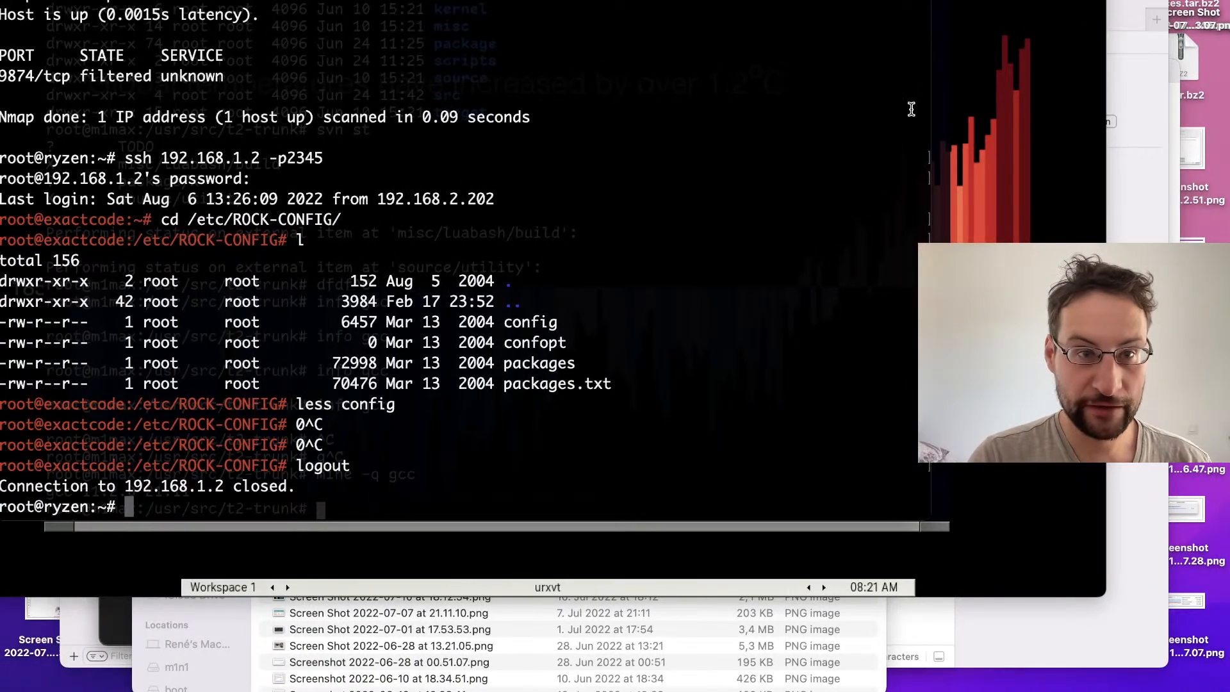
# Step: Open a new browser window and go to the EXACTCODE shop page on spreadshop-admin.spreadshirt.com
pyautogui.press('super+n')
pyautogui.moveTo(142, 61); pyautogui.dragTo(282, 18)
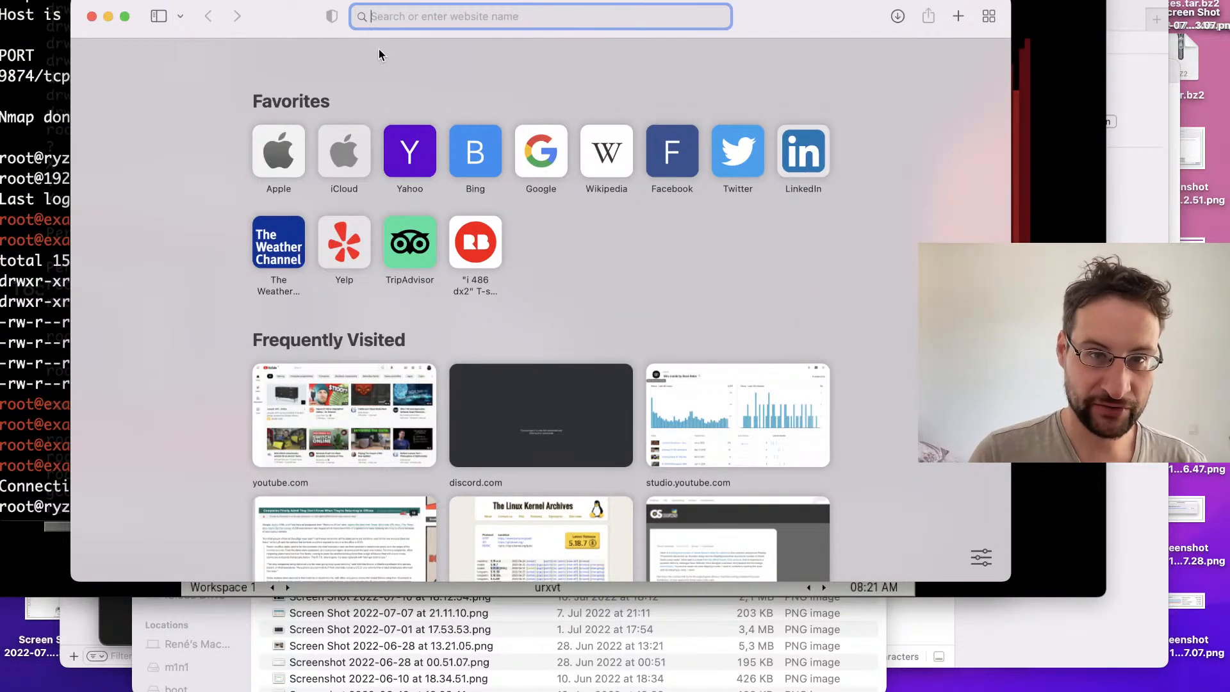
pyautogui.write('spreadshirt')
pyautogui.press('Down')
pyautogui.press('Down')
pyautogui.press('Down')
pyautogui.press('Down')
pyautogui.press('Down')
pyautogui.press('Down')
pyautogui.press('Down')
pyautogui.press('Down')
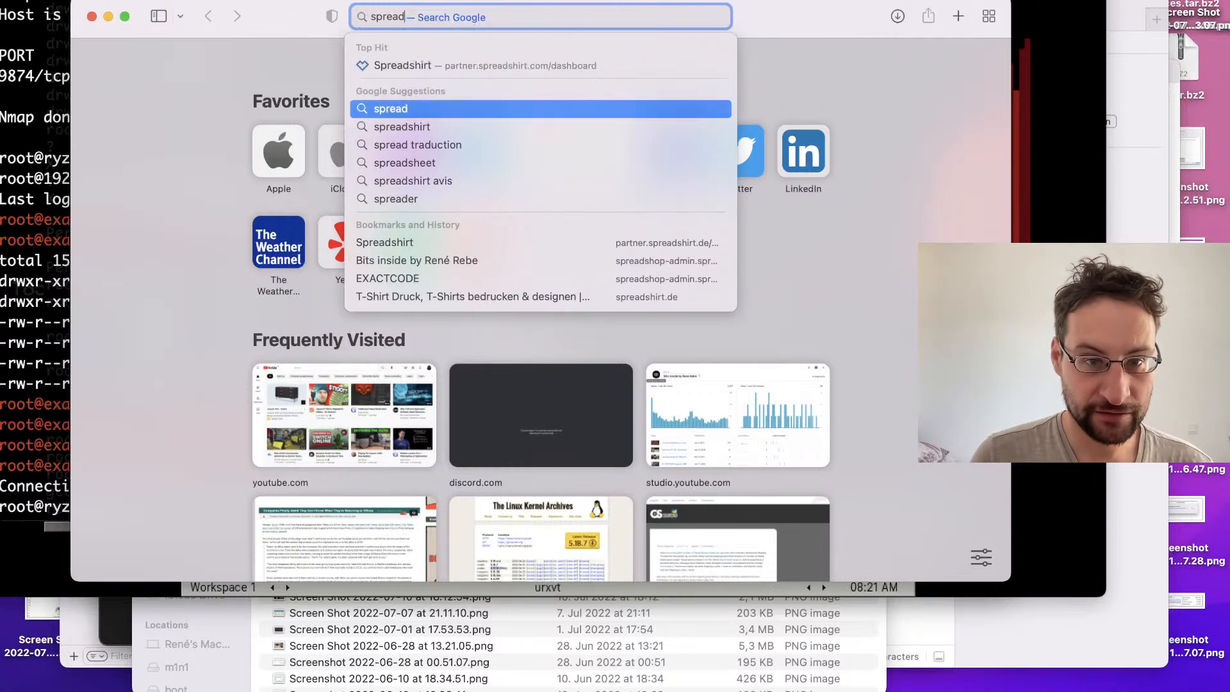
pyautogui.press('Down')
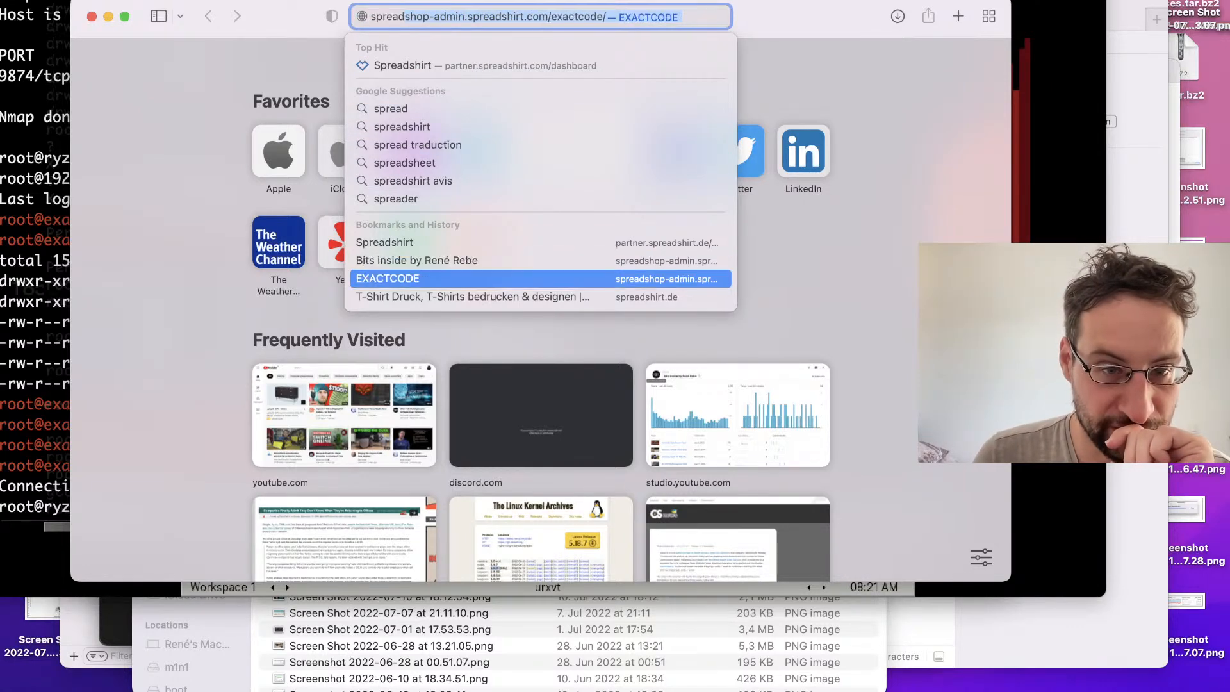
pyautogui.press('Return')
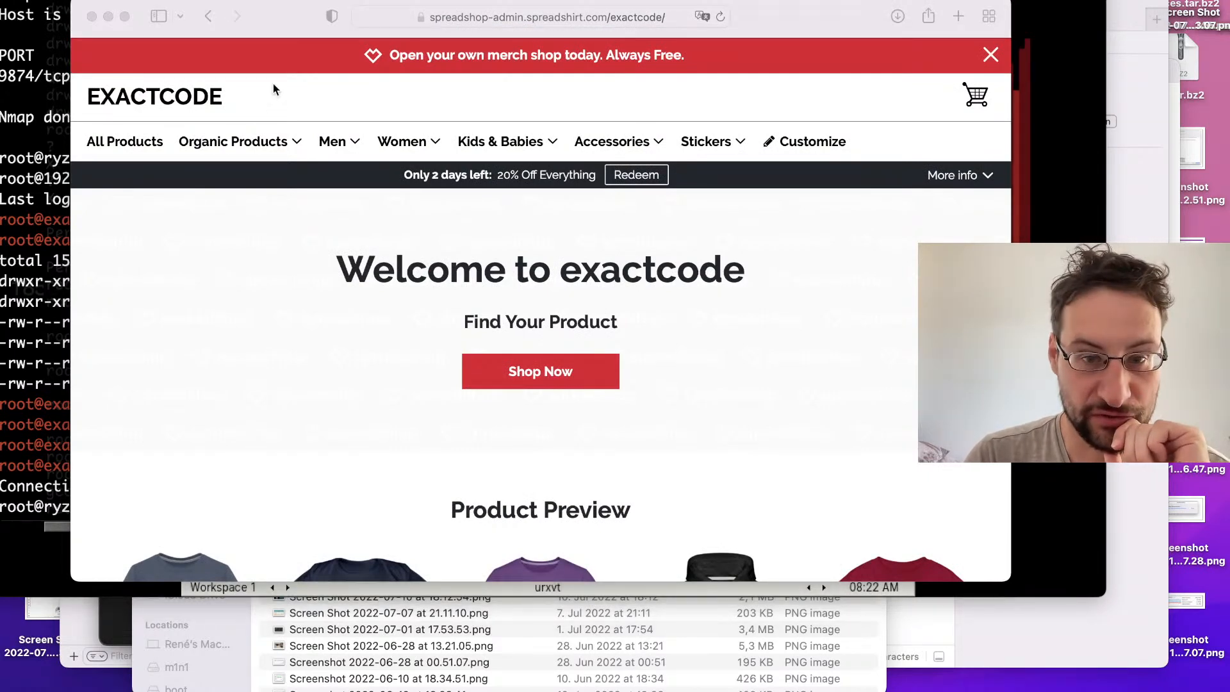
# Step: Browse the shop's designs and view the black Unisex Contrast Hoodie with "The only Constant is Change and Regressions"
pyautogui.scroll(-5, 393, 341)
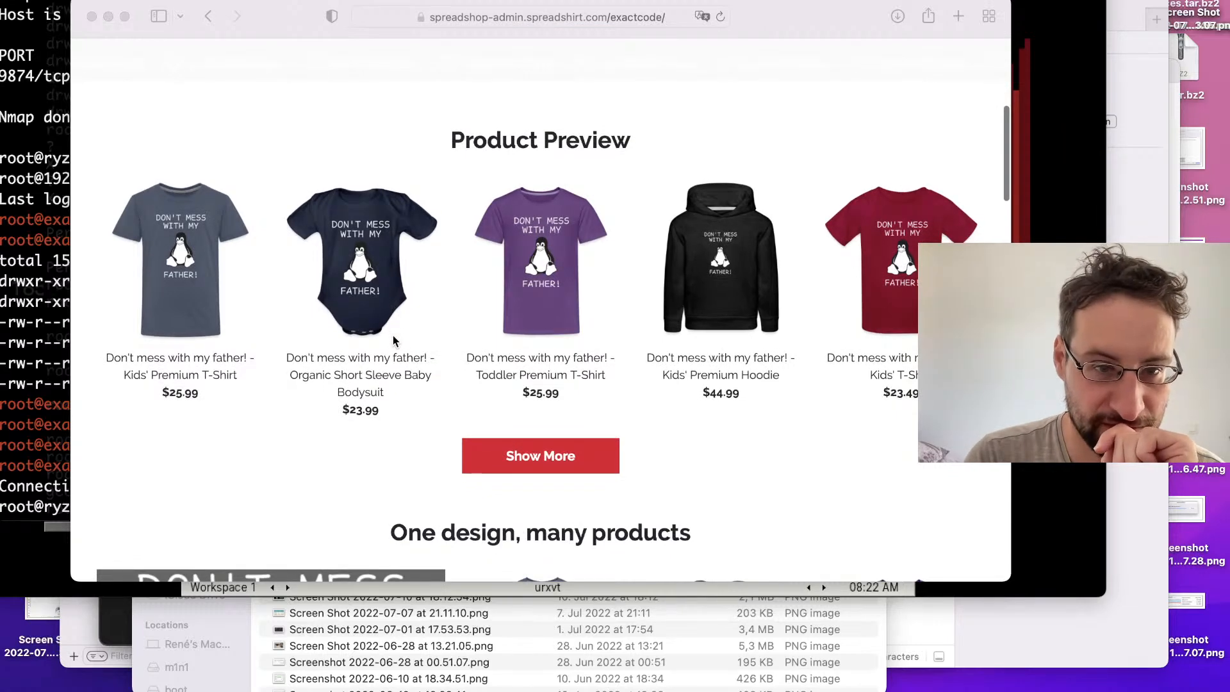
pyautogui.scroll(-8, 394, 340)
pyautogui.scroll(-5, 393, 340)
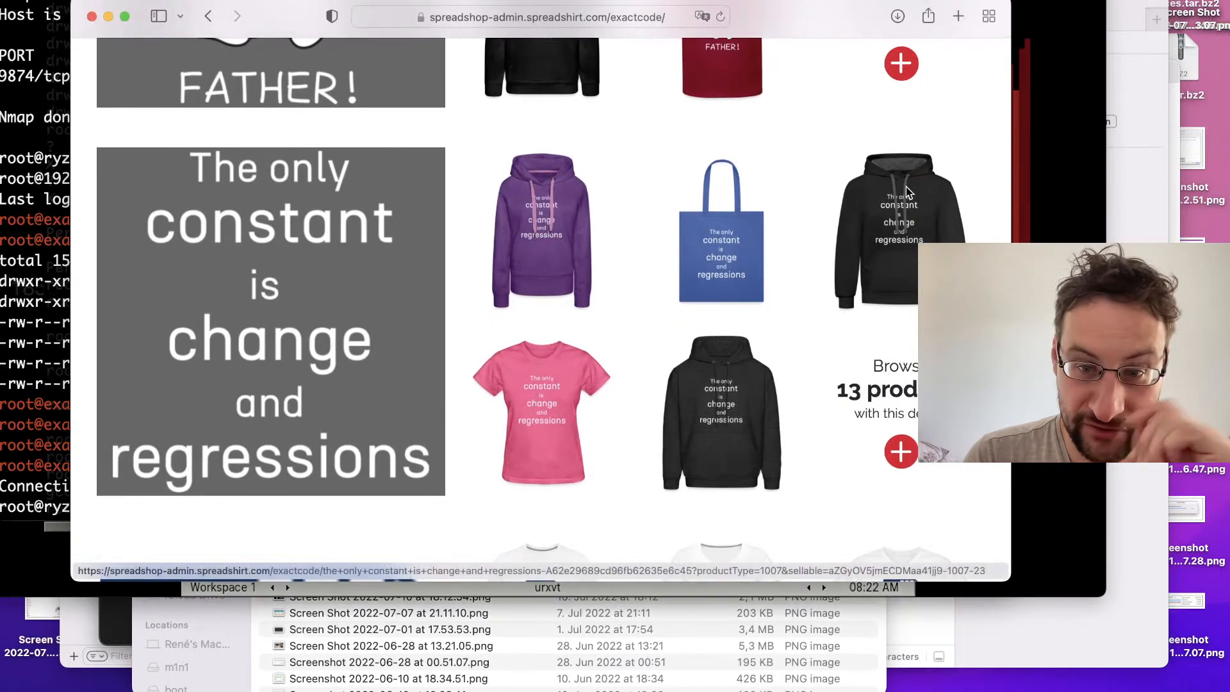
pyautogui.click(905, 186)
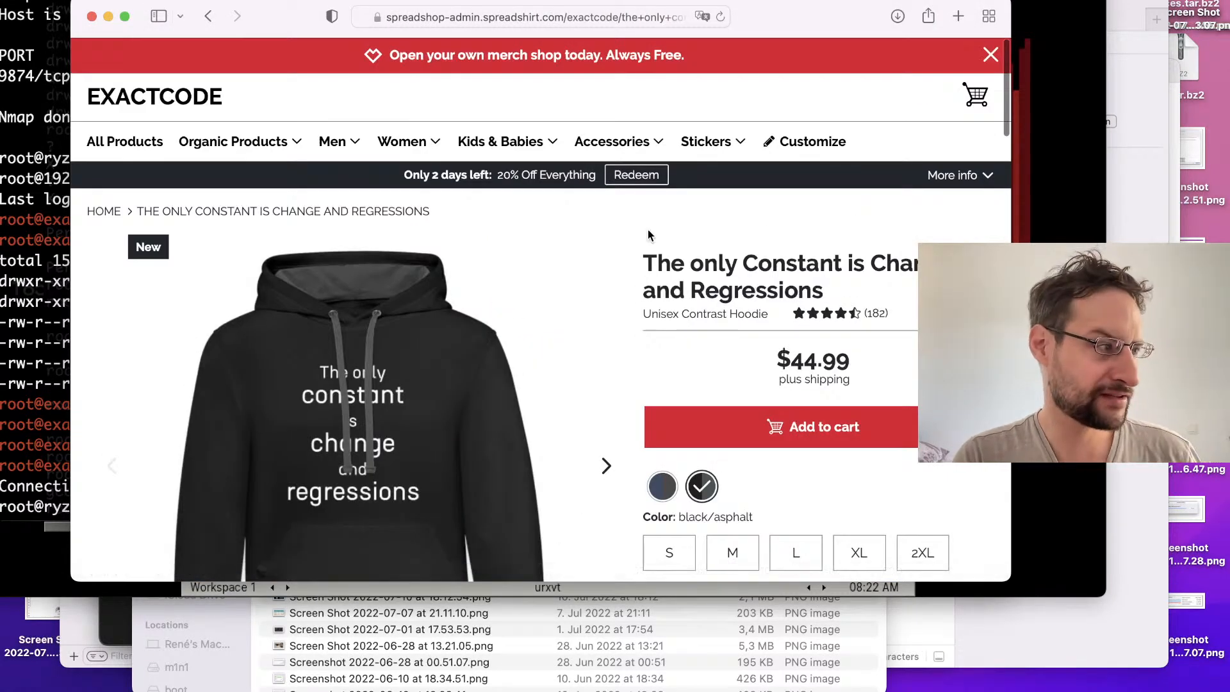
pyautogui.scroll(-1, 355, 334)
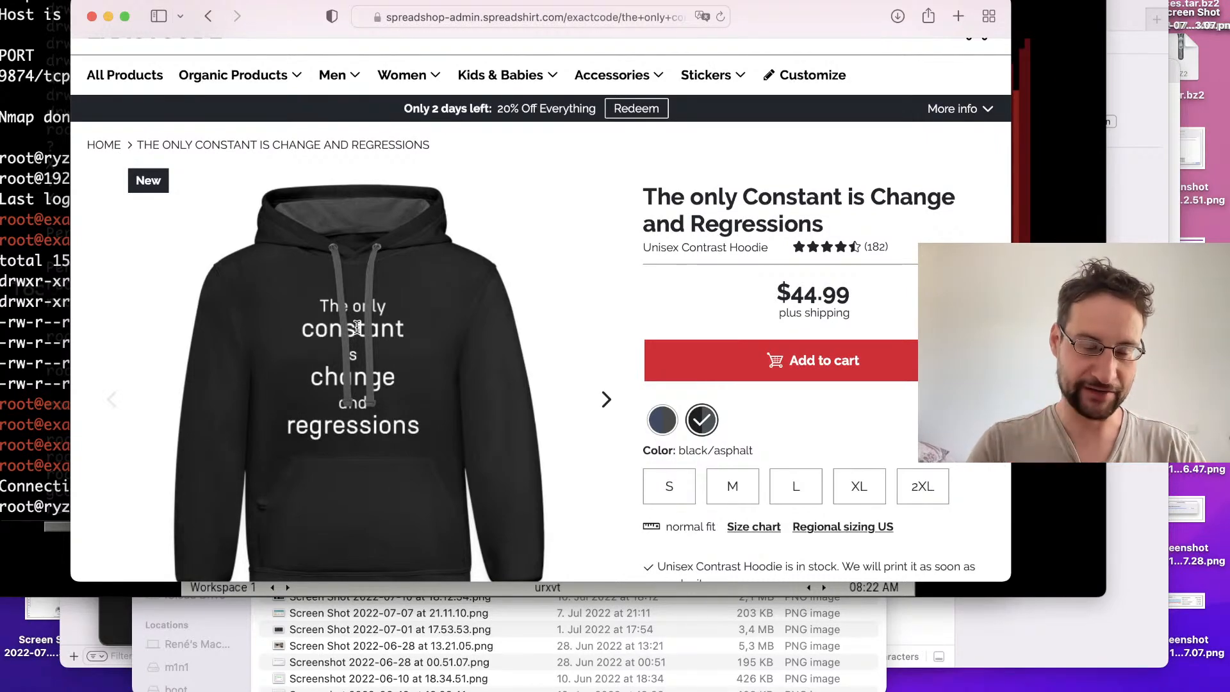
# Step: Switch to Inkscape and examine the slogan artwork on the grey page
pyautogui.press('super+Tab')
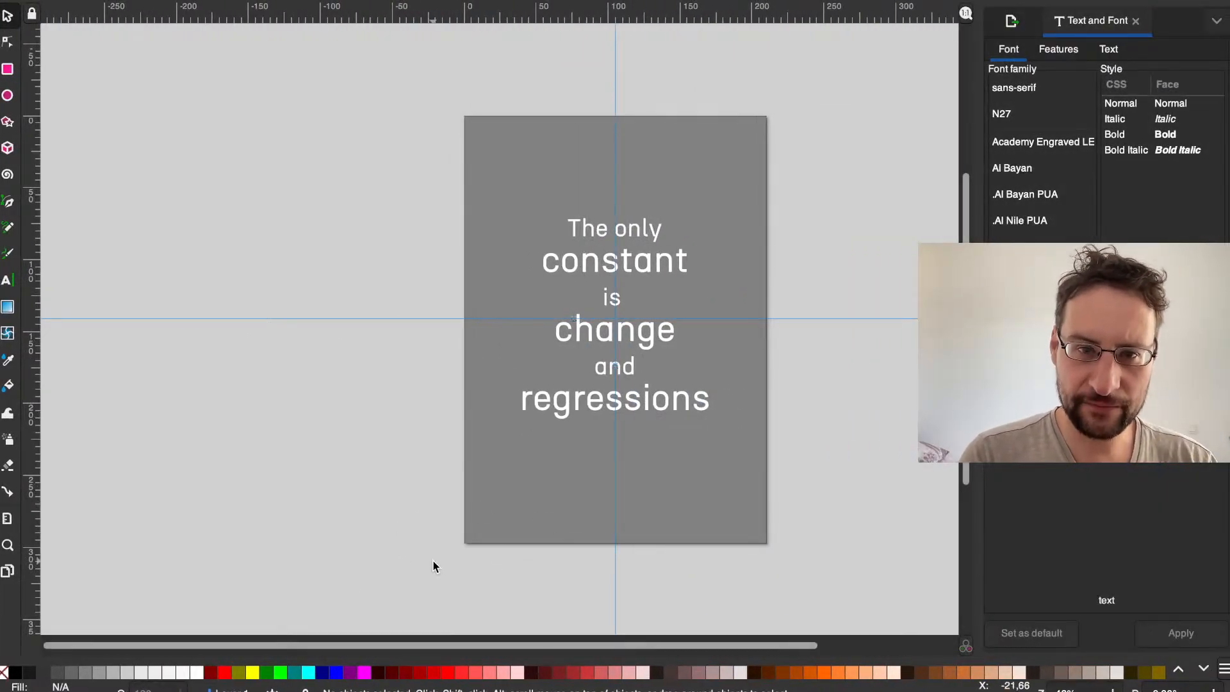
pyautogui.hscroll(5, 404, 382)
pyautogui.scroll(2, 411, 393)
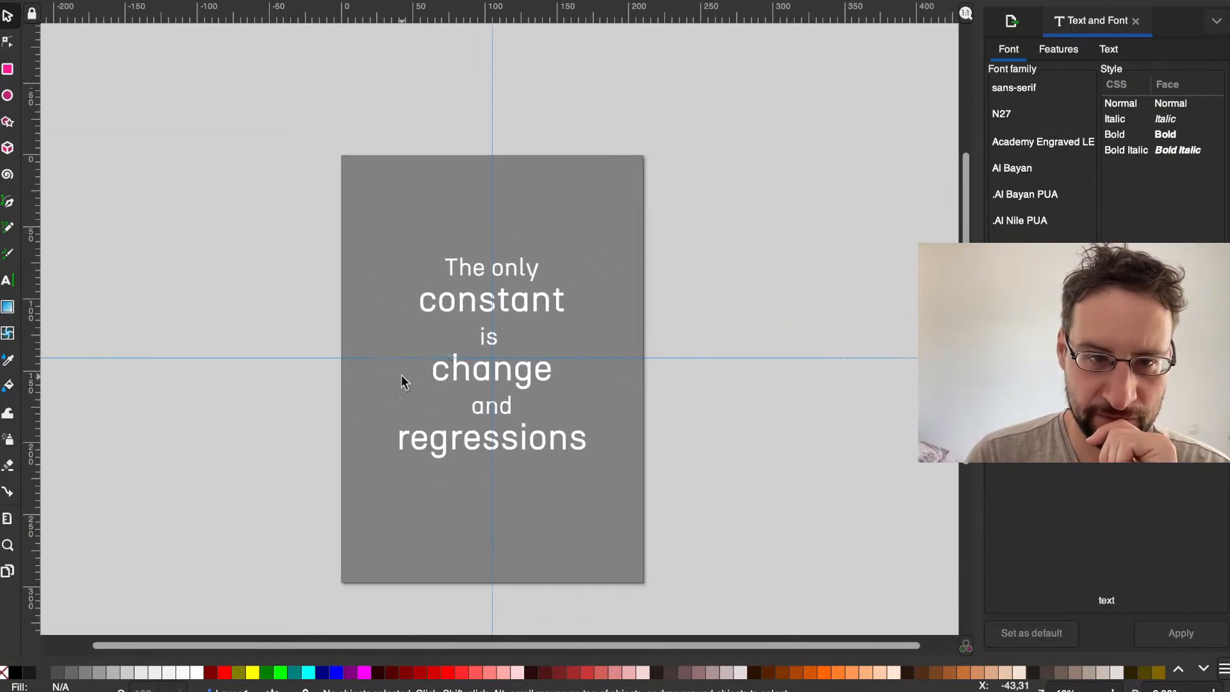
pyautogui.scroll(1, 401, 382)
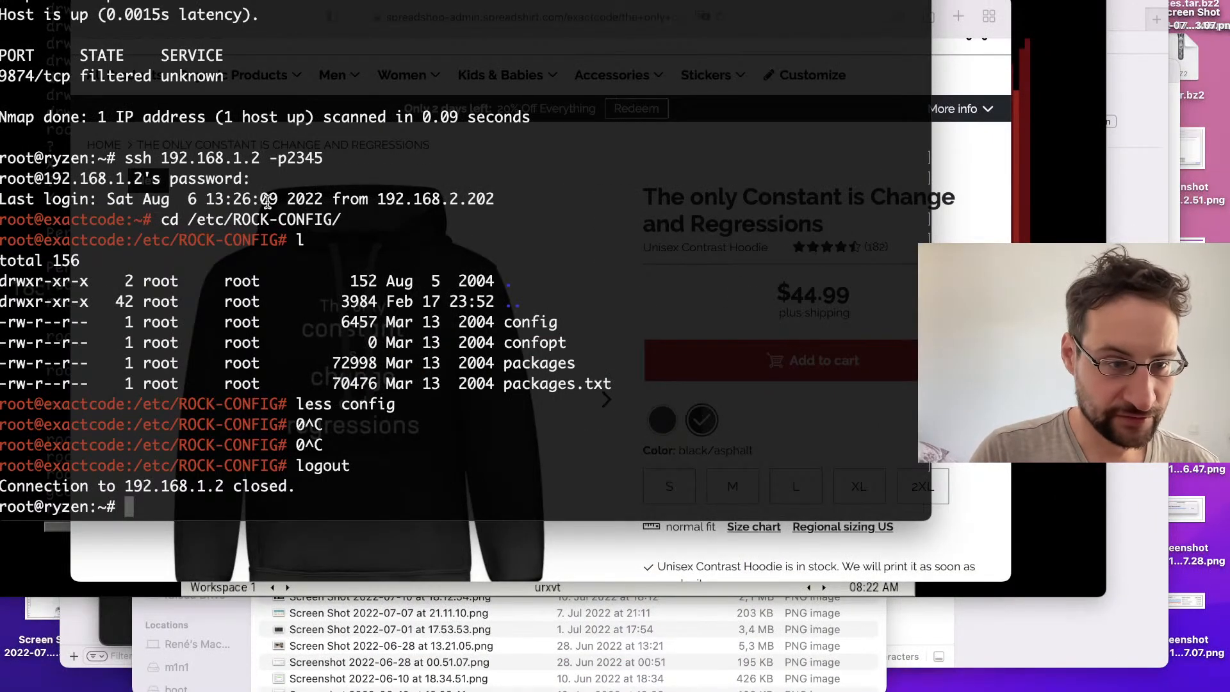
# Step: In the terminal, recall and run the earlier command "LANG=en_US.UTF-8 tmux at" to reattach the tmux session
pyautogui.hotkey('ctrl', 'r')
pyautogui.write('tmux')
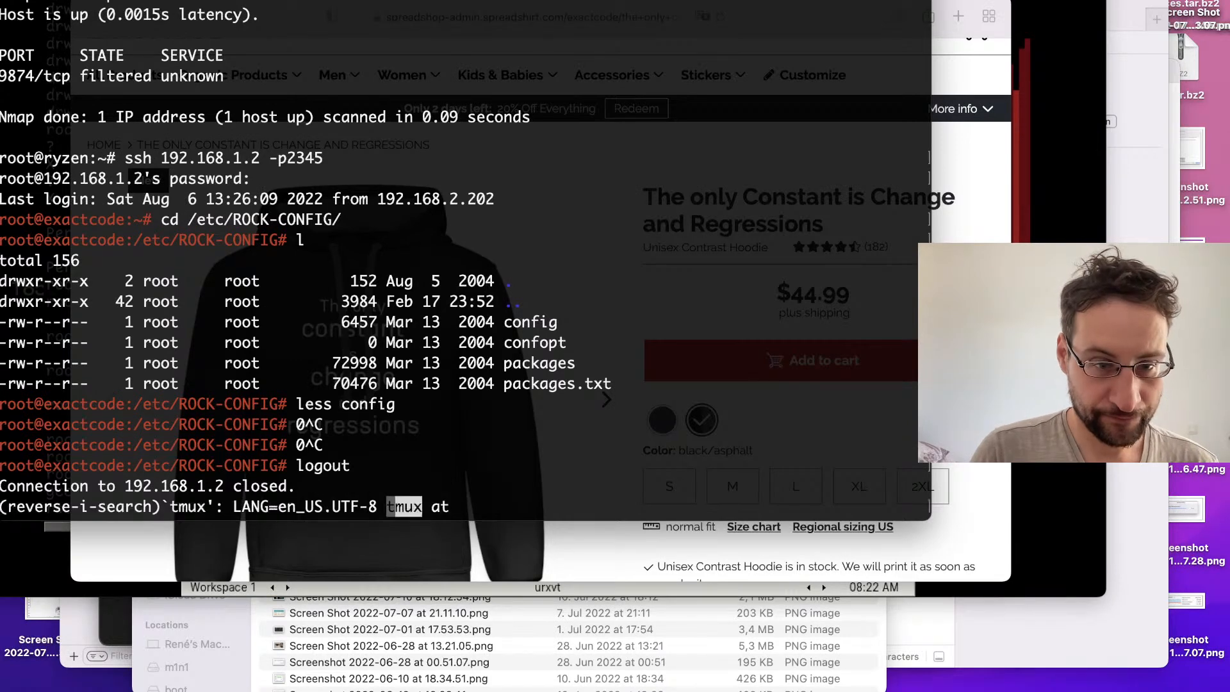
pyautogui.press('Return')
pyautogui.hotkey('ctrl', 'c')
pyautogui.write('vi ../t2-')
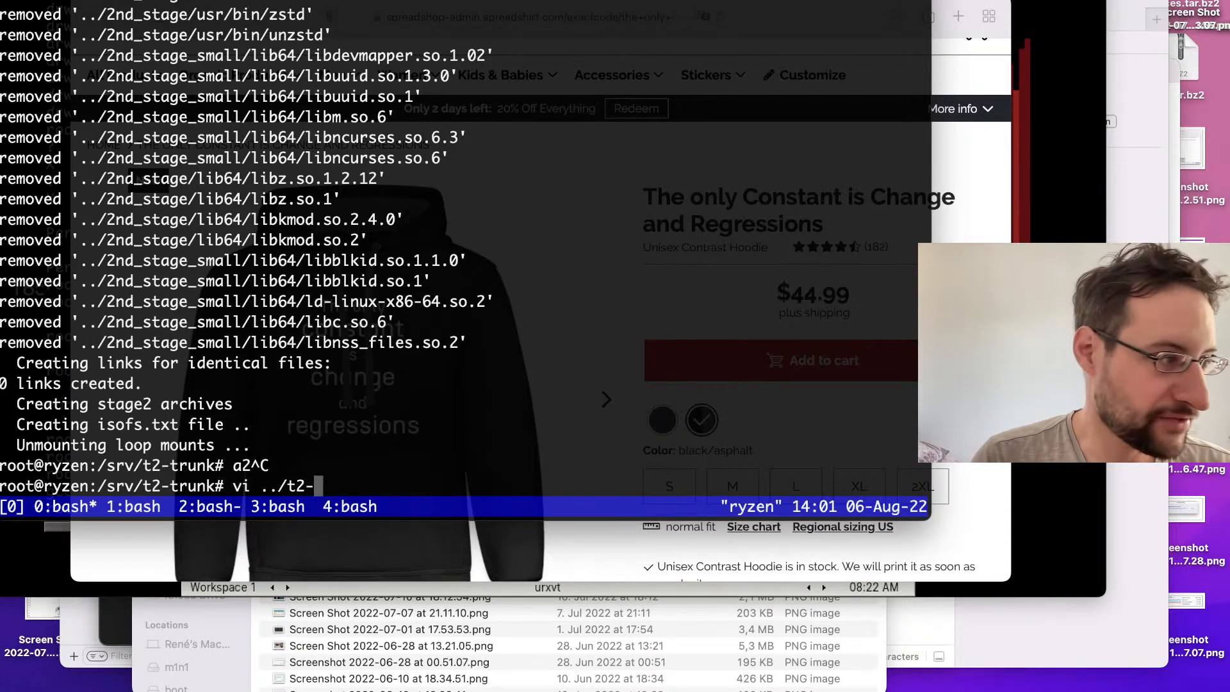
pyautogui.press('super+Tab')
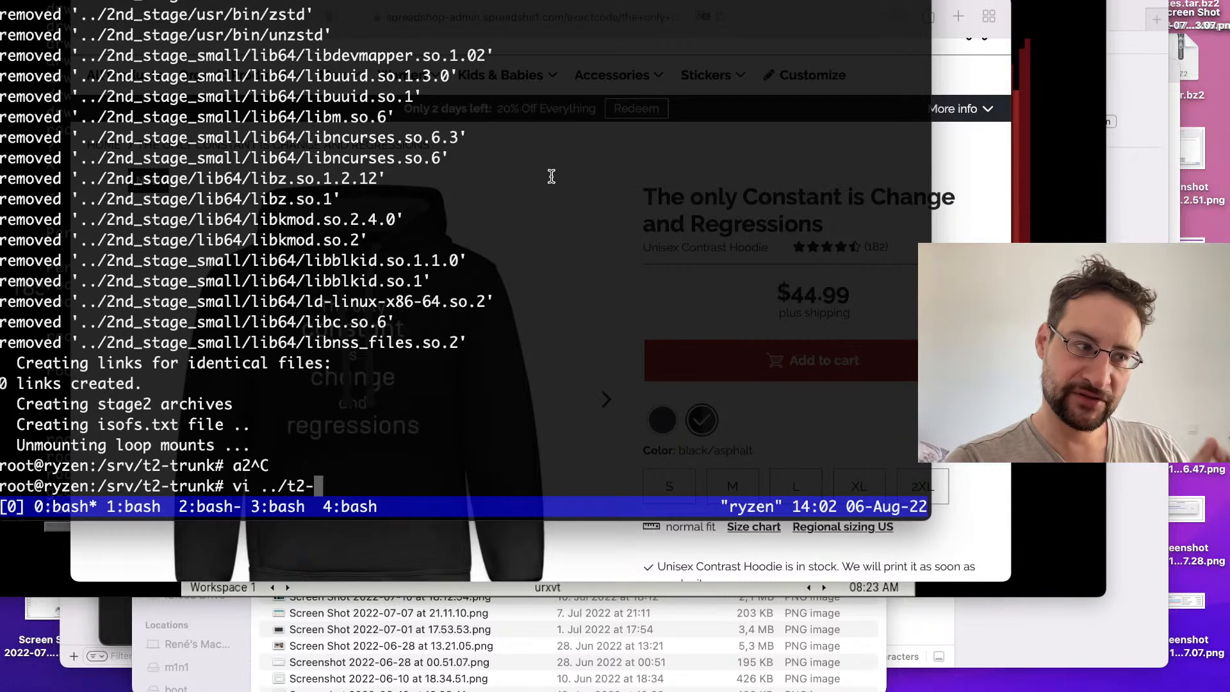
pyautogui.hotkey('ctrl', 'c')
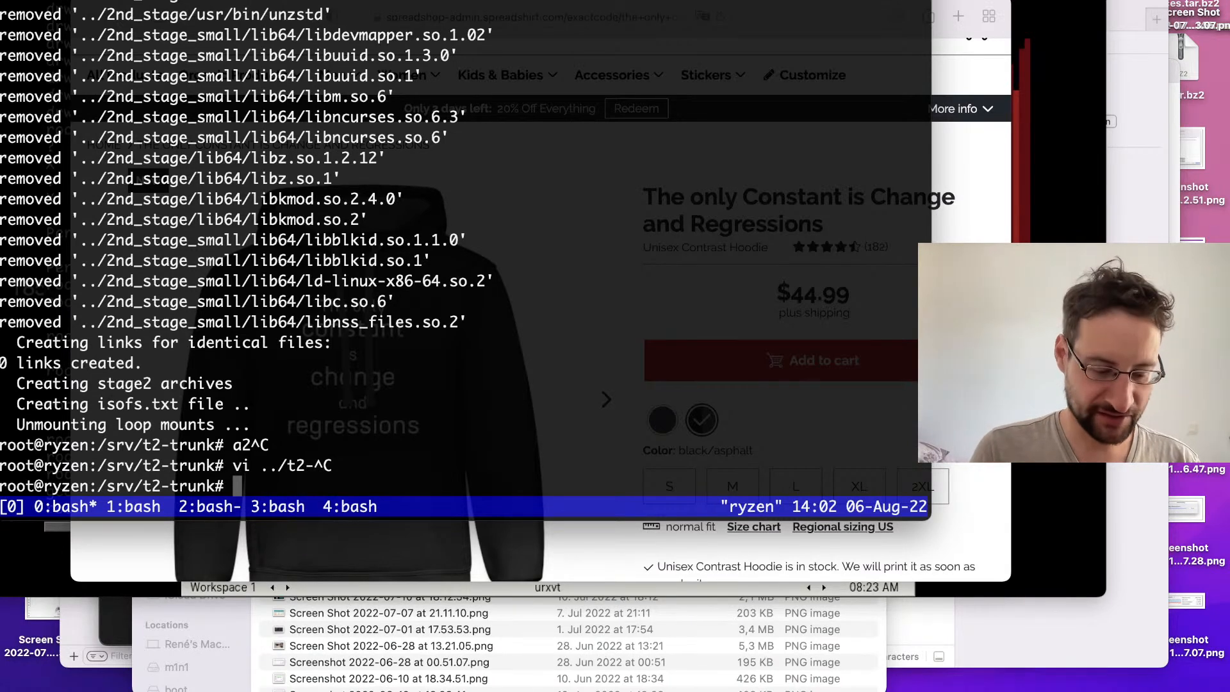
# Step: Open ../t2-clean/TODO in vi, look through the task list and quit the editor
pyautogui.write('vi ../t2-t')
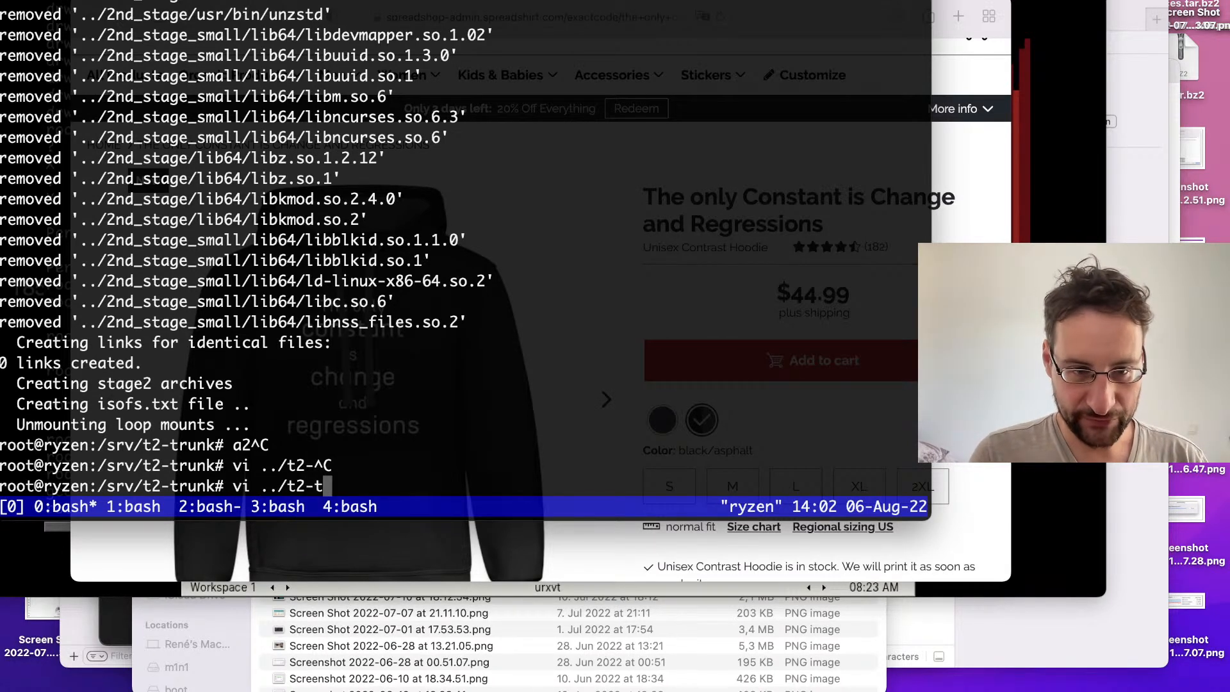
pyautogui.press('Tab')
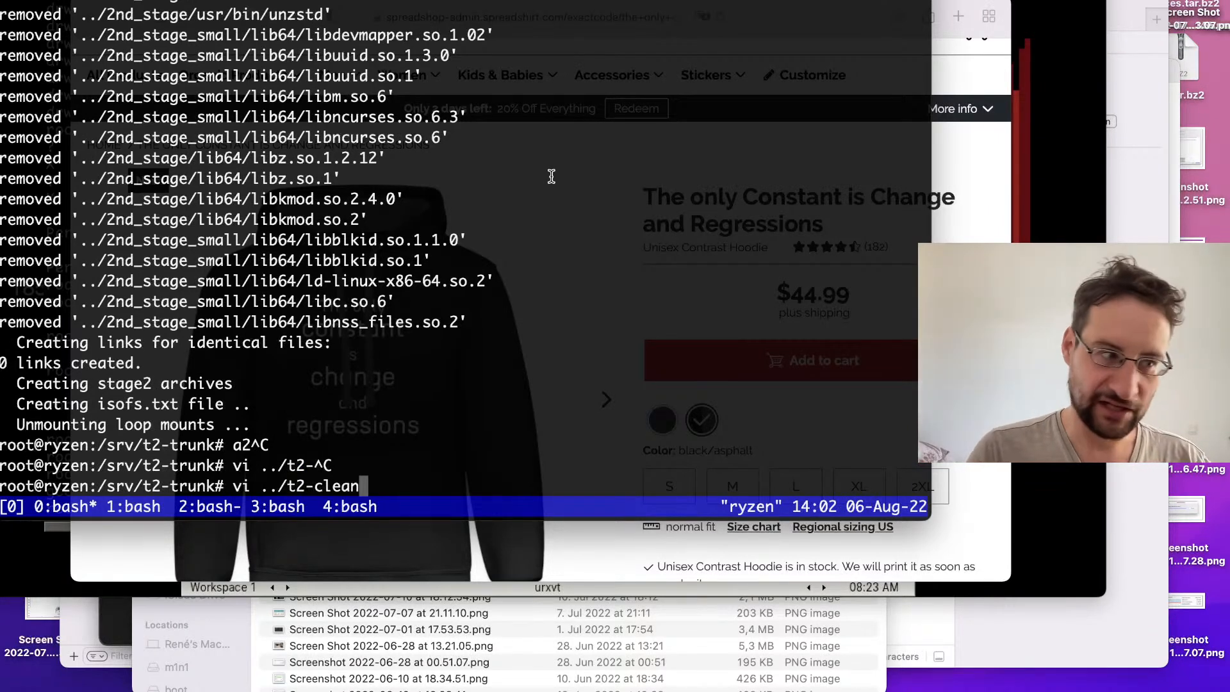
pyautogui.write('/TODO')
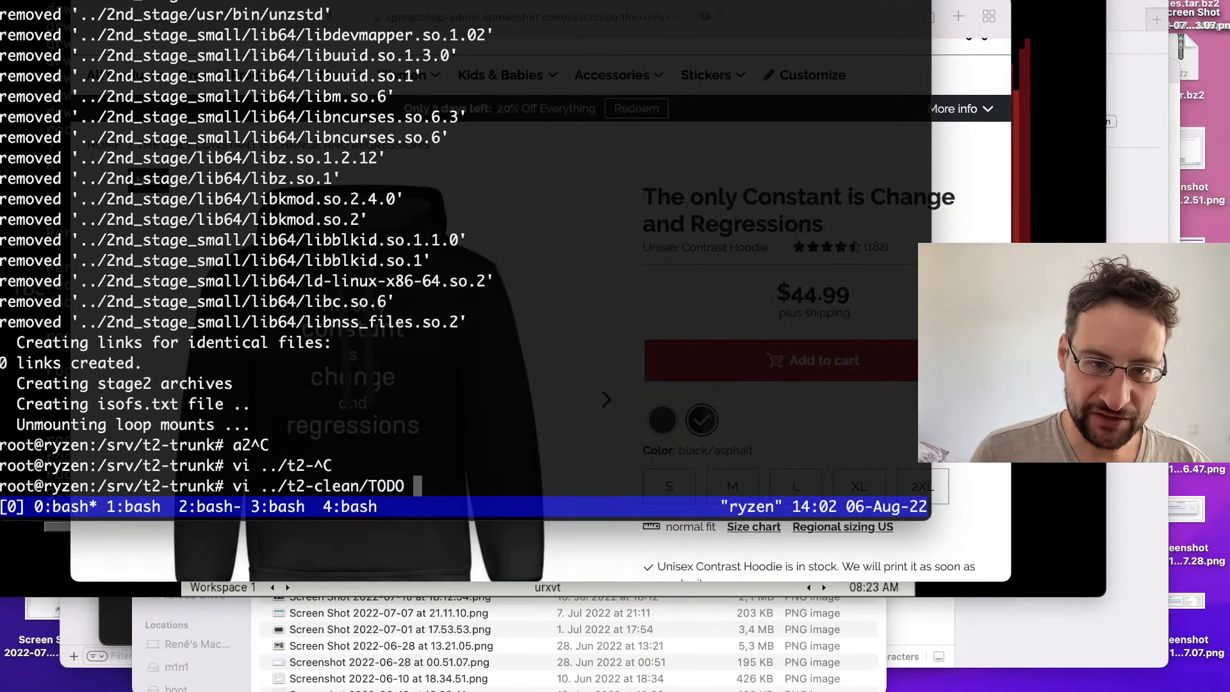
pyautogui.press('Return')
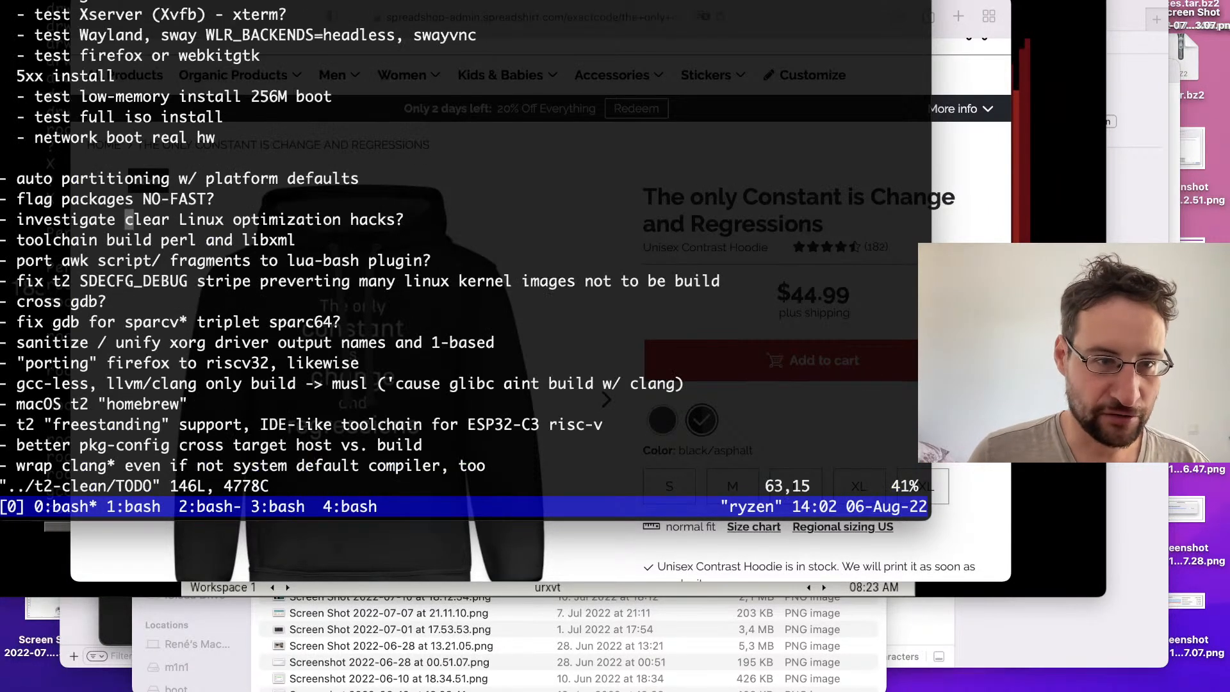
pyautogui.press('j')
pyautogui.press('j')
pyautogui.press('j')
pyautogui.press('j')
pyautogui.press('j')
pyautogui.press('j')
pyautogui.press('j')
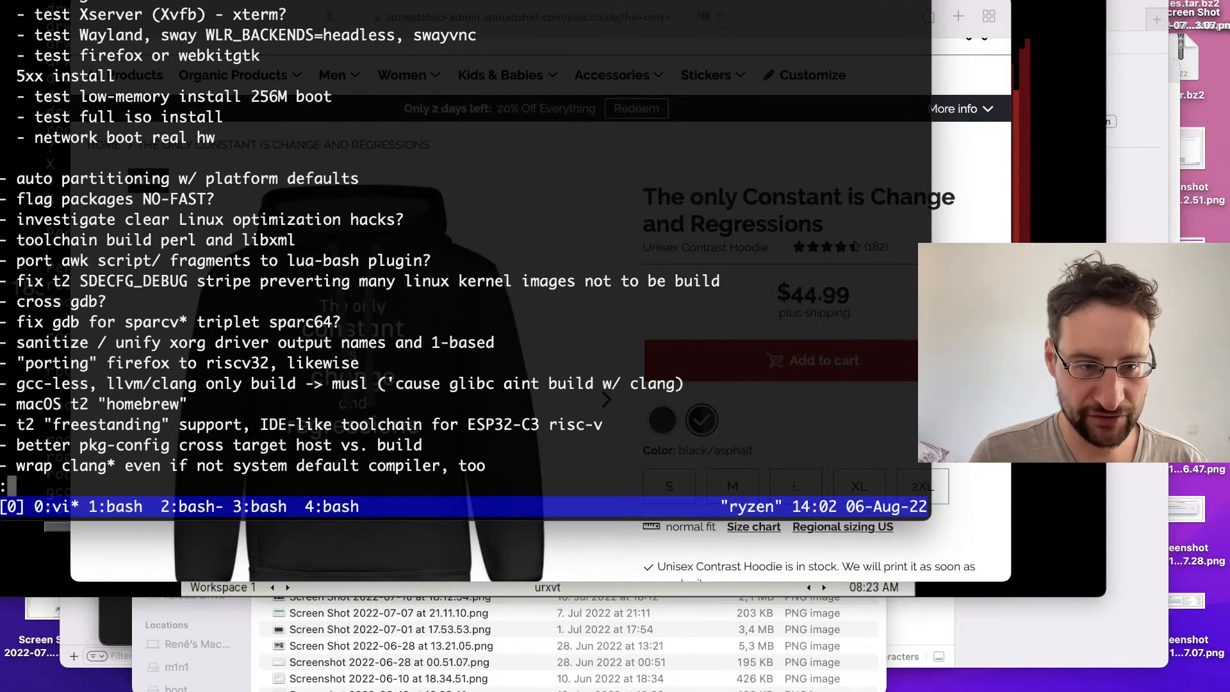
pyautogui.write(':q')
pyautogui.press('Return')
# Step: Open ../t2-clean/int/build-all.sh in vi to view the architecture build settings
pyautogui.press('Up')
pyautogui.press('BackSpace')
pyautogui.press('BackSpace')
pyautogui.press('BackSpace')
pyautogui.press('BackSpace')
pyautogui.write('int/build-all.sh')
pyautogui.press('Return')
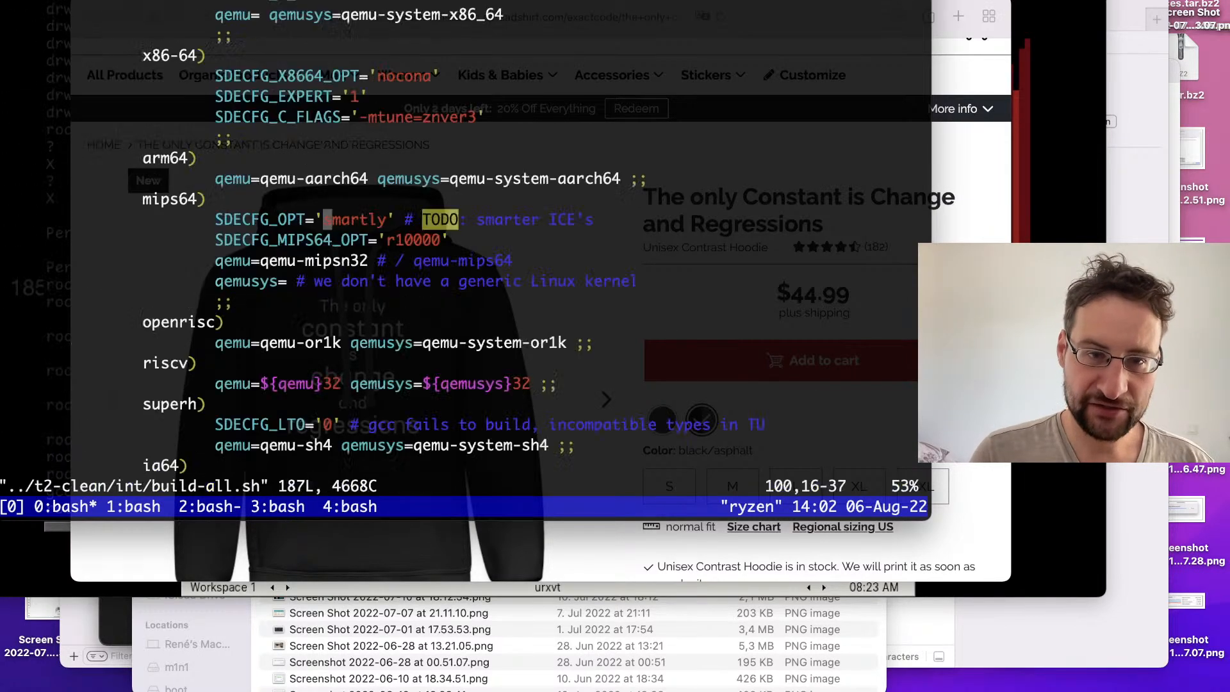
# Step: Compare the slogan artwork in Inkscape with its print on the hoodie's product page in the browser
pyautogui.hotkey('ctrl', 'Right')
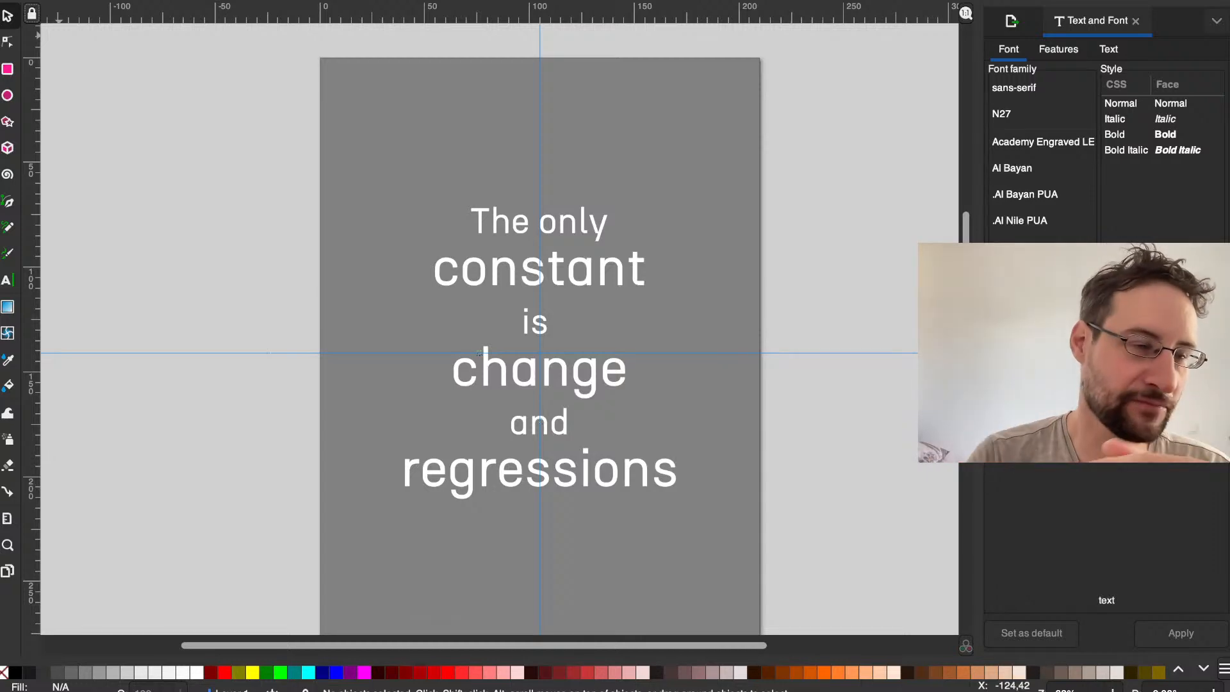
pyautogui.press('super+Tab')
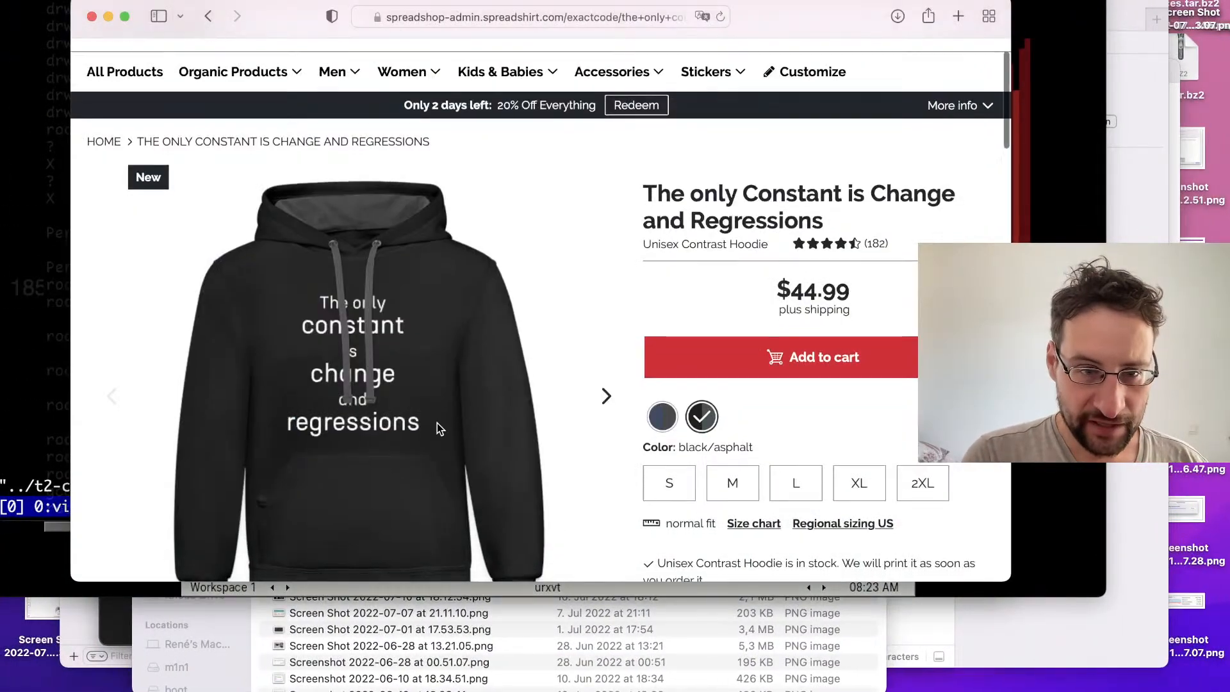
pyautogui.scroll(-2, 437, 422)
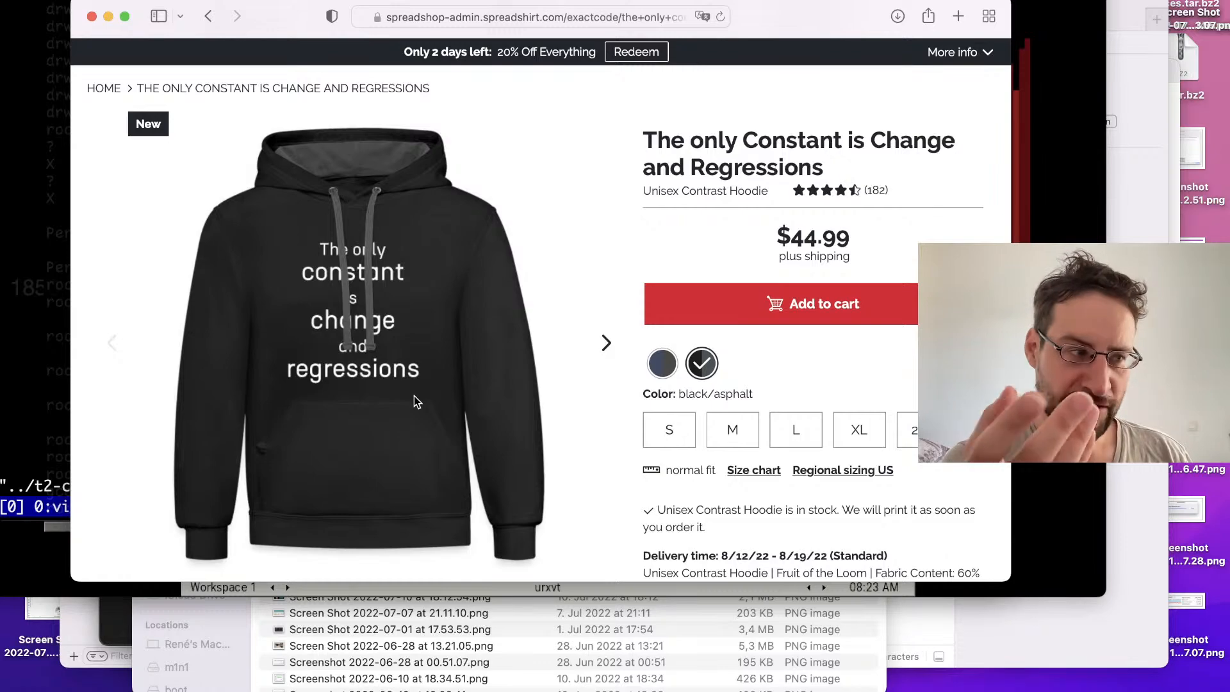
# Step: Switch to Inkscape and save the slogan artwork under the new name t2-archs in the Documents folder as Inkscape SVG
pyautogui.press('super+Tab')
pyautogui.press('super+Tab')
pyautogui.hotkey('ctrl', 'Right')
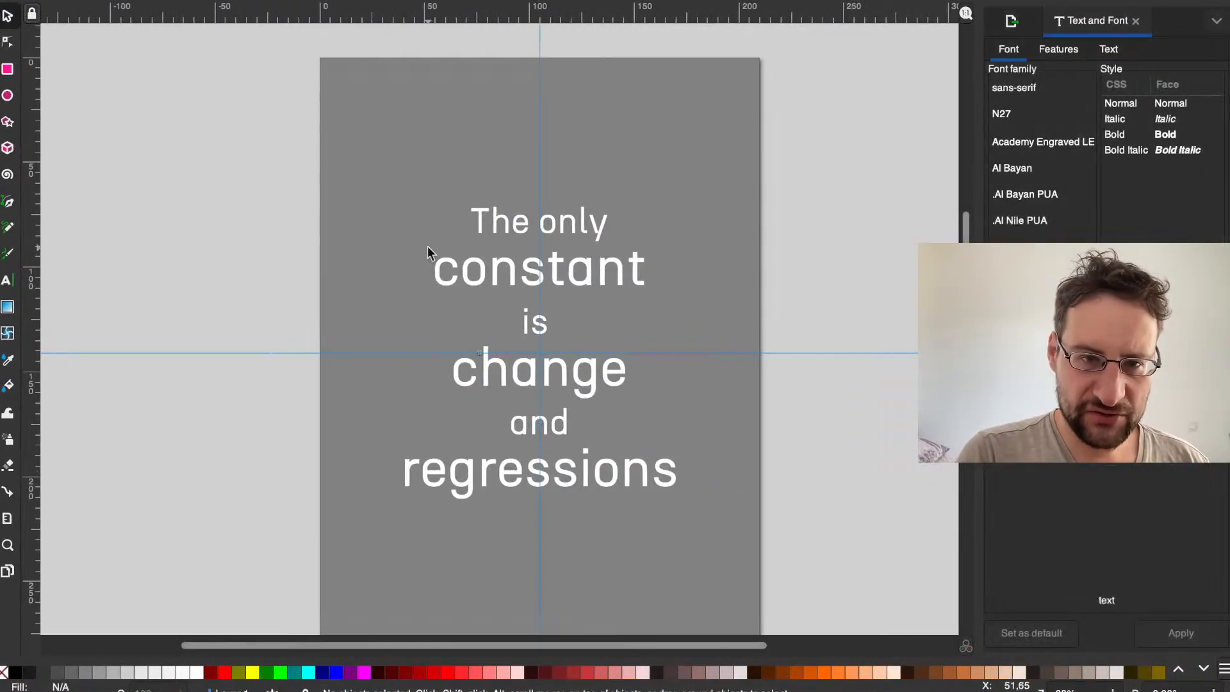
pyautogui.click(476, 242)
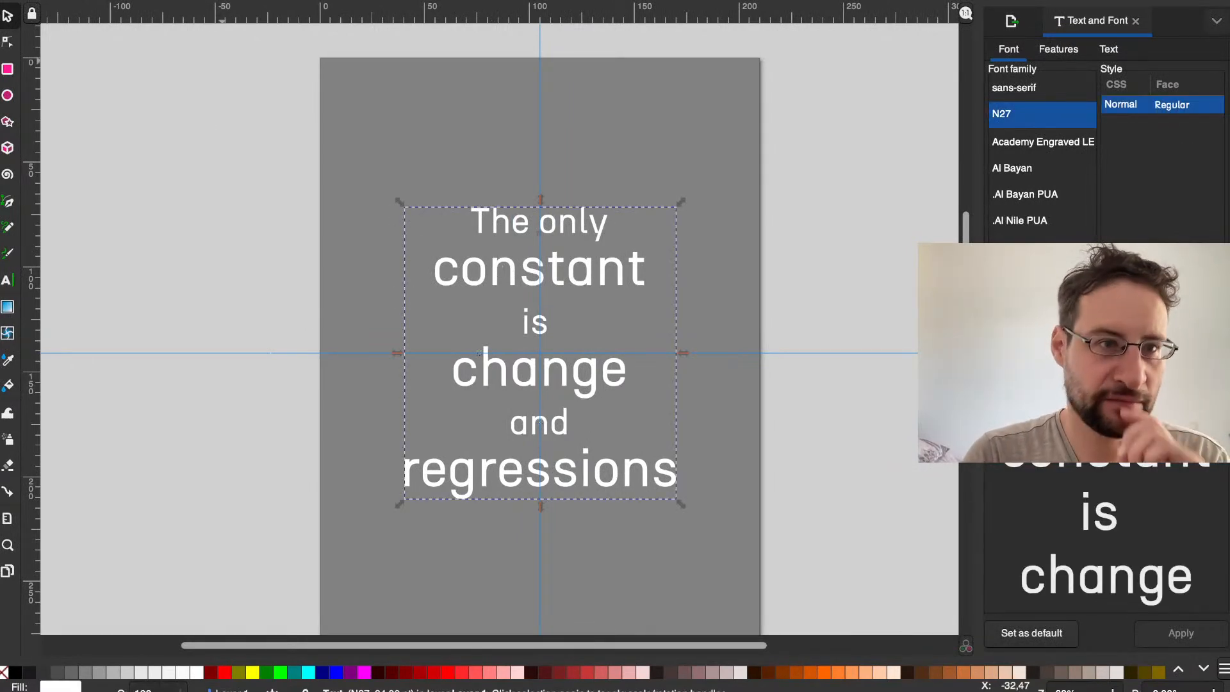
pyautogui.click(103, 5)
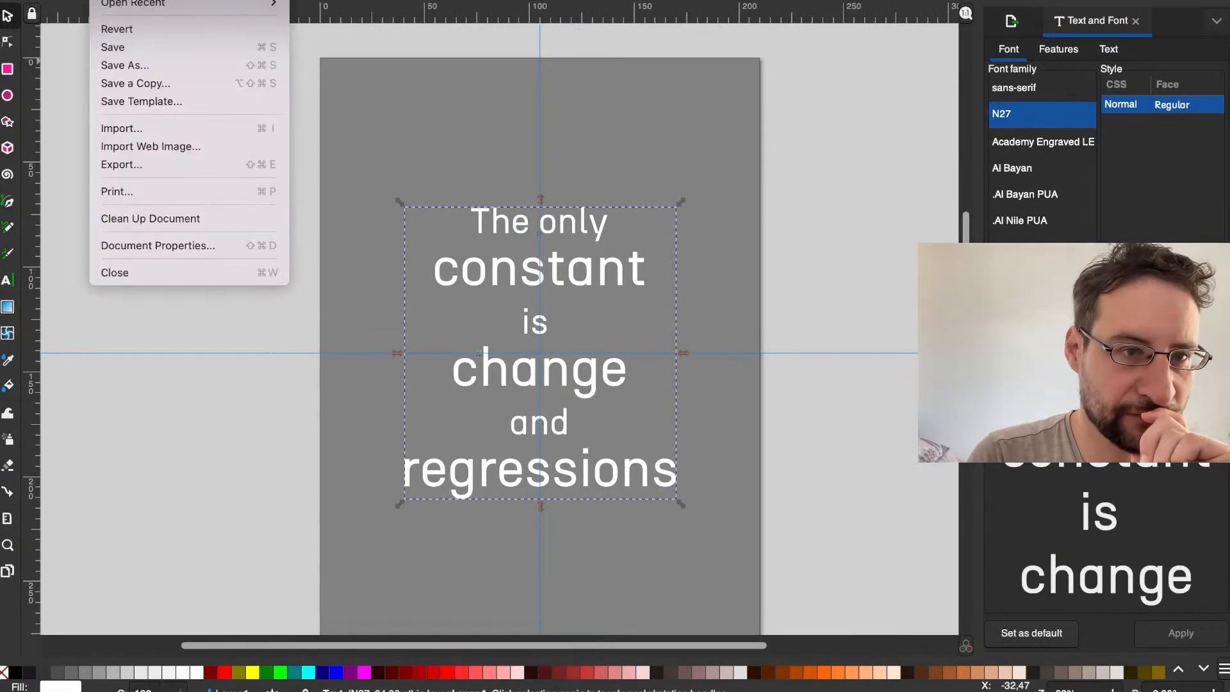
pyautogui.click(133, 65)
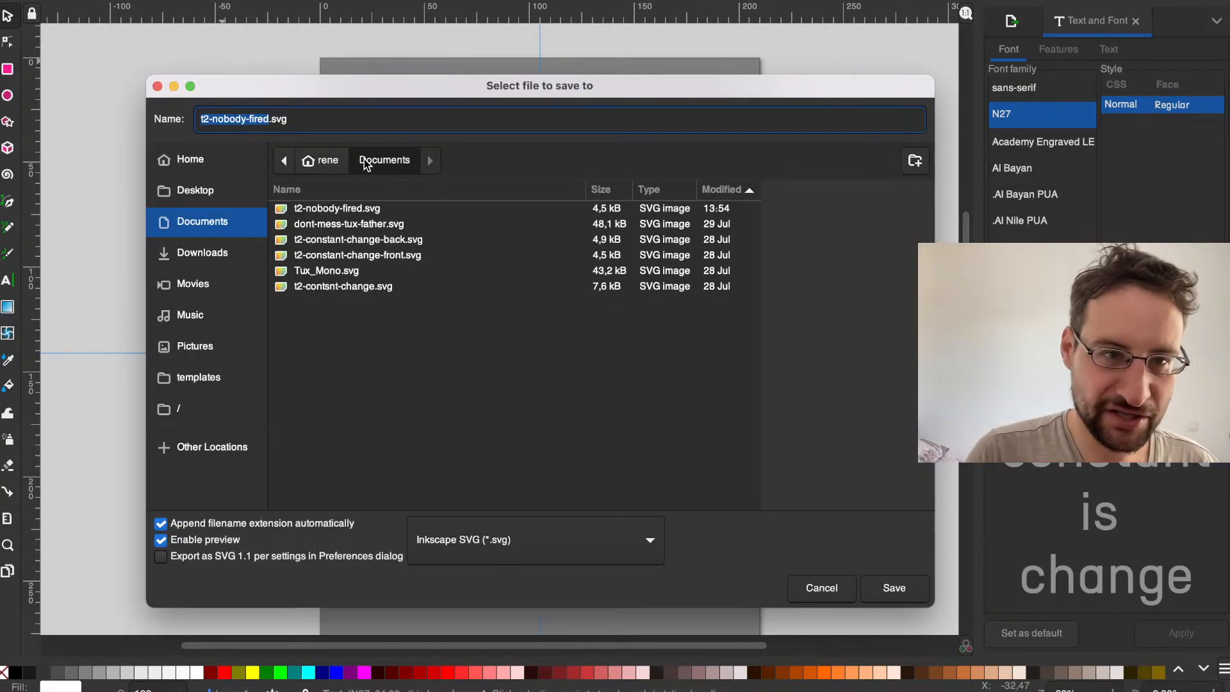
pyautogui.write('t2-arc')
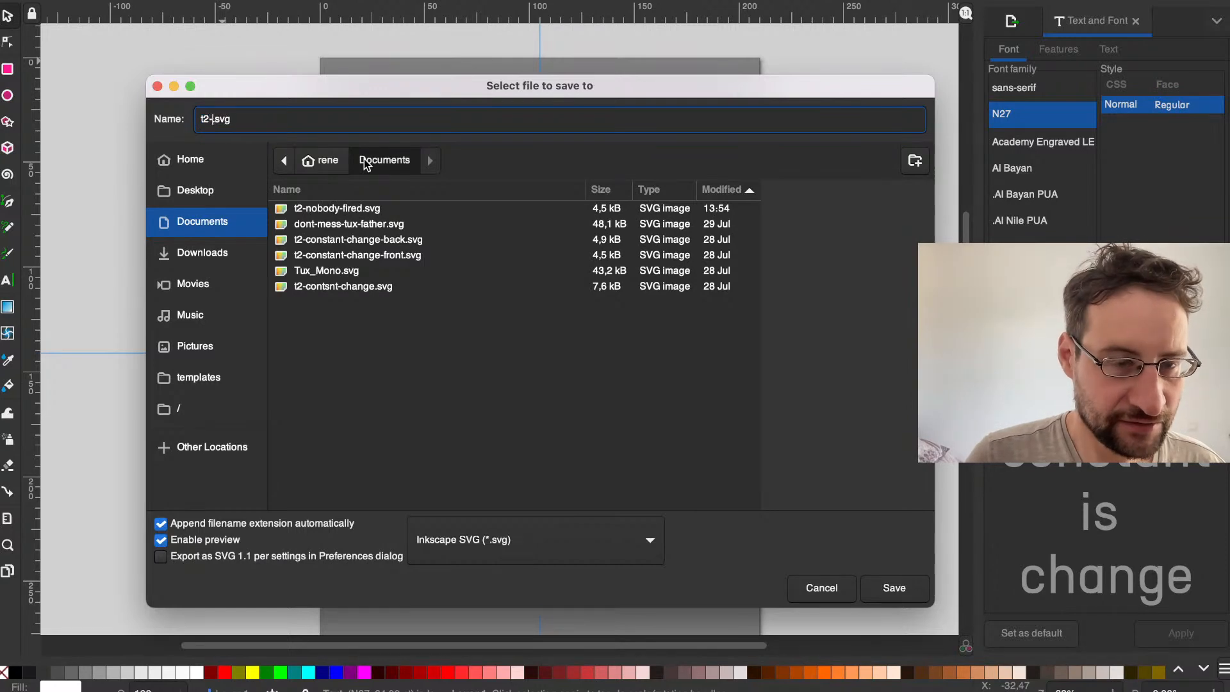
pyautogui.write('hs')
pyautogui.press('Return')
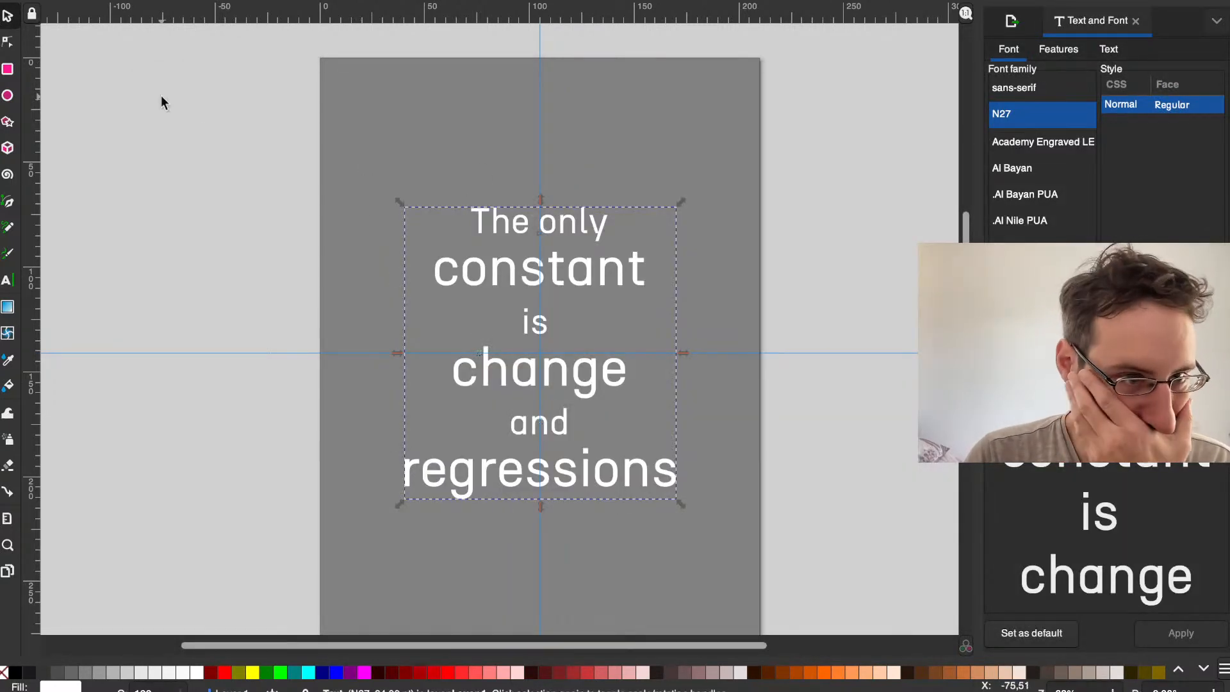
# Step: Replace the entire slogan in the text object with the letter "i"
pyautogui.doubleClick(474, 263)
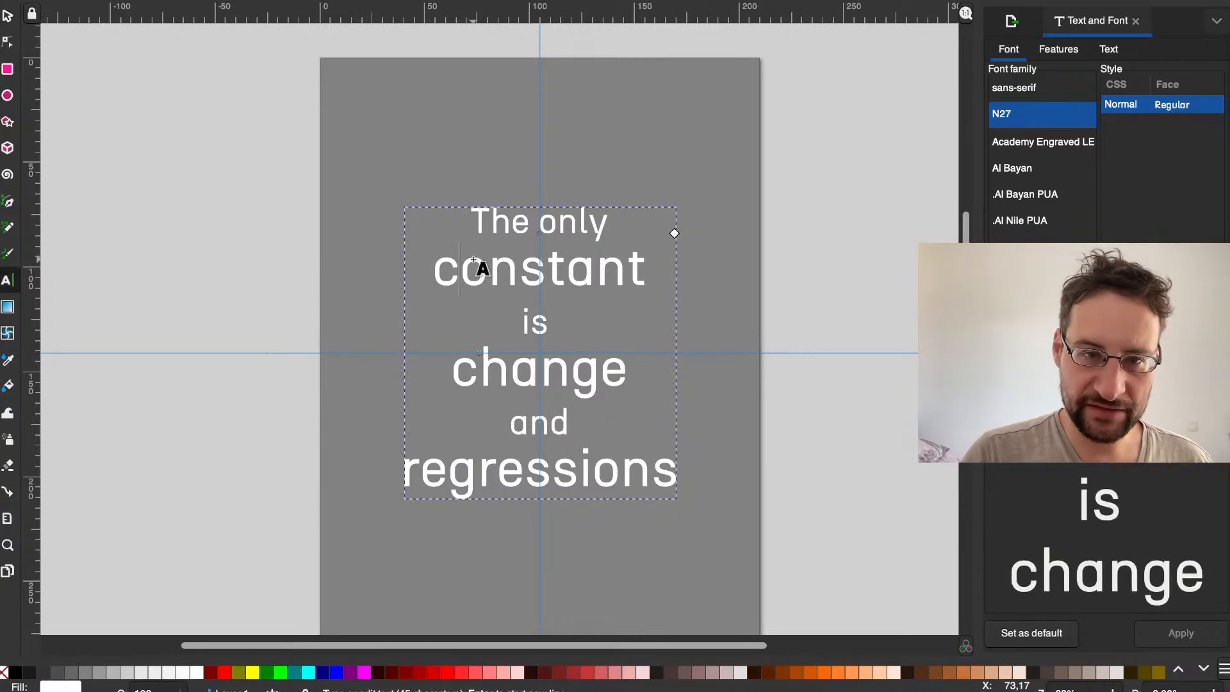
pyautogui.hotkey('ctrl', 'a')
pyautogui.write('X')
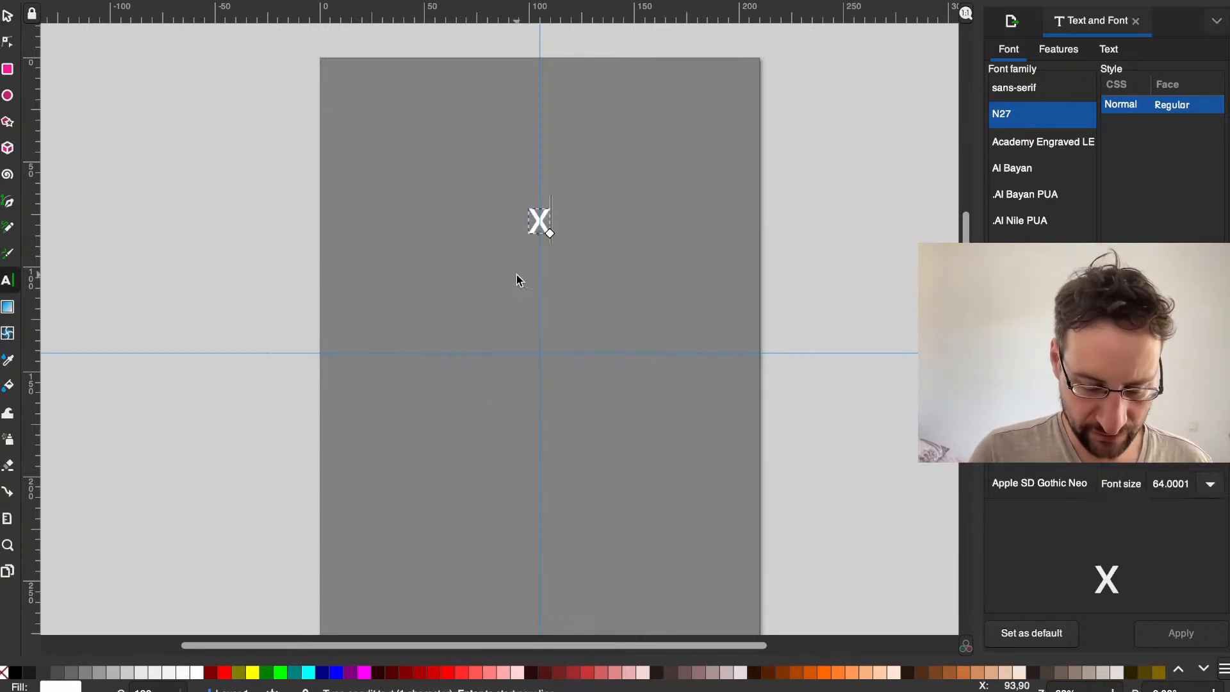
pyautogui.write('86')
pyautogui.press('BackSpace')
pyautogui.press('BackSpace')
pyautogui.press('BackSpace')
pyautogui.write('i')
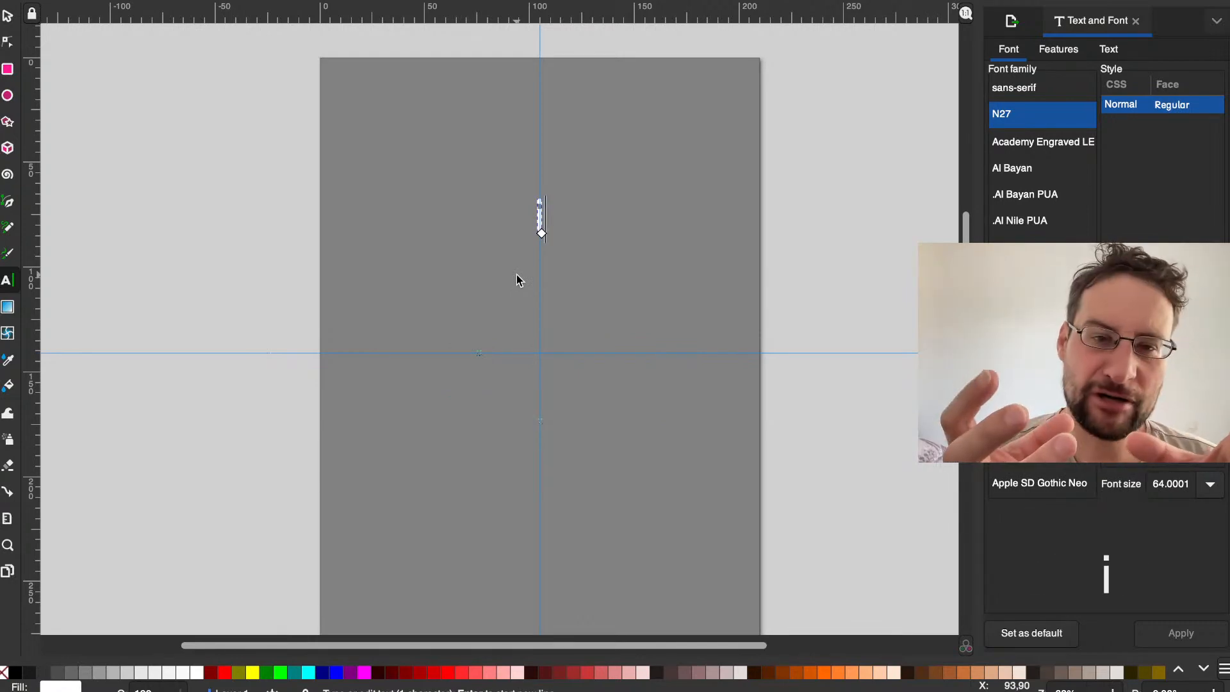
# Step: Try x86 and i686 as the wording of the text object
pyautogui.write('X86')
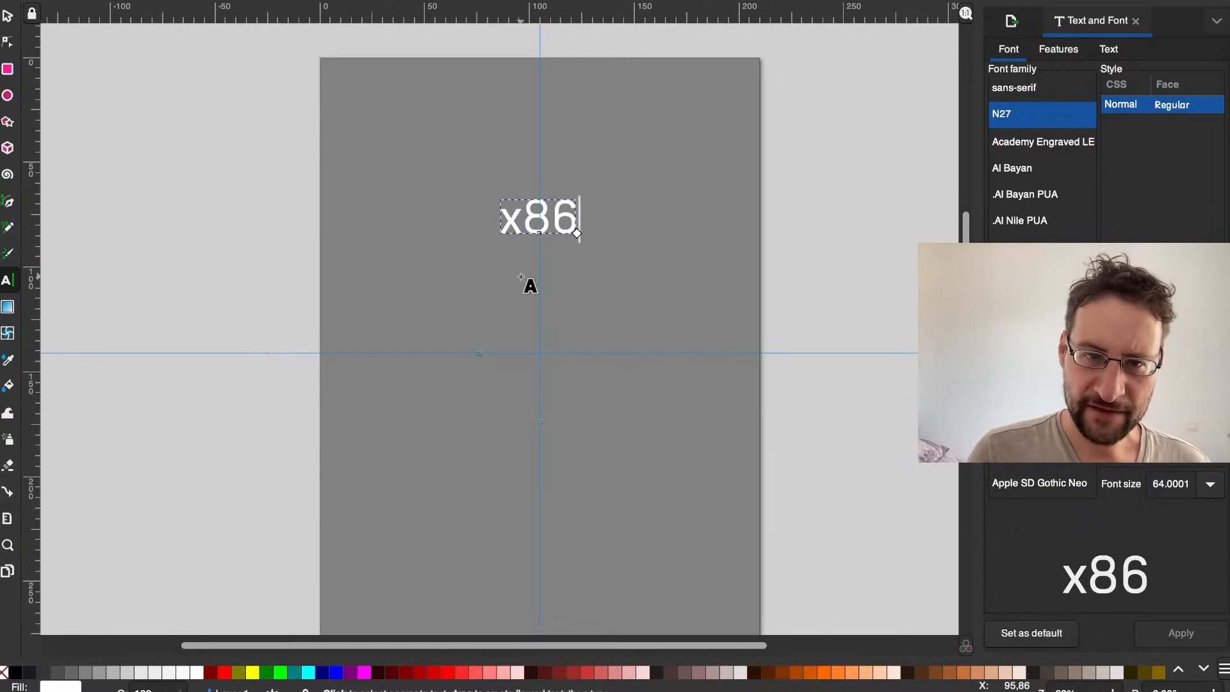
pyautogui.press('BackSpace')
pyautogui.press('BackSpace')
pyautogui.press('BackSpace')
pyautogui.write('i')
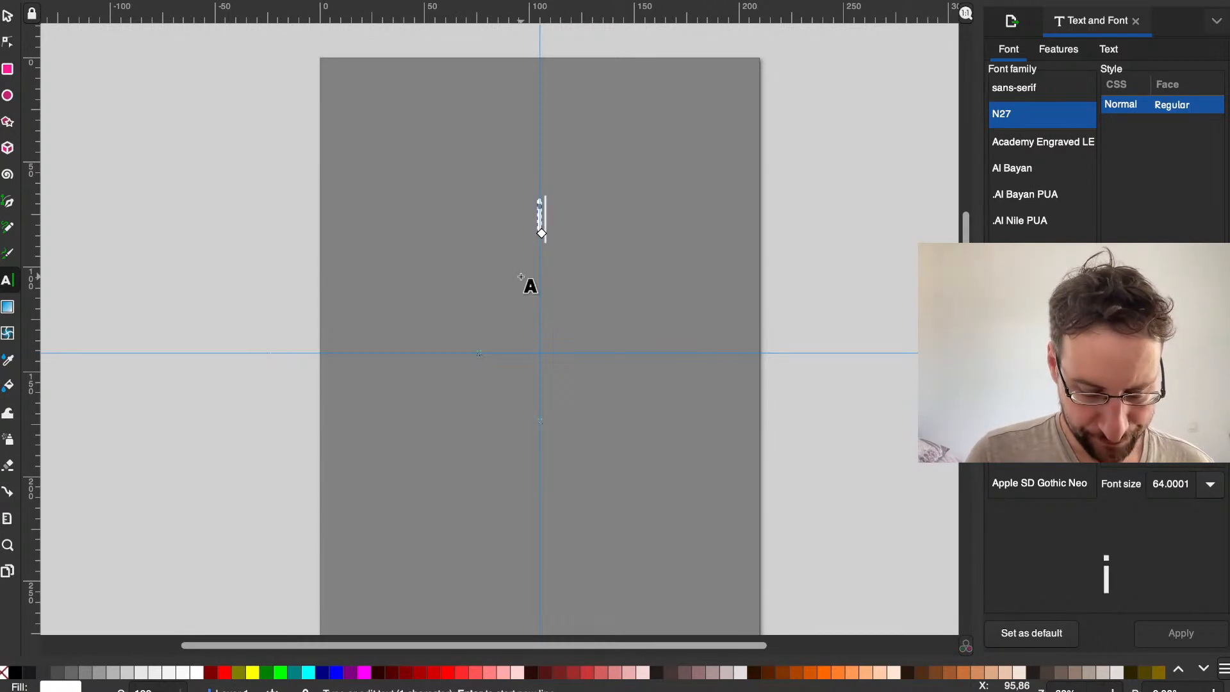
pyautogui.write('x68')
pyautogui.press('Left')
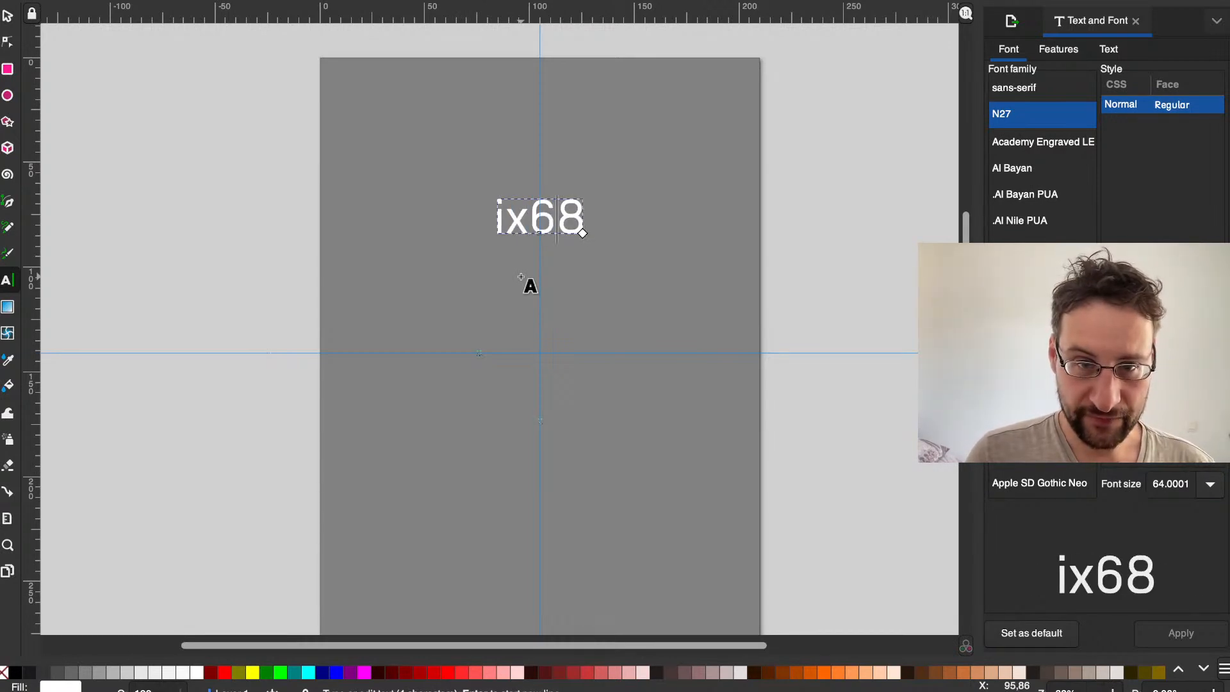
pyautogui.press('Left')
pyautogui.press('BackSpace')
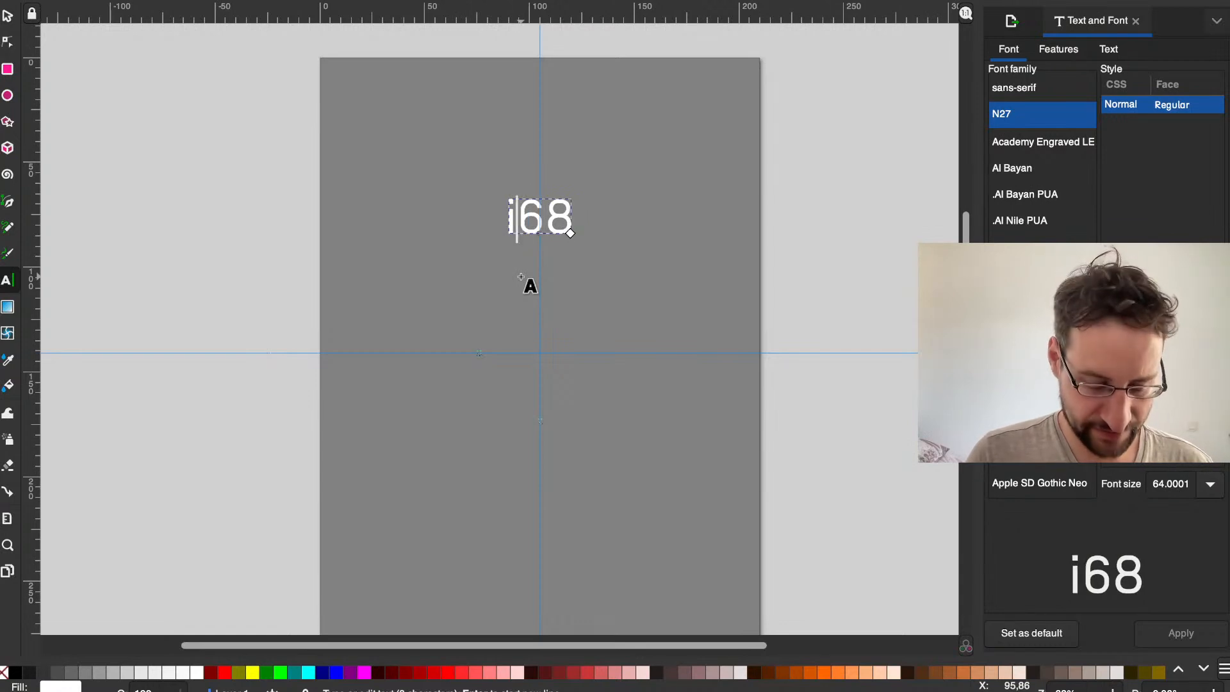
pyautogui.write('6')
pyautogui.press('BackSpace')
pyautogui.press('Right')
pyautogui.press('Right')
pyautogui.write('6')
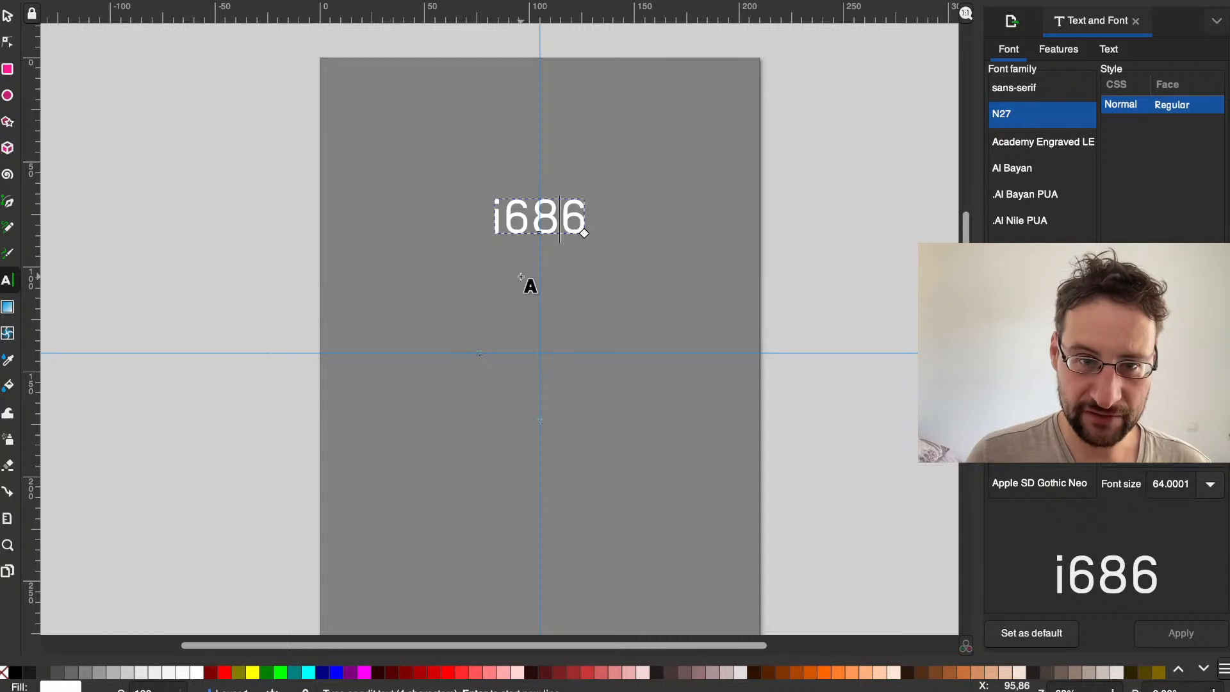
# Step: Try i386 and i486 as the wording of the text object
pyautogui.press('Left')
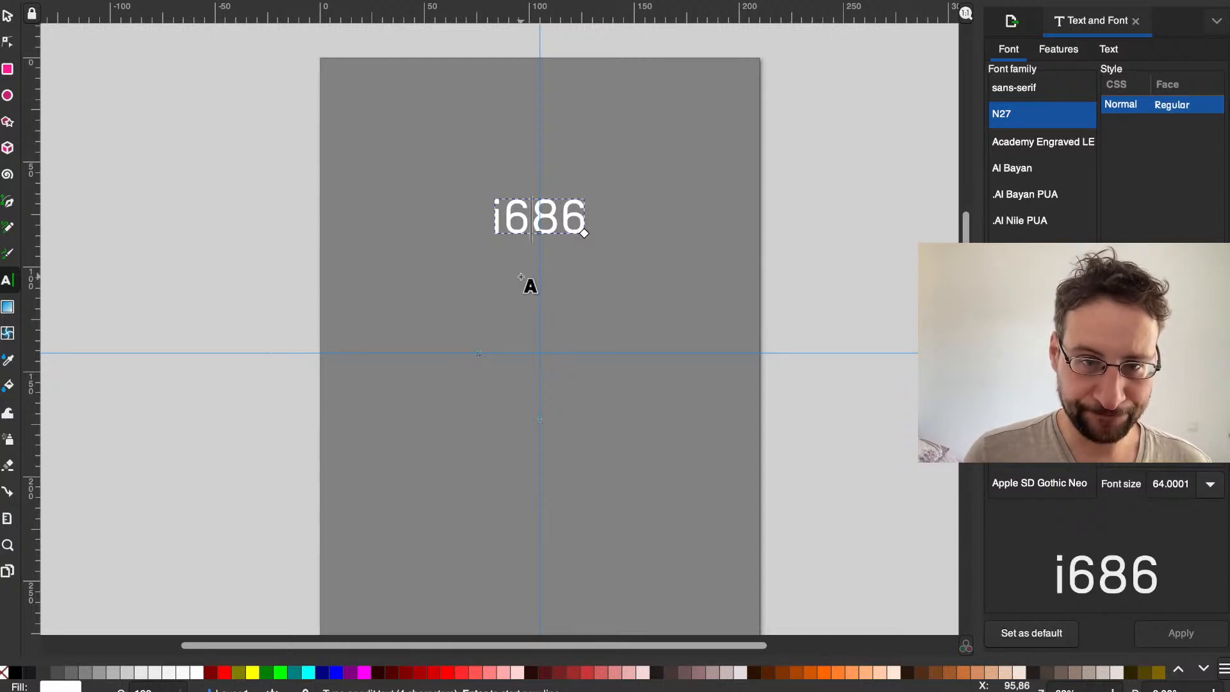
pyautogui.press('BackSpace')
pyautogui.write('x')
pyautogui.press('Left')
pyautogui.press('BackSpace')
pyautogui.press('Right')
pyautogui.press('BackSpace')
pyautogui.write('i3')
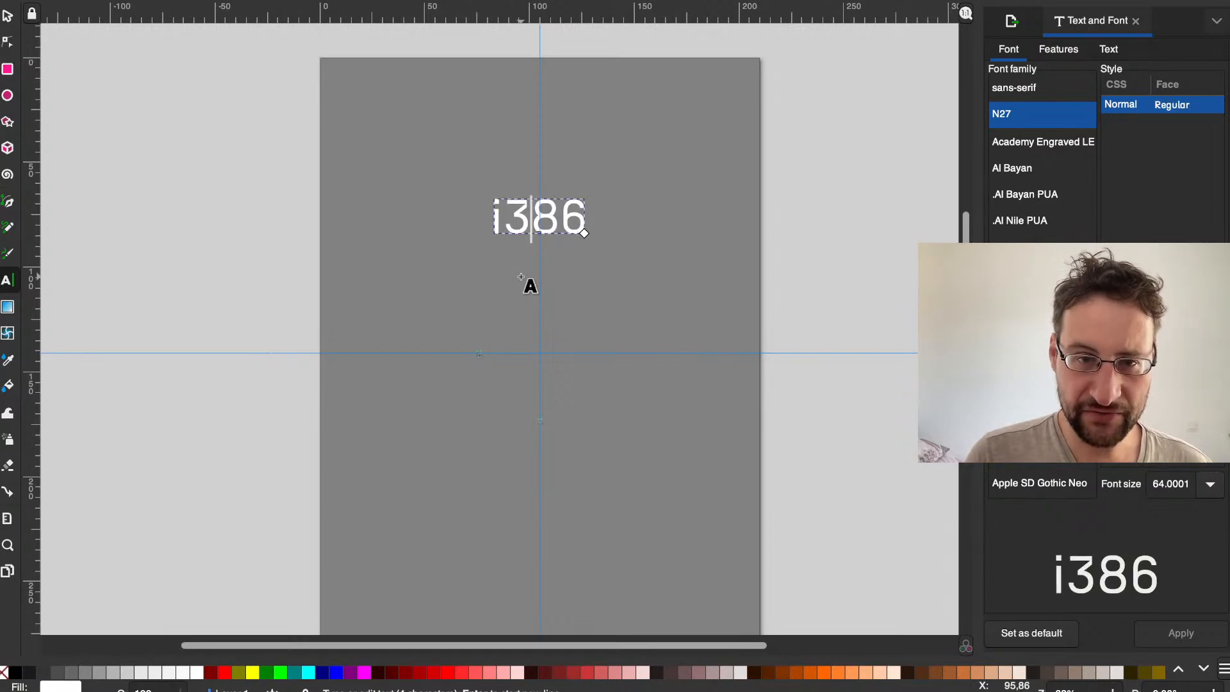
pyautogui.press('BackSpace')
pyautogui.write('4')
pyautogui.press('BackSpace')
pyautogui.write('3')
pyautogui.press('BackSpace')
pyautogui.write('4')
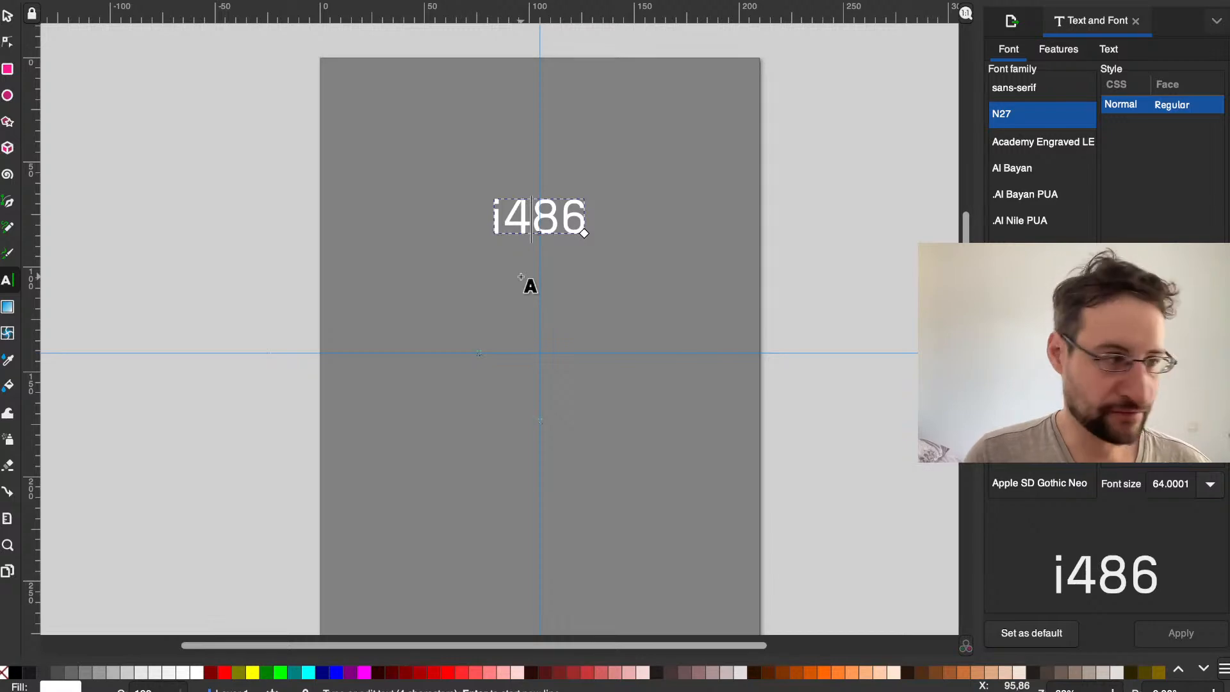
# Step: Change the text to x86 and move it slightly up and to the left of the page's vertical centre
pyautogui.press('BackSpace')
pyautogui.press('BackSpace')
pyautogui.write('x')
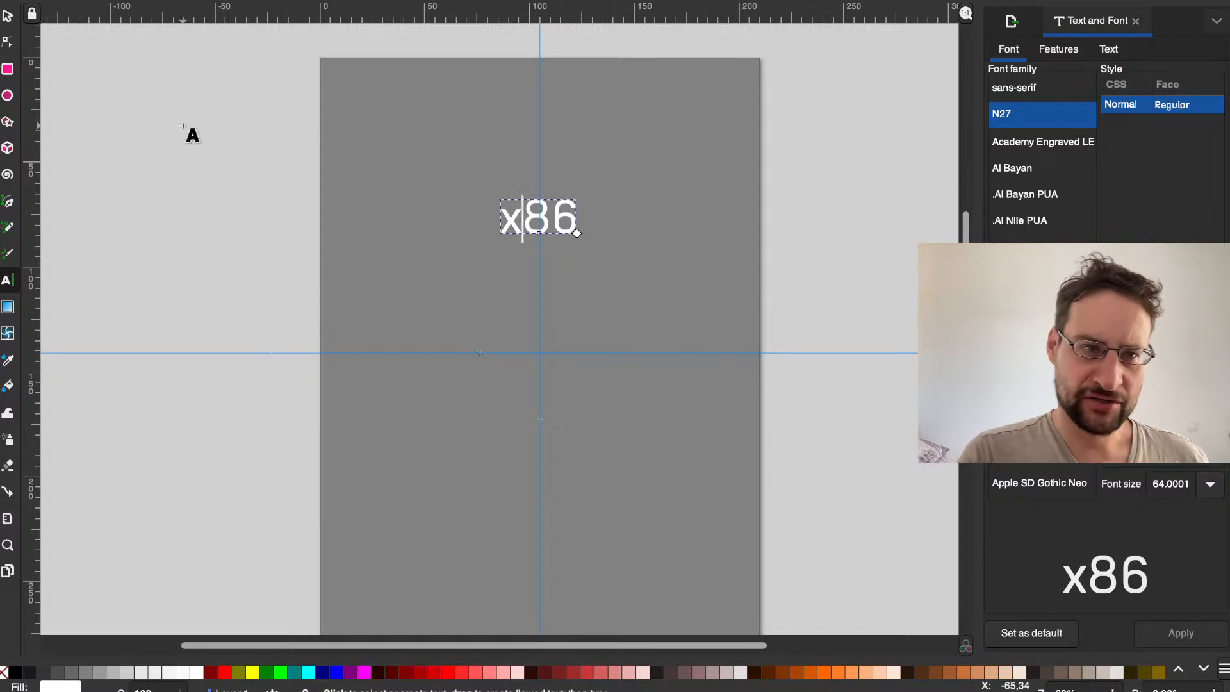
pyautogui.click(8, 16)
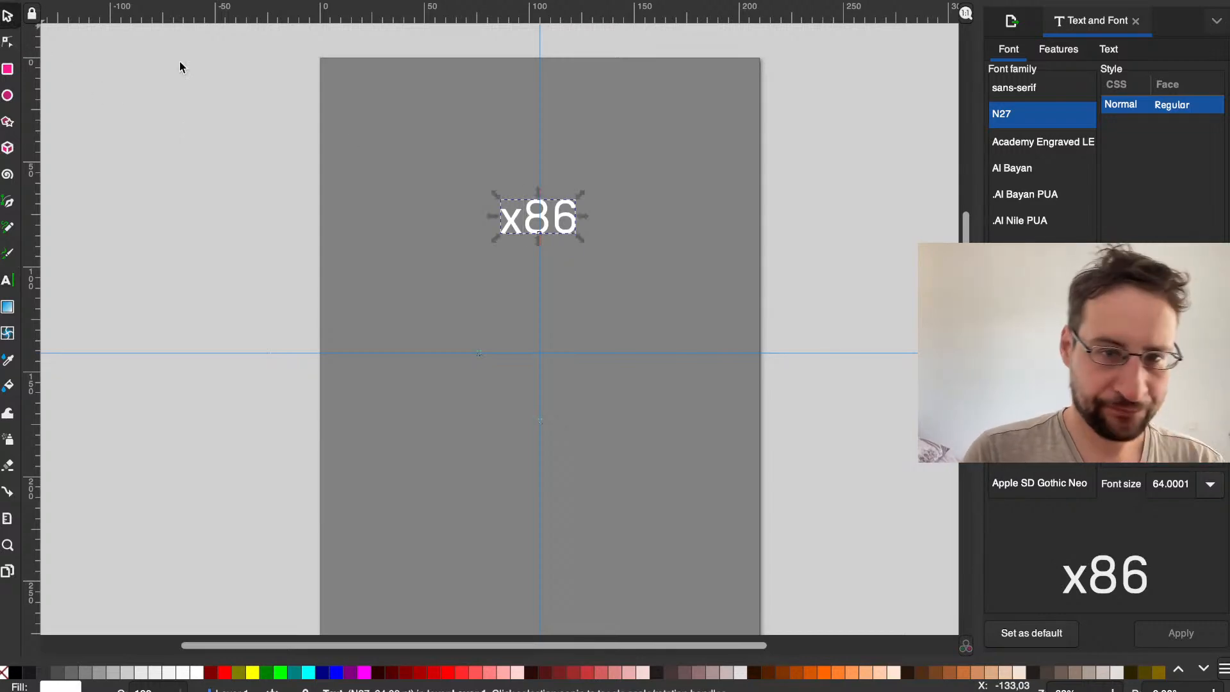
pyautogui.moveTo(563, 204); pyautogui.dragTo(494, 257)
# Step: Paste a copy of the x86 text, change it to x86-64 and place it on the horizontal guide
pyautogui.hotkey('ctrl', 'c')
pyautogui.hotkey('ctrl', 'v')
pyautogui.doubleClick(478, 266)
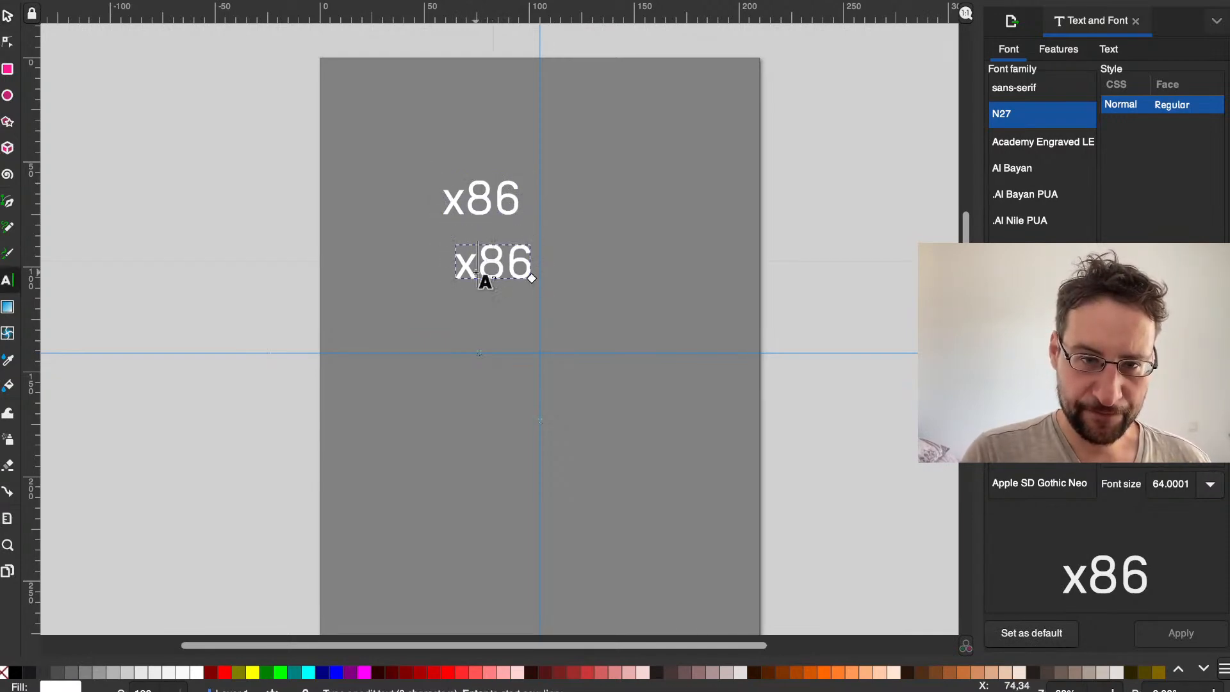
pyautogui.doubleClick(504, 264)
pyautogui.press('Left')
pyautogui.press('Left')
pyautogui.press('Right')
pyautogui.press('Left')
pyautogui.press('BackSpace')
pyautogui.press('Right')
pyautogui.press('Right')
pyautogui.press('Left')
pyautogui.press('Left')
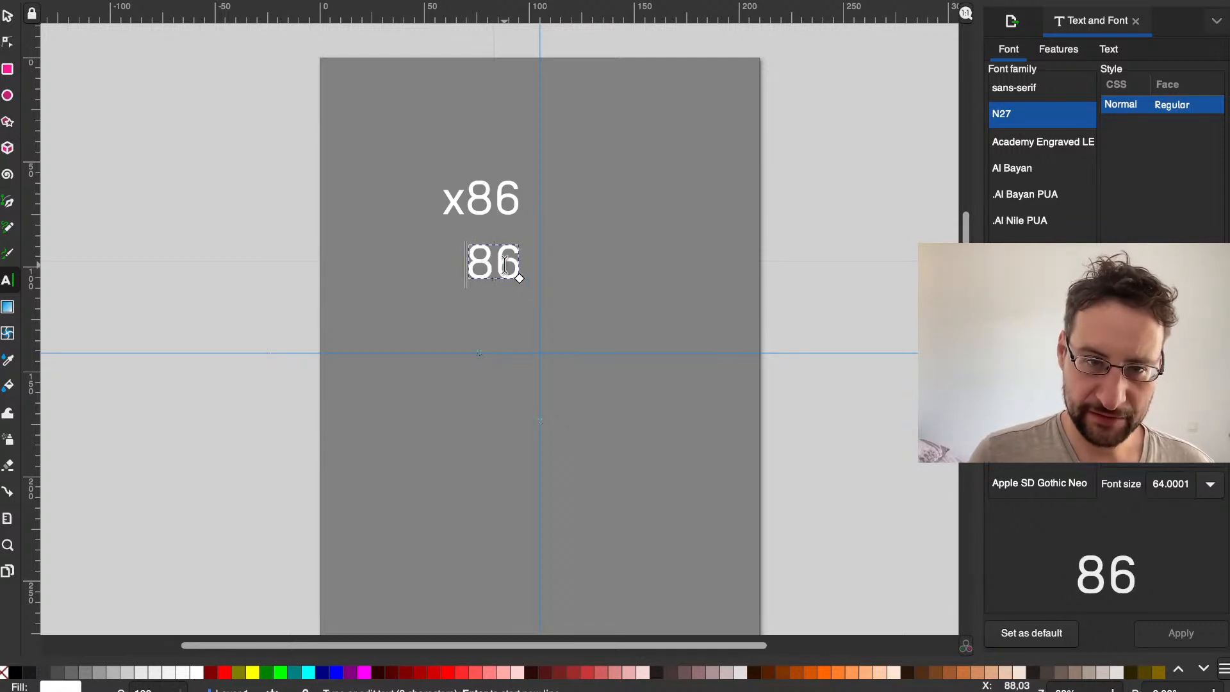
pyautogui.write('x86-64')
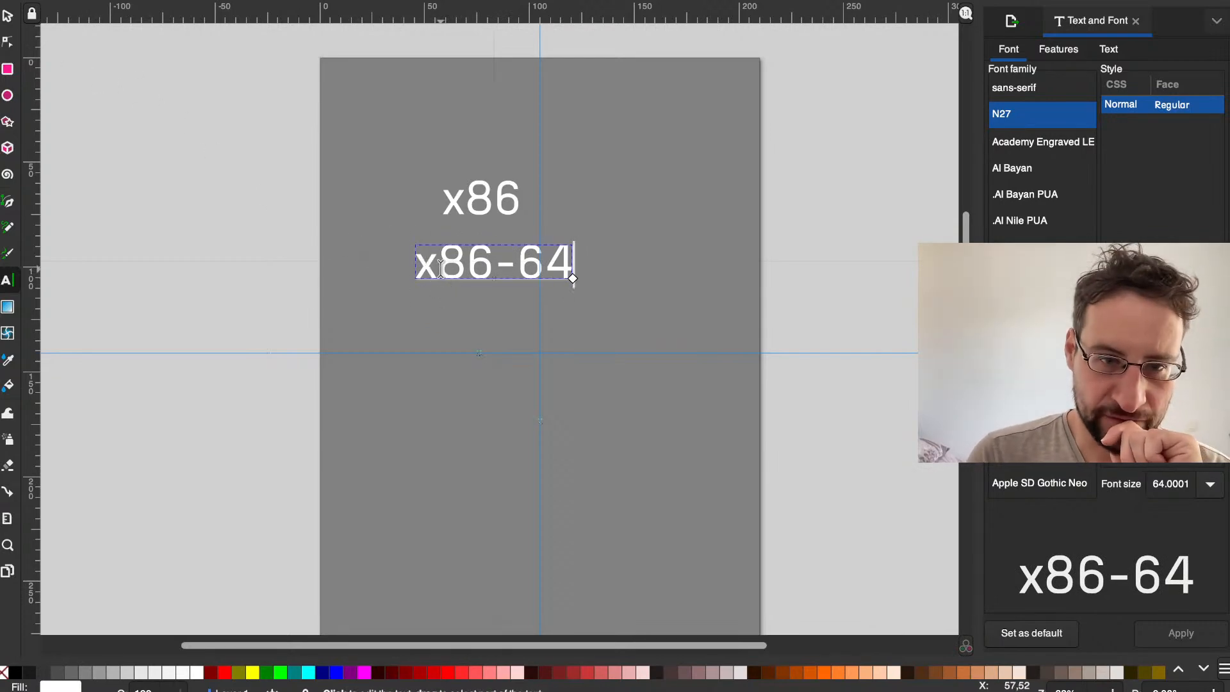
pyautogui.click(7, 18)
pyautogui.moveTo(443, 277); pyautogui.dragTo(520, 370)
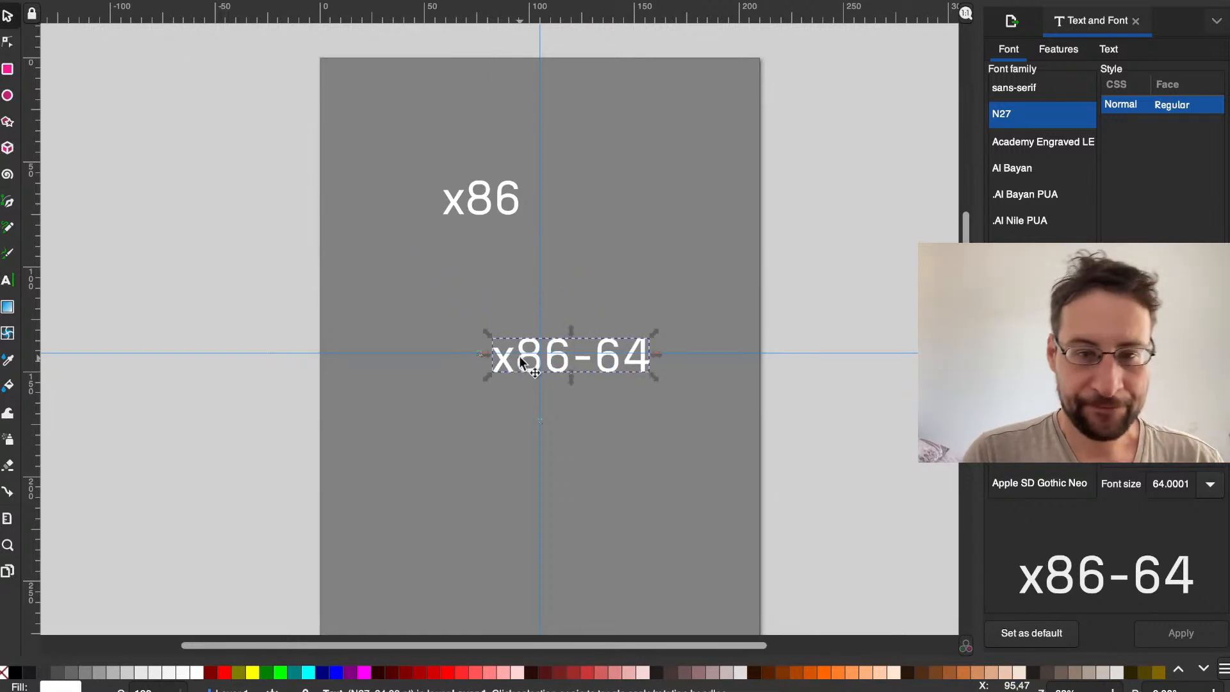
# Step: Duplicate the x86-64 text above the original and replace the copy's wording with arm
pyautogui.hotkey('ctrl', 'd')
pyautogui.moveTo(503, 349); pyautogui.dragTo(534, 272)
pyautogui.doubleClick(519, 273)
pyautogui.hotkey('ctrl', 'a')
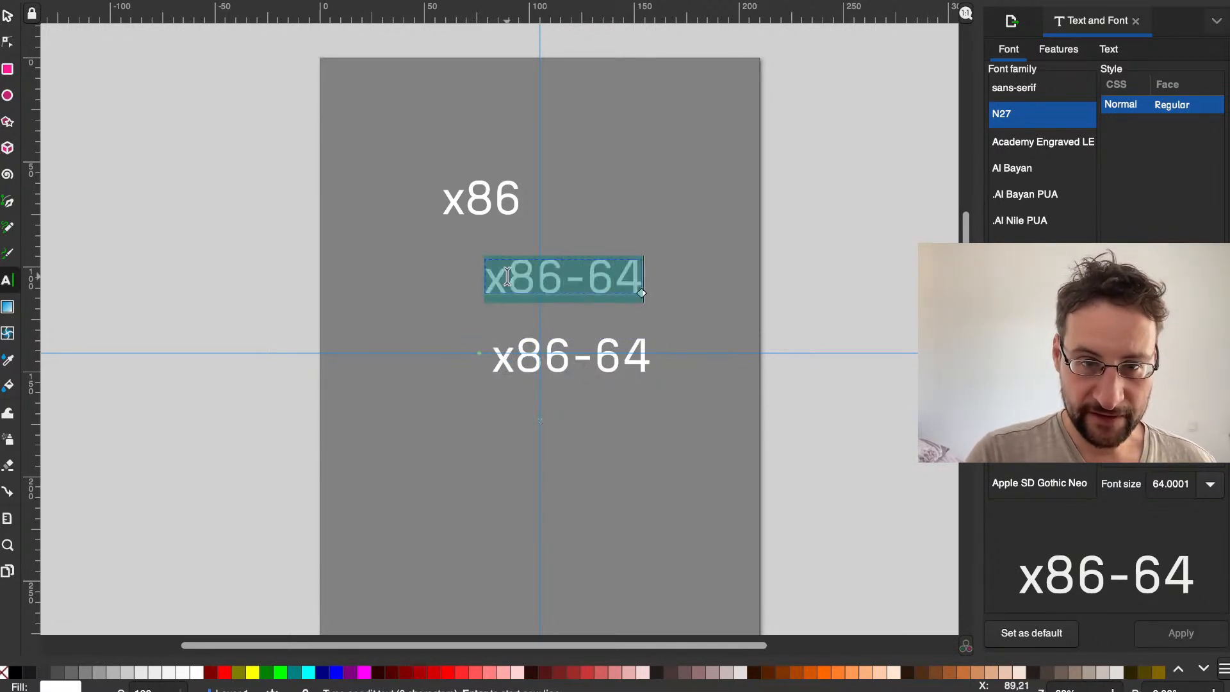
pyautogui.write('arm')
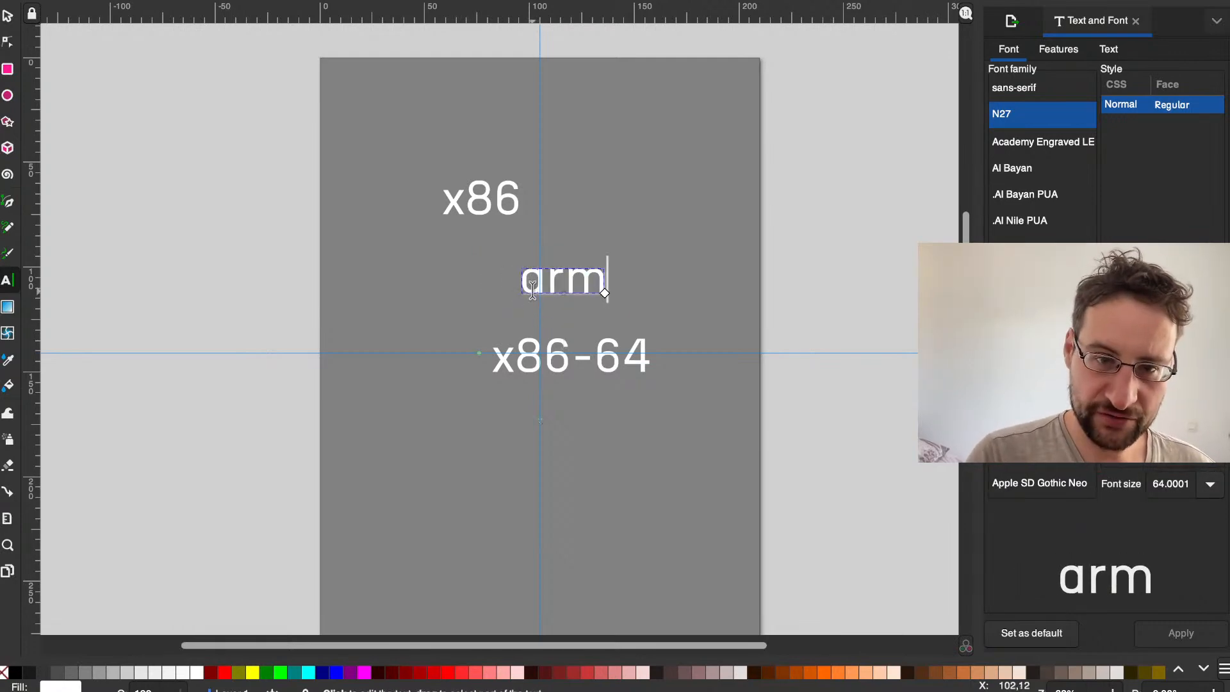
# Step: Place the arm text above x86 and add a duplicate of it below x86 that reads arm64
pyautogui.click(9, 17)
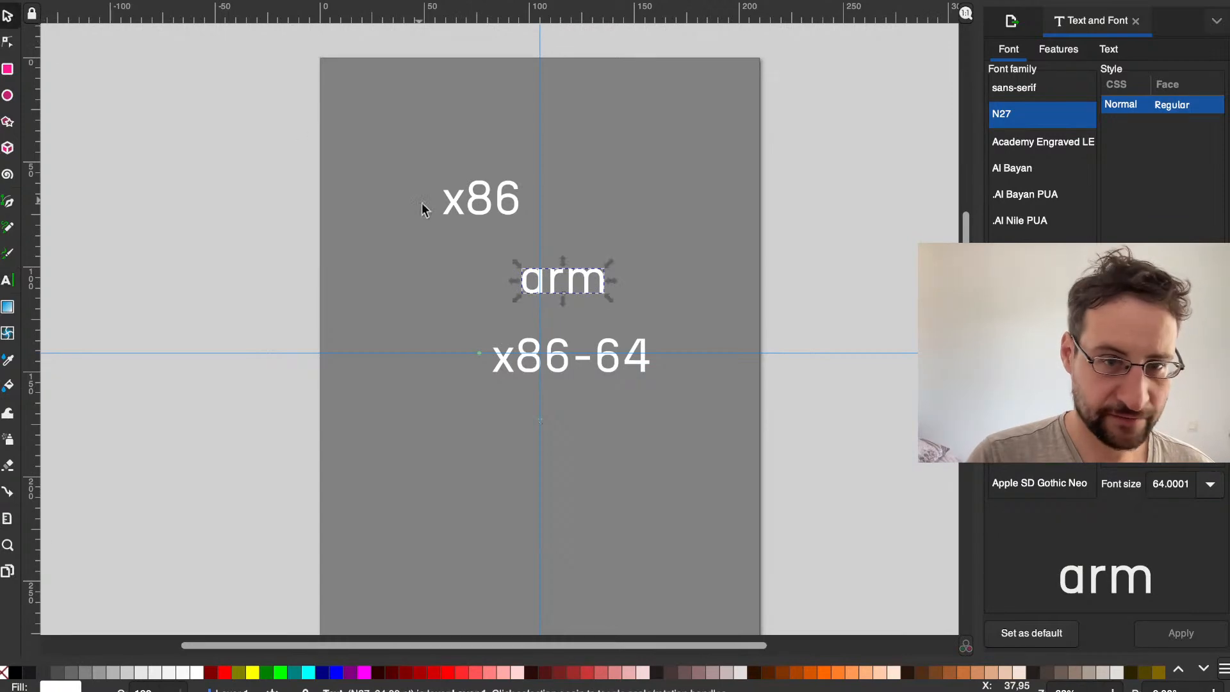
pyautogui.moveTo(515, 280); pyautogui.dragTo(406, 298)
pyautogui.hotkey('ctrl', 'd')
pyautogui.doubleClick(406, 296)
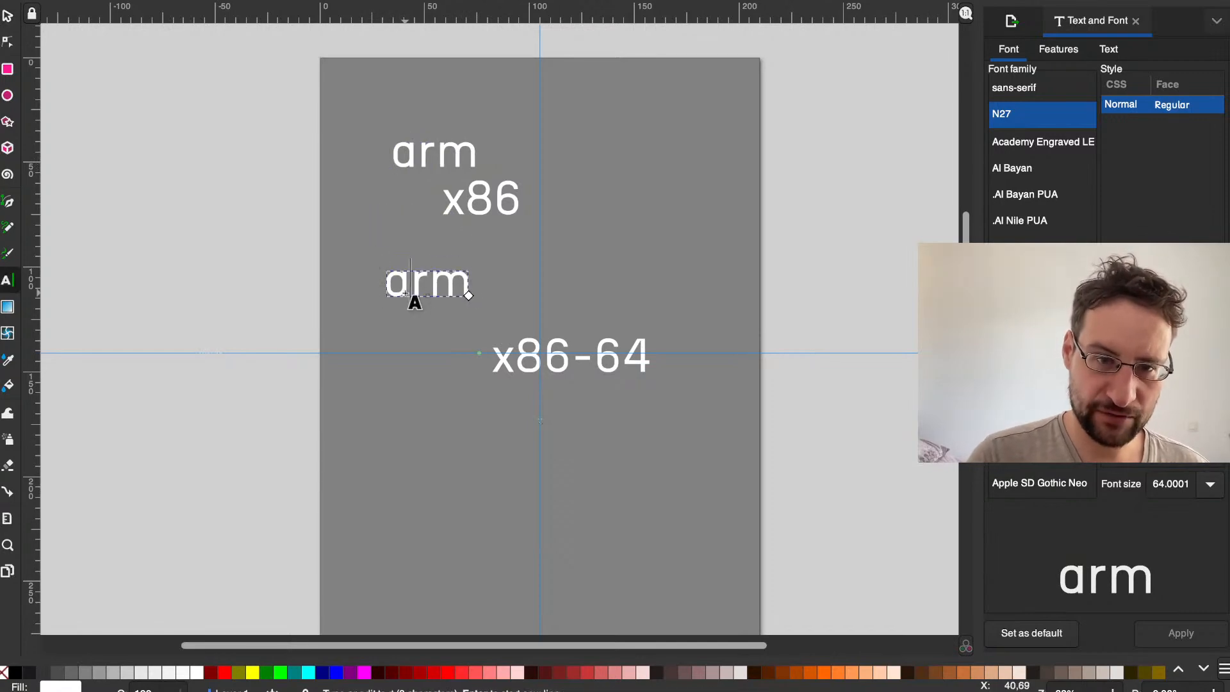
pyautogui.click(452, 295)
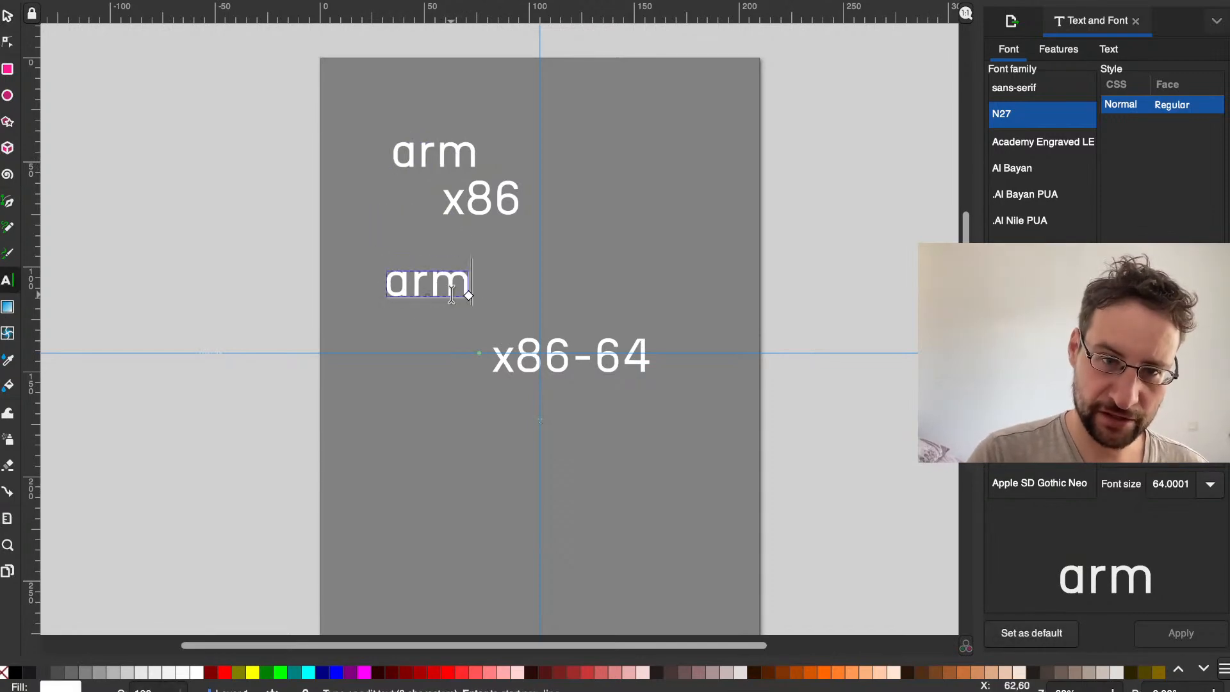
pyautogui.write('64')
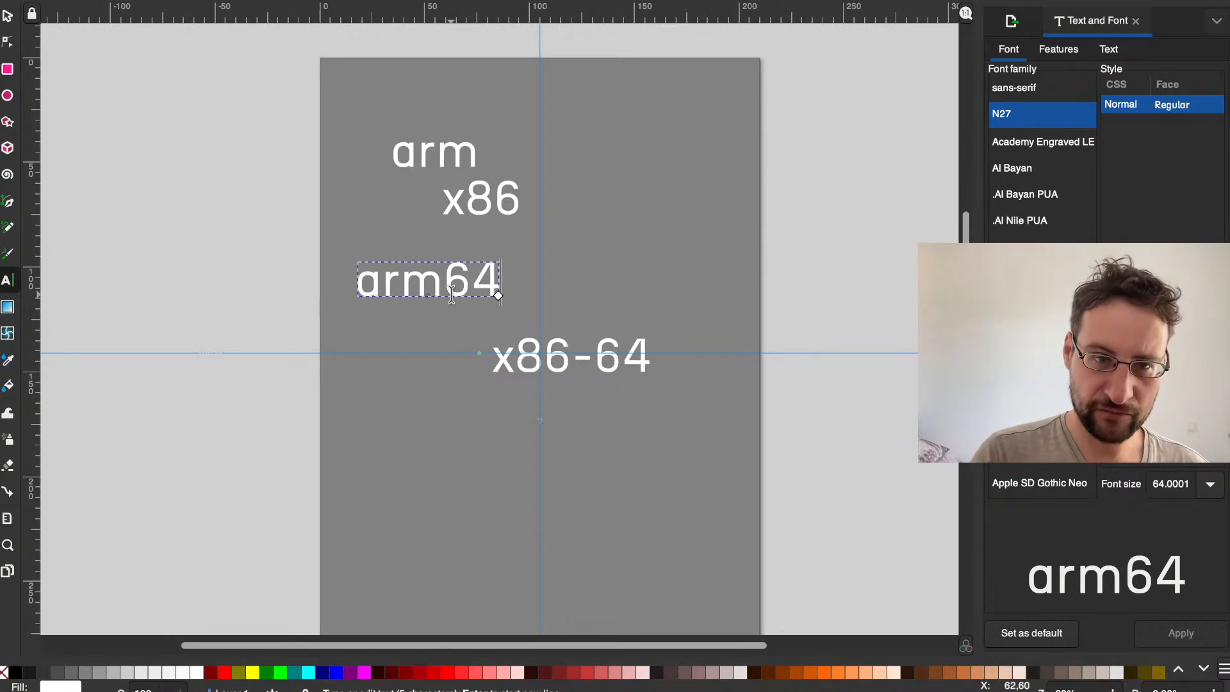
# Step: Duplicate the arm64 text, place the copy below x86-64 and open it for editing
pyautogui.click(428, 384)
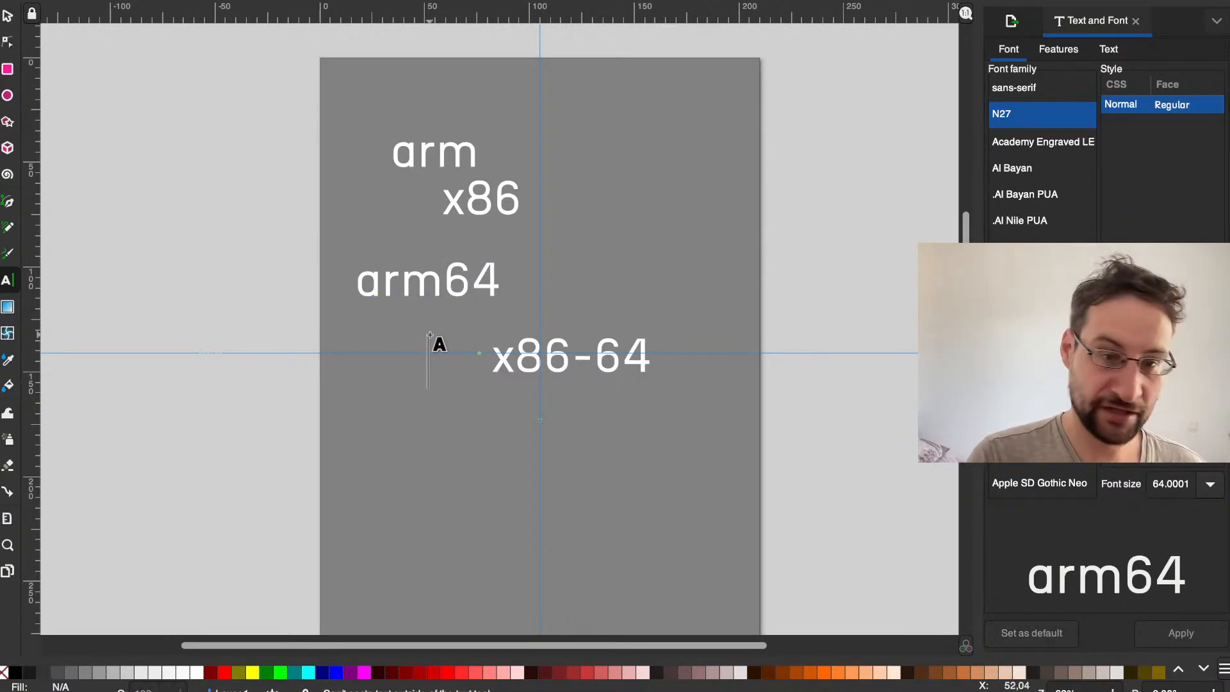
pyautogui.click(400, 285)
pyautogui.click(398, 382)
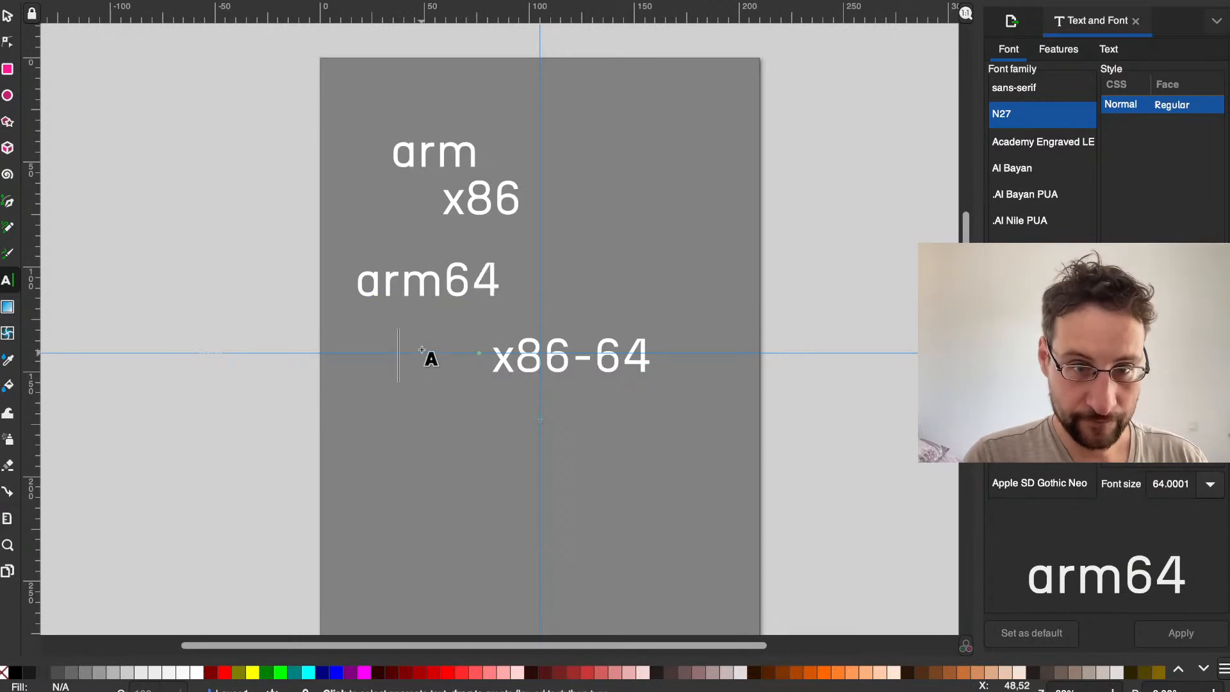
pyautogui.click(391, 299)
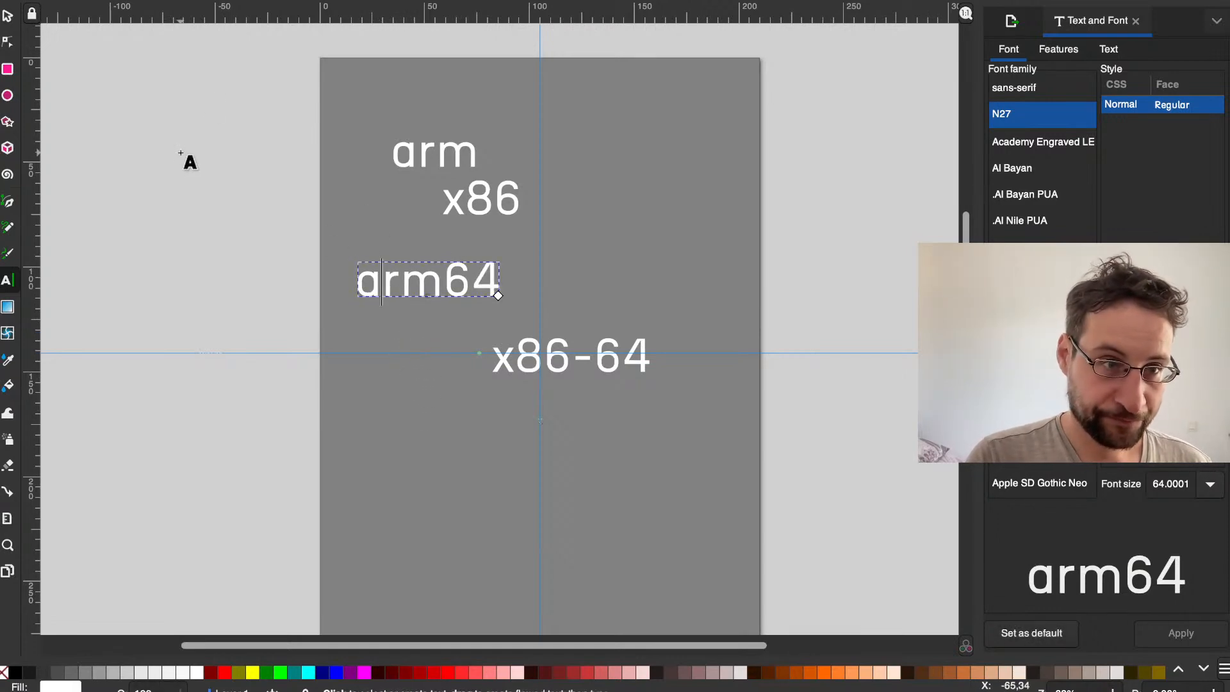
pyautogui.click(8, 15)
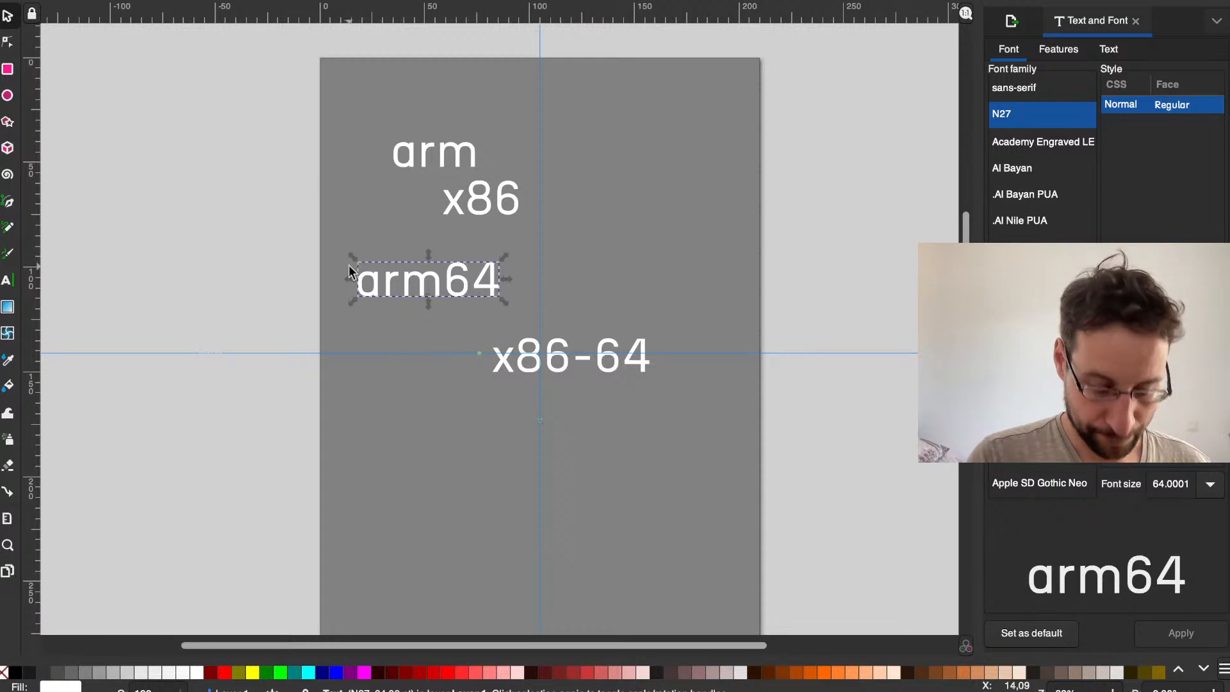
pyautogui.hotkey('ctrl', 'd')
pyautogui.moveTo(404, 276); pyautogui.dragTo(439, 460)
pyautogui.doubleClick(439, 460)
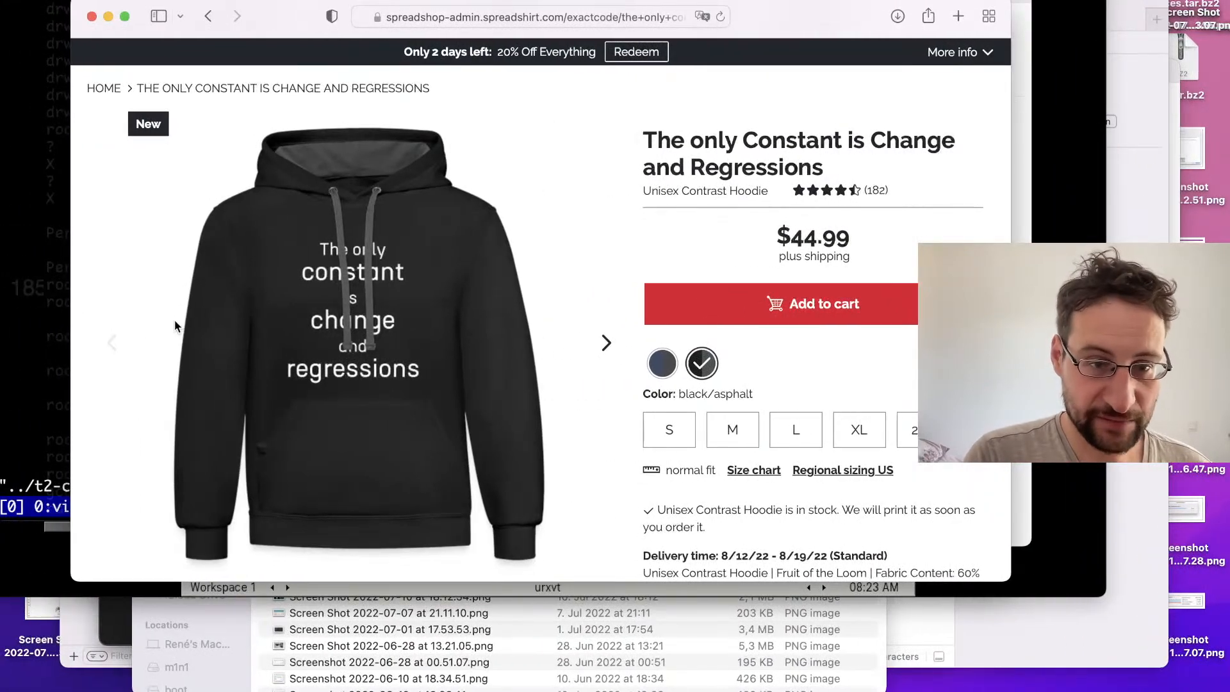
# Step: Switch to the terminal and examine the archs list at the start of build-all.sh
pyautogui.click(26, 262)
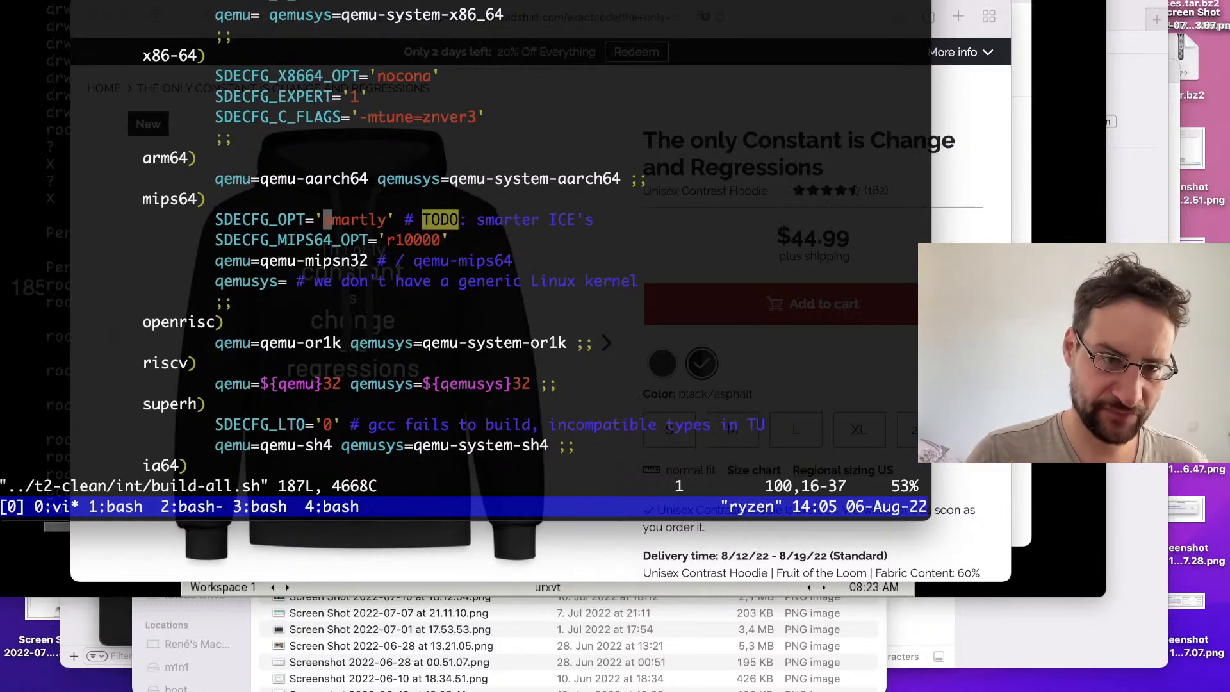
pyautogui.press('g')
pyautogui.press('g')
pyautogui.press('j')
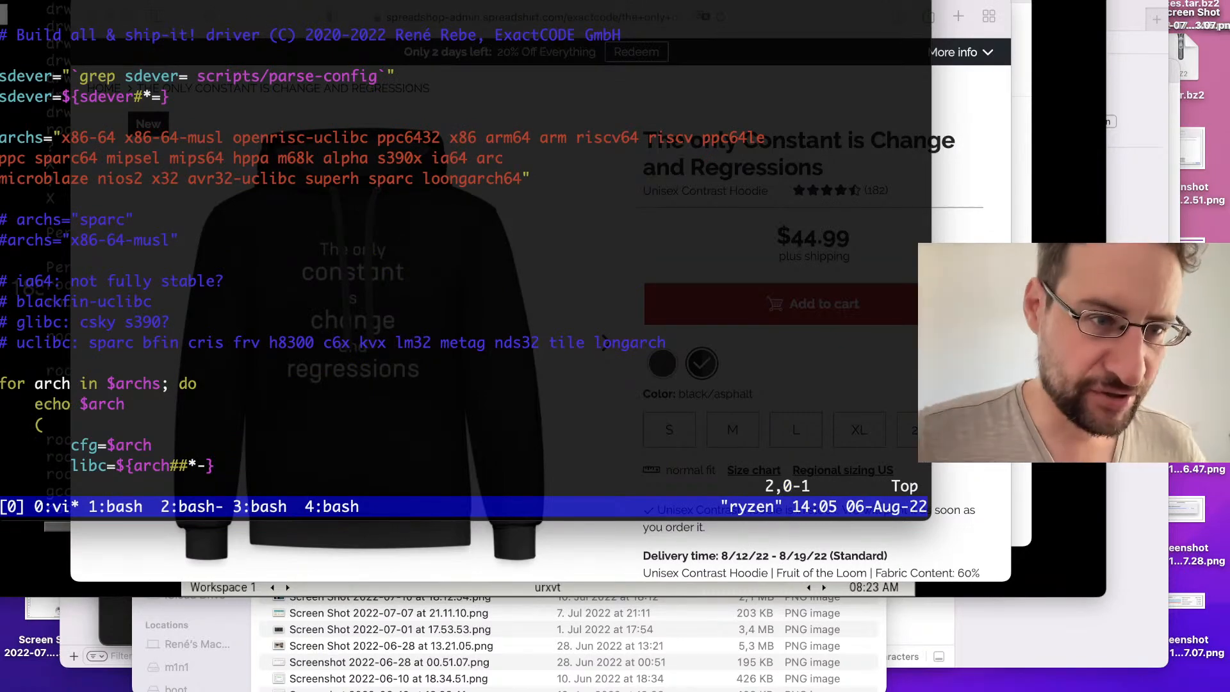
pyautogui.hotkey('ctrl', 'Right')
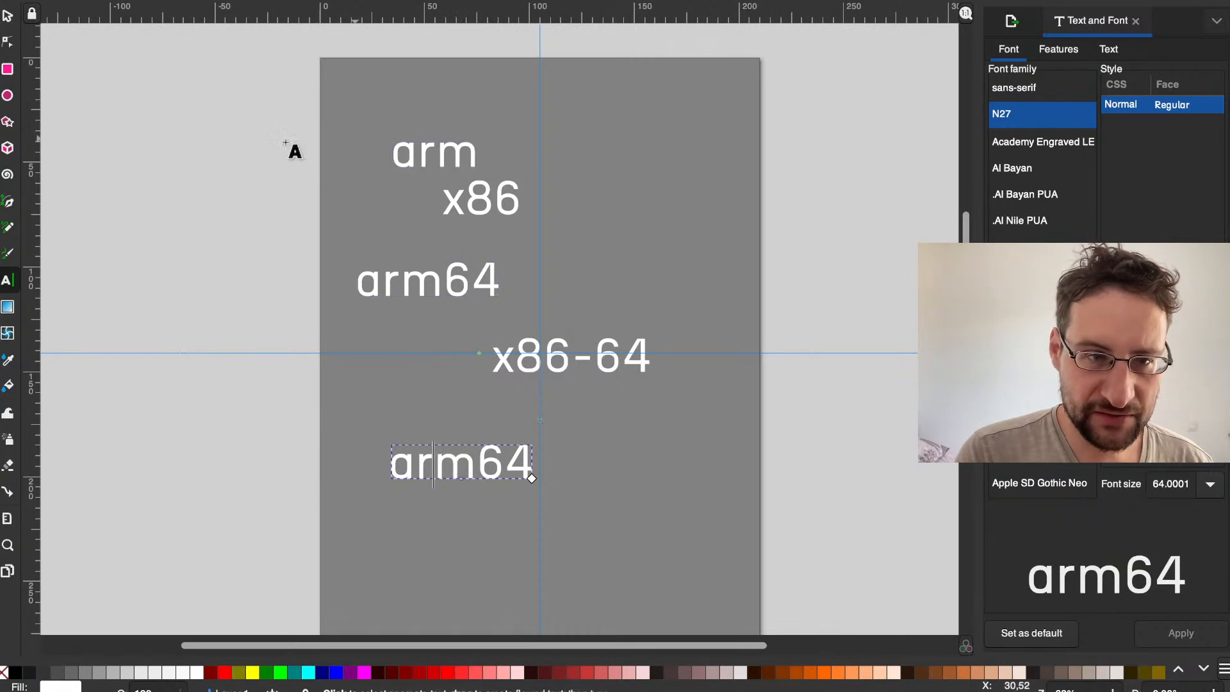
# Step: Stack the arm and x86 texts above the x86-64 text
pyautogui.click(6, 14)
pyautogui.moveTo(434, 150); pyautogui.dragTo(570, 250)
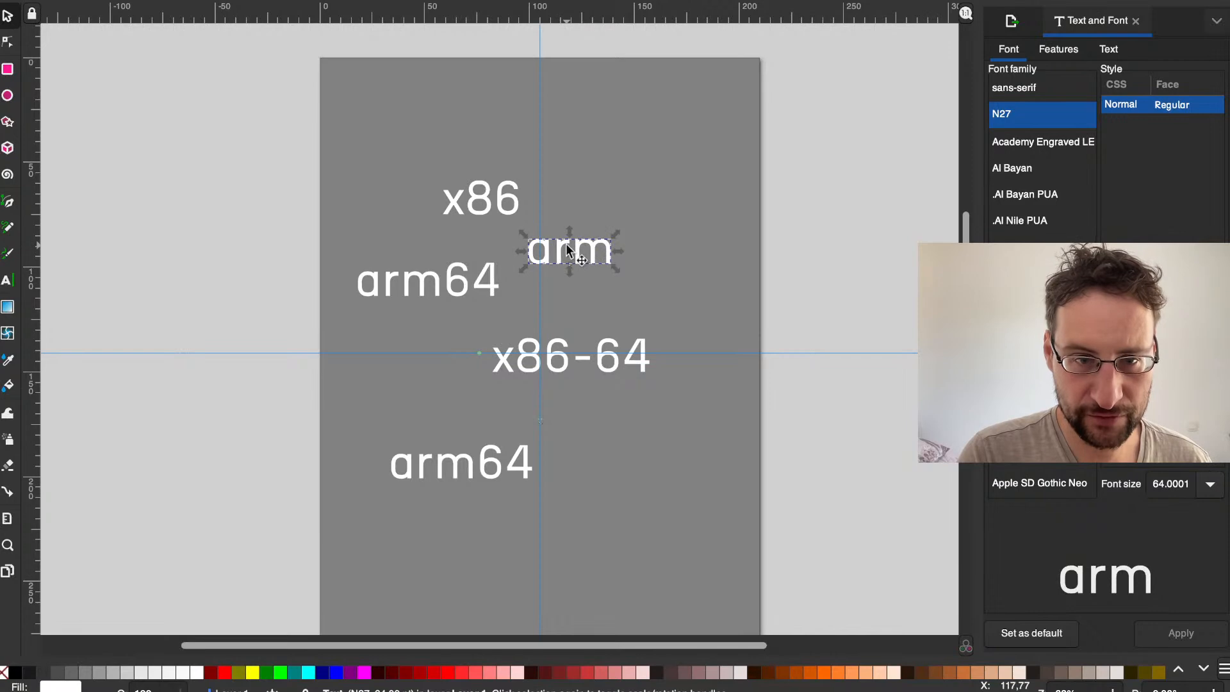
pyautogui.moveTo(499, 212); pyautogui.dragTo(559, 307)
pyautogui.click(559, 307)
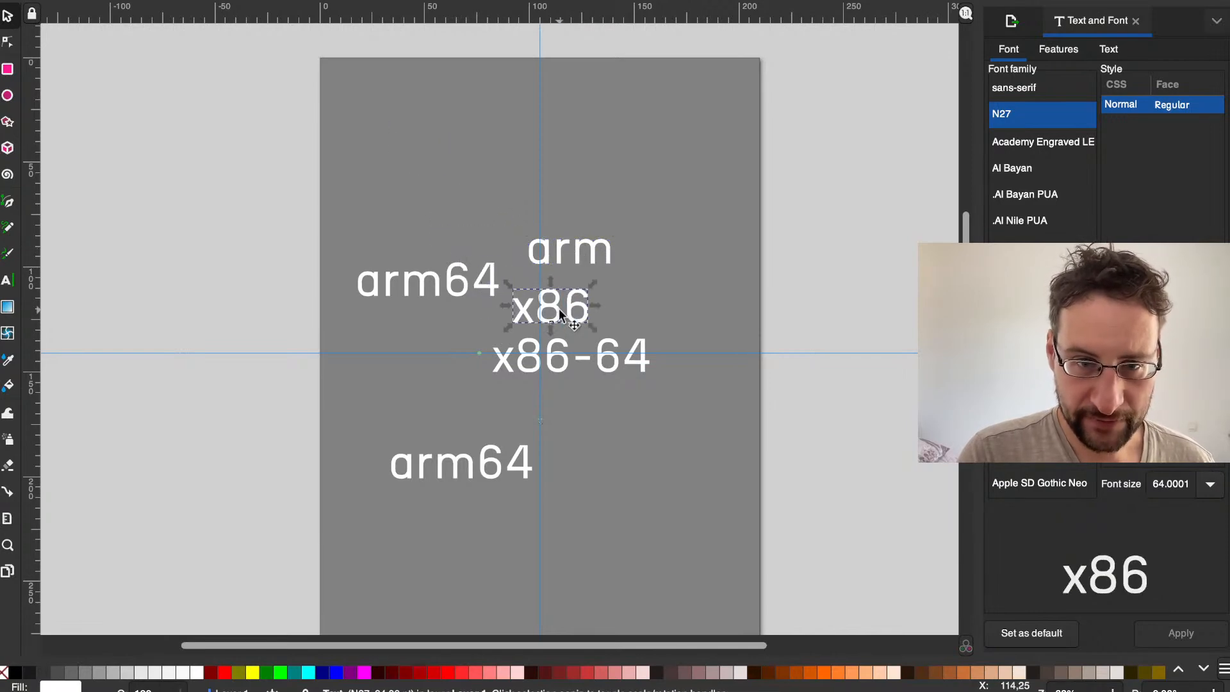
# Step: Move the arm text back to the page's upper left, just above the upper arm64 text
pyautogui.moveTo(540, 259); pyautogui.dragTo(403, 165)
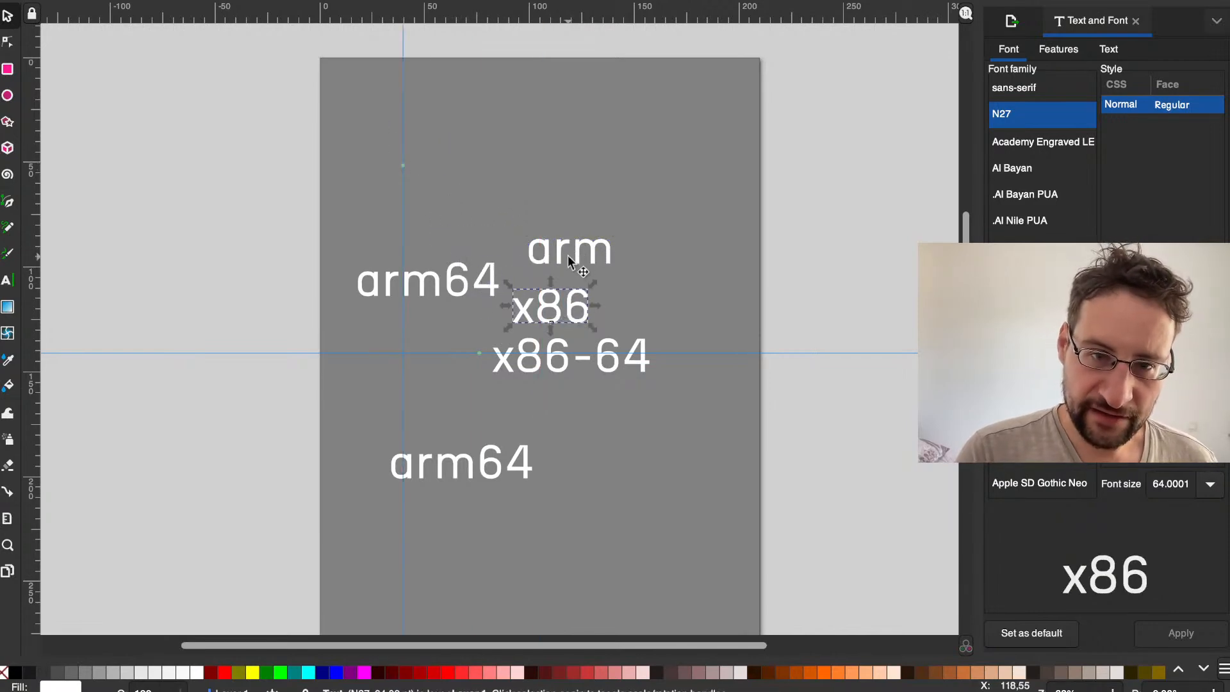
pyautogui.click(567, 253)
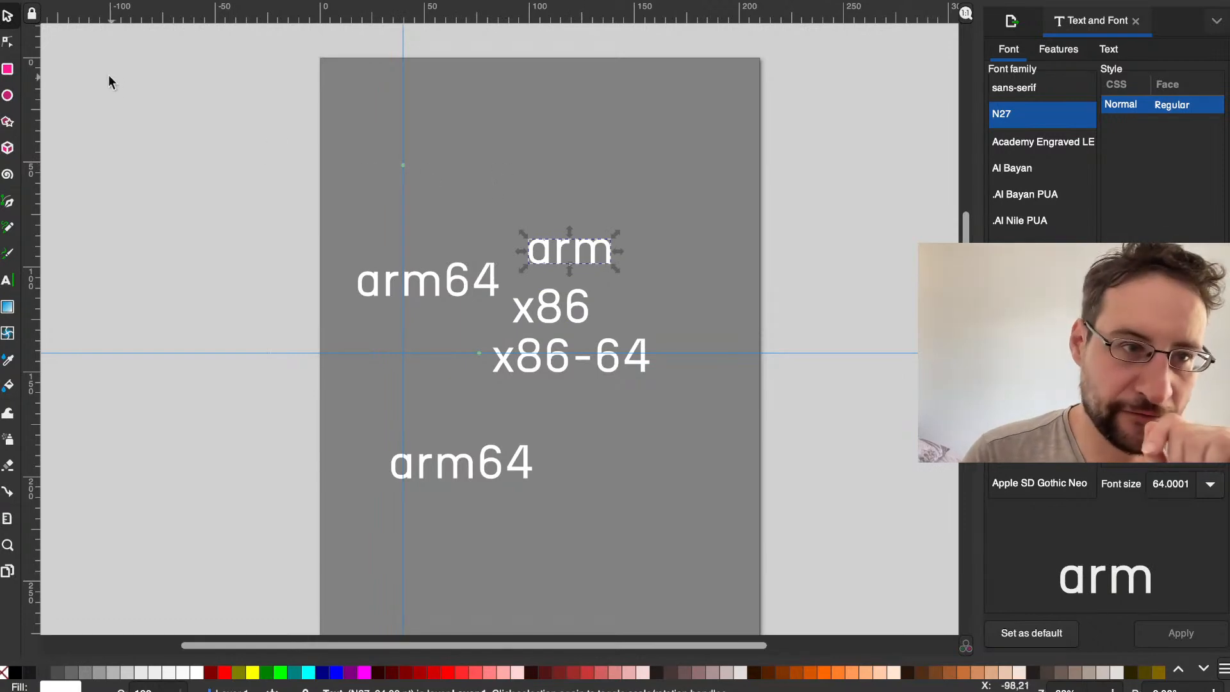
pyautogui.moveTo(556, 242); pyautogui.dragTo(405, 141)
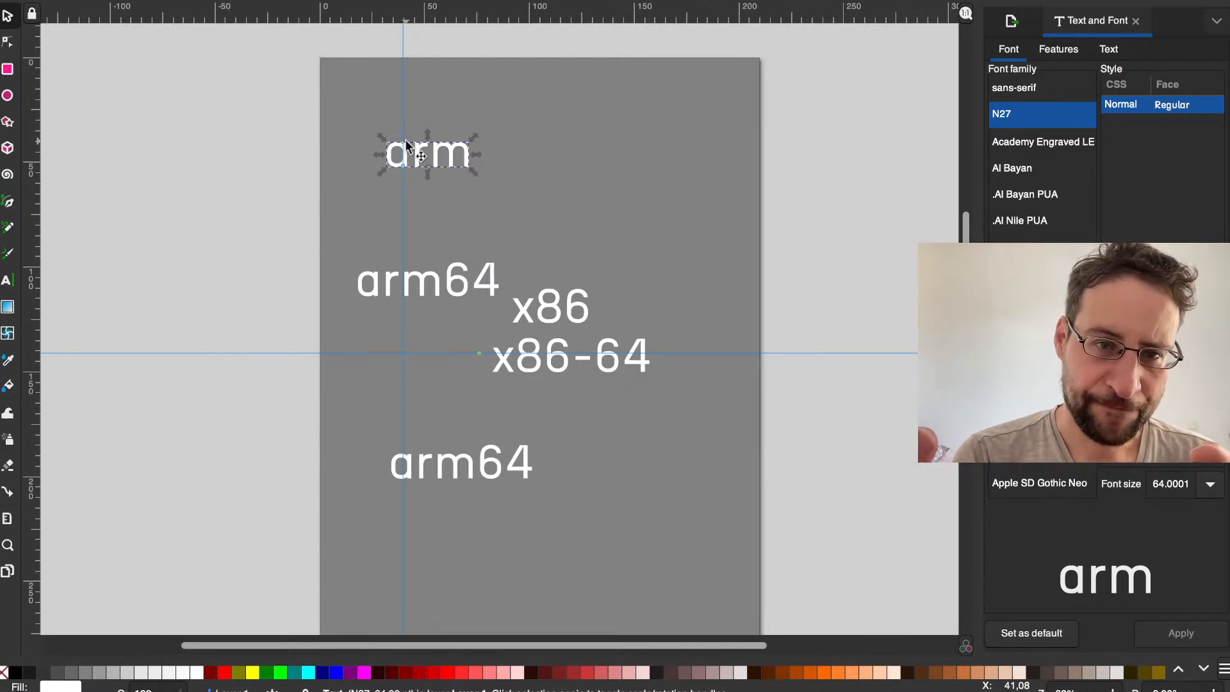
pyautogui.moveTo(406, 144); pyautogui.dragTo(396, 186)
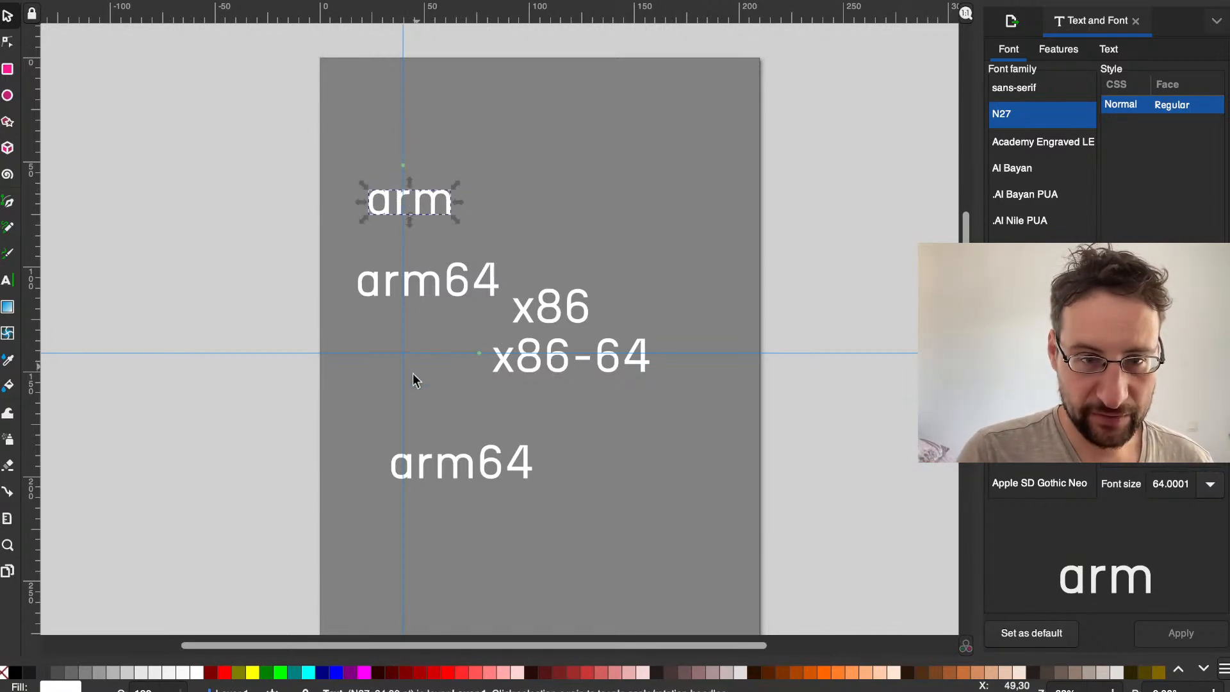
# Step: Check the archs list in the terminal and replace the lower arm64 text with openrisc
pyautogui.doubleClick(424, 452)
pyautogui.hotkey('ctrl', 'Left')
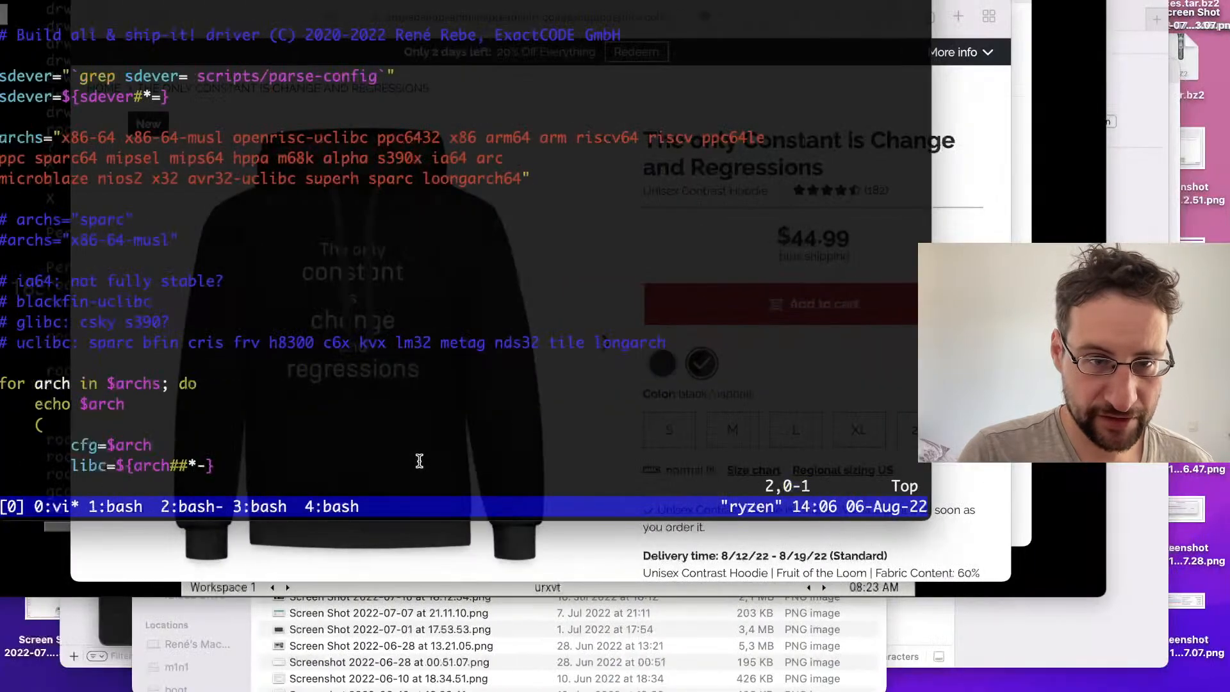
pyautogui.hotkey('ctrl', 'Right')
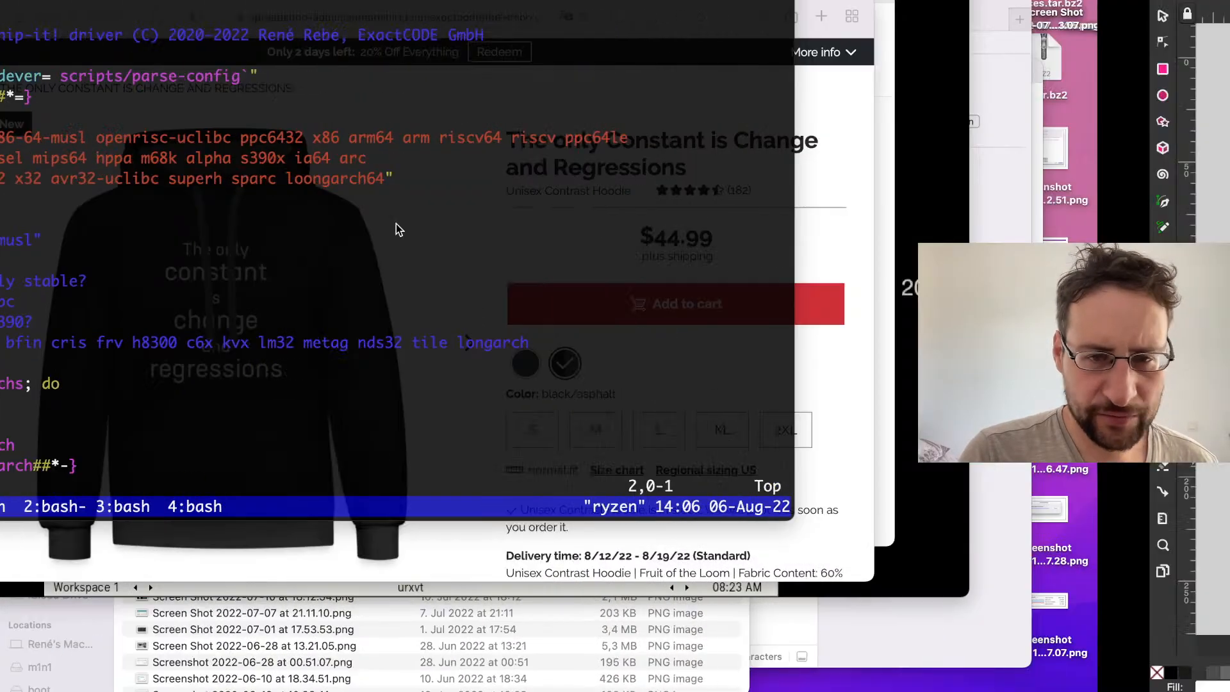
pyautogui.doubleClick(423, 453)
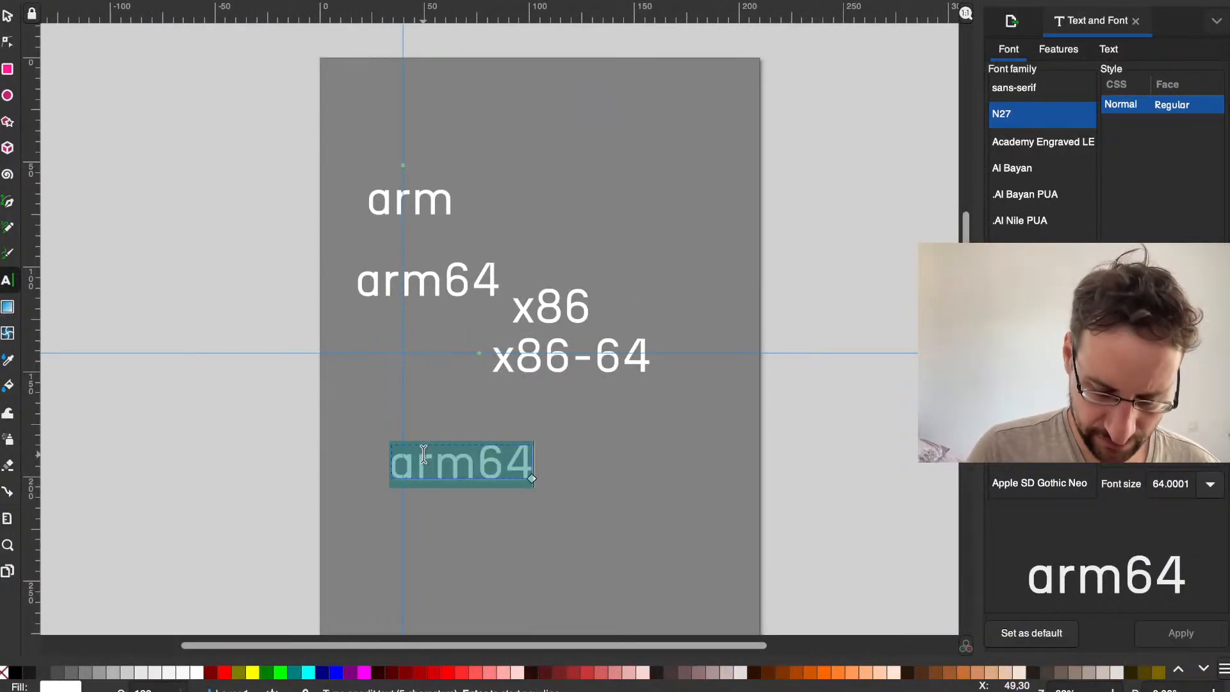
pyautogui.write('openrisc')
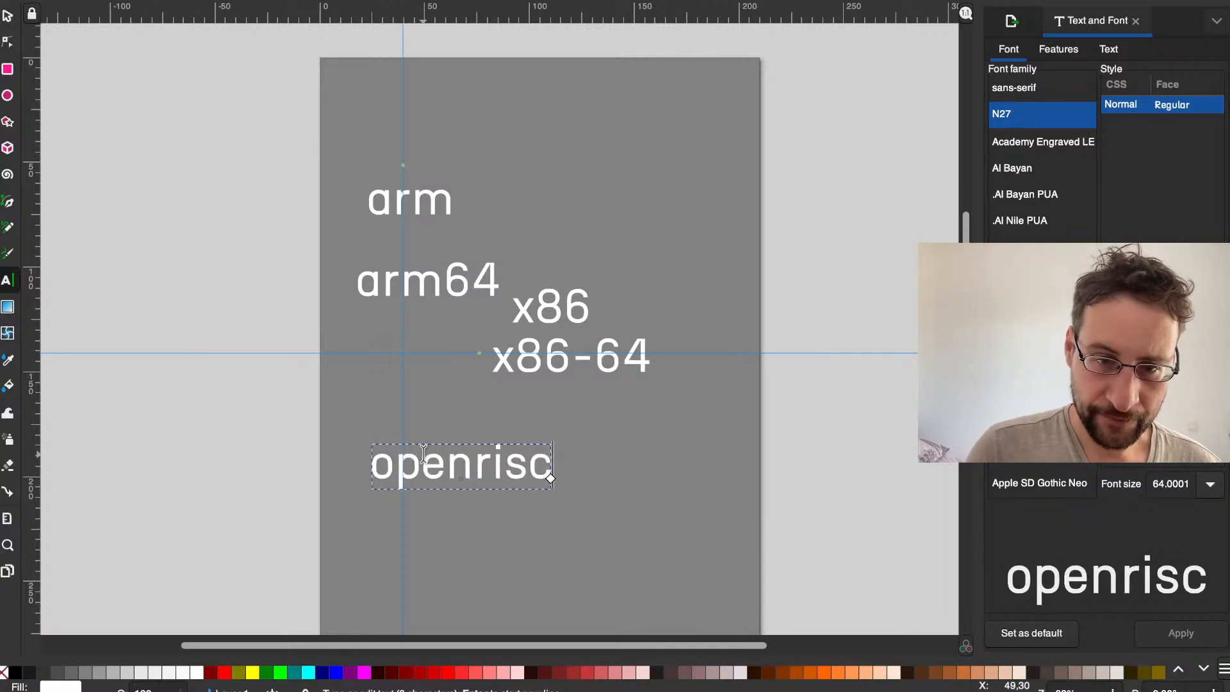
# Step: Examine the archs list in build-all.sh in the terminal for further architecture names and return to the Inkscape design
pyautogui.hotkey('ctrl', 'Left')
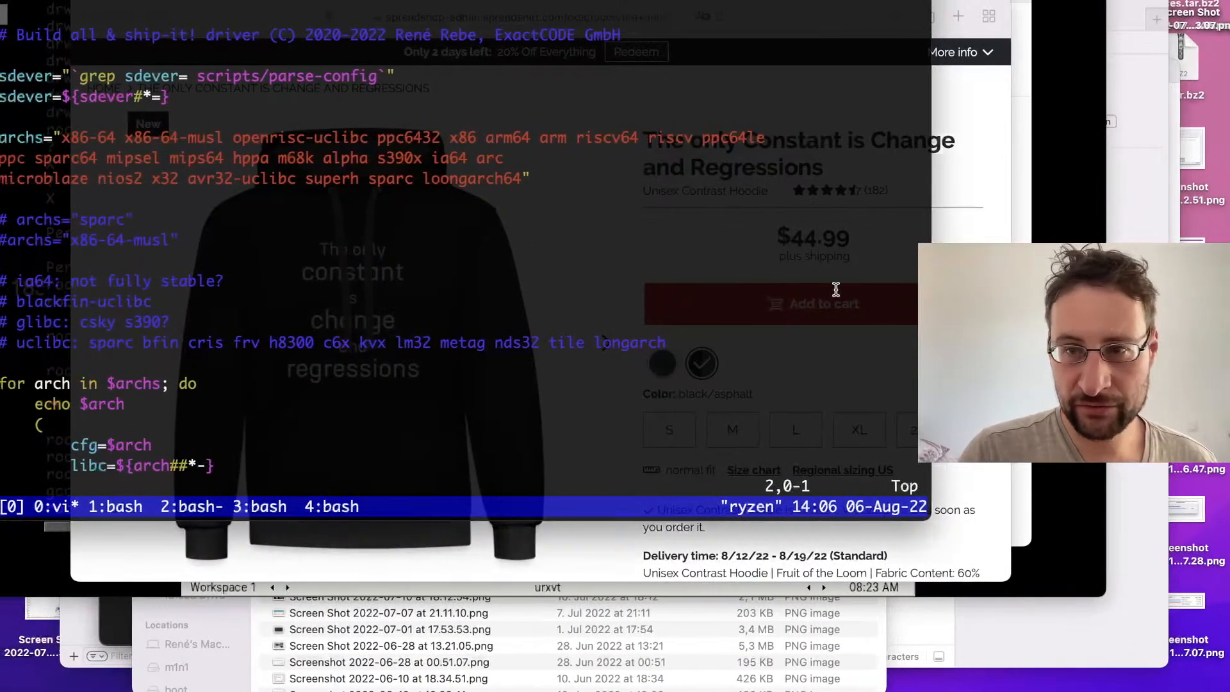
pyautogui.hotkey('ctrl', 'Right')
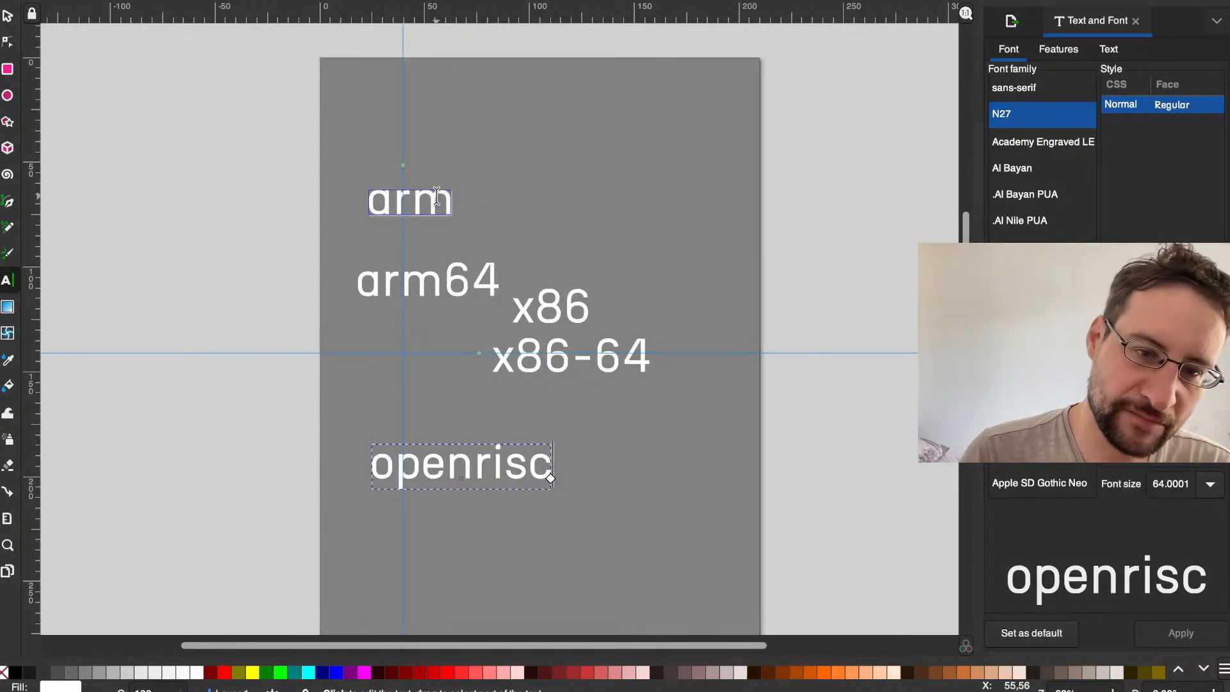
pyautogui.hotkey('ctrl', 'Left')
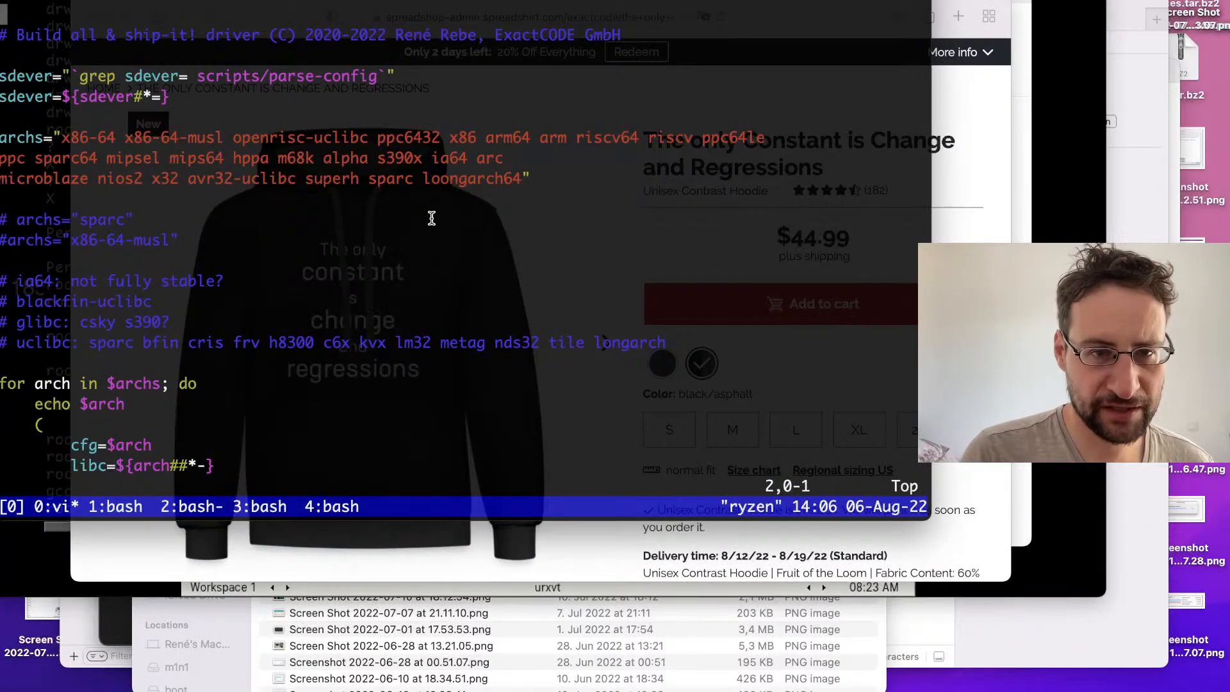
pyautogui.hotkey('ctrl', 'Right')
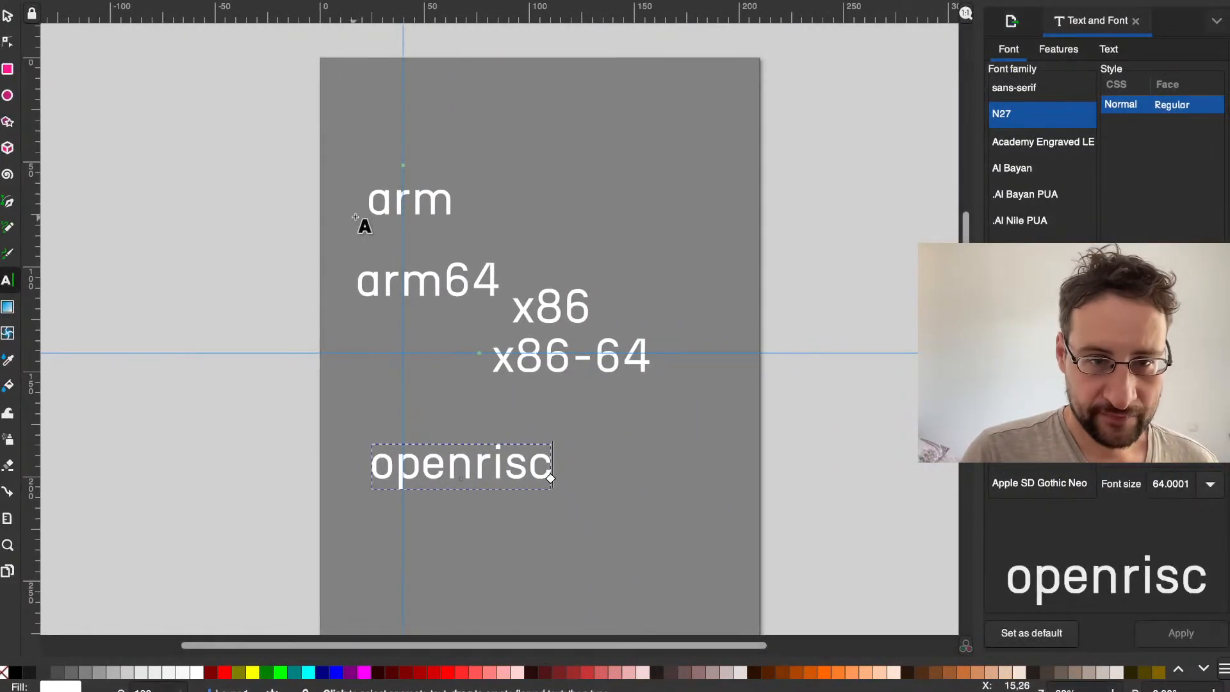
# Step: Duplicate the arm text and place the copy to its right, above the x86 text
pyautogui.click(447, 203)
pyautogui.click(337, 147)
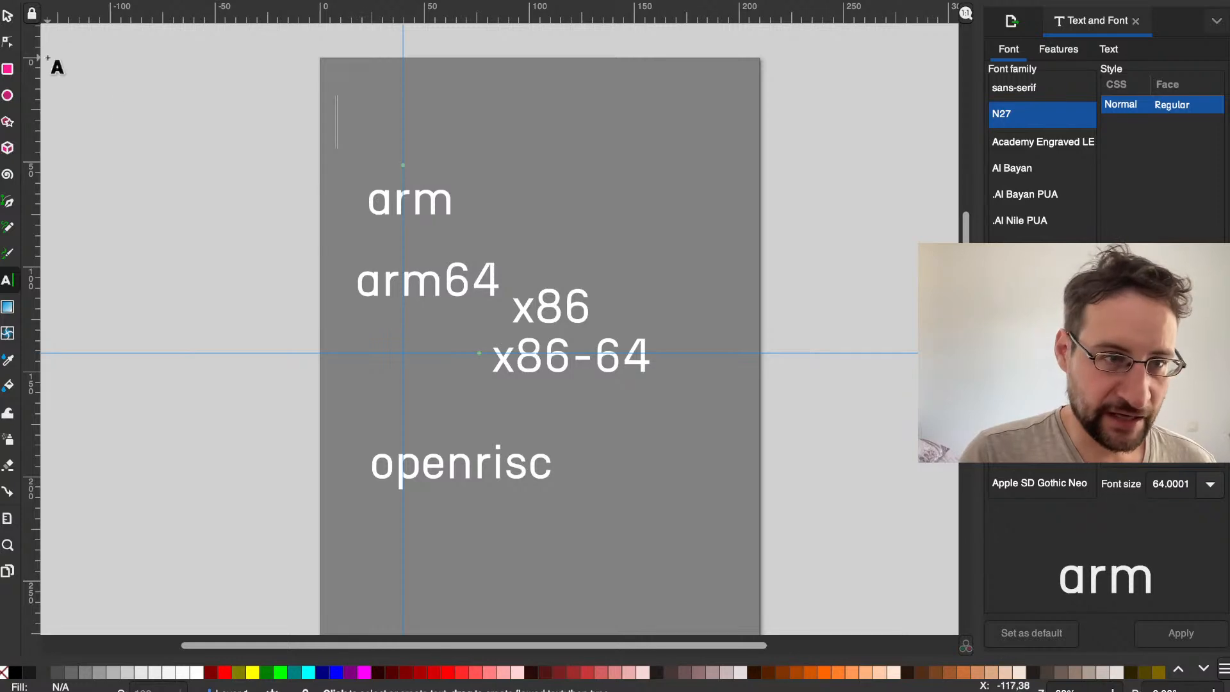
pyautogui.click(7, 15)
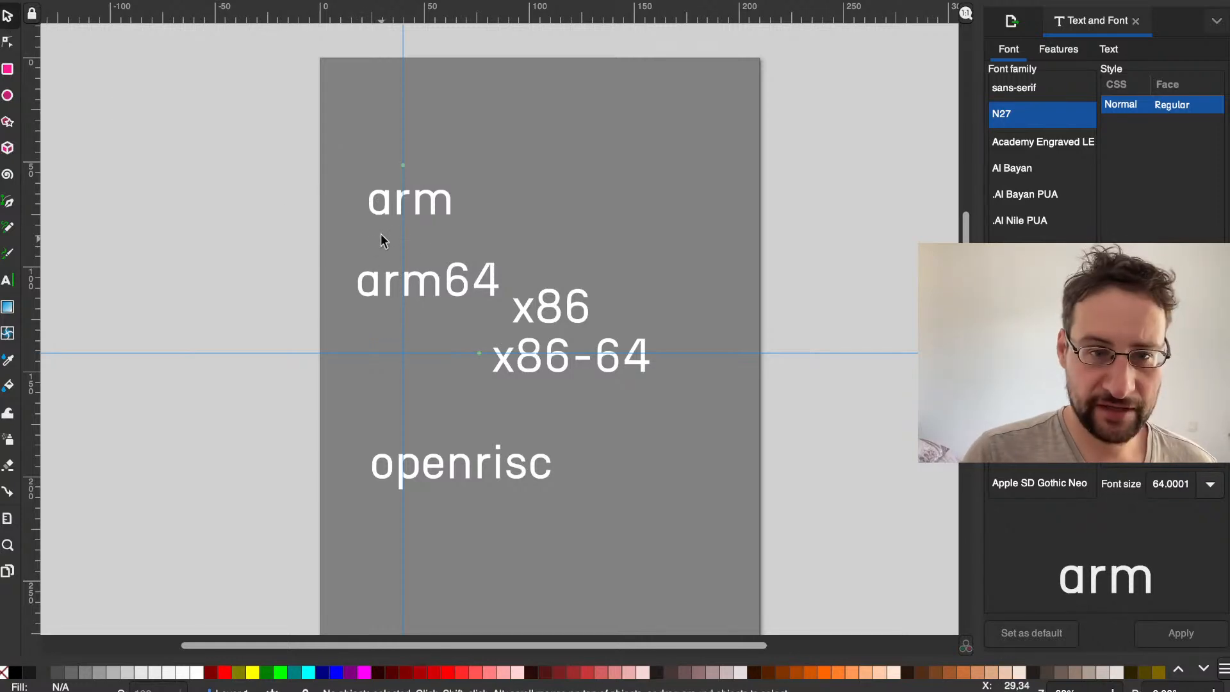
pyautogui.click(386, 213)
pyautogui.hotkey('ctrl', 'd')
pyautogui.moveTo(386, 214); pyautogui.dragTo(544, 197)
pyautogui.doubleClick(538, 197)
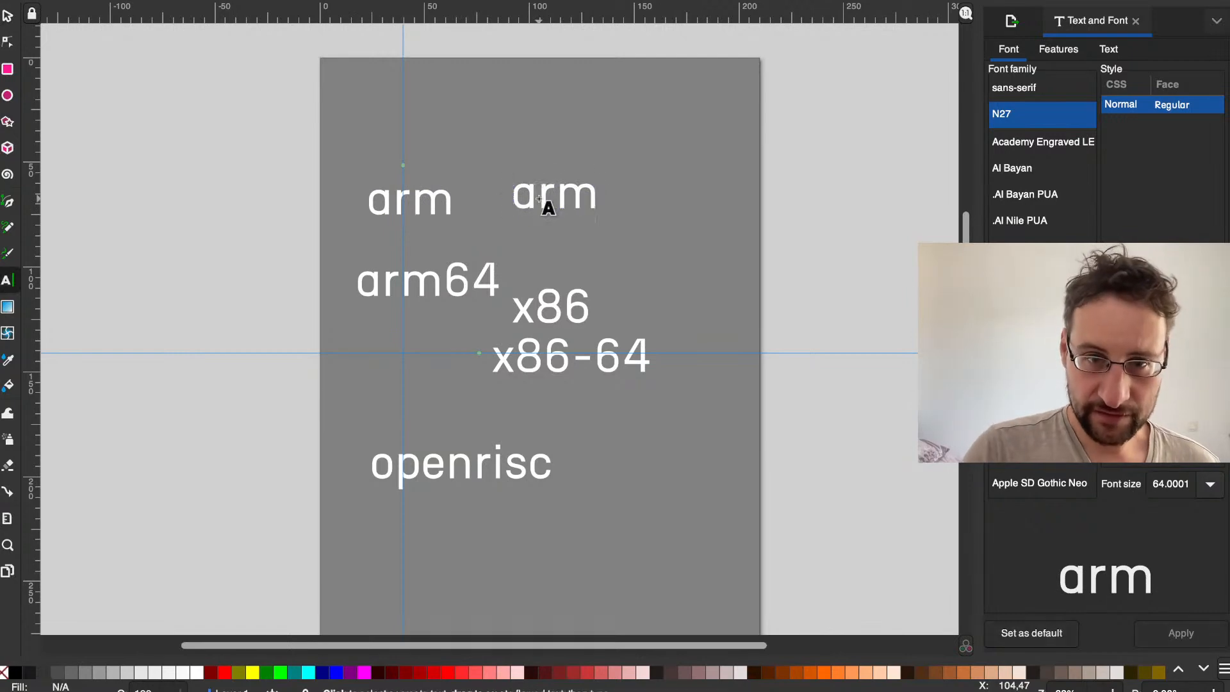
# Step: Try the lowercase names power and ppc as the wording of the copied arm text
pyautogui.doubleClick(548, 207)
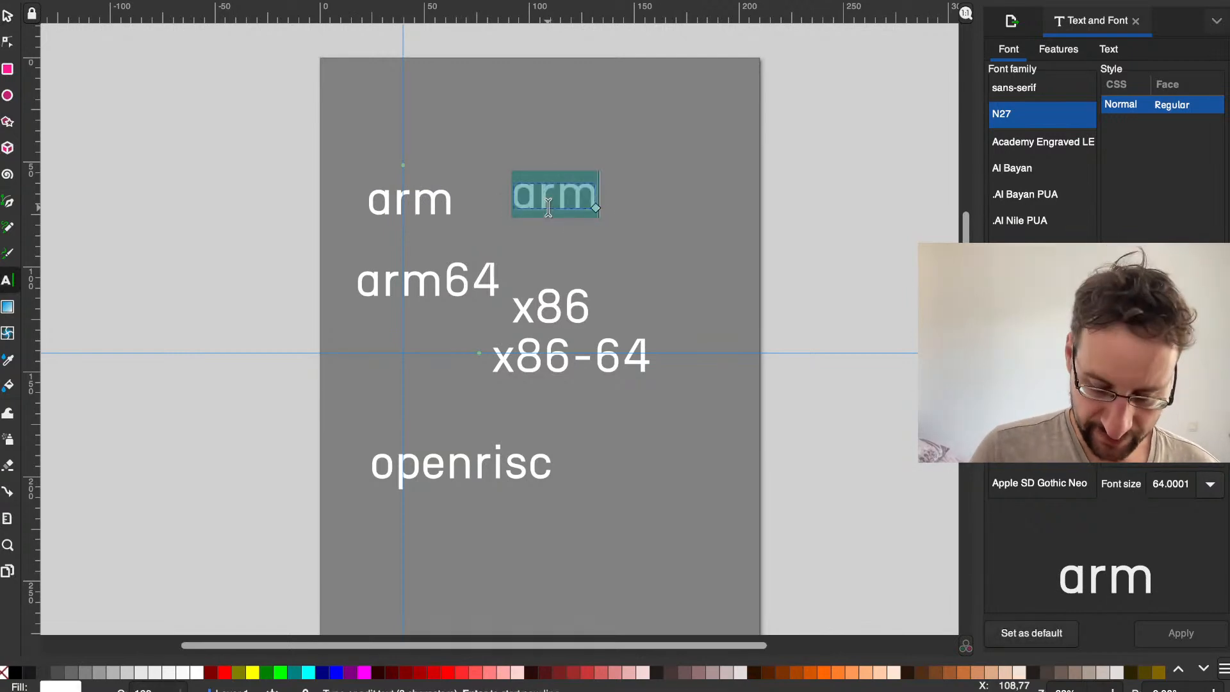
pyautogui.write('ppc')
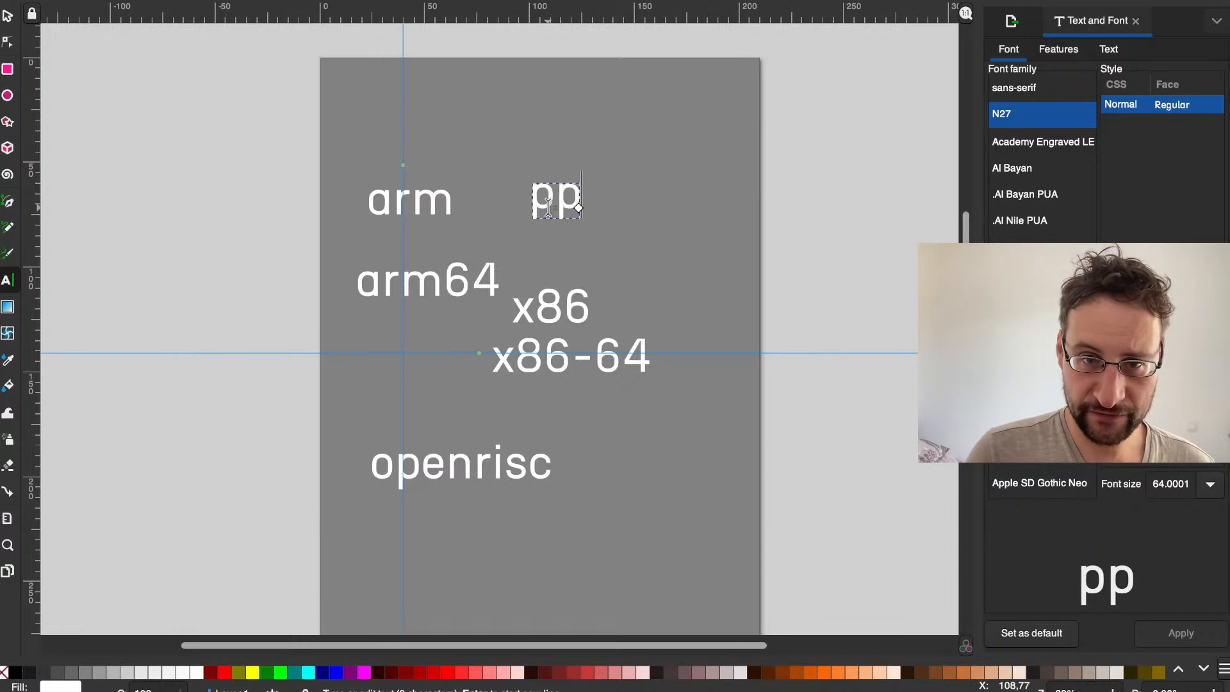
pyautogui.press('BackSpace')
pyautogui.press('BackSpace')
pyautogui.write('owerpc')
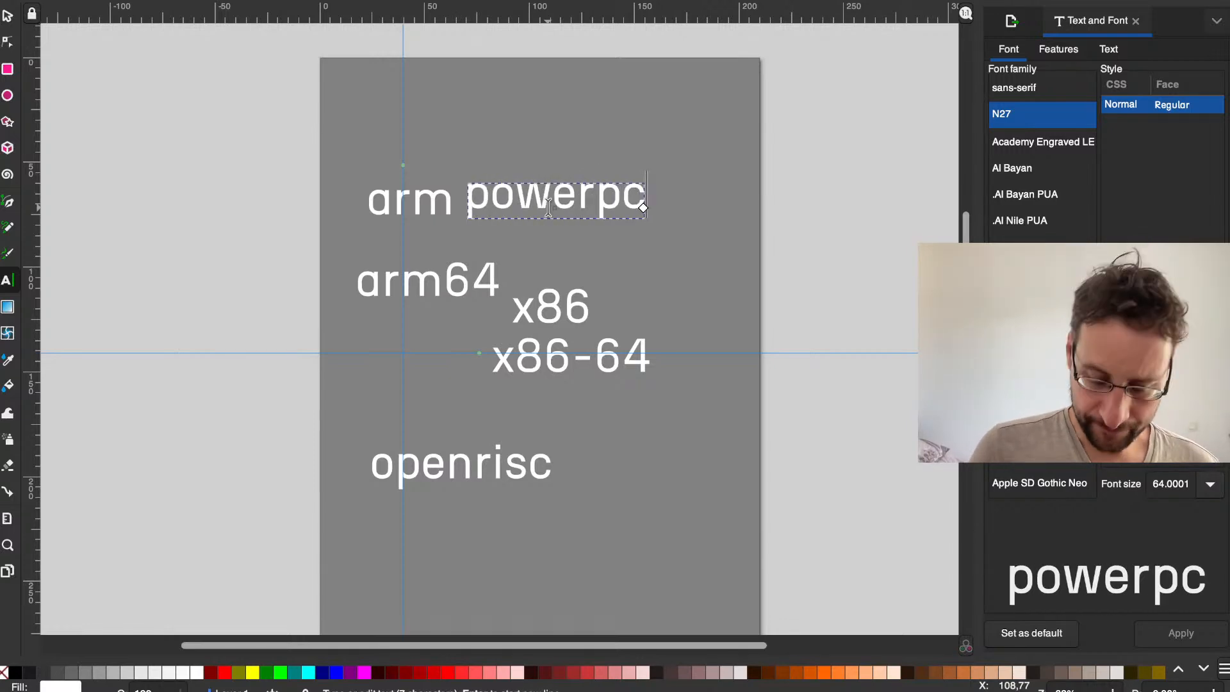
pyautogui.hotkey('ctrl', 'a')
pyautogui.write('ppc')
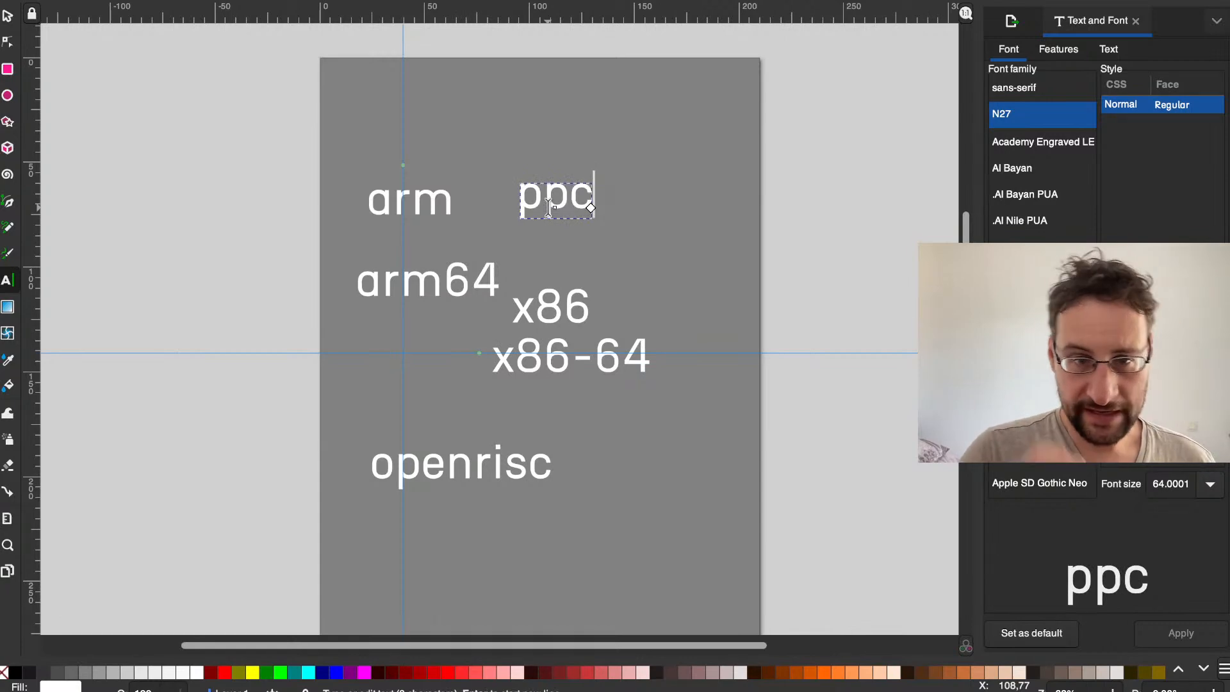
# Step: Replace the copy's text with PowerPC and move it right, clear of the arm text
pyautogui.hotkey('ctrl', 'a')
pyautogui.write('PowerPC')
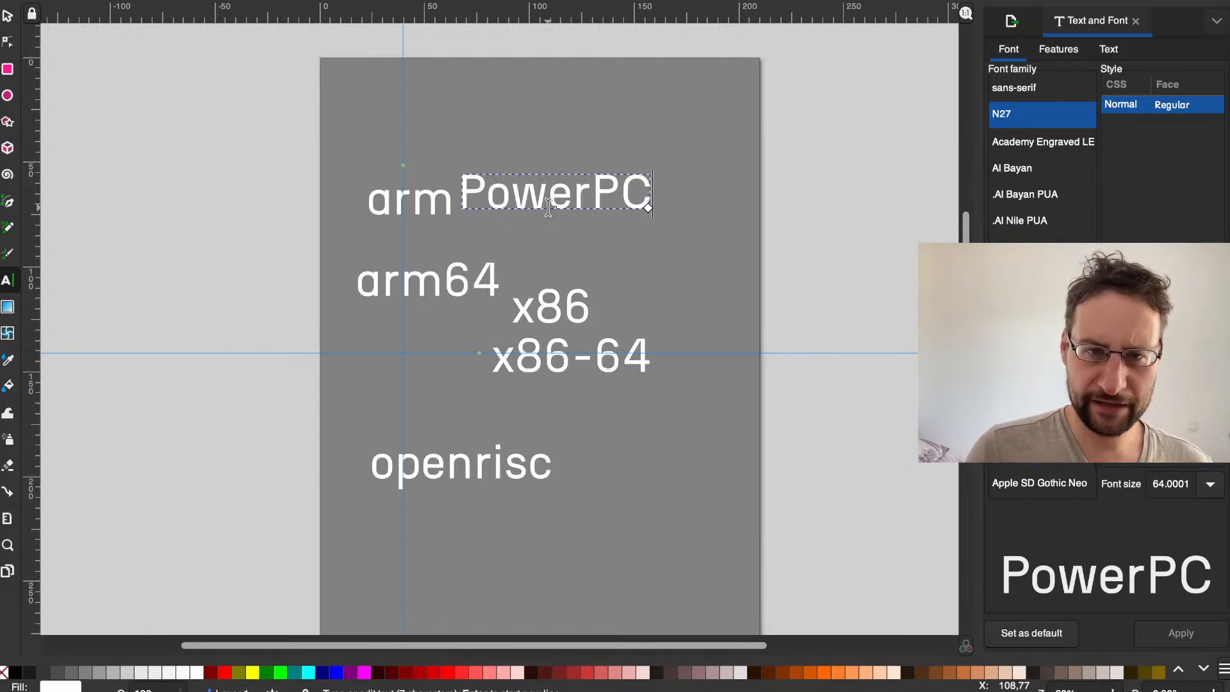
pyautogui.click(694, 207)
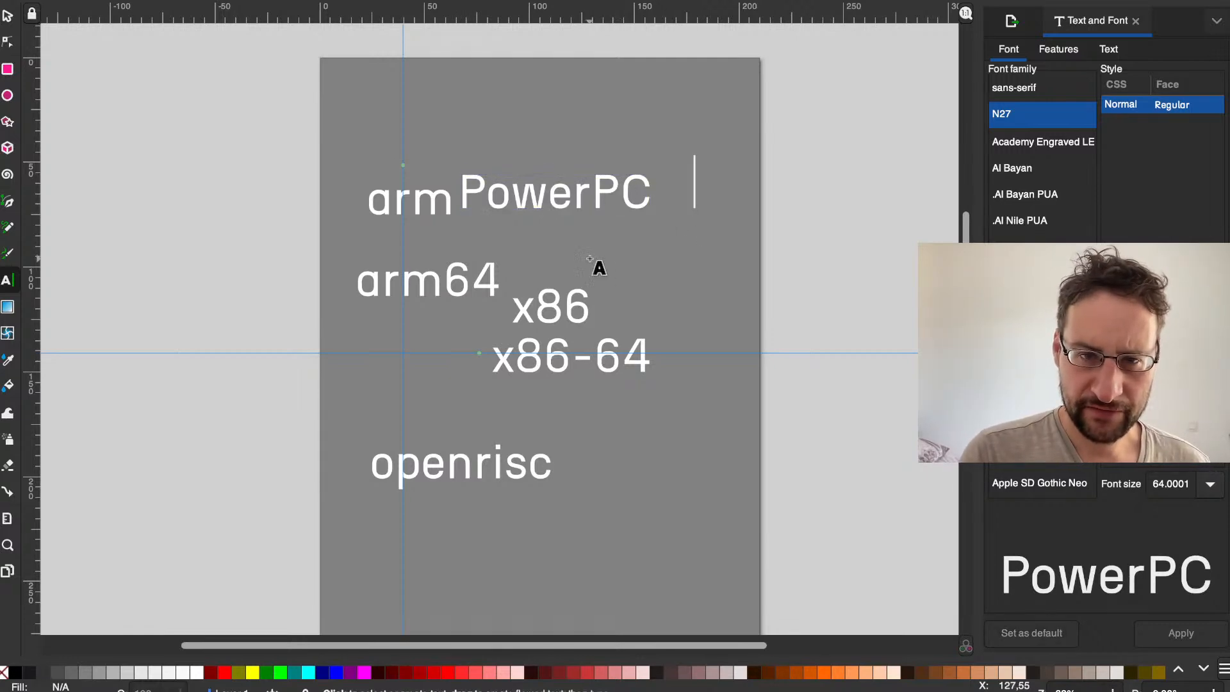
pyautogui.moveTo(548, 192); pyautogui.dragTo(590, 192)
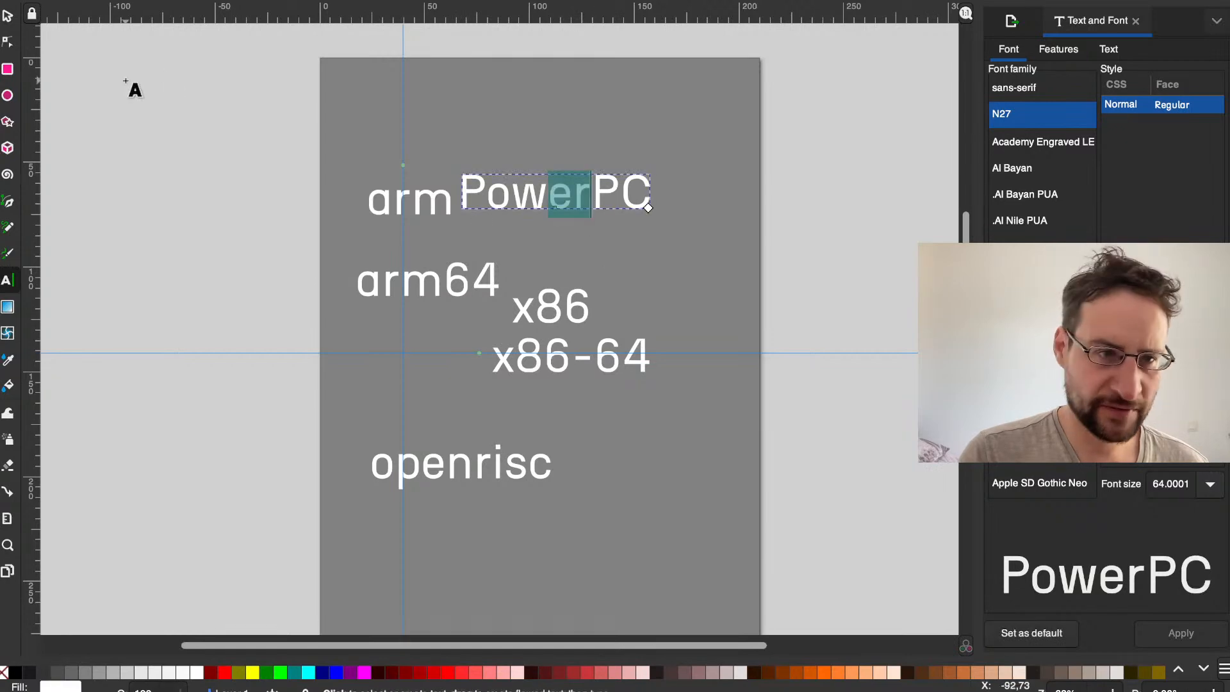
pyautogui.click(7, 15)
pyautogui.moveTo(490, 186); pyautogui.dragTo(535, 186)
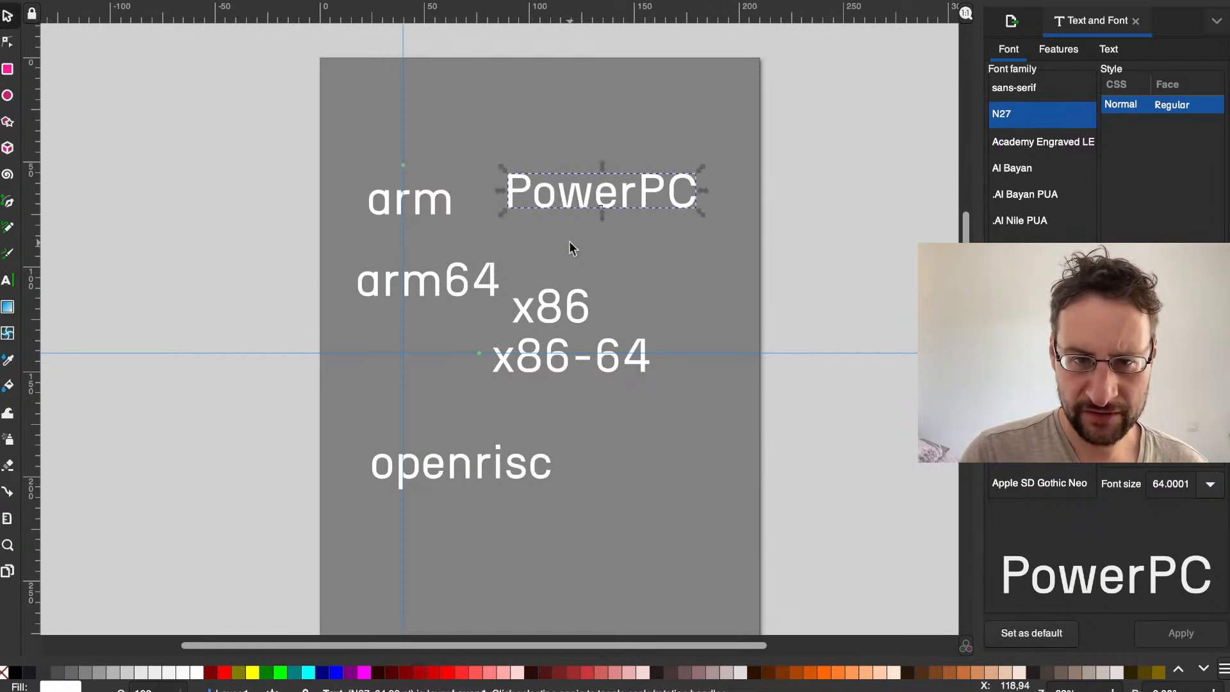
# Step: Change the arm and arm64 texts to uppercase ARM and ARM64
pyautogui.doubleClick(427, 212)
pyautogui.hotkey('ctrl', 'a')
pyautogui.write('ARM')
pyautogui.click(429, 283)
pyautogui.hotkey('ctrl', 'a')
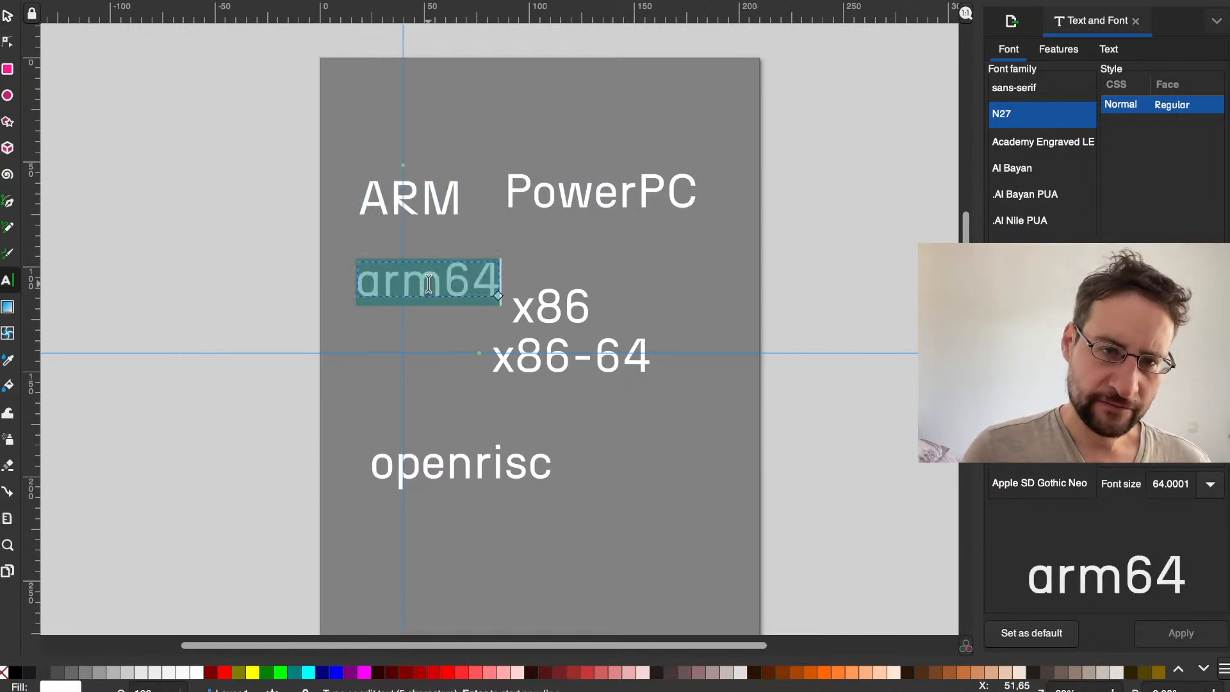
pyautogui.write('ARM64')
# Step: Change the openrisc text to the capitalisation OpenRISC
pyautogui.click(429, 452)
pyautogui.hotkey('ctrl', 'a')
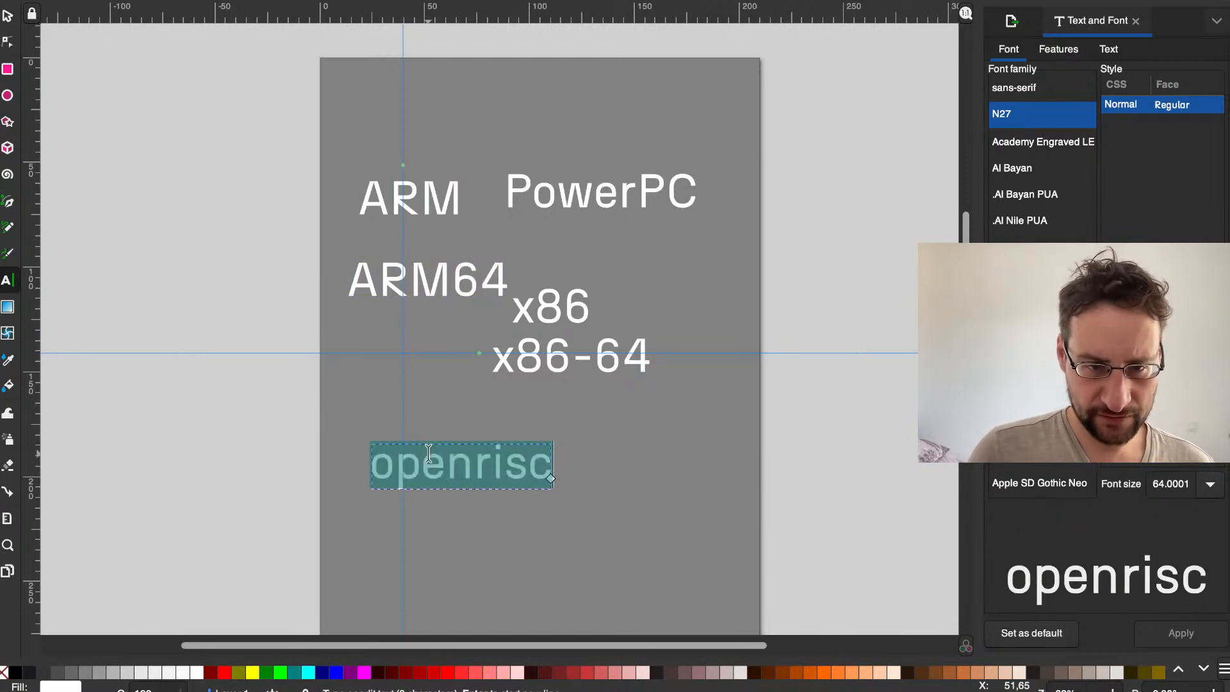
pyautogui.write('OpenRISC')
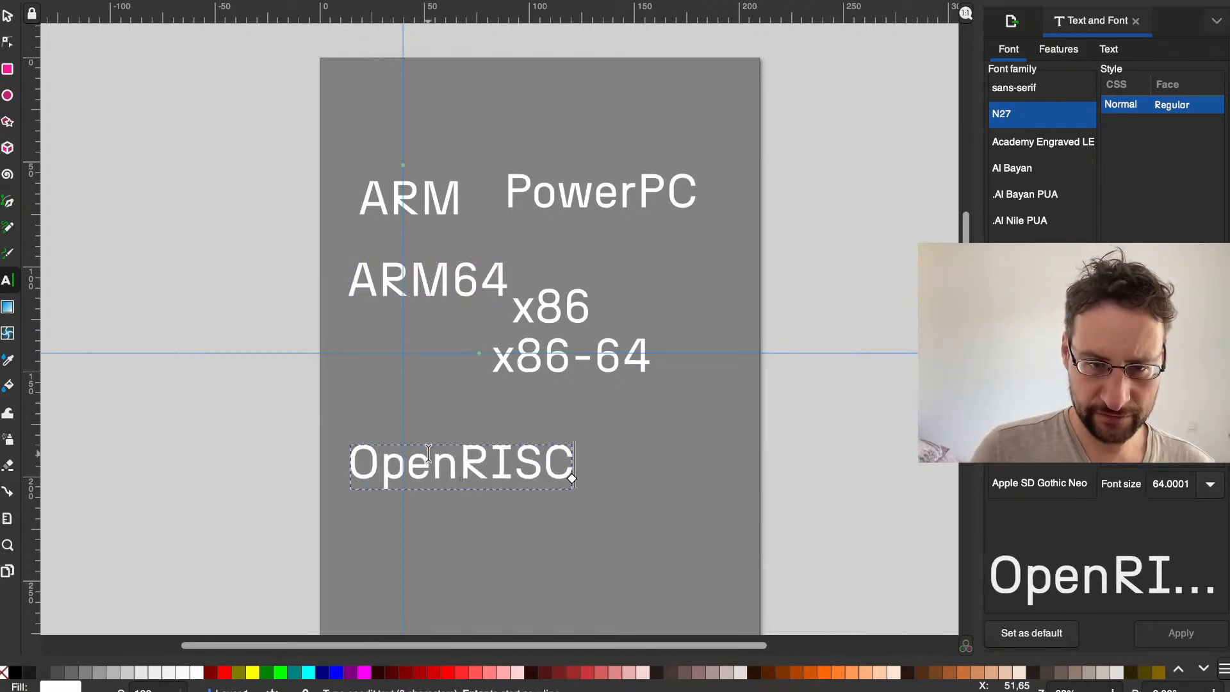
pyautogui.click(544, 361)
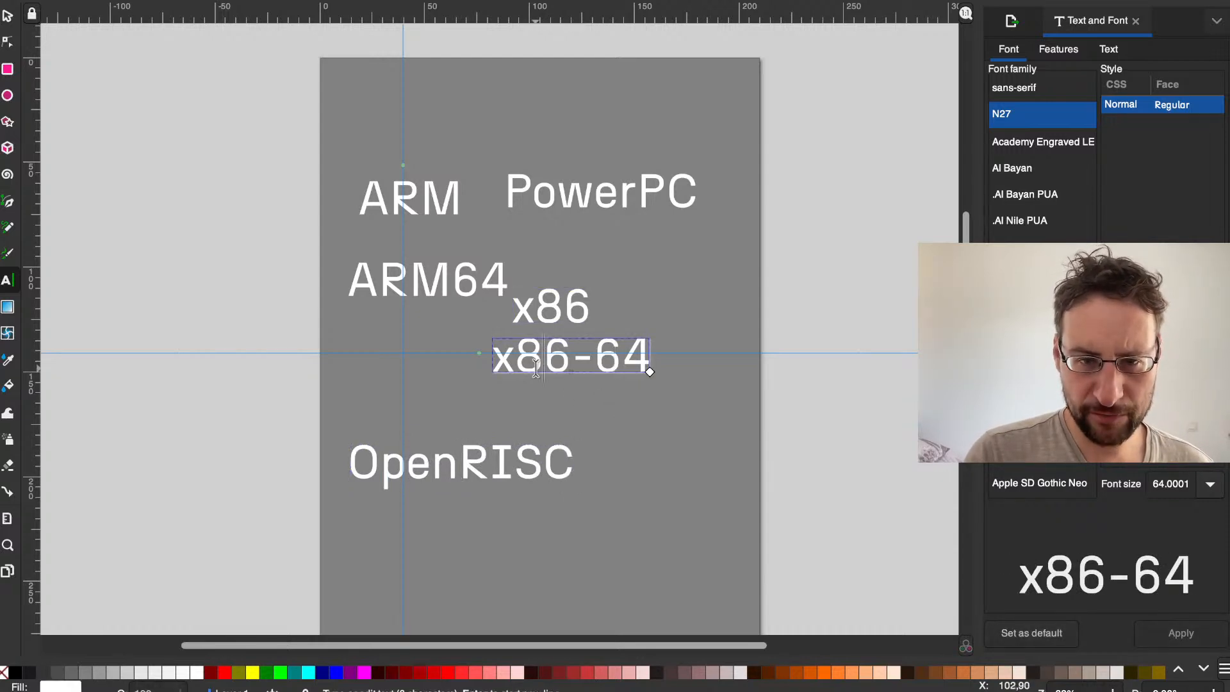
pyautogui.click(626, 423)
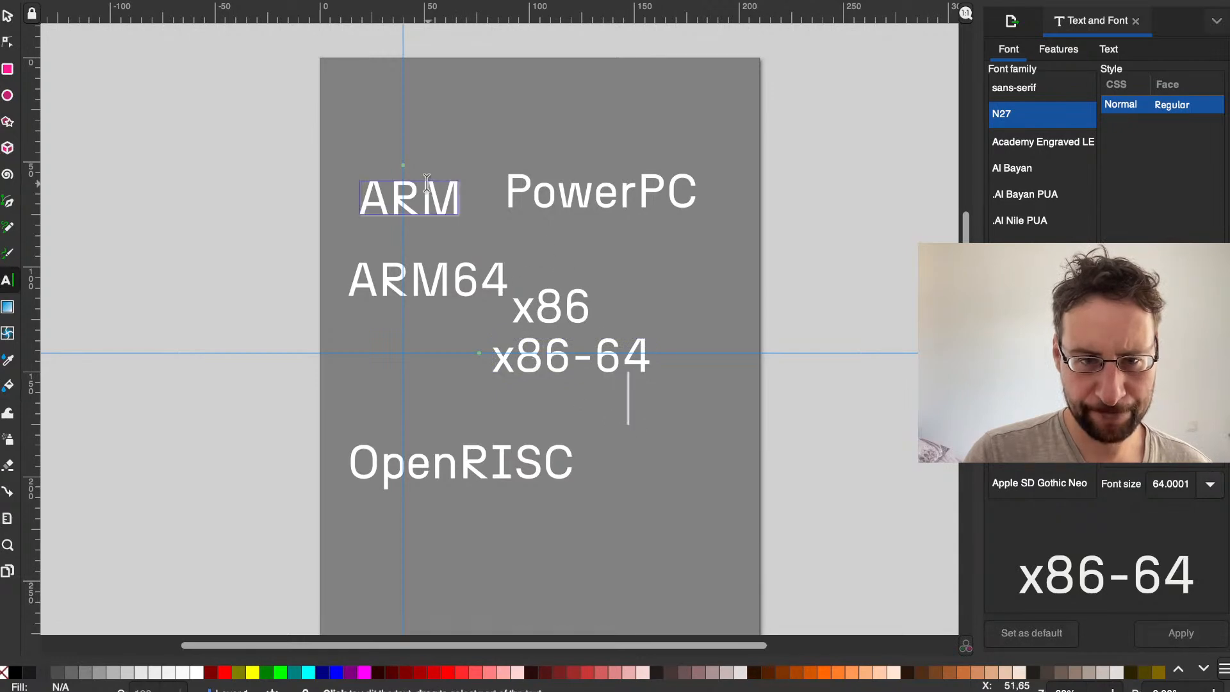
# Step: Copy the ARM text and place the pasted copy between the x86-64 and OpenRISC texts
pyautogui.click(7, 17)
pyautogui.click(410, 195)
pyautogui.press('super+c')
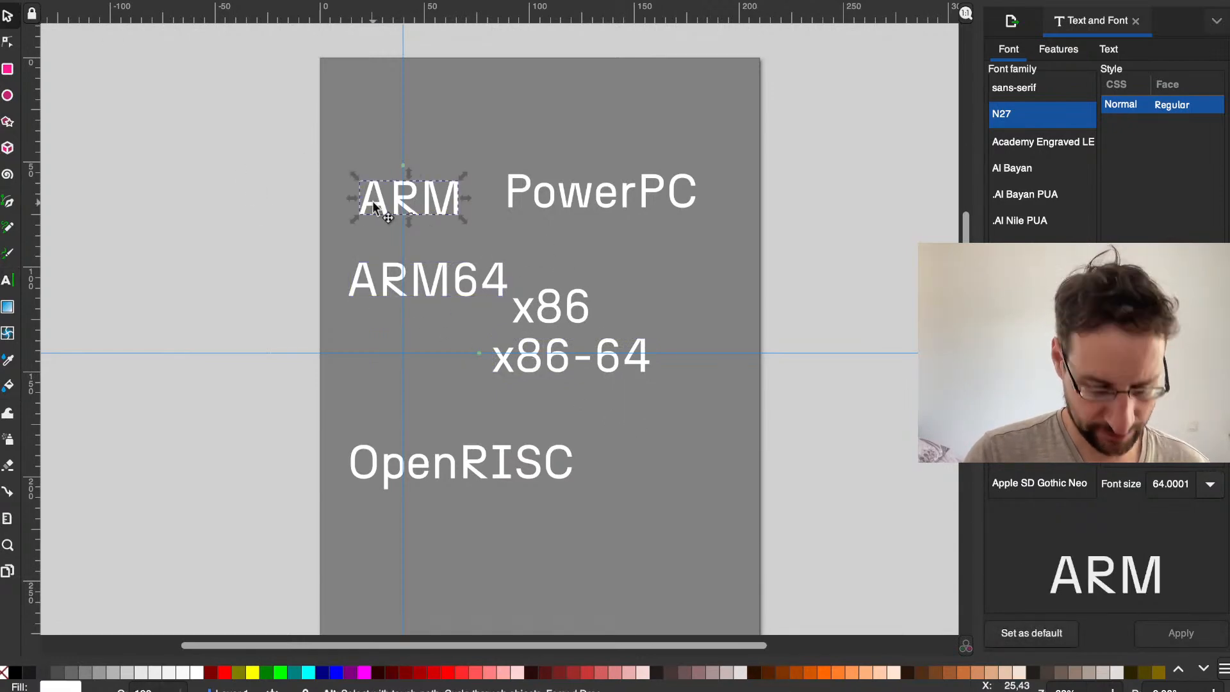
pyautogui.press('super+v')
pyautogui.moveTo(375, 197); pyautogui.dragTo(402, 389)
# Step: Replace the pasted ARM copy's text with PowerPC64 and shift it slightly right, just above OpenRISC
pyautogui.press('t')
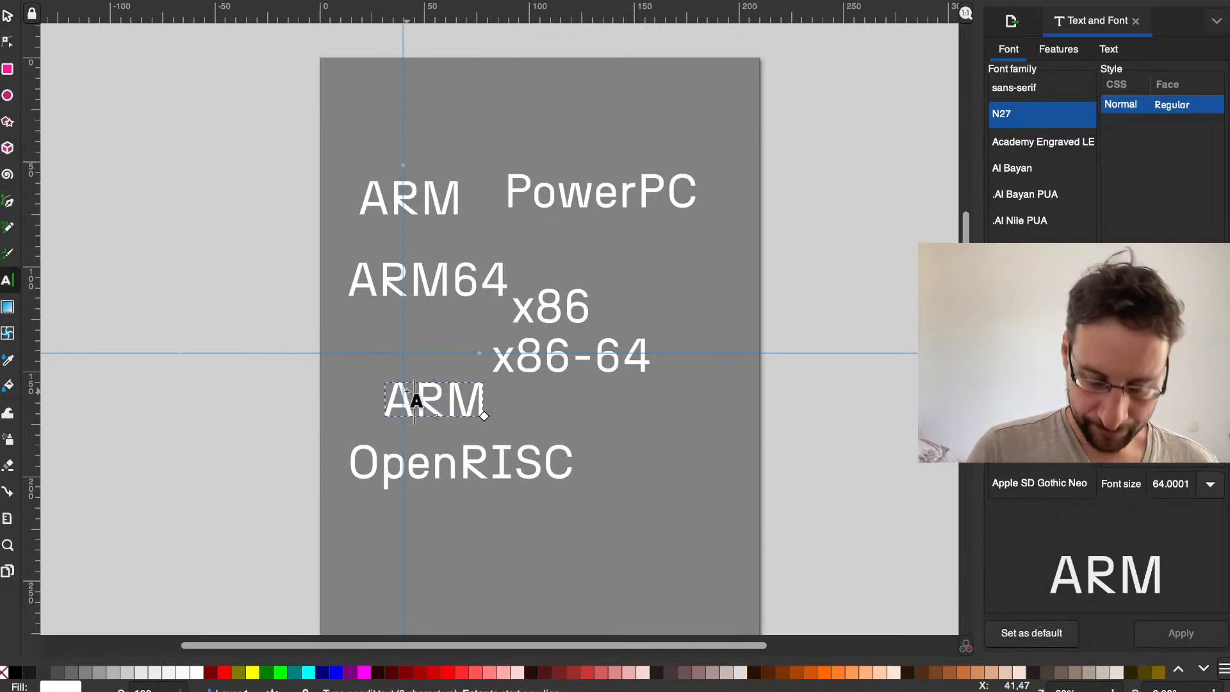
pyautogui.press('super+a')
pyautogui.write('PowerP')
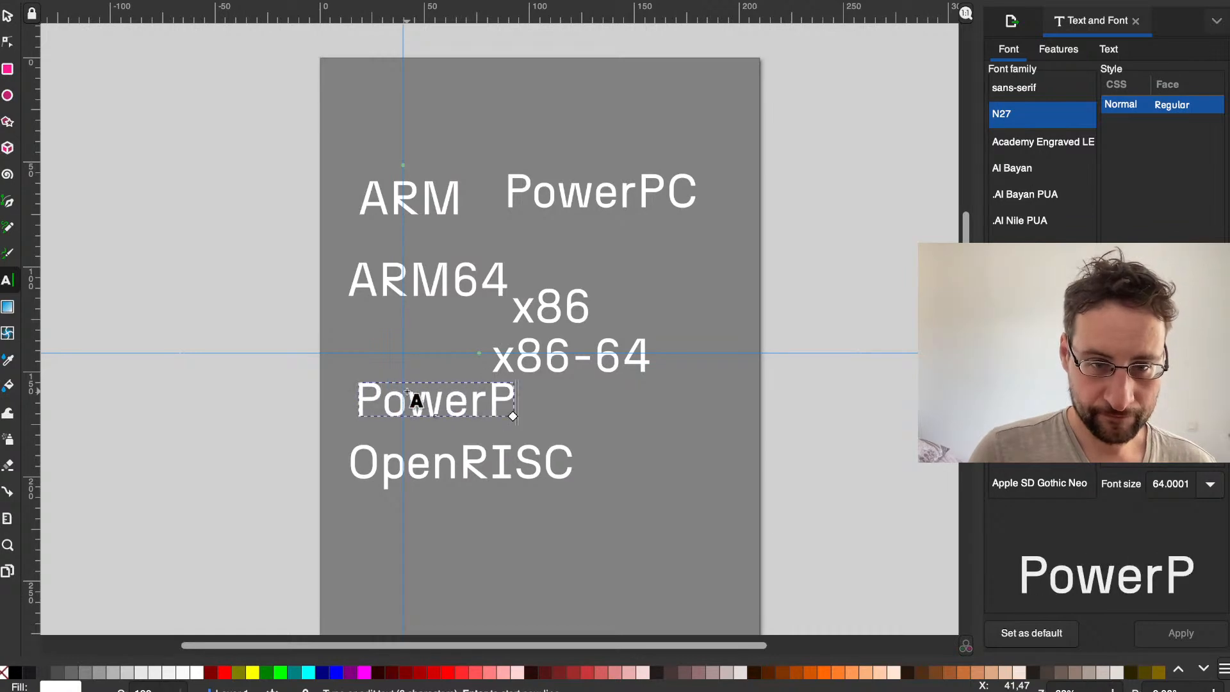
pyautogui.write('C64')
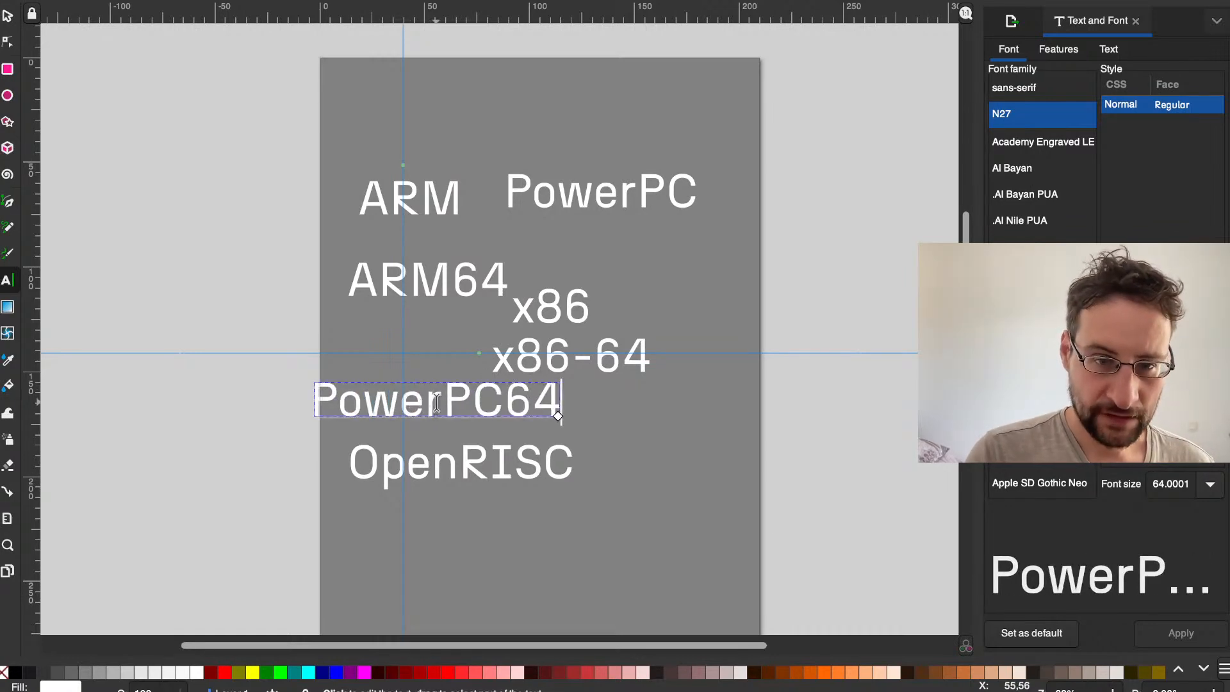
pyautogui.click(7, 16)
pyautogui.moveTo(396, 420); pyautogui.dragTo(418, 424)
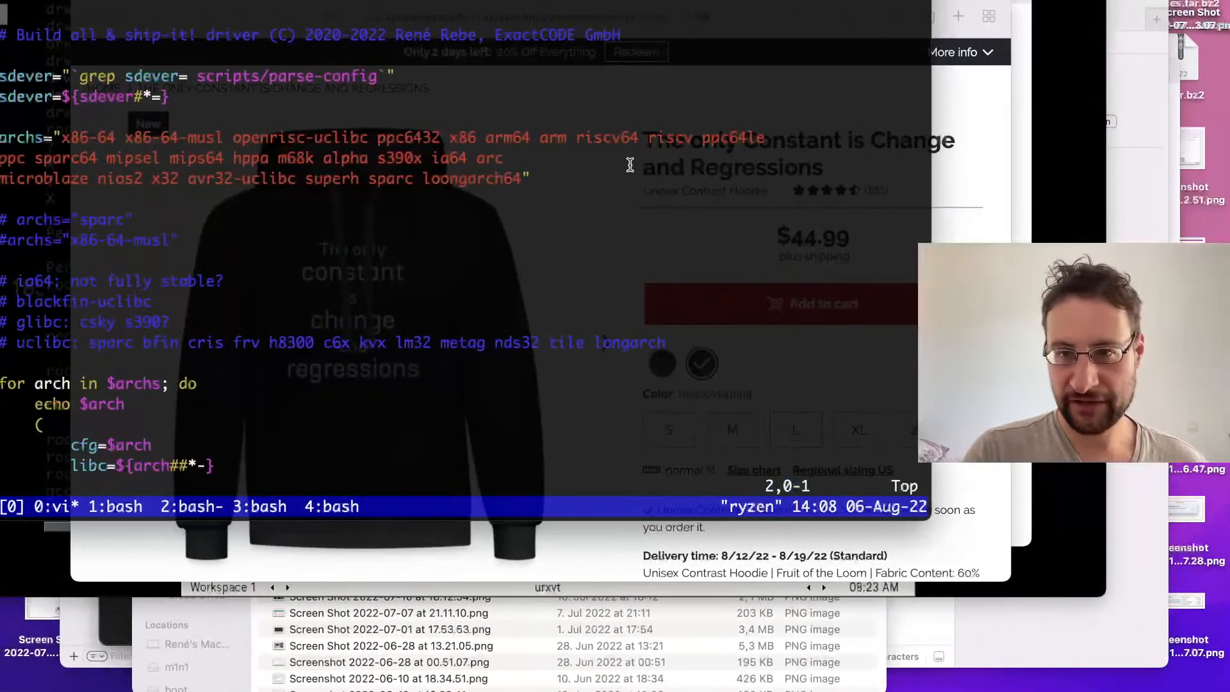
# Step: Switch to Safari, search for riscv in a new tab, check the name's spelling on the RISC-V International site and return to Inkscape
pyautogui.click(965, 129)
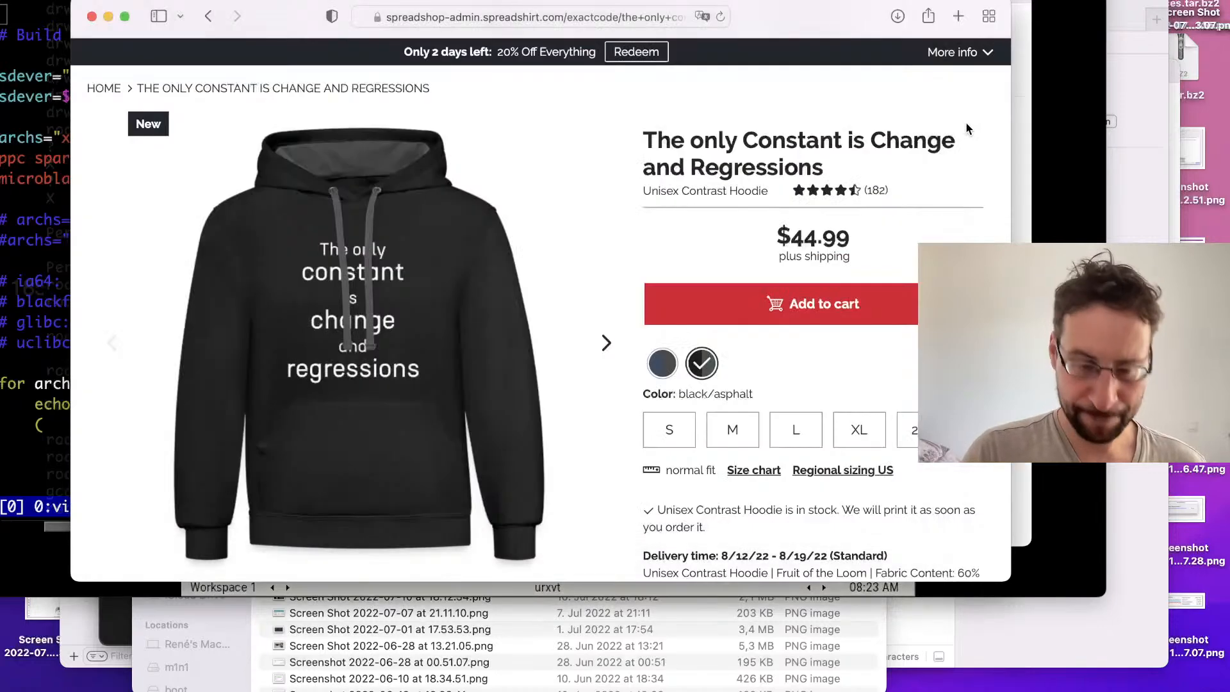
pyautogui.press('super+t')
pyautogui.write('riscv')
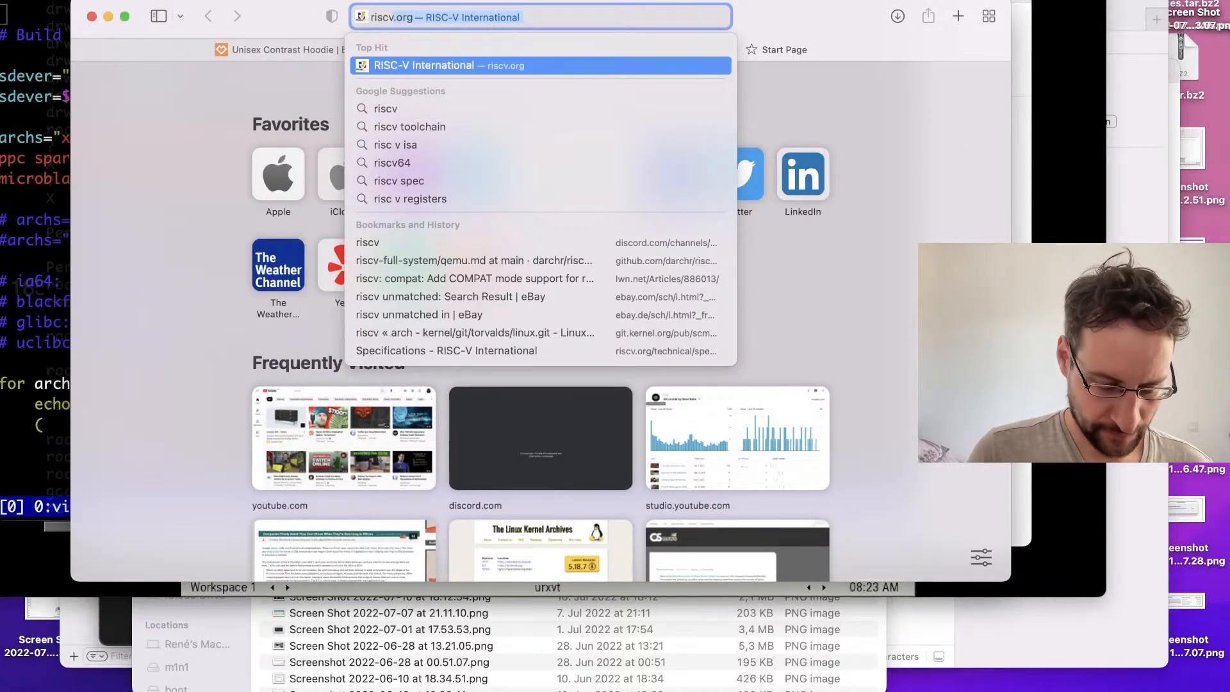
pyautogui.press('BackSpace')
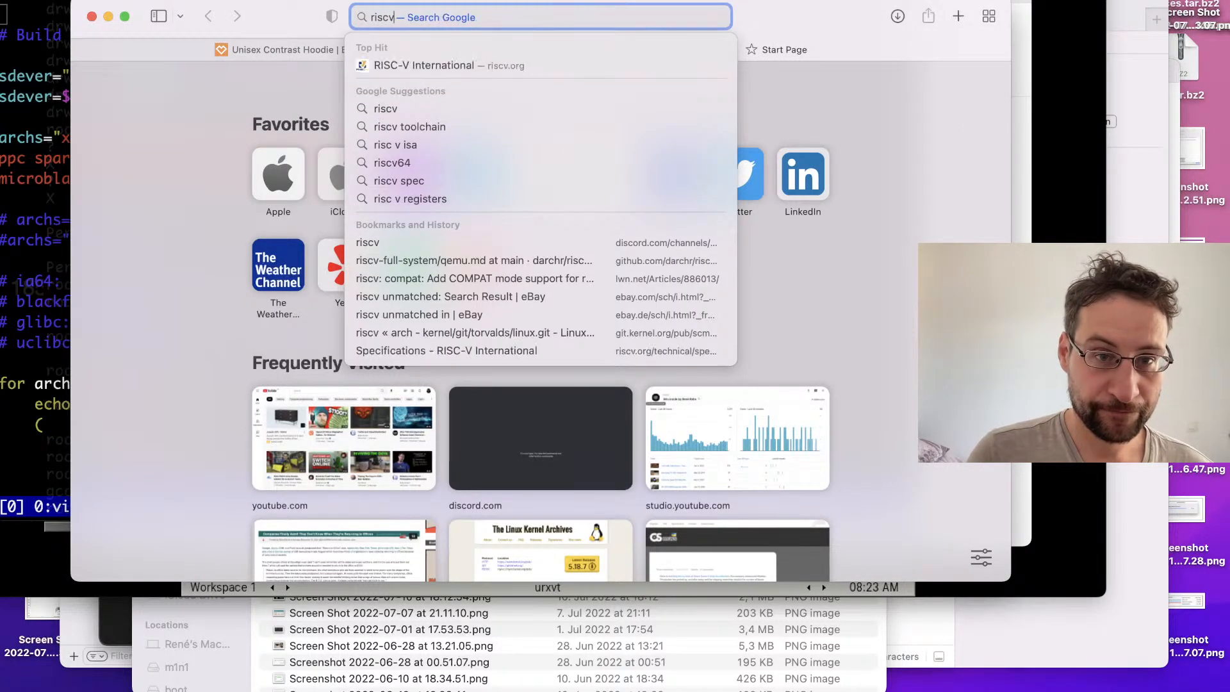
pyautogui.press('Return')
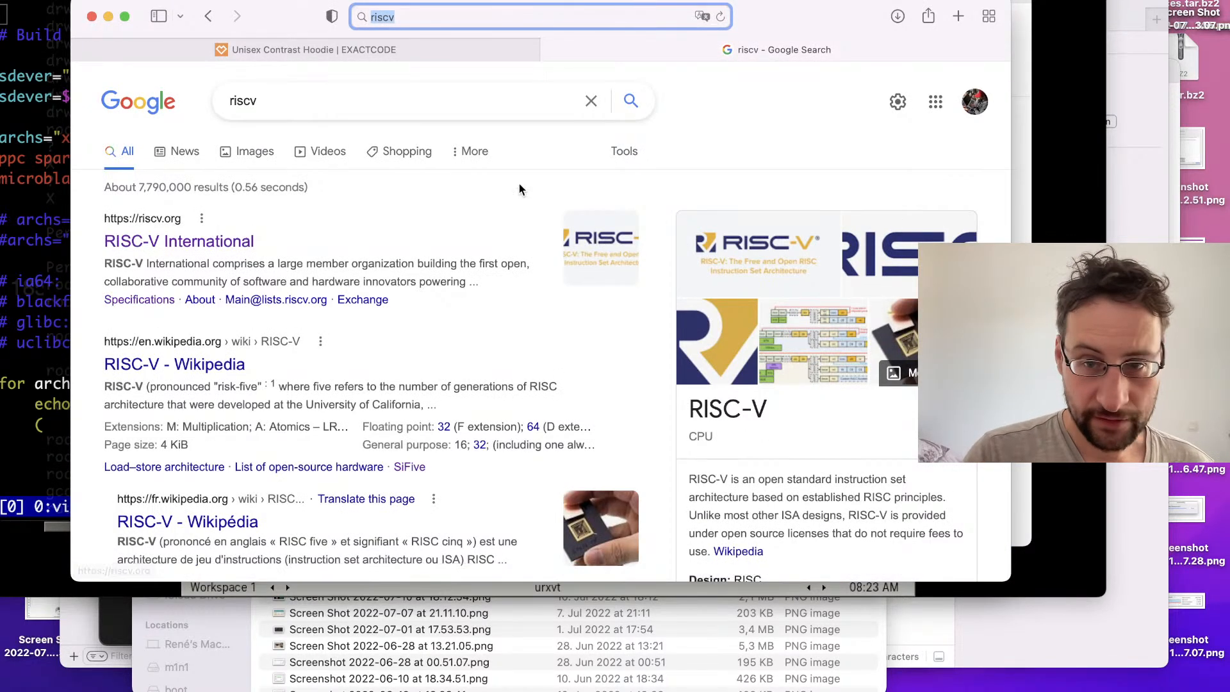
pyautogui.click(257, 242)
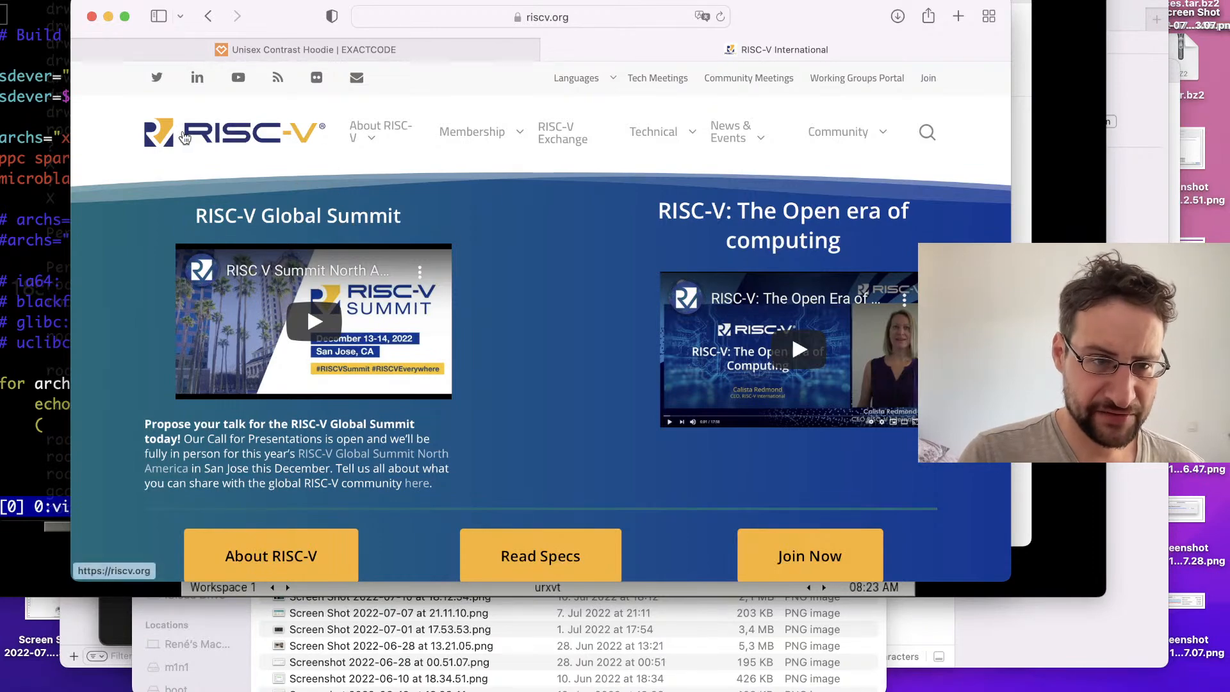
pyautogui.hotkey('ctrl', 'Right')
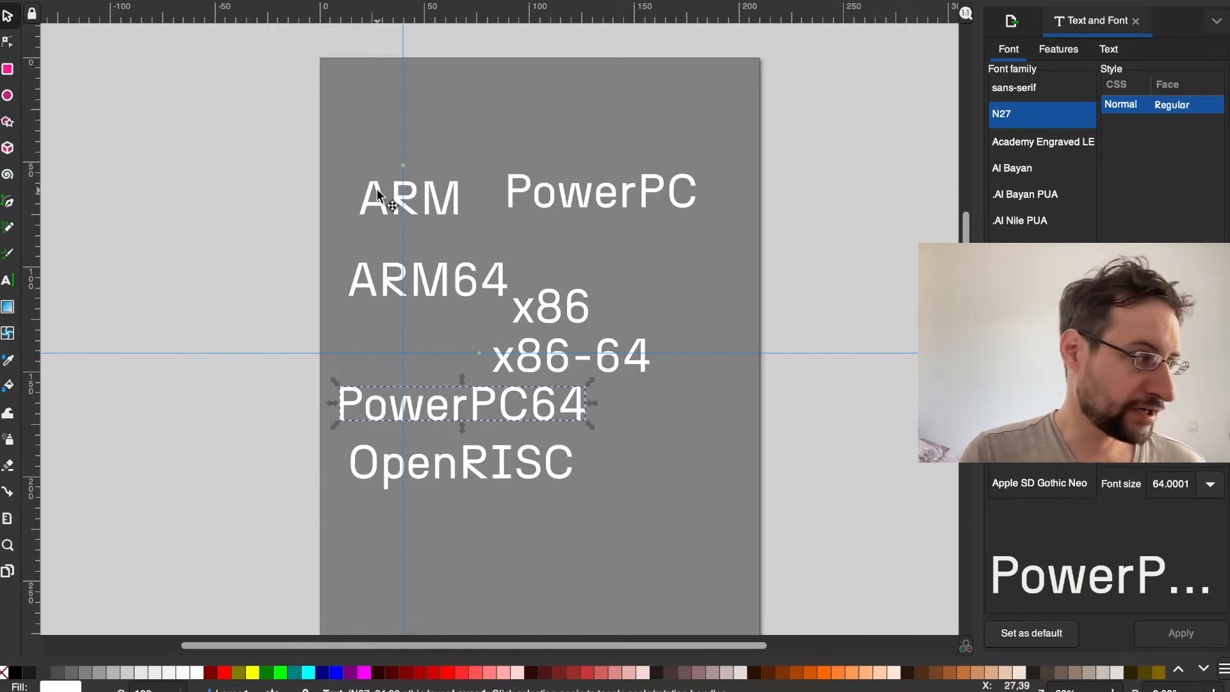
# Step: Move the ARM text higher on the page and place a pasted ARM copy between it and the ARM64 text
pyautogui.moveTo(377, 188); pyautogui.dragTo(371, 153)
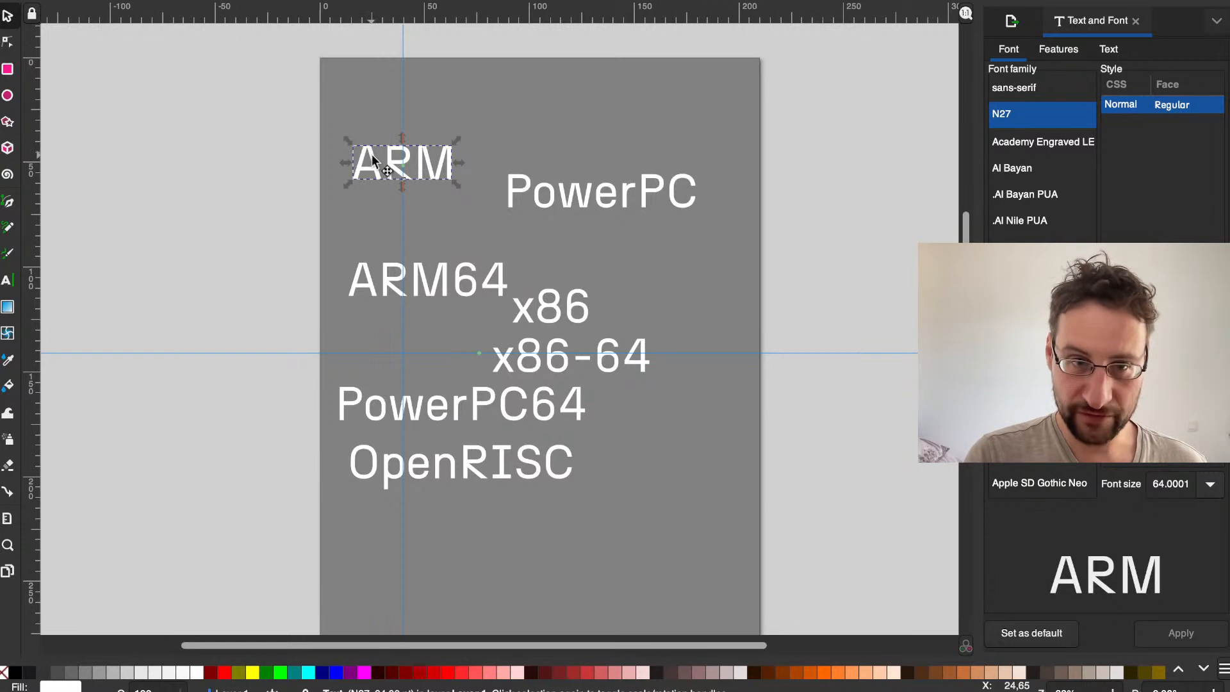
pyautogui.hotkey('ctrl', 'v')
pyautogui.moveTo(323, 165); pyautogui.dragTo(378, 234)
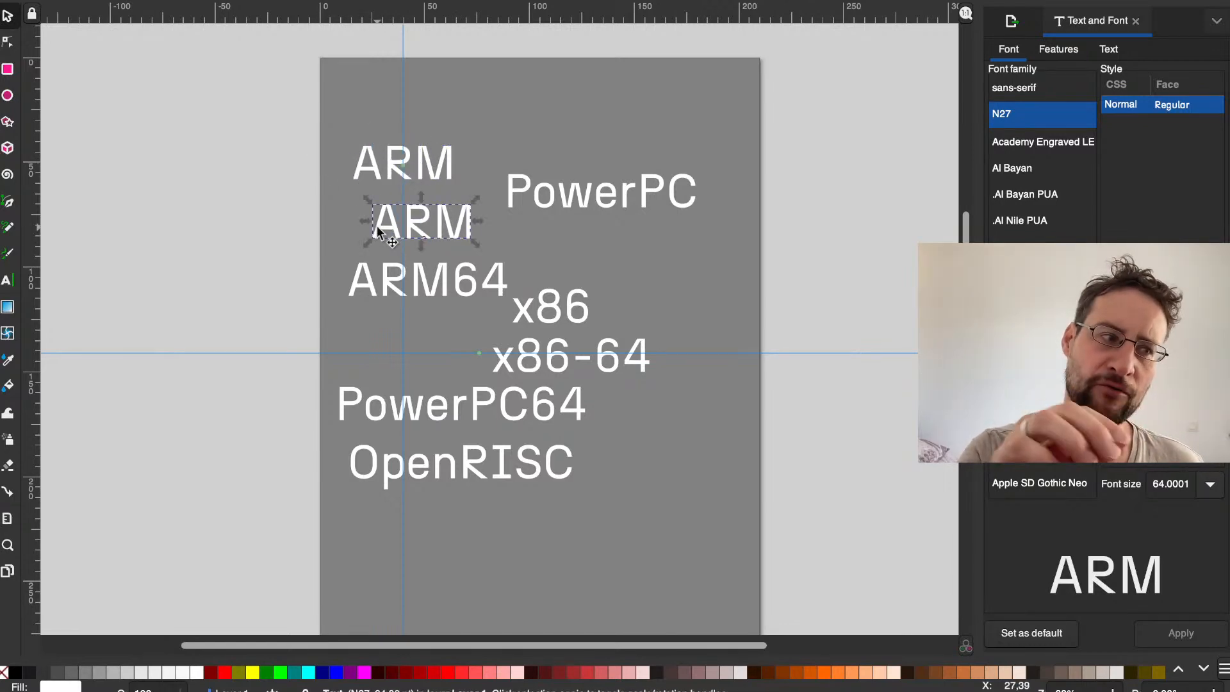
# Step: Replace the text of the ARM copy above ARM64 with RISC-V
pyautogui.doubleClick(430, 225)
pyautogui.press('Escape')
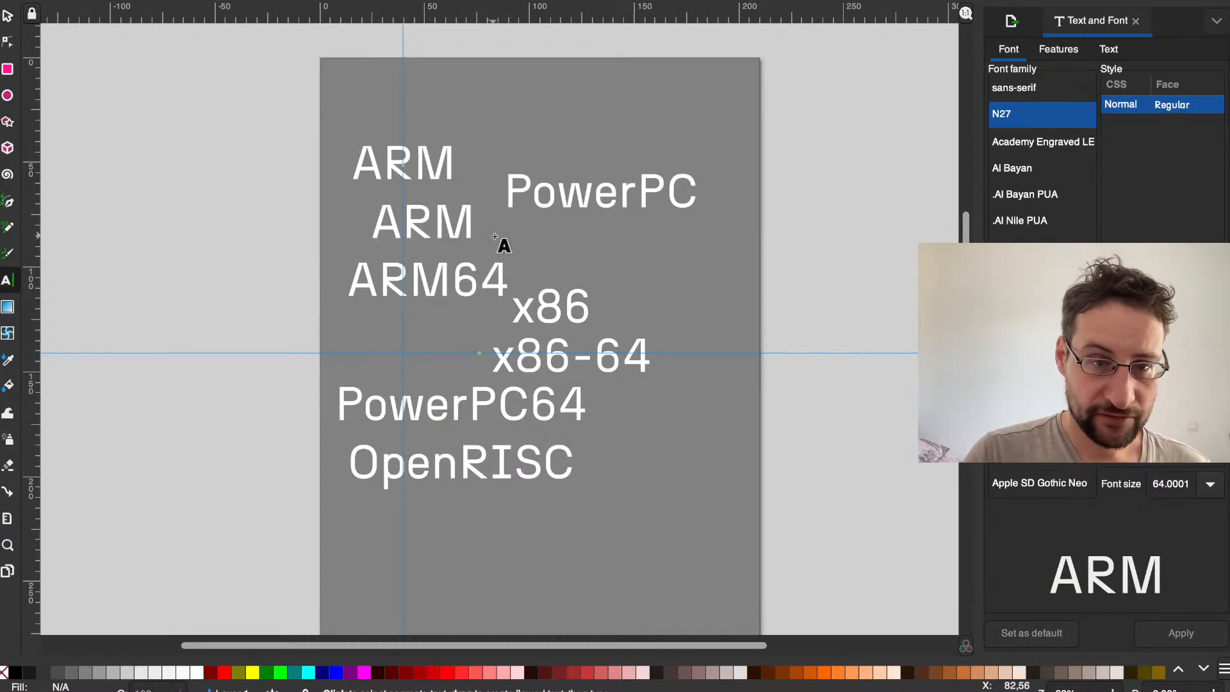
pyautogui.doubleClick(443, 227)
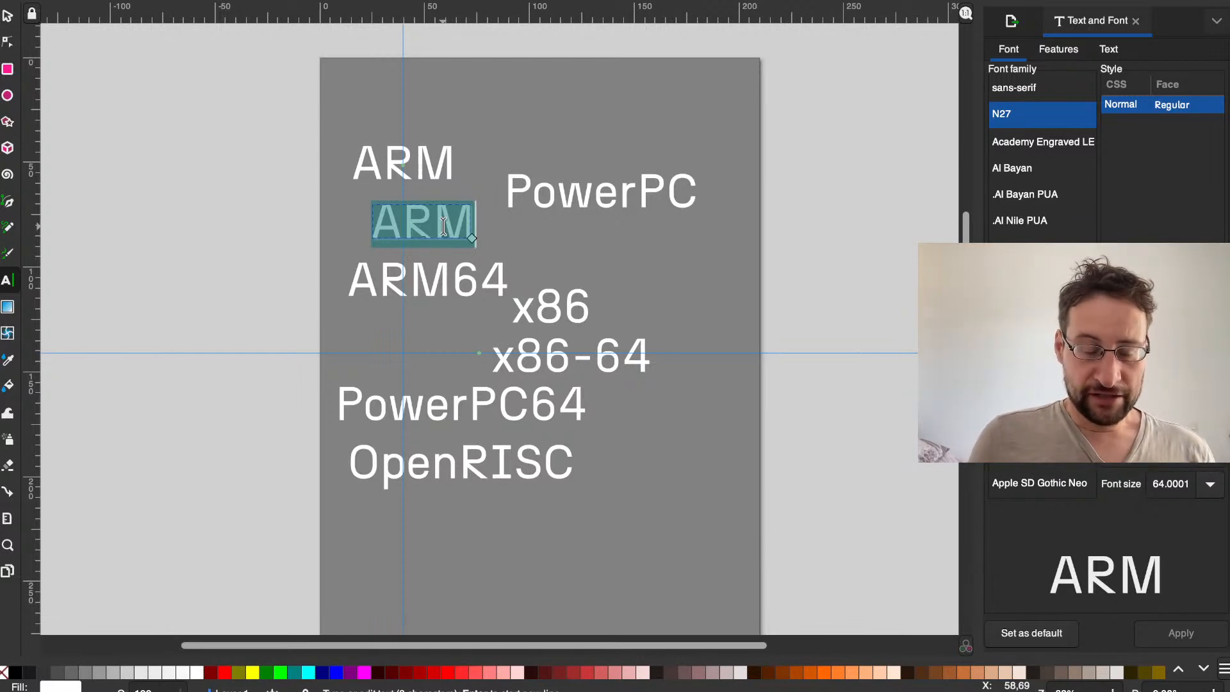
pyautogui.write('RISCV')
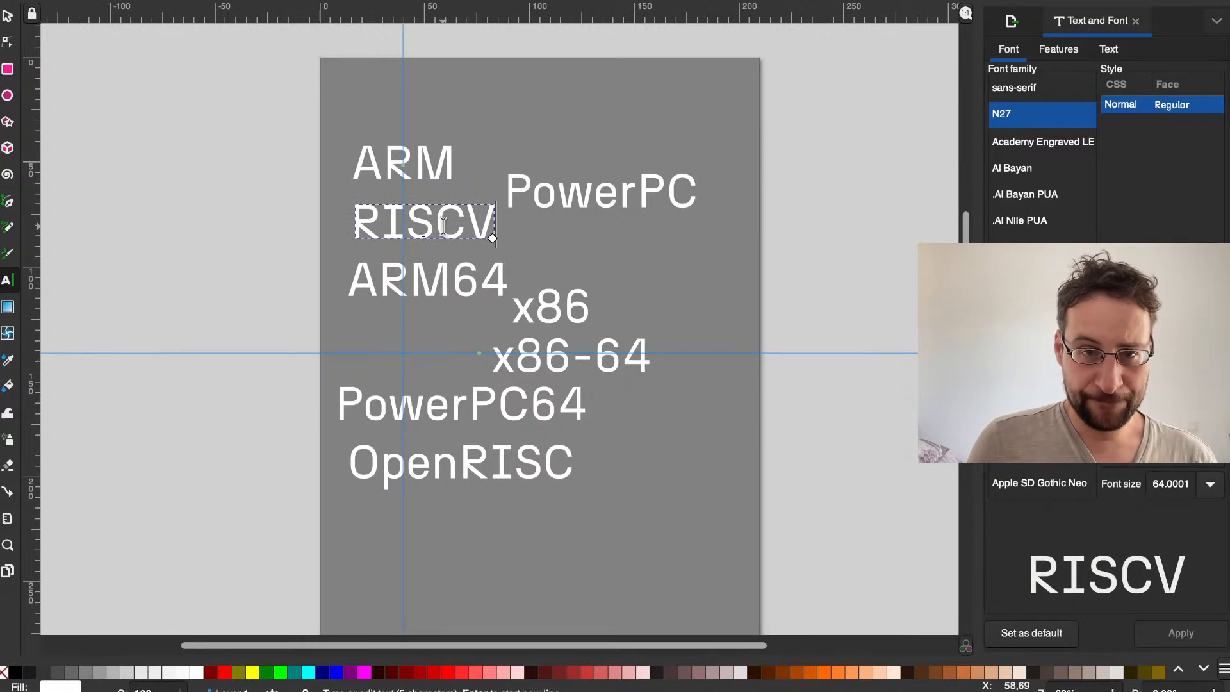
pyautogui.write('-')
pyautogui.press('BackSpace')
pyautogui.press('BackSpace')
pyautogui.write('_V')
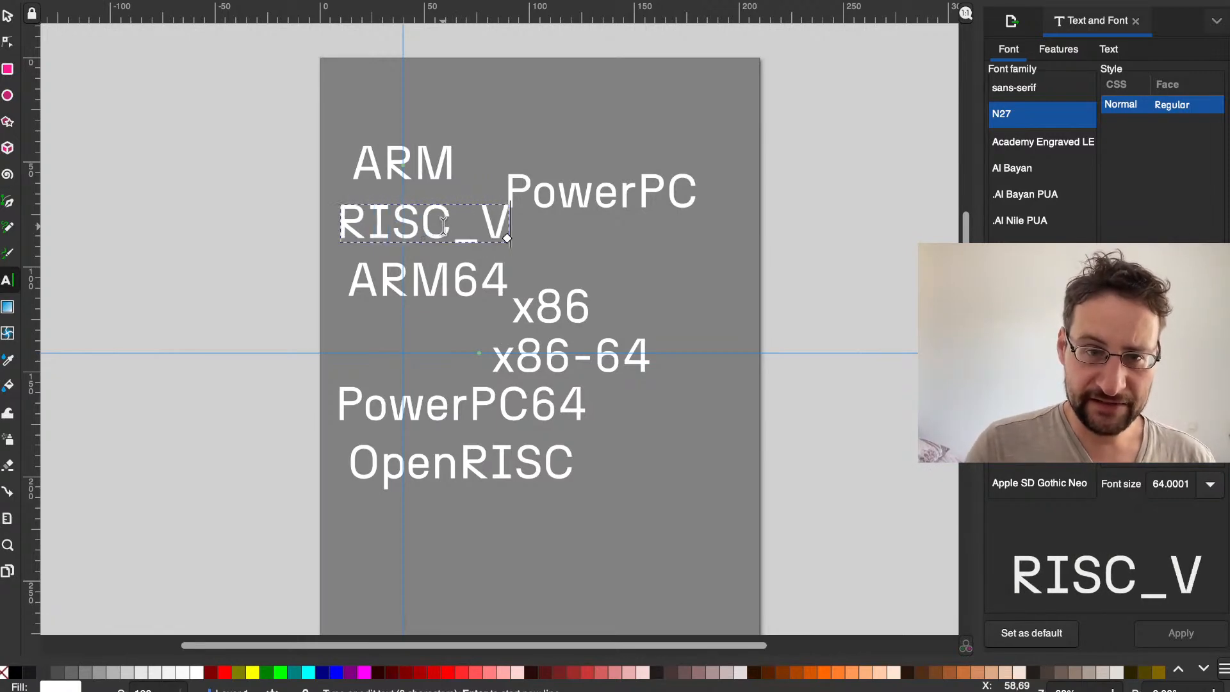
pyautogui.press('BackSpace')
pyautogui.press('BackSpace')
pyautogui.write('-v')
pyautogui.press('BackSpace')
pyautogui.write('V')
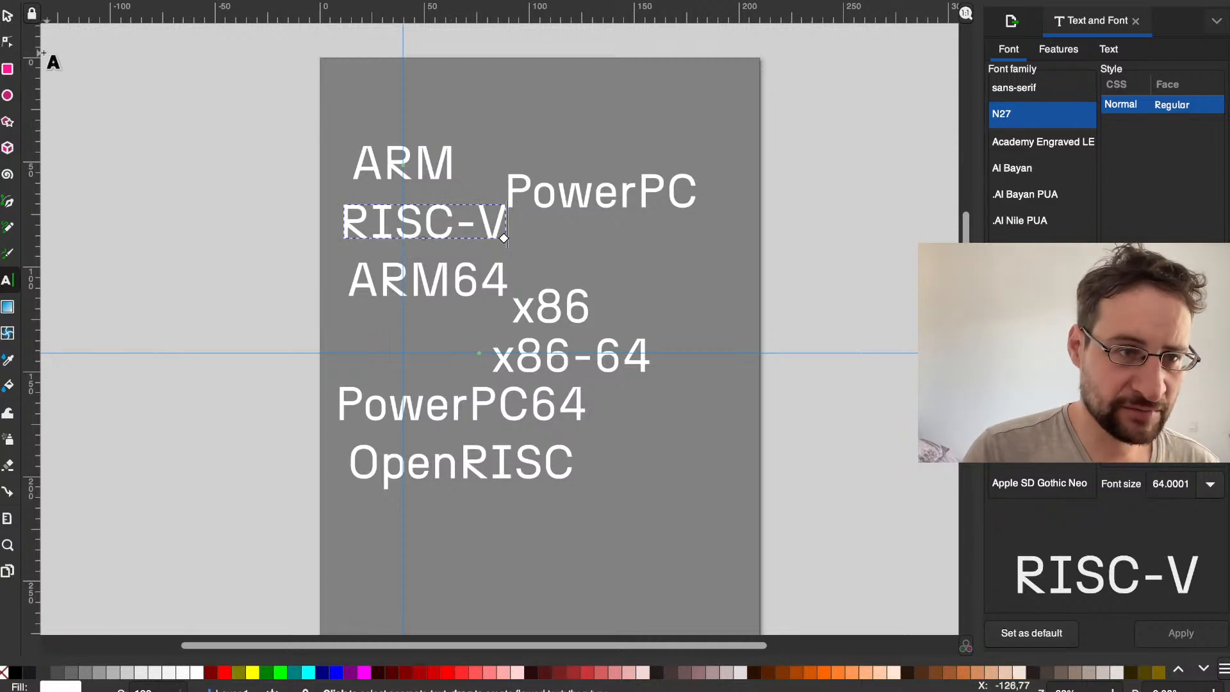
# Step: Copy the RISC-V text and place the pasted copy below OpenRISC, in the lower part of the page
pyautogui.click(7, 16)
pyautogui.click(363, 215)
pyautogui.press('super+c')
pyautogui.press('super+v')
pyautogui.moveTo(370, 221); pyautogui.dragTo(505, 556)
# Step: Change the lower RISC-V copy to RISCV64 and remove the hyphen from the RISC-V text above ARM64
pyautogui.doubleClick(533, 564)
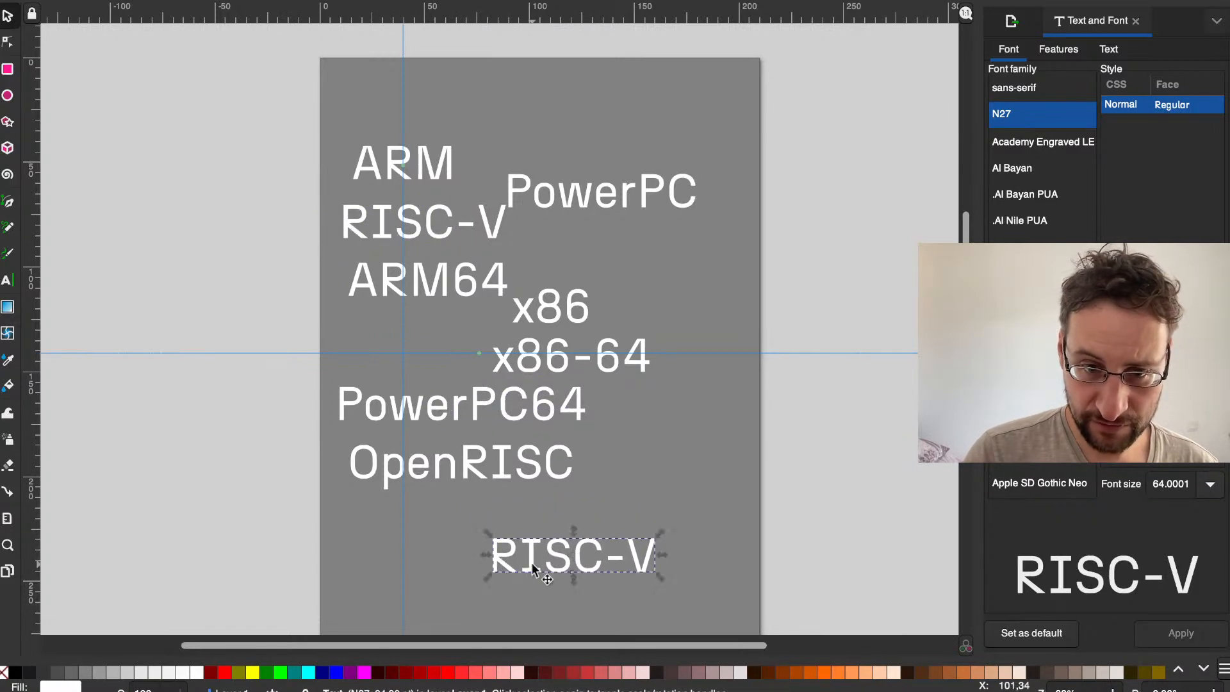
pyautogui.press('Right')
pyautogui.press('Right')
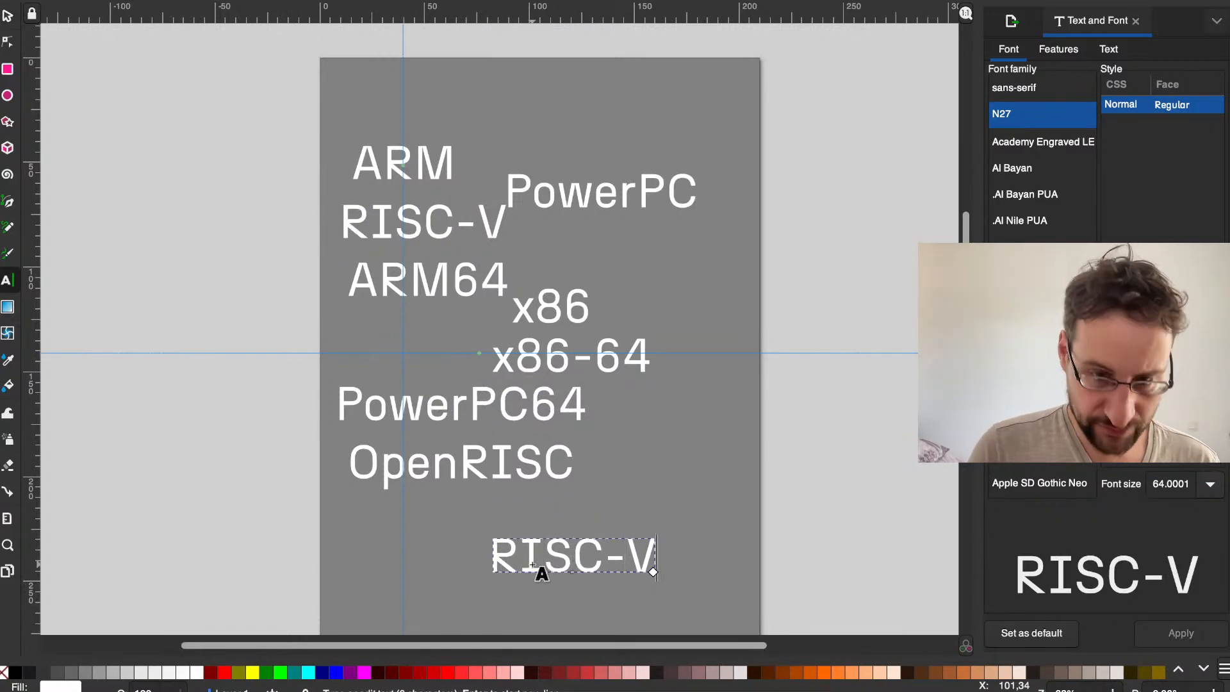
pyautogui.write('64')
pyautogui.press('Left')
pyautogui.press('Left')
pyautogui.press('Left')
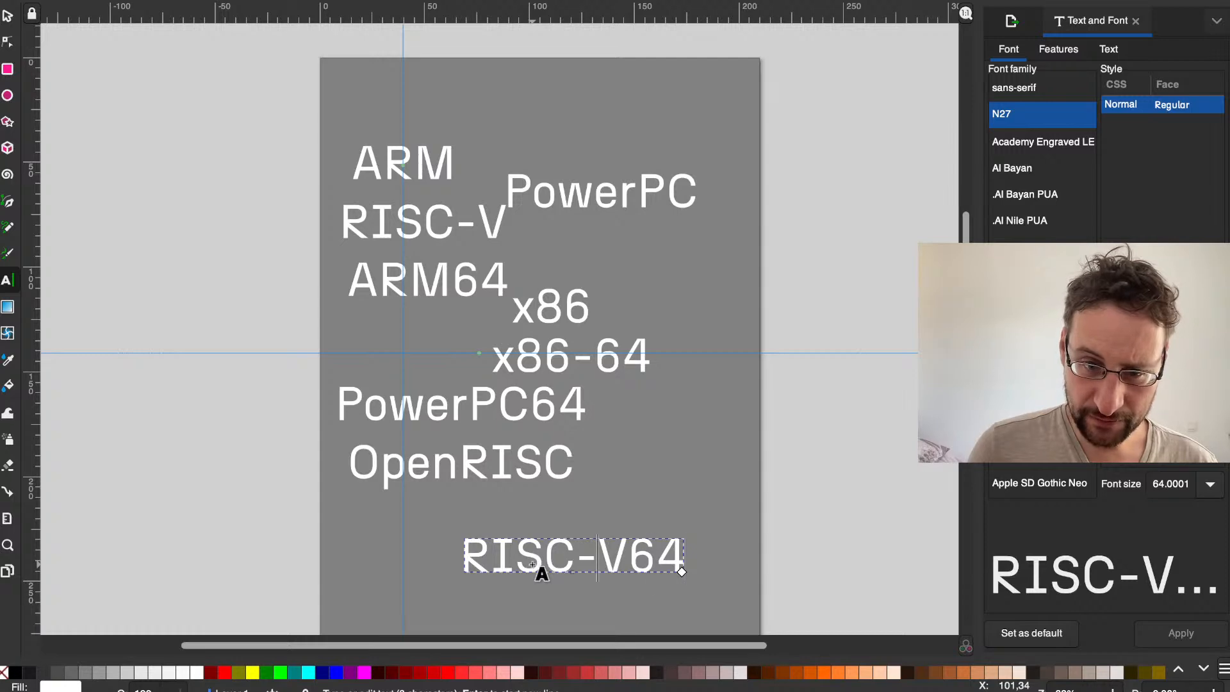
pyautogui.press('BackSpace')
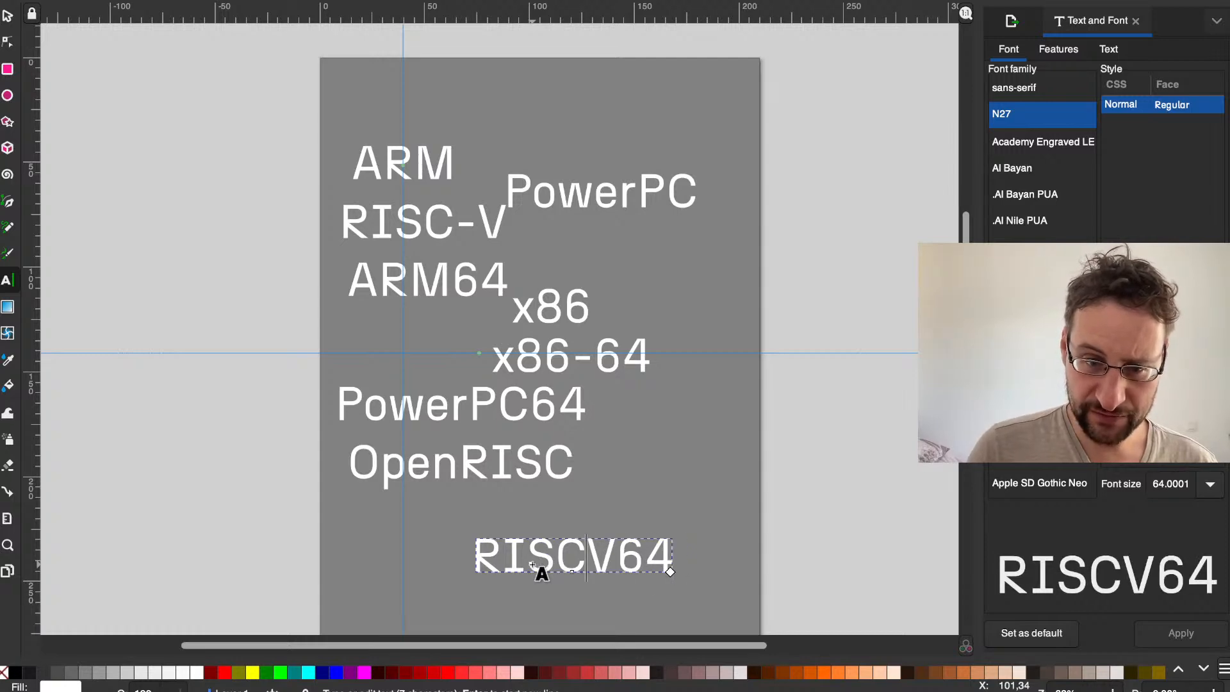
pyautogui.click(481, 222)
pyautogui.press('BackSpace')
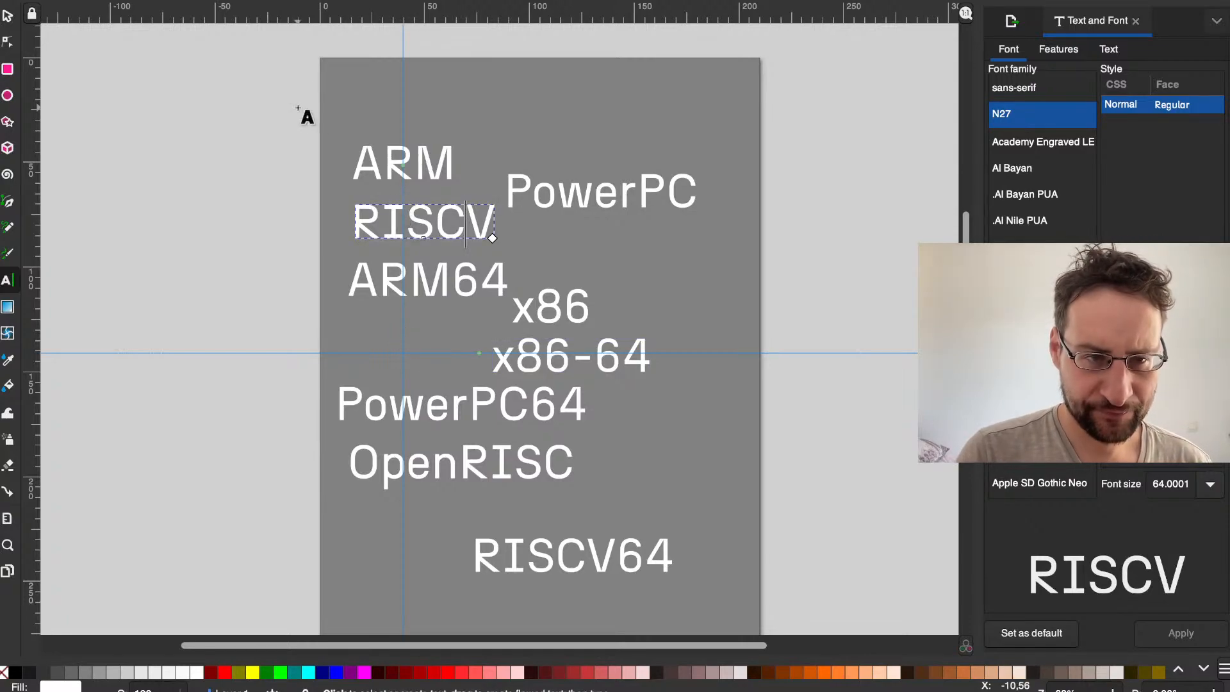
# Step: Switch to the terminal, check the archs list in the build script and return to Inkscape
pyautogui.hotkey('ctrl', 'Left')
pyautogui.hotkey('ctrl', 'Right')
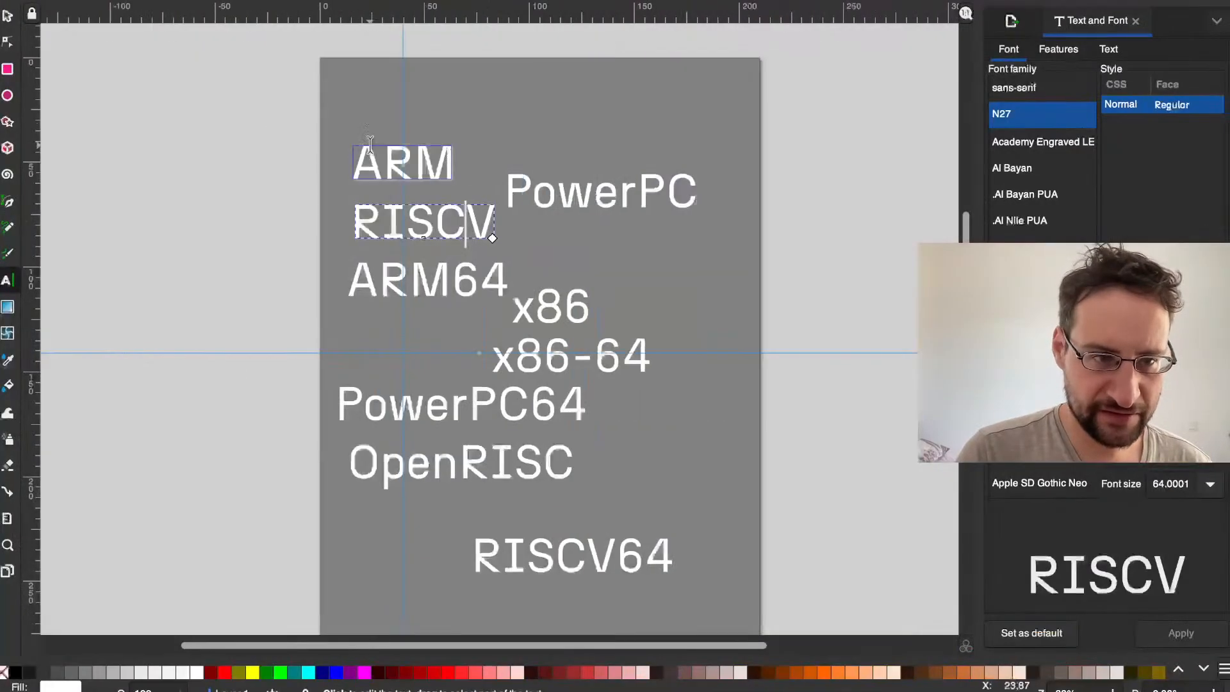
pyautogui.hotkey('ctrl', 'Left')
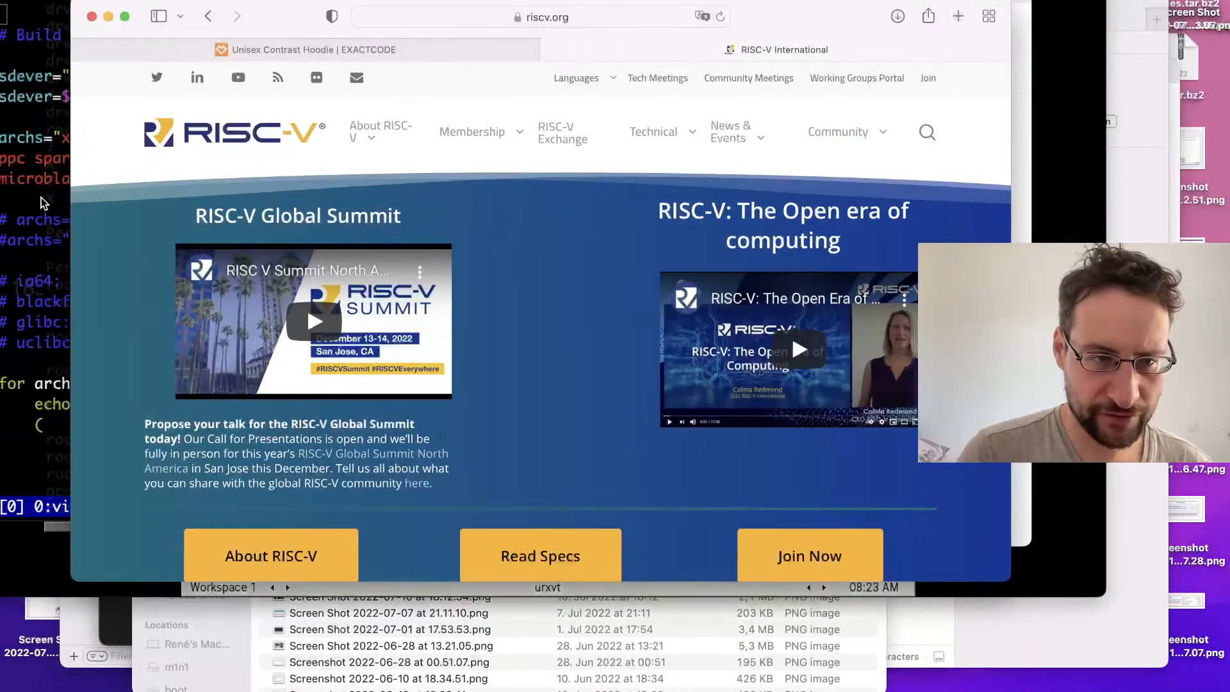
pyautogui.click(46, 199)
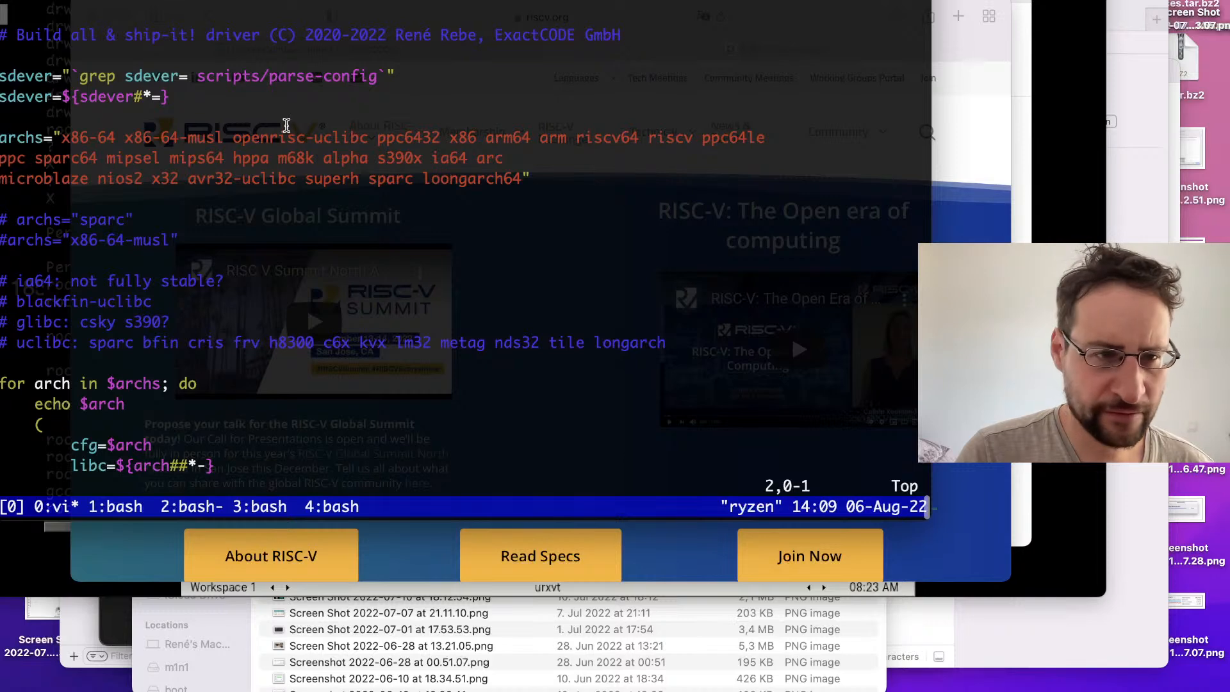
pyautogui.hotkey('ctrl', 'Right')
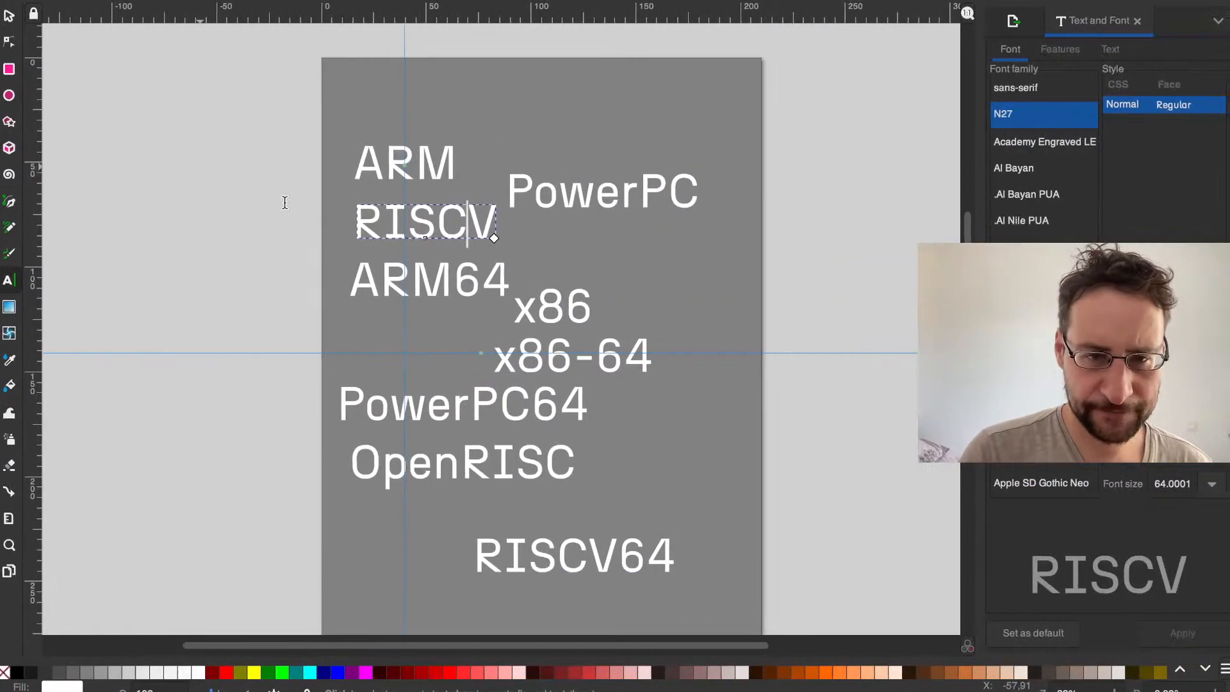
pyautogui.click(296, 119)
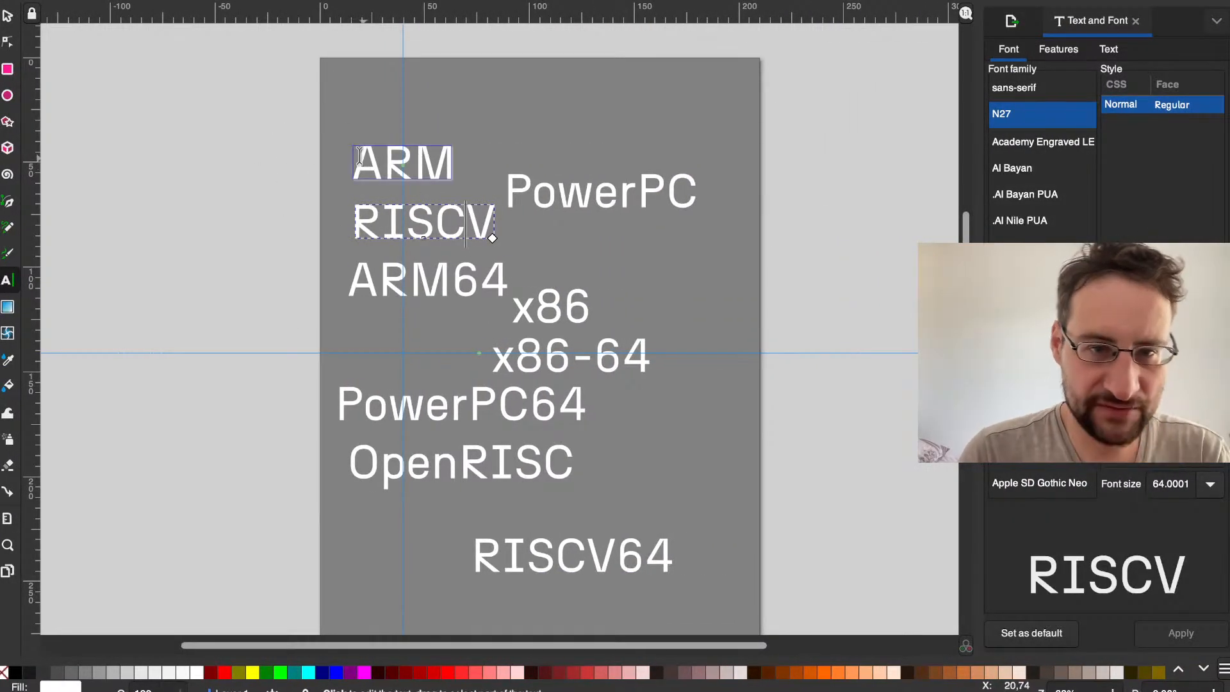
# Step: Select all the architecture texts, set their font size to 52 and clear the selection
pyautogui.click(185, 109)
pyautogui.hotkey('ctrl', 'a')
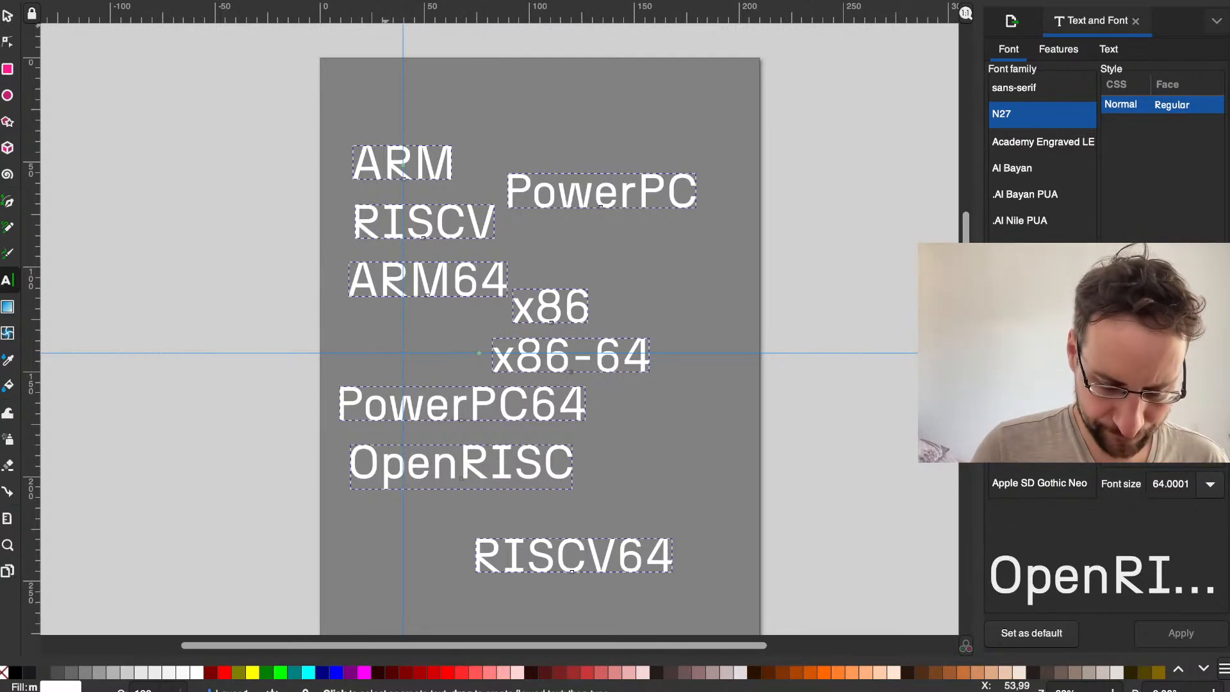
pyautogui.press('Return')
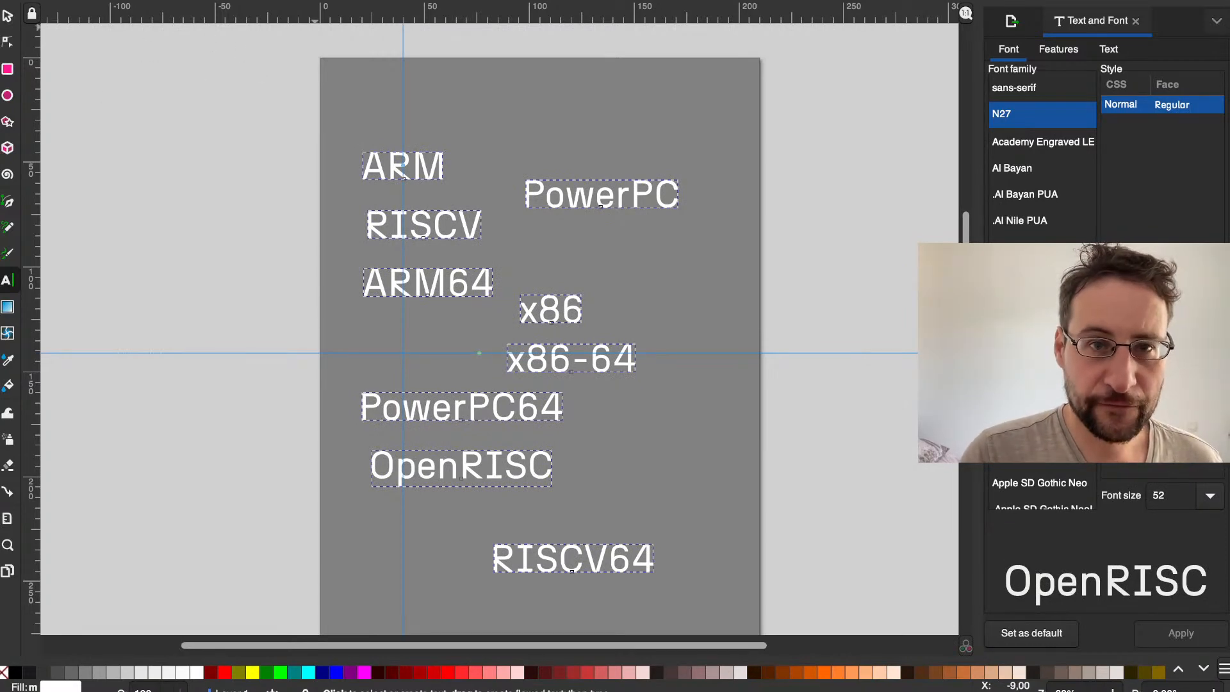
pyautogui.click(673, 197)
pyautogui.click(577, 131)
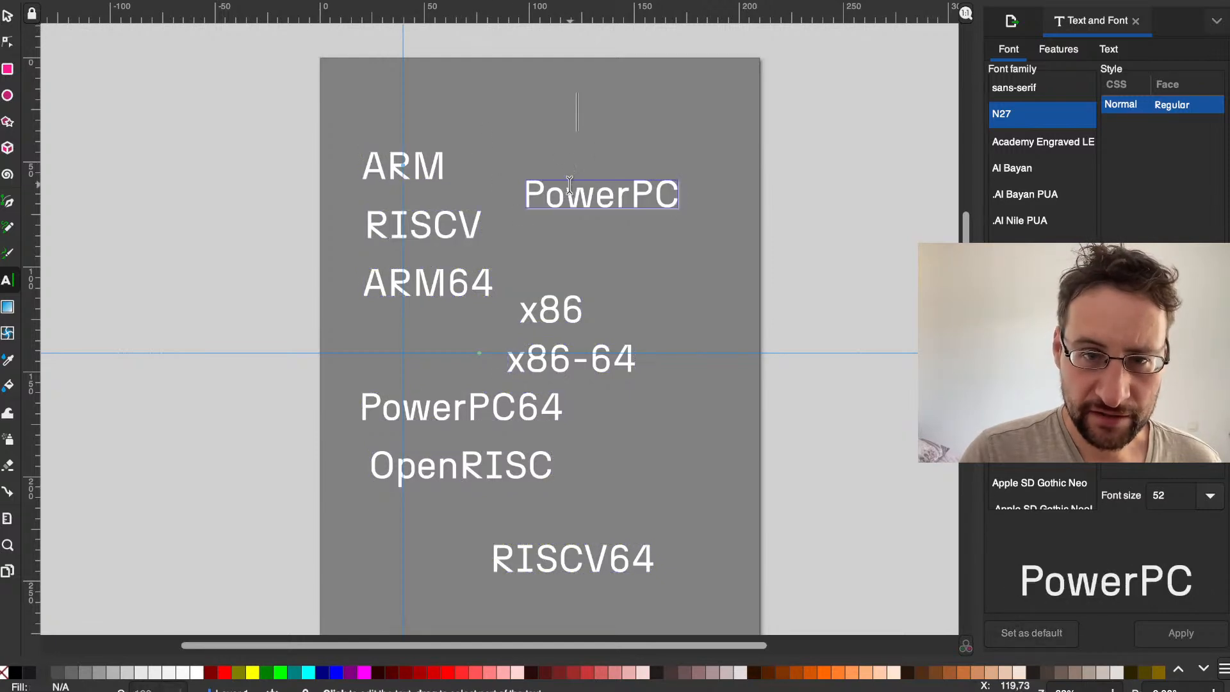
# Step: Move the PowerPC text higher on the page and place a pasted copy of it directly underneath
pyautogui.click(8, 15)
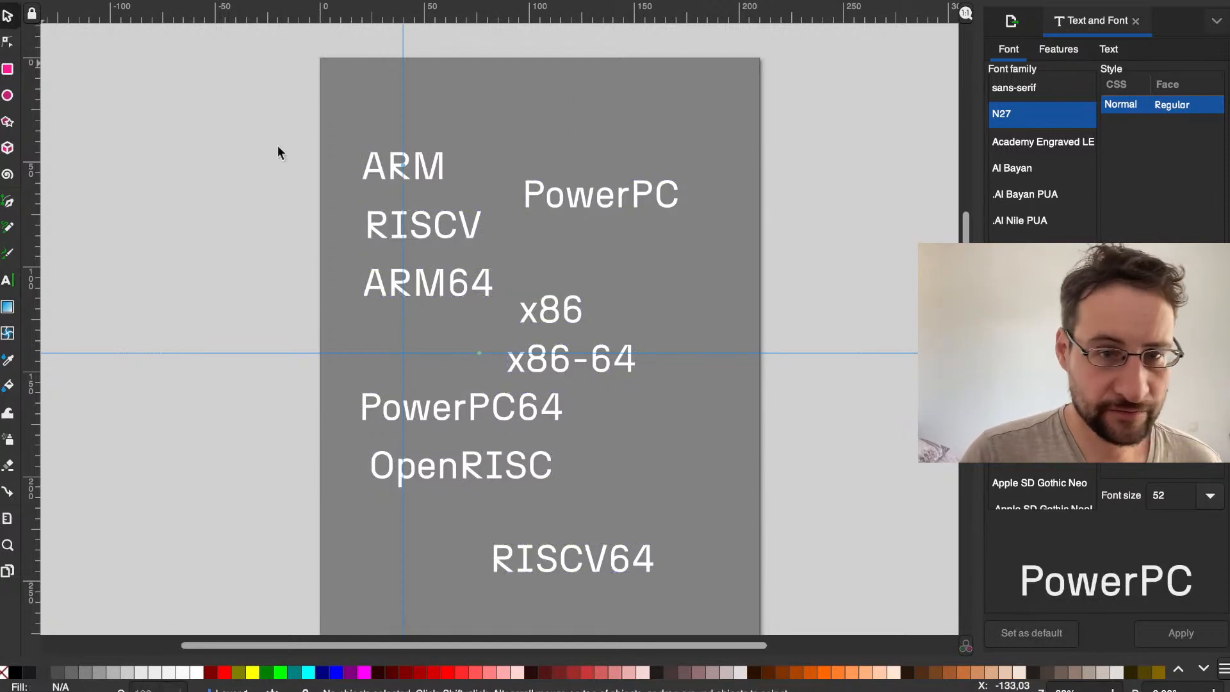
pyautogui.moveTo(559, 196); pyautogui.dragTo(560, 155)
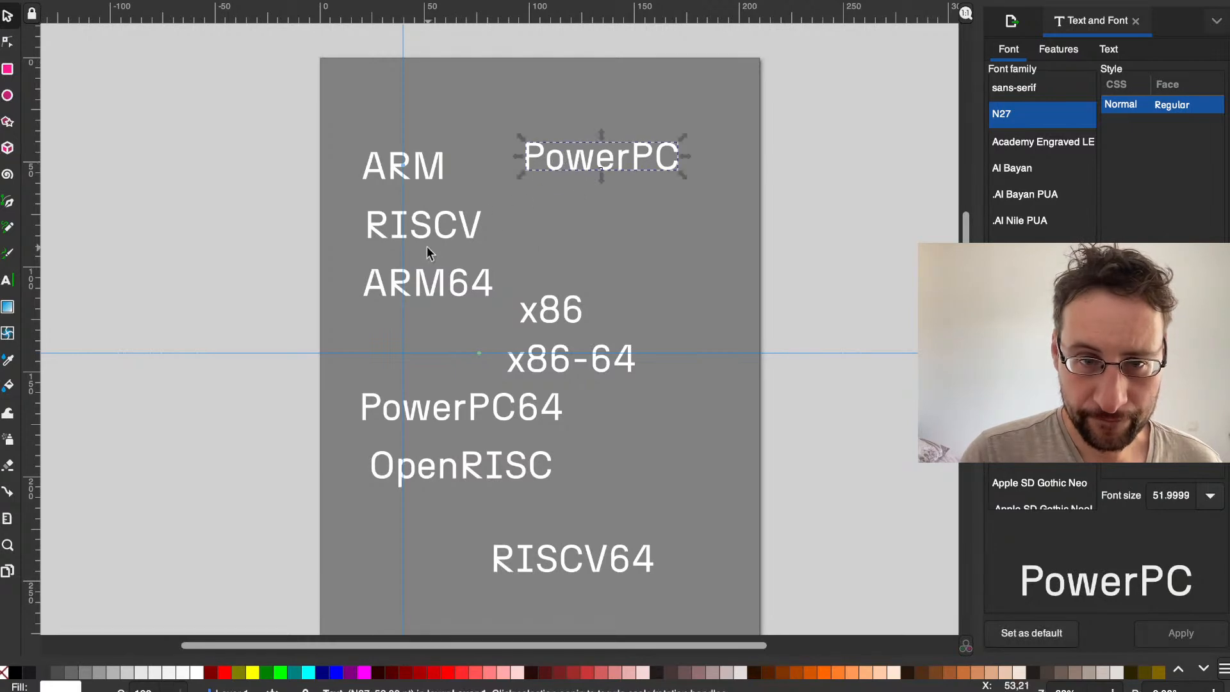
pyautogui.hotkey('ctrl', 'v')
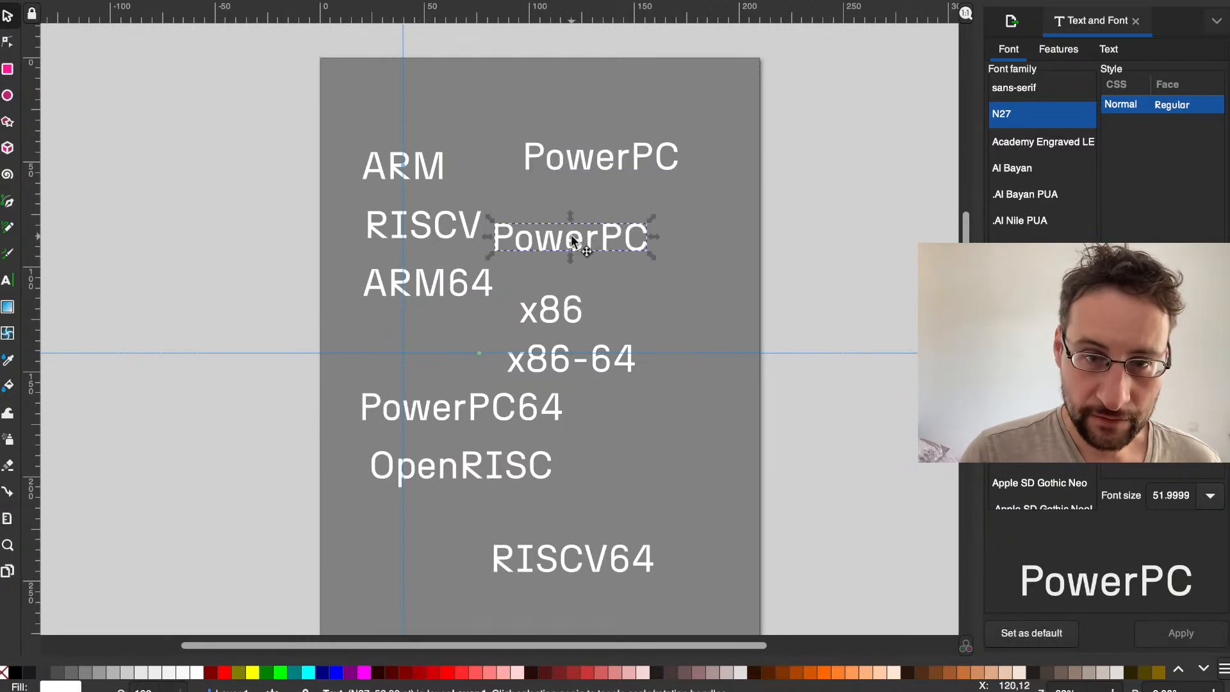
pyautogui.moveTo(602, 238); pyautogui.dragTo(600, 204)
# Step: Replace the text of the lower PowerPC copy with SPARC
pyautogui.click(599, 204)
pyautogui.tripleClick(582, 211)
pyautogui.write('AÖ')
pyautogui.press('BackSpace')
pyautogui.press('BackSpace')
pyautogui.write('SPARC')
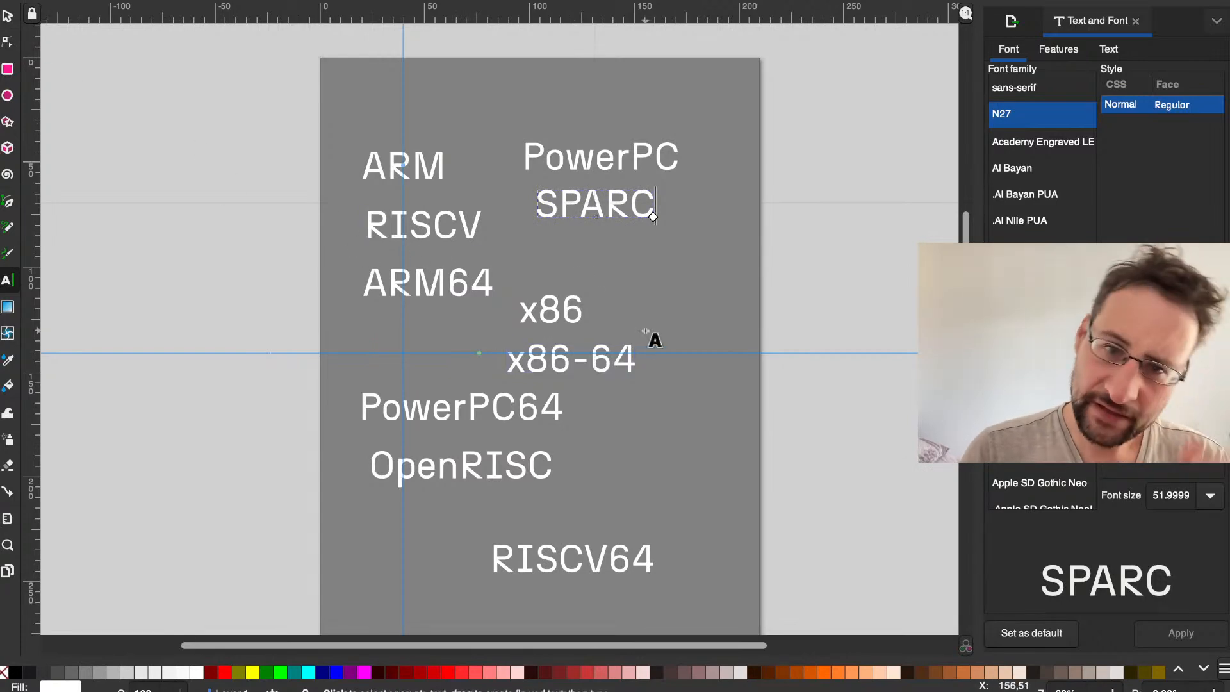
# Step: Paste a copy of the SPARC text and place it just below the original, above x86
pyautogui.click(10, 16)
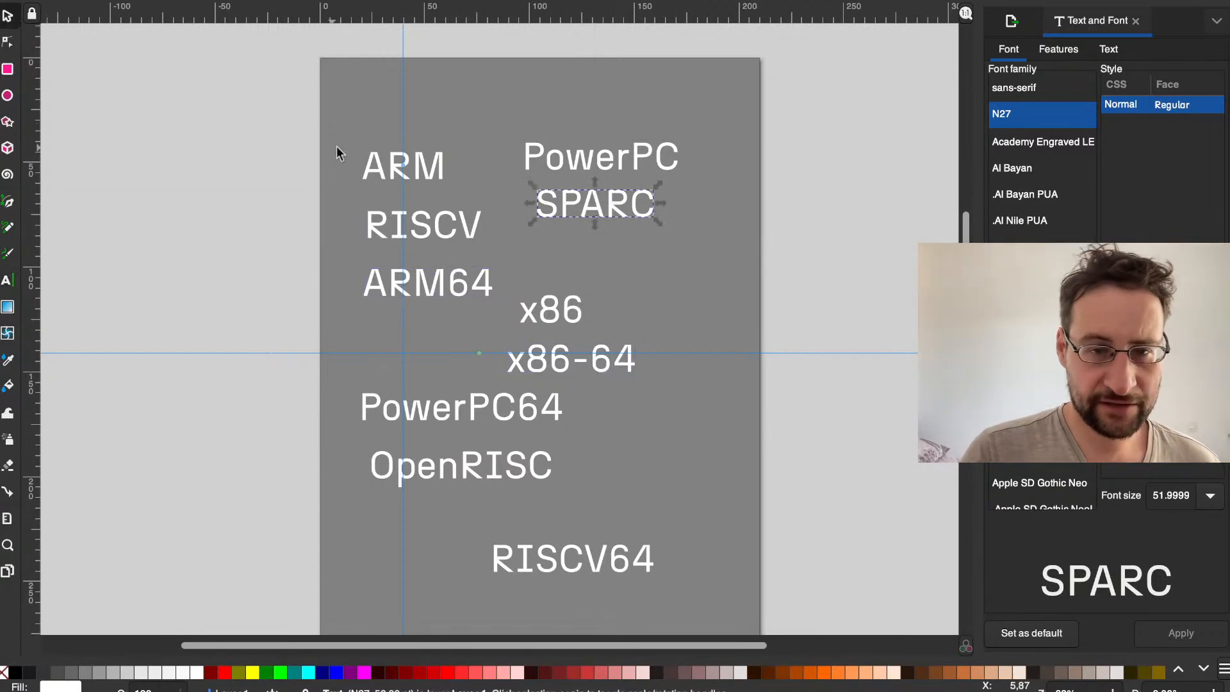
pyautogui.hotkey('ctrl', 'v')
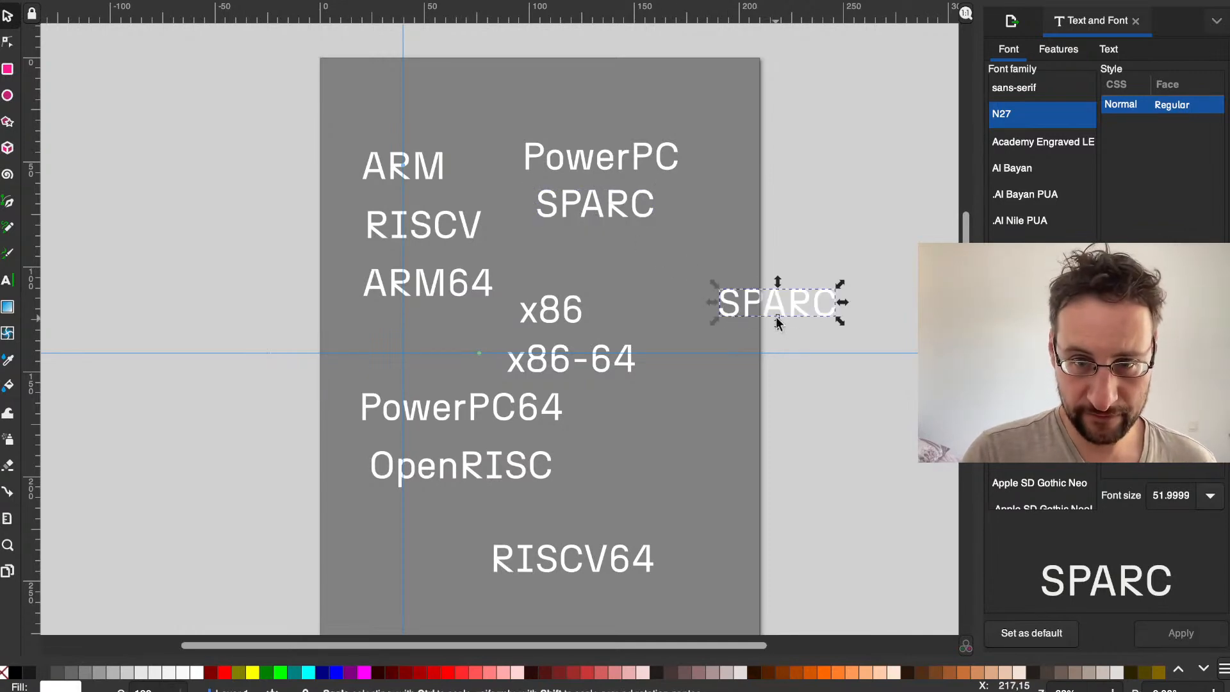
pyautogui.moveTo(739, 301); pyautogui.dragTo(586, 251)
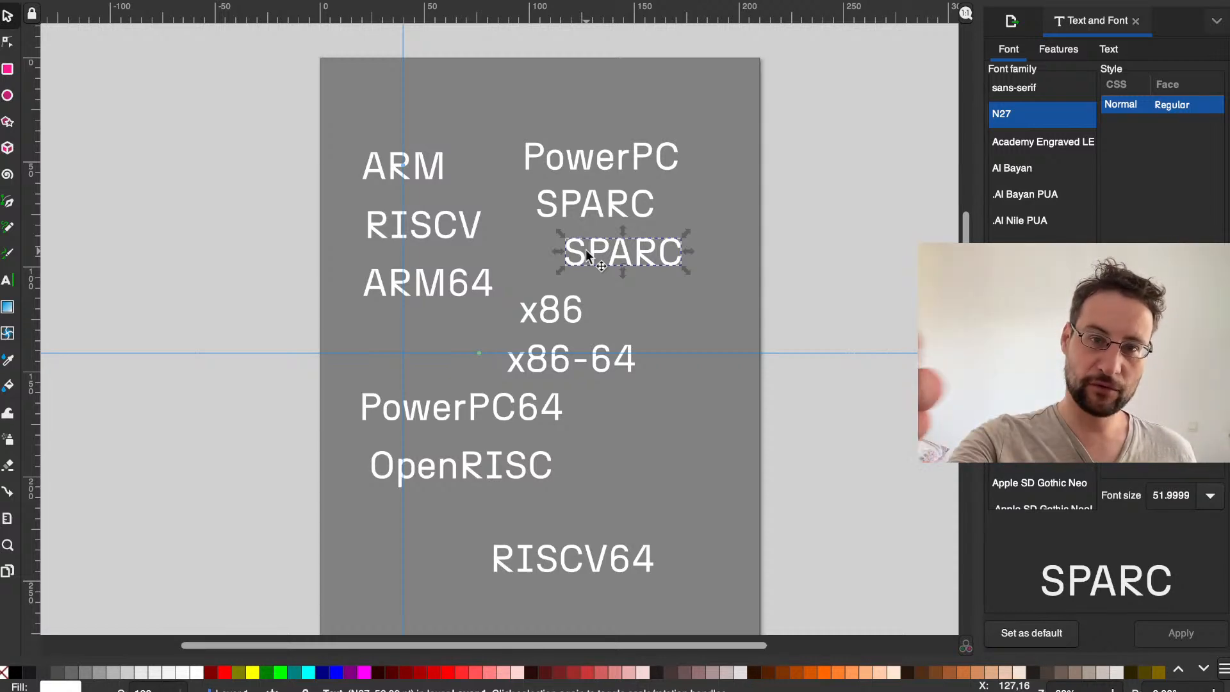
# Step: Append 64 to the lower SPARC copy so that it reads SPARC64
pyautogui.click(624, 253)
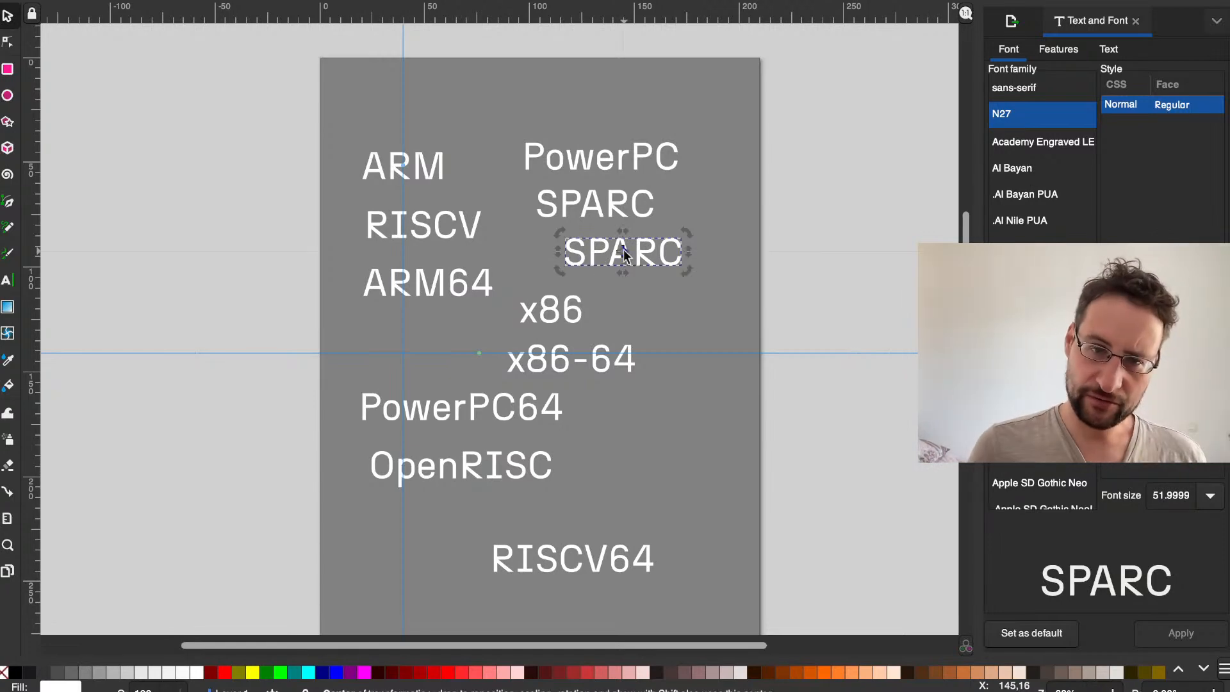
pyautogui.press('Right')
pyautogui.press('Right')
pyautogui.press('Right')
pyautogui.press('6')
pyautogui.press('4')
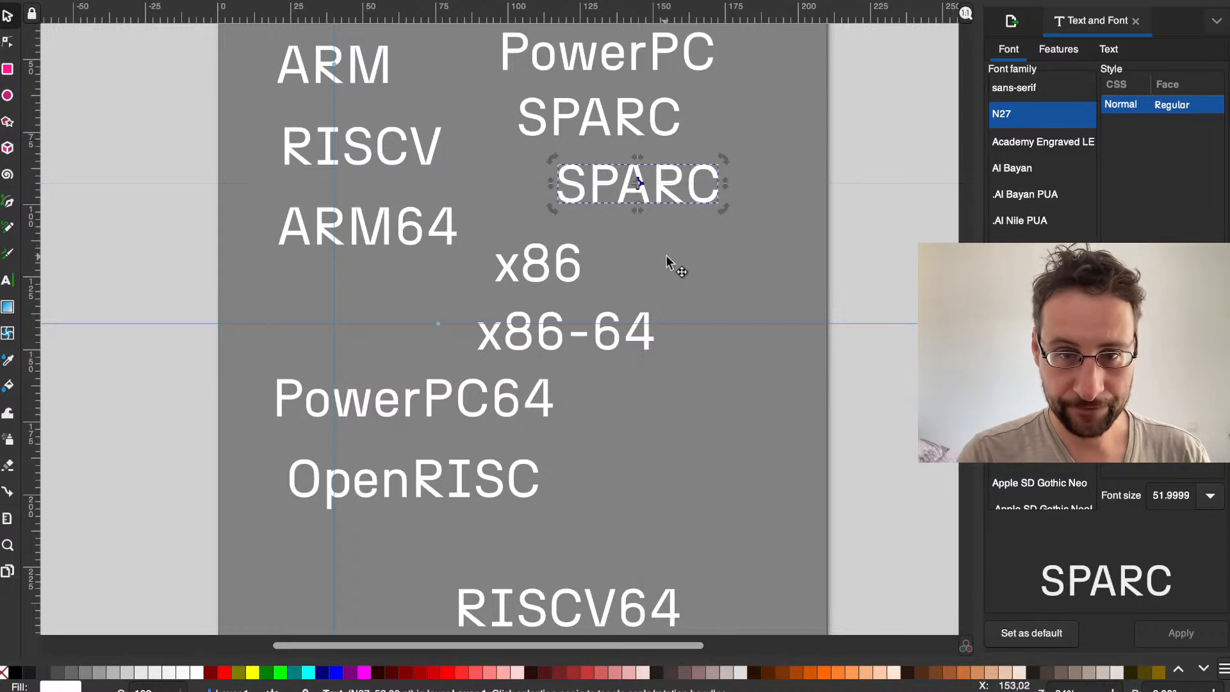
pyautogui.click(684, 245)
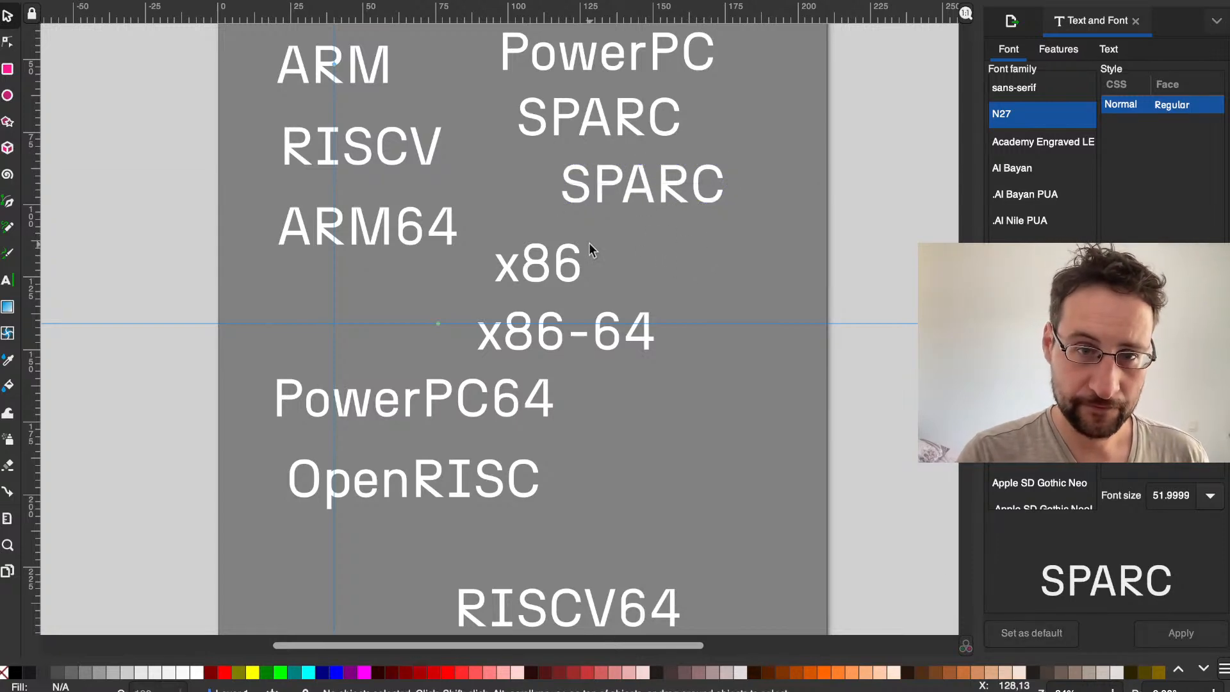
pyautogui.keyDown('ctrl'); pyautogui.scroll(-1, 589, 243); pyautogui.keyUp('ctrl')
pyautogui.doubleClick(616, 196)
pyautogui.doubleClick(616, 196)
pyautogui.press('Right')
pyautogui.write('64')
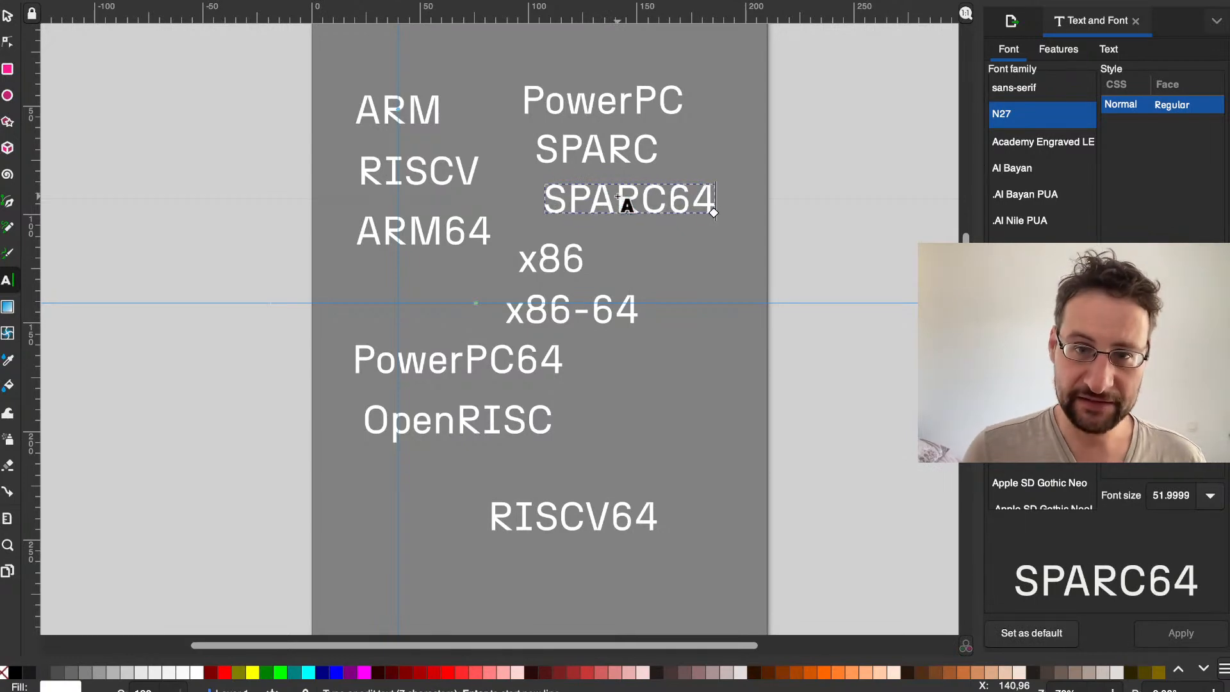
# Step: Replace the SPARC64 text with UltraSPARC and finish editing it
pyautogui.hotkey('ctrl', 'a')
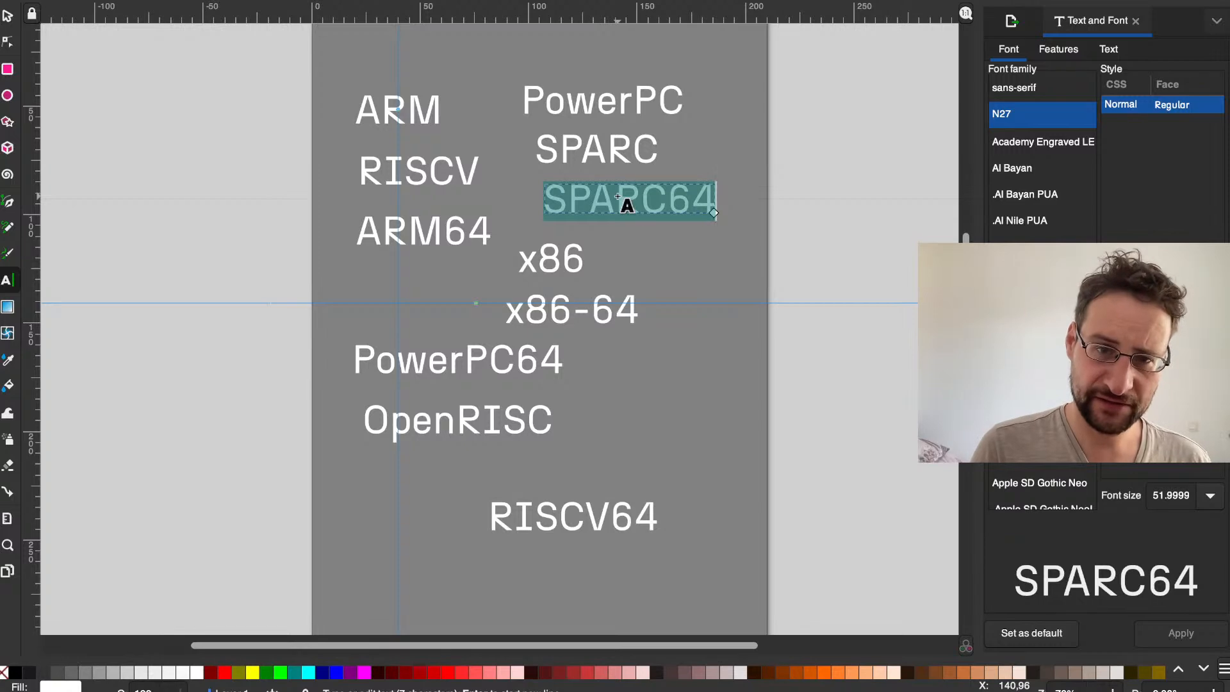
pyautogui.write('UL')
pyautogui.press('BackSpace')
pyautogui.write('l')
pyautogui.write('traSARP')
pyautogui.press('BackSpace')
pyautogui.press('BackSpace')
pyautogui.press('BackSpace')
pyautogui.write('PARC')
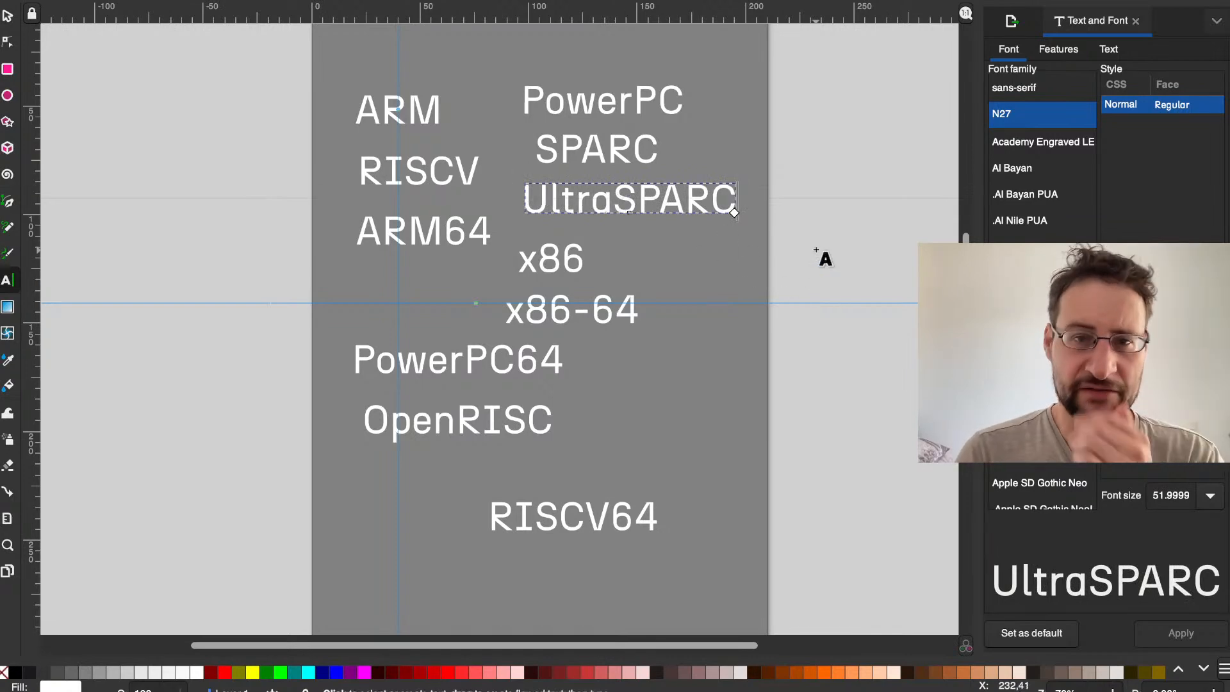
pyautogui.click(812, 218)
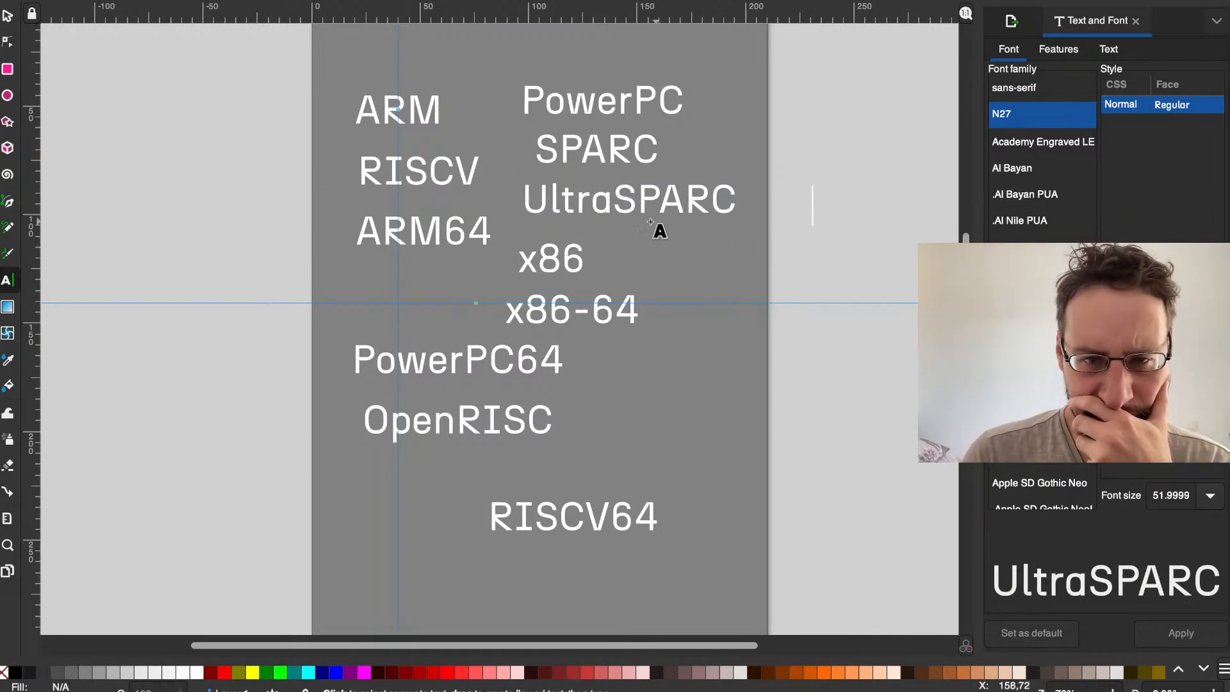
# Step: Replace the UltraSPARC text with SPARC64 and glance at the archs list in the terminal
pyautogui.doubleClick(585, 193)
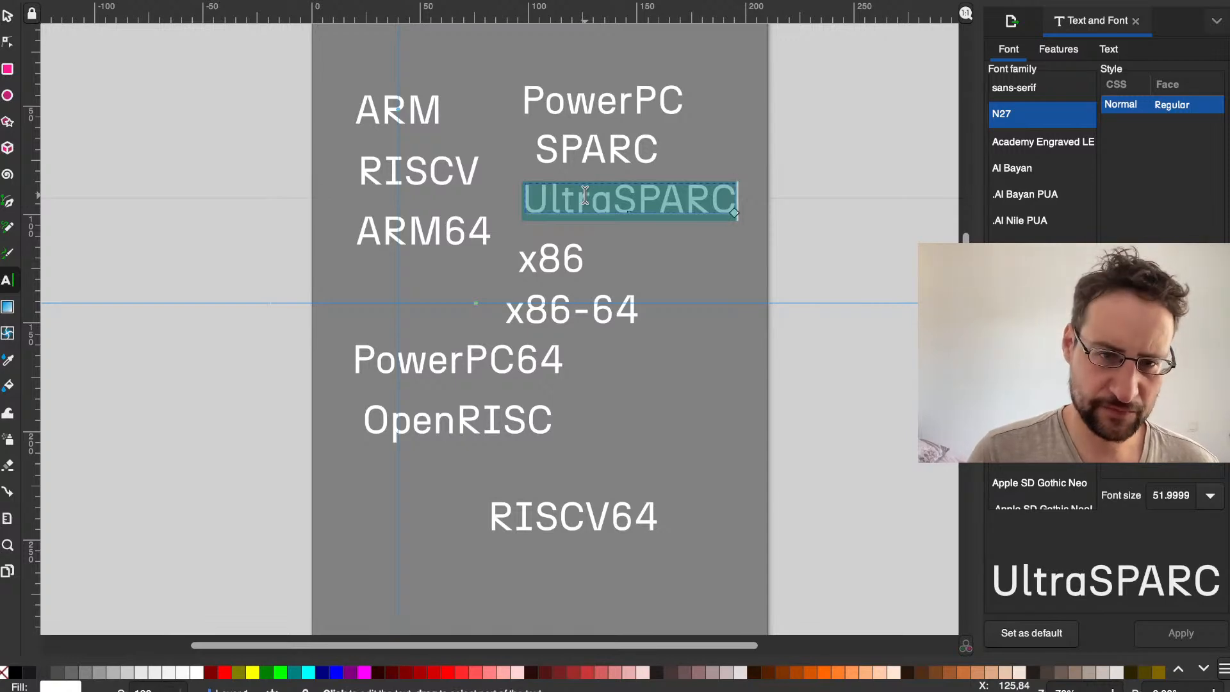
pyautogui.write('SPARC')
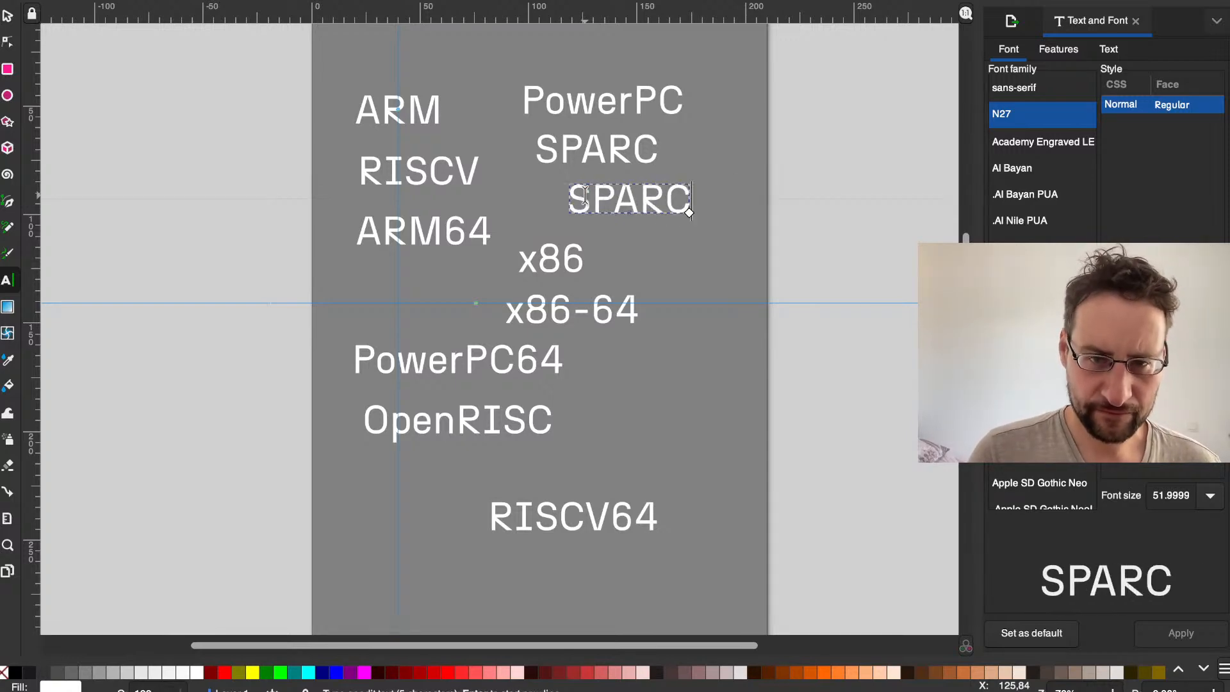
pyautogui.write('64')
pyautogui.hotkey('ctrl', 'Left')
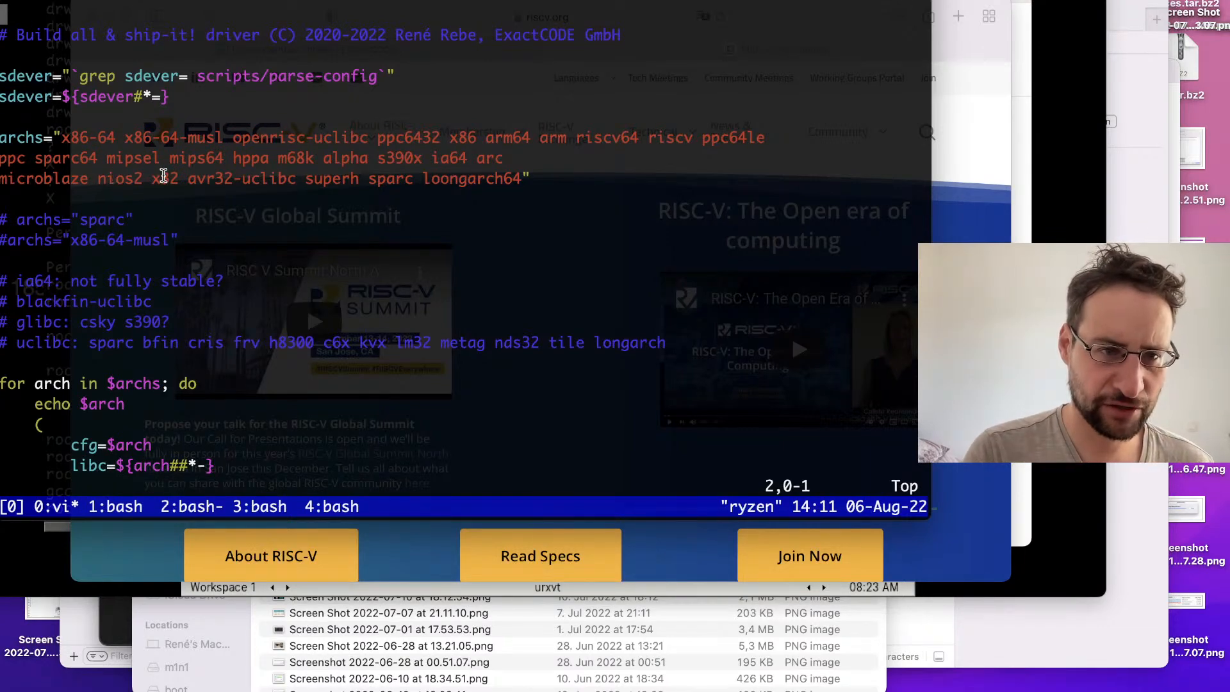
pyautogui.hotkey('ctrl', 'Right')
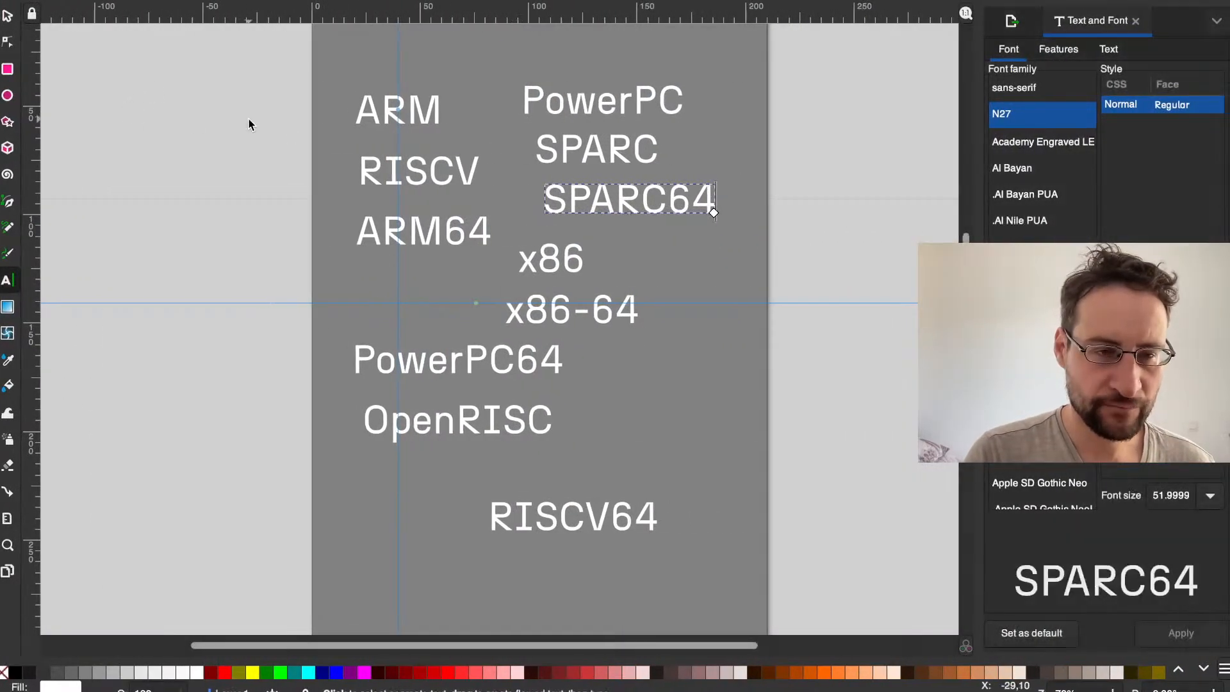
# Step: Search the web for hp parisc in a new browser tab
pyautogui.hotkey('ctrl', 'Left')
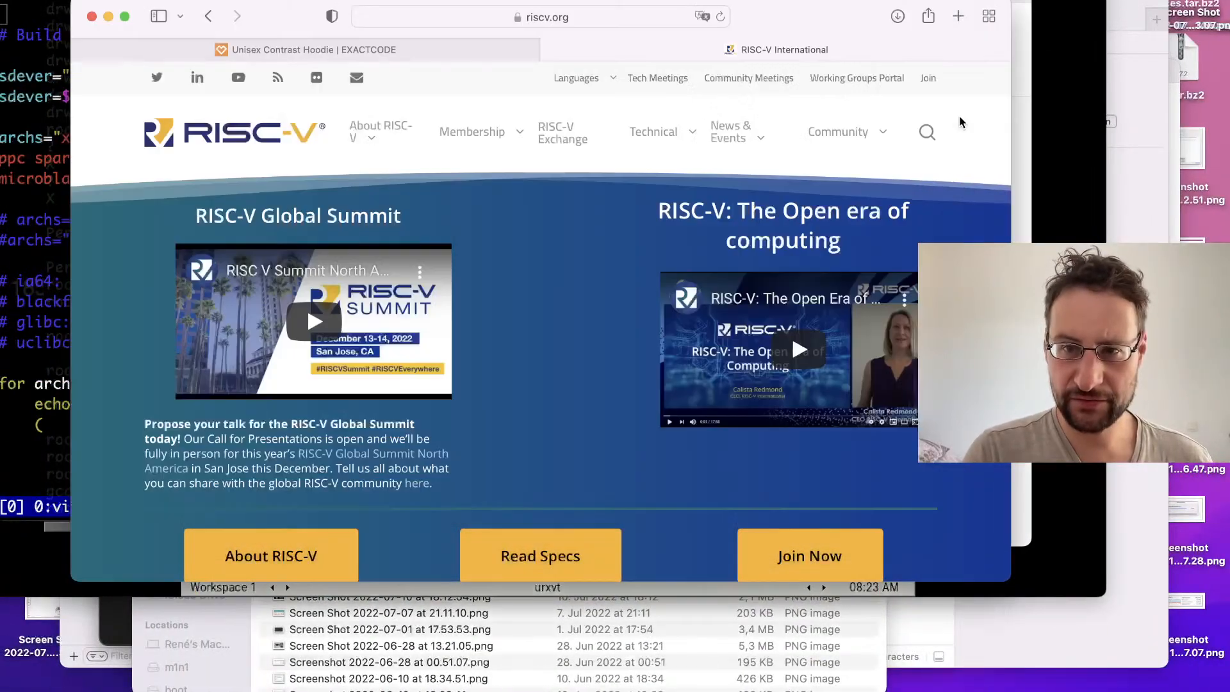
pyautogui.press('super+t')
pyautogui.write('hppap')
pyautogui.press('BackSpace')
pyautogui.press('BackSpace')
pyautogui.write('parisc')
pyautogui.press('Return')
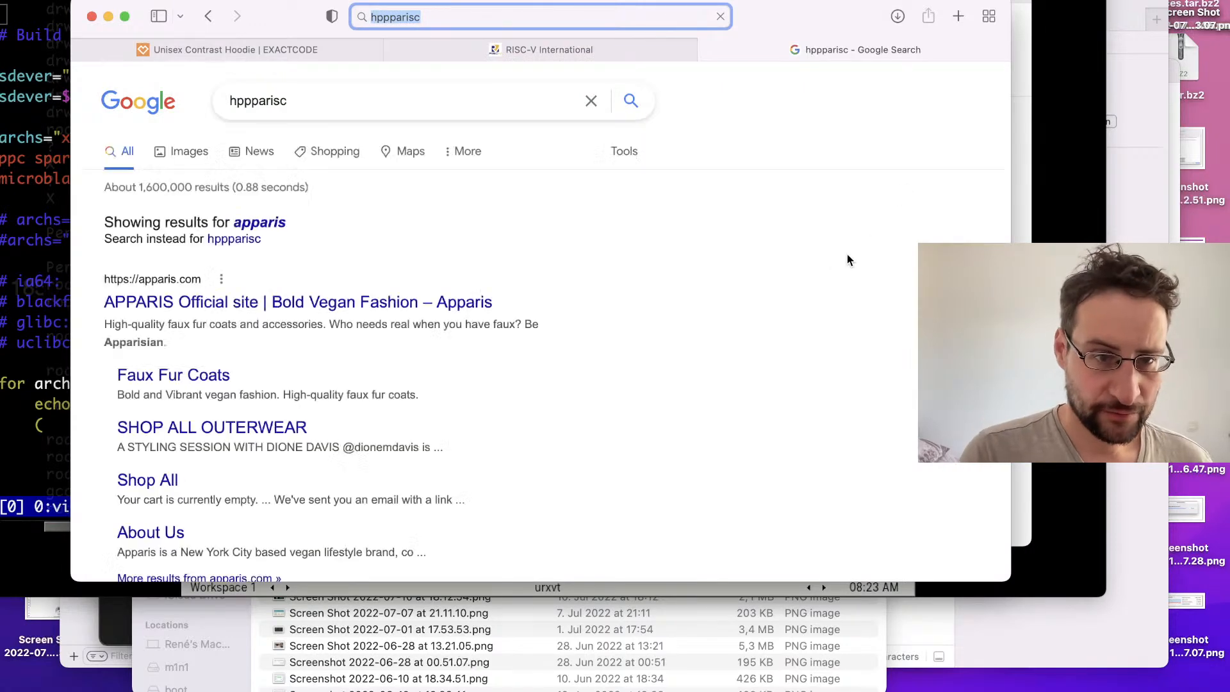
pyautogui.doubleClick(354, 117)
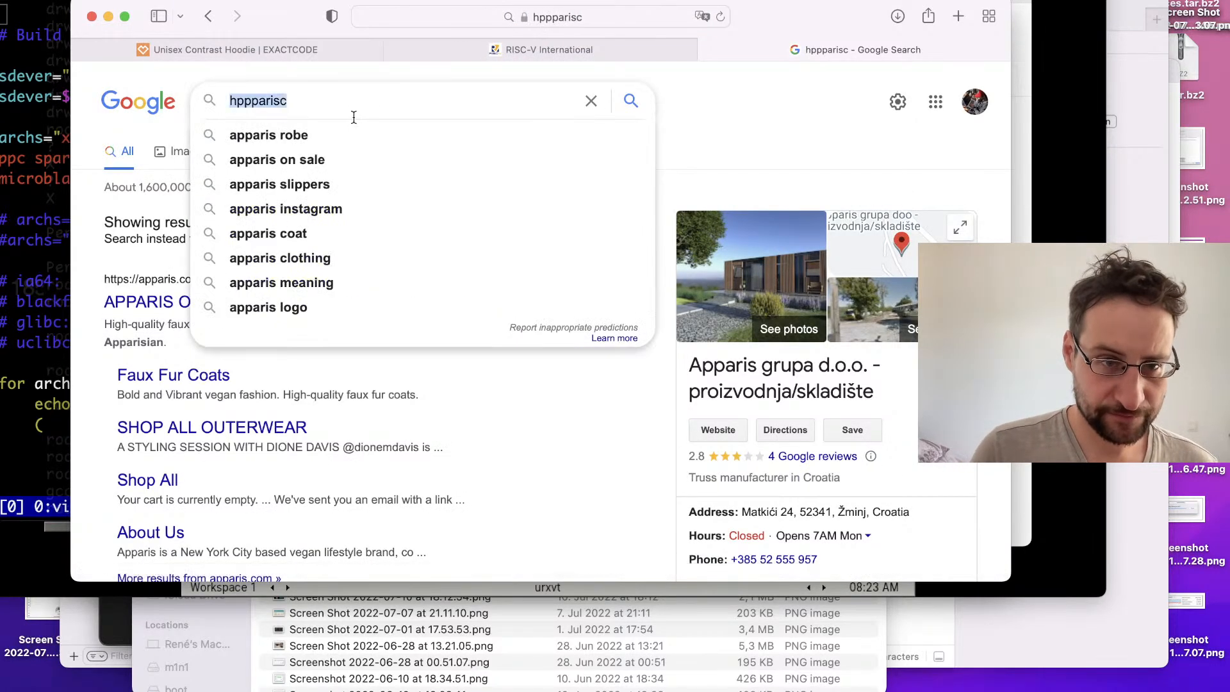
pyautogui.write('hp parisc')
pyautogui.press('Return')
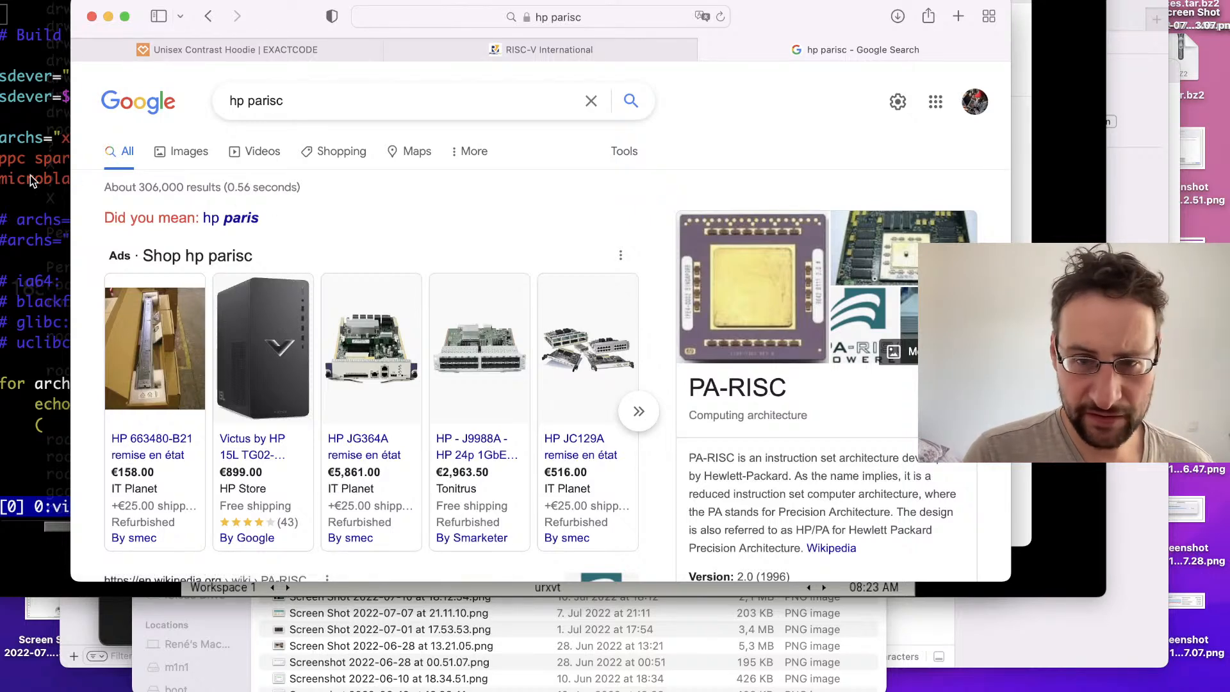
# Step: Check the archs list in the terminal against the PA-RISC search result, and return to Inkscape
pyautogui.click(26, 208)
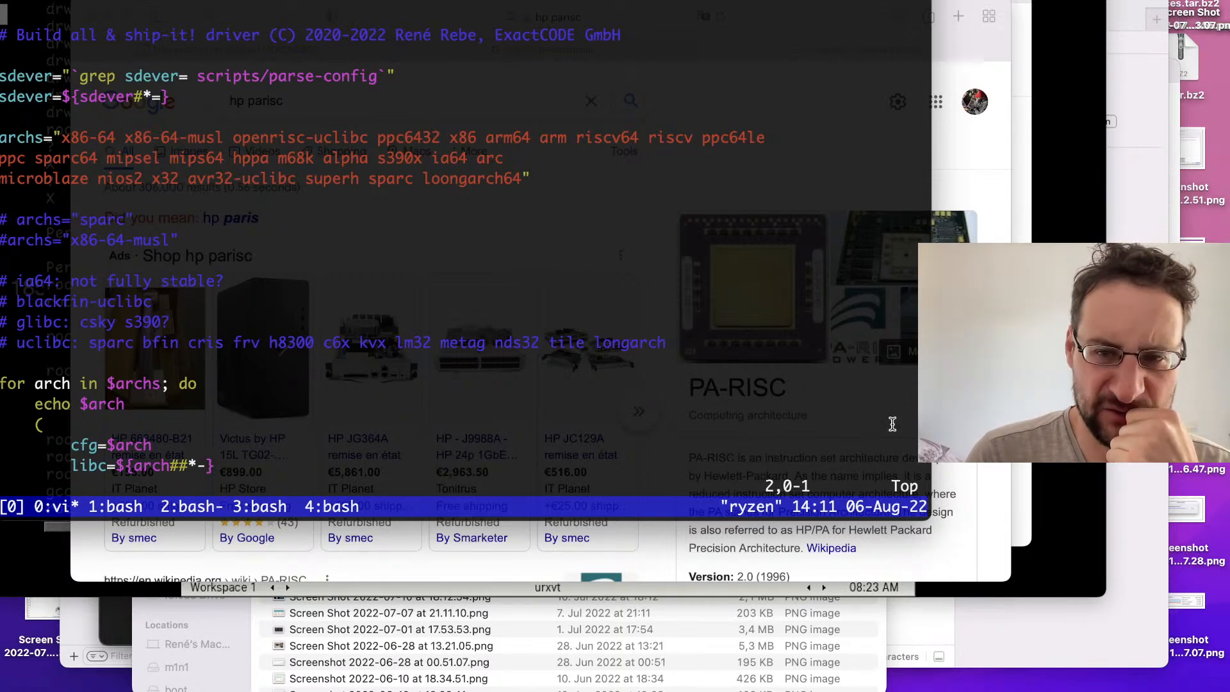
pyautogui.press('super+Tab')
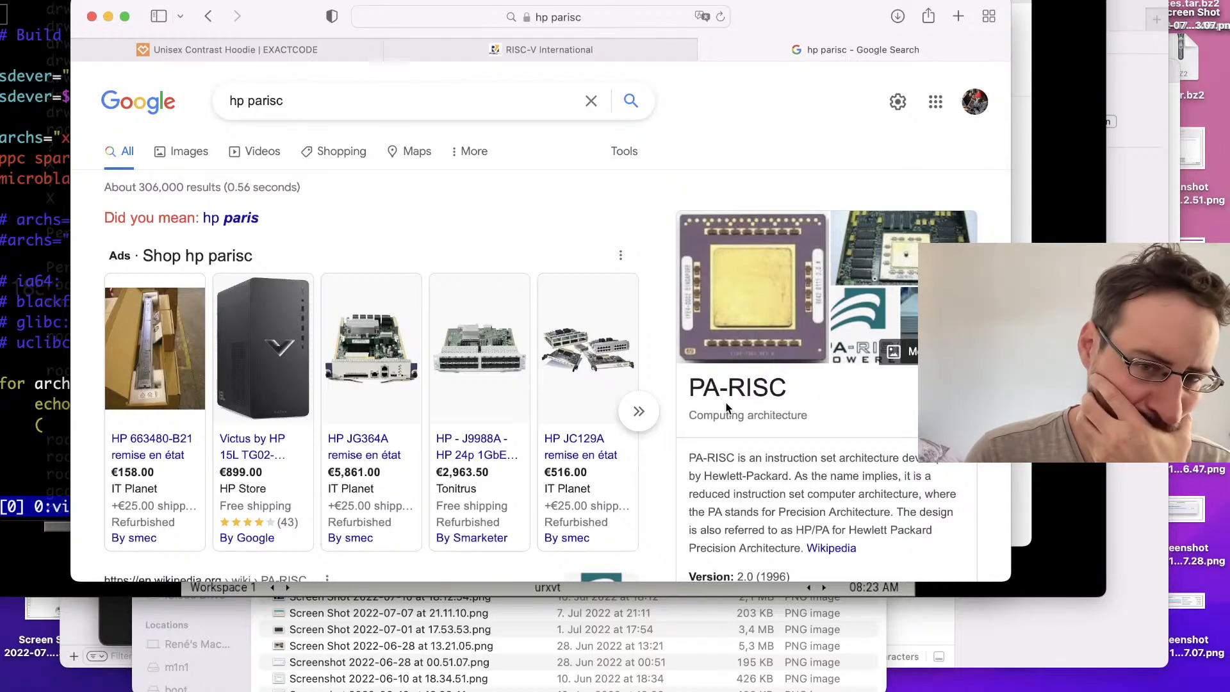
pyautogui.hotkey('ctrl', 'Right')
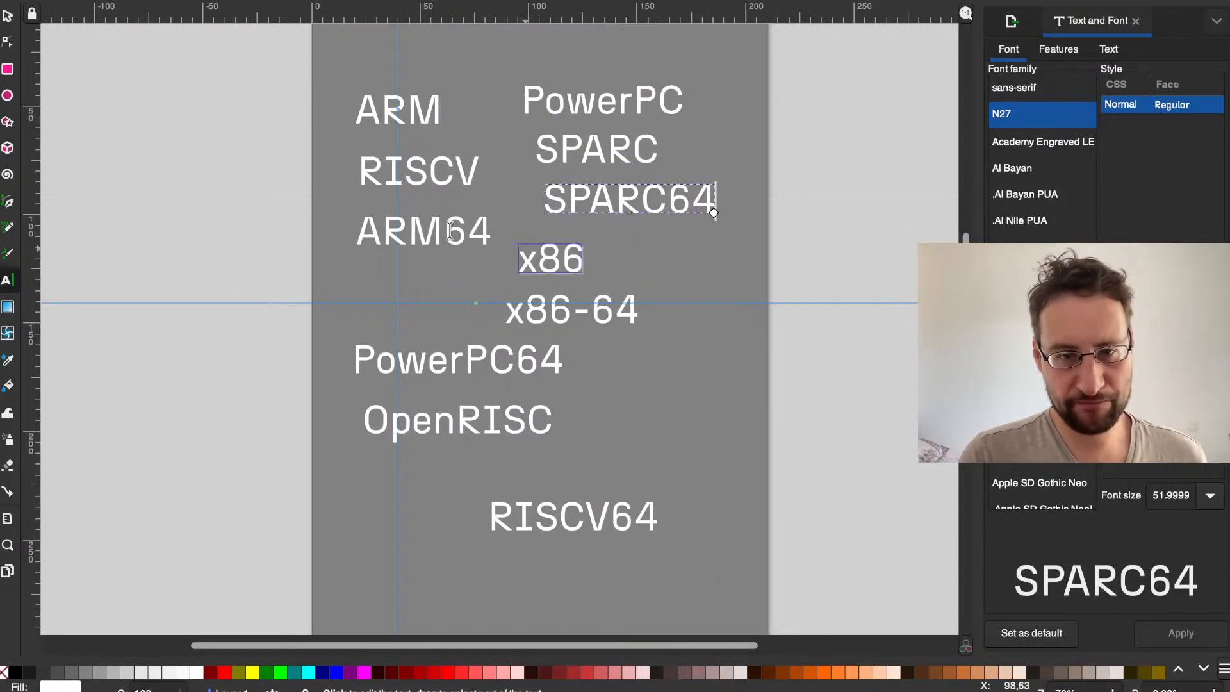
# Step: Paste a copy of SPARC64, place it beside x86 and replace its text with PA-RISC
pyautogui.click(7, 16)
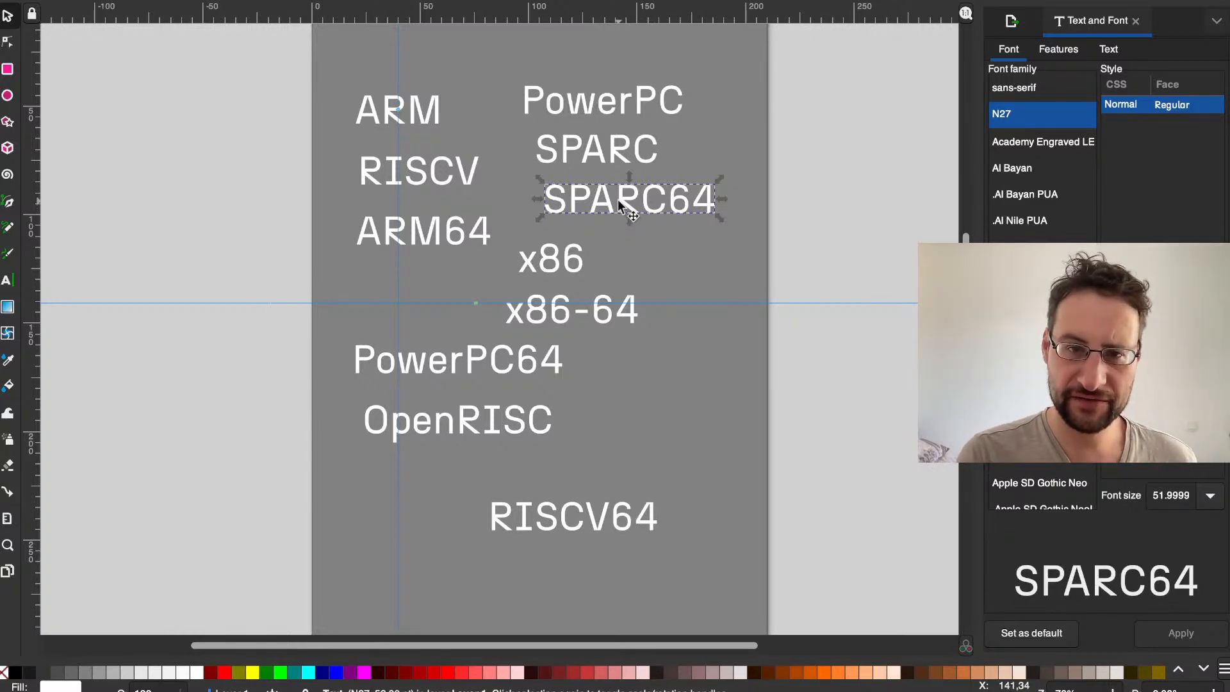
pyautogui.hotkey('ctrl', 'v')
pyautogui.moveTo(625, 236); pyautogui.dragTo(722, 261)
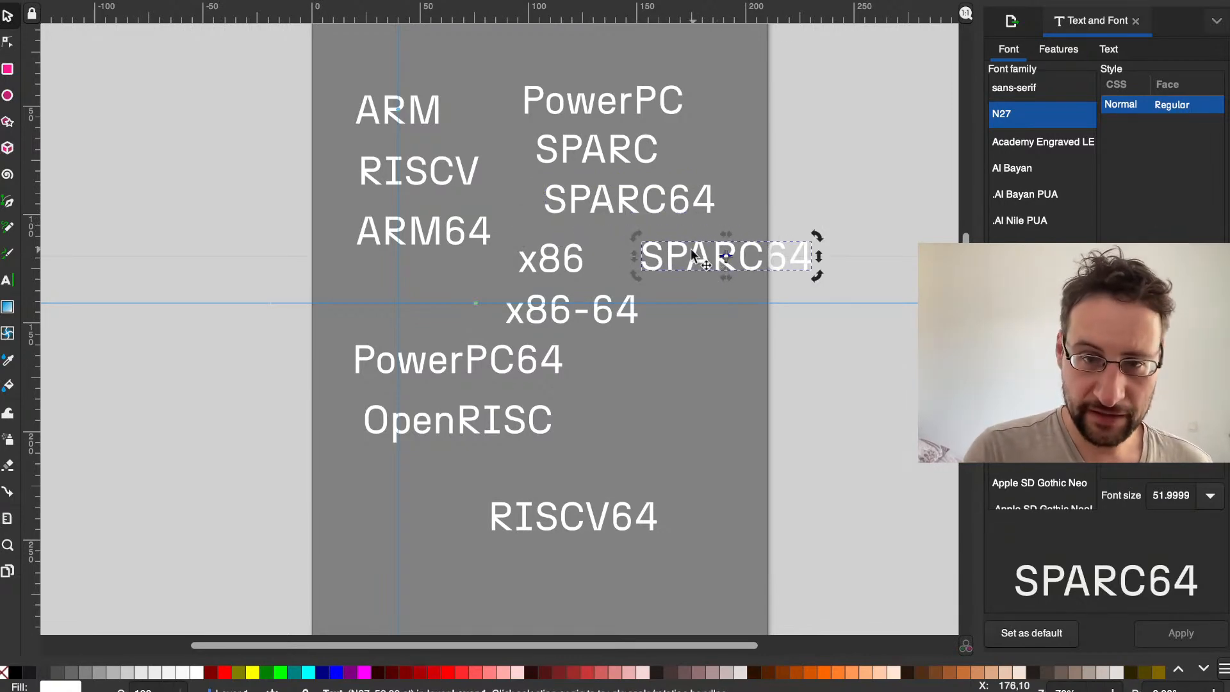
pyautogui.doubleClick(691, 251)
pyautogui.write('PA-RISC')
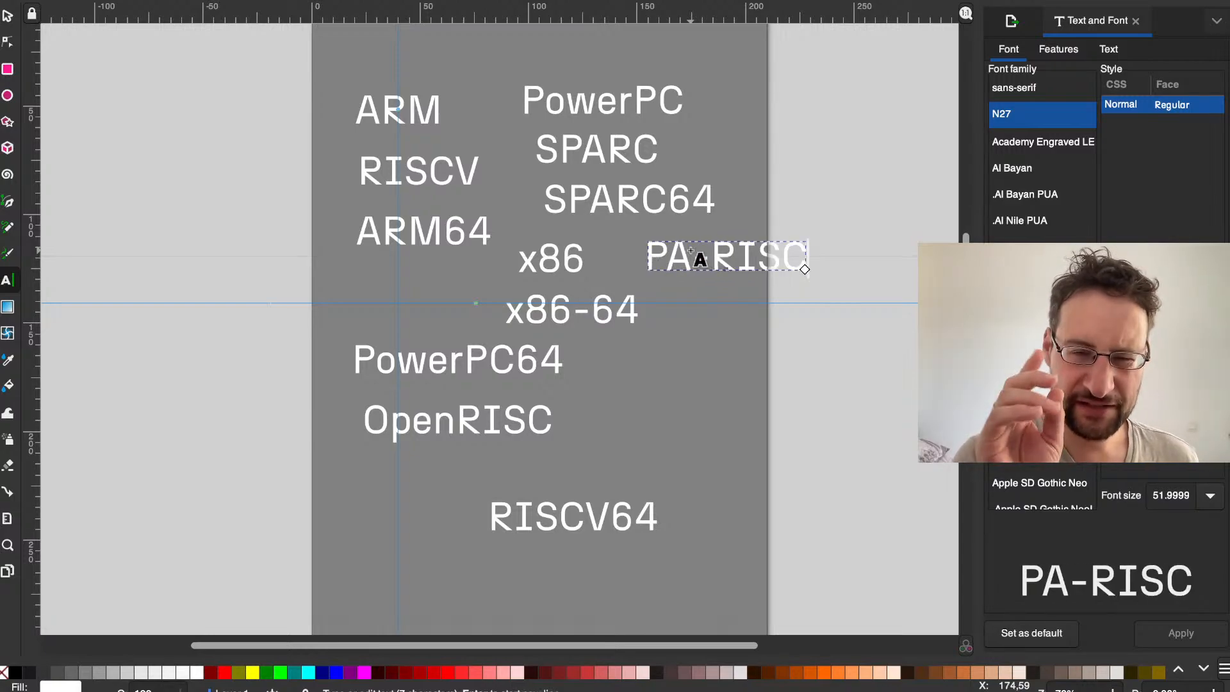
# Step: Browse to the mainline kernel's arch directory from kernel.org in the browser and compare it with the archs list in the terminal
pyautogui.hotkey('ctrl', 'Left')
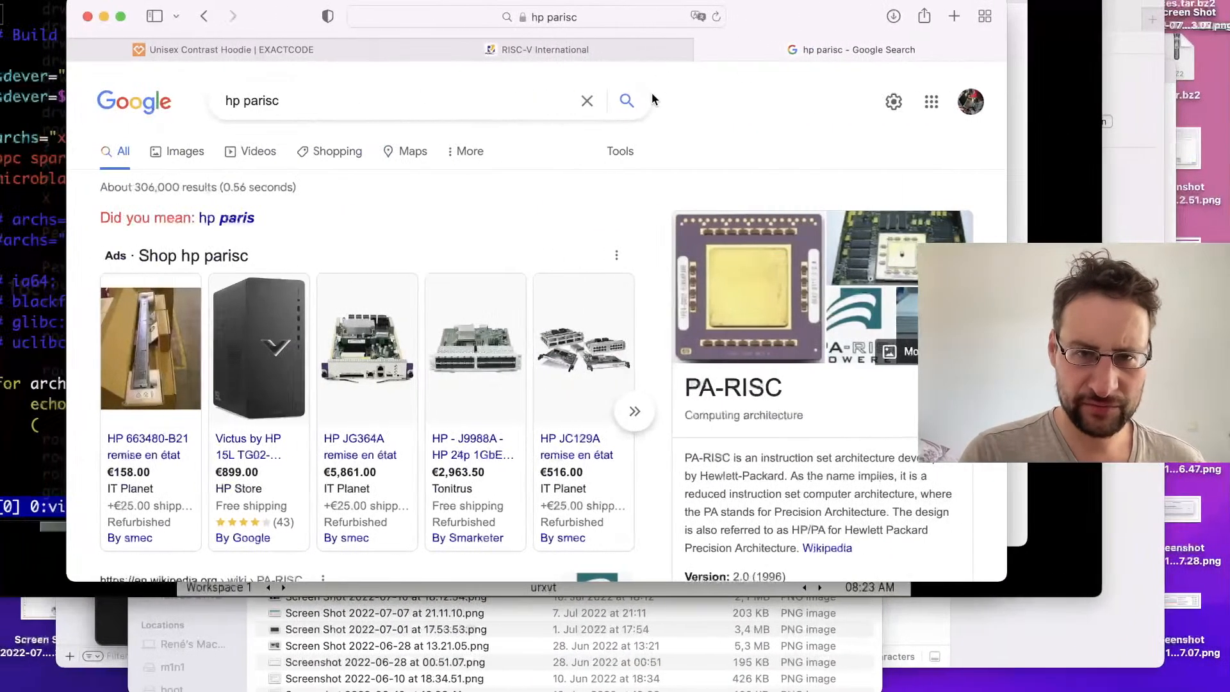
pyautogui.click(597, 16)
pyautogui.click(570, 54)
pyautogui.click(580, 26)
pyautogui.write('kernel.org')
pyautogui.press('Return')
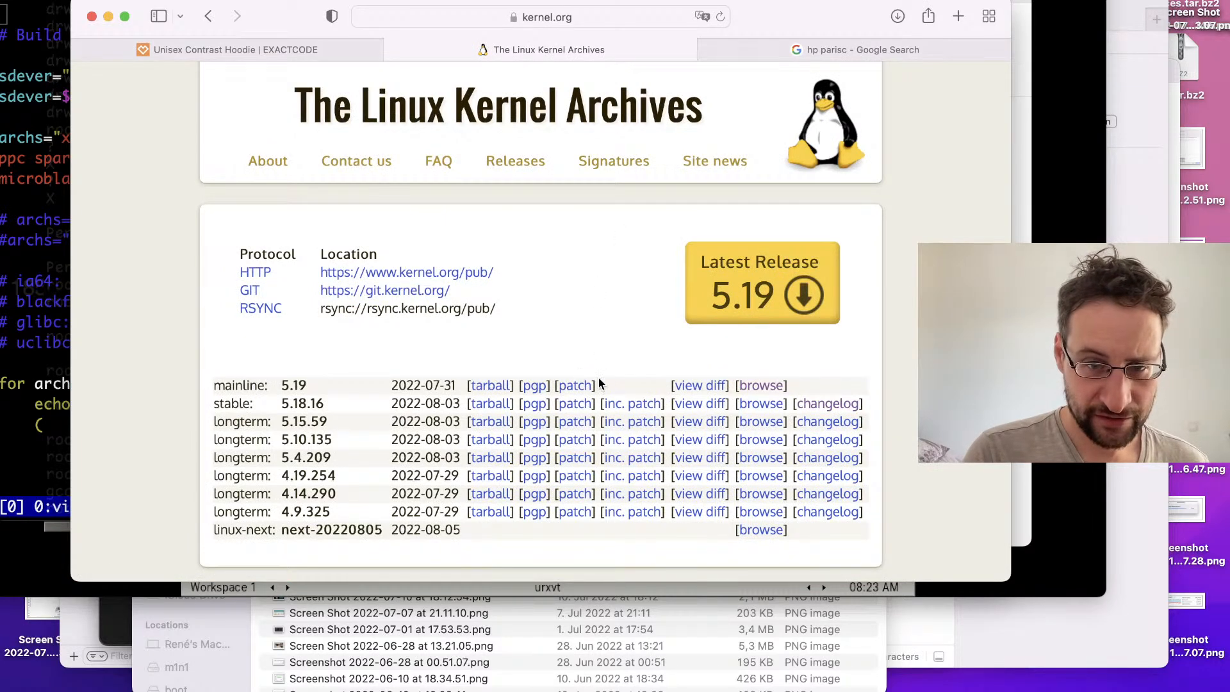
pyautogui.click(759, 386)
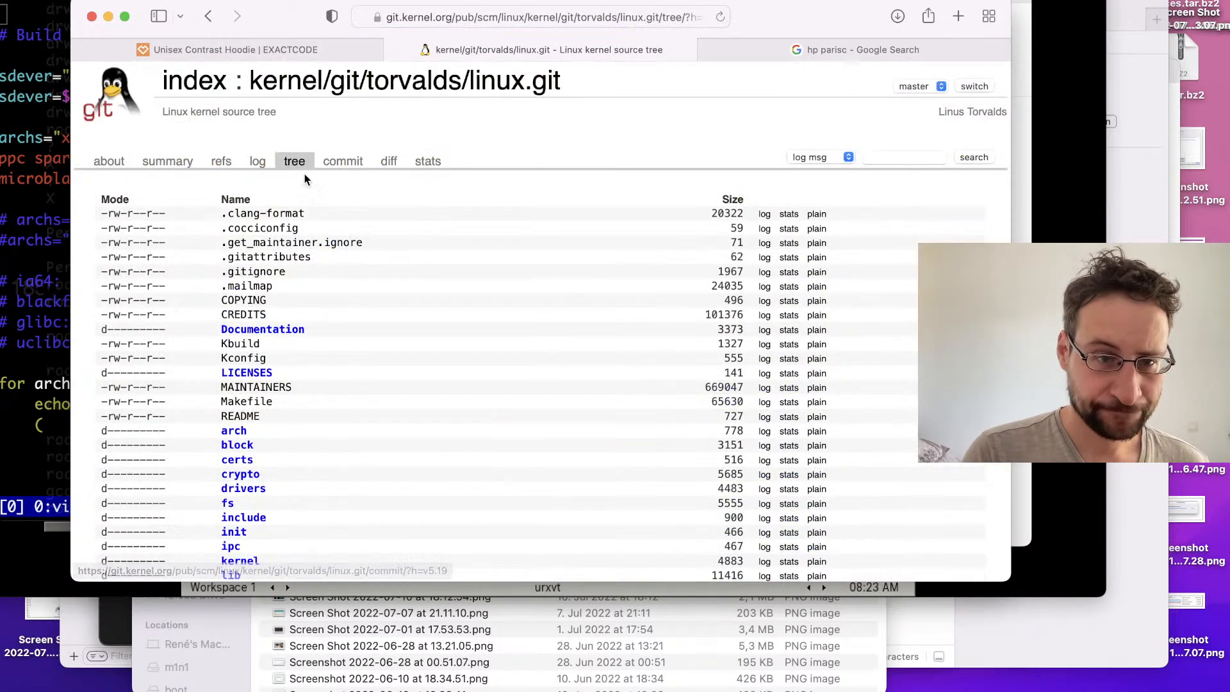
pyautogui.click(233, 431)
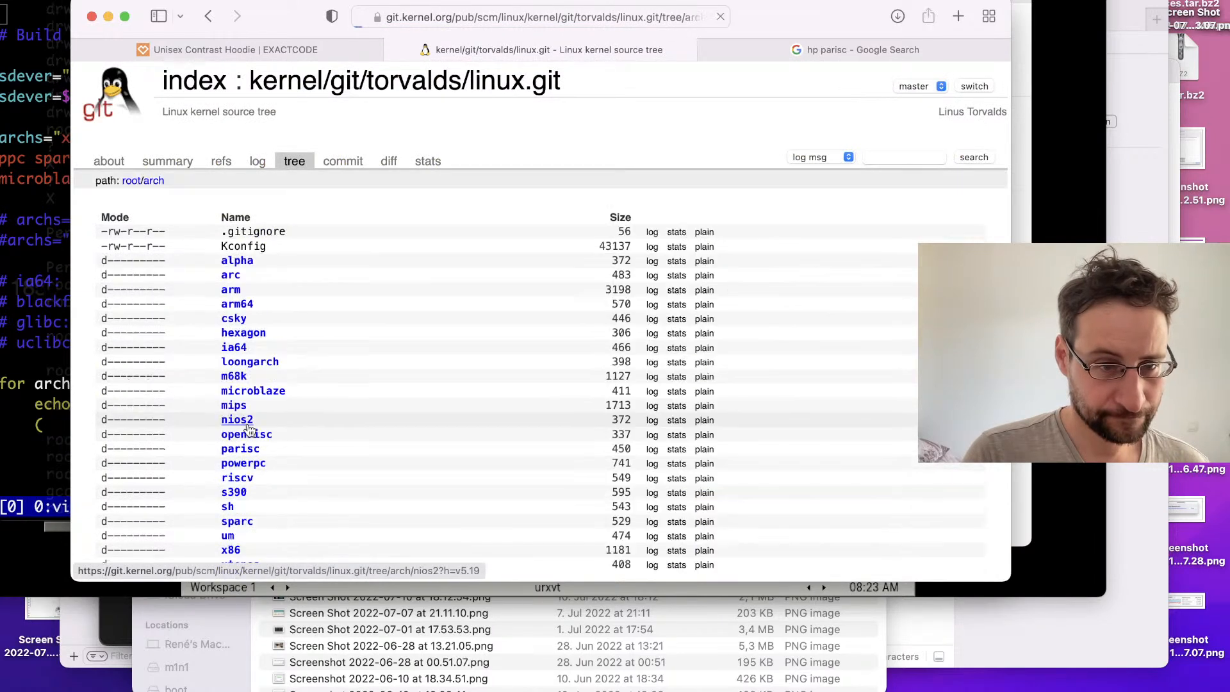
pyautogui.scroll(-1, 256, 417)
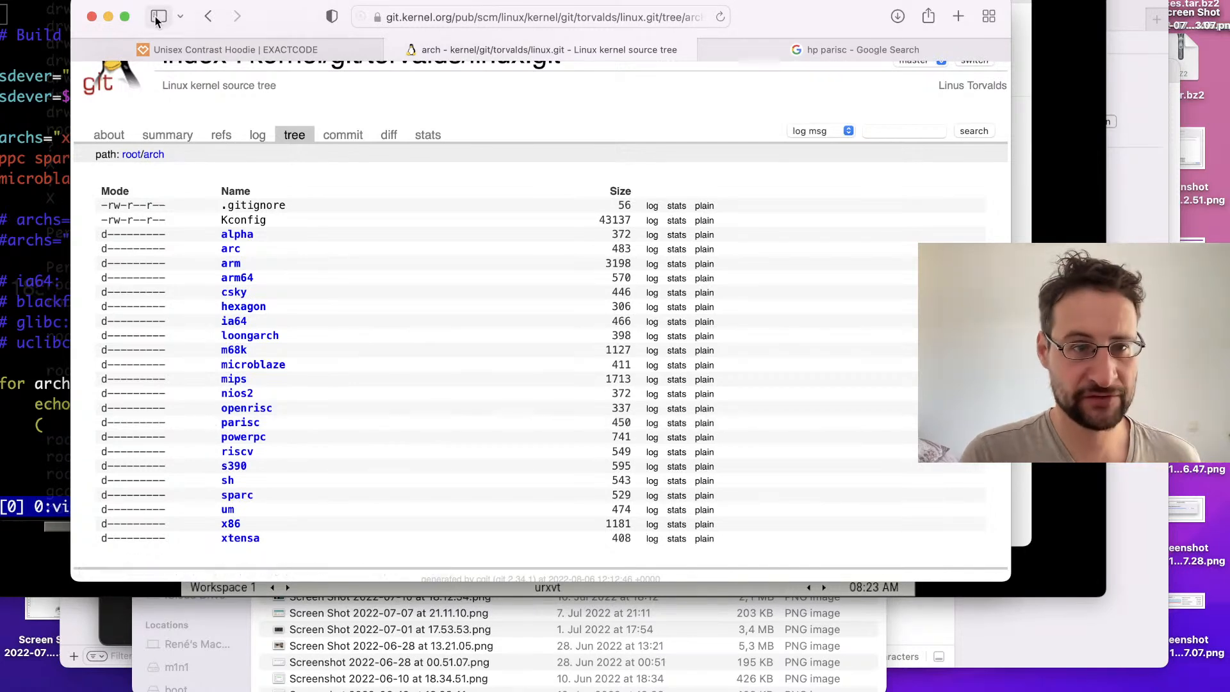
pyautogui.click(64, 60)
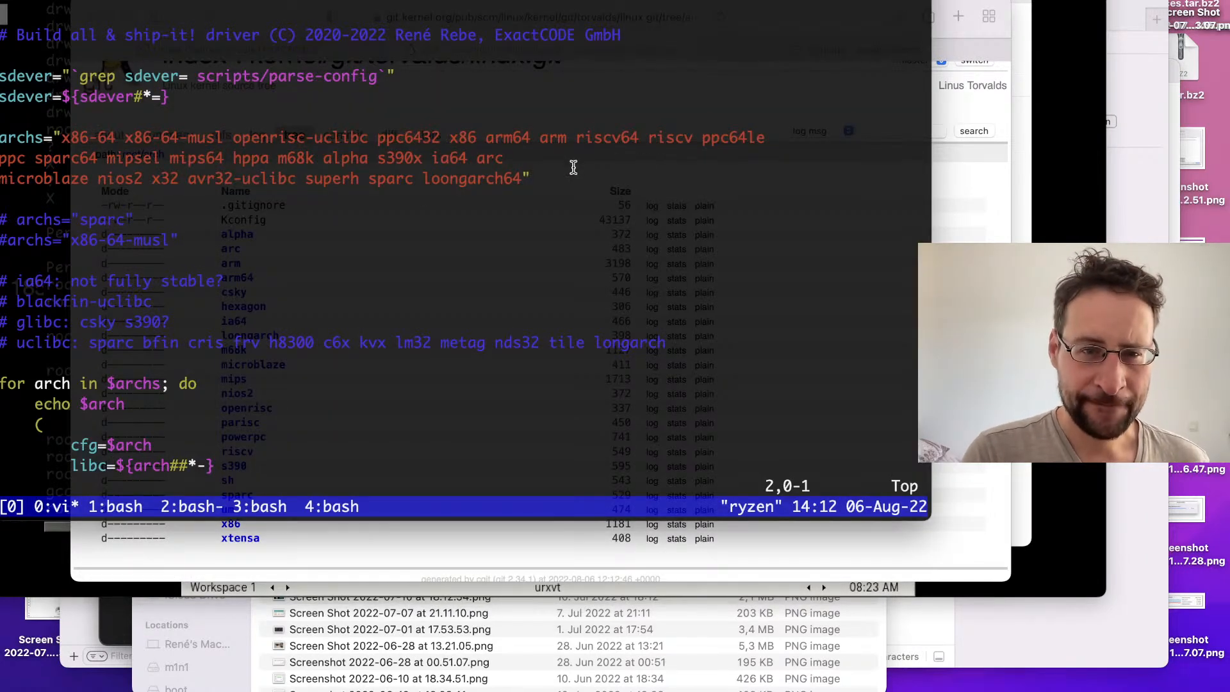
pyautogui.hotkey('ctrl', 'Right')
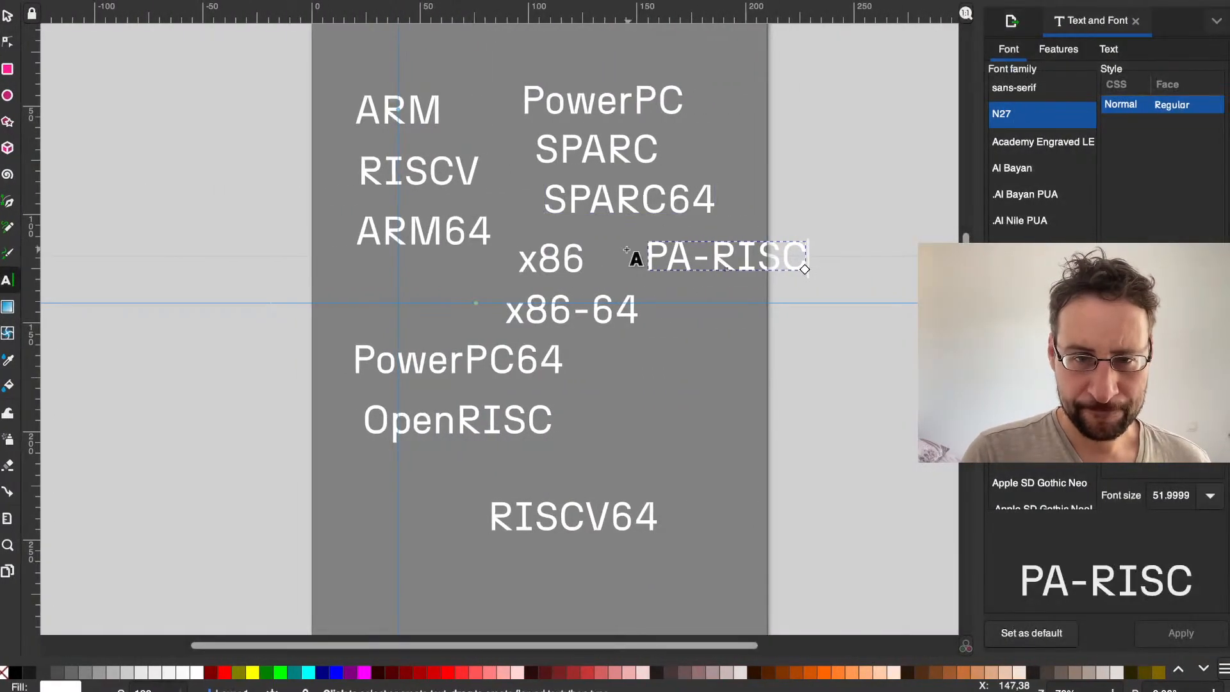
# Step: Move the ARM64, x86-64, PowerPC64, RISCV64 and SPARC64 texts off the page into the empty canvas on its left side
pyautogui.click(545, 308)
pyautogui.doubleClick(545, 309)
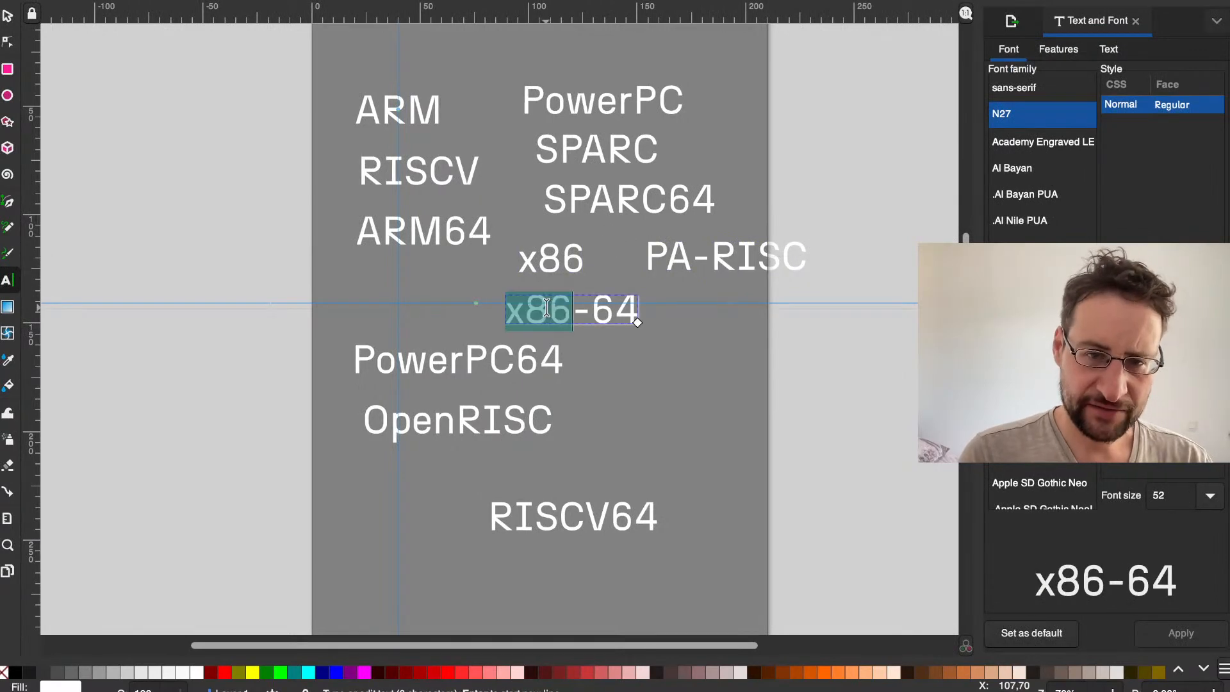
pyautogui.click(408, 232)
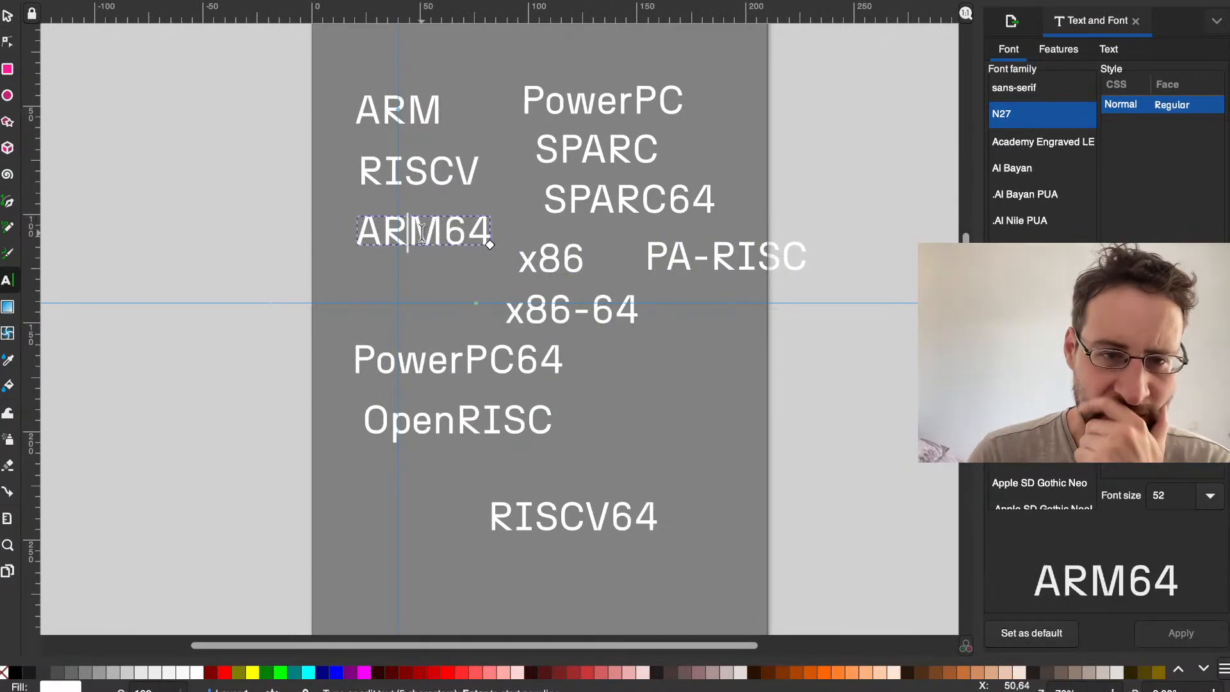
pyautogui.click(12, 18)
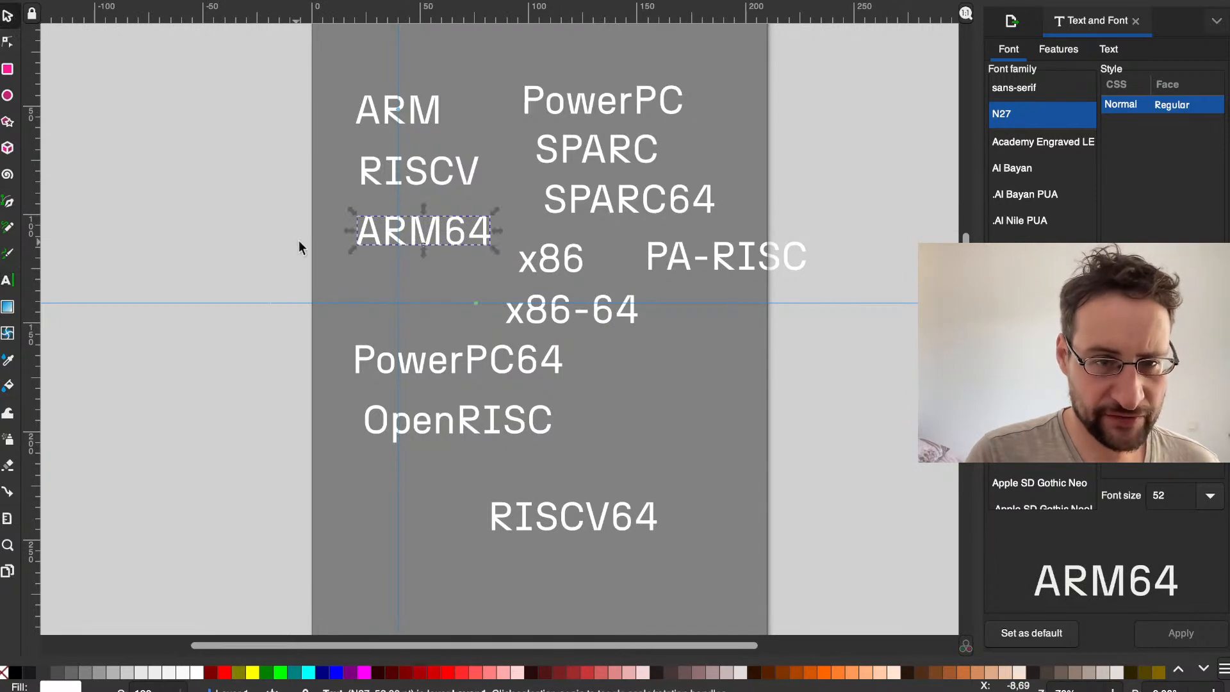
pyautogui.moveTo(385, 247); pyautogui.dragTo(200, 231)
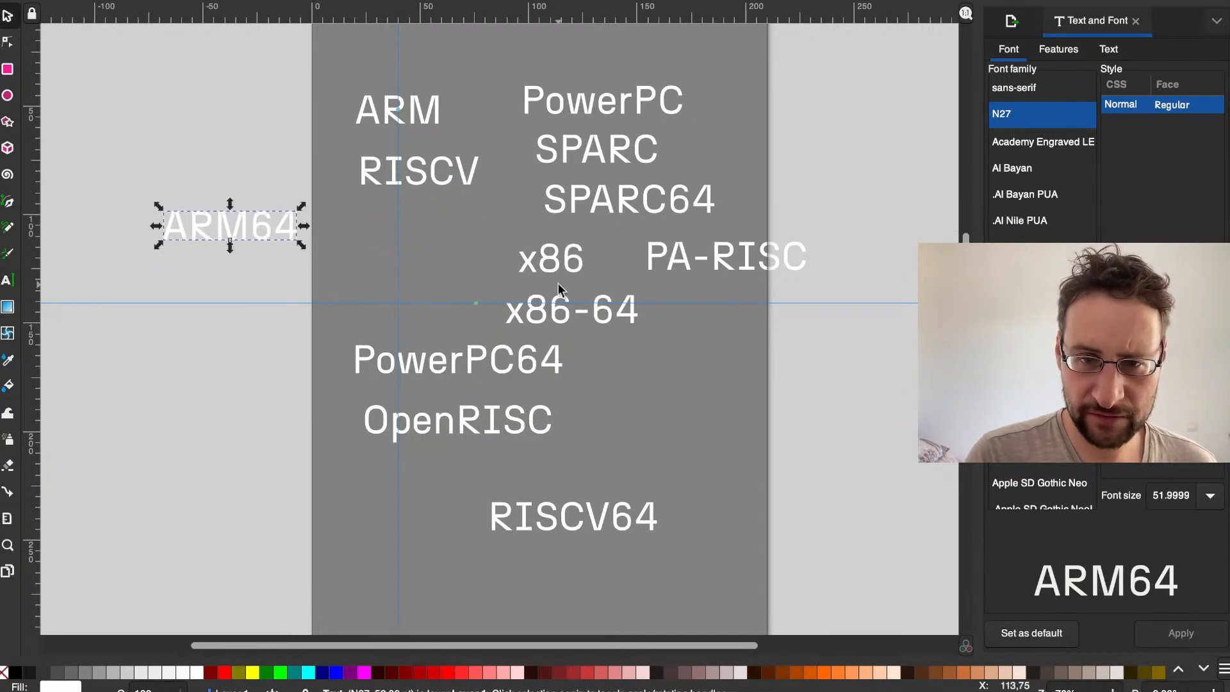
pyautogui.moveTo(510, 313); pyautogui.dragTo(163, 385)
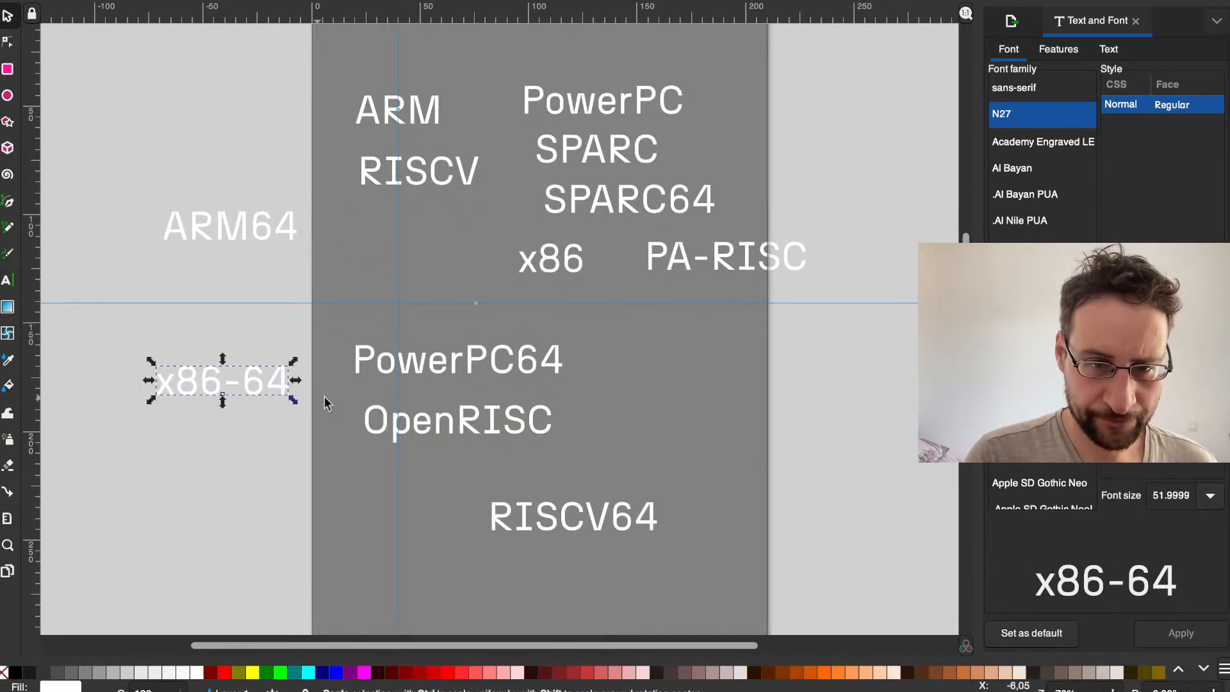
pyautogui.moveTo(362, 372); pyautogui.dragTo(96, 310)
pyautogui.moveTo(558, 516); pyautogui.dragTo(141, 538)
pyautogui.moveTo(565, 204); pyautogui.dragTo(153, 162)
# Step: Rearrange the remaining names: PA-RISC below x86, ARM slightly to the right, and SPARC below RISCV beside x86
pyautogui.moveTo(700, 257); pyautogui.dragTo(586, 320)
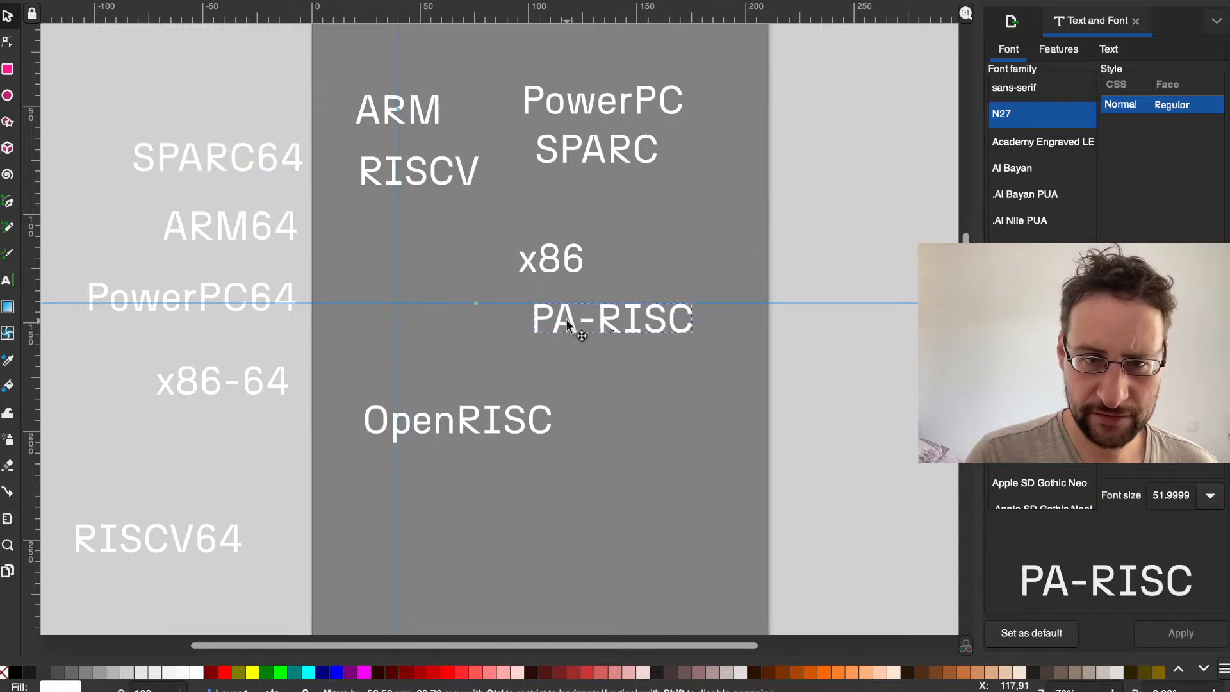
pyautogui.moveTo(418, 114); pyautogui.dragTo(453, 114)
pyautogui.moveTo(578, 154); pyautogui.dragTo(417, 258)
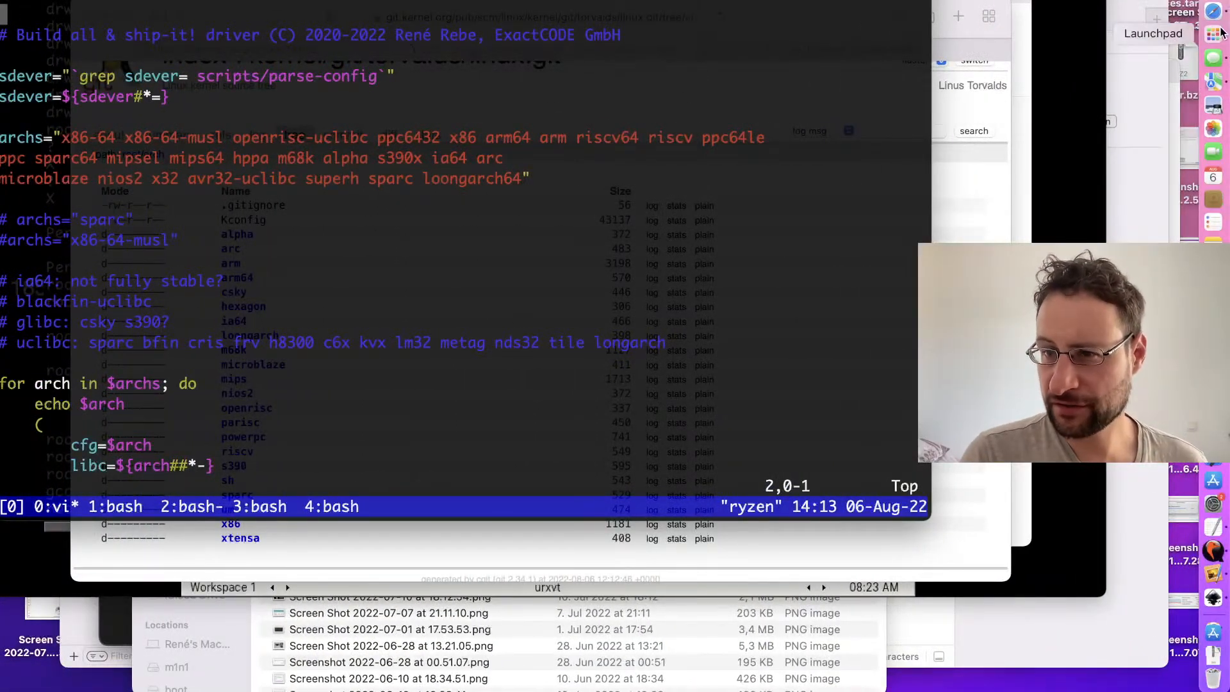
# Step: Switch to the other browser window and search the web for motorola 68k
pyautogui.click(986, 77)
pyautogui.press('super+grave')
pyautogui.press('super+l')
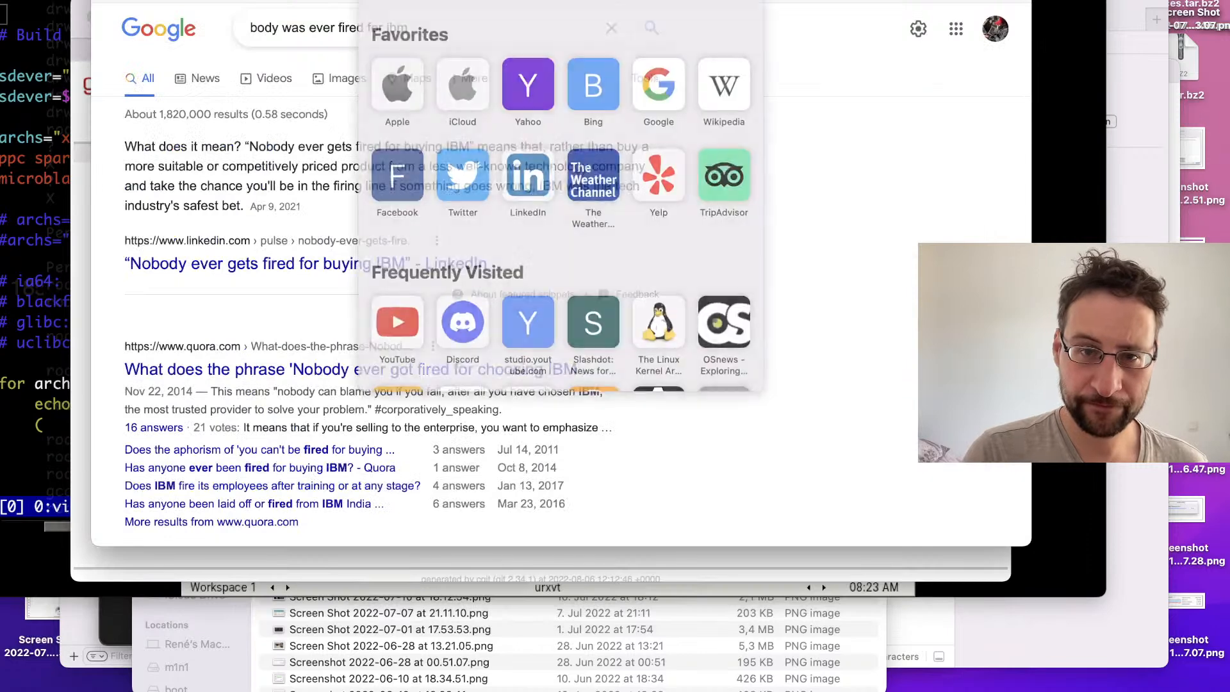
pyautogui.write('motorola')
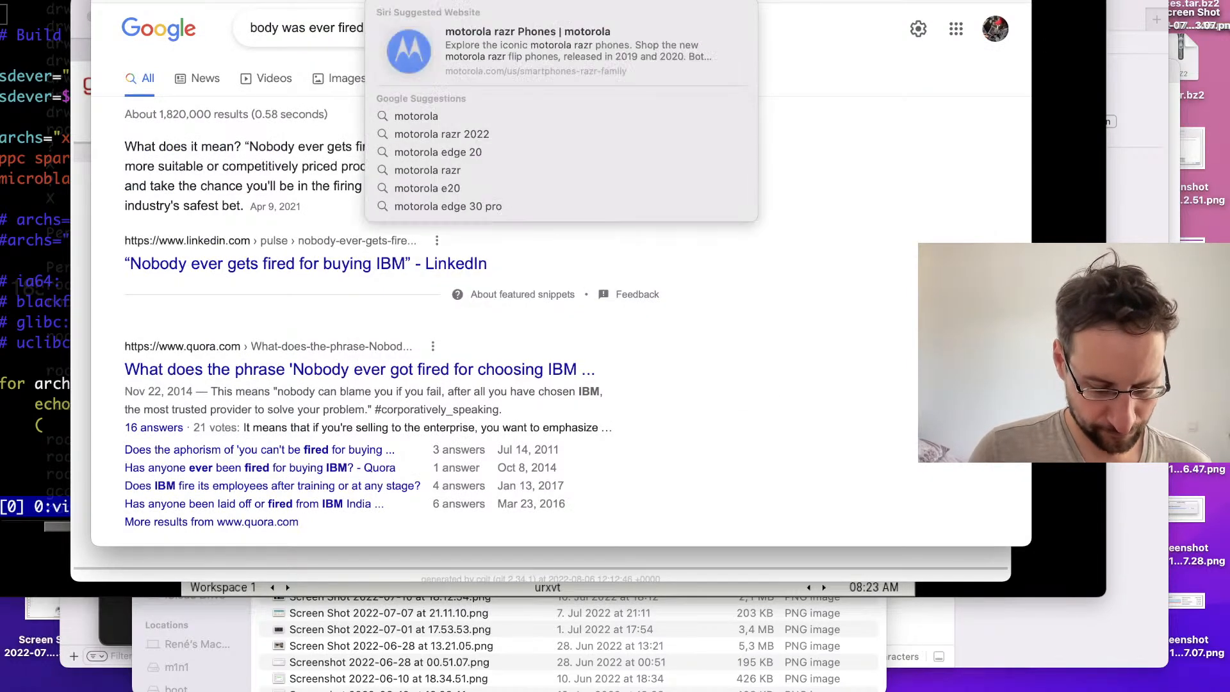
pyautogui.write(' 68k')
pyautogui.press('Return')
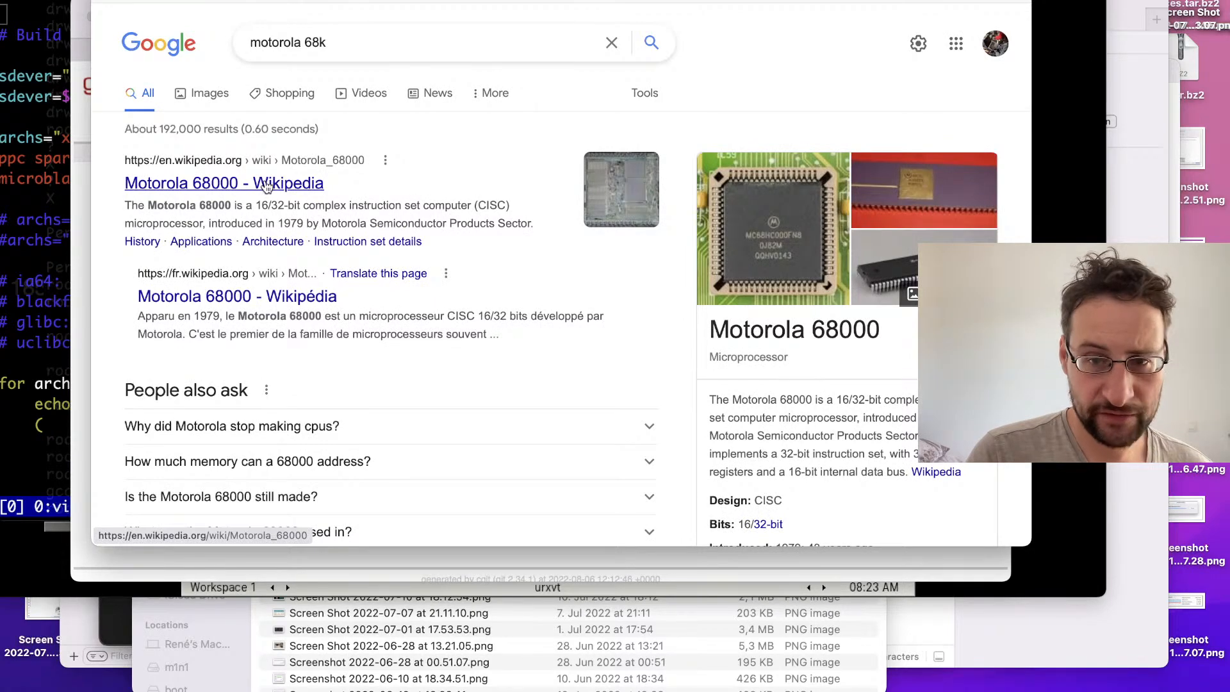
# Step: Open the Wikipedia article on the Motorola 68000 and read its introduction for the architecture's naming
pyautogui.click(266, 185)
pyautogui.scroll(-1, 356, 306)
pyautogui.scroll(-3, 356, 306)
pyautogui.scroll(1, 356, 306)
pyautogui.scroll(-1, 357, 306)
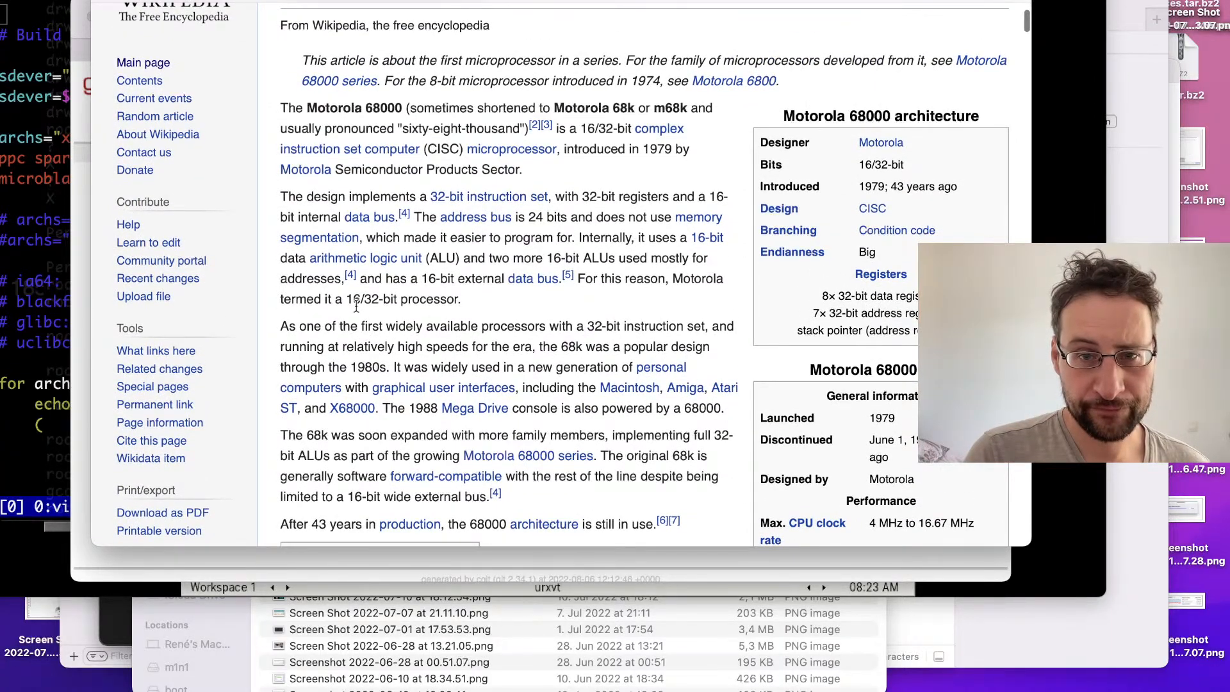
pyautogui.scroll(-1, 356, 307)
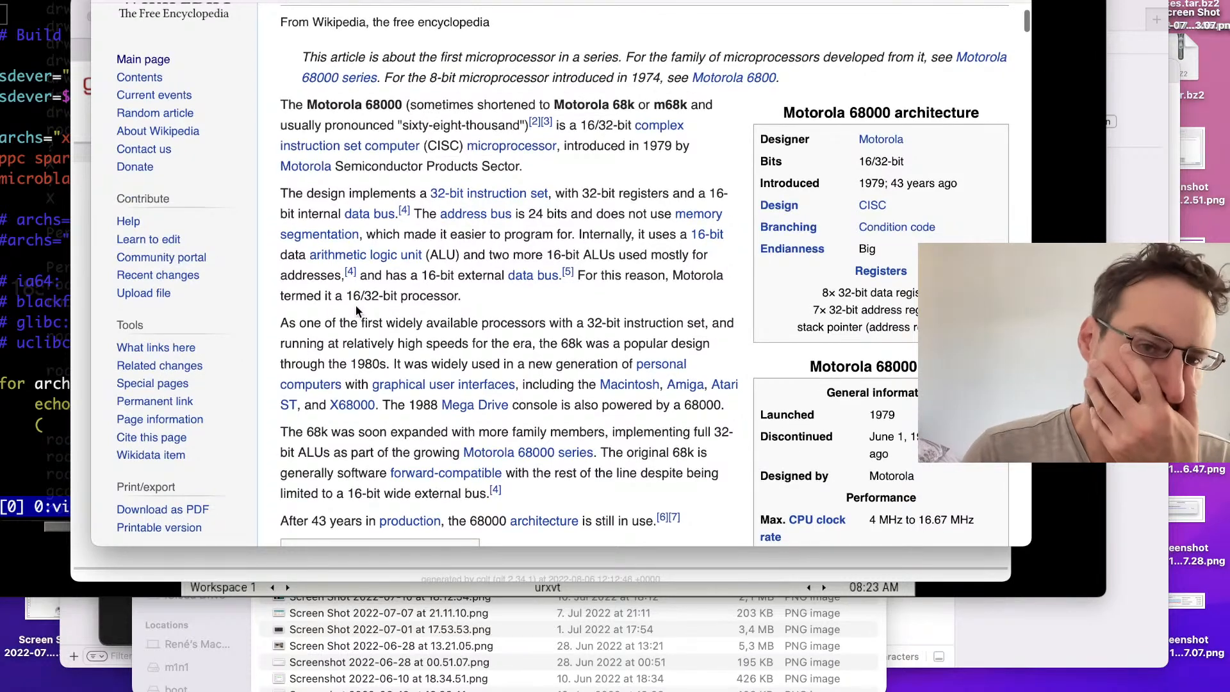
pyautogui.scroll(-2, 358, 311)
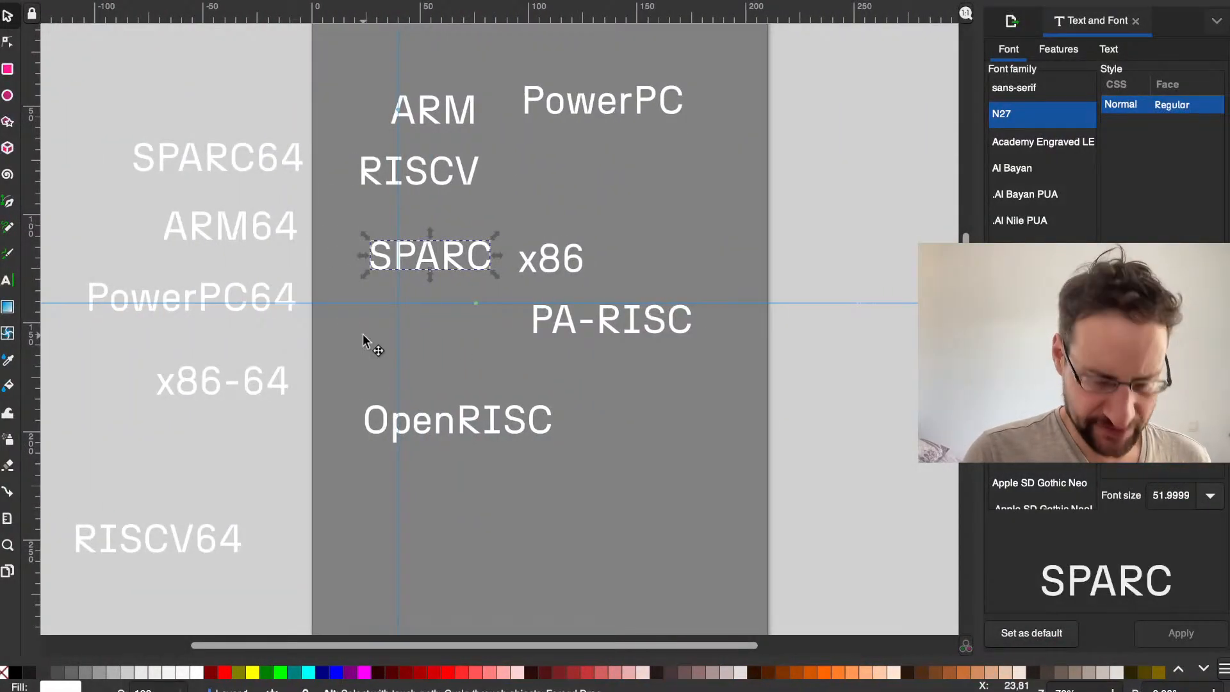
# Step: Paste a copy of the SPARC text between SPARC and OpenRISC and change its wording to 68000
pyautogui.hotkey('ctrl', 'v')
pyautogui.doubleClick(410, 336)
pyautogui.hotkey('ctrl', 'a')
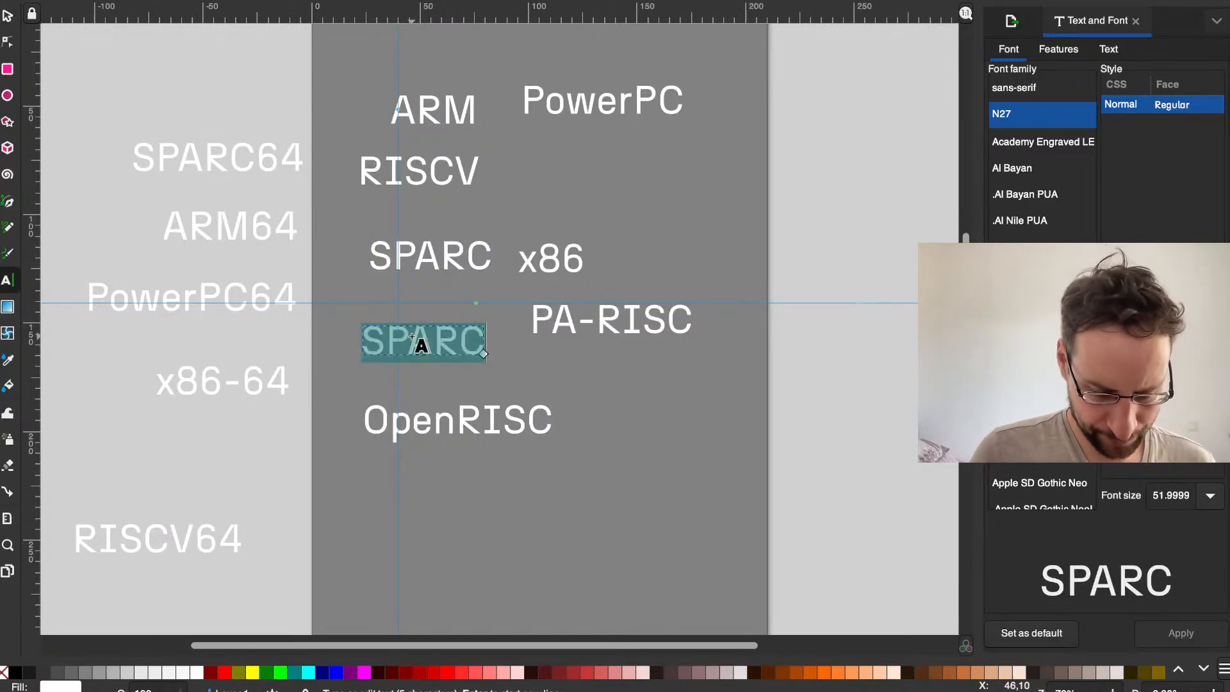
pyautogui.write('68000')
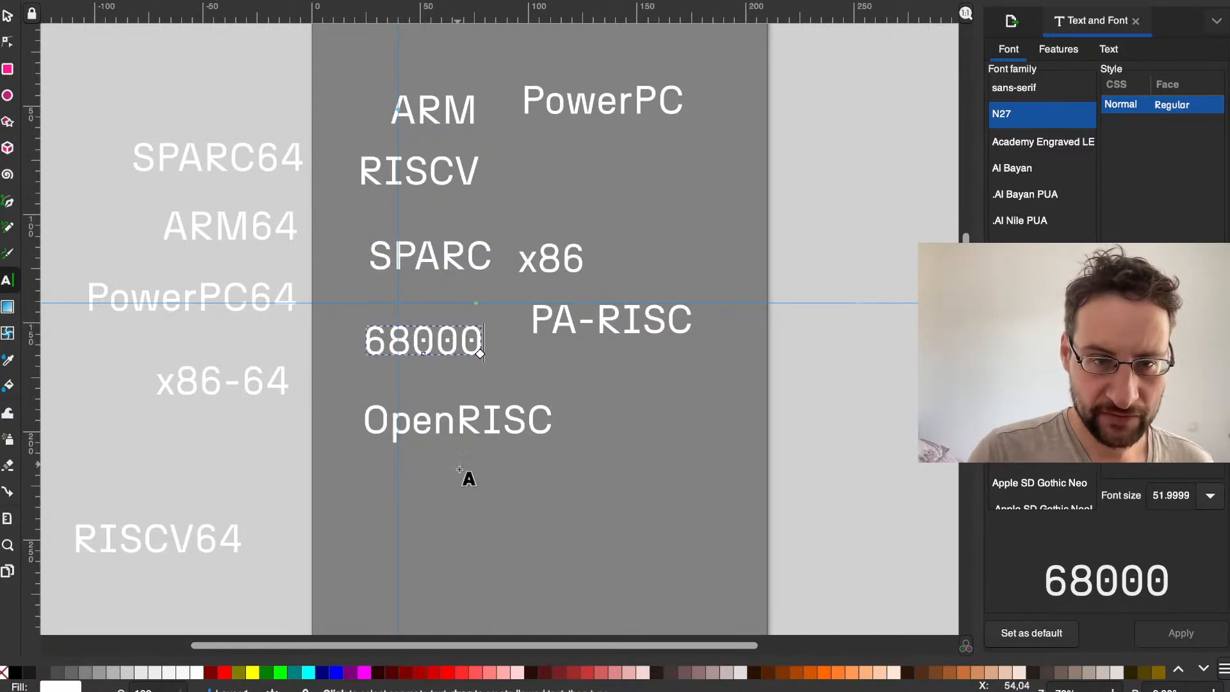
pyautogui.click(483, 513)
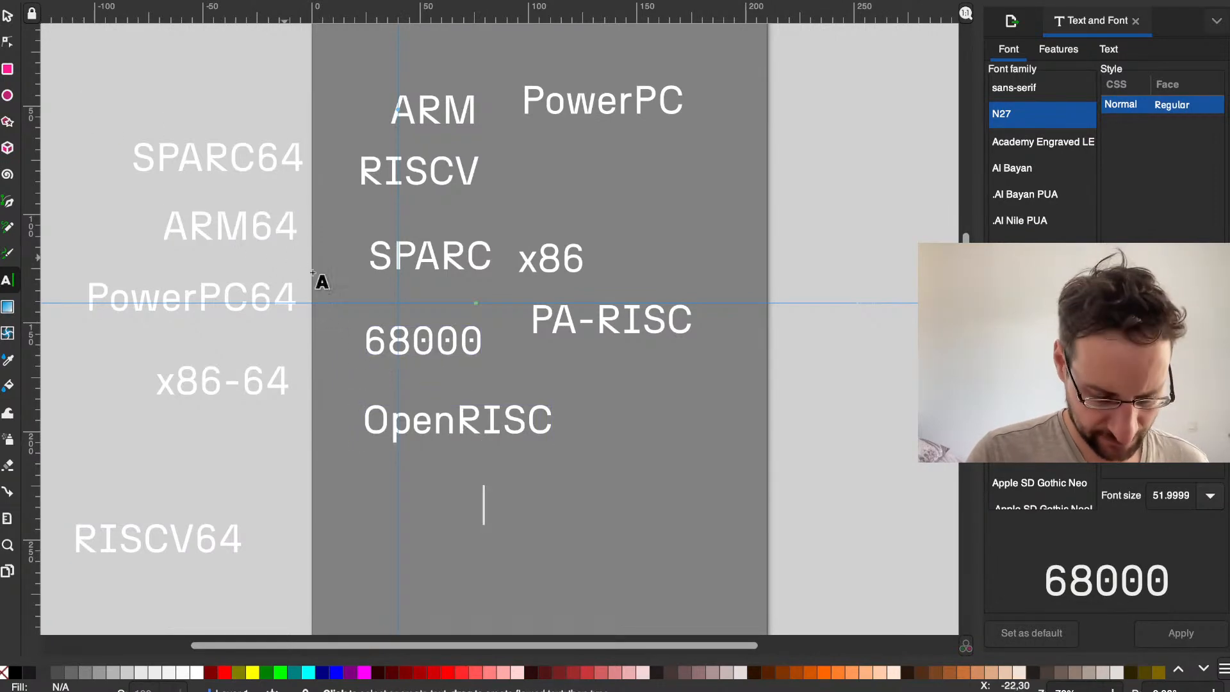
# Step: Paste another copy of the SPARC text and place it below the end of OpenRISC
pyautogui.hotkey('ctrl', 'v')
pyautogui.moveTo(351, 368); pyautogui.dragTo(413, 460)
pyautogui.click(360, 376)
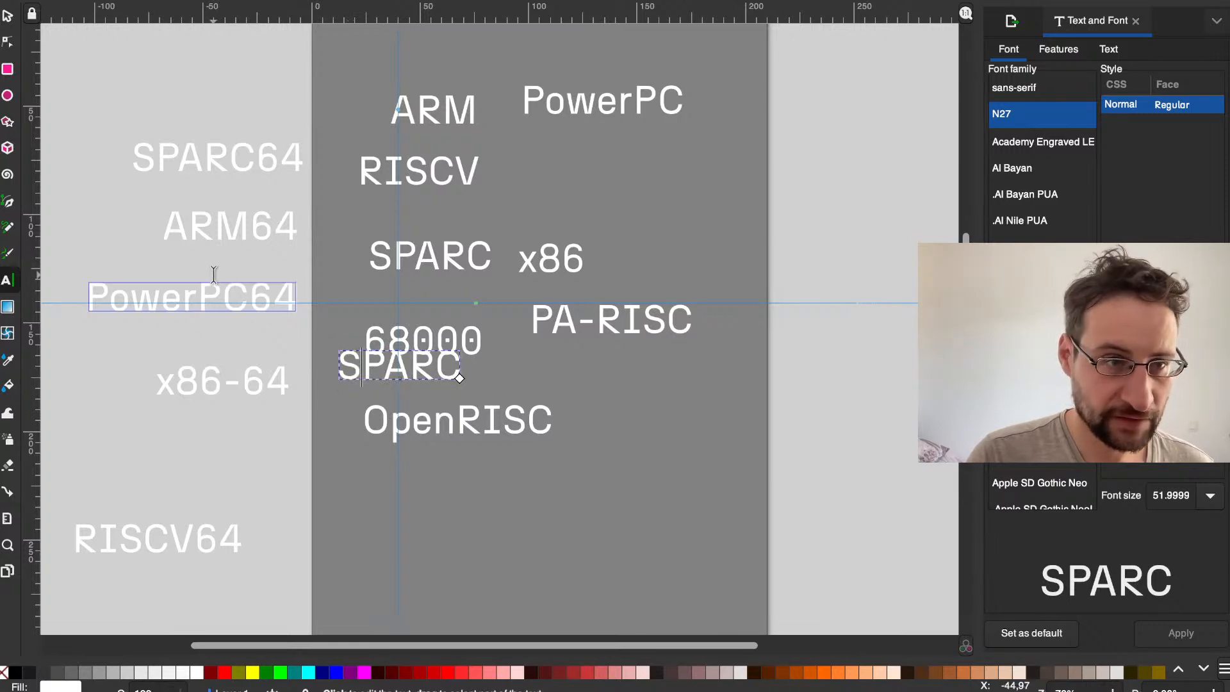
pyautogui.click(9, 21)
pyautogui.moveTo(349, 364); pyautogui.dragTo(531, 481)
# Step: Check the archs list in the terminal and change the lowest SPARC copy's wording to Alpha
pyautogui.doubleClick(544, 485)
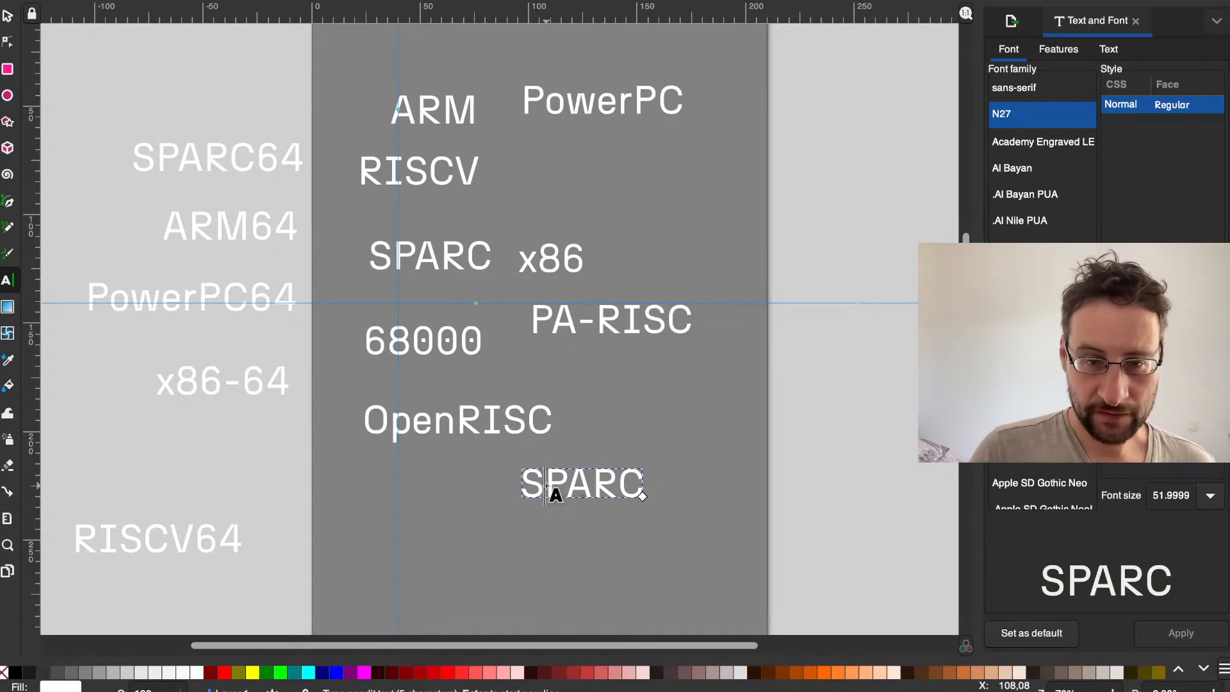
pyautogui.hotkey('ctrl', 'Left')
pyautogui.click(44, 301)
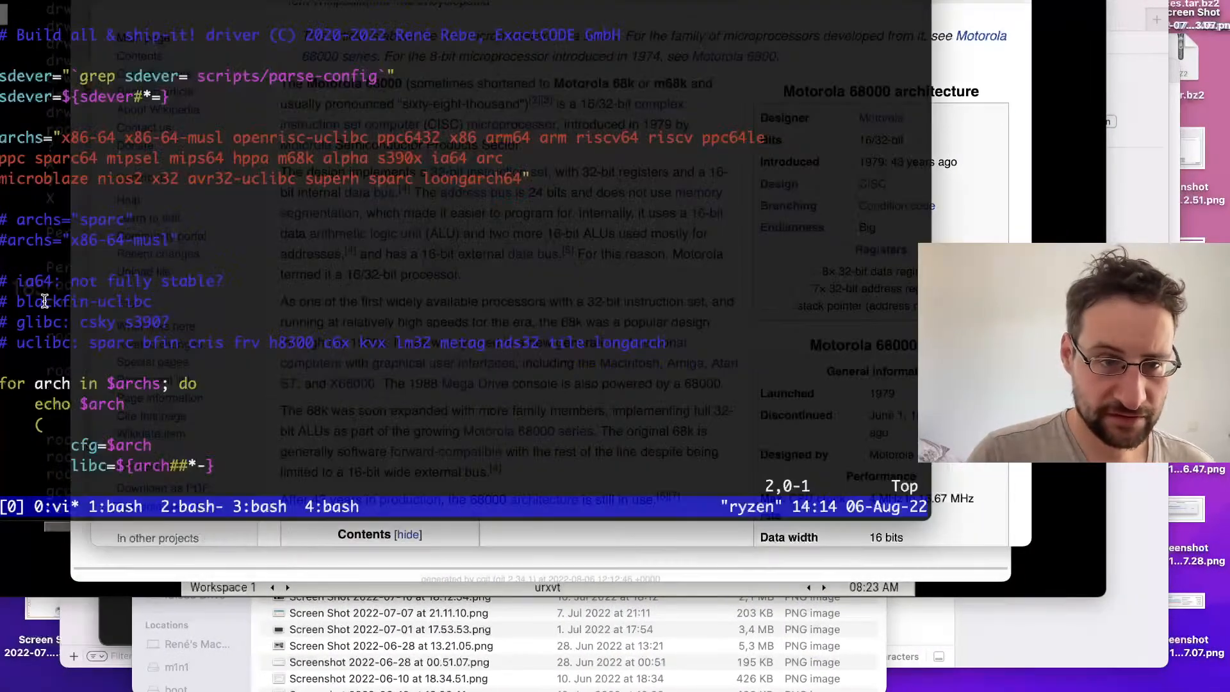
pyautogui.hotkey('ctrl', 'Right')
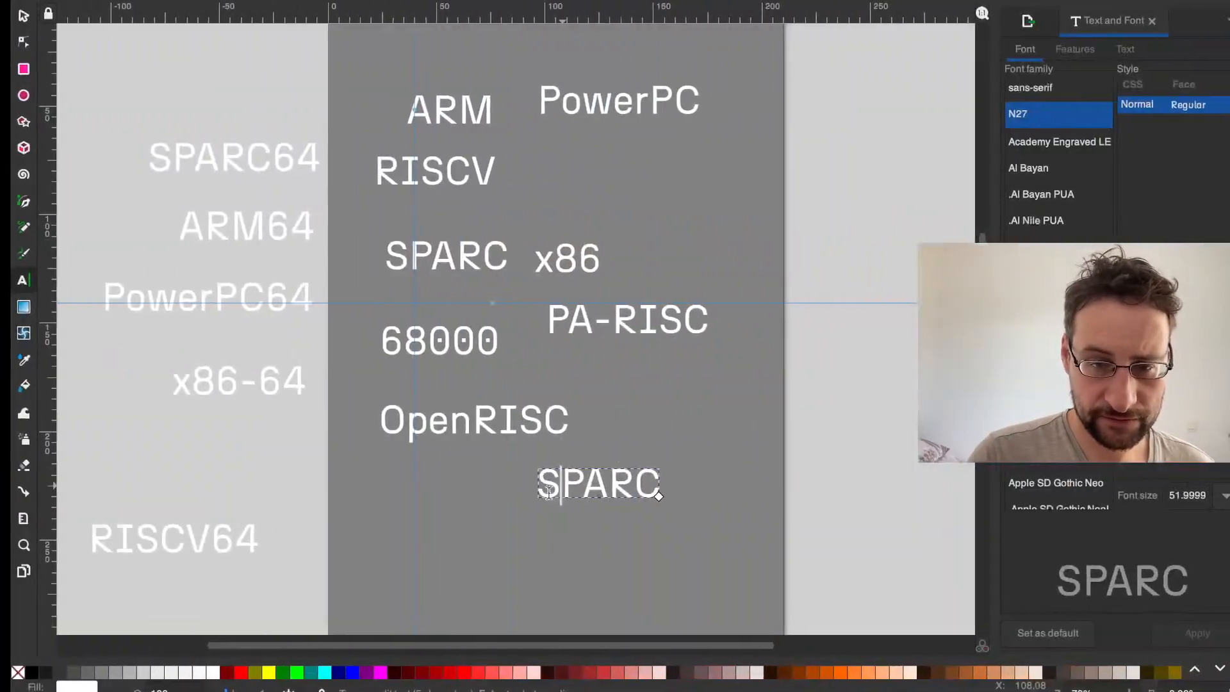
pyautogui.write('Alpha')
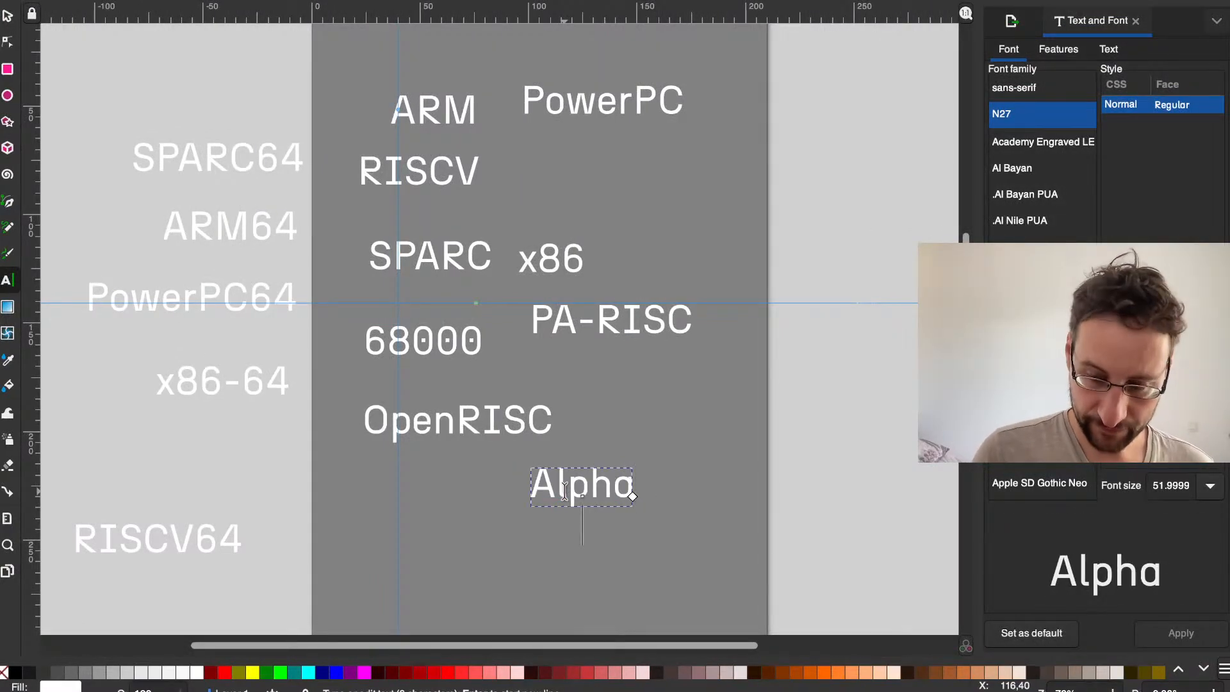
pyautogui.press('BackSpace')
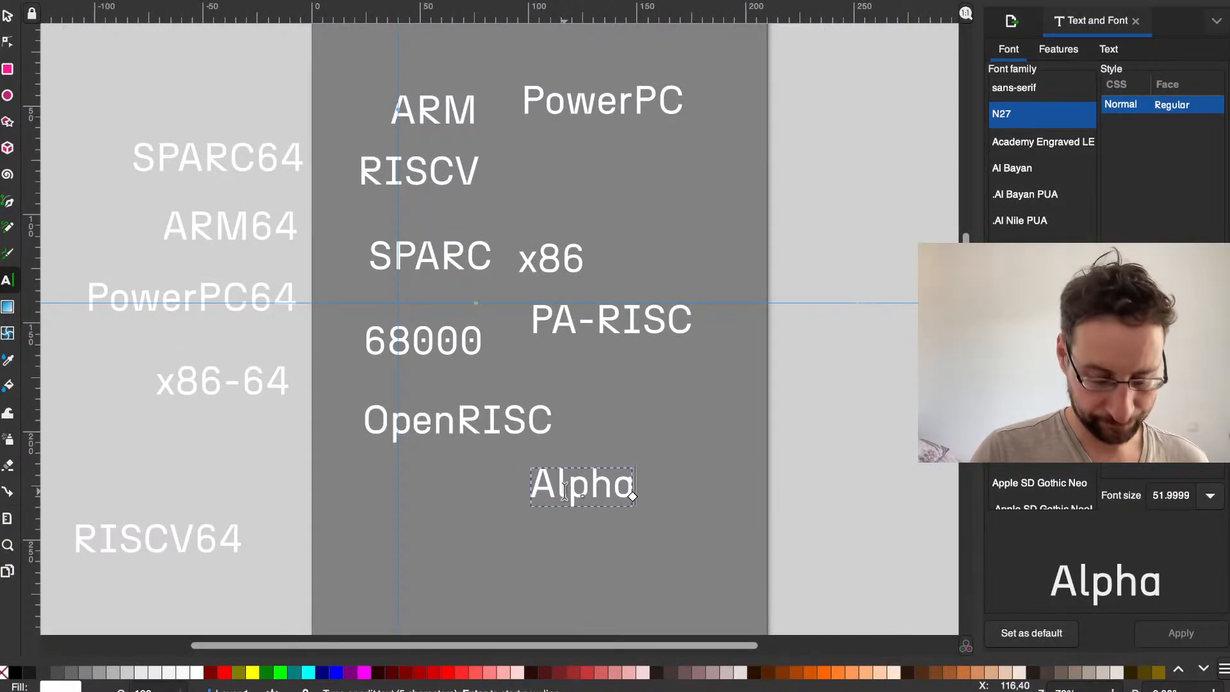
# Step: Paste a SPARC copy below Alpha, consult the archs list in the terminal, and change the copy's wording to s390
pyautogui.press('super+v')
pyautogui.click(558, 546)
pyautogui.doubleClick(558, 546)
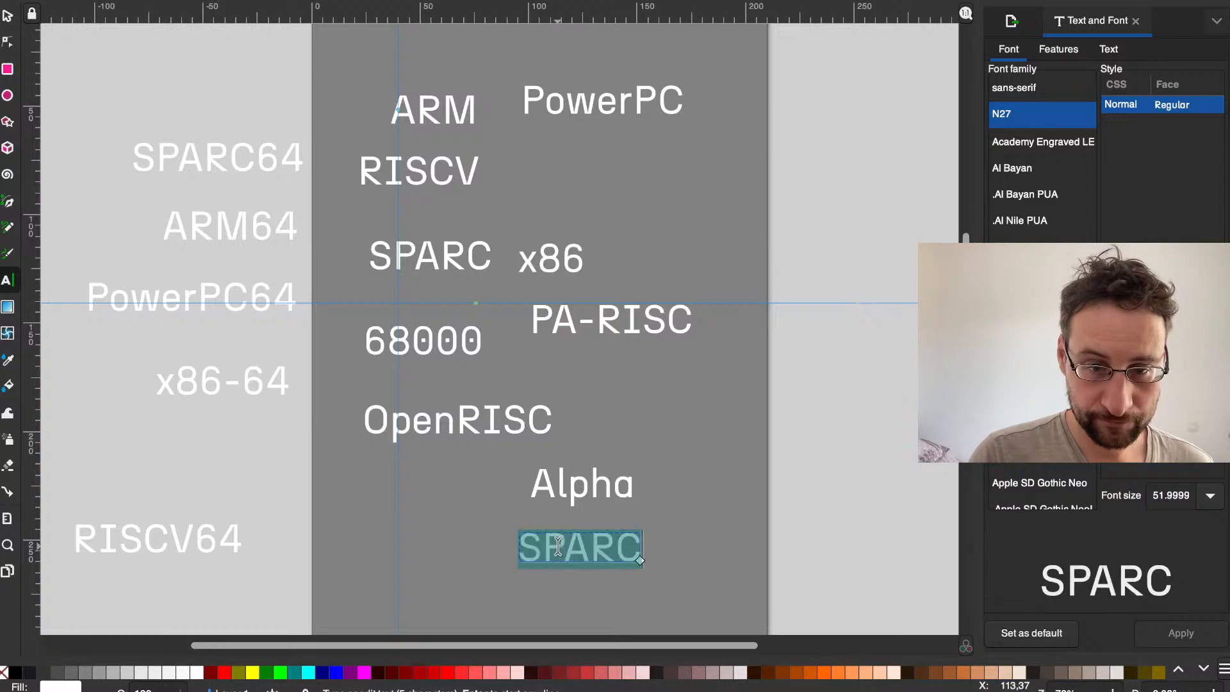
pyautogui.hotkey('ctrl', 'Left')
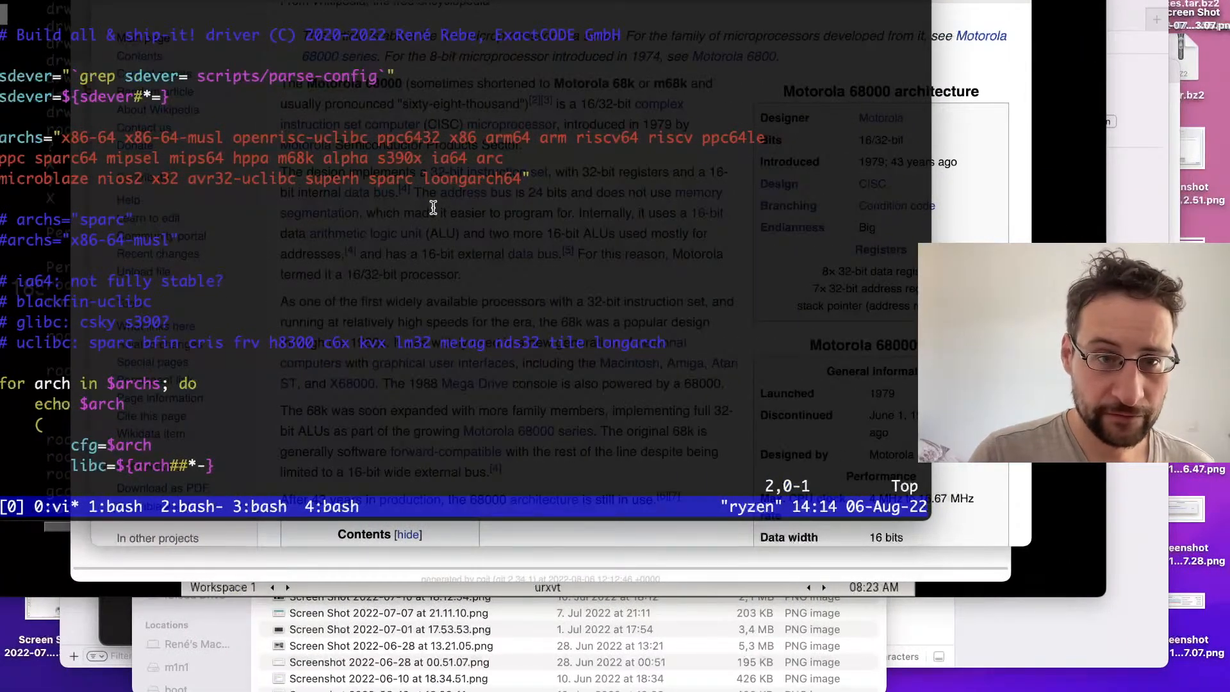
pyautogui.hotkey('ctrl', 'Right')
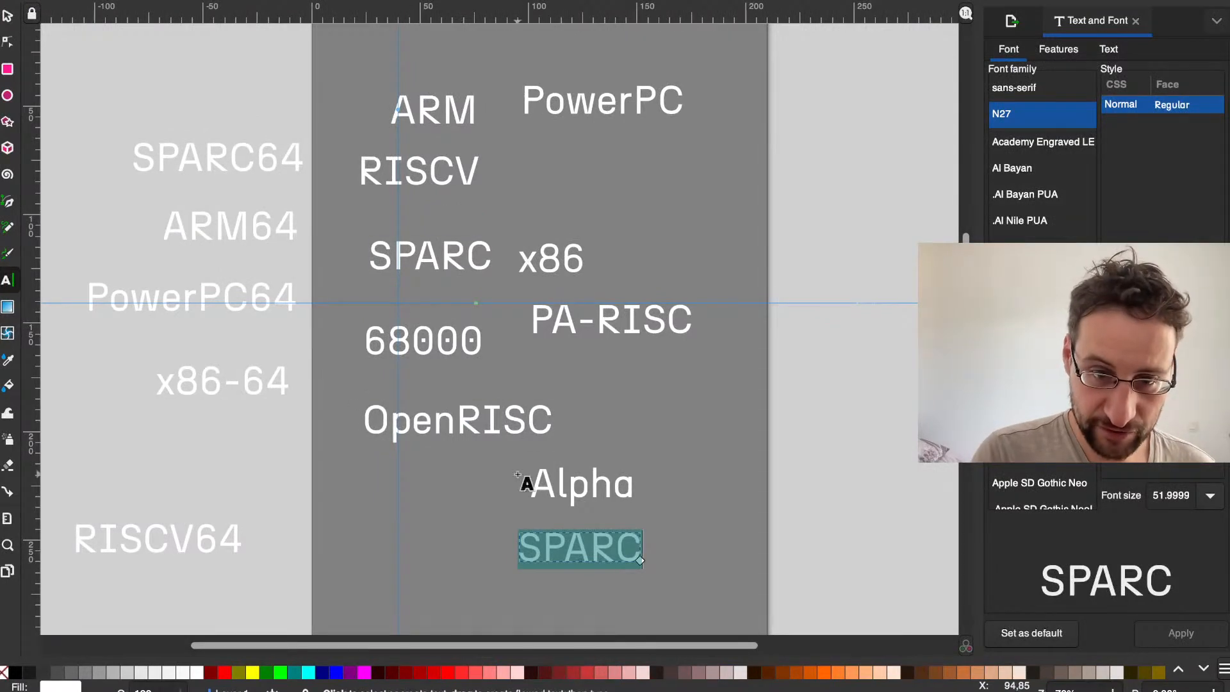
pyautogui.click(532, 541)
pyautogui.doubleClick(531, 541)
pyautogui.write('s390')
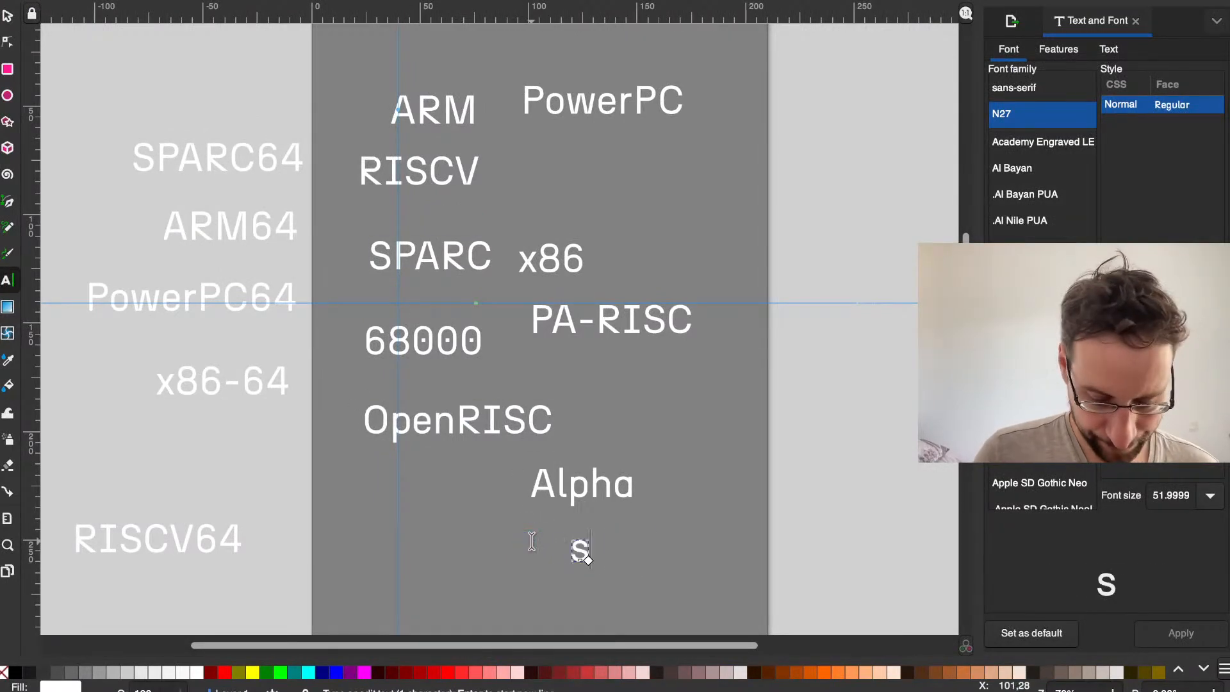
pyautogui.press('Escape')
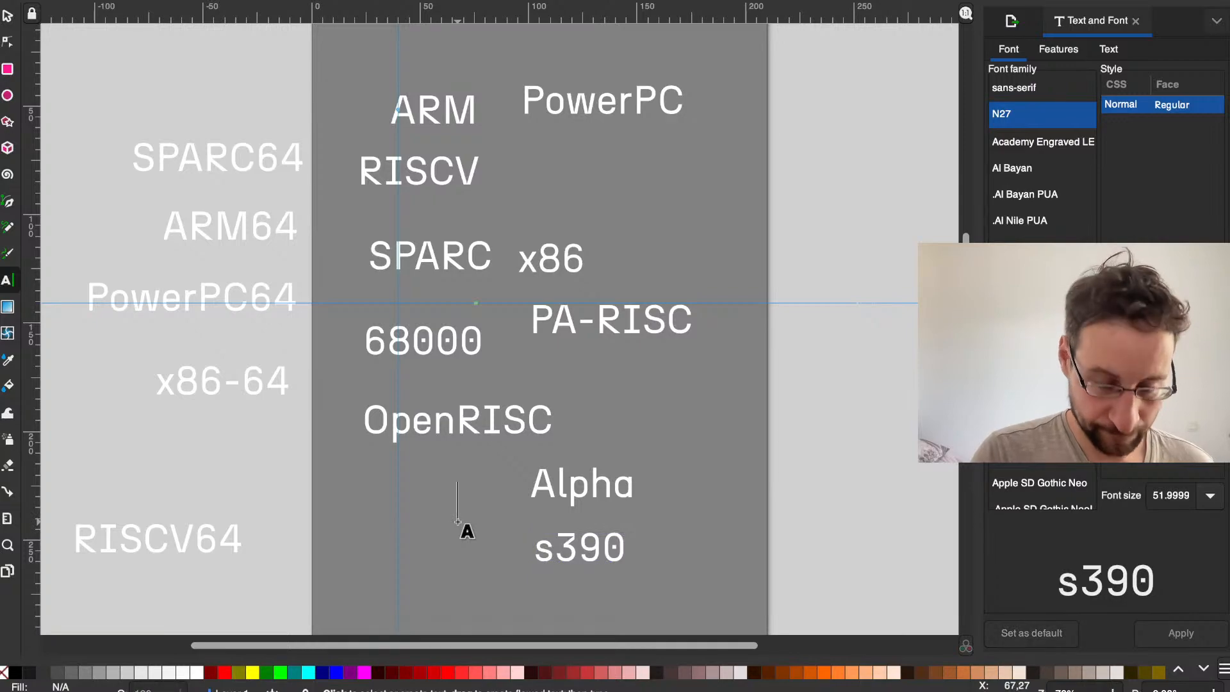
# Step: Paste a SPARC copy beside s390, below OpenRISC, and change its wording to IA64
pyautogui.hotkey('ctrl', 'v')
pyautogui.doubleClick(442, 518)
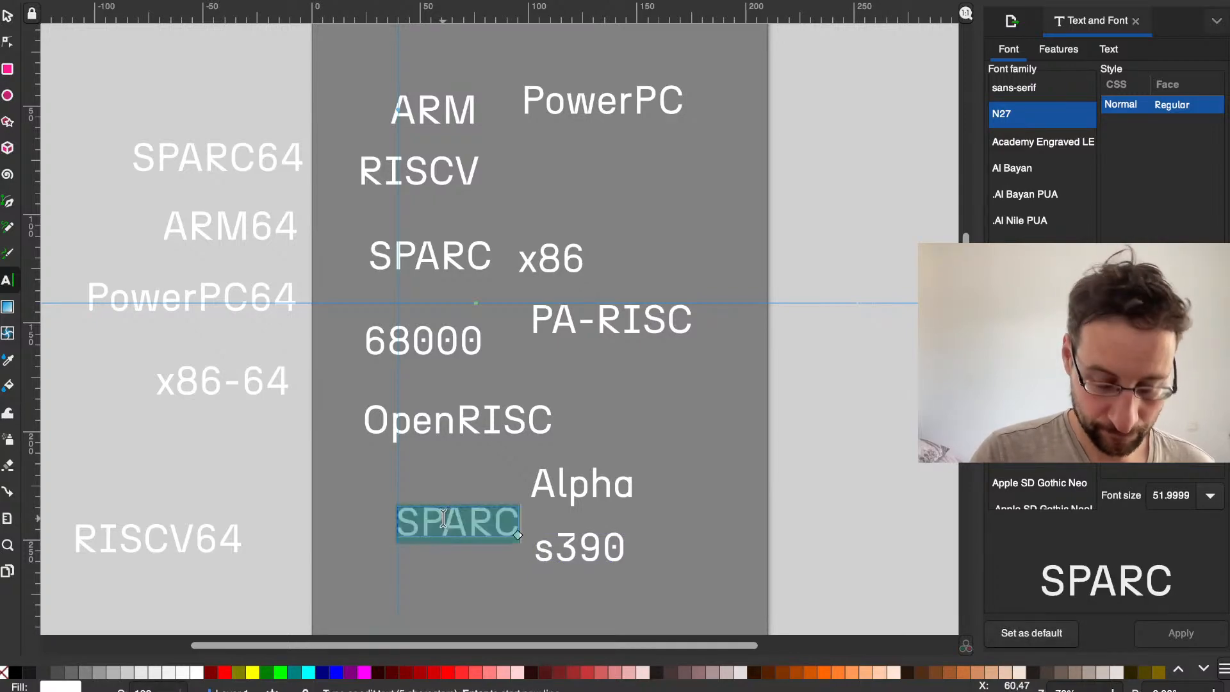
pyautogui.write('IA64')
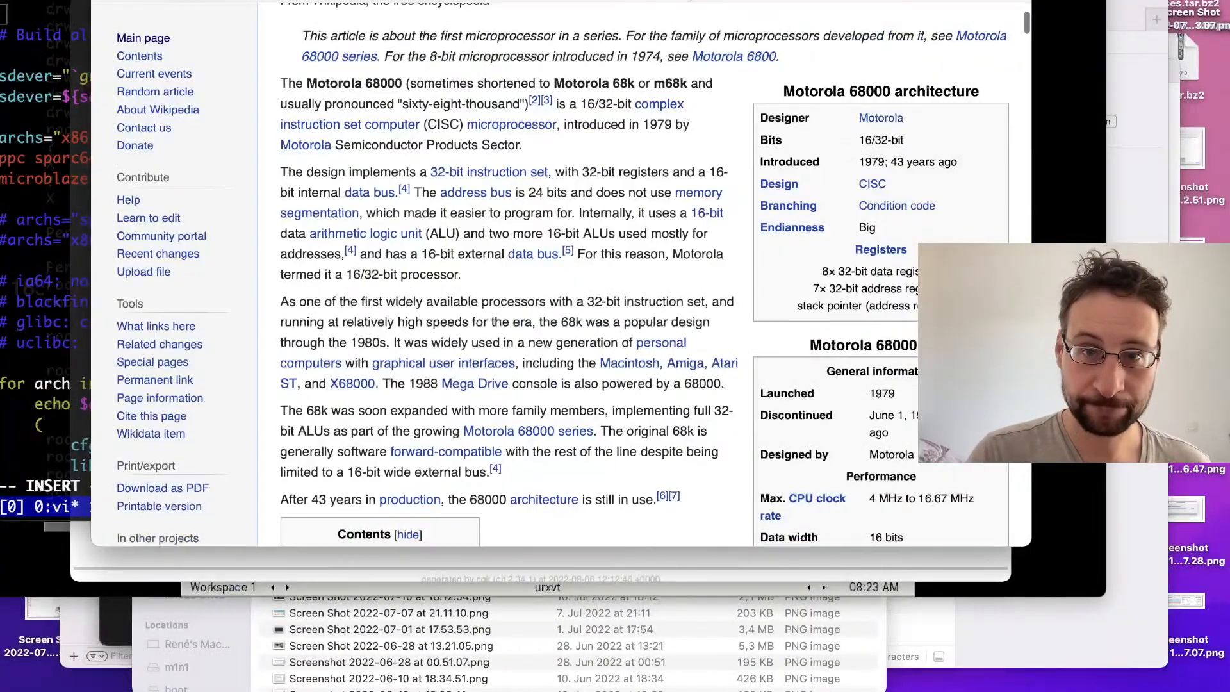
# Step: Switch to the browser, search the web for ia64, and open the Wikipedia article to check the name's spelling
pyautogui.press('super+l')
pyautogui.write('ia64')
pyautogui.press('Return')
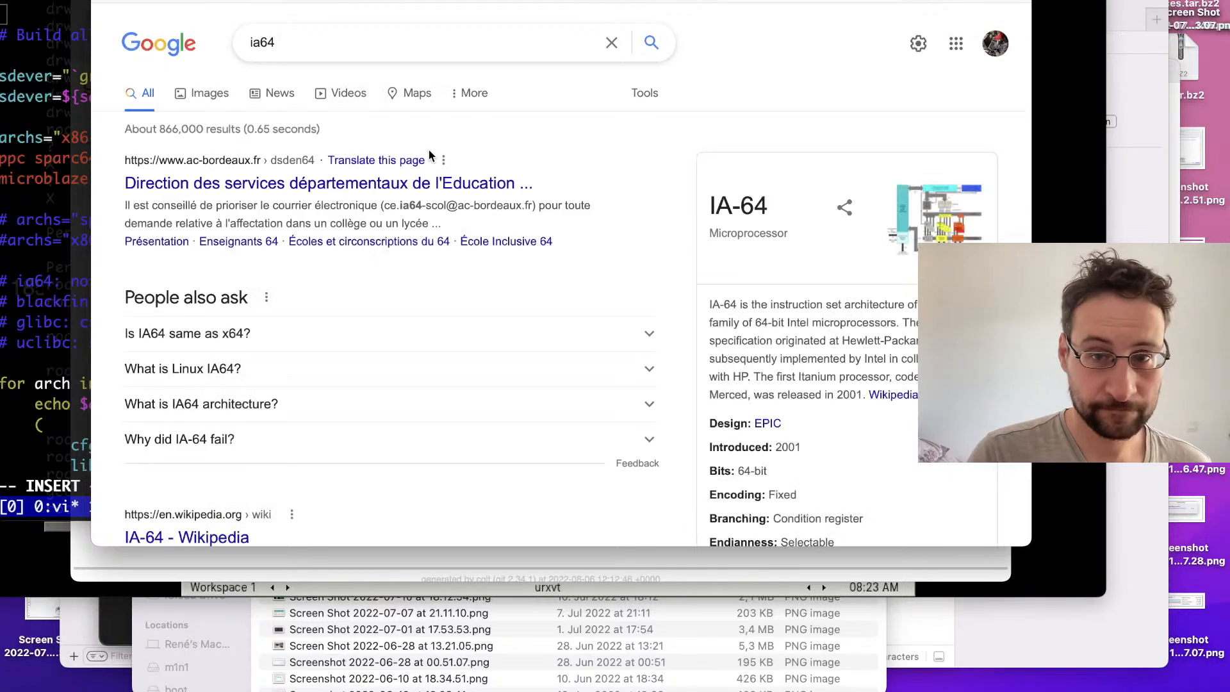
pyautogui.click(885, 397)
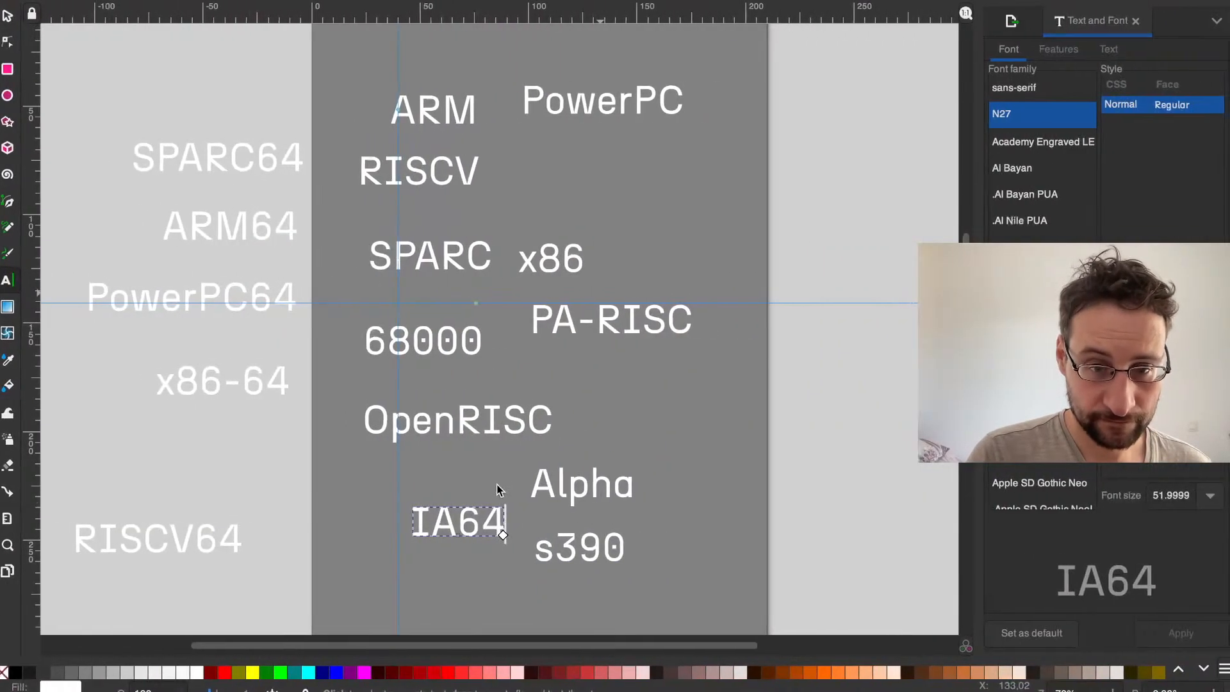
# Step: Back in the Inkscape drawing, insert a hyphen into the IA64 text so it reads IA-64
pyautogui.click(503, 519)
pyautogui.press('Left')
pyautogui.write('-')
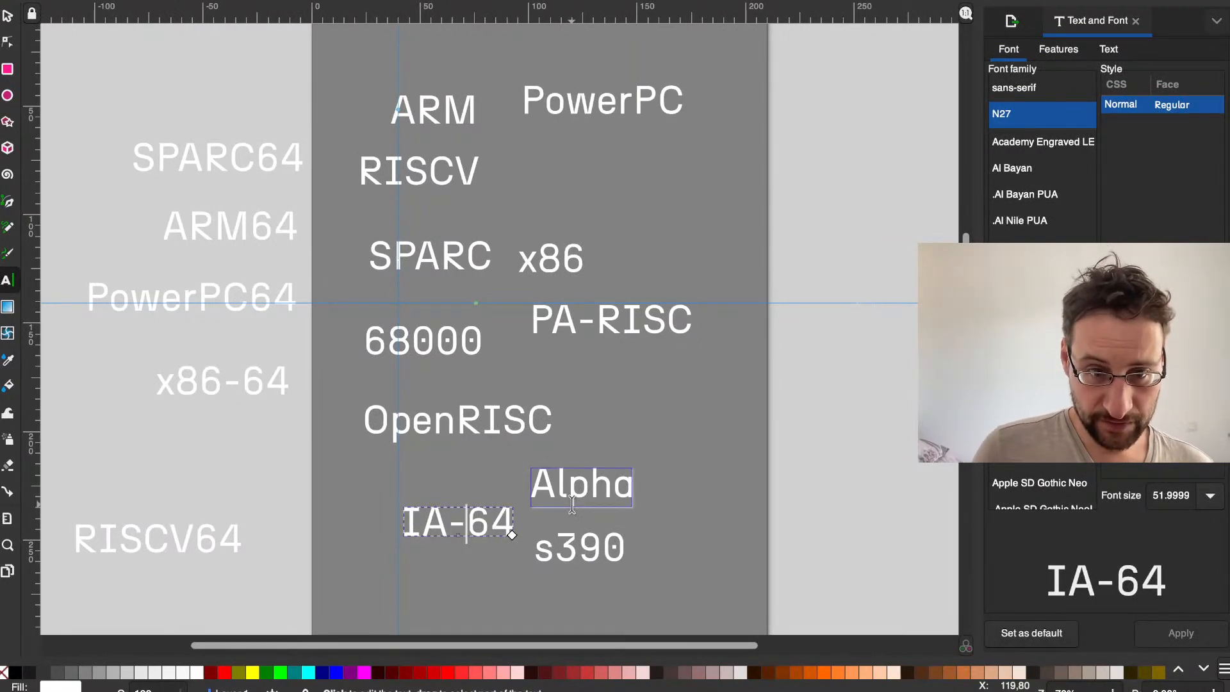
pyautogui.press('BackSpace')
pyautogui.write('-')
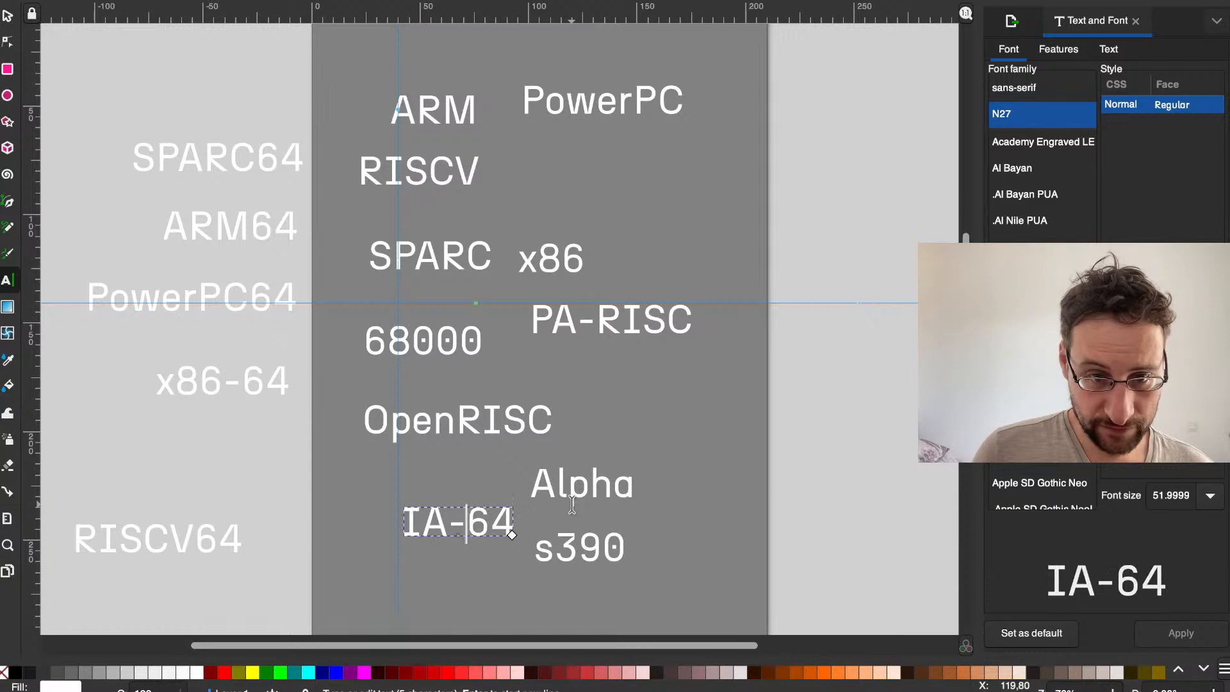
# Step: Tighten the kerning on both sides of the hyphen in the IA-64 text and leave text editing
pyautogui.press('Right')
pyautogui.hotkey('alt', 'Left')
pyautogui.hotkey('alt', 'Left')
pyautogui.hotkey('alt', 'Left')
pyautogui.hotkey('alt', 'Left')
pyautogui.hotkey('alt', 'Left')
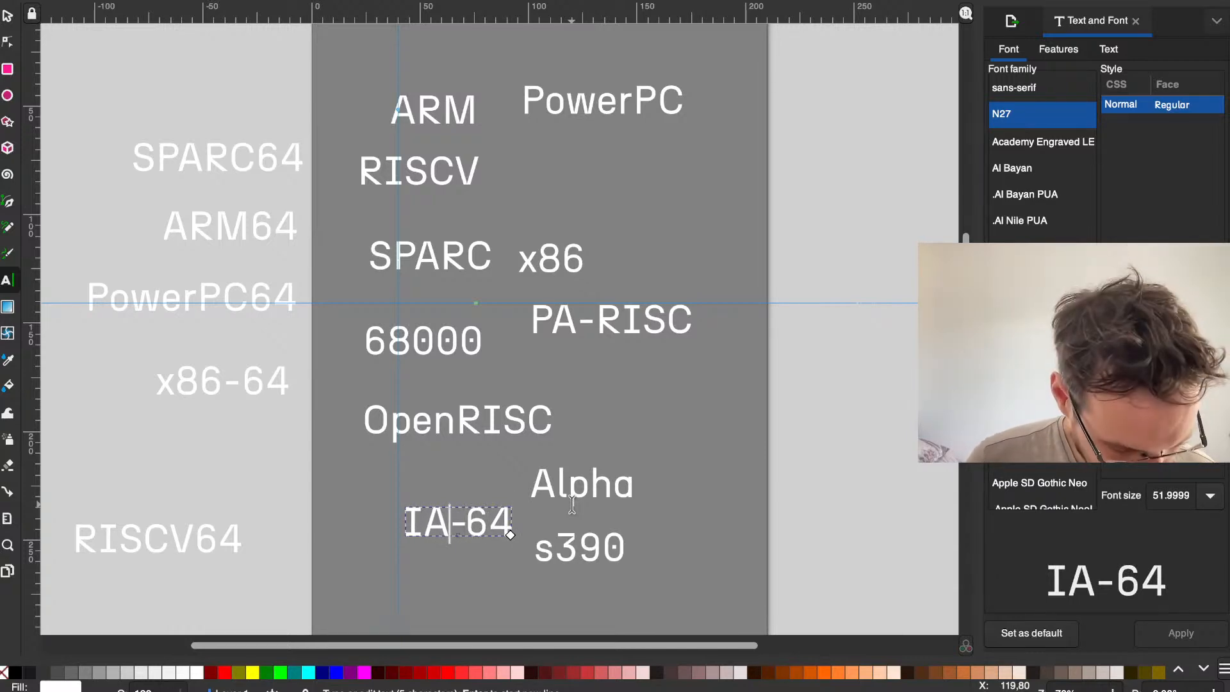
pyautogui.hotkey('alt', 'Left')
pyautogui.hotkey('alt', 'Left')
pyautogui.hotkey('alt', 'Left')
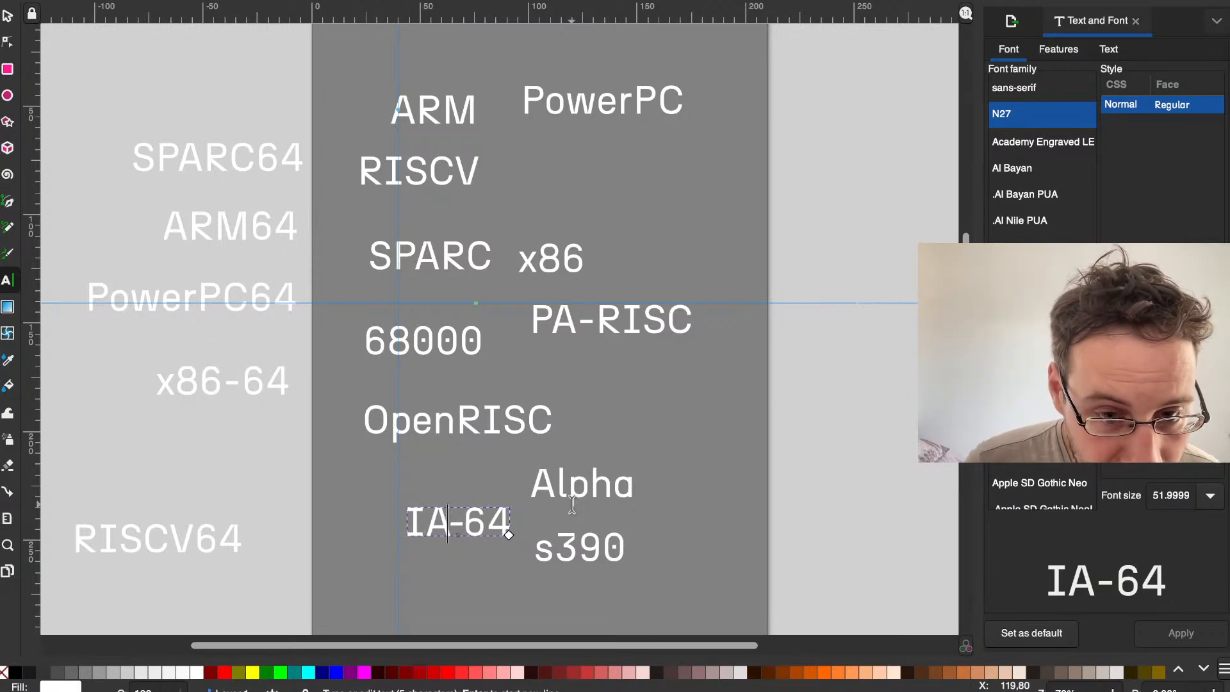
pyautogui.hotkey('alt', 'Left')
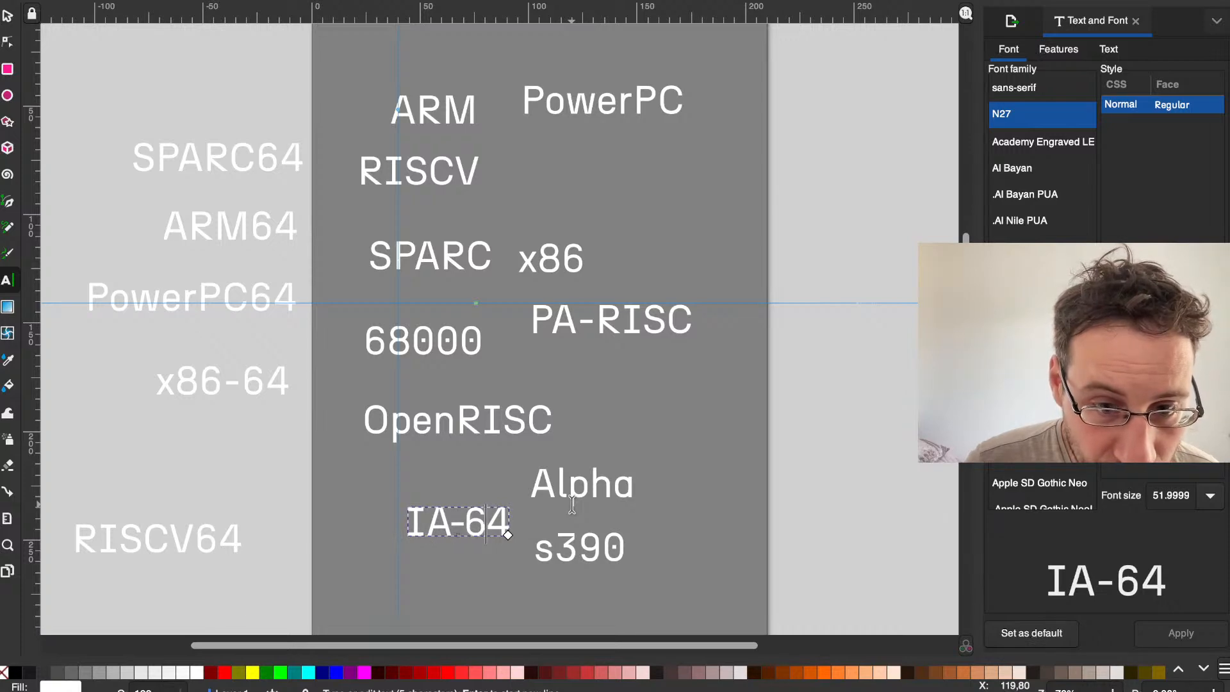
pyautogui.press('Left')
pyautogui.hotkey('alt', 'Left')
pyautogui.hotkey('alt', 'Left')
pyautogui.hotkey('alt', 'Left')
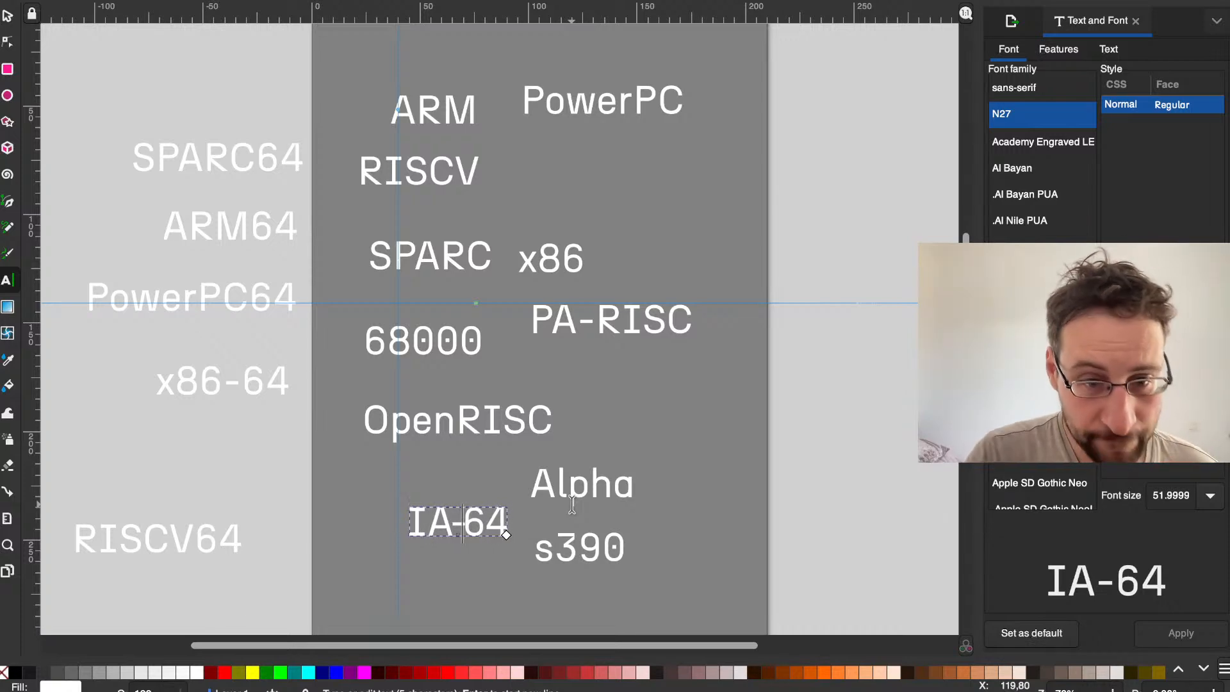
pyautogui.press('Home')
pyautogui.hotkey('shift', 'Right')
pyautogui.click(8, 17)
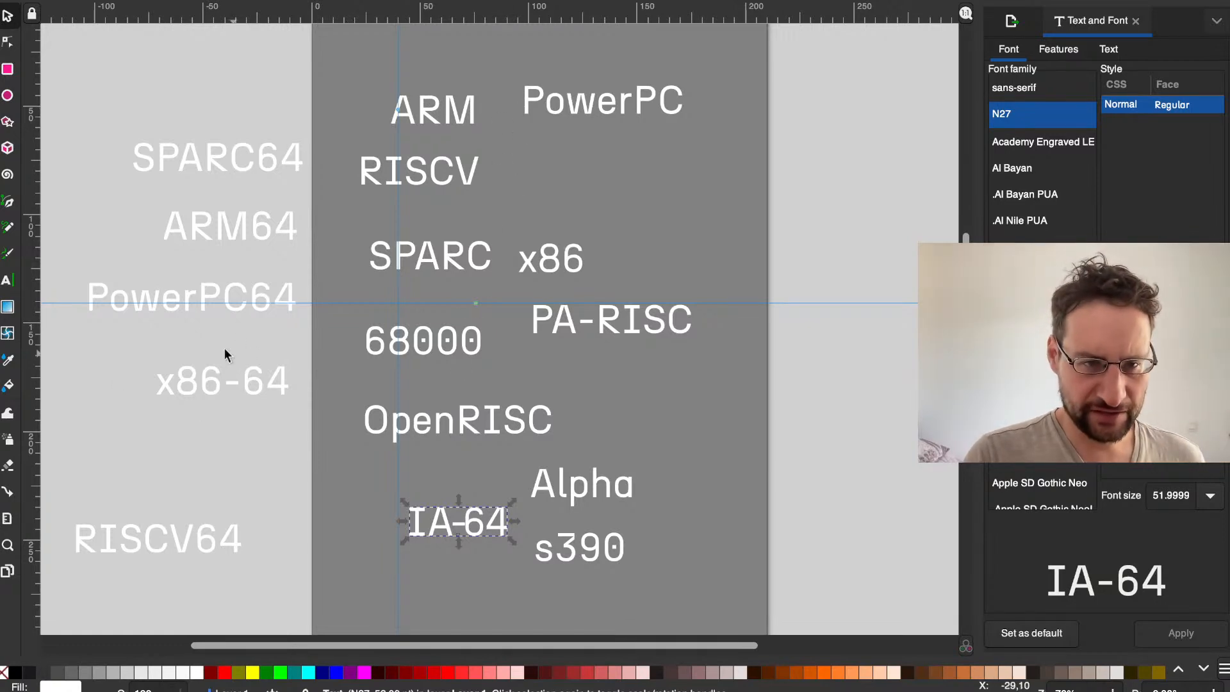
# Step: Try a colon and an underscore as the separator in the off-page x86-64 text, ending with a hyphen
pyautogui.click(244, 390)
pyautogui.click(258, 440)
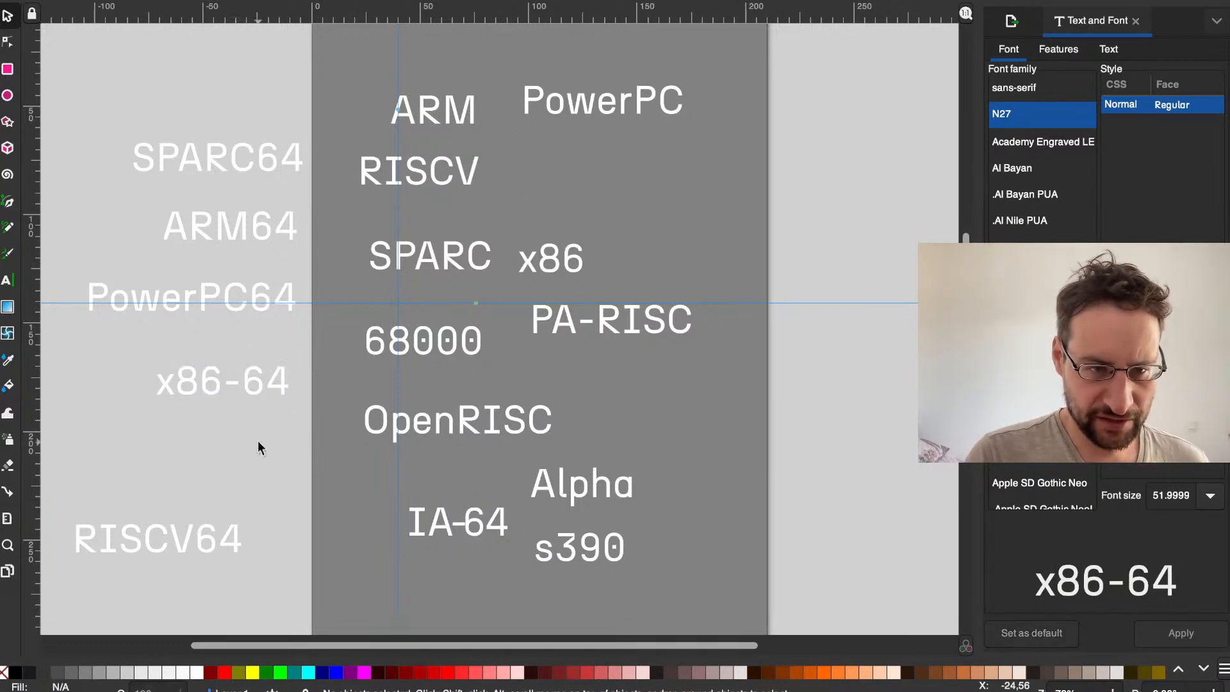
pyautogui.click(232, 378)
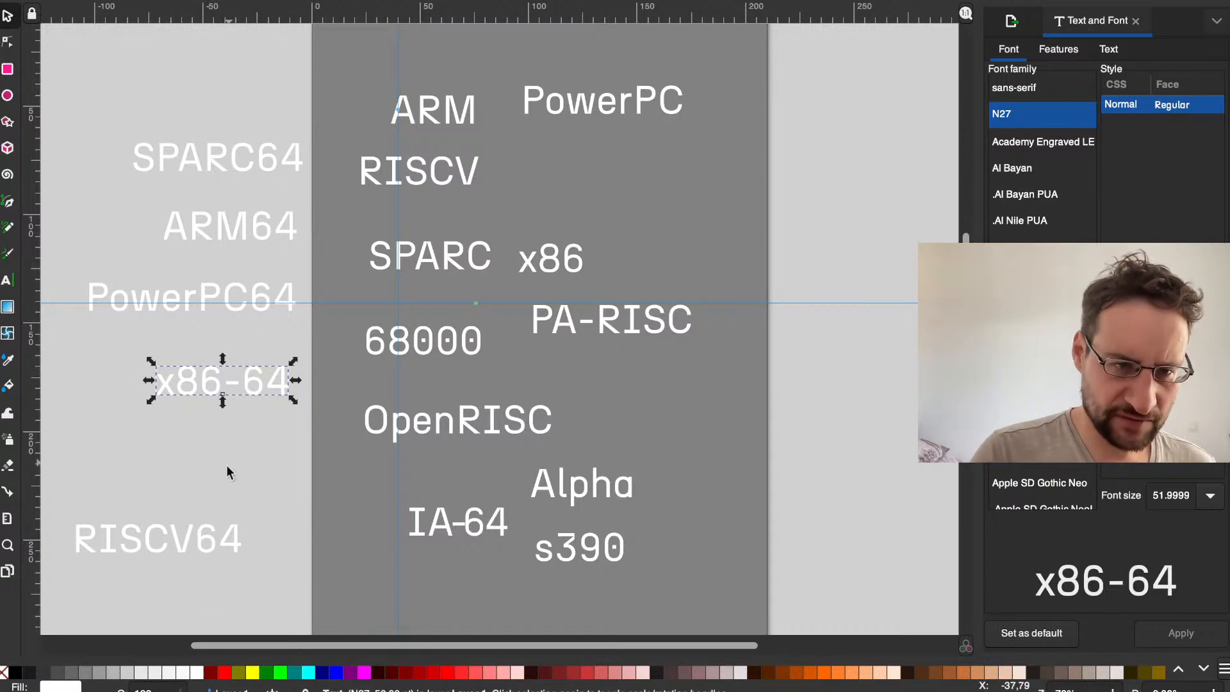
pyautogui.click(228, 417)
pyautogui.doubleClick(208, 393)
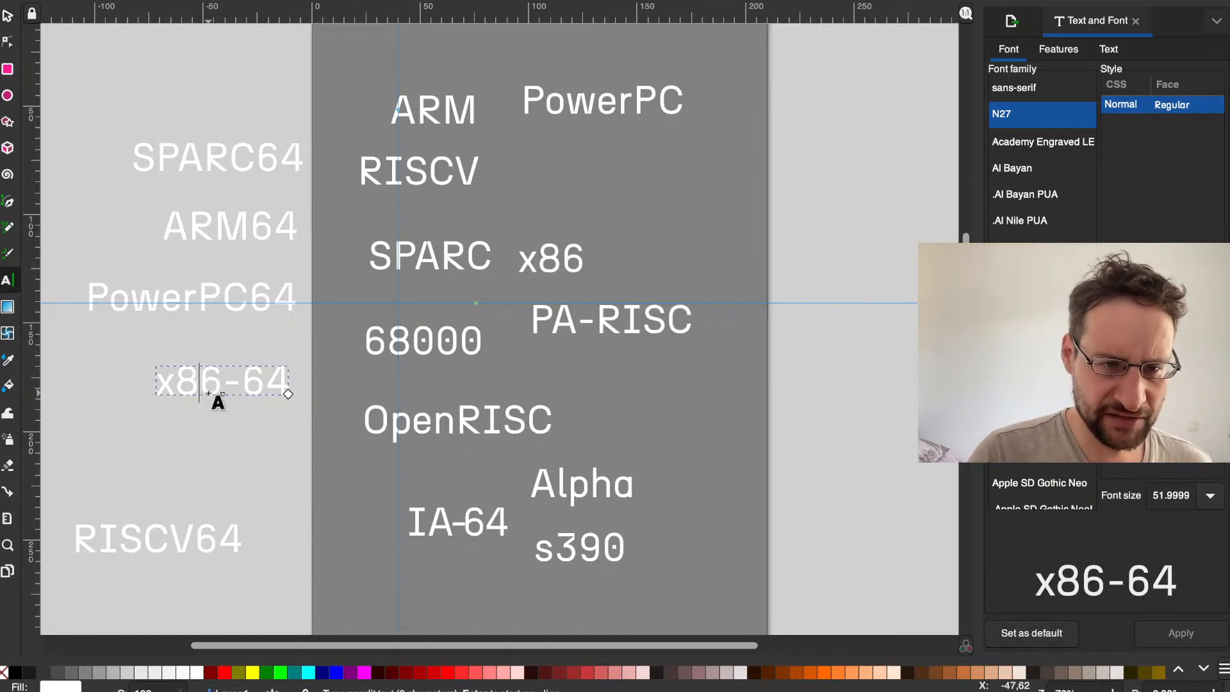
pyautogui.hotkey('shift', 'Right')
pyautogui.write(':')
pyautogui.press('BackSpace')
pyautogui.write('_')
pyautogui.press('BackSpace')
pyautogui.write('-')
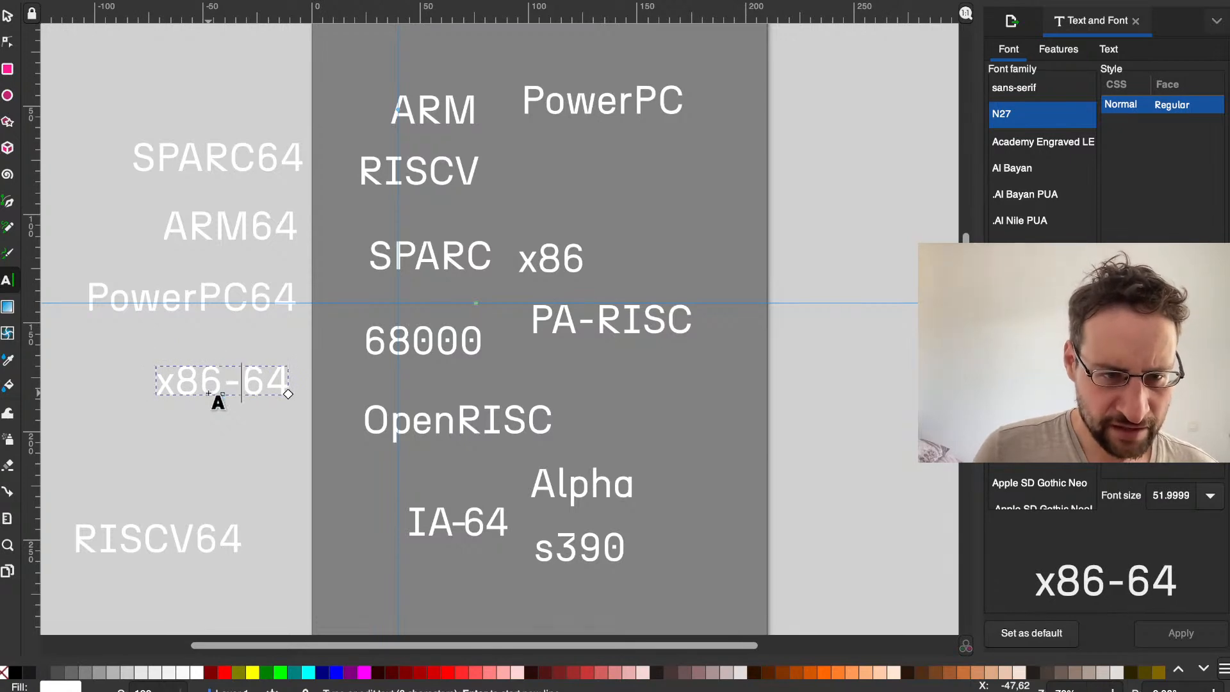
# Step: Replace the off-page x86-64 text with amd64 and capitalise it as AMD64
pyautogui.press('super+a')
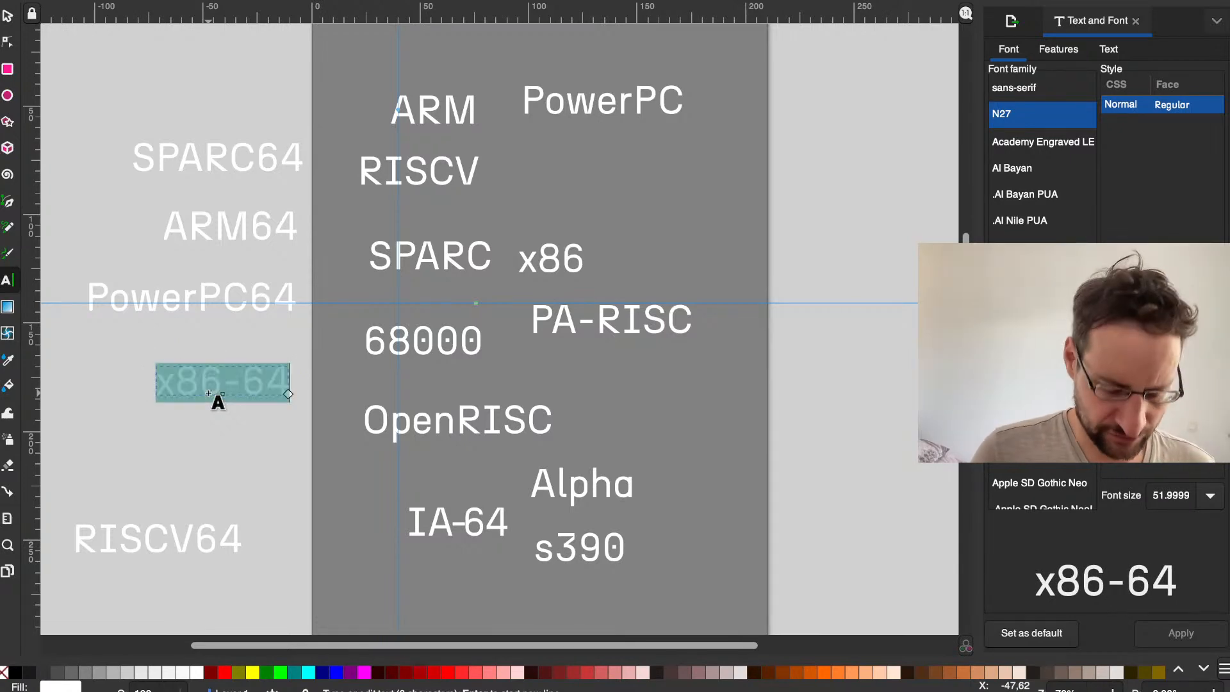
pyautogui.write('amd64')
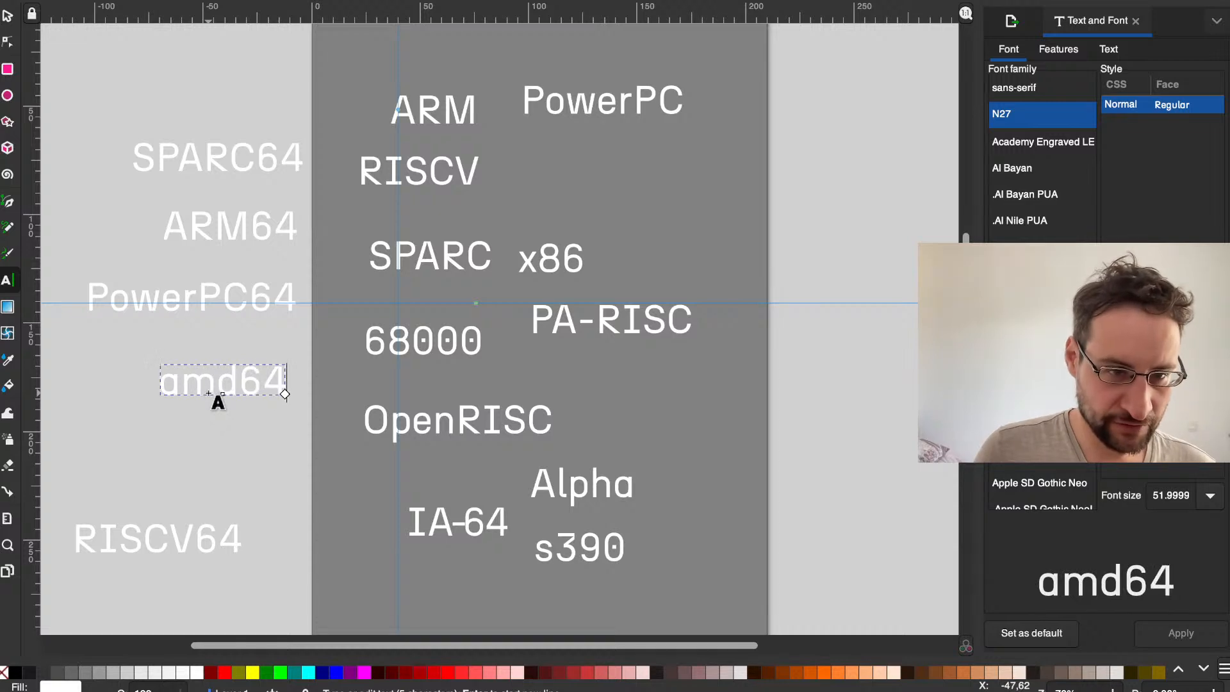
pyautogui.hotkey('shift', 'Left')
pyautogui.hotkey('shift', 'Left')
pyautogui.hotkey('shift', 'Left')
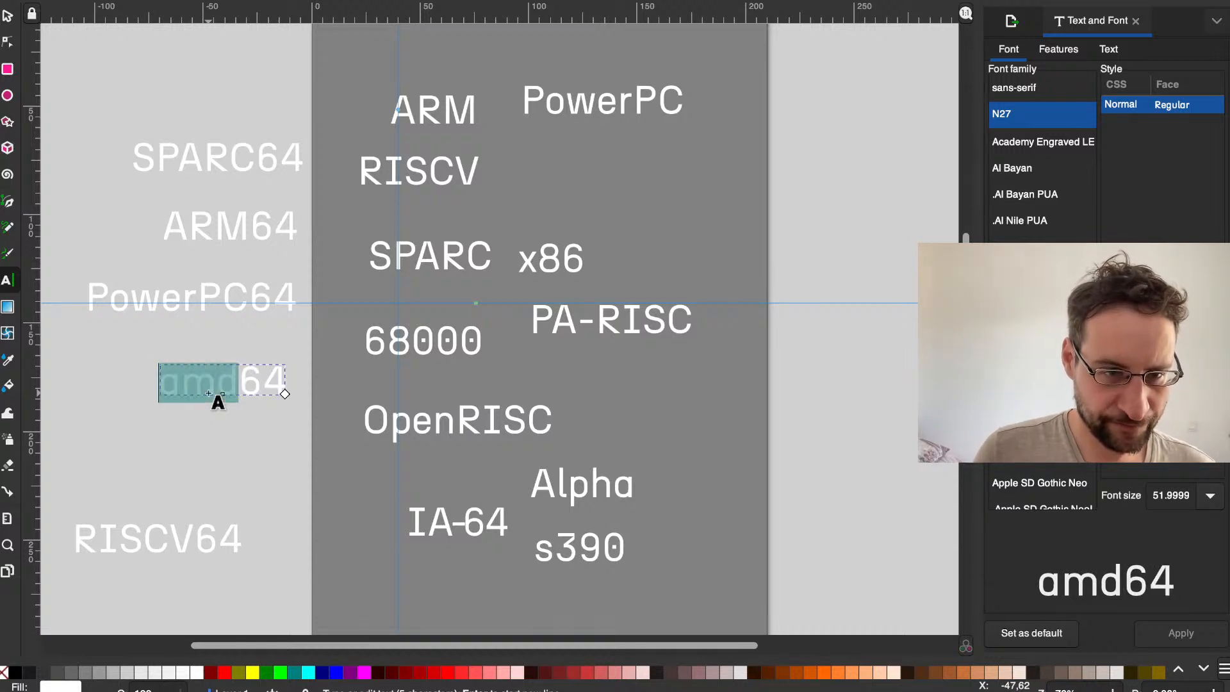
pyautogui.write('AMD')
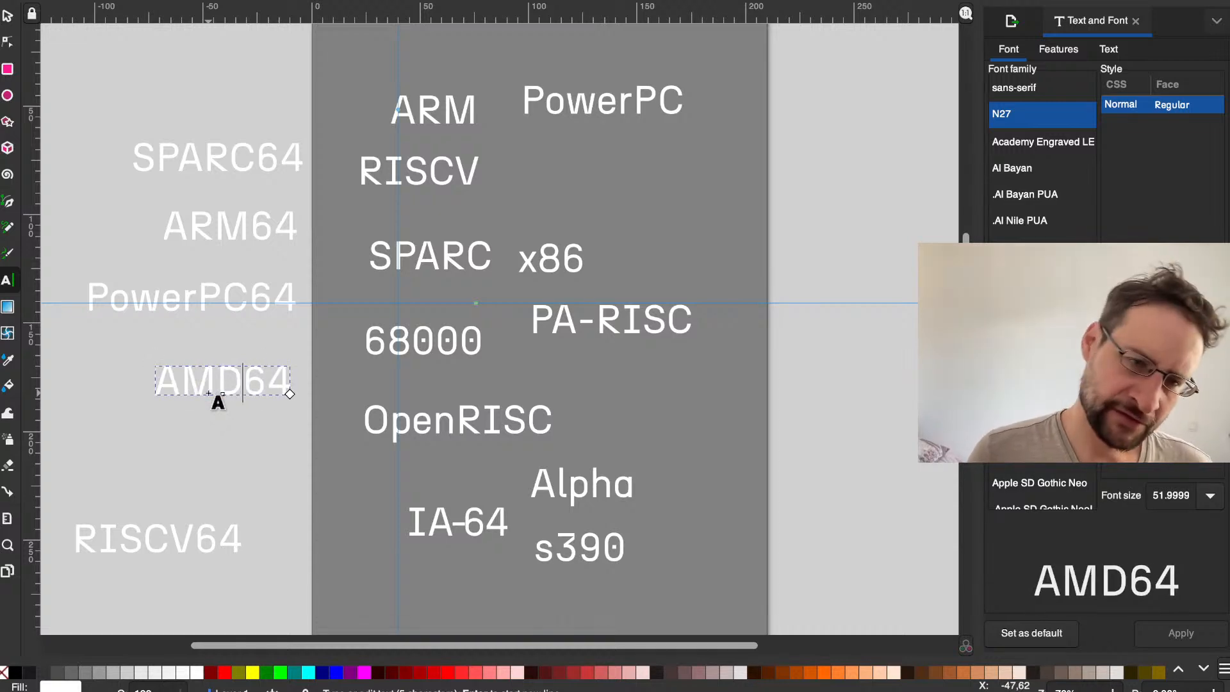
# Step: Replace the AMD prefix with x86- so the off-page text reads x86-64
pyautogui.press('BackSpace')
pyautogui.press('BackSpace')
pyautogui.press('BackSpace')
pyautogui.write('x86-')
# Step: Switch to the terminal and review the archs list for the remaining architecture names
pyautogui.hotkey('ctrl', 'Left')
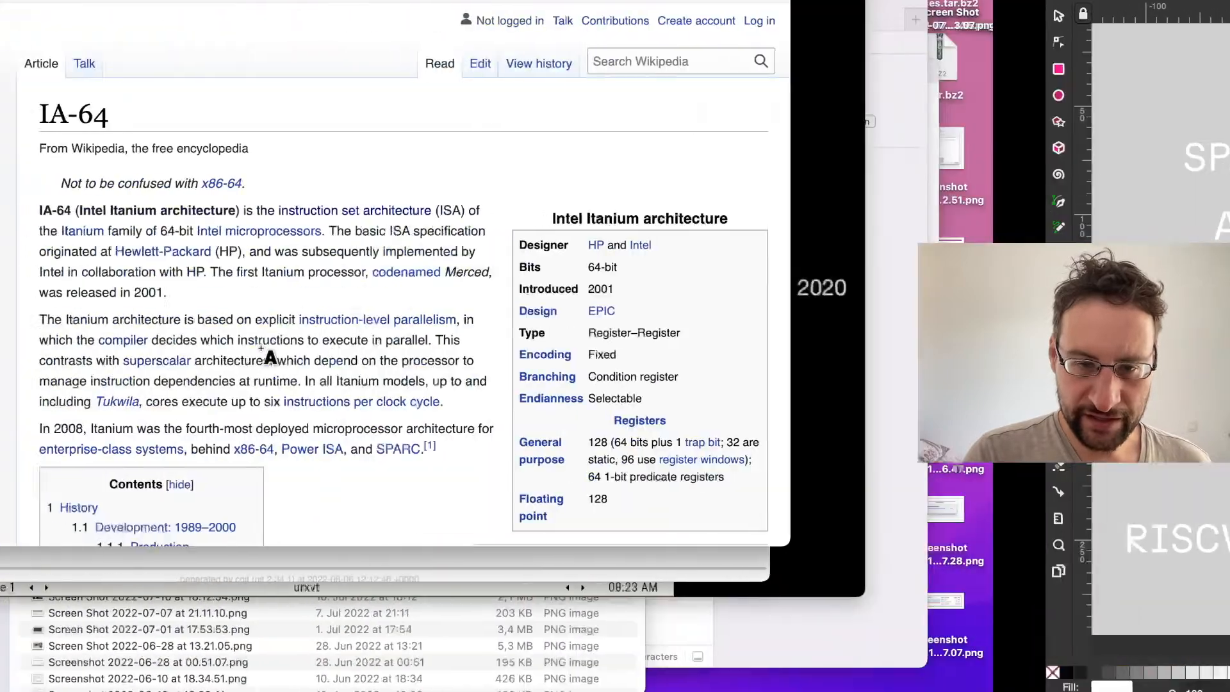
pyautogui.click(25, 182)
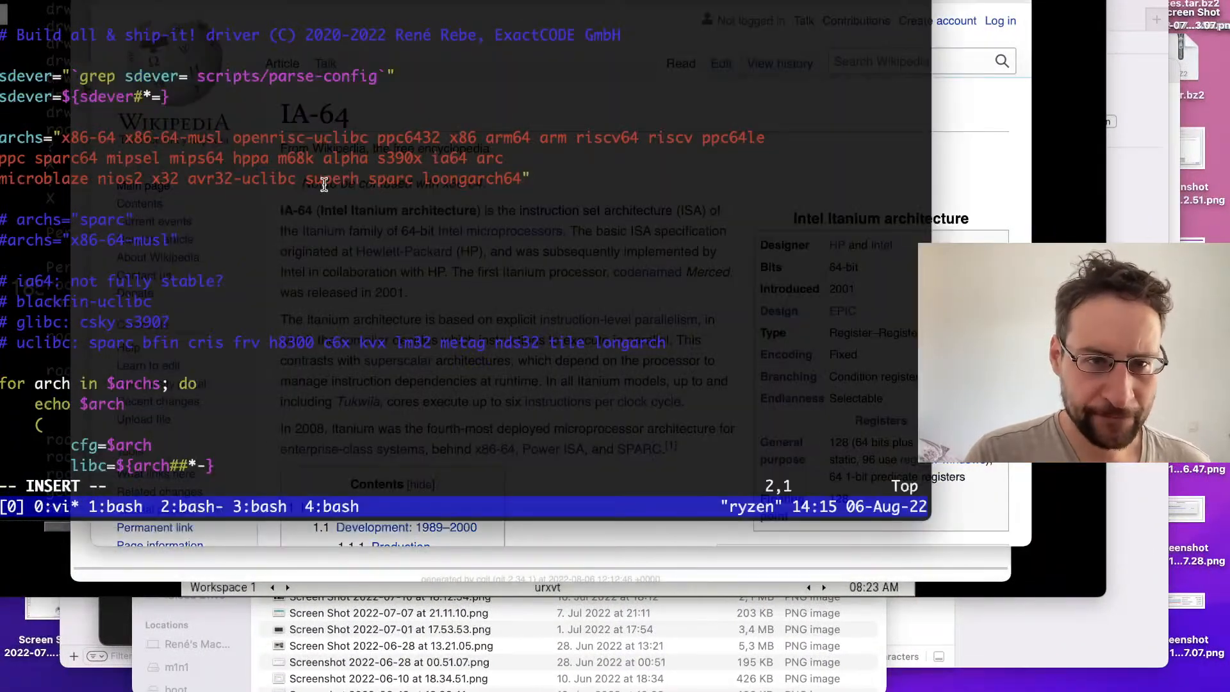
# Step: Switch to the browser and search the web for "arc arch isa" in a new tab
pyautogui.hotkey('ctrl', 'Right')
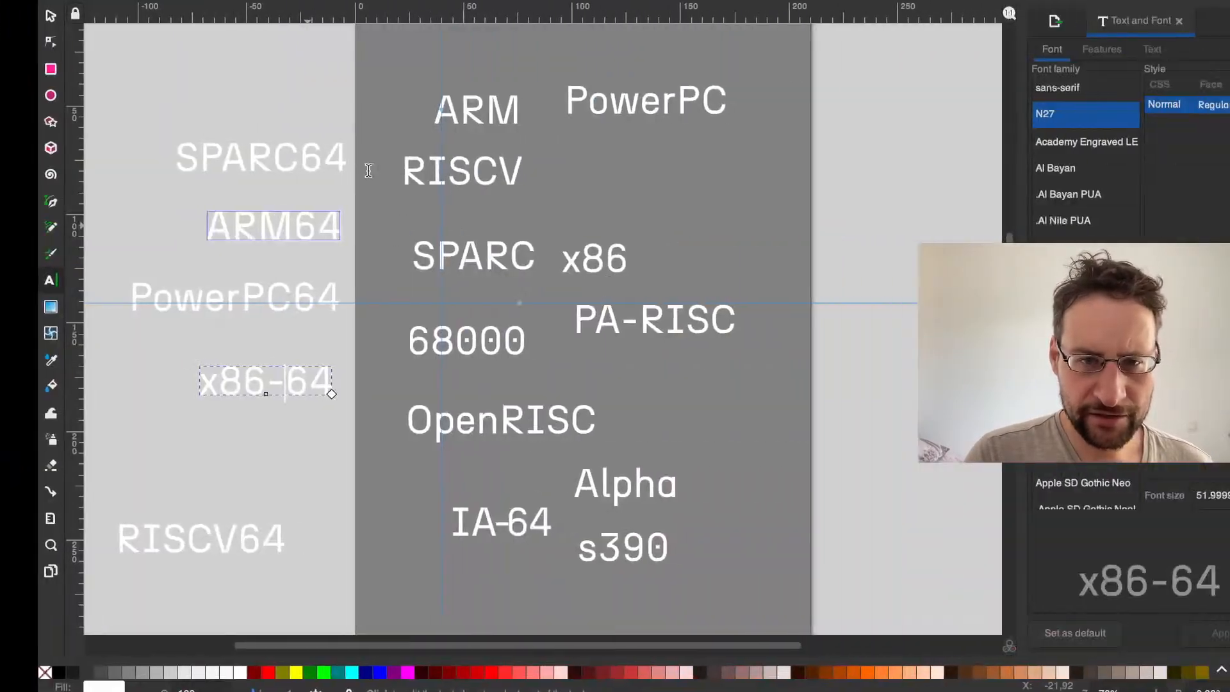
pyautogui.hotkey('ctrl', 'Left')
pyautogui.click(968, 179)
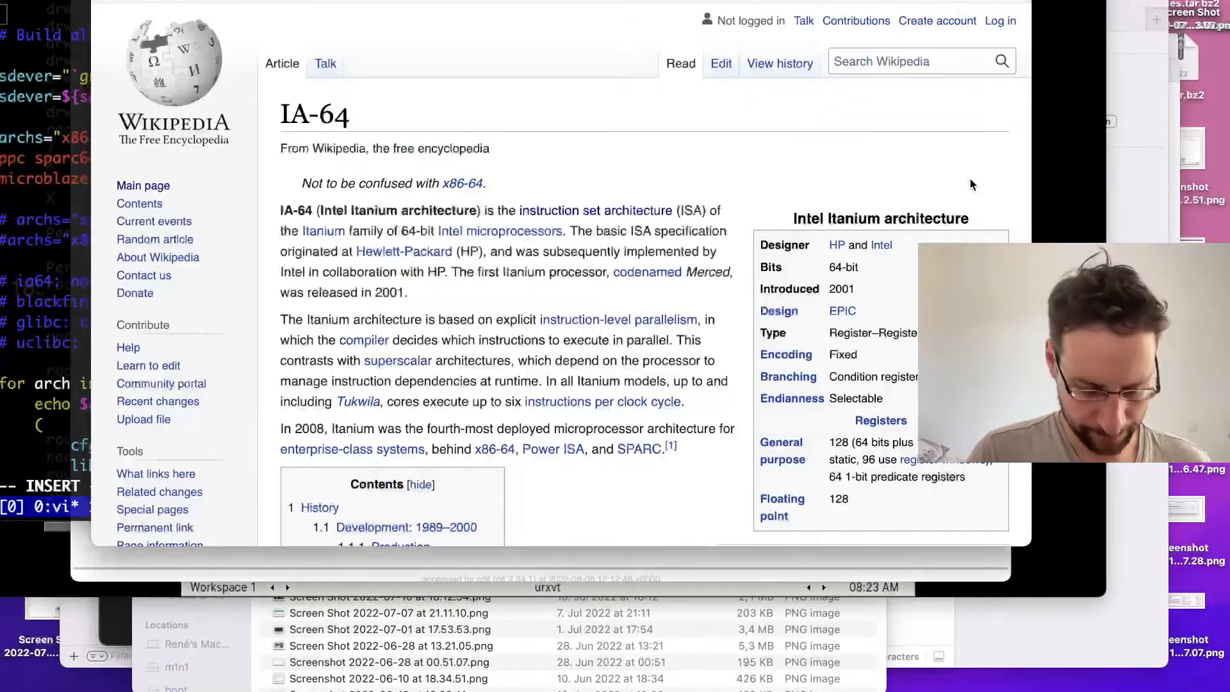
pyautogui.press('super+t')
pyautogui.write('arc arch')
pyautogui.press('Return')
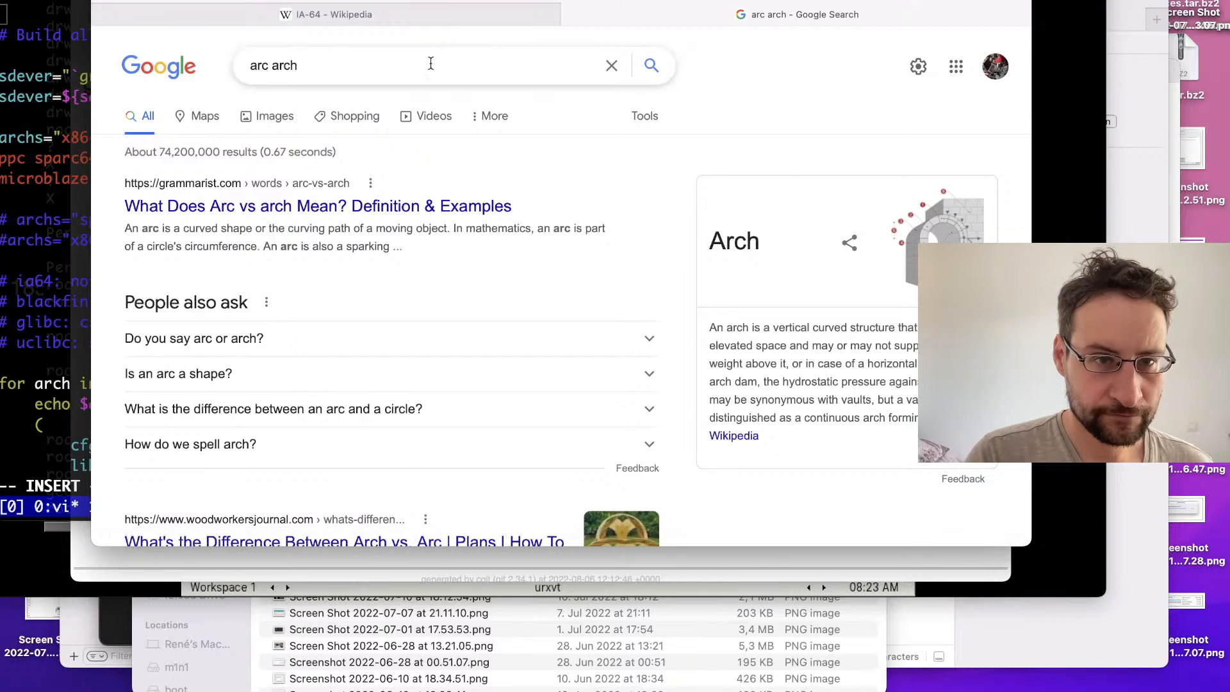
pyautogui.click(424, 67)
pyautogui.write('isa')
pyautogui.press('Return')
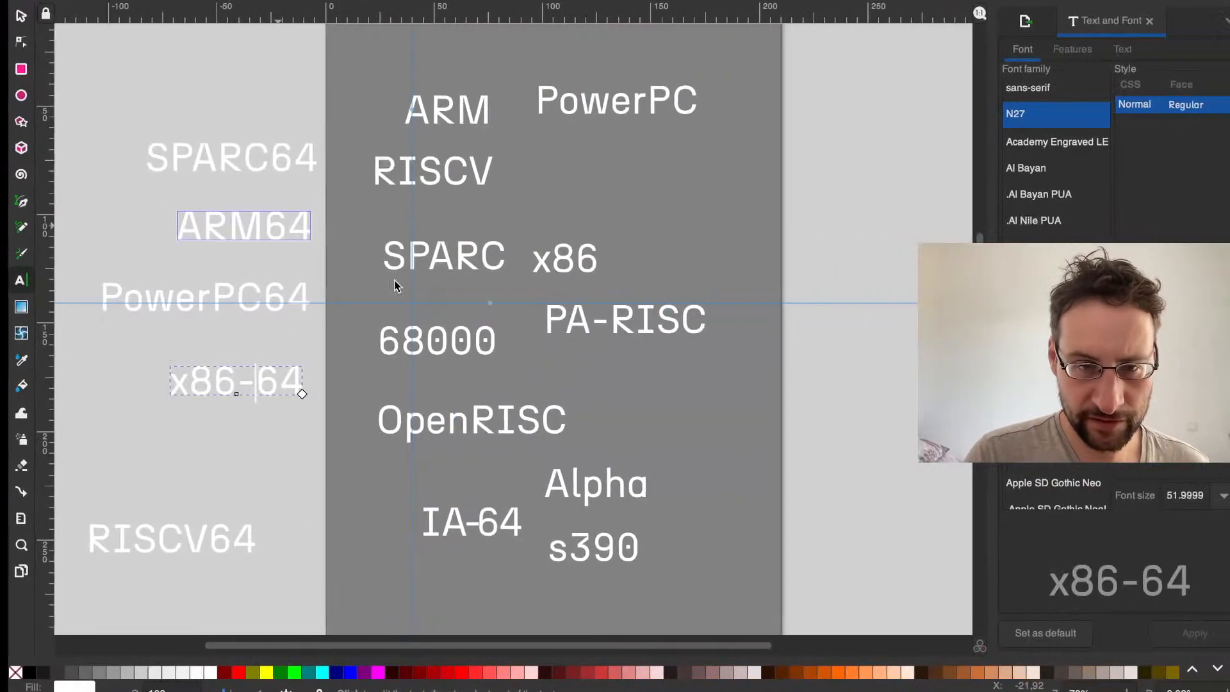
# Step: Paste a copy of the SPARC text into the design, place it below PowerPC and change its wording to ARC
pyautogui.press('super+v')
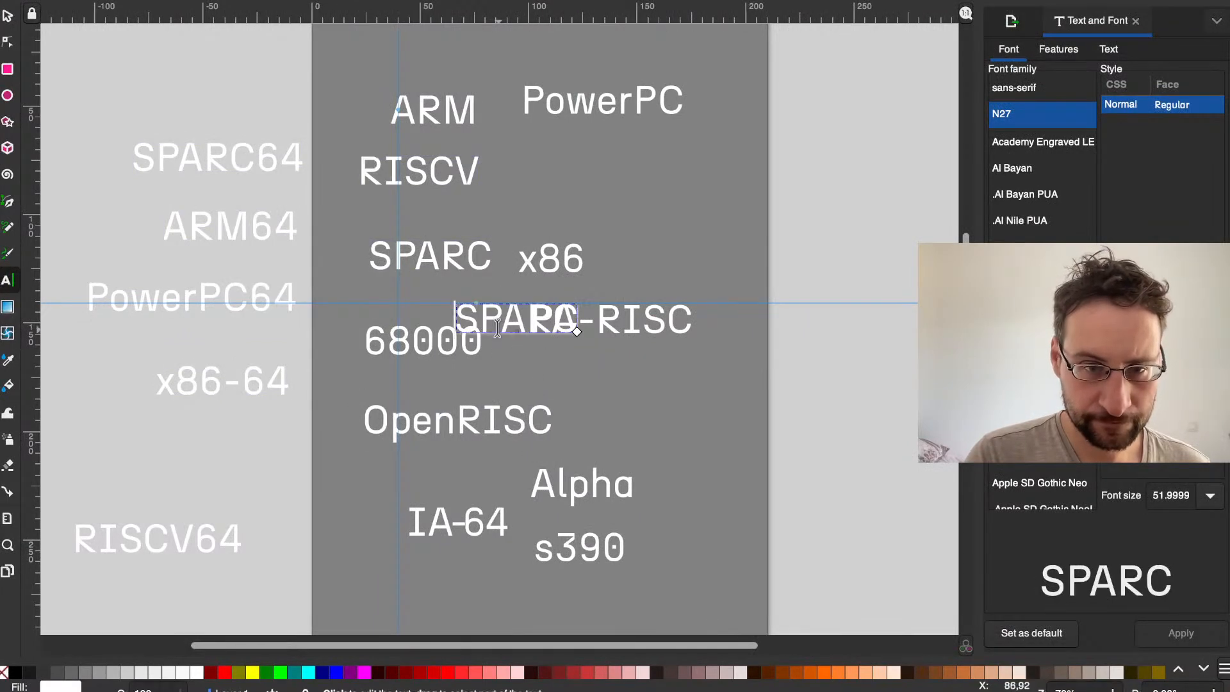
pyautogui.click(8, 16)
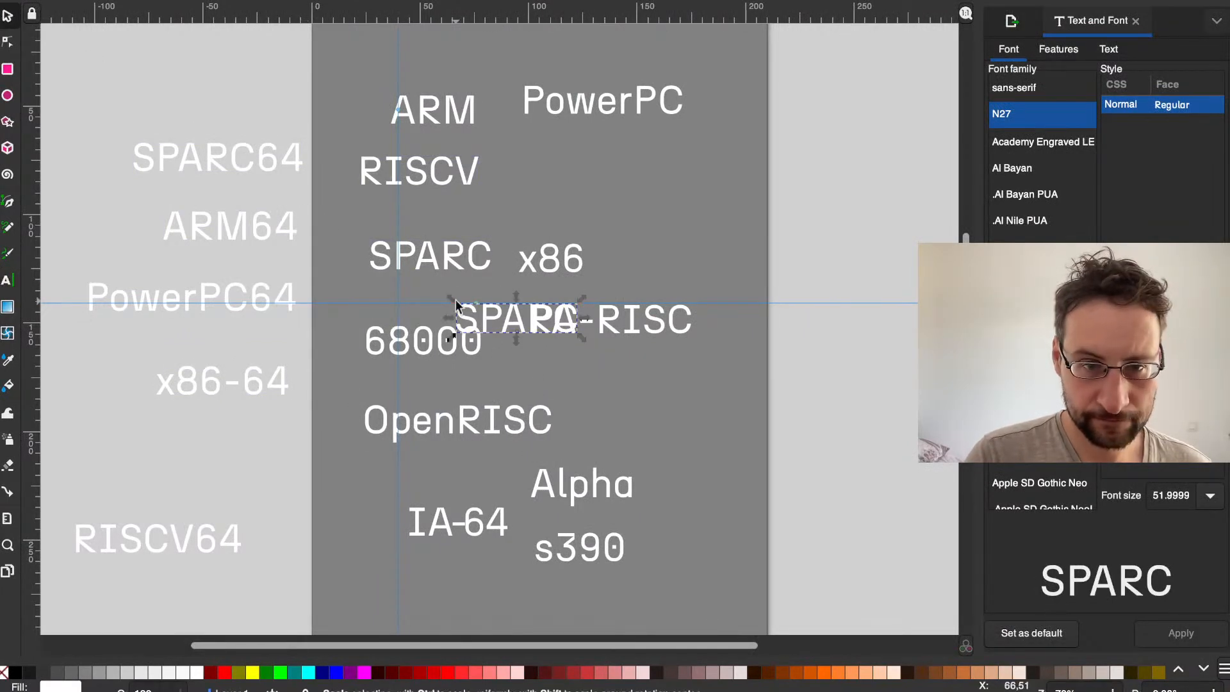
pyautogui.moveTo(471, 308); pyautogui.dragTo(578, 169)
pyautogui.doubleClick(583, 177)
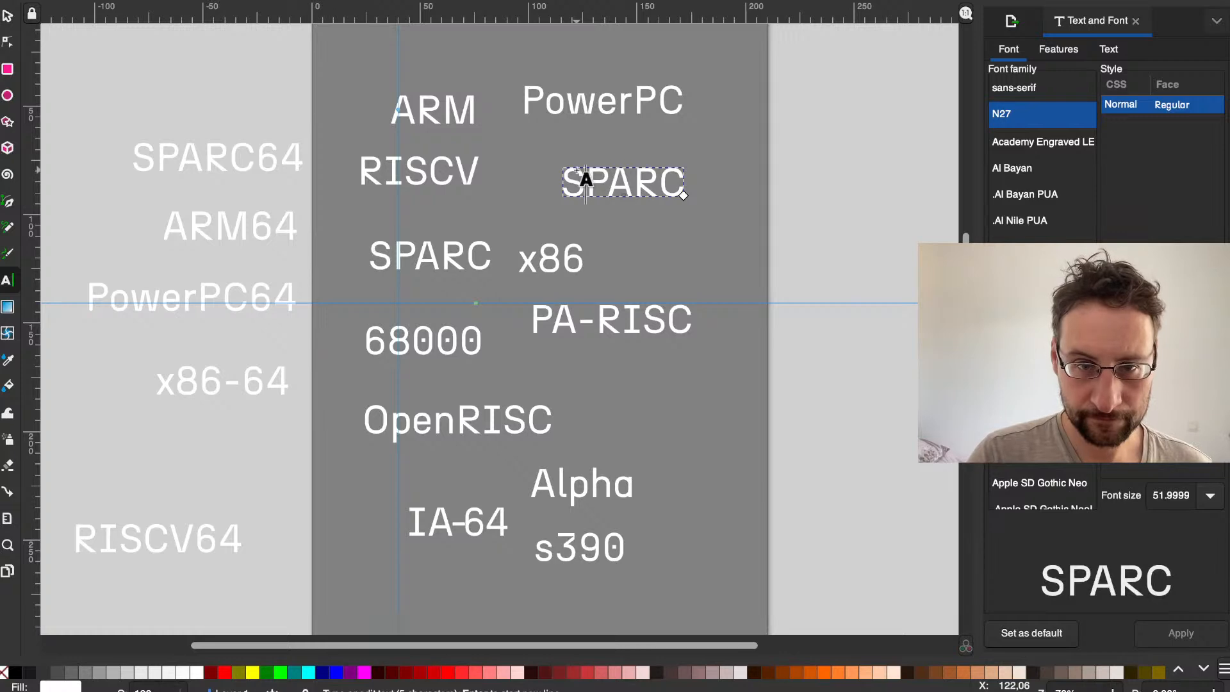
pyautogui.doubleClick(583, 172)
pyautogui.write('ARC')
pyautogui.press('Escape')
pyautogui.click(647, 181)
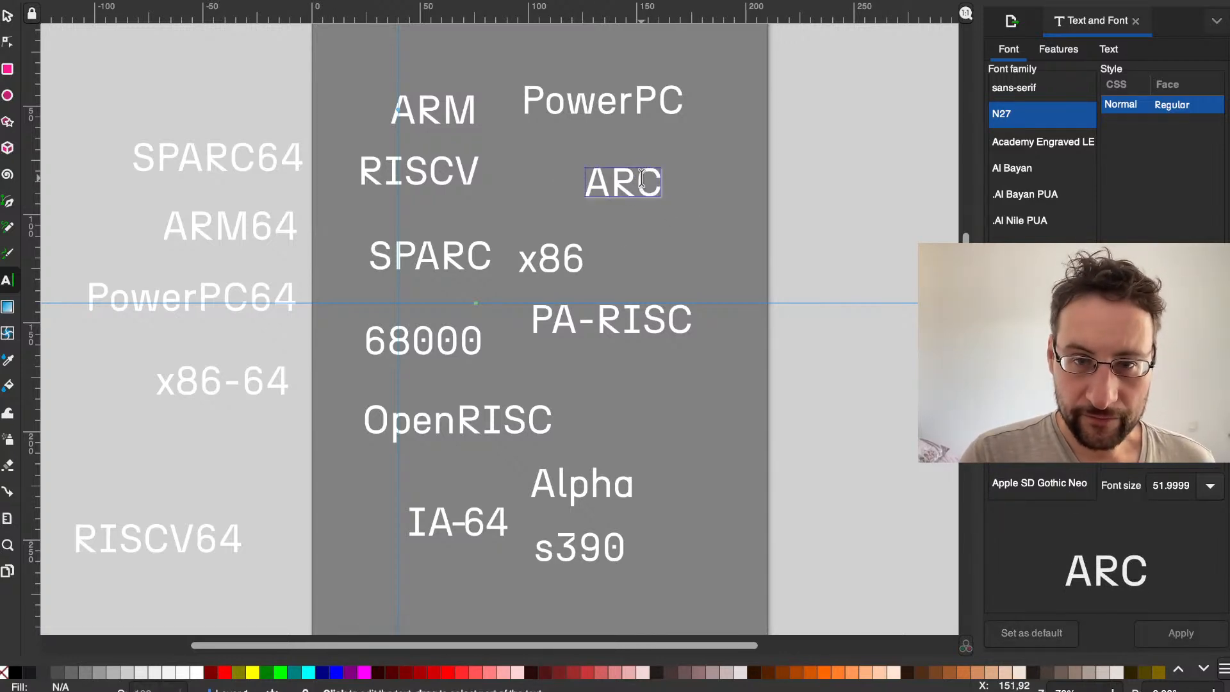
pyautogui.doubleClick(641, 180)
pyautogui.click(597, 101)
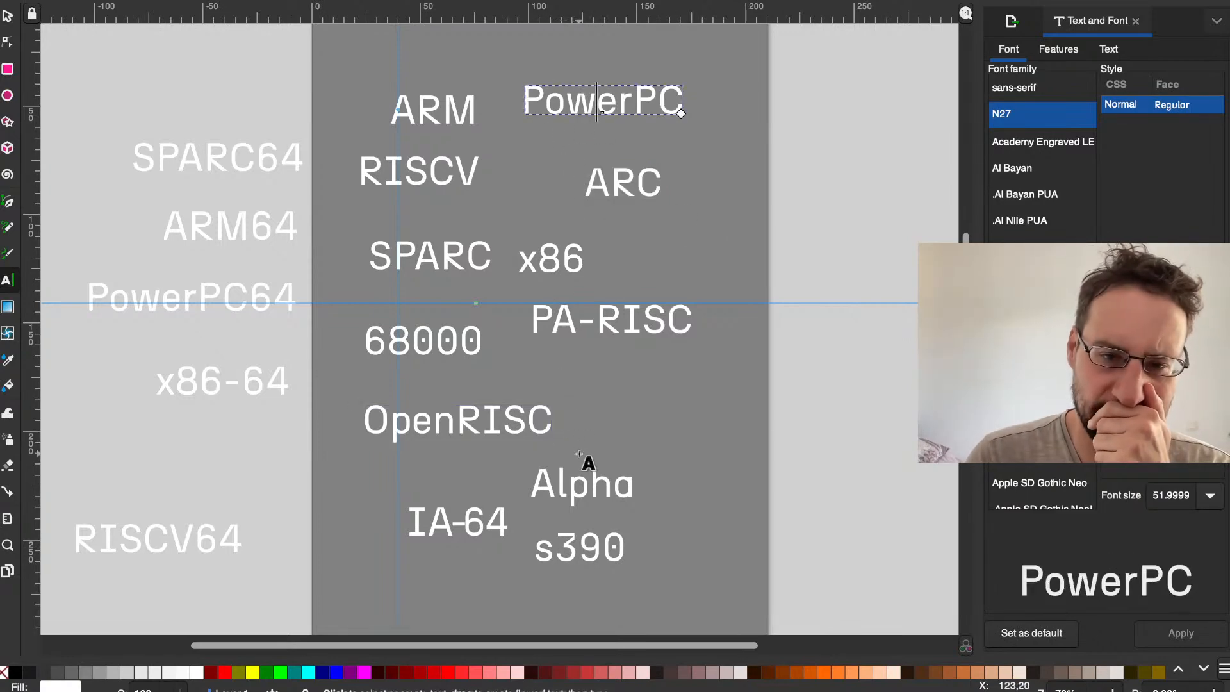
pyautogui.click(8, 17)
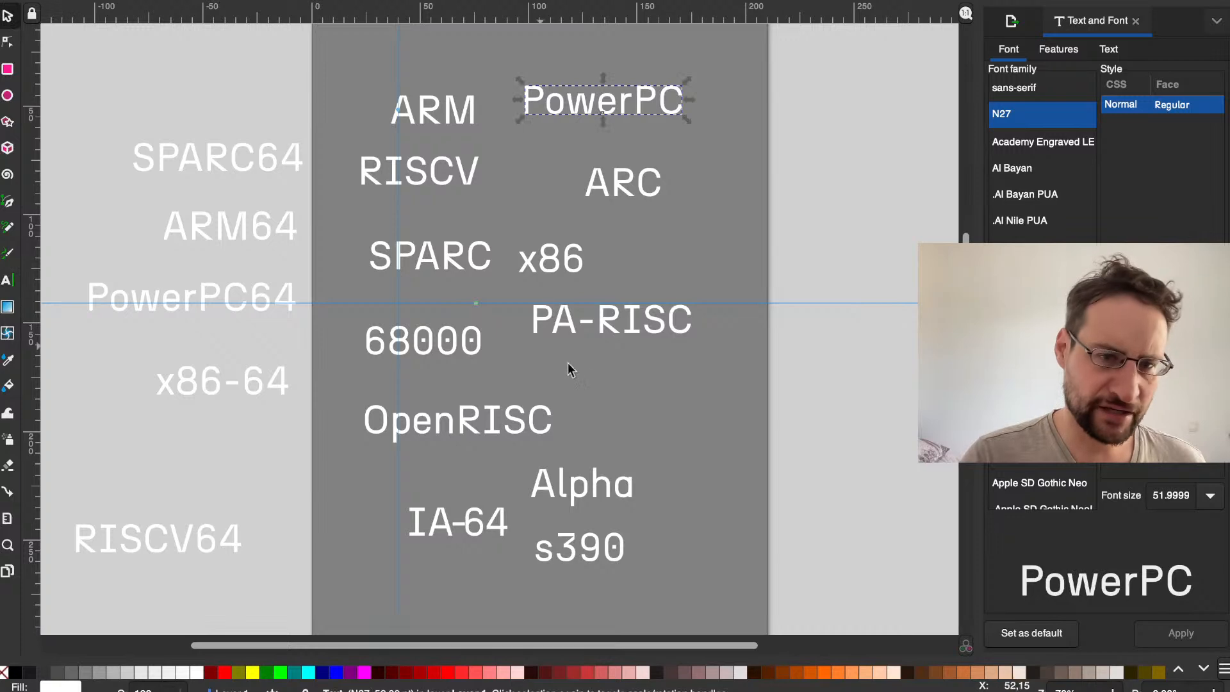
pyautogui.click(712, 529)
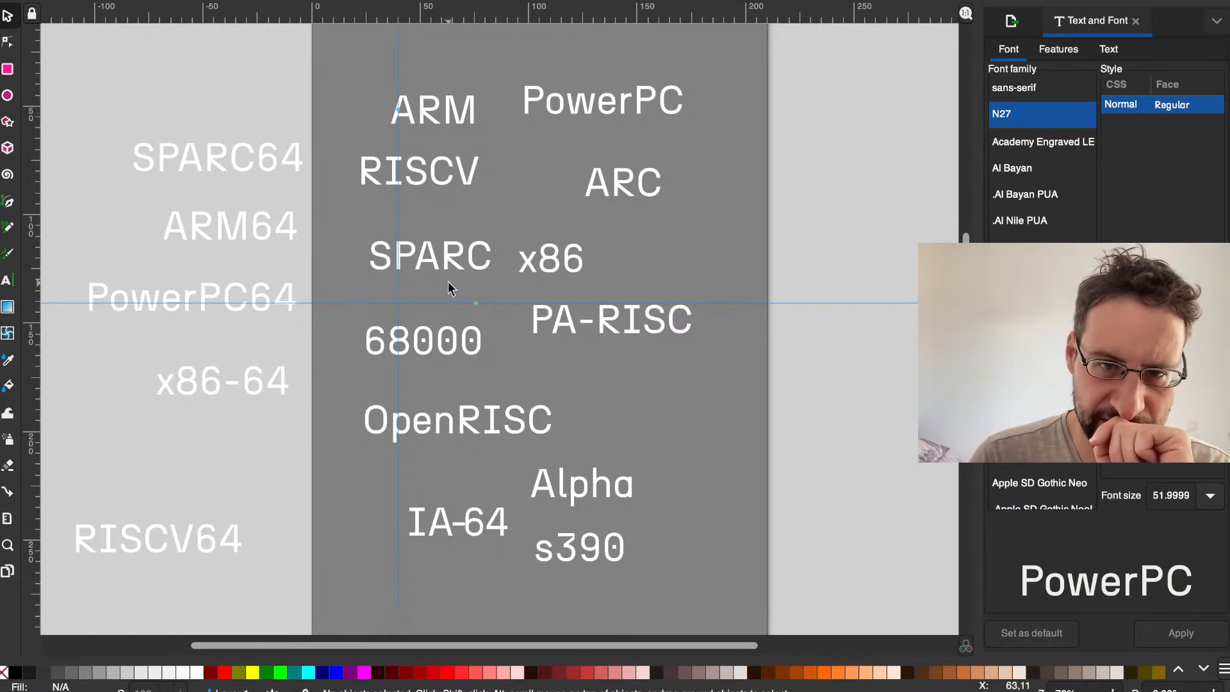
# Step: Check the archs list in the terminal, and paste another SPARC text copy between RISCV and ARC in the design
pyautogui.hotkey('ctrl', 'Left')
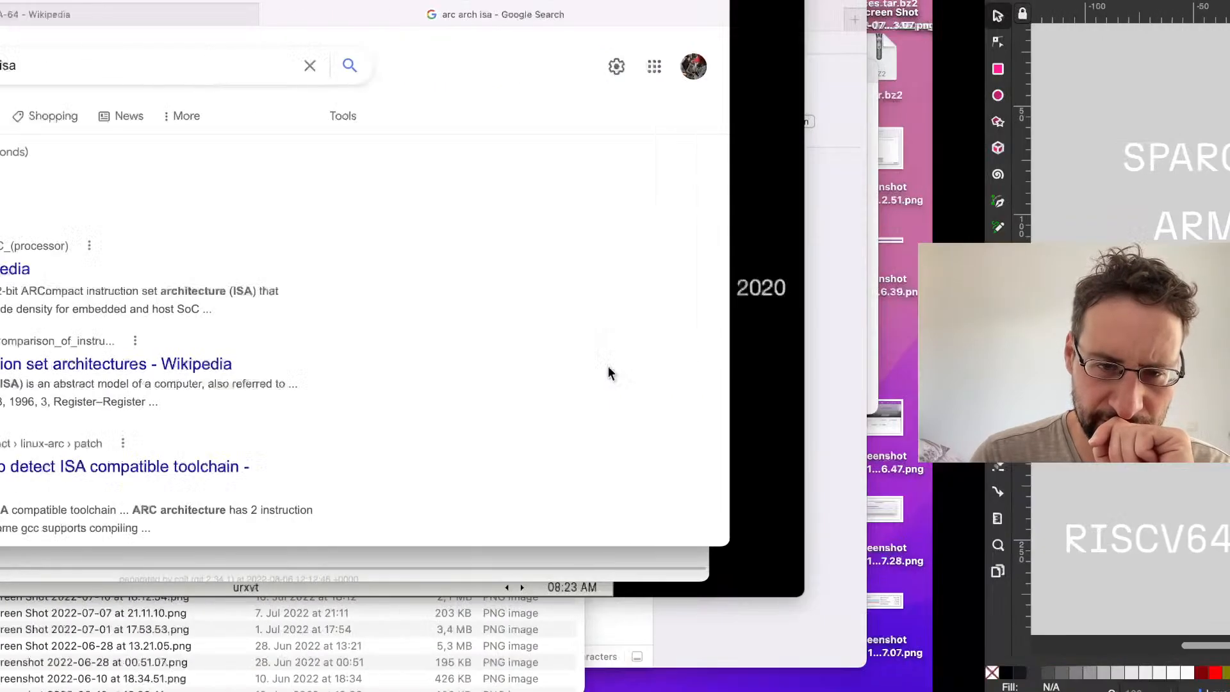
pyautogui.click(78, 127)
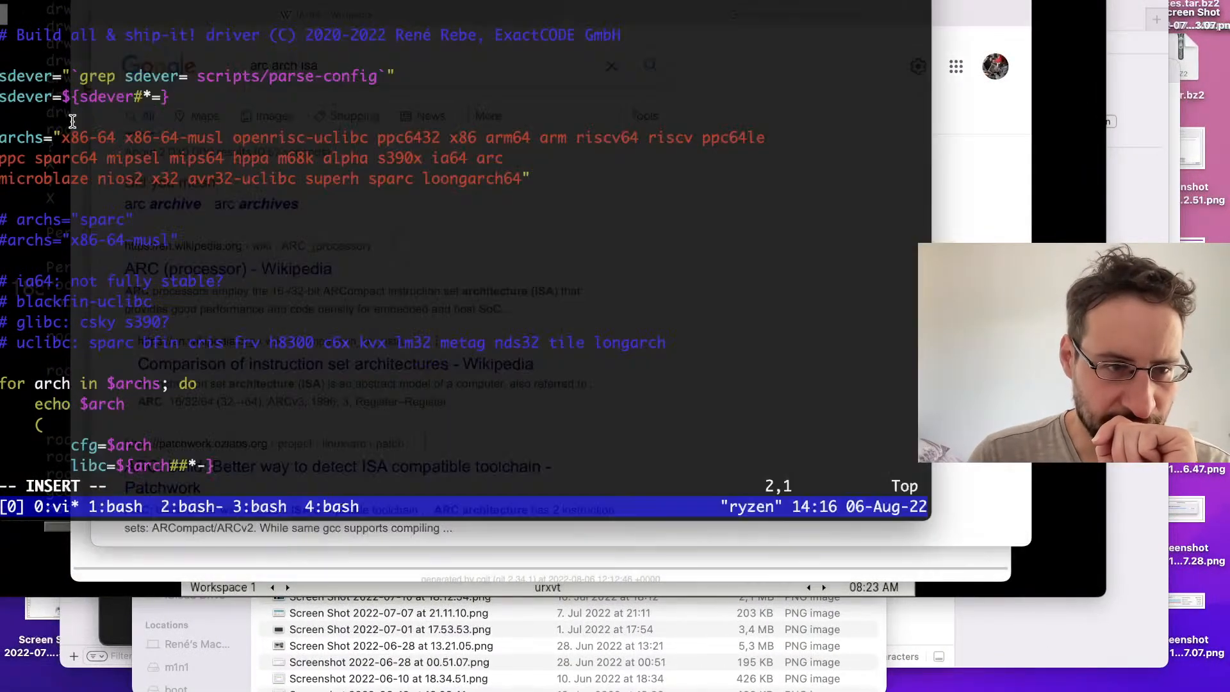
pyautogui.hotkey('ctrl', 'Right')
pyautogui.hotkey('ctrl', 'v')
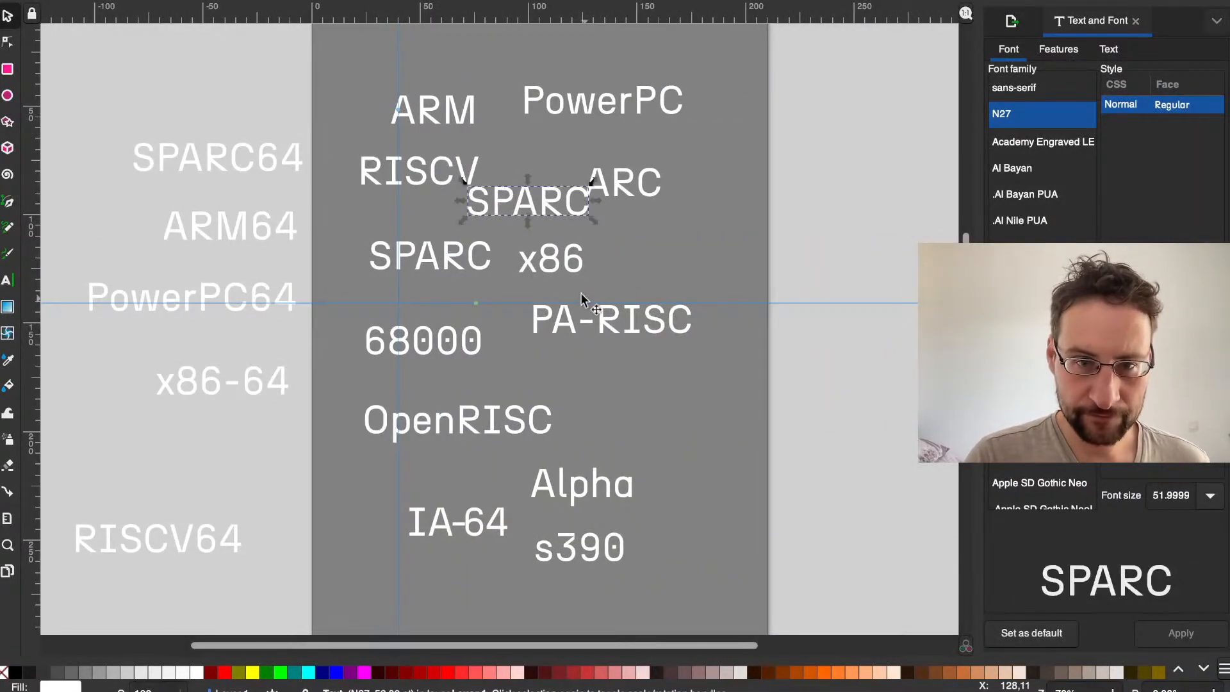
# Step: Switch to the browser and search the web for "microblaze isa" to check the name's spelling
pyautogui.hotkey('ctrl', 'Left')
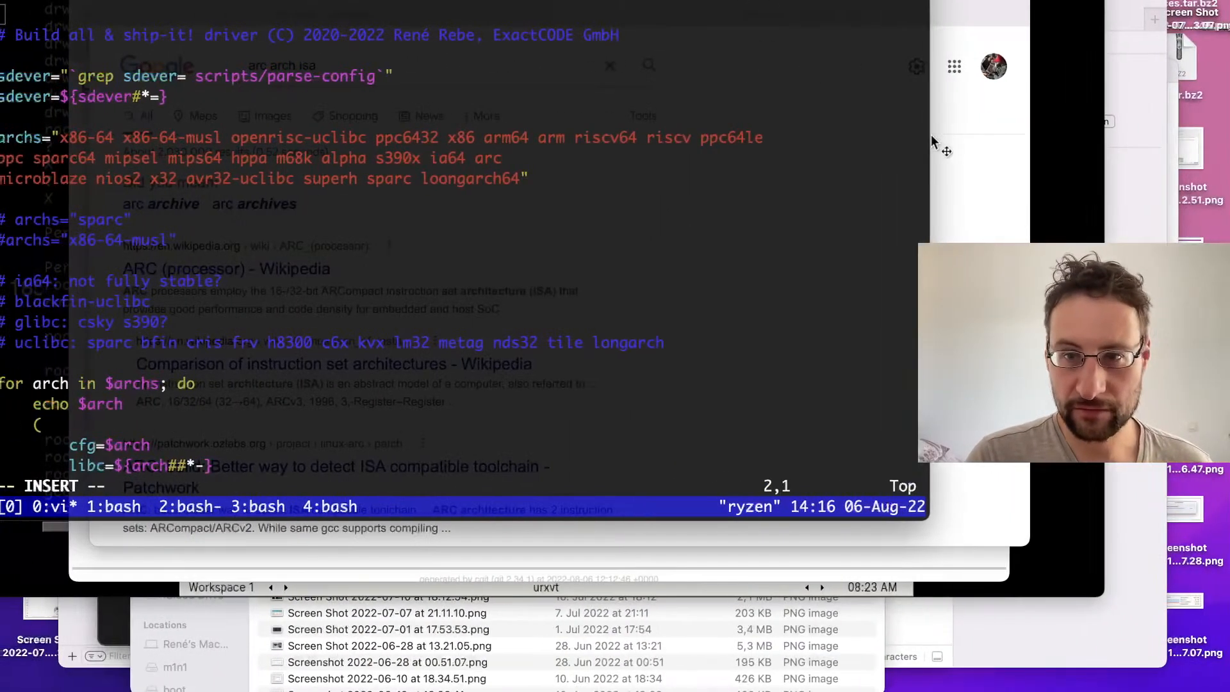
pyautogui.click(973, 163)
pyautogui.click(499, 59)
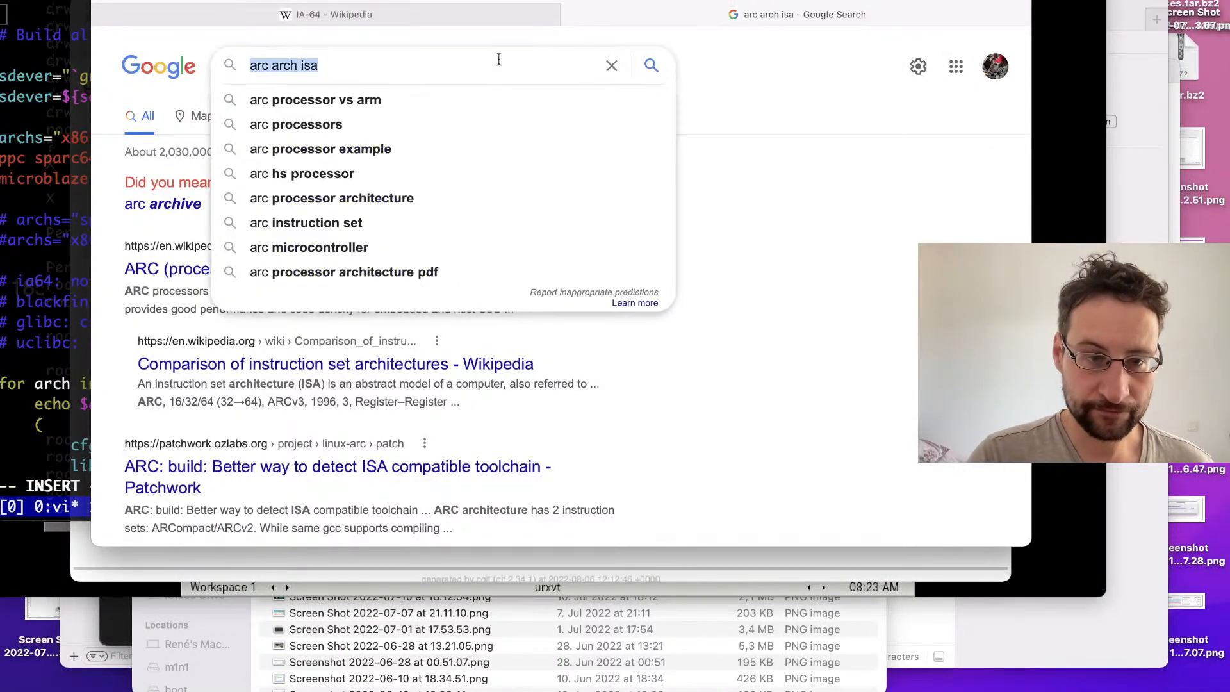
pyautogui.write('microblaze isa')
pyautogui.press('Return')
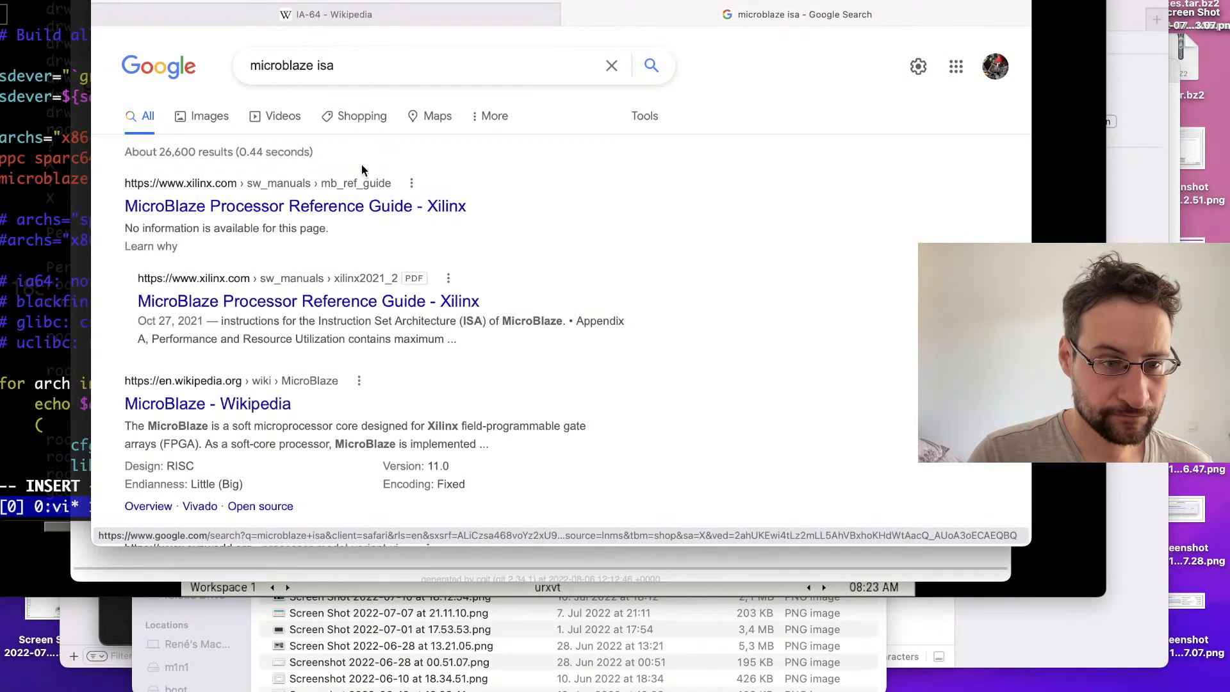
# Step: Return to the design, paste a SPARC text copy above Alpha and replace its wording with MicroBlaze
pyautogui.hotkey('ctrl', 'Right')
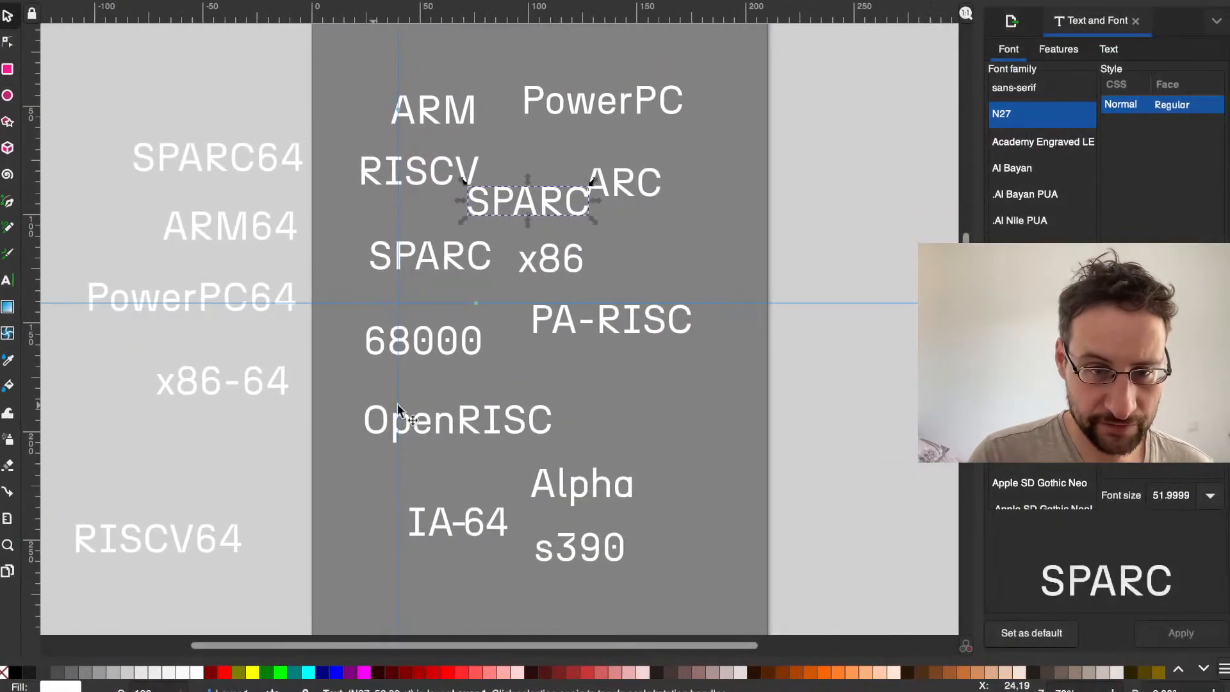
pyautogui.hotkey('ctrl', 'v')
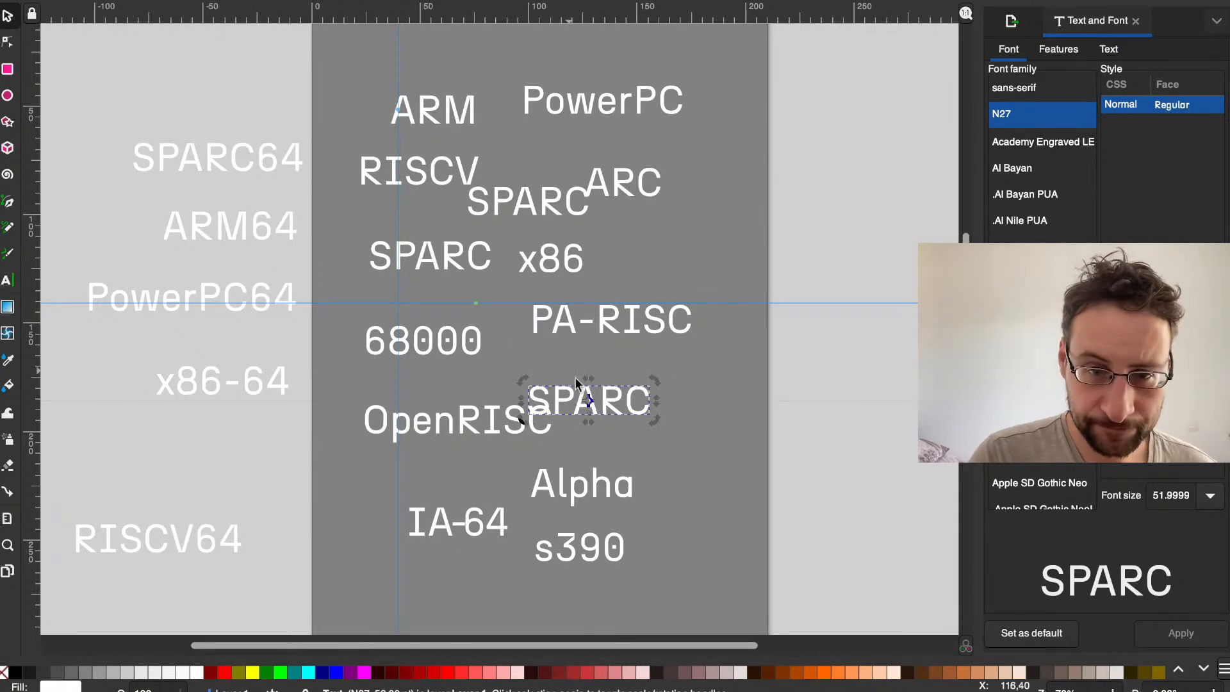
pyautogui.doubleClick(597, 410)
pyautogui.doubleClick(625, 408)
pyautogui.write('M')
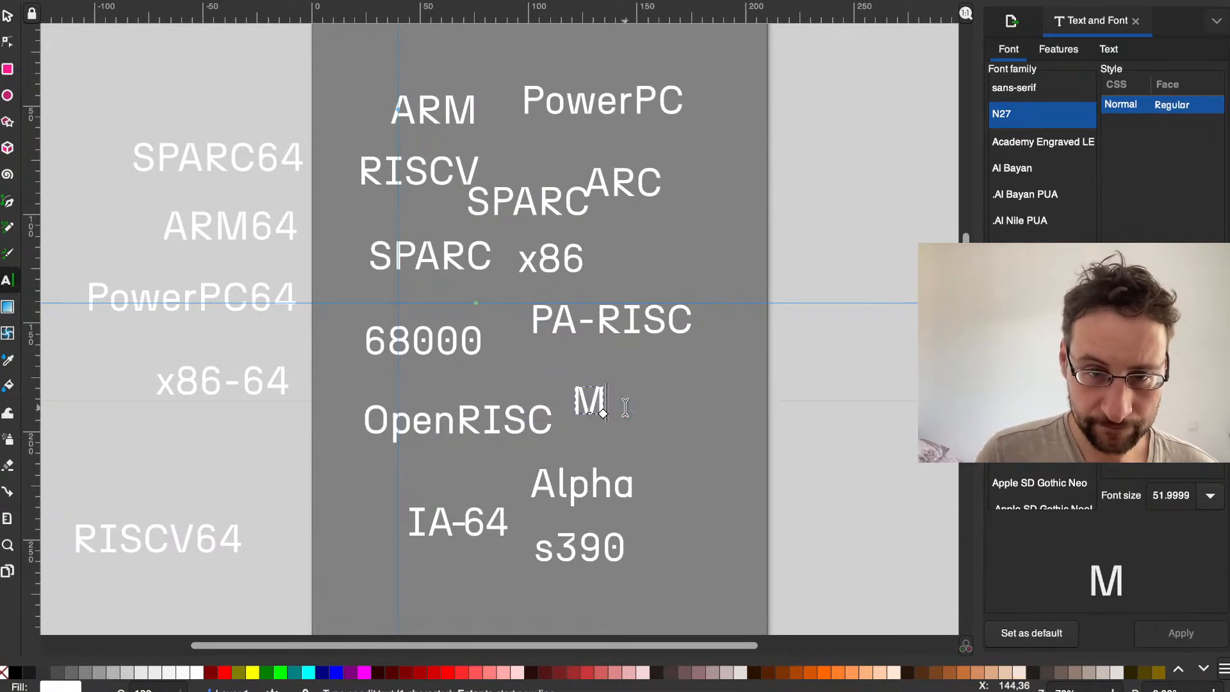
pyautogui.write('icroBlaze')
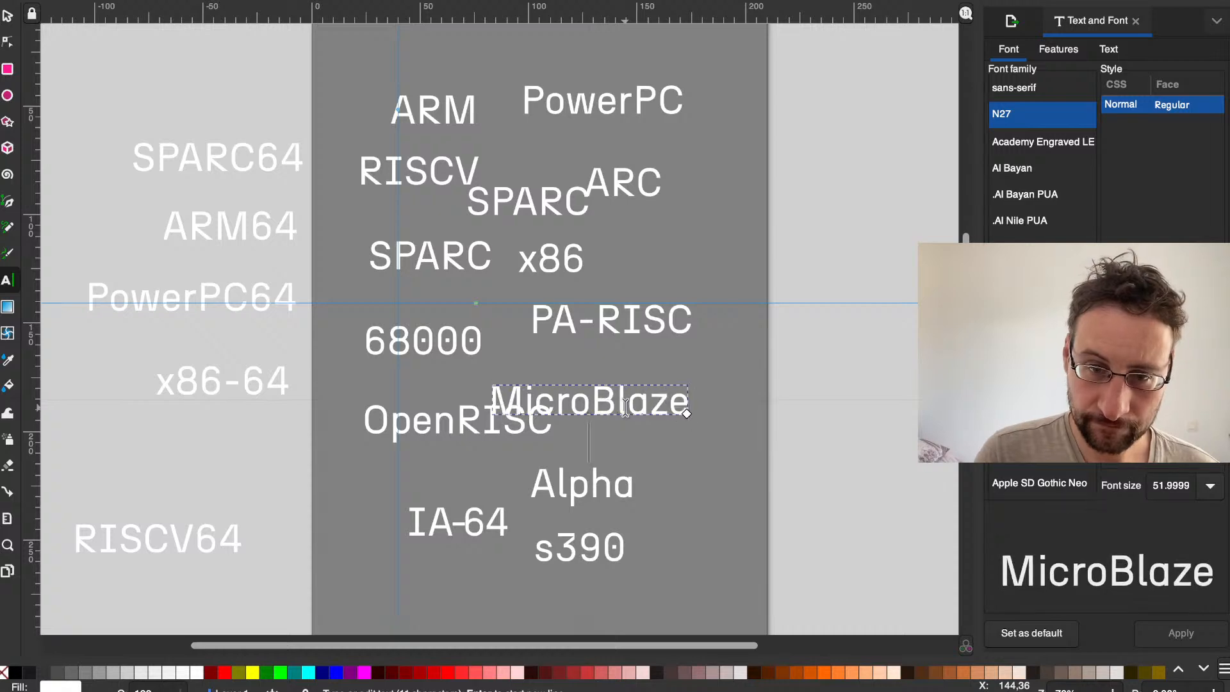
pyautogui.press('Return')
pyautogui.press('BackSpace')
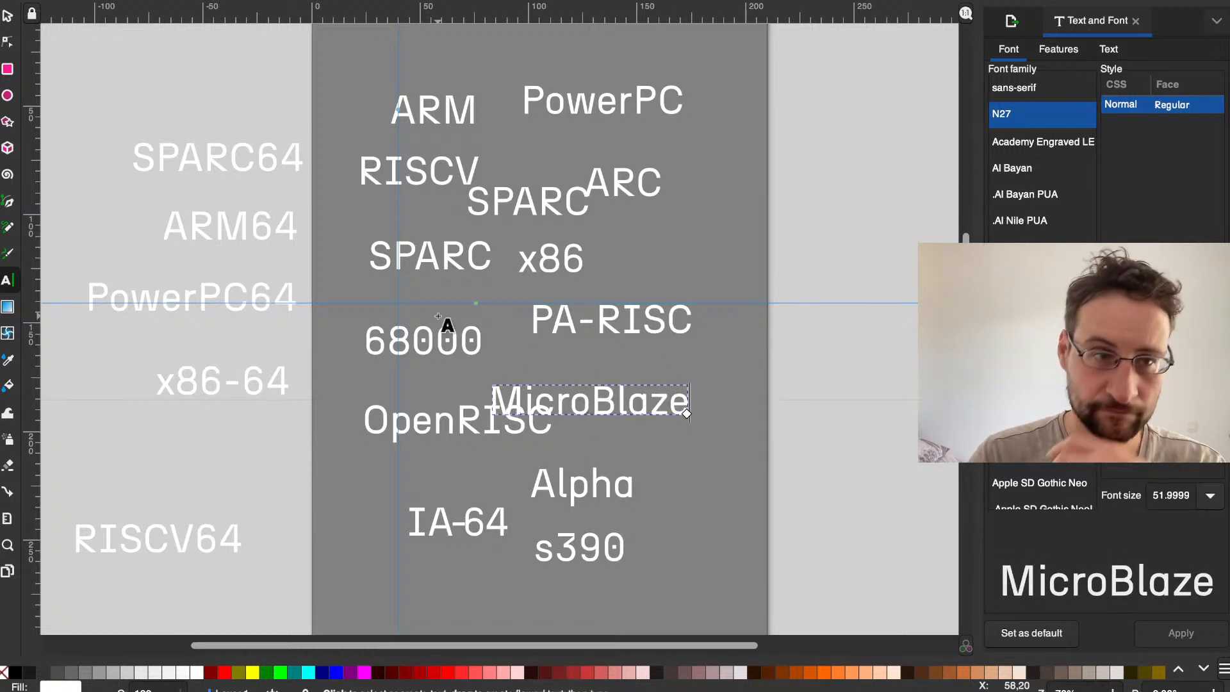
# Step: Move the MicroBlaze text clear of OpenRISC, towards the page's right edge
pyautogui.click(7, 17)
pyautogui.moveTo(620, 388); pyautogui.dragTo(721, 386)
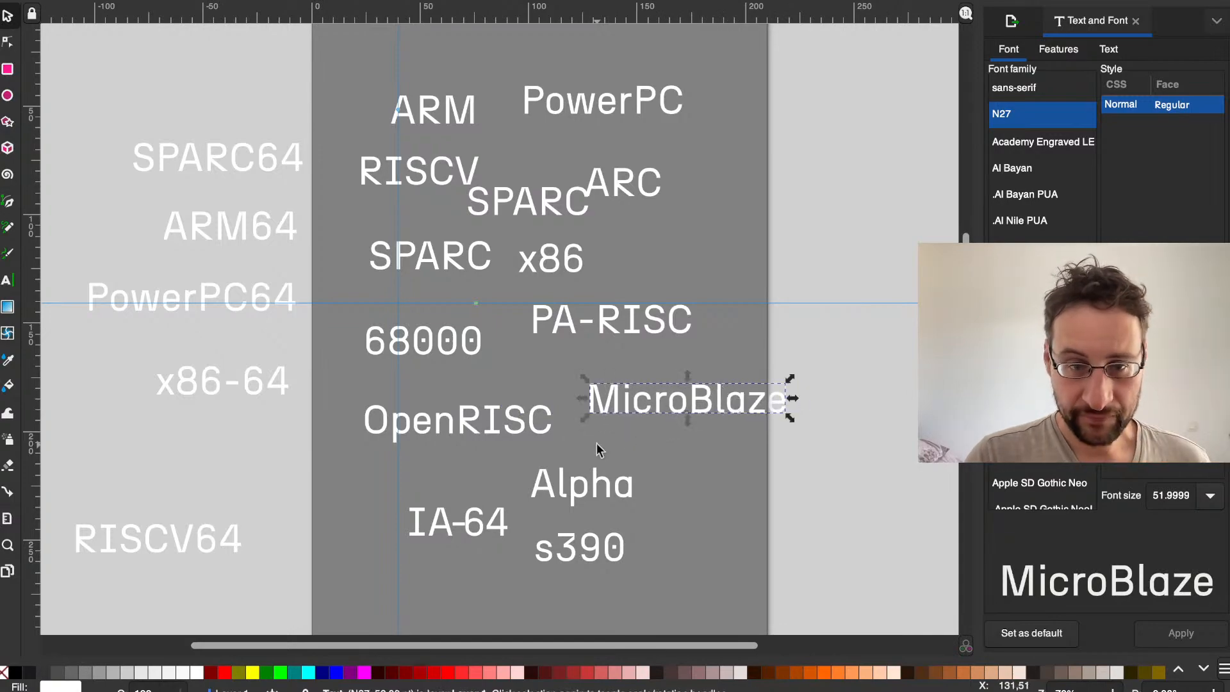
pyautogui.hotkey('ctrl', 'Left')
pyautogui.hotkey('ctrl', 'Right')
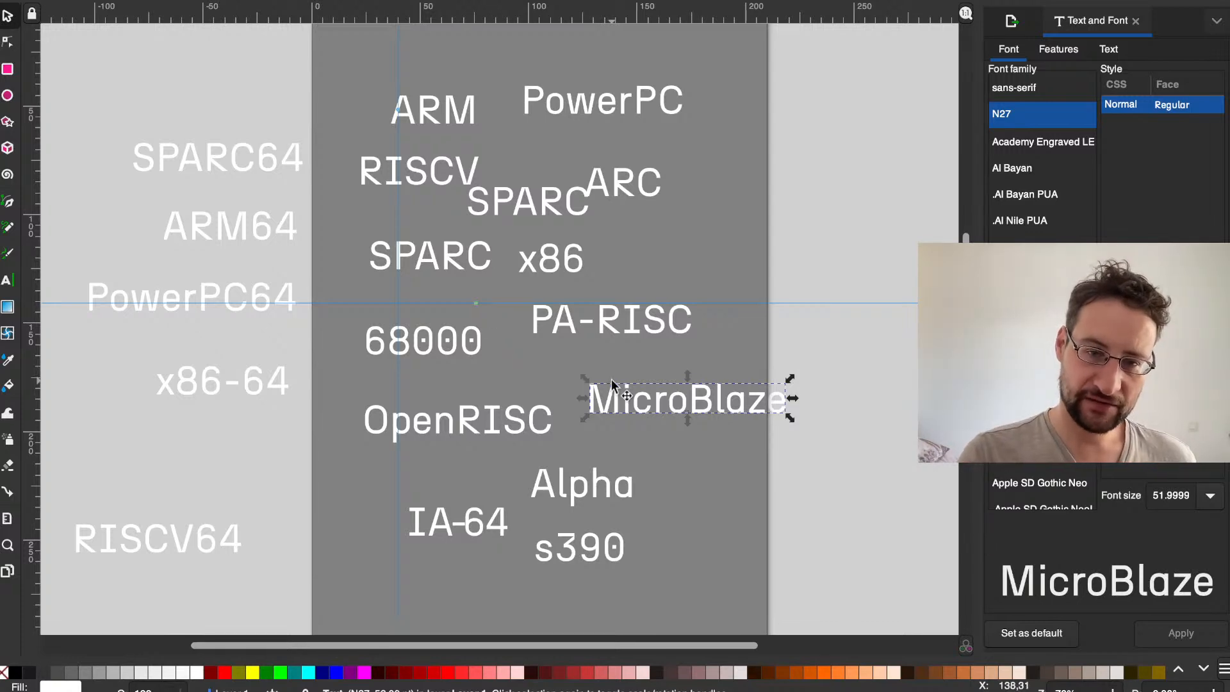
pyautogui.moveTo(609, 394); pyautogui.dragTo(598, 396)
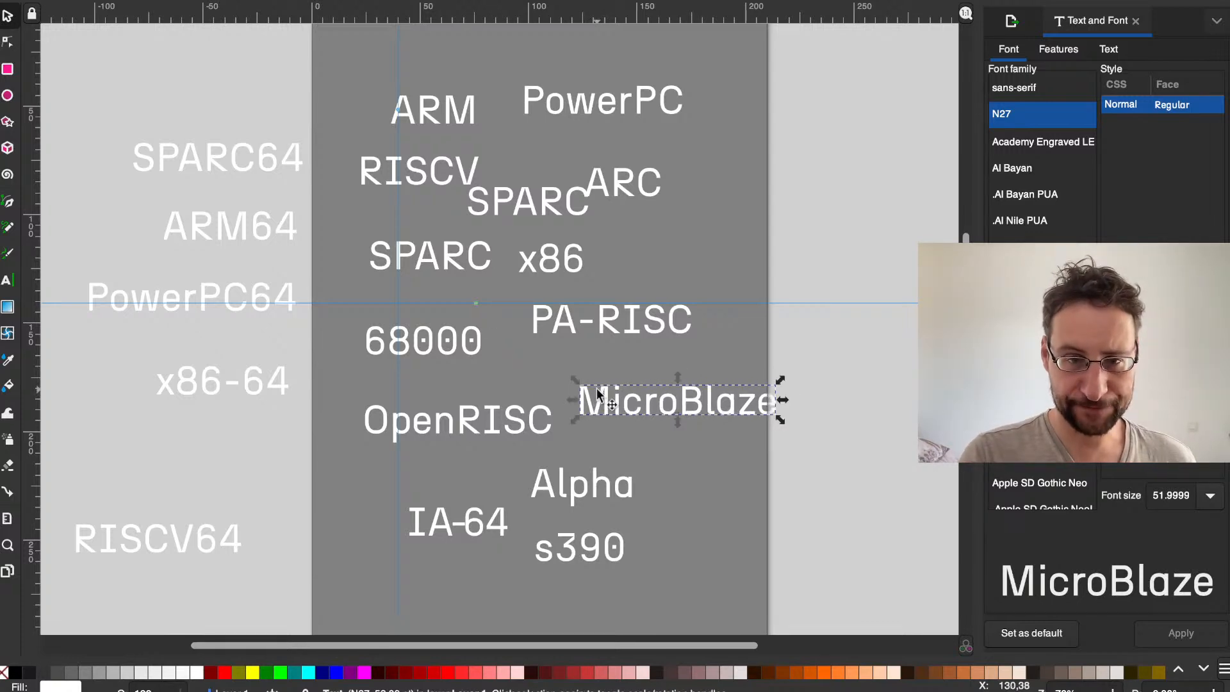
pyautogui.click(503, 423)
pyautogui.keyDown('shift'); pyautogui.click(647, 407); pyautogui.keyUp('shift')
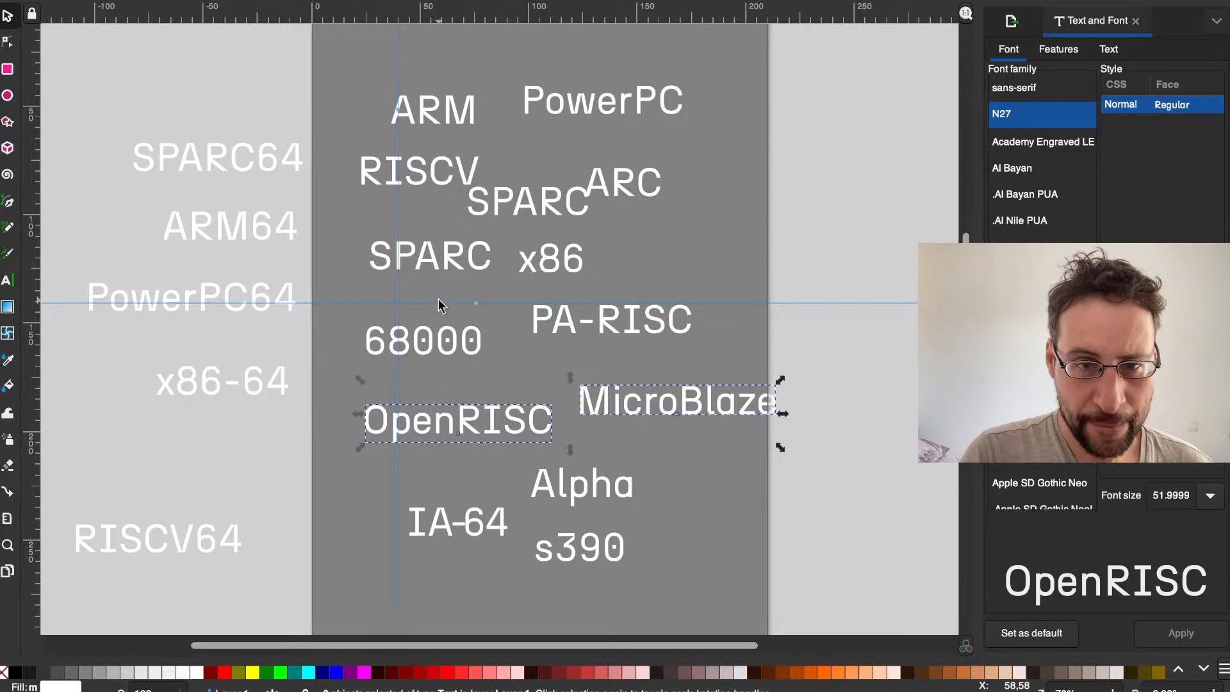
pyautogui.click(356, 579)
# Step: Review the archs list in the terminal, and search the web for nios2 to open the Nios II Wikipedia article
pyautogui.hotkey('ctrl', 'Left')
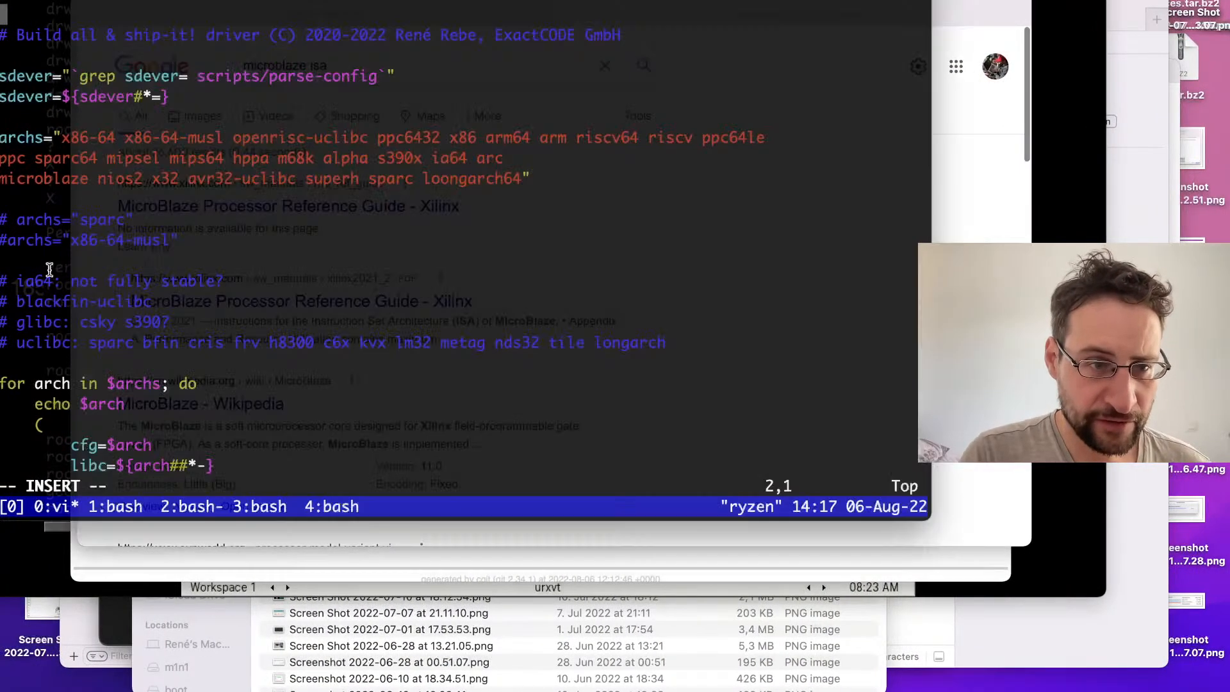
pyautogui.click(72, 282)
pyautogui.hotkey('ctrl', 'Right')
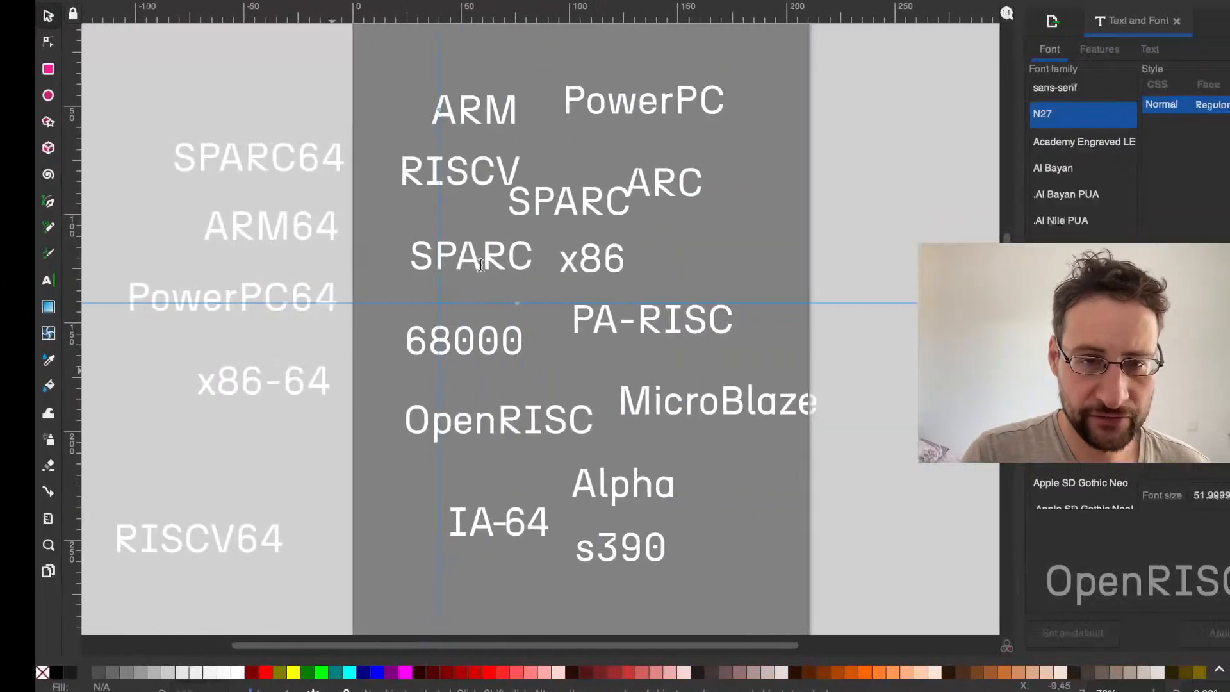
pyautogui.hotkey('ctrl', 'Left')
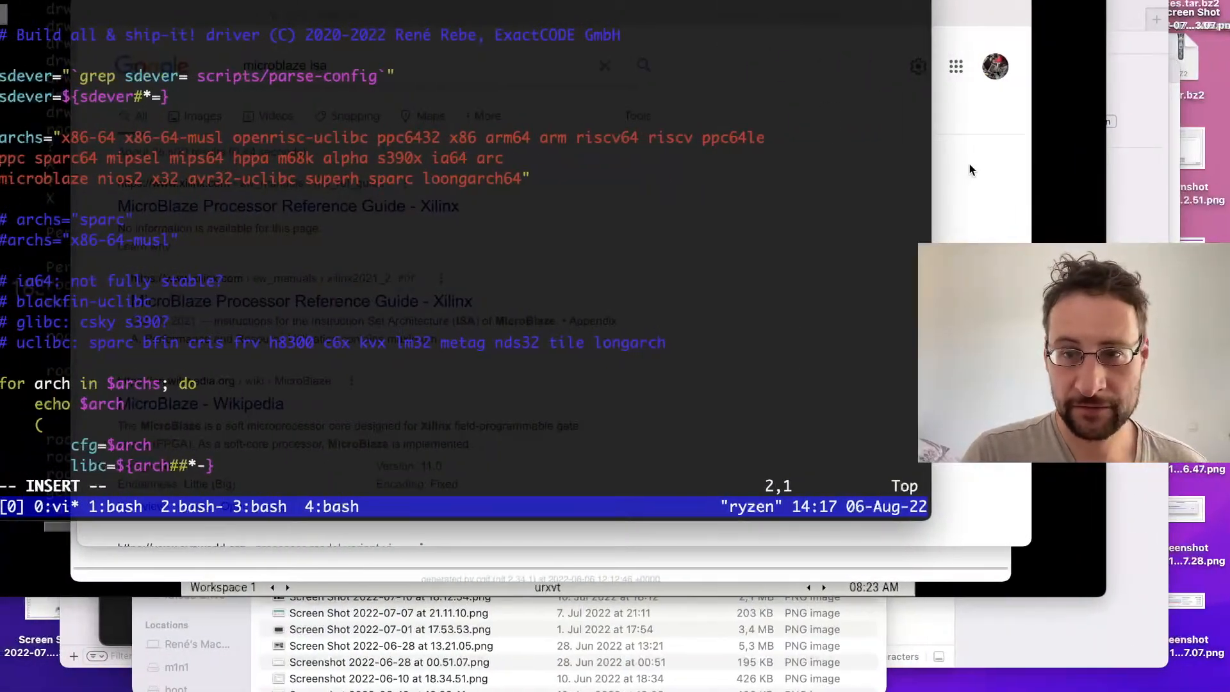
pyautogui.click(967, 170)
pyautogui.click(519, 65)
pyautogui.press('super+a')
pyautogui.write('nios2')
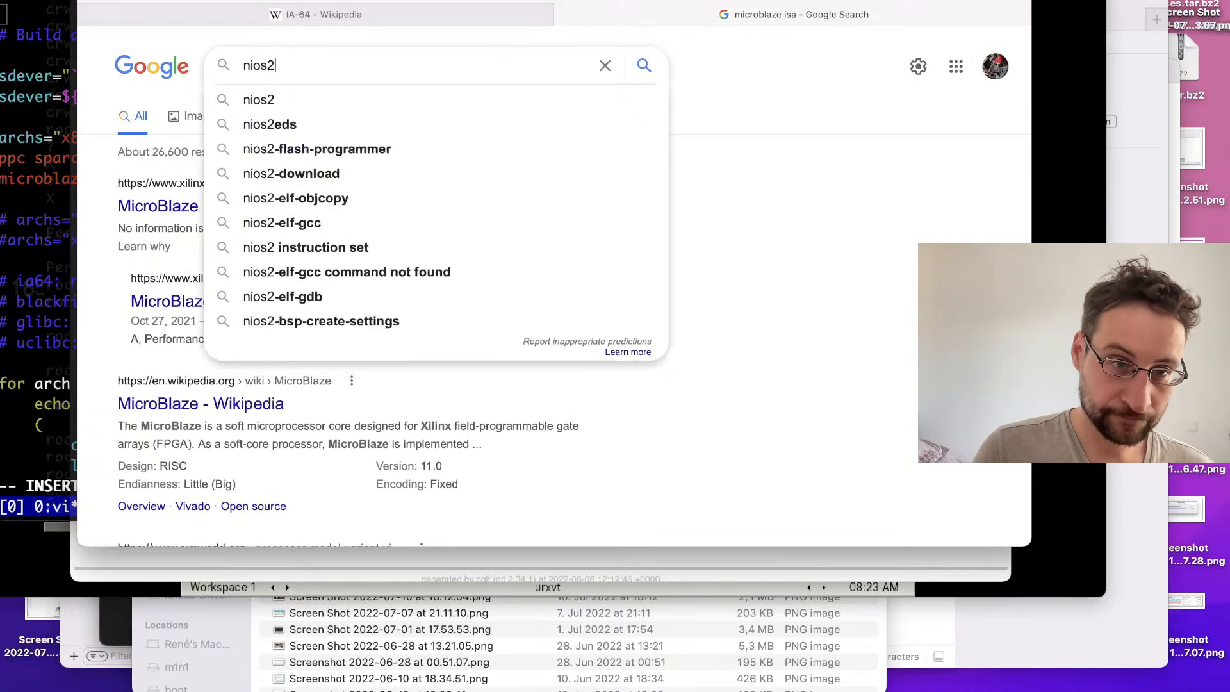
pyautogui.press('Return')
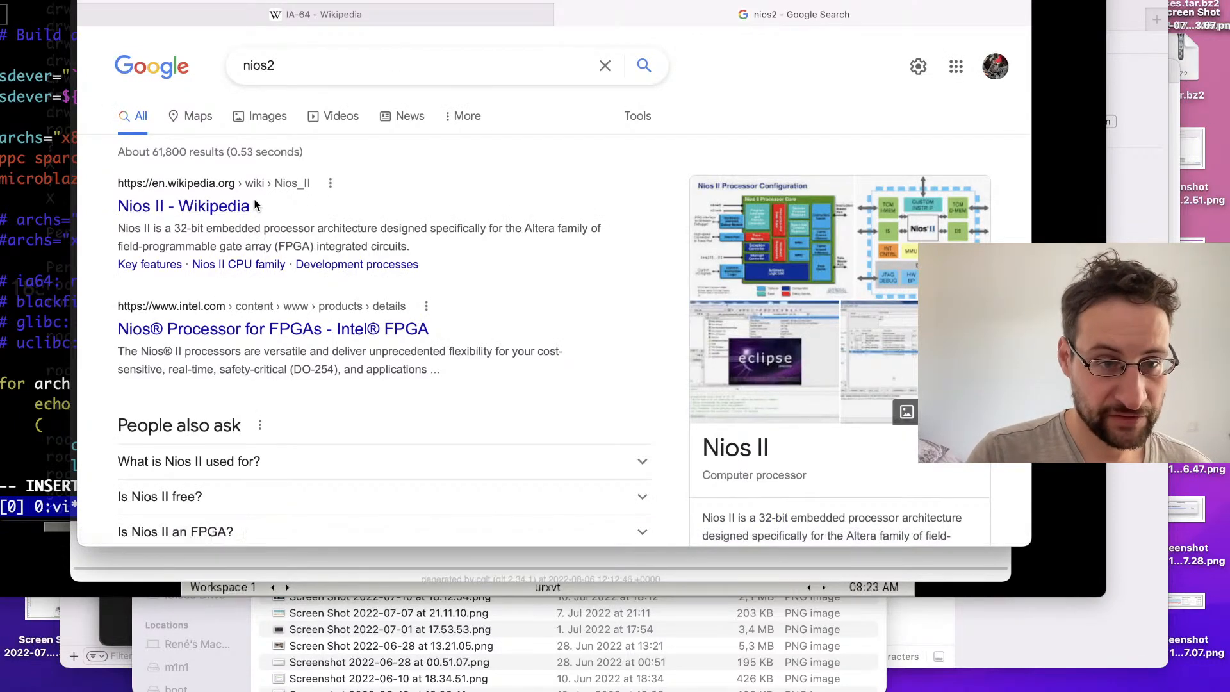
pyautogui.click(232, 207)
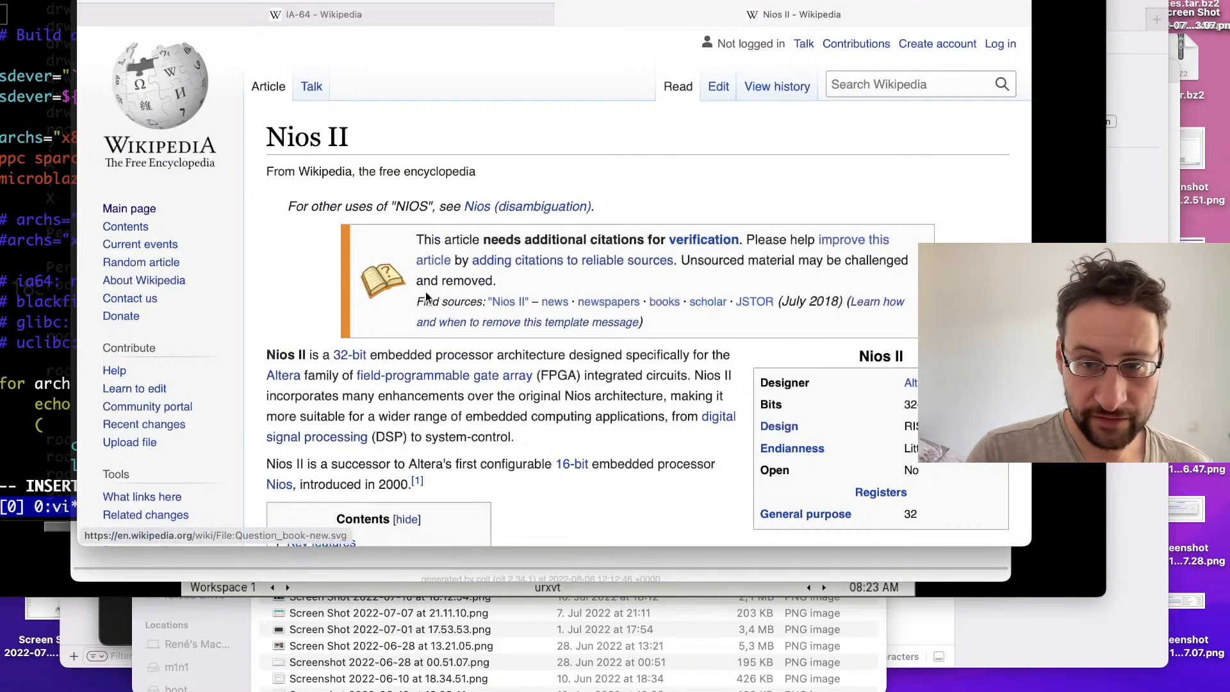
# Step: Paste a SPARC text copy below IA-64 at the bottom of the page and replace its wording with NiosII
pyautogui.hotkey('ctrl', 'Right')
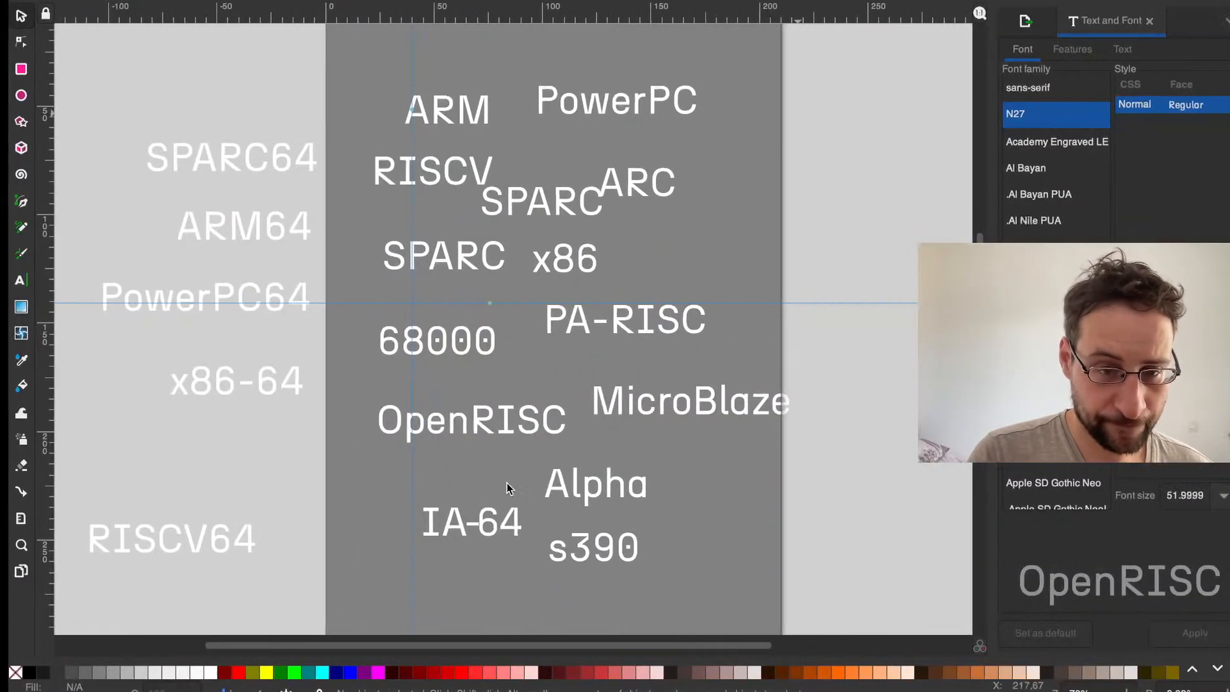
pyautogui.moveTo(486, 604); pyautogui.dragTo(475, 594)
pyautogui.hotkey('ctrl', 'v')
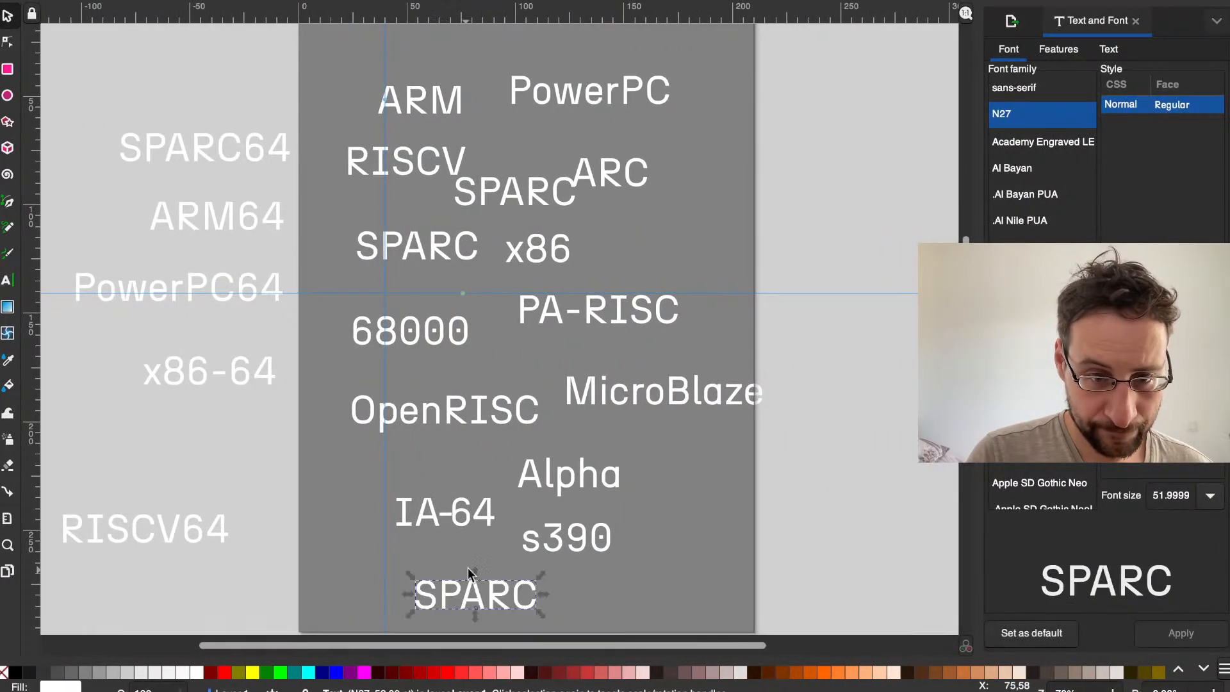
pyautogui.doubleClick(457, 586)
pyautogui.write('NiosII')
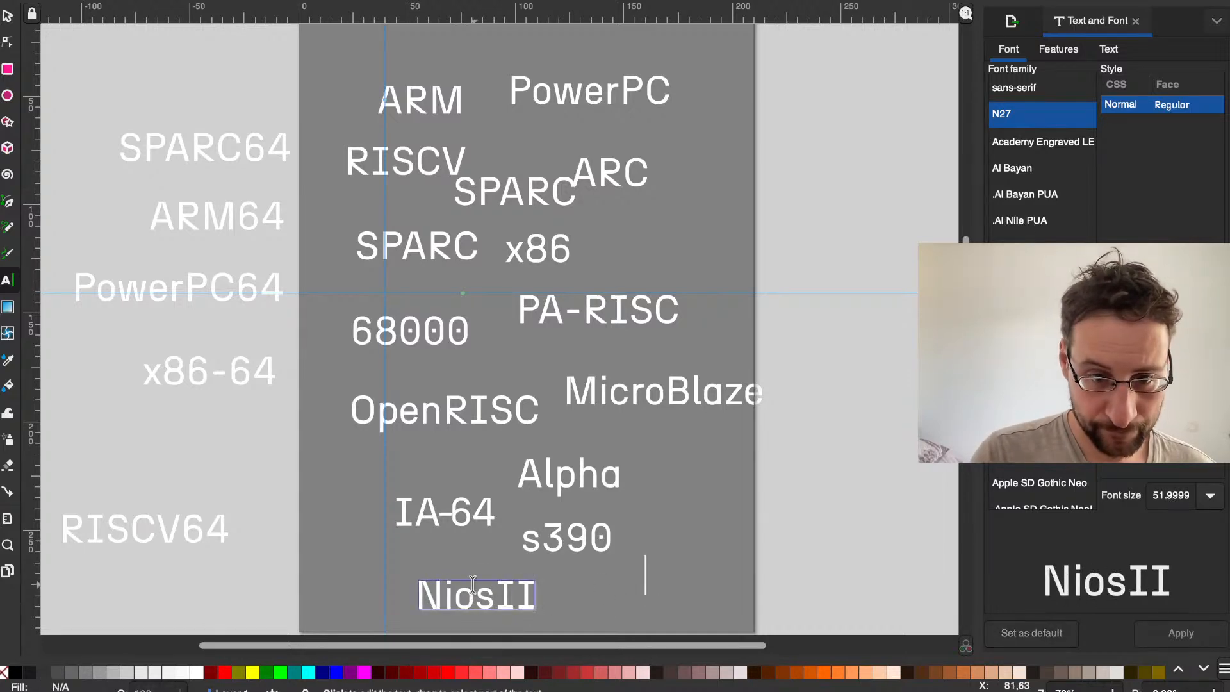
# Step: Move the NiosII text up and left to sit below IA-64, and nudge MicroBlaze up towards PA-RISC
pyautogui.moveTo(454, 594); pyautogui.dragTo(423, 592)
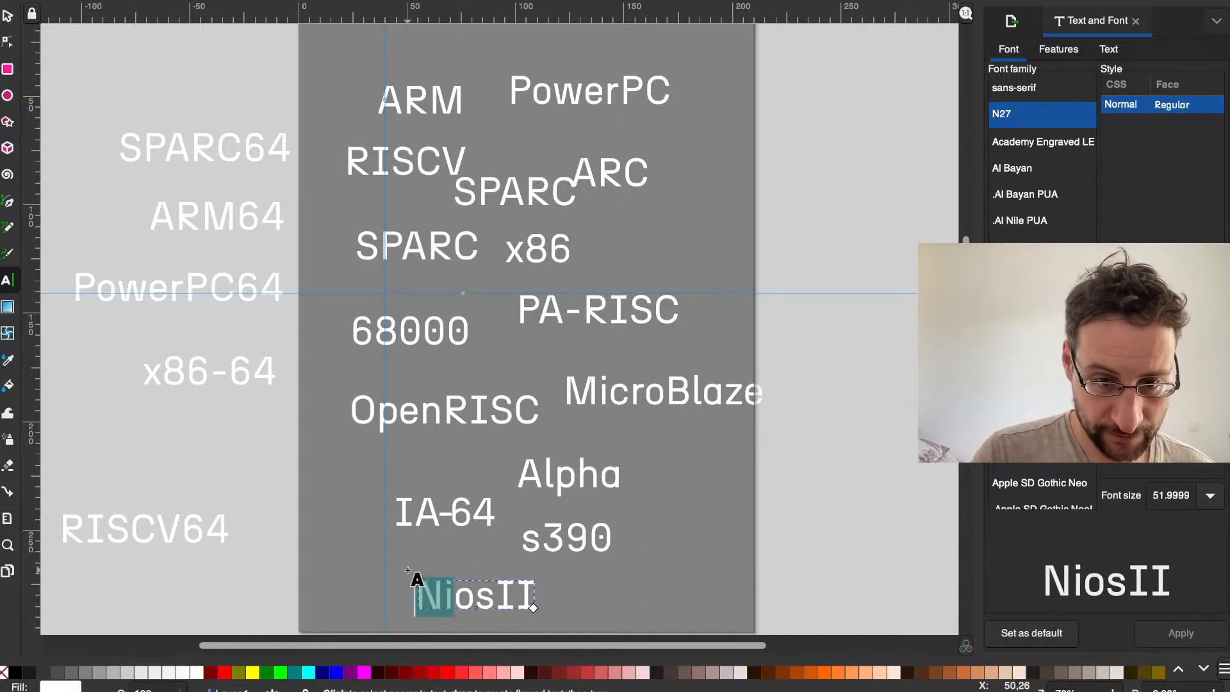
pyautogui.click(414, 553)
pyautogui.press('s')
pyautogui.moveTo(456, 588); pyautogui.dragTo(407, 568)
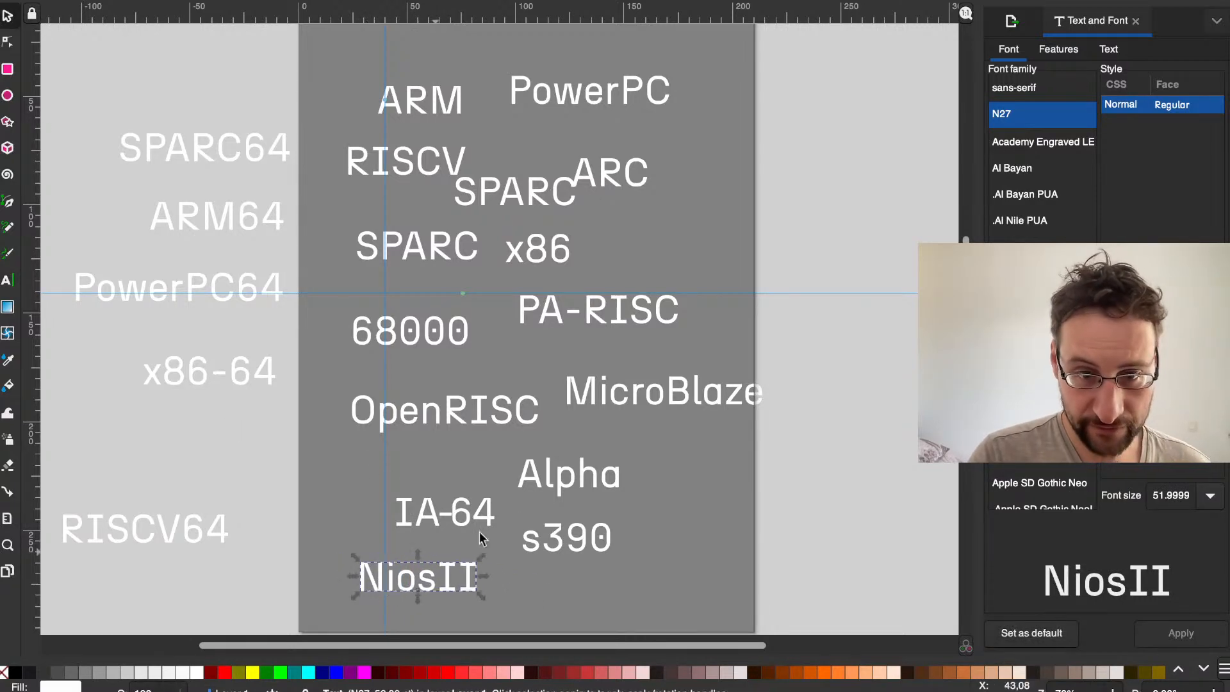
pyautogui.moveTo(660, 392); pyautogui.dragTo(648, 367)
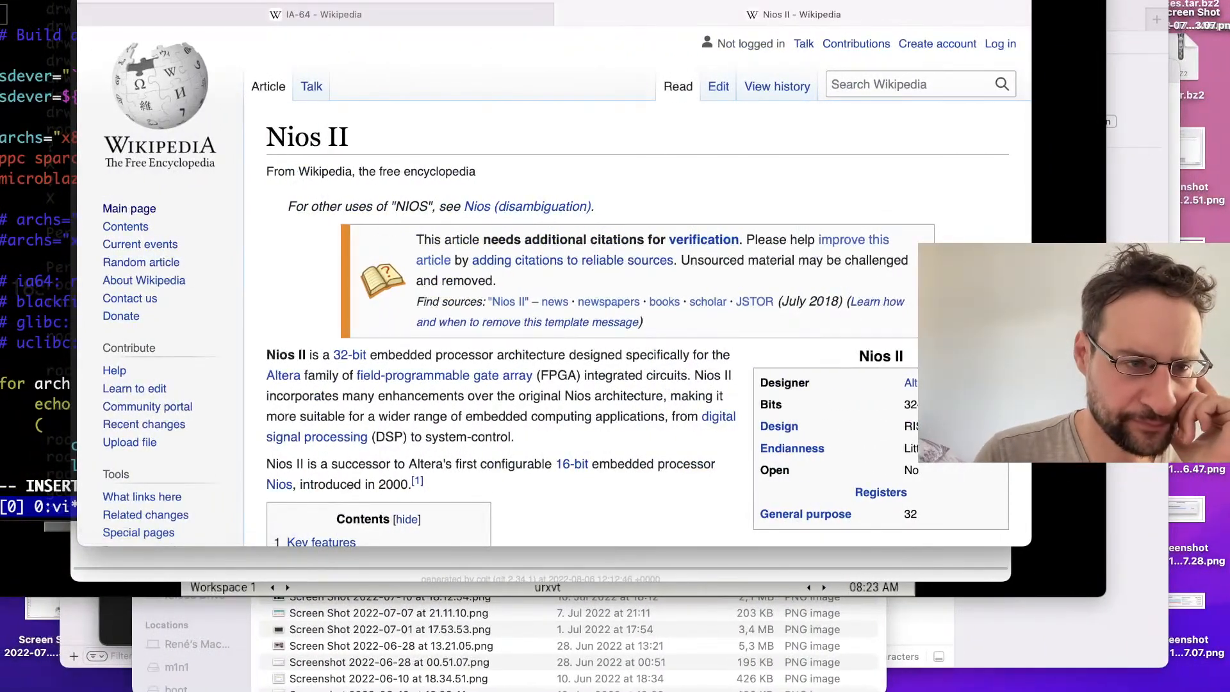
# Step: Check the archs list in the terminal, and paste a SPARC text copy between MicroBlaze and Alpha, replacing its wording with AVR32
pyautogui.click(18, 241)
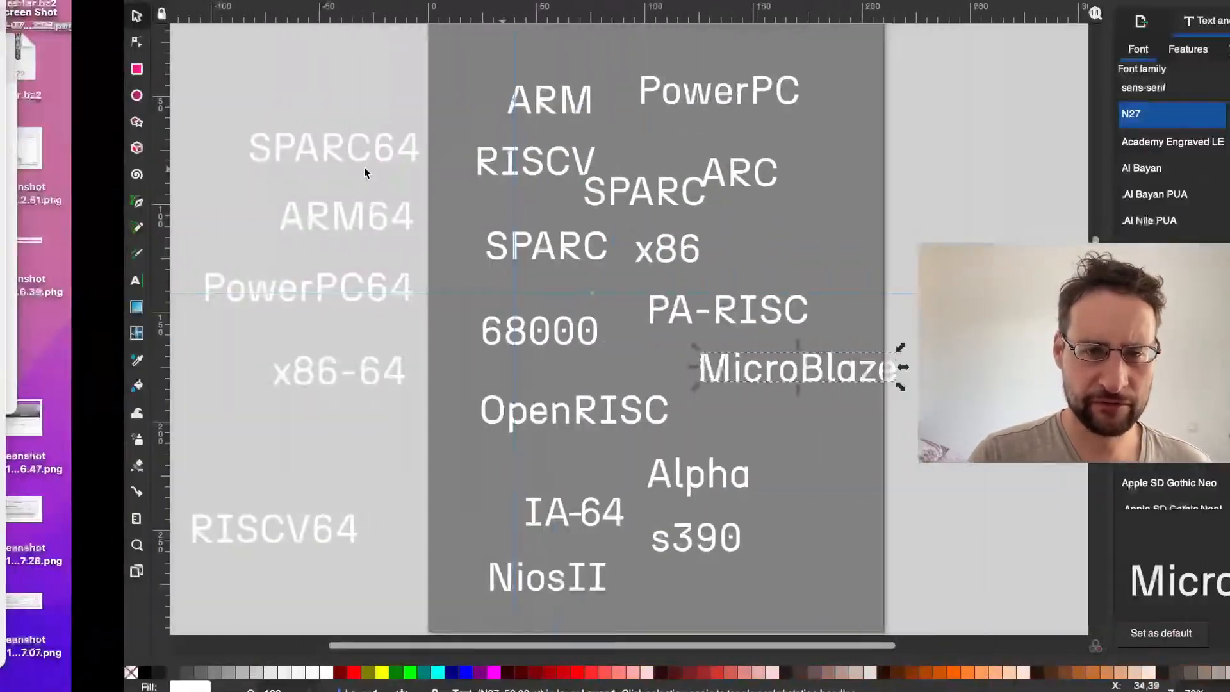
pyautogui.hotkey('ctrl', 'v')
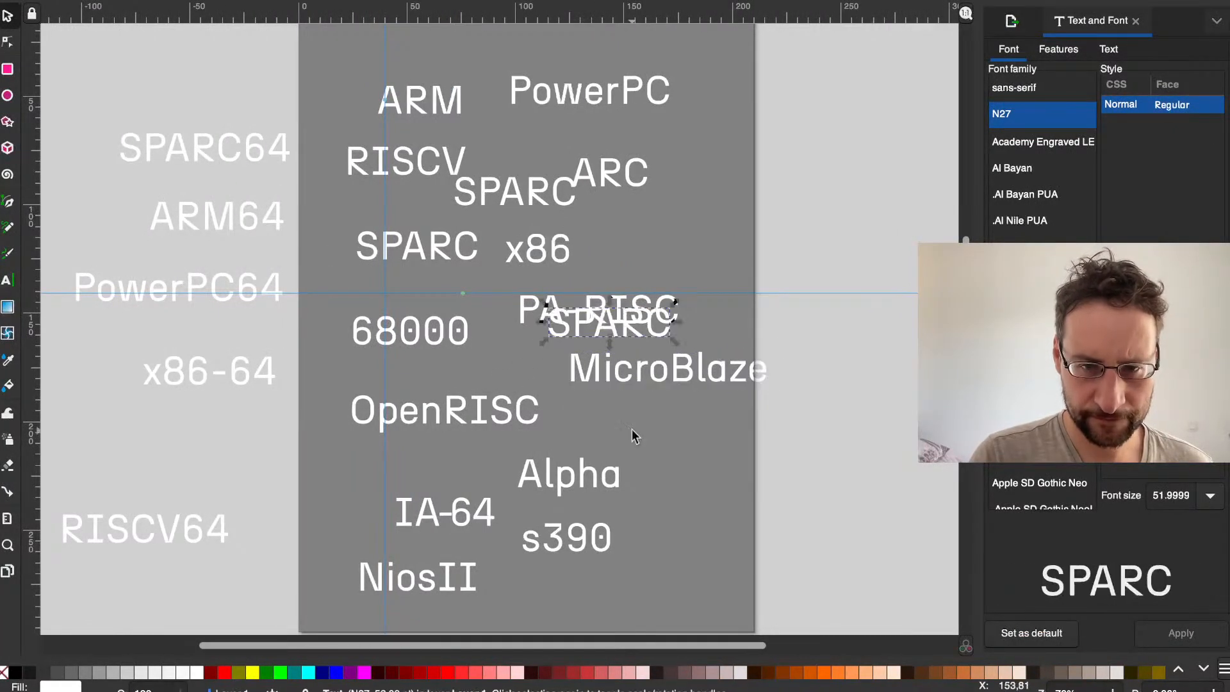
pyautogui.moveTo(579, 335); pyautogui.dragTo(613, 428)
pyautogui.press('Escape')
pyautogui.doubleClick(614, 427)
pyautogui.write('A')
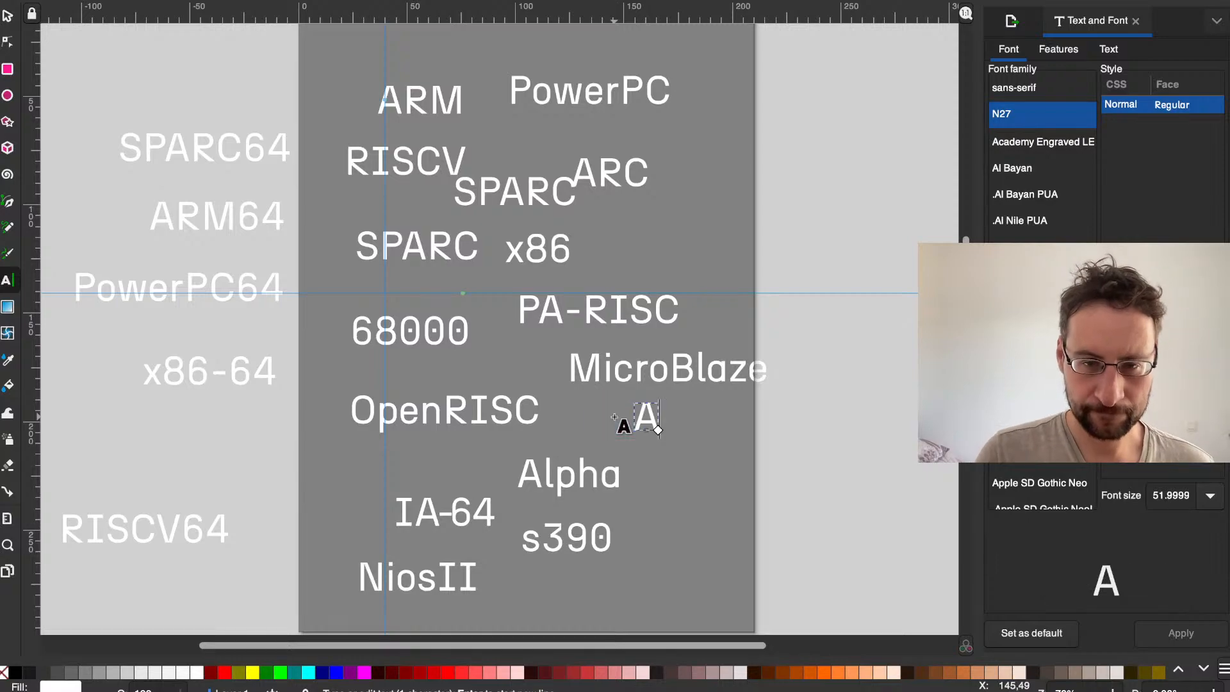
pyautogui.write('VR32')
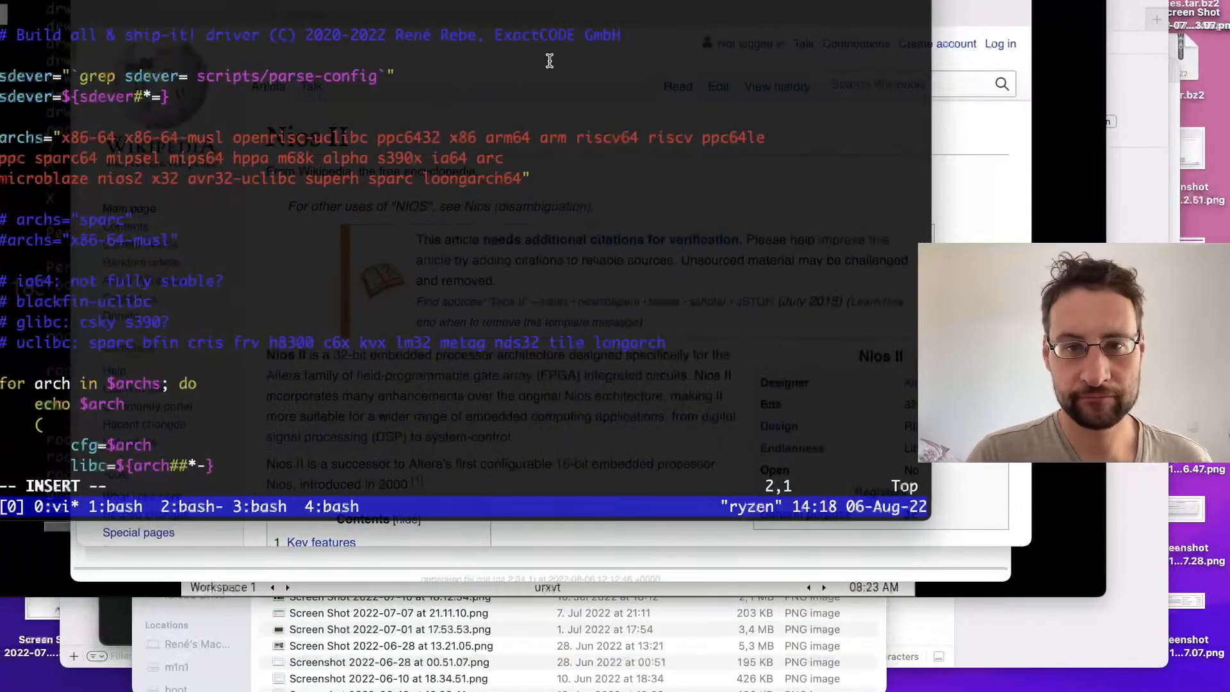
# Step: Search the web for superh to check the spelling of the architecture name, and return to the design
pyautogui.click(941, 200)
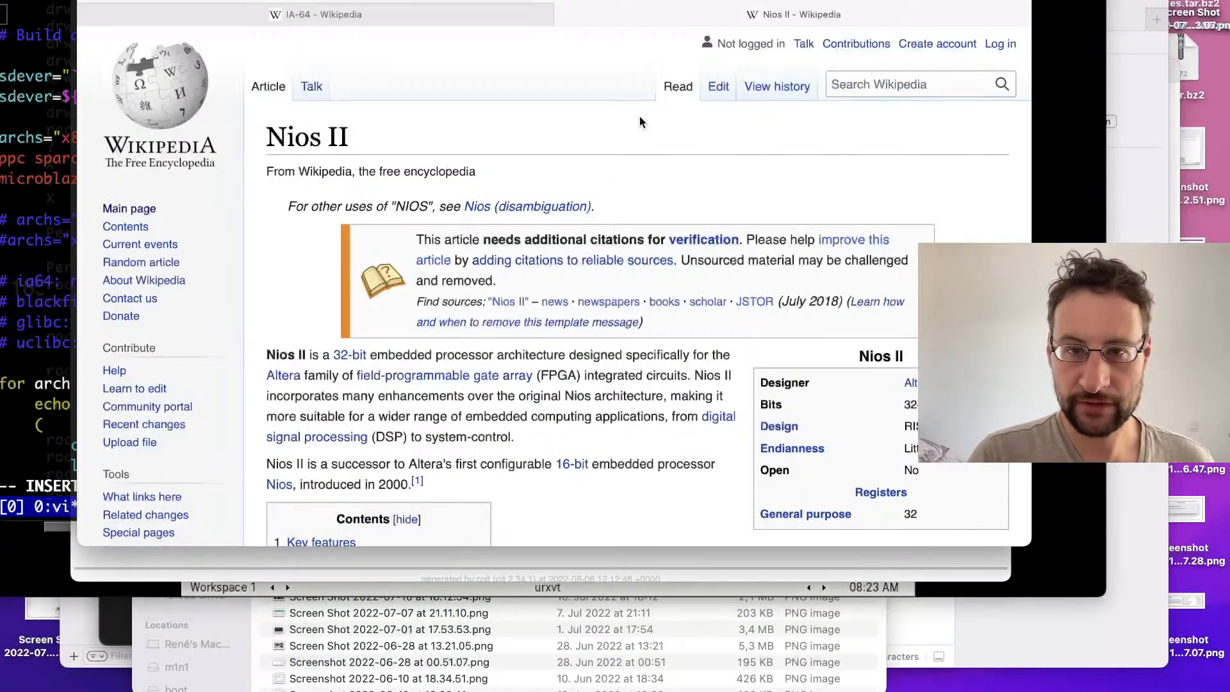
pyautogui.click(751, 23)
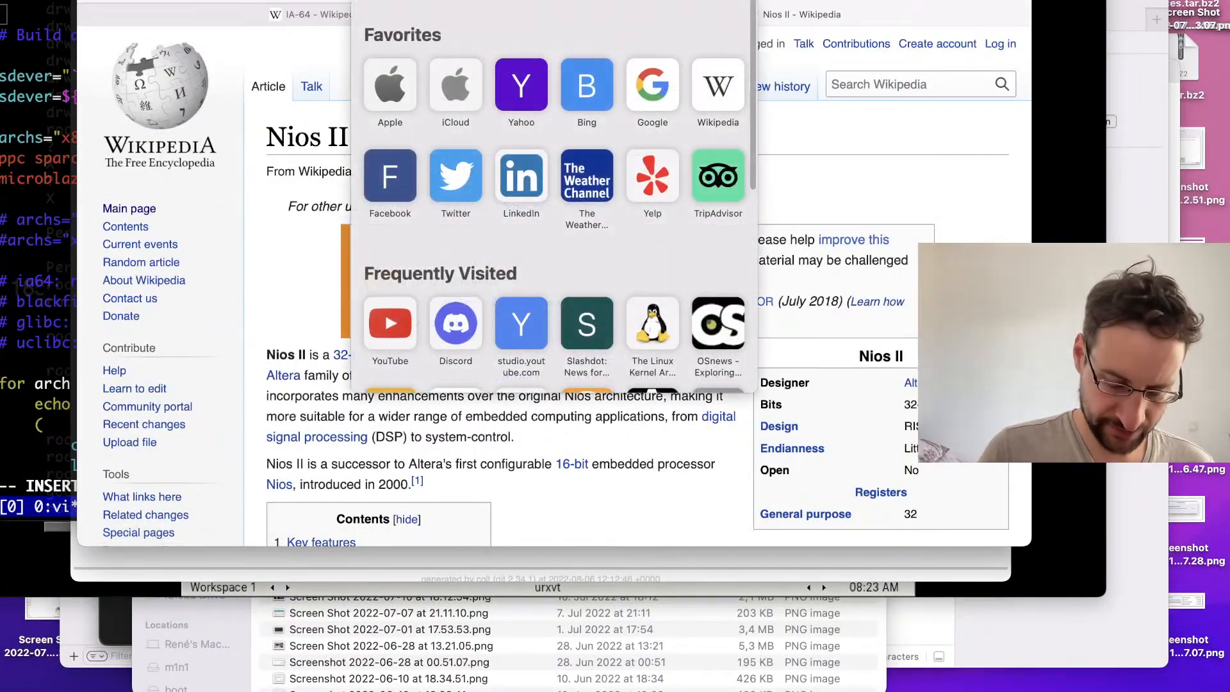
pyautogui.write('superh')
pyautogui.press('Return')
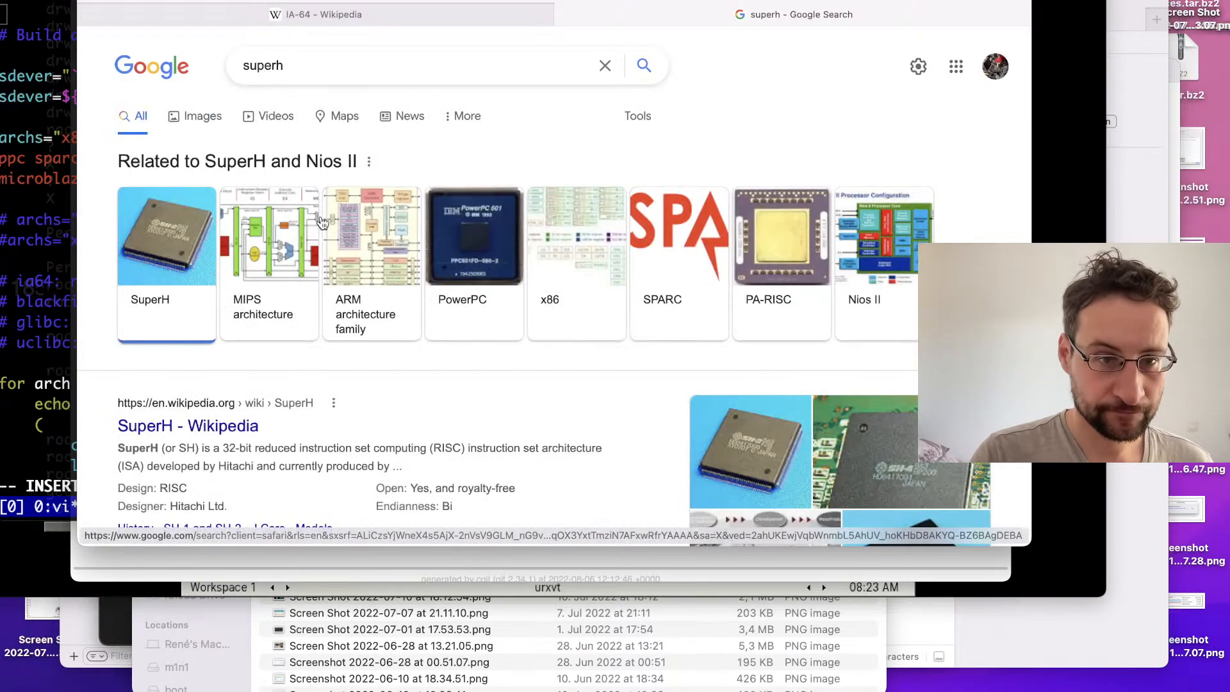
pyautogui.hotkey('ctrl', 'Right')
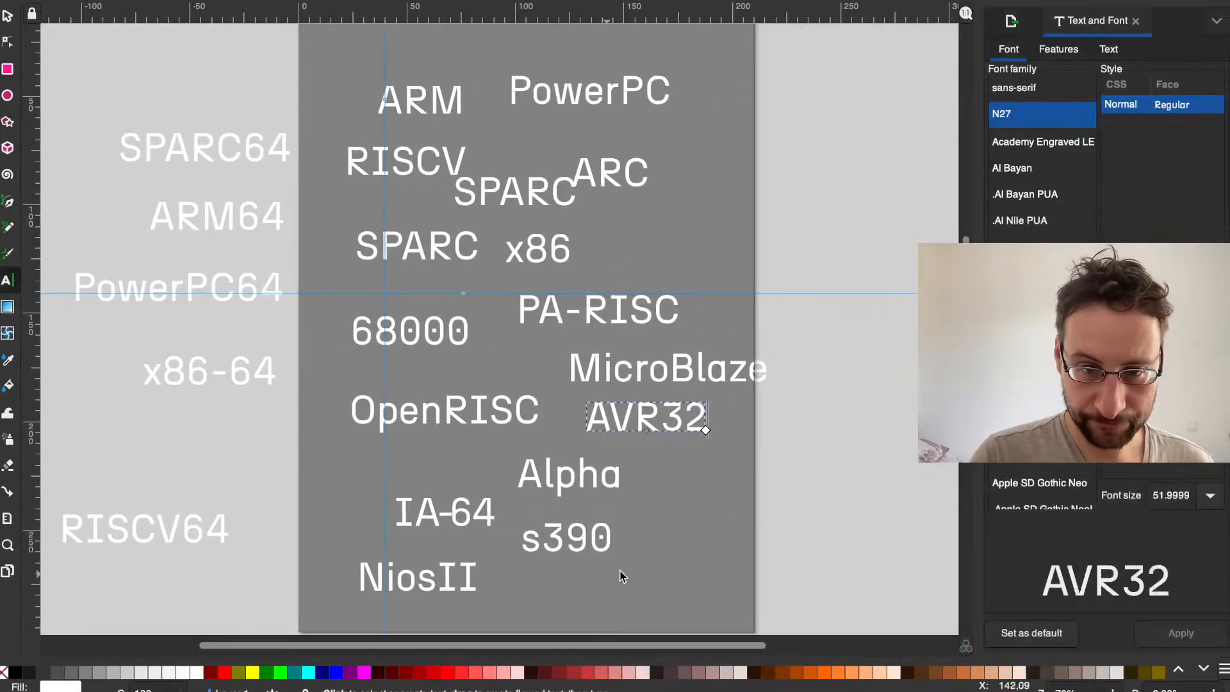
# Step: Paste a SPARC text copy below s390 and replace its wording with SuperH
pyautogui.press('super+v')
pyautogui.doubleClick(645, 563)
pyautogui.write('SuperH')
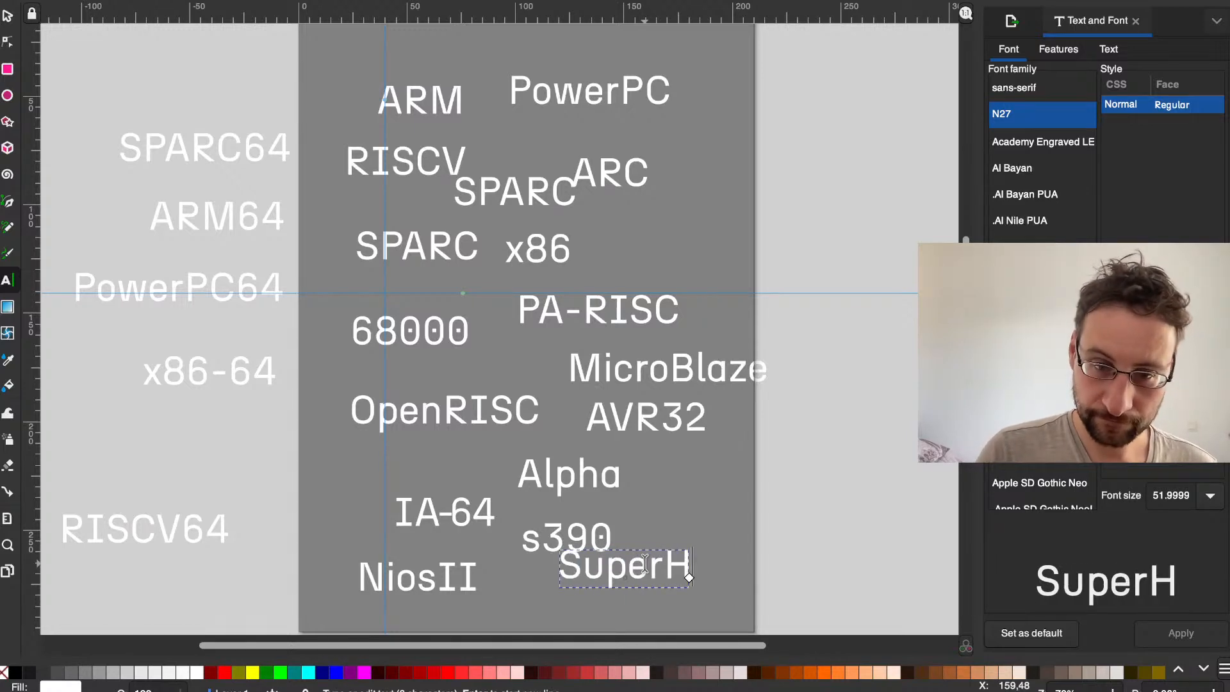
# Step: Paste another SPARC text copy beside Alpha and s390, above SuperH, and replace its wording with LongArch
pyautogui.press('super+v')
pyautogui.doubleClick(689, 509)
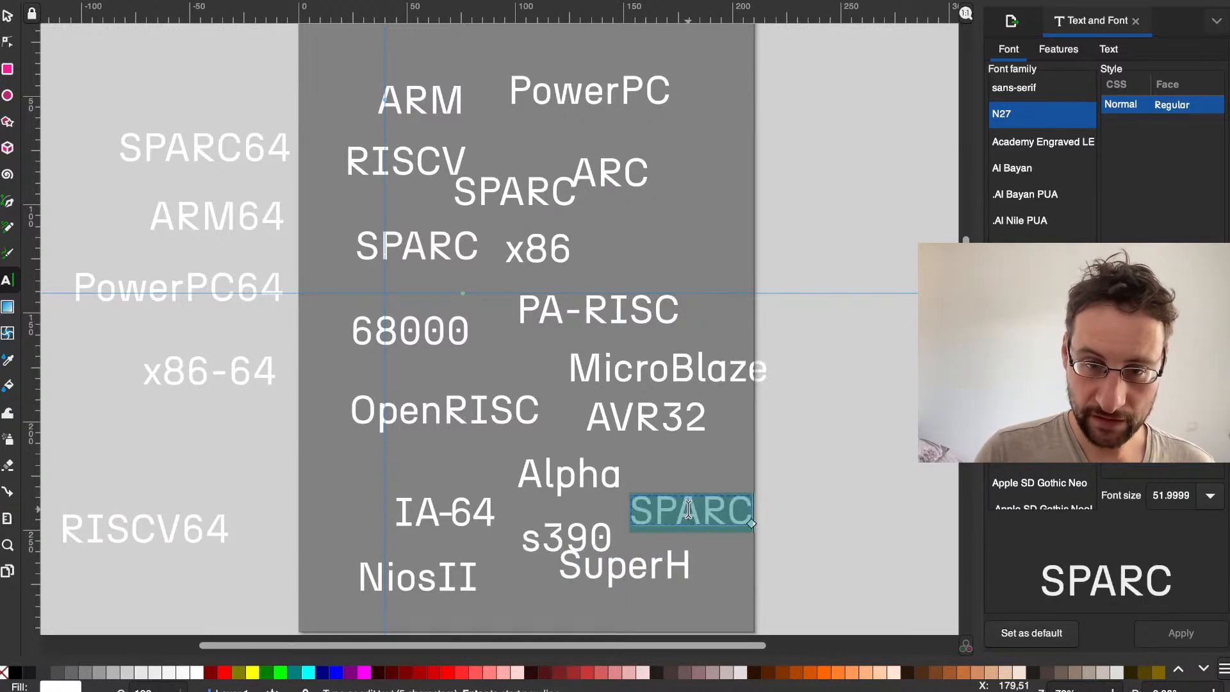
pyautogui.click(688, 509)
pyautogui.doubleClick(707, 495)
pyautogui.write('LongARch')
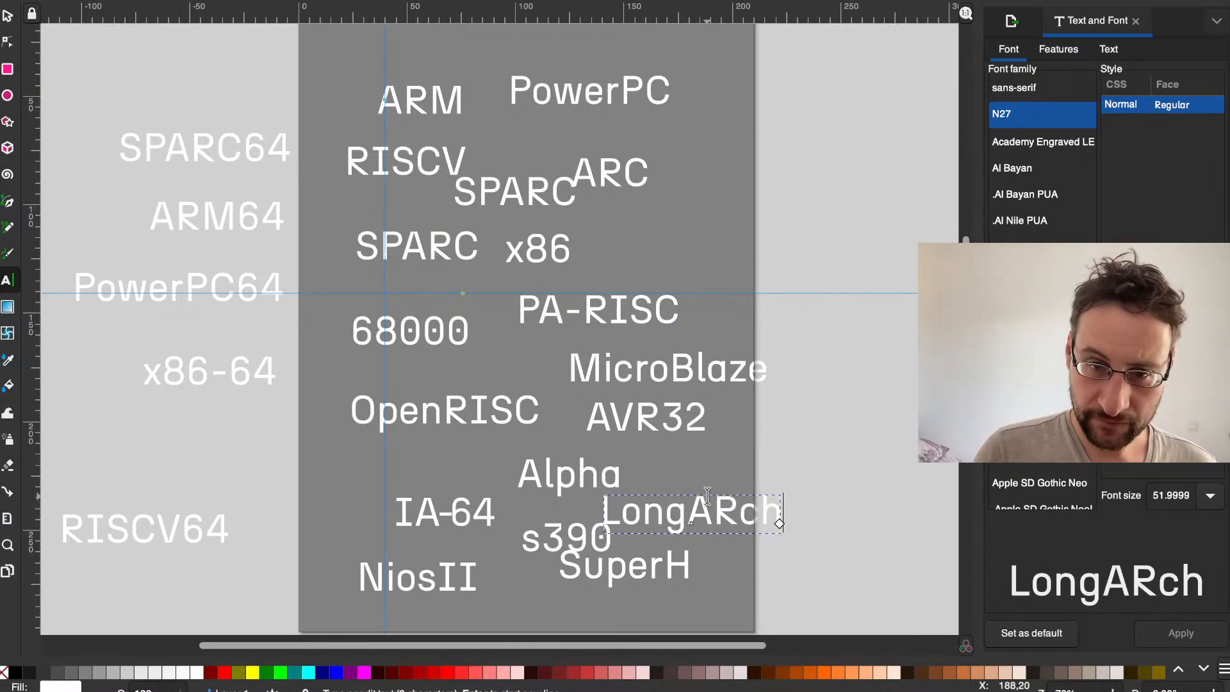
pyautogui.press('BackSpace')
pyautogui.press('BackSpace')
pyautogui.press('BackSpace')
pyautogui.write('rch')
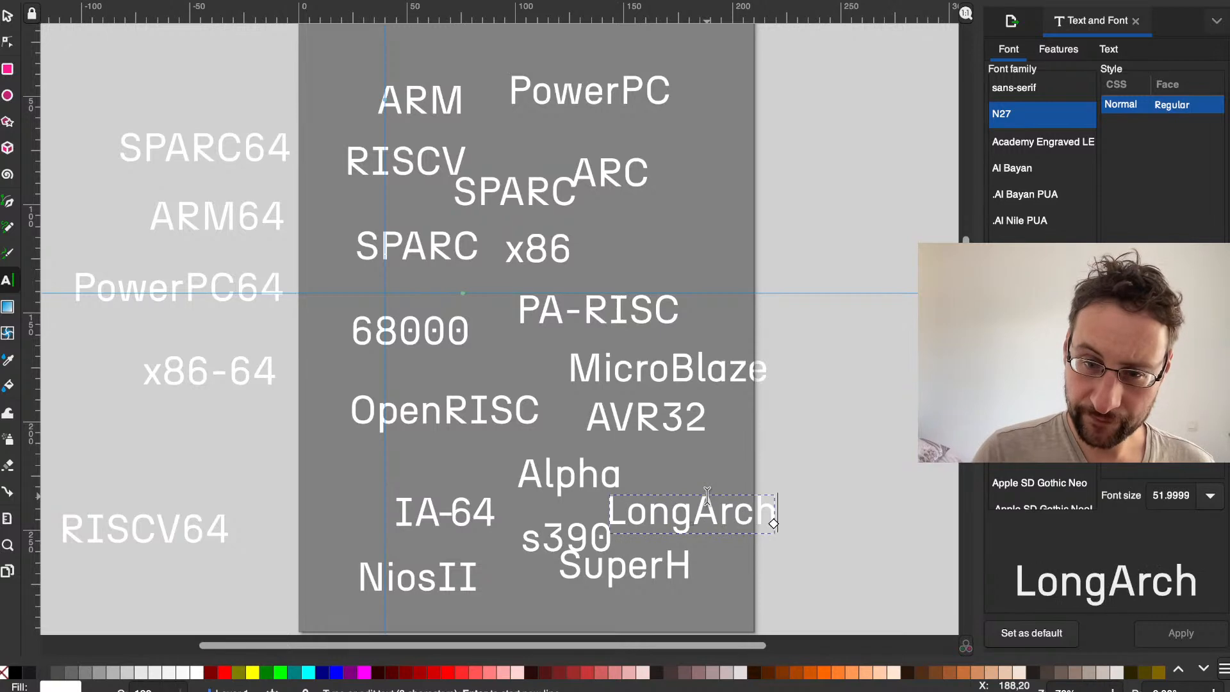
# Step: Move the LongArch text up and right, clear of s390
pyautogui.click(827, 440)
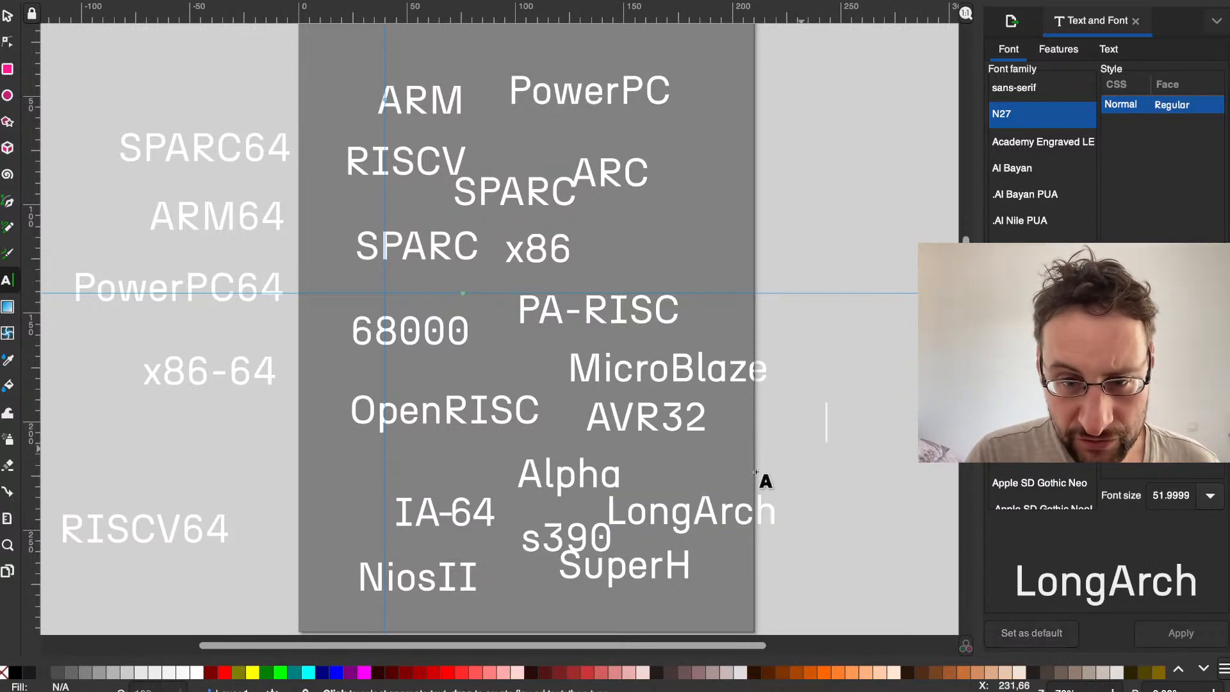
pyautogui.click(7, 14)
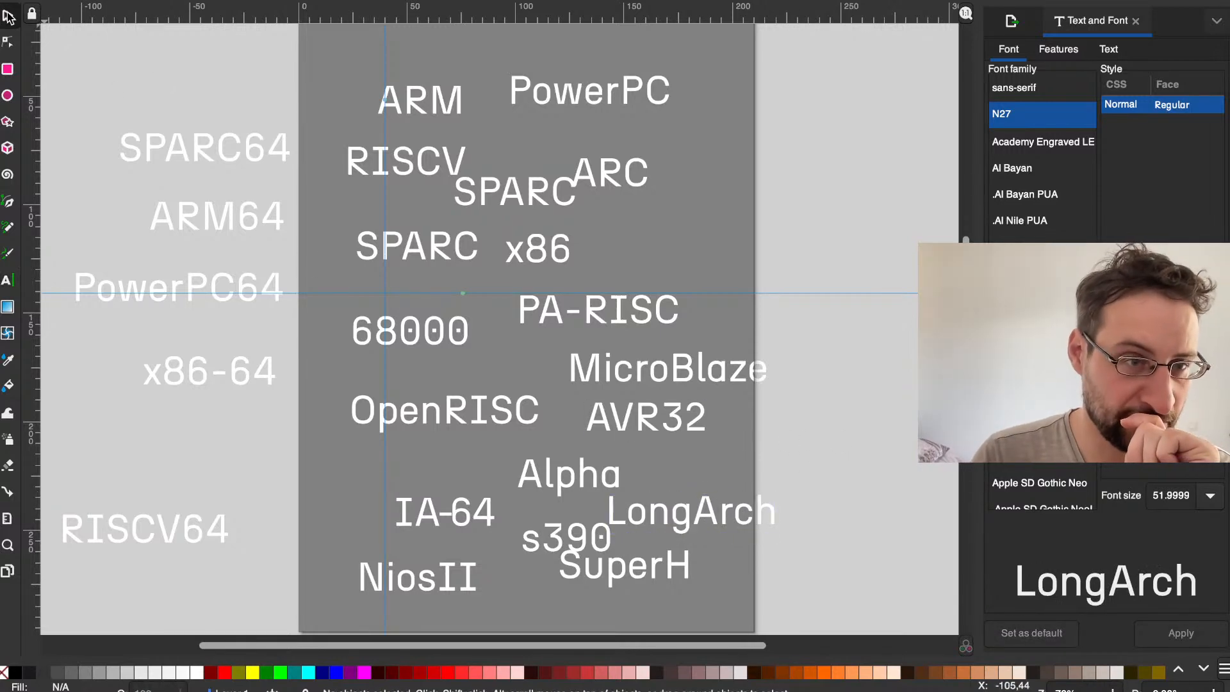
pyautogui.scroll(1, 654, 490)
pyautogui.click(654, 488)
pyautogui.moveTo(655, 488); pyautogui.dragTo(675, 488)
# Step: Select all the architecture names to examine their overall arrangement on and beside the page, and clear the selection
pyautogui.hotkey('ctrl', 'a')
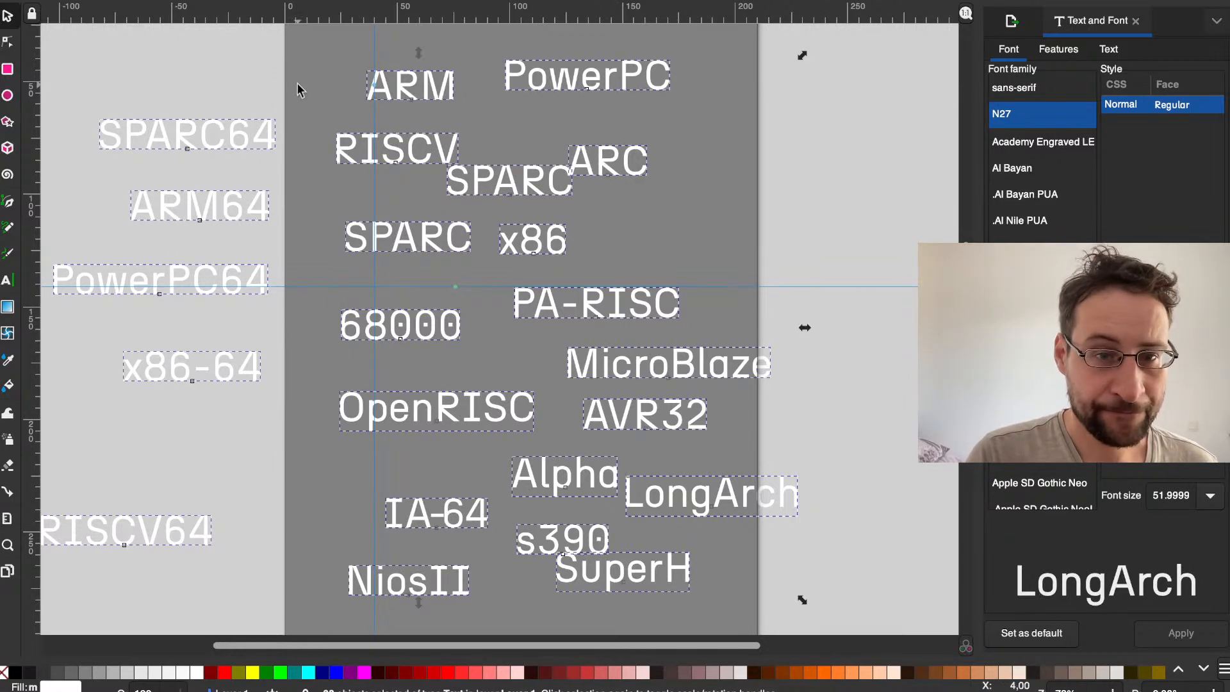
pyautogui.scroll(-2, 306, 122)
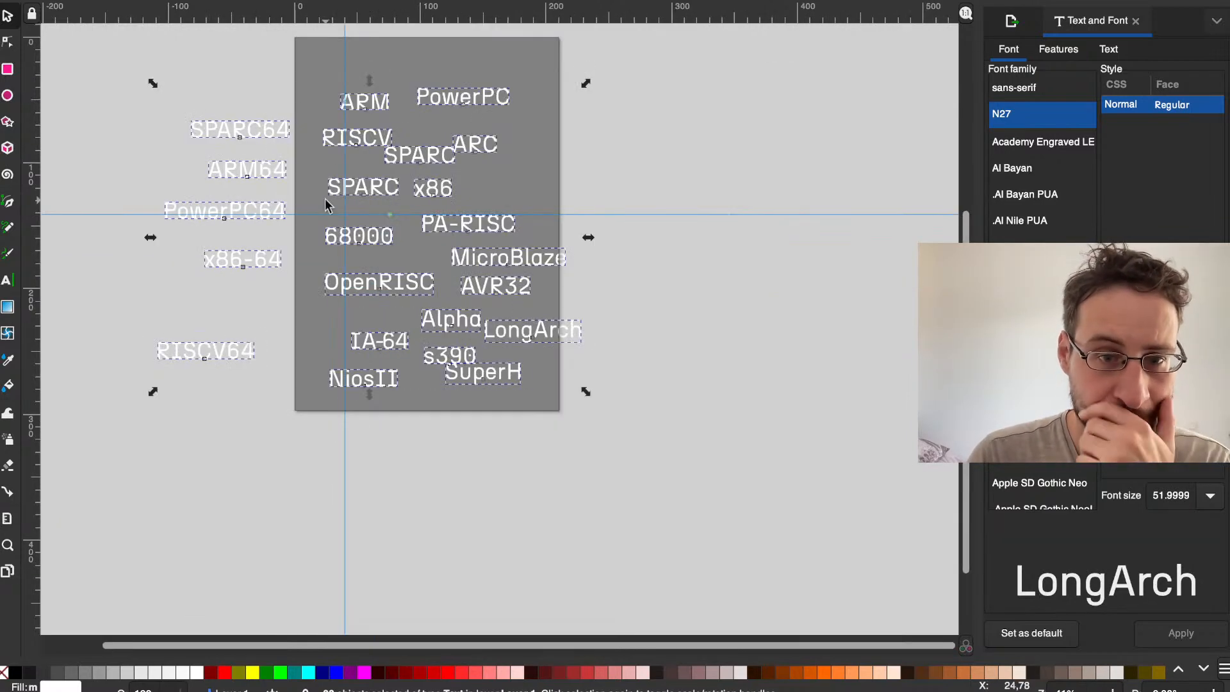
pyautogui.scroll(1, 345, 149)
pyautogui.scroll(1, 346, 149)
pyautogui.scroll(3, 345, 149)
pyautogui.hscroll(-2, 346, 149)
pyautogui.scroll(-1, 346, 149)
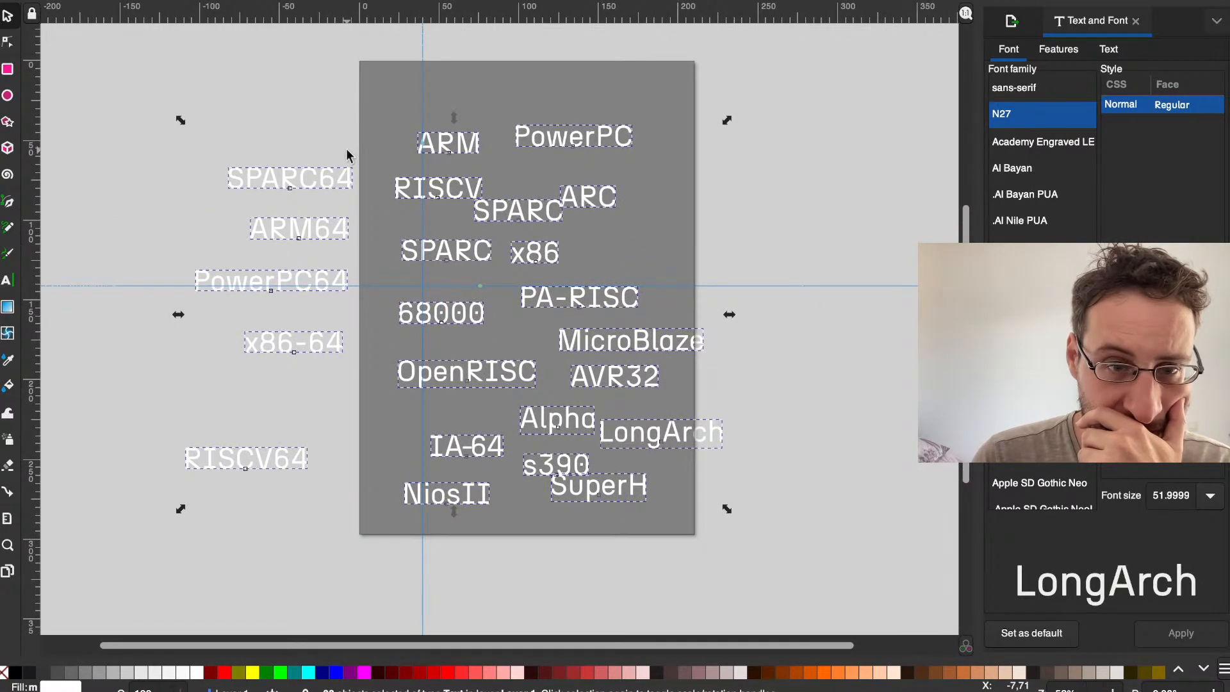
pyautogui.scroll(-2, 346, 148)
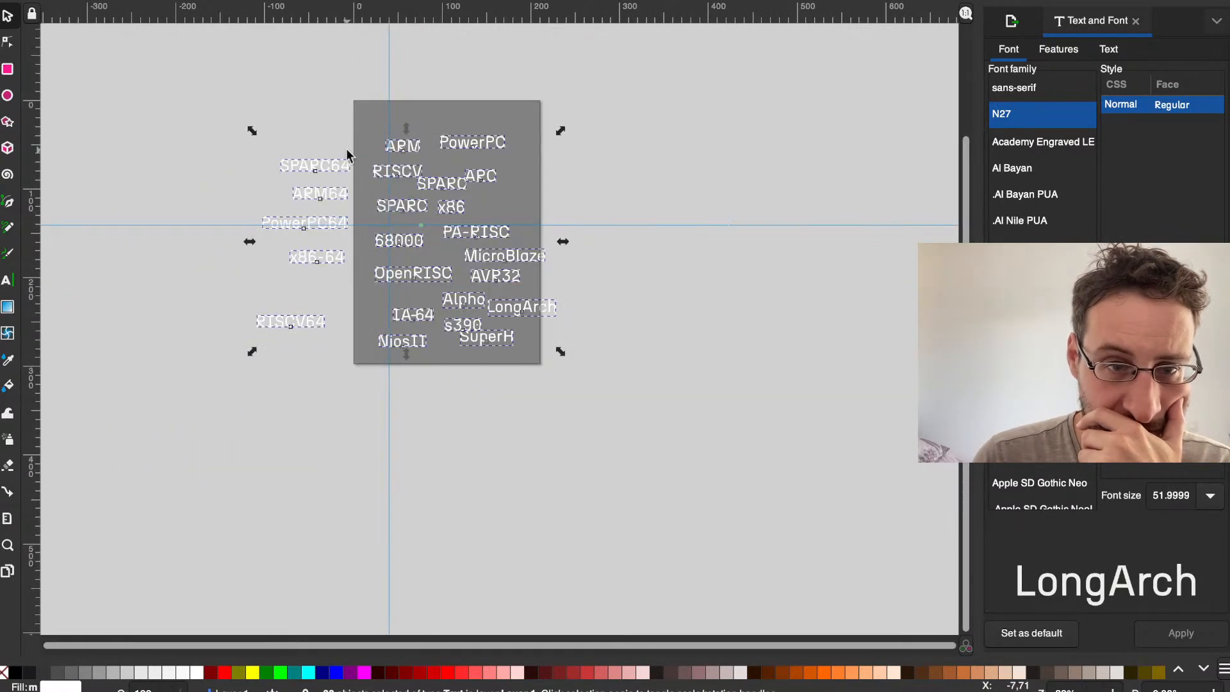
pyautogui.scroll(4, 346, 148)
pyautogui.scroll(-3, 346, 148)
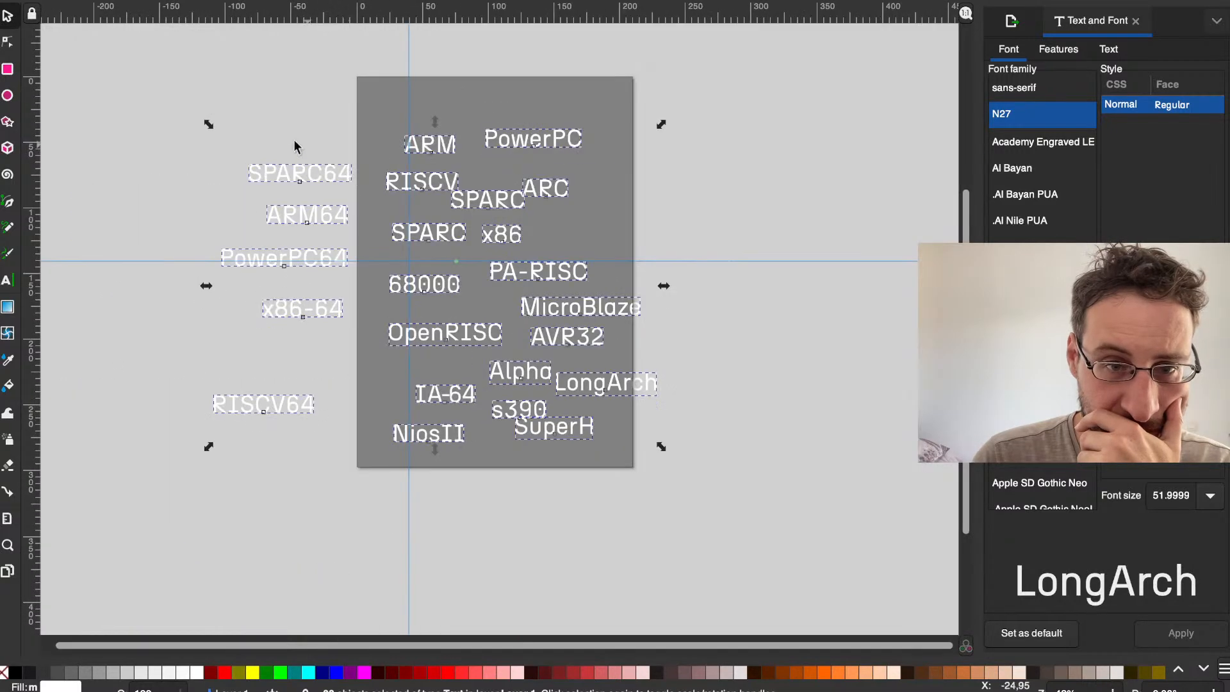
pyautogui.click(274, 129)
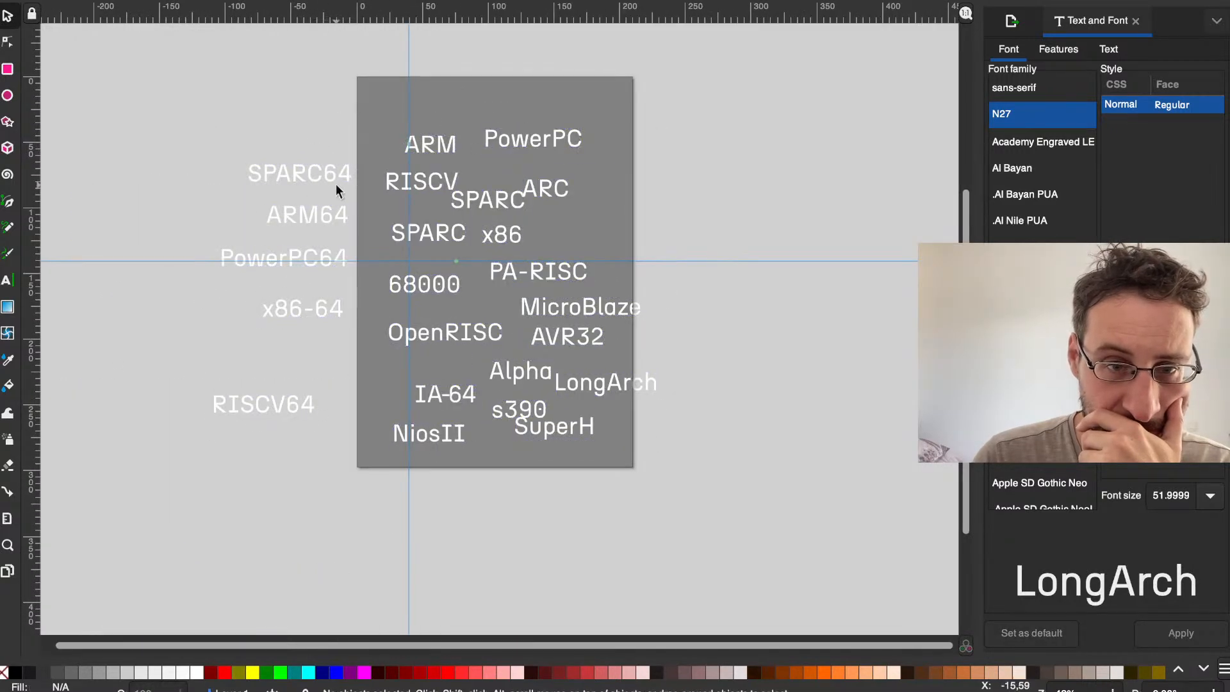
pyautogui.scroll(2, 366, 216)
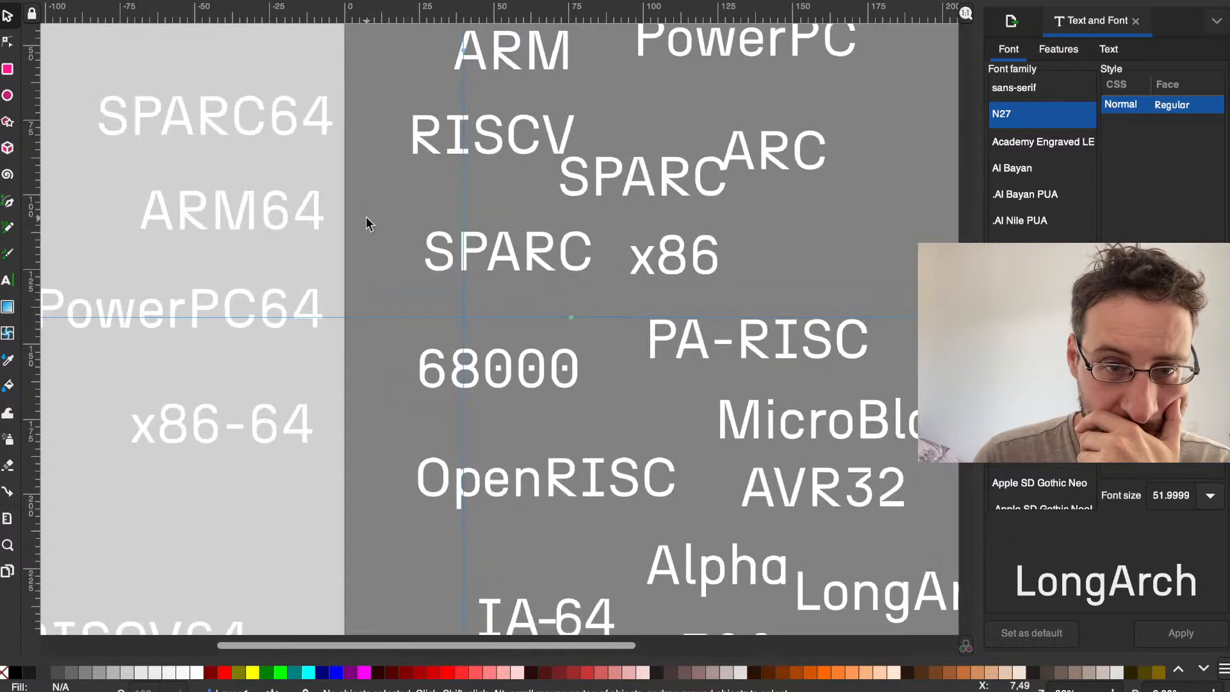
pyautogui.scroll(-2, 366, 216)
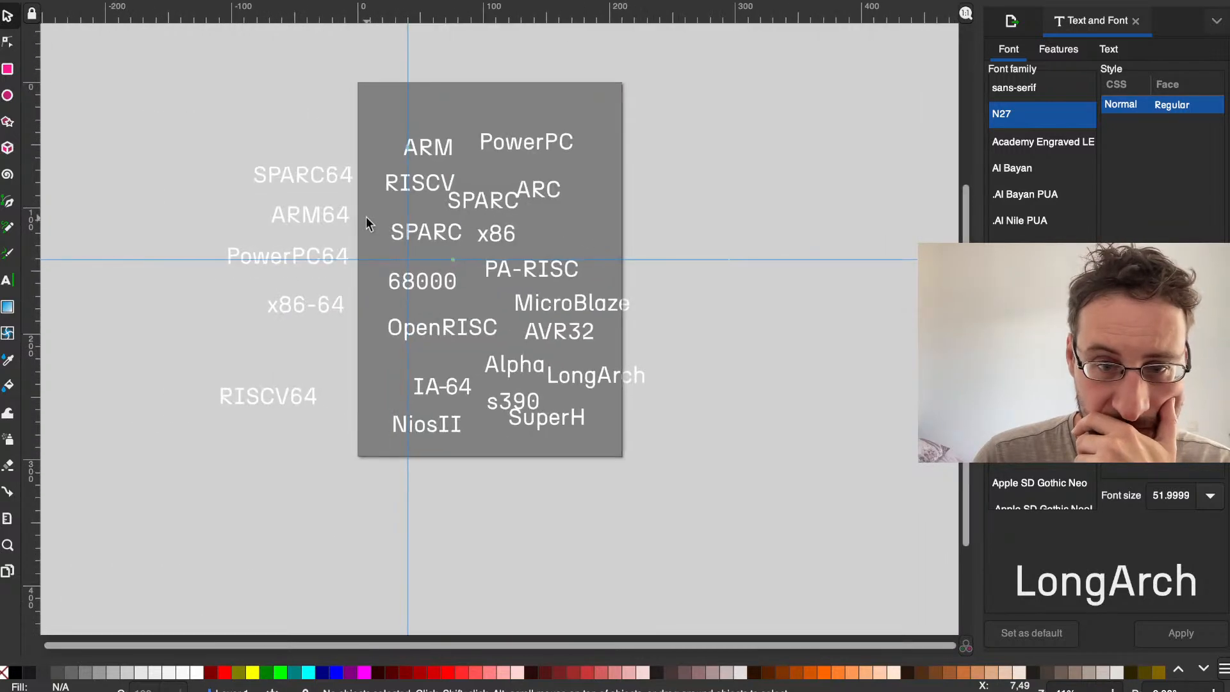
pyautogui.scroll(1, 366, 217)
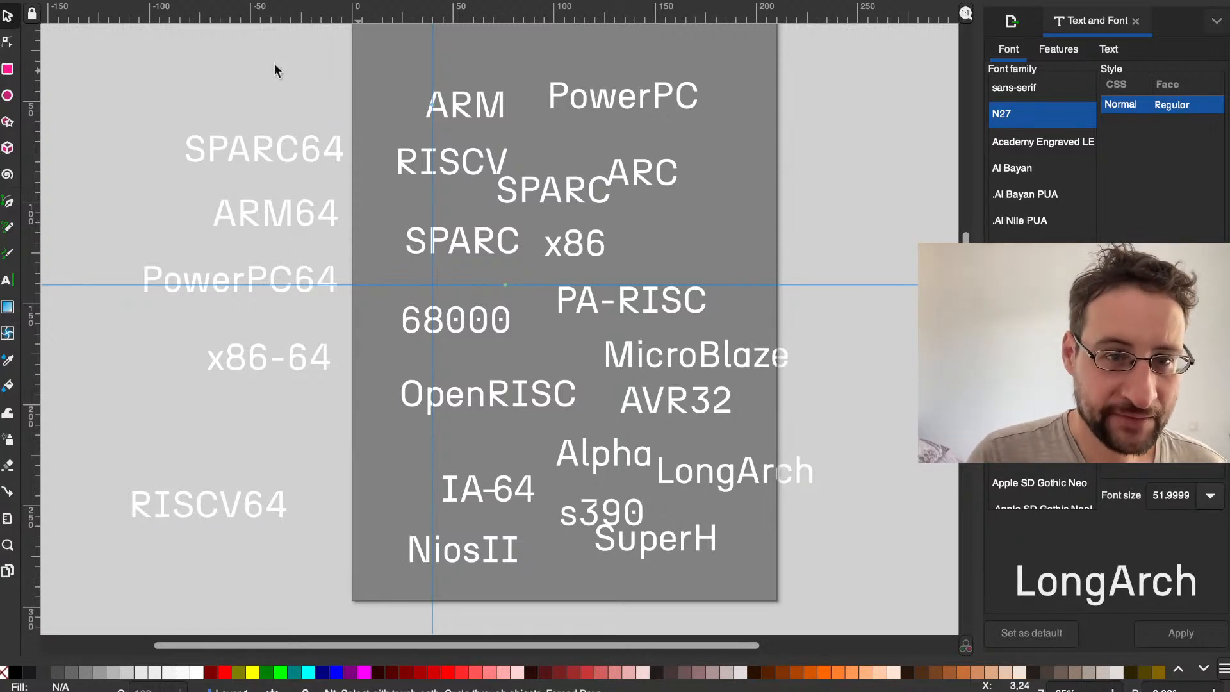
# Step: Preview the Protomolecule font with all the texts selected and with PowerPC alone, without applying it
pyautogui.hotkey('ctrl', 'a')
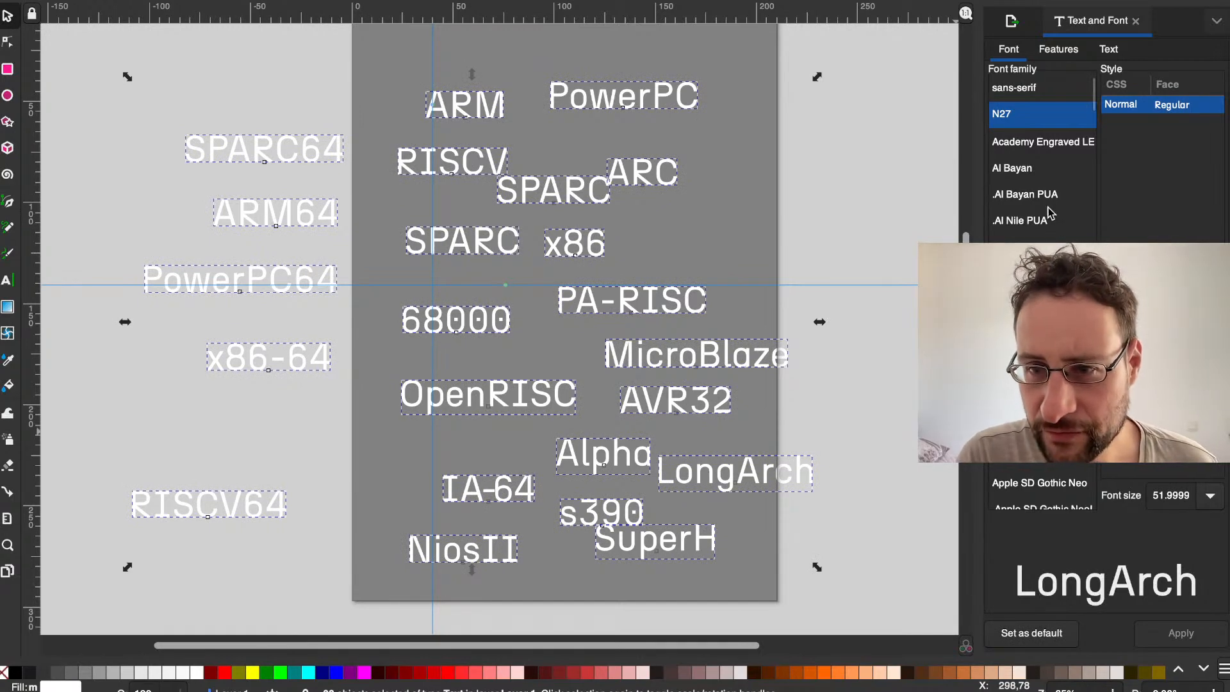
pyautogui.scroll(-20, 1041, 140)
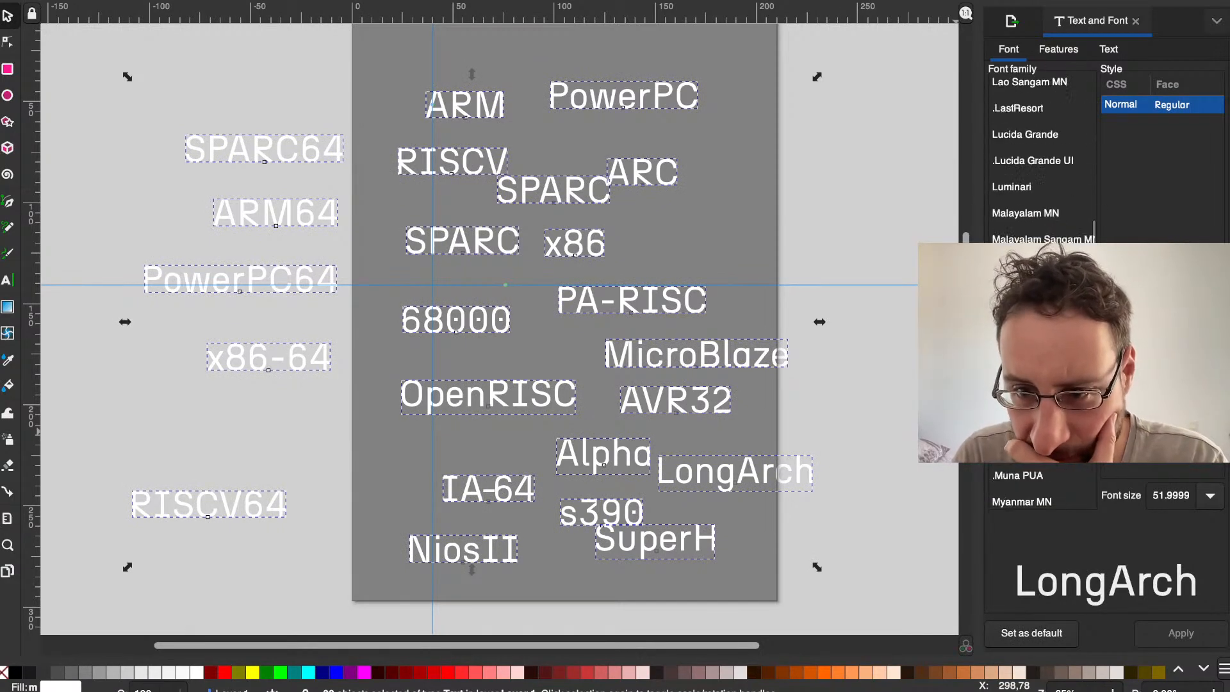
pyautogui.scroll(-10, 1041, 139)
pyautogui.moveTo(1093, 348); pyautogui.dragTo(1094, 452)
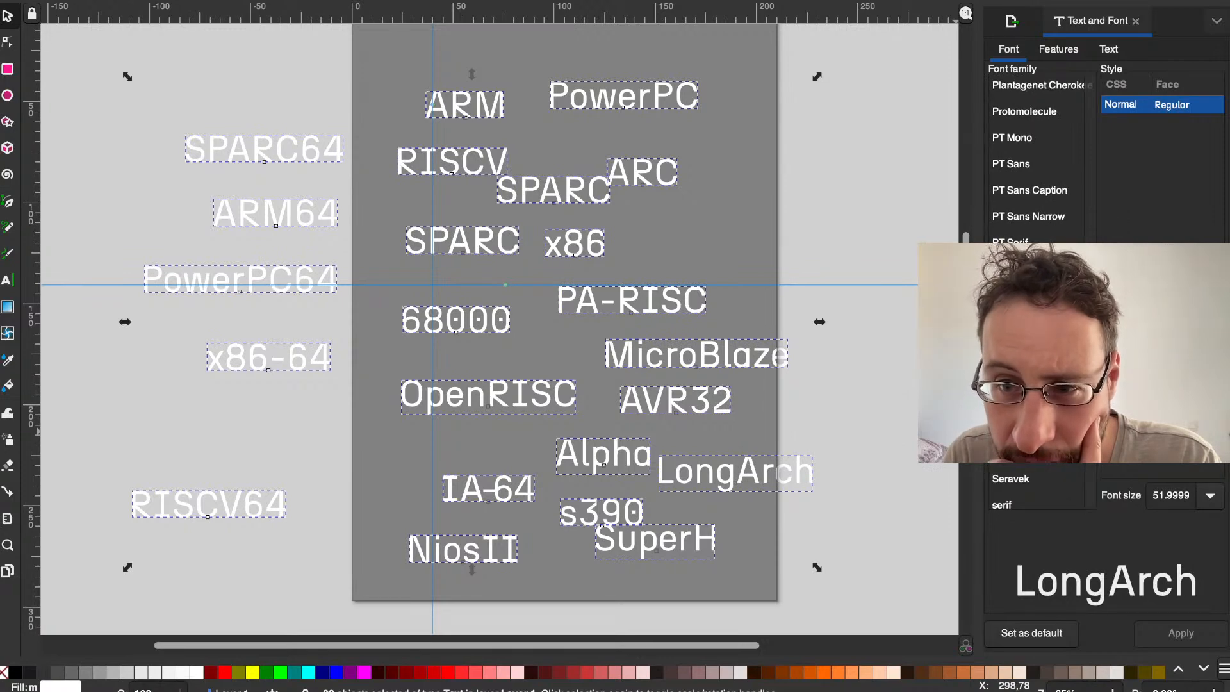
pyautogui.click(1052, 113)
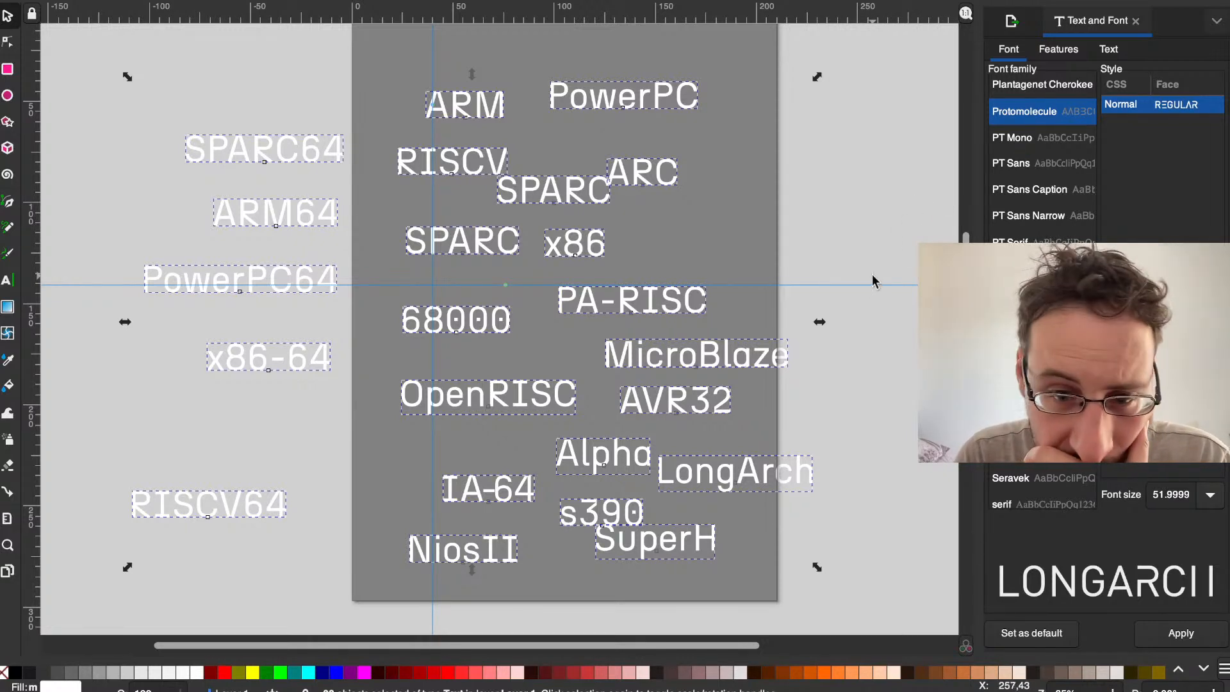
pyautogui.click(850, 388)
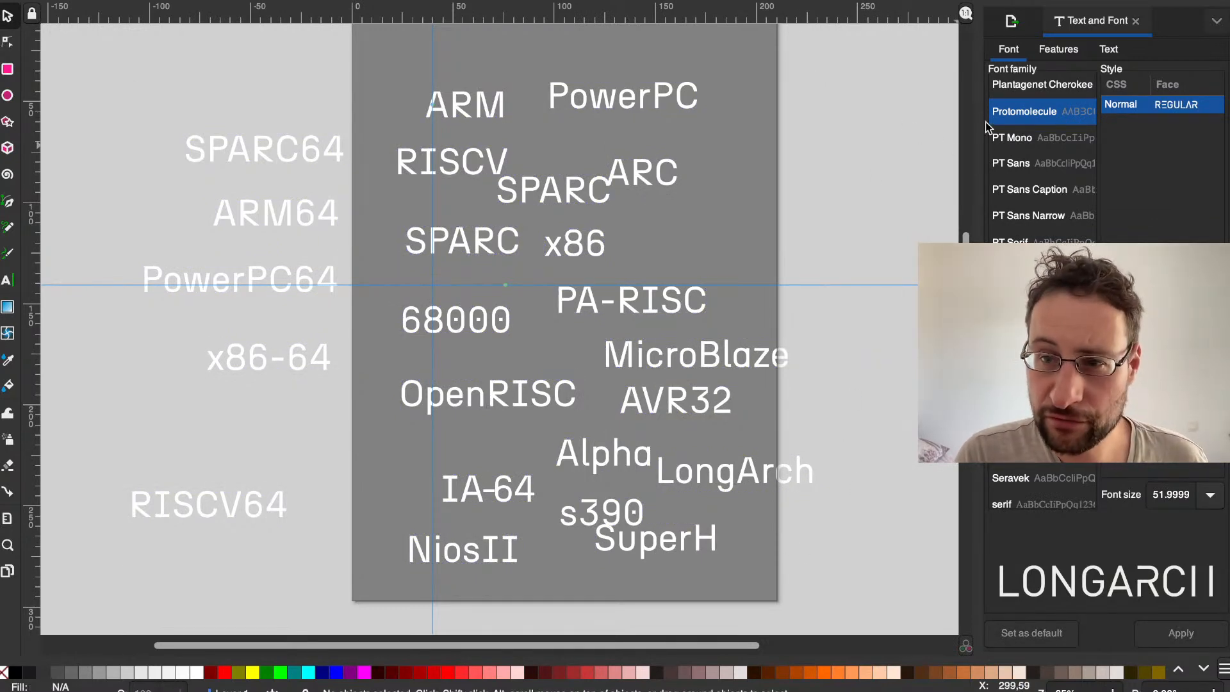
pyautogui.click(674, 95)
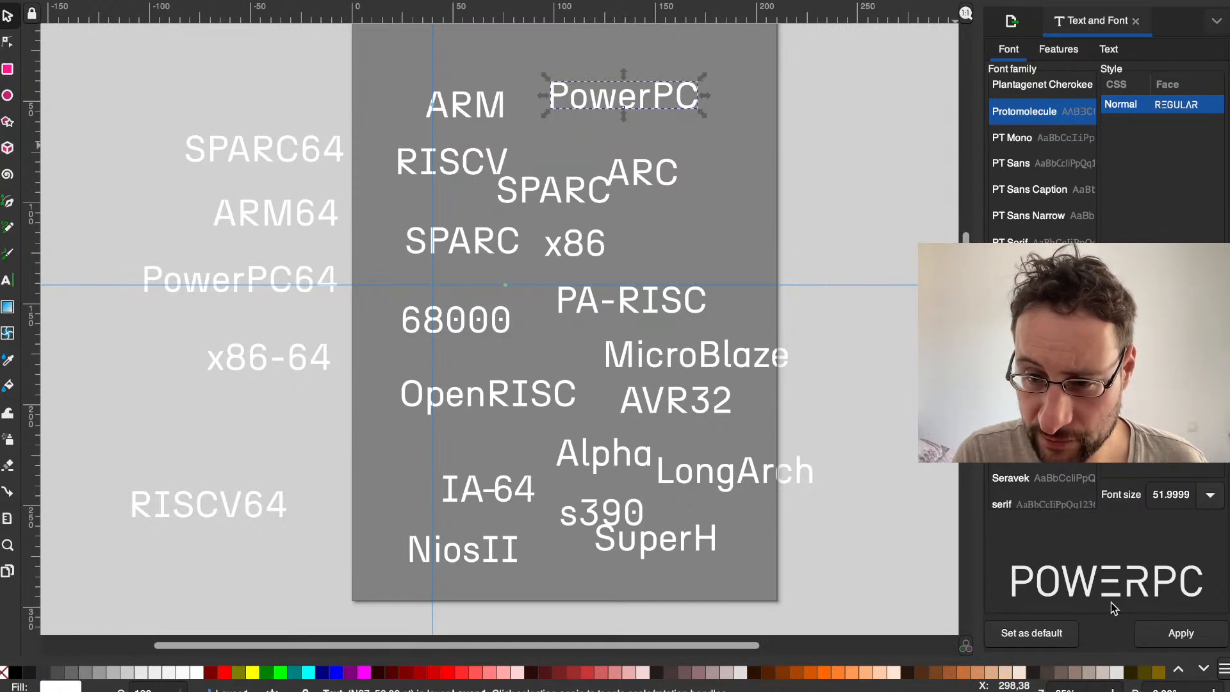
pyautogui.click(836, 156)
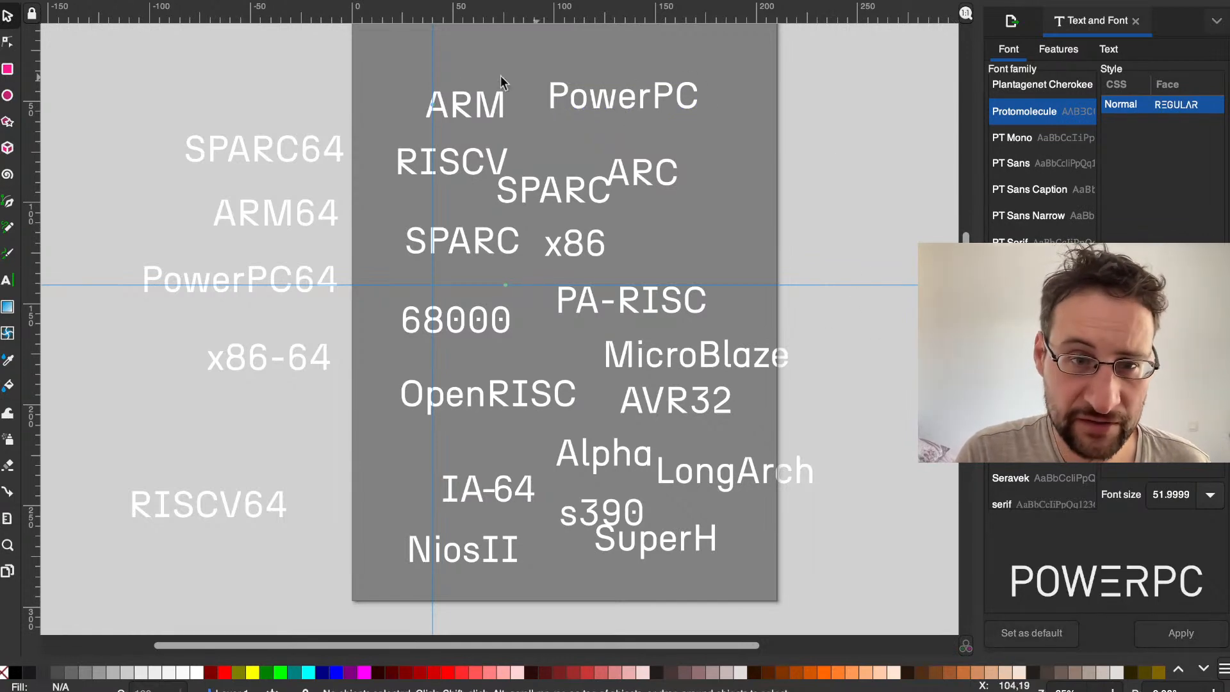
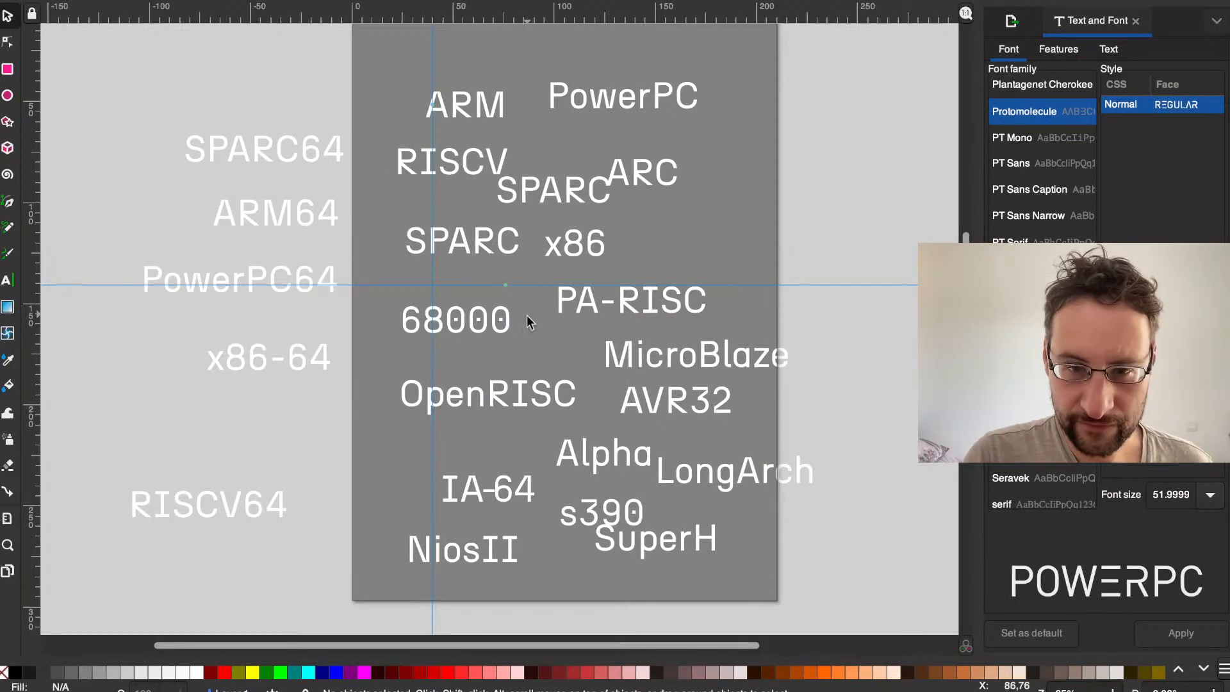
# Step: Duplicate the ARC text, place the copy below it beside x86, and replace its wording with MIPS
pyautogui.click(637, 172)
pyautogui.hotkey('ctrl', 'd')
pyautogui.moveTo(659, 174); pyautogui.dragTo(705, 232)
pyautogui.tripleClick(706, 232)
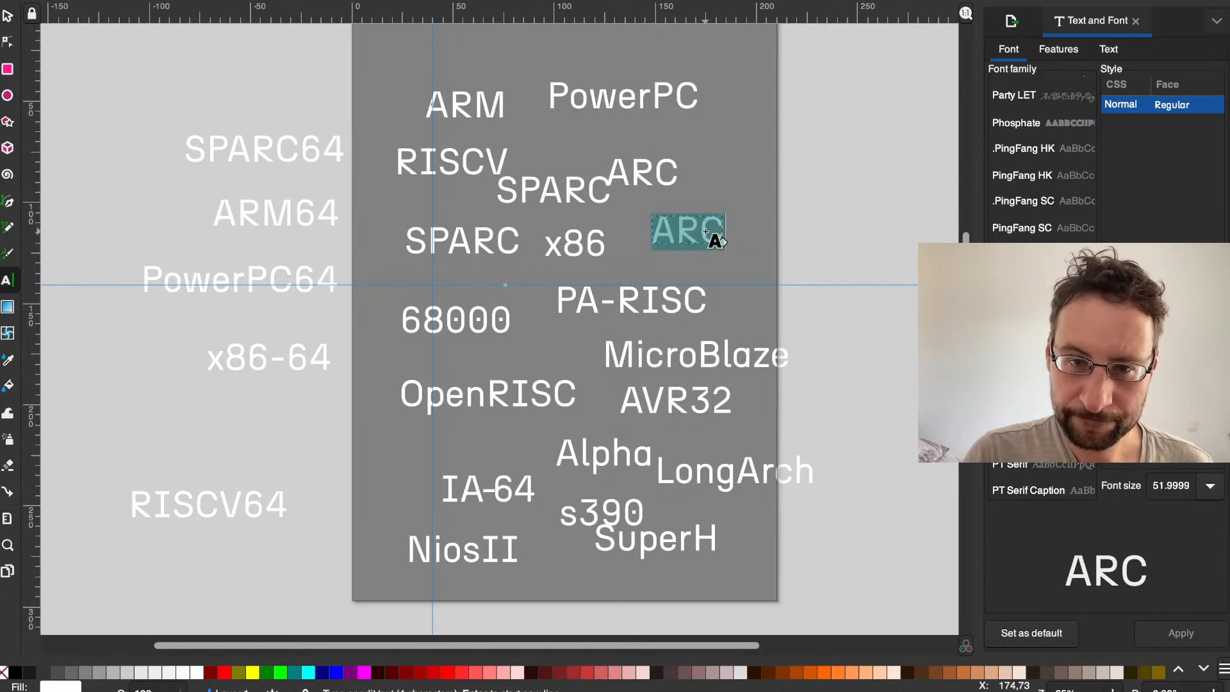
pyautogui.write('MIPS')
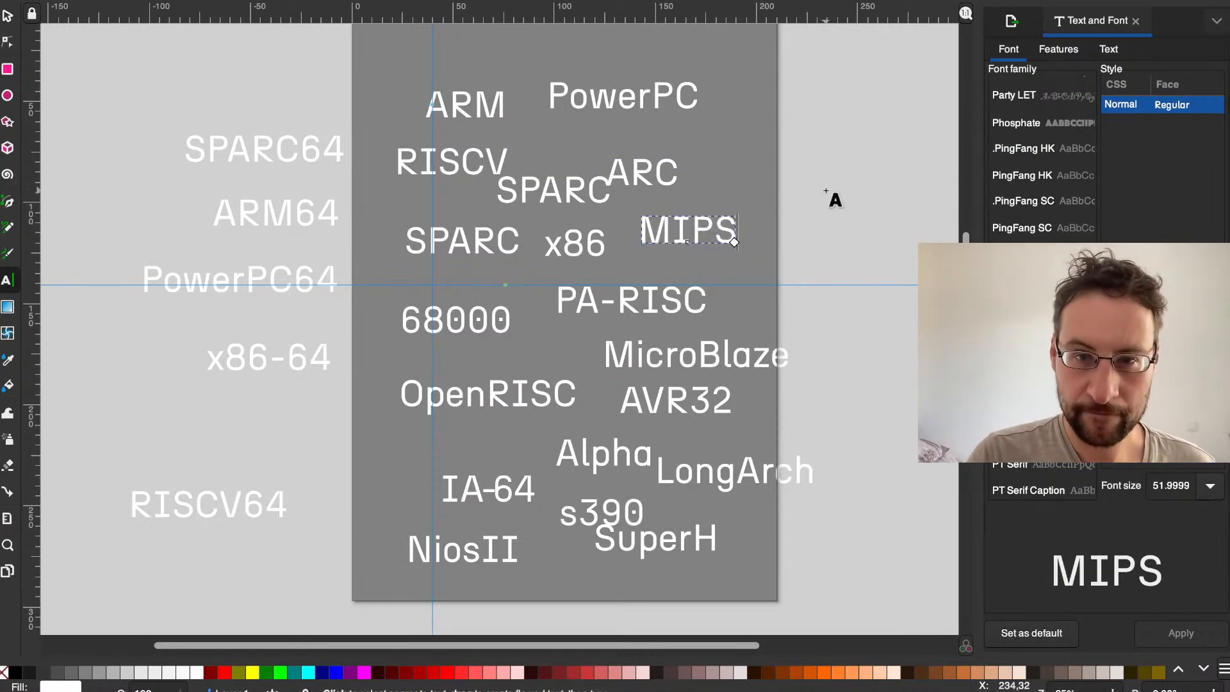
pyautogui.click(826, 190)
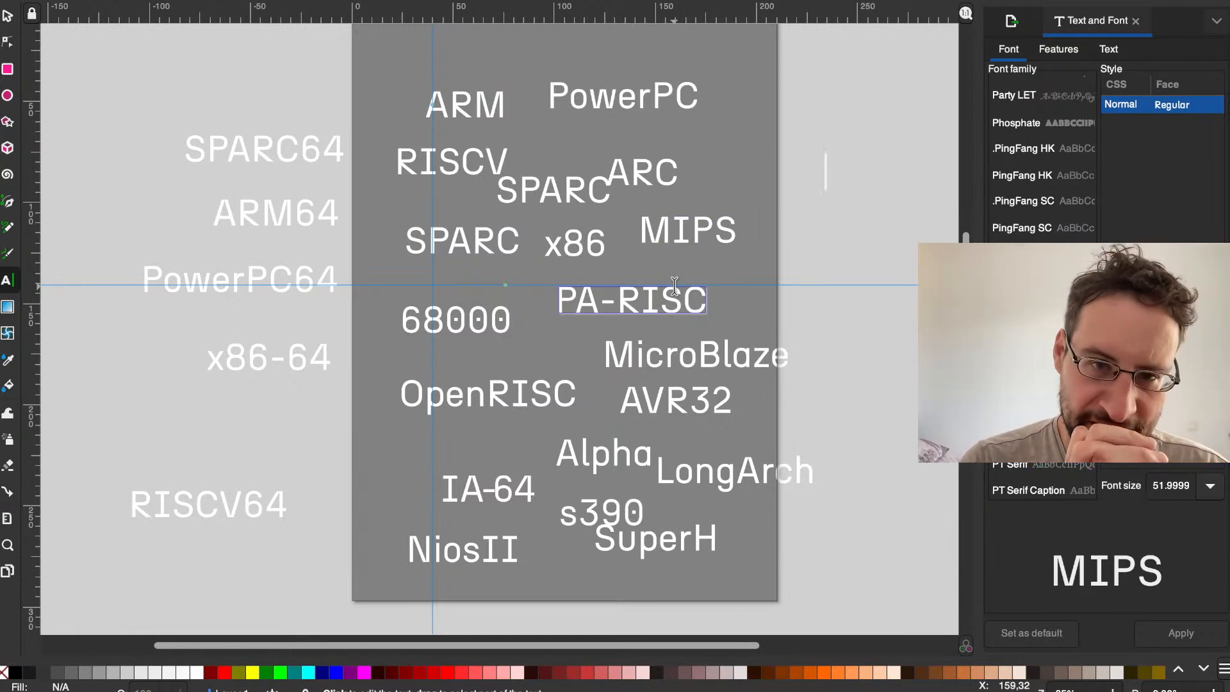
# Step: Spread out the top names: move ARM up, PowerPC and ARC up and right, and RISCV up beneath ARM
pyautogui.scroll(1, 571, 130)
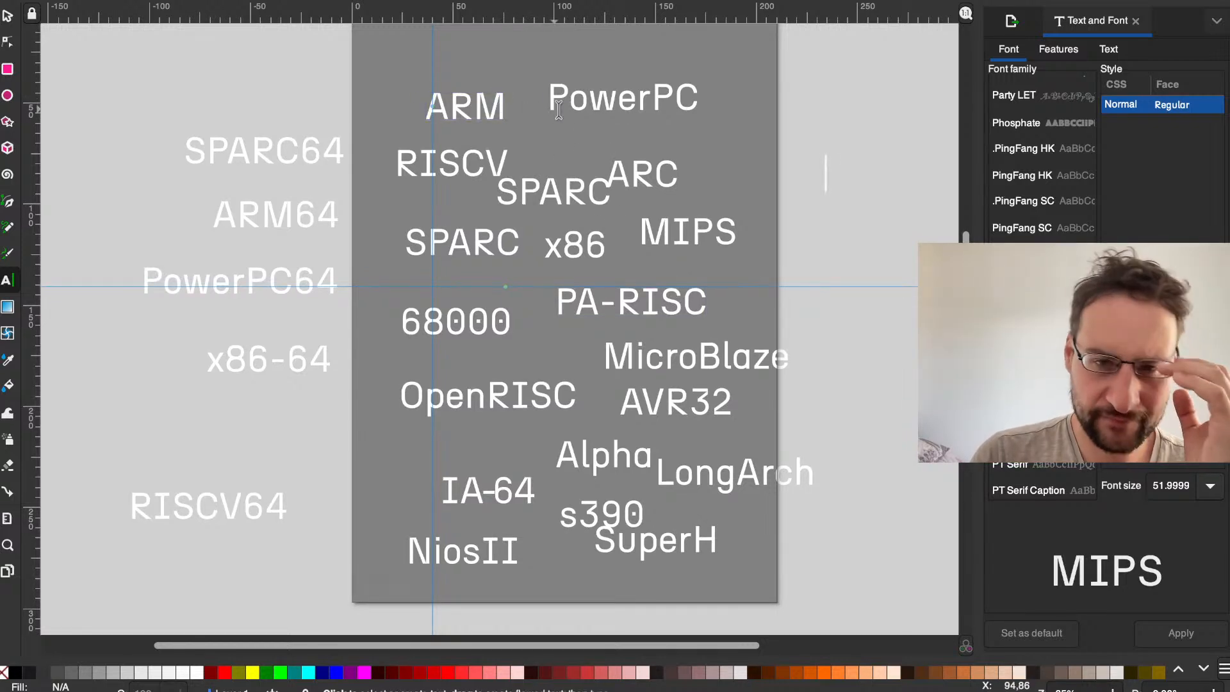
pyautogui.click(601, 98)
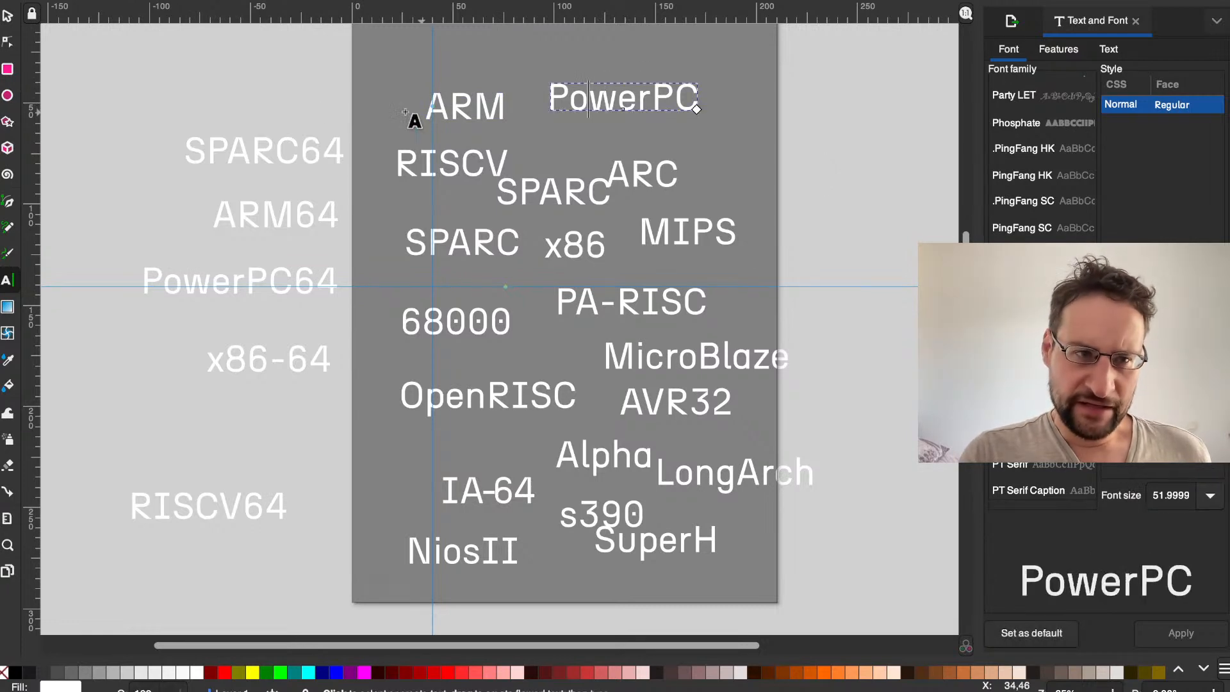
pyautogui.click(7, 16)
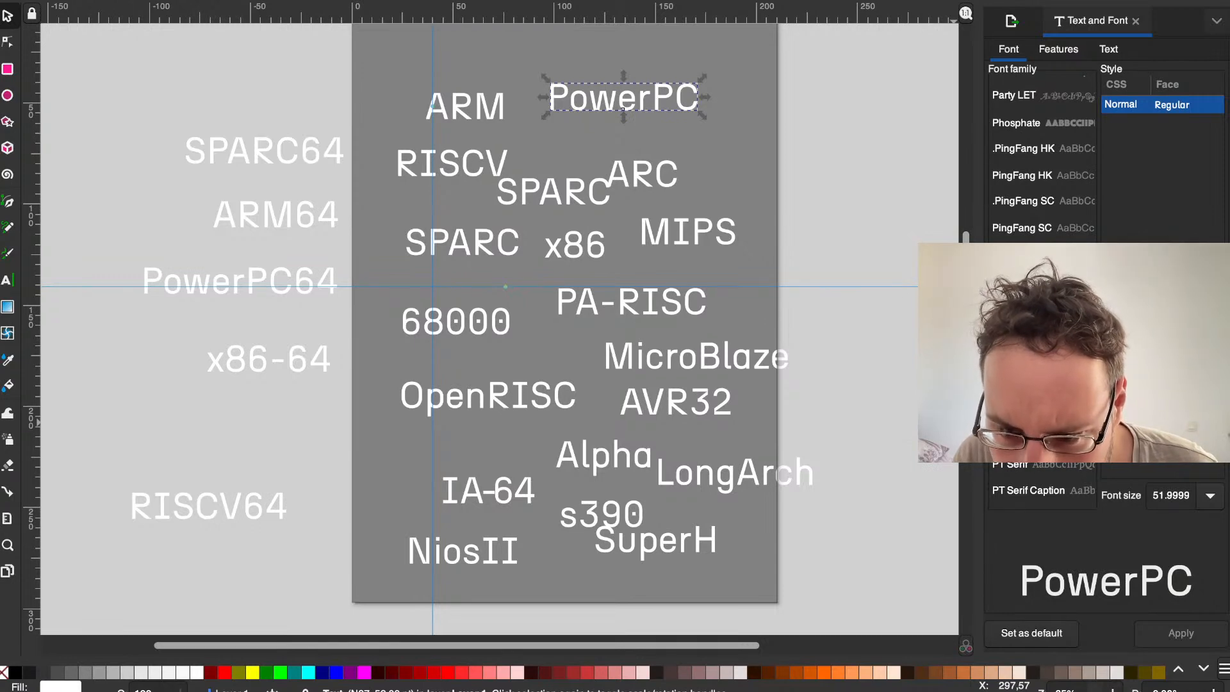
pyautogui.scroll(-1, 953, 423)
pyautogui.scroll(3, 843, 215)
pyautogui.scroll(-2, 843, 216)
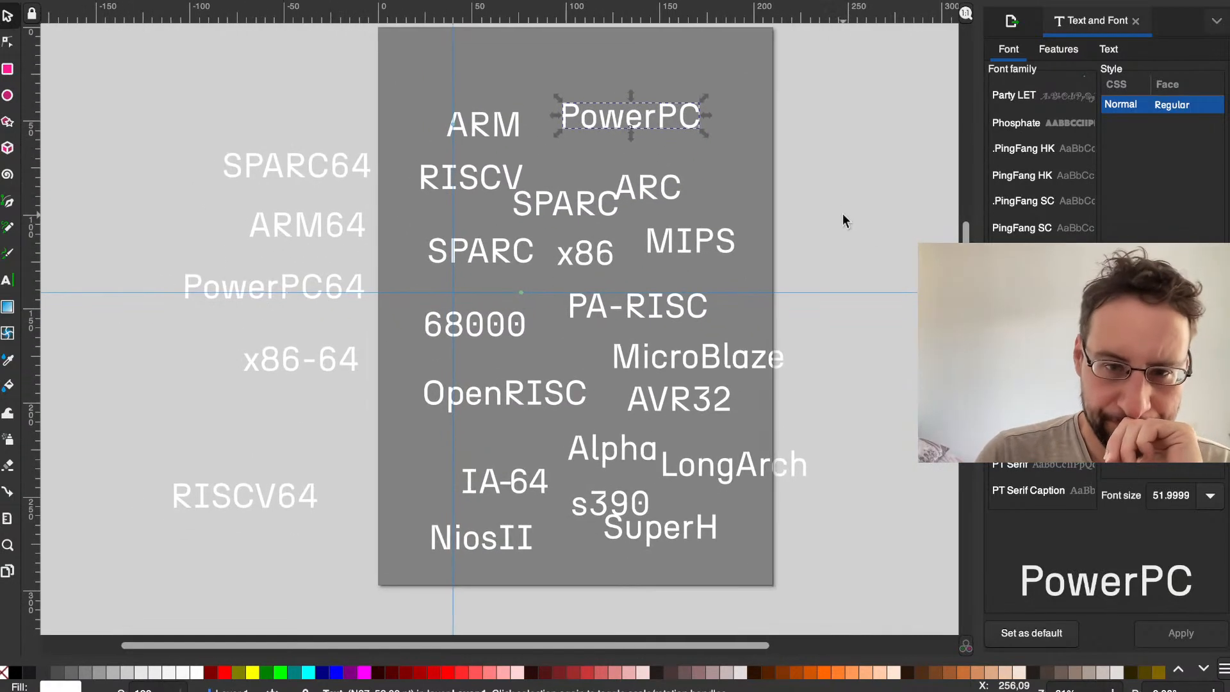
pyautogui.moveTo(458, 133); pyautogui.dragTo(445, 94)
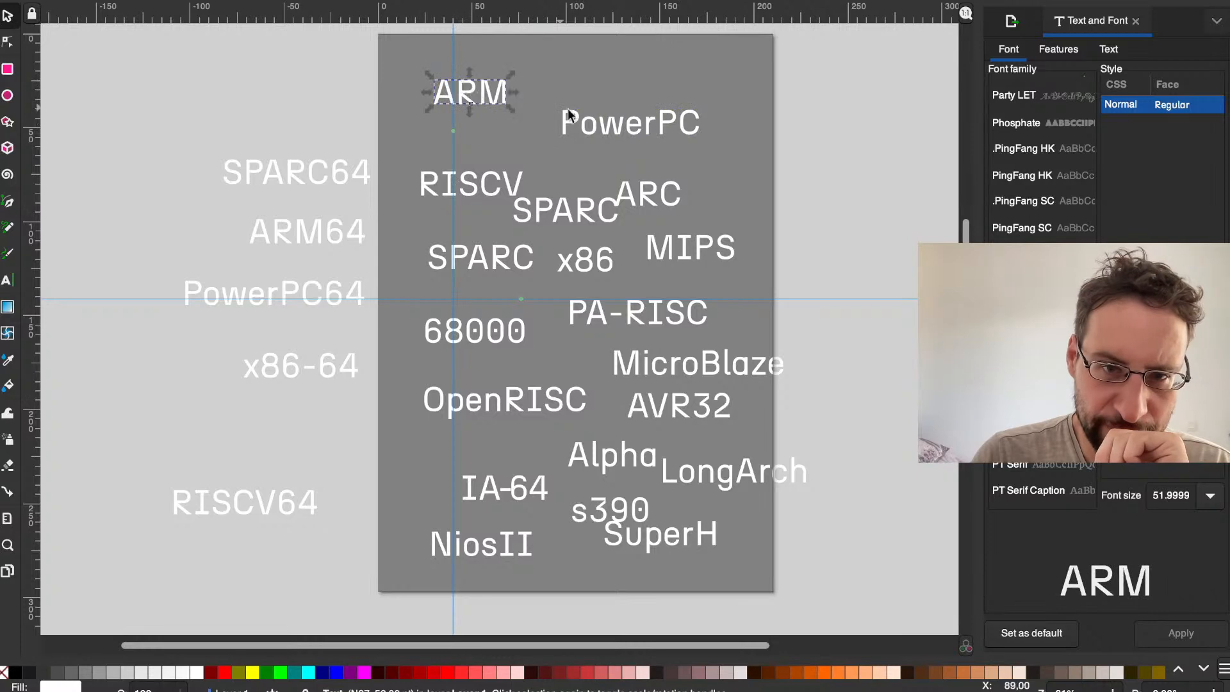
pyautogui.moveTo(595, 123); pyautogui.dragTo(626, 87)
pyautogui.moveTo(647, 191); pyautogui.dragTo(683, 139)
pyautogui.moveTo(486, 168); pyautogui.dragTo(472, 151)
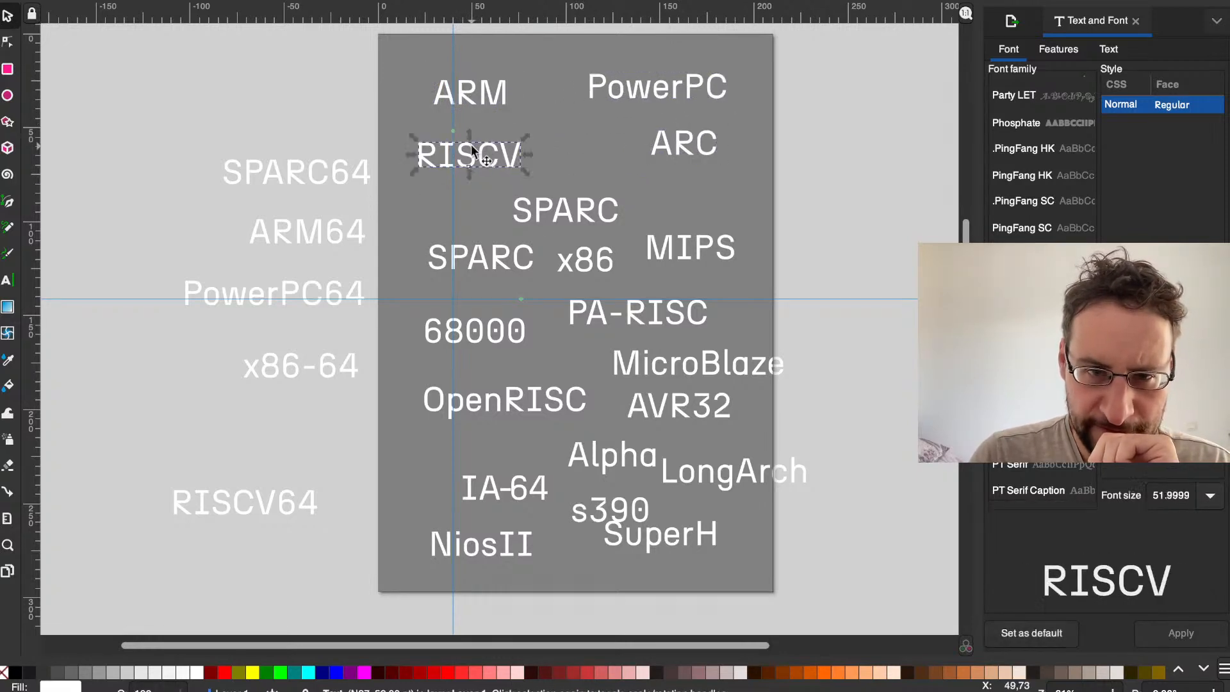
# Step: Move one SPARC beside RISCV and the other beneath it, raise x86 and MIPS, and shift PA-RISC up and right
pyautogui.moveTo(561, 219); pyautogui.dragTo(572, 202)
pyautogui.moveTo(578, 250); pyautogui.dragTo(574, 221)
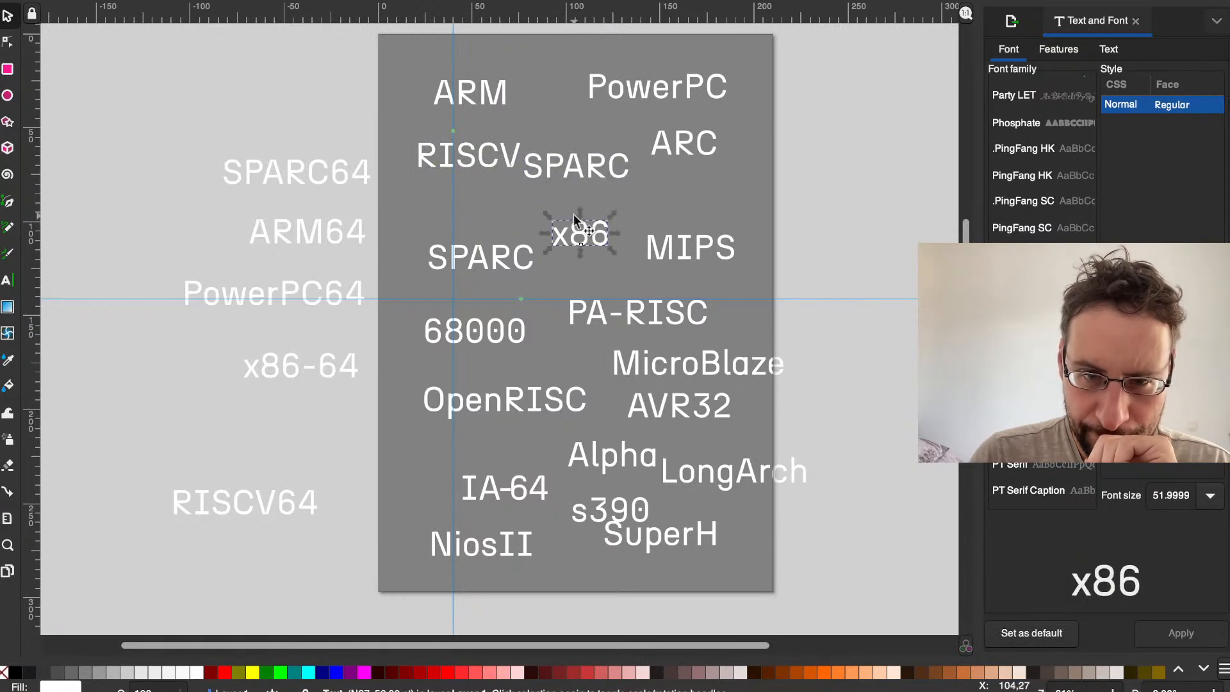
pyautogui.moveTo(659, 242); pyautogui.dragTo(663, 196)
pyautogui.moveTo(472, 269); pyautogui.dragTo(440, 235)
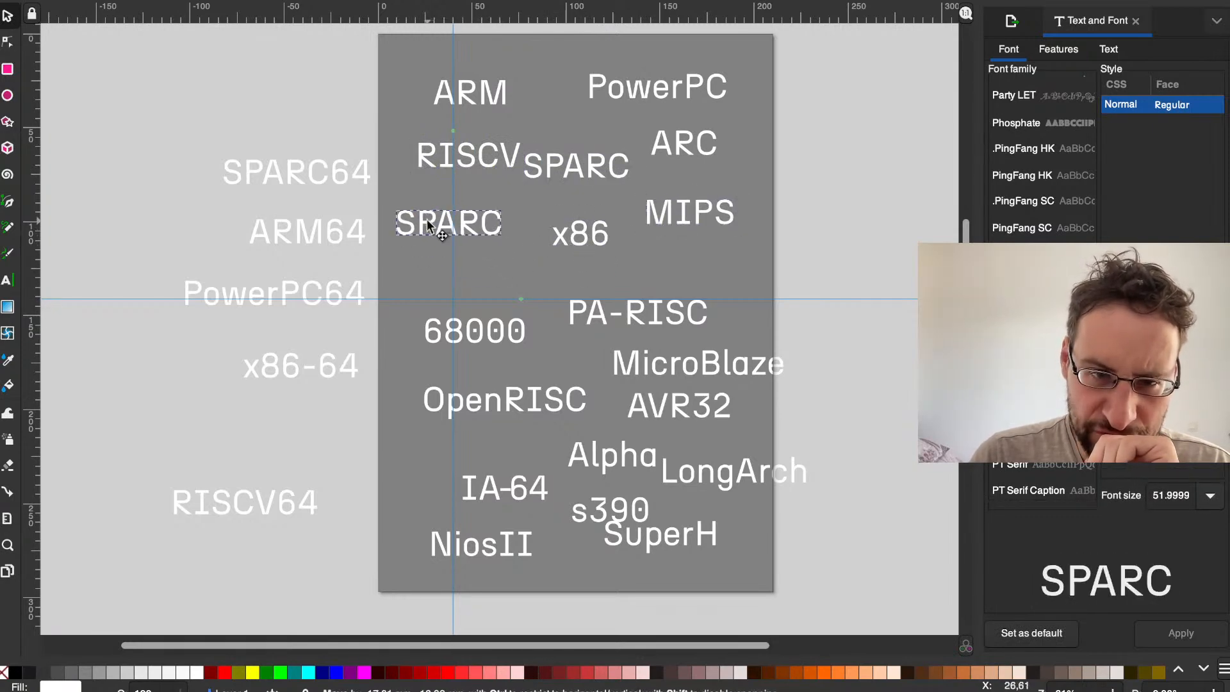
pyautogui.moveTo(651, 308); pyautogui.dragTo(688, 287)
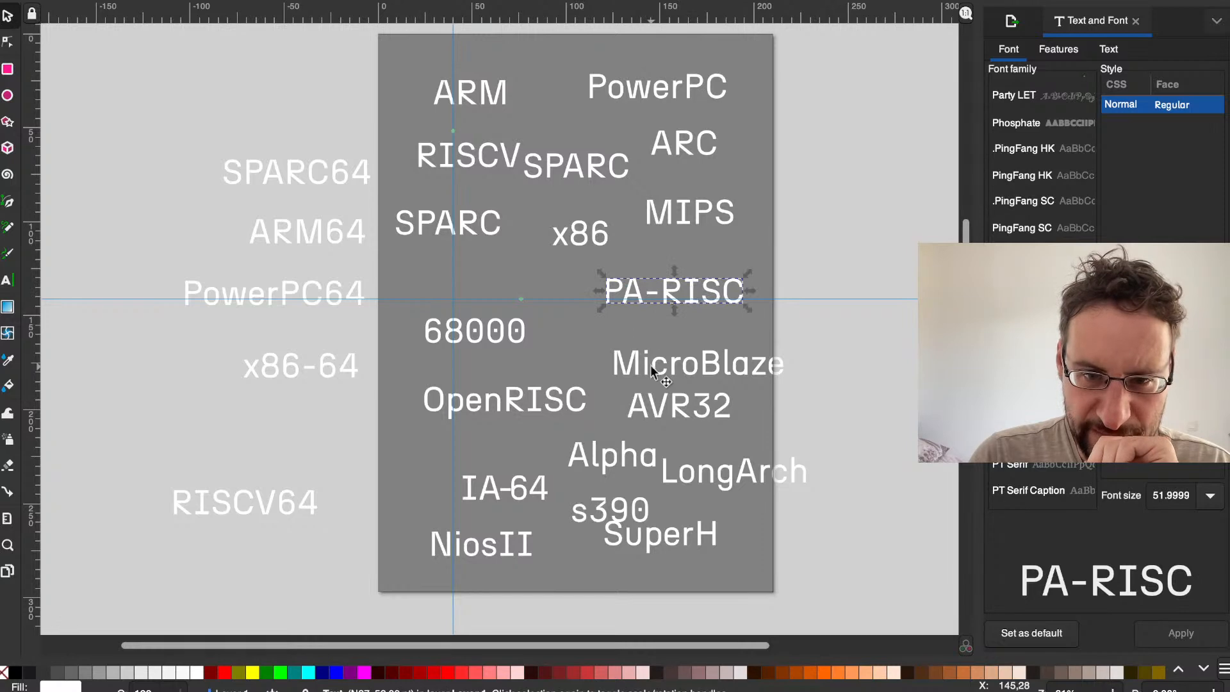
# Step: Stack 68000, OpenRISC, IA-64 and Alpha in a column along the page's left side, below SPARC
pyautogui.moveTo(485, 336); pyautogui.dragTo(465, 291)
pyautogui.moveTo(513, 407); pyautogui.dragTo(485, 357)
pyautogui.moveTo(469, 488); pyautogui.dragTo(400, 415)
pyautogui.moveTo(570, 452); pyautogui.dragTo(405, 489)
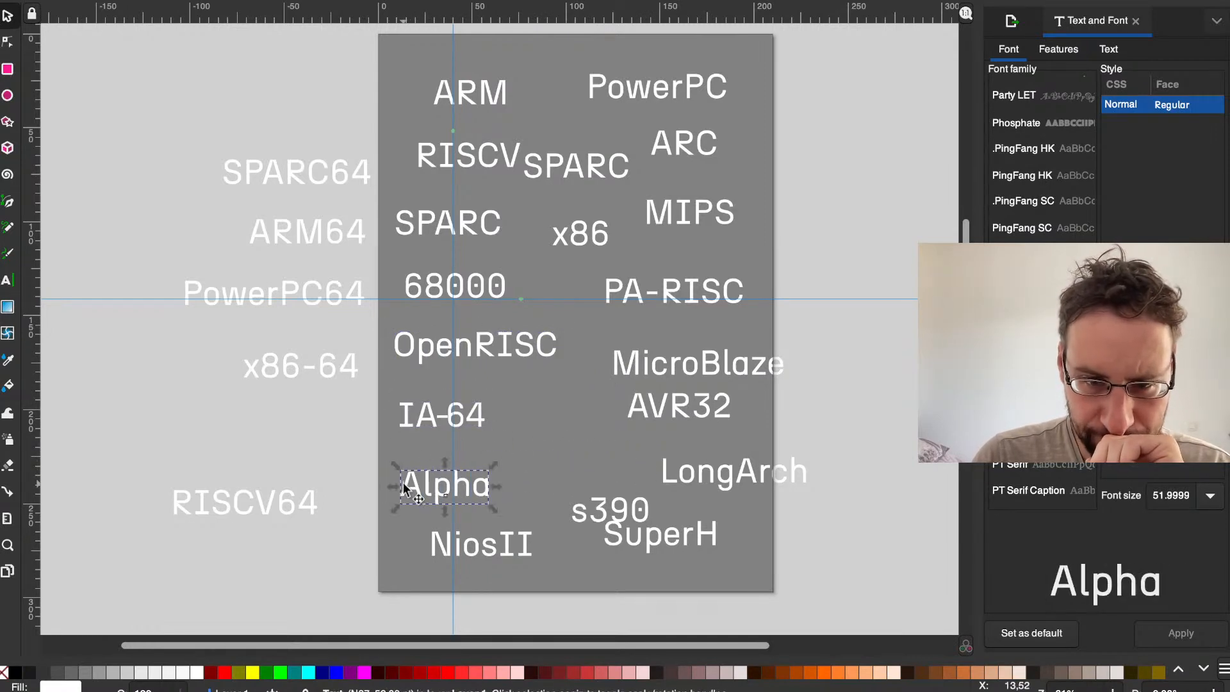
# Step: Move LongArch and MicroBlaze left onto the page, SuperH down to the right, AVR32 beneath PA-RISC, and MIPS slightly lower beside x86
pyautogui.moveTo(709, 462); pyautogui.dragTo(613, 460)
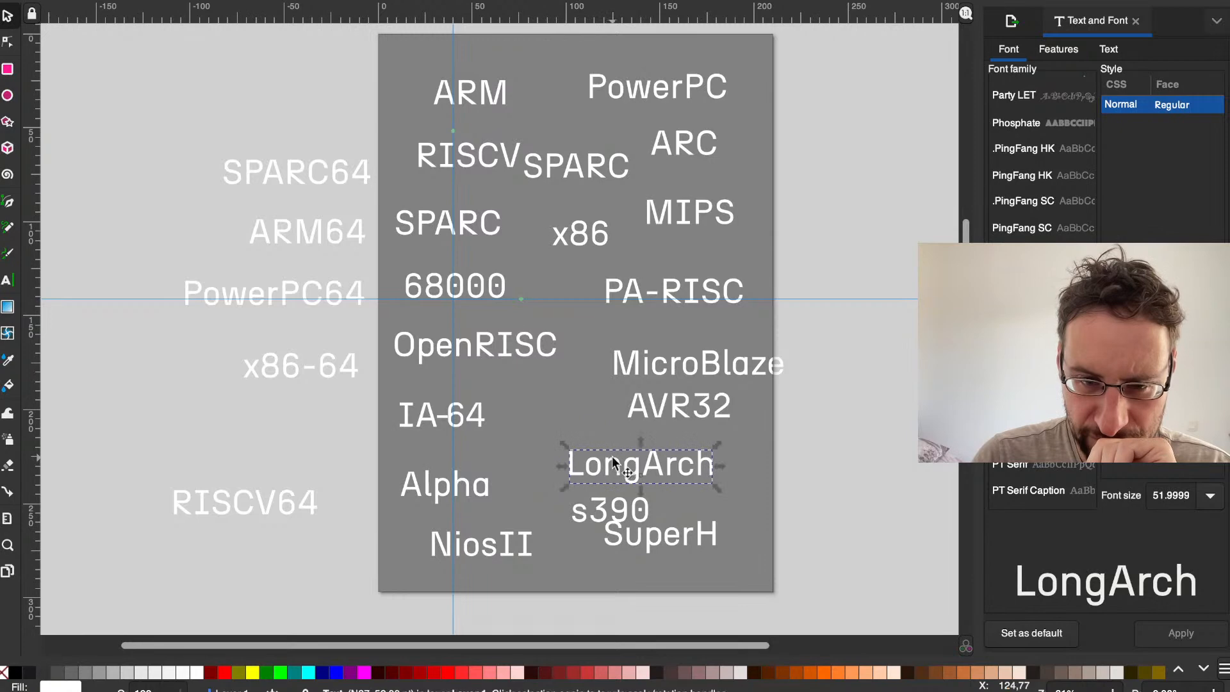
pyautogui.moveTo(659, 520); pyautogui.dragTo(683, 535)
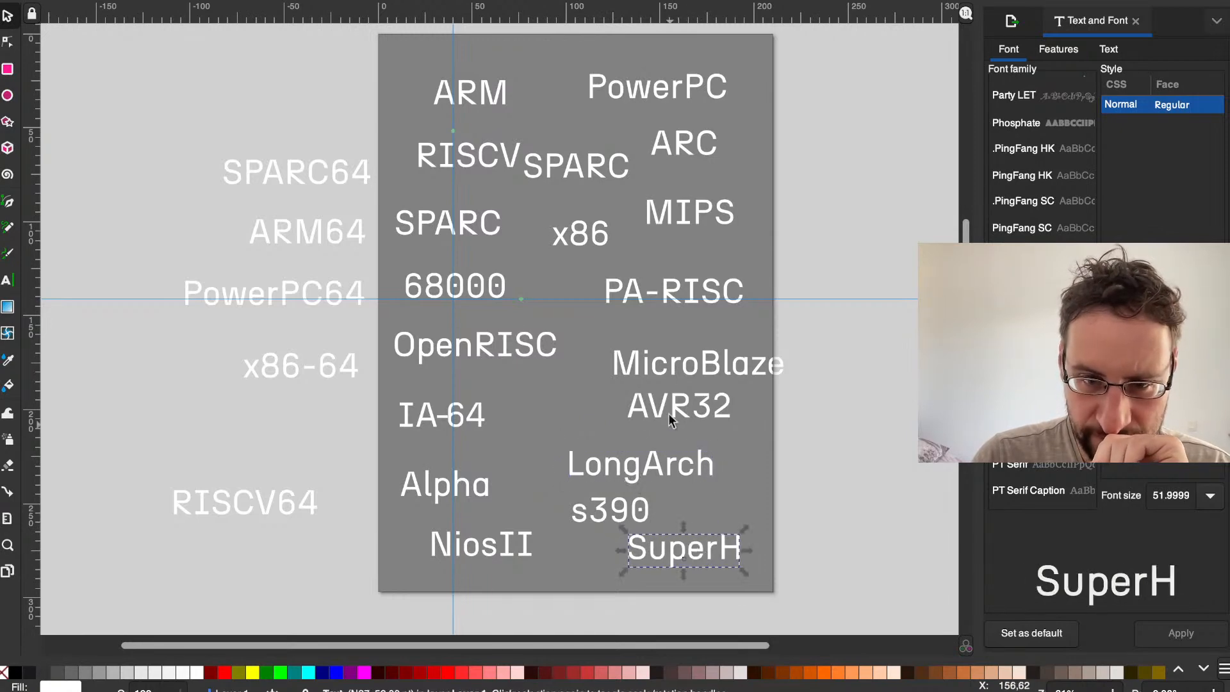
pyautogui.moveTo(665, 375); pyautogui.dragTo(557, 401)
pyautogui.moveTo(715, 415); pyautogui.dragTo(724, 349)
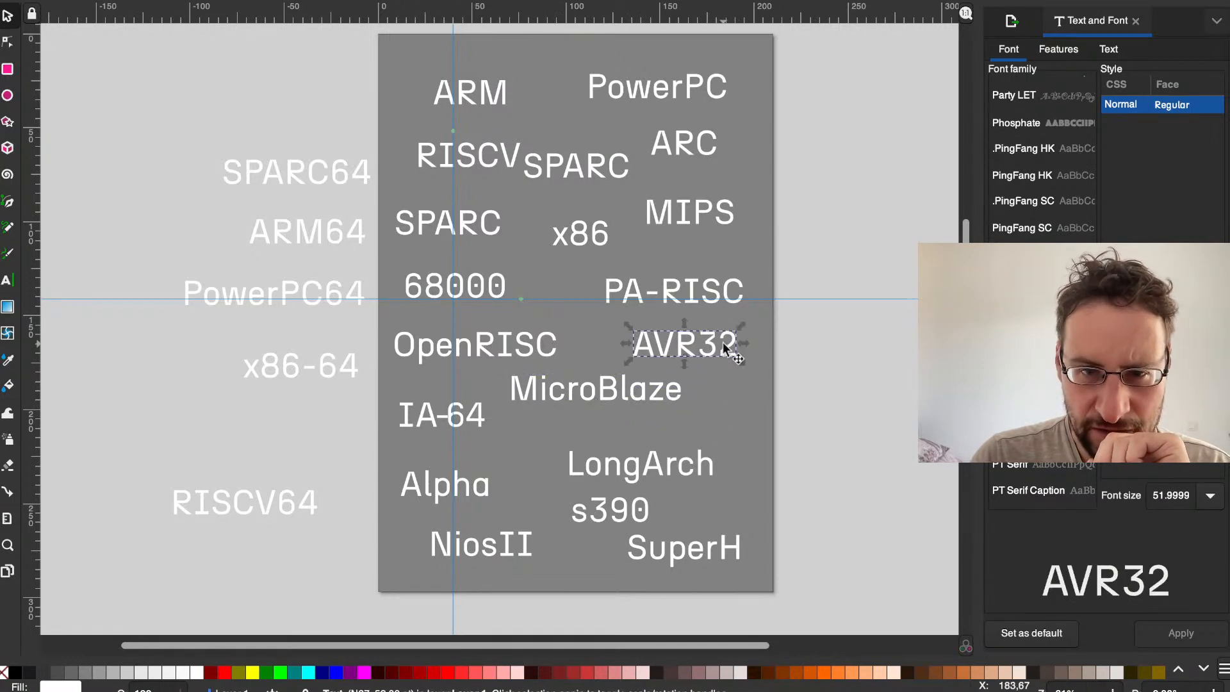
pyautogui.moveTo(677, 223); pyautogui.dragTo(671, 232)
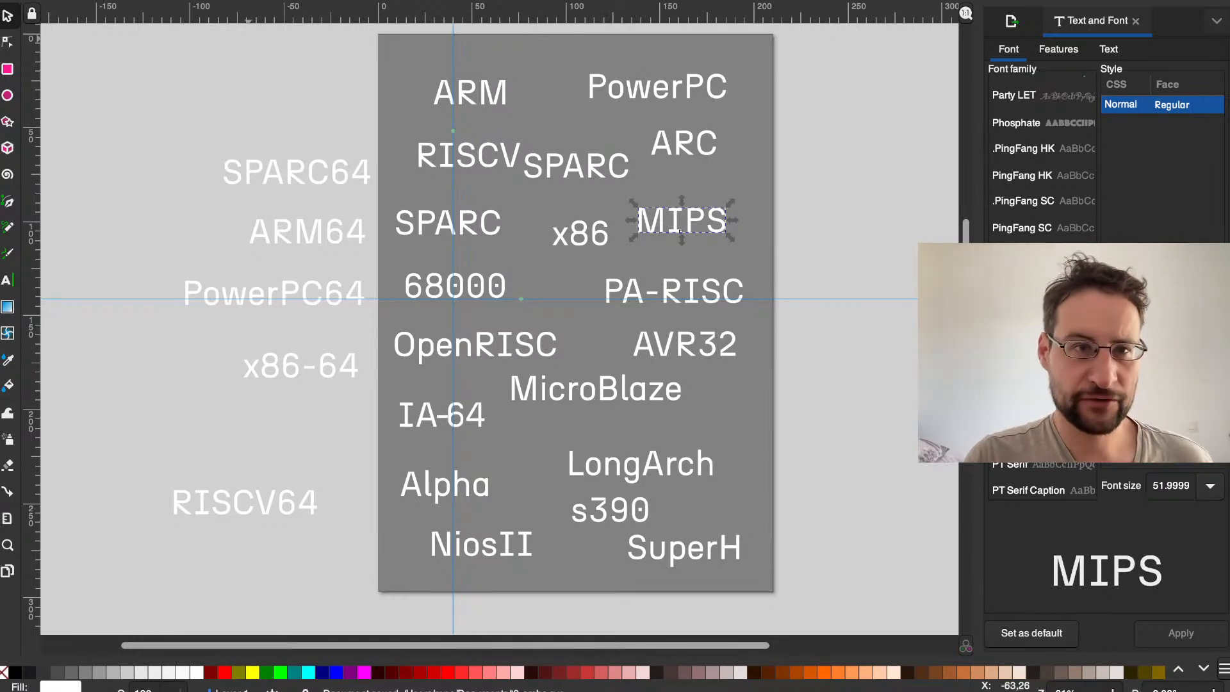
# Step: Open the recent file t2-constant-change-front.svg
pyautogui.click(104, 0)
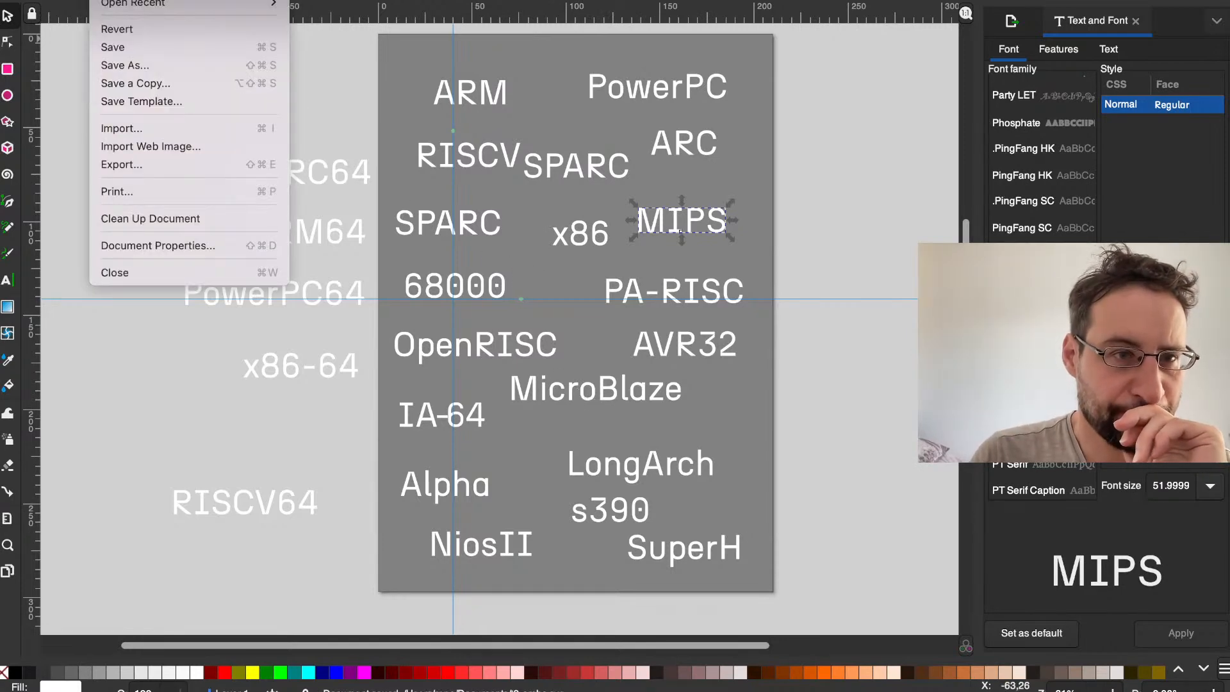
pyautogui.moveTo(139, 8)
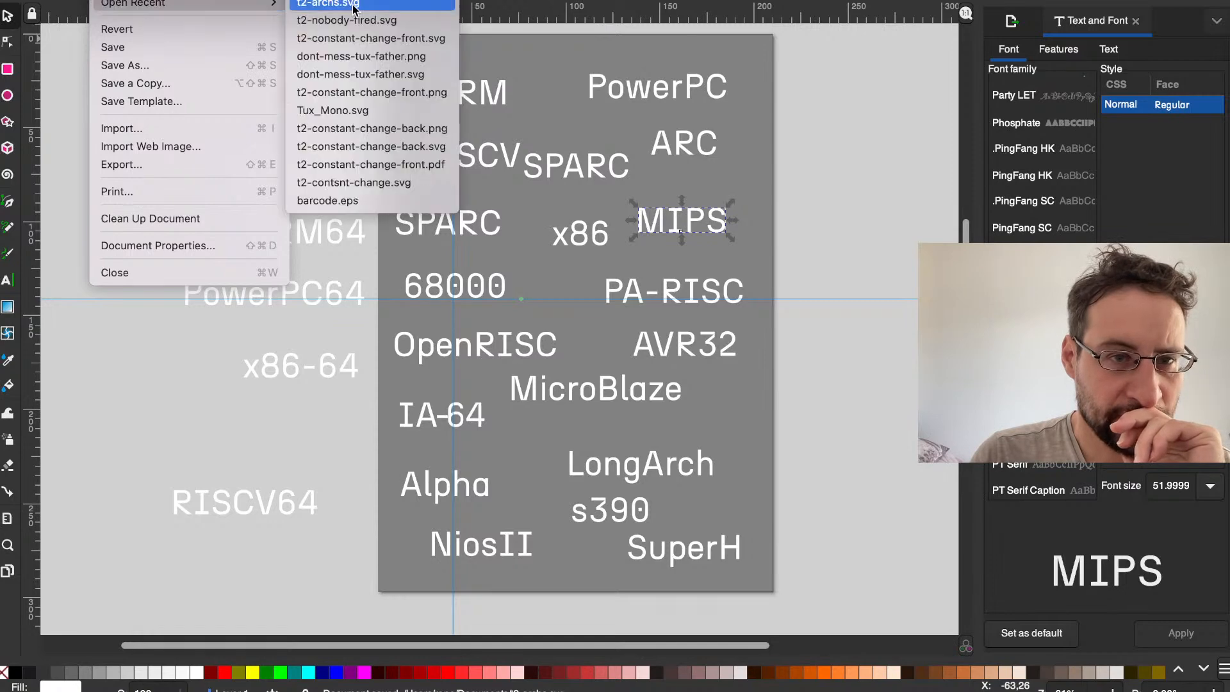
pyautogui.click(362, 37)
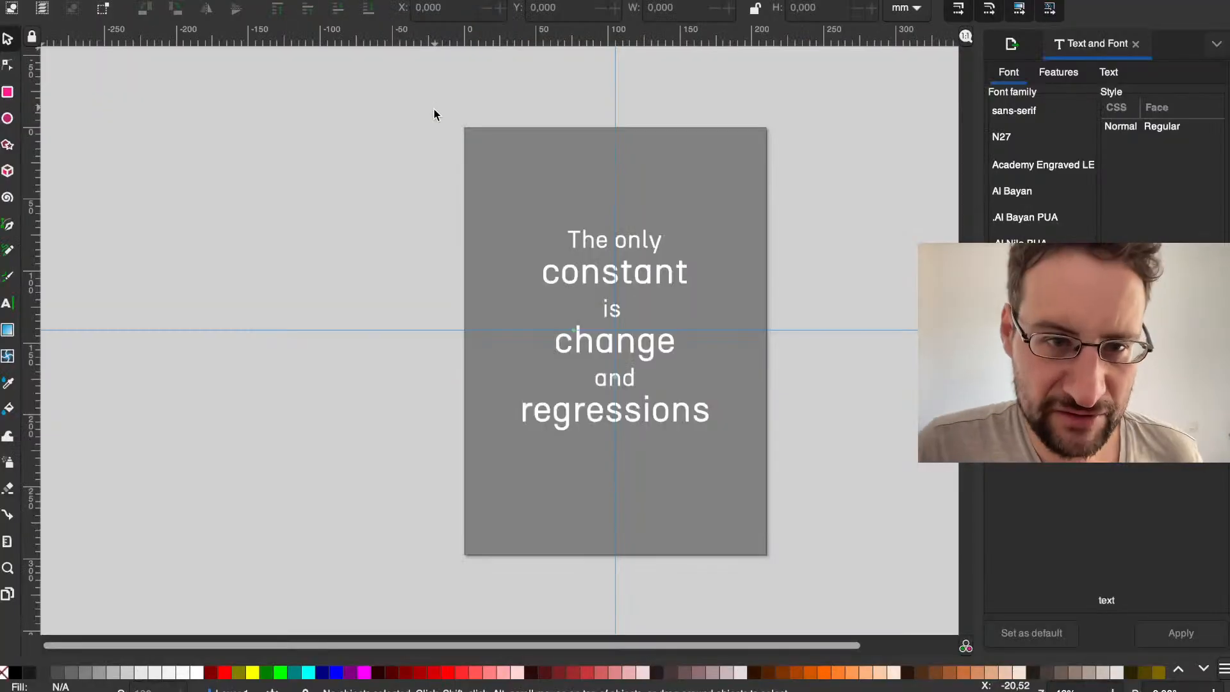
# Step: Examine the layout of the existing slogan on the page, up close and as a whole
pyautogui.scroll(2, 567, 248)
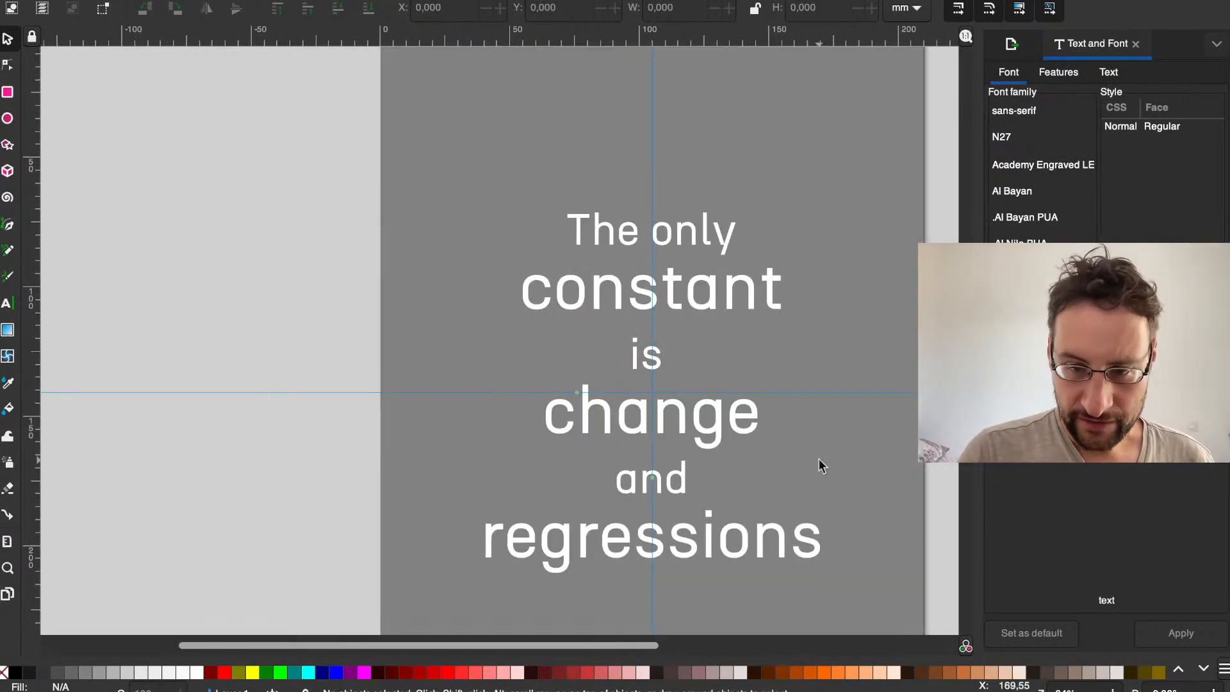
pyautogui.click(1096, 690)
pyautogui.click(1096, 690)
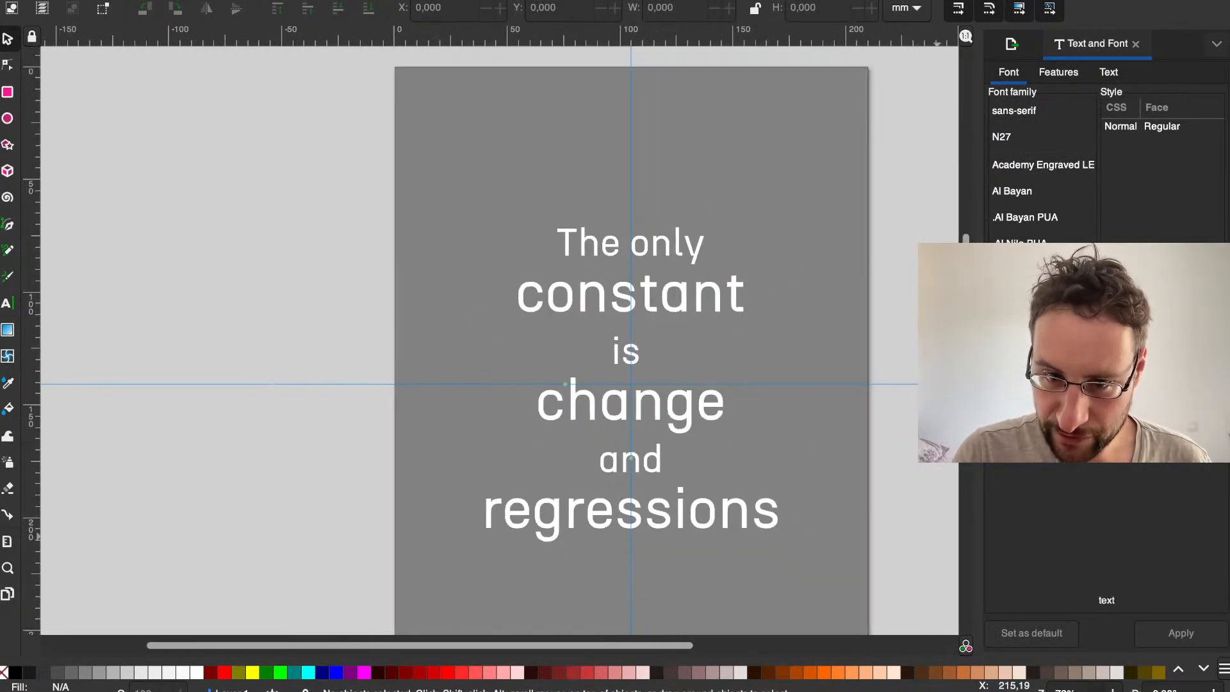
pyautogui.click(1095, 690)
pyautogui.click(1096, 690)
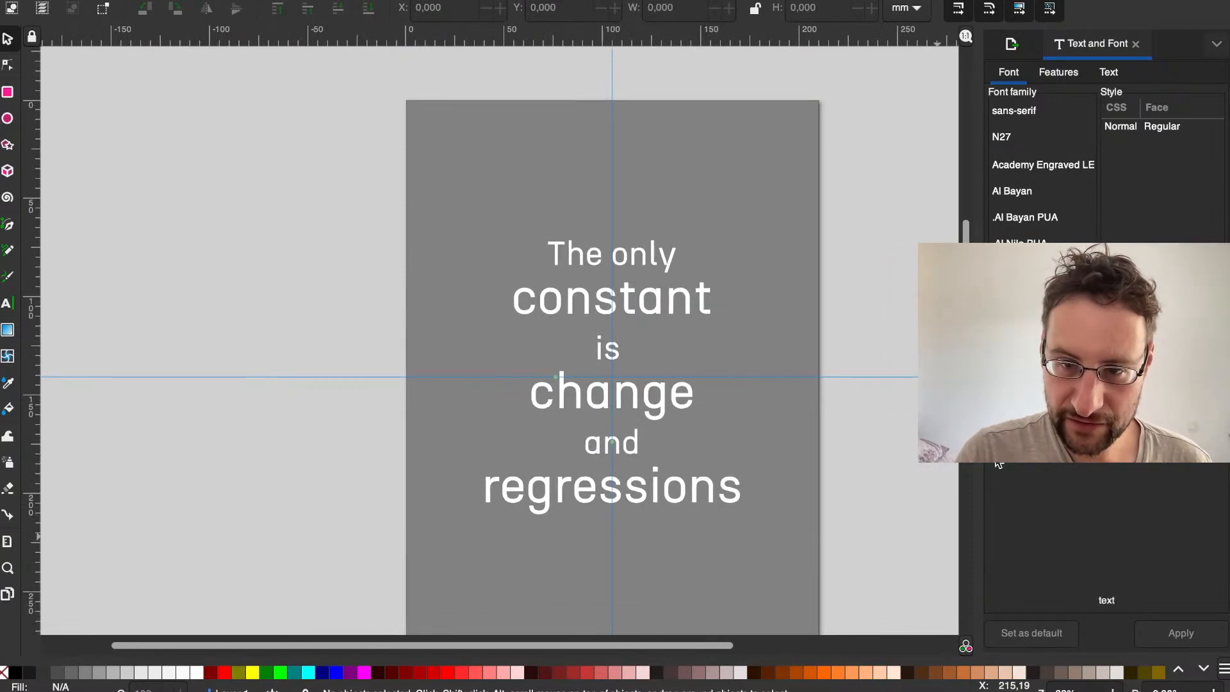
pyautogui.scroll(-2, 905, 443)
pyautogui.hscroll(4, 904, 443)
pyautogui.scroll(2, 904, 443)
pyautogui.hscroll(-3, 904, 444)
pyautogui.scroll(-2, 904, 444)
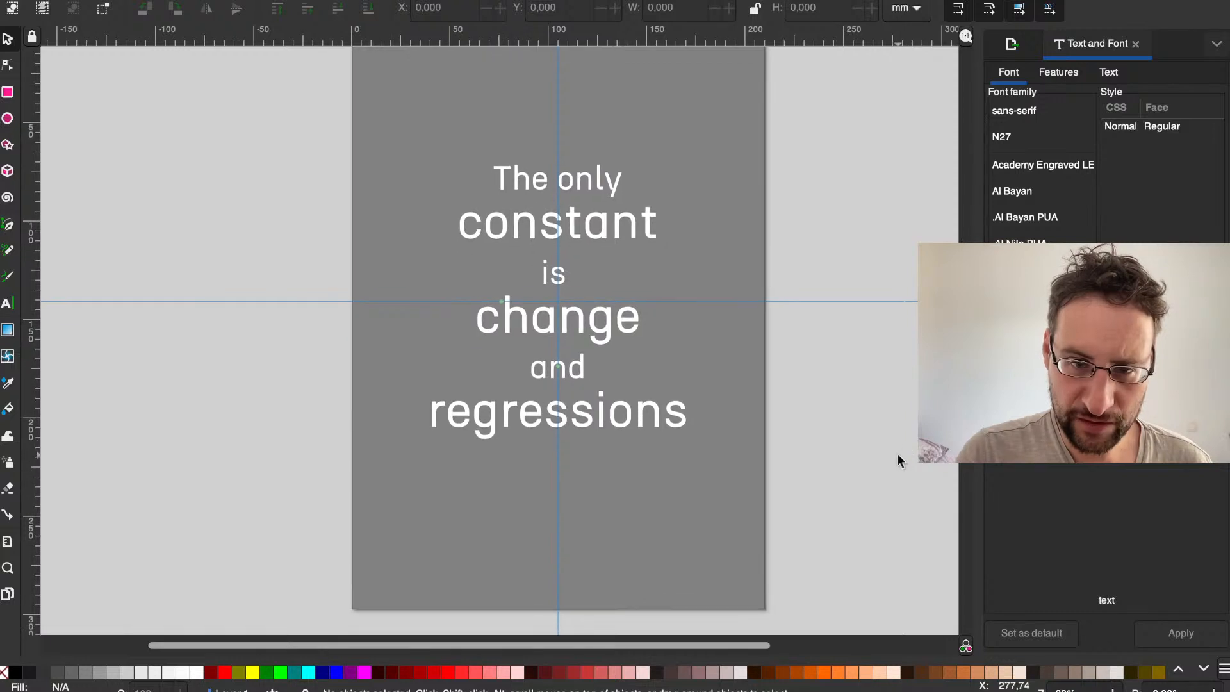
pyautogui.scroll(-2, 897, 455)
pyautogui.scroll(1, 897, 455)
pyautogui.scroll(-1, 898, 455)
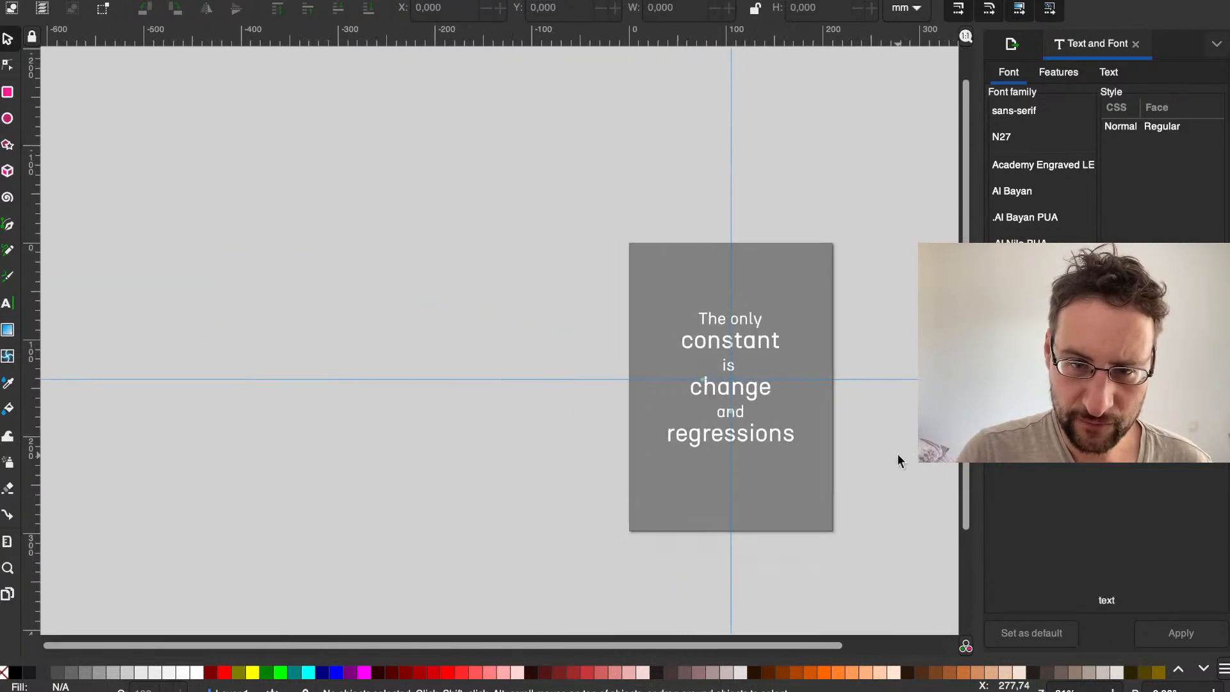
pyautogui.scroll(5, 897, 453)
pyautogui.scroll(-2, 752, 428)
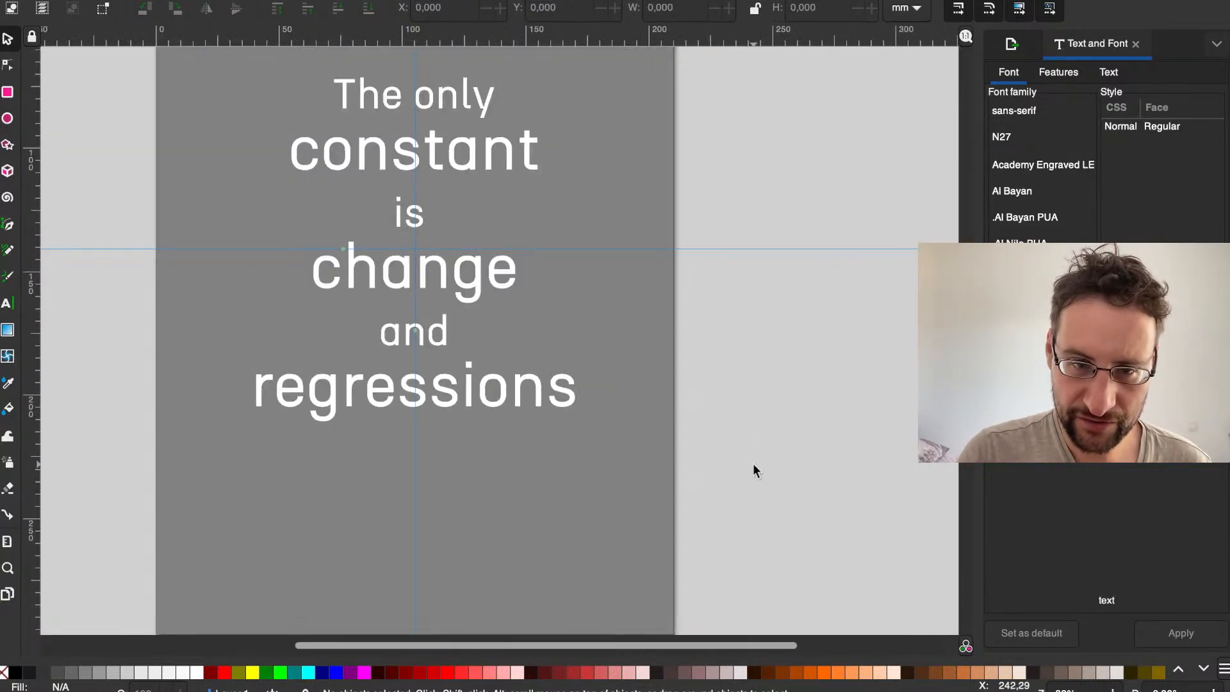
pyautogui.scroll(-3, 730, 461)
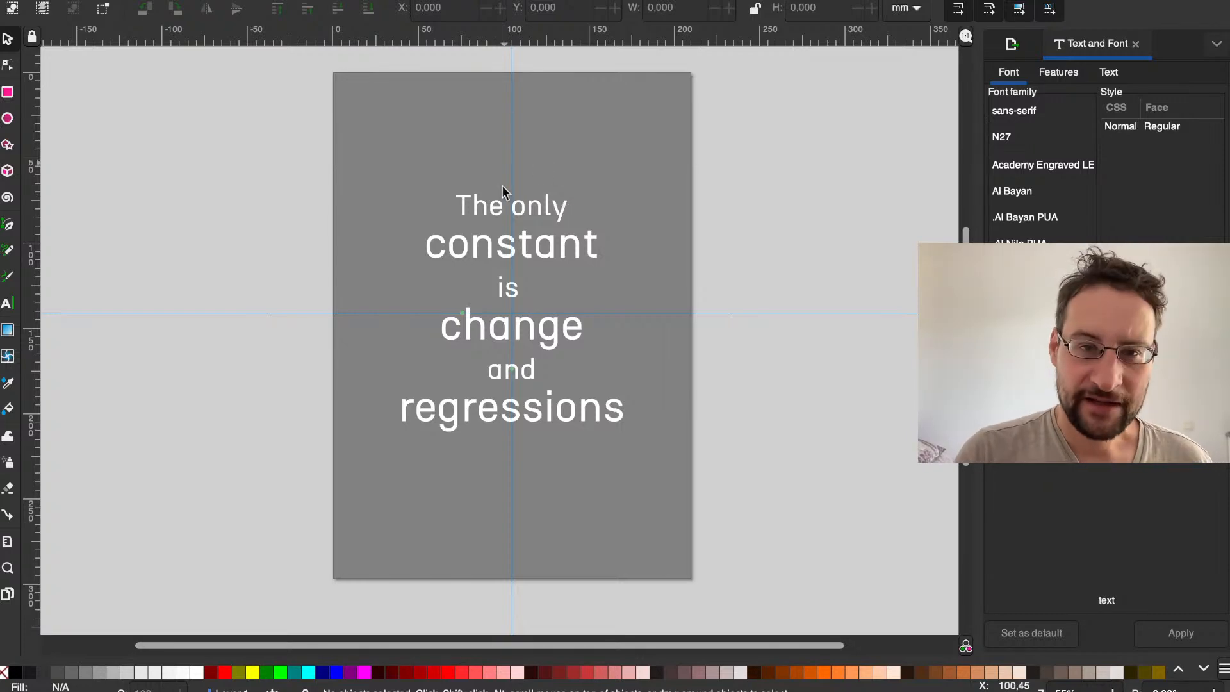
# Step: Replace the entire slogan text with the lines "Nobody", "ever got" and "fired"
pyautogui.click(506, 231)
pyautogui.doubleClick(505, 231)
pyautogui.doubleClick(505, 231)
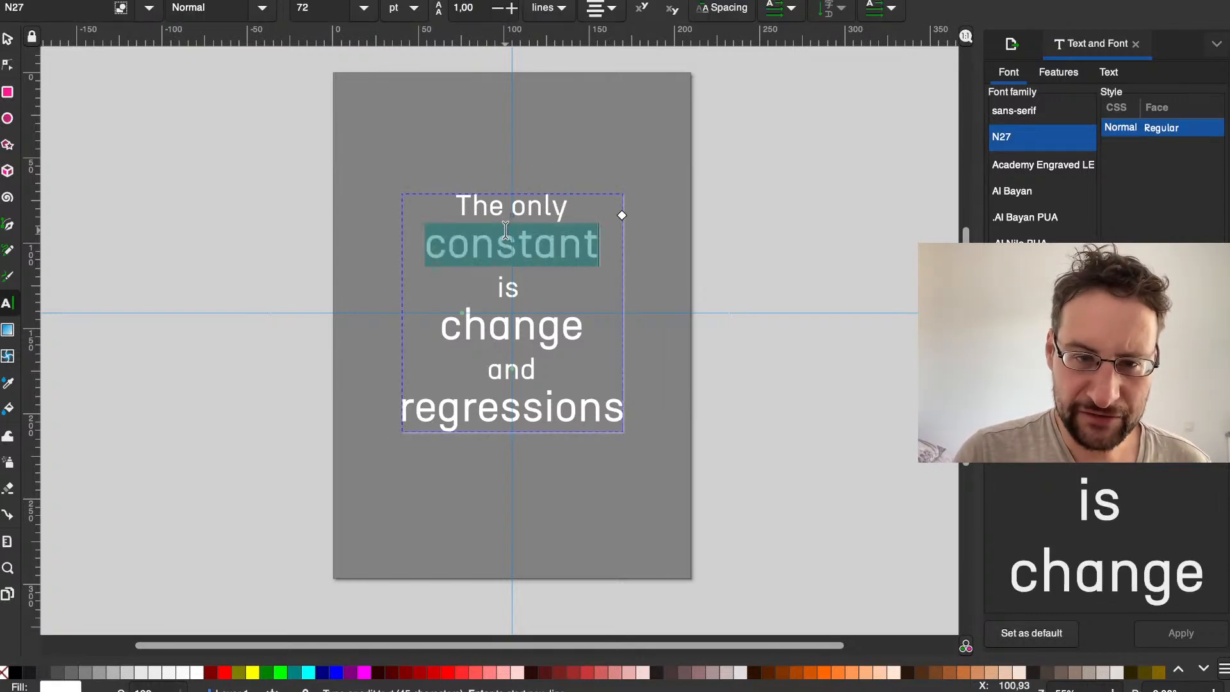
pyautogui.hotkey('ctrl', 'a')
pyautogui.write('Nobody')
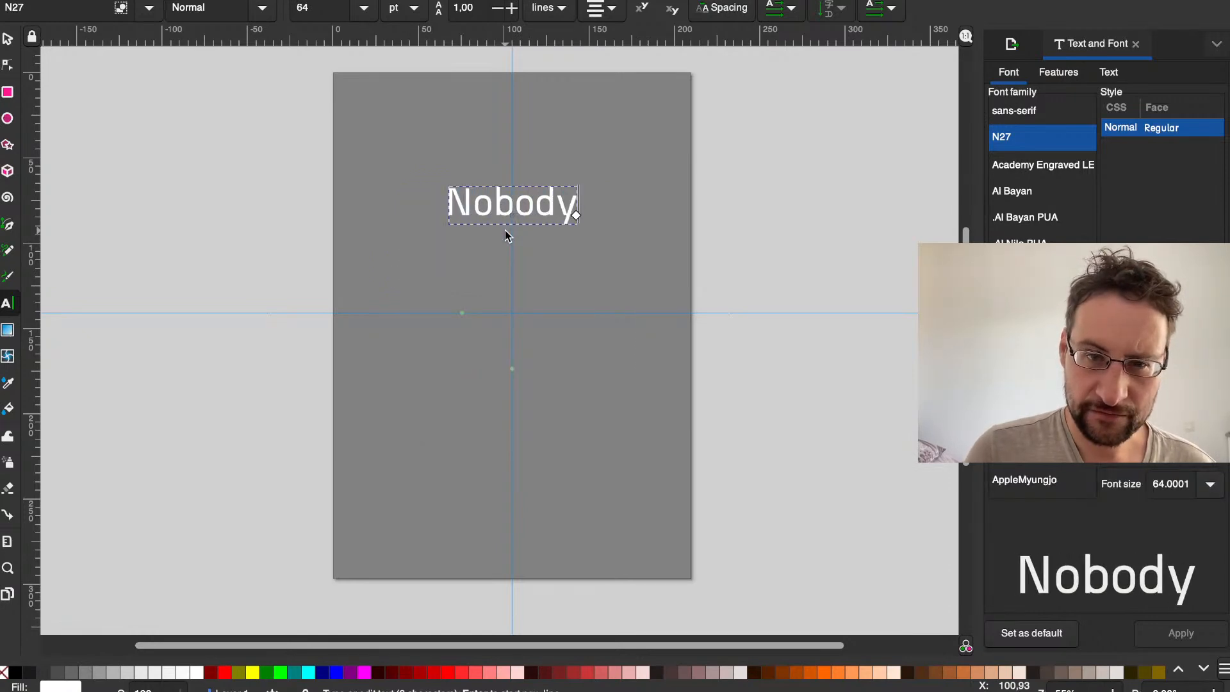
pyautogui.press('BackSpace')
pyautogui.write('y')
pyautogui.press('Return')
pyautogui.write('ever ')
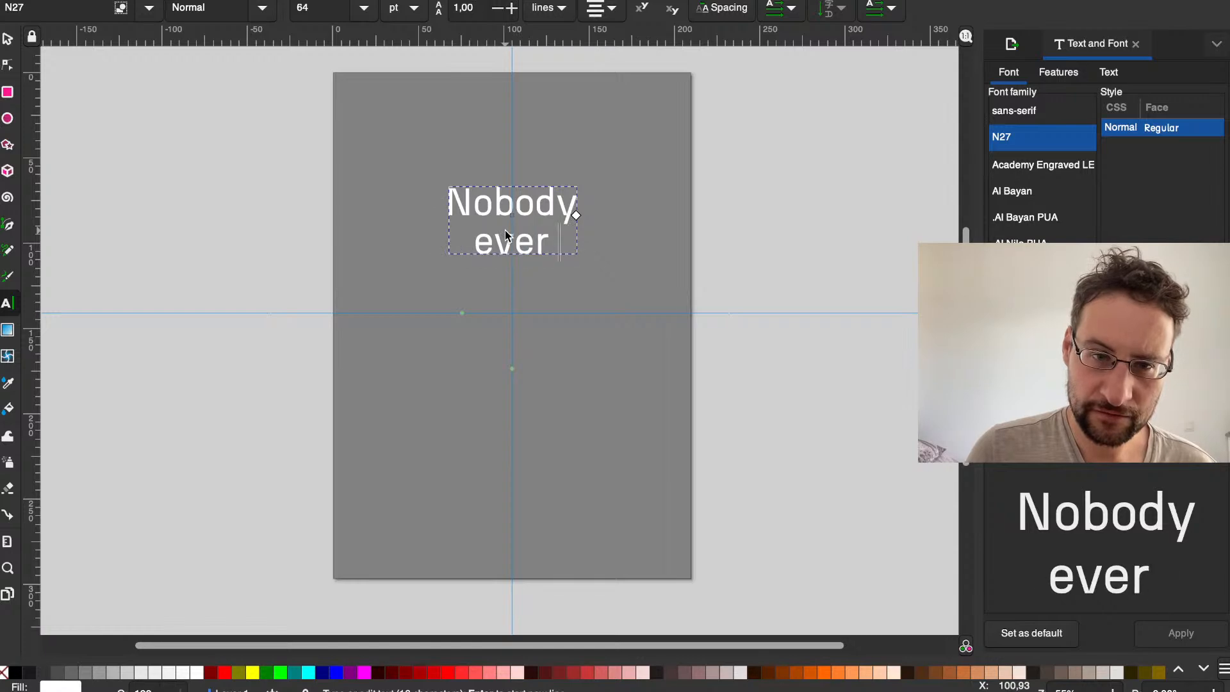
pyautogui.write('got')
pyautogui.press('Return')
pyautogui.write('fire')
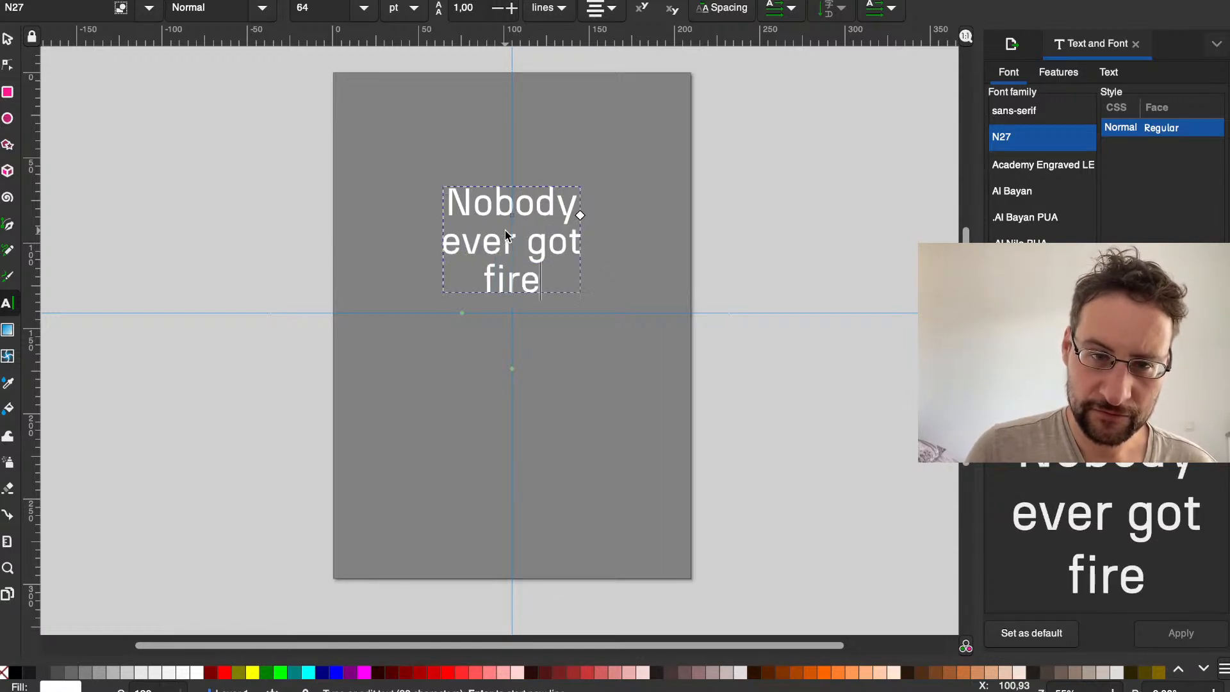
pyautogui.write('d')
# Step: Continue the slogan with three more lines: "for", "choosing" and "T2 Linux"
pyautogui.press('Return')
pyautogui.write('for')
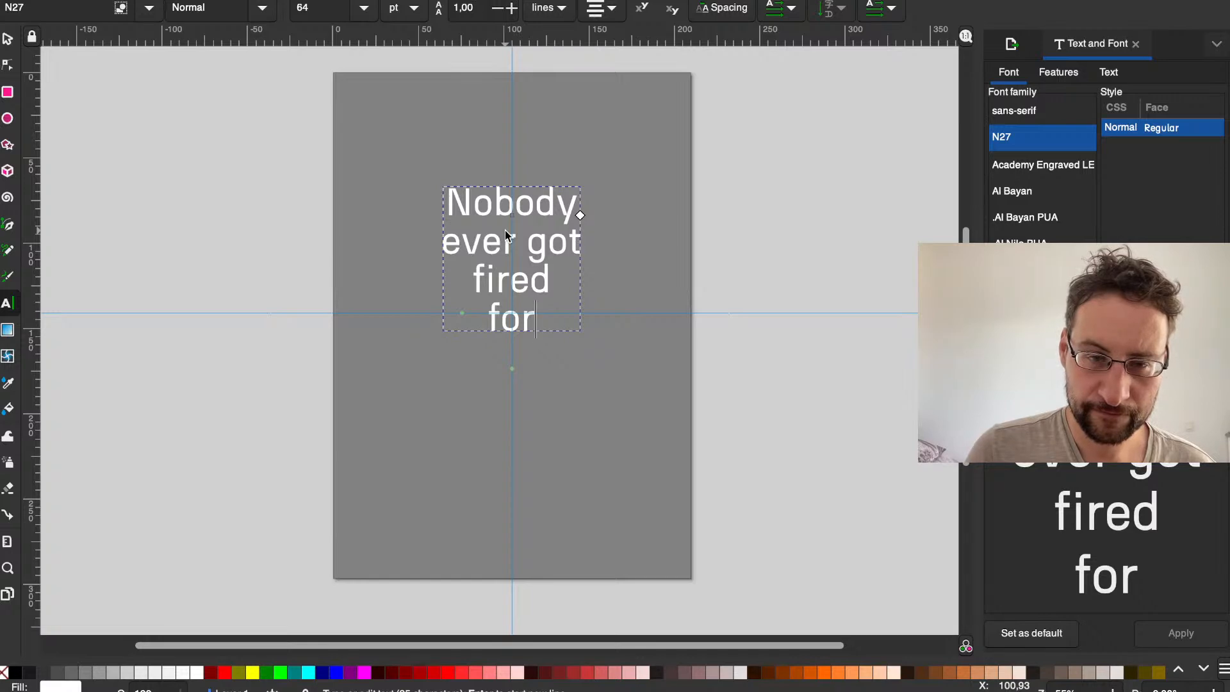
pyautogui.press('Return')
pyautogui.write('choosing')
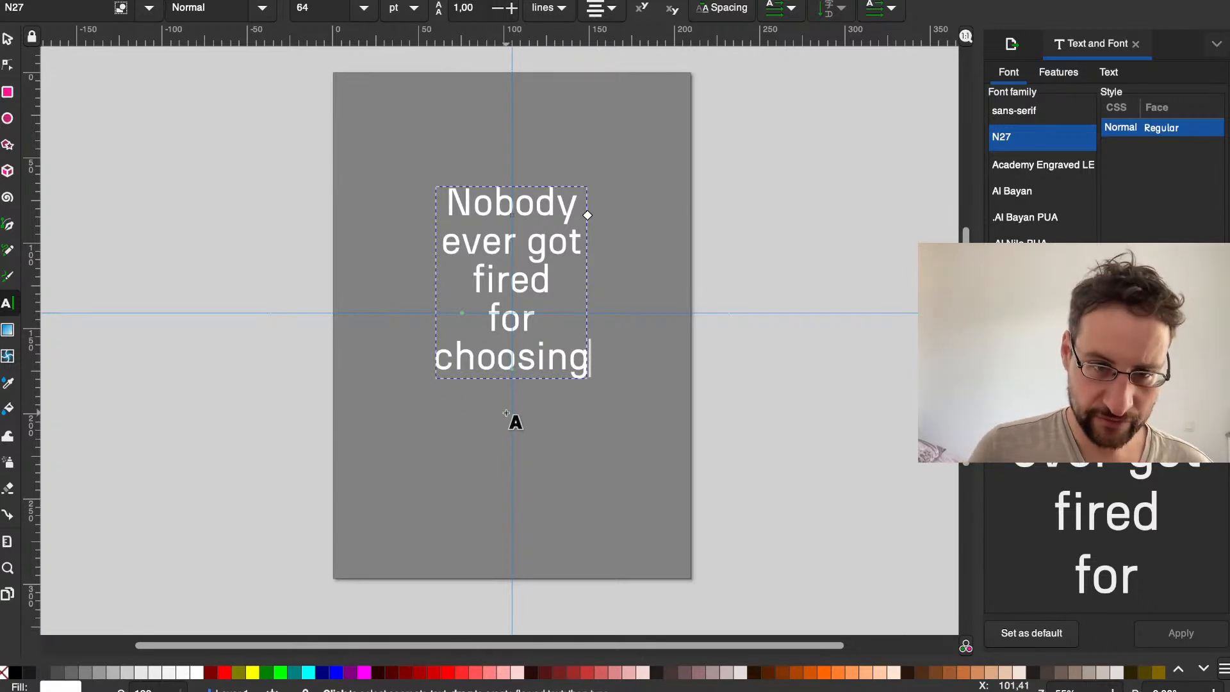
pyautogui.press('Return')
pyautogui.write('T2 Lin')
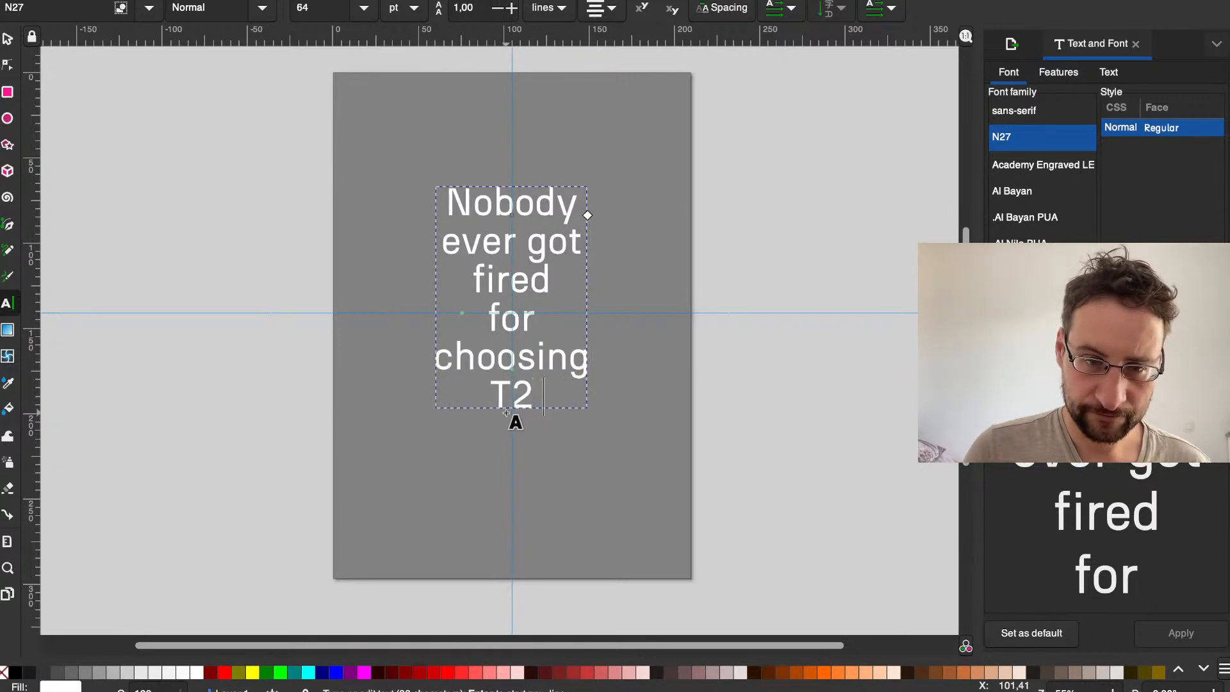
pyautogui.write('ux')
# Step: Rewrite the word Linux in the slogan's last line in capitals, so the line reads "T2 LINUX"
pyautogui.press('BackSpace')
pyautogui.press('BackSpace')
pyautogui.press('BackSpace')
pyautogui.press('BackSpace')
pyautogui.write('N')
pyautogui.press('BackSpace')
pyautogui.write('INUX')
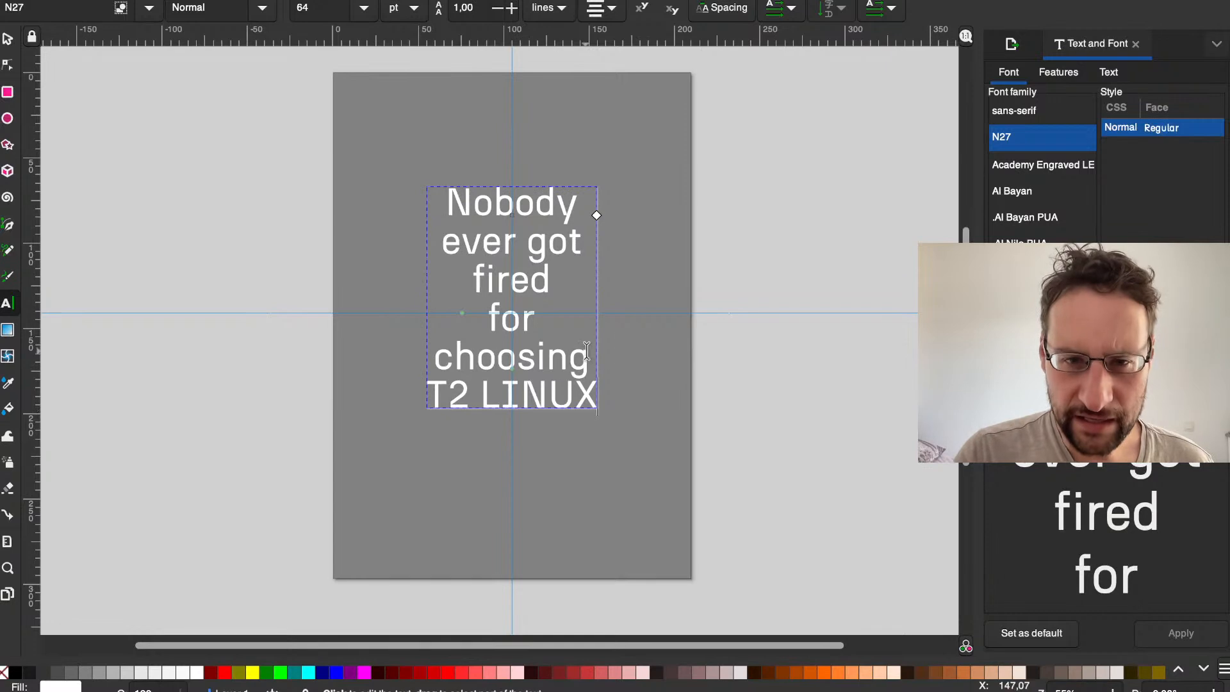
# Step: Look through the font list for Protomolecule and preview the slogan in that font
pyautogui.scroll(-3, 1061, 176)
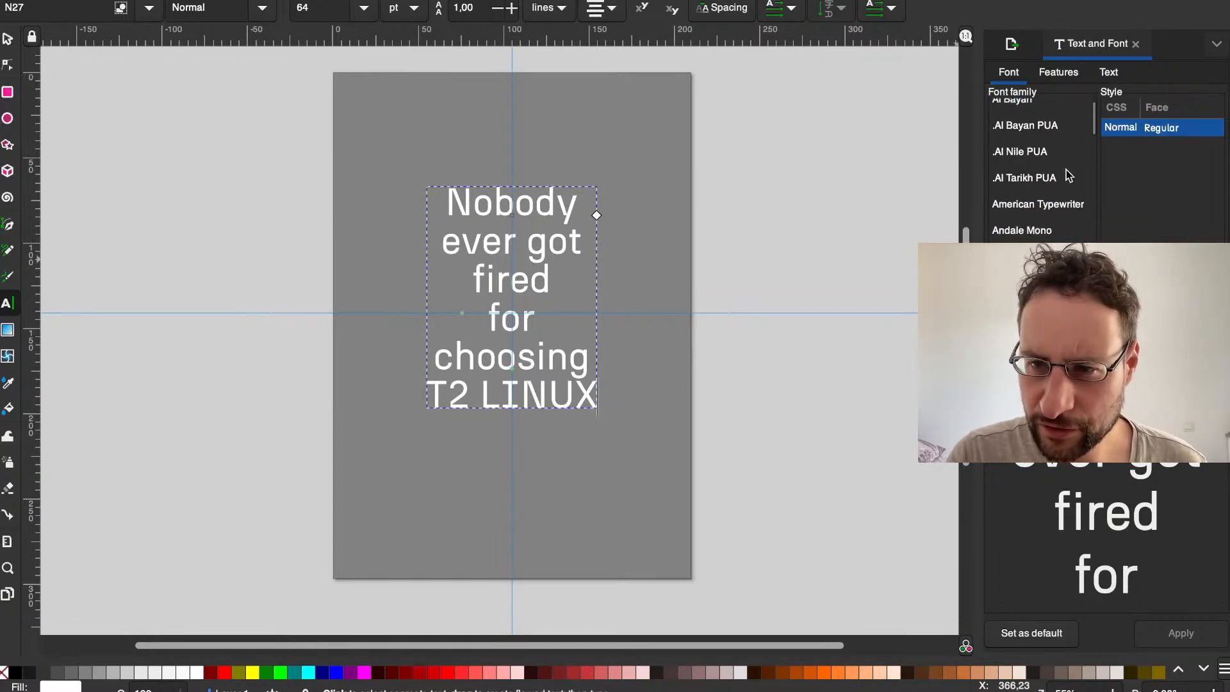
pyautogui.scroll(-7, 1095, 135)
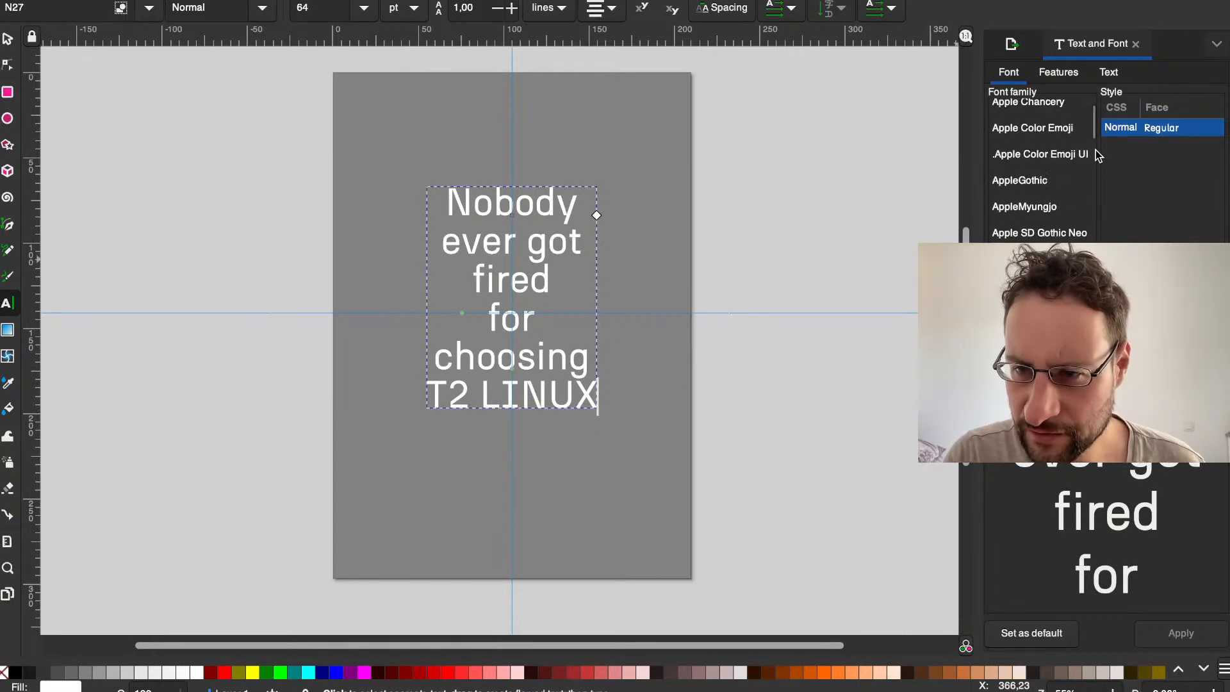
pyautogui.moveTo(1094, 125); pyautogui.dragTo(1096, 252)
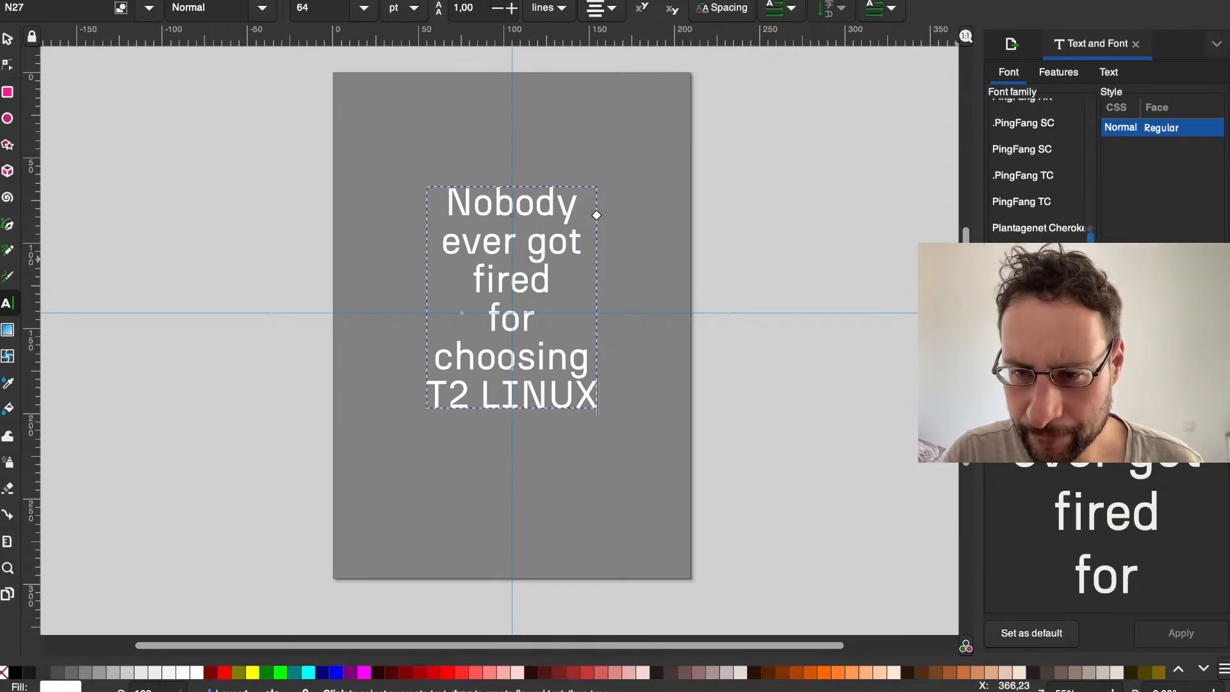
pyautogui.click(1039, 255)
pyautogui.click(604, 276)
pyautogui.click(569, 273)
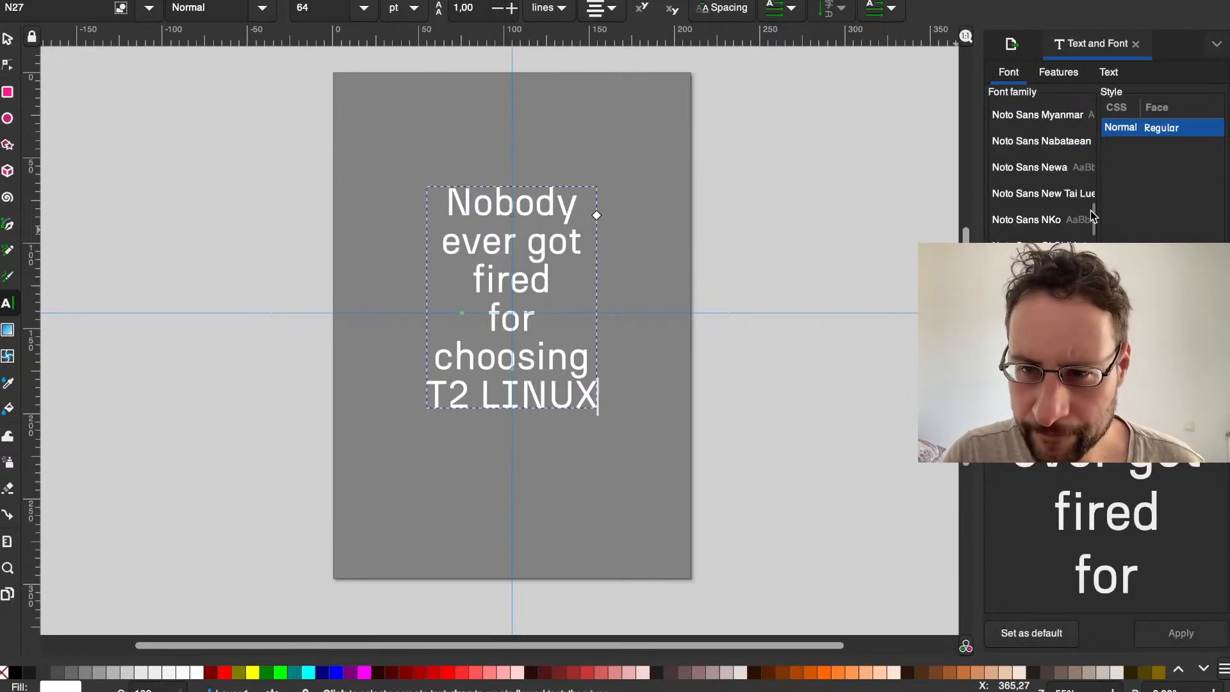
pyautogui.scroll(-1, 1084, 184)
pyautogui.moveTo(1093, 218); pyautogui.dragTo(1093, 248)
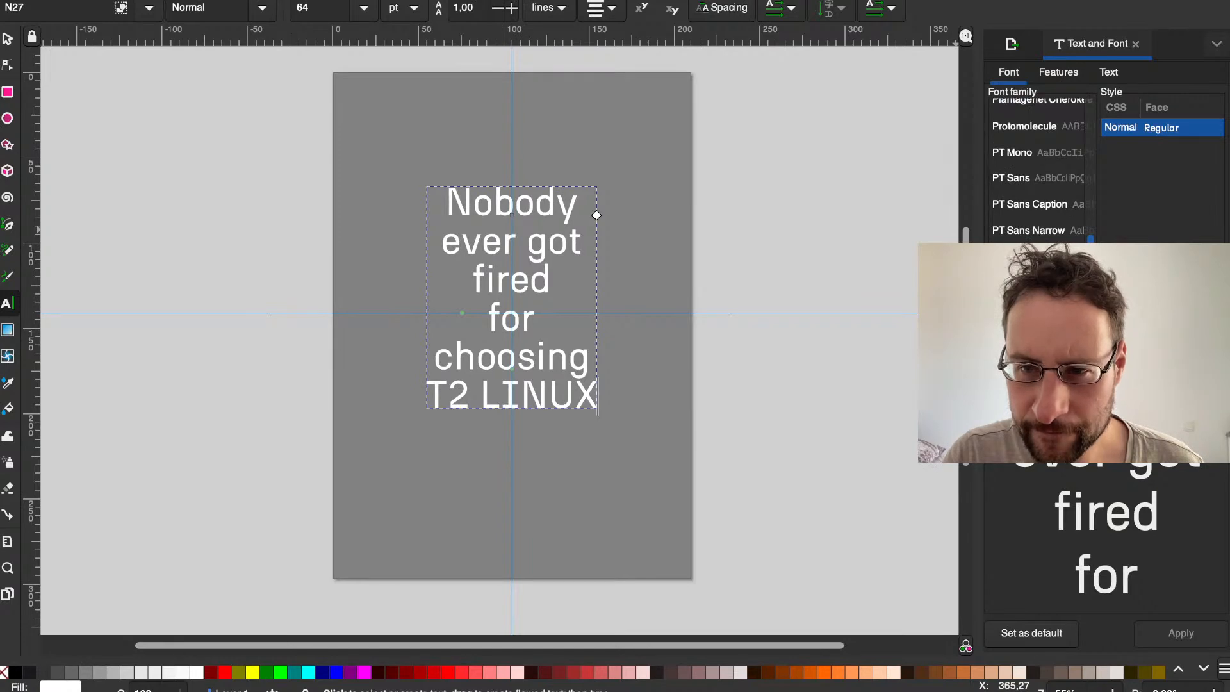
pyautogui.click(1023, 124)
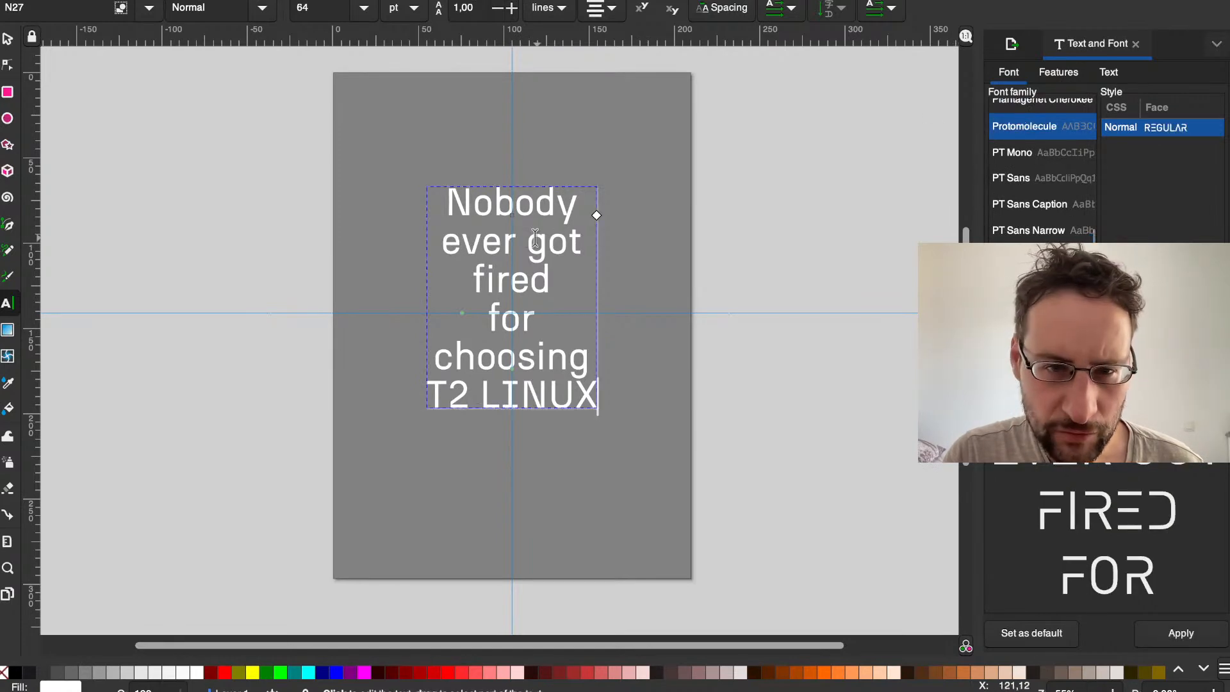
# Step: Set the font of the entire slogan text to Protomolecule
pyautogui.doubleClick(554, 242)
pyautogui.hotkey('ctrl', 'a')
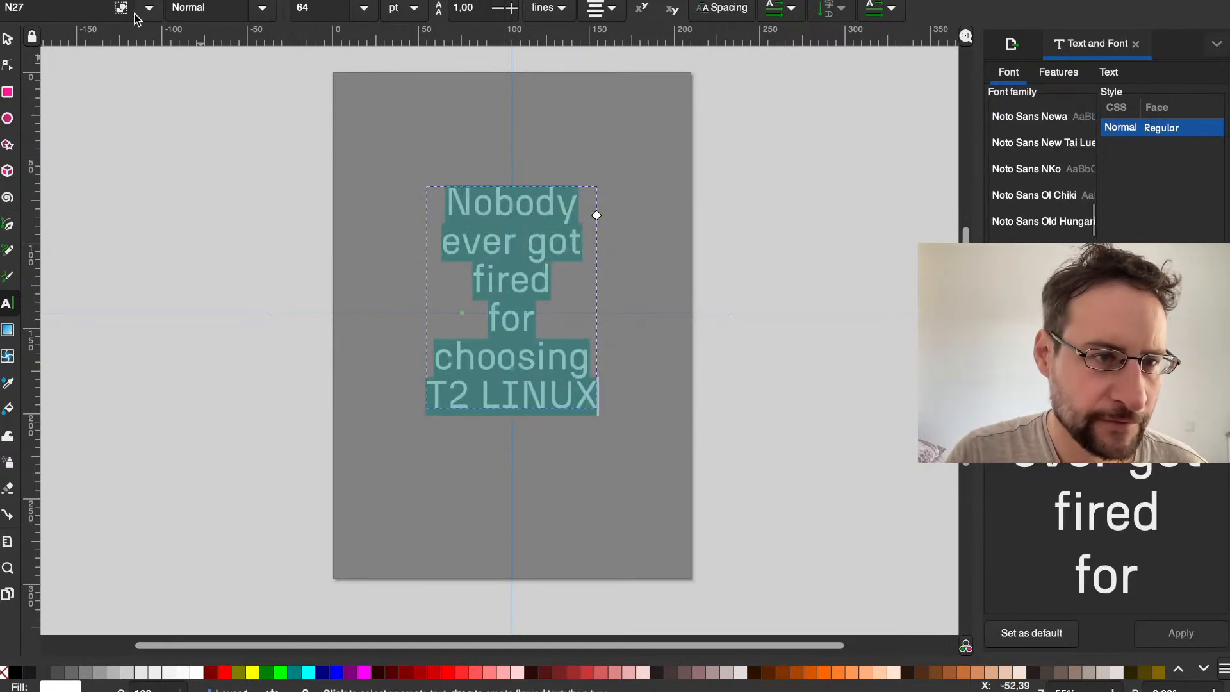
pyautogui.click(70, 9)
pyautogui.write('Protomolecule')
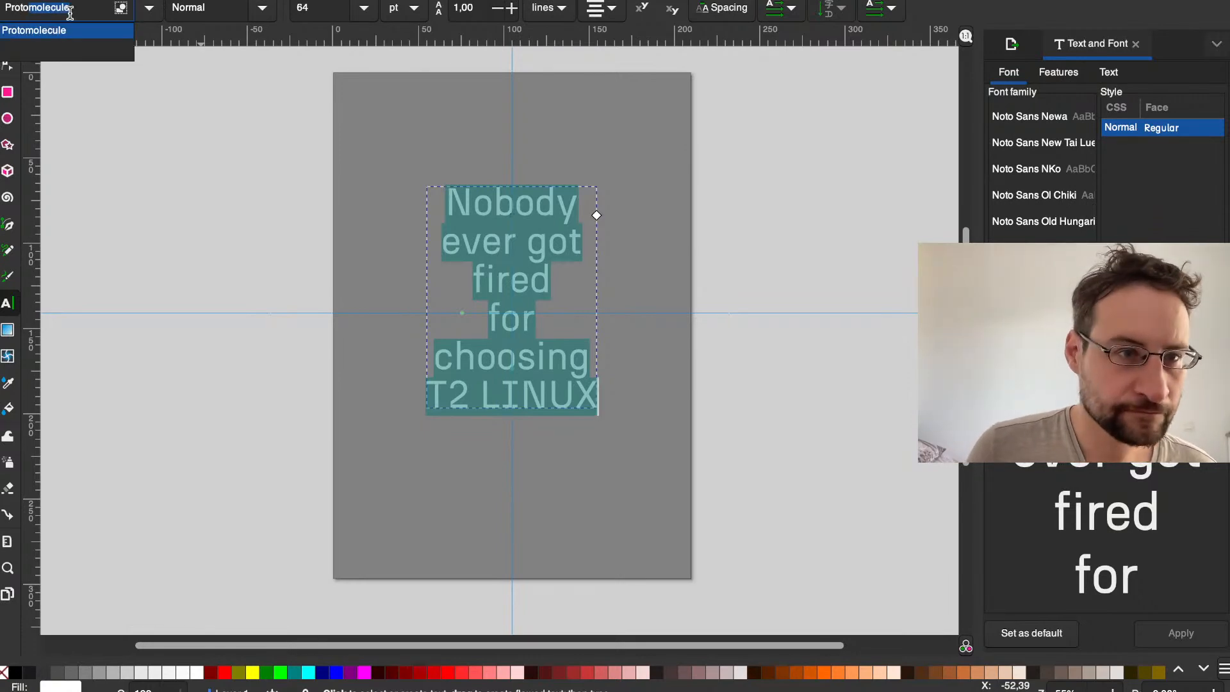
pyautogui.press('Return')
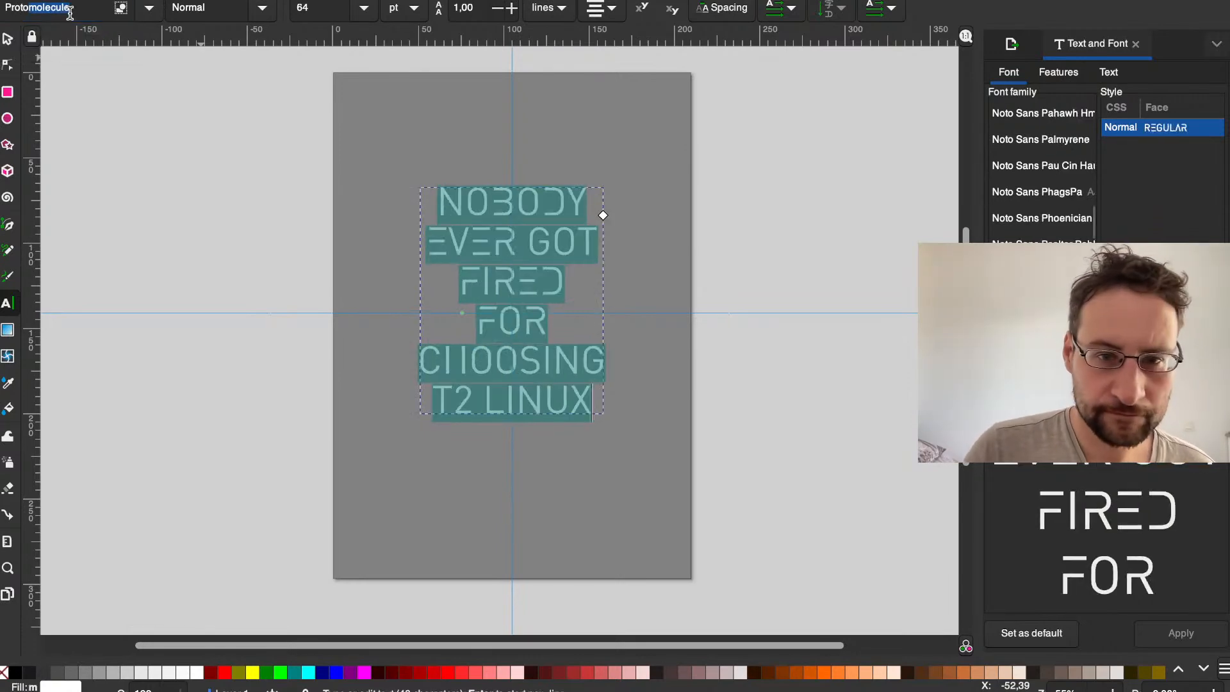
pyautogui.click(660, 262)
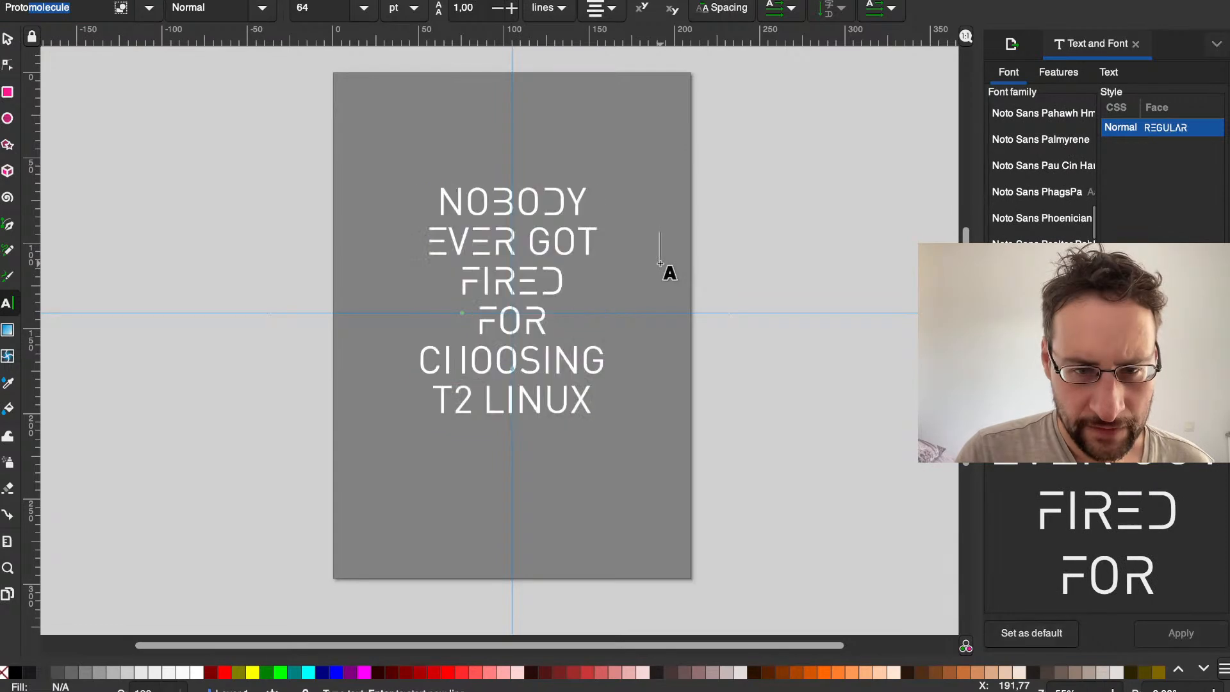
pyautogui.click(721, 383)
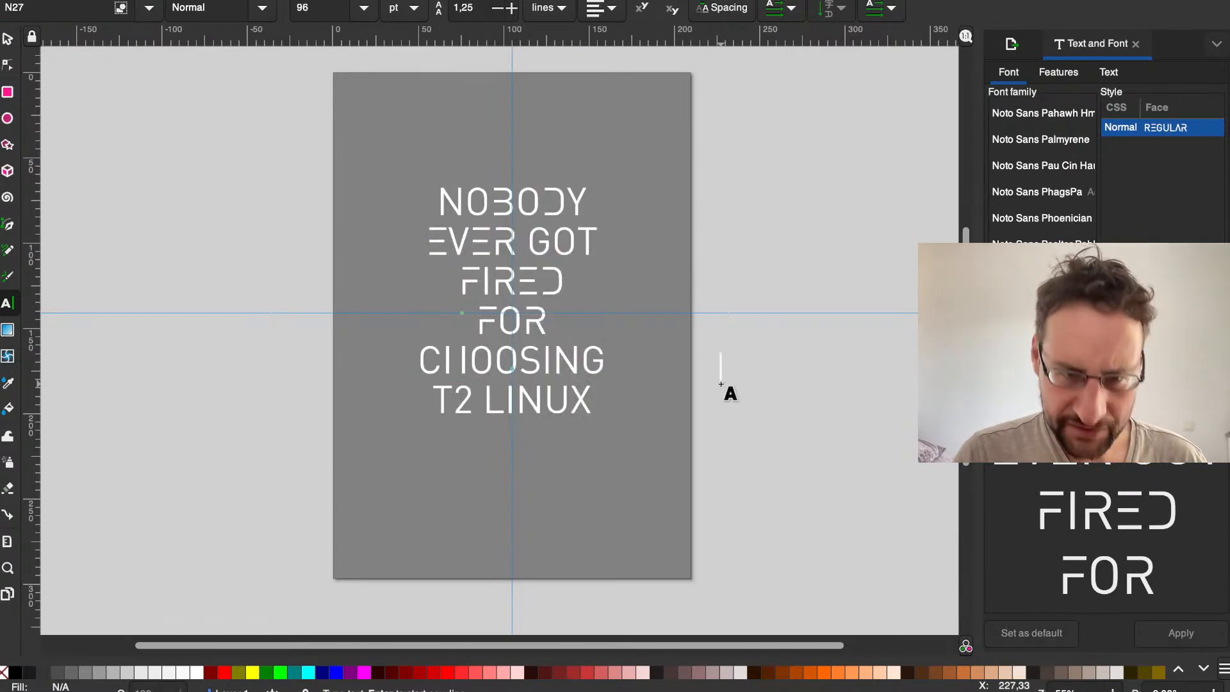
# Step: Undo the slogan's font change and leave text editing
pyautogui.hotkey('ctrl', 'z')
pyautogui.click(516, 202)
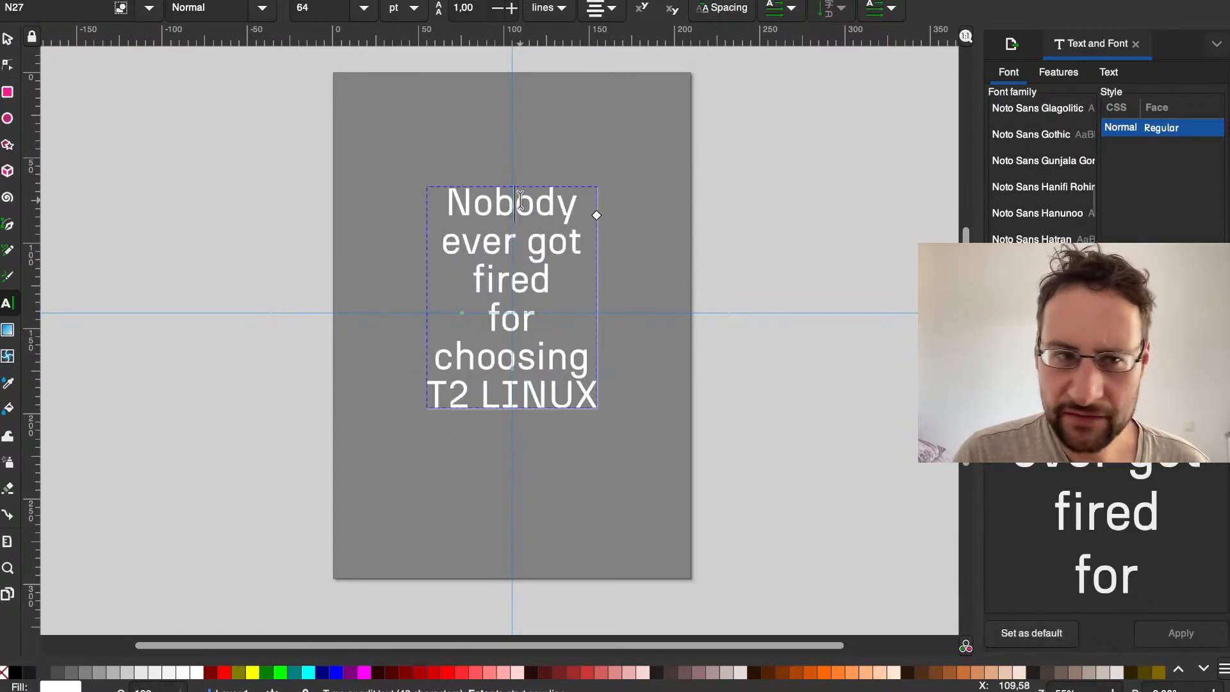
pyautogui.click(636, 359)
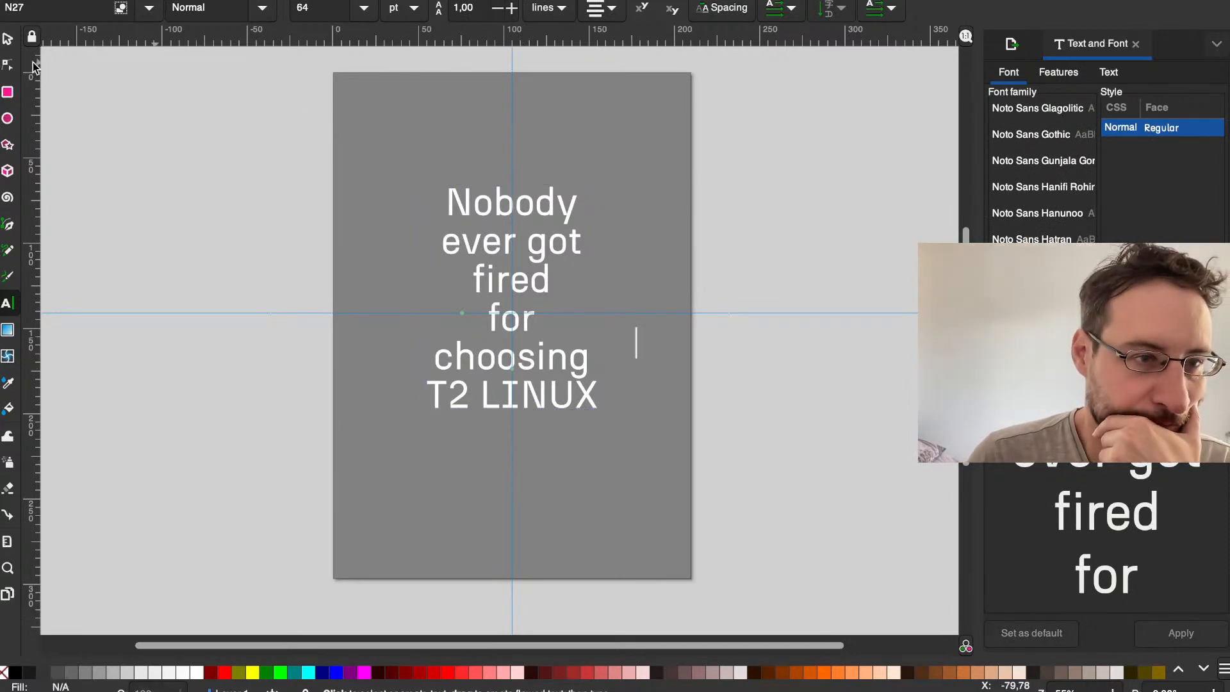
pyautogui.click(13, 42)
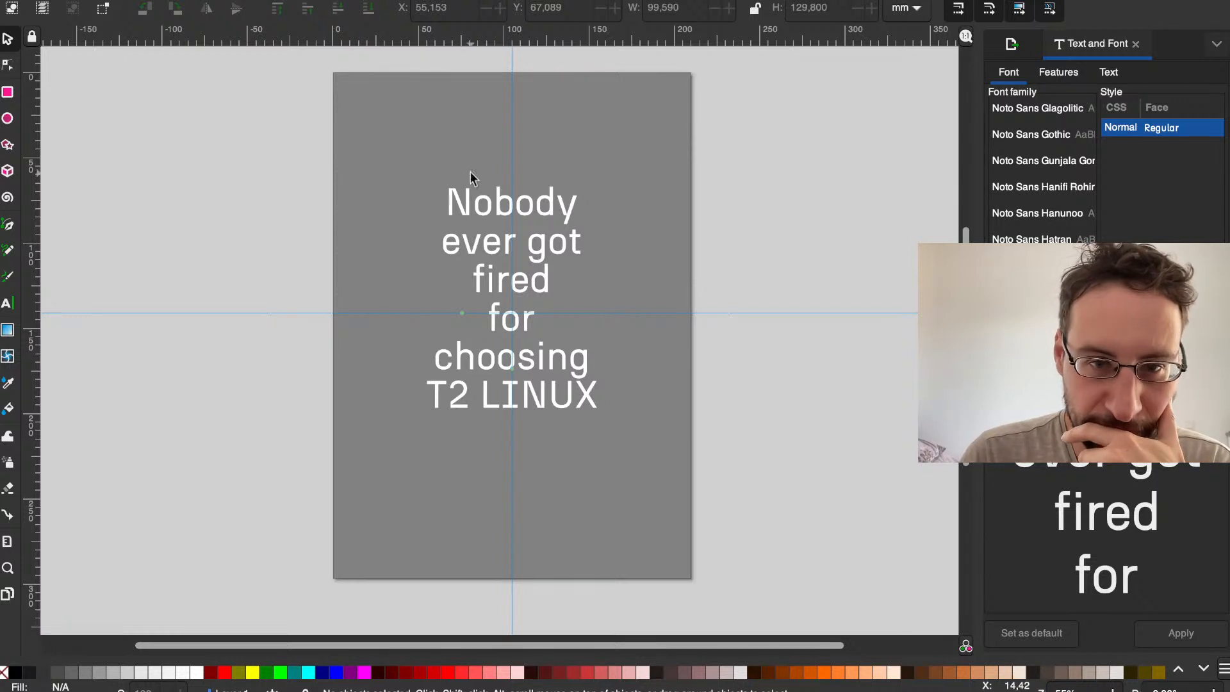
# Step: Set the line spacing of the entire slogan to 1.30 lines
pyautogui.click(533, 205)
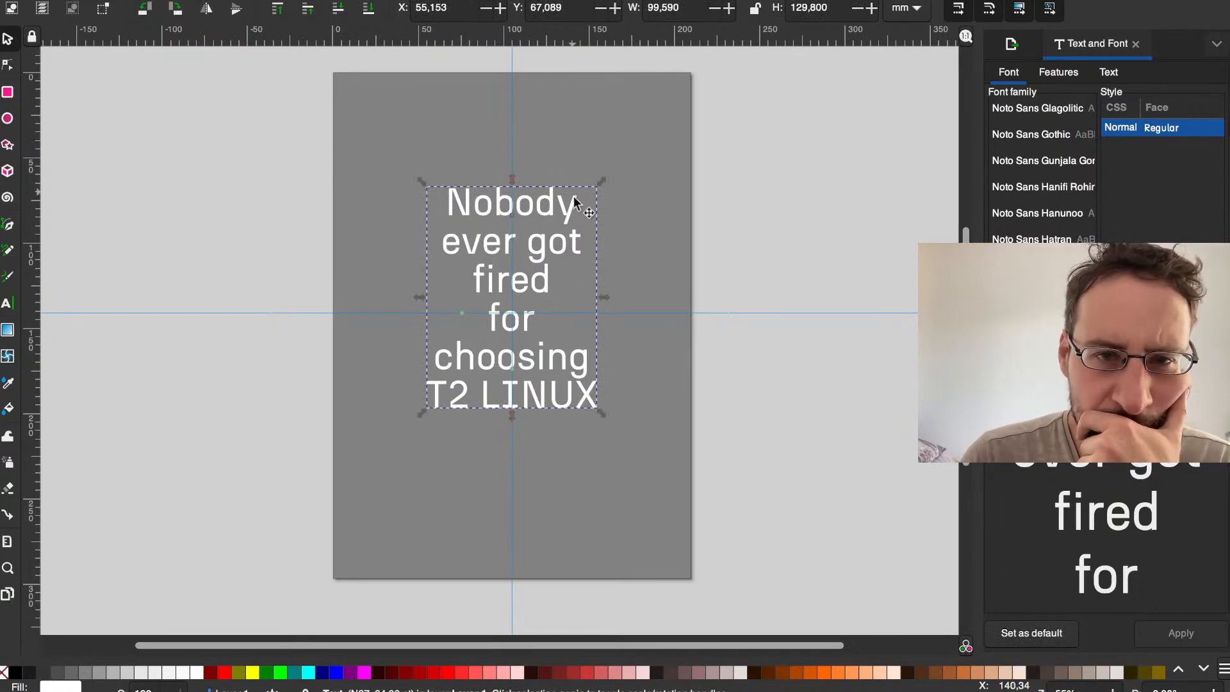
pyautogui.doubleClick(558, 211)
pyautogui.hotkey('ctrl', 'a')
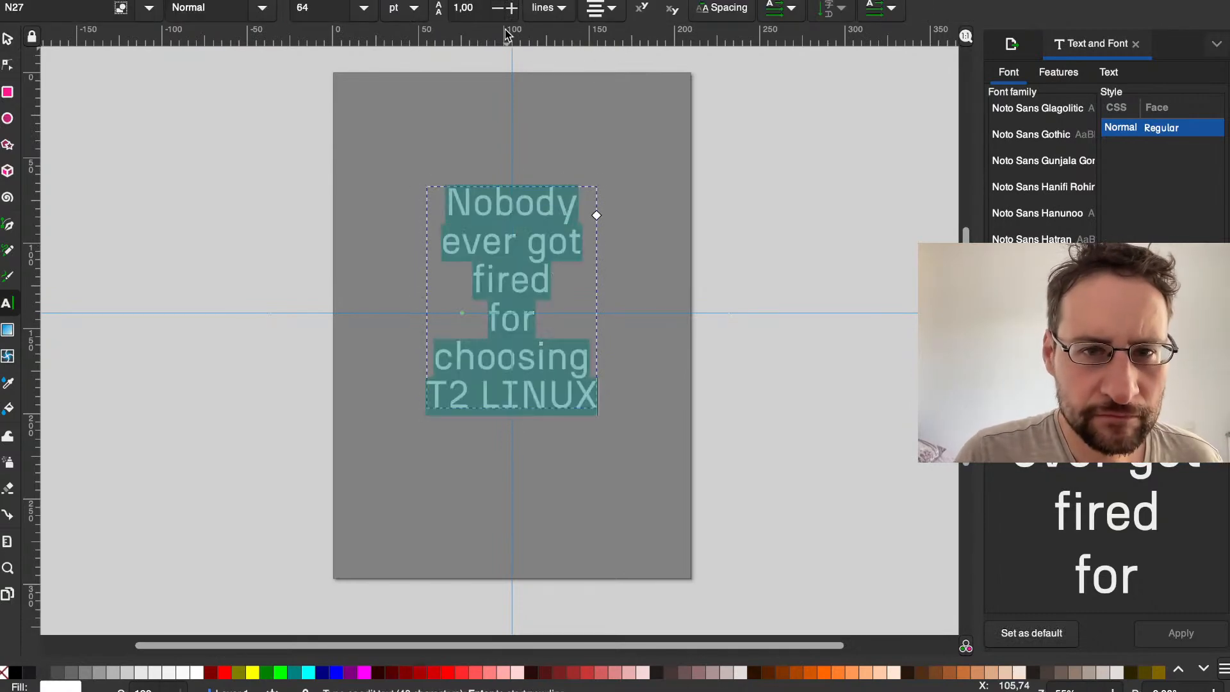
pyautogui.click(511, 9)
pyautogui.click(512, 9)
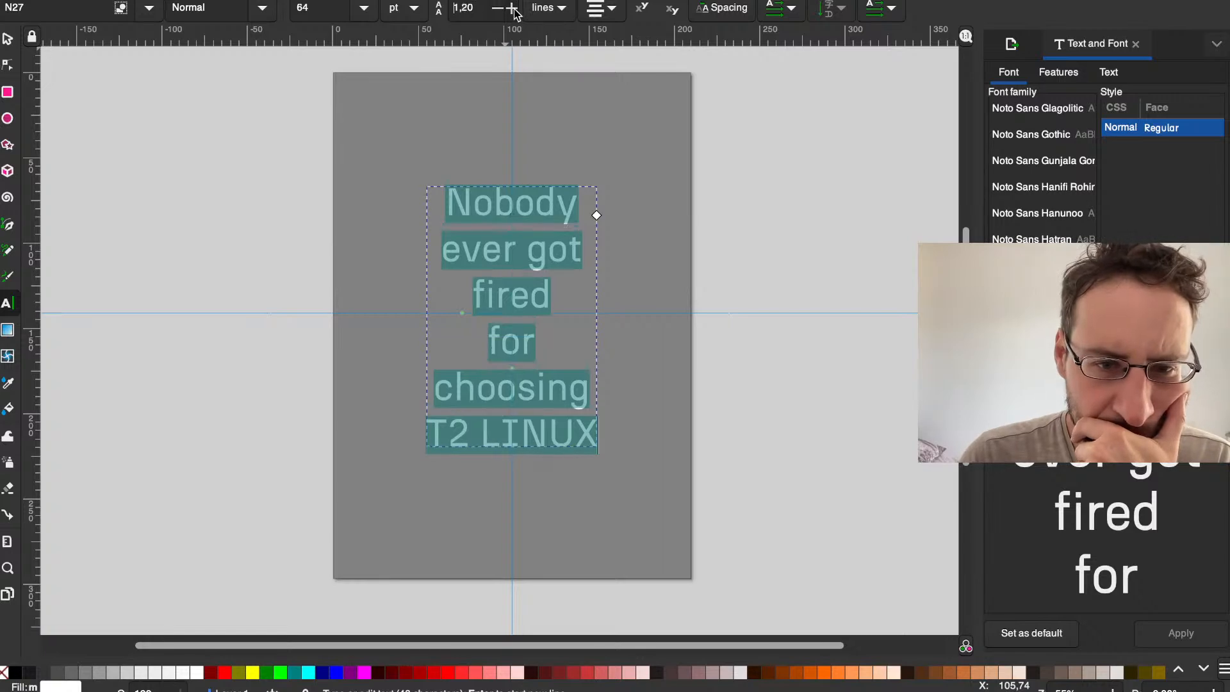
pyautogui.click(790, 237)
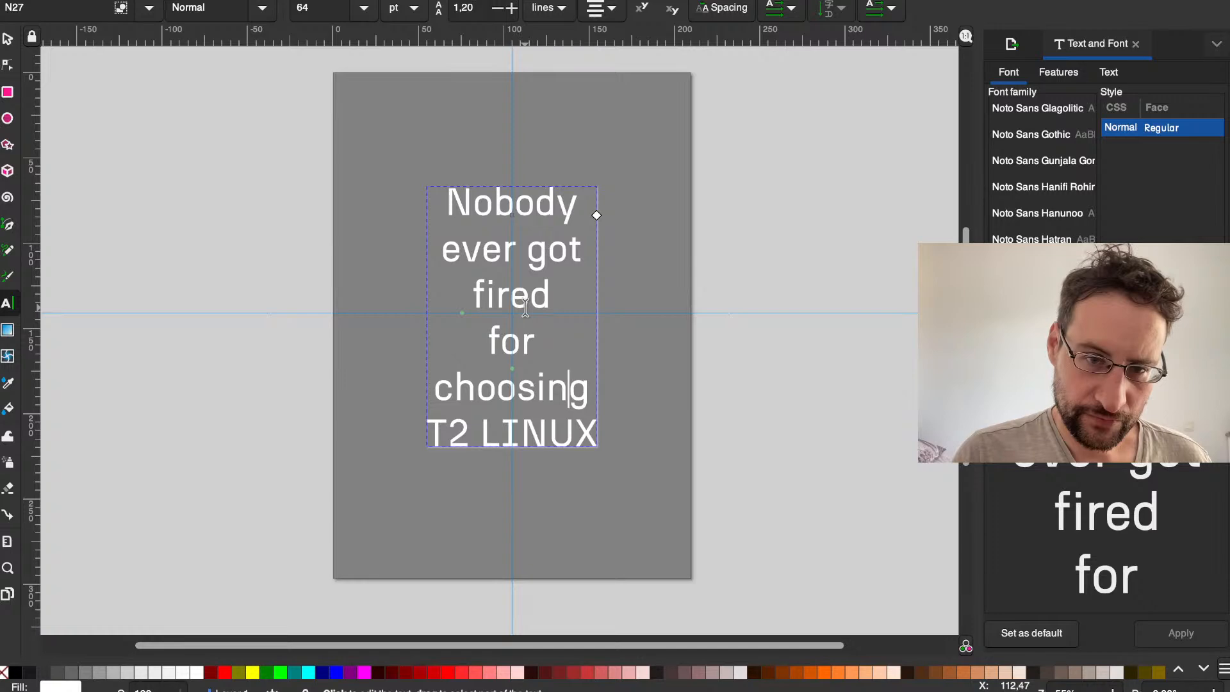
pyautogui.click(580, 382)
pyautogui.press('Right')
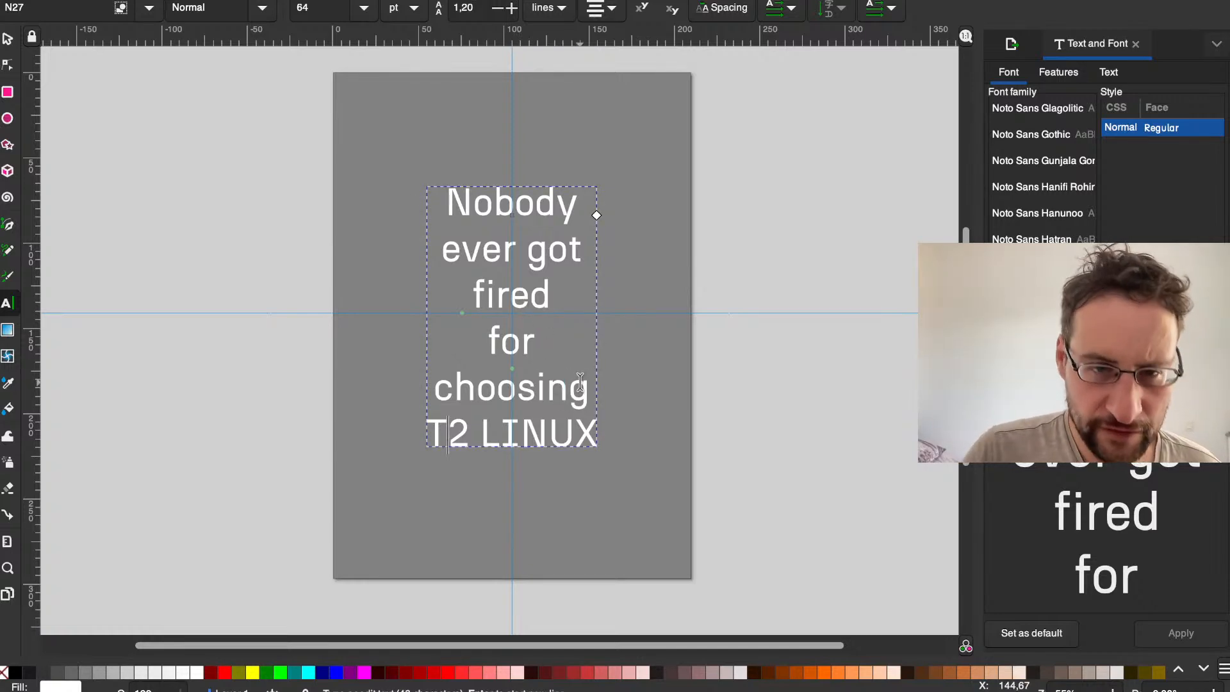
pyautogui.click(512, 8)
pyautogui.click(514, 8)
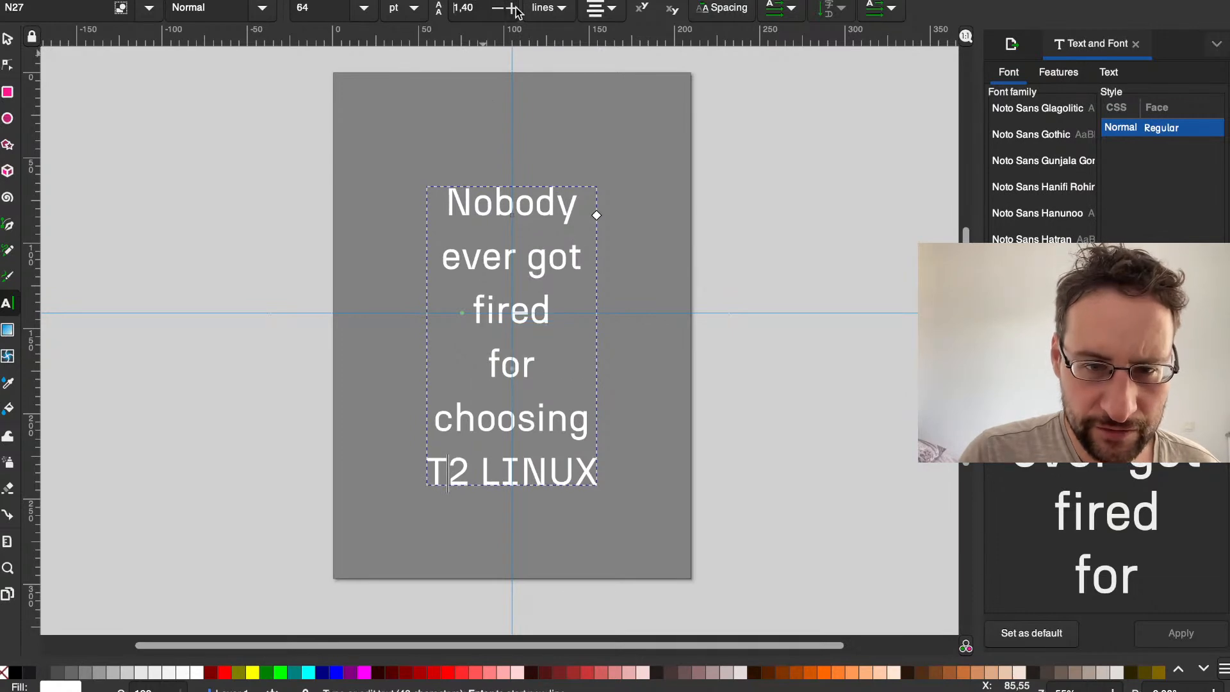
pyautogui.click(497, 9)
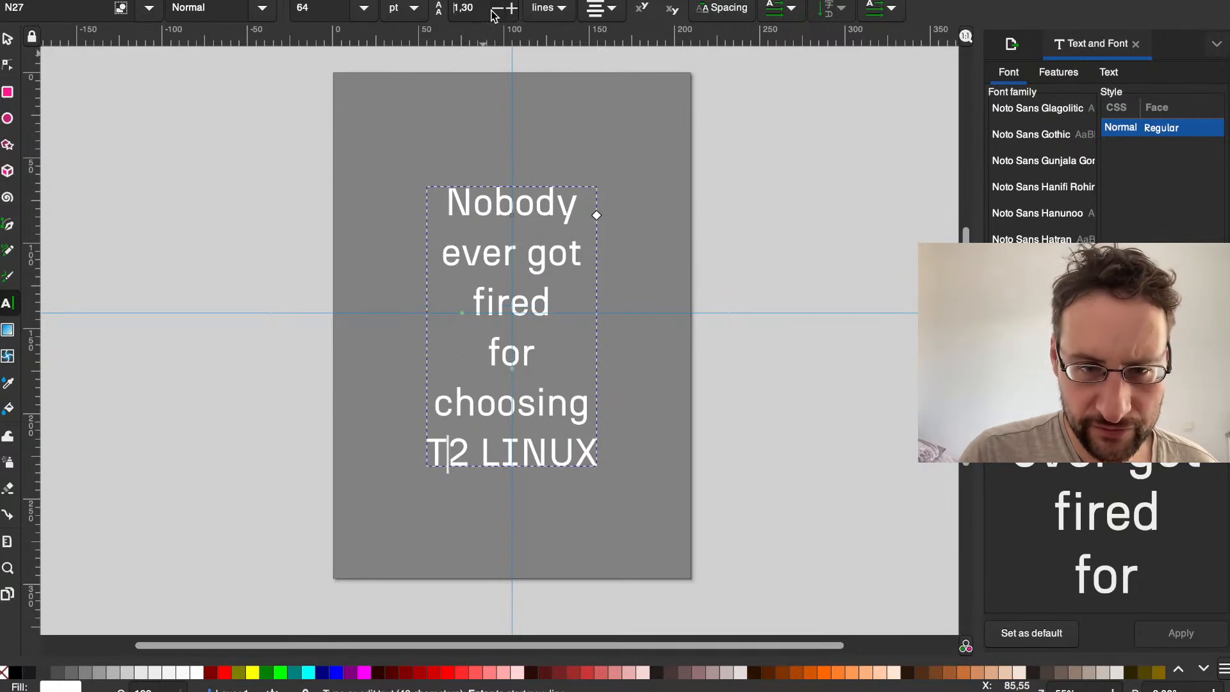
# Step: Join the word "for" onto the "fired" line so that line of the slogan reads "fired for"
pyautogui.click(558, 300)
pyautogui.click(518, 303)
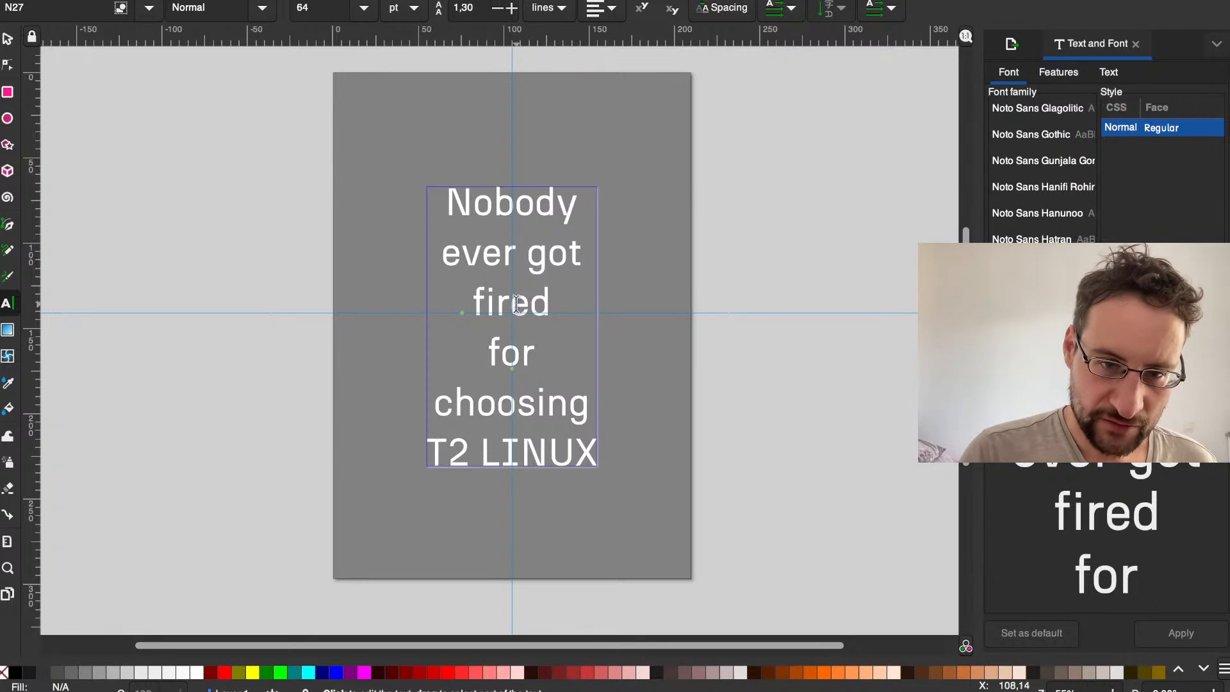
pyautogui.click(556, 300)
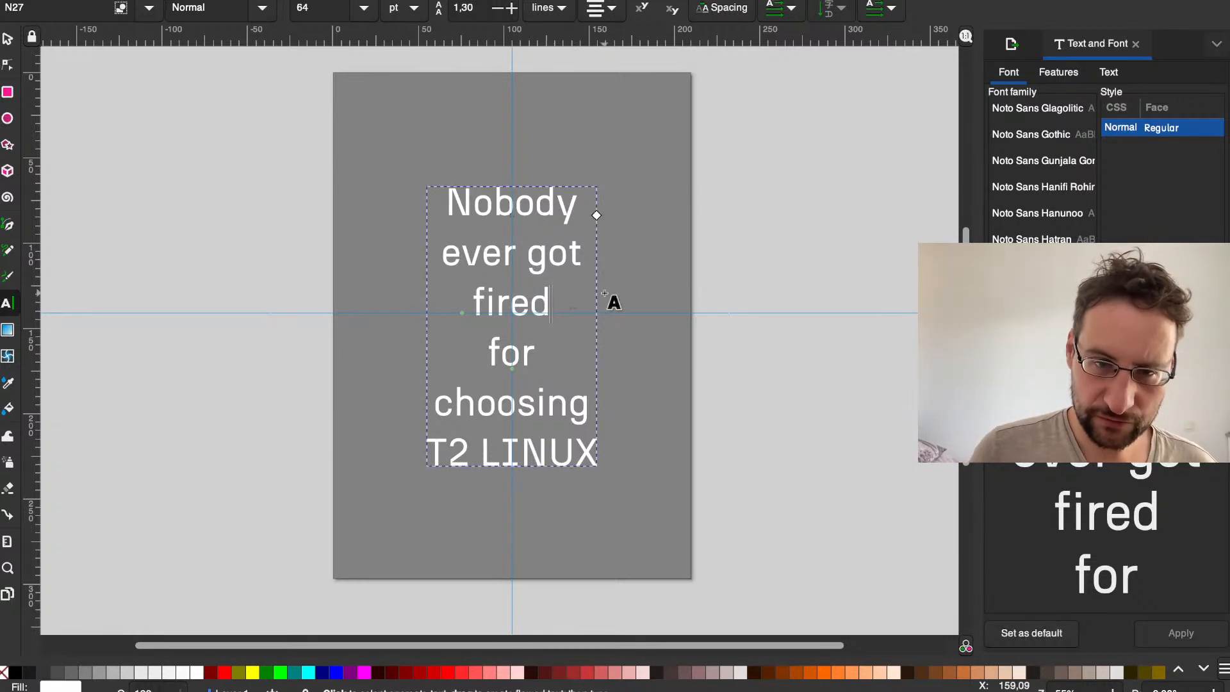
pyautogui.press('Delete')
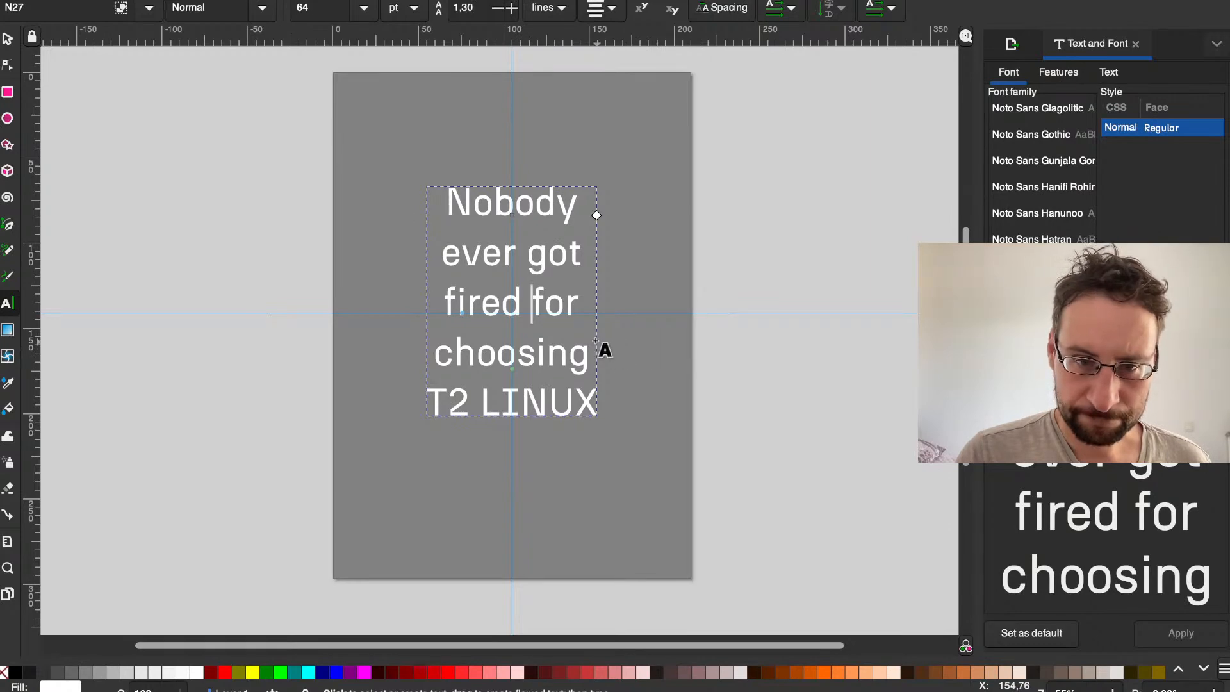
pyautogui.press('Right')
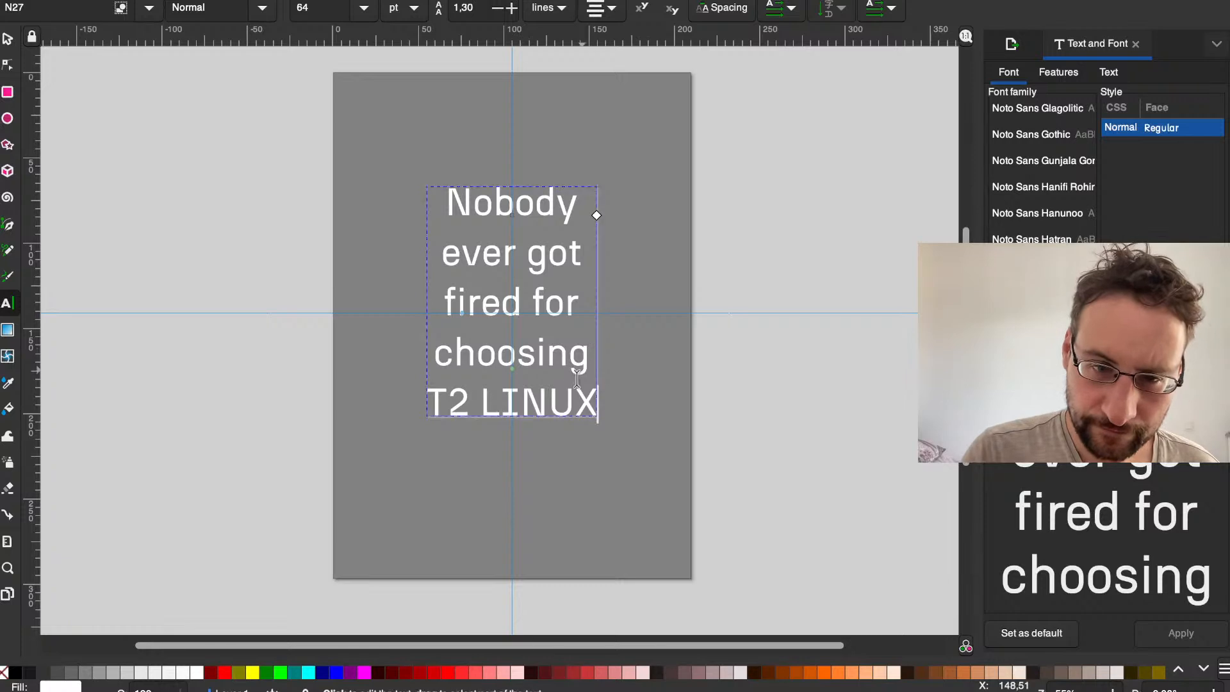
# Step: Select the whole slogan and browse the font list for an alternative font
pyautogui.doubleClick(537, 395)
pyautogui.click(538, 395)
pyautogui.doubleClick(537, 395)
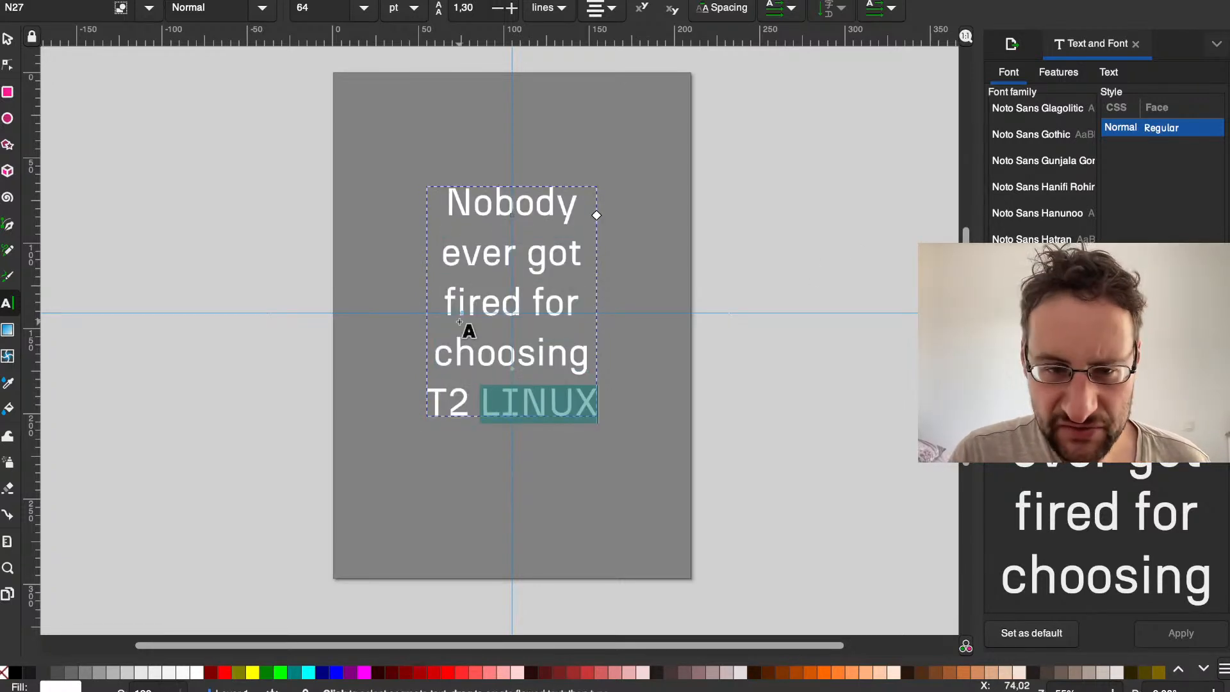
pyautogui.hotkey('ctrl', 'a')
pyautogui.scroll(1, 1017, 205)
pyautogui.scroll(10, 1017, 205)
pyautogui.scroll(2, 1017, 205)
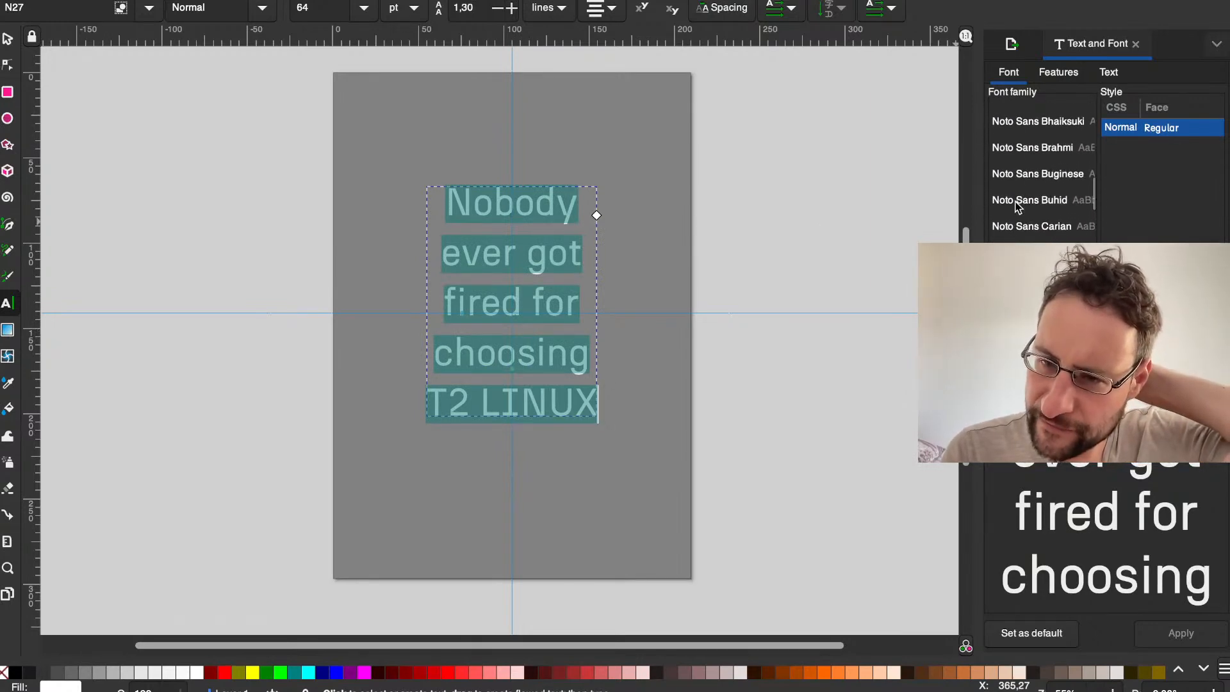
pyautogui.scroll(-11, 1017, 205)
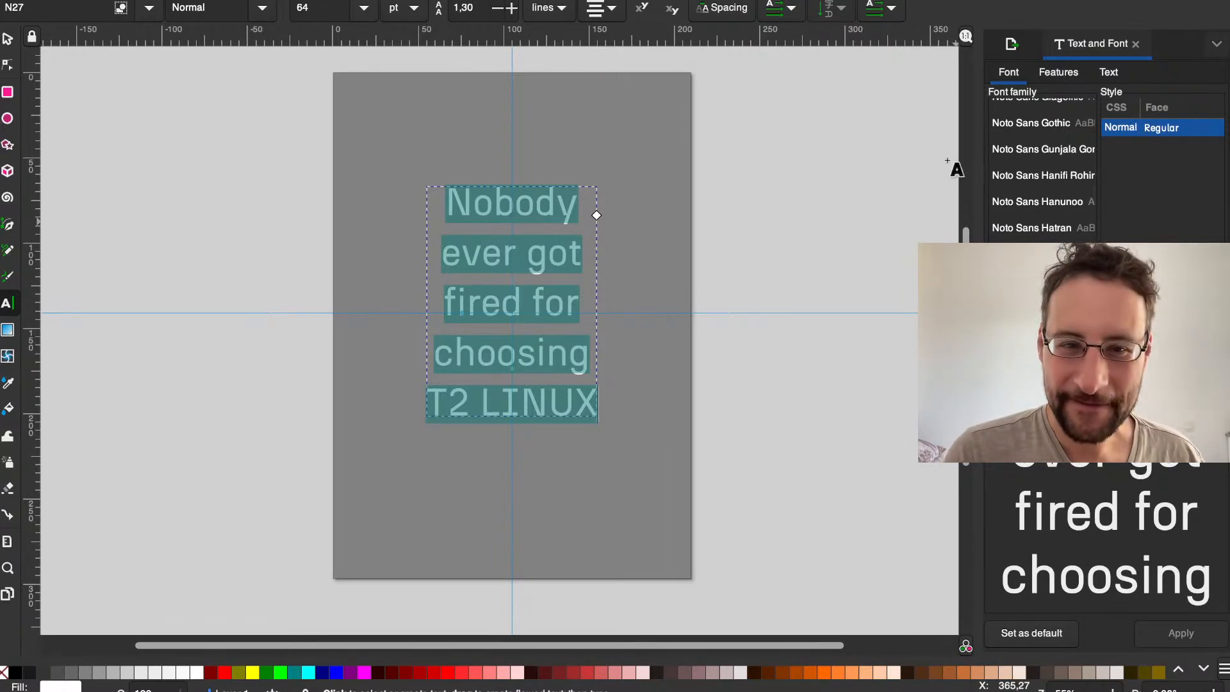
pyautogui.scroll(10, 1053, 182)
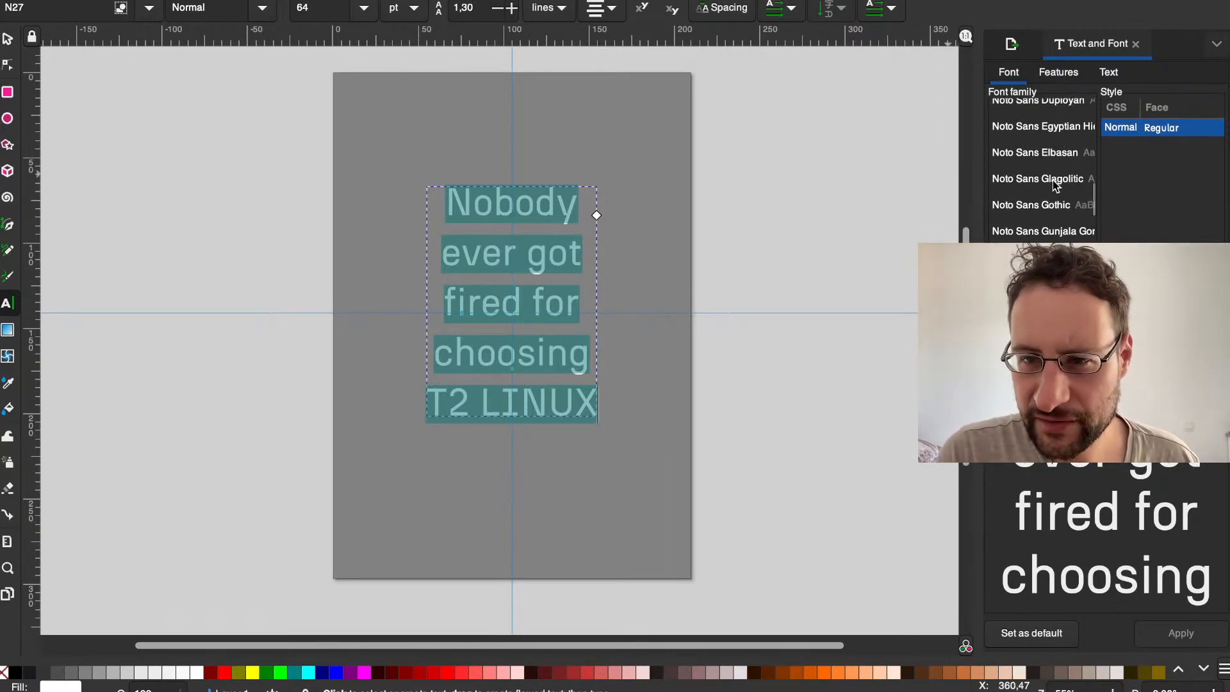
pyautogui.scroll(5, 1054, 183)
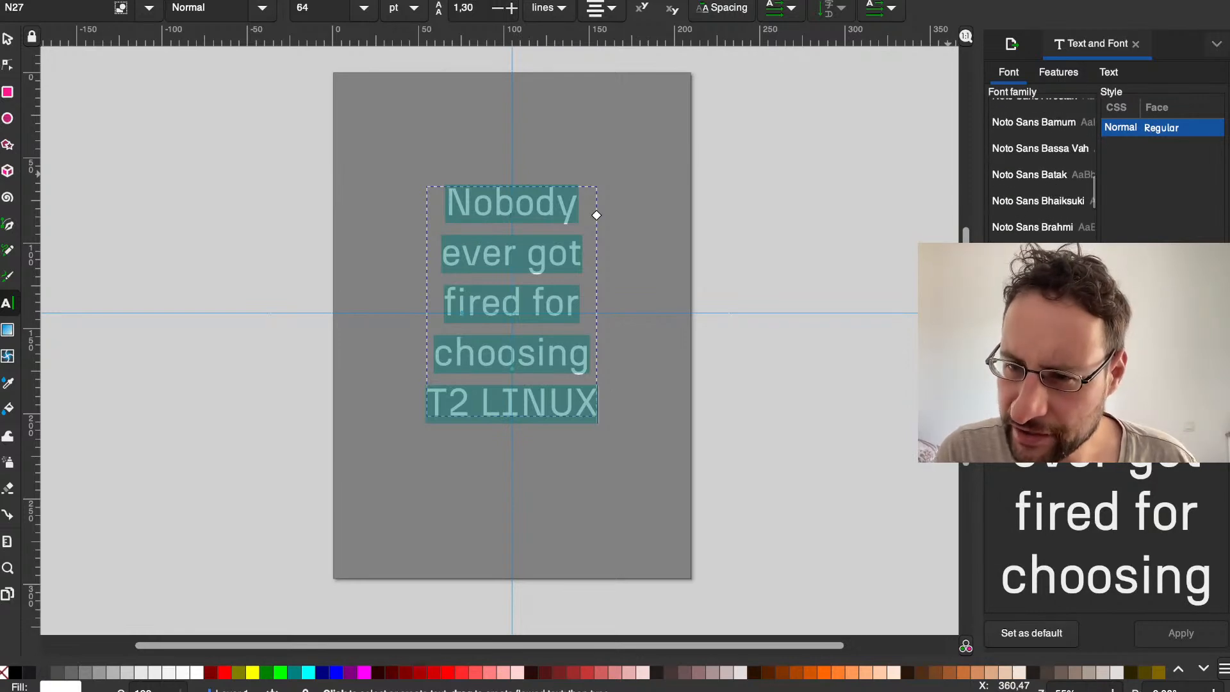
pyautogui.scroll(5, 1053, 199)
pyautogui.scroll(8, 1052, 212)
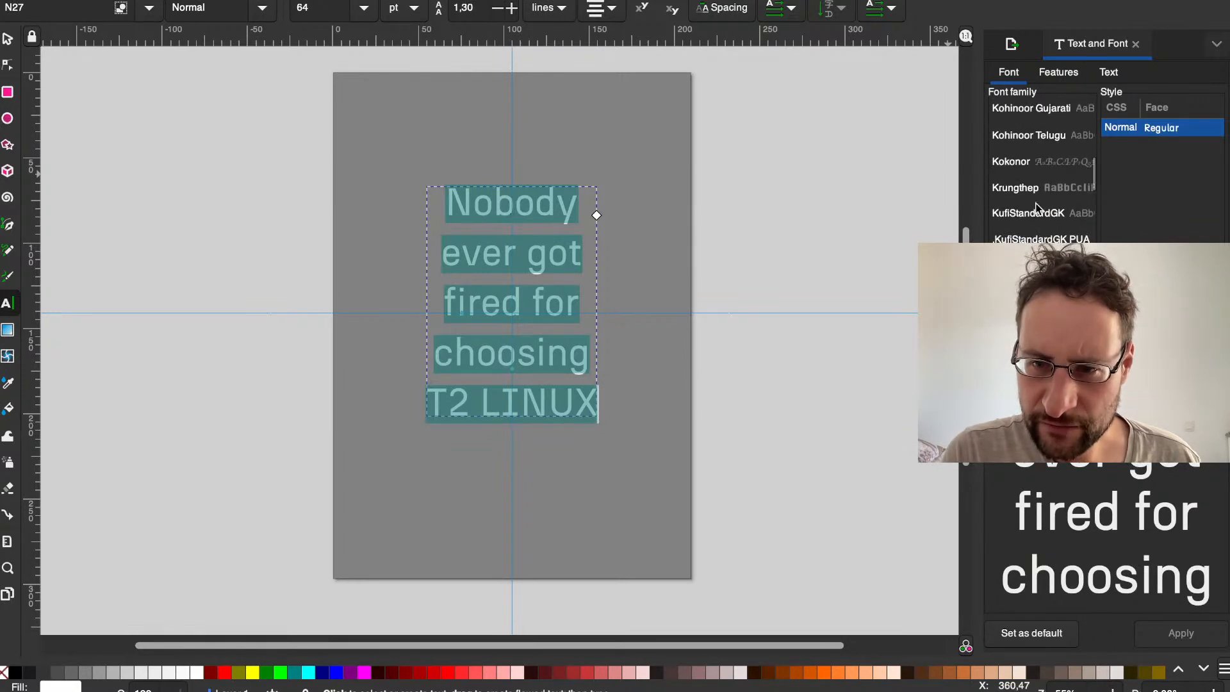
# Step: Select the slogan's "T2 LINUX" line, check the available font styles and search the font families for "open"
pyautogui.click(518, 203)
pyautogui.hotkey('ctrl', 'a')
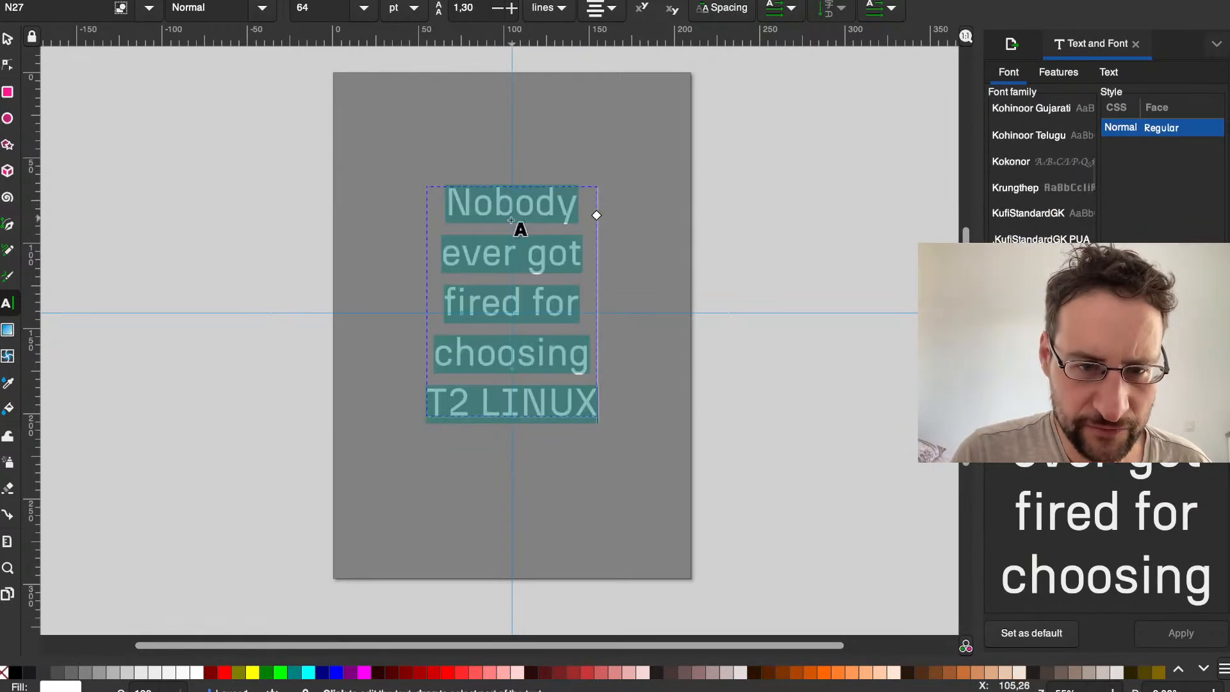
pyautogui.click(501, 301)
pyautogui.tripleClick(491, 386)
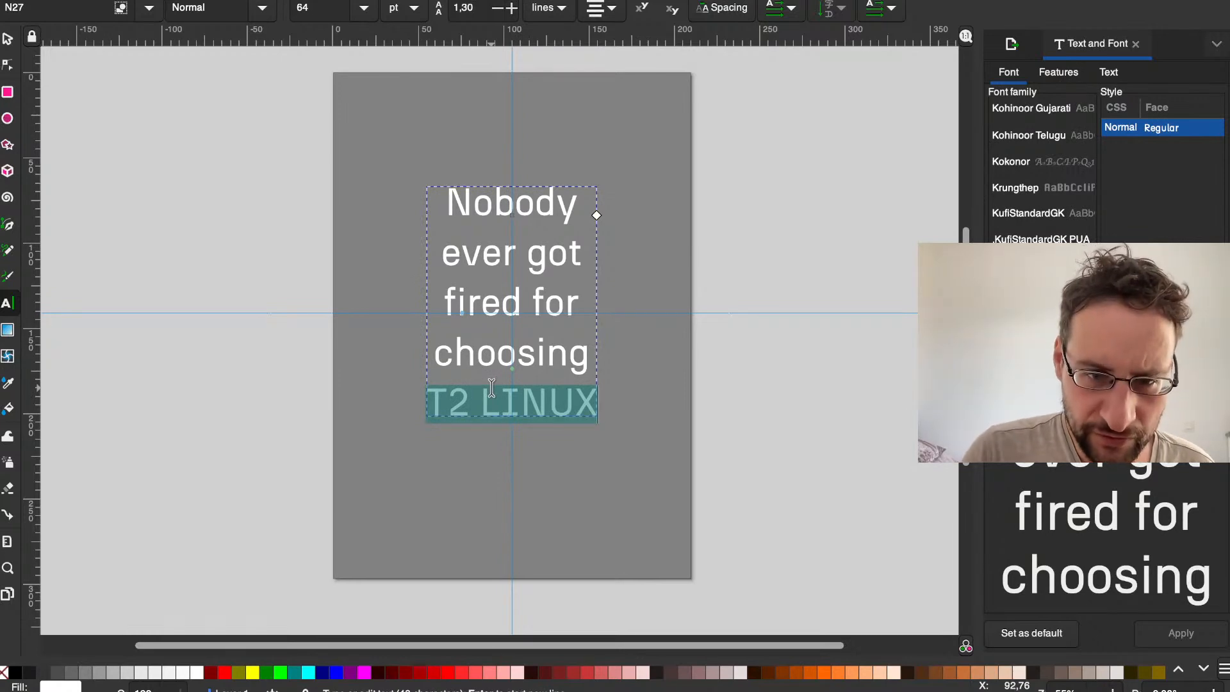
pyautogui.click(531, 302)
pyautogui.tripleClick(505, 398)
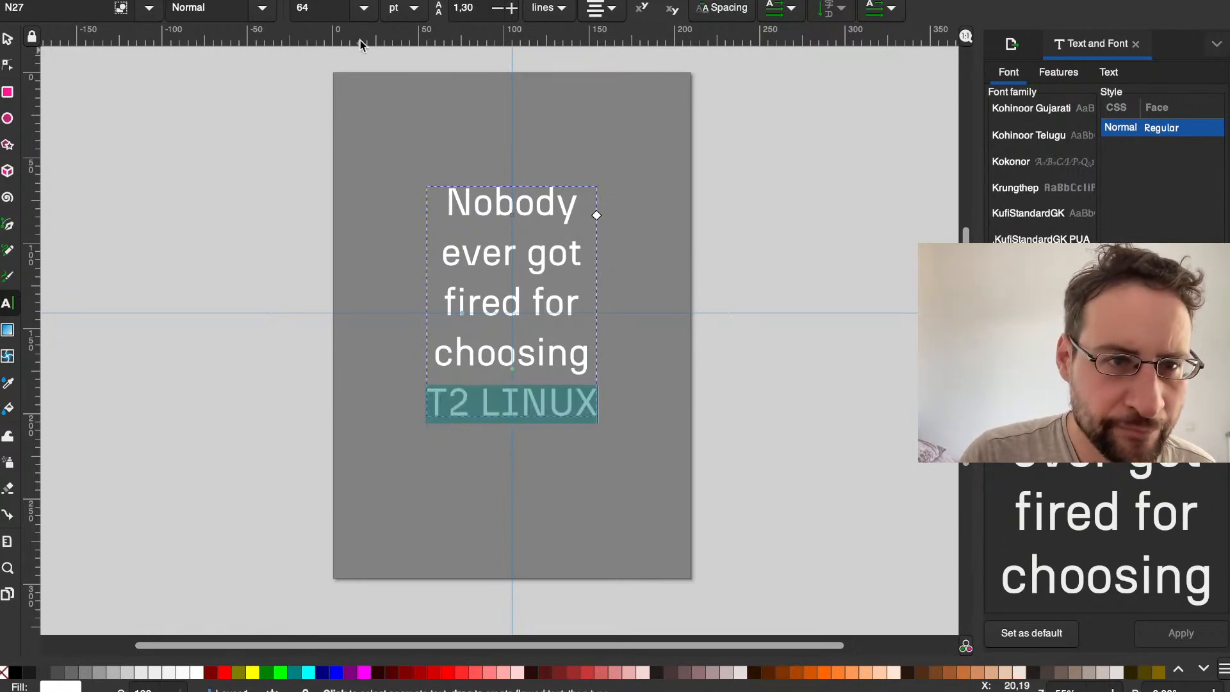
pyautogui.click(262, 9)
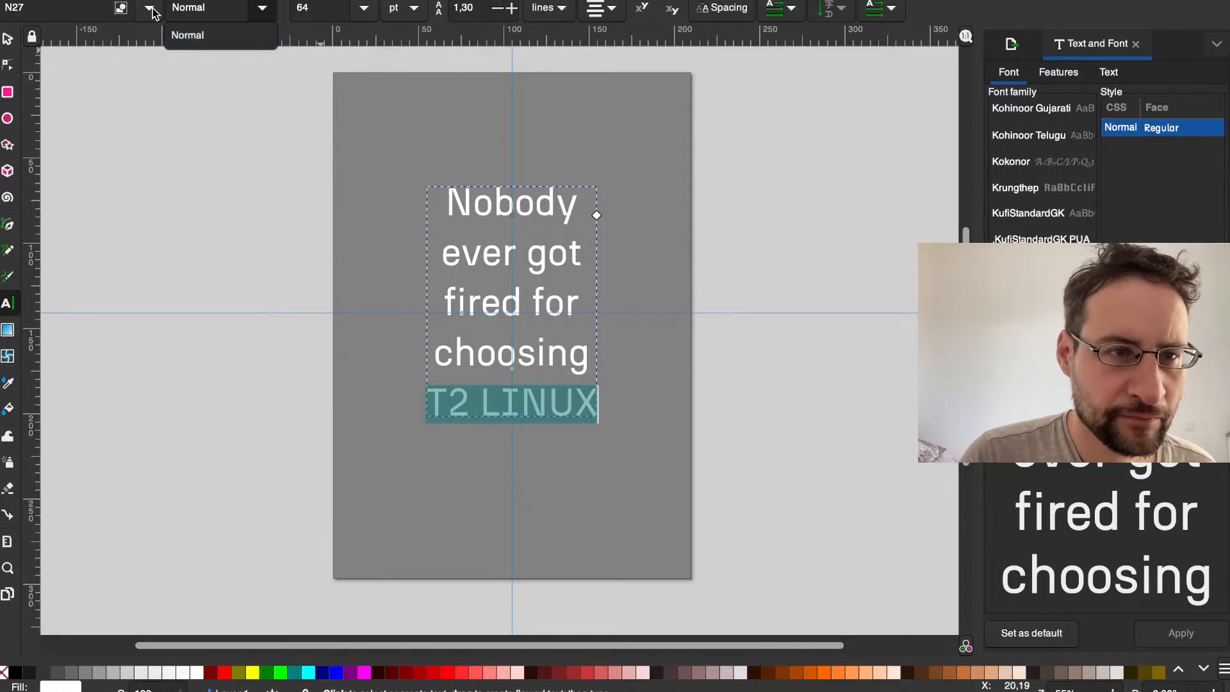
pyautogui.click(78, 8)
pyautogui.write('openrisc-uclibc ppc6432 x86 arm64 arm riscv64 riscv ppc64le')
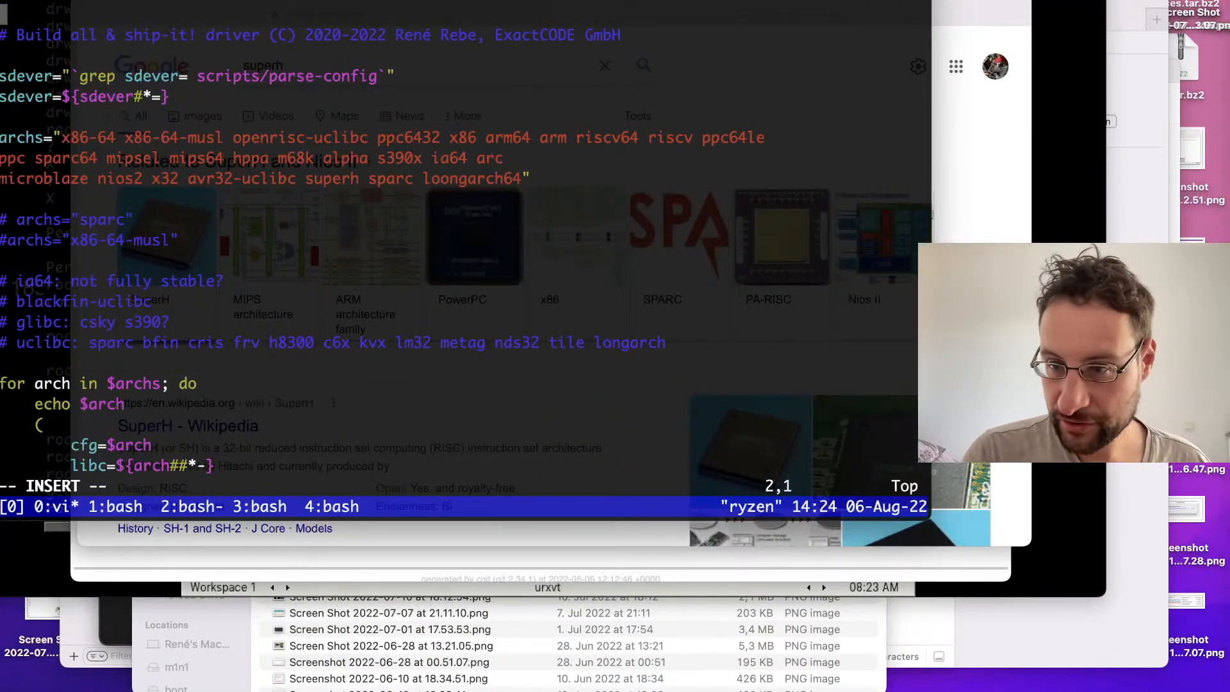
# Step: Switch to a new terminal window, open OpenSans-Bold.ttf from the .fonts folder and install the font
pyautogui.moveTo(1228, 352)
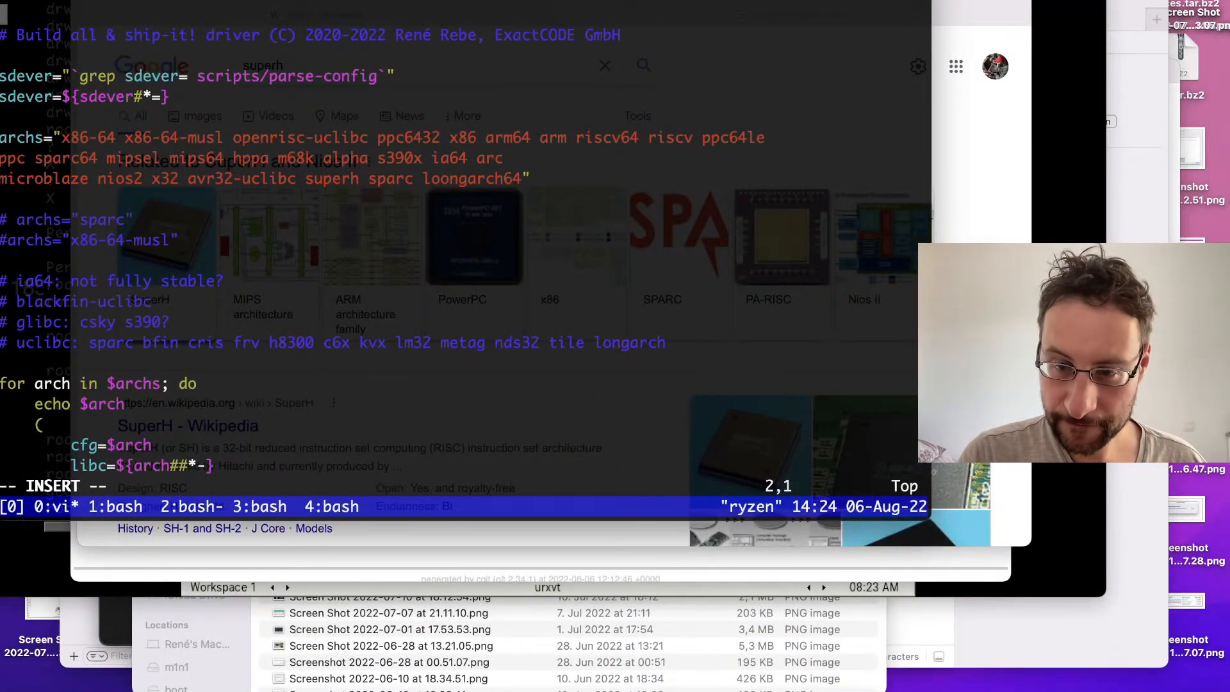
pyautogui.press('super+n')
pyautogui.write('open ope')
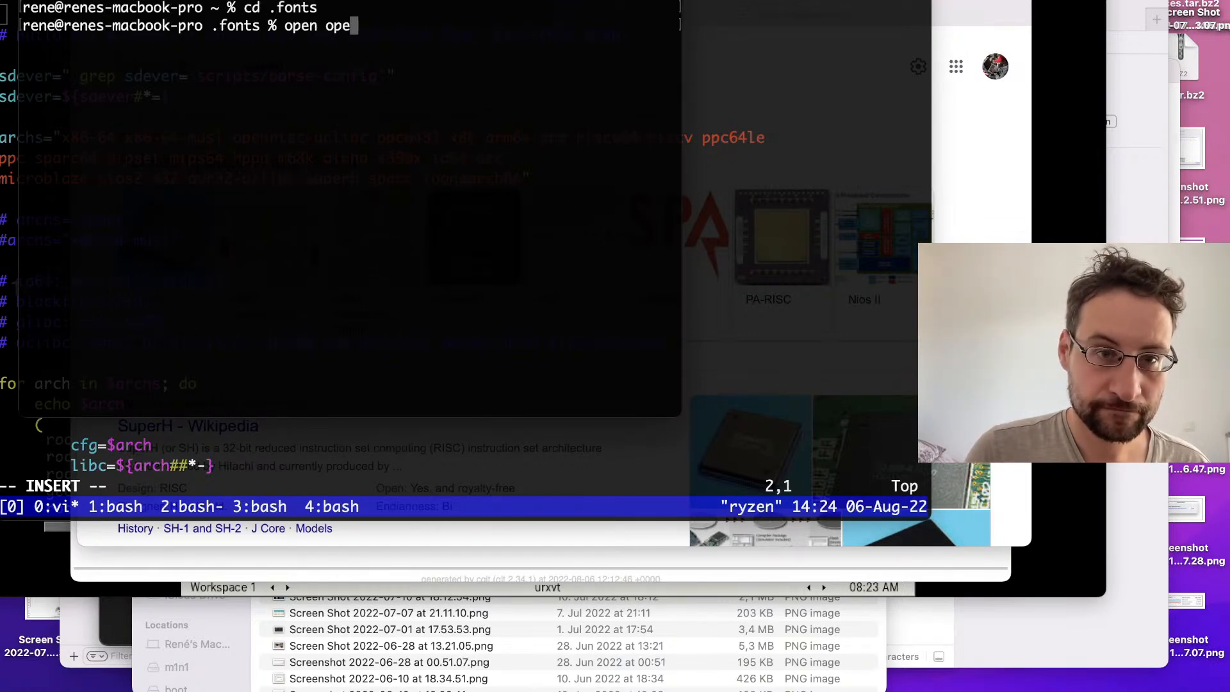
pyautogui.press('Tab')
pyautogui.press('Tab')
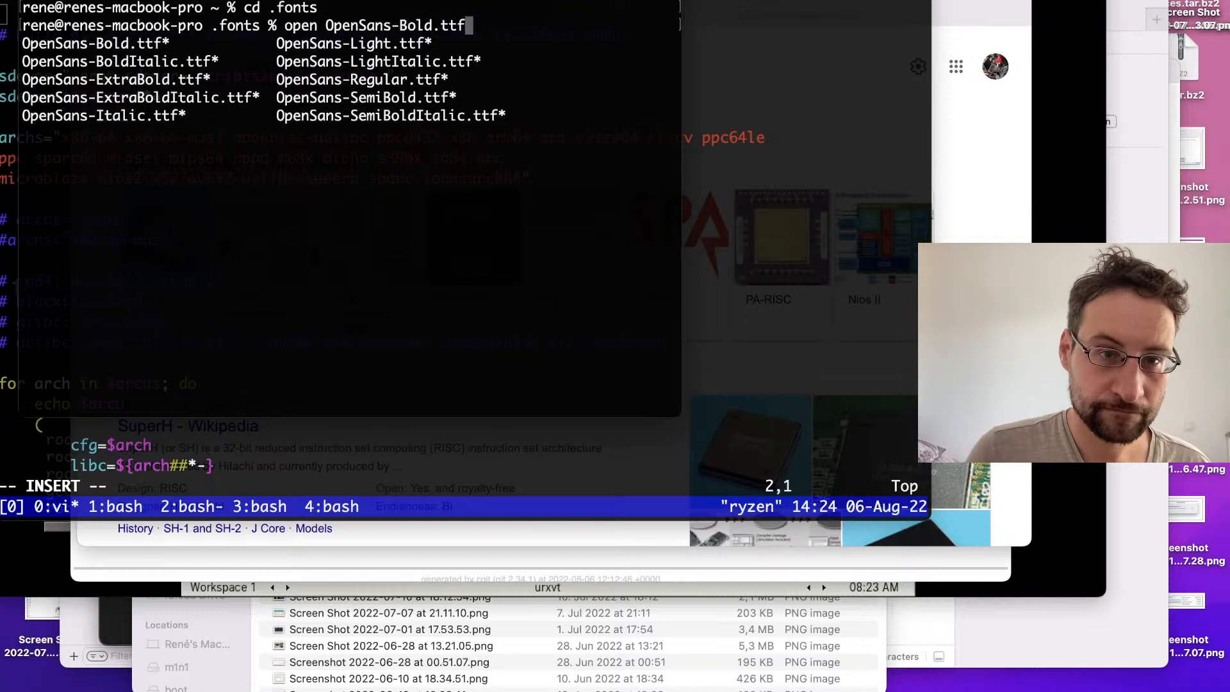
pyautogui.press('Return')
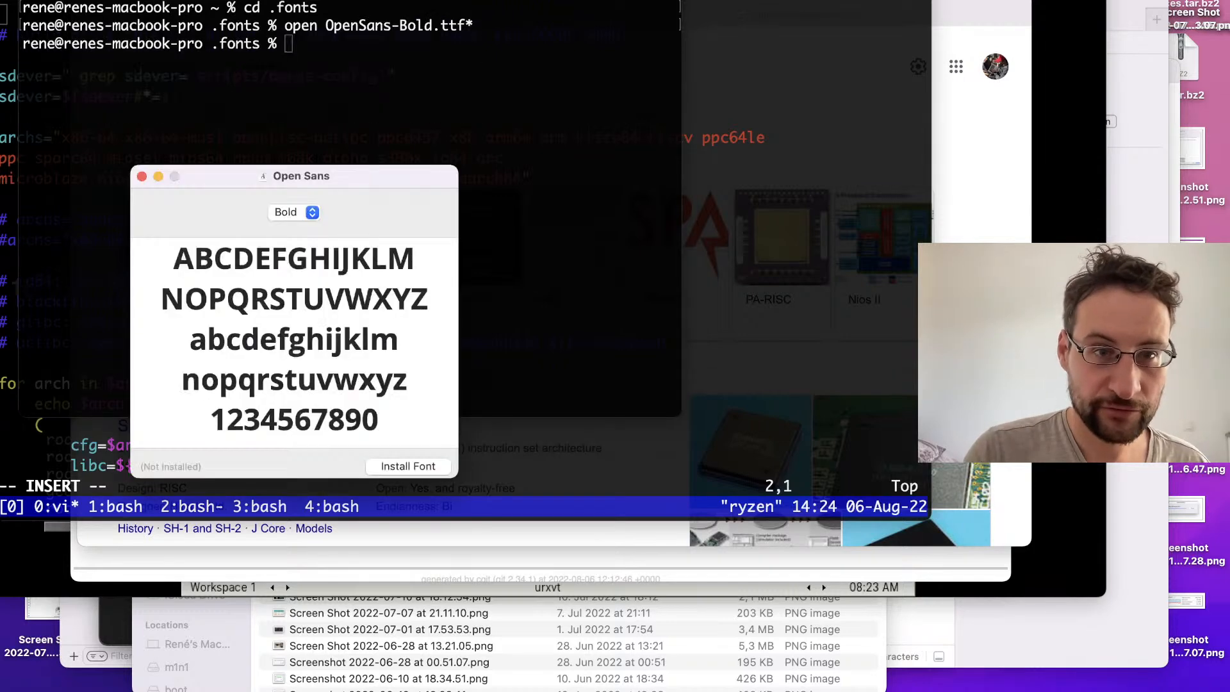
pyautogui.click(426, 467)
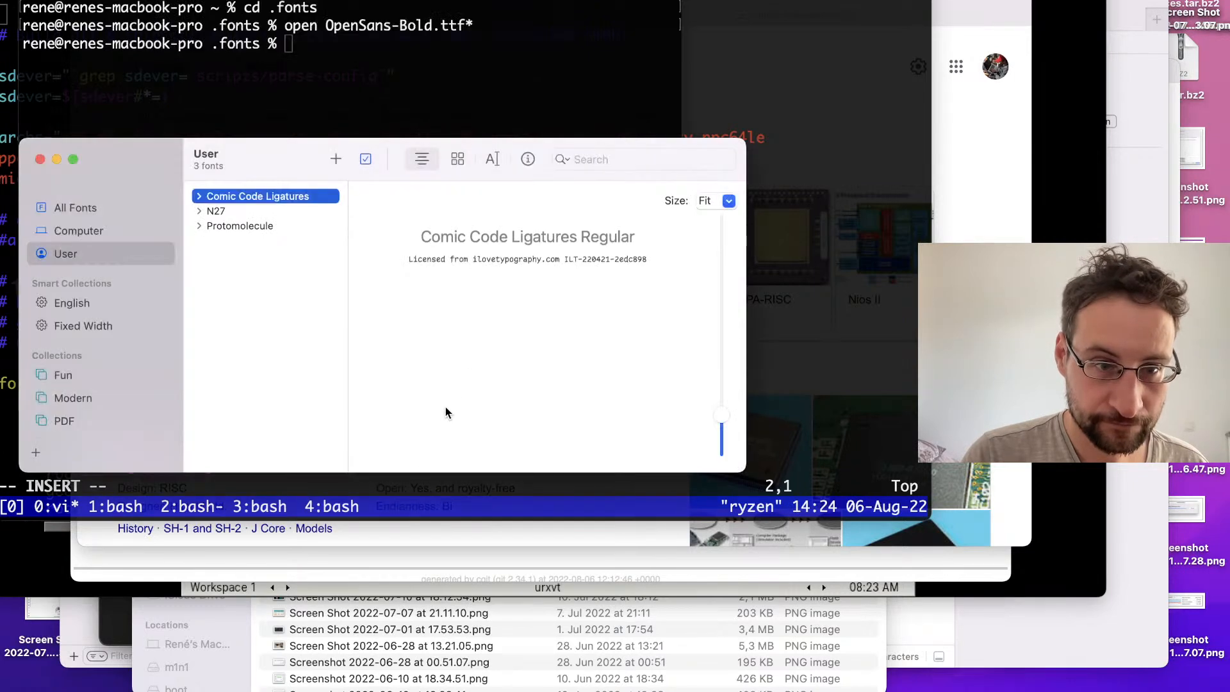
# Step: Quit Font Book, open all OpenSans-* font files from the terminal and install the previewed Open Sans font
pyautogui.press('super+q')
pyautogui.press('Up')
pyautogui.press('Up')
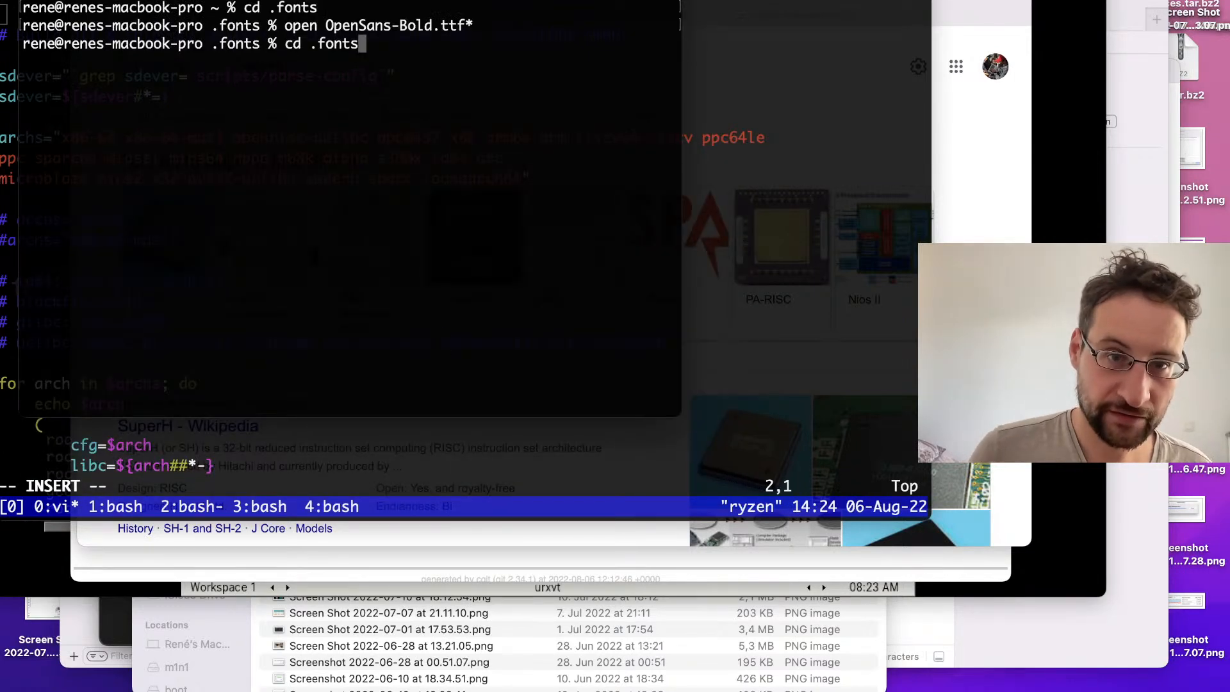
pyautogui.press('Up')
pyautogui.press('Return')
pyautogui.press('Up')
pyautogui.press('Up')
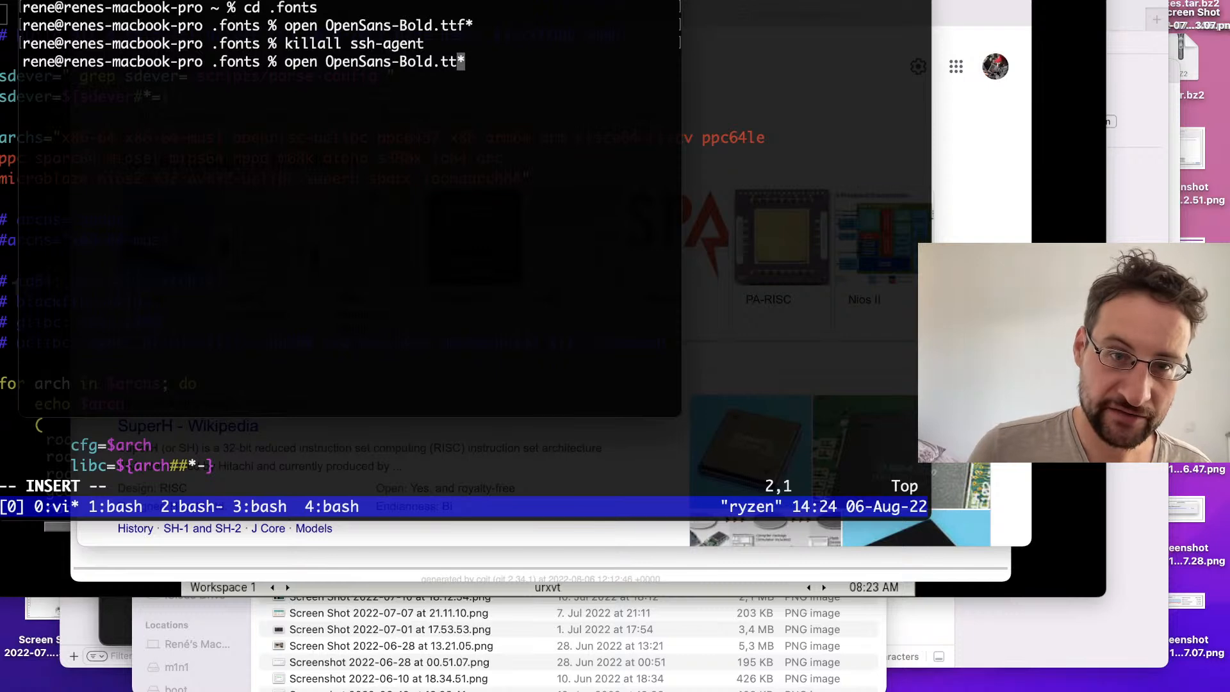
pyautogui.press('BackSpace')
pyautogui.press('Return')
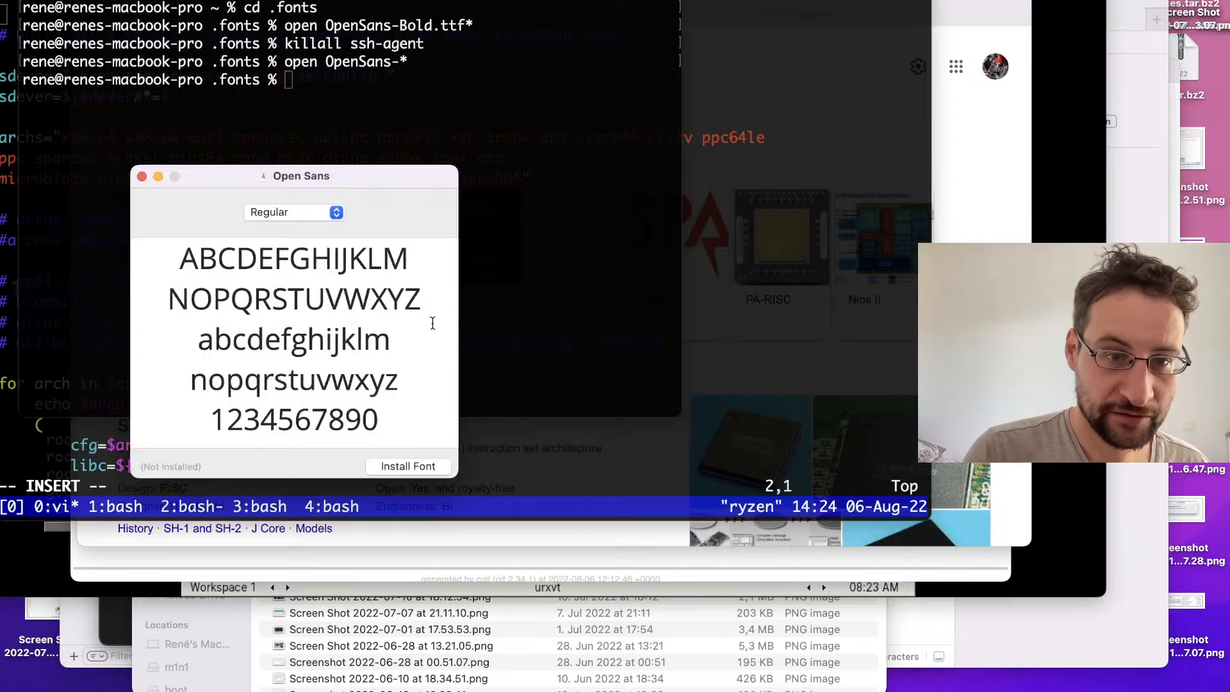
pyautogui.click(431, 466)
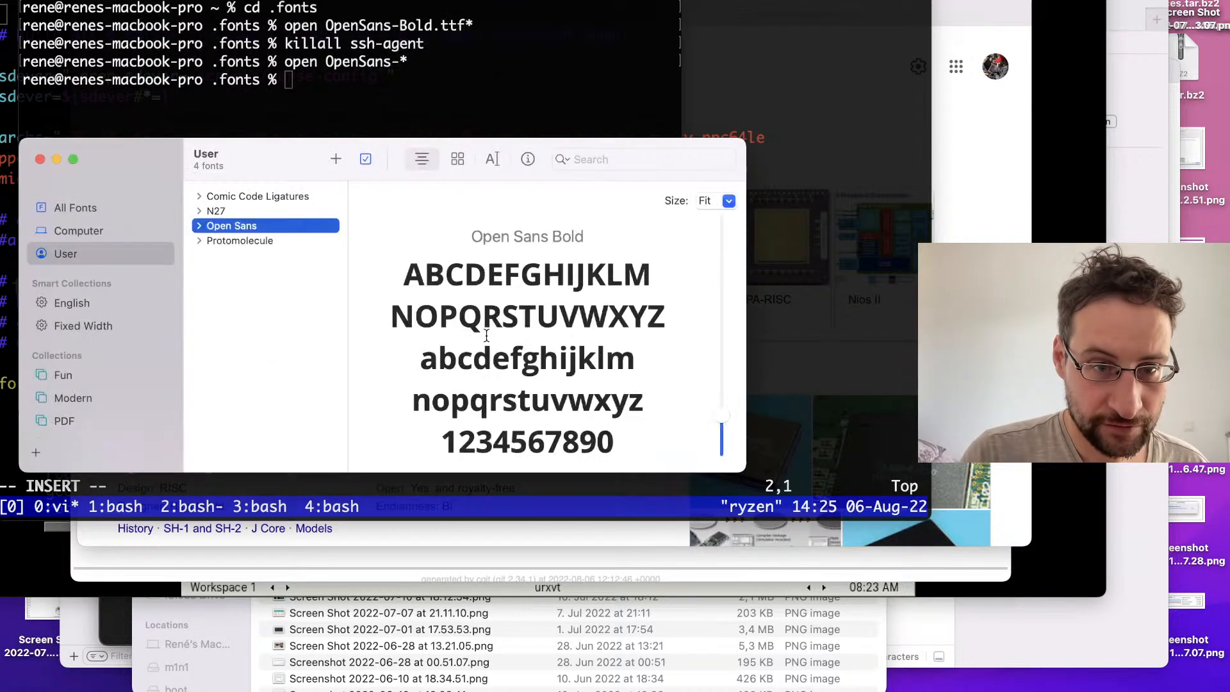
# Step: Quit Font Book, expand the OpenSans-* command to list every Open Sans TTF file explicitly, run it and install the font
pyautogui.press('super+q')
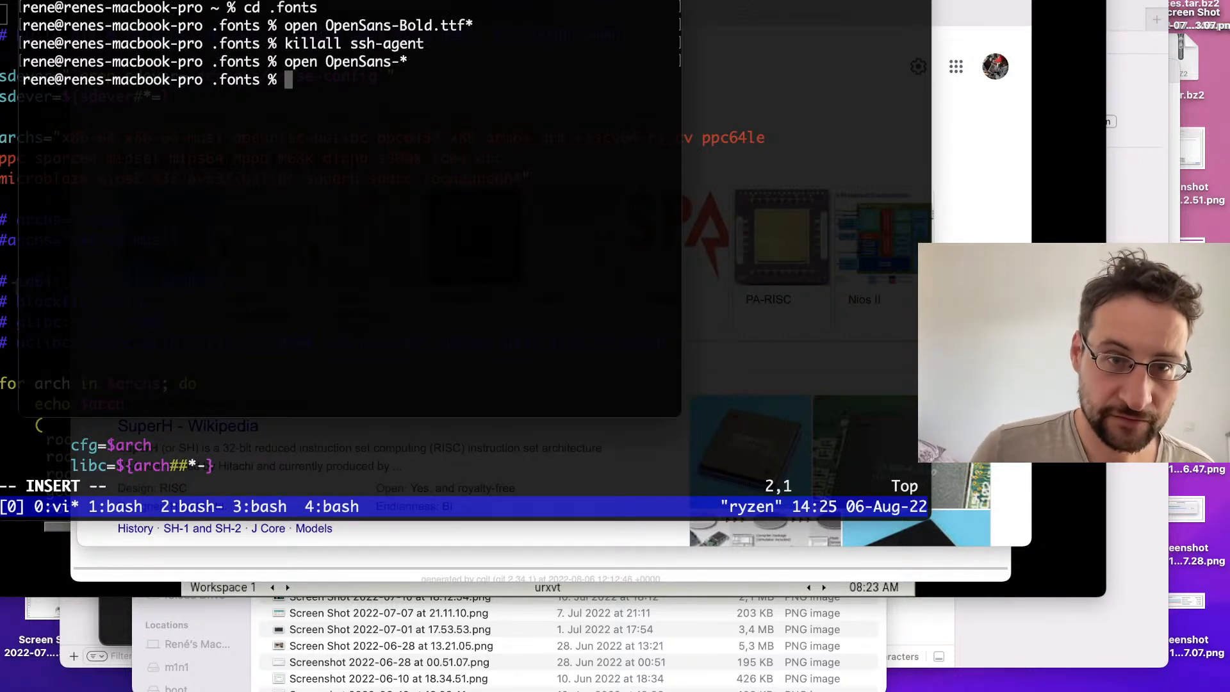
pyautogui.press('Up')
pyautogui.press('Tab')
pyautogui.press('Return')
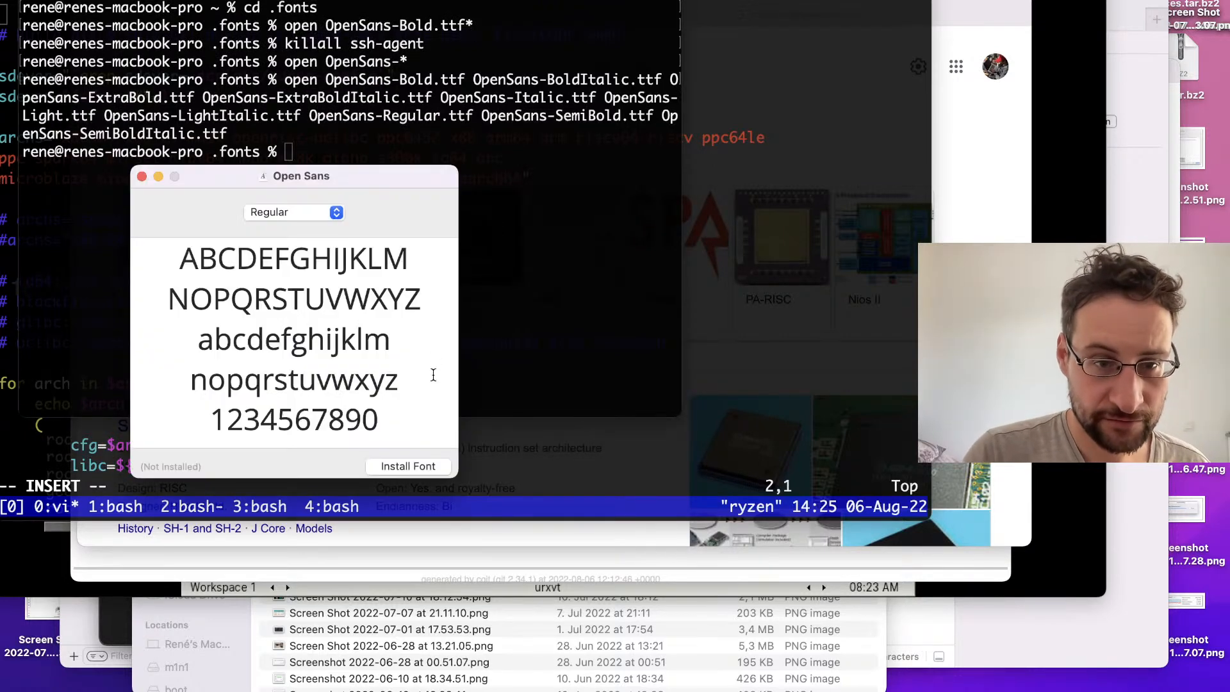
pyautogui.click(427, 465)
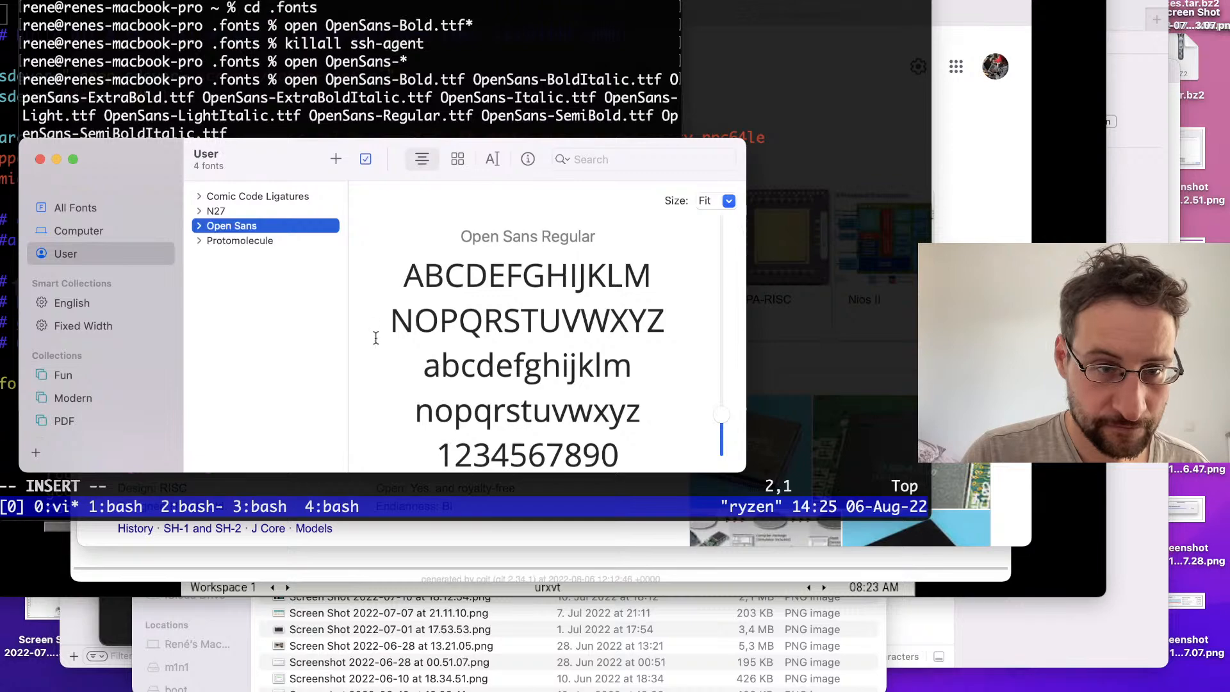
# Step: Examine which Open Sans styles are installed in Font Book and close its window
pyautogui.click(199, 226)
pyautogui.click(228, 242)
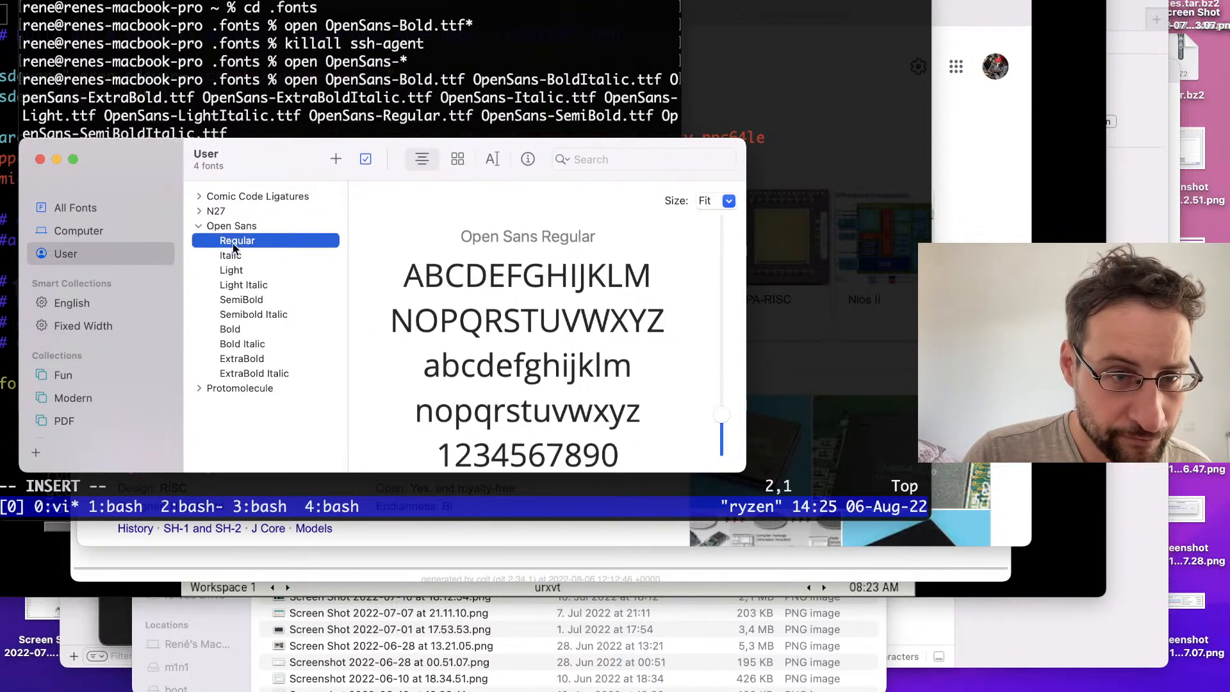
pyautogui.click(39, 159)
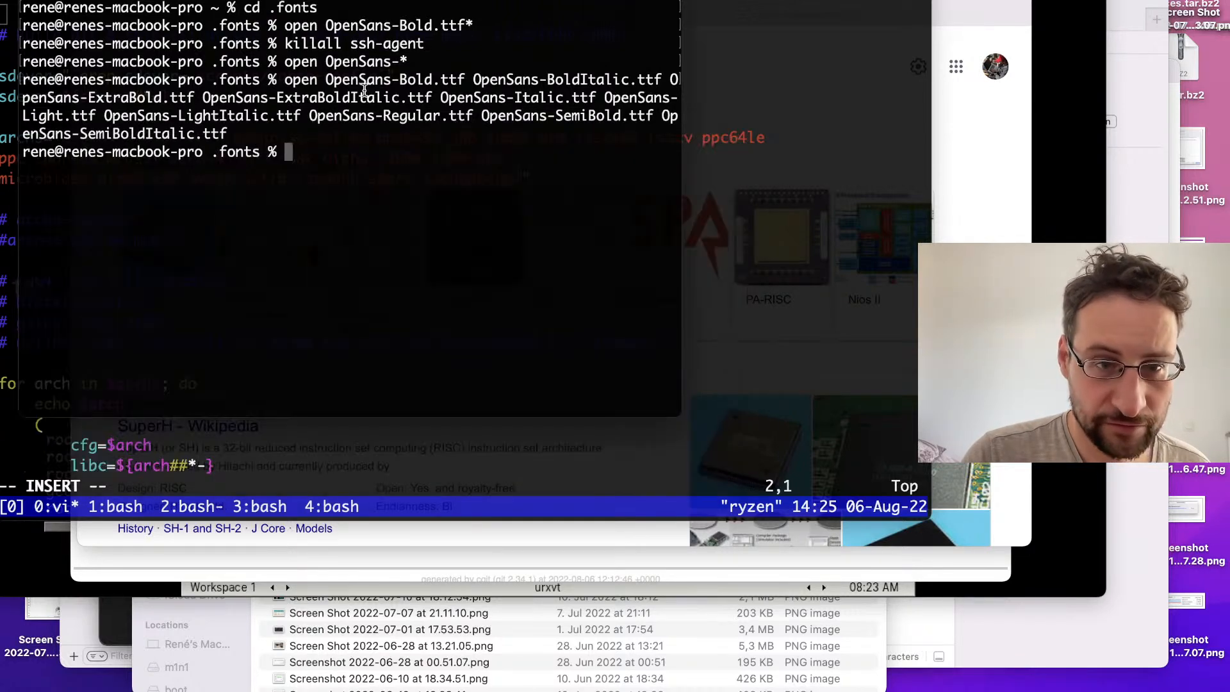
# Step: Return to Inkscape, select the whole slogan and search the font families for "op"
pyautogui.hotkey('ctrl', 'Right')
pyautogui.press('Escape')
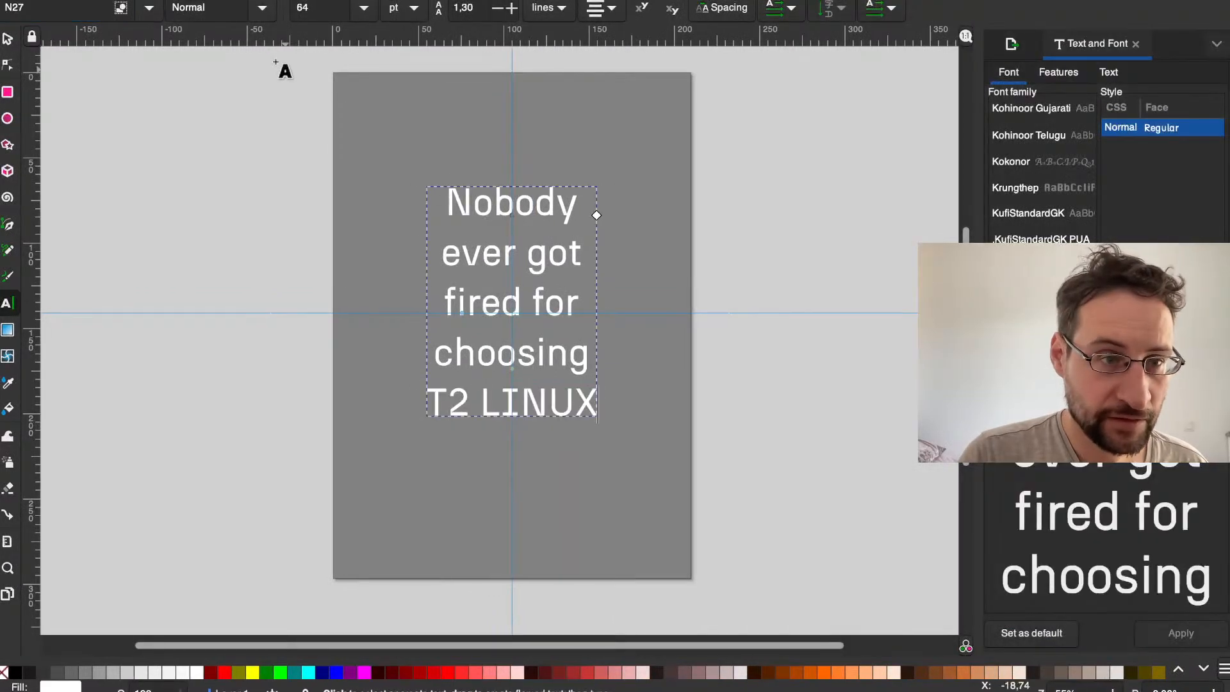
pyautogui.hotkey('ctrl', 'a')
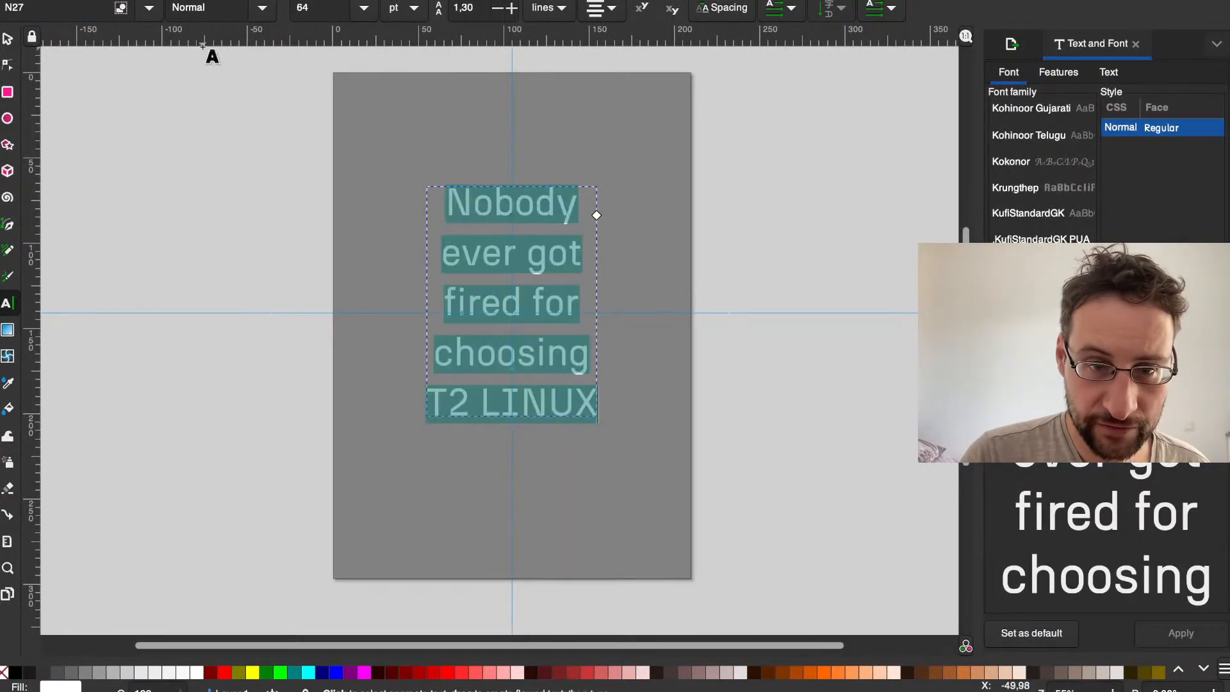
pyautogui.write('o')
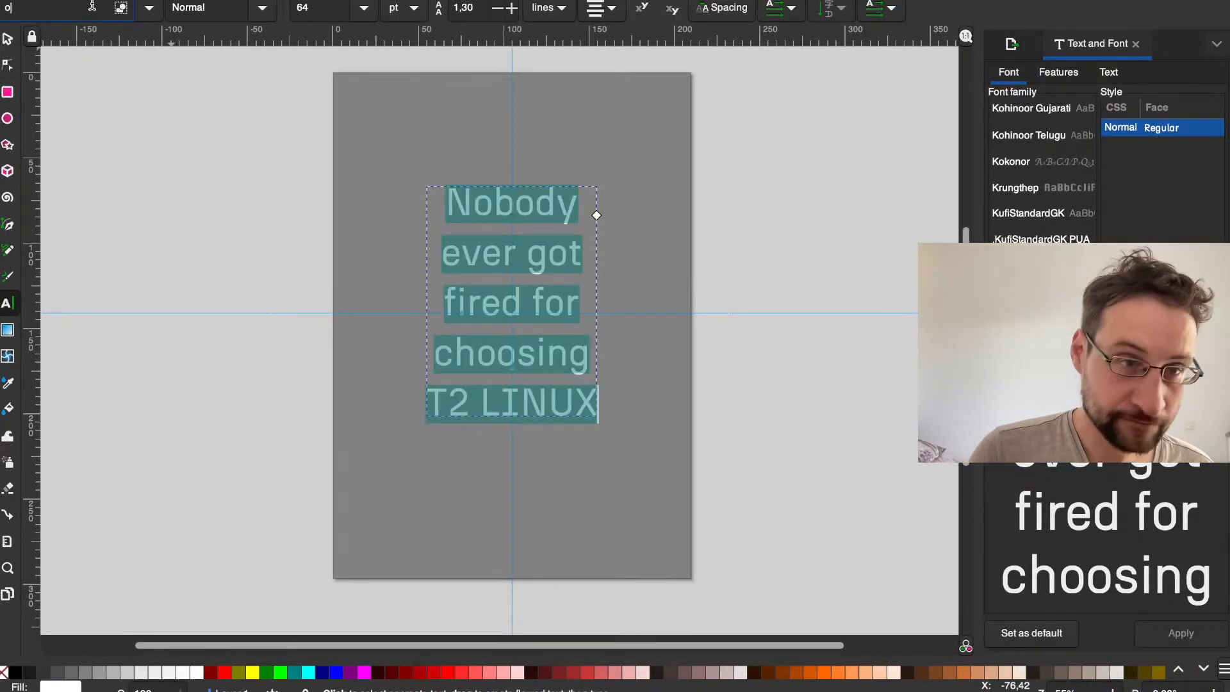
pyautogui.write('p')
pyautogui.press('BackSpace')
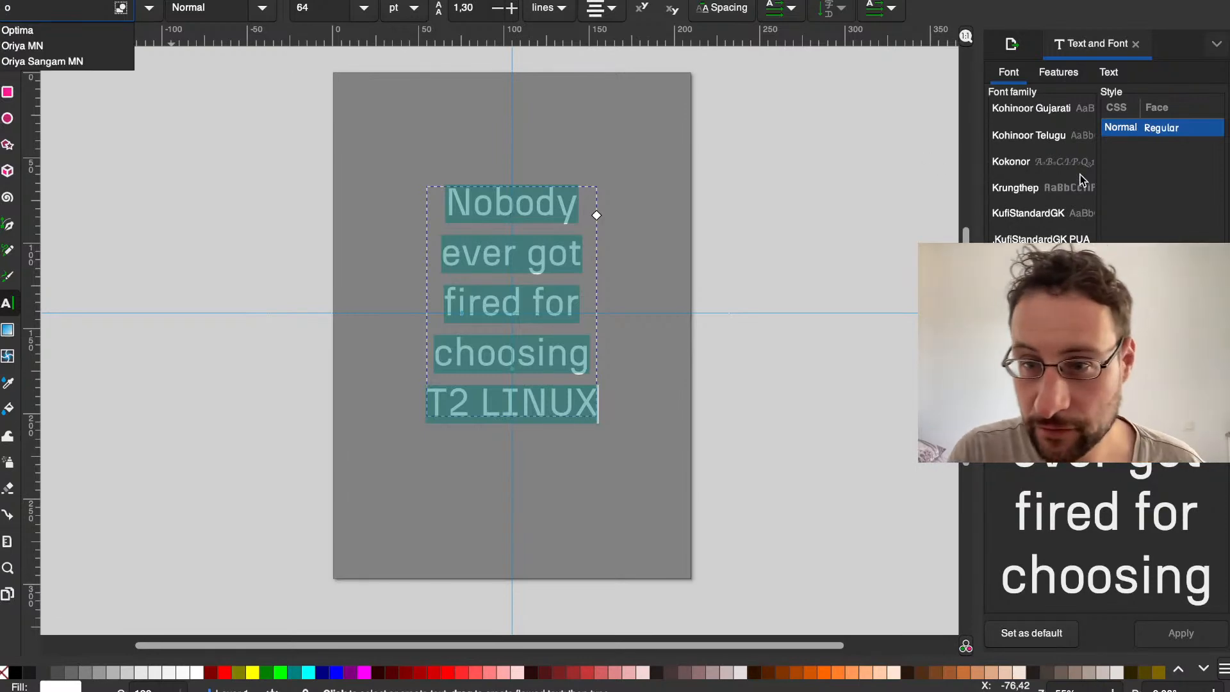
pyautogui.click(1041, 161)
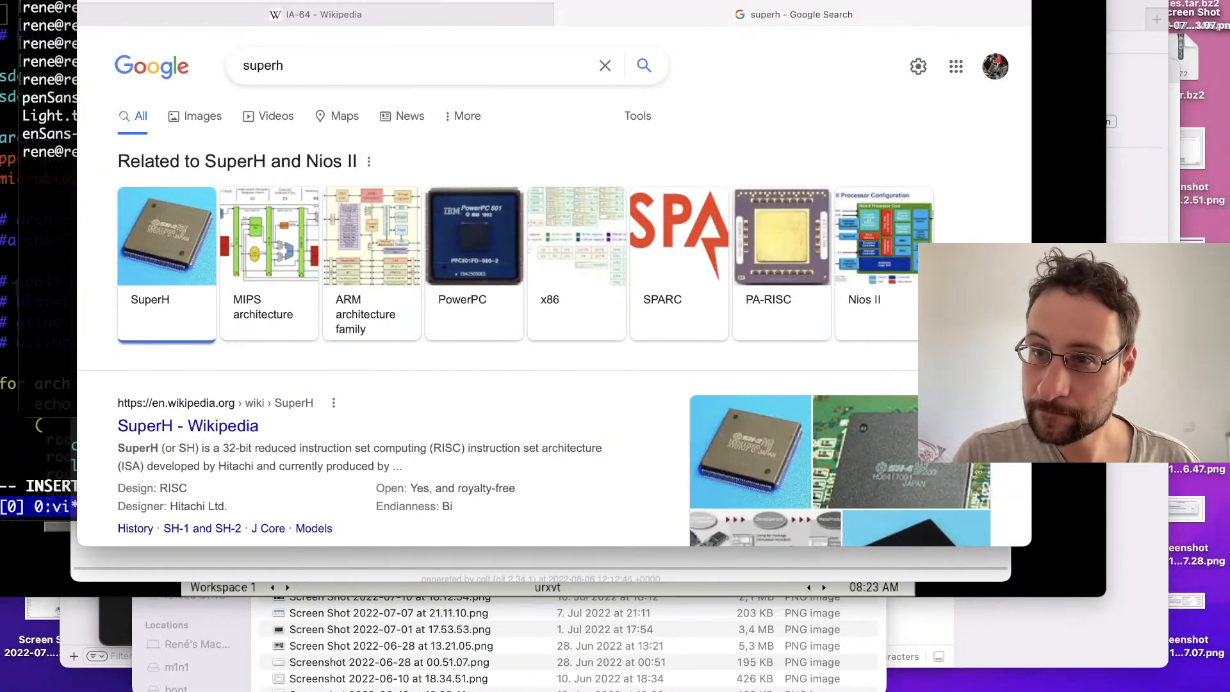
# Step: Relaunch Inkscape and load t2-nobody-fired.svg from the recent files
pyautogui.press('super+space')
pyautogui.write('ink')
pyautogui.press('Return')
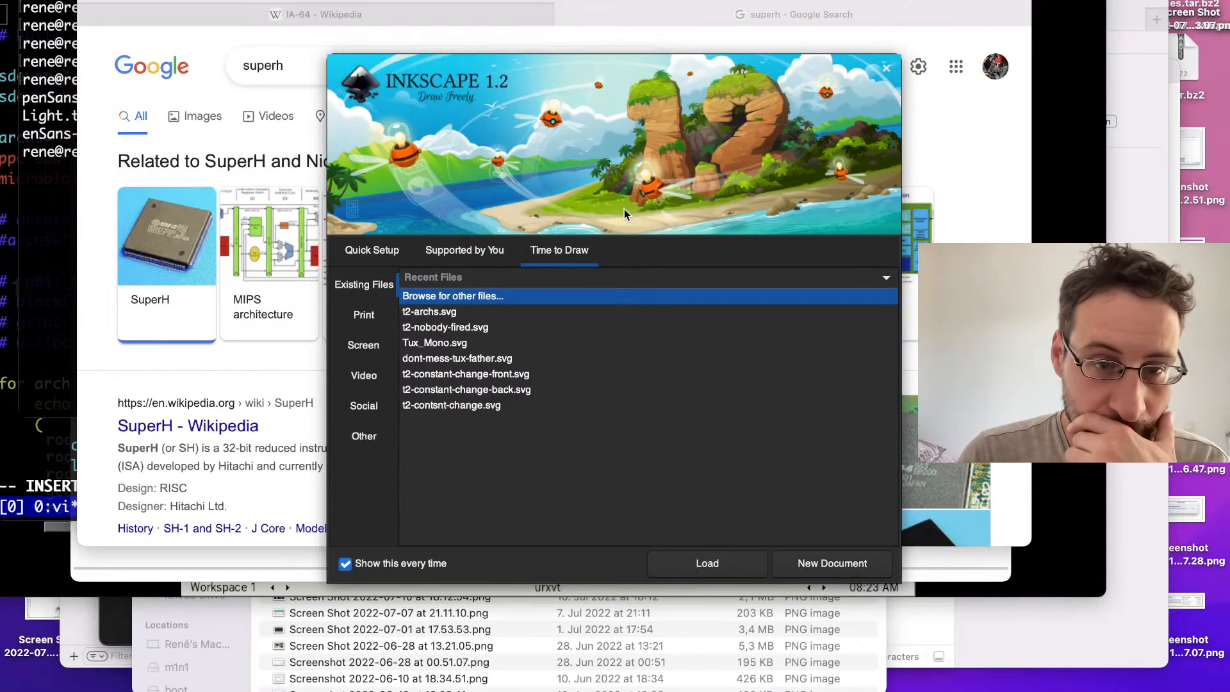
pyautogui.click(427, 328)
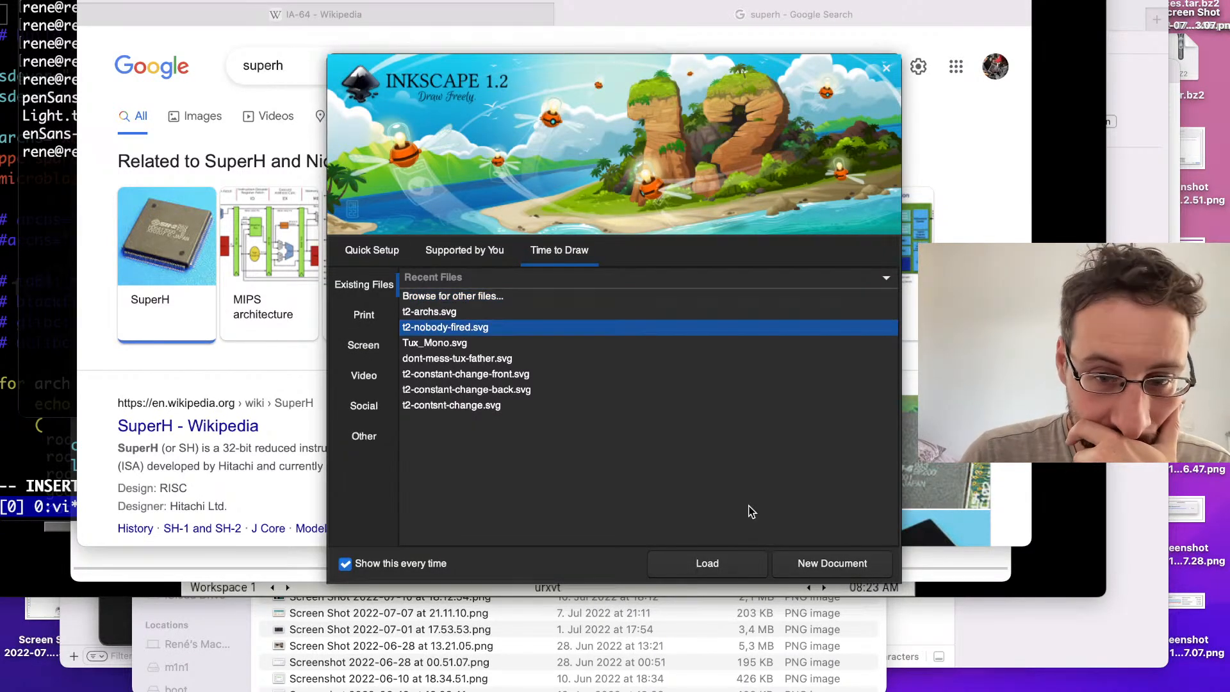
pyautogui.click(729, 562)
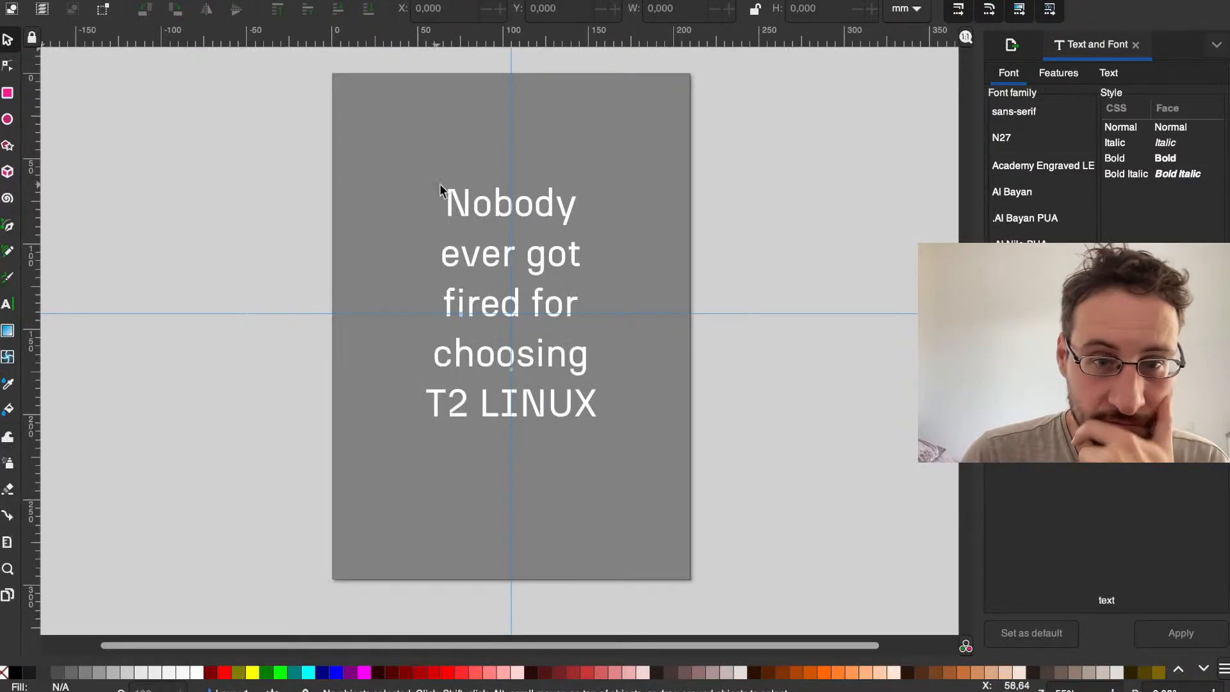
# Step: Select all of the slogan's text and set its font family to Open Sans
pyautogui.click(480, 213)
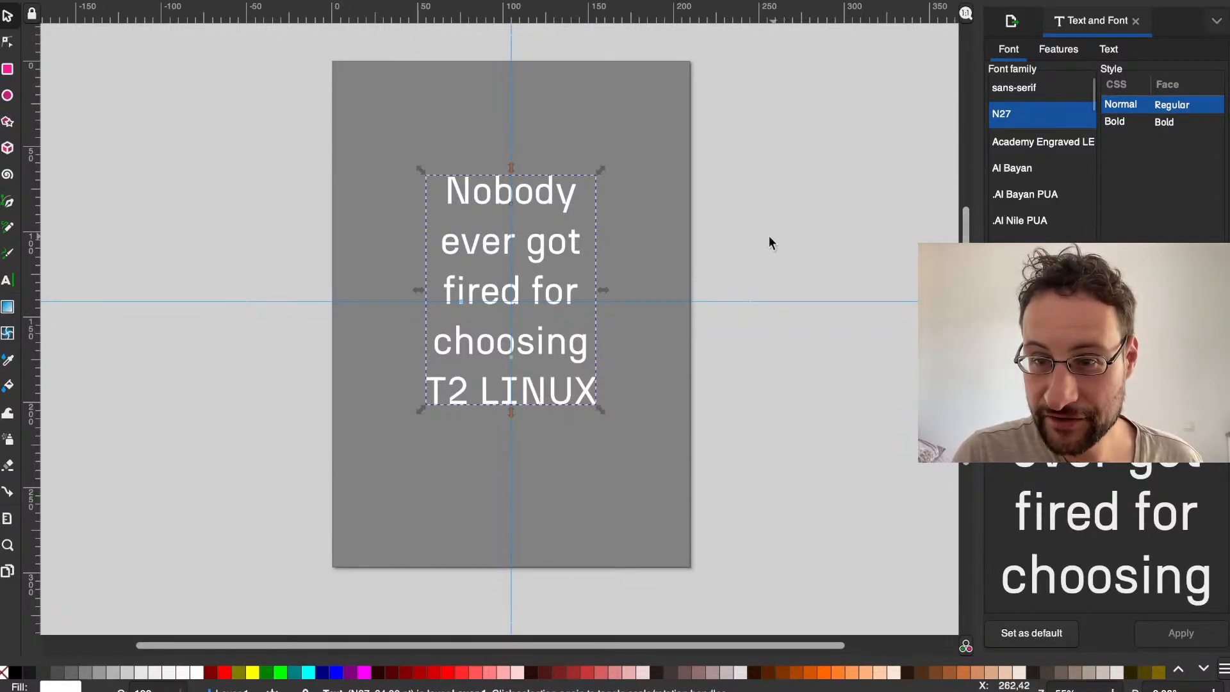
pyautogui.doubleClick(538, 269)
pyautogui.press('super+a')
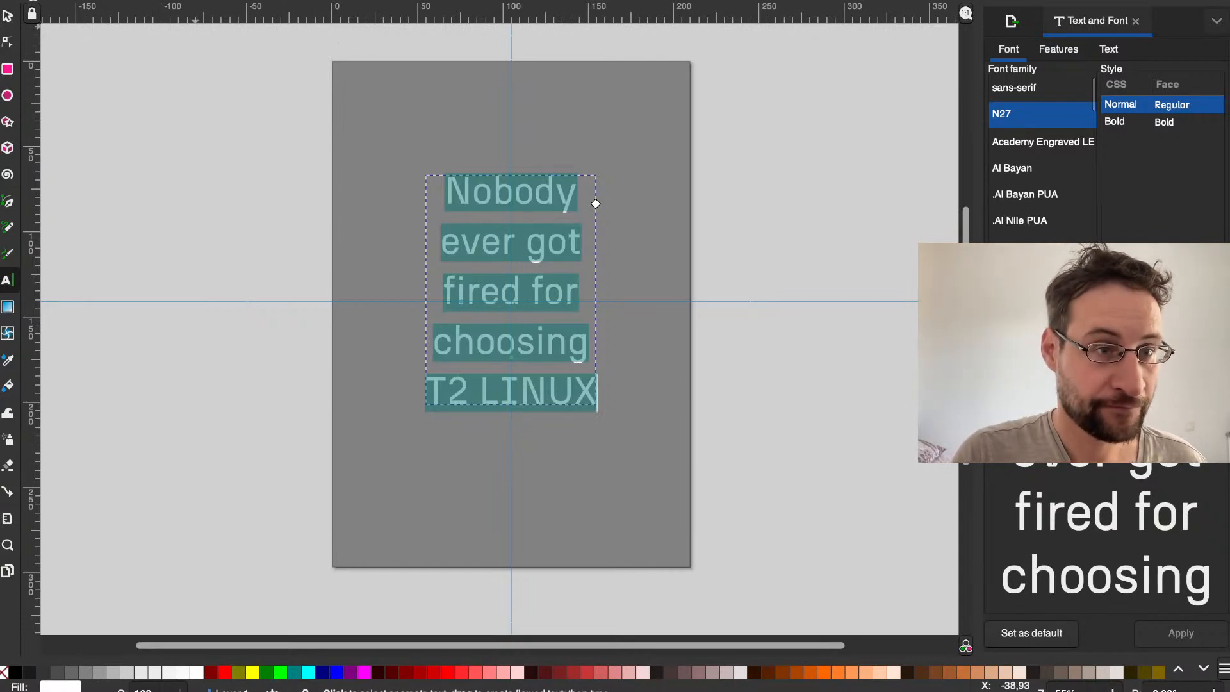
pyautogui.write('open')
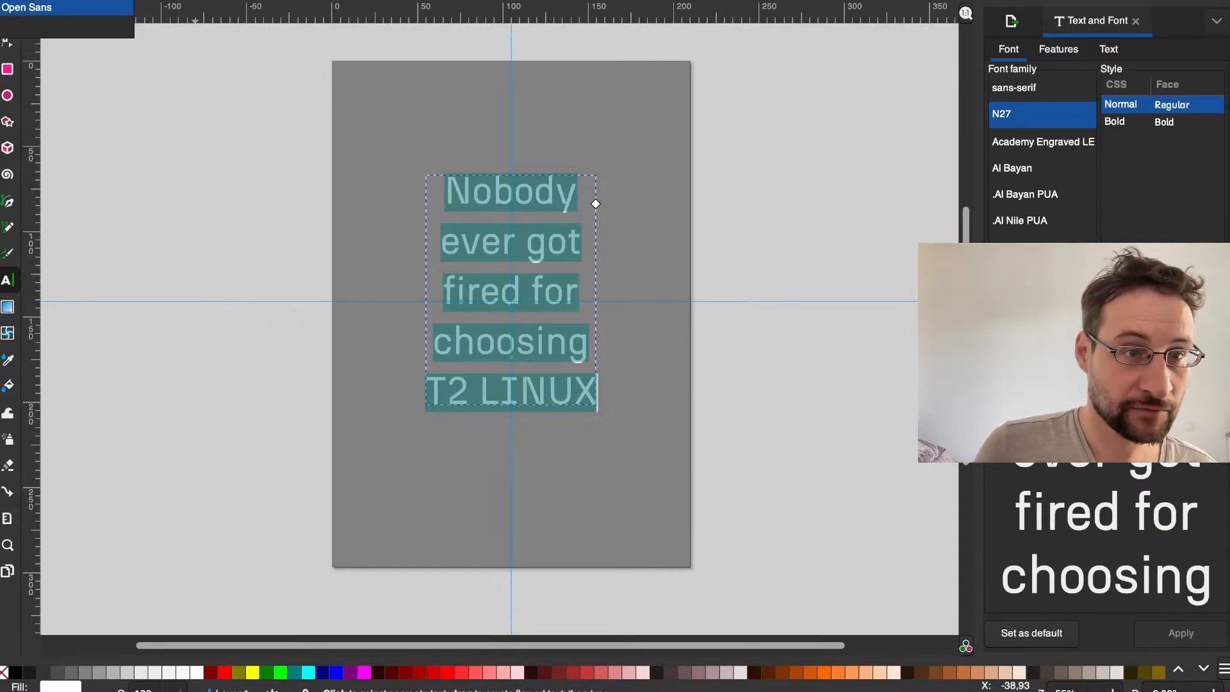
pyautogui.press('Return')
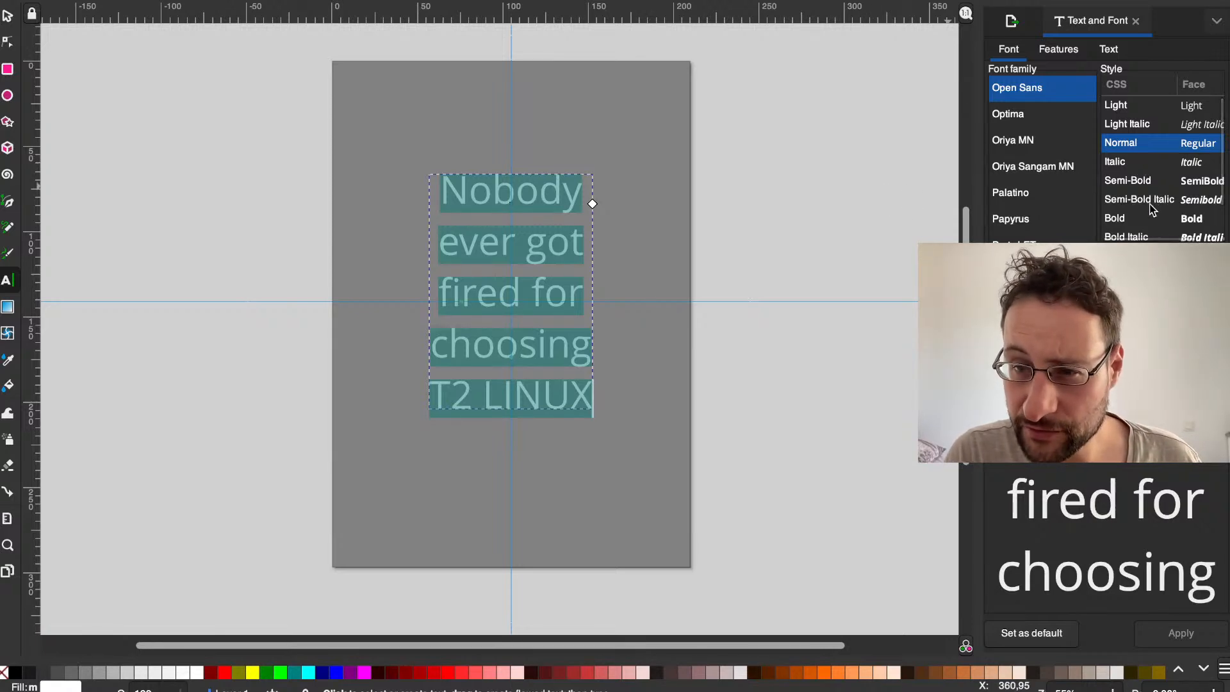
# Step: Set the font style of the entire Open Sans slogan to Semi-Bold and deselect the text
pyautogui.click(1139, 180)
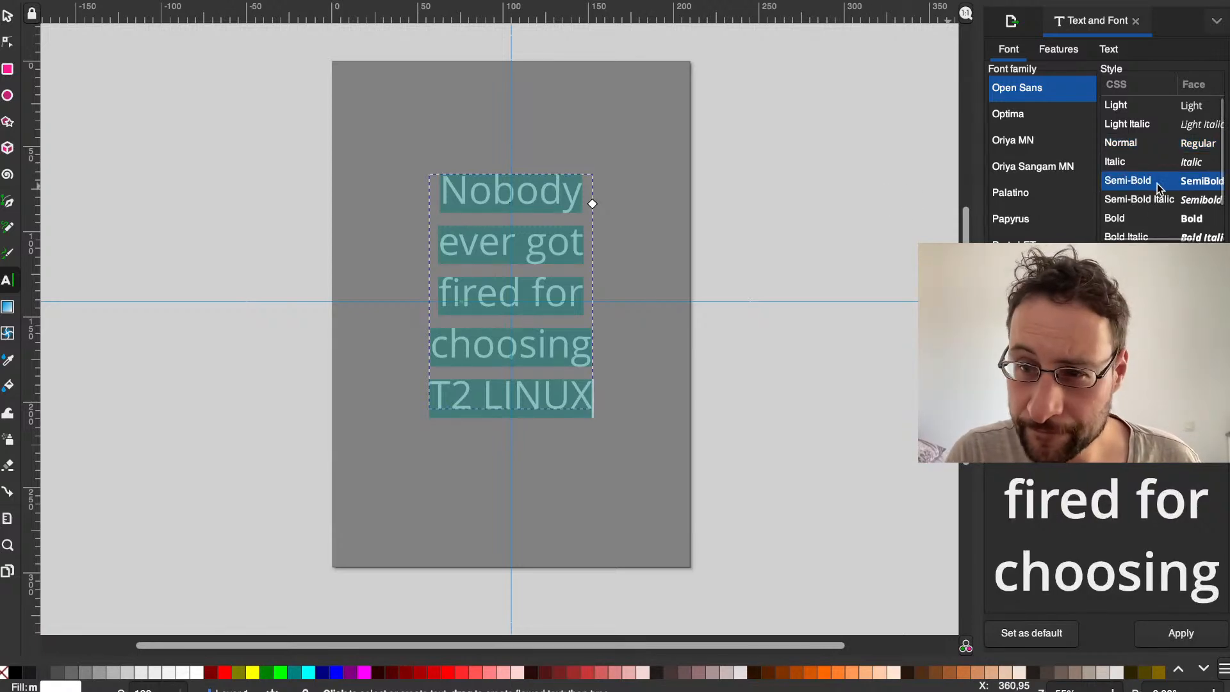
pyautogui.doubleClick(487, 192)
pyautogui.hotkey('ctrl', 'a')
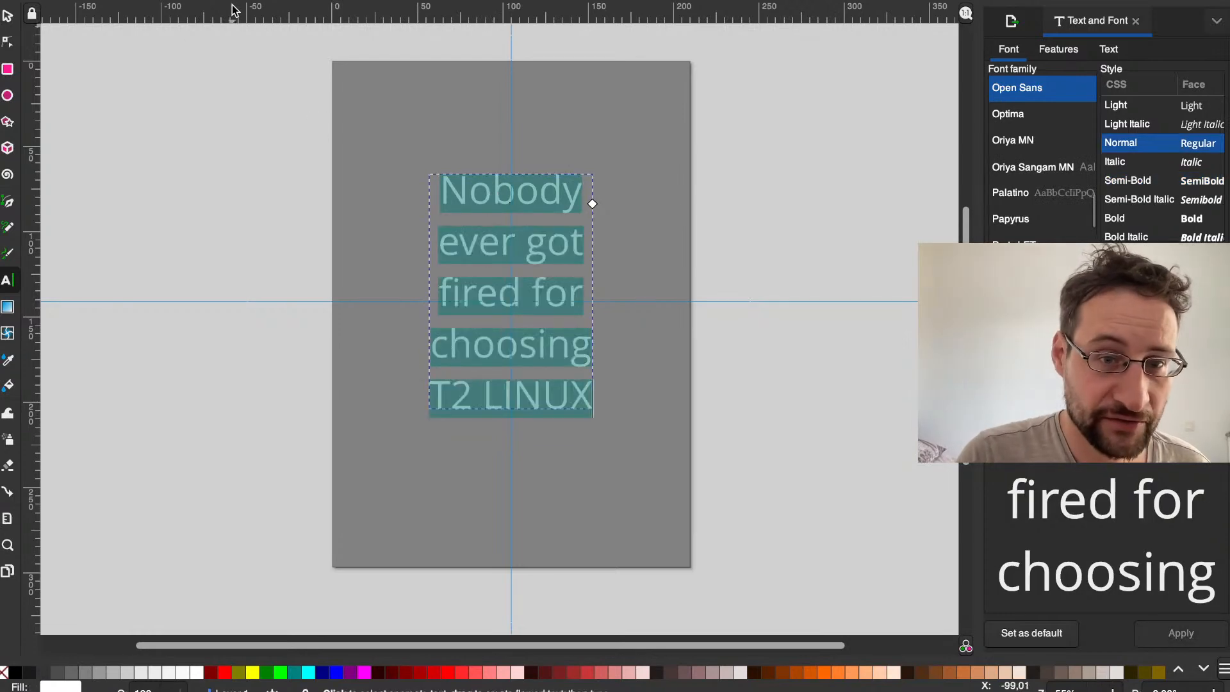
pyautogui.click(1057, 123)
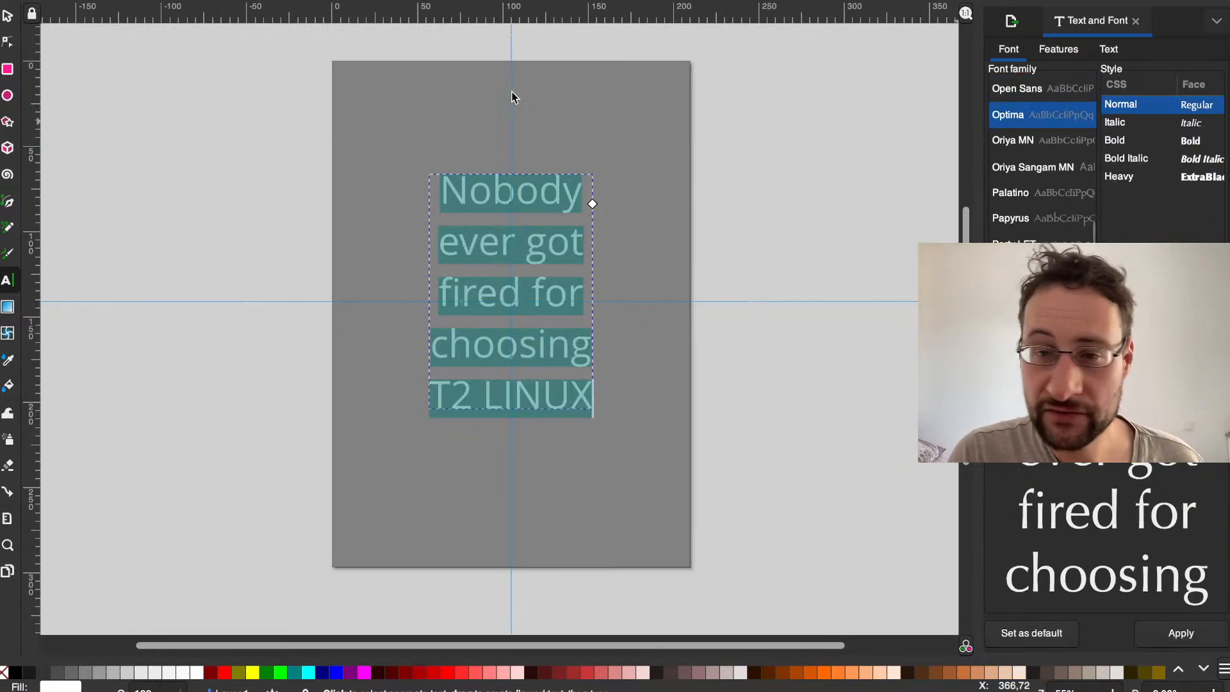
pyautogui.click(246, 1)
pyautogui.click(237, 94)
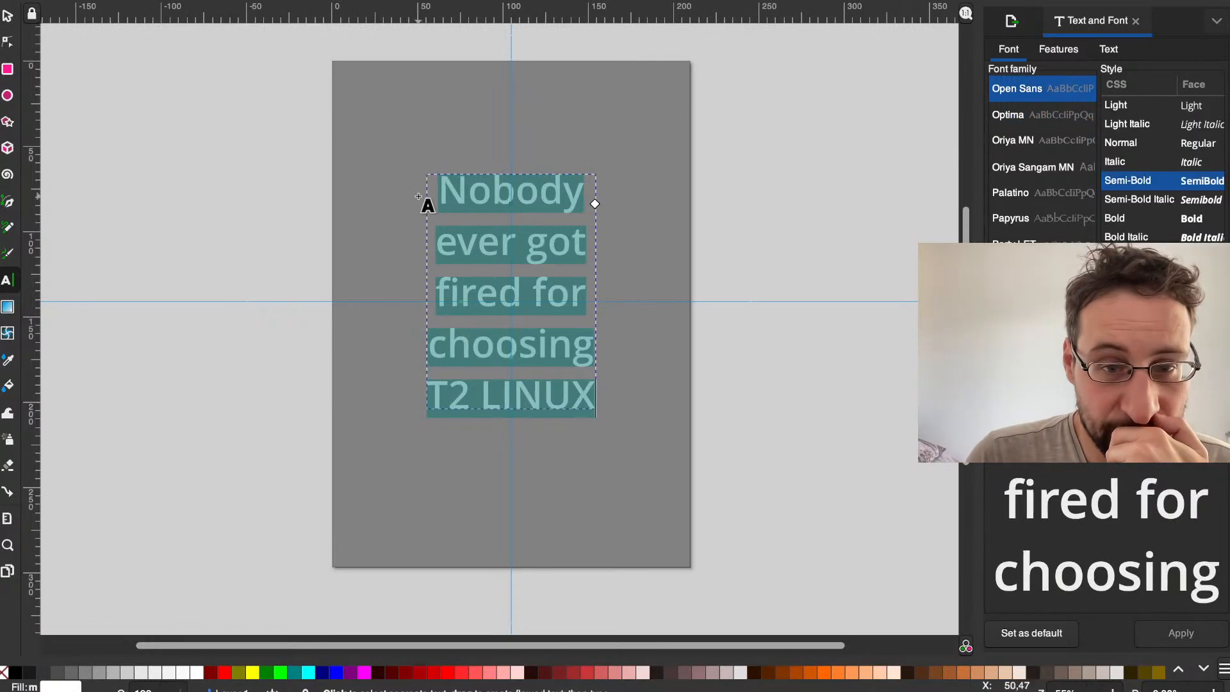
pyautogui.click(500, 243)
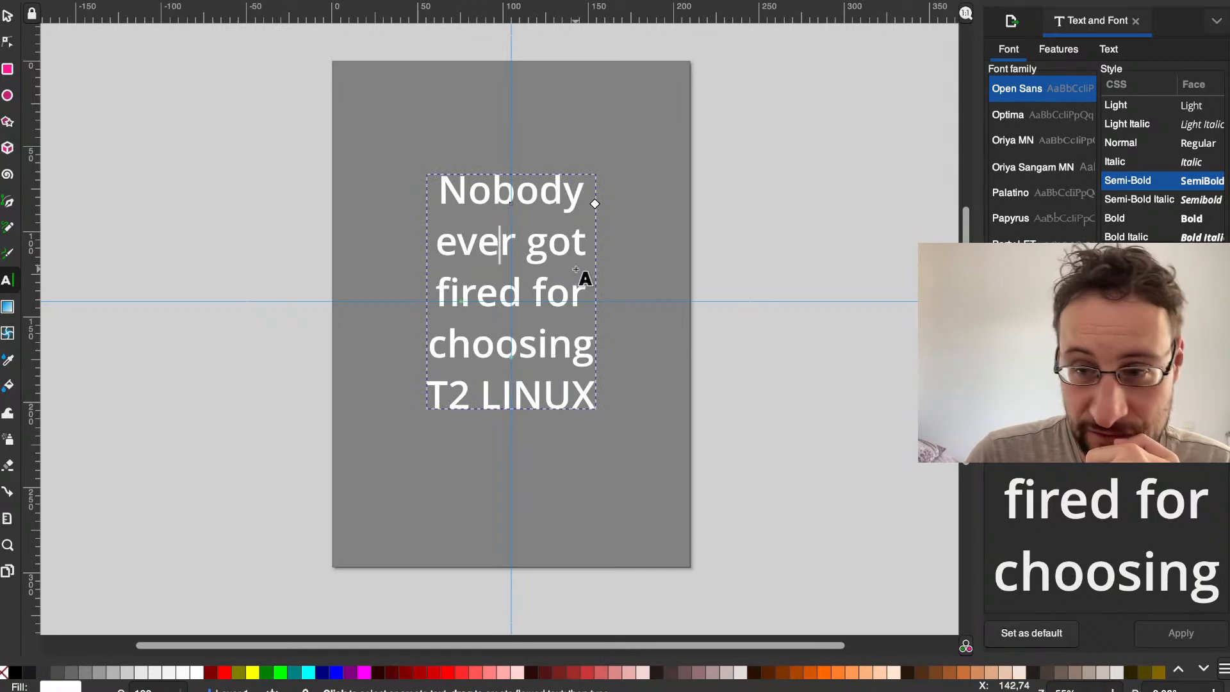
# Step: Undo the Semi-Bold and Open Sans font changes on the slogan
pyautogui.hotkey('ctrl', 'z')
pyautogui.hotkey('ctrl', 'z')
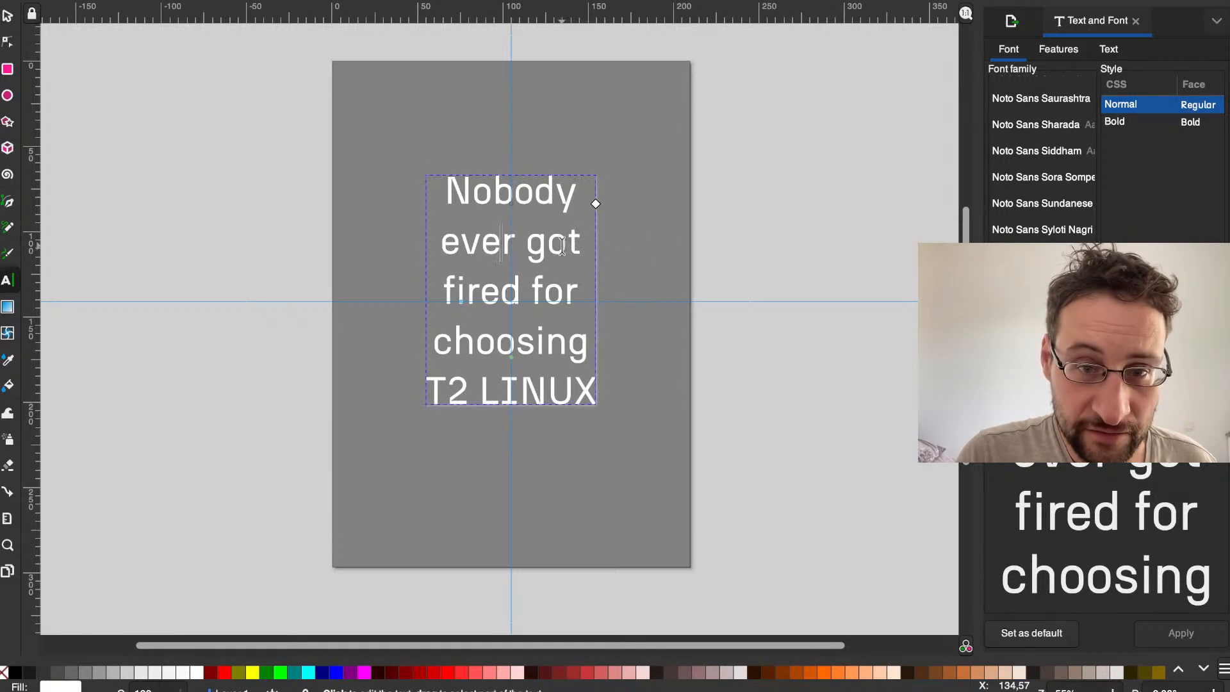
# Step: Examine the font settings of the T2 LINUX line and the other words of the slogan
pyautogui.doubleClick(512, 388)
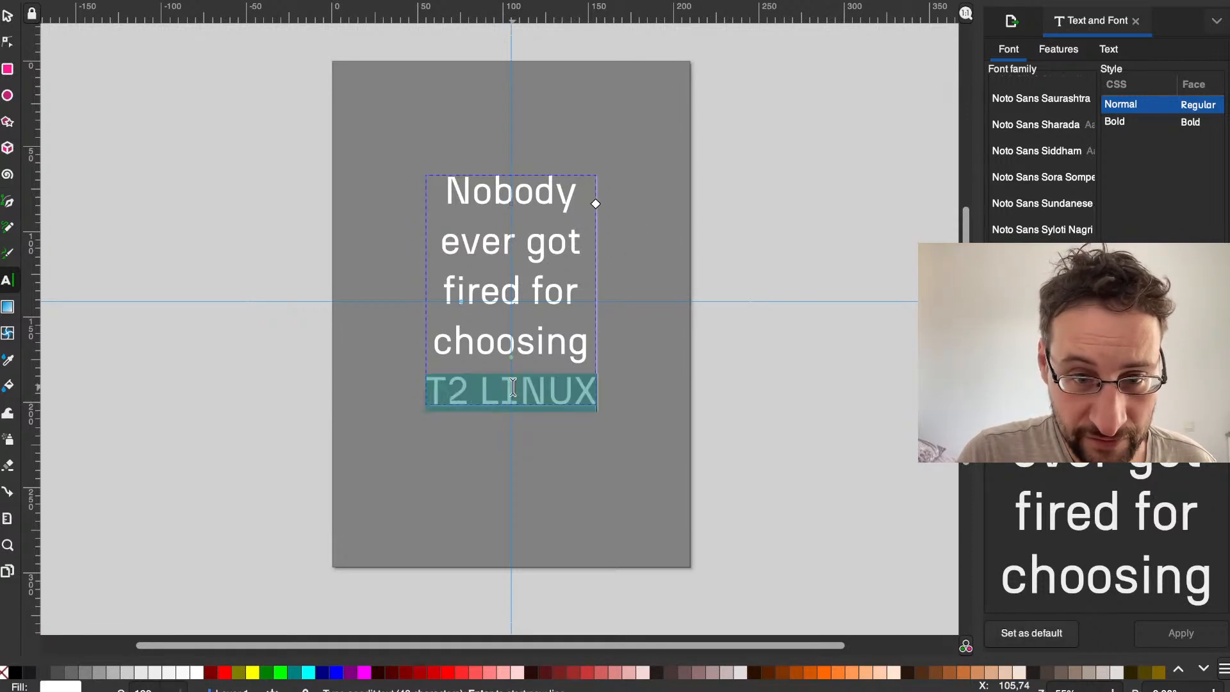
pyautogui.click(513, 388)
pyautogui.doubleClick(525, 386)
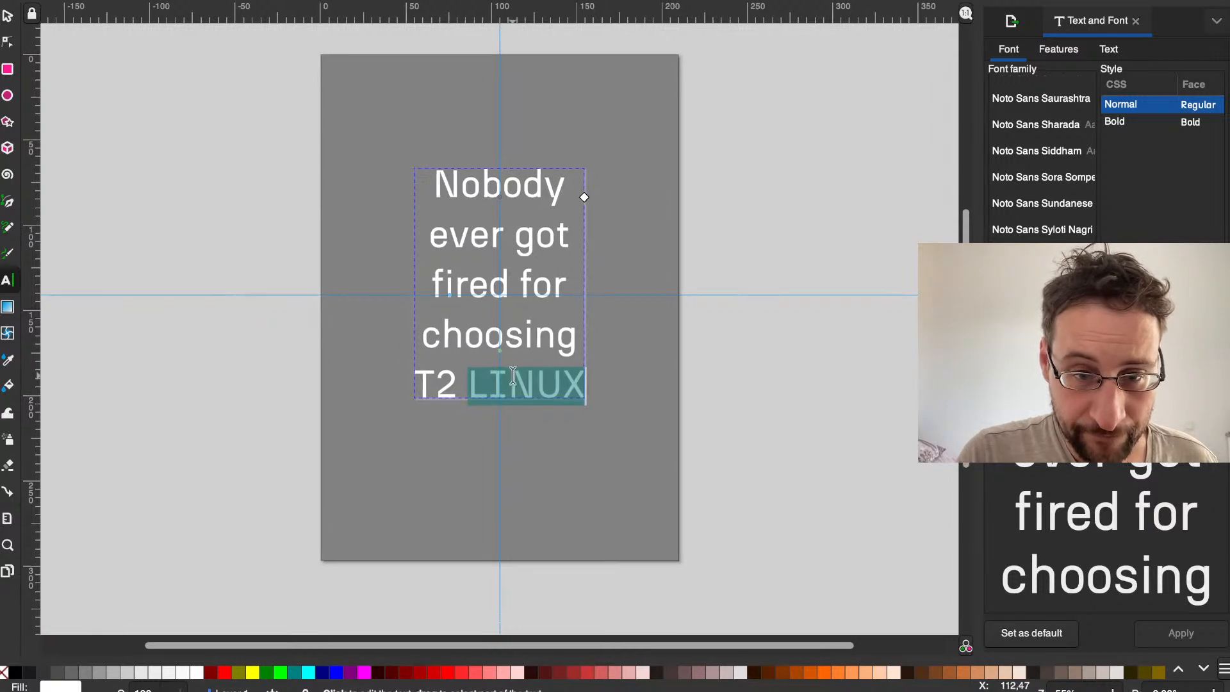
pyautogui.click(485, 385)
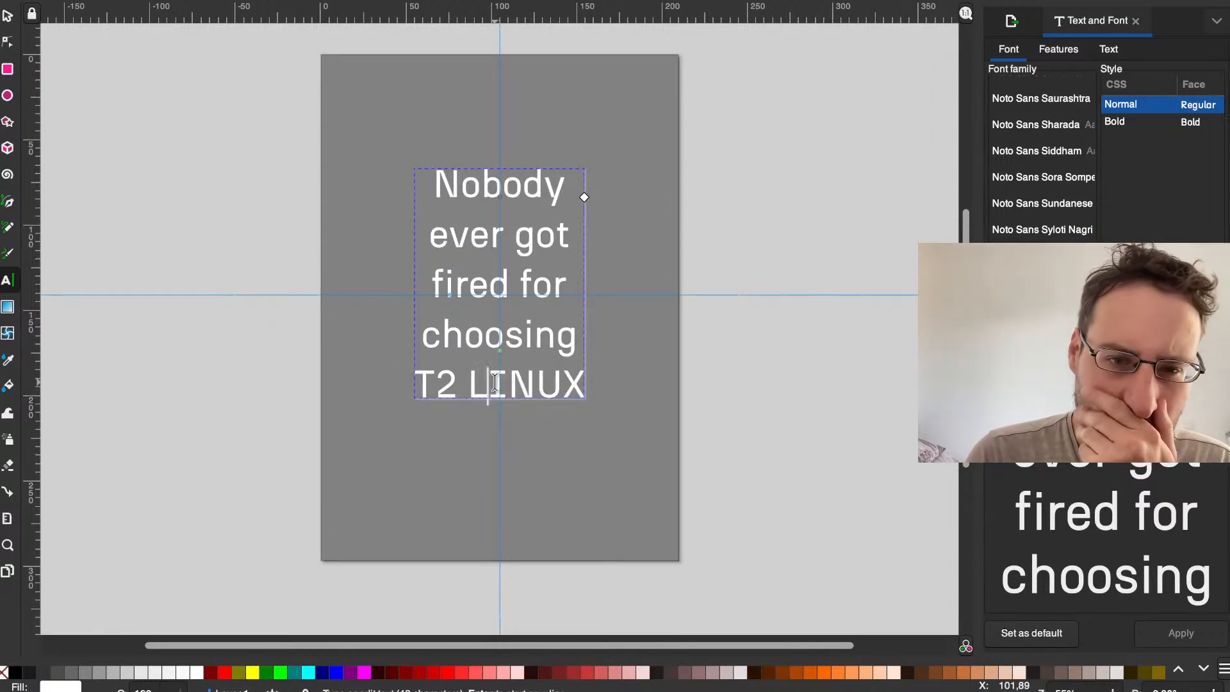
pyautogui.doubleClick(486, 384)
pyautogui.click(488, 384)
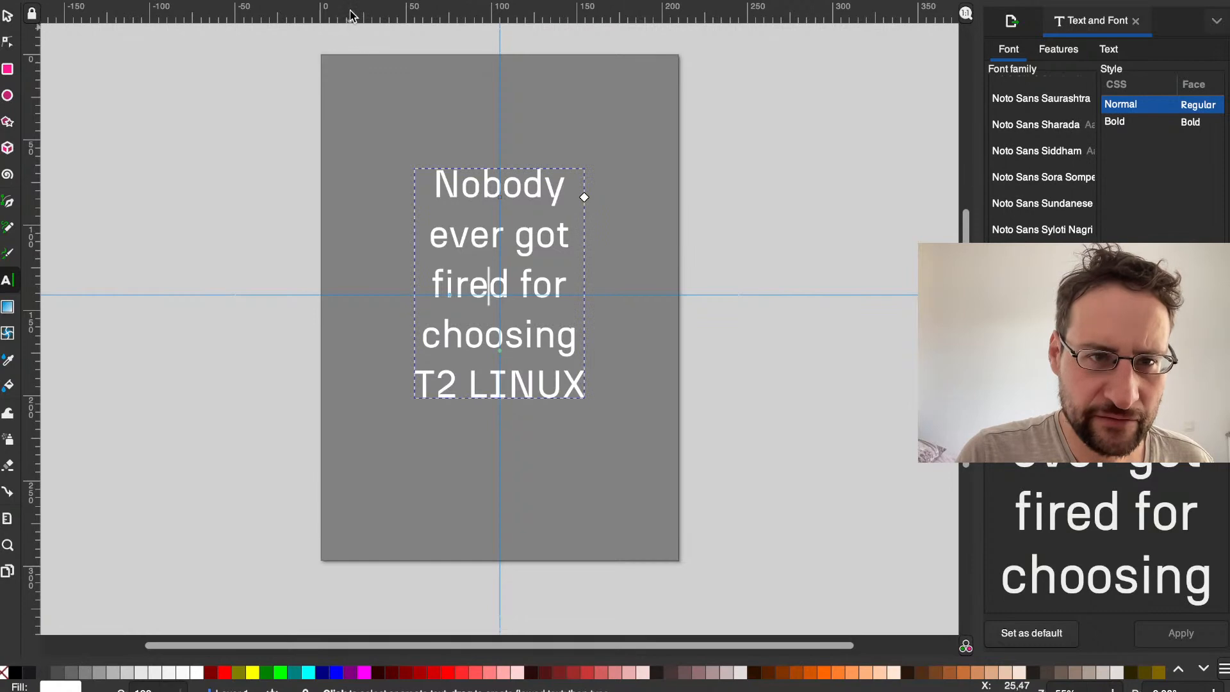
pyautogui.click(535, 335)
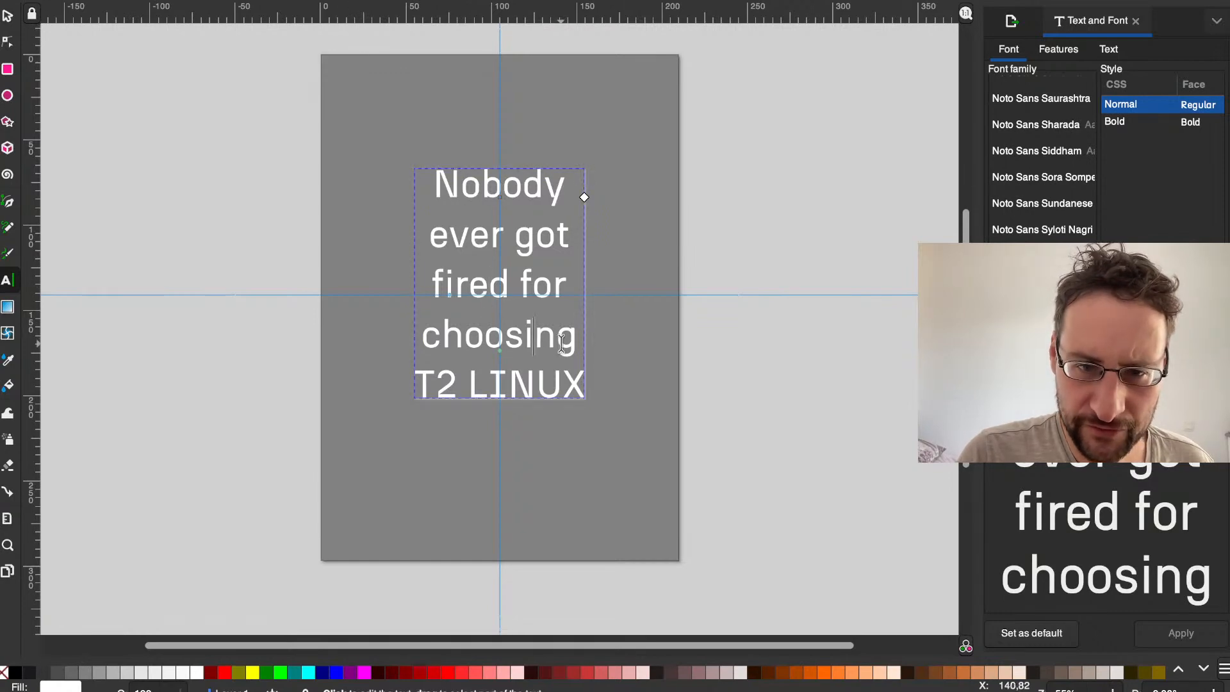
pyautogui.click(613, 340)
pyautogui.click(577, 339)
pyautogui.click(537, 340)
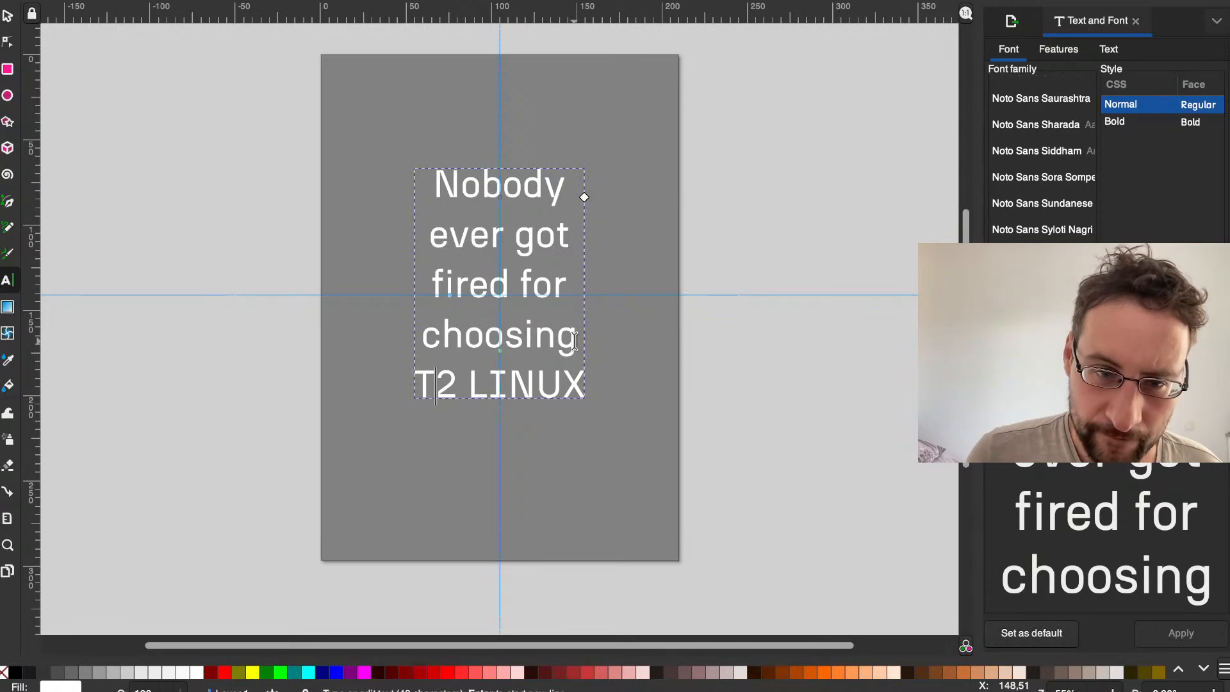
pyautogui.press('Home')
pyautogui.hotkey('shift', 'Right')
pyautogui.hotkey('shift', 'Right')
pyautogui.hotkey('shift', 'Right')
pyautogui.hotkey('shift', 'Right')
pyautogui.hotkey('shift', 'Right')
pyautogui.hotkey('shift', 'Right')
pyautogui.hotkey('shift', 'Right')
pyautogui.hotkey('shift', 'Right')
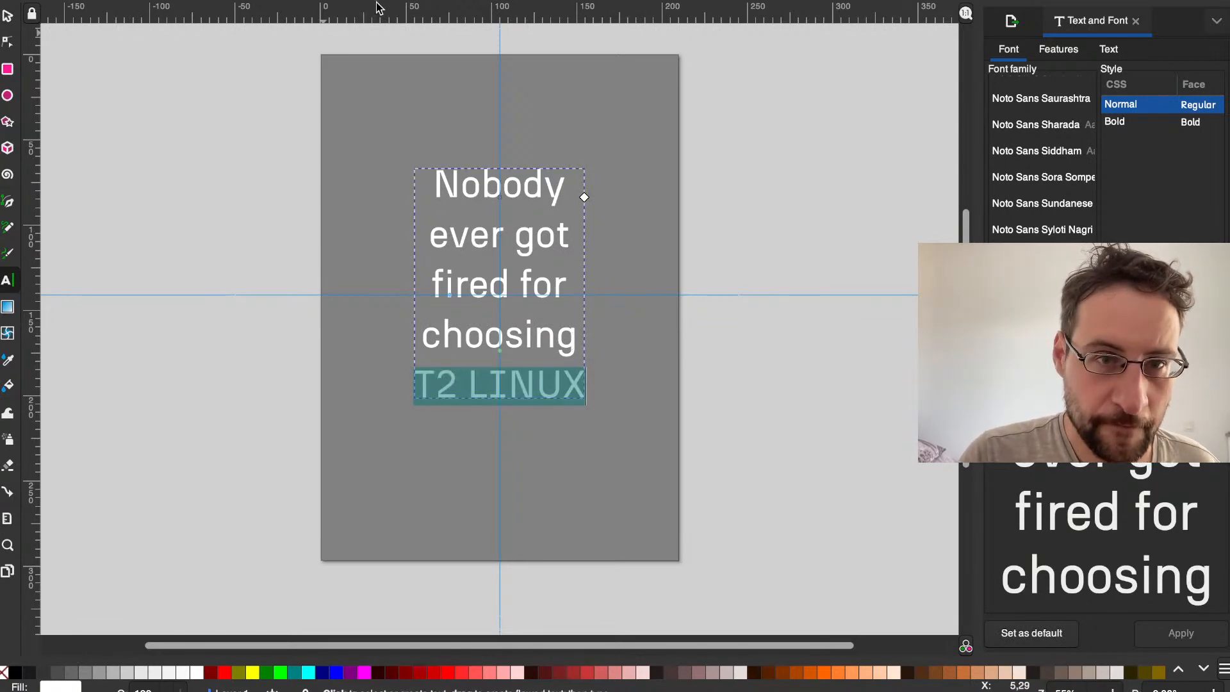
pyautogui.click(649, 326)
pyautogui.click(524, 291)
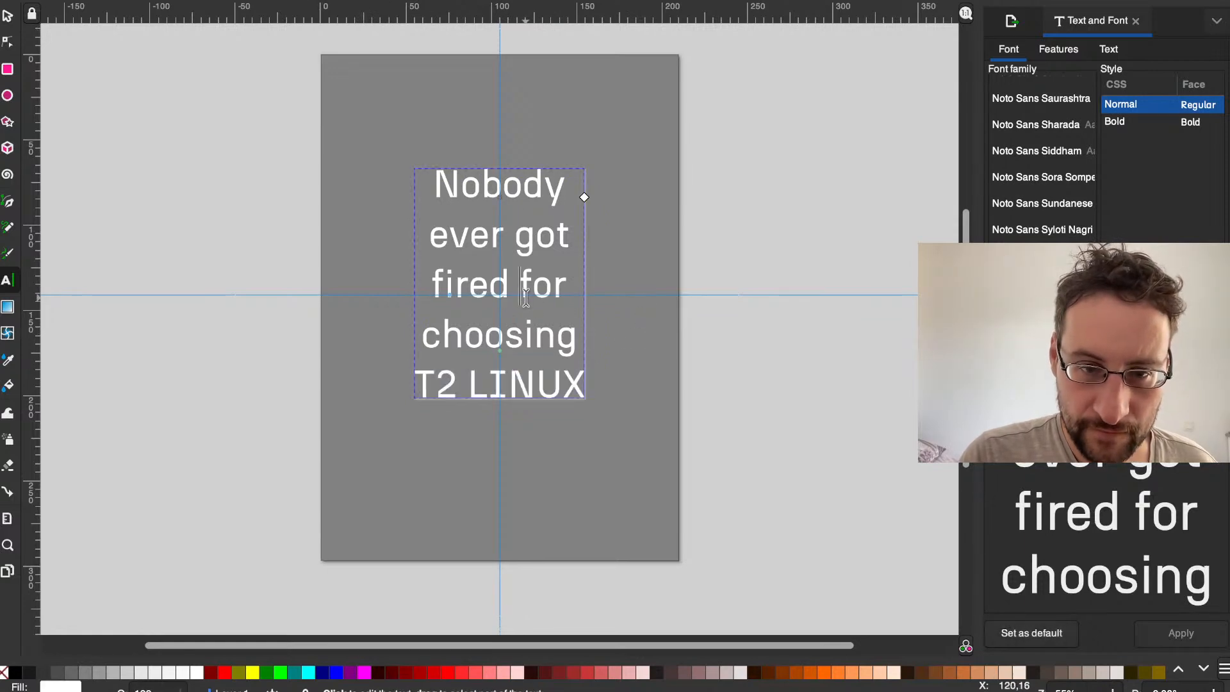
# Step: Delete the T2 LINUX line from the slogan, keeping the text through "choosing"
pyautogui.tripleClick(514, 362)
pyautogui.press('BackSpace')
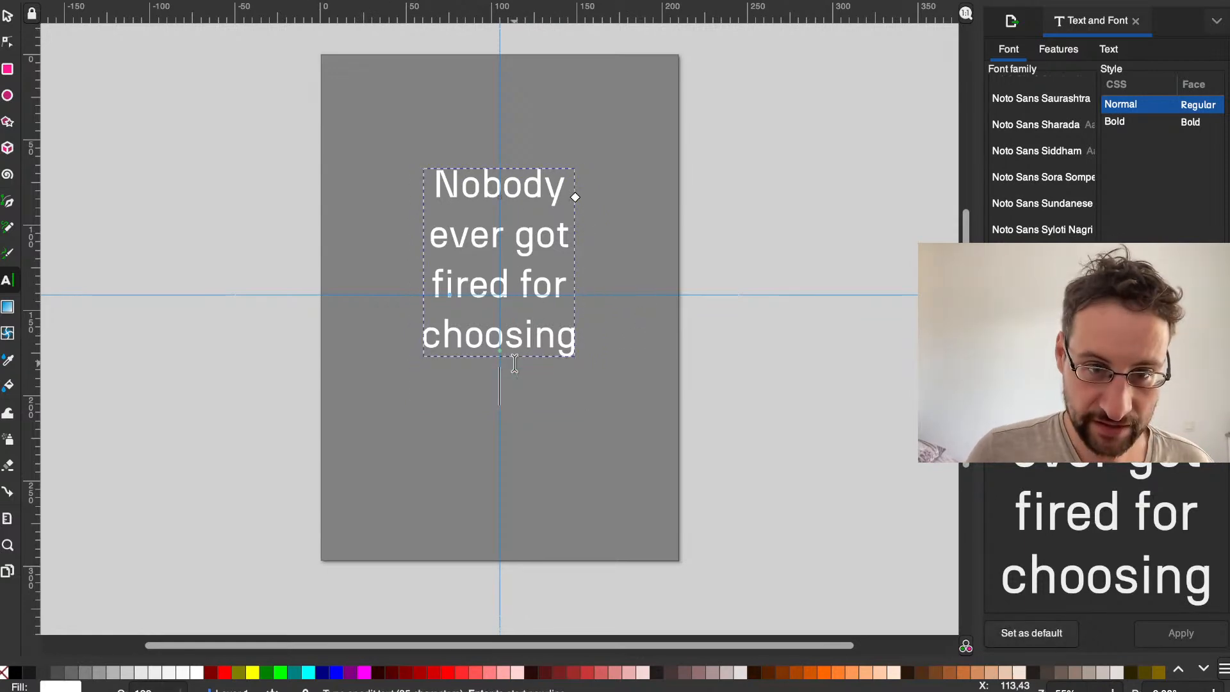
pyautogui.click(489, 289)
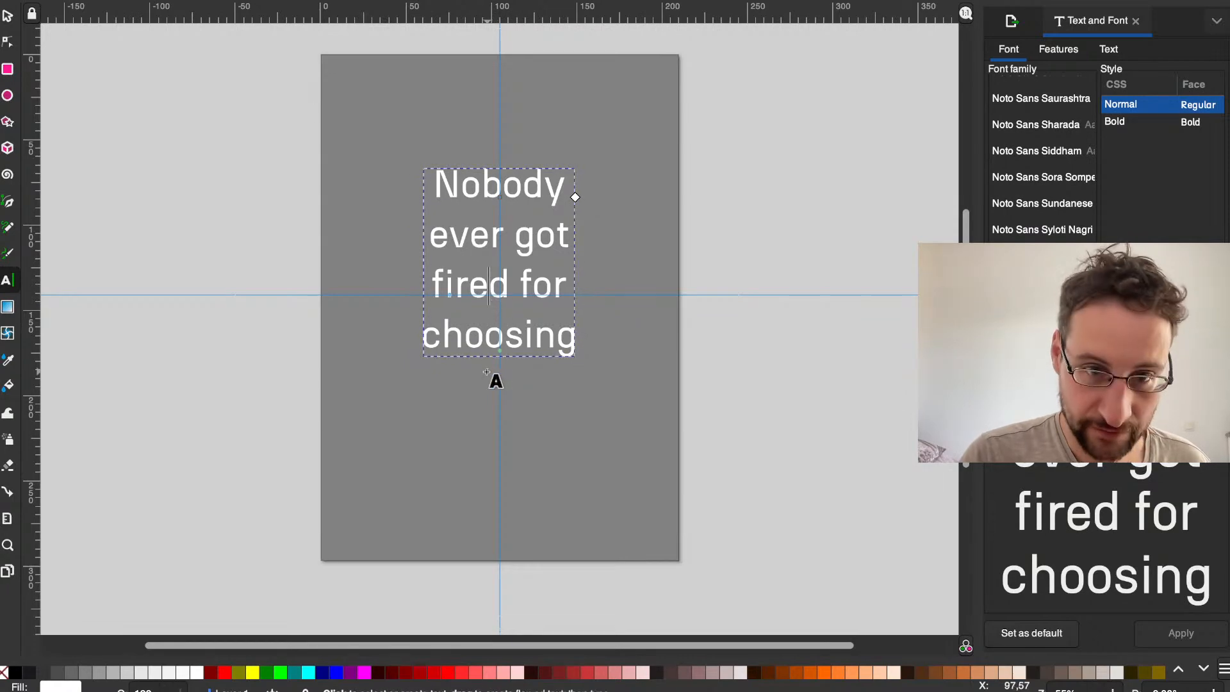
pyautogui.click(472, 348)
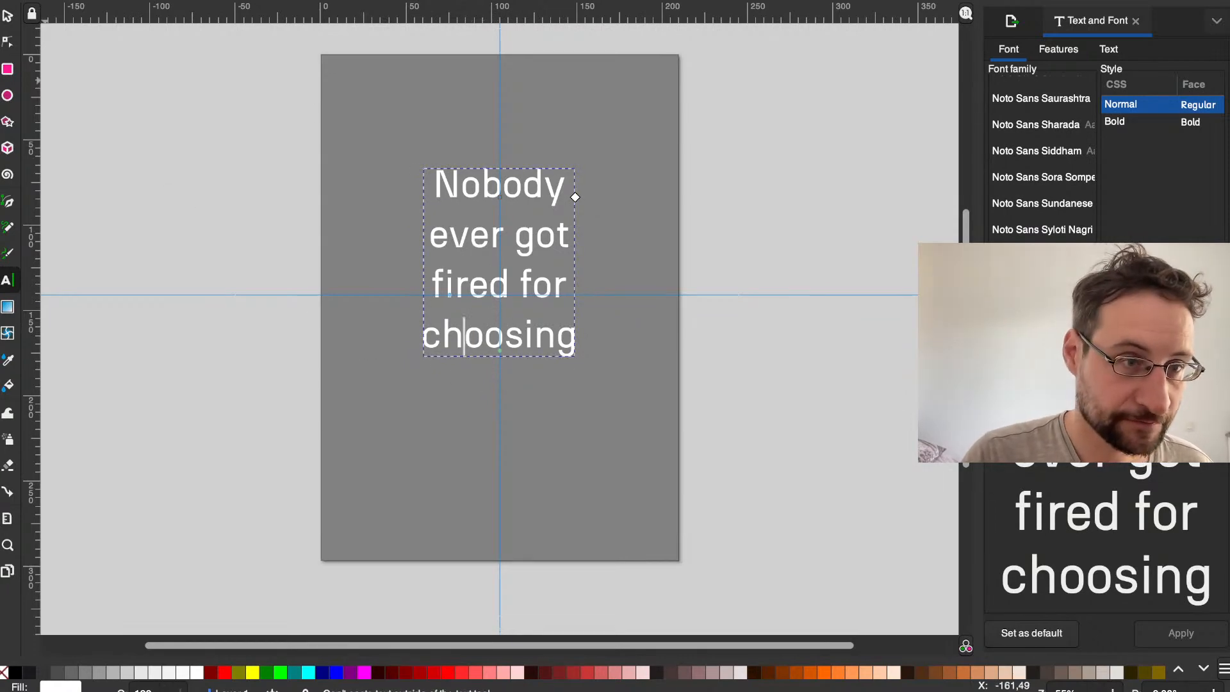
# Step: Make a copy of the slogan text object and place it lower on the page, partly overlapping the original
pyautogui.scroll(3, 143, 143)
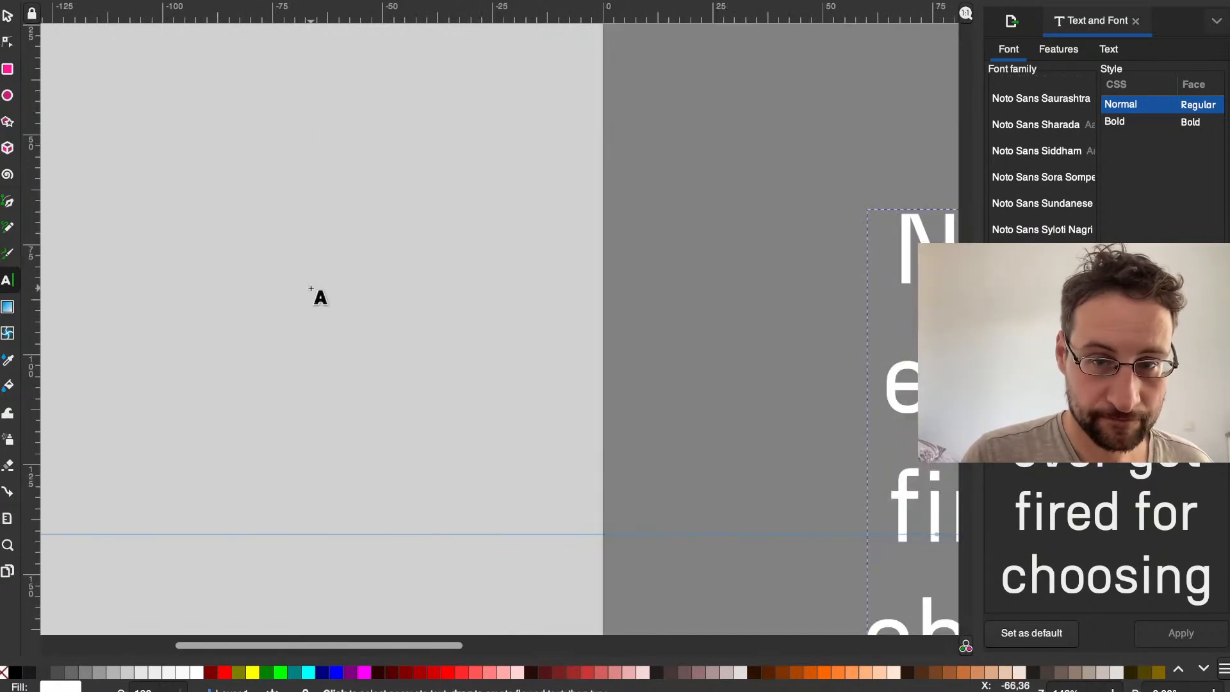
pyautogui.hscroll(20, 376, 304)
pyautogui.scroll(-8, 375, 303)
pyautogui.hscroll(-10, 375, 303)
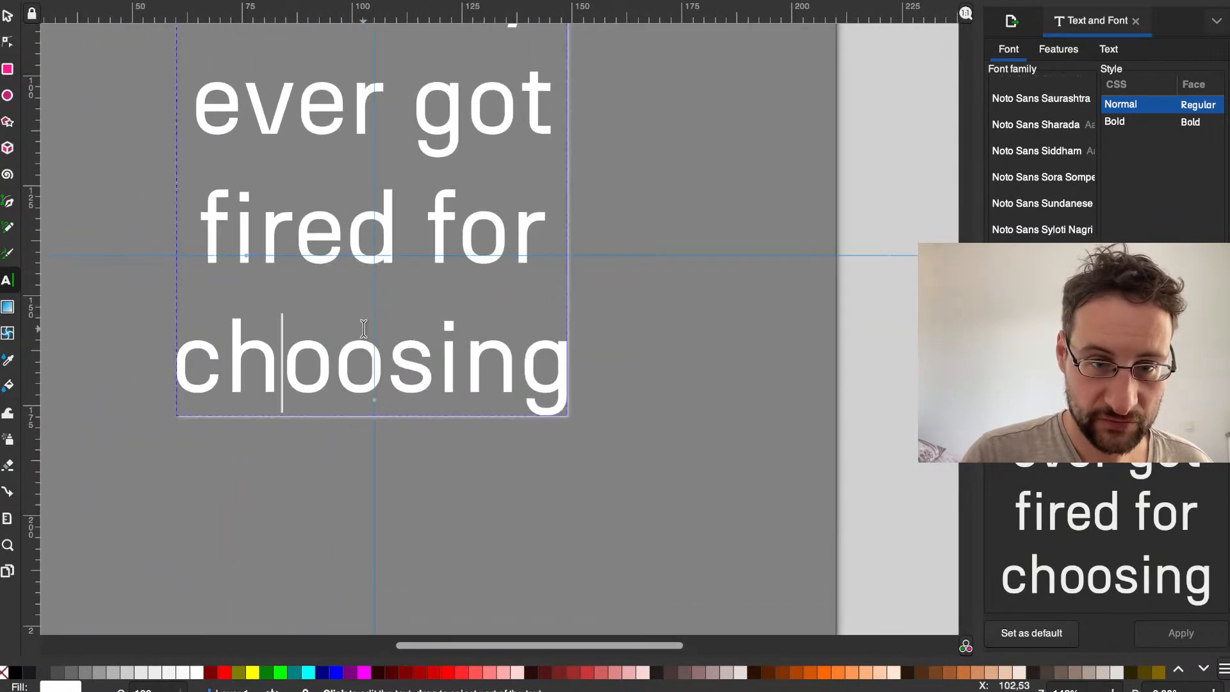
pyautogui.scroll(-1, 363, 329)
pyautogui.scroll(2, 364, 329)
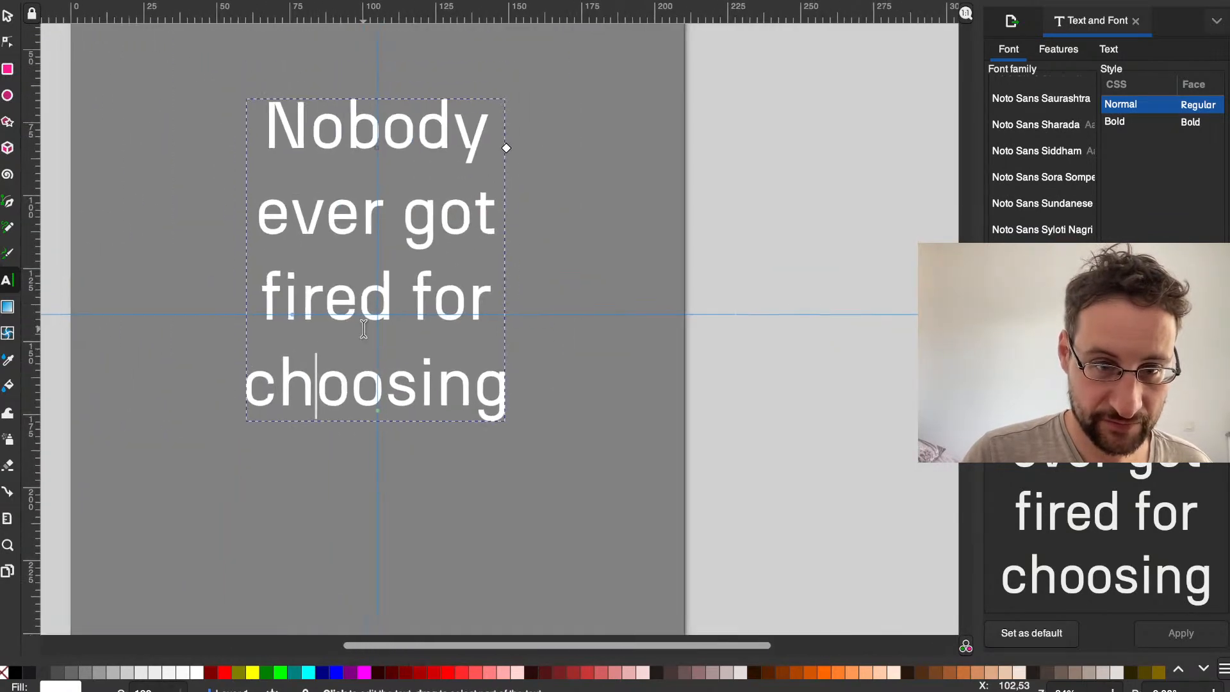
pyautogui.hscroll(-3, 363, 330)
pyautogui.scroll(-1, 362, 335)
pyautogui.click(9, 16)
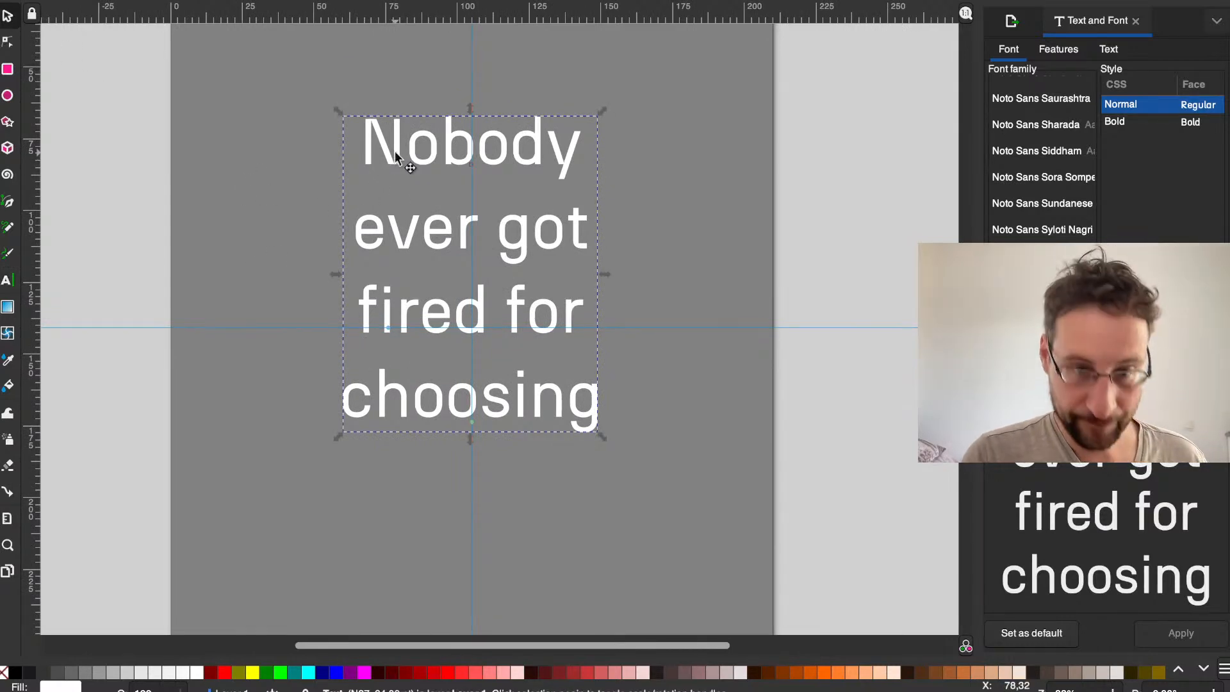
pyautogui.hotkey('ctrl', 'v')
pyautogui.moveTo(397, 227); pyautogui.dragTo(315, 218)
pyautogui.moveTo(285, 289); pyautogui.dragTo(371, 575)
# Step: Replace all the text in the lower copy with "T2 SDE"
pyautogui.press('t')
pyautogui.doubleClick(426, 573)
pyautogui.hotkey('ctrl', 'a')
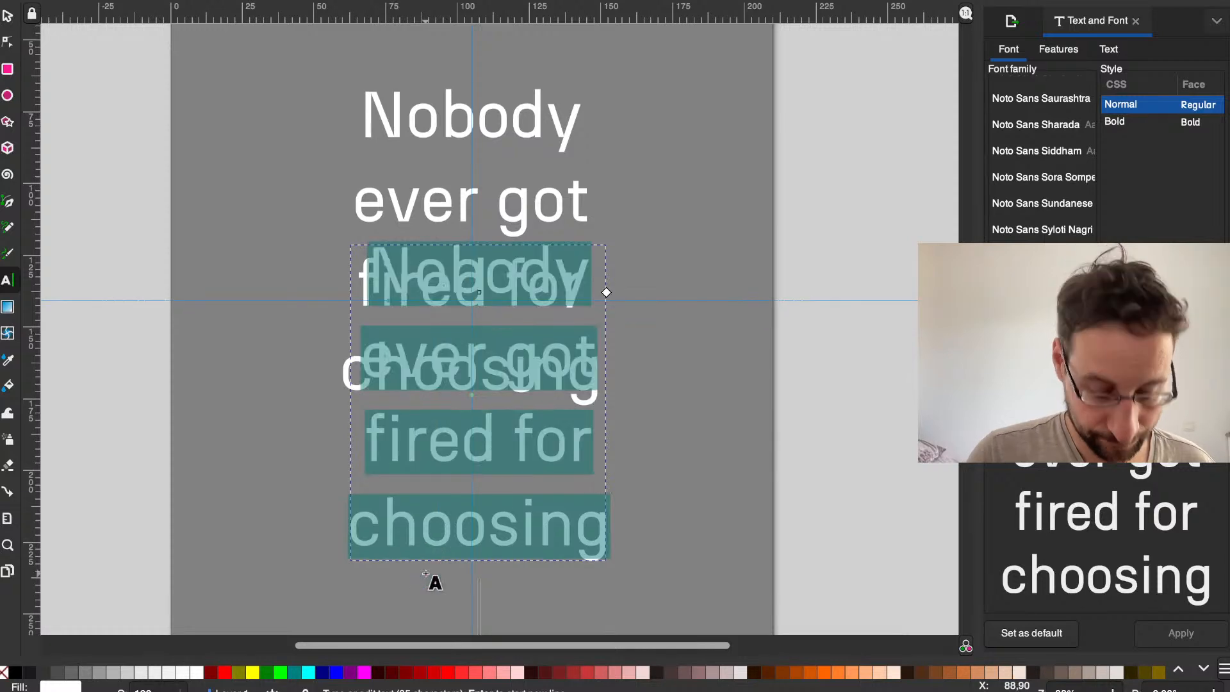
pyautogui.write('T2 SDE')
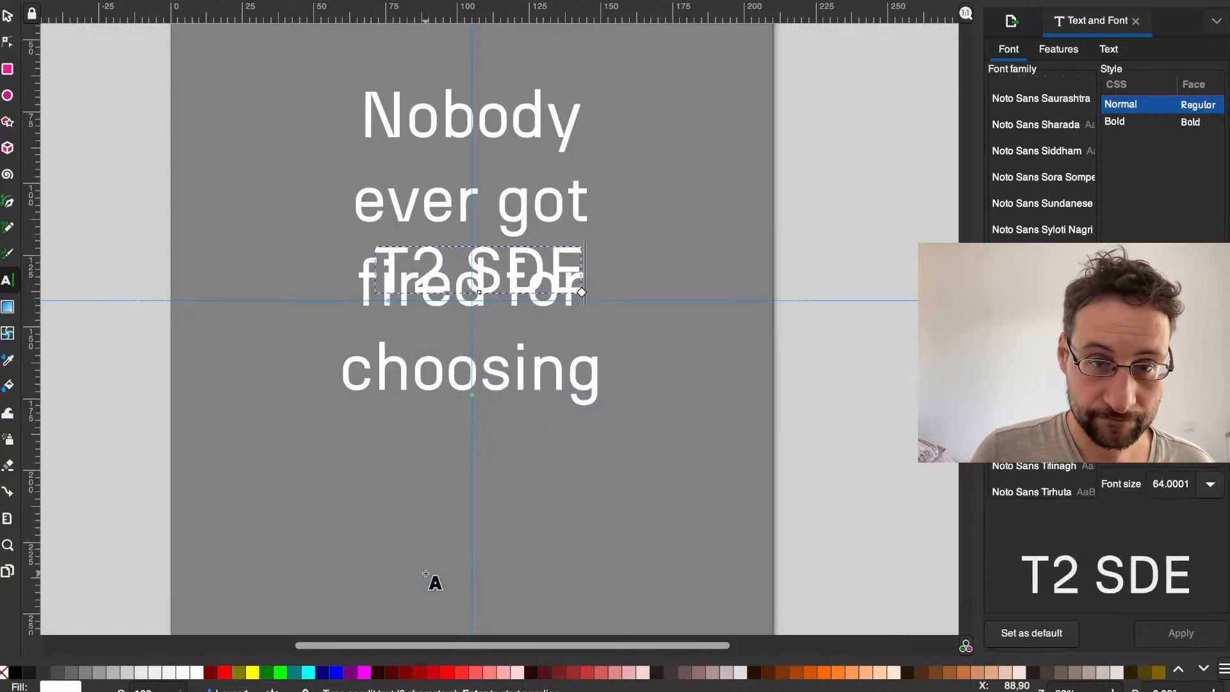
# Step: Move the T2 SDE text below "choosing", roughly centred on the vertical guide
pyautogui.click(239, 242)
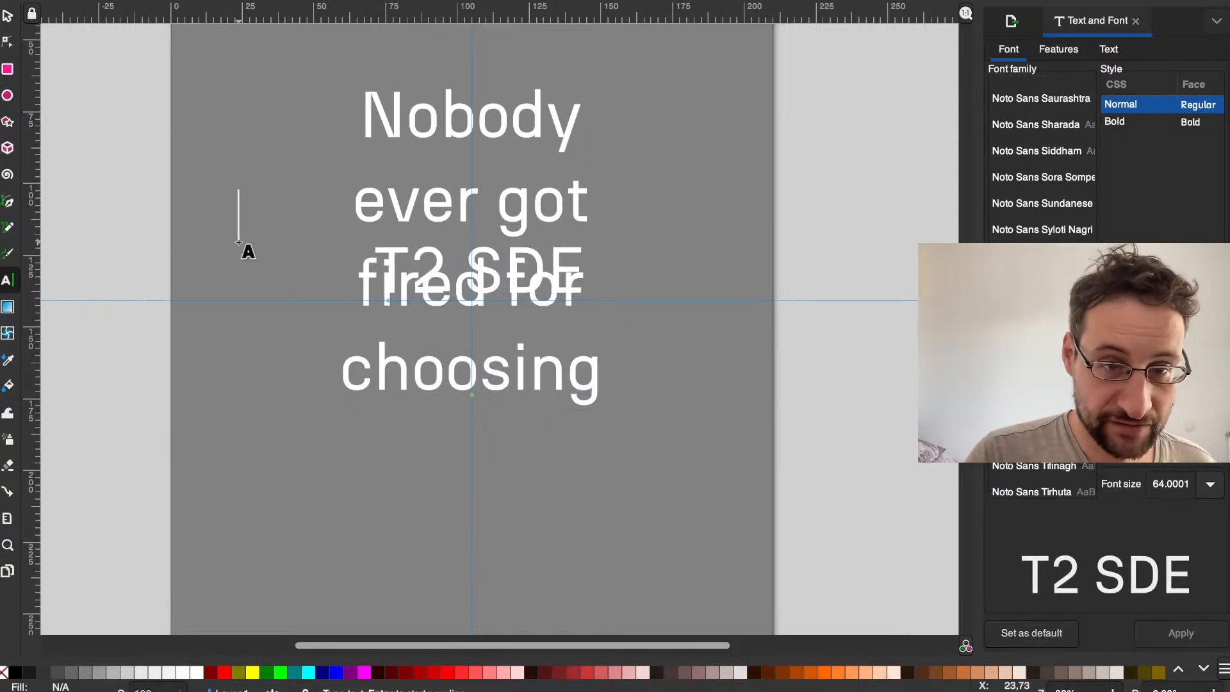
pyautogui.click(8, 21)
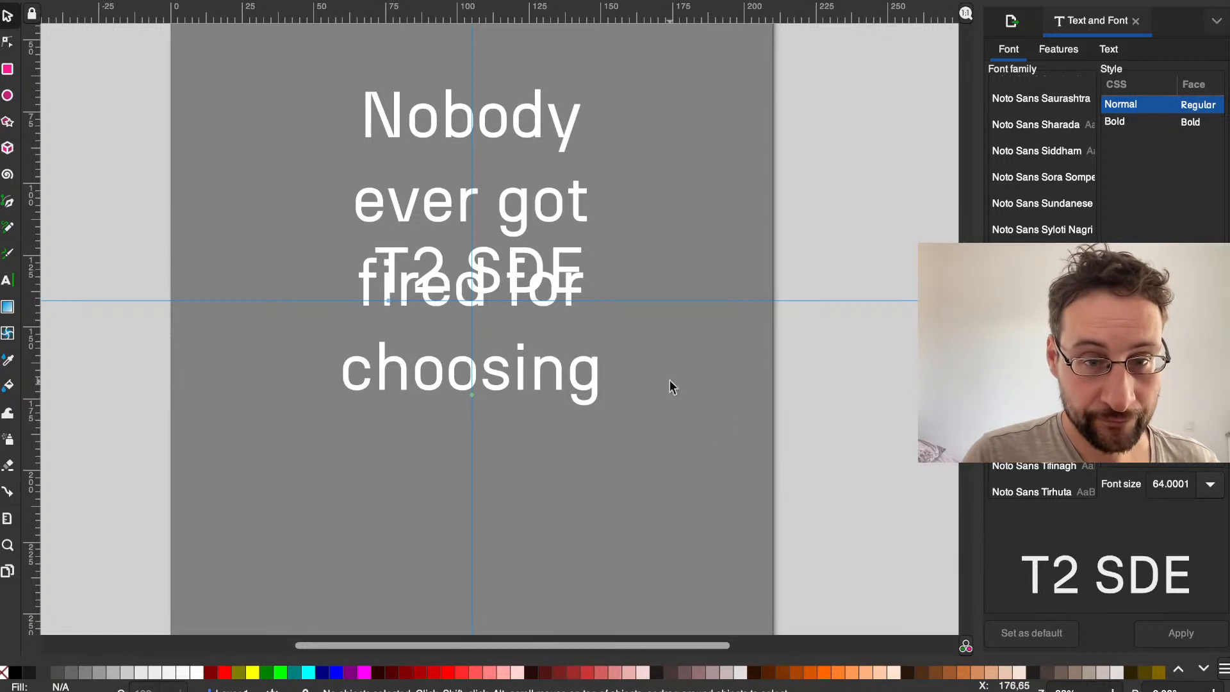
pyautogui.moveTo(428, 256); pyautogui.dragTo(434, 467)
pyautogui.moveTo(412, 464); pyautogui.dragTo(422, 473)
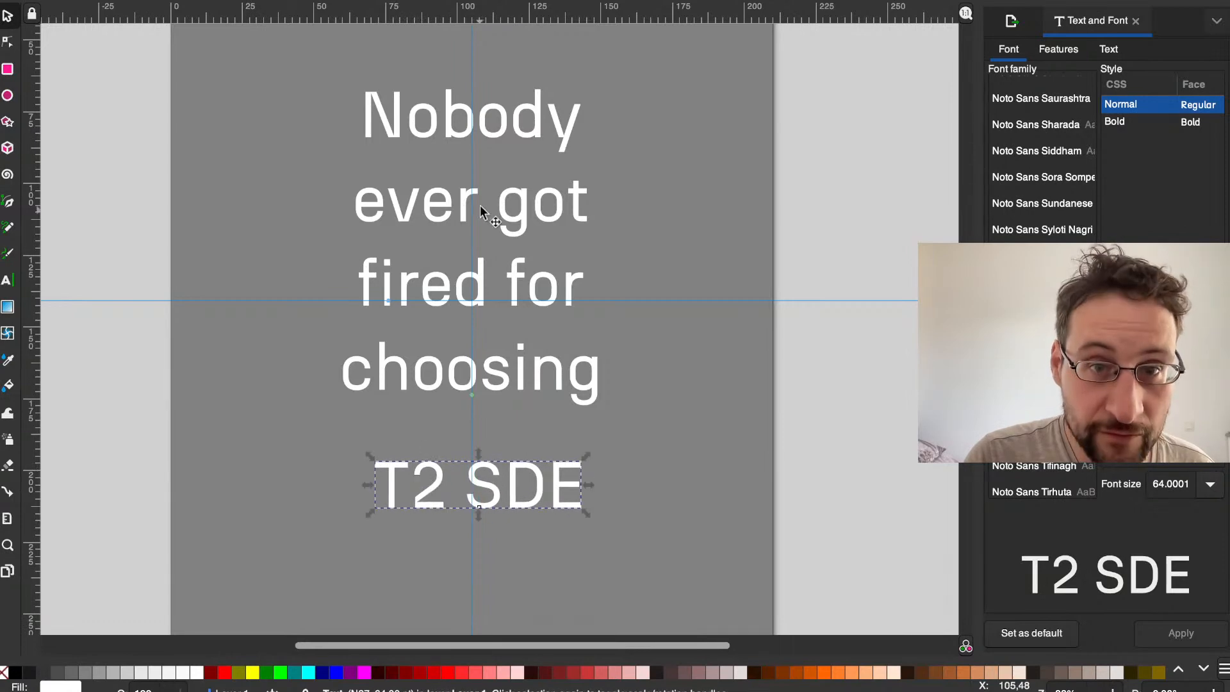
# Step: Compare the font settings of the slogan text and the separate T2 SDE text
pyautogui.click(443, 278)
pyautogui.keyDown('shift'); pyautogui.click(440, 474); pyautogui.keyUp('shift')
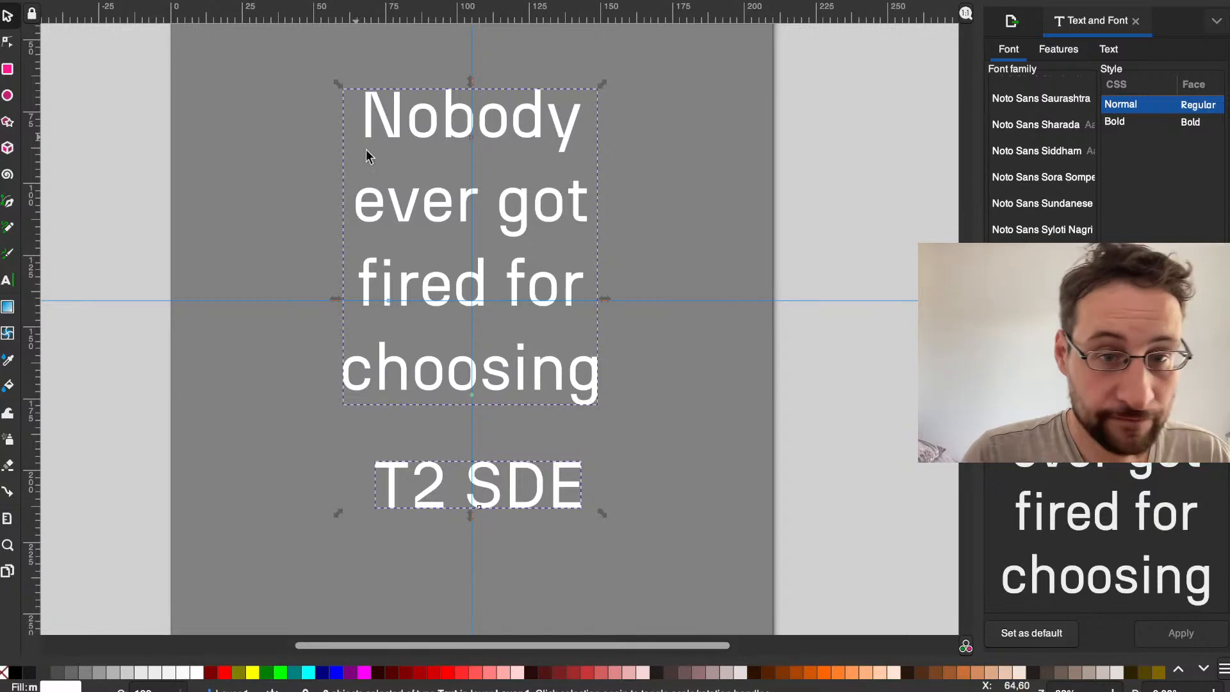
pyautogui.click(232, 442)
pyautogui.click(406, 367)
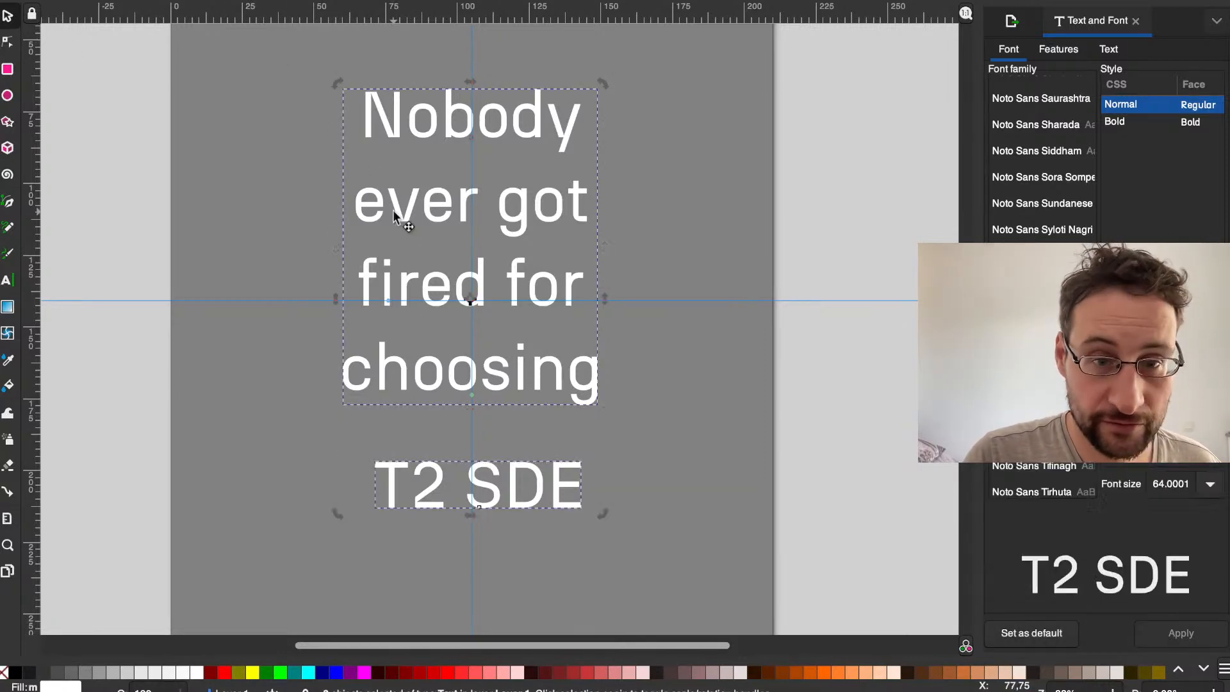
pyautogui.tripleClick(439, 203)
pyautogui.hotkey('ctrl', 'a')
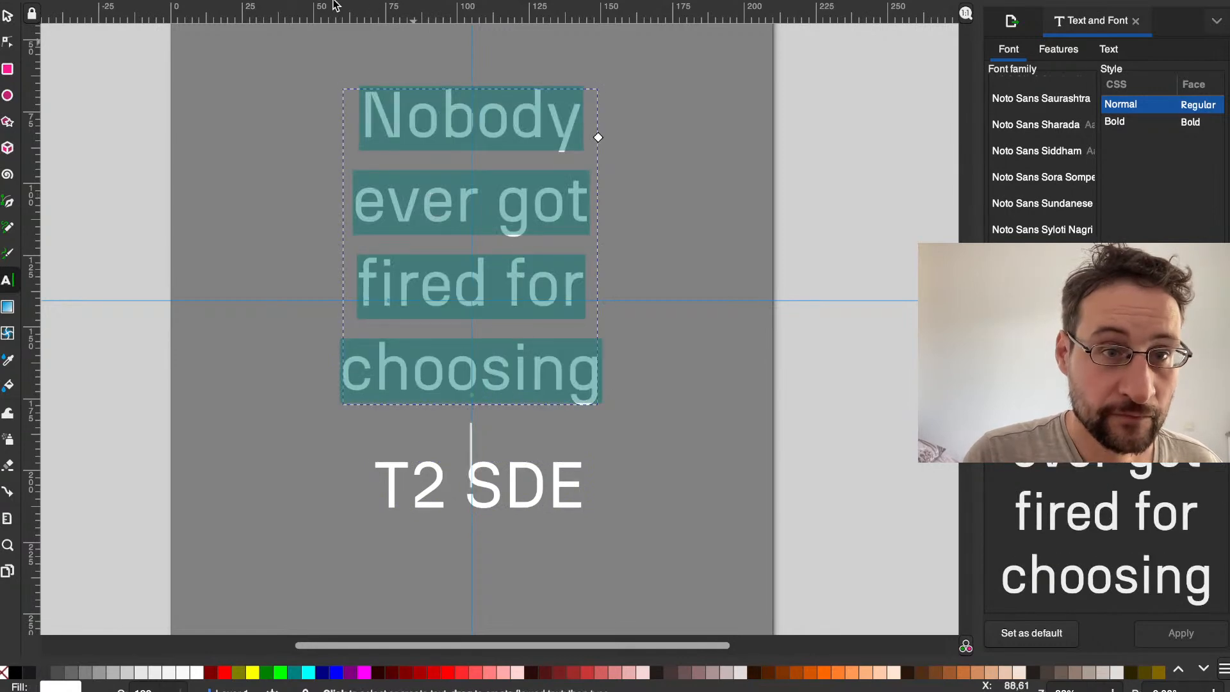
pyautogui.moveTo(376, 485); pyautogui.dragTo(547, 485)
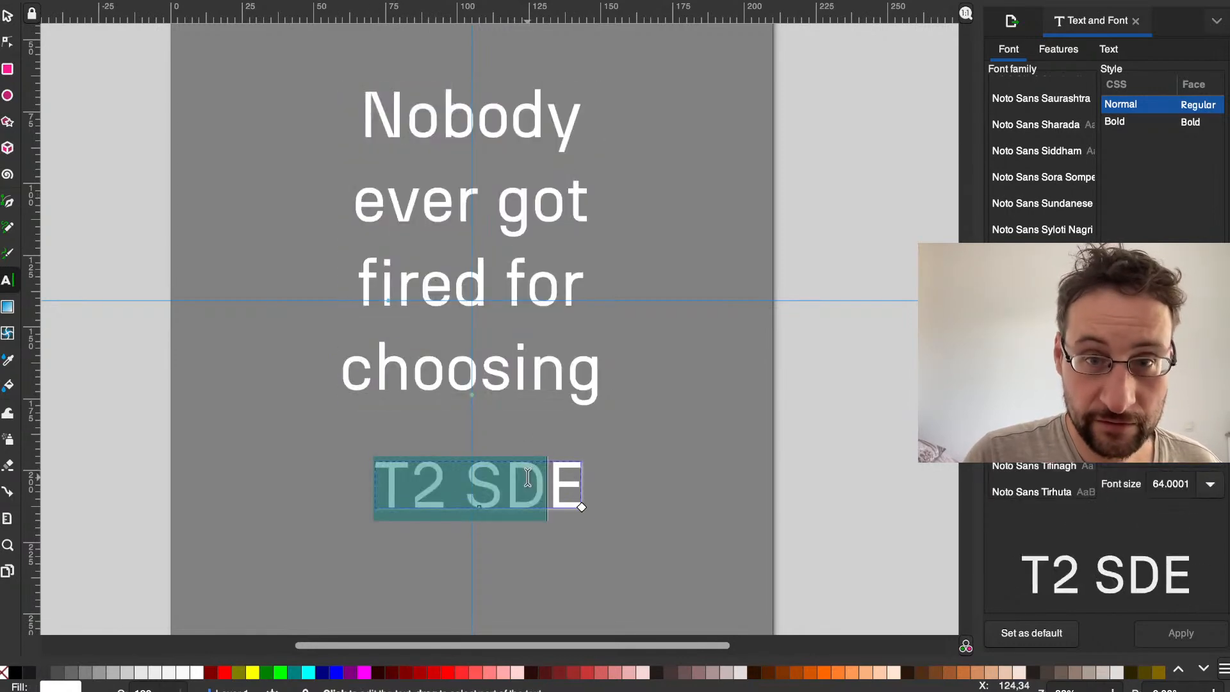
pyautogui.click(554, 502)
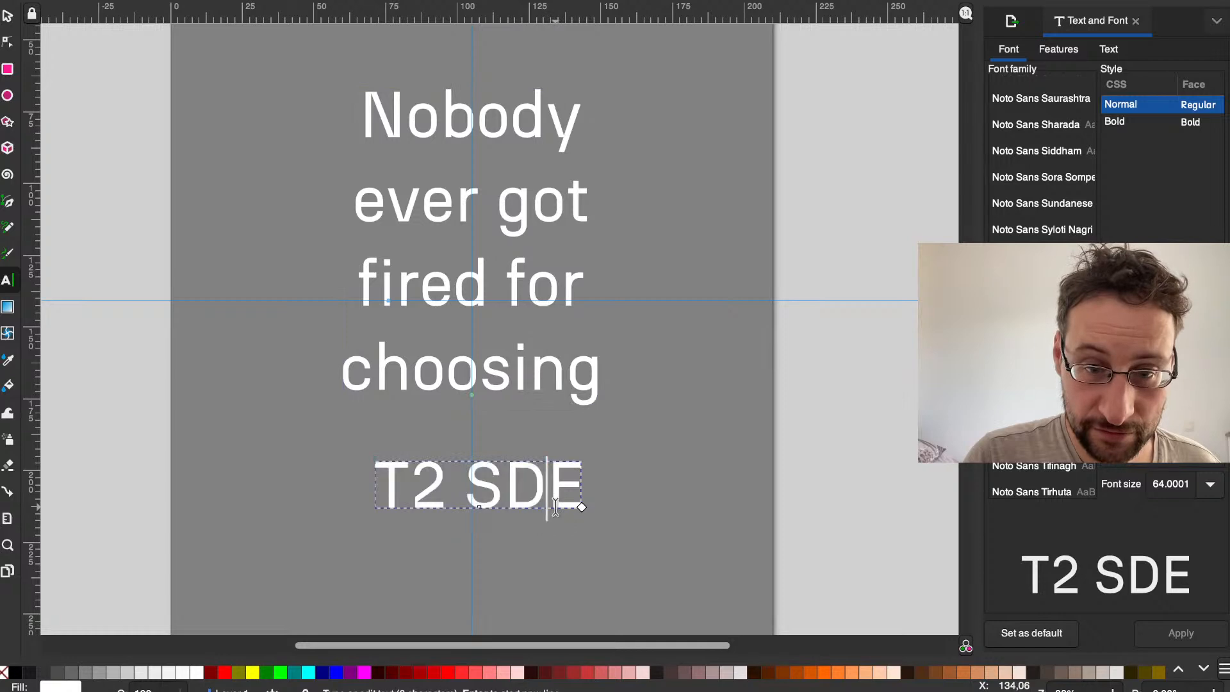
pyautogui.moveTo(526, 367); pyautogui.dragTo(640, 40)
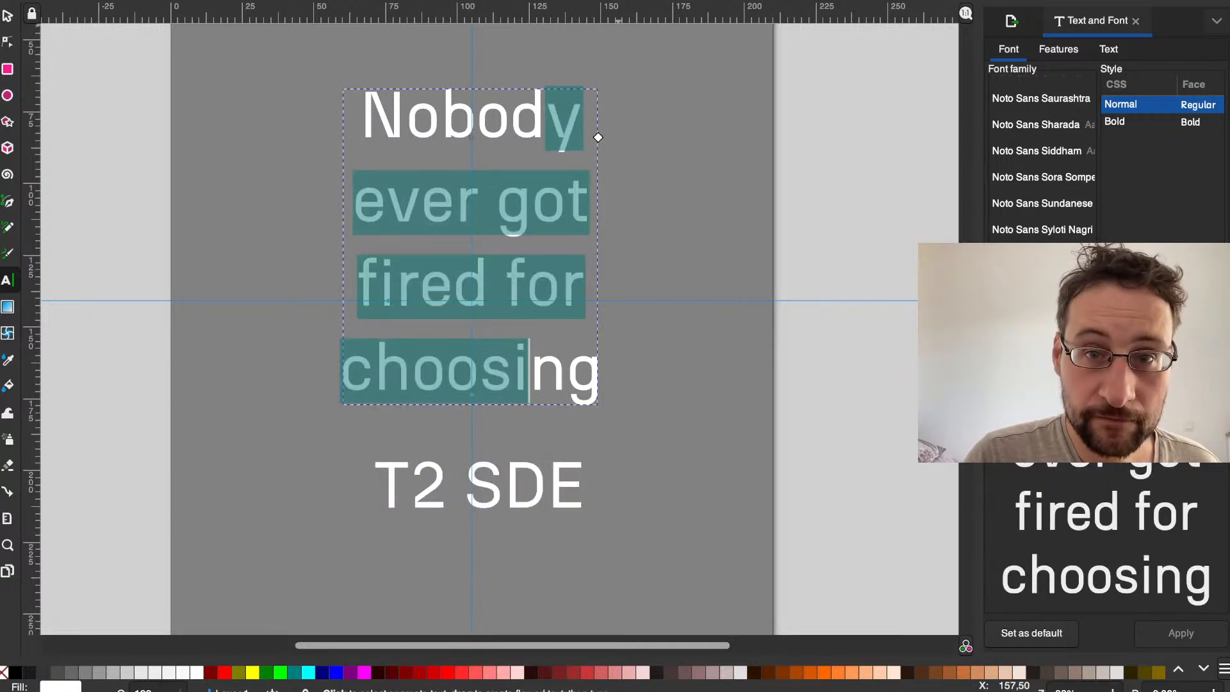
pyautogui.click(601, 1)
pyautogui.click(600, 13)
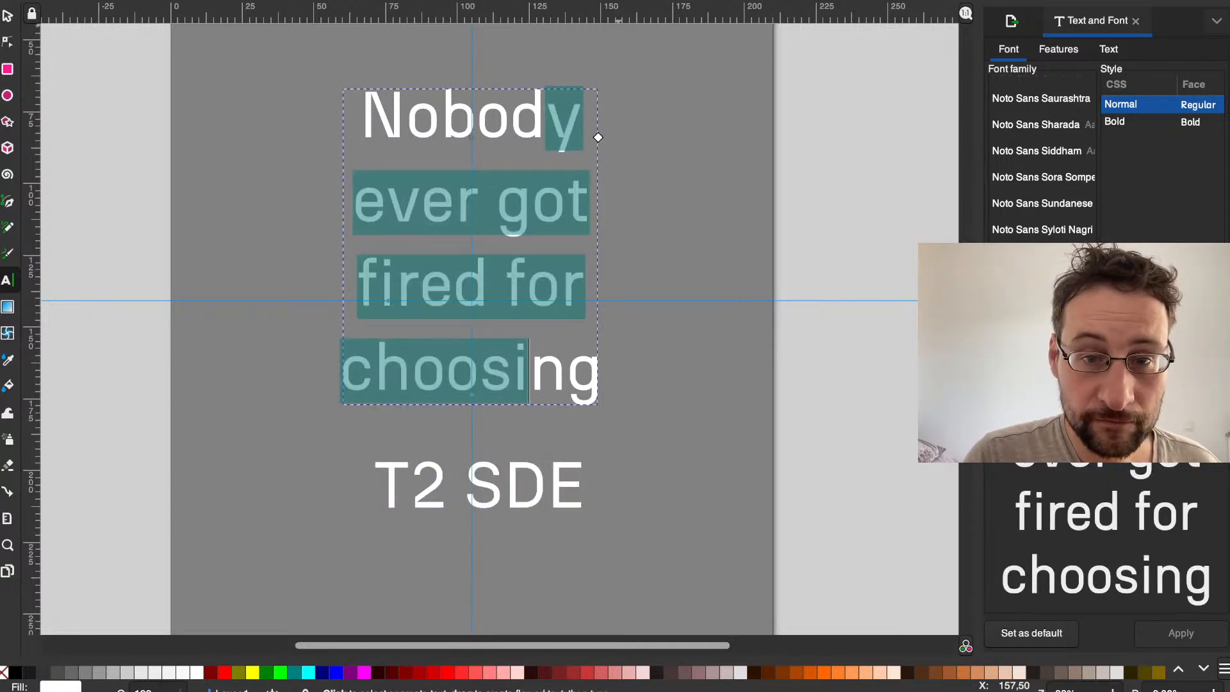
pyautogui.click(617, 152)
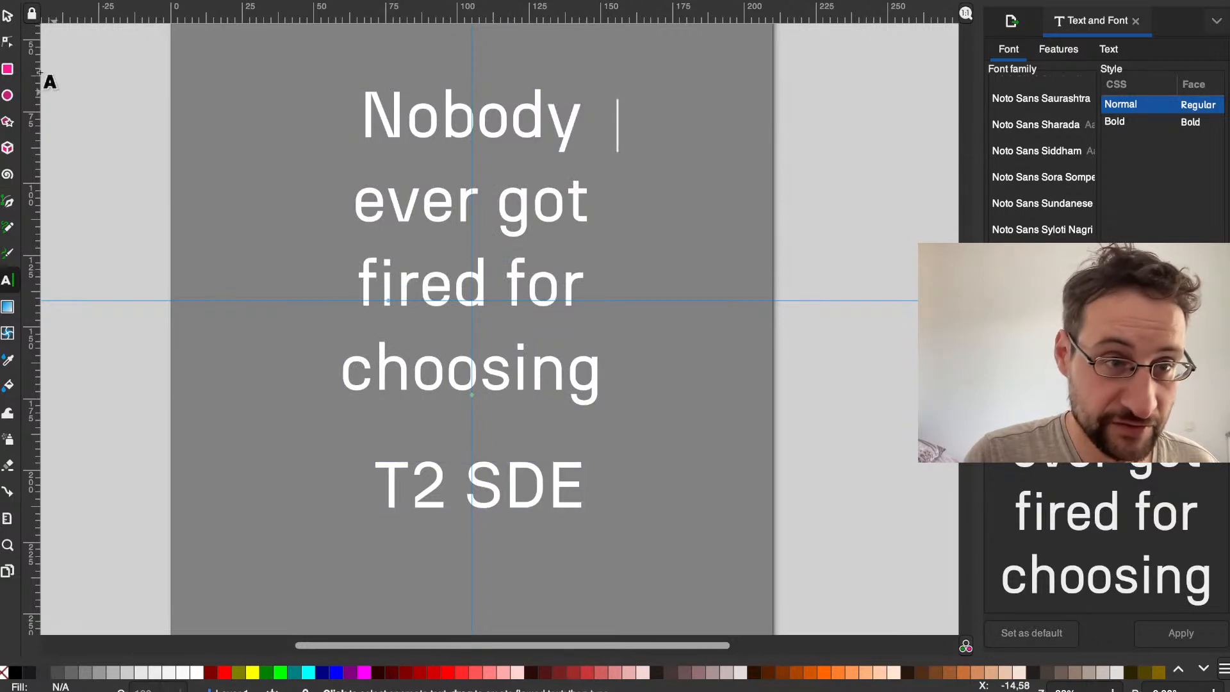
# Step: Set the font family of the entire T2 SDE text to Protomolecule
pyautogui.click(500, 487)
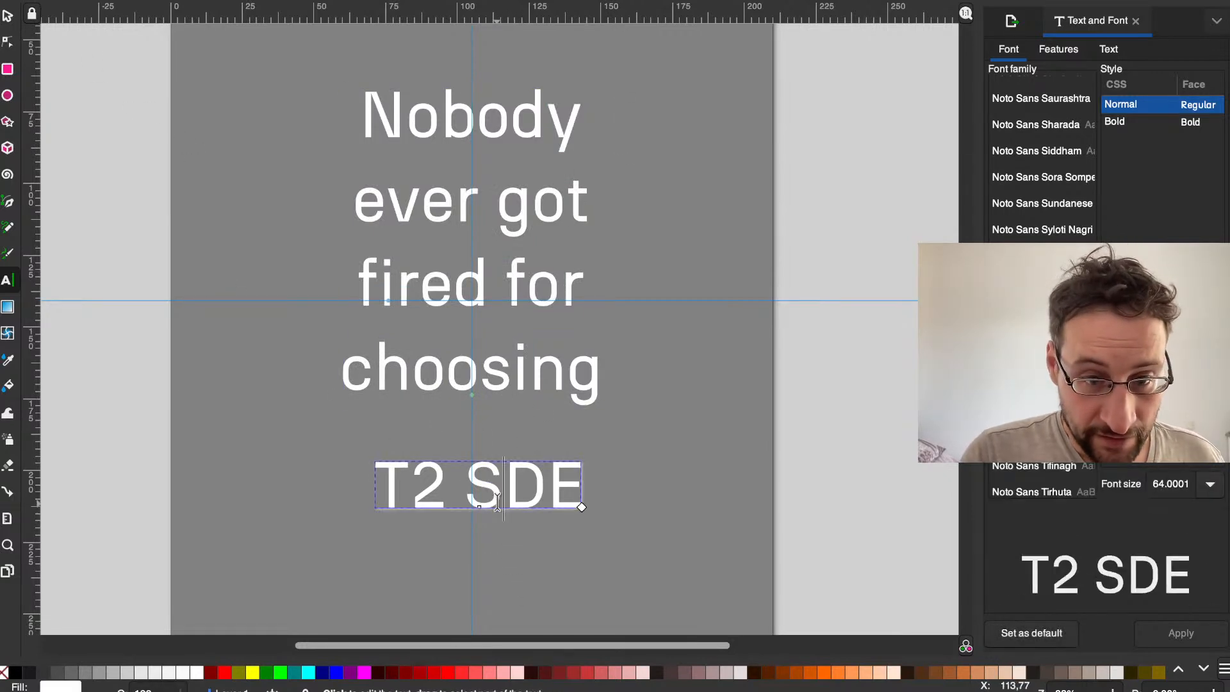
pyautogui.doubleClick(499, 479)
pyautogui.hotkey('ctrl', 'a')
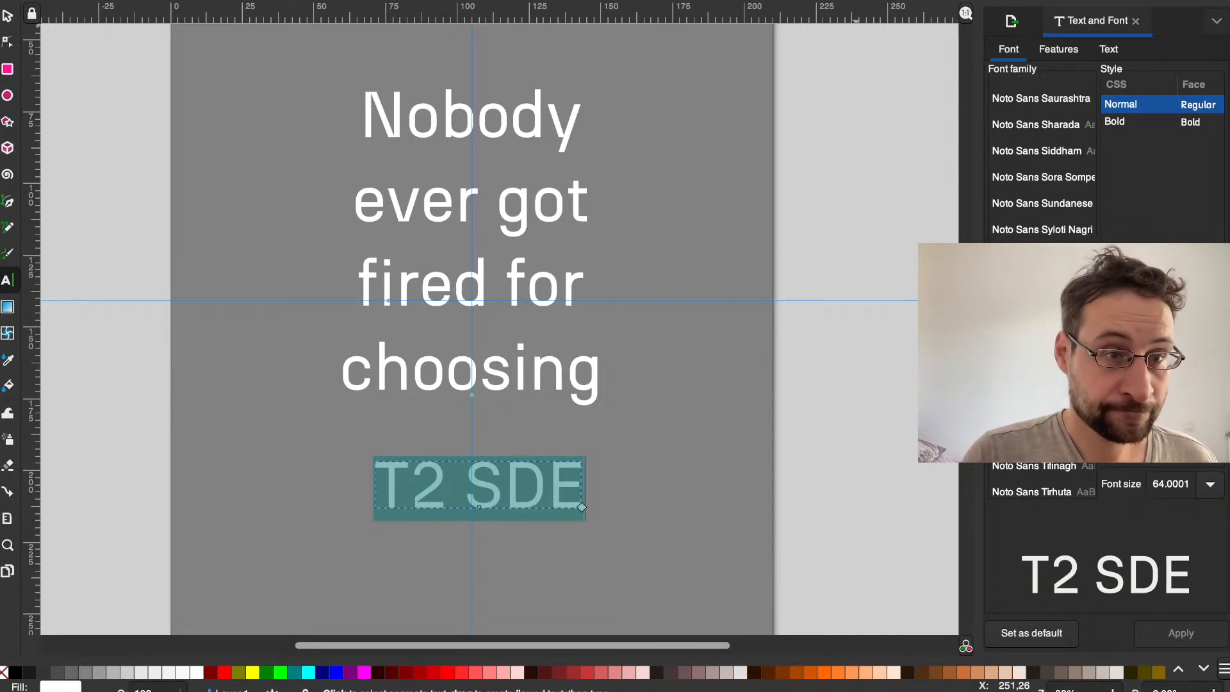
pyautogui.press('Down')
pyautogui.press('Return')
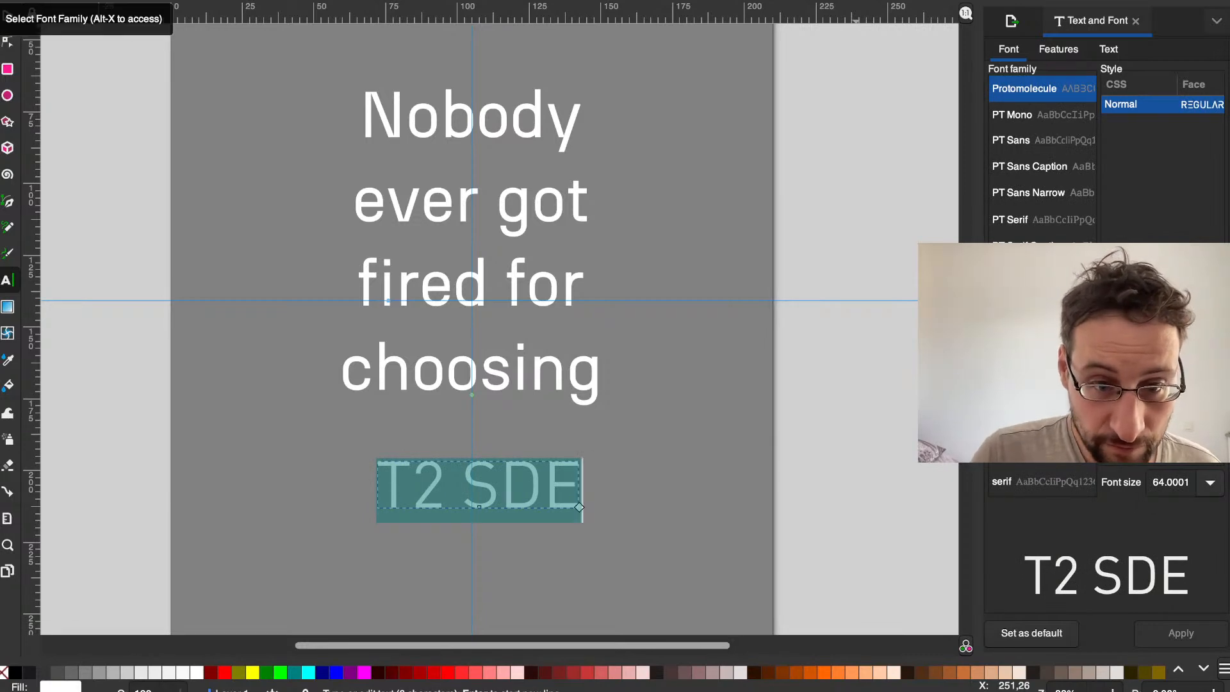
# Step: Set the font family of the whole T2 SDE text to Open Sans
pyautogui.click(527, 378)
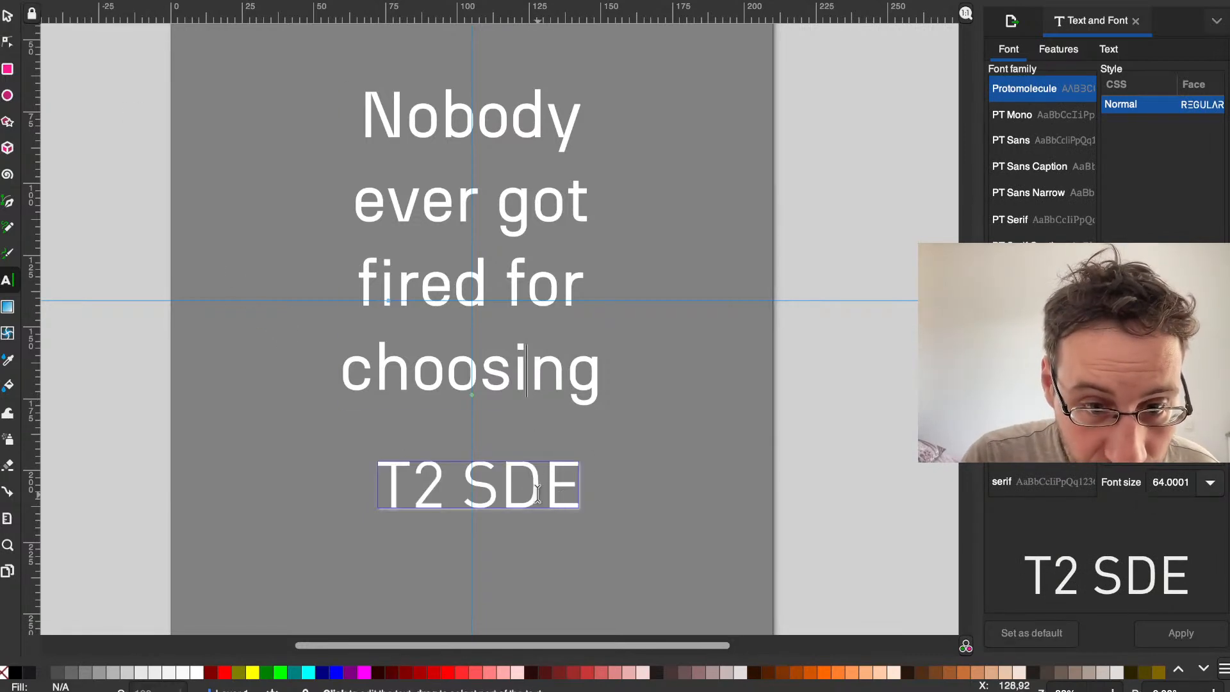
pyautogui.tripleClick(542, 495)
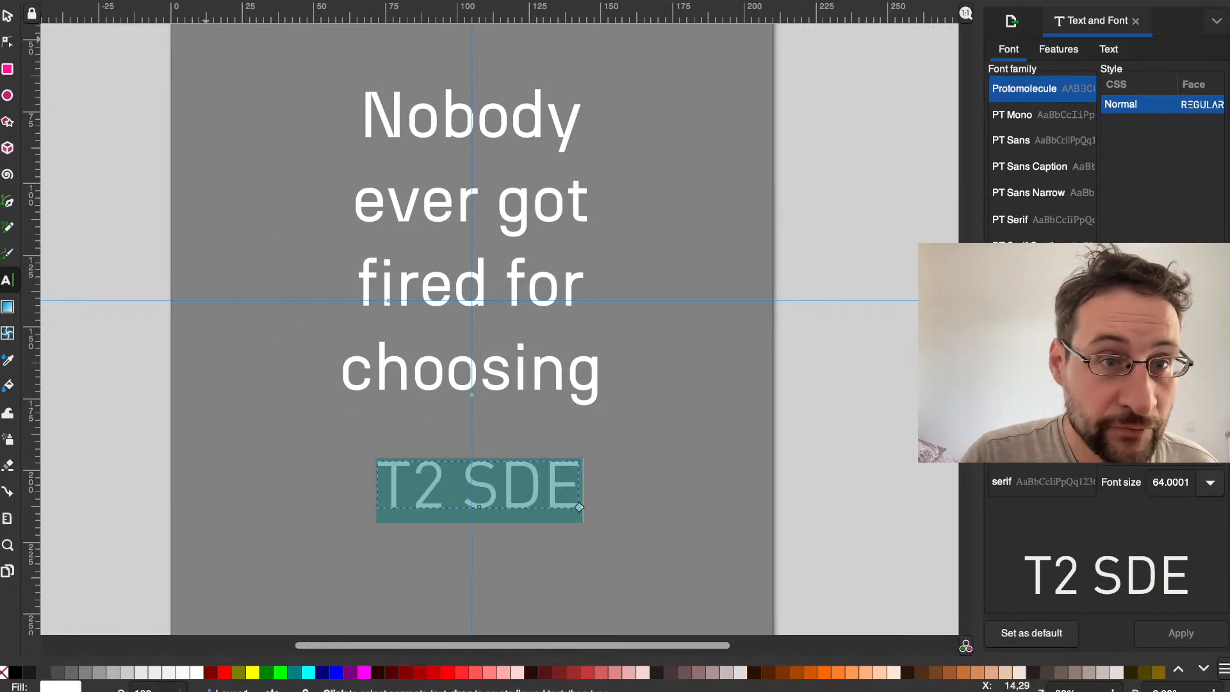
pyautogui.click(266, 1)
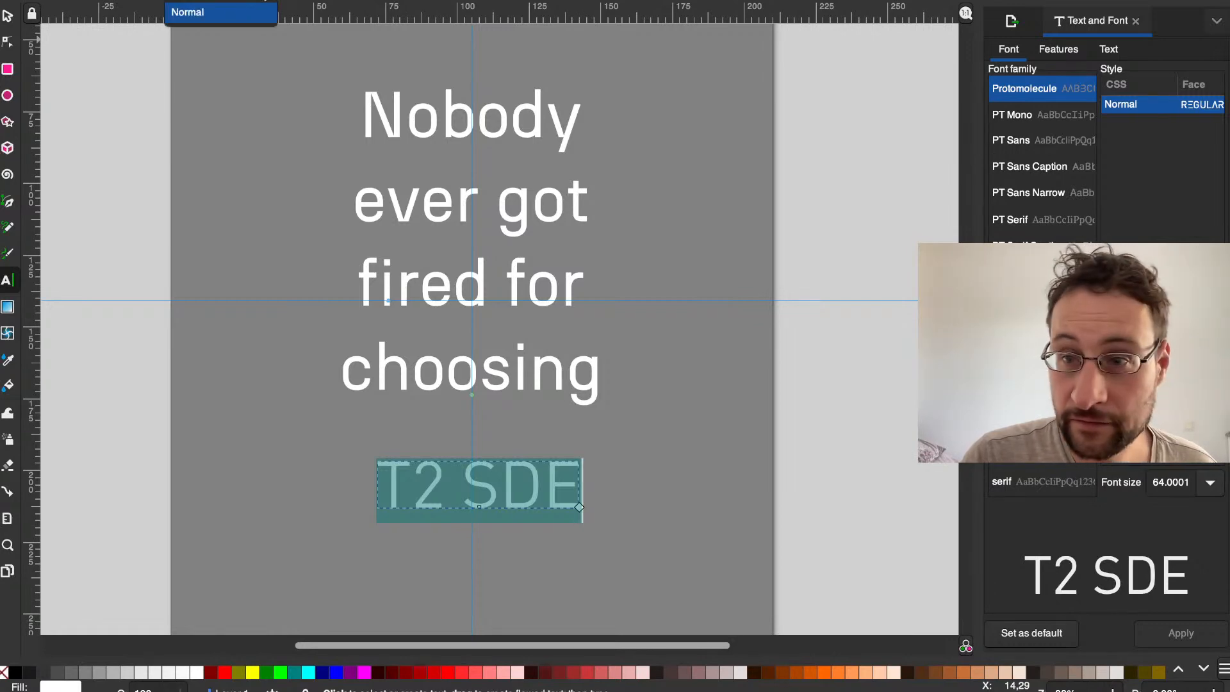
pyautogui.click(154, 1)
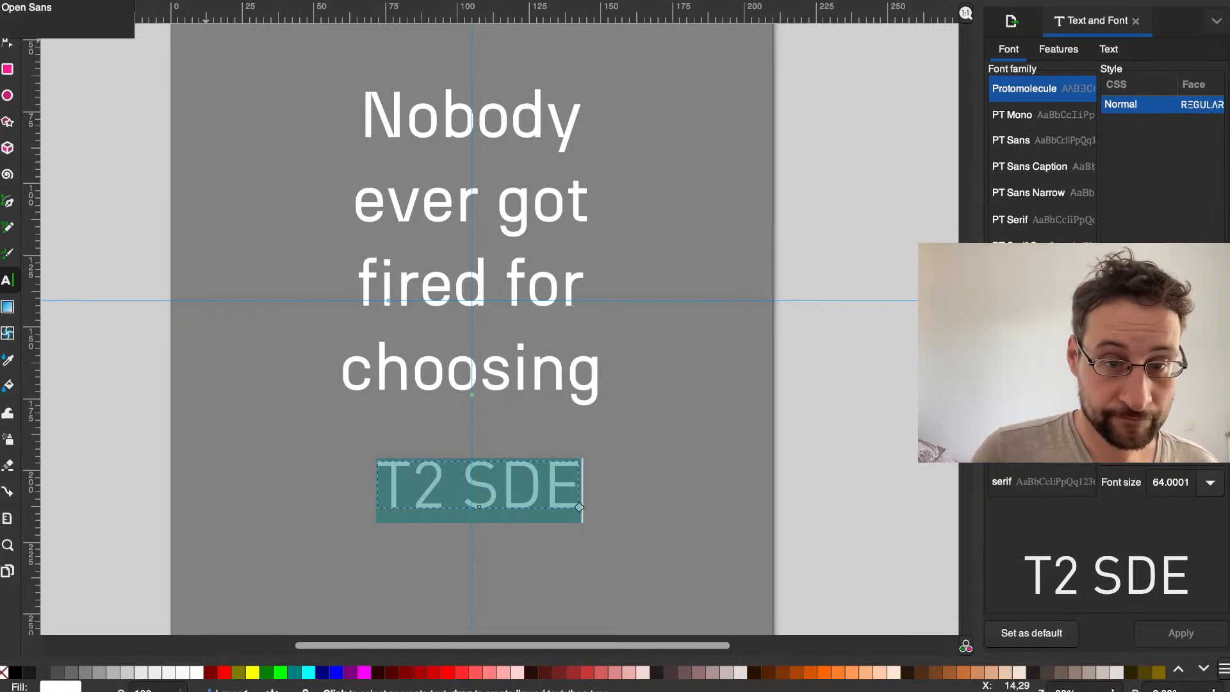
pyautogui.write('open')
pyautogui.press('Down')
pyautogui.press('Return')
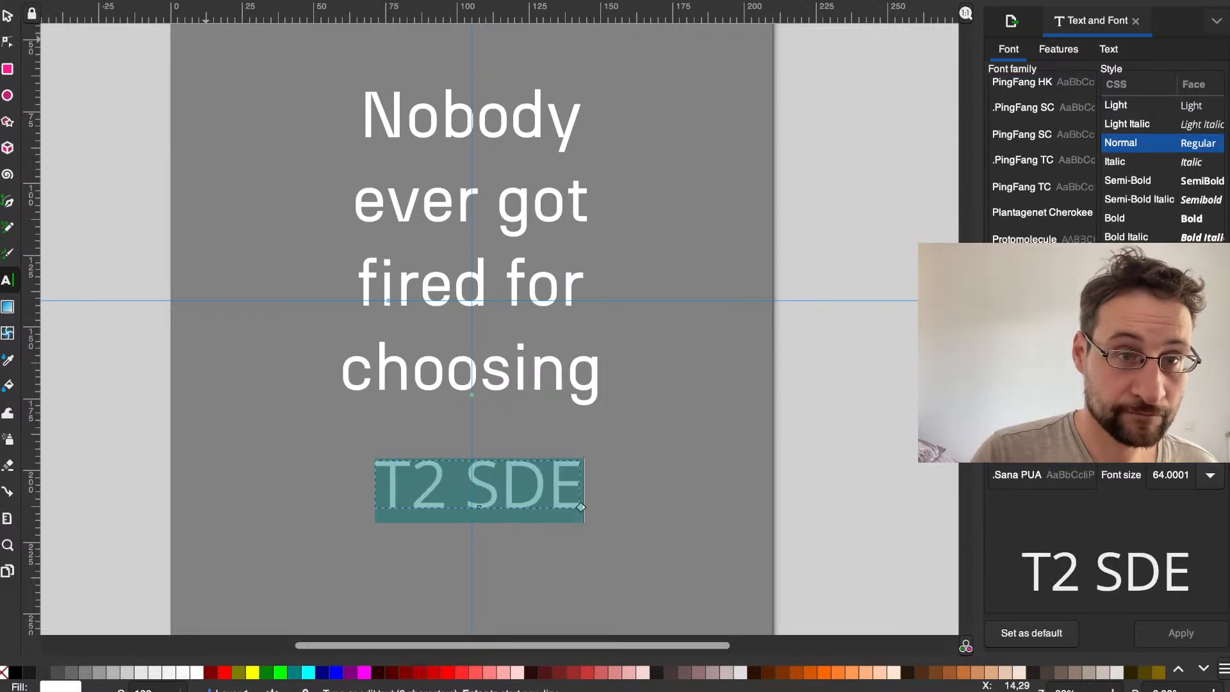
# Step: Set the T2 SDE text to the Bold style
pyautogui.click(262, 1)
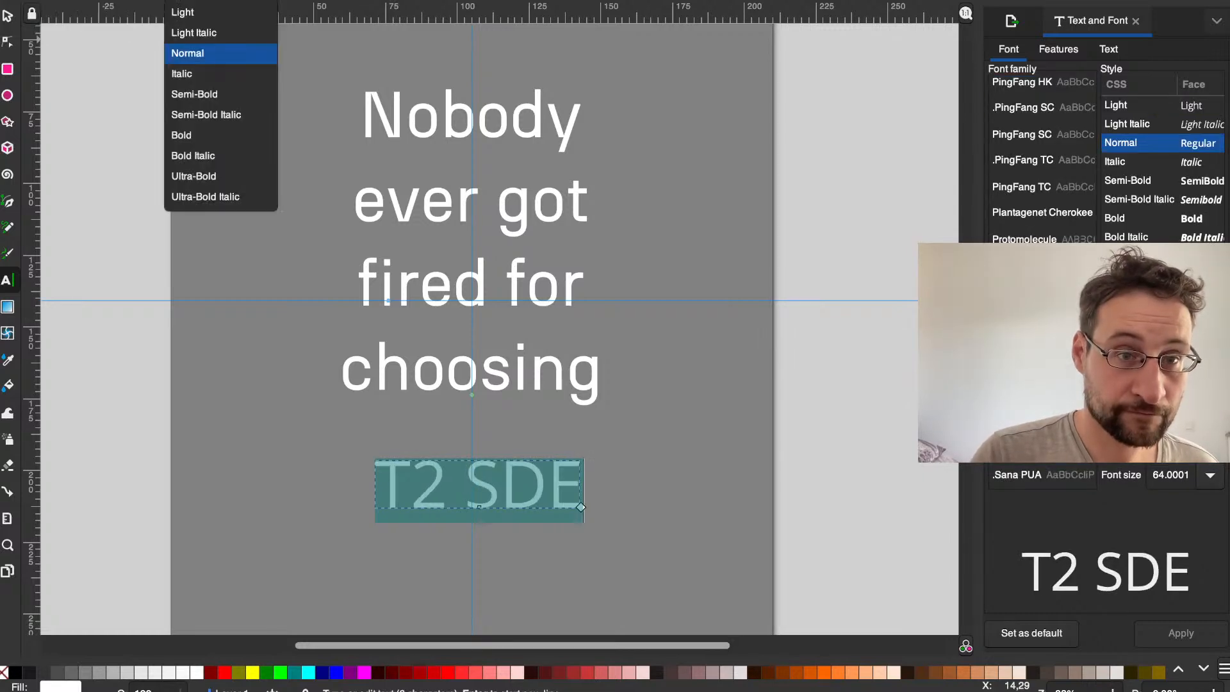
pyautogui.click(245, 135)
pyautogui.click(419, 421)
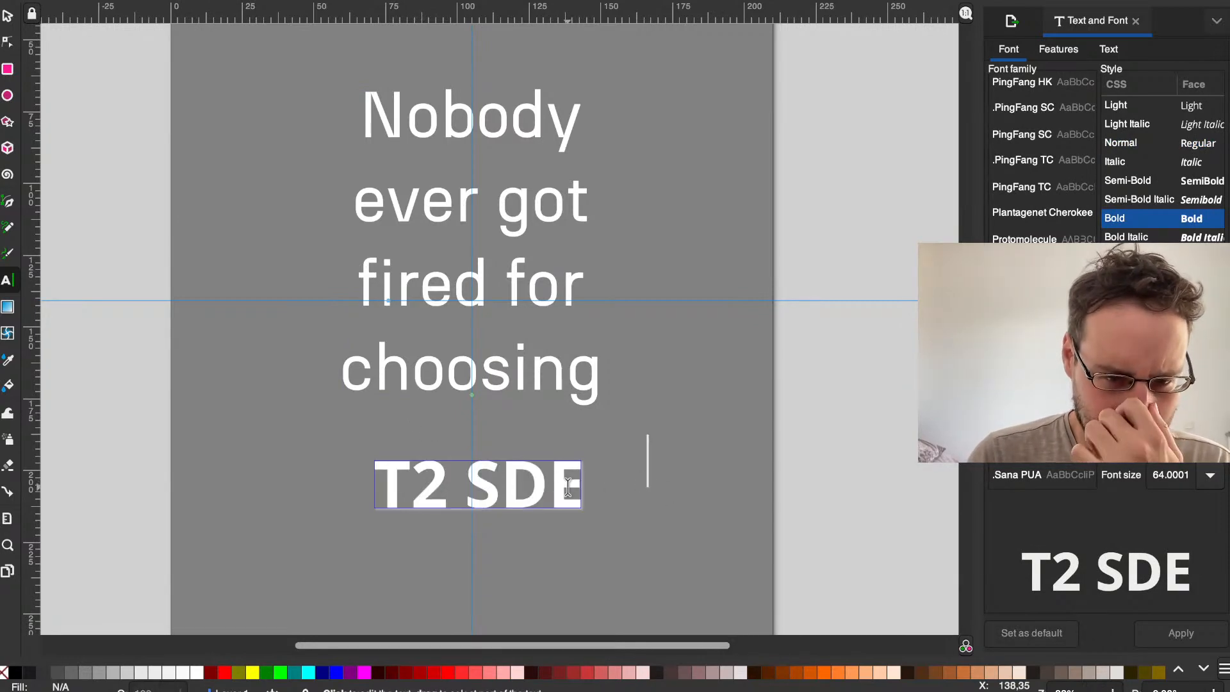
# Step: Change the style of the whole T2 SDE text to Semi-Bold
pyautogui.tripleClick(448, 501)
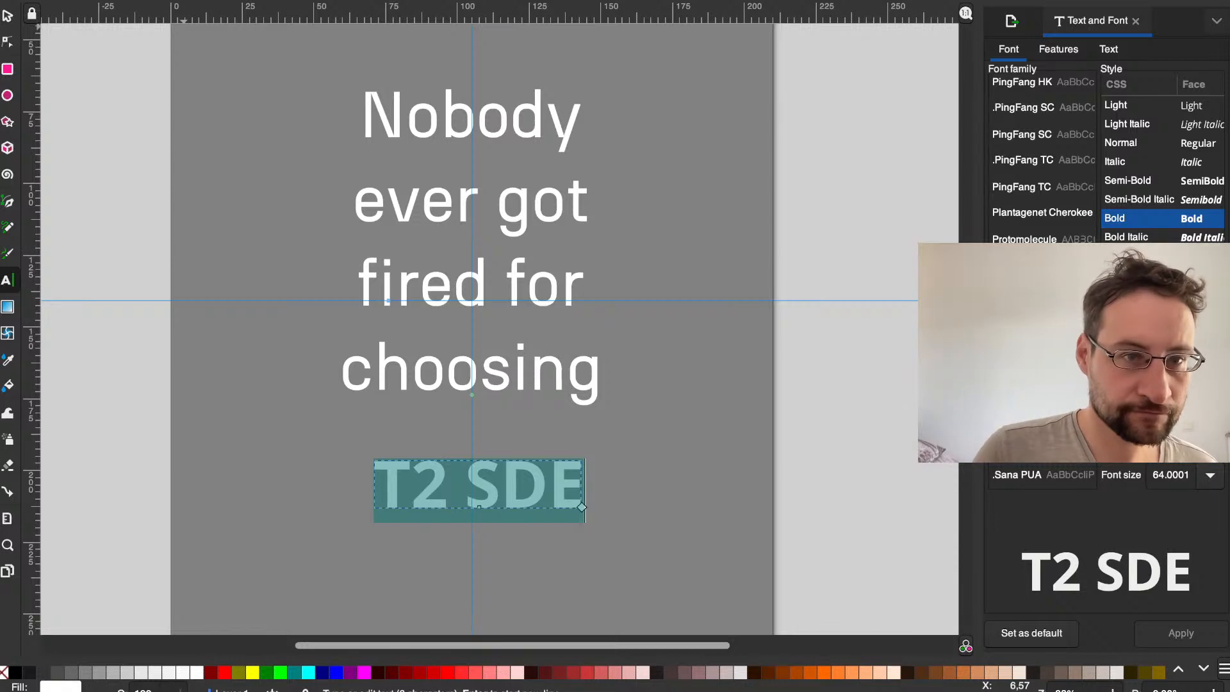
pyautogui.click(252, 1)
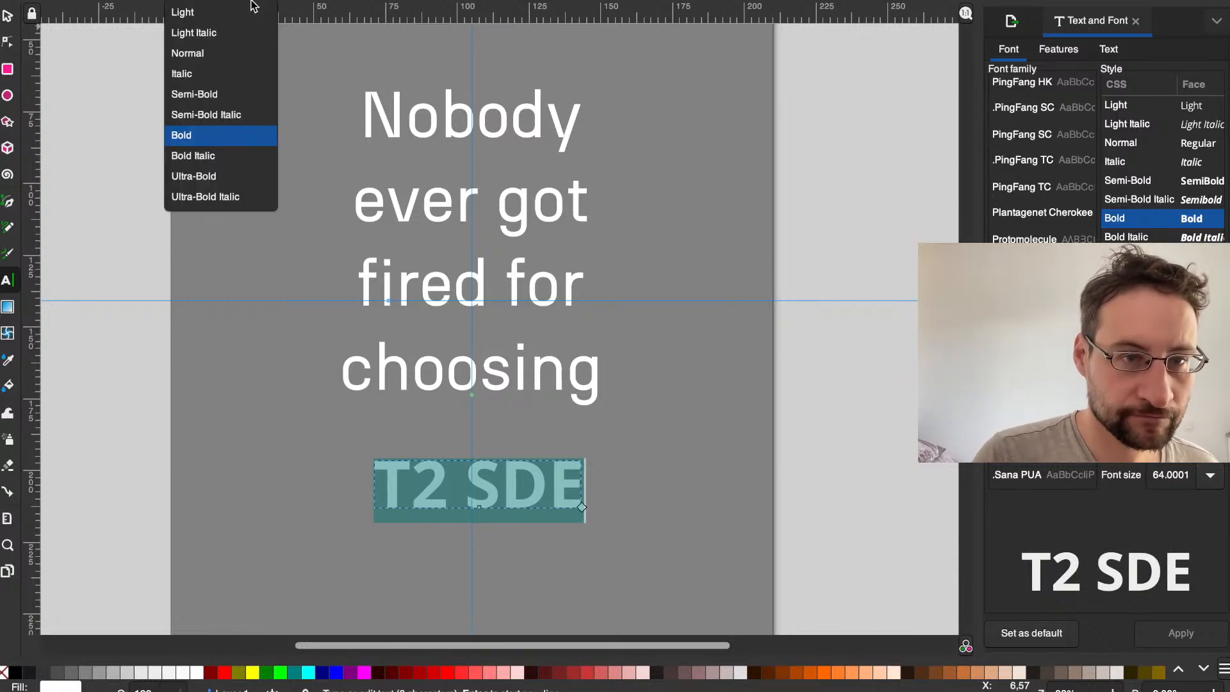
pyautogui.click(245, 94)
pyautogui.click(630, 443)
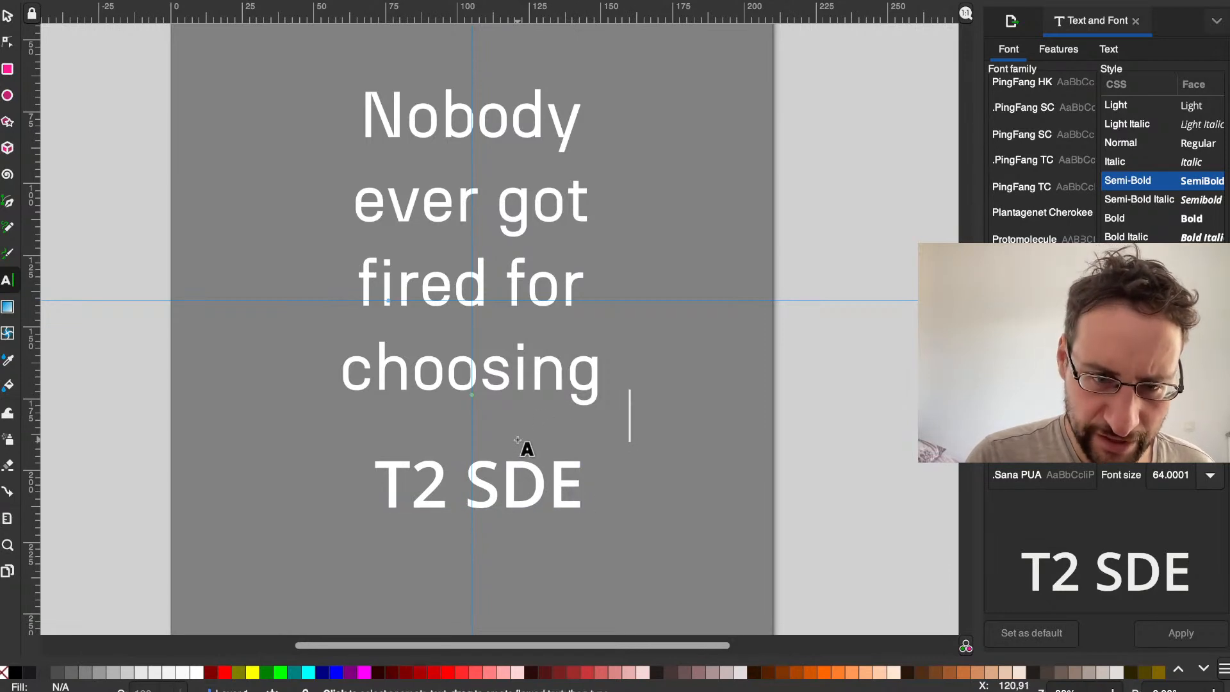
# Step: Replace "SDE" with "LINUX" in the text below the slogan
pyautogui.scroll(2, 518, 441)
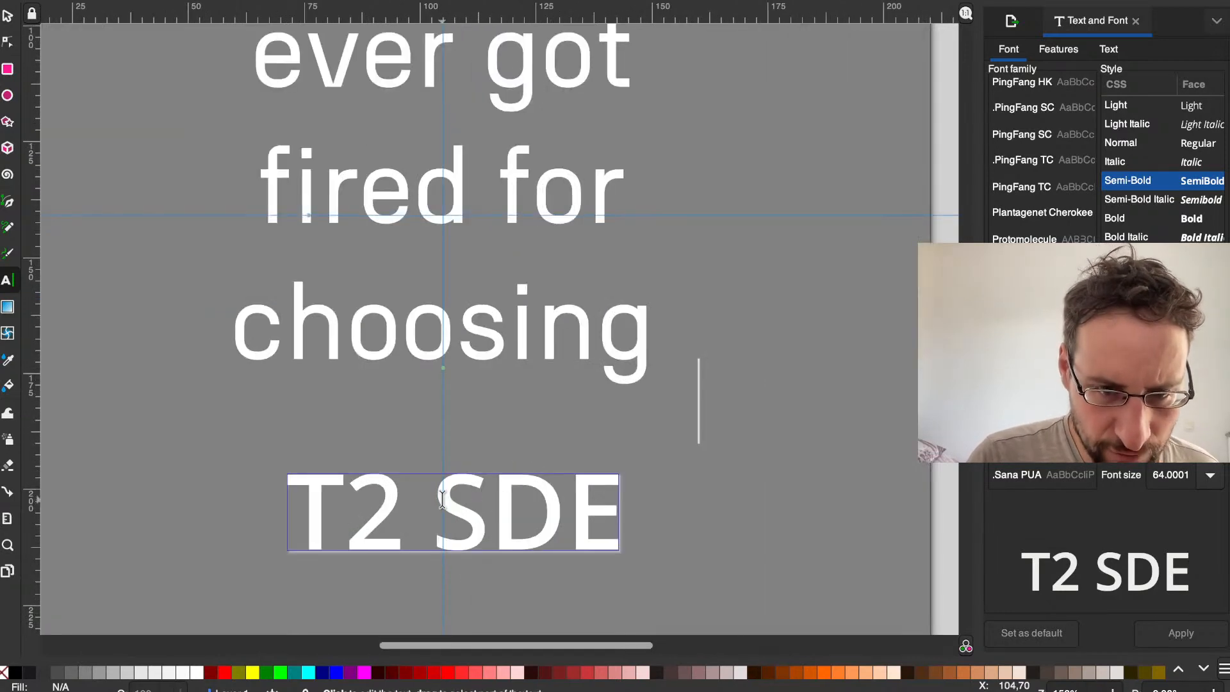
pyautogui.scroll(-2, 440, 520)
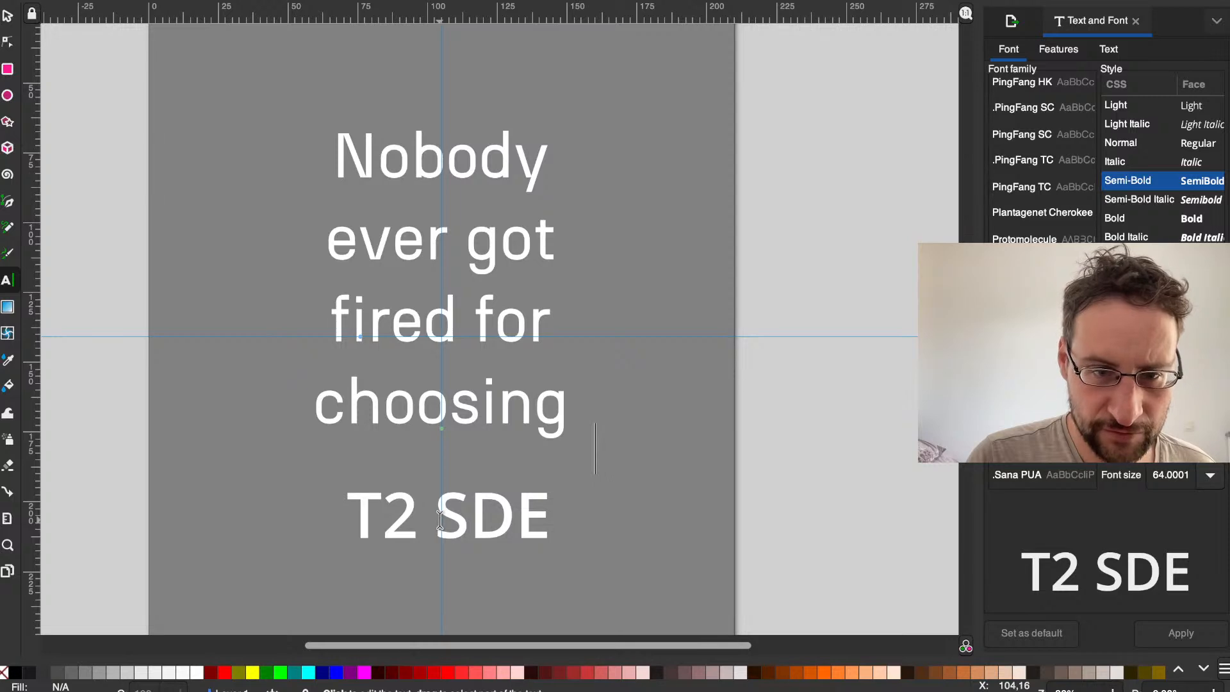
pyautogui.scroll(-2, 440, 520)
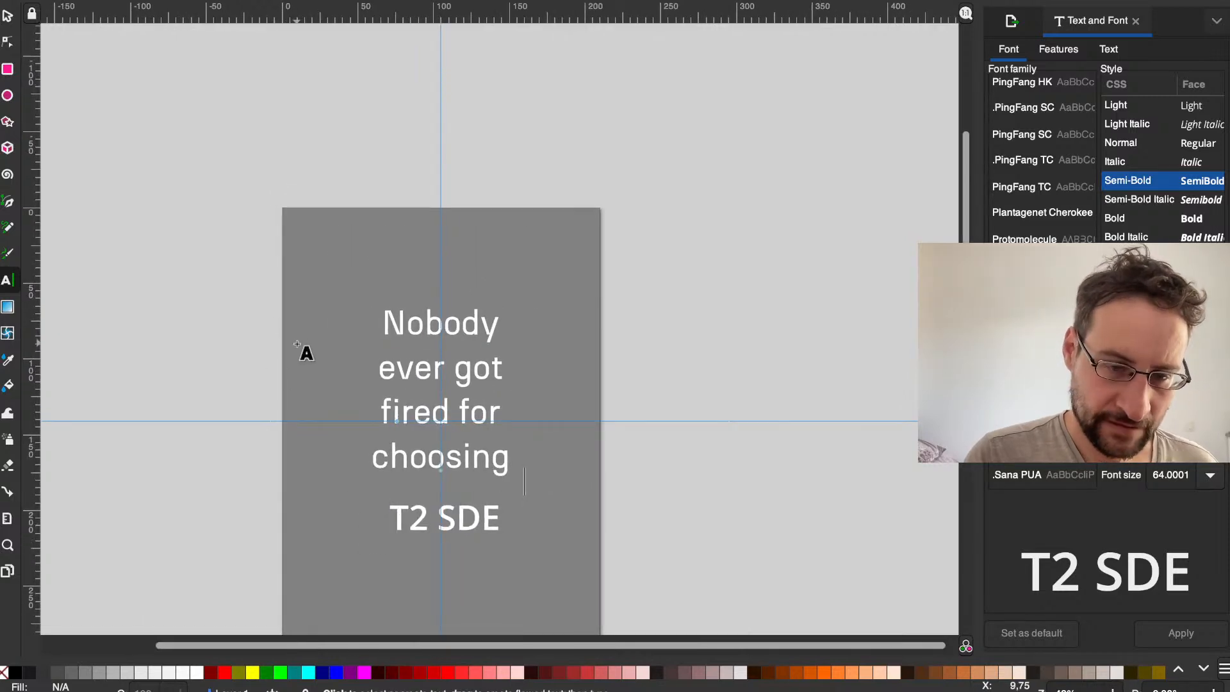
pyautogui.scroll(1, 437, 443)
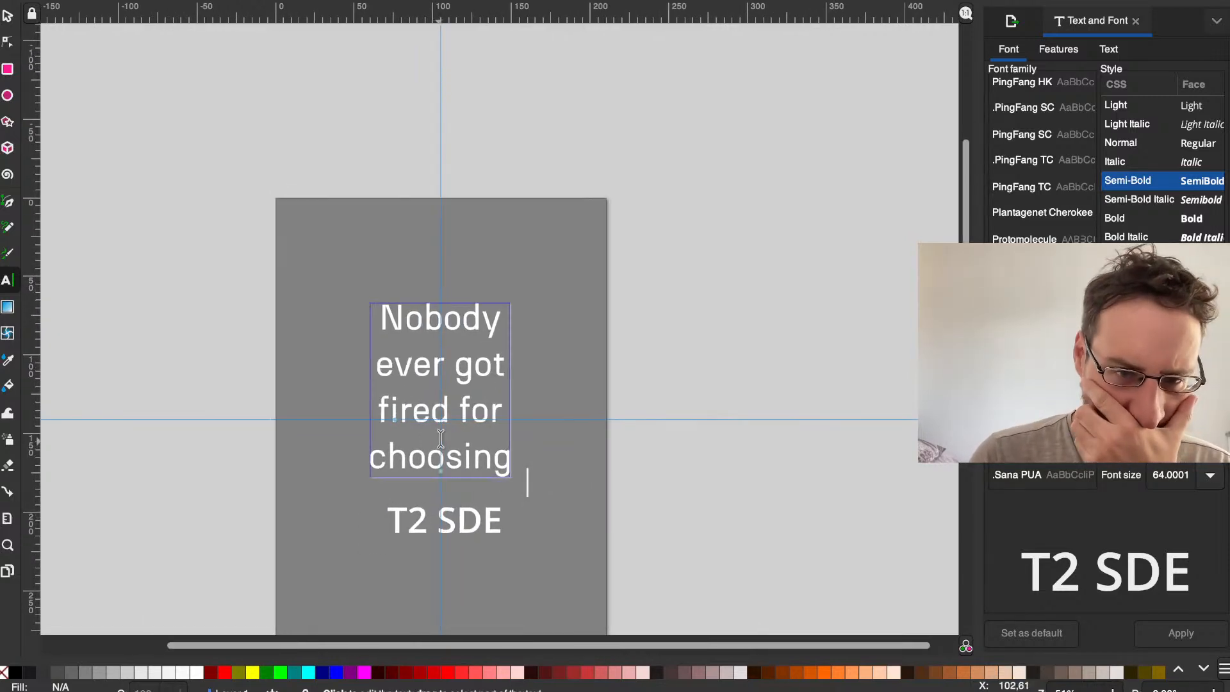
pyautogui.scroll(-4, 438, 443)
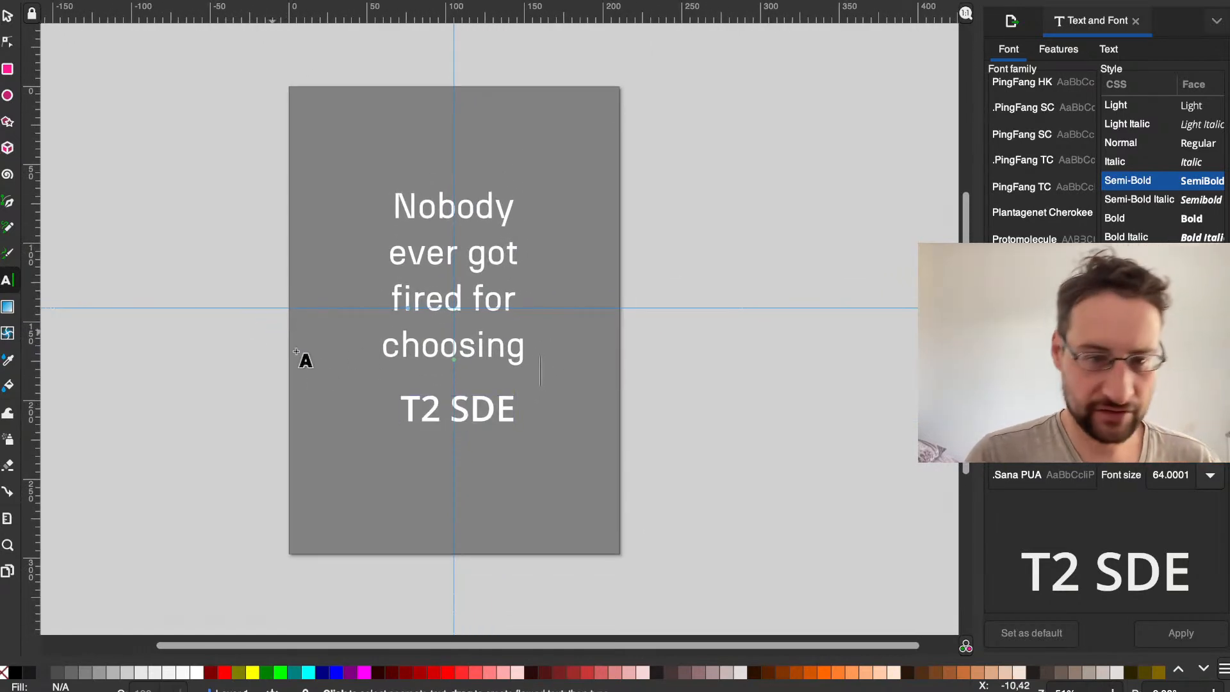
pyautogui.doubleClick(475, 408)
pyautogui.write('LNUX')
pyautogui.press('BackSpace')
pyautogui.press('BackSpace')
pyautogui.press('BackSpace')
pyautogui.write('INUX')
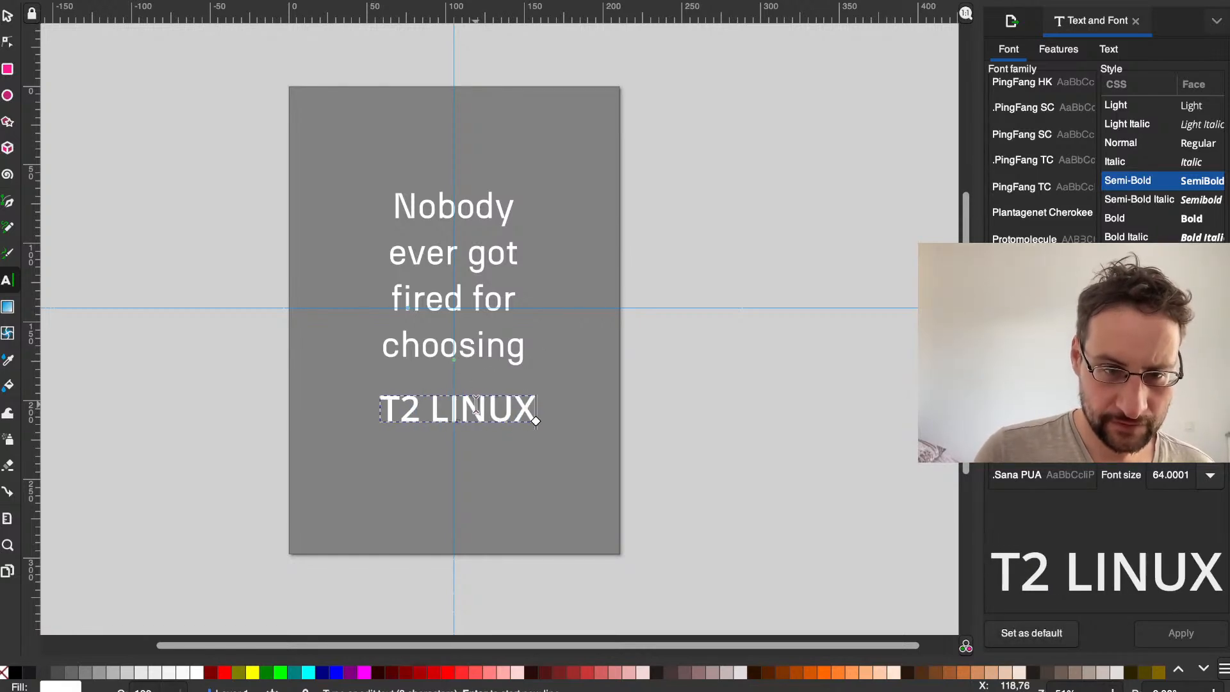
pyautogui.click(673, 428)
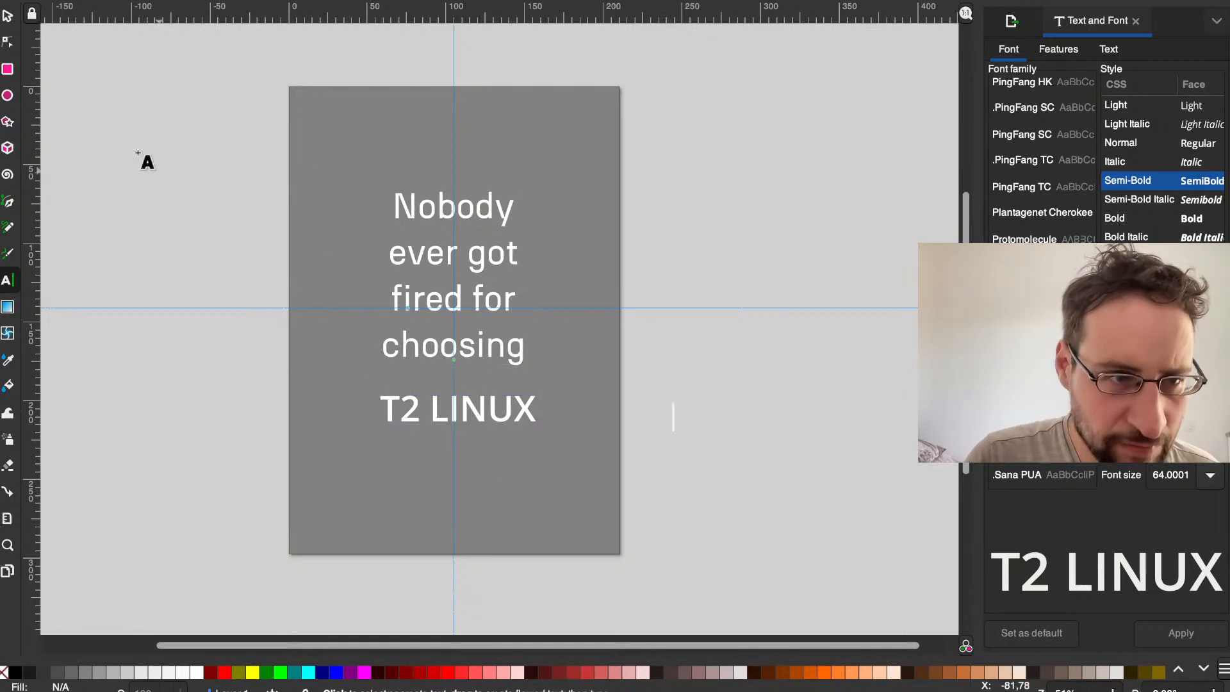
# Step: Move the T2 LINUX text lower and the slogan higher on the page, centring the slogan on the vertical guide
pyautogui.click(8, 16)
pyautogui.moveTo(389, 406); pyautogui.dragTo(378, 442)
pyautogui.moveTo(405, 203); pyautogui.dragTo(412, 167)
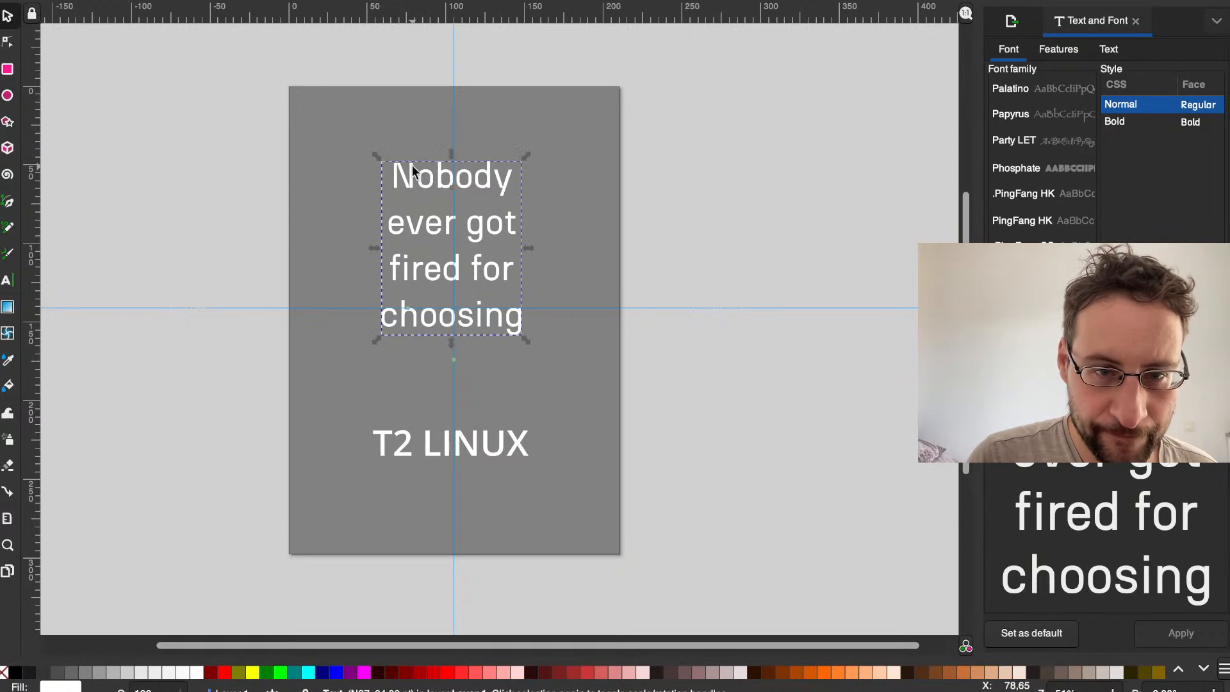
pyautogui.scroll(2, 412, 167)
pyautogui.moveTo(481, 195); pyautogui.dragTo(495, 191)
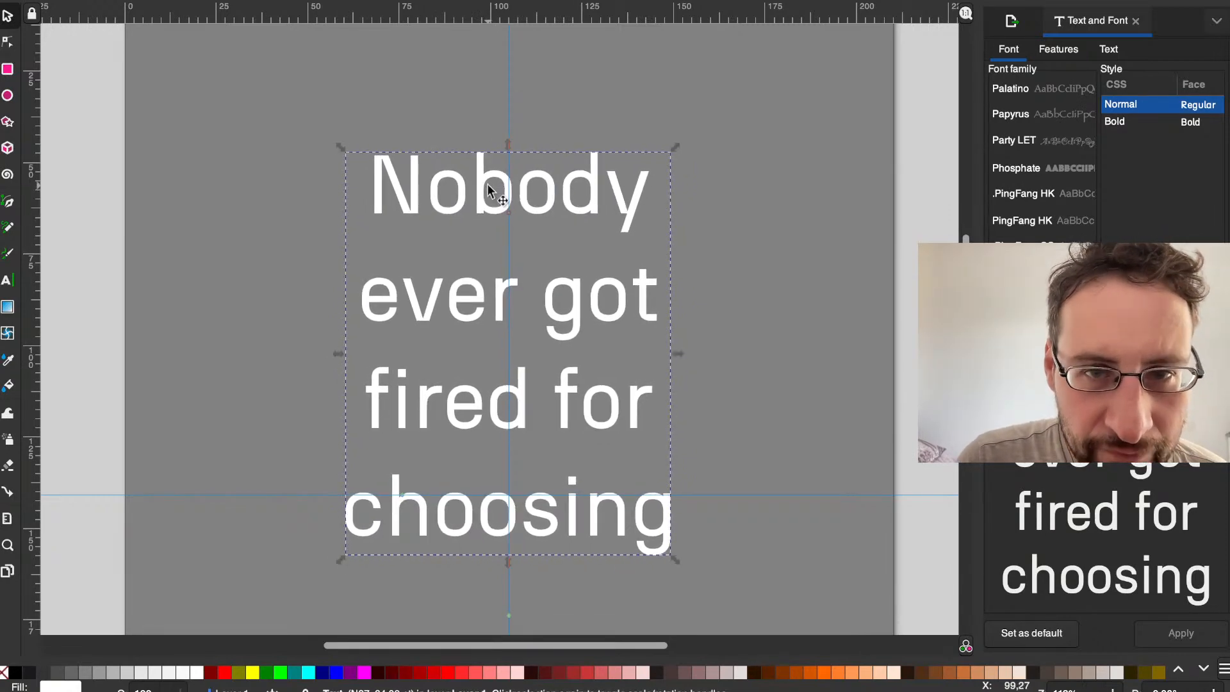
# Step: Centre the T2 LINUX text on the vertical guide
pyautogui.scroll(-10, 488, 186)
pyautogui.scroll(-2, 506, 196)
pyautogui.click(521, 214)
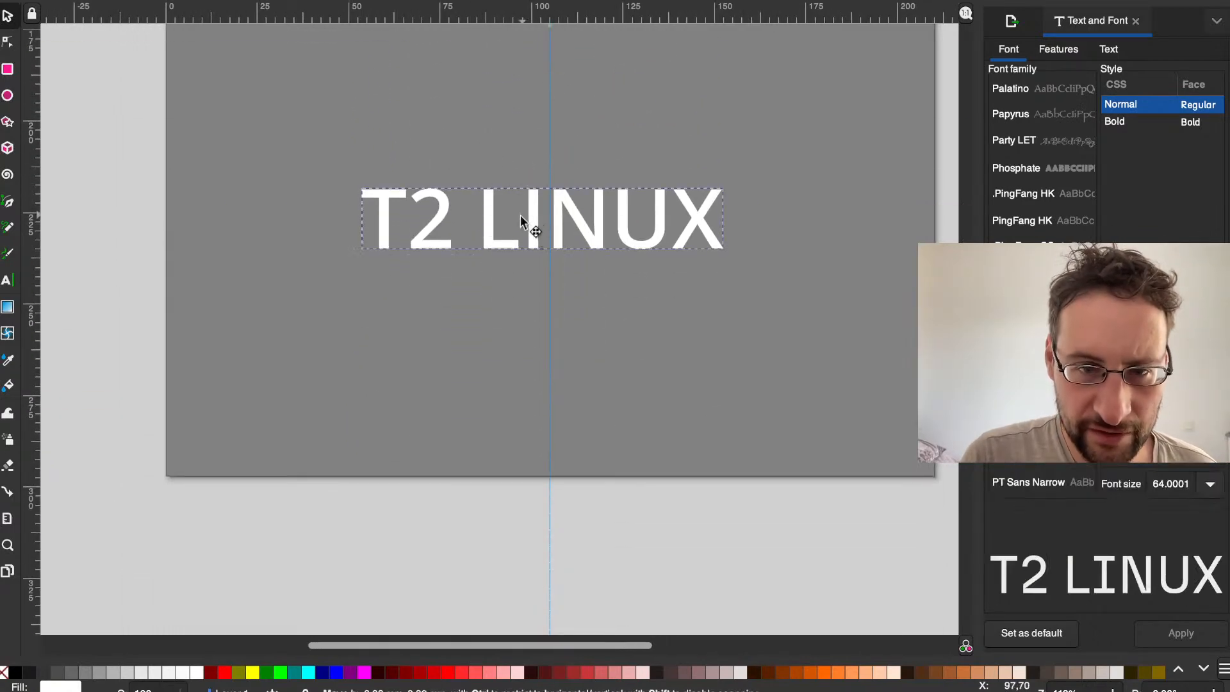
pyautogui.scroll(5, 531, 218)
pyautogui.scroll(-1, 532, 218)
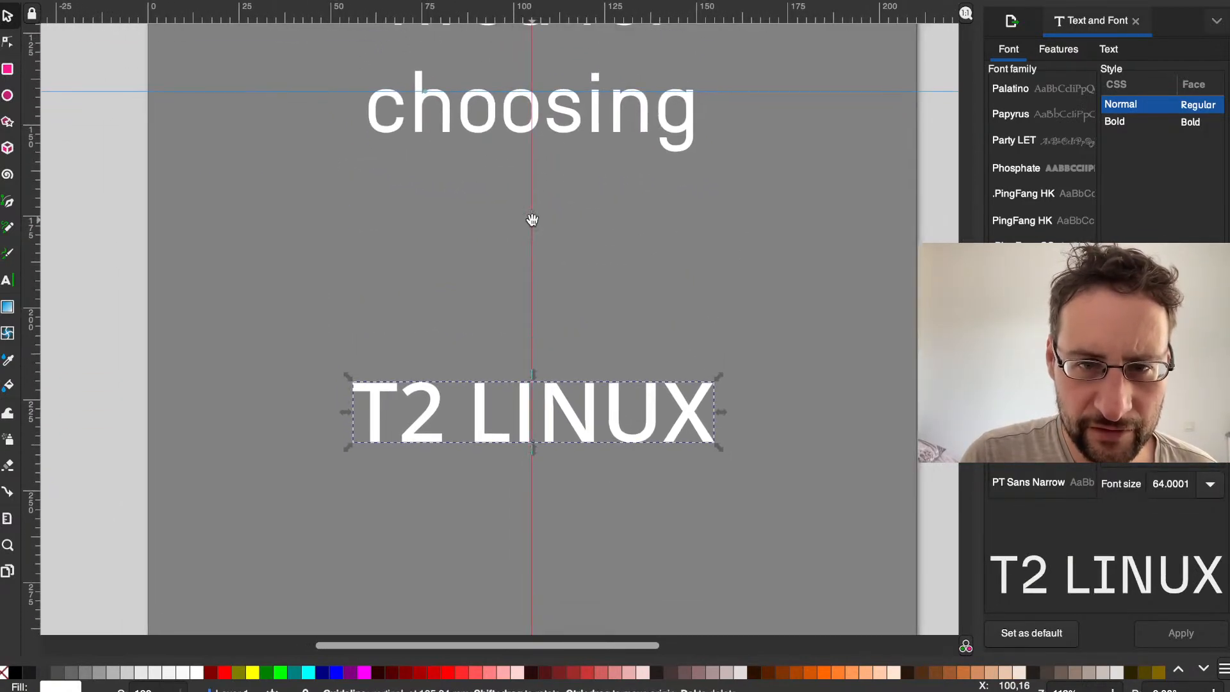
# Step: Try to scale the T2 LINUX text by its corner and undo it
pyautogui.click(479, 408)
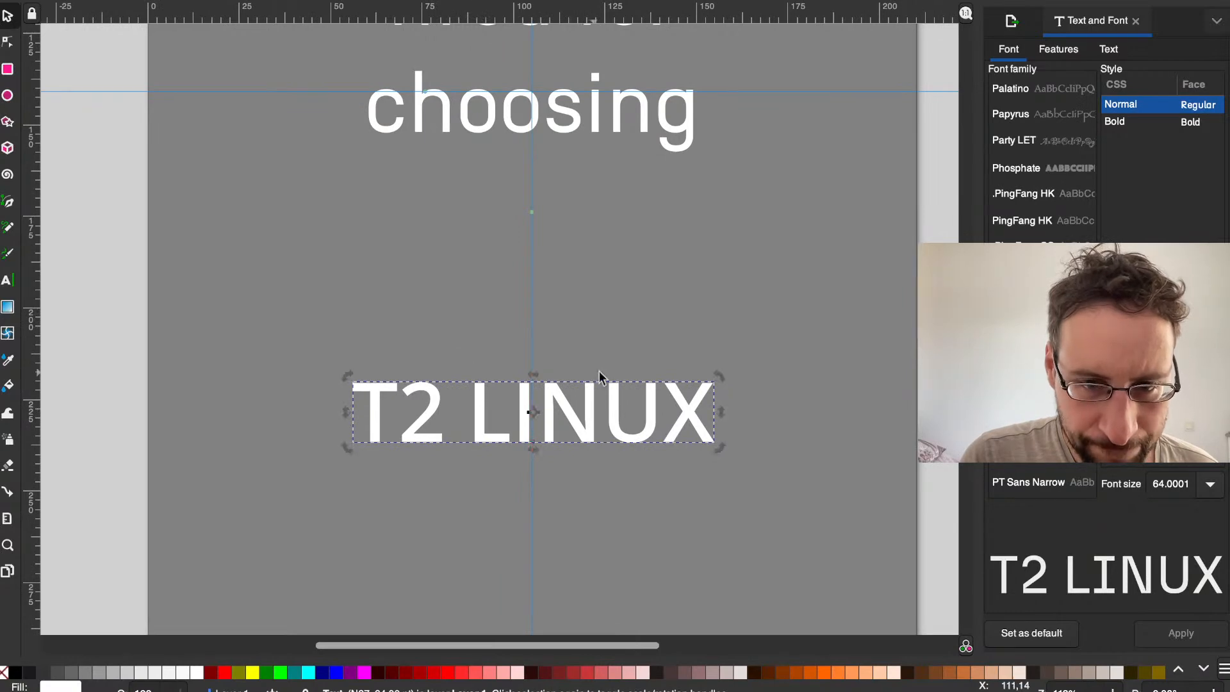
pyautogui.click(664, 395)
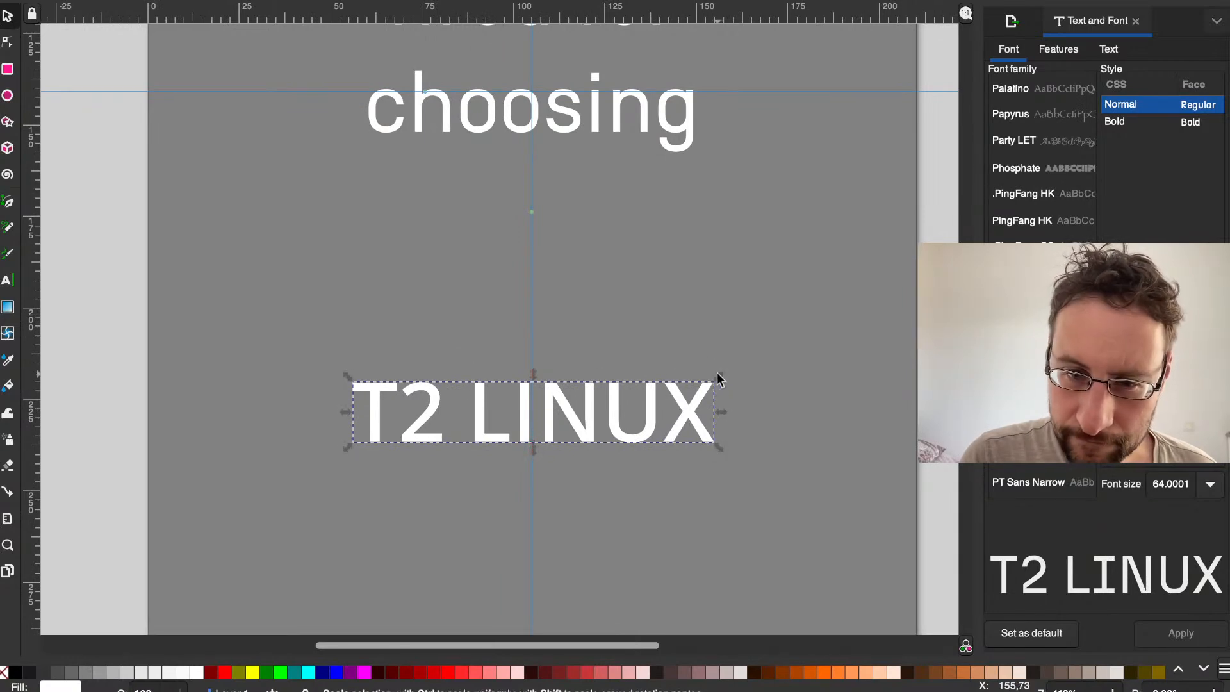
pyautogui.moveTo(718, 377); pyautogui.dragTo(652, 356)
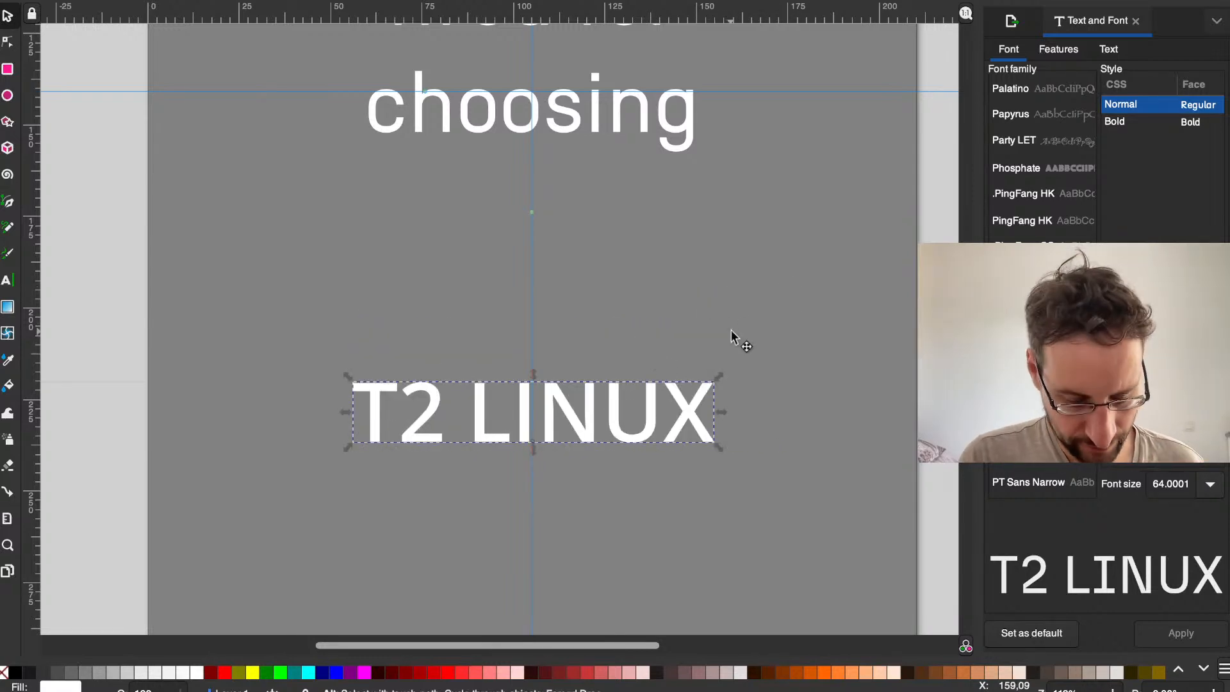
pyautogui.hotkey('ctrl', 'z')
# Step: Increase the font size of the entire T2 LINUX text so that it is wider than the slogan
pyautogui.doubleClick(643, 380)
pyautogui.hotkey('ctrl', 'a')
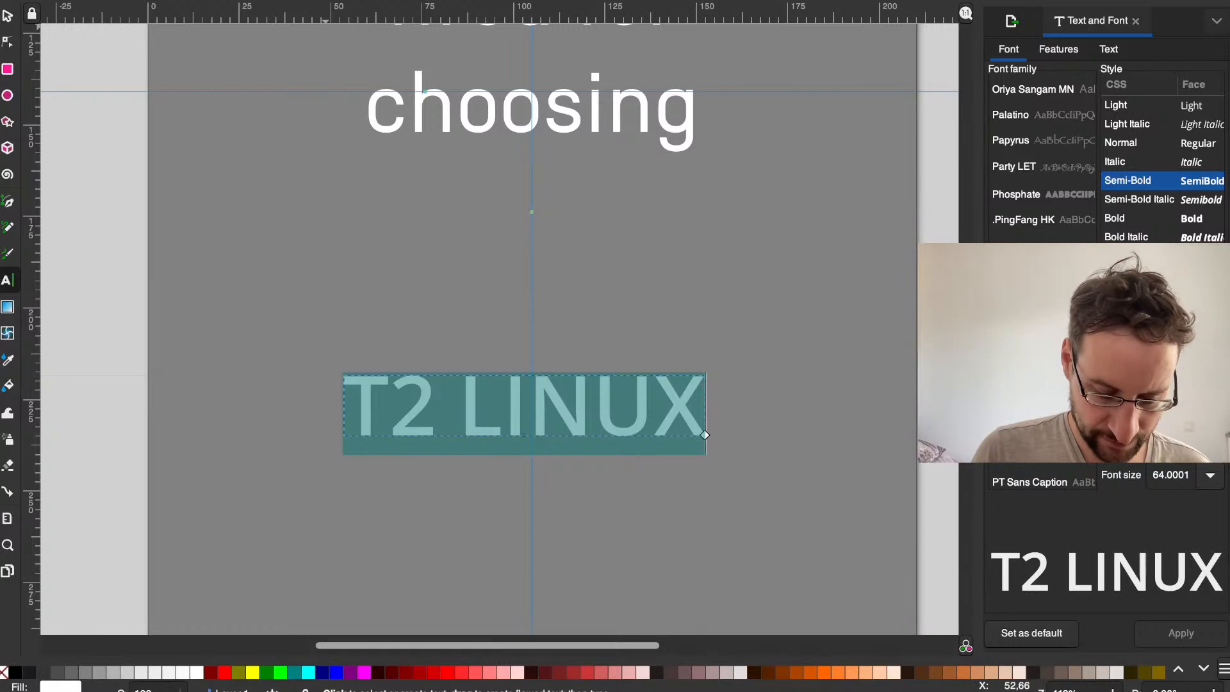
pyautogui.press('Return')
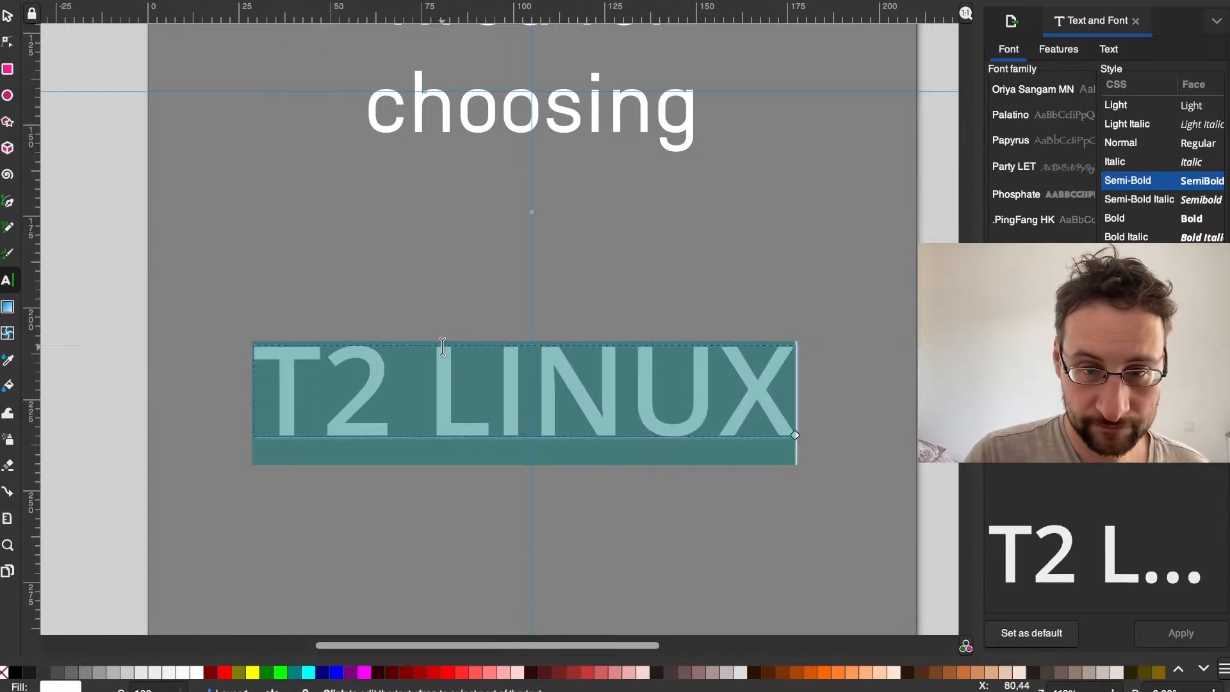
pyautogui.click(489, 396)
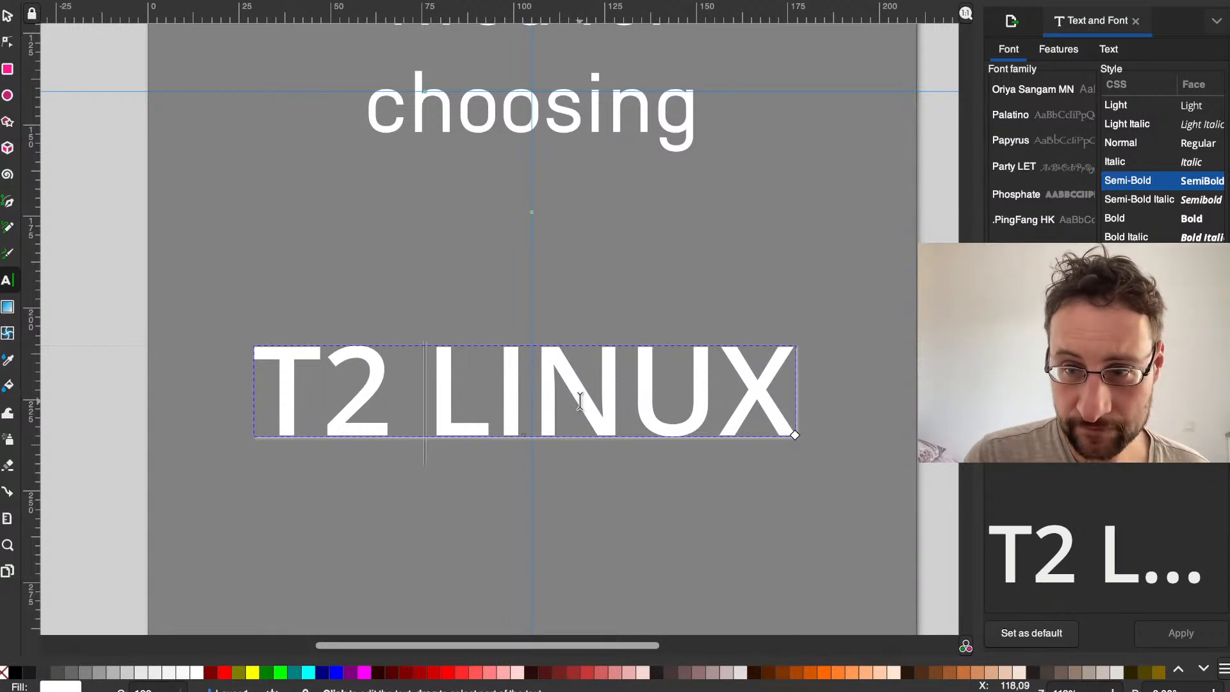
pyautogui.hotkey('ctrl', 'a')
pyautogui.click(710, 407)
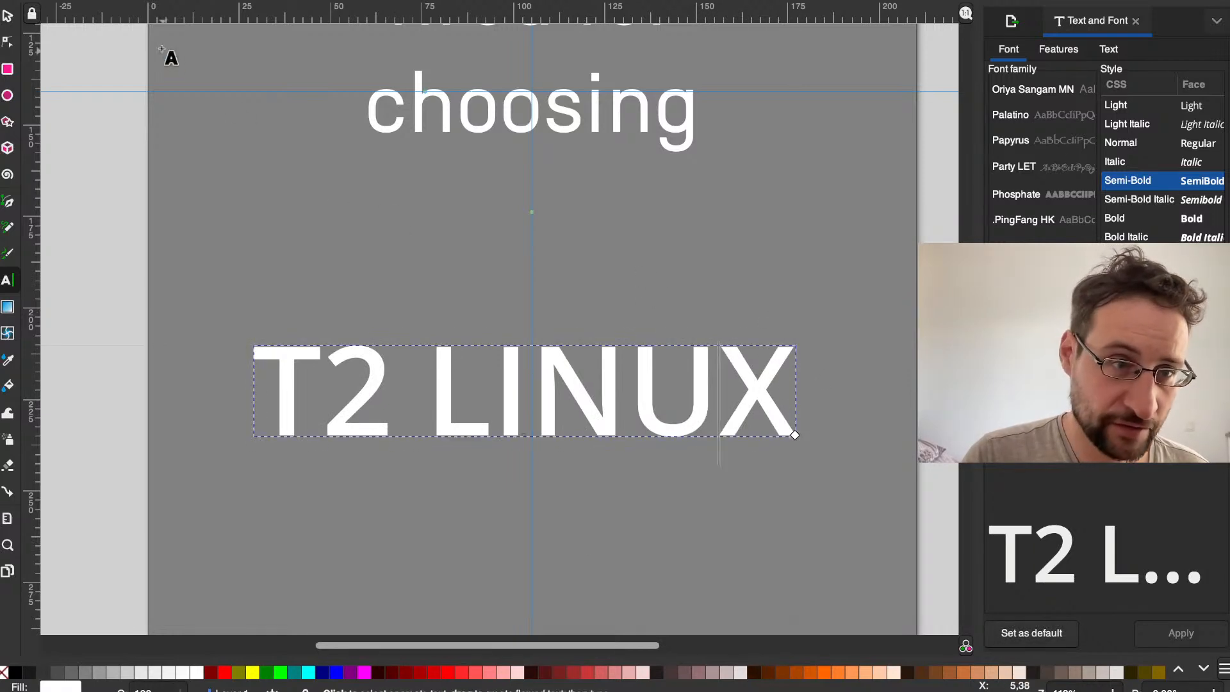
pyautogui.click(8, 15)
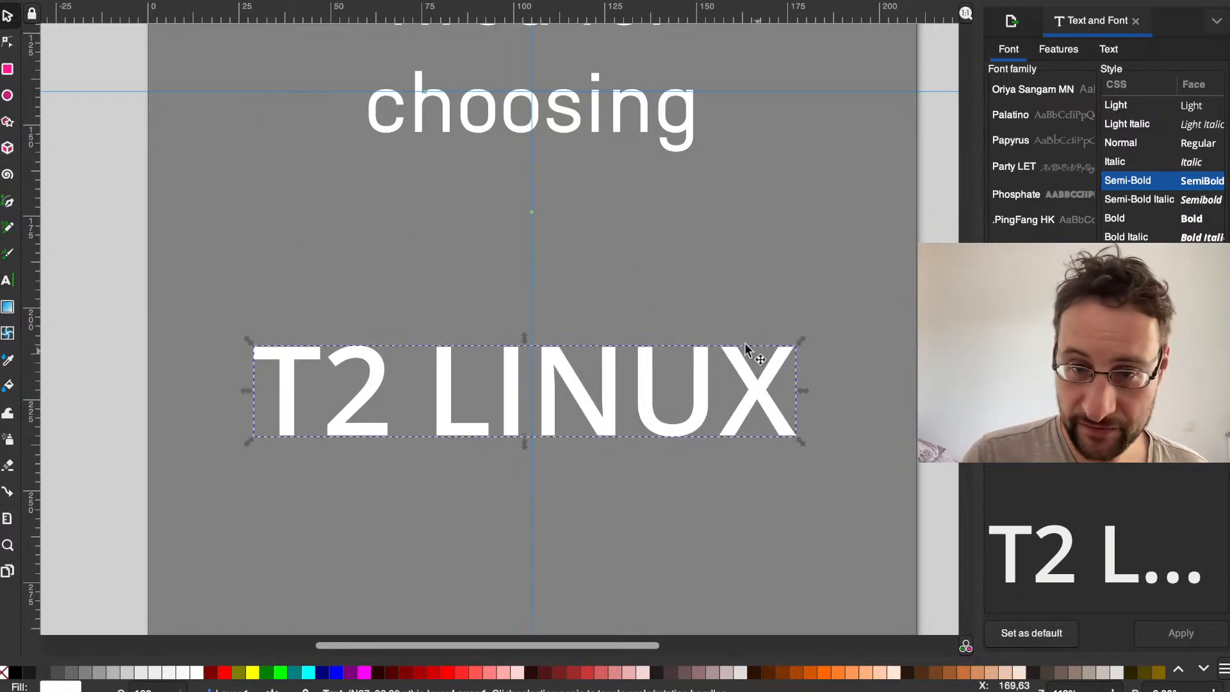
# Step: Stretch the T2 LINUX text upward to about 30 mm tall while keeping its width
pyautogui.hscroll(-5, 768, 358)
pyautogui.scroll(-2, 767, 358)
pyautogui.hscroll(5, 578, 415)
pyautogui.scroll(2, 578, 415)
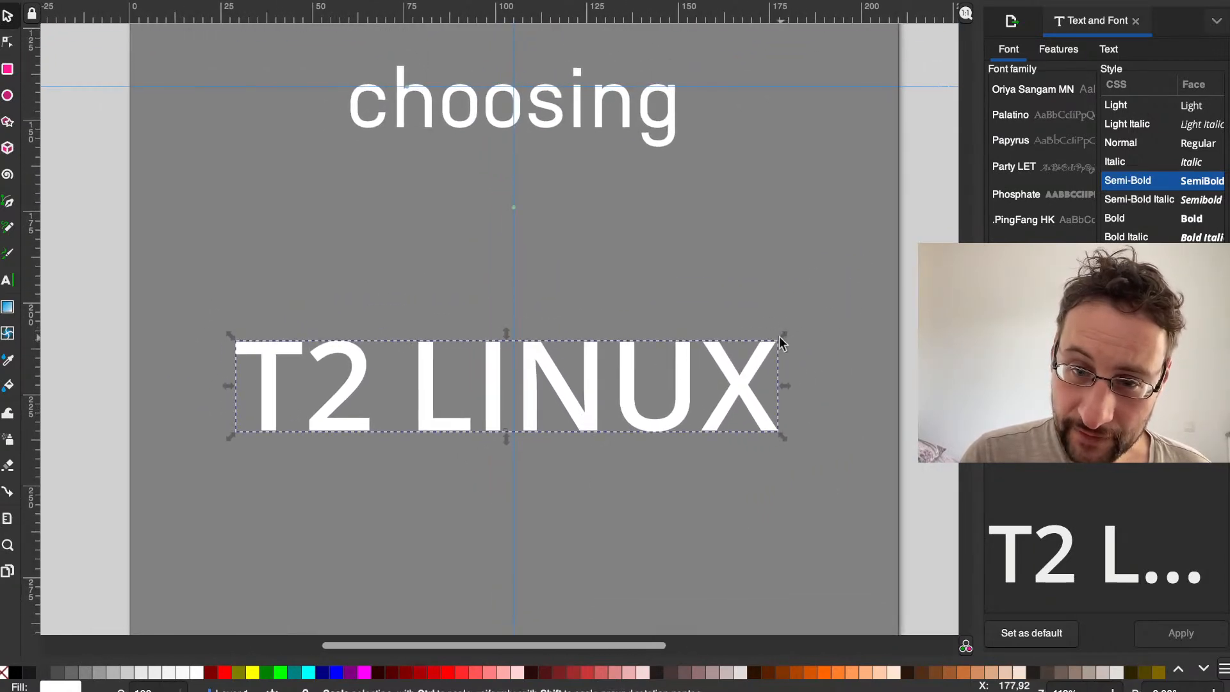
pyautogui.moveTo(781, 337); pyautogui.dragTo(782, 318)
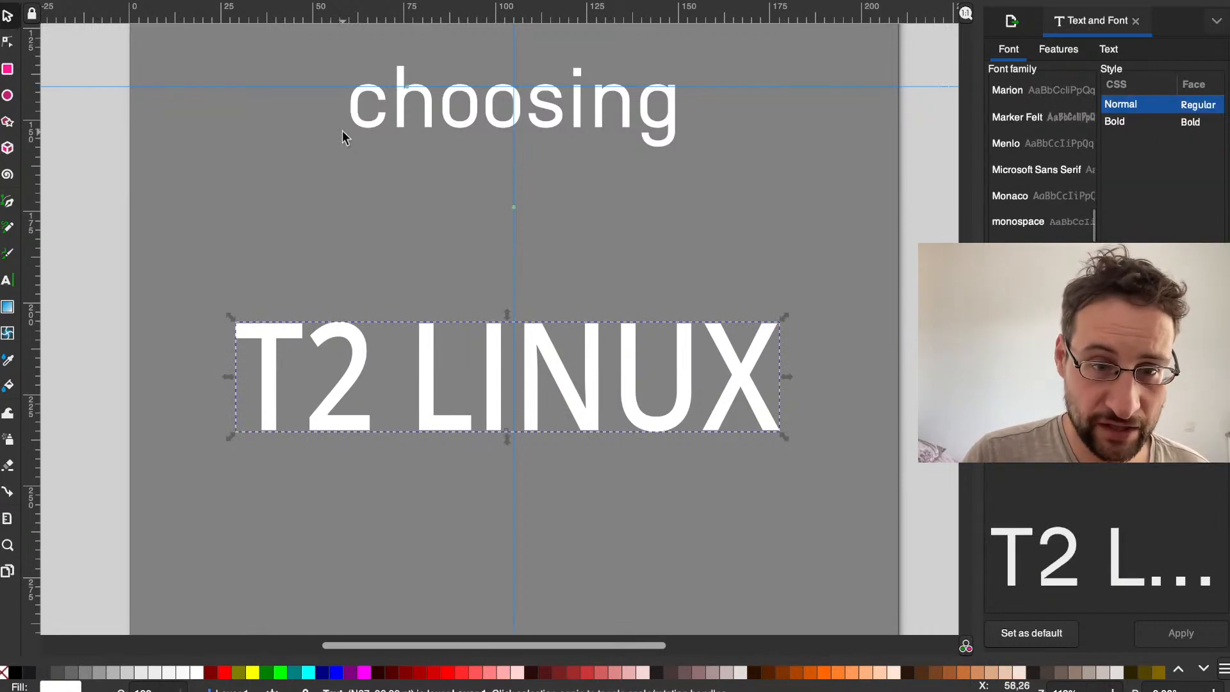
pyautogui.scroll(1, 342, 131)
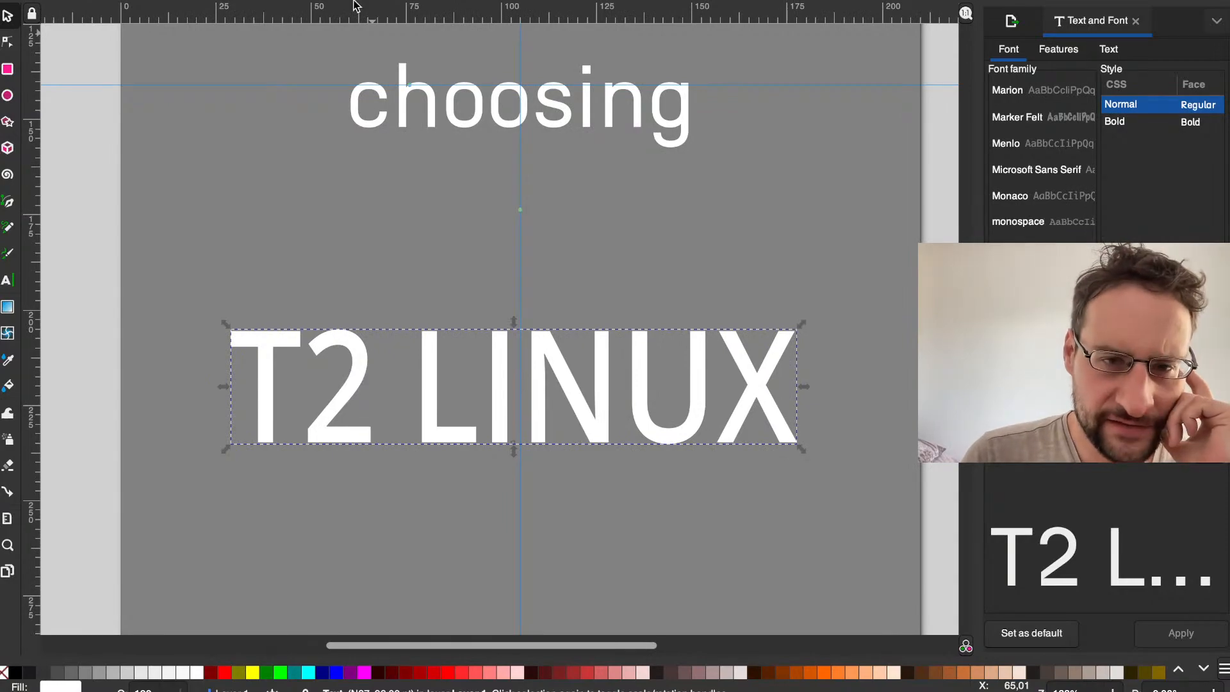
# Step: Switch to the web browser, search Google for "ibm" as a reference, and return to the Inkscape drawing
pyautogui.hotkey('ctrl', 'Left')
pyautogui.click(354, 55)
pyautogui.press('super+a')
pyautogui.write('ibm')
pyautogui.press('Return')
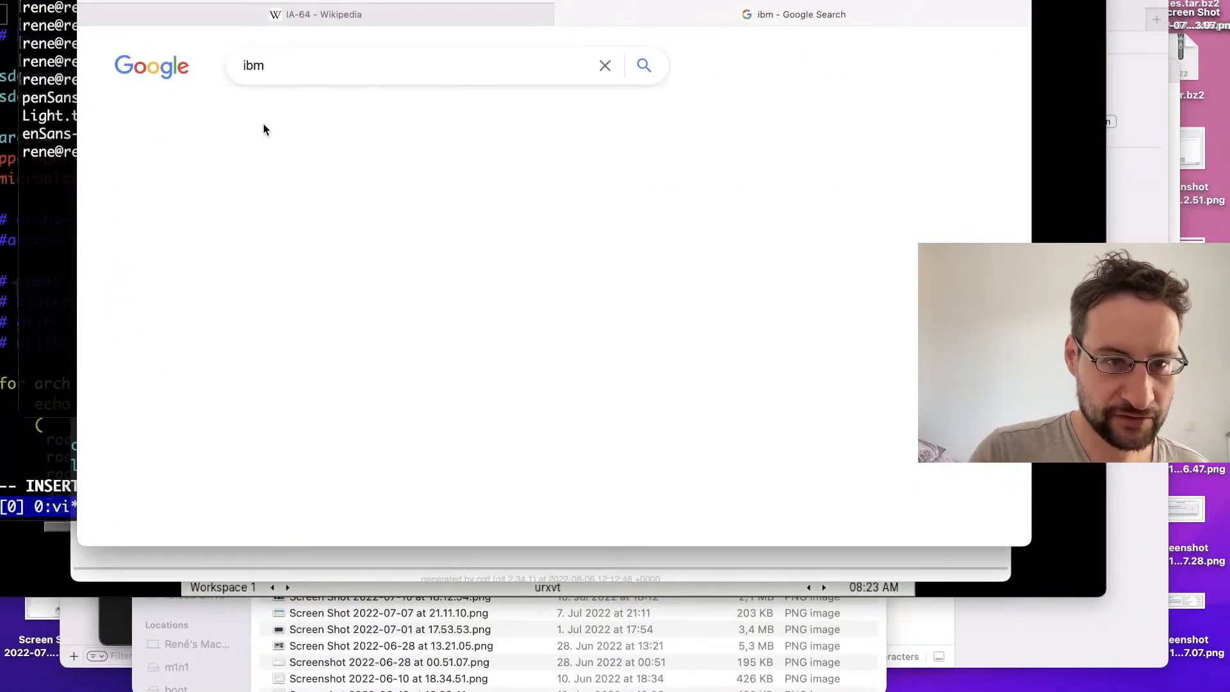
pyautogui.click(191, 117)
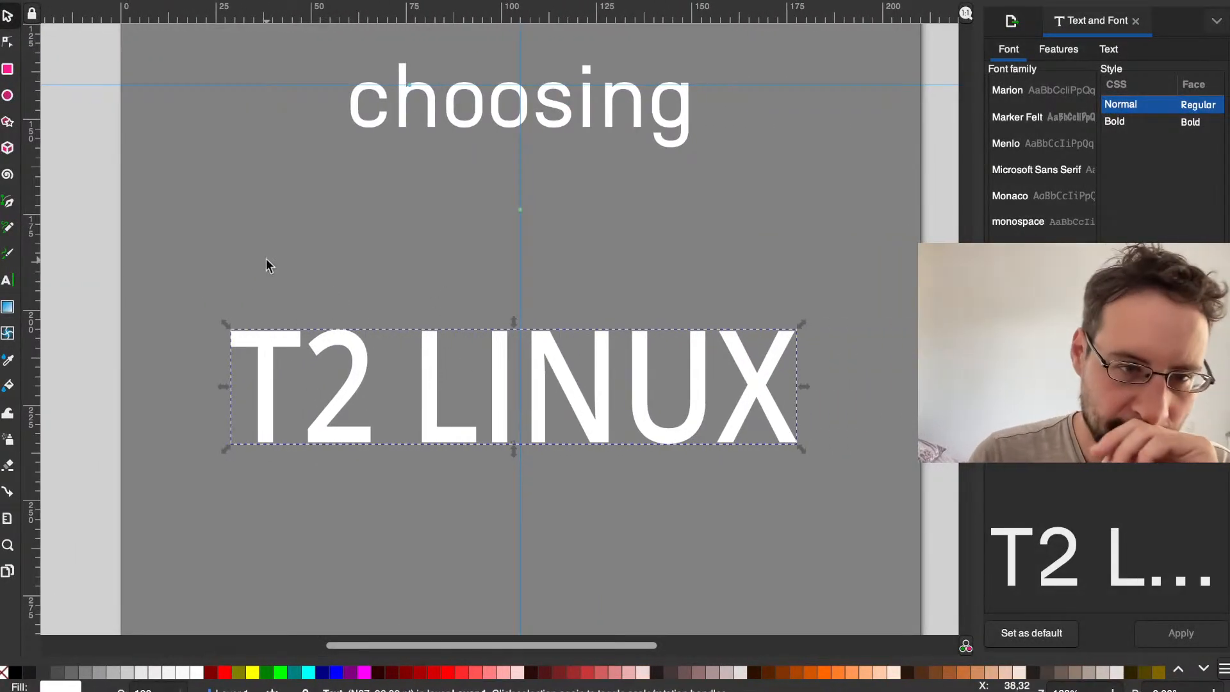
pyautogui.click(232, 183)
pyautogui.click(242, 334)
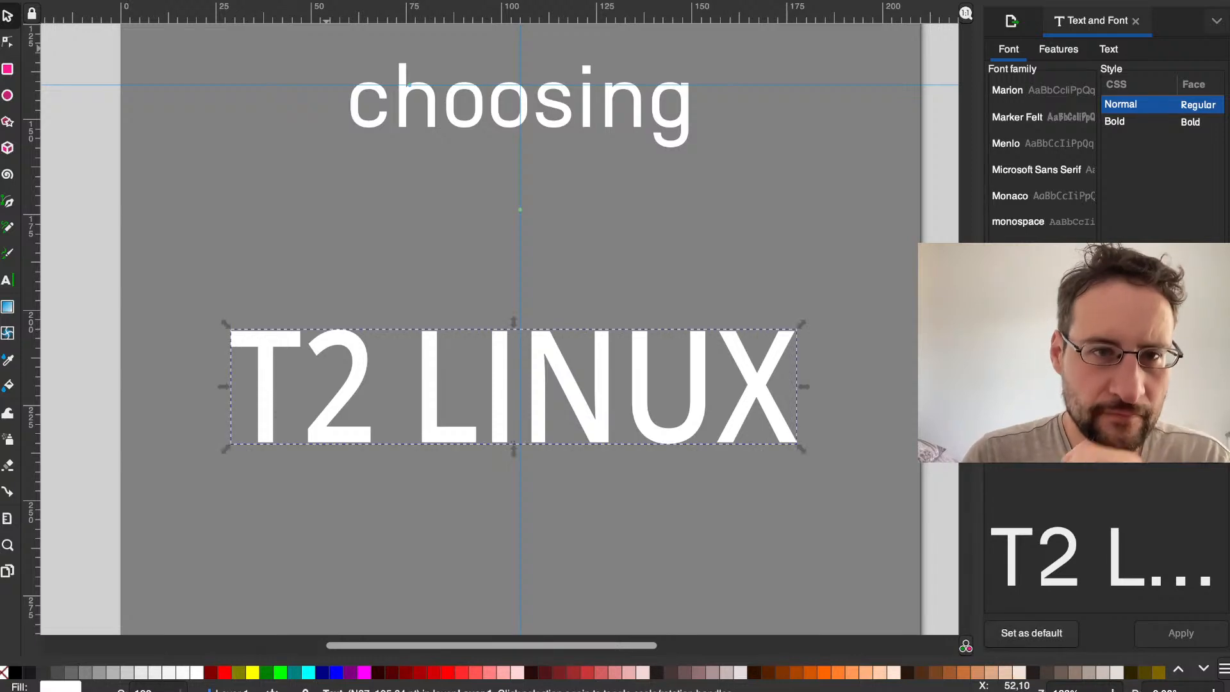
# Step: Convert the T2 LINUX text to paths and reselect the resulting group of letters
pyautogui.click(497, 0)
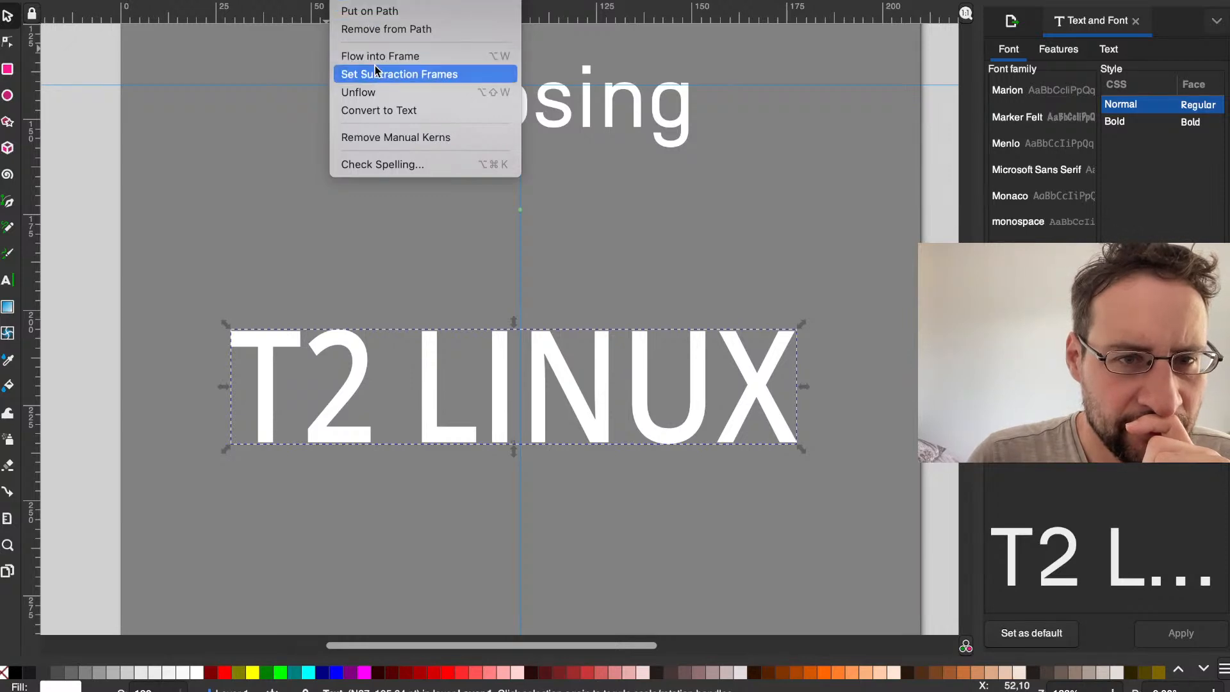
pyautogui.click(376, 113)
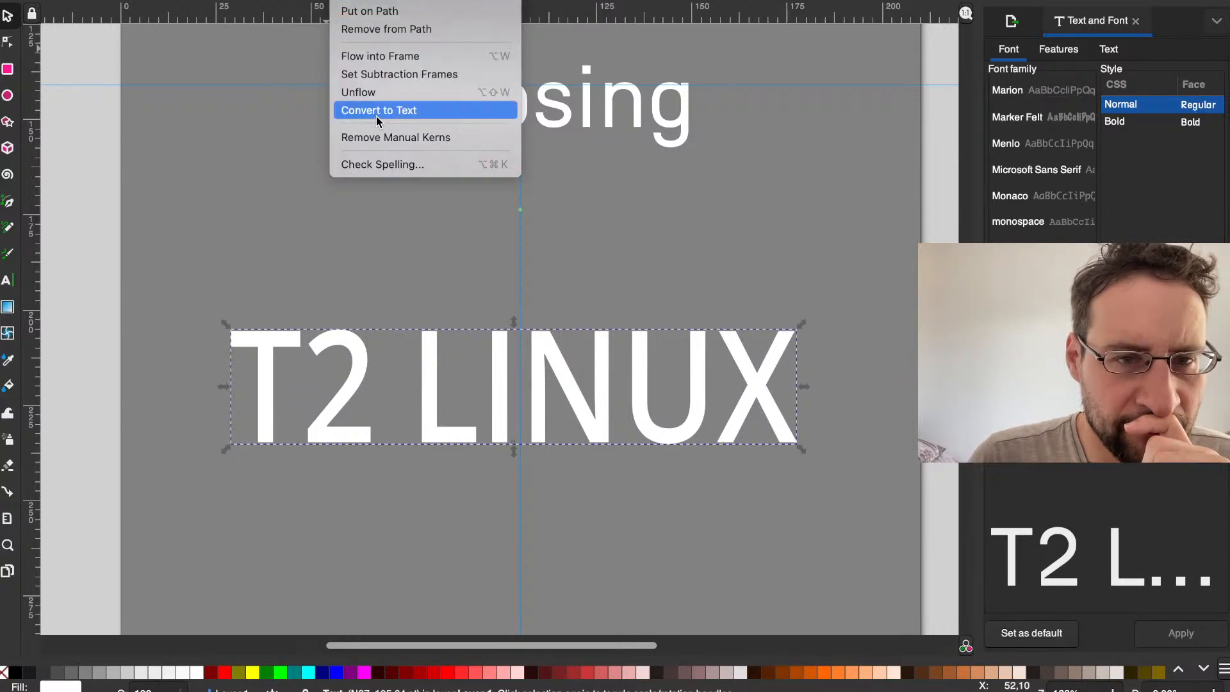
pyautogui.moveTo(310, 0)
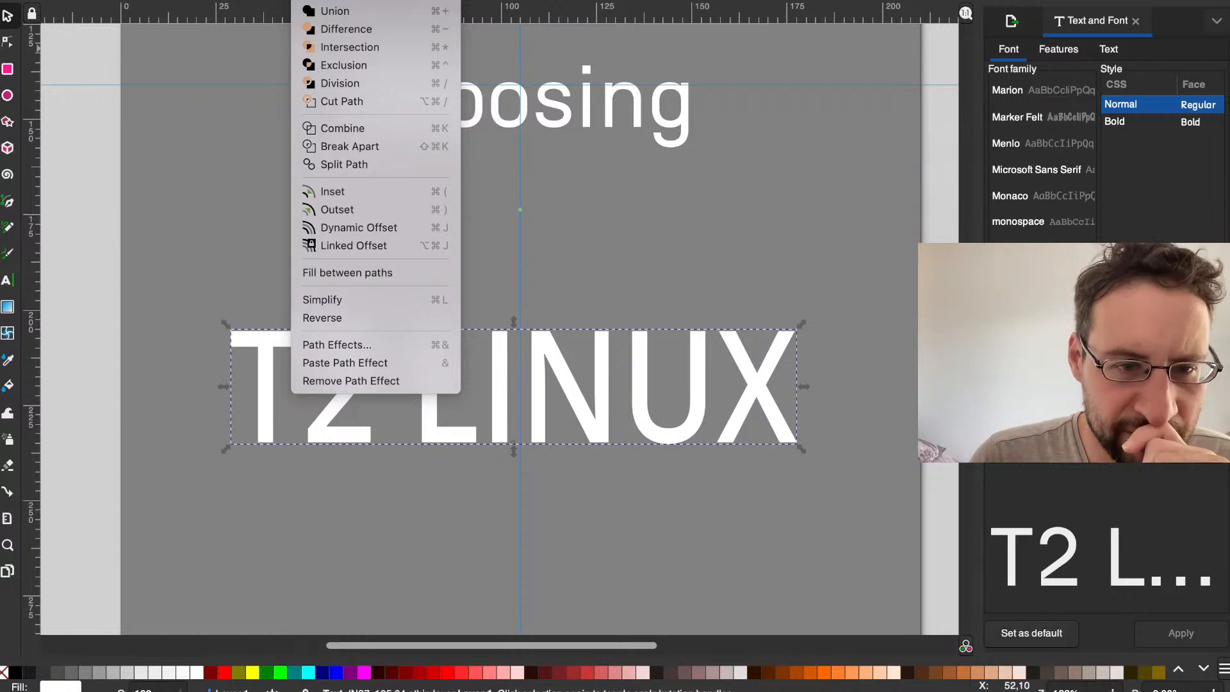
pyautogui.press('Escape')
pyautogui.click(267, 170)
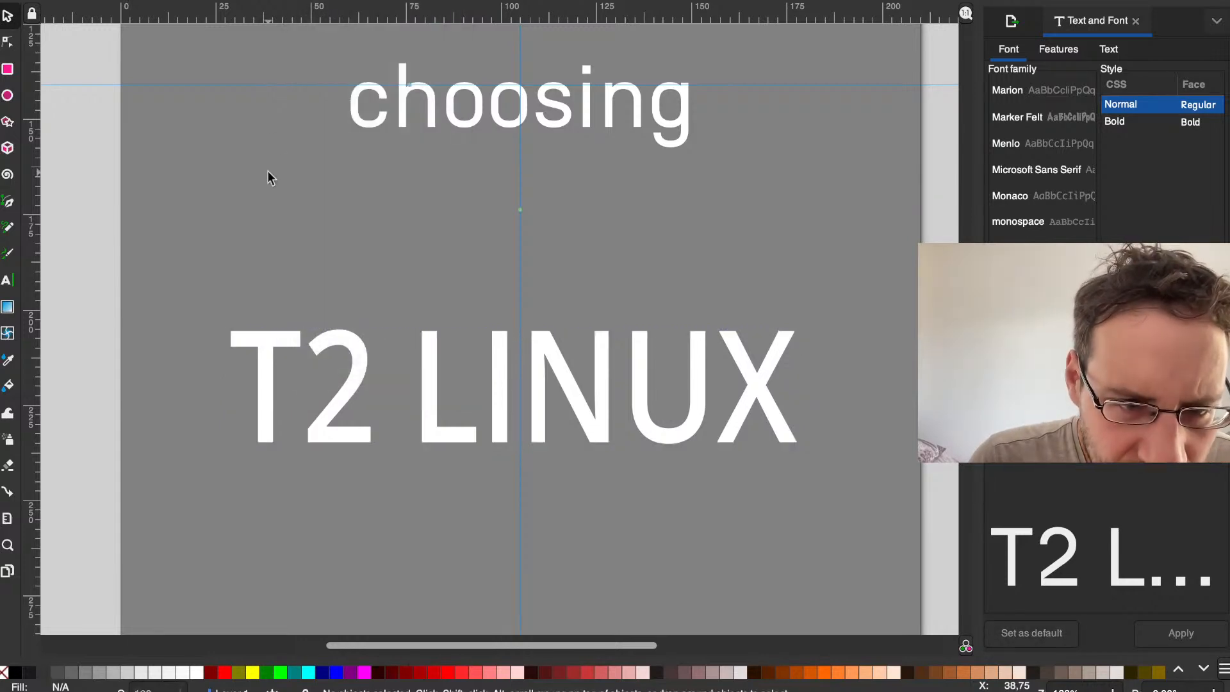
pyautogui.click(268, 343)
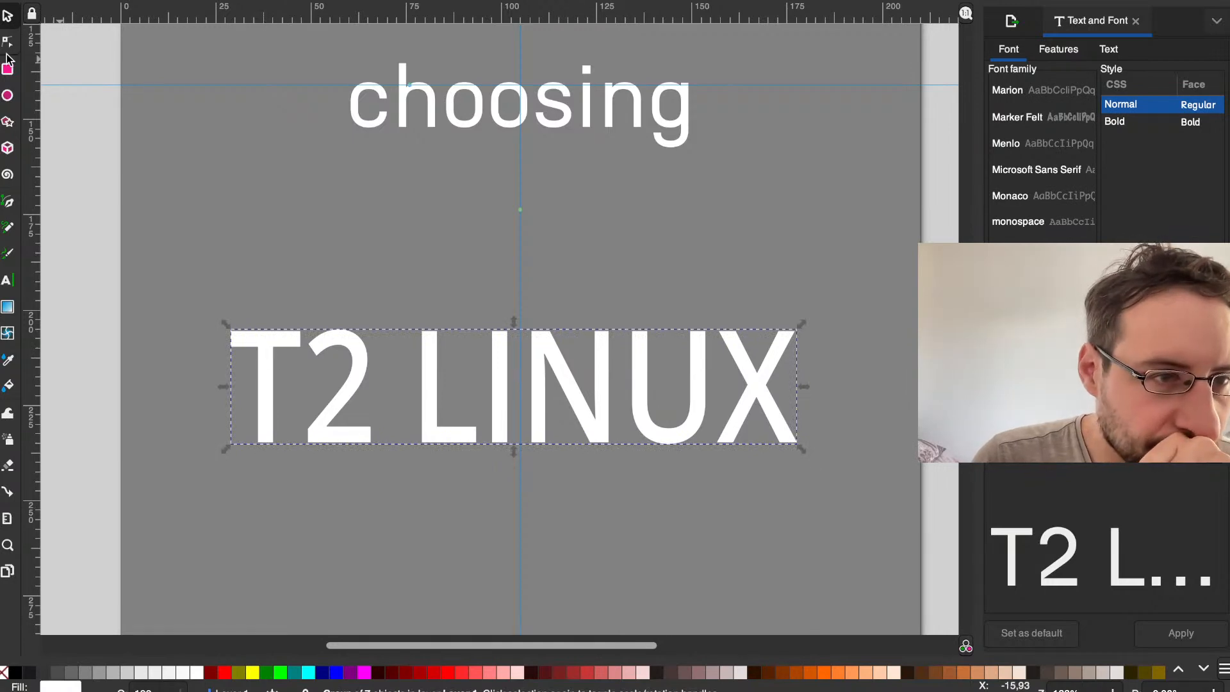
# Step: Inspect the outline of the converted letter T with the Node tool
pyautogui.click(8, 42)
pyautogui.click(261, 343)
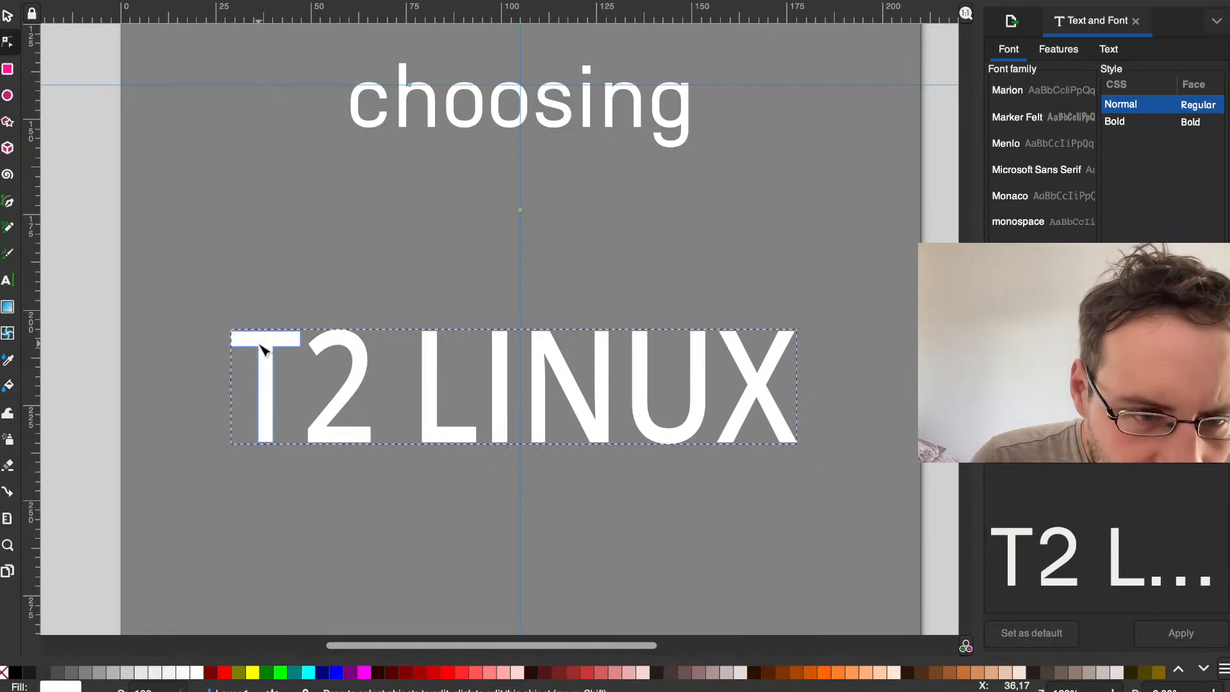
pyautogui.click(330, 267)
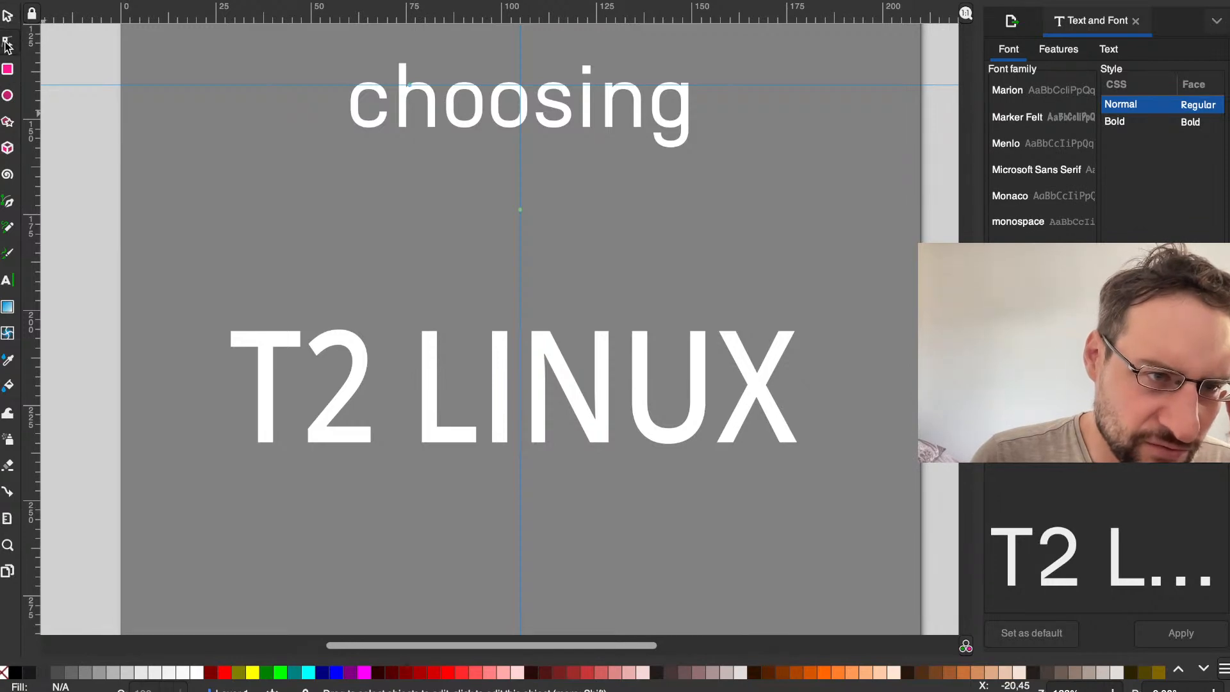
# Step: Draw a thin horizontal rectangle about 185 mm wide and 3.5 mm tall across the upper part of the T2 LINUX lettering
pyautogui.click(9, 14)
pyautogui.click(7, 69)
pyautogui.click(387, 0)
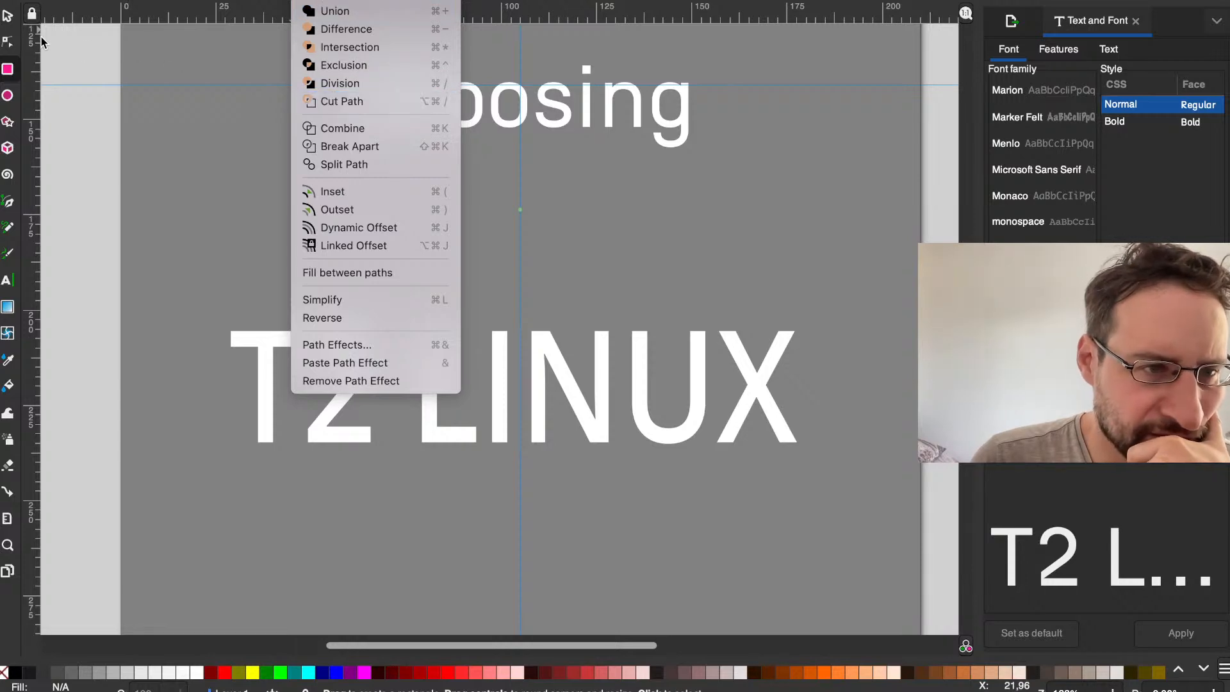
pyautogui.click(5, 49)
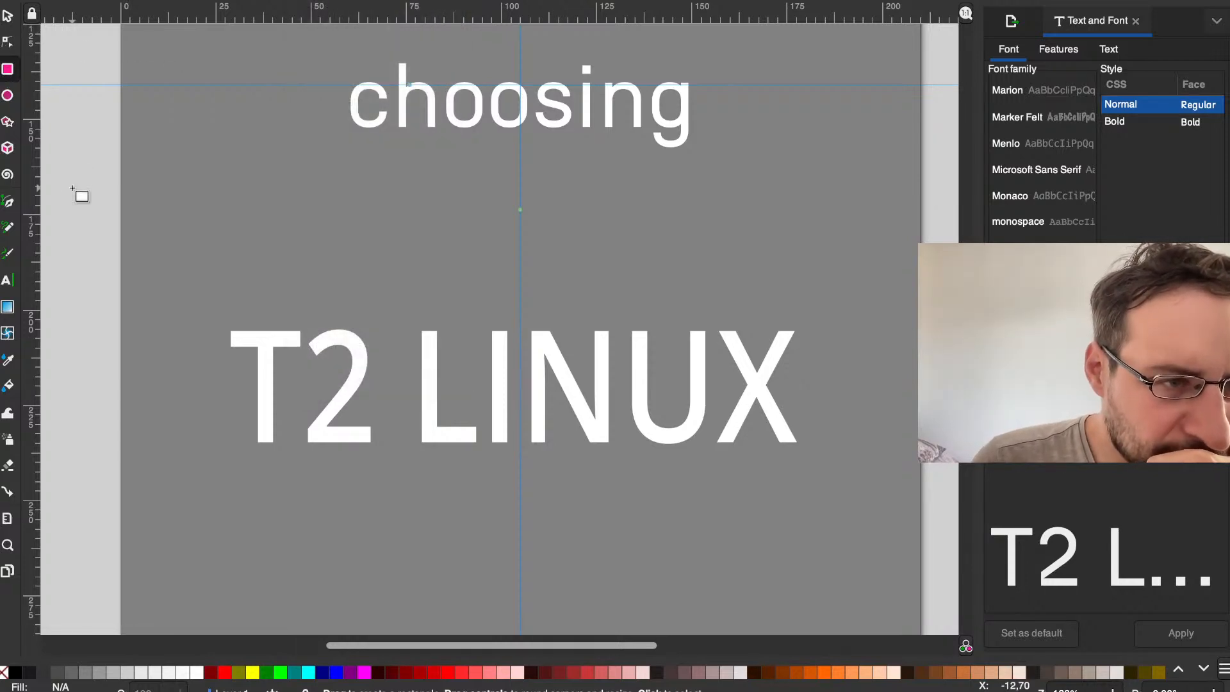
pyautogui.moveTo(155, 344); pyautogui.dragTo(858, 356)
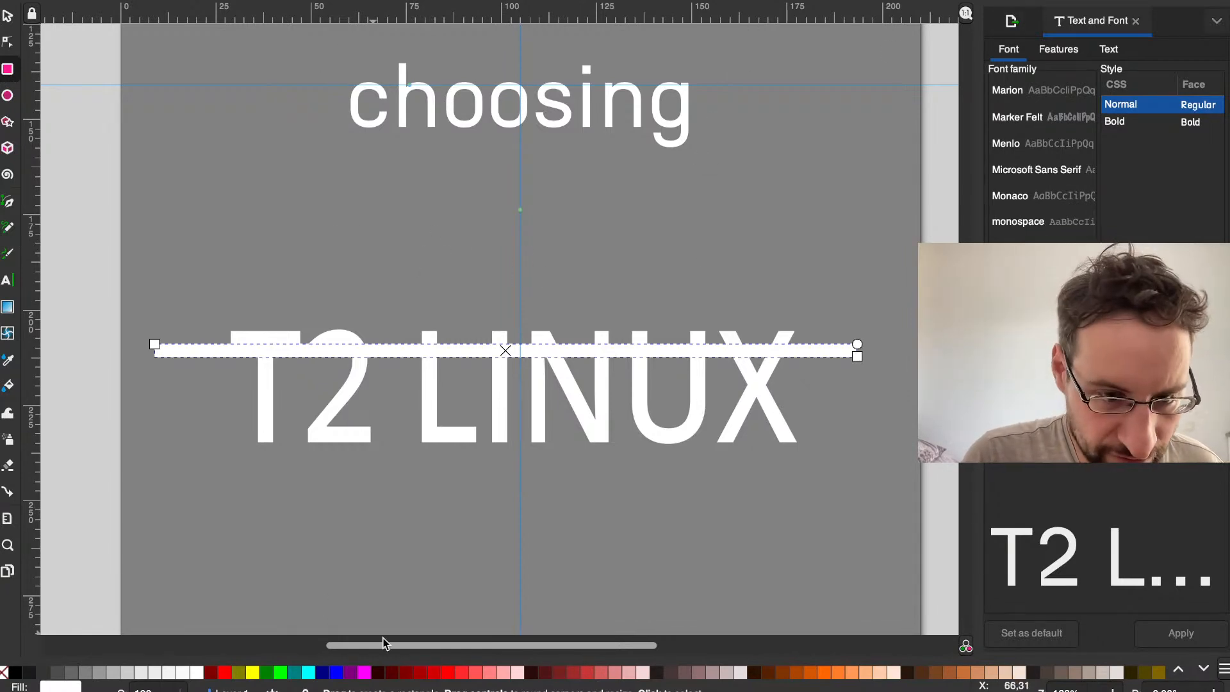
# Step: Fill the bar with magenta and make the fill about half transparent (RGBA ff00ff7e)
pyautogui.click(364, 672)
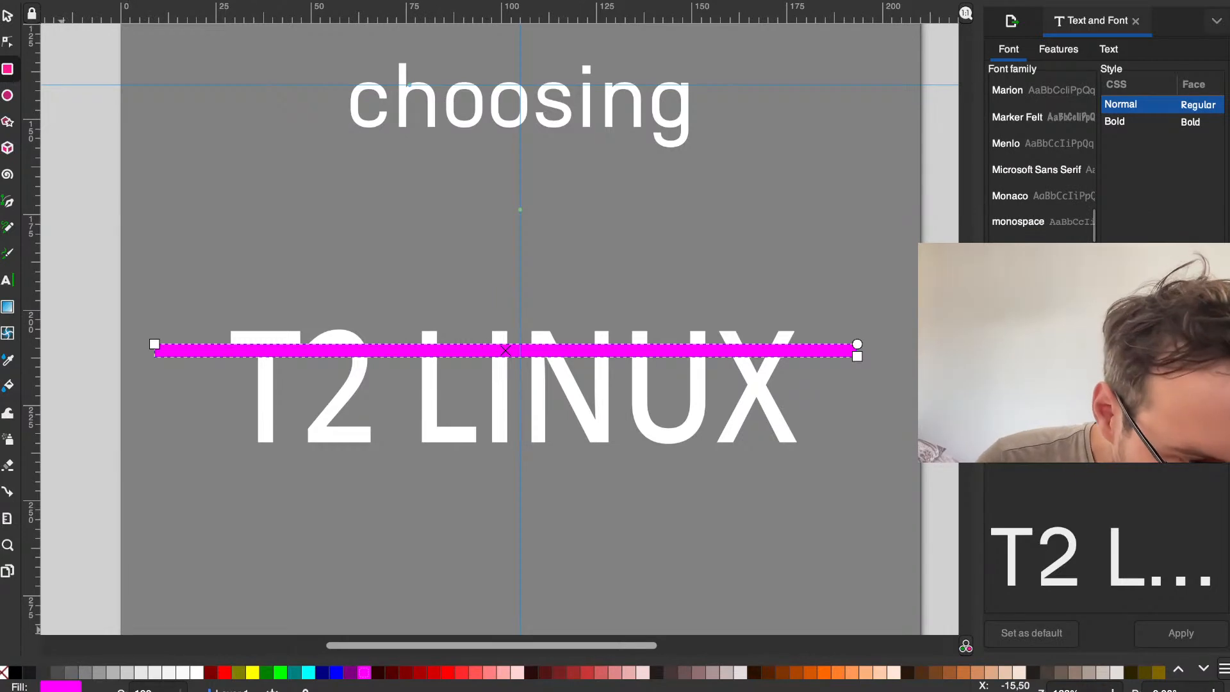
pyautogui.click(54, 688)
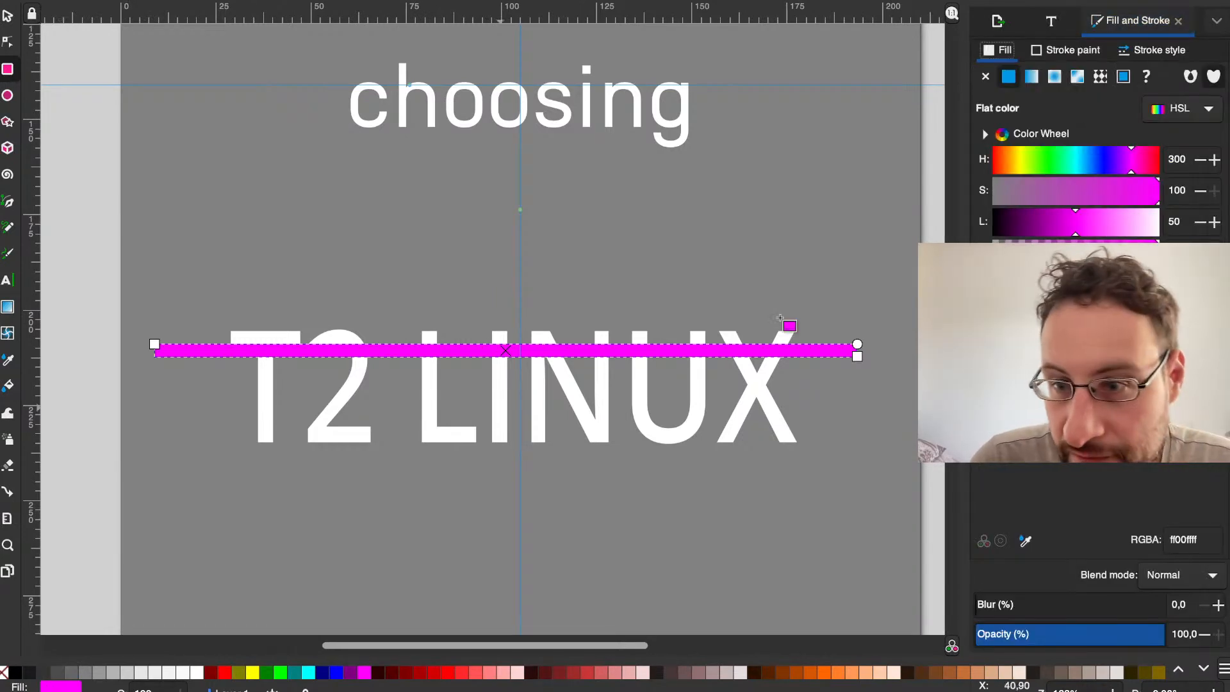
pyautogui.click(1075, 253)
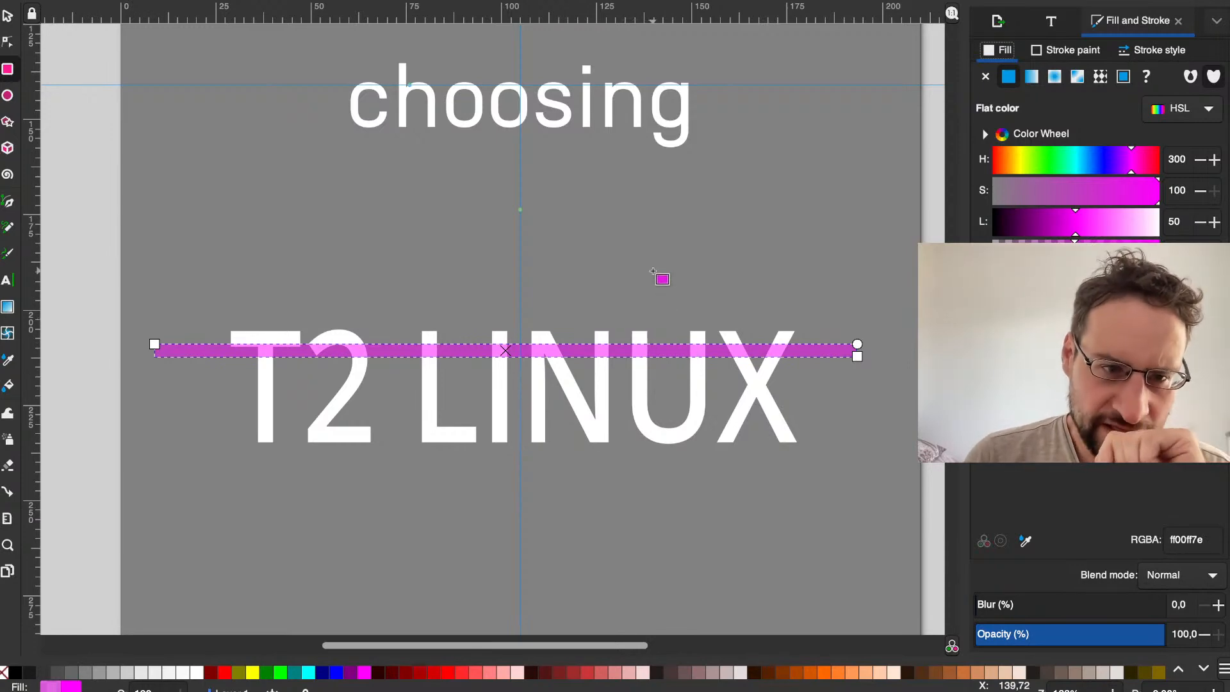
# Step: Try the bar at several positions over the lettering, comparing it with the striped IBM logo in the web browser
pyautogui.click(8, 15)
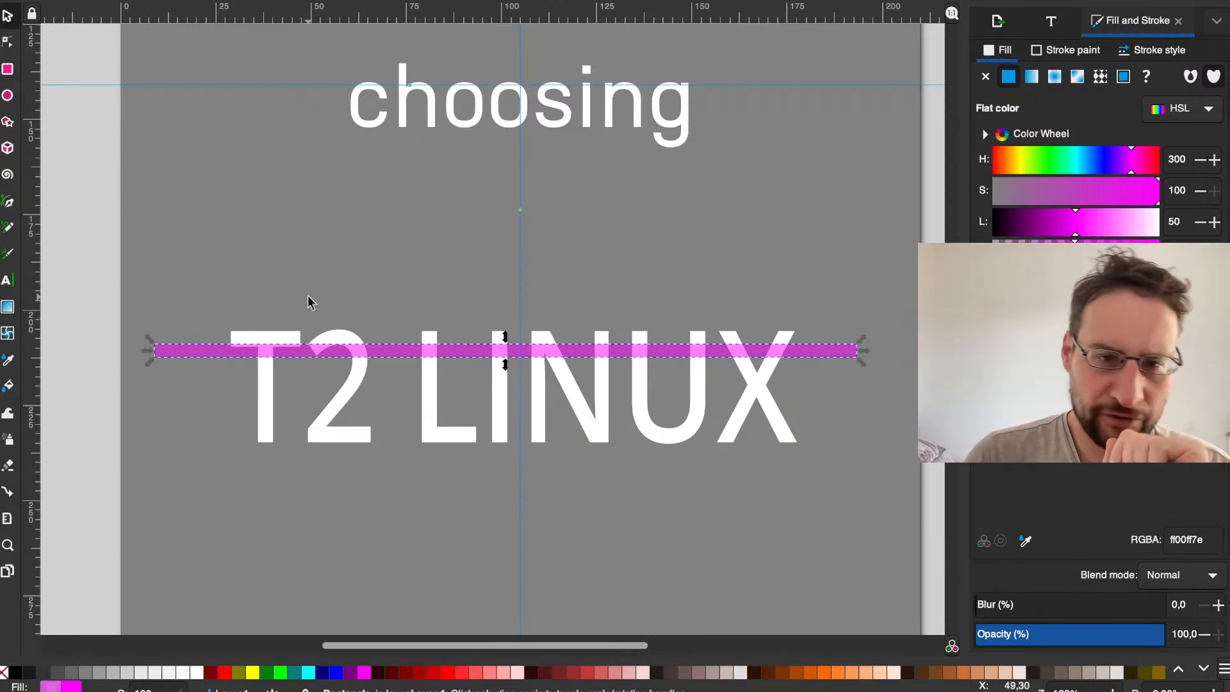
pyautogui.scroll(2, 310, 389)
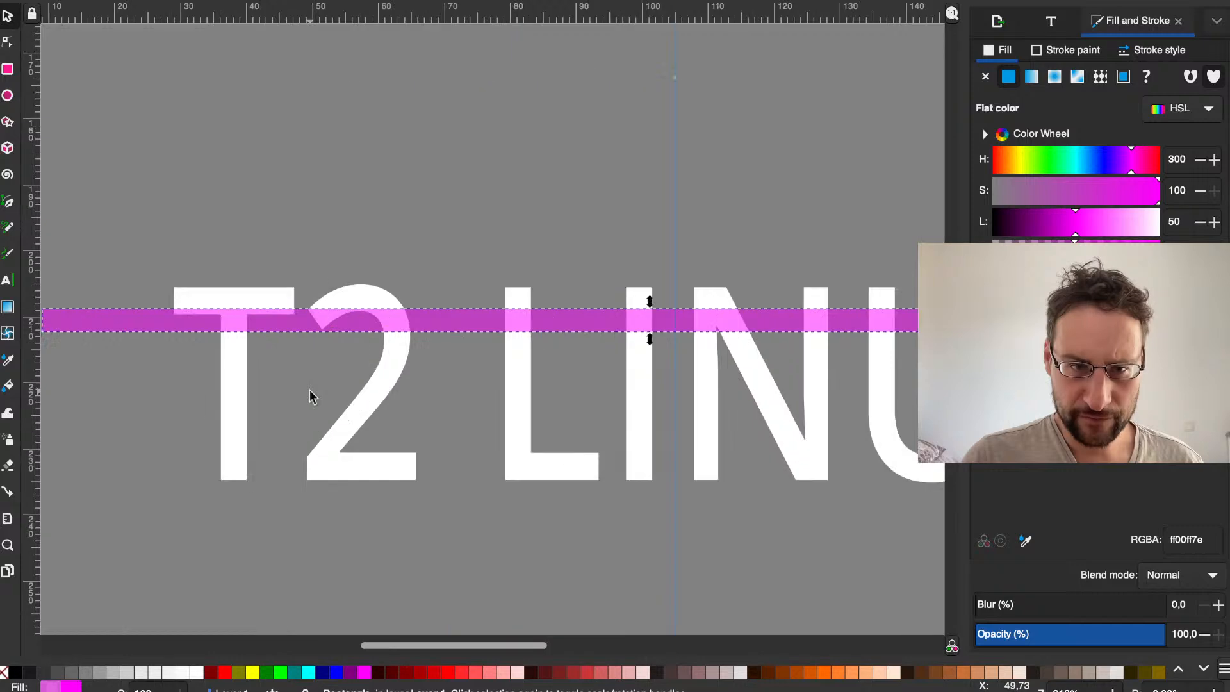
pyautogui.rightClick(460, 394)
pyautogui.click(3, 41)
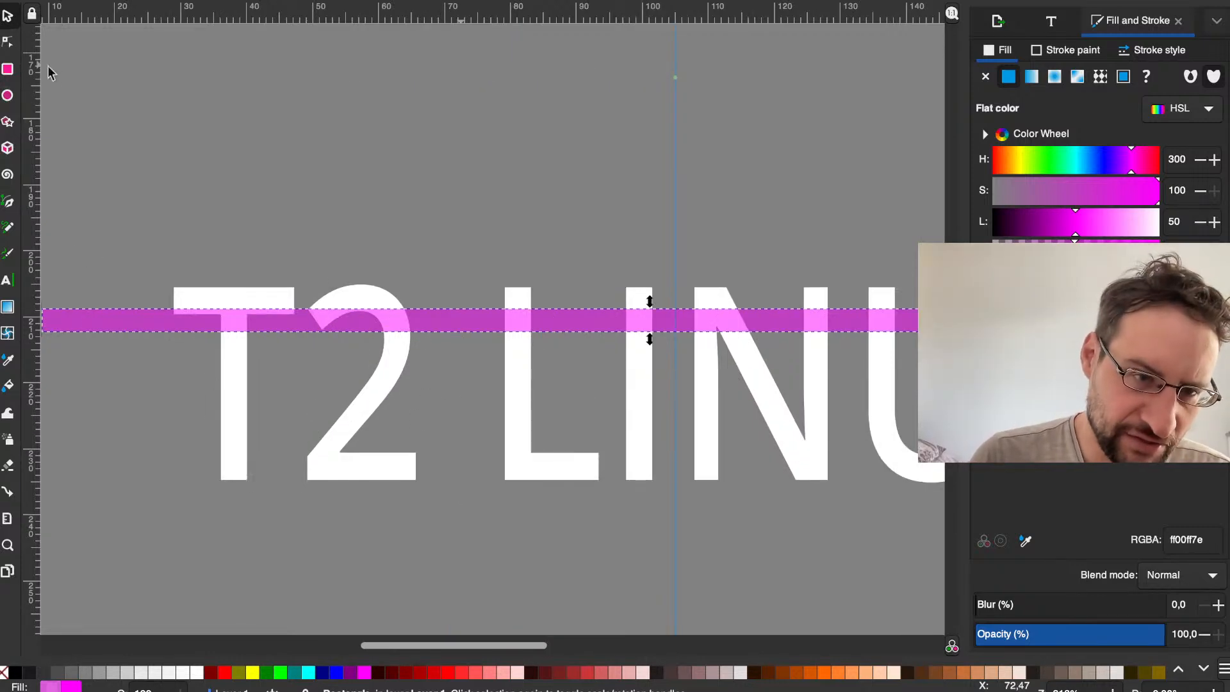
pyautogui.moveTo(70, 323); pyautogui.dragTo(240, 329)
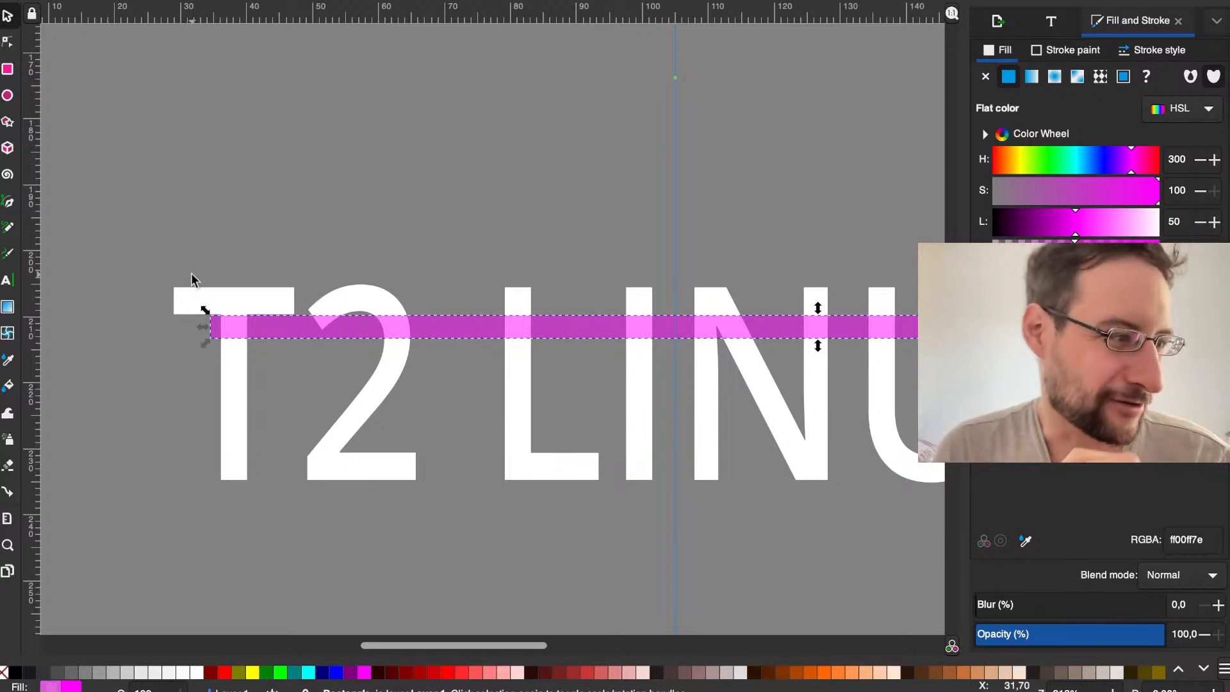
pyautogui.moveTo(253, 327); pyautogui.dragTo(184, 328)
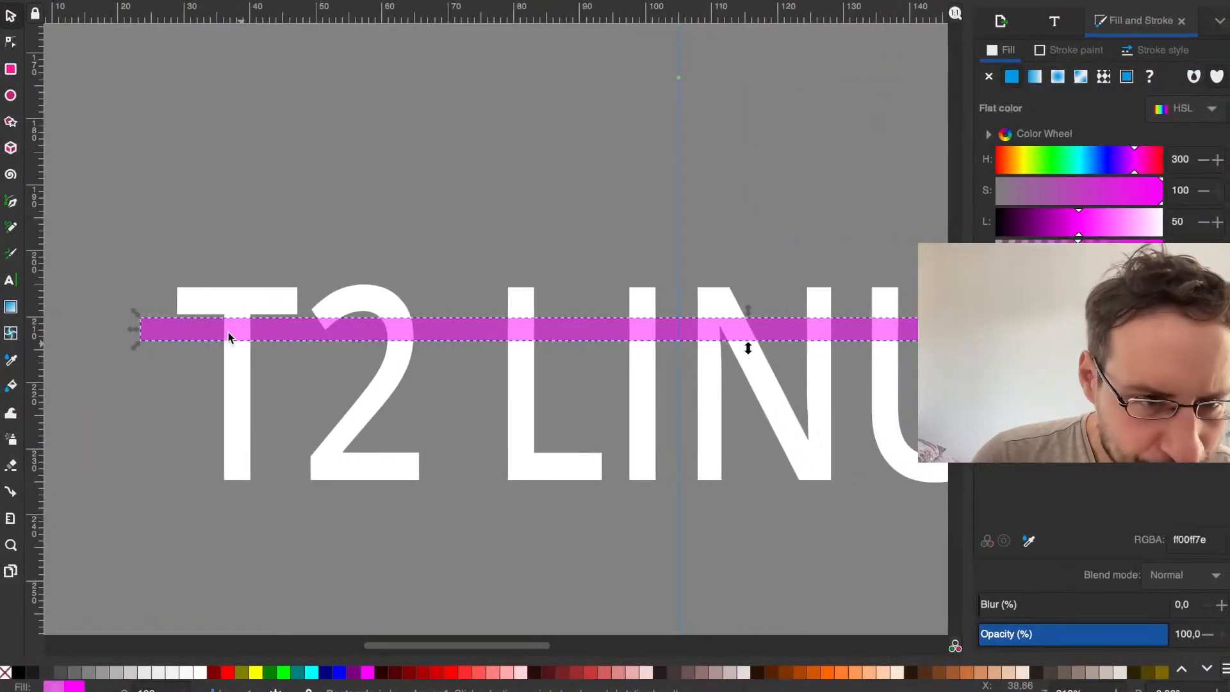
pyautogui.moveTo(228, 337); pyautogui.dragTo(414, 260)
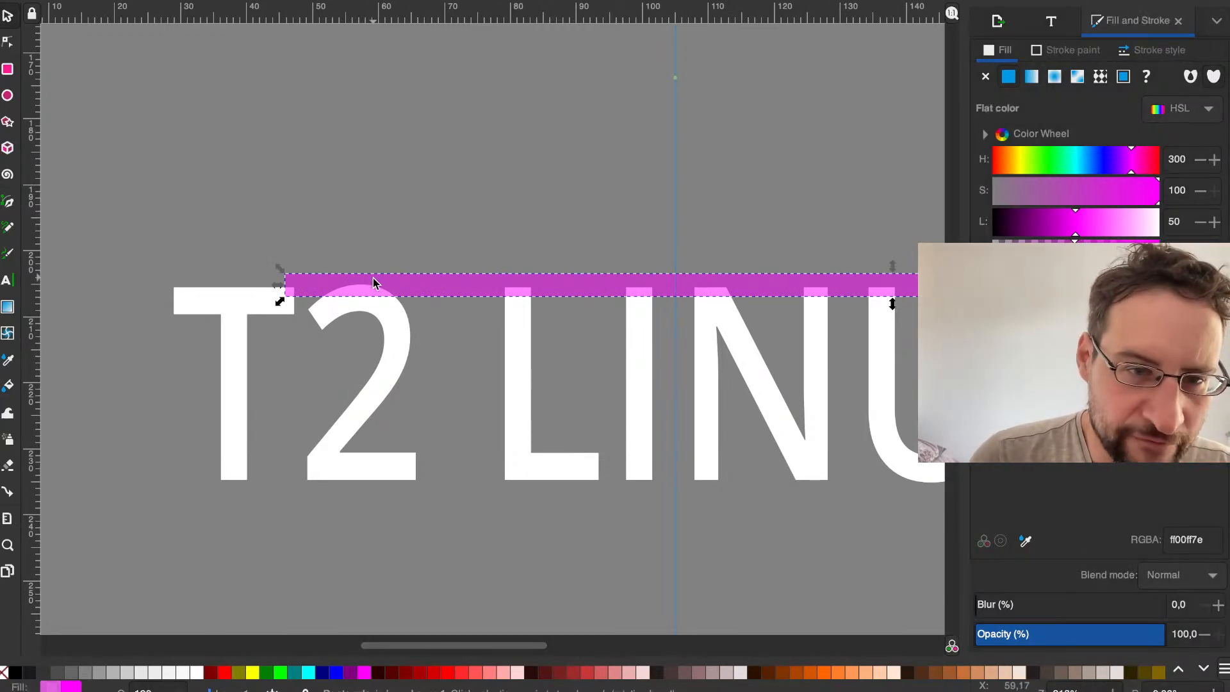
pyautogui.click(335, 279)
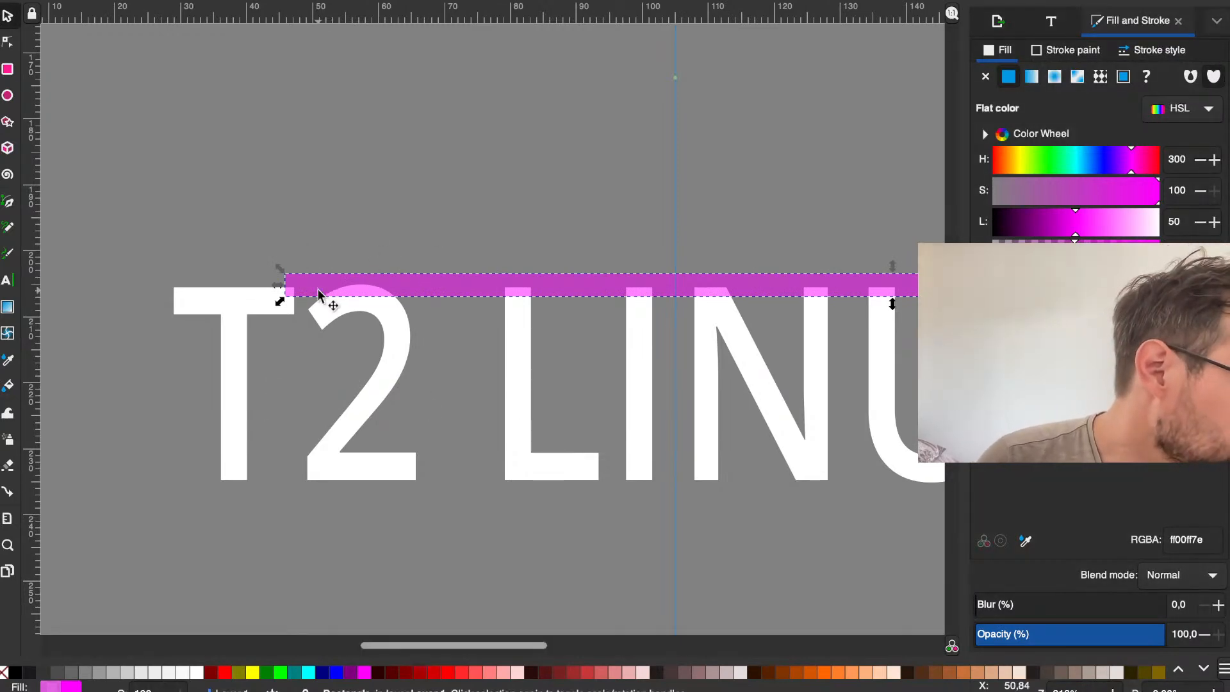
pyautogui.moveTo(324, 300)
pyautogui.mouseDown()
pyautogui.moveTo(285, 250)
pyautogui.moveTo(338, 206)
pyautogui.moveTo(236, 271)
pyautogui.moveTo(80, 313)
pyautogui.moveTo(186, 225)
pyautogui.moveTo(184, 334)
pyautogui.moveTo(201, 333)
pyautogui.moveTo(165, 335)
pyautogui.moveTo(236, 267)
pyautogui.moveTo(137, 313)
pyautogui.moveTo(204, 209)
pyautogui.moveTo(325, 275)
pyautogui.moveTo(255, 432)
pyautogui.moveTo(104, 276)
pyautogui.moveTo(124, 224)
pyautogui.moveTo(132, 324)
pyautogui.moveTo(250, 180)
pyautogui.moveTo(176, 329)
pyautogui.moveTo(247, 171)
pyautogui.mouseUp()
# Step: Align the bar's upper edge with the top of the T, check the IBM logo again, and shift the bar slightly beyond the T's left edge
pyautogui.moveTo(64, 240); pyautogui.dragTo(159, 306)
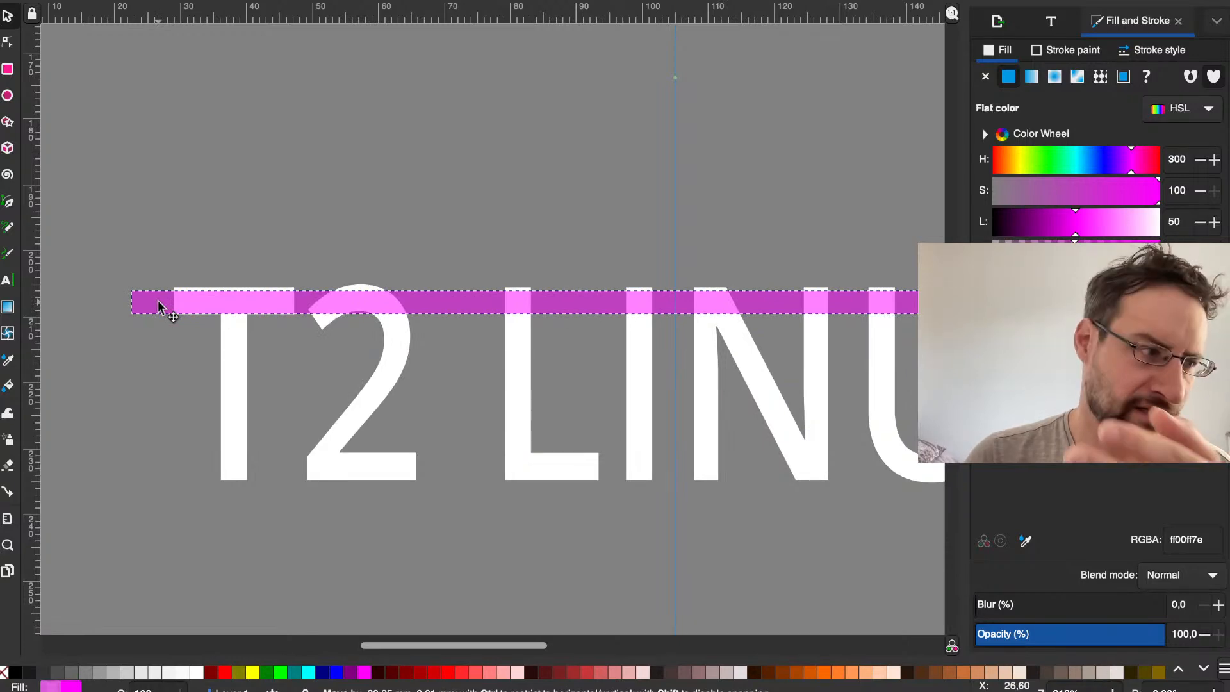
pyautogui.moveTo(159, 305); pyautogui.dragTo(200, 298)
pyautogui.hotkey('ctrl', 'Left')
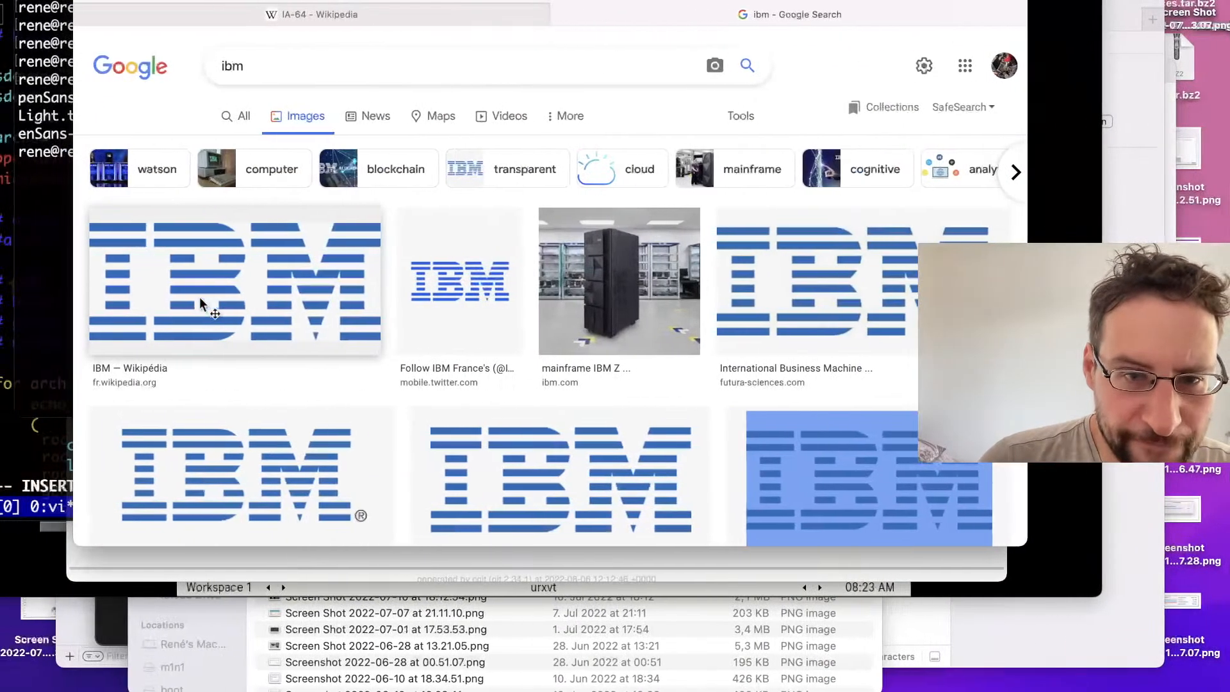
pyautogui.hotkey('ctrl', 'Right')
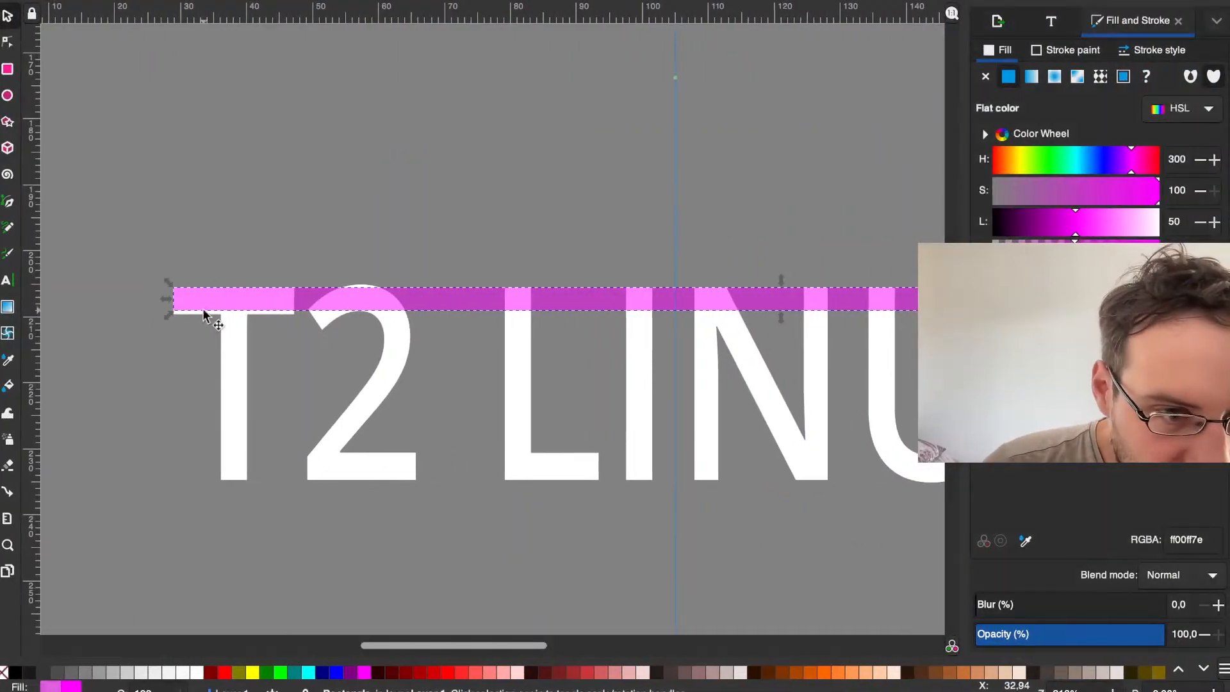
pyautogui.moveTo(206, 302); pyautogui.dragTo(165, 296)
pyautogui.scroll(2, 170, 295)
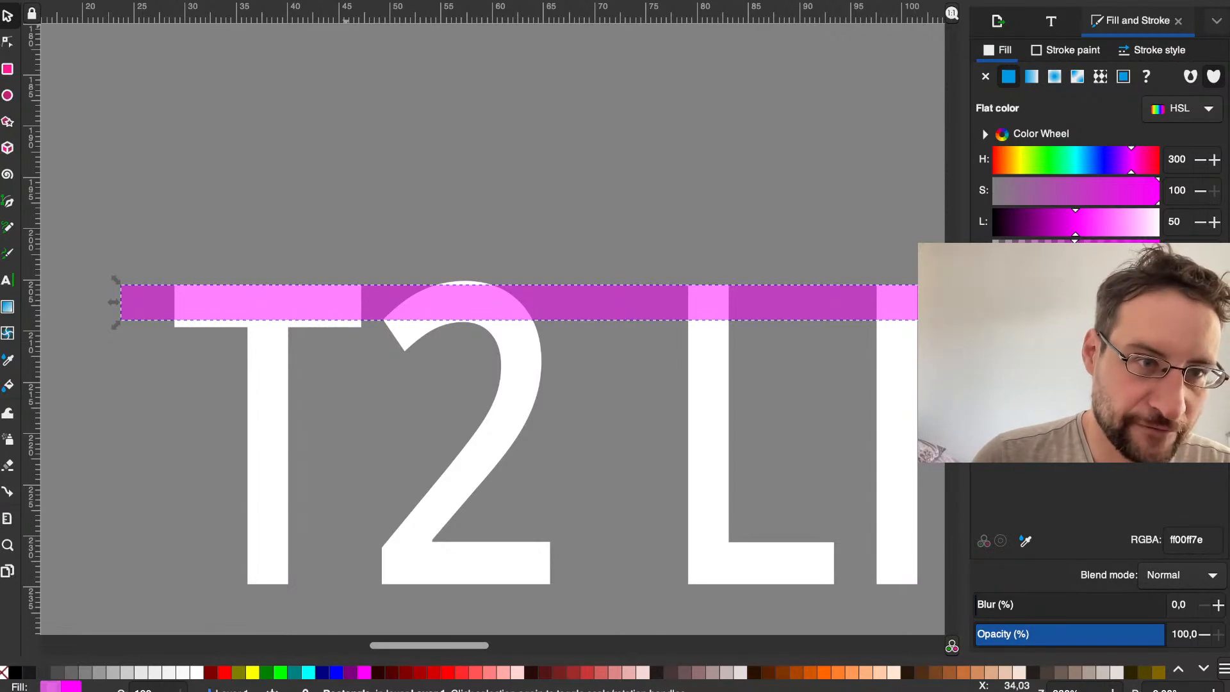
# Step: Reduce the bar's height to about 2 mm and place its upper edge flush with the top of the T
pyautogui.click(7, 41)
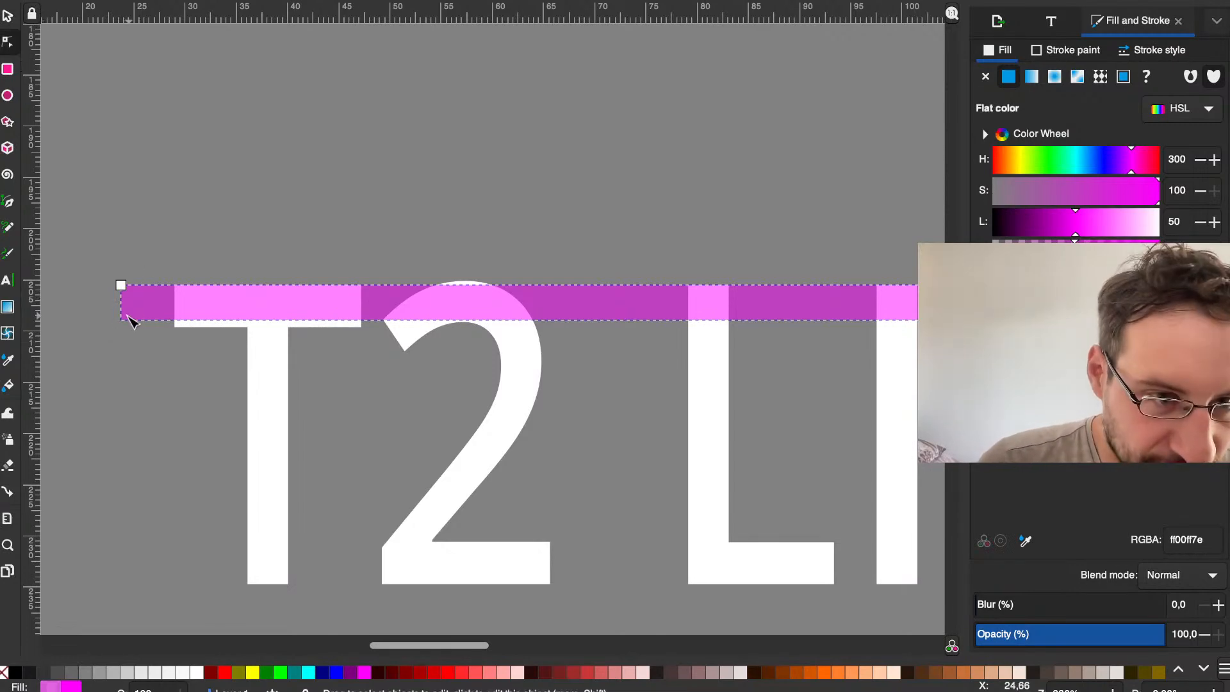
pyautogui.moveTo(121, 286); pyautogui.dragTo(123, 313)
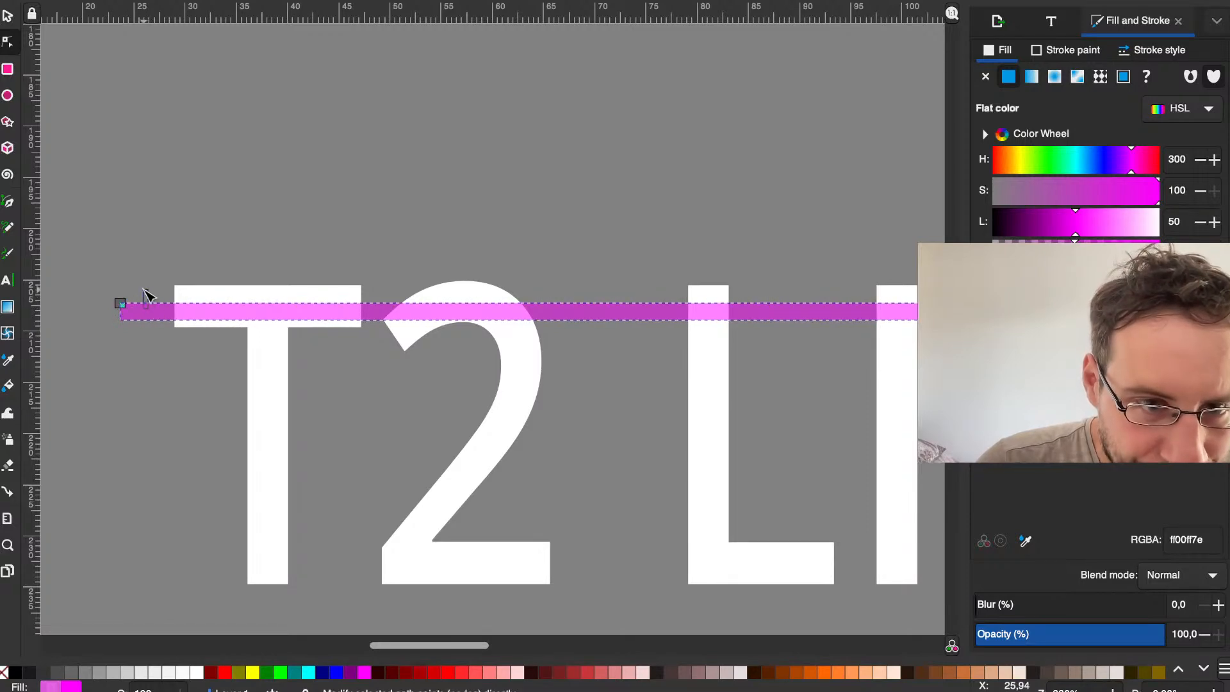
pyautogui.press('Escape')
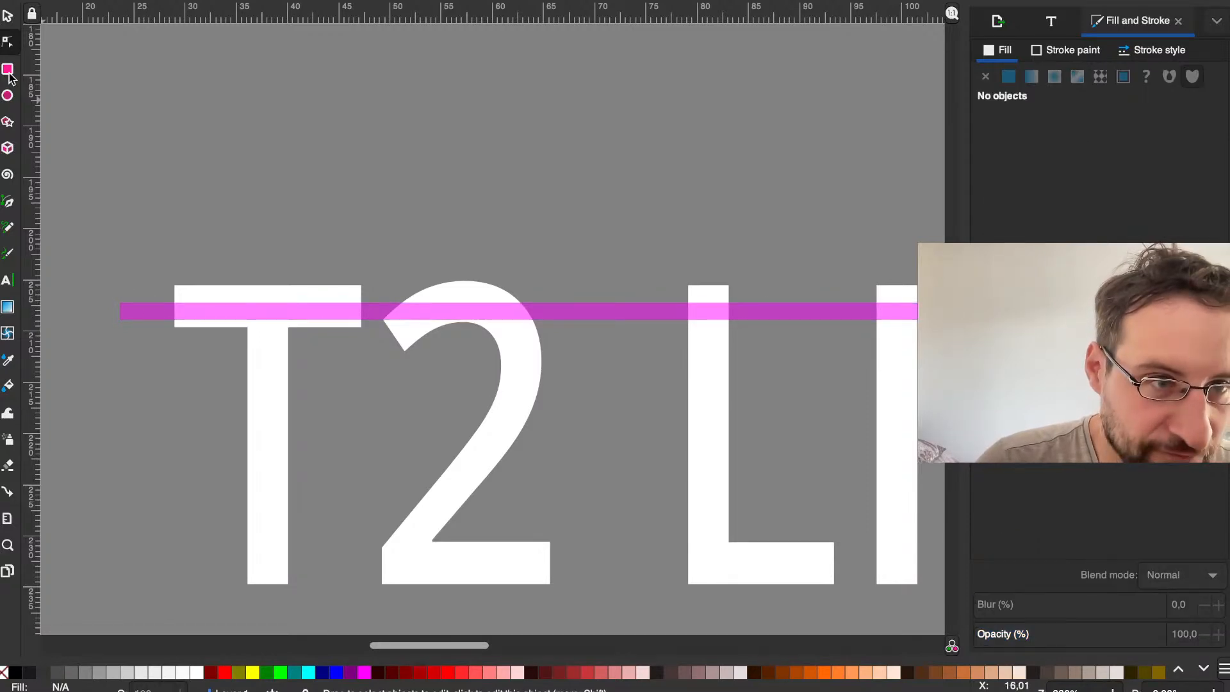
pyautogui.click(8, 15)
pyautogui.moveTo(141, 302); pyautogui.dragTo(163, 263)
pyautogui.keyDown('ctrl'); pyautogui.scroll(1, 152, 385); pyautogui.keyUp('ctrl')
pyautogui.click(161, 267)
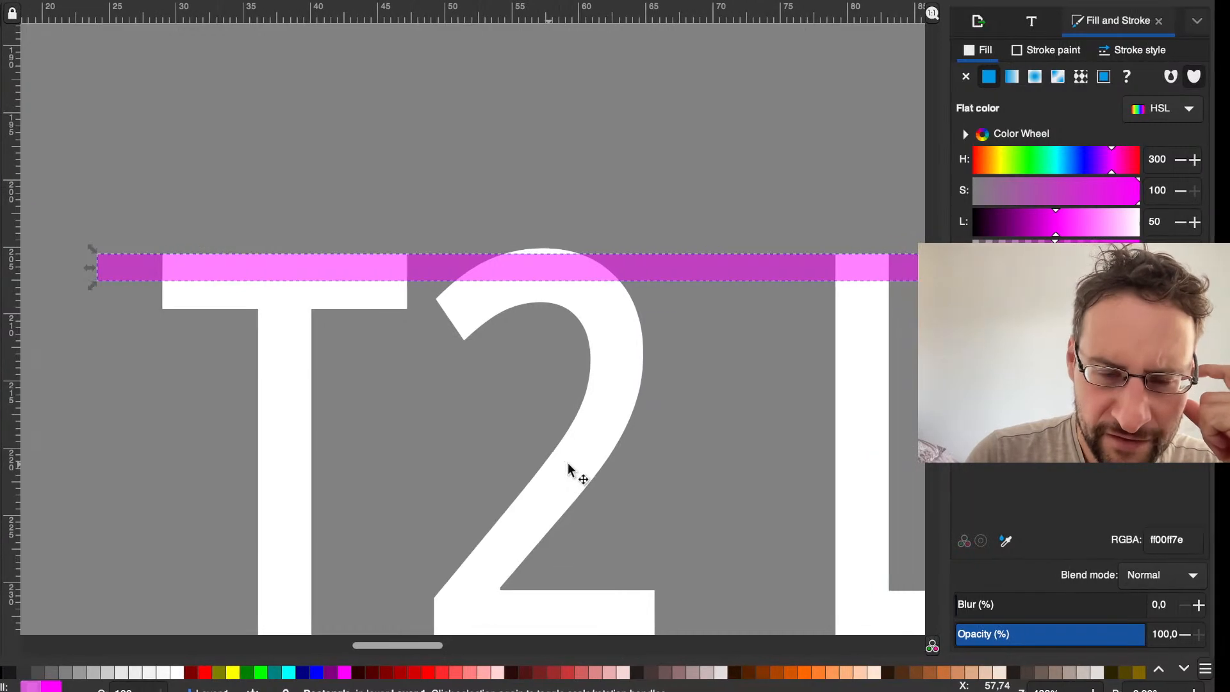
# Step: Examine how the magenta bar runs along the full width of the T2 LINUX lettering, from the T to the X
pyautogui.scroll(-1, 565, 511)
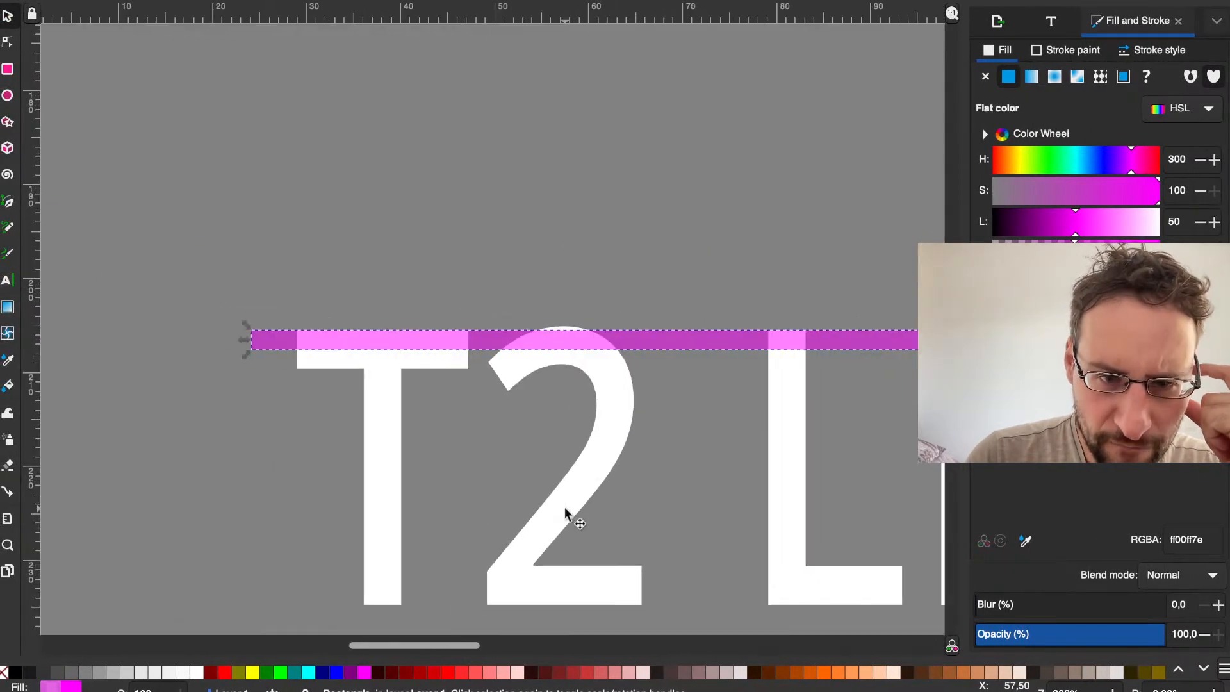
pyautogui.hscroll(15, 563, 506)
pyautogui.hscroll(-8, 563, 506)
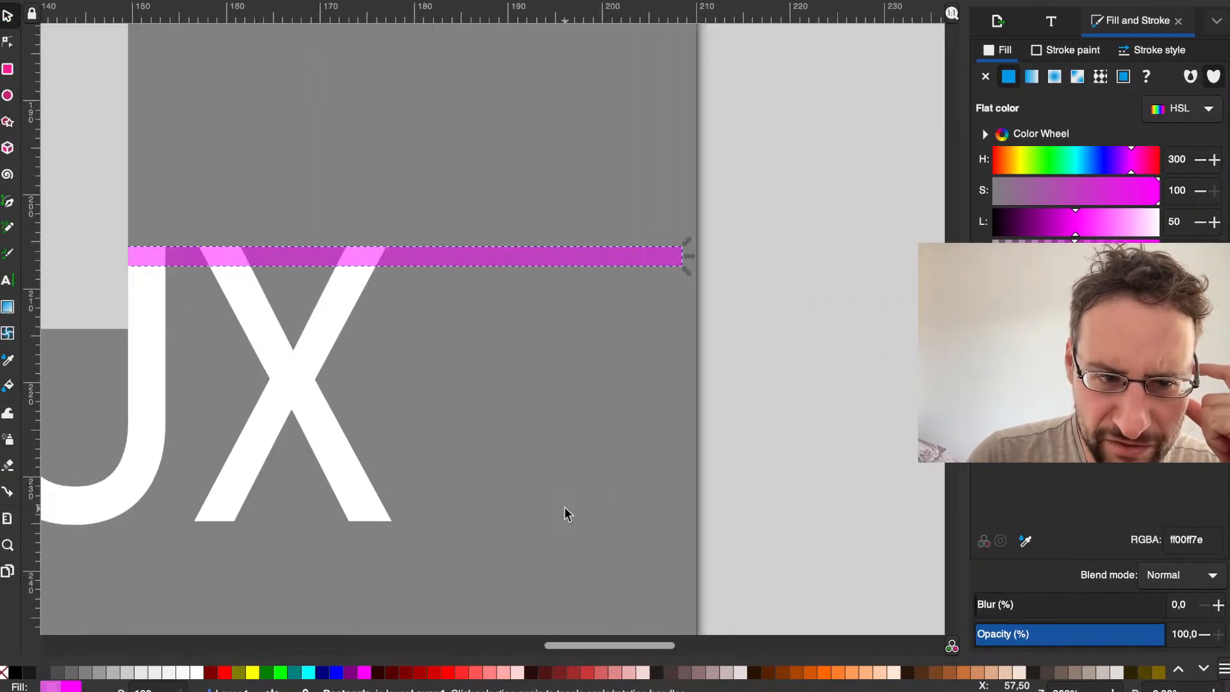
pyautogui.hscroll(-5, 564, 506)
pyautogui.hscroll(12, 563, 506)
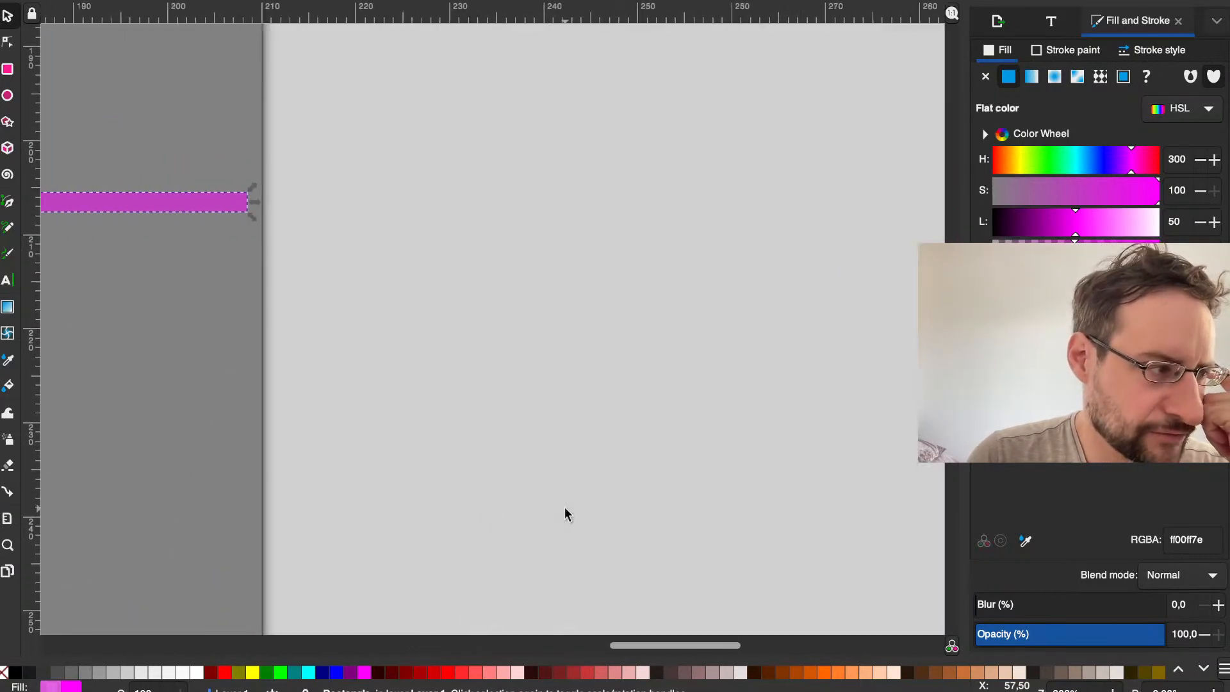
pyautogui.hscroll(-6, 563, 506)
pyautogui.hscroll(6, 564, 506)
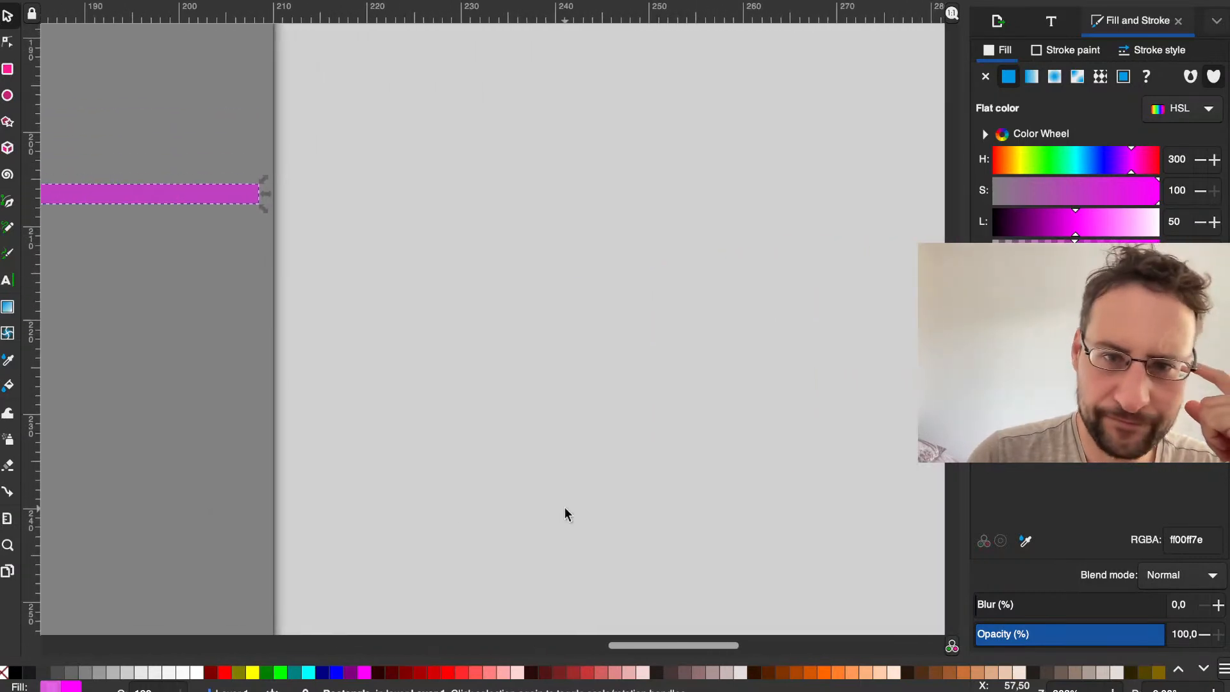
pyautogui.hscroll(-10, 563, 506)
pyautogui.scroll(3, 563, 506)
pyautogui.hscroll(-12, 563, 506)
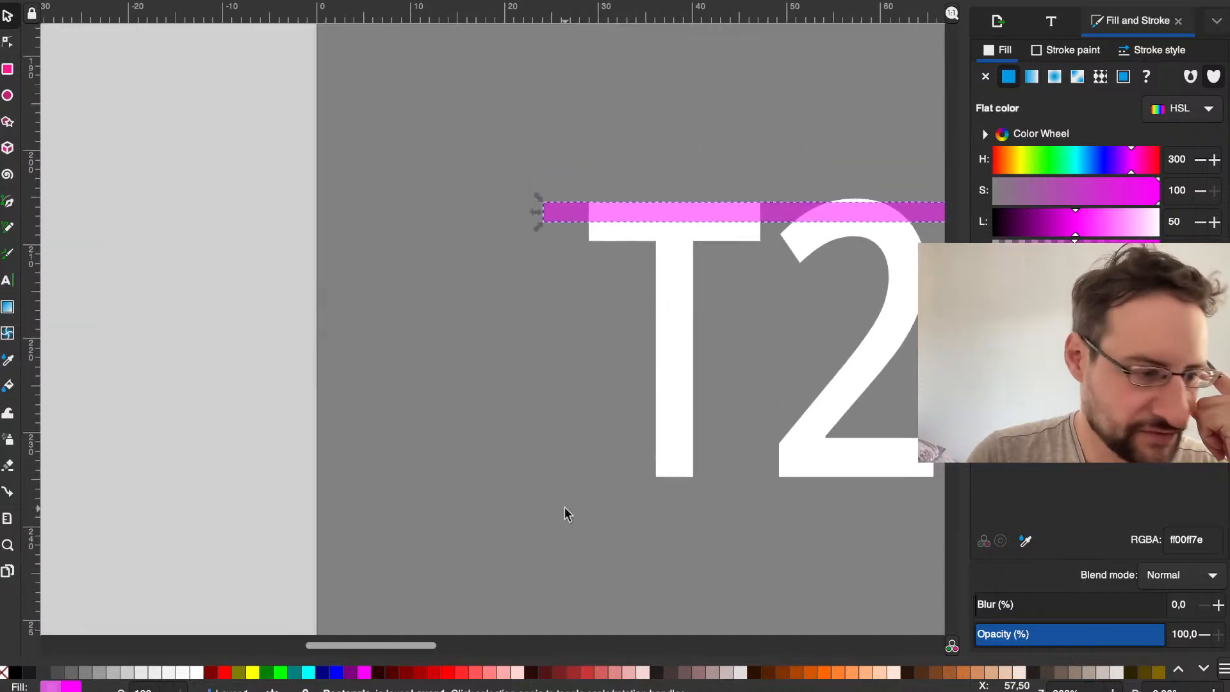
pyautogui.hscroll(-2, 563, 506)
pyautogui.hscroll(10, 563, 506)
pyautogui.scroll(-3, 563, 506)
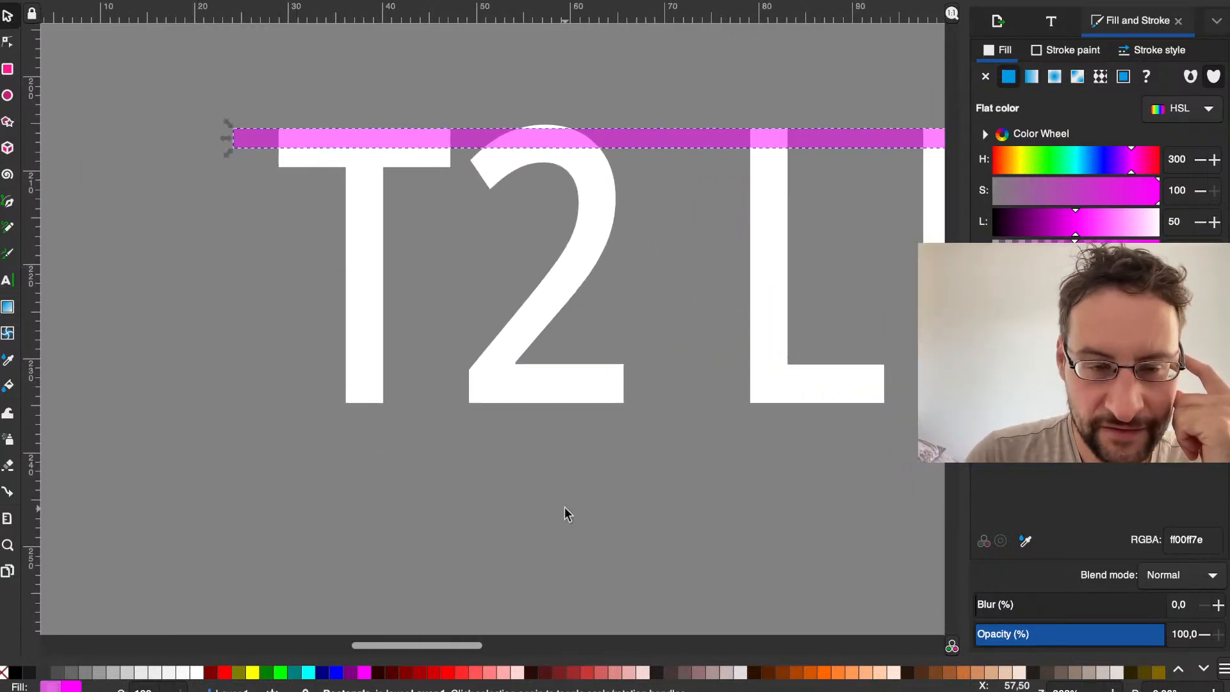
pyautogui.scroll(3, 564, 506)
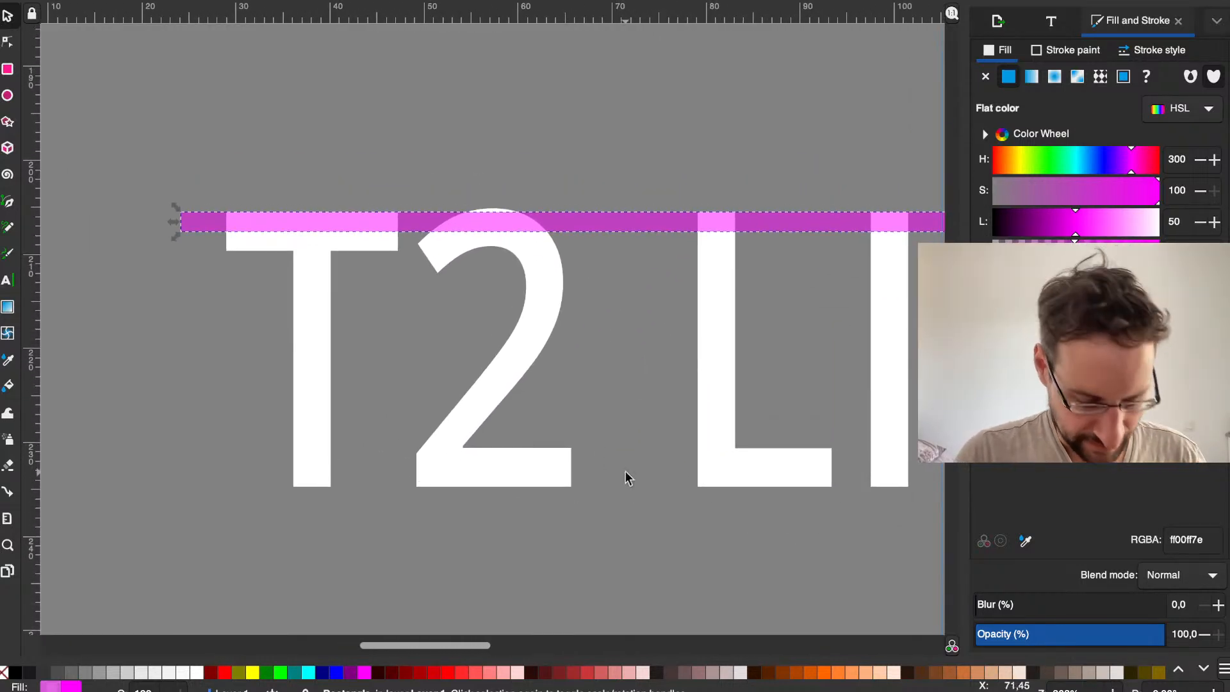
# Step: Paste a second magenta bar and place its lower edge flush with the baseline of the T2 LINUX lettering
pyautogui.hotkey('ctrl', 'v')
pyautogui.hscroll(20, 593, 440)
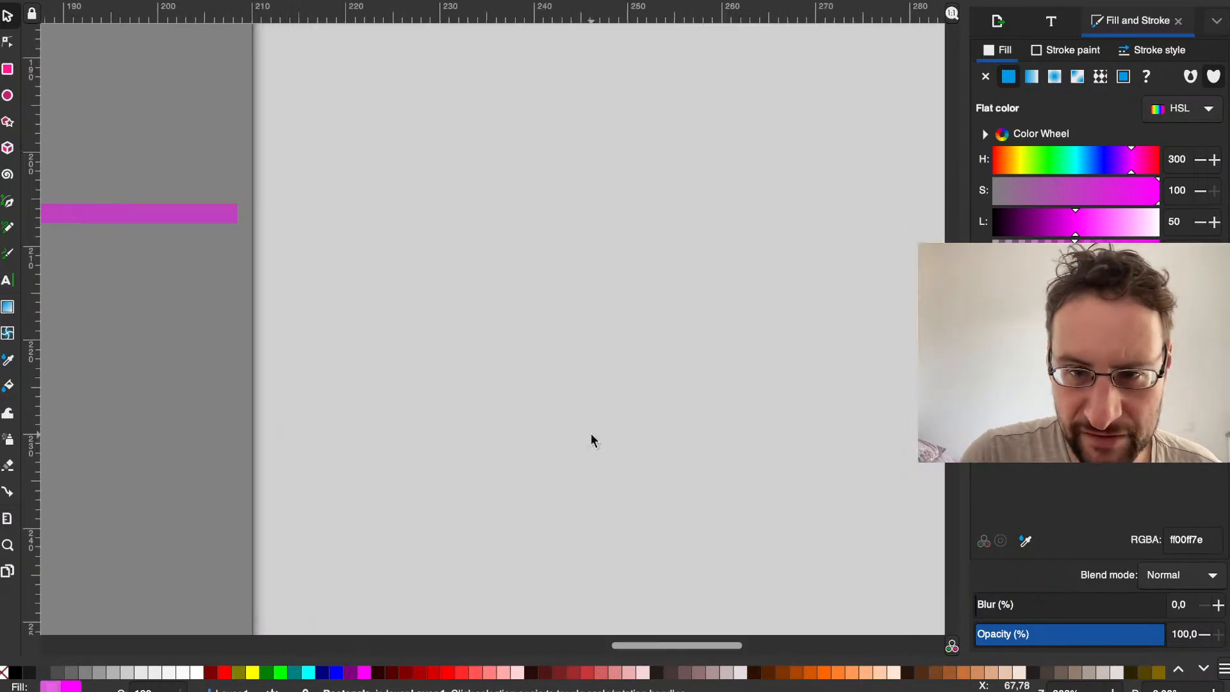
pyautogui.hscroll(-20, 591, 435)
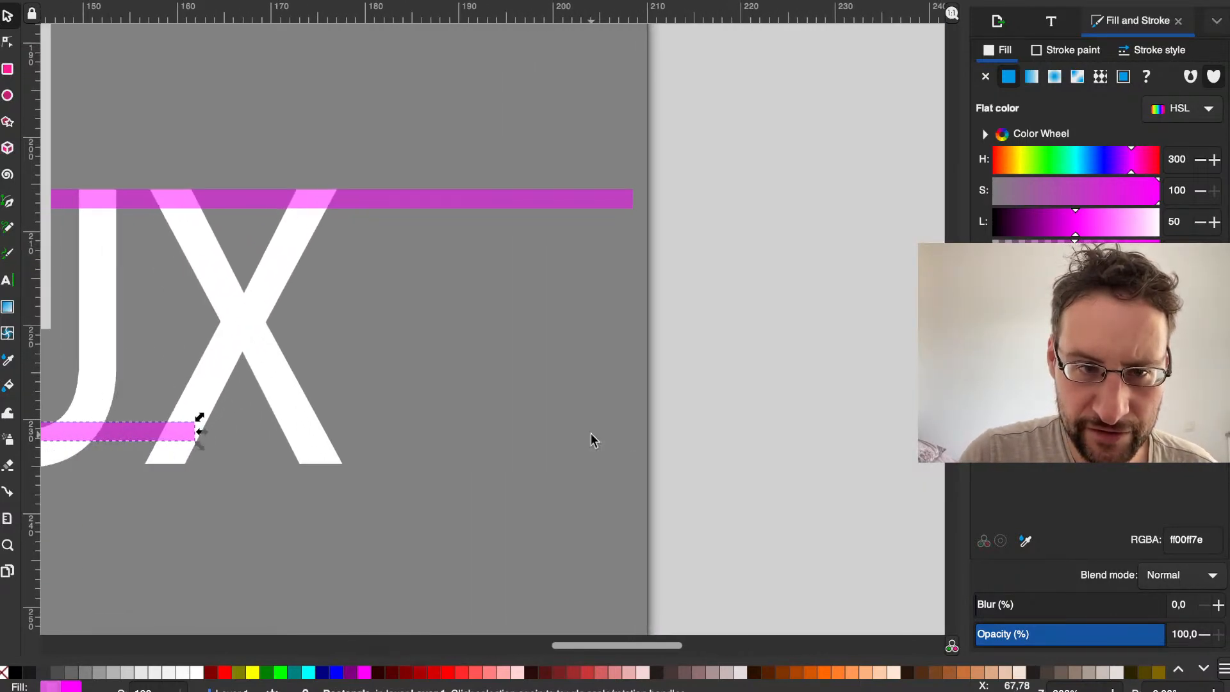
pyautogui.hscroll(15, 591, 433)
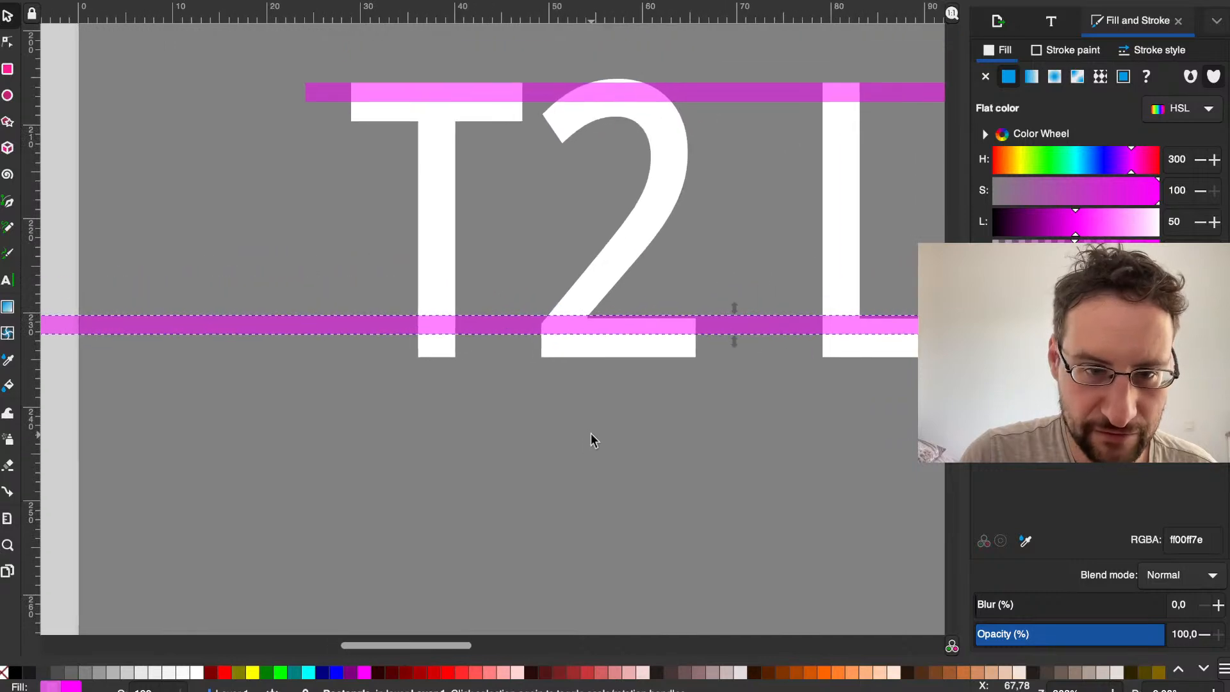
pyautogui.moveTo(290, 326); pyautogui.dragTo(630, 350)
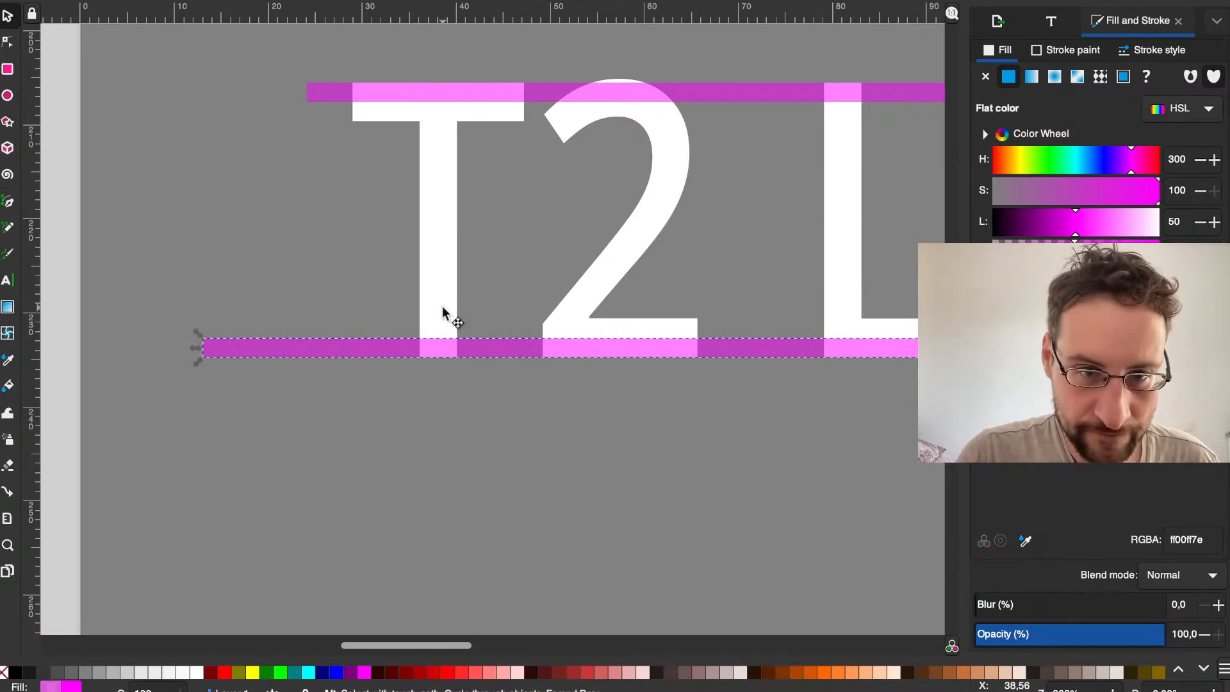
# Step: Paste another bar and stack it as a spacer, with the lowest stripe one bar height above the baseline
pyautogui.hotkey('ctrl', 'v')
pyautogui.moveTo(392, 301); pyautogui.dragTo(758, 329)
pyautogui.moveTo(364, 350); pyautogui.dragTo(334, 306)
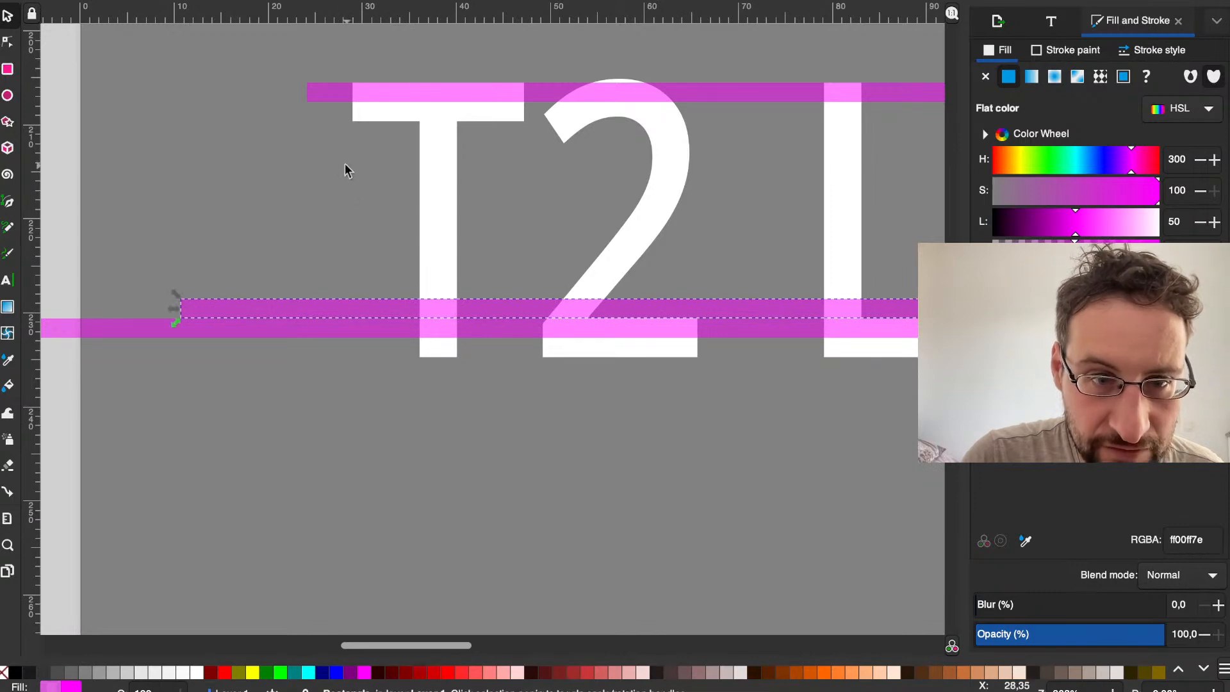
# Step: Paste further bars below the top of the T, placing two stripes one bar height apart with a spacer bar underneath
pyautogui.hotkey('ctrl', 'v')
pyautogui.moveTo(311, 152)
pyautogui.mouseDown()
pyautogui.moveTo(352, 94)
pyautogui.moveTo(286, 133)
pyautogui.moveTo(326, 168)
pyautogui.moveTo(376, 161)
pyautogui.mouseUp()
pyautogui.hotkey('ctrl', 'v')
pyautogui.moveTo(322, 119); pyautogui.dragTo(321, 187)
pyautogui.hotkey('ctrl', 'z')
pyautogui.moveTo(308, 137); pyautogui.dragTo(304, 177)
pyautogui.press('alt')
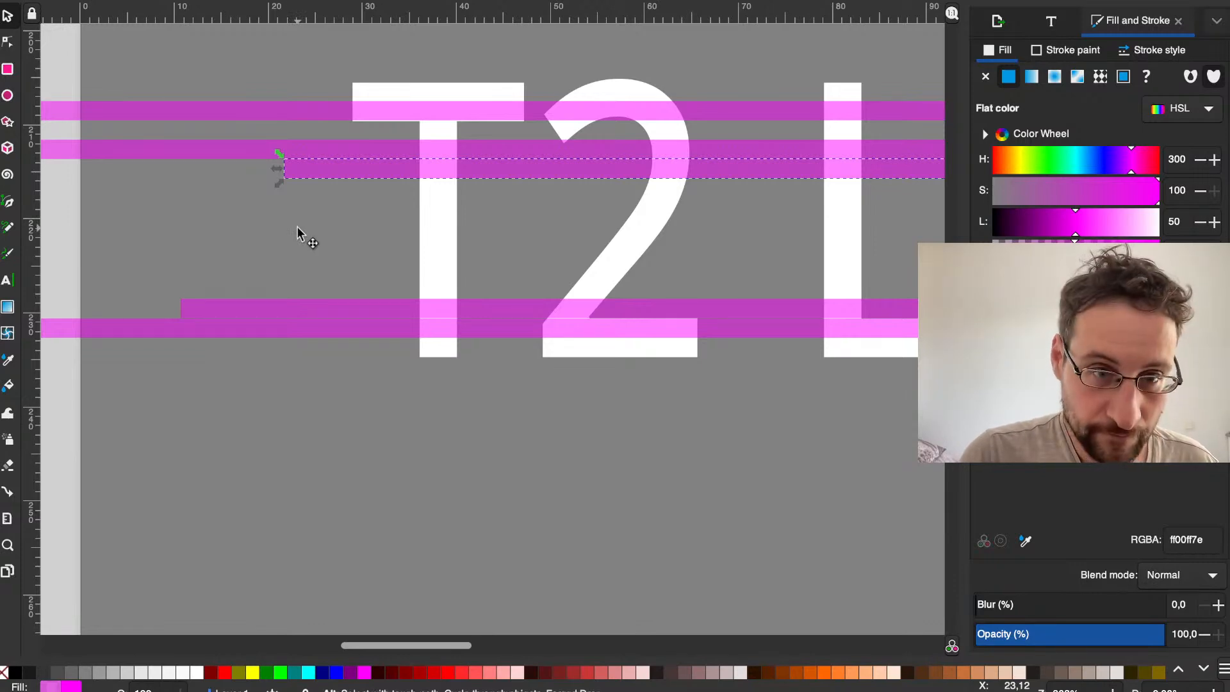
# Step: Paste another bar to form a second lower stripe one bar height above the lowest, with a spacer bar directly on top
pyautogui.hotkey('ctrl', 'v')
pyautogui.moveTo(234, 237); pyautogui.dragTo(360, 267)
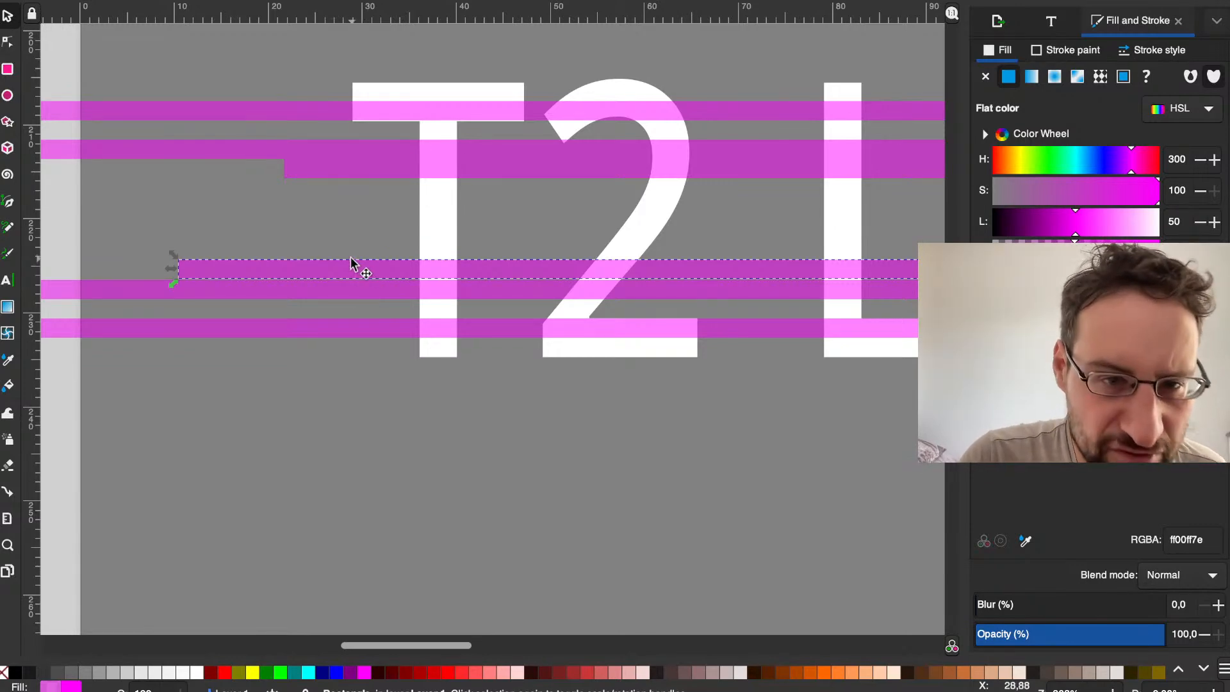
pyautogui.moveTo(342, 267); pyautogui.dragTo(342, 269)
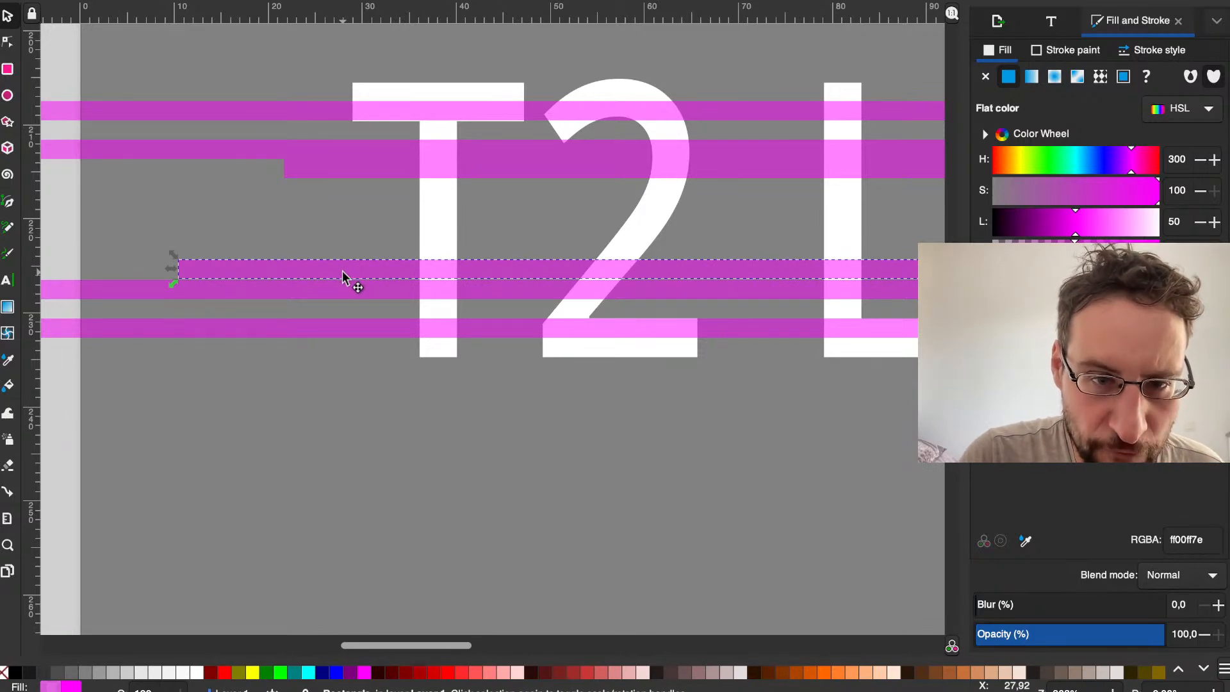
pyautogui.moveTo(342, 272); pyautogui.dragTo(341, 273)
pyautogui.press('alt')
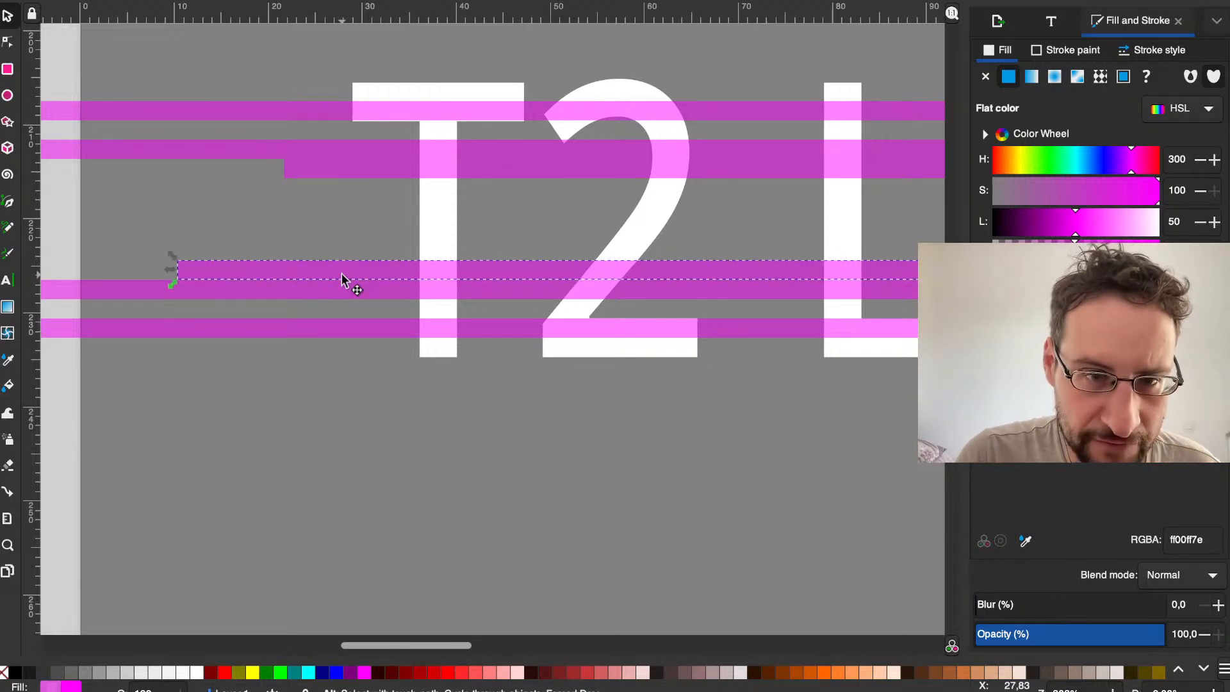
# Step: Add a third upper stripe and a third lower stripe, using the spacer bars to keep one bar height between neighbours
pyautogui.press('super+v')
pyautogui.moveTo(335, 273); pyautogui.dragTo(306, 206)
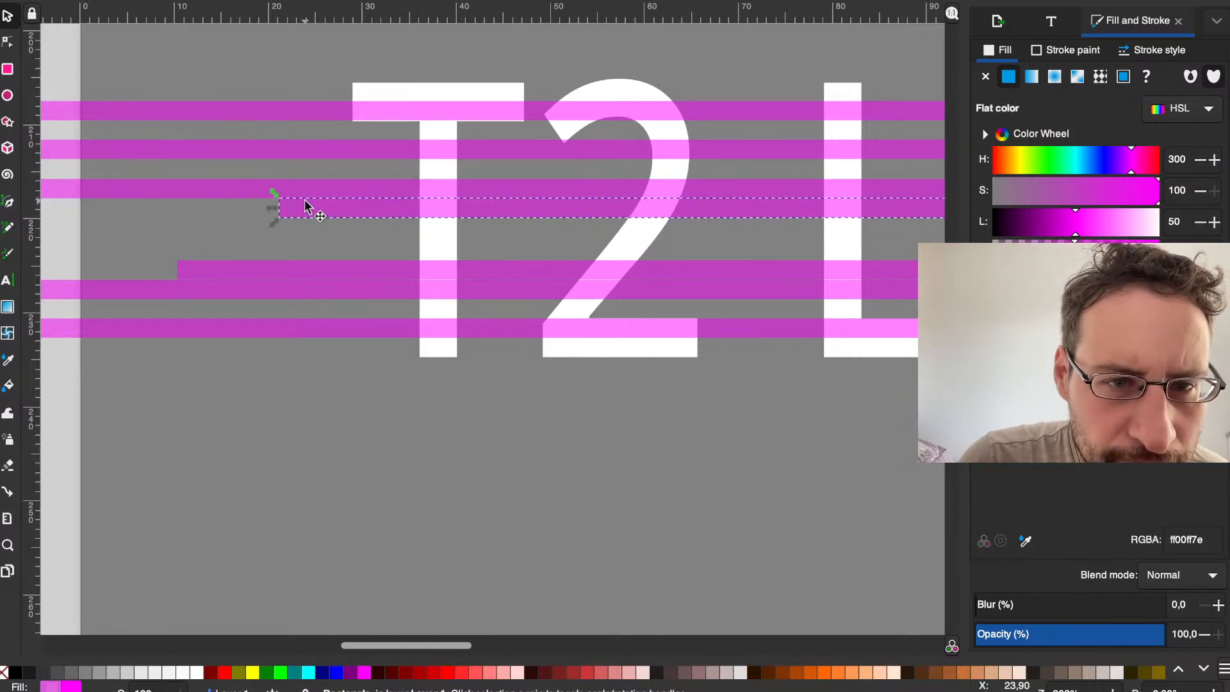
pyautogui.scroll(3, 306, 207)
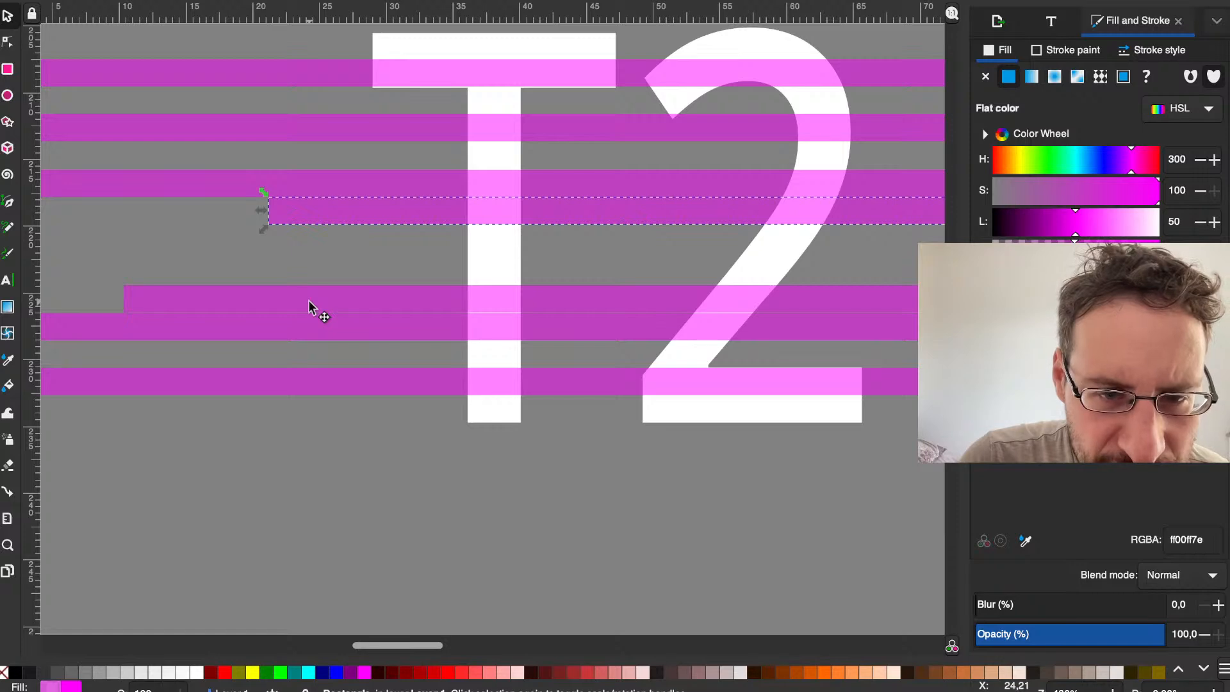
pyautogui.click(309, 301)
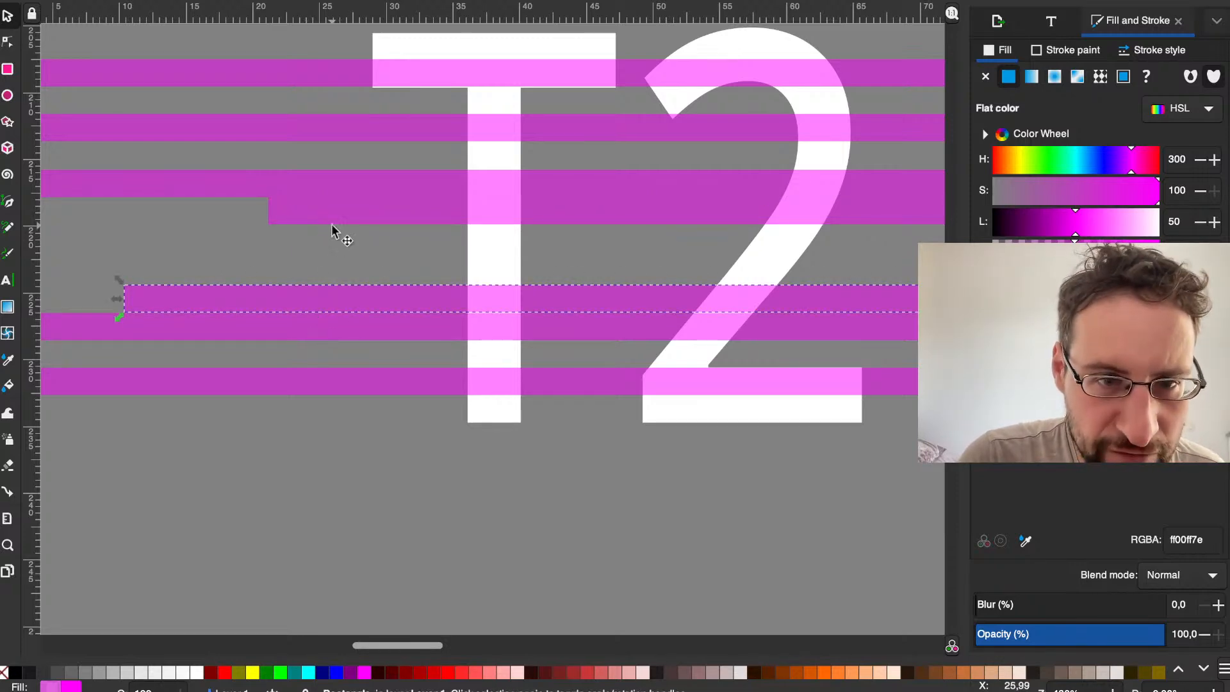
pyautogui.click(307, 217)
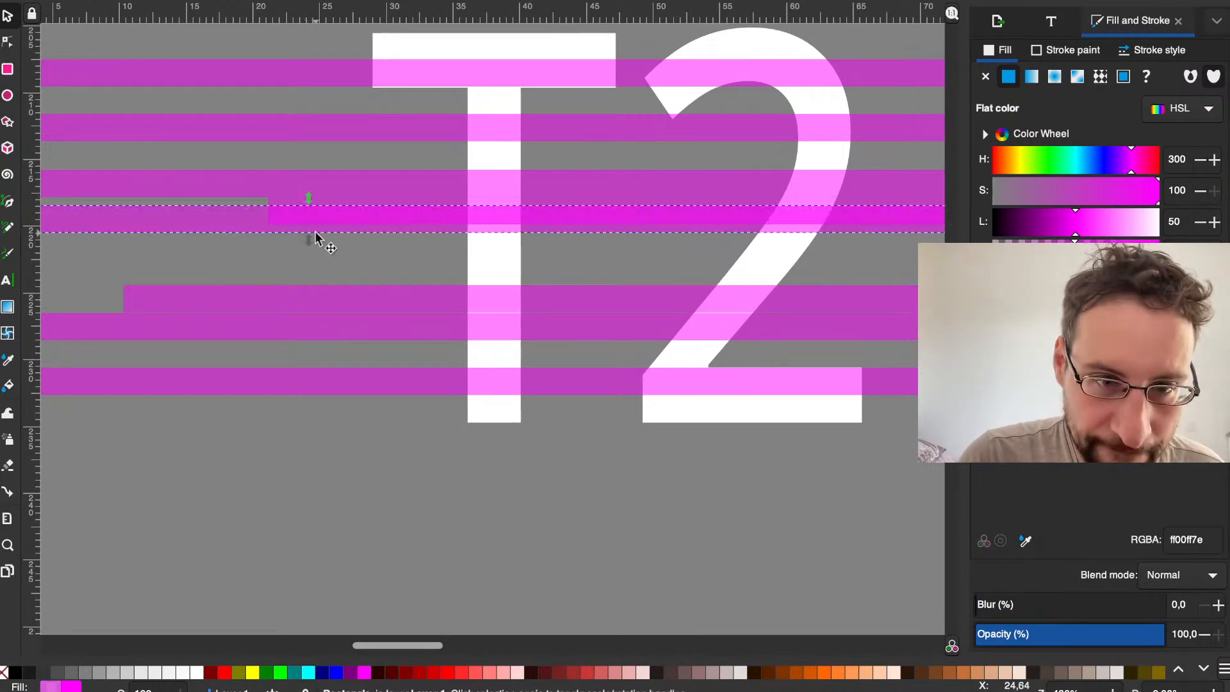
pyautogui.moveTo(234, 223); pyautogui.dragTo(241, 283)
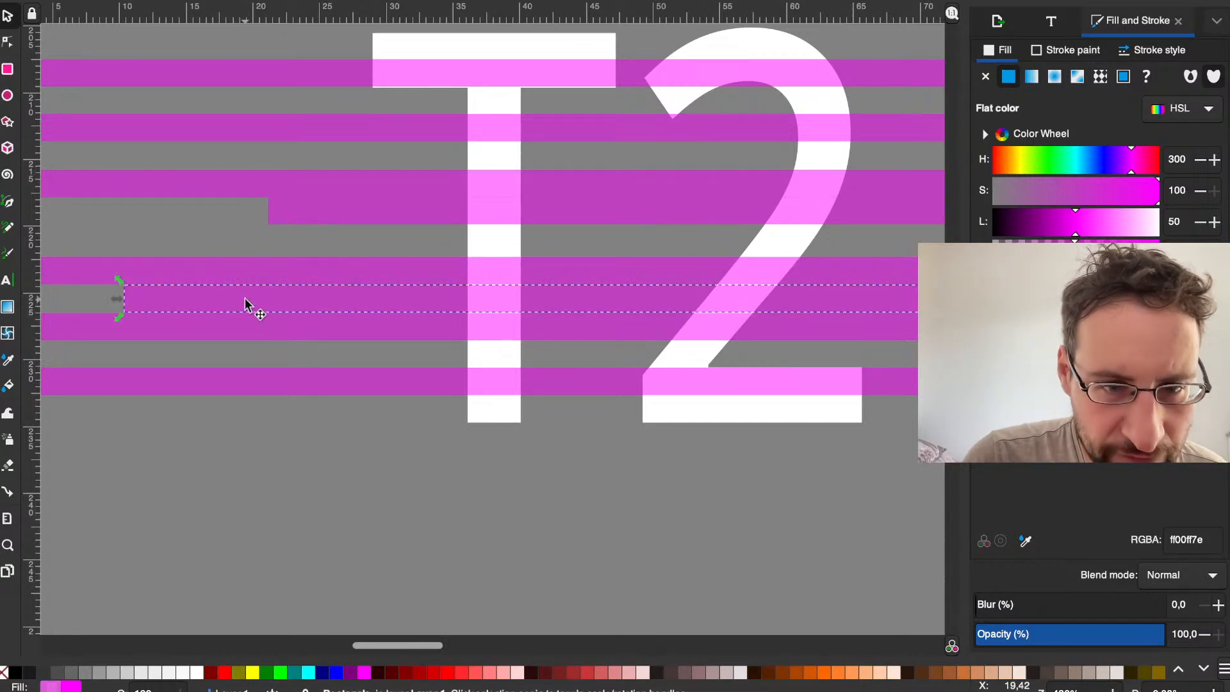
# Step: Delete the two leftover spacer bars next to the third upper and third lower stripes
pyautogui.press('Escape')
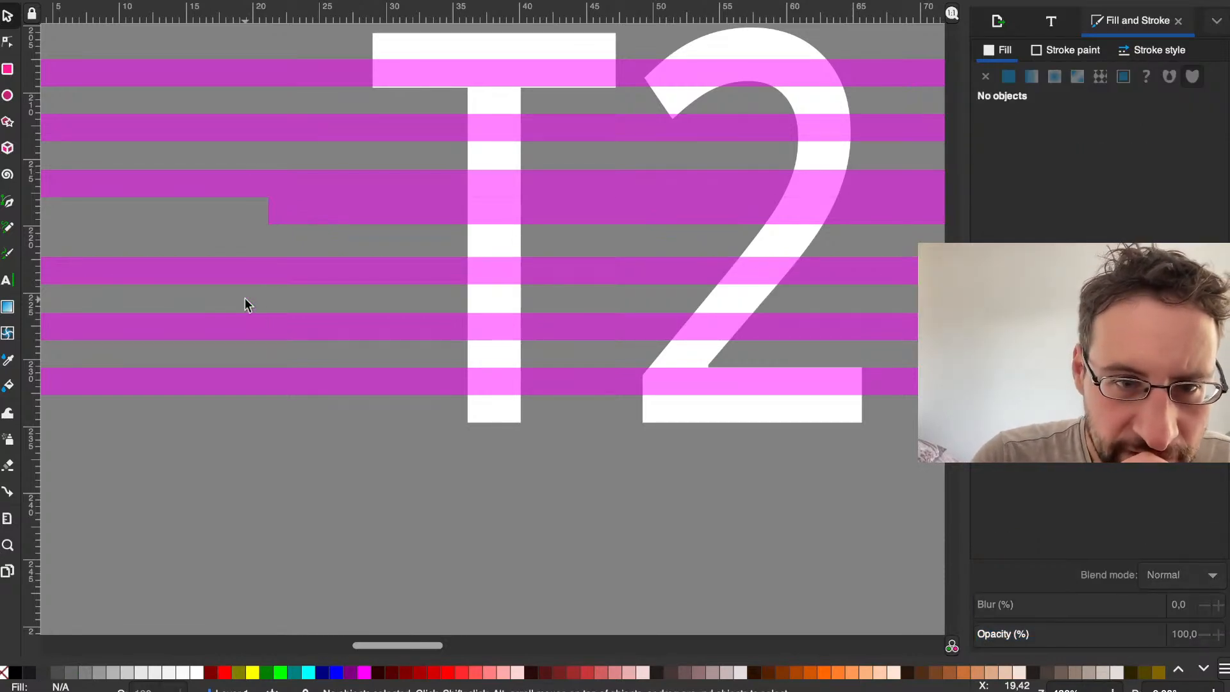
pyautogui.click(321, 210)
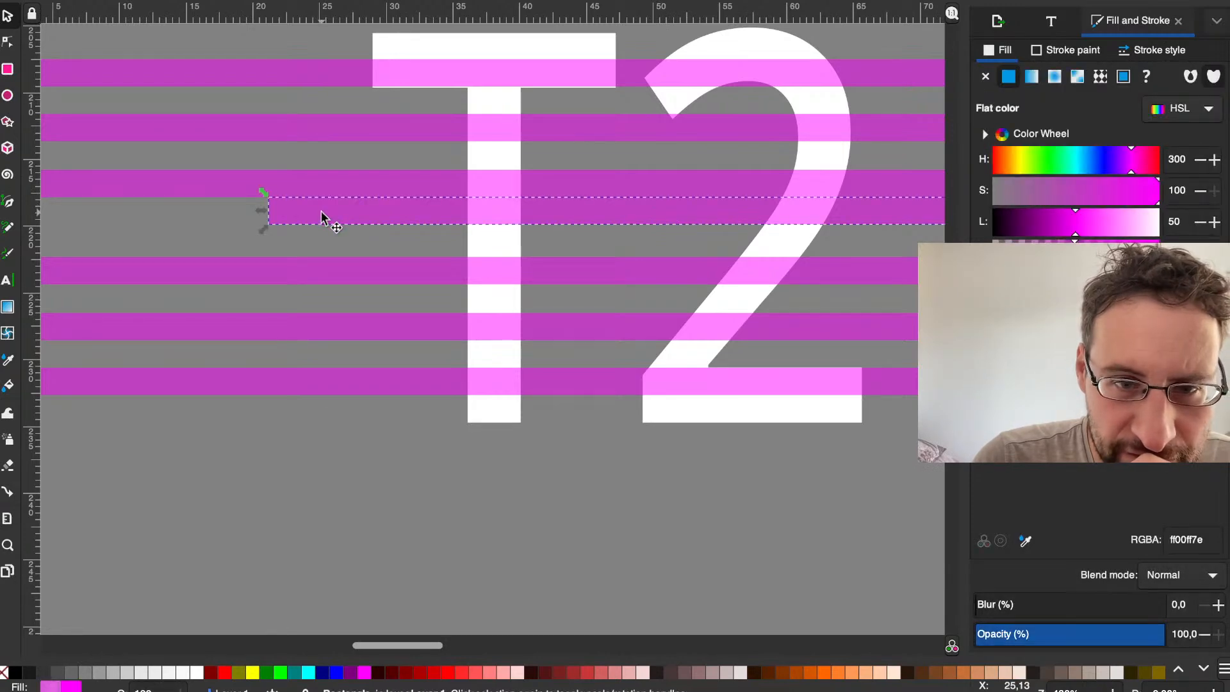
pyautogui.hscroll(3, 282, 255)
pyautogui.scroll(1, 282, 255)
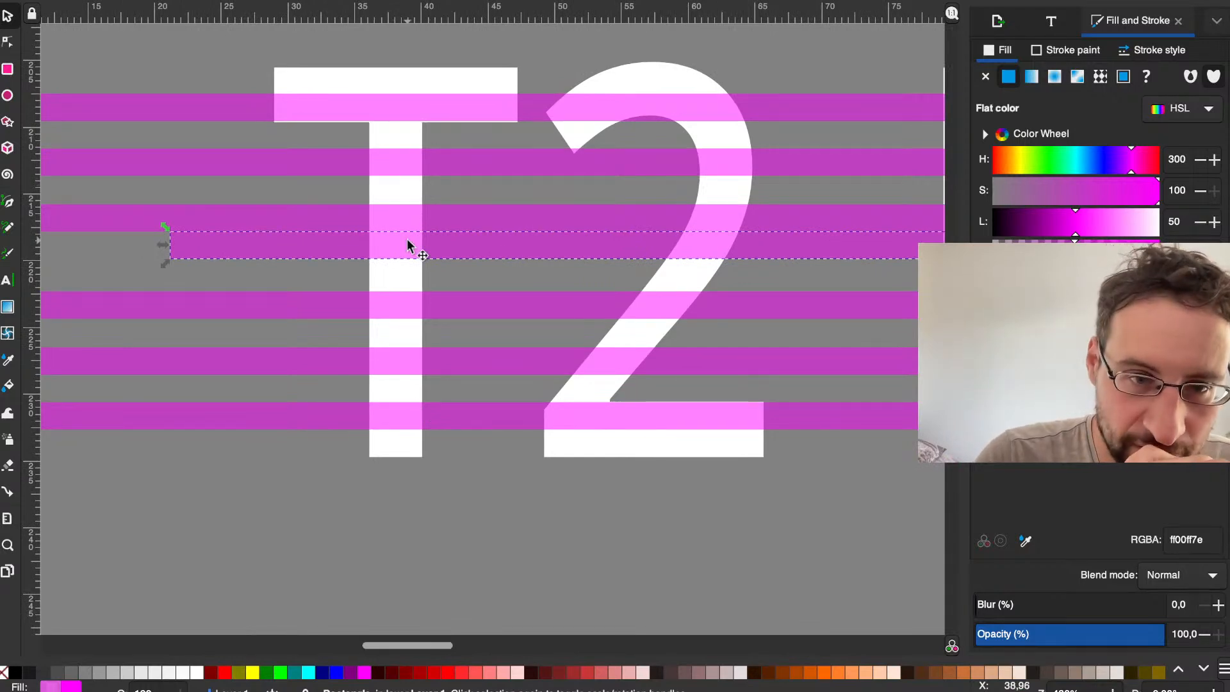
pyautogui.press('Delete')
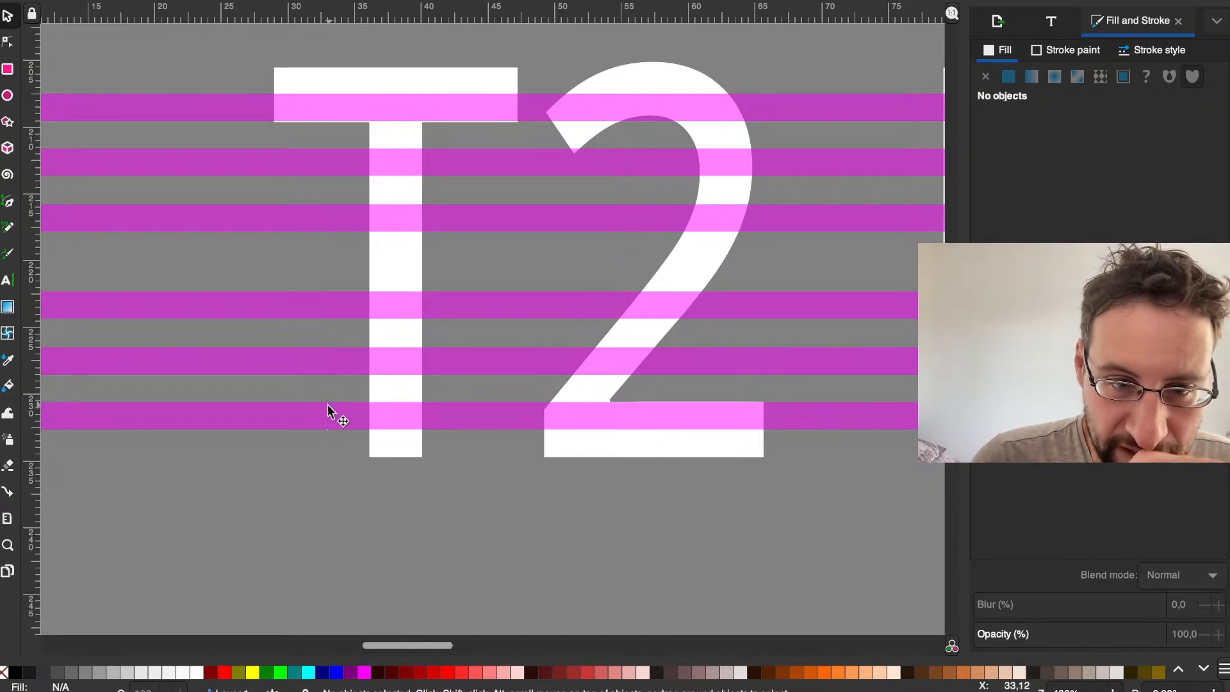
# Step: Nudge the three upper stripes slightly down across the lettering
pyautogui.click(232, 106)
pyautogui.click(252, 163)
pyautogui.press('Down')
pyautogui.moveTo(249, 217); pyautogui.dragTo(248, 225)
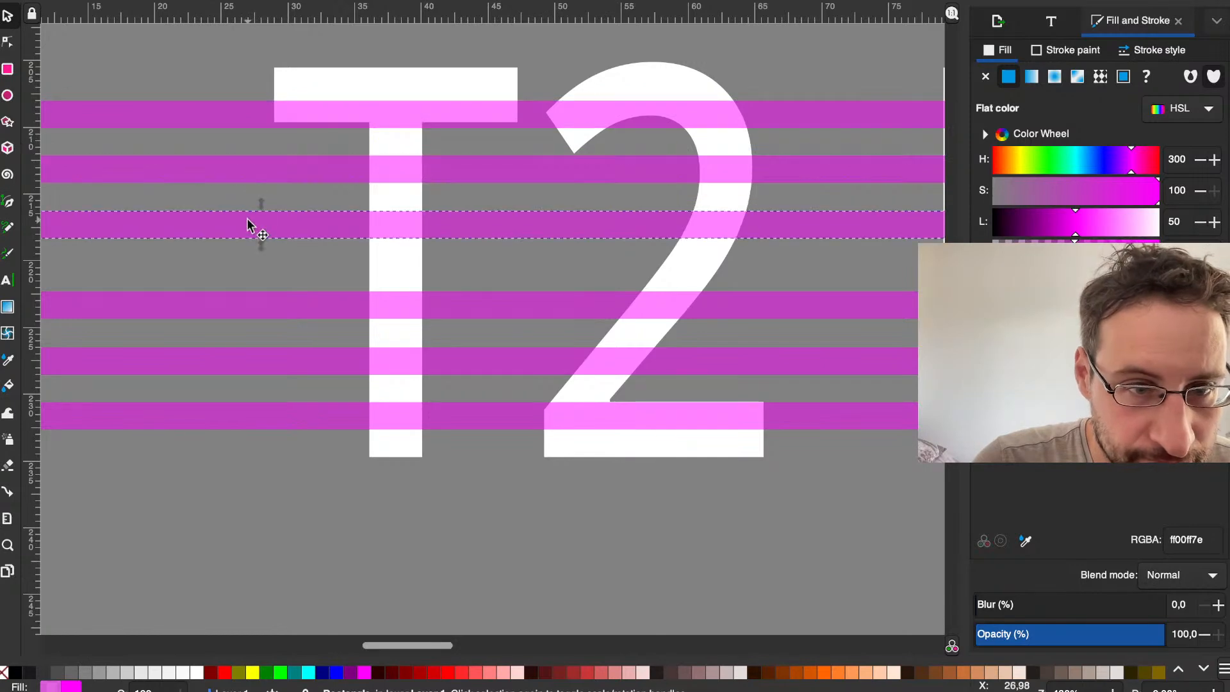
# Step: Nudge the three lower stripes up, moving the uppermost of them twice as far, to narrow the middle gap
pyautogui.click(251, 309)
pyautogui.press('Up')
pyautogui.press('Up')
pyautogui.click(258, 360)
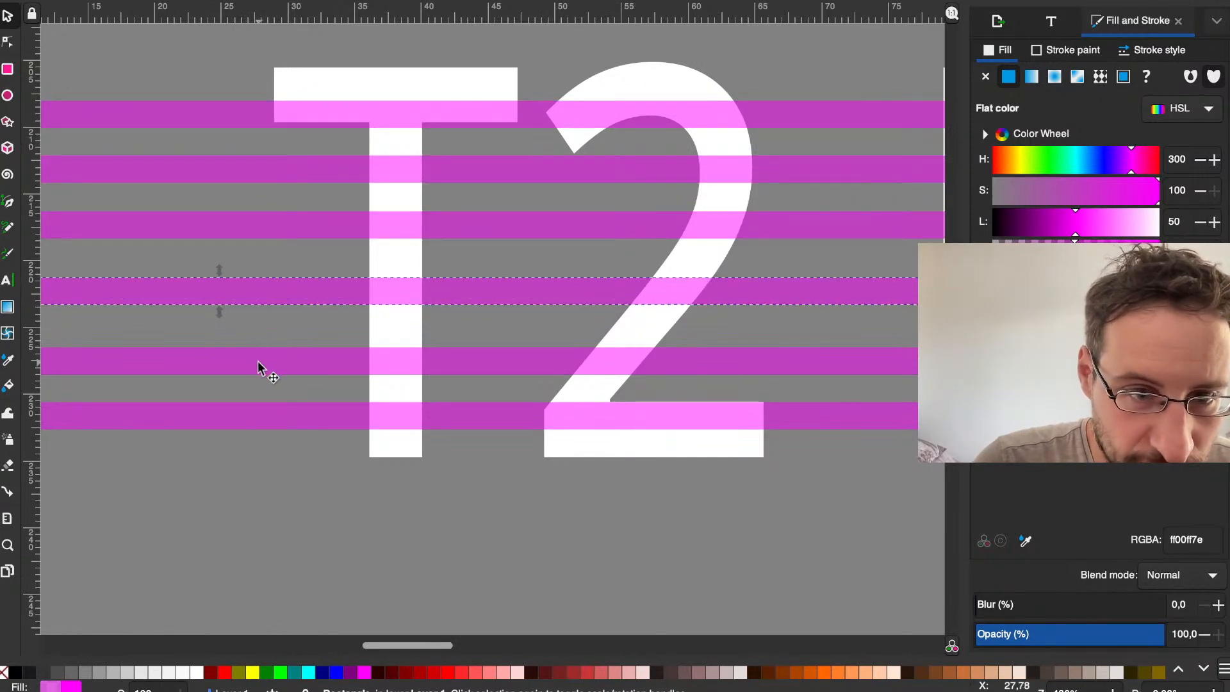
pyautogui.press('Up')
pyautogui.click(255, 415)
pyautogui.press('Up')
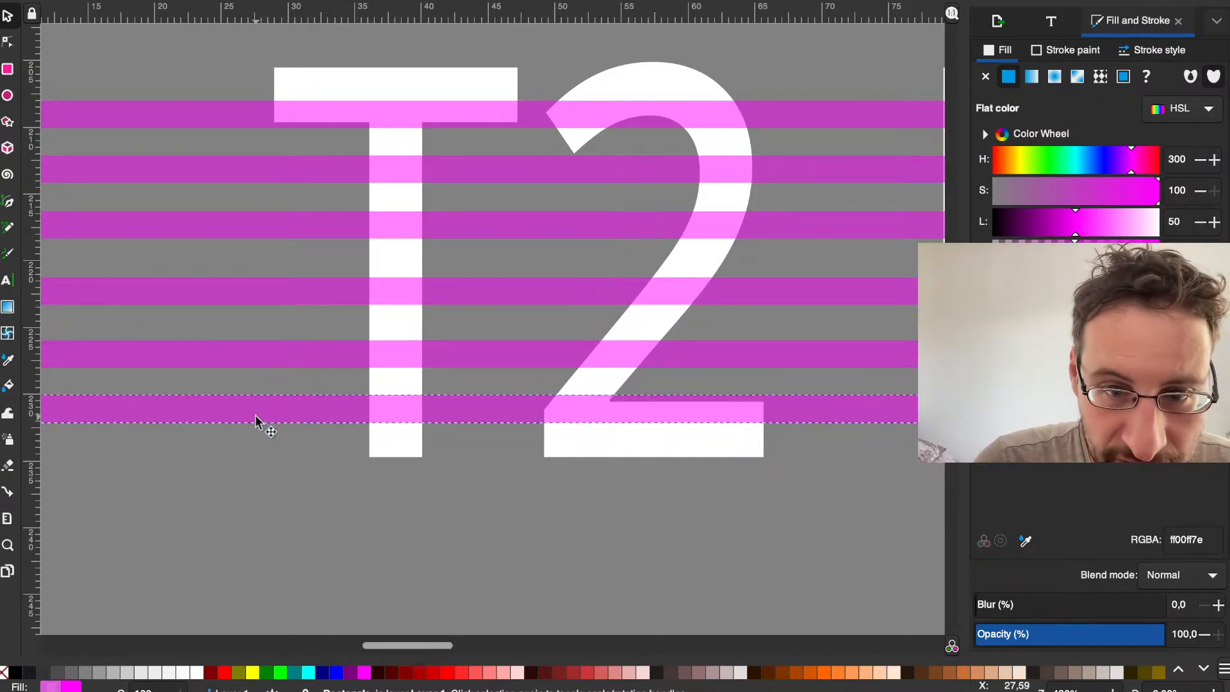
pyautogui.click(279, 513)
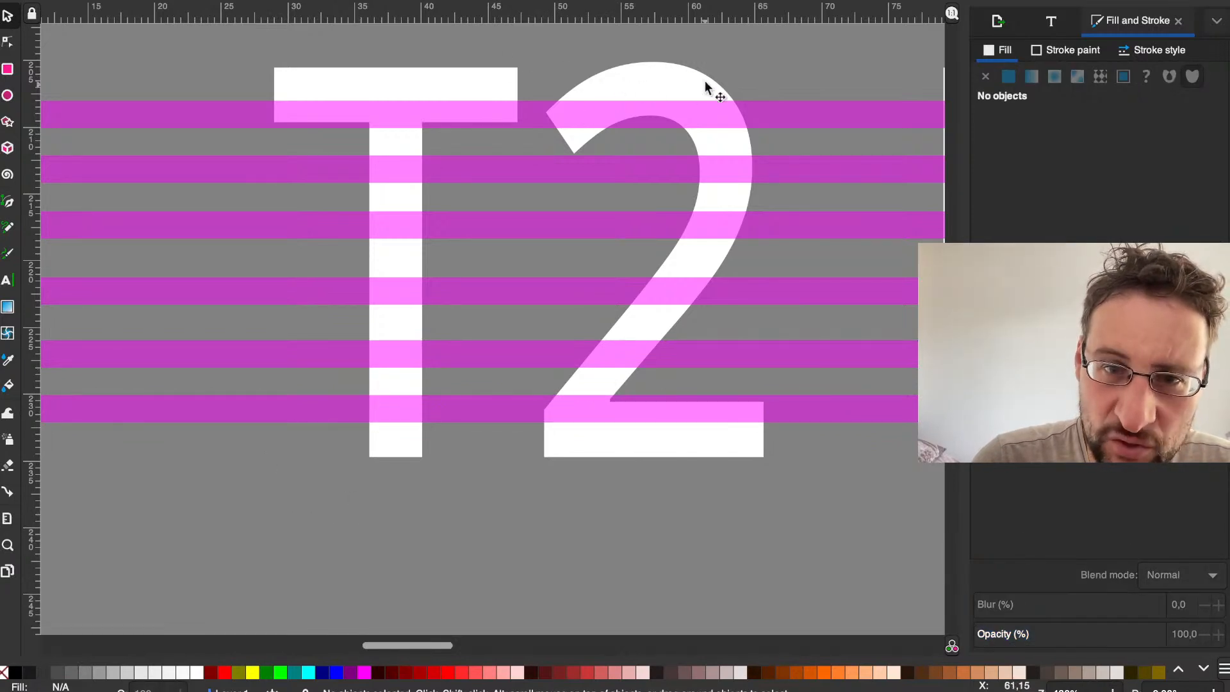
# Step: Even out the gaps by nudging the lowest stripe down, the topmost stripe up and the third stripe down
pyautogui.click(451, 112)
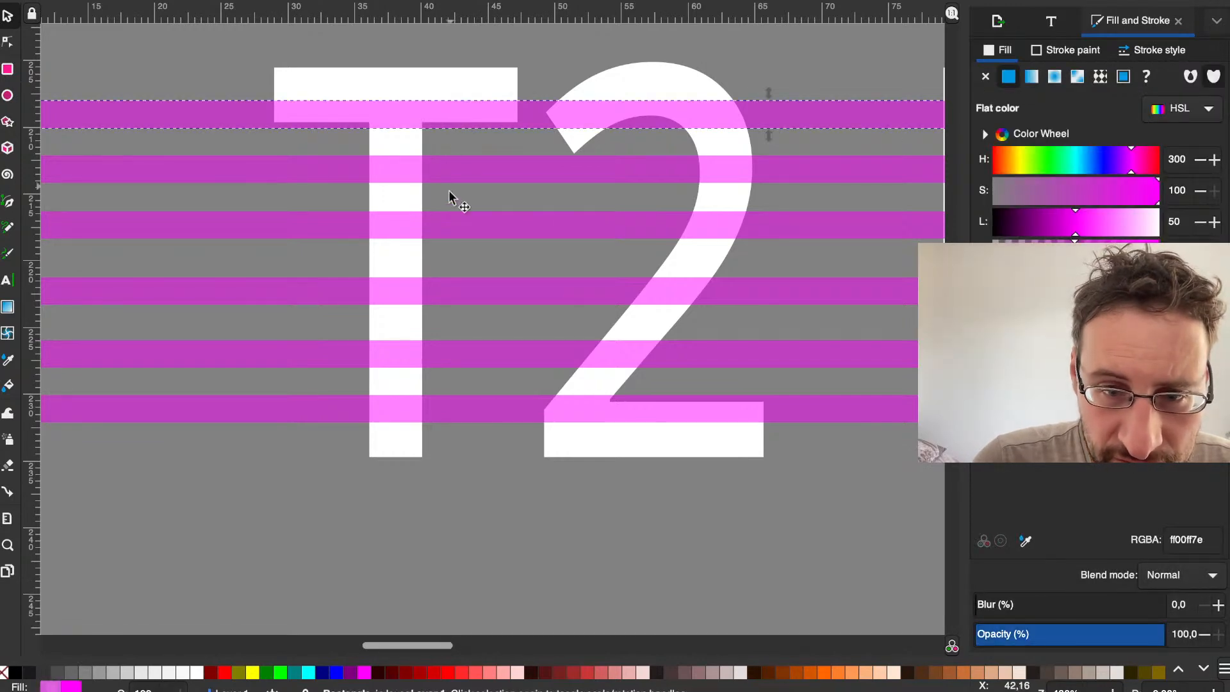
pyautogui.click(429, 394)
pyautogui.press('Down')
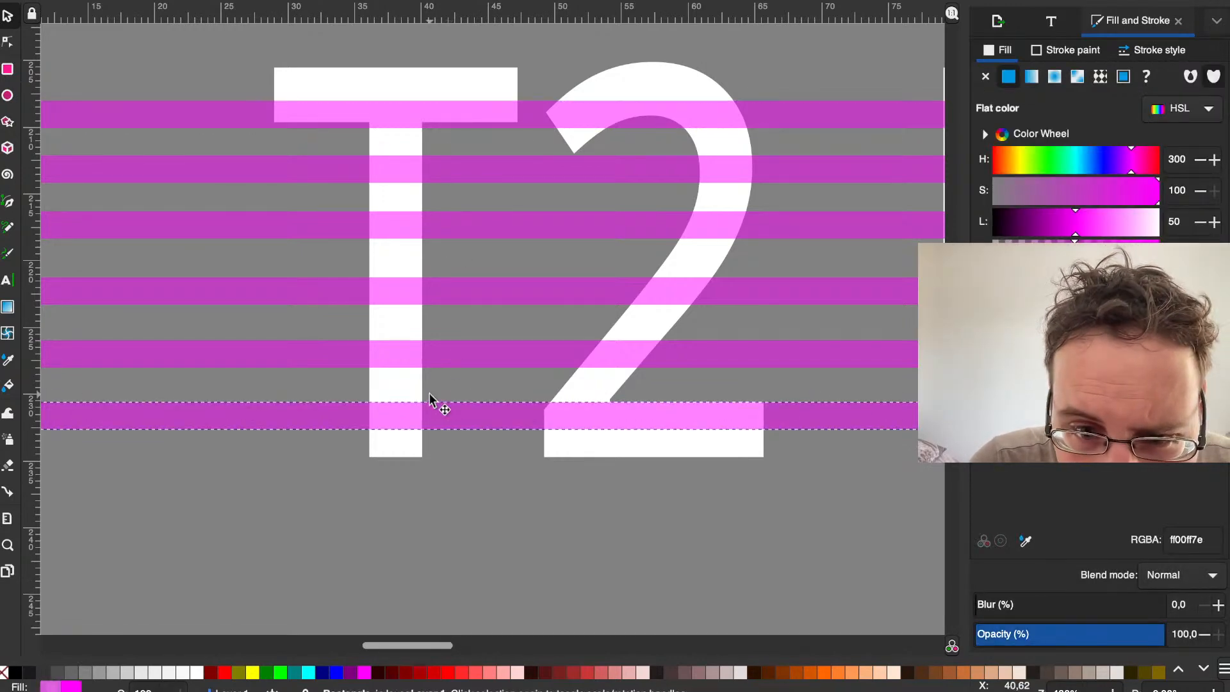
pyautogui.click(408, 123)
pyautogui.press('Up')
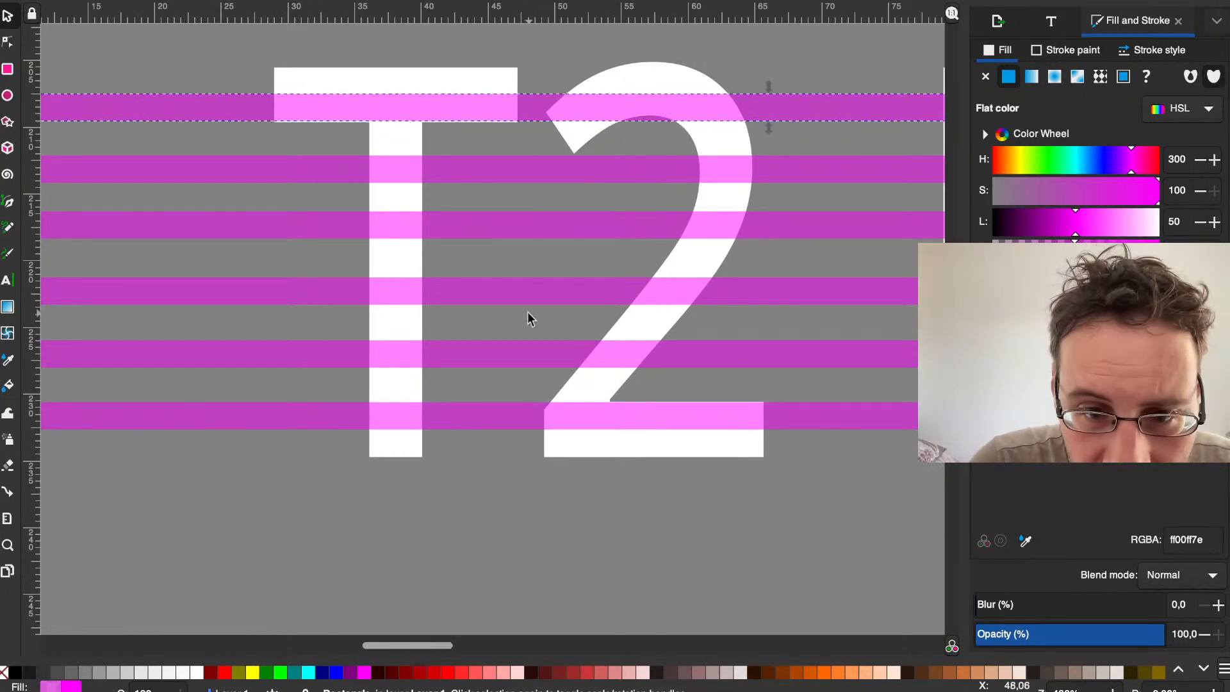
pyautogui.click(429, 232)
pyautogui.press('Down')
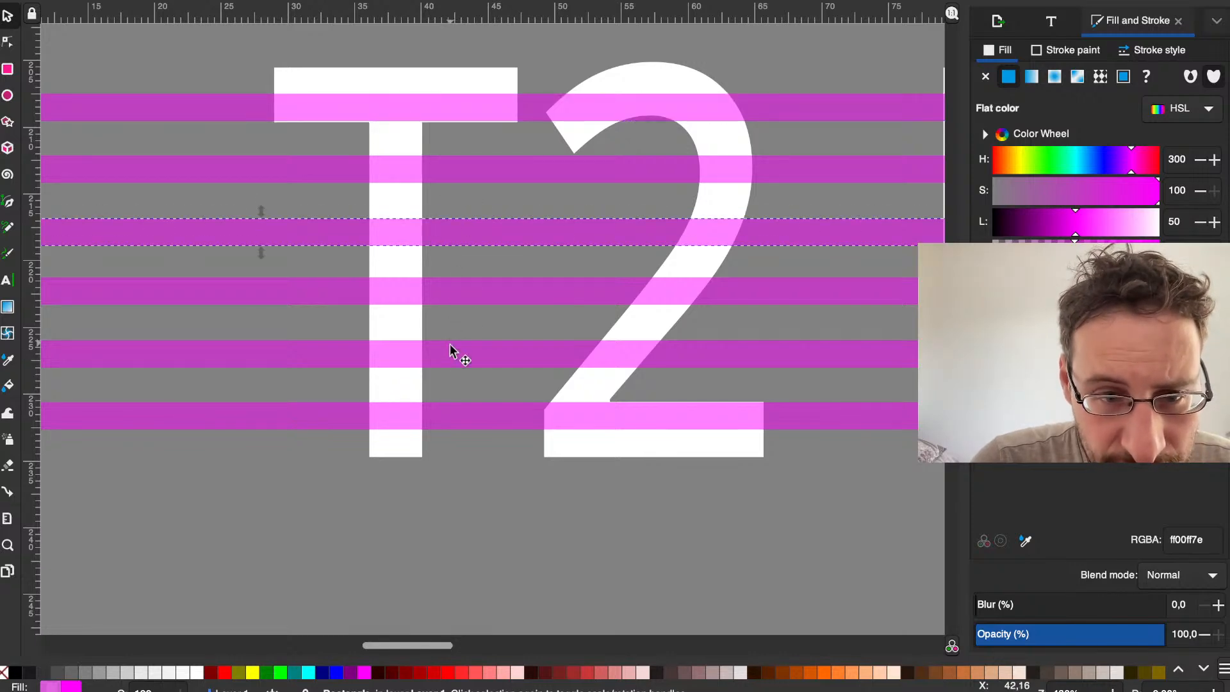
# Step: Examine where the six stripes start and end relative to the T2 LINUX lettering, from the X back past the T
pyautogui.click(419, 513)
pyautogui.hscroll(1, 494, 521)
pyautogui.hscroll(10, 487, 524)
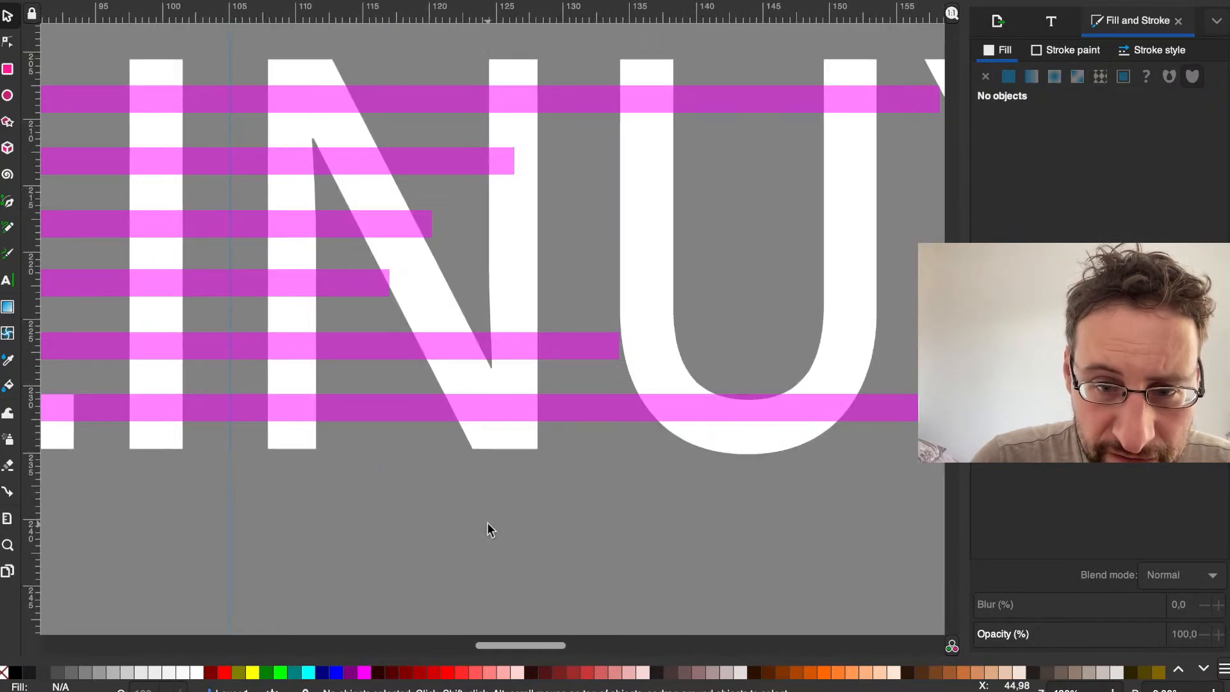
pyautogui.hscroll(5, 488, 523)
pyautogui.scroll(-1, 487, 524)
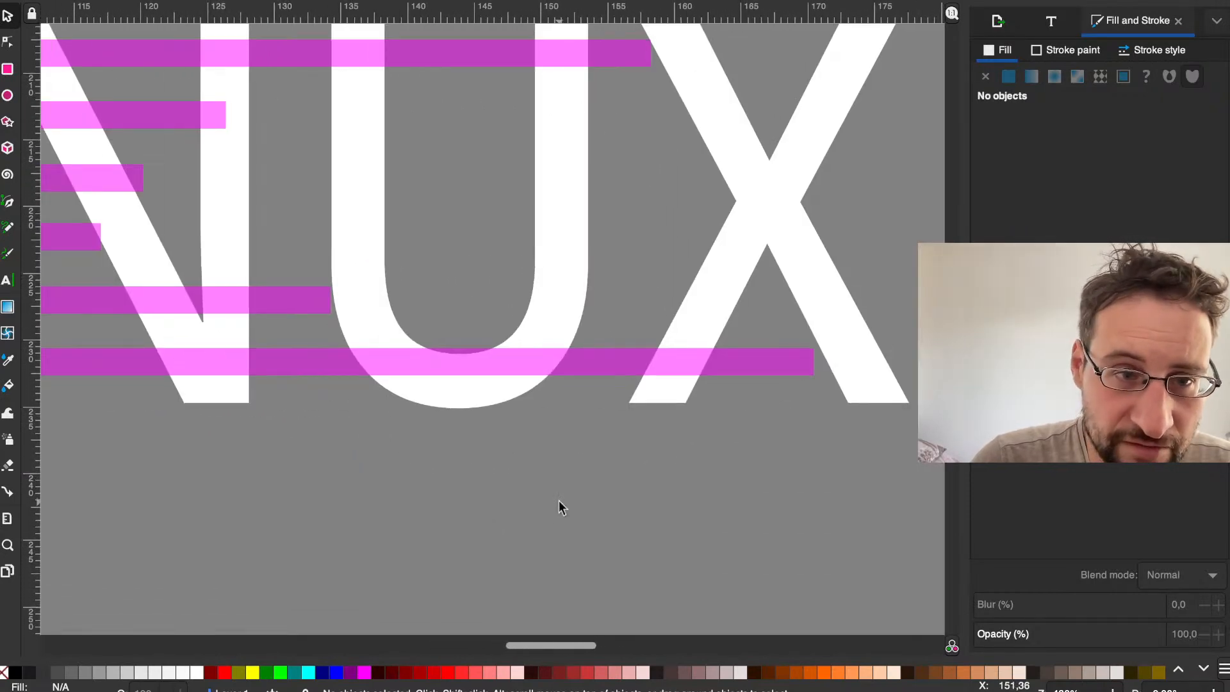
pyautogui.scroll(-2, 559, 501)
pyautogui.hscroll(-20, 559, 500)
pyautogui.hscroll(3, 558, 500)
pyautogui.hscroll(20, 558, 501)
pyautogui.hscroll(20, 583, 471)
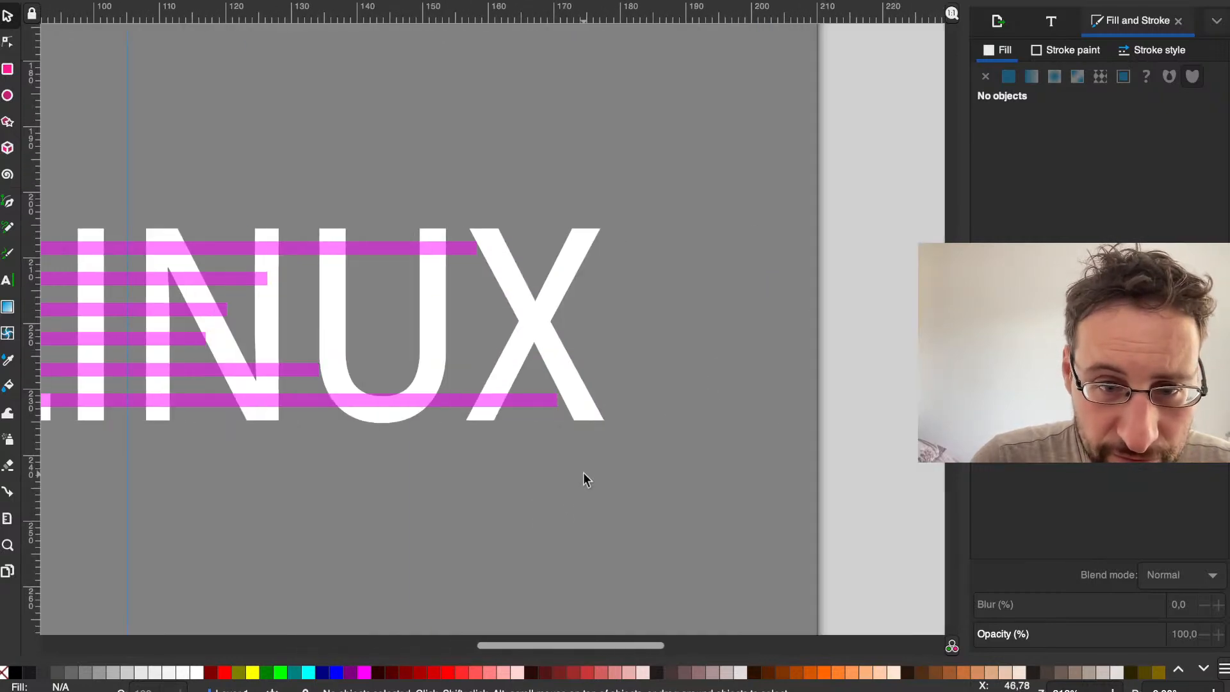
pyautogui.hscroll(-5, 583, 472)
pyautogui.scroll(-1, 583, 472)
pyautogui.hscroll(-15, 583, 471)
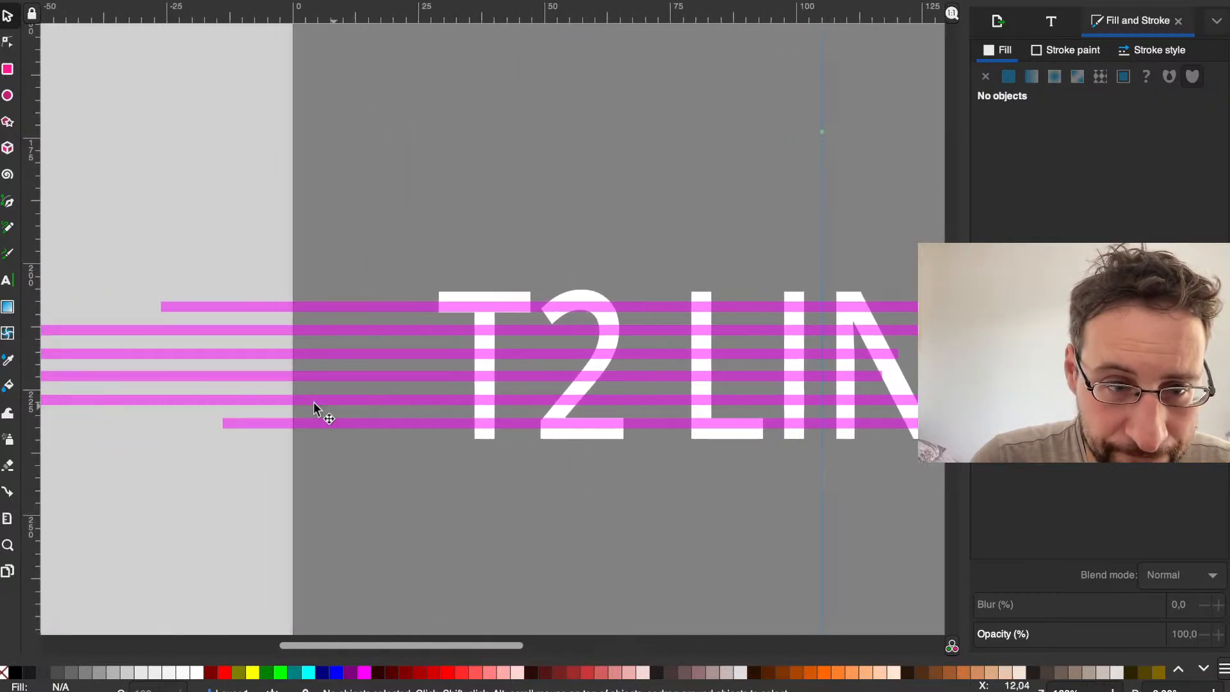
pyautogui.hscroll(-10, 164, 286)
# Step: Select the four middle stripes together and shift them right, bringing their starting ends closer to the T
pyautogui.moveTo(261, 260); pyautogui.dragTo(487, 394)
pyautogui.moveTo(531, 431); pyautogui.dragTo(336, 237)
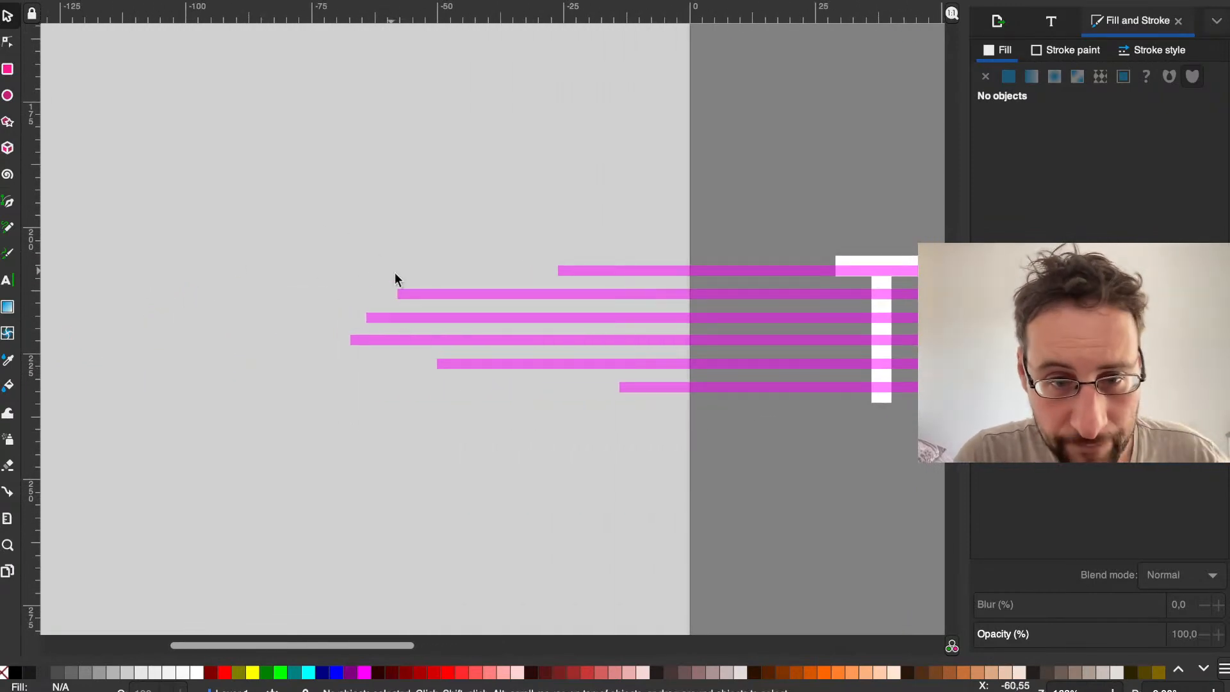
pyautogui.click(428, 295)
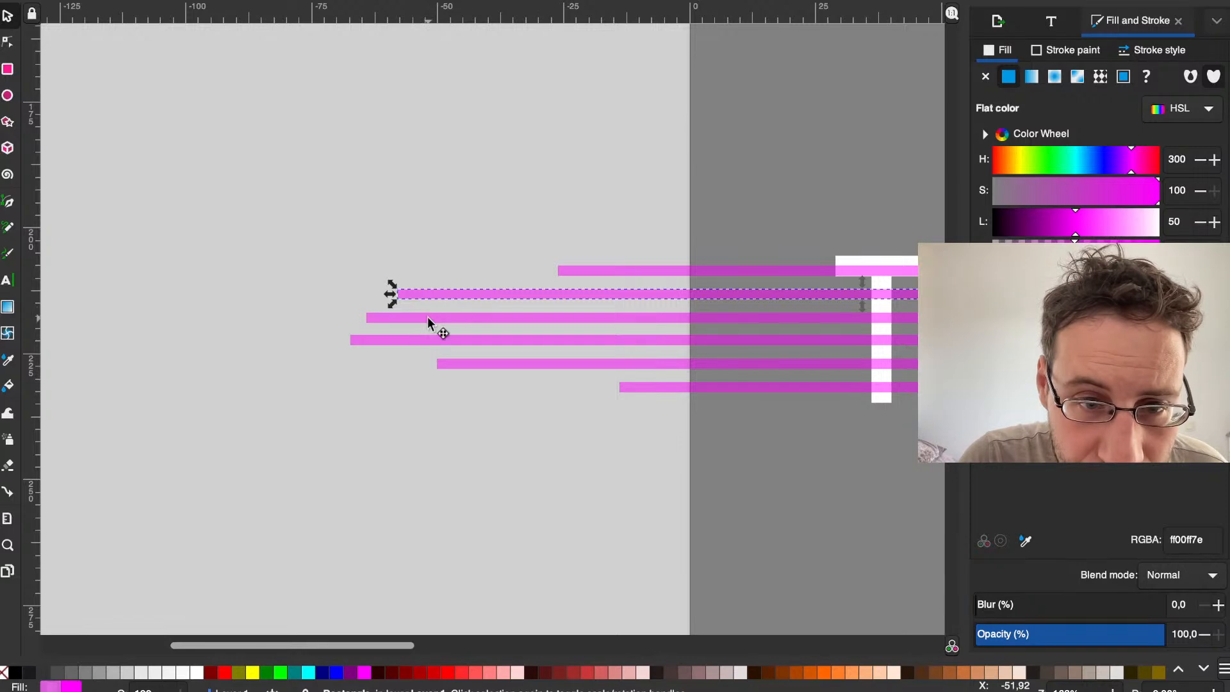
pyautogui.click(428, 317)
pyautogui.click(422, 340)
pyautogui.click(431, 294)
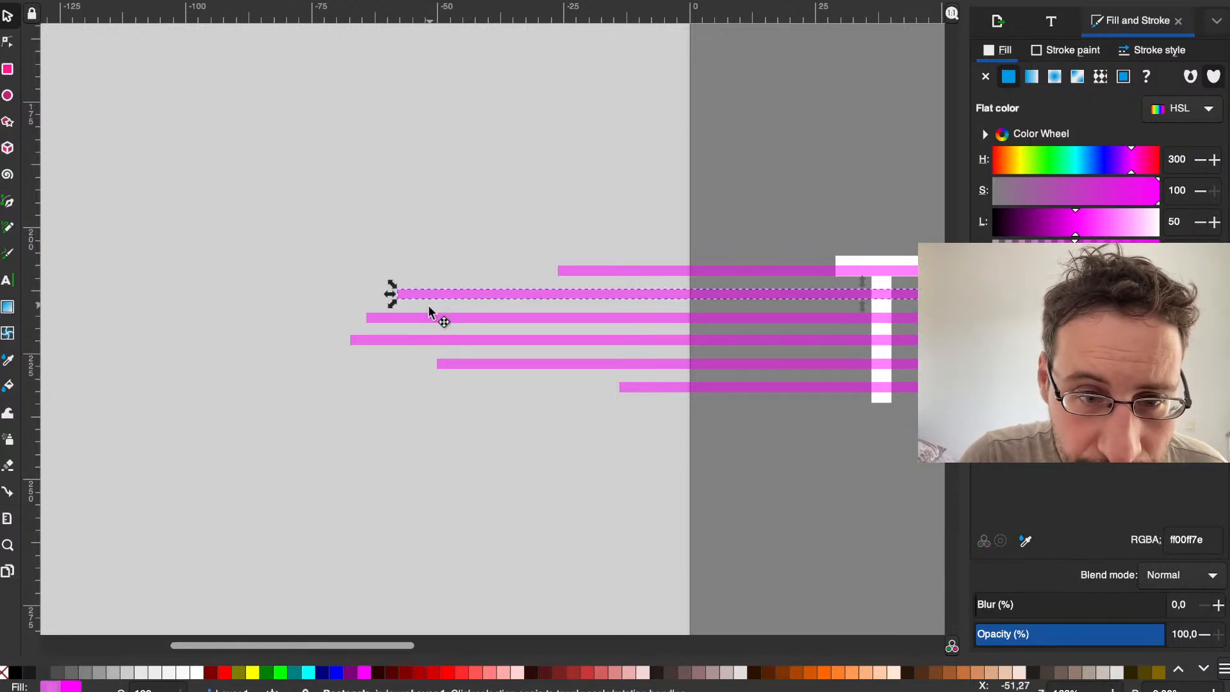
pyautogui.keyDown('shift'); pyautogui.click(423, 319); pyautogui.keyUp('shift')
pyautogui.keyDown('shift'); pyautogui.click(422, 338); pyautogui.keyUp('shift')
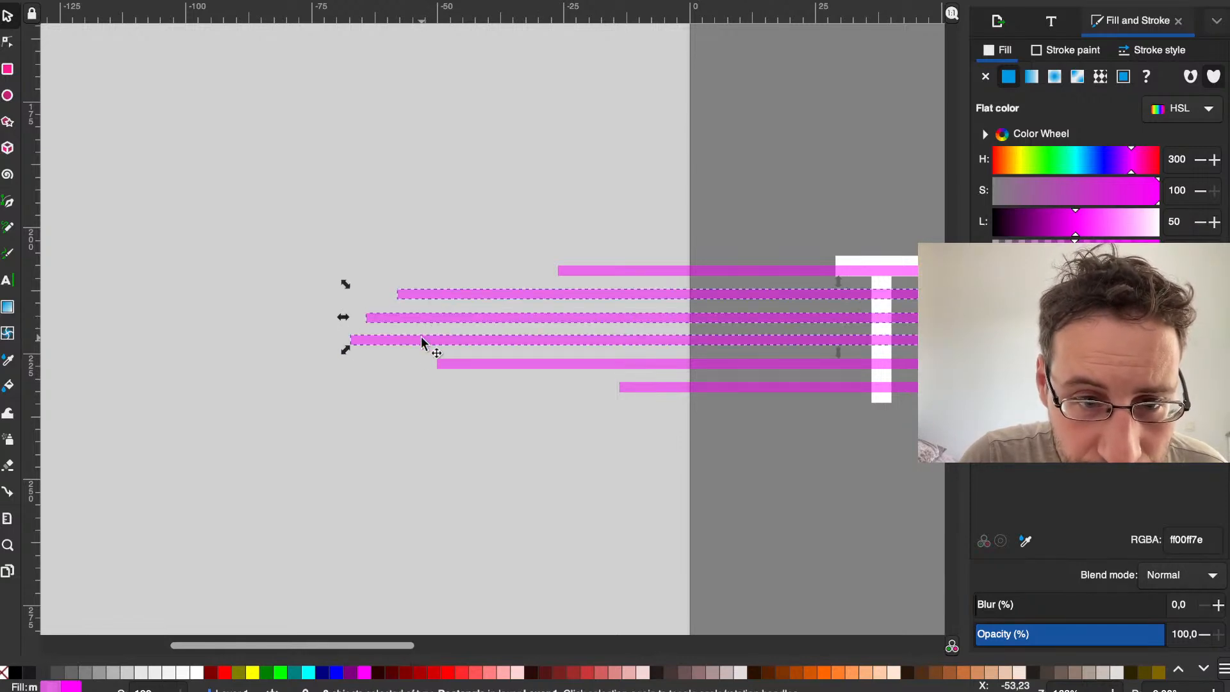
pyautogui.keyDown('shift'); pyautogui.click(451, 364); pyautogui.keyUp('shift')
pyautogui.press('Right')
pyautogui.press('Right')
pyautogui.press('Right')
pyautogui.press('Right')
pyautogui.press('Right')
pyautogui.press('Right')
pyautogui.press('Right')
pyautogui.press('Right')
pyautogui.press('Right')
pyautogui.press('Right')
pyautogui.press('Right')
pyautogui.press('Right')
pyautogui.press('Right')
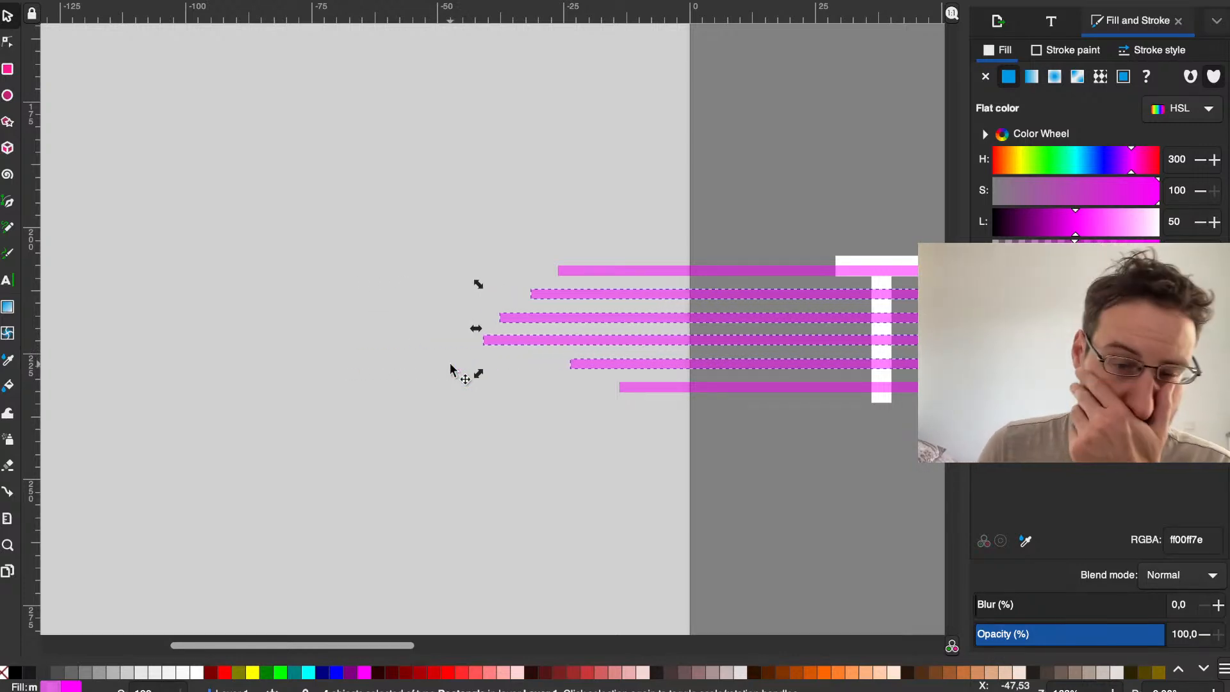
pyautogui.press('Right')
pyautogui.press('Right')
pyautogui.press('Right')
pyautogui.press('Right')
pyautogui.press('Right')
# Step: Shift the four selected stripes further right until the second and fifth extend past the X of LINUX
pyautogui.hscroll(10, 449, 363)
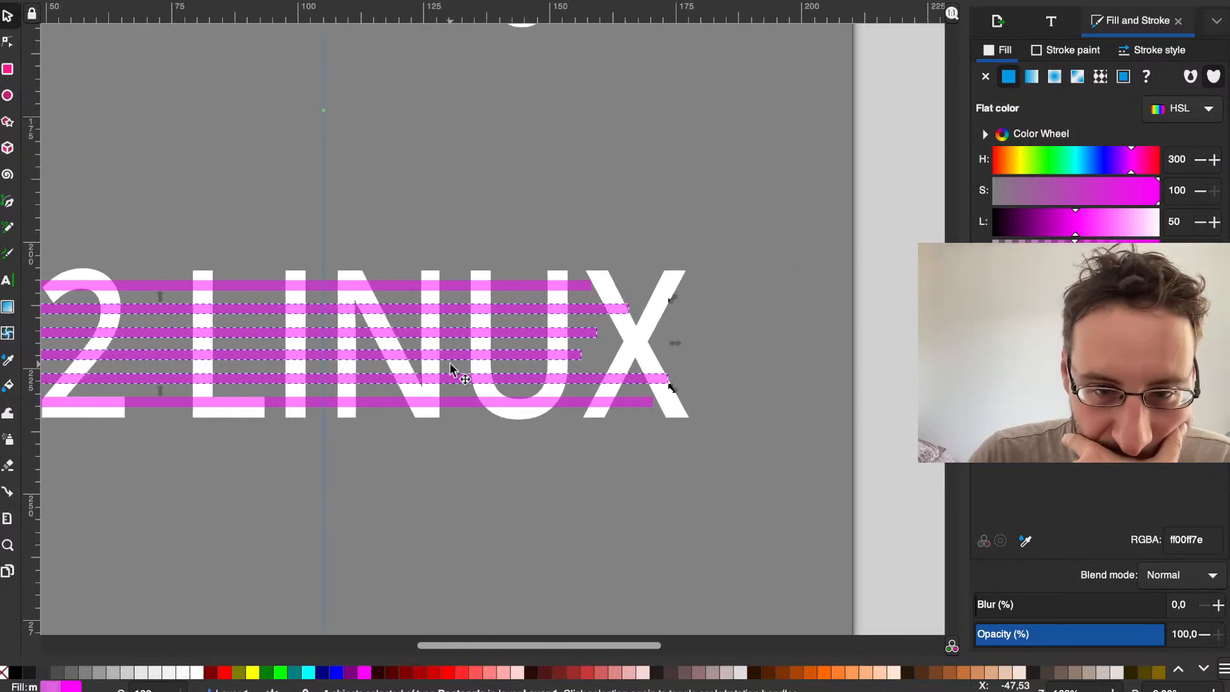
pyautogui.press('Right')
pyautogui.press('Right')
pyautogui.press('Right')
pyautogui.press('Right')
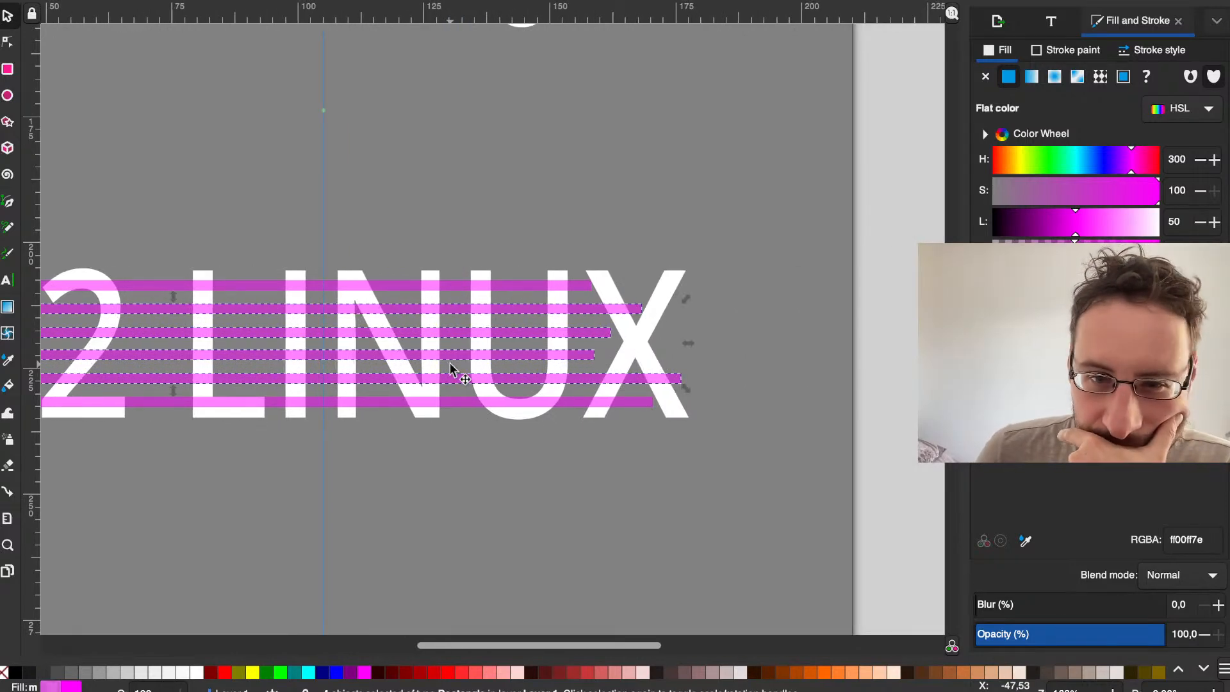
pyautogui.press('Right')
pyautogui.press('Right')
pyautogui.press('Right')
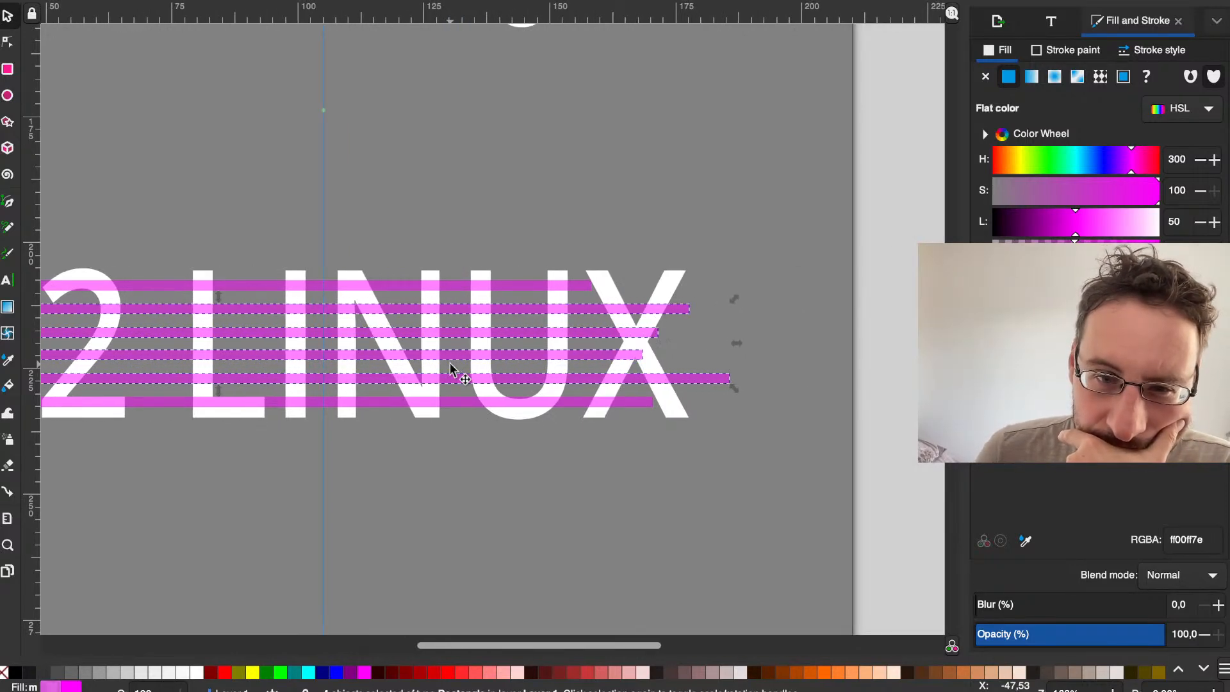
# Step: Move the topmost and lowest stripes together to the right until both extend past the X
pyautogui.click(583, 435)
pyautogui.click(563, 401)
pyautogui.keyDown('shift'); pyautogui.click(572, 287); pyautogui.keyUp('shift')
pyautogui.press('Right')
pyautogui.press('Right')
pyautogui.press('Right')
pyautogui.press('Right')
pyautogui.press('Right')
pyautogui.press('Right')
pyautogui.press('Right')
pyautogui.press('Right')
pyautogui.press('Right')
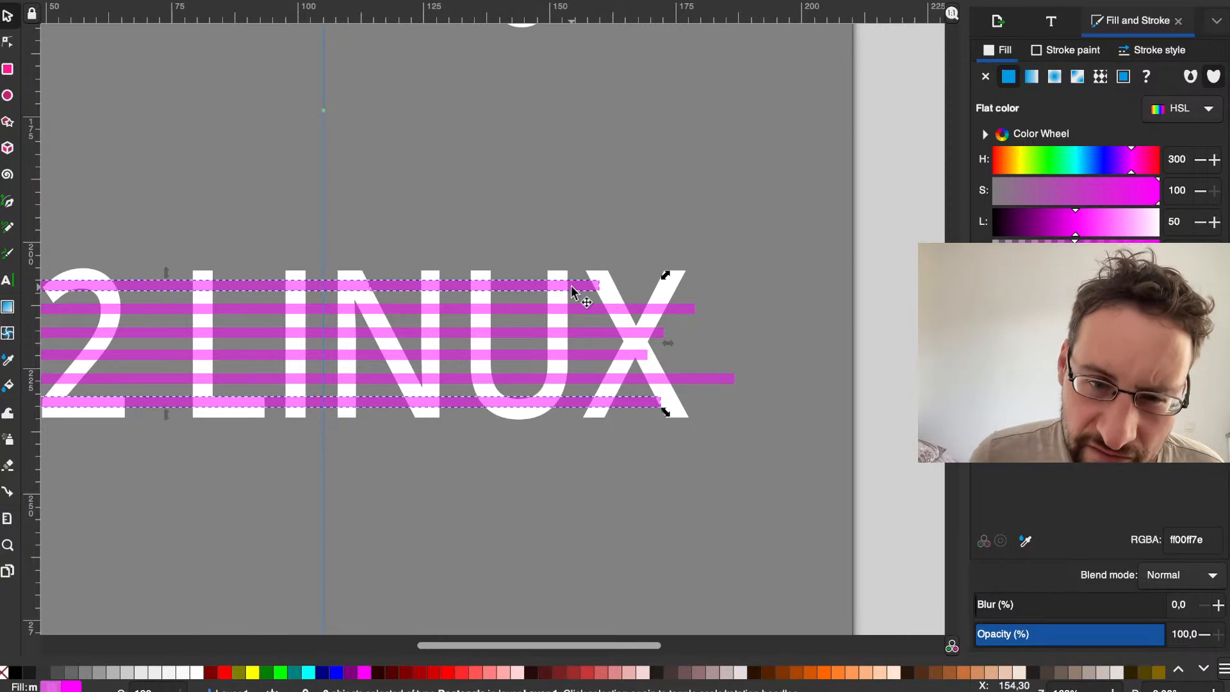
pyautogui.press('Right')
pyautogui.press('Right')
pyautogui.press('Right')
pyautogui.press('Right')
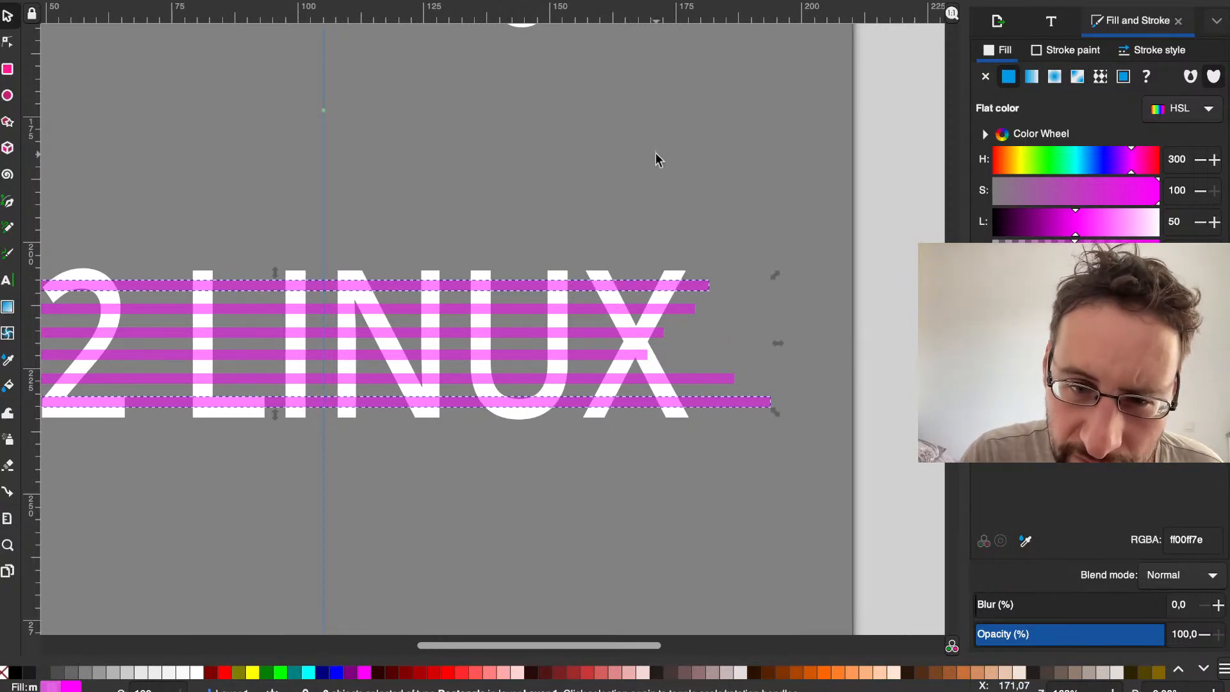
# Step: Move the fourth stripe from the top right until its end reaches the outer edge of the X
pyautogui.click(643, 228)
pyautogui.click(620, 355)
pyautogui.press('Right')
pyautogui.press('Right')
pyautogui.press('Right')
pyautogui.press('Right')
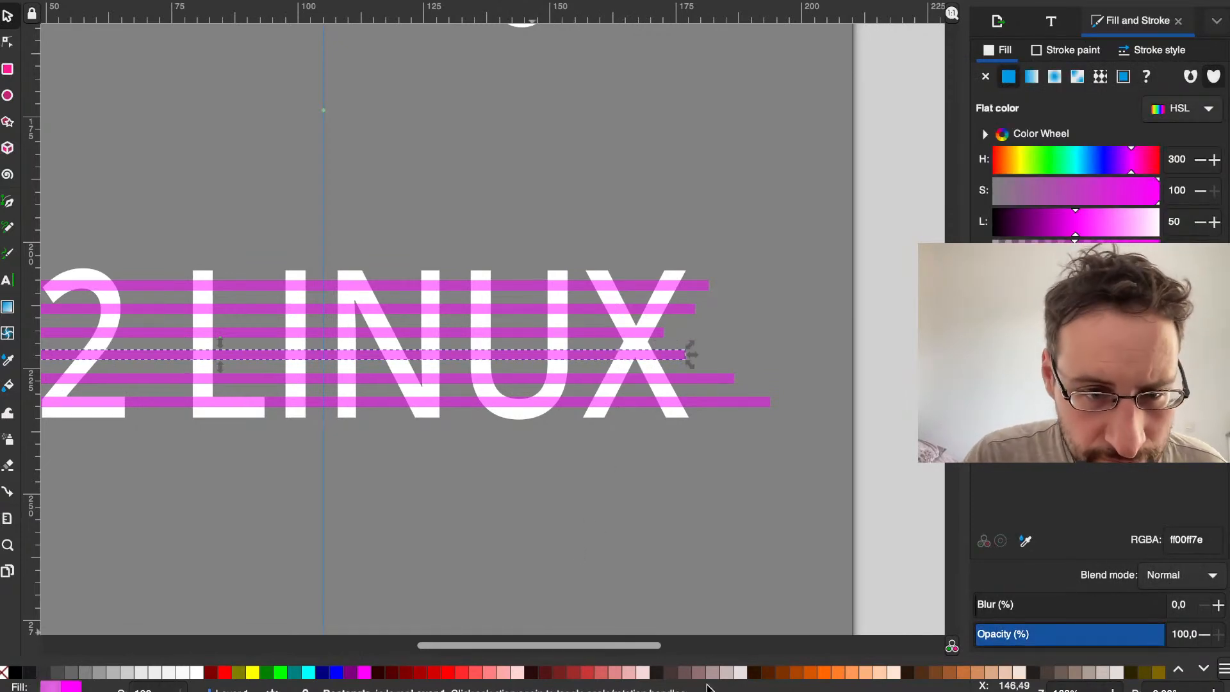
# Step: Check the stripe overhang at both ends of the lettering and select the T2 LINUX text together with the stripes
pyautogui.click(532, 541)
pyautogui.hscroll(-3, 531, 541)
pyautogui.scroll(-2, 532, 541)
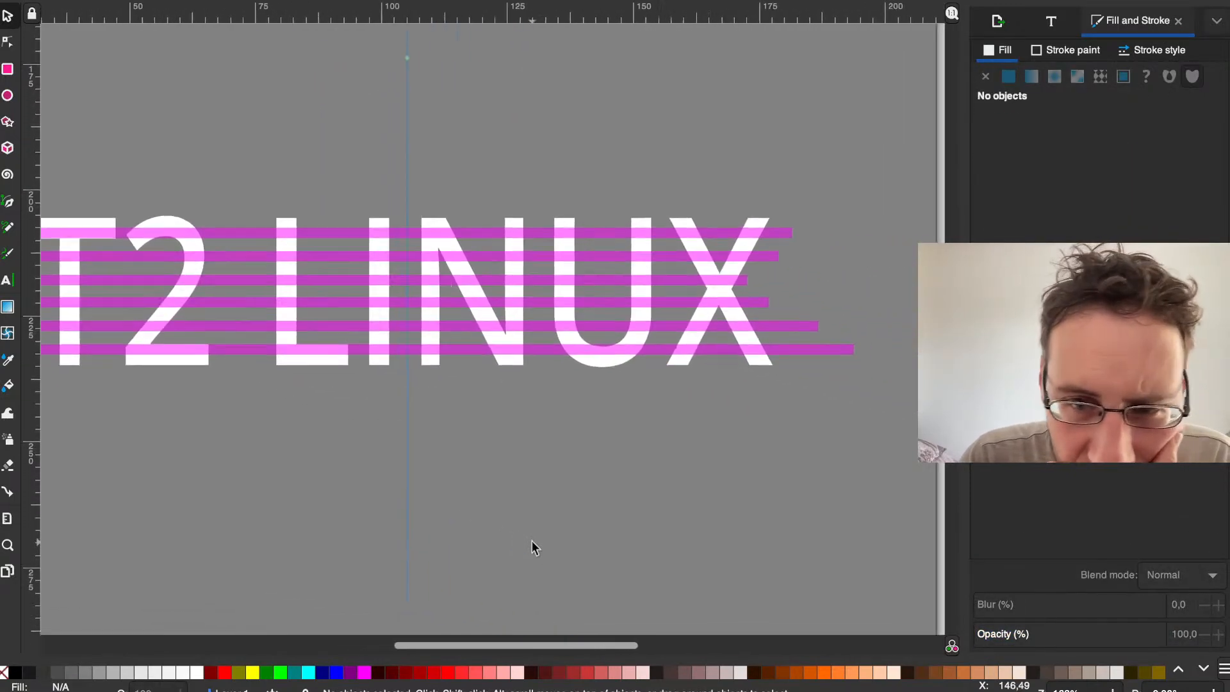
pyautogui.hscroll(3, 532, 548)
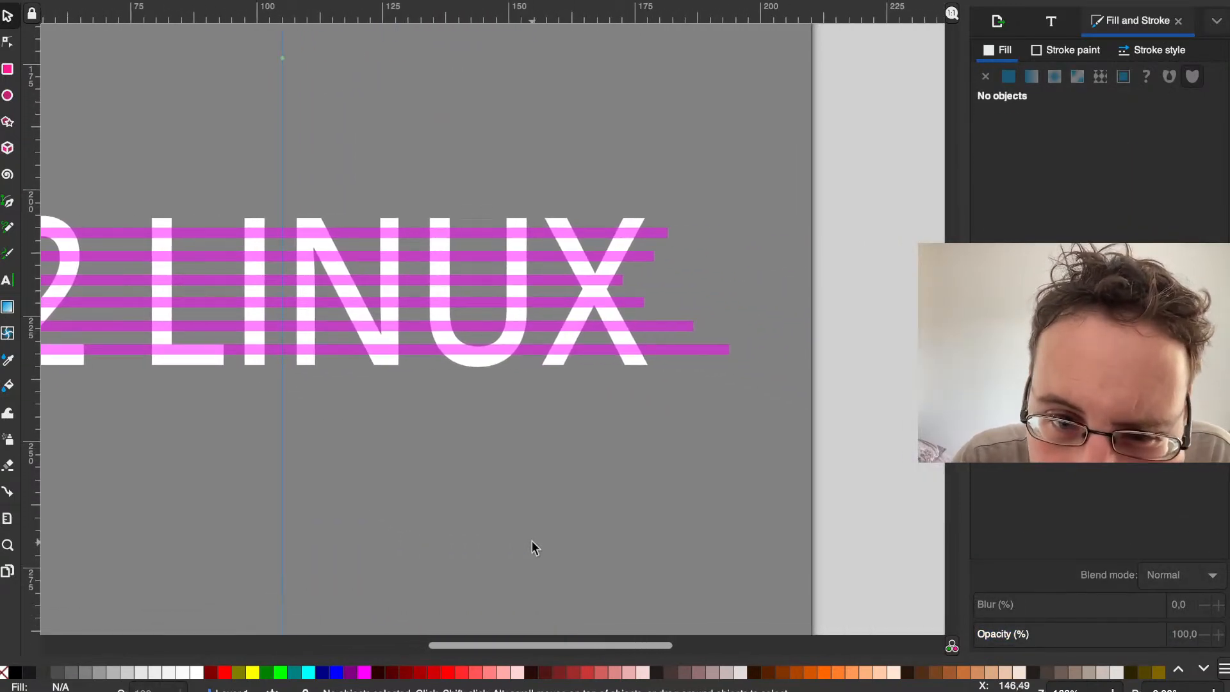
pyautogui.hscroll(-5, 620, 555)
pyautogui.scroll(-2, 621, 555)
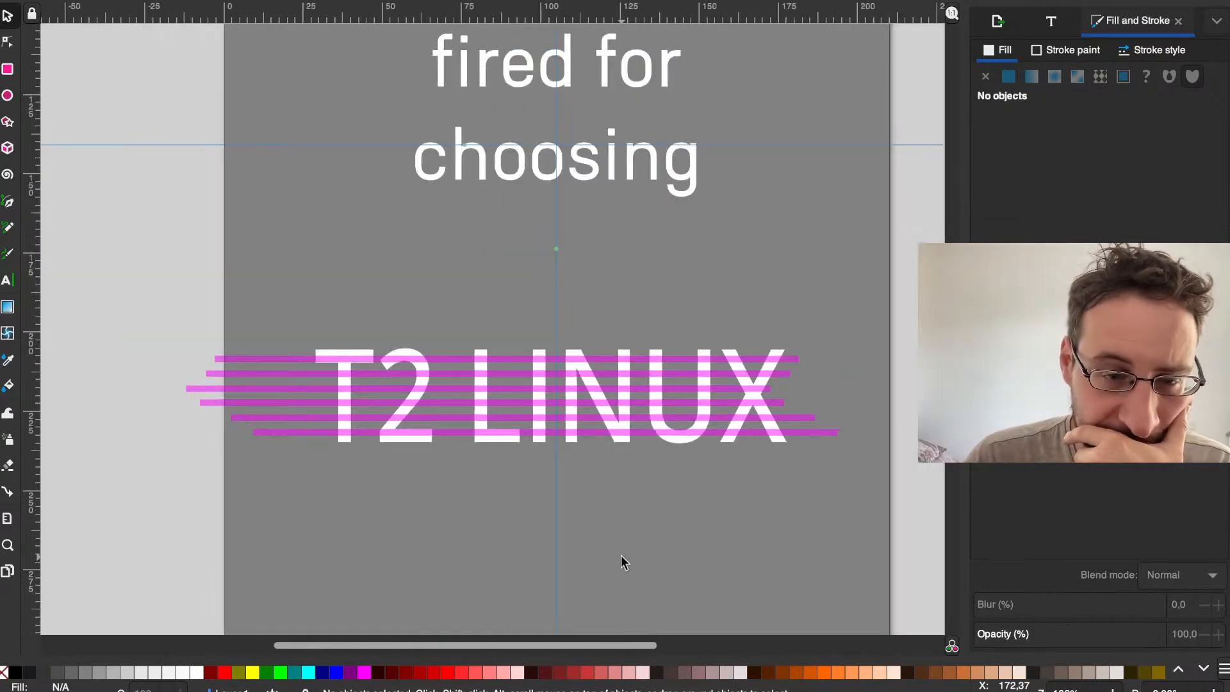
pyautogui.moveTo(837, 487)
pyautogui.mouseDown()
pyautogui.moveTo(468, 368)
pyautogui.moveTo(192, 306)
pyautogui.mouseUp()
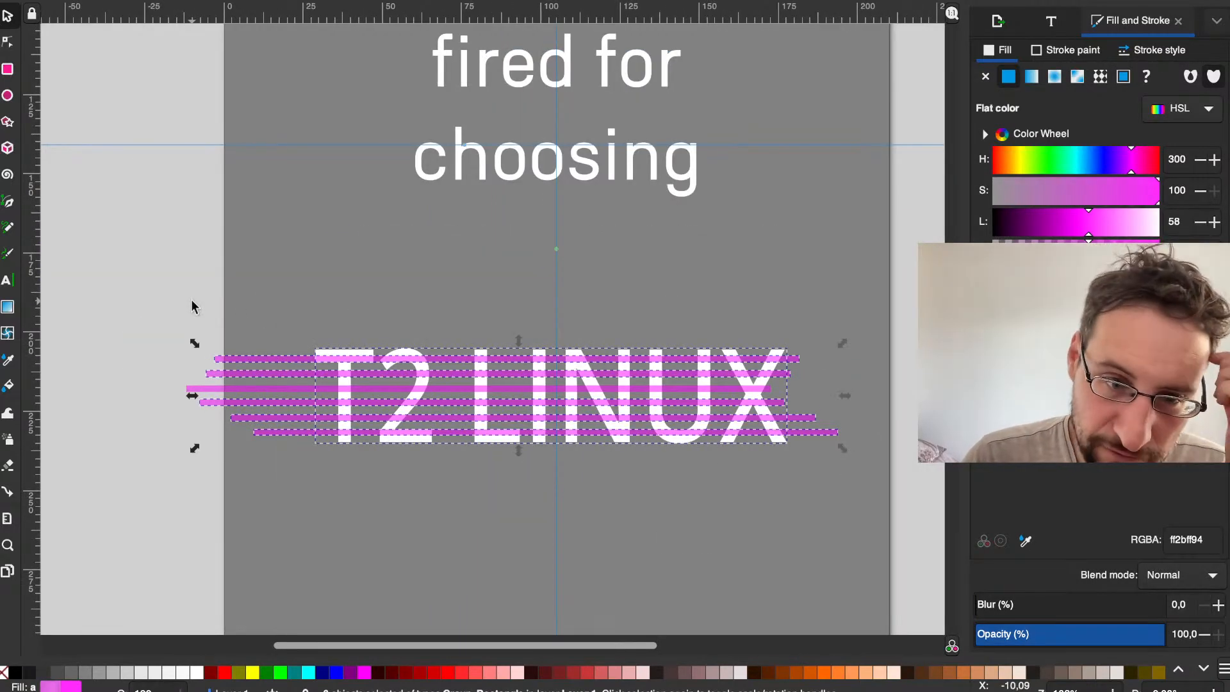
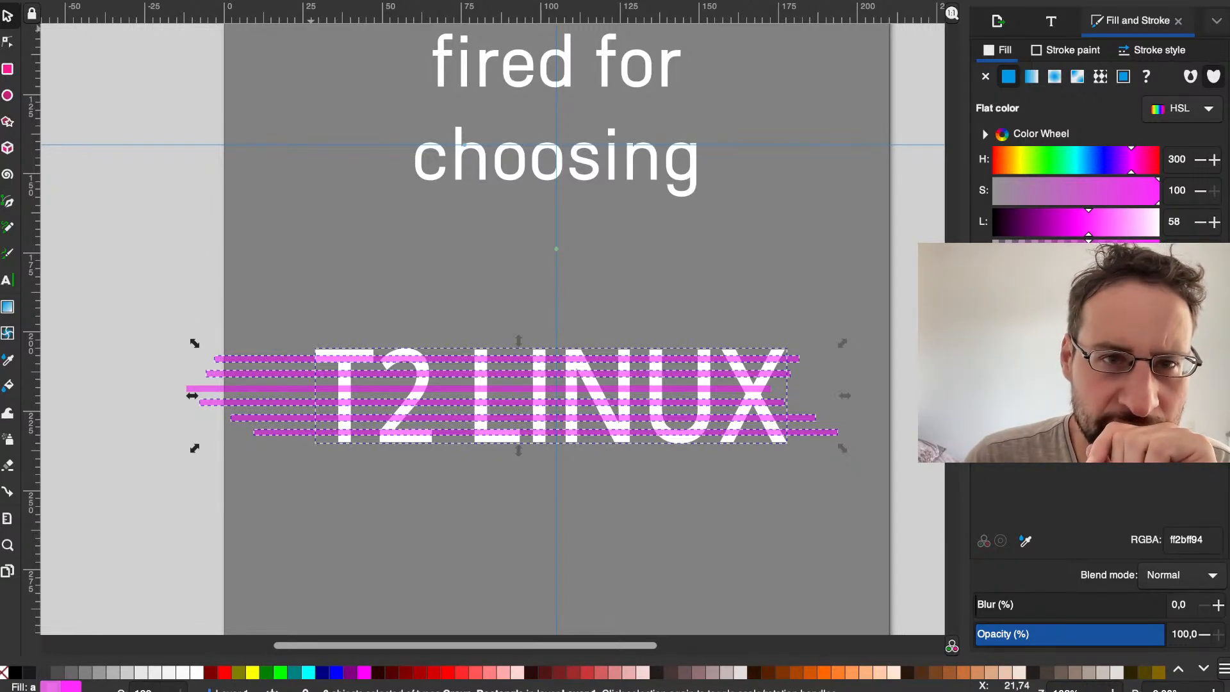
# Step: Try a path Exclusion on the selected T2 LINUX lettering and stripes, and clear the selection
pyautogui.click(310, 0)
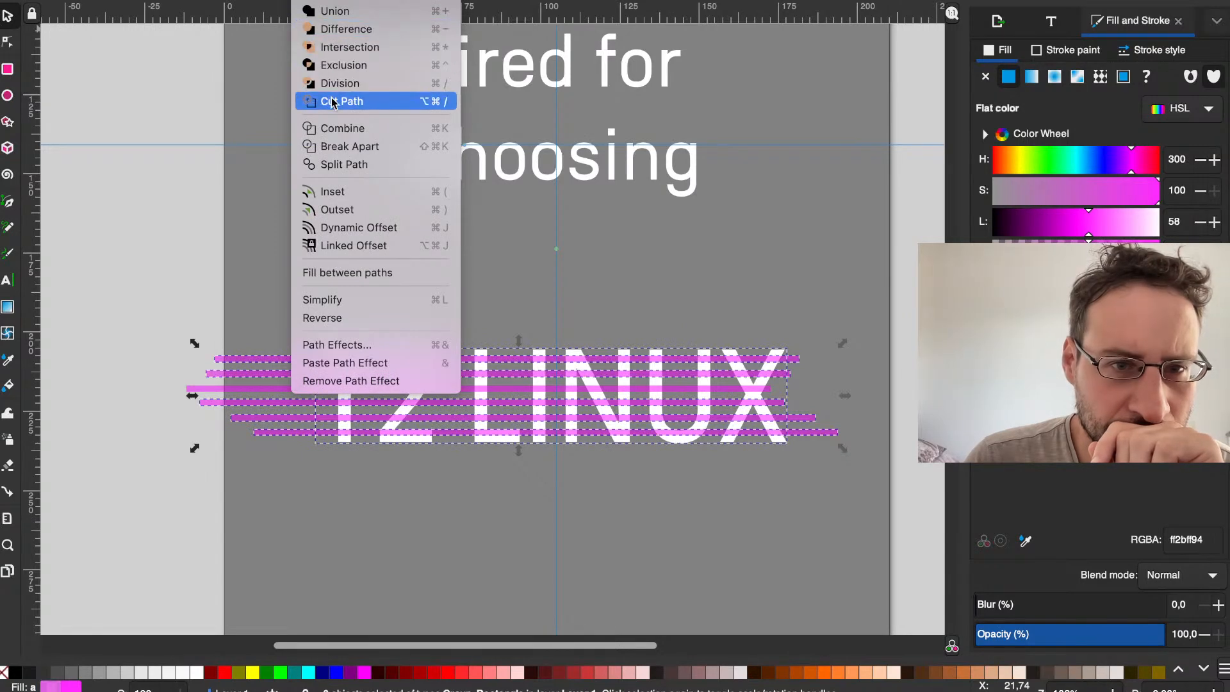
pyautogui.click(330, 66)
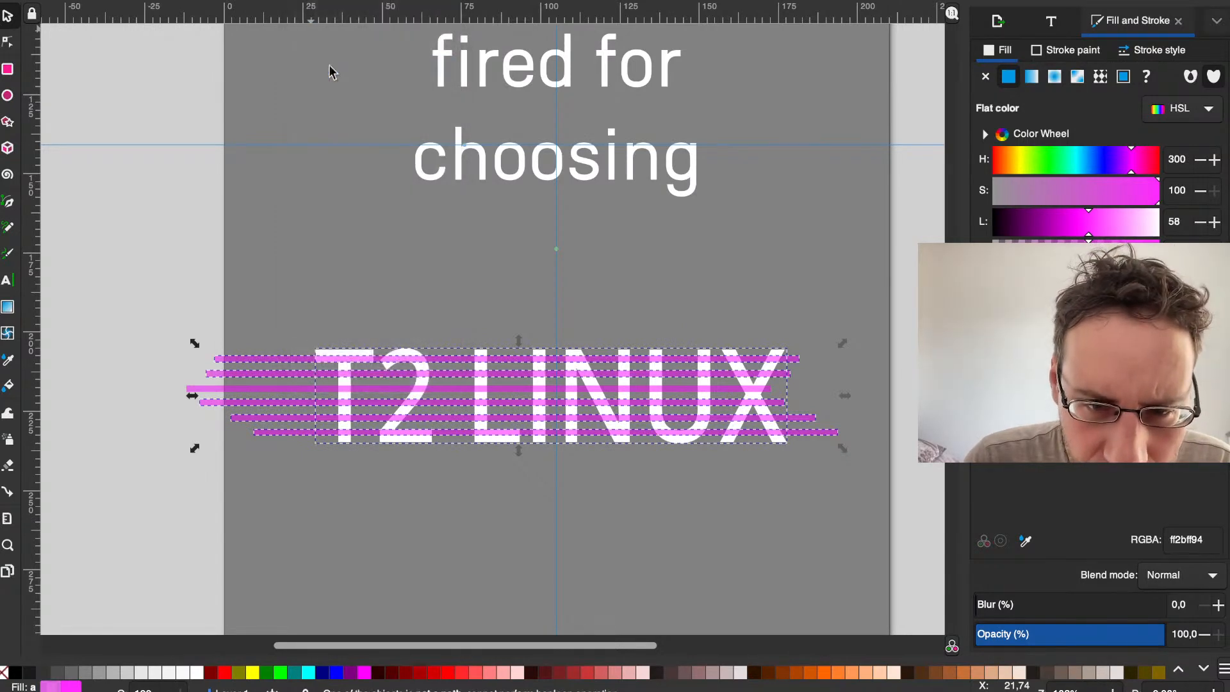
pyautogui.click(294, 207)
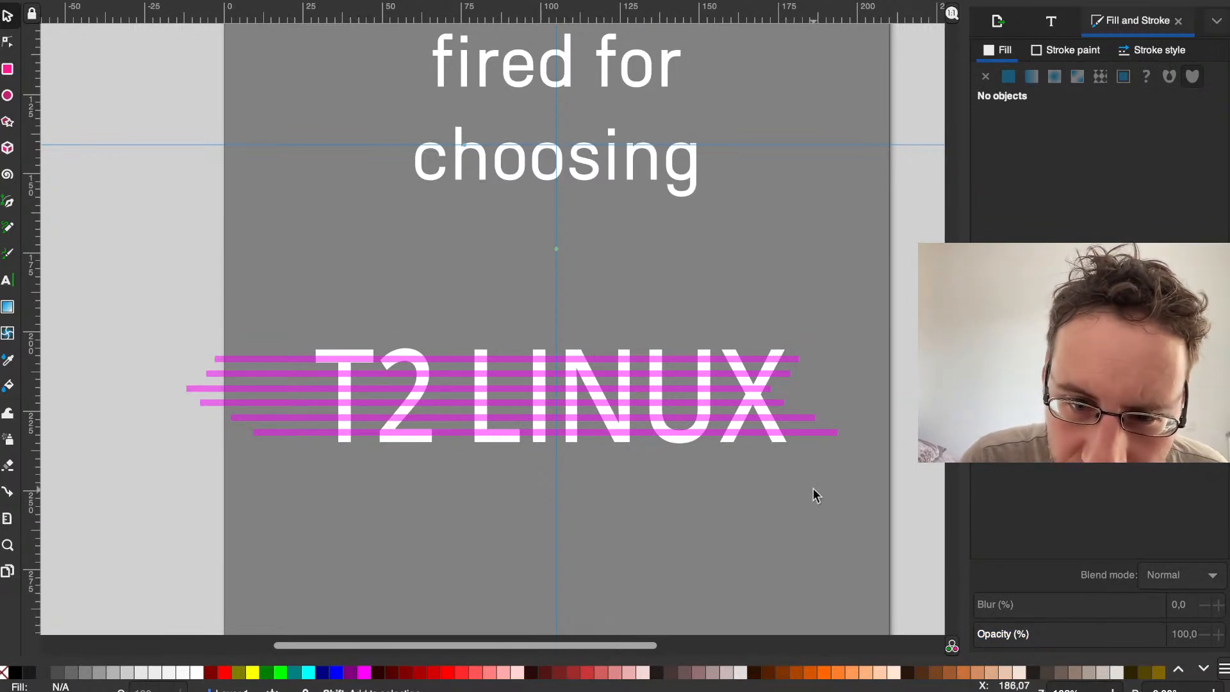
# Step: Reselect the T2 LINUX lettering with all six magenta stripes and try Exclusion on them again
pyautogui.moveTo(812, 487); pyautogui.dragTo(183, 287)
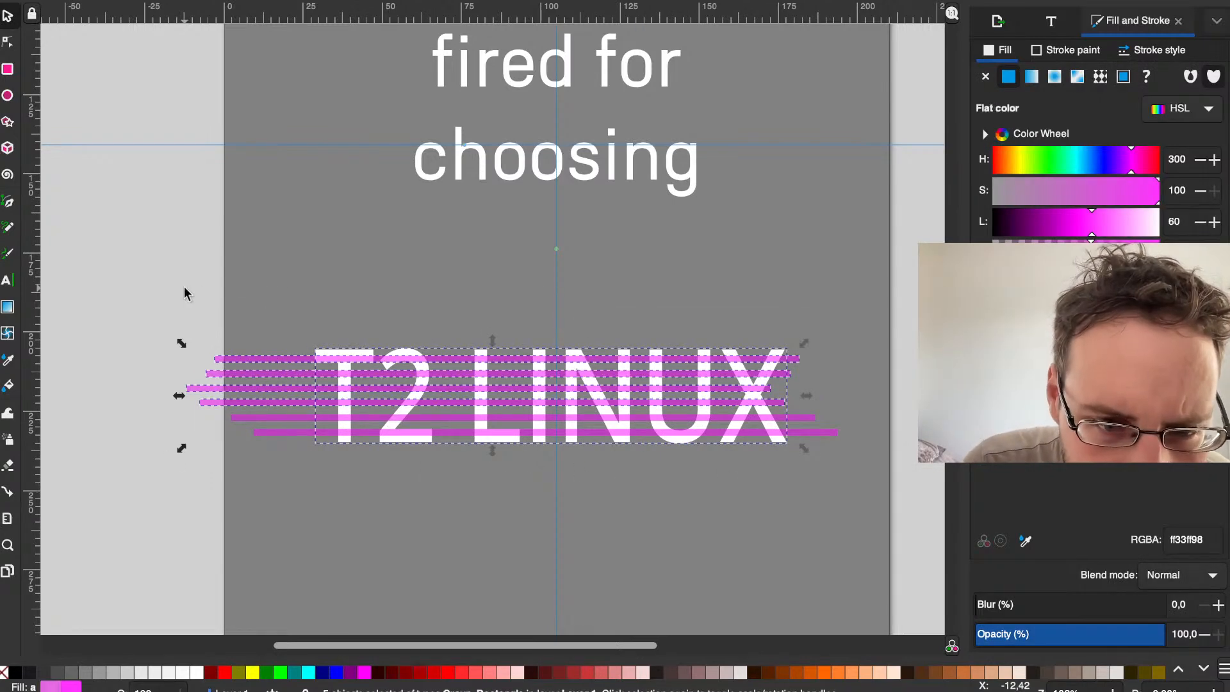
pyautogui.scroll(-3, 378, 327)
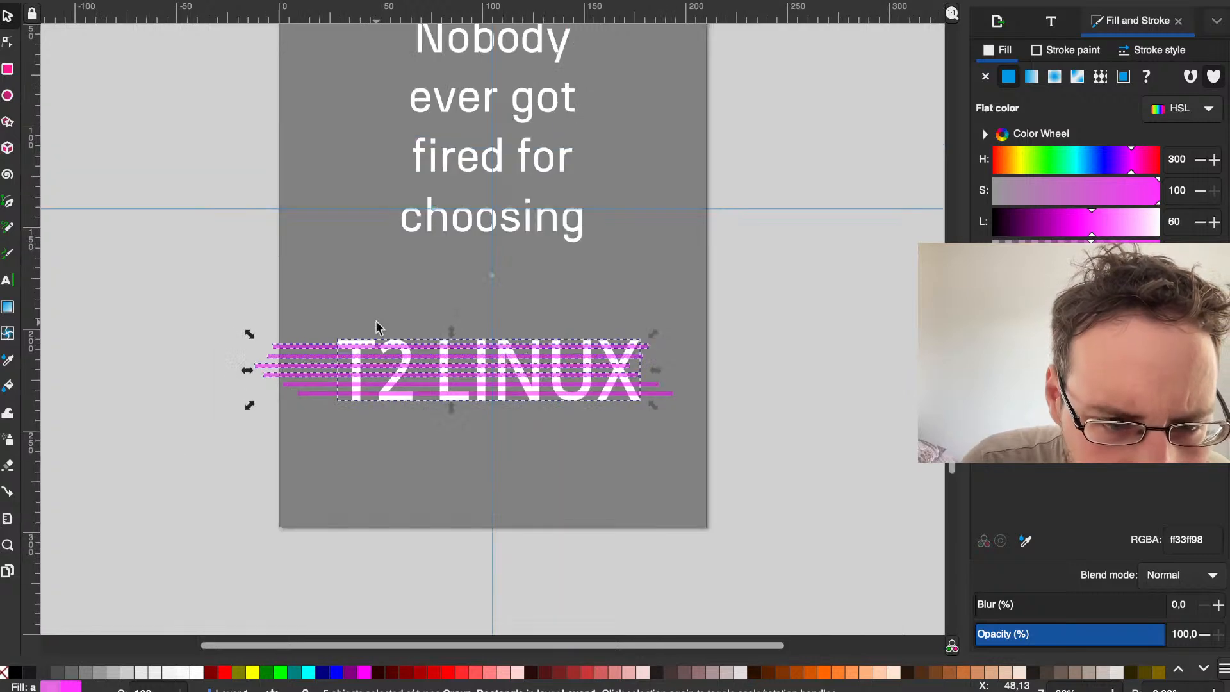
pyautogui.scroll(3, 378, 327)
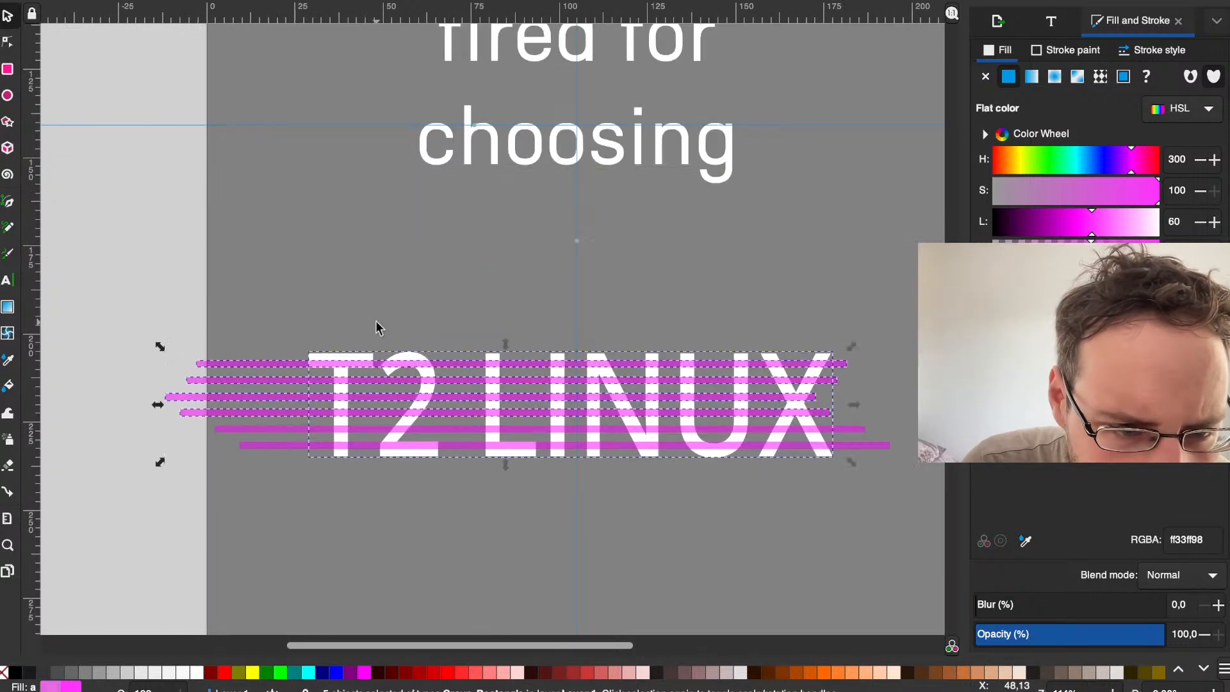
pyautogui.click(280, 446)
pyautogui.moveTo(135, 304)
pyautogui.mouseDown()
pyautogui.moveTo(686, 545)
pyautogui.moveTo(886, 576)
pyautogui.moveTo(962, 617)
pyautogui.moveTo(951, 594)
pyautogui.moveTo(831, 554)
pyautogui.moveTo(280, 439)
pyautogui.moveTo(50, 343)
pyautogui.moveTo(248, 276)
pyautogui.mouseUp()
pyautogui.click(829, 554)
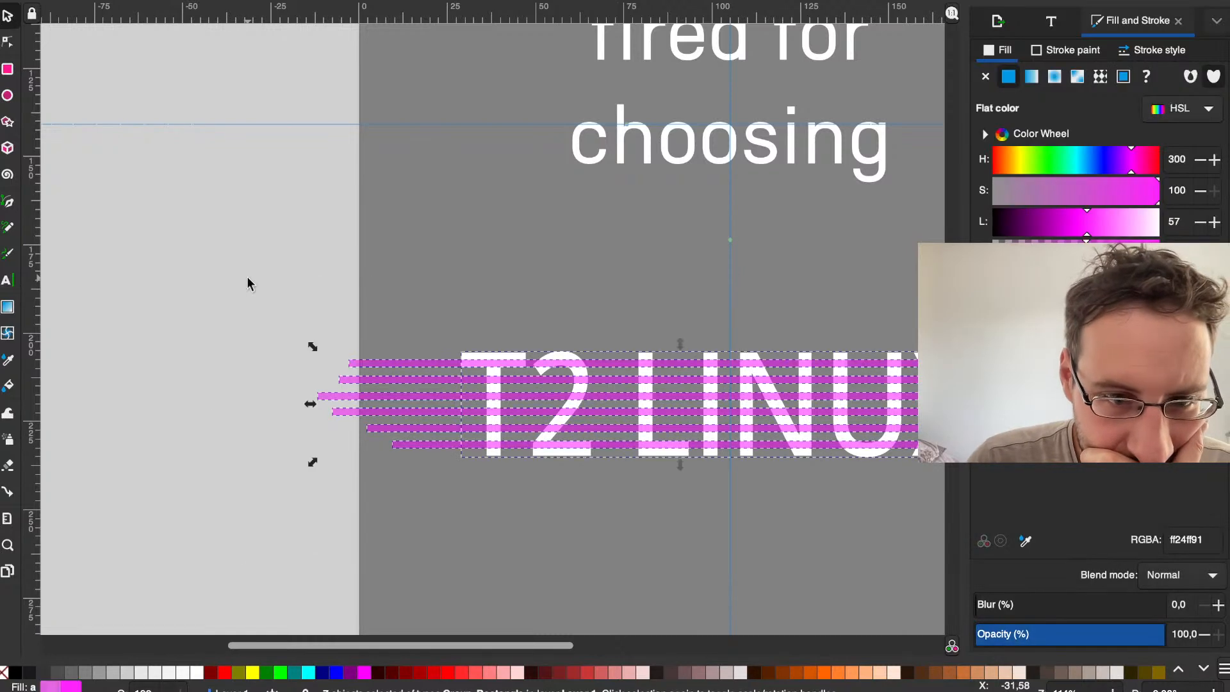
pyautogui.hscroll(-5, 247, 279)
pyautogui.click(346, 0)
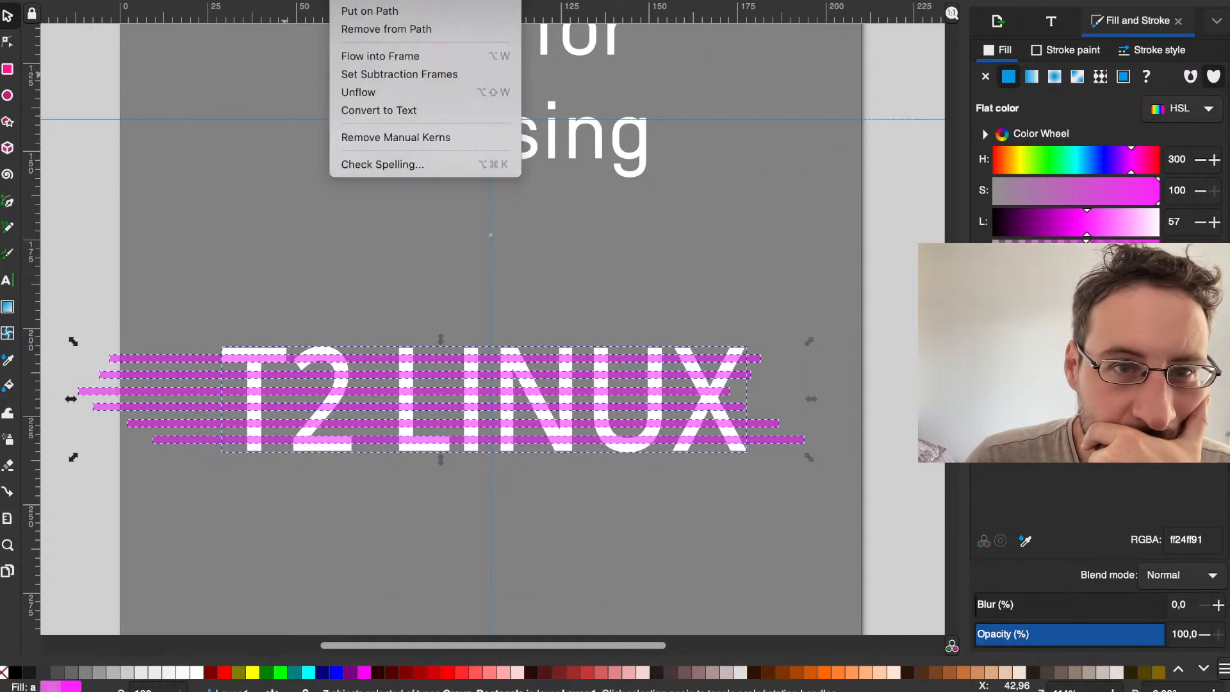
pyautogui.moveTo(307, 0)
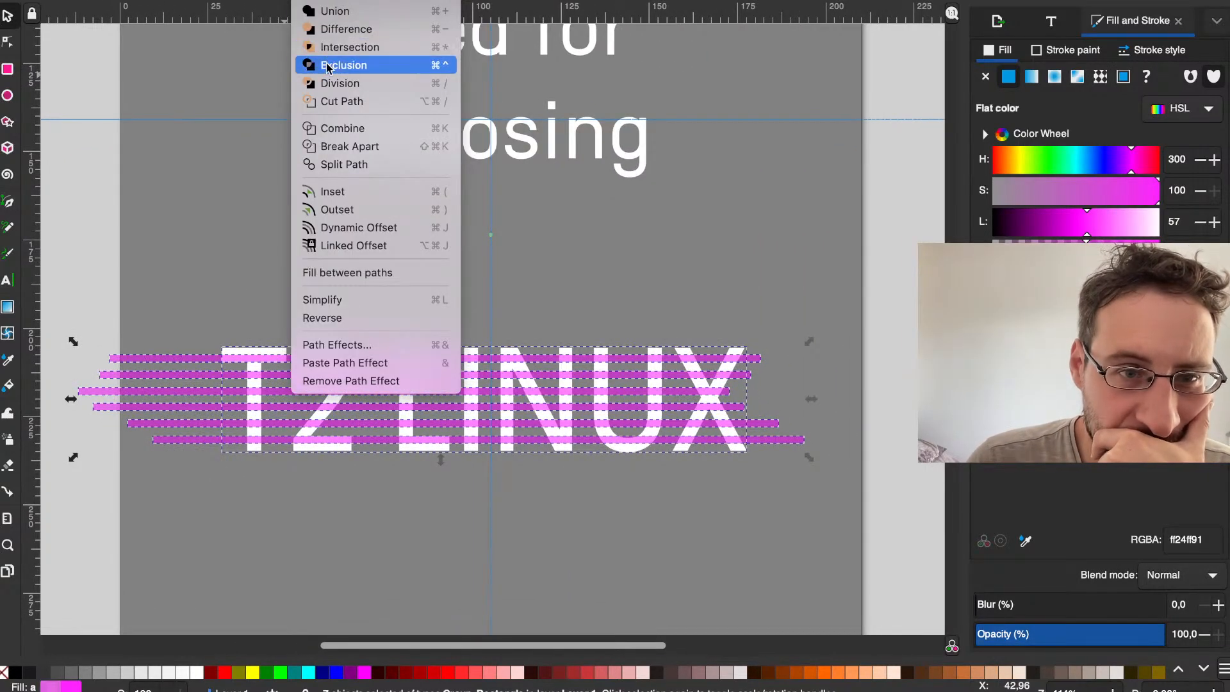
pyautogui.click(363, 68)
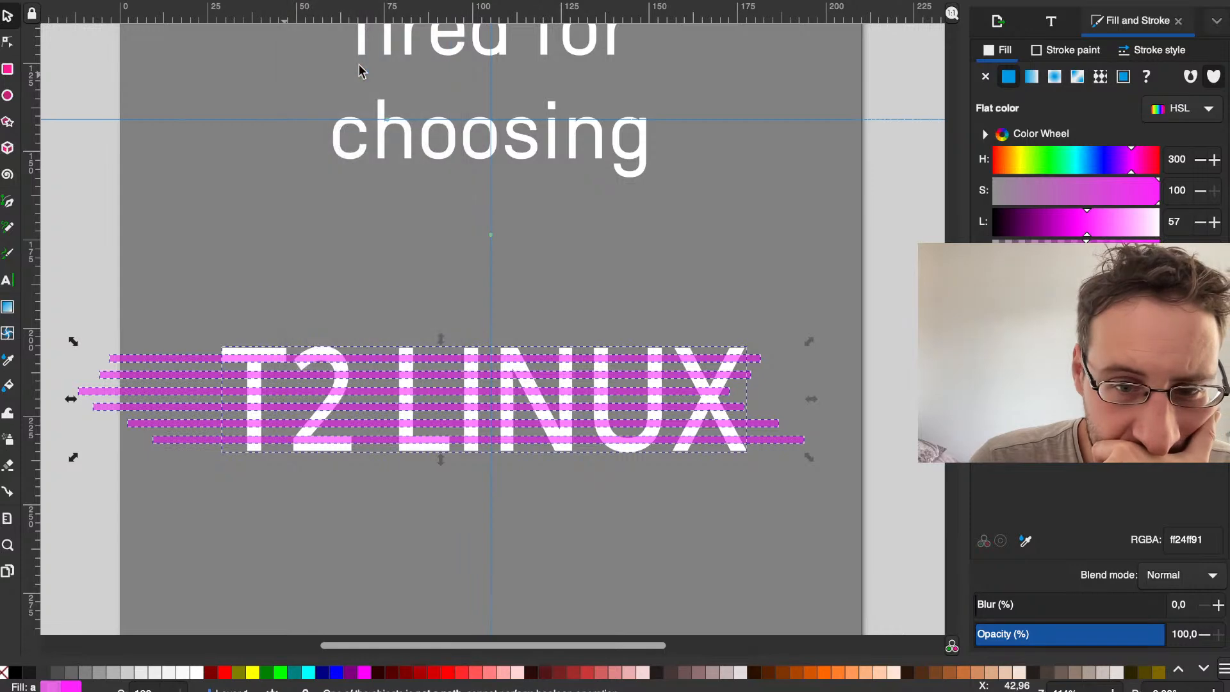
# Step: Try a path Difference on the lettering and stripes, and deselect everything
pyautogui.click(307, 0)
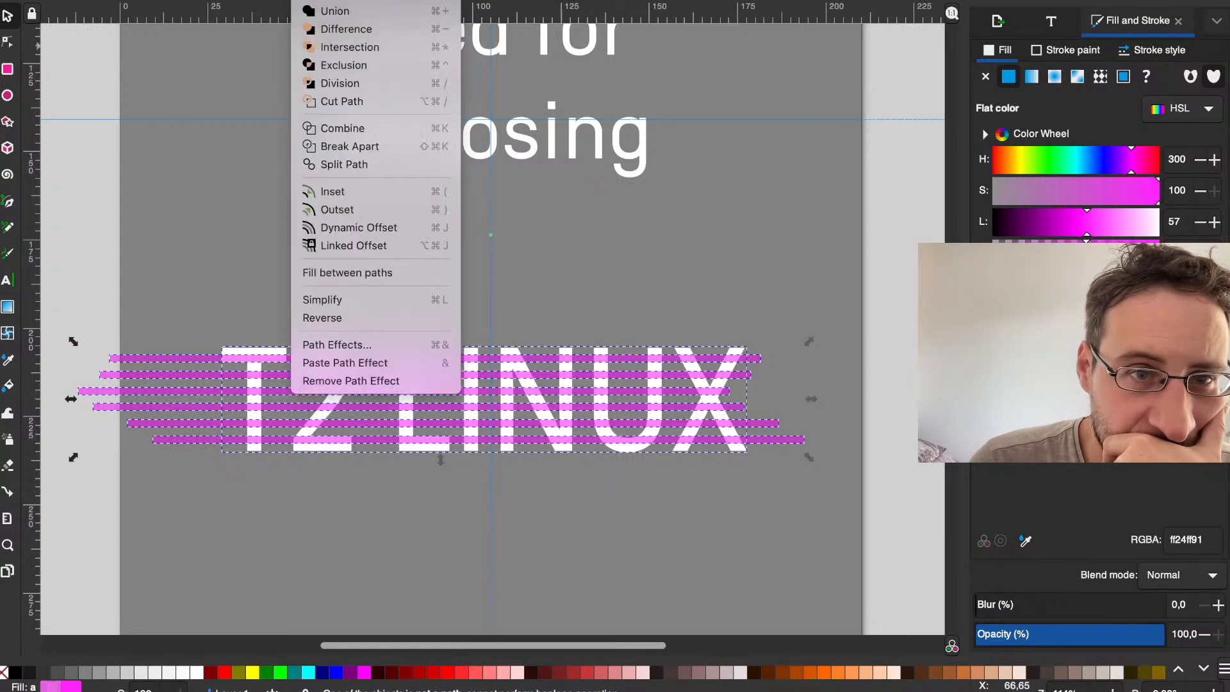
pyautogui.click(338, 29)
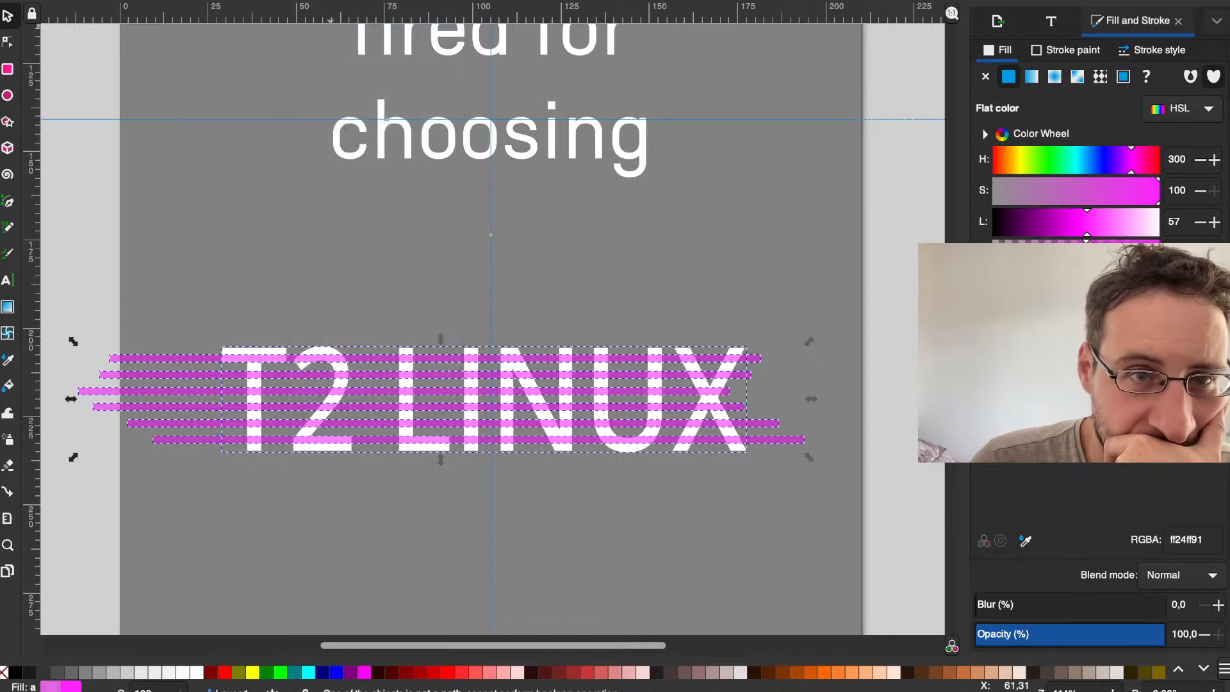
pyautogui.click(307, 0)
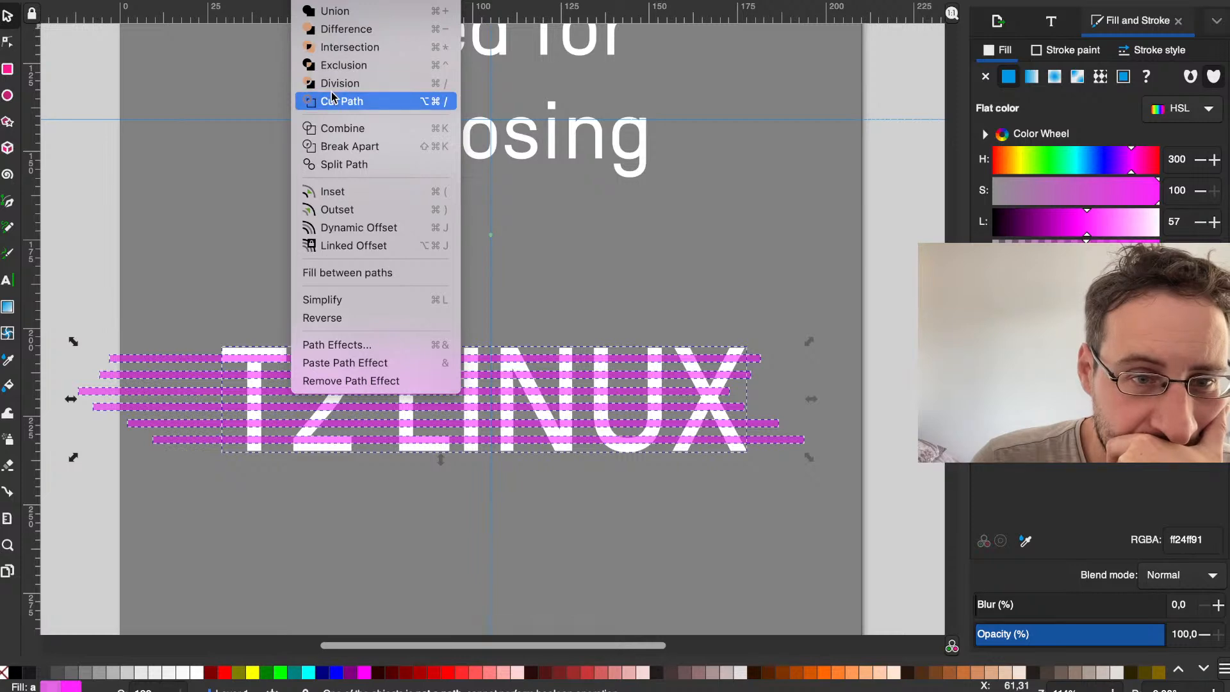
pyautogui.click(163, 248)
pyautogui.click(163, 248)
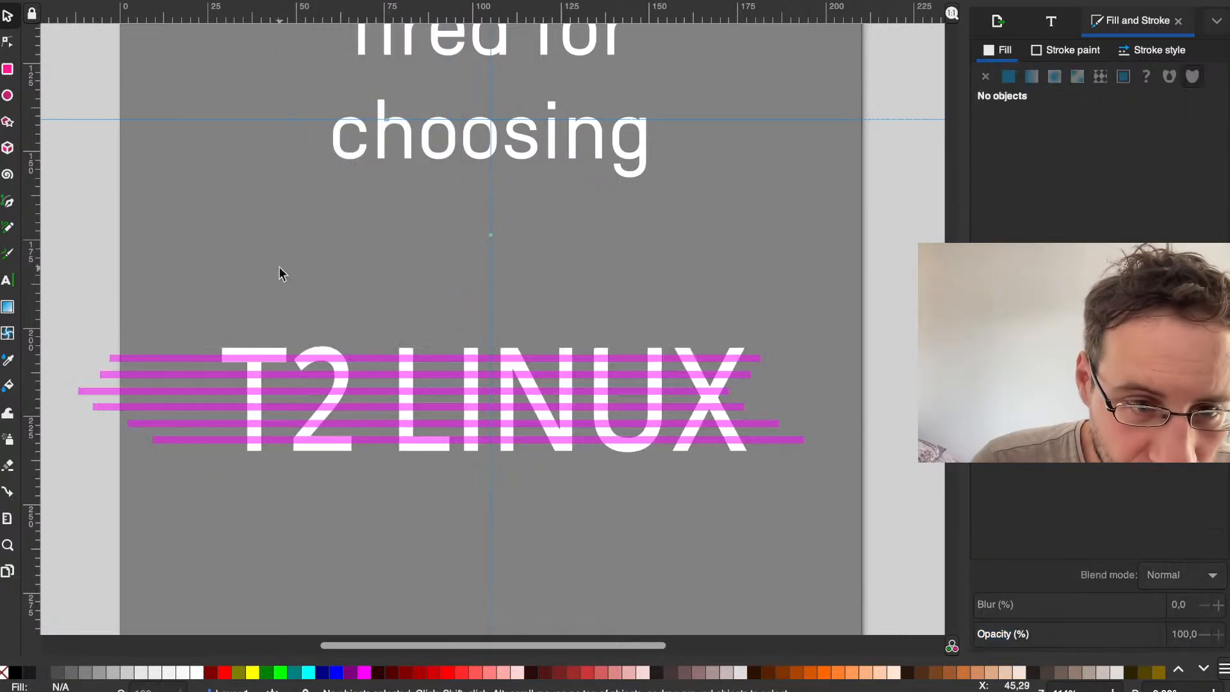
# Step: Select only the T2 LINUX lettering, show its font settings and try converting it to a path
pyautogui.click(246, 356)
pyautogui.click(245, 344)
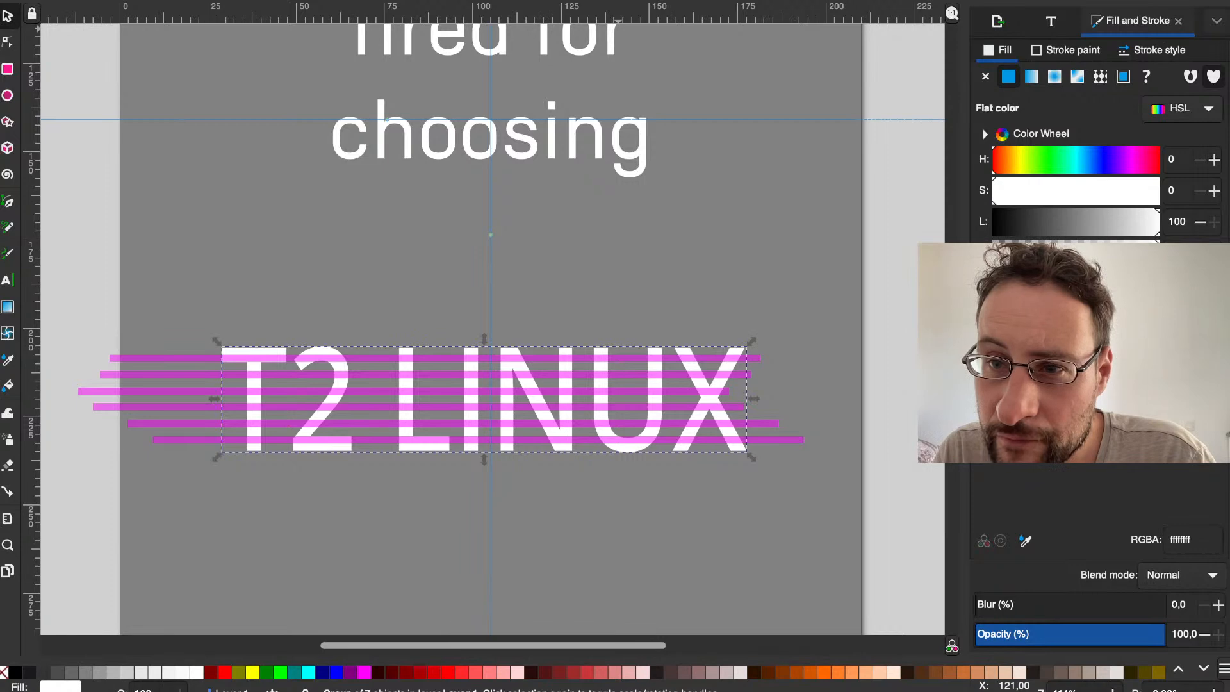
pyautogui.click(997, 21)
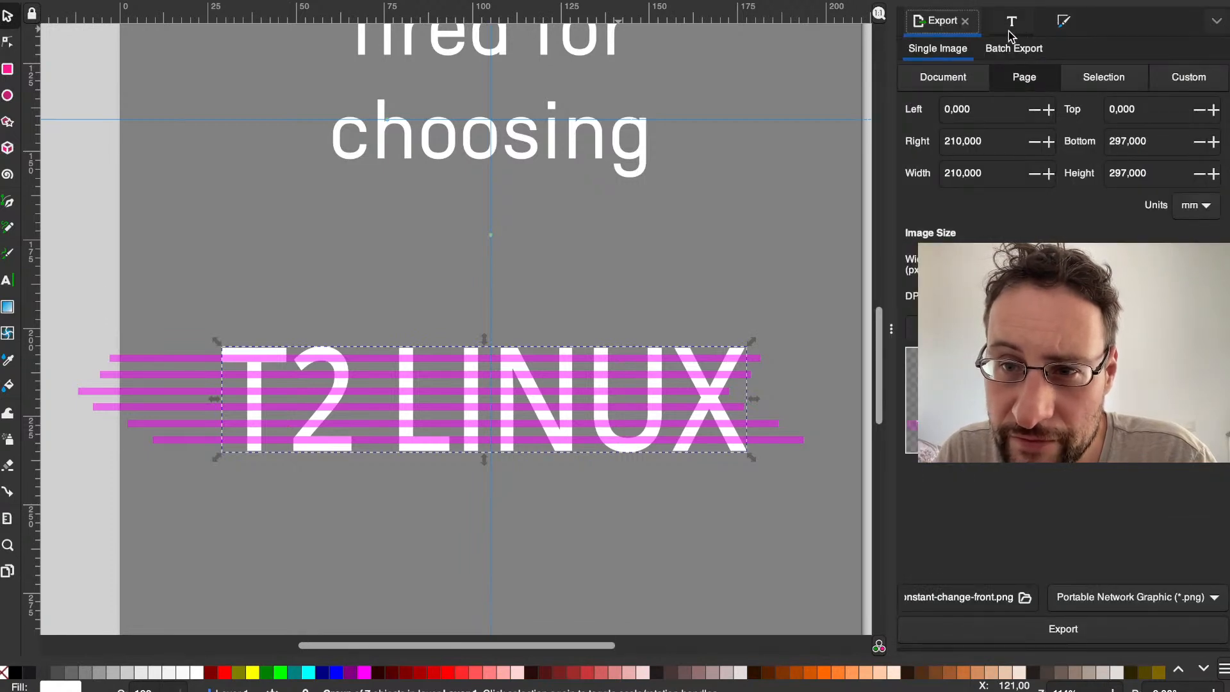
pyautogui.click(1010, 26)
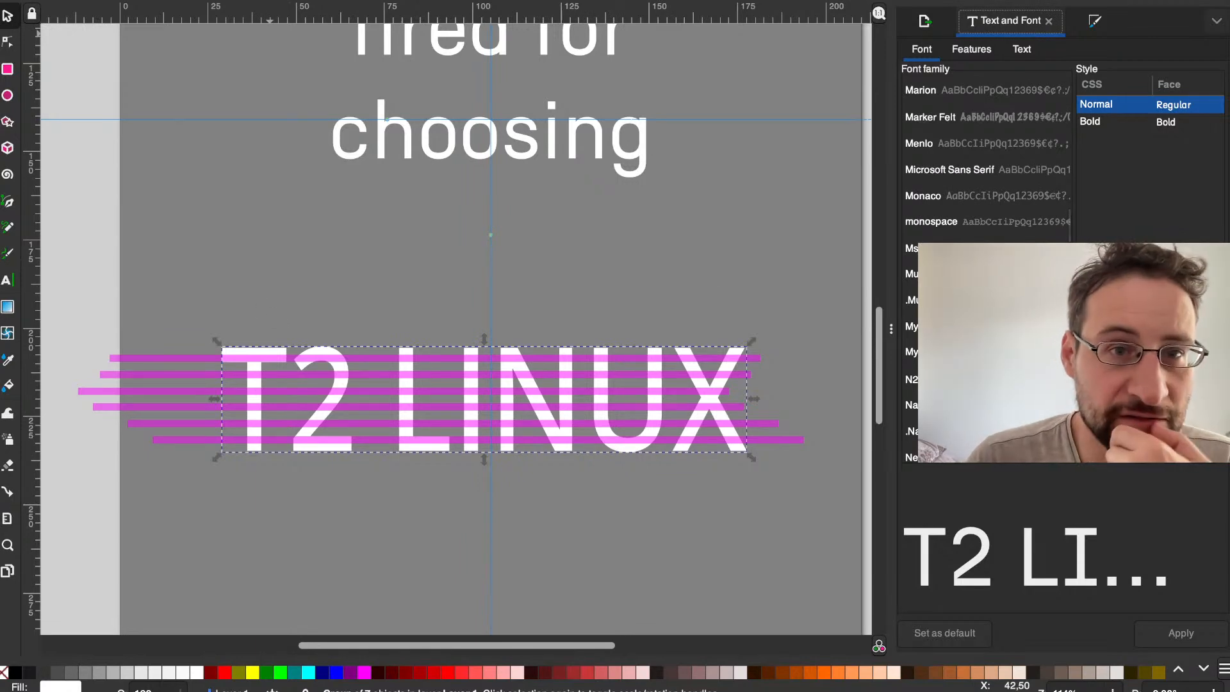
pyautogui.click(347, 0)
pyautogui.moveTo(310, 0)
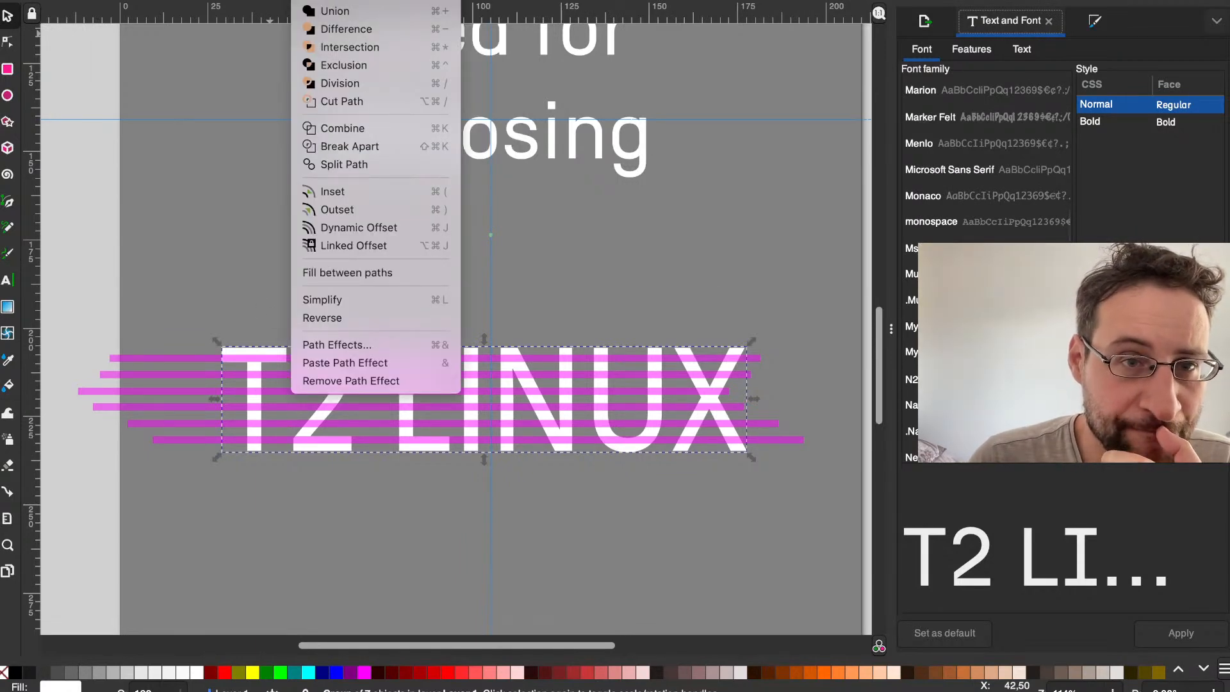
pyautogui.press('Escape')
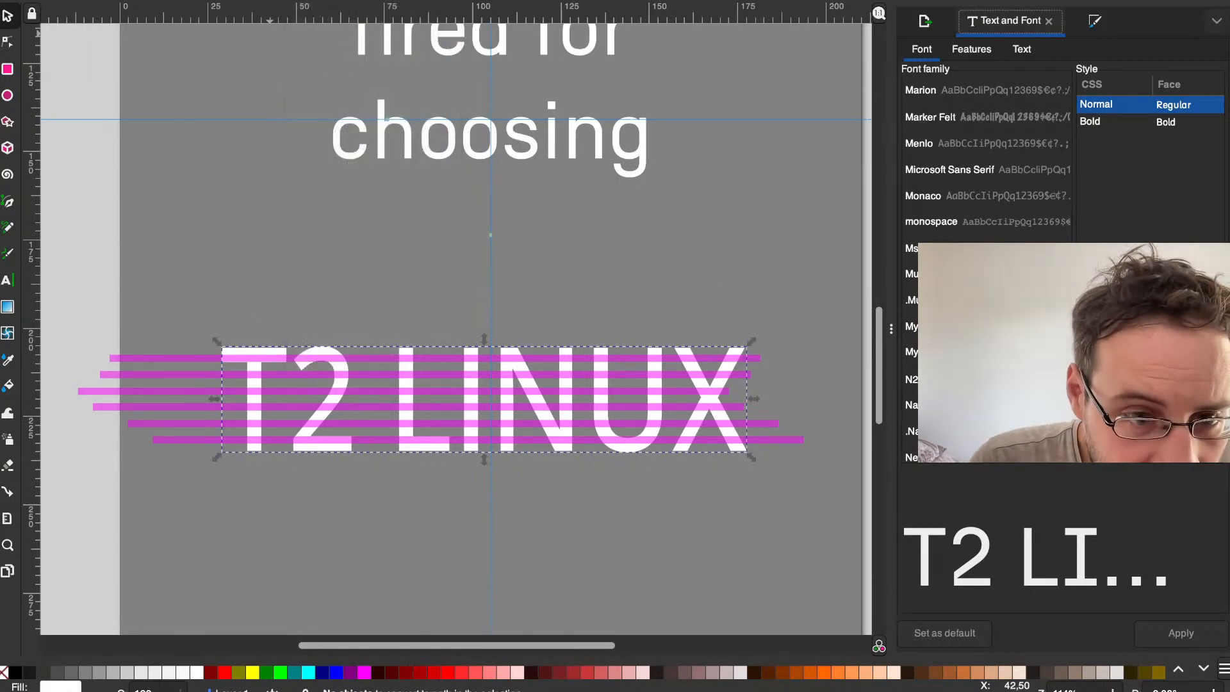
pyautogui.click(302, 224)
# Step: Examine the nodes of the T and the 2 with the Node tool to see whether the letters are paths
pyautogui.keyDown('ctrl'); pyautogui.scroll(3, 259, 332); pyautogui.keyUp('ctrl')
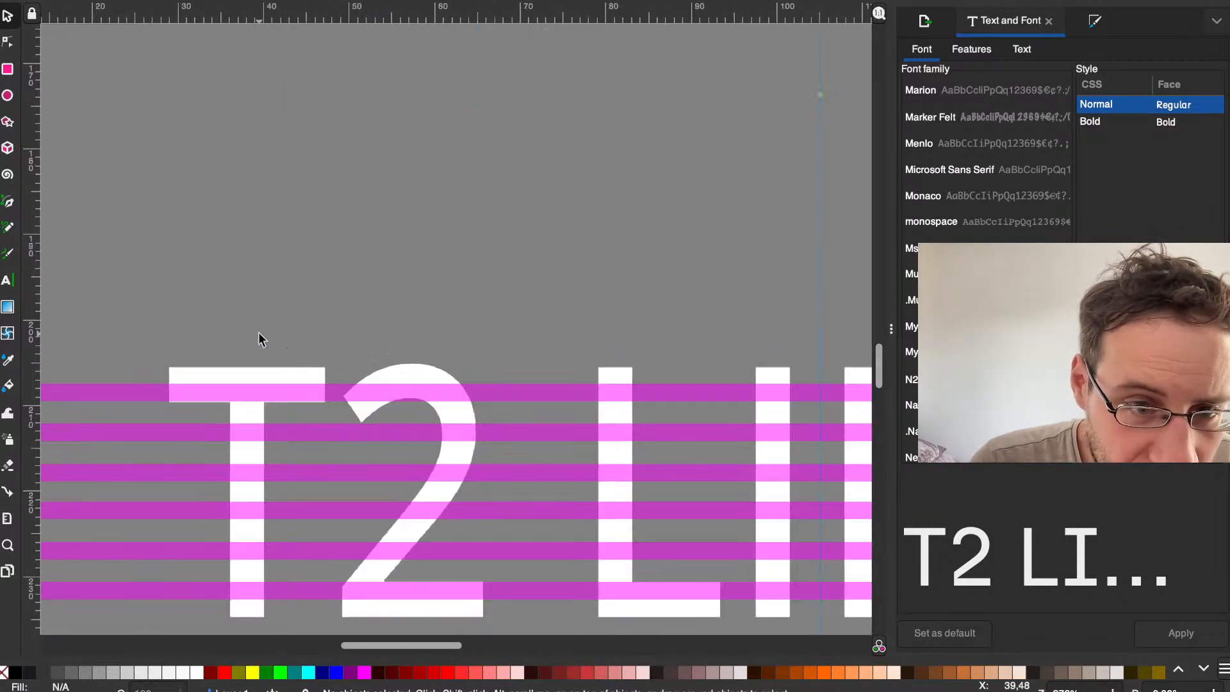
pyautogui.click(240, 372)
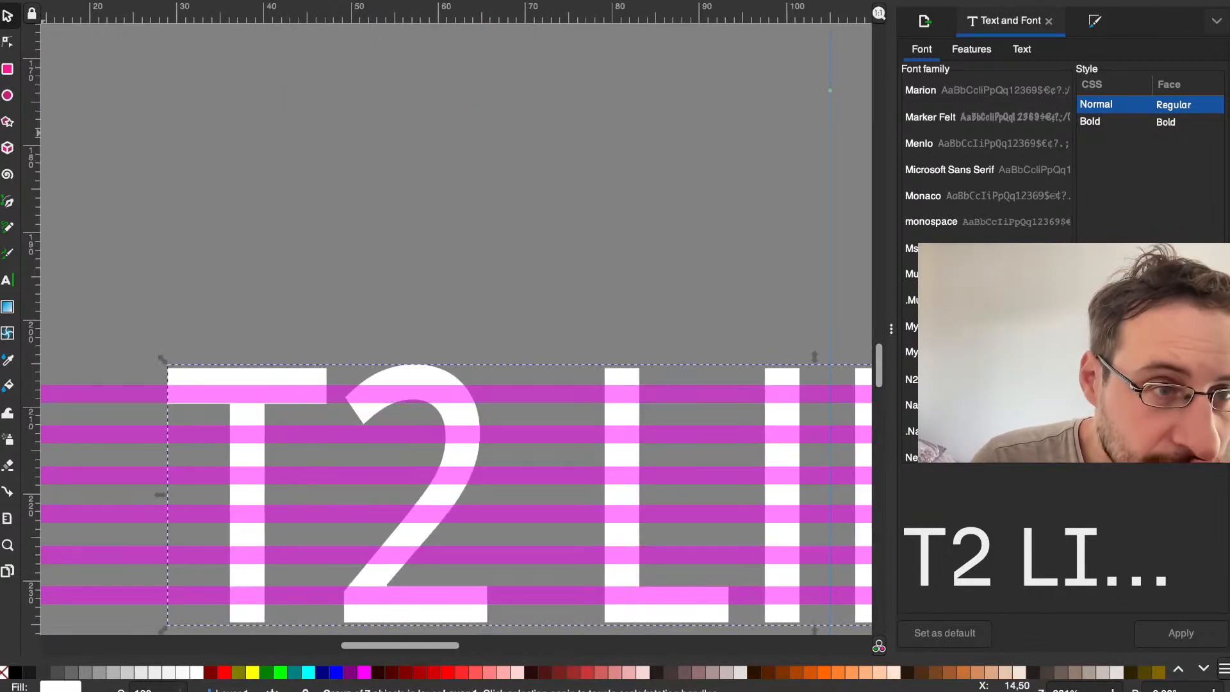
pyautogui.click(8, 41)
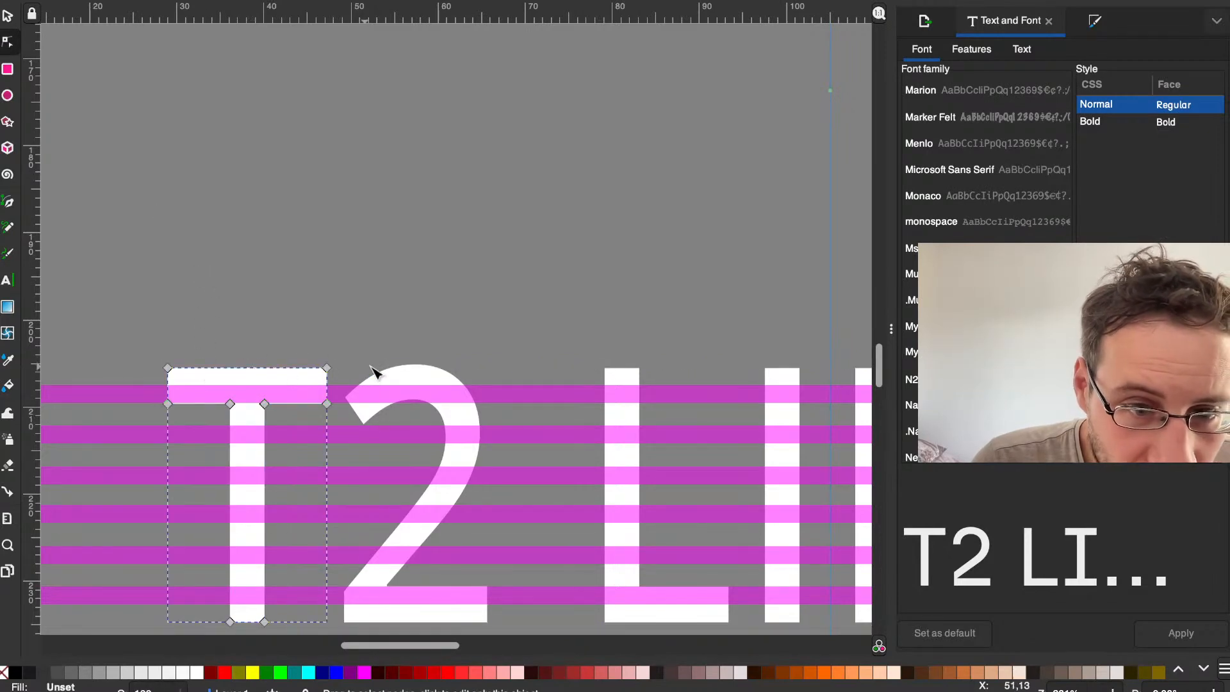
pyautogui.click(392, 373)
pyautogui.scroll(-10, 398, 371)
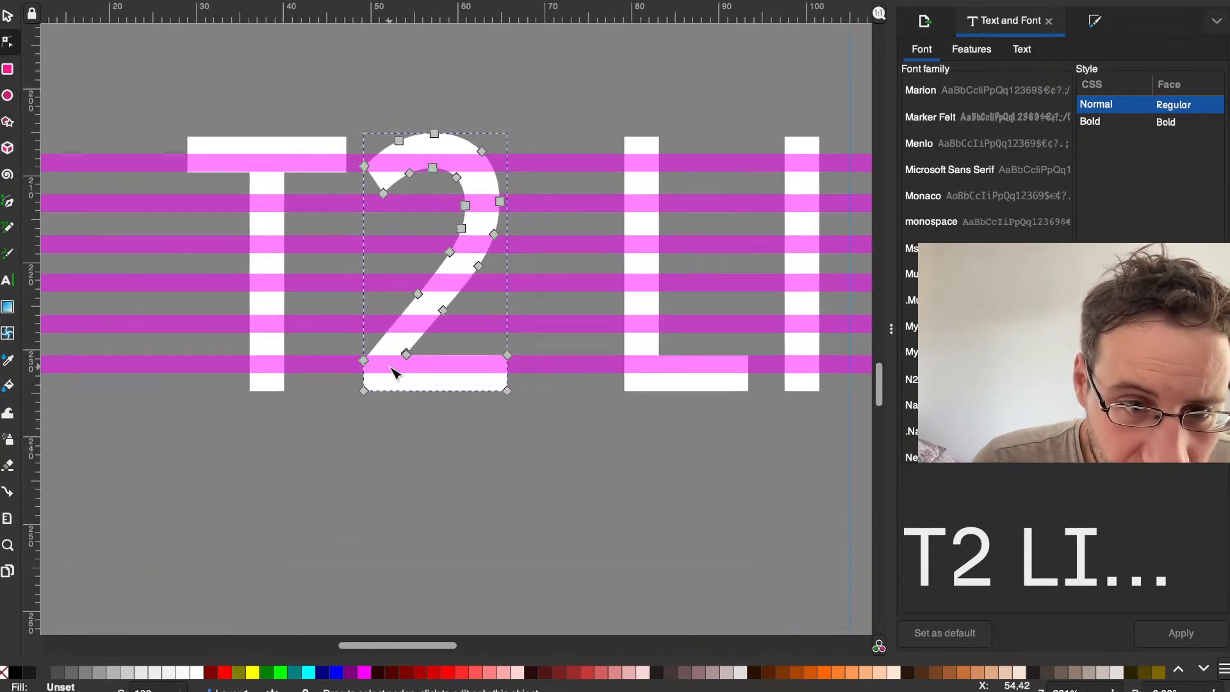
pyautogui.scroll(4, 397, 420)
pyautogui.click(371, 437)
# Step: Try selecting the letter T and the stripes one after another with the Node tool
pyautogui.moveTo(244, 438); pyautogui.dragTo(240, 77)
pyautogui.moveTo(301, 452); pyautogui.dragTo(296, 379)
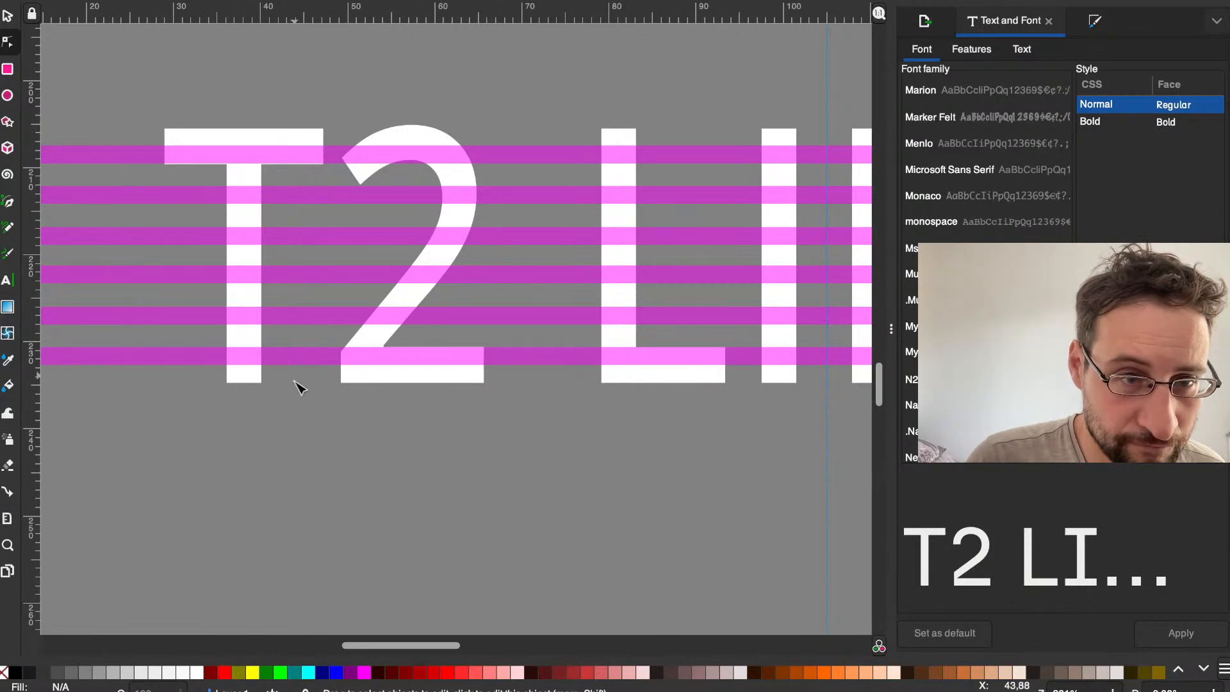
pyautogui.moveTo(304, 455)
pyautogui.mouseDown()
pyautogui.moveTo(195, 300)
pyautogui.moveTo(124, 55)
pyautogui.moveTo(272, 310)
pyautogui.moveTo(307, 453)
pyautogui.moveTo(220, 182)
pyautogui.moveTo(148, 99)
pyautogui.moveTo(297, 357)
pyautogui.moveTo(308, 459)
pyautogui.mouseUp()
pyautogui.click(251, 367)
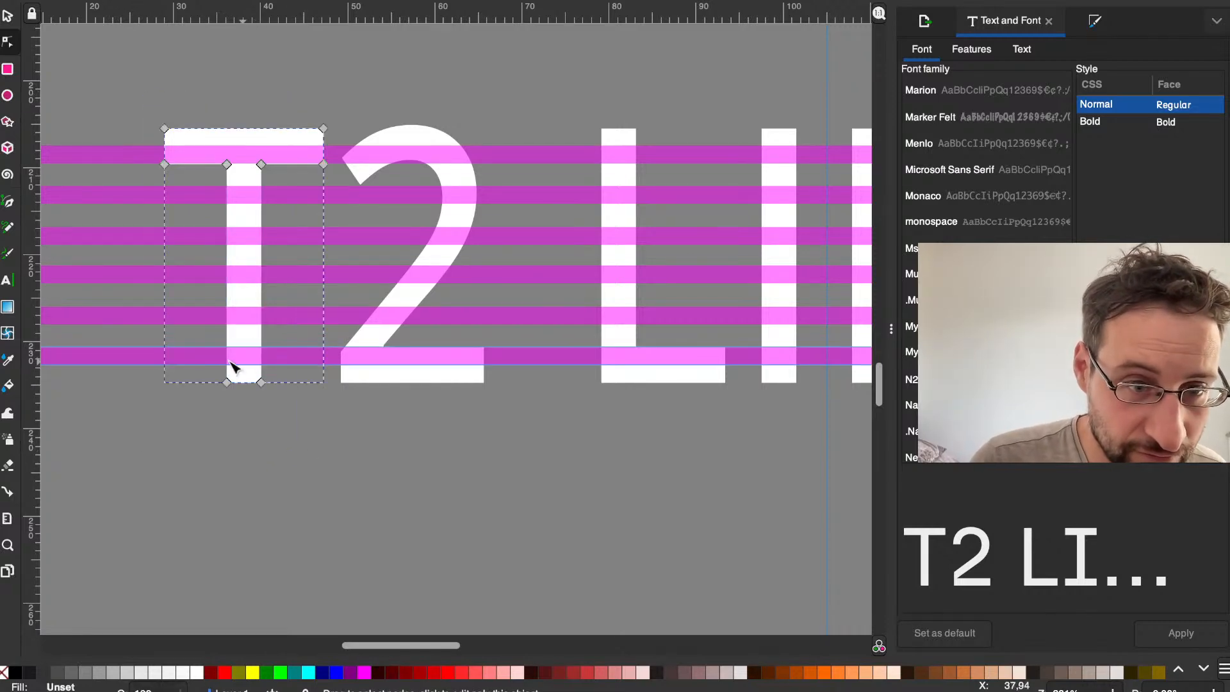
pyautogui.keyDown('shift'); pyautogui.click(241, 373); pyautogui.keyUp('shift')
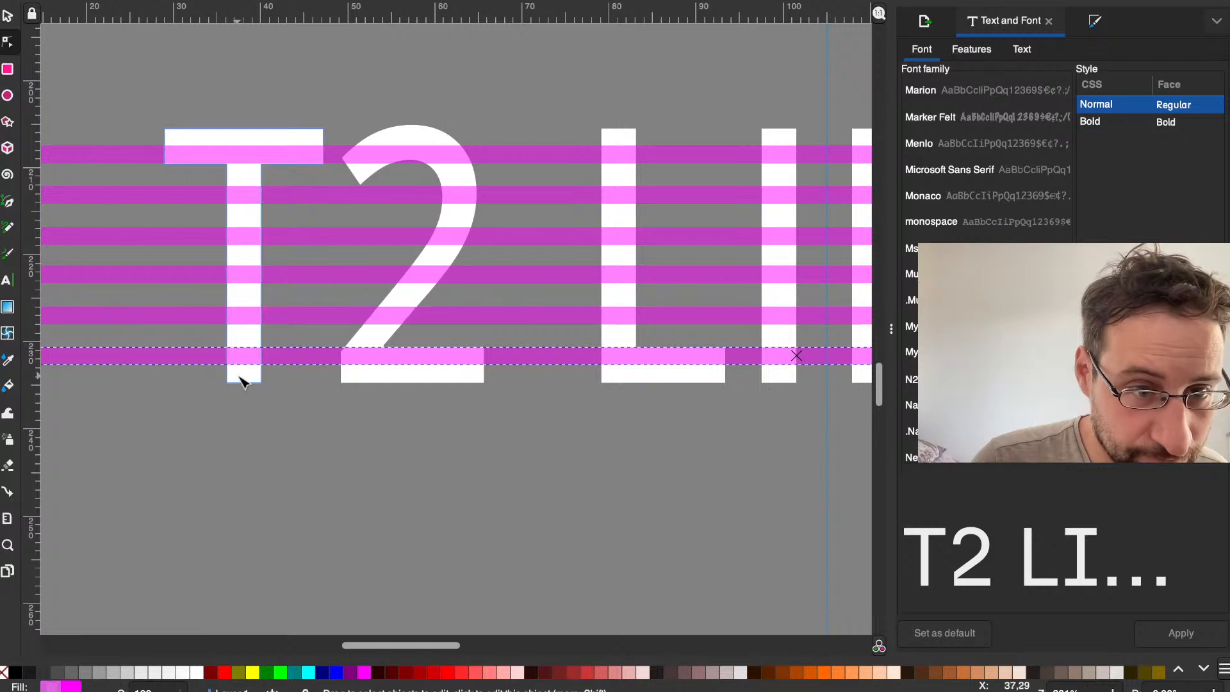
pyautogui.click(219, 83)
pyautogui.click(212, 138)
pyautogui.keyDown('shift'); pyautogui.click(132, 163); pyautogui.keyUp('shift')
pyautogui.keyDown('shift'); pyautogui.click(134, 195); pyautogui.keyUp('shift')
pyautogui.keyDown('shift'); pyautogui.click(134, 235); pyautogui.keyUp('shift')
pyautogui.click(133, 82)
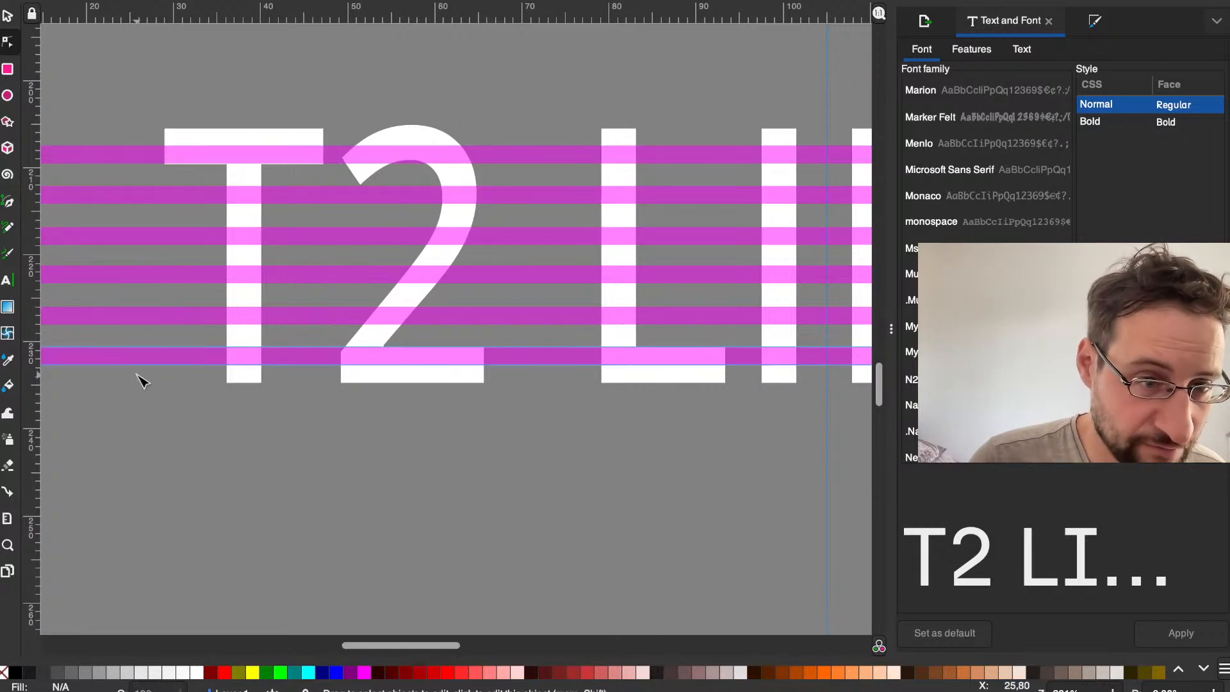
# Step: Select all six magenta stripes from the lowest to the topmost and convert them from objects to paths
pyautogui.click(124, 356)
pyautogui.keyDown('shift'); pyautogui.click(121, 315); pyautogui.keyUp('shift')
pyautogui.keyDown('shift'); pyautogui.click(121, 274); pyautogui.keyUp('shift')
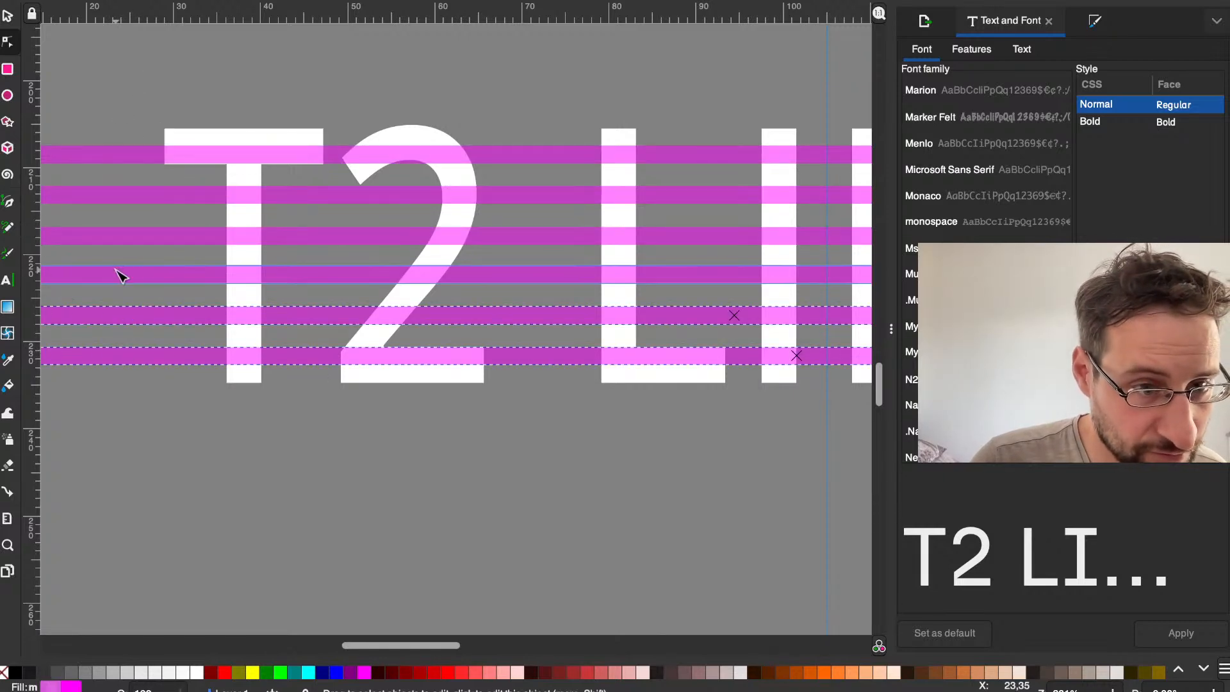
pyautogui.keyDown('shift'); pyautogui.click(118, 234); pyautogui.keyUp('shift')
pyautogui.keyDown('shift'); pyautogui.click(113, 194); pyautogui.keyUp('shift')
pyautogui.keyDown('shift'); pyautogui.click(112, 155); pyautogui.keyUp('shift')
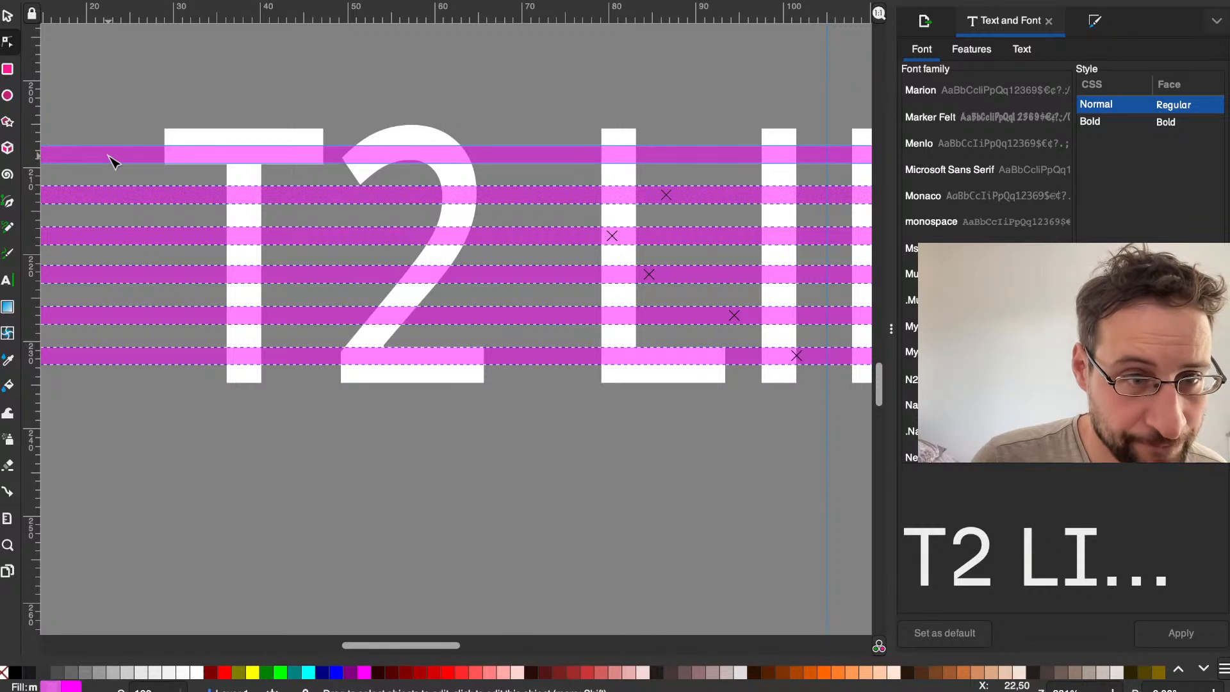
pyautogui.click(347, 0)
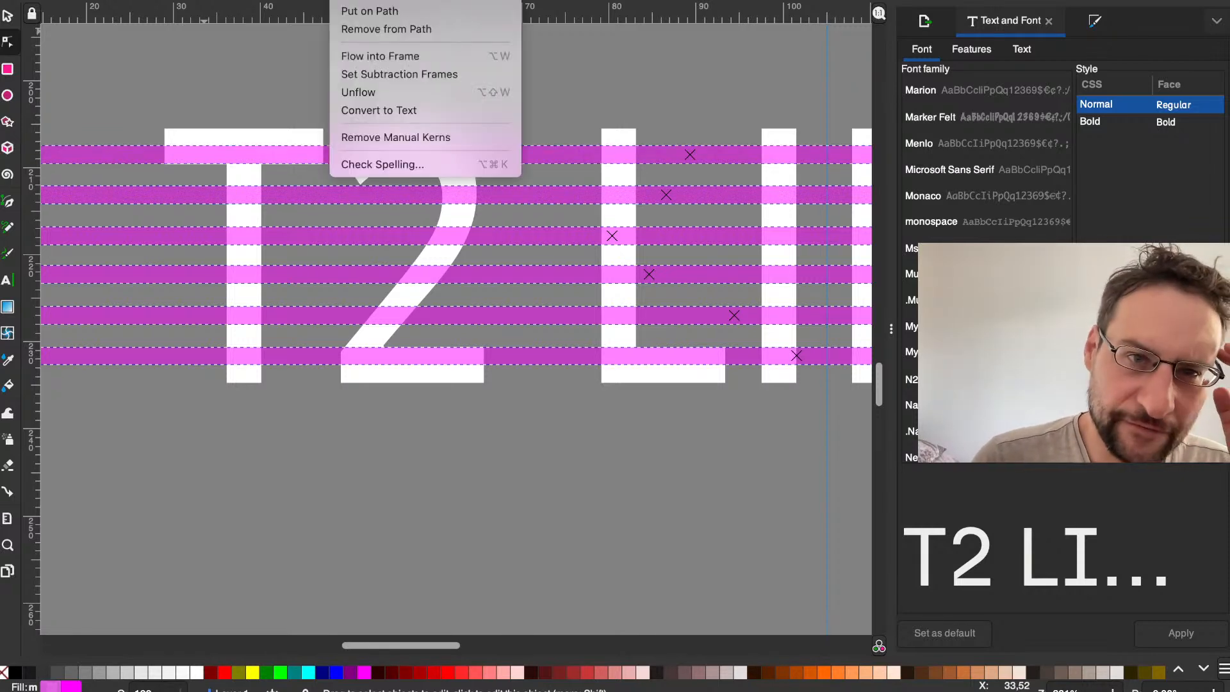
pyautogui.moveTo(311, 1)
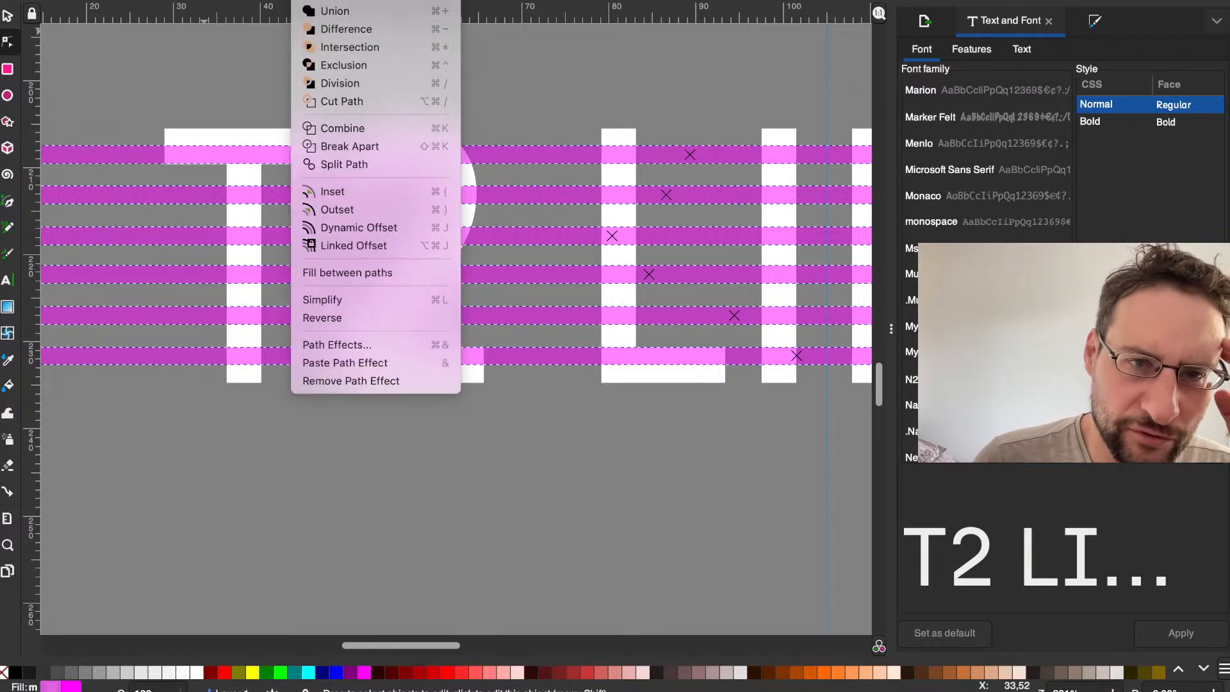
pyautogui.click(339, 0)
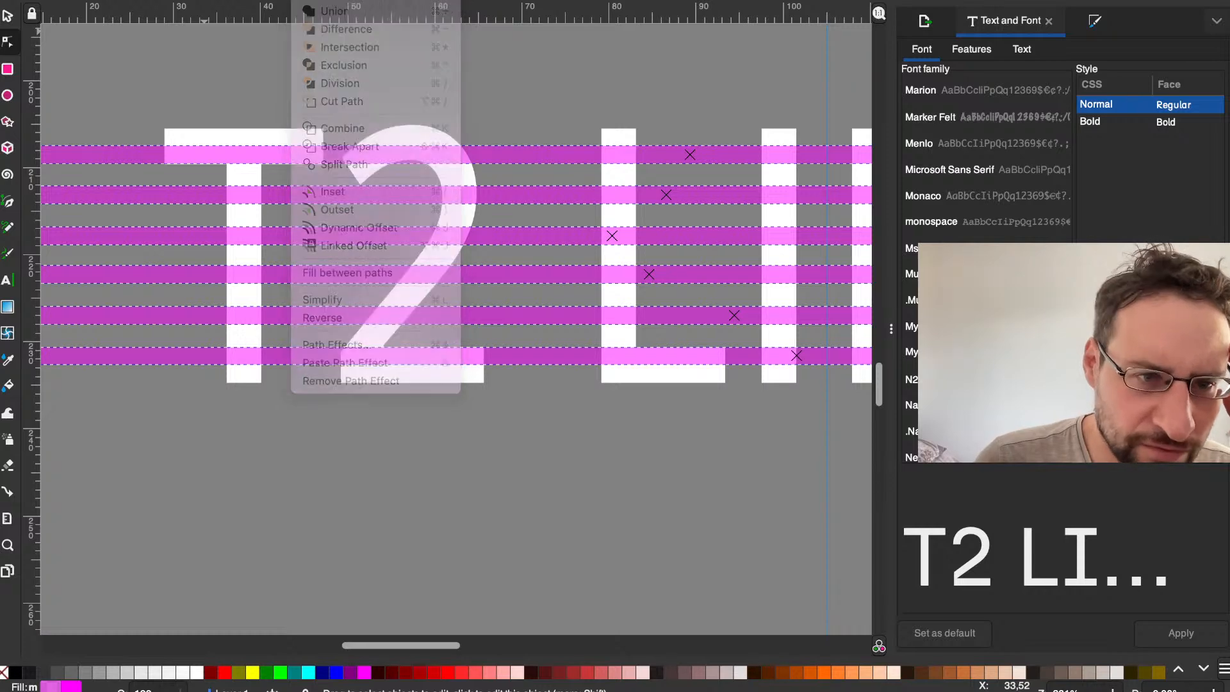
# Step: Add the letter T to the selected magenta stripes, try Exclusion on them and undo it
pyautogui.keyDown('shift'); pyautogui.click(232, 142); pyautogui.keyUp('shift')
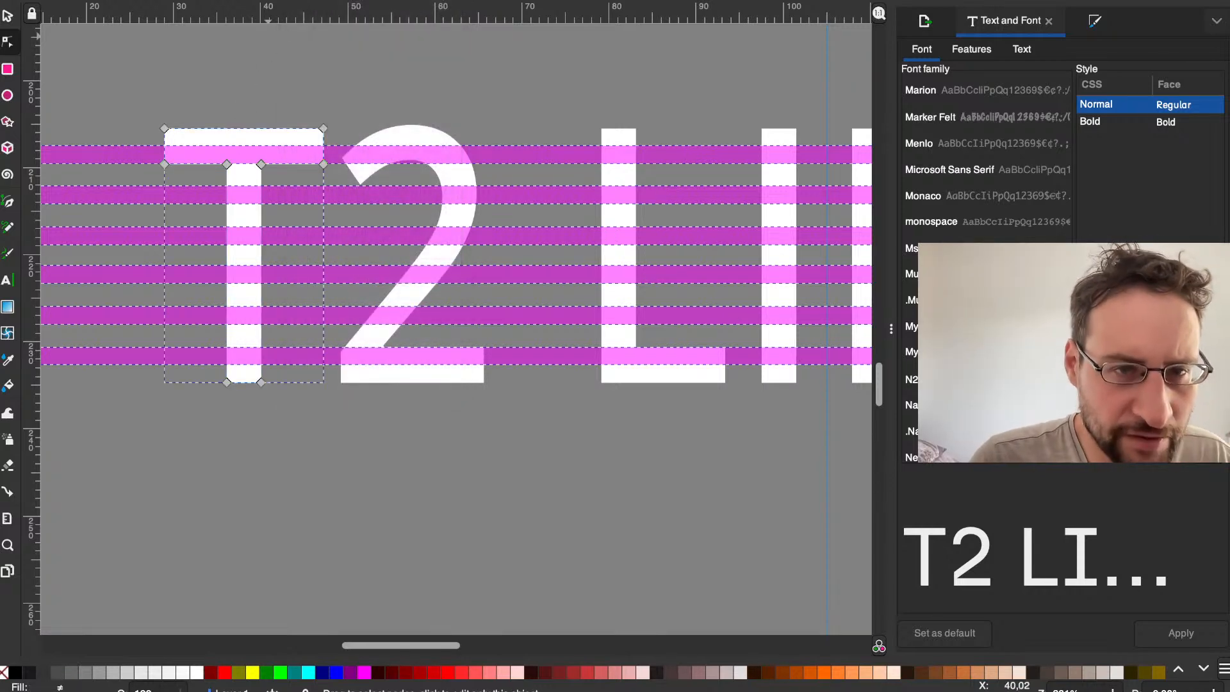
pyautogui.click(309, 1)
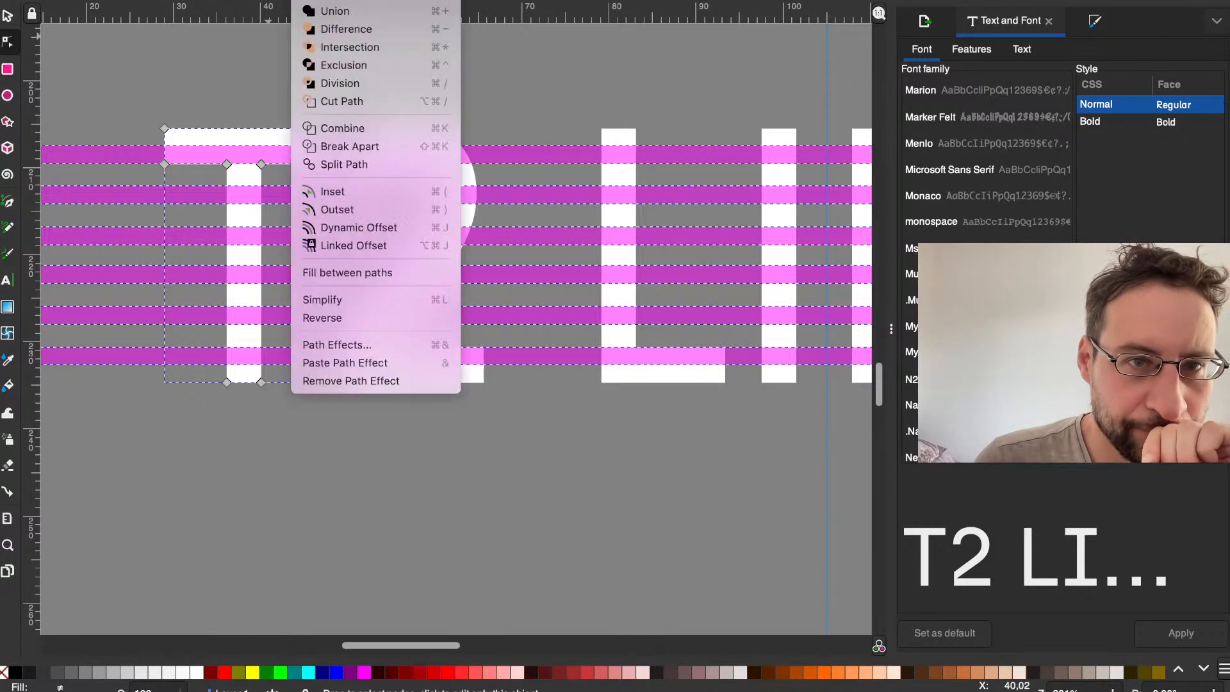
pyautogui.moveTo(259, 1)
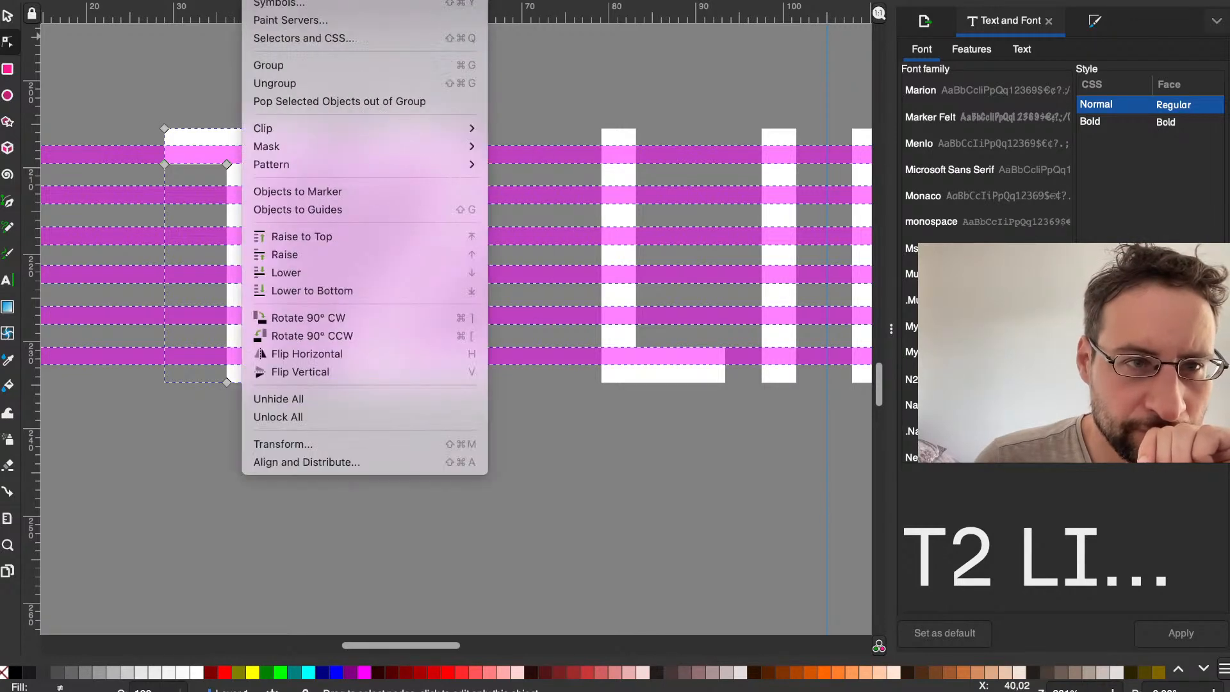
pyautogui.press('Escape')
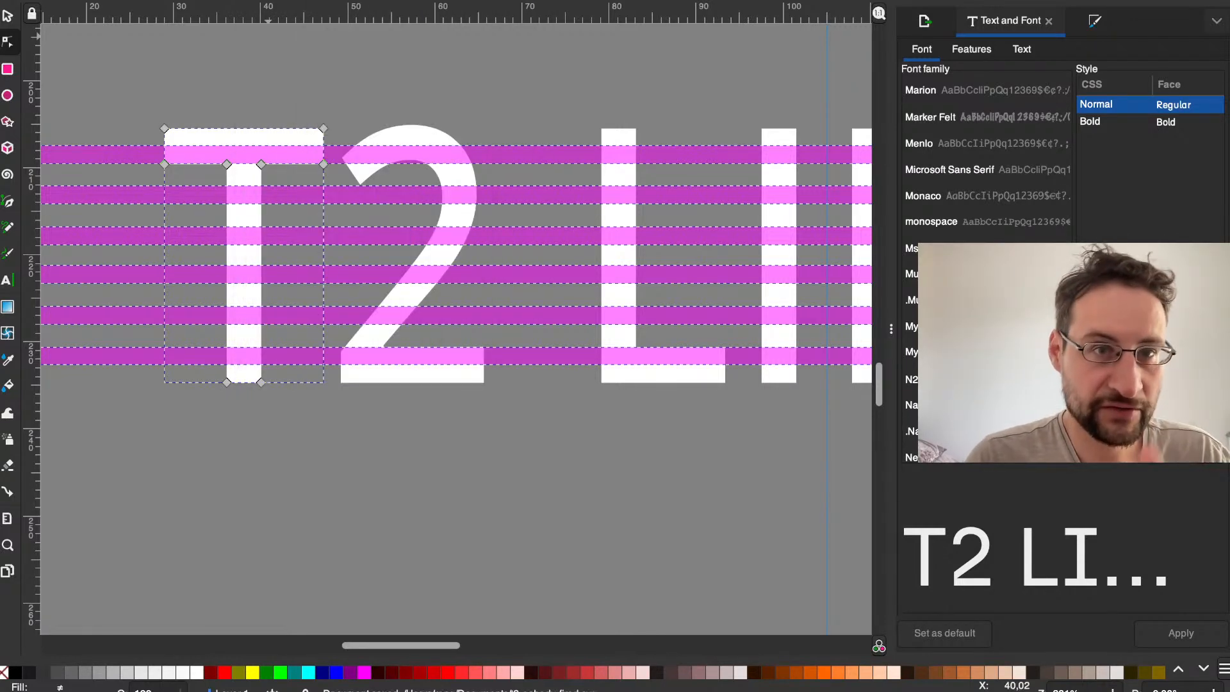
pyautogui.click(259, 1)
pyautogui.moveTo(309, 1)
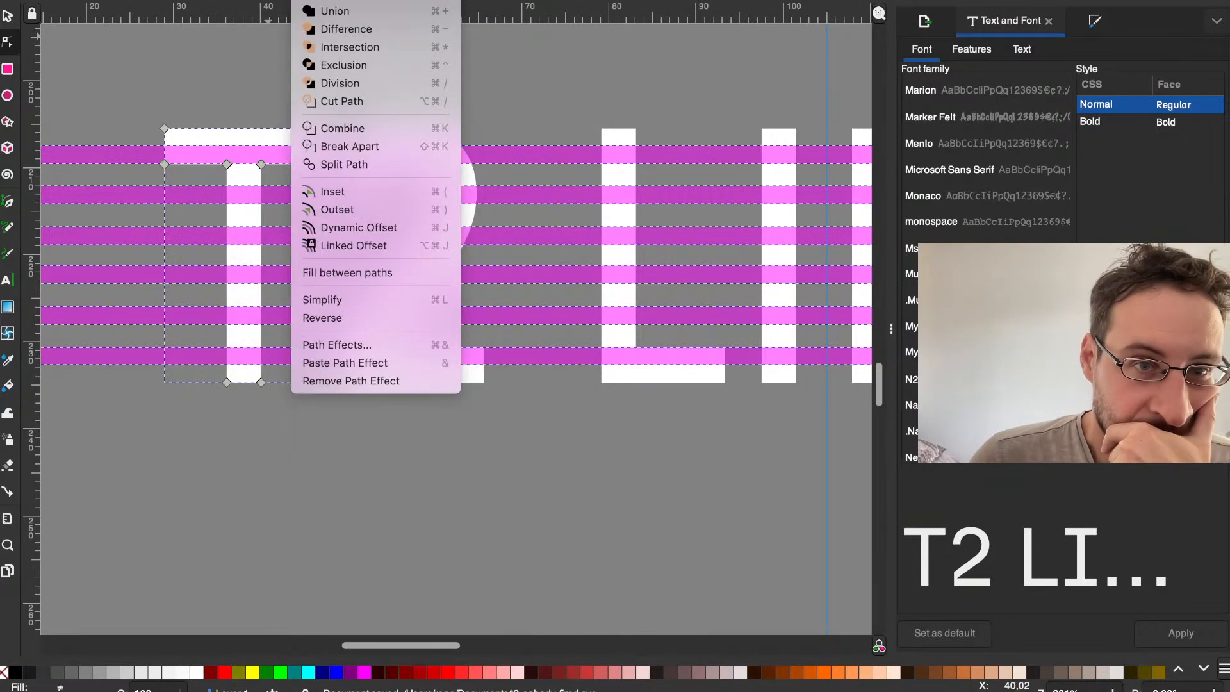
pyautogui.click(371, 65)
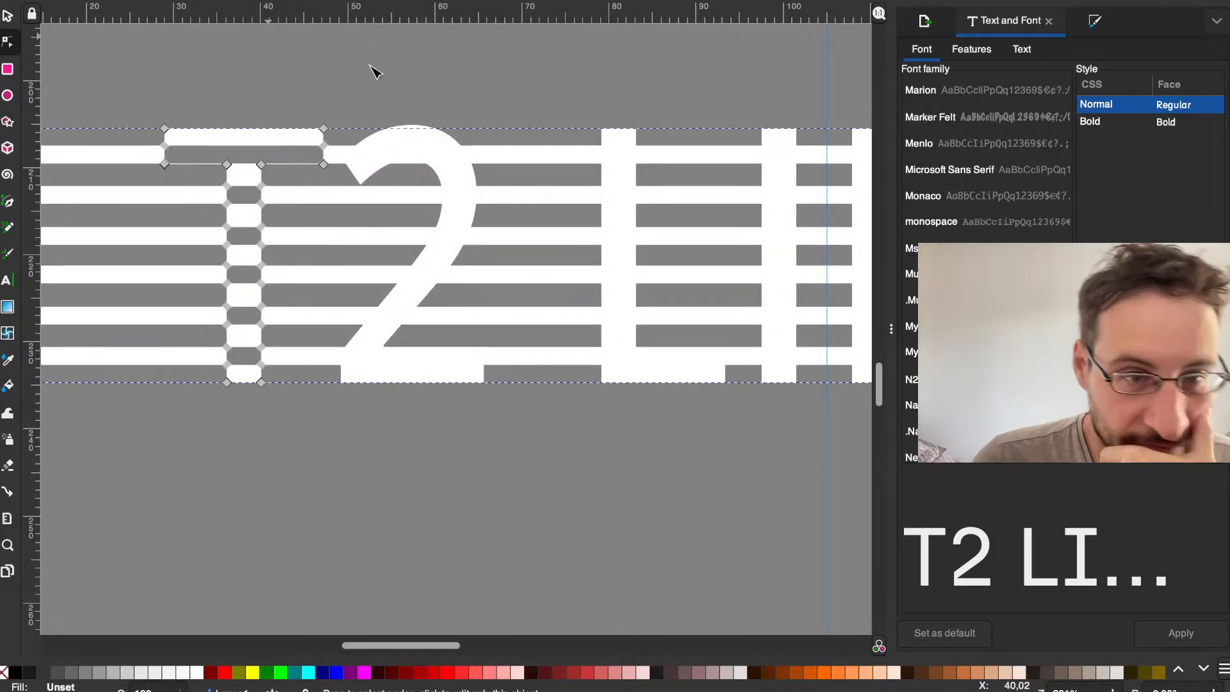
pyautogui.hotkey('ctrl', 'z')
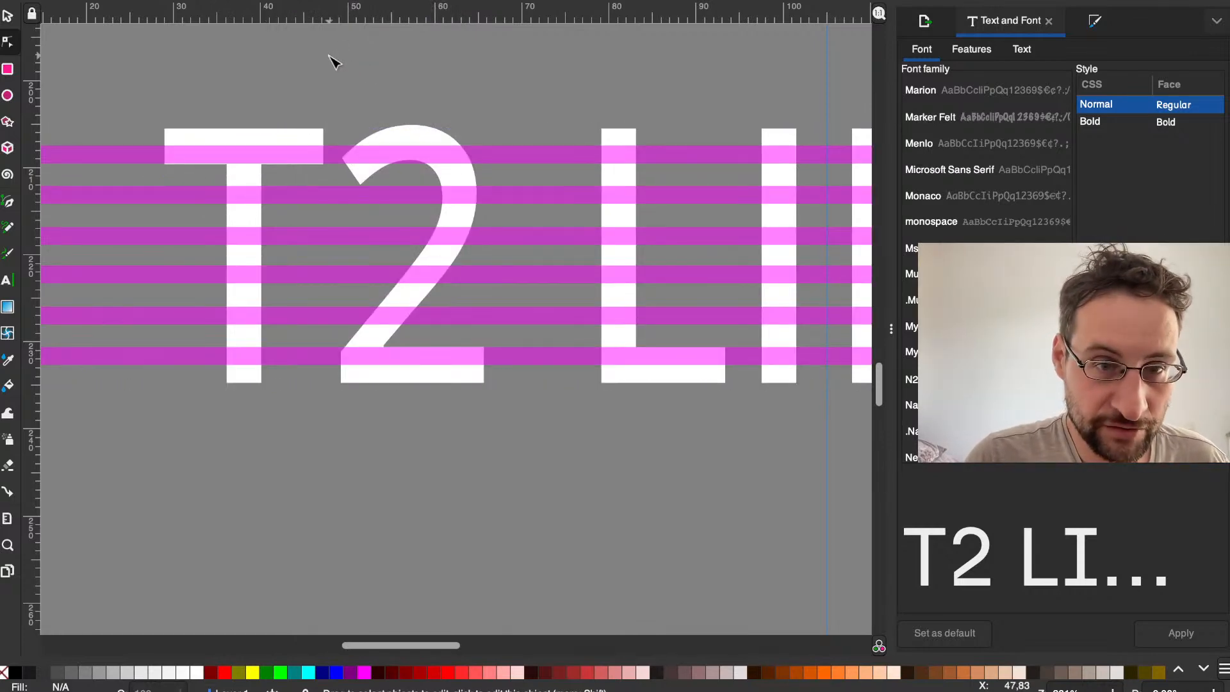
# Step: Select the whole T2 LINUX lettering together with all six magenta stripes and try Division on them
pyautogui.scroll(-2, 329, 54)
pyautogui.scroll(4, 479, 129)
pyautogui.hscroll(3, 479, 129)
pyautogui.moveTo(775, 353); pyautogui.dragTo(265, 125)
pyautogui.scroll(-1, 500, 225)
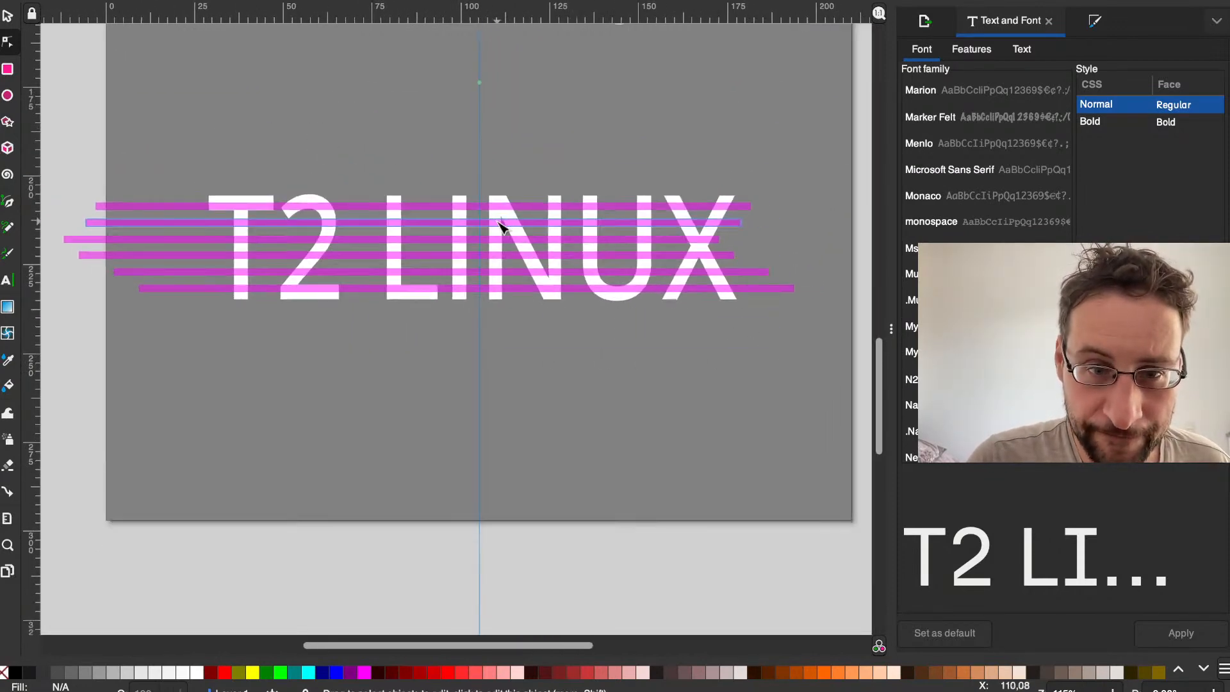
pyautogui.moveTo(816, 338); pyautogui.dragTo(44, 138)
pyautogui.click(310, 0)
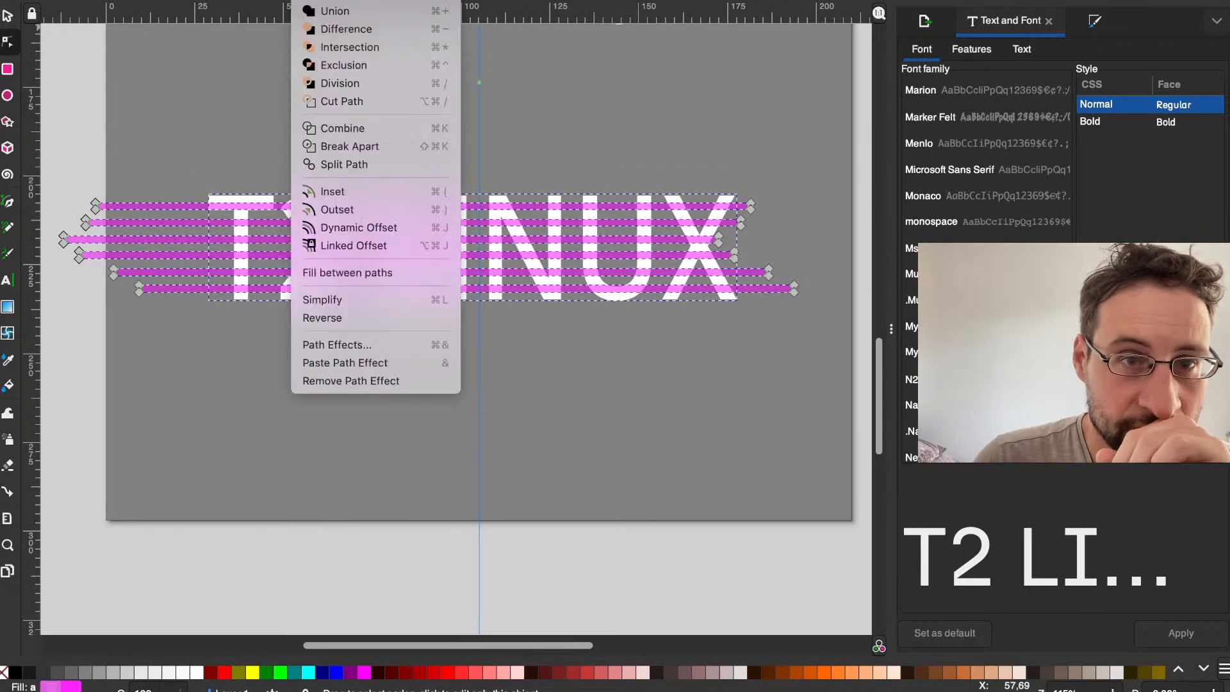
pyautogui.moveTo(265, 0)
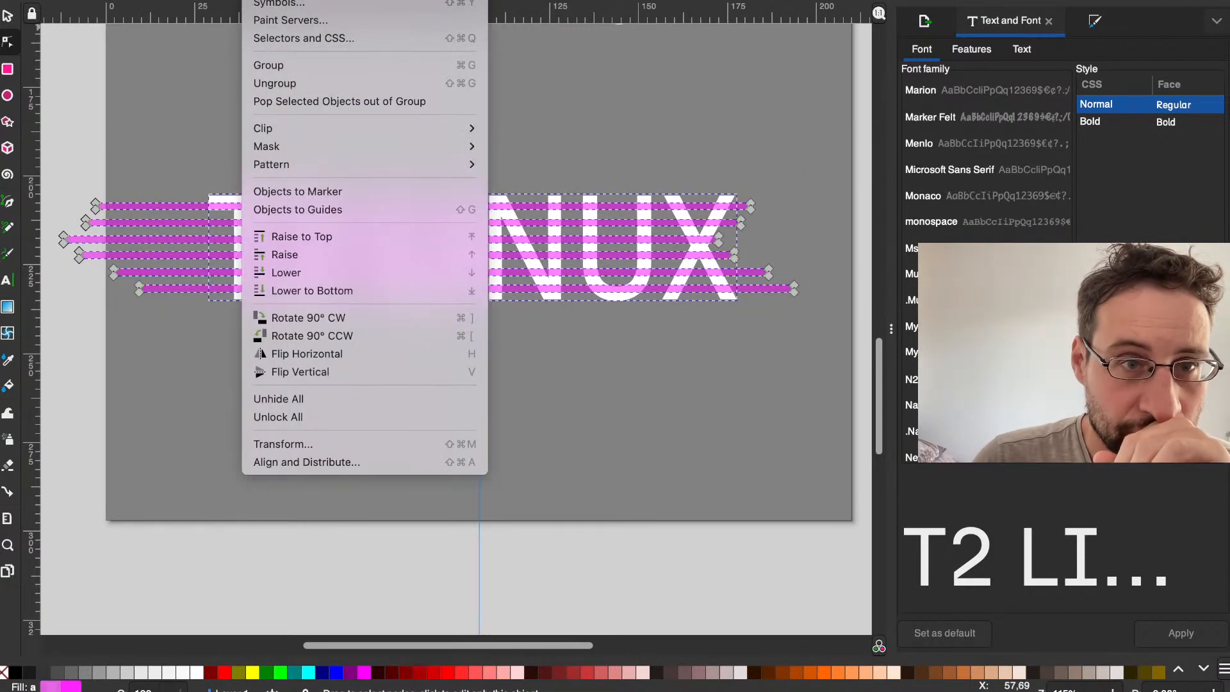
pyautogui.moveTo(310, 0)
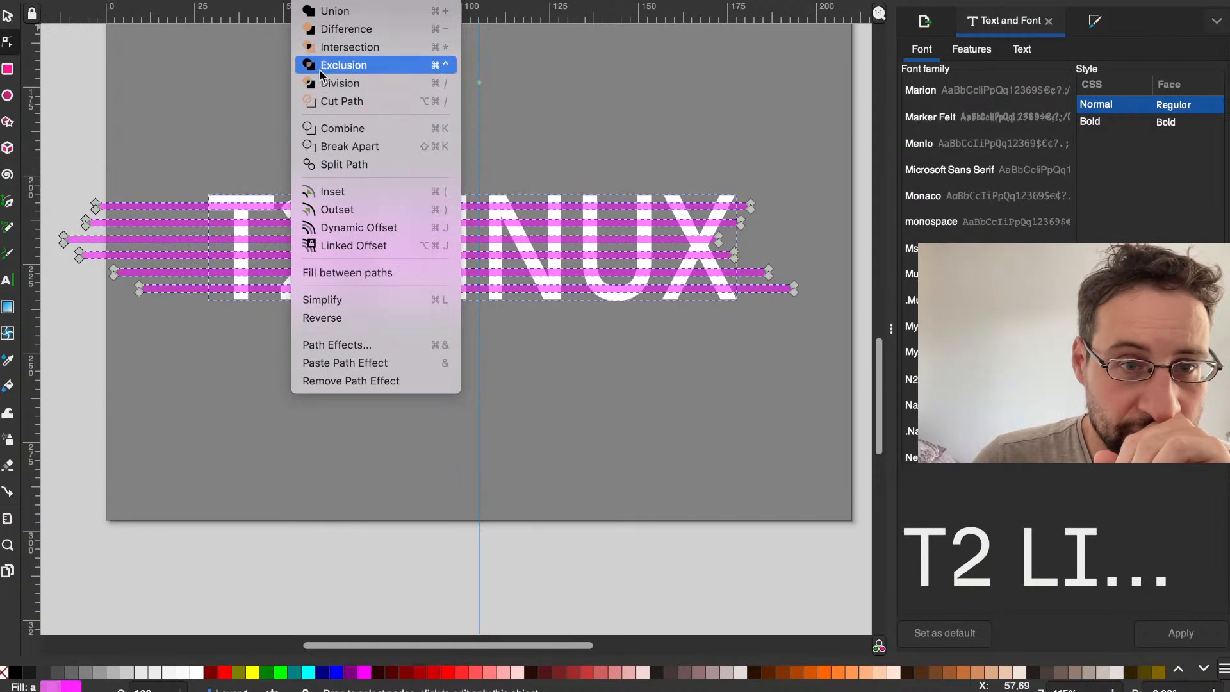
pyautogui.click(334, 84)
# Step: Try Difference and Cut Path on the selected T2 LINUX lettering and stripes
pyautogui.click(310, 0)
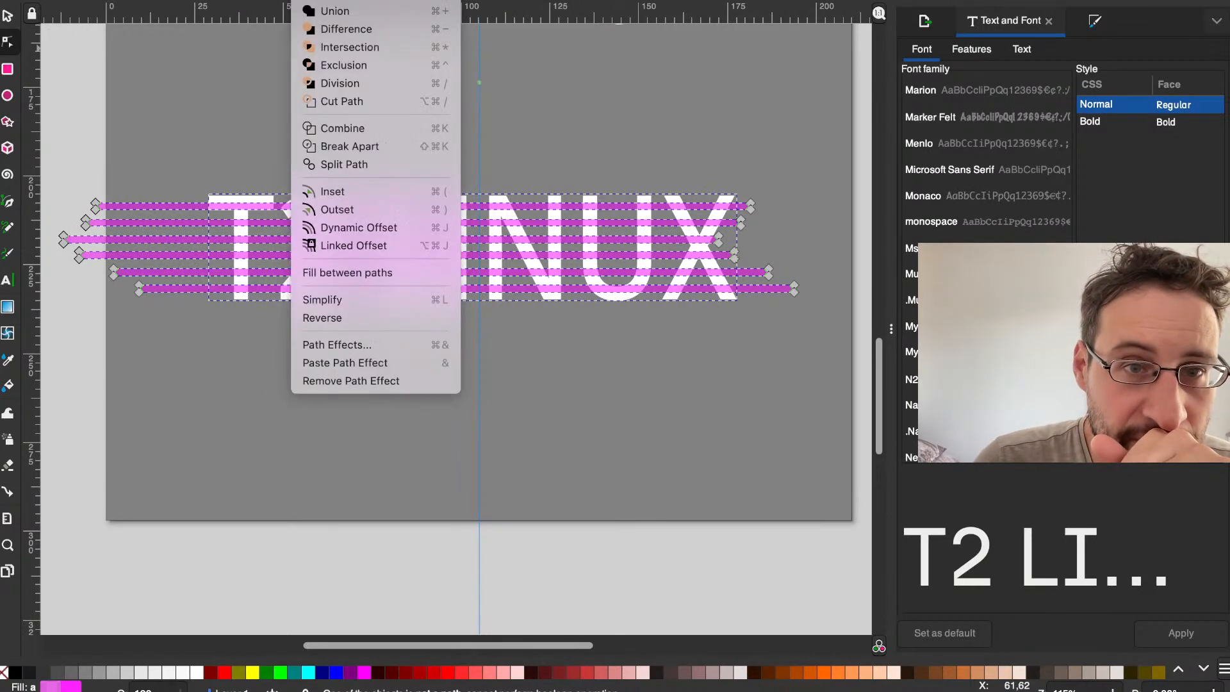
pyautogui.click(332, 28)
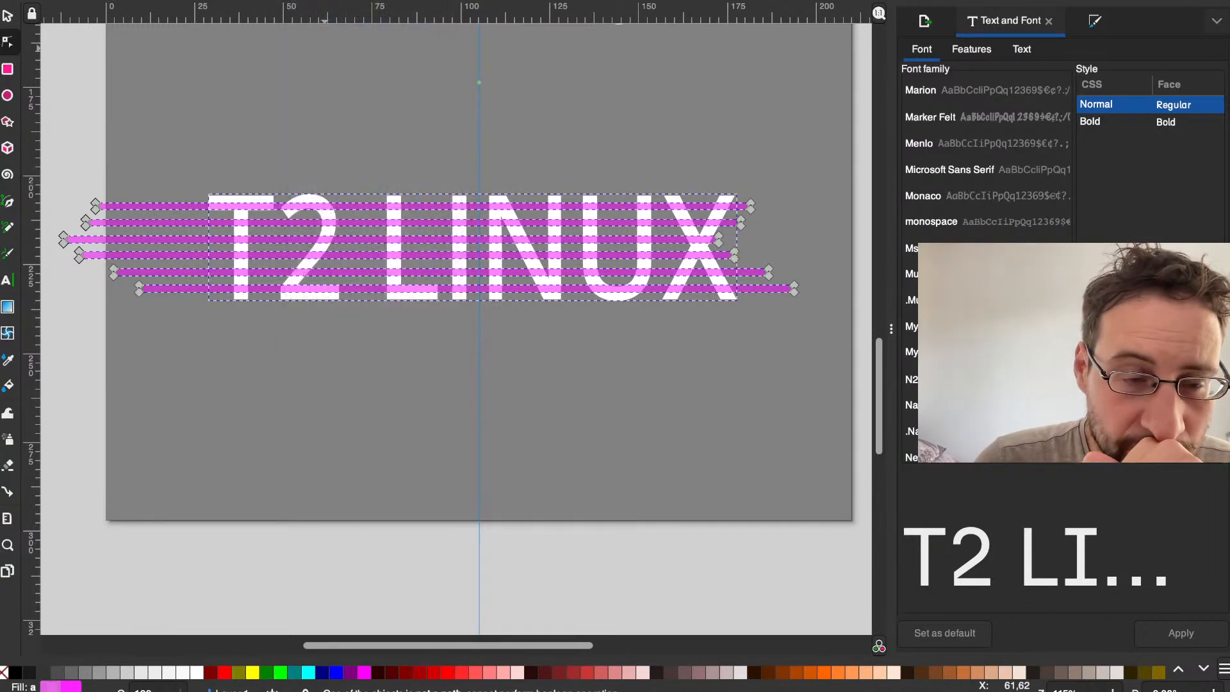
pyautogui.click(342, 0)
pyautogui.click(314, 0)
pyautogui.click(314, 0)
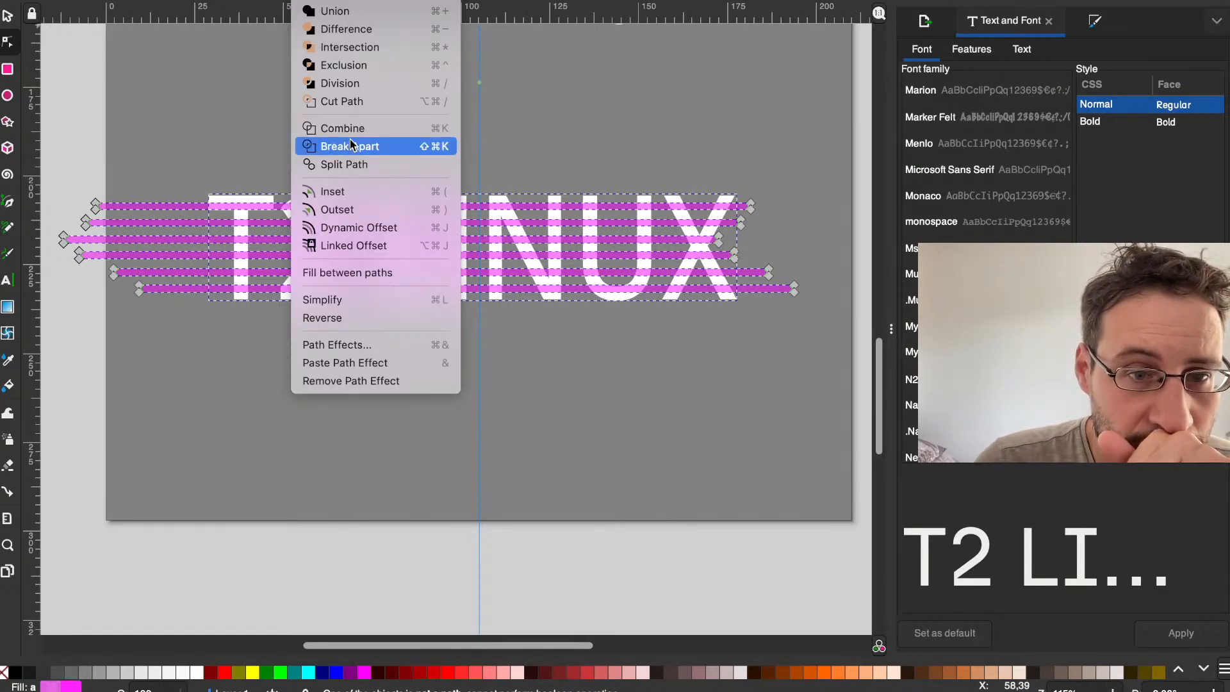
pyautogui.click(351, 107)
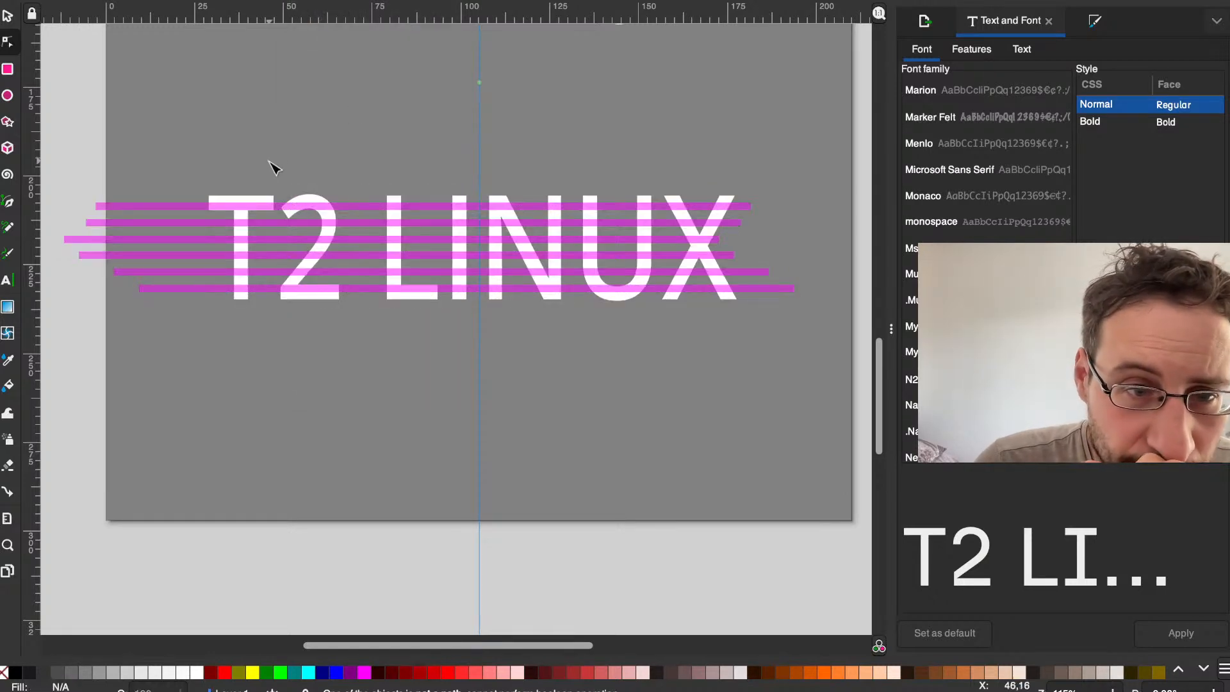
# Step: Select the letter T and all six magenta stripes, try Difference on them and undo it
pyautogui.click(243, 203)
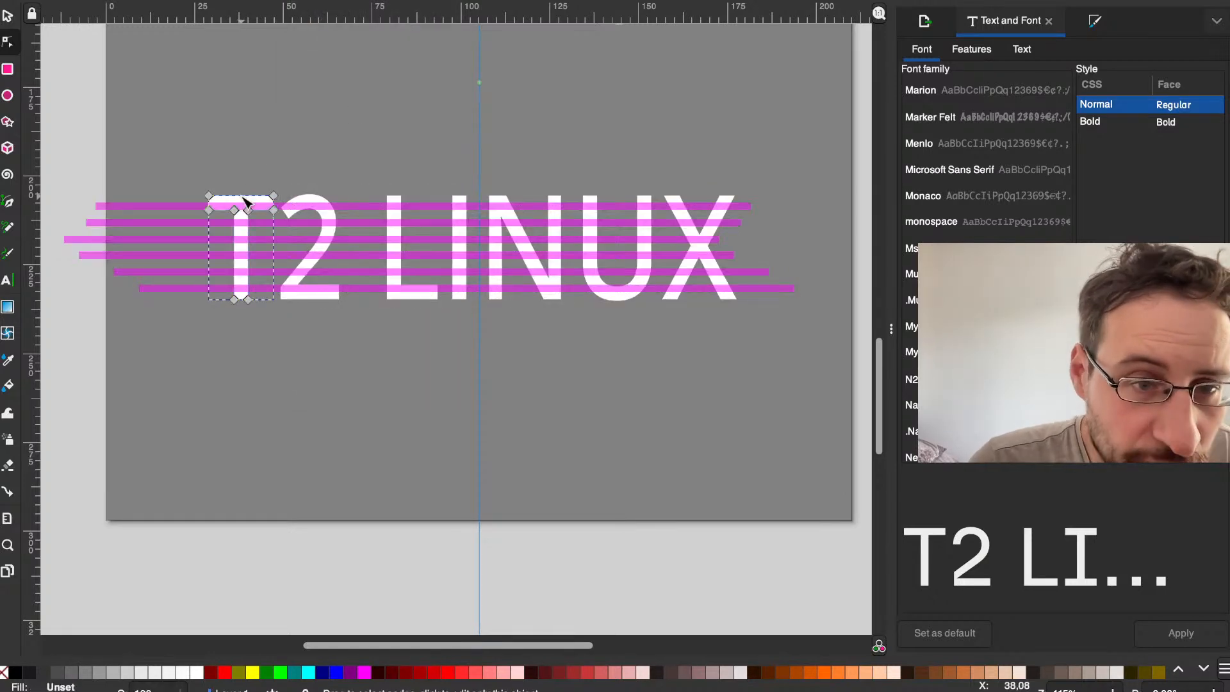
pyautogui.keyDown('shift'); pyautogui.click(162, 206); pyautogui.keyUp('shift')
pyautogui.keyDown('shift'); pyautogui.click(162, 222); pyautogui.keyUp('shift')
pyautogui.keyDown('shift'); pyautogui.click(162, 239); pyautogui.keyUp('shift')
pyautogui.keyDown('shift'); pyautogui.click(162, 256); pyautogui.keyUp('shift')
pyautogui.keyDown('shift'); pyautogui.click(162, 272); pyautogui.keyUp('shift')
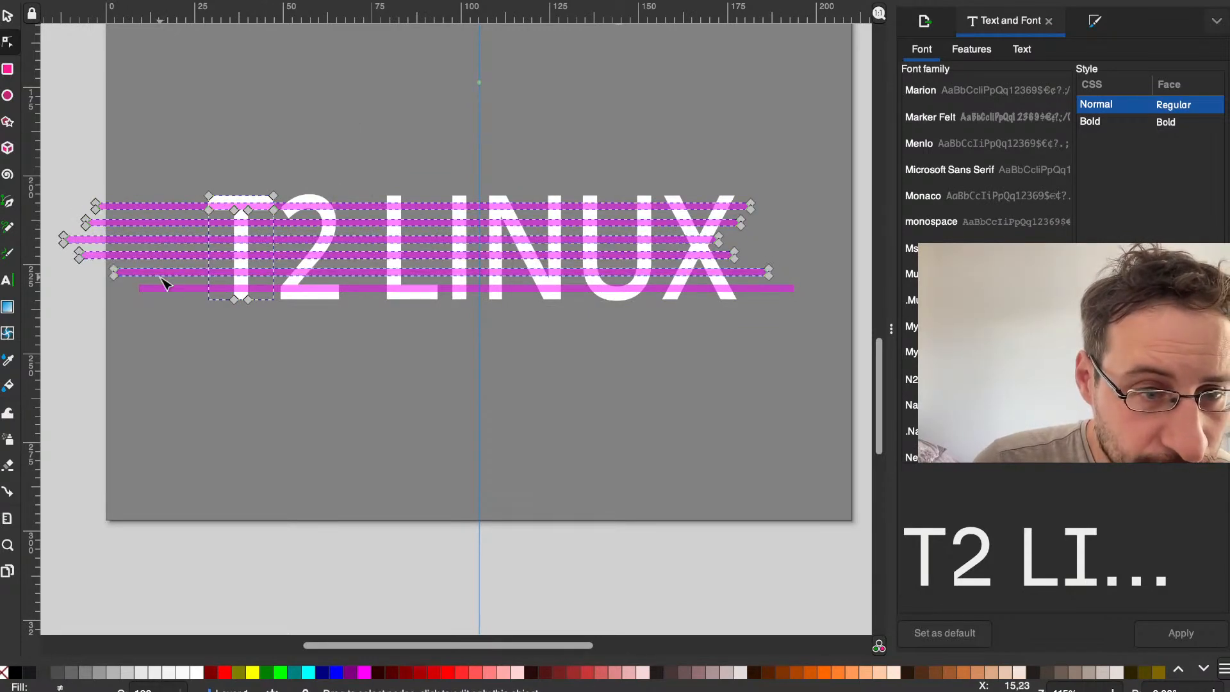
pyautogui.keyDown('shift'); pyautogui.click(163, 288); pyautogui.keyUp('shift')
pyautogui.click(352, 0)
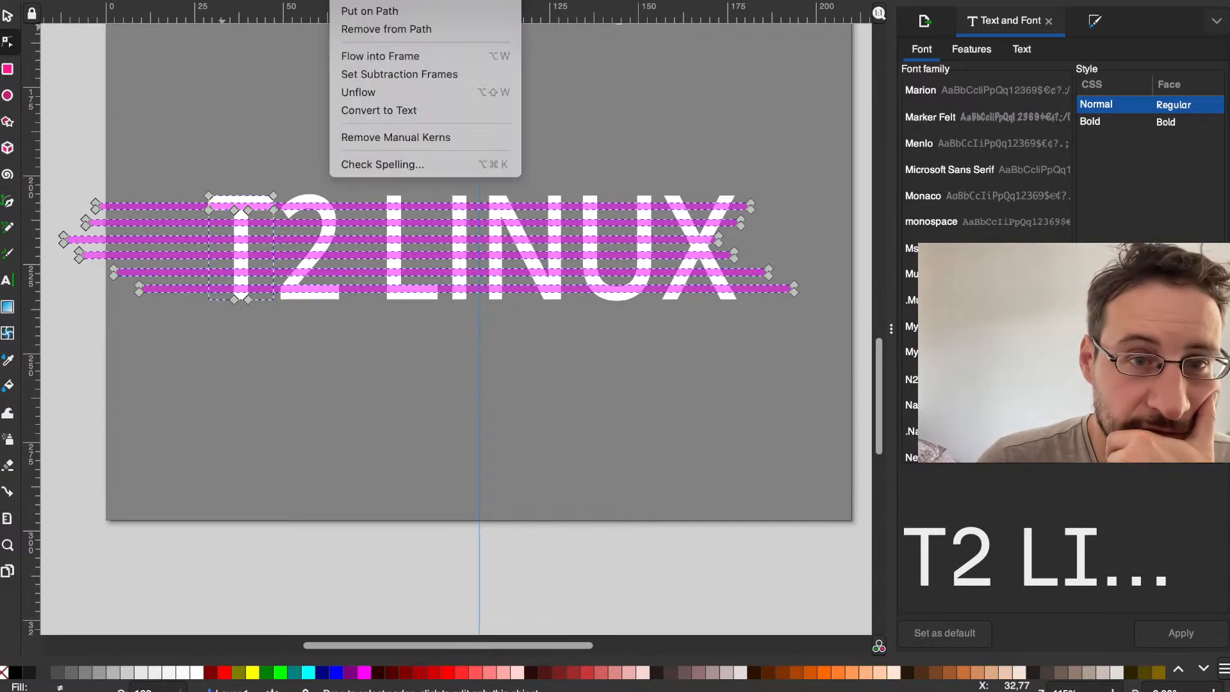
pyautogui.moveTo(312, 0)
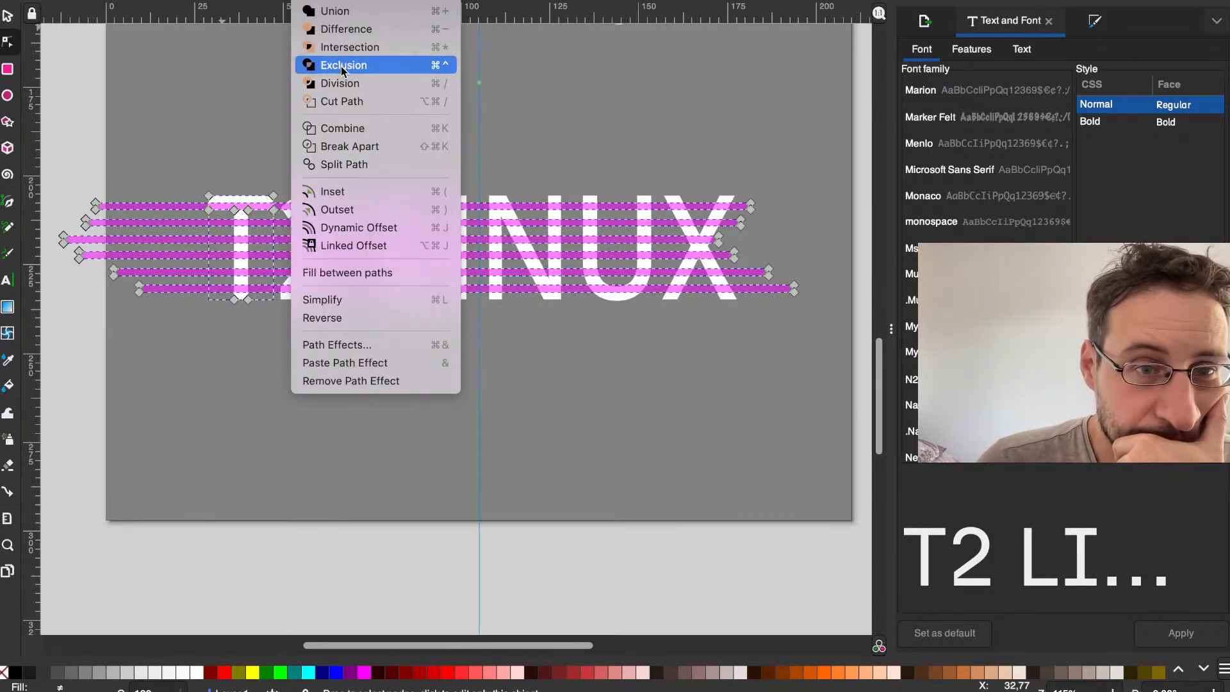
pyautogui.click(349, 29)
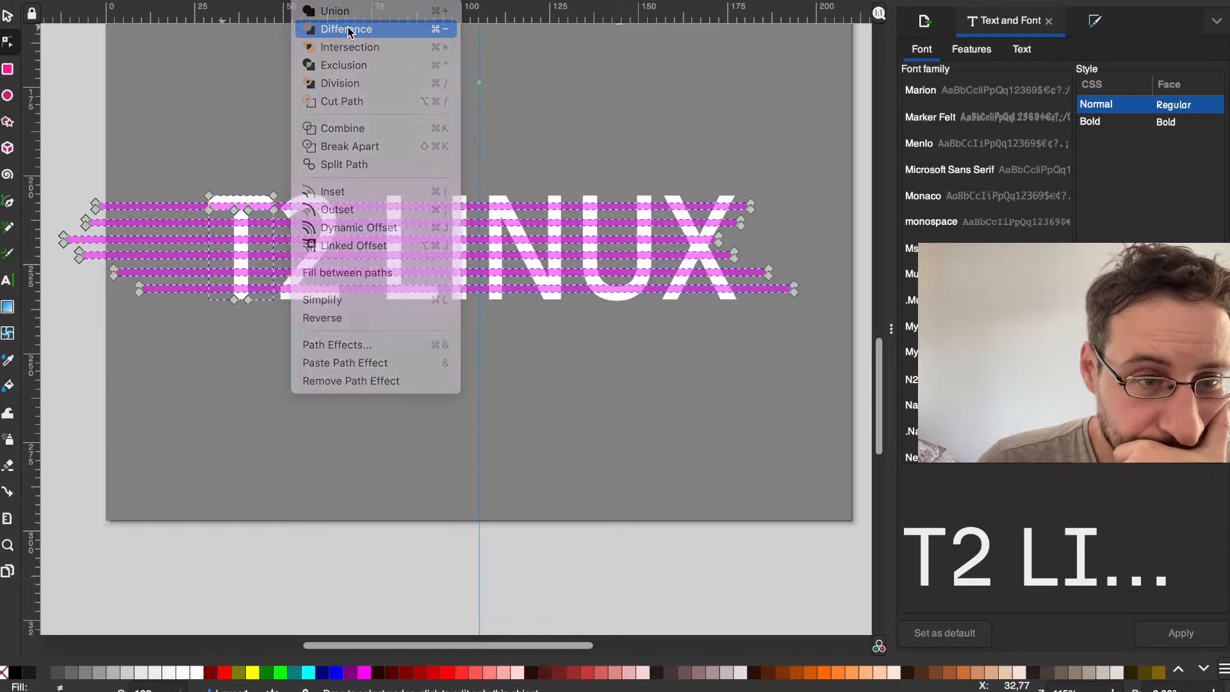
pyautogui.scroll(-1, 308, 204)
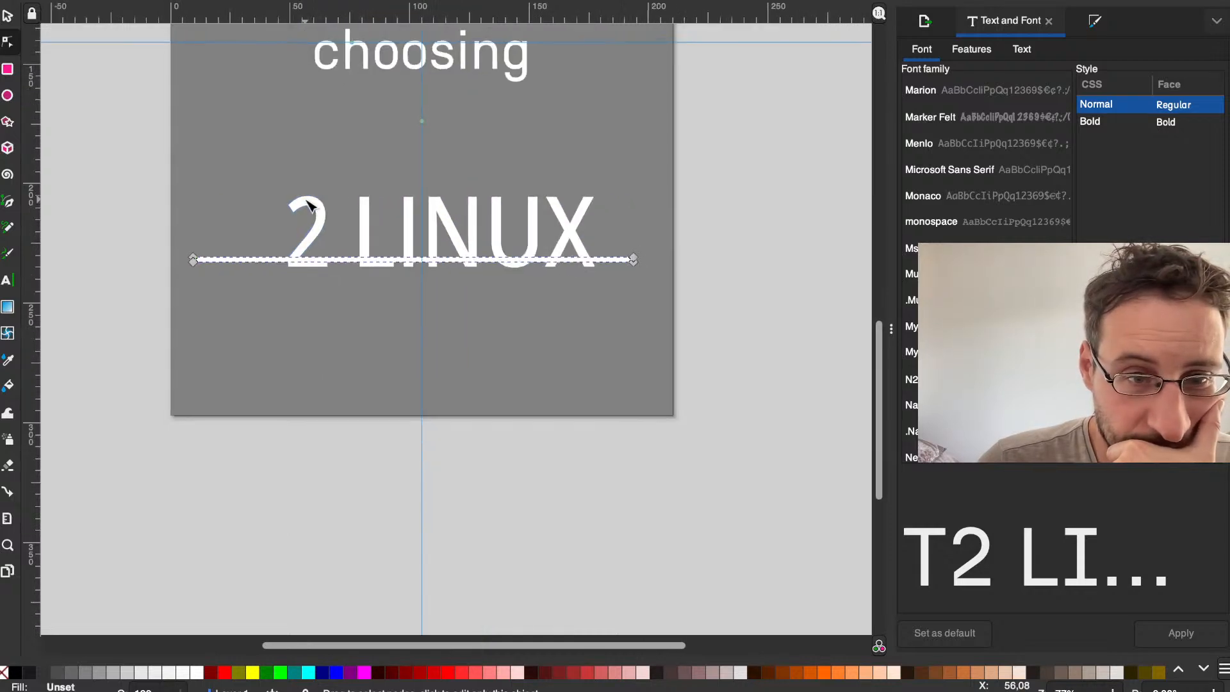
pyautogui.scroll(1, 308, 204)
pyautogui.hotkey('ctrl', 'z')
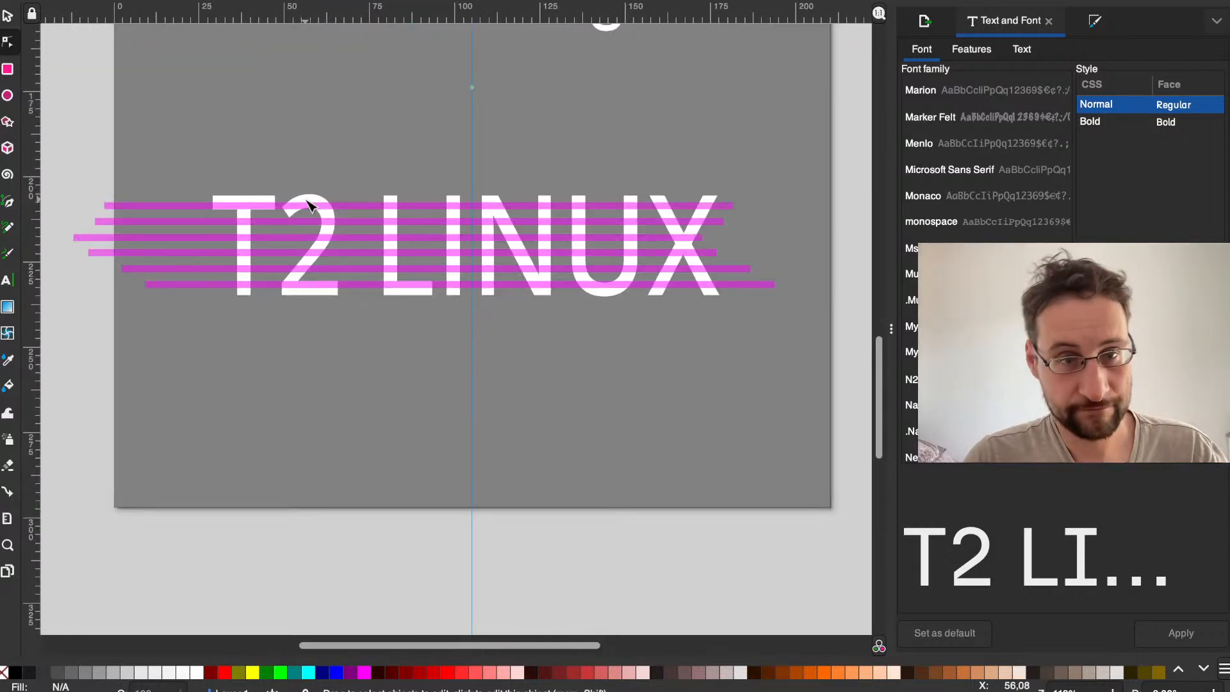
# Step: Try Intersection on the whole T2 LINUX lettering with all the stripes and clear the selection
pyautogui.moveTo(817, 336); pyautogui.dragTo(76, 143)
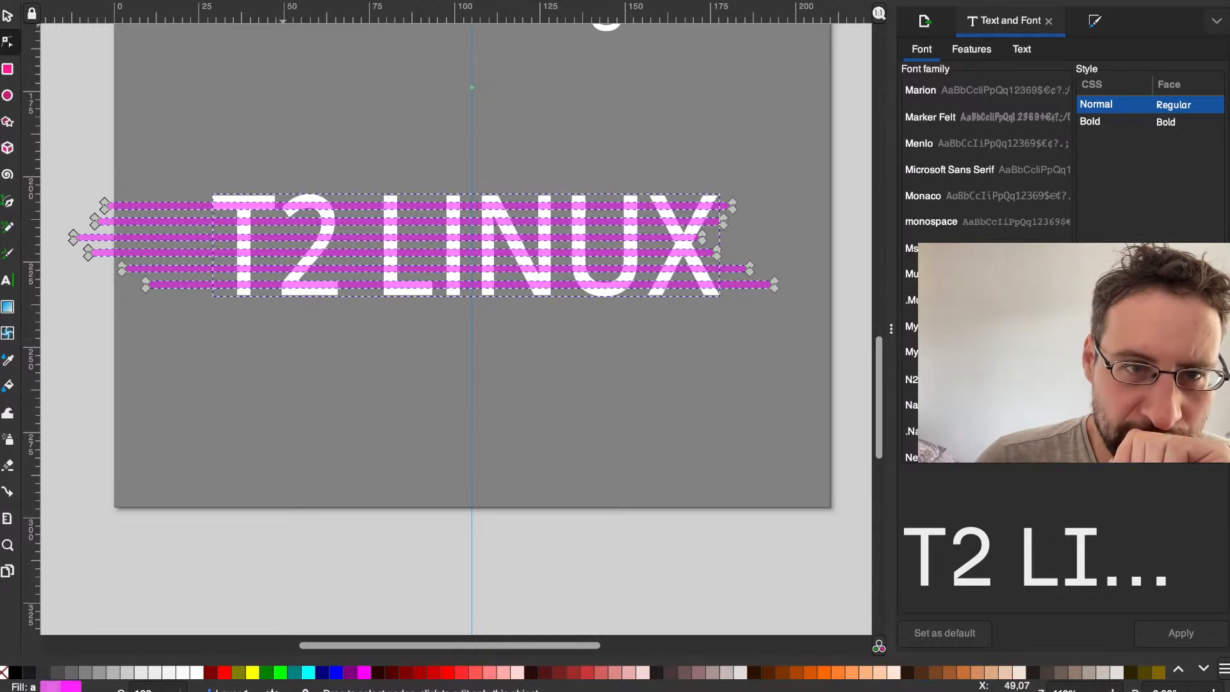
pyautogui.click(307, 0)
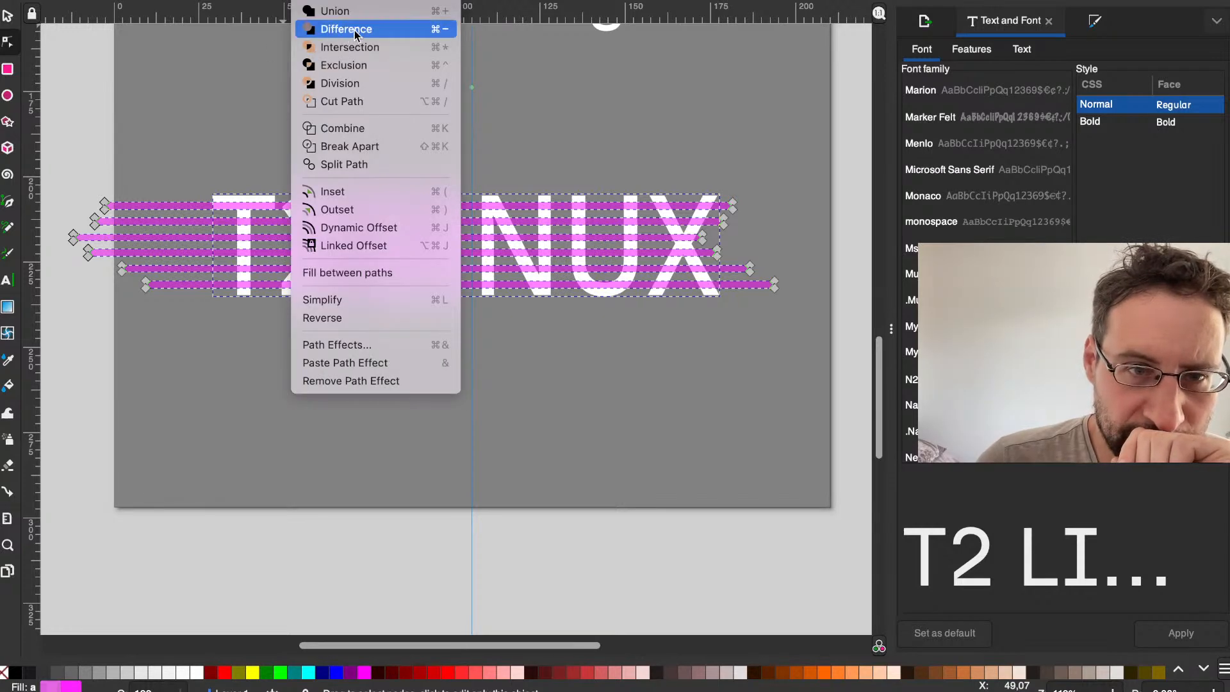
pyautogui.click(392, 46)
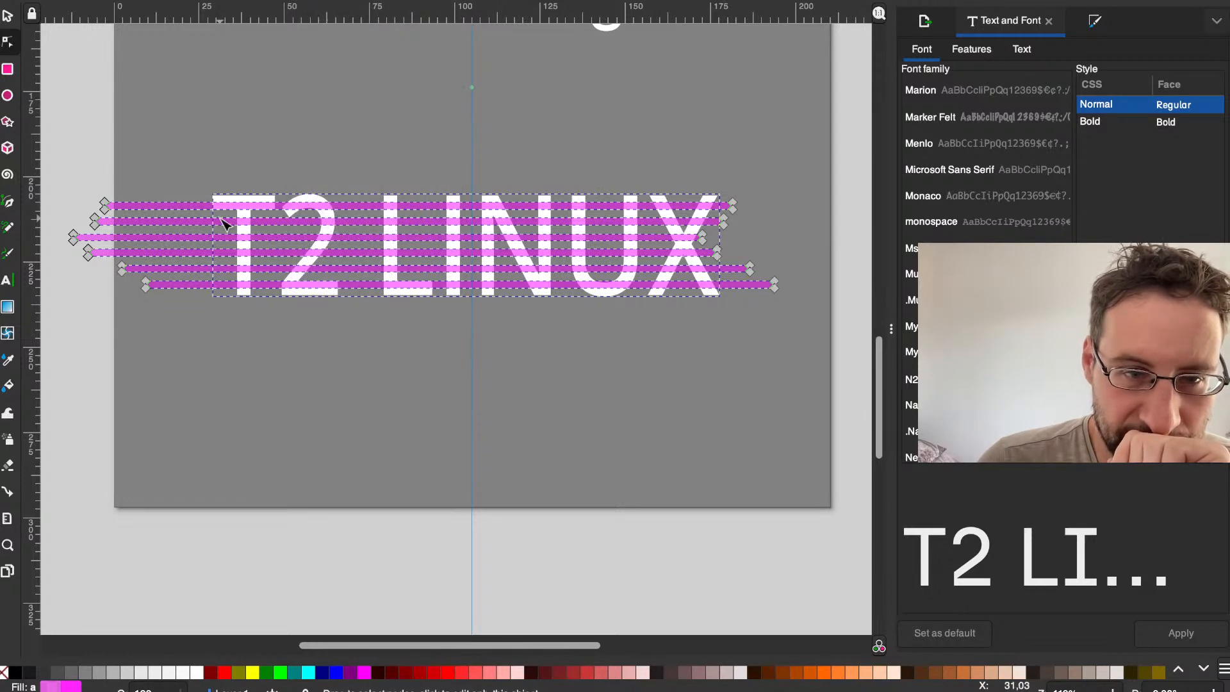
pyautogui.scroll(2, 227, 211)
pyautogui.click(205, 204)
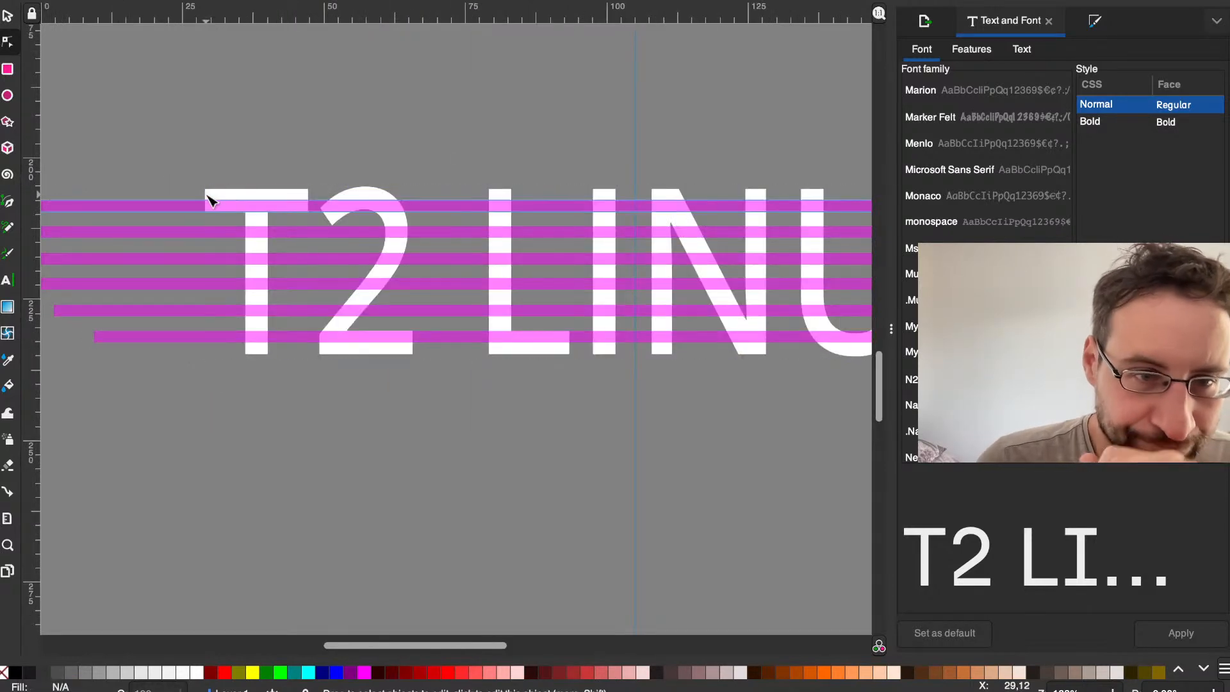
pyautogui.press('Escape')
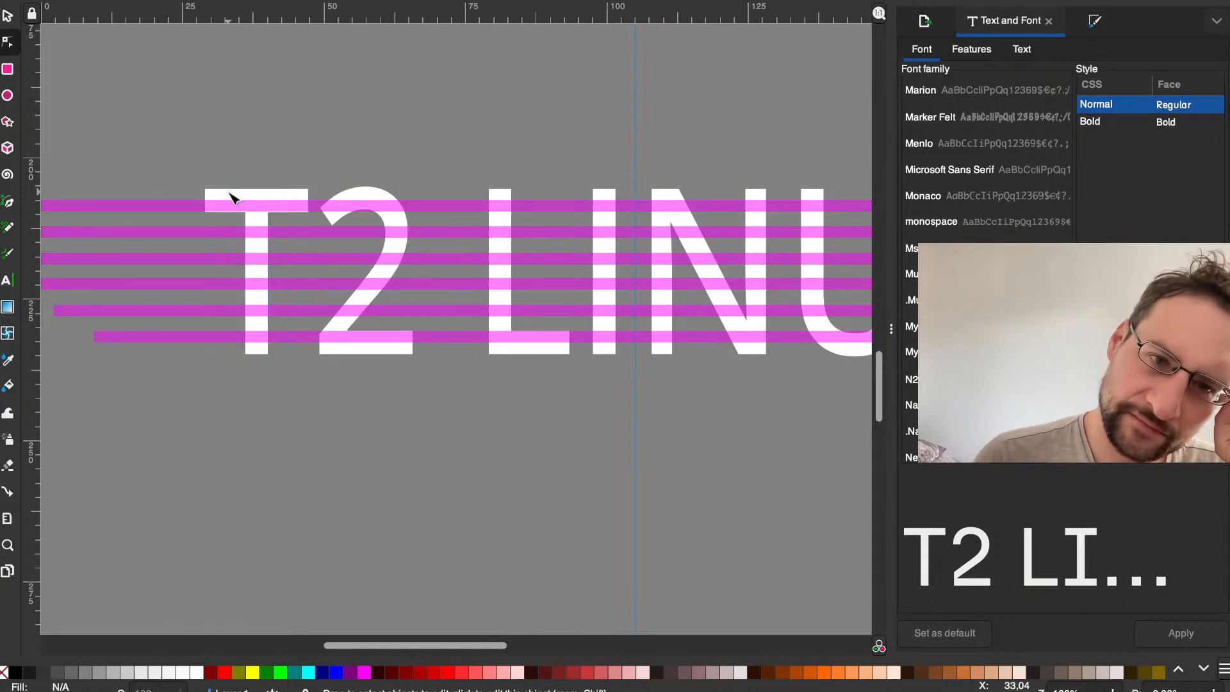
# Step: Retry Difference on the letter T with the stripes added from the topmost to the lowest, and undo the result
pyautogui.click(229, 193)
pyautogui.keyDown('shift'); pyautogui.click(188, 205); pyautogui.keyUp('shift')
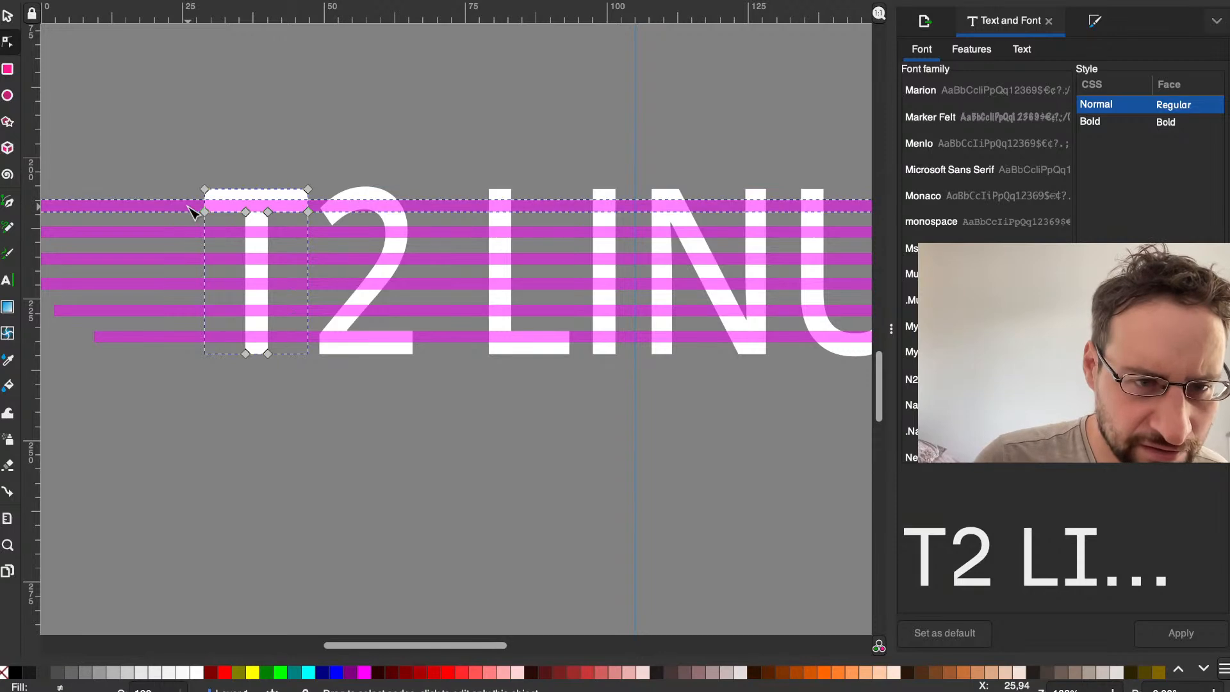
pyautogui.keyDown('shift'); pyautogui.click(183, 233); pyautogui.keyUp('shift')
pyautogui.keyDown('shift'); pyautogui.click(179, 259); pyautogui.keyUp('shift')
pyautogui.keyDown('shift'); pyautogui.click(179, 283); pyautogui.keyUp('shift')
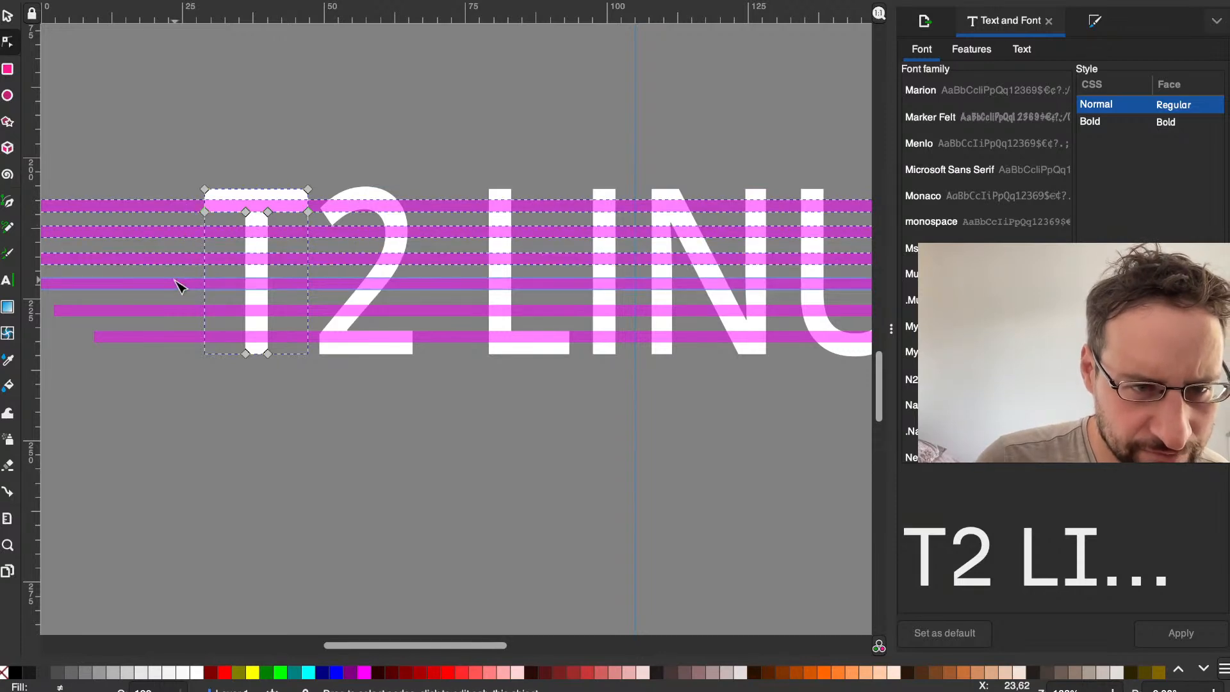
pyautogui.keyDown('shift'); pyautogui.click(173, 310); pyautogui.keyUp('shift')
pyautogui.keyDown('shift'); pyautogui.click(166, 336); pyautogui.keyUp('shift')
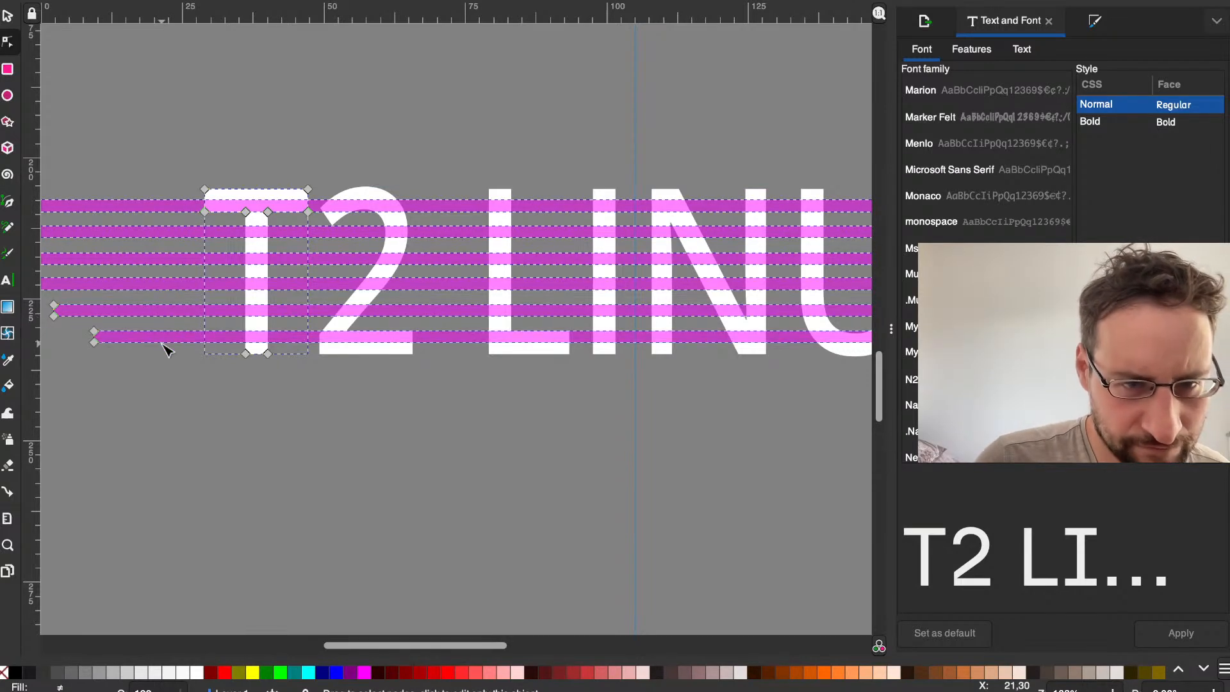
pyautogui.click(346, 0)
pyautogui.moveTo(388, 0)
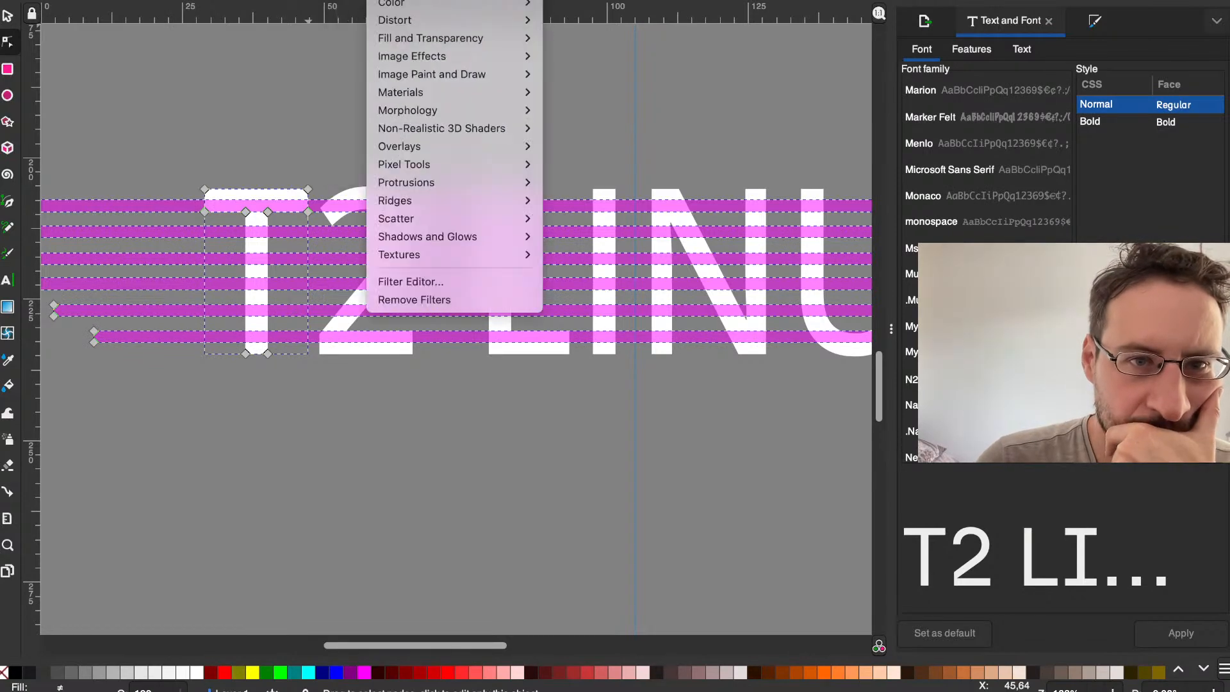
pyautogui.moveTo(301, 0)
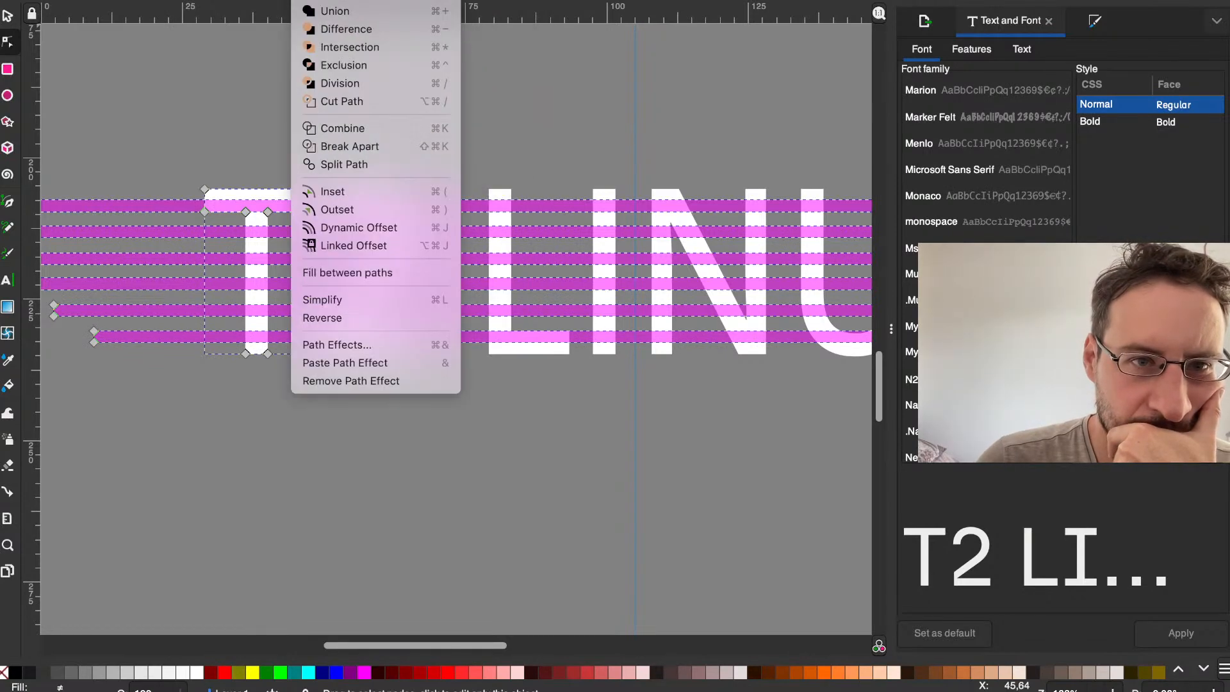
pyautogui.click(339, 29)
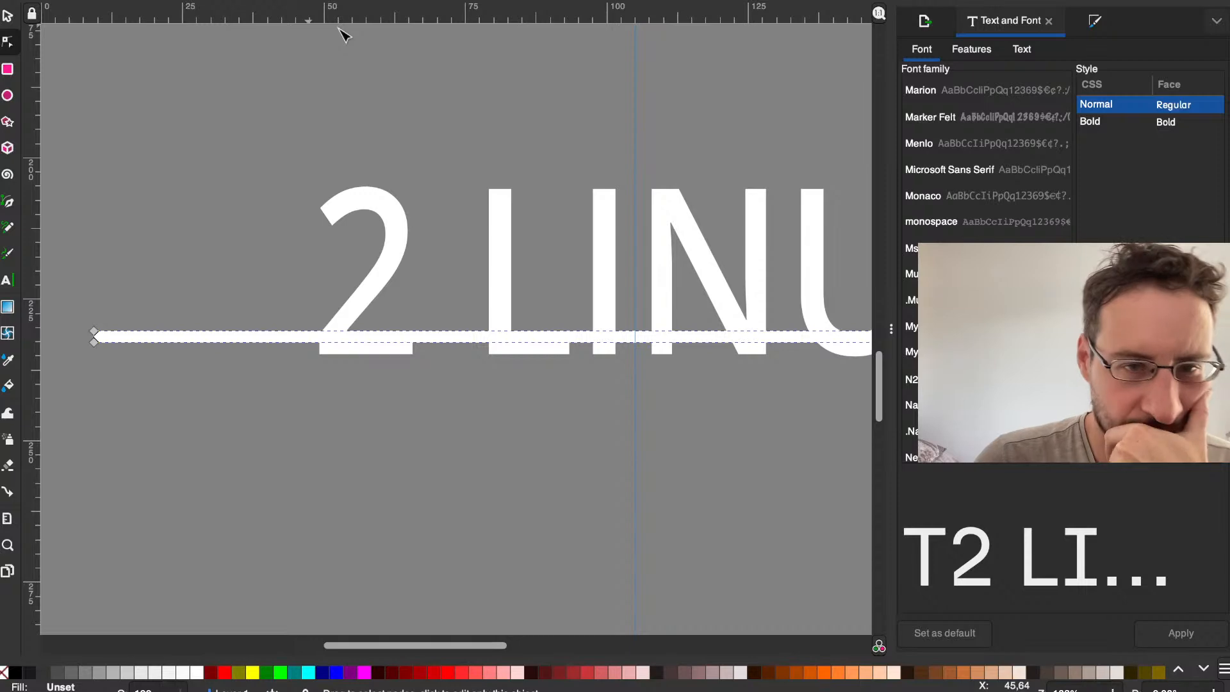
pyautogui.hotkey('ctrl', 'z')
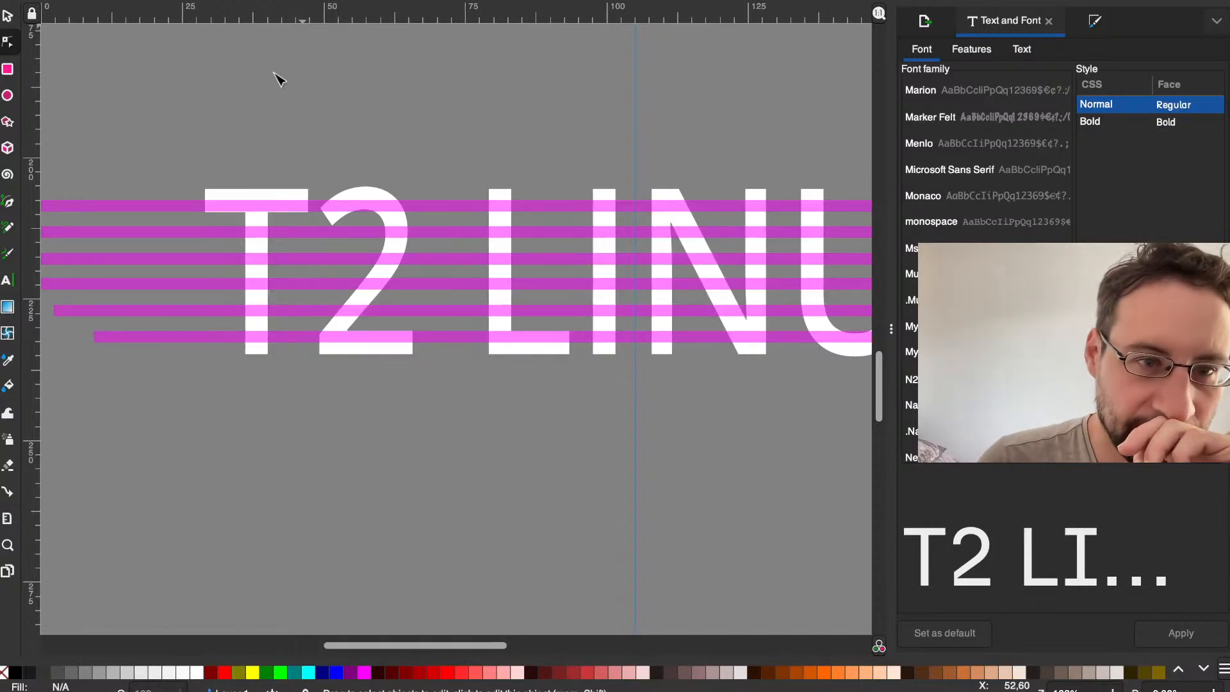
# Step: Try Division on the letter T with the six magenta stripes added from the lowest to the topmost, and undo it
pyautogui.click(233, 192)
pyautogui.keyDown('shift'); pyautogui.click(181, 336); pyautogui.keyUp('shift')
pyautogui.keyDown('shift'); pyautogui.click(178, 311); pyautogui.keyUp('shift')
pyautogui.keyDown('shift'); pyautogui.click(179, 282); pyautogui.keyUp('shift')
pyautogui.keyDown('shift'); pyautogui.click(175, 257); pyautogui.keyUp('shift')
pyautogui.keyDown('shift'); pyautogui.click(175, 232); pyautogui.keyUp('shift')
pyautogui.keyDown('shift'); pyautogui.click(175, 207); pyautogui.keyUp('shift')
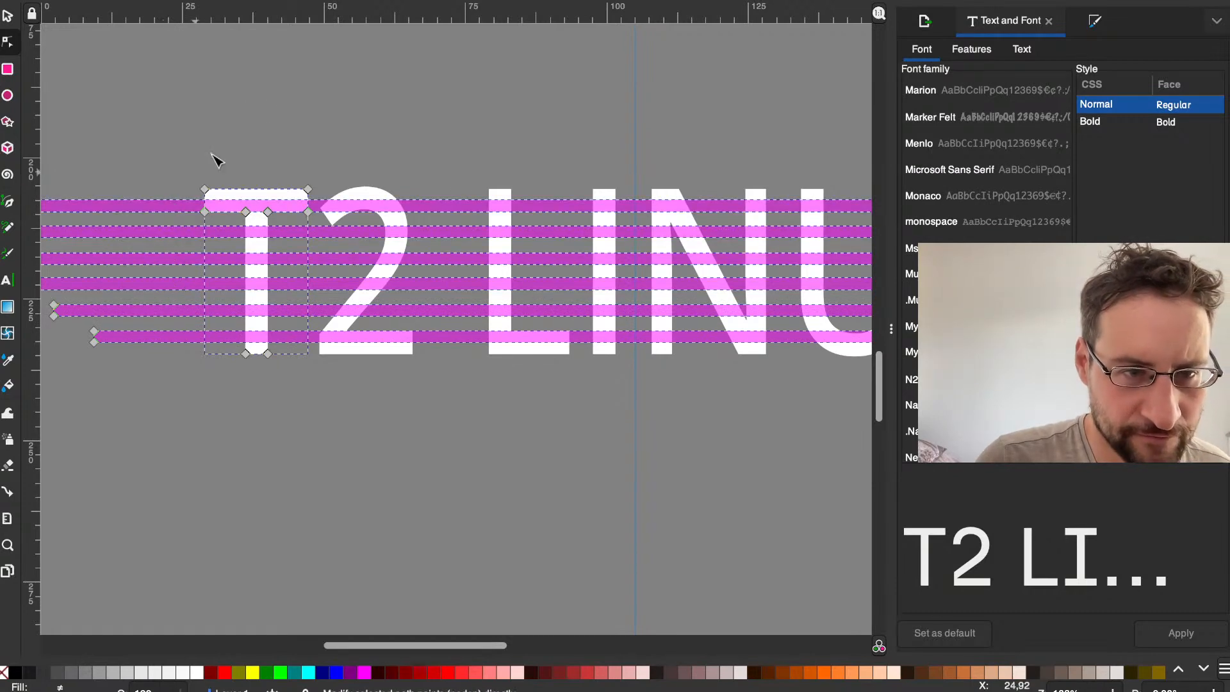
pyautogui.click(384, 1)
pyautogui.moveTo(312, 1)
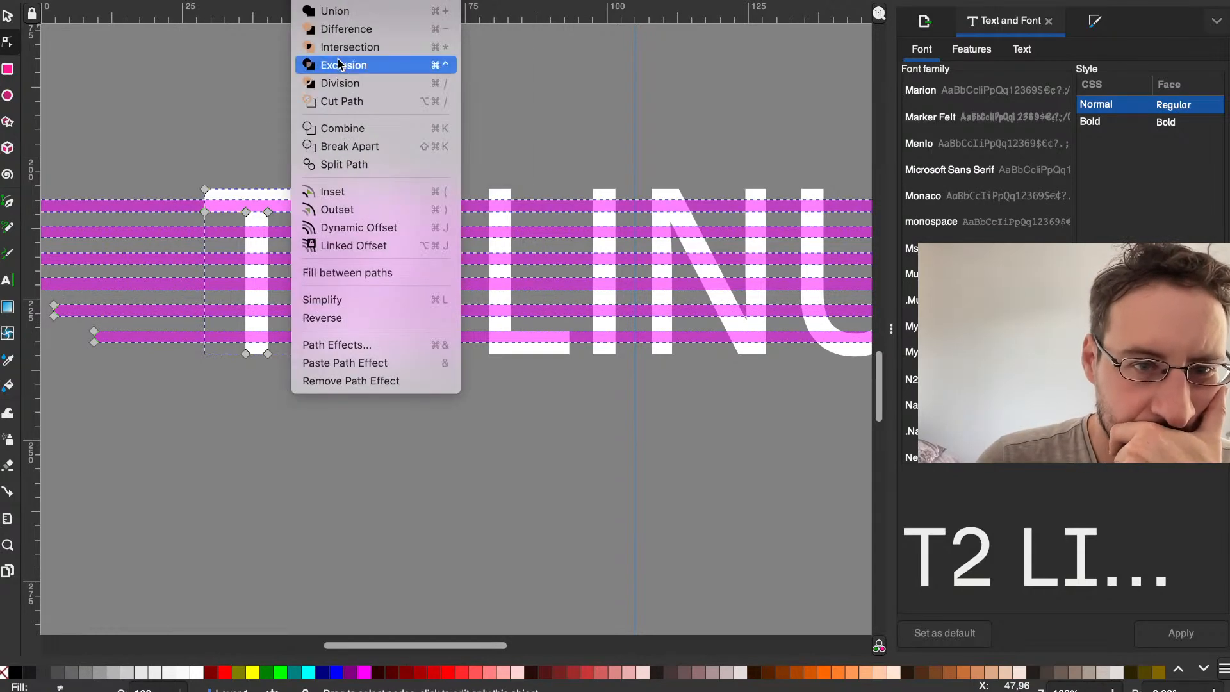
pyautogui.click(372, 88)
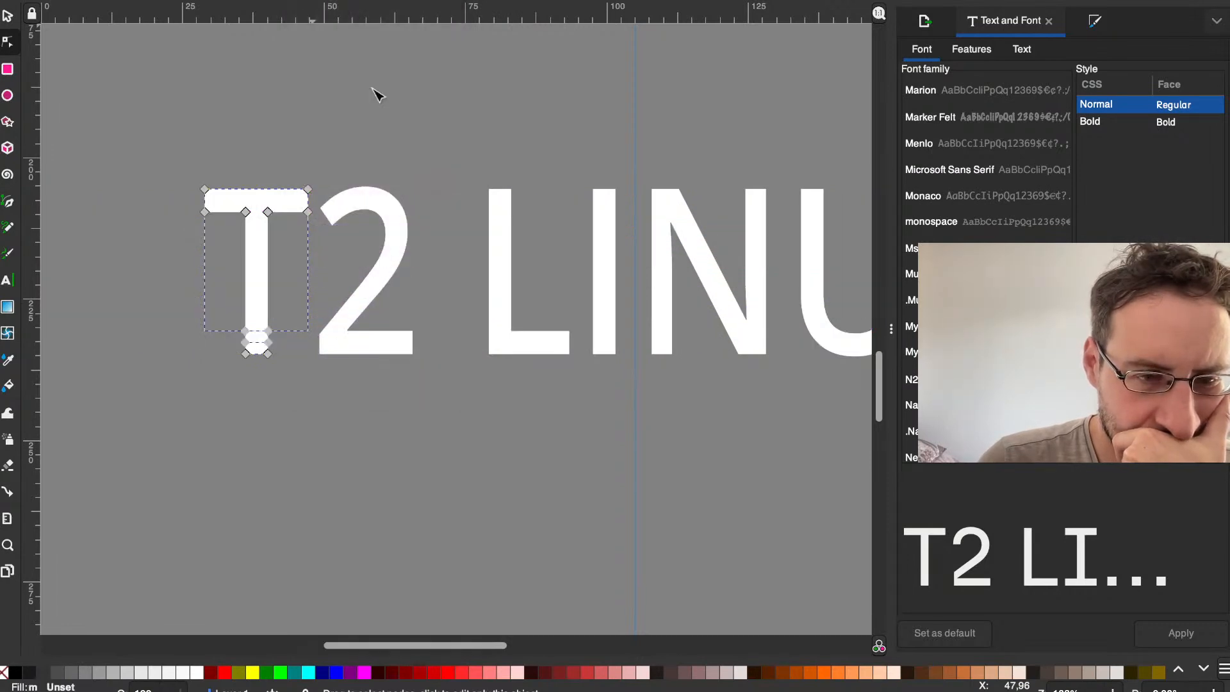
pyautogui.hotkey('ctrl', 'z')
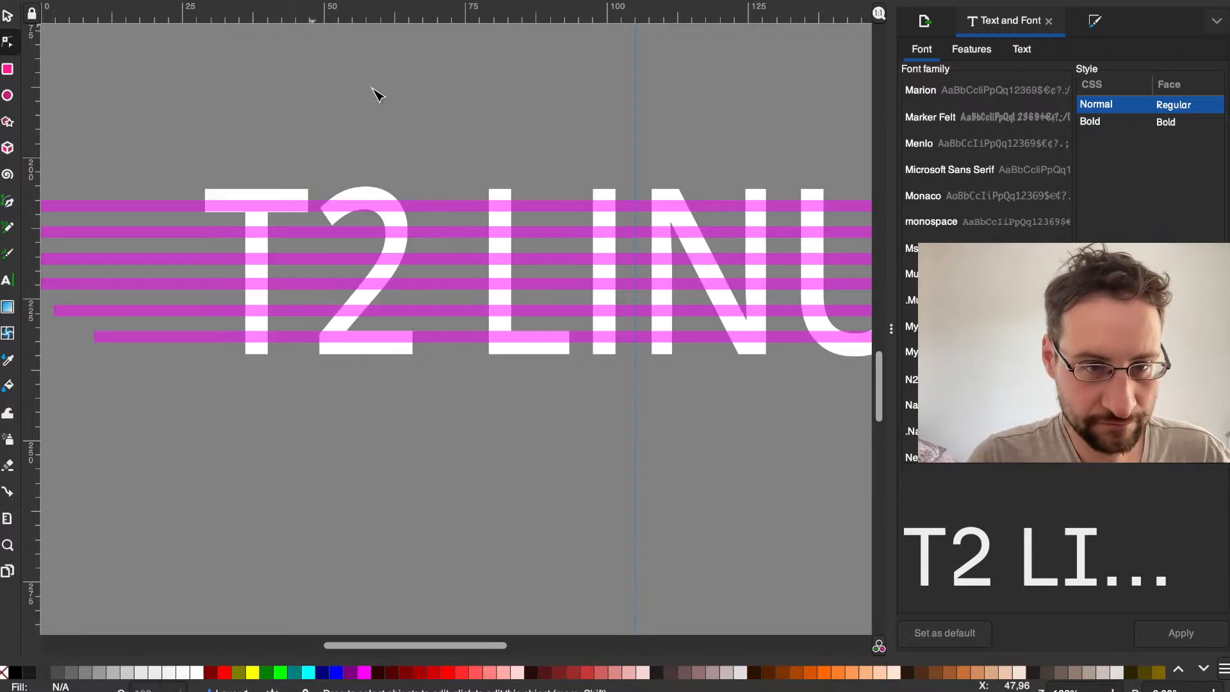
# Step: Select the letter T and the stripes again, try Intersection on them and undo the result
pyautogui.click(243, 198)
pyautogui.click(240, 198)
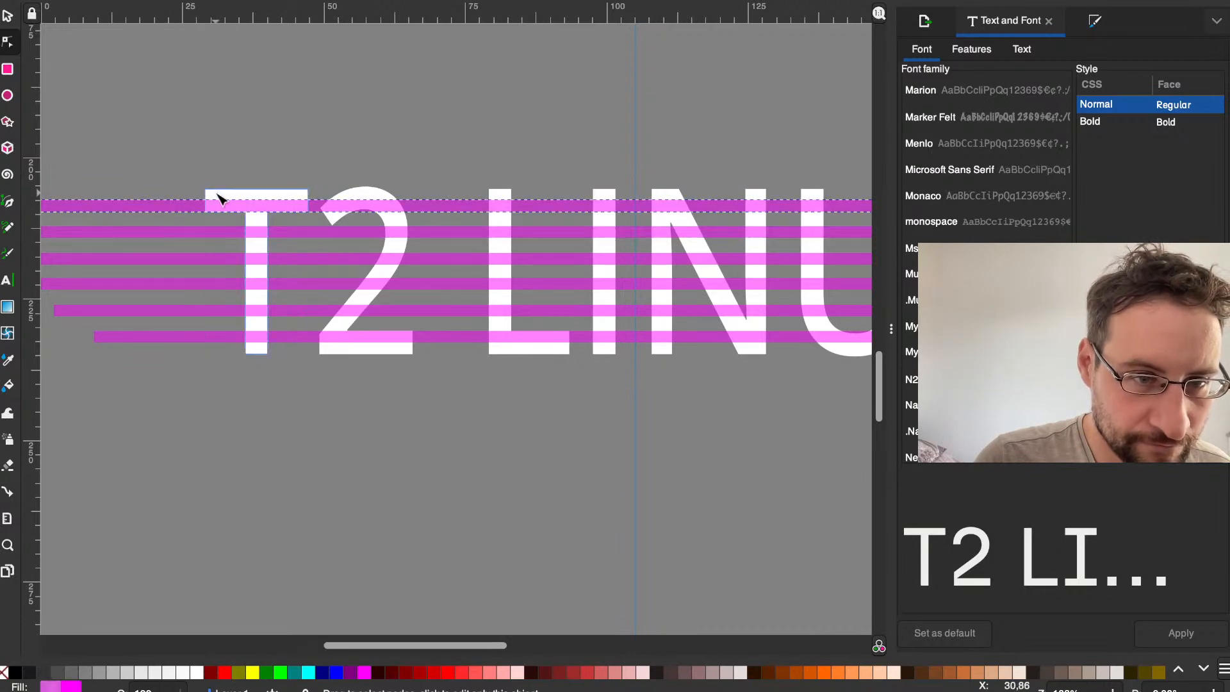
pyautogui.keyDown('shift'); pyautogui.click(178, 211); pyautogui.keyUp('shift')
pyautogui.keyDown('shift'); pyautogui.click(178, 236); pyautogui.keyUp('shift')
pyautogui.keyDown('shift'); pyautogui.click(175, 259); pyautogui.keyUp('shift')
pyautogui.keyDown('shift'); pyautogui.click(173, 311); pyautogui.keyUp('shift')
pyautogui.keyDown('shift'); pyautogui.click(170, 337); pyautogui.keyUp('shift')
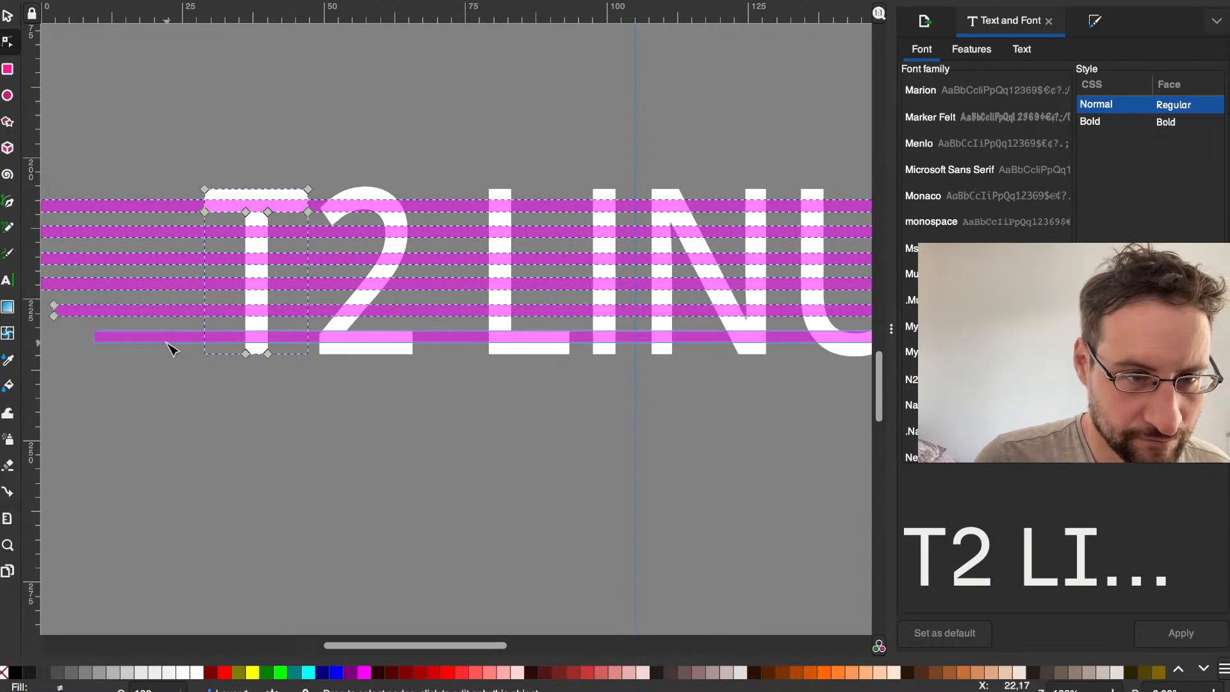
pyautogui.click(376, 0)
pyautogui.moveTo(308, 0)
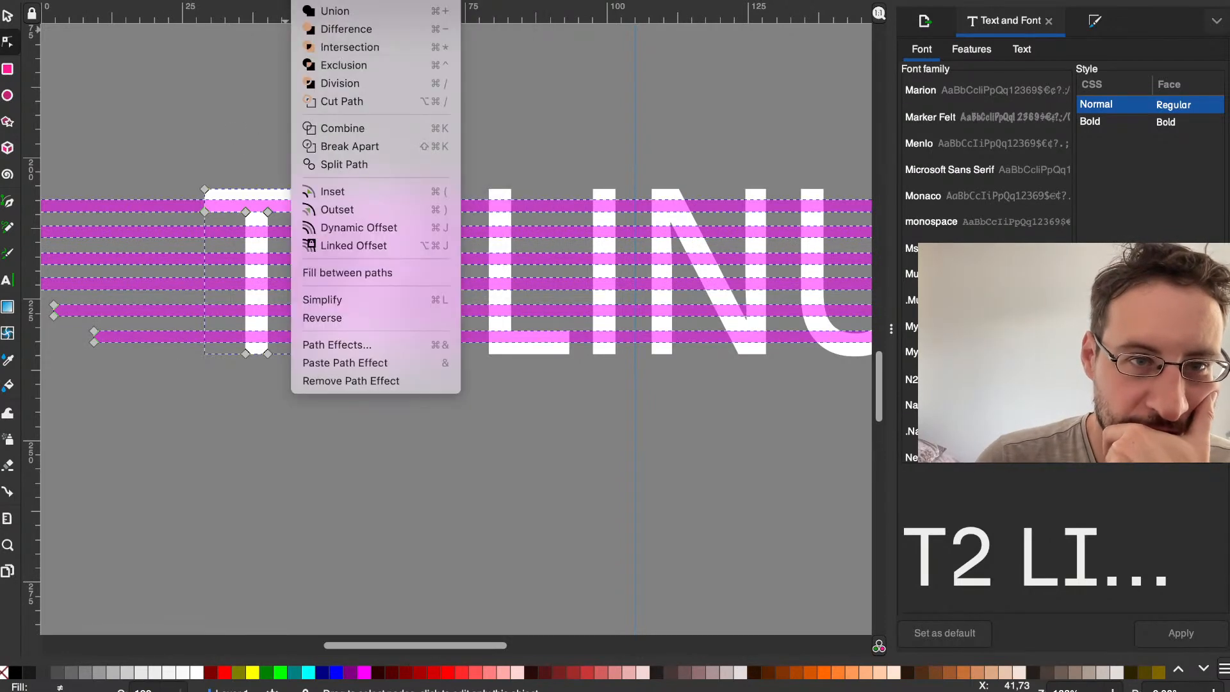
pyautogui.click(326, 64)
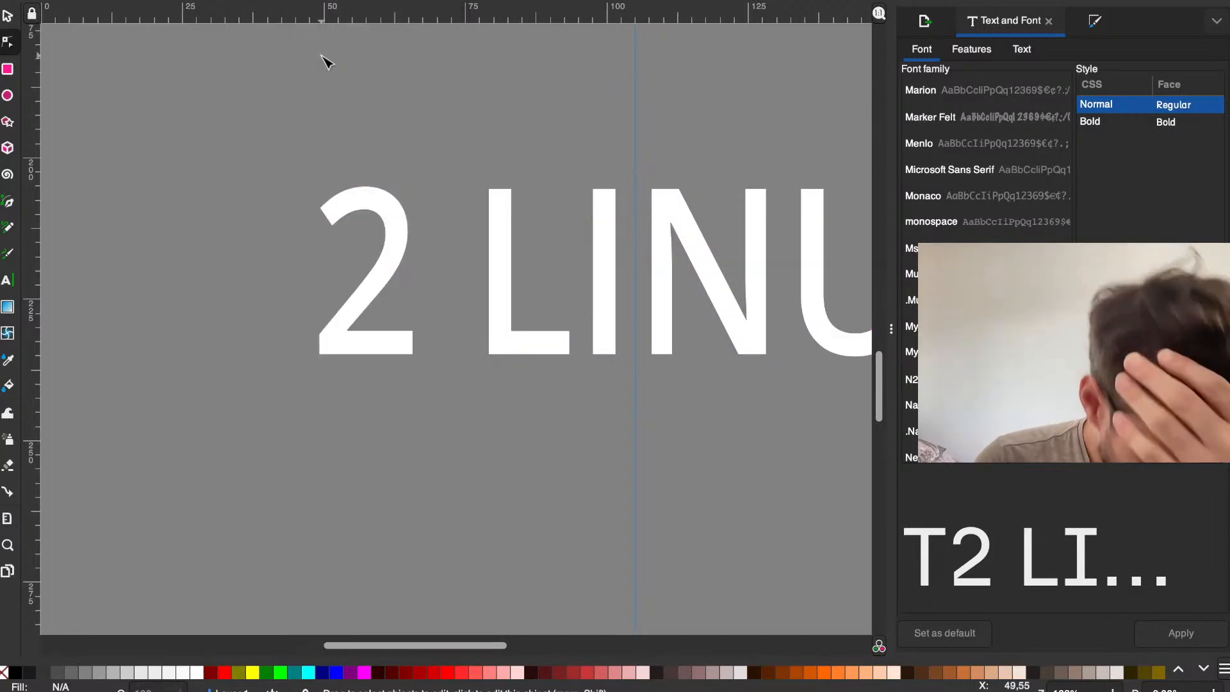
pyautogui.hotkey('ctrl', 'z')
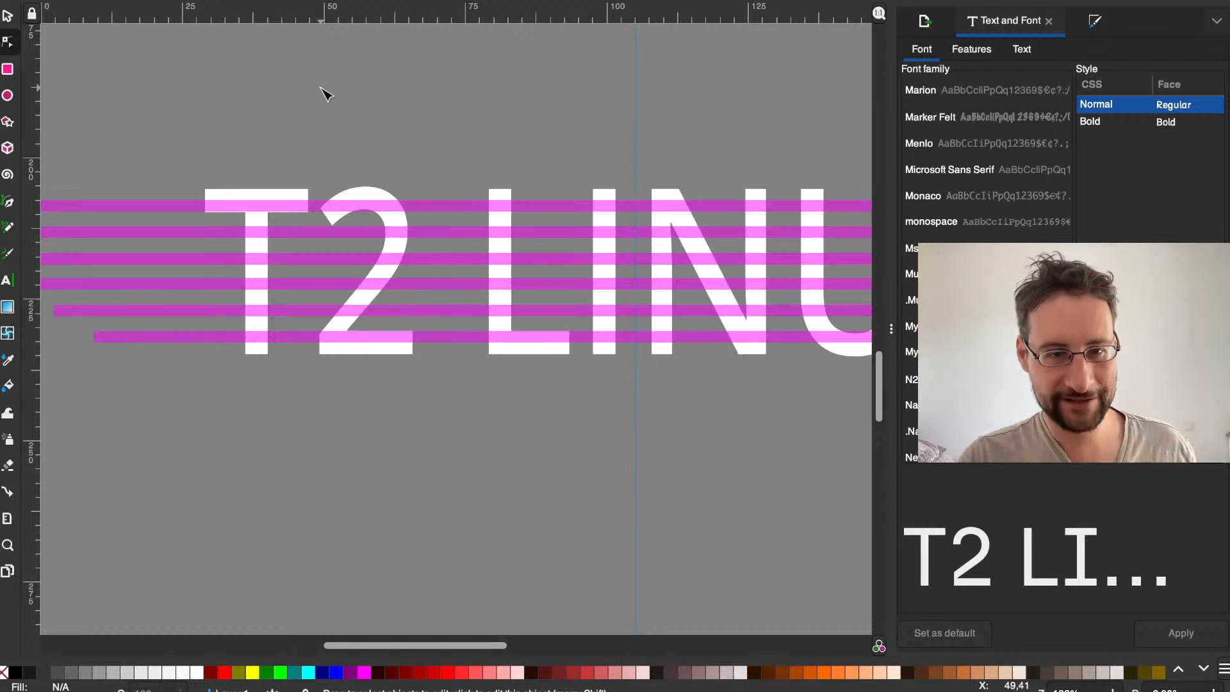
# Step: Close the T2 LINUX slogan drawing and the leftover blank document
pyautogui.keyDown('ctrl'); pyautogui.scroll(-3, 340, 95); pyautogui.keyUp('ctrl')
pyautogui.scroll(5, 391, 97)
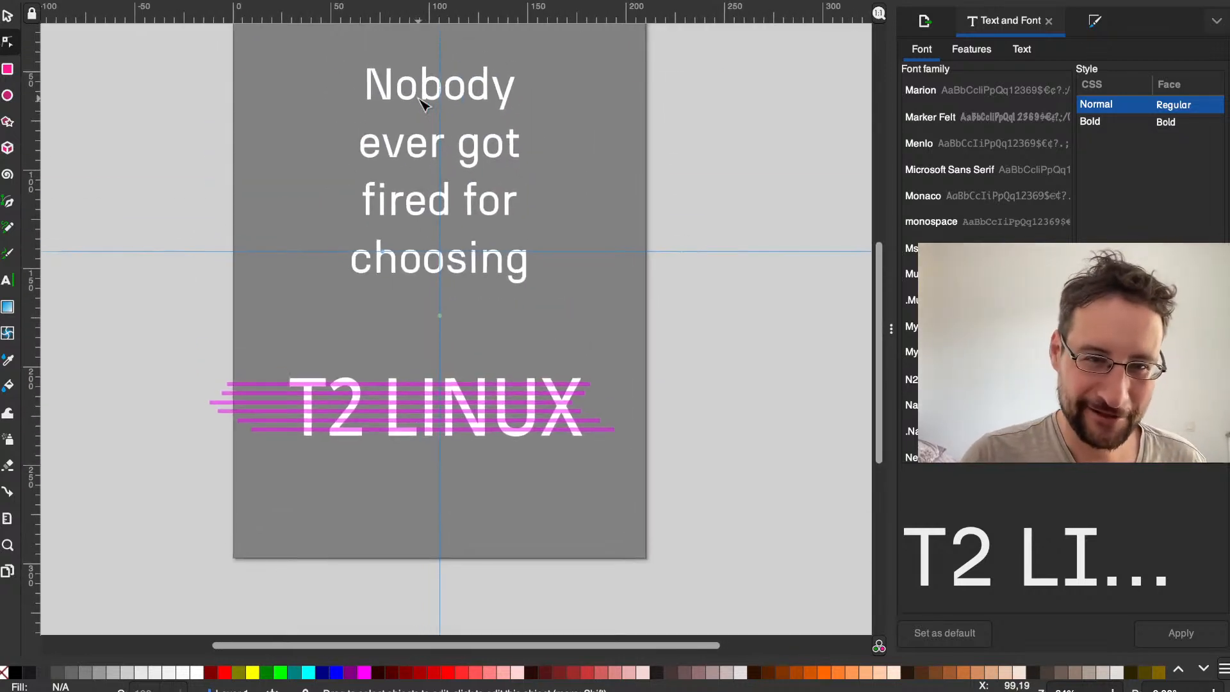
pyautogui.scroll(4, 422, 104)
pyautogui.press('super+w')
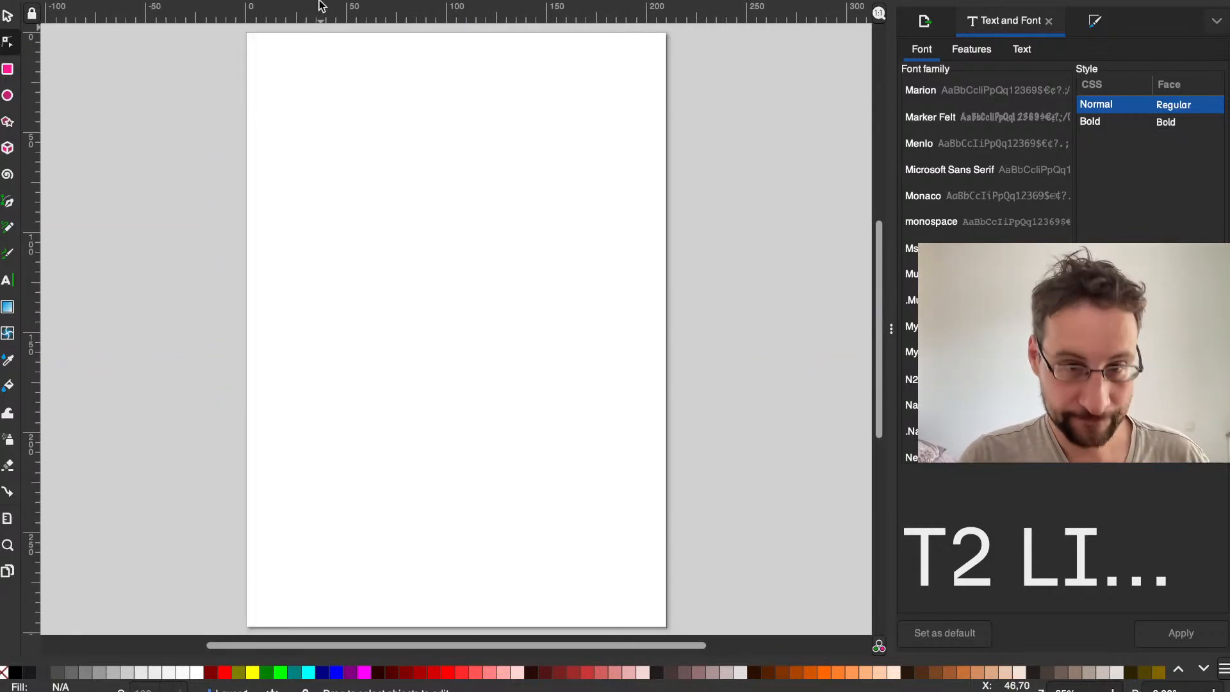
pyautogui.scroll(10, 236, 42)
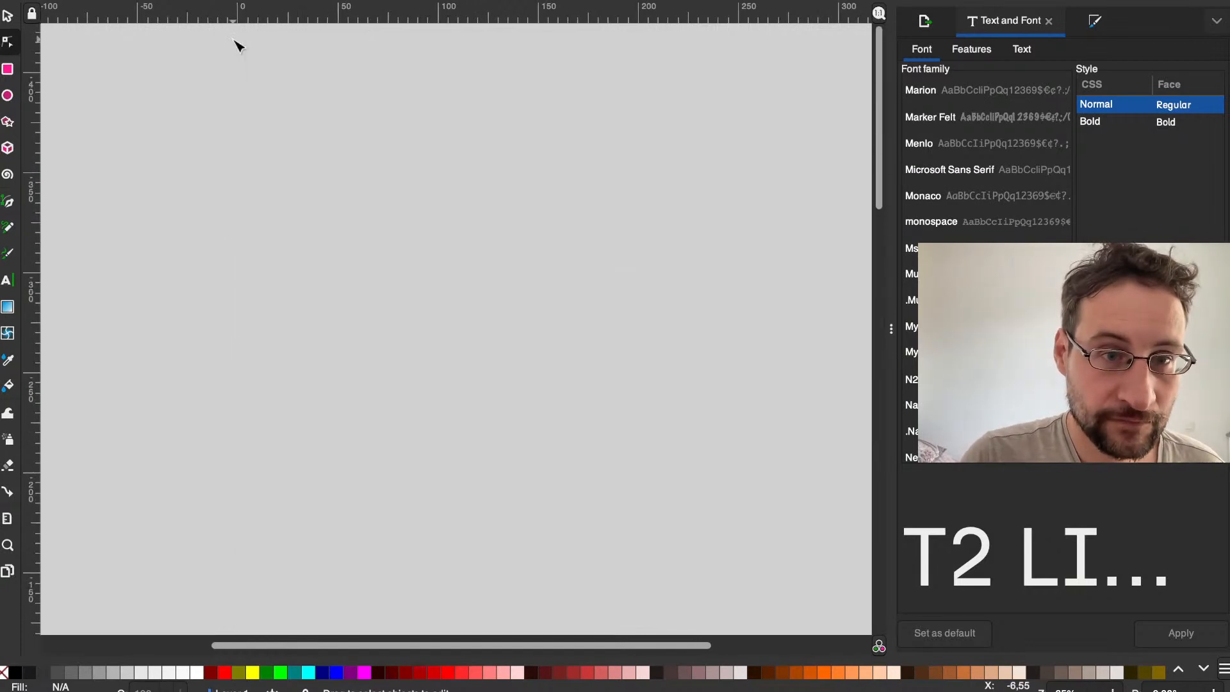
pyautogui.keyDown('ctrl'); pyautogui.scroll(-2, 269, 284); pyautogui.keyUp('ctrl')
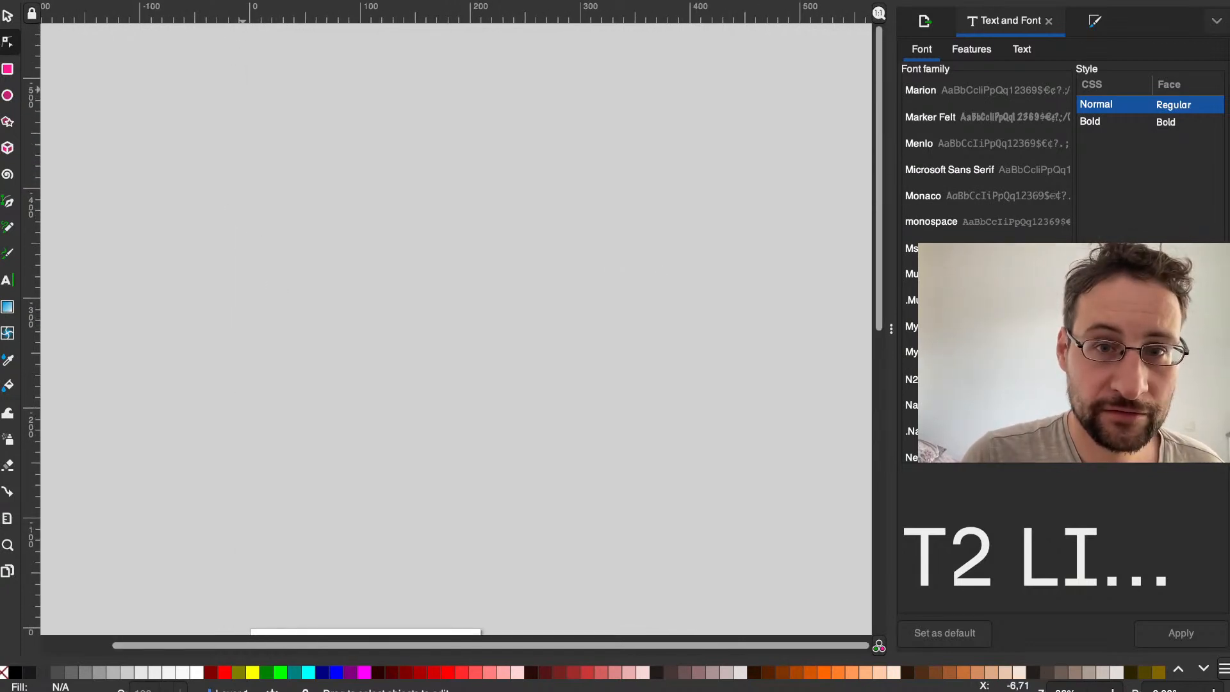
pyautogui.press('5')
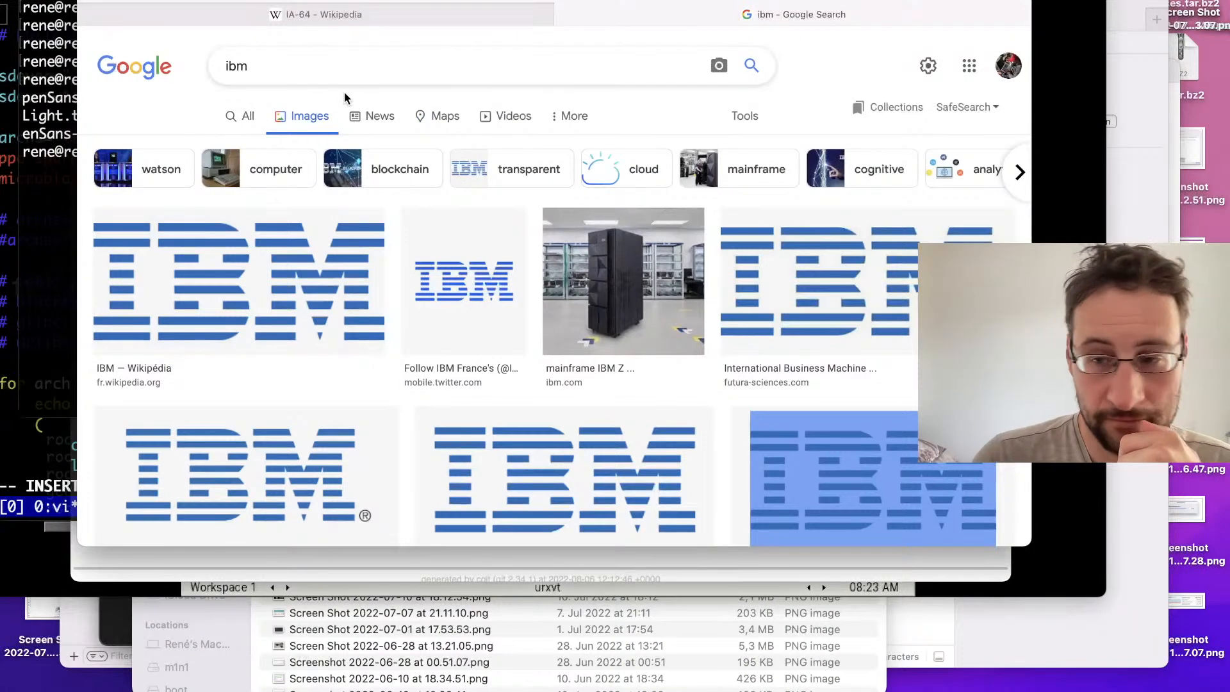
# Step: Launch Inkscape again and open the recent file t2-nobody-fired.svg
pyautogui.moveTo(1215, 499)
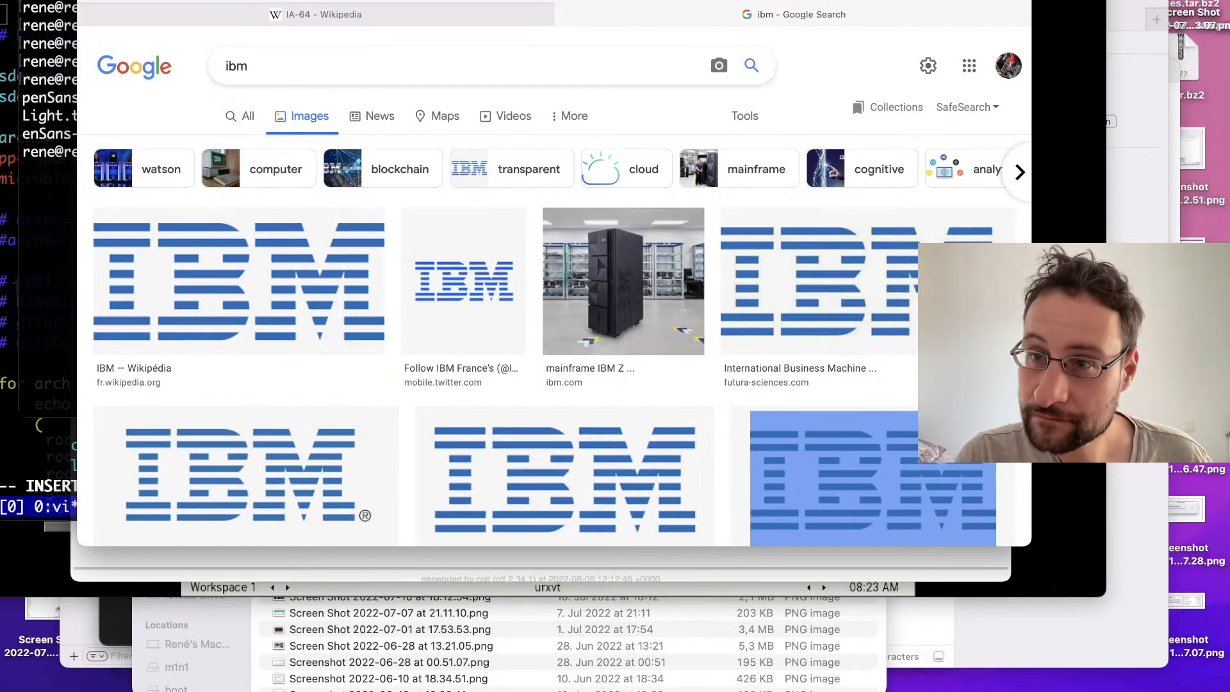
pyautogui.press('super+space')
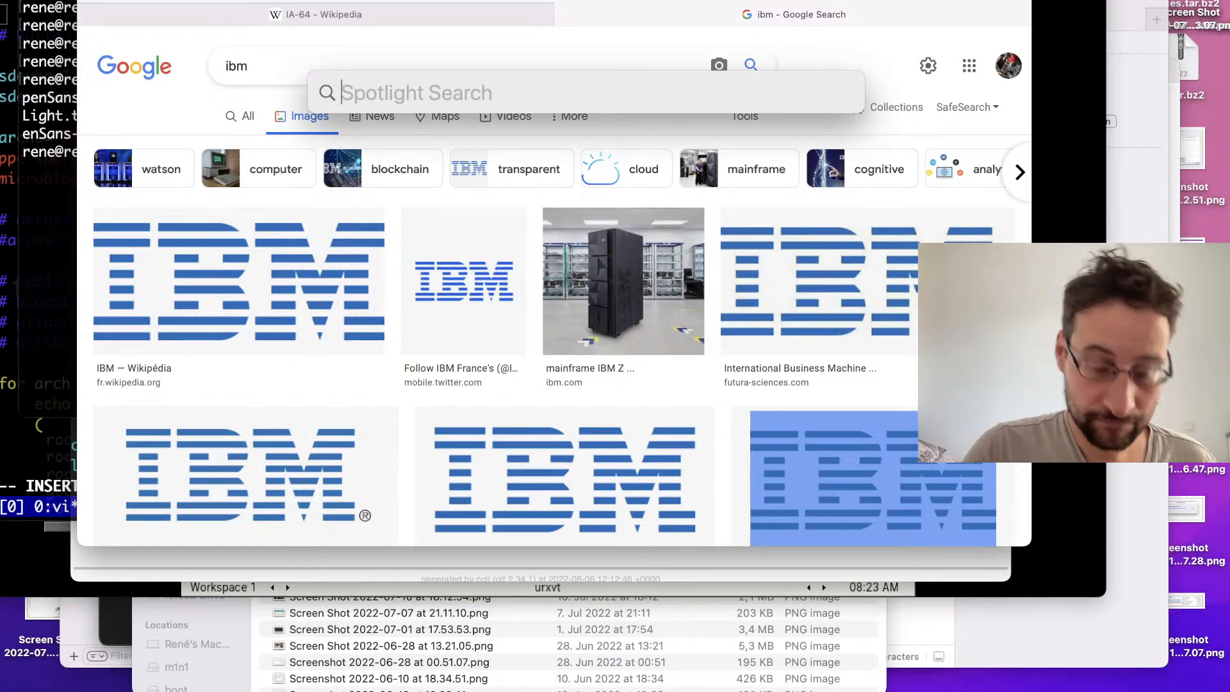
pyautogui.write('in')
pyautogui.press('Return')
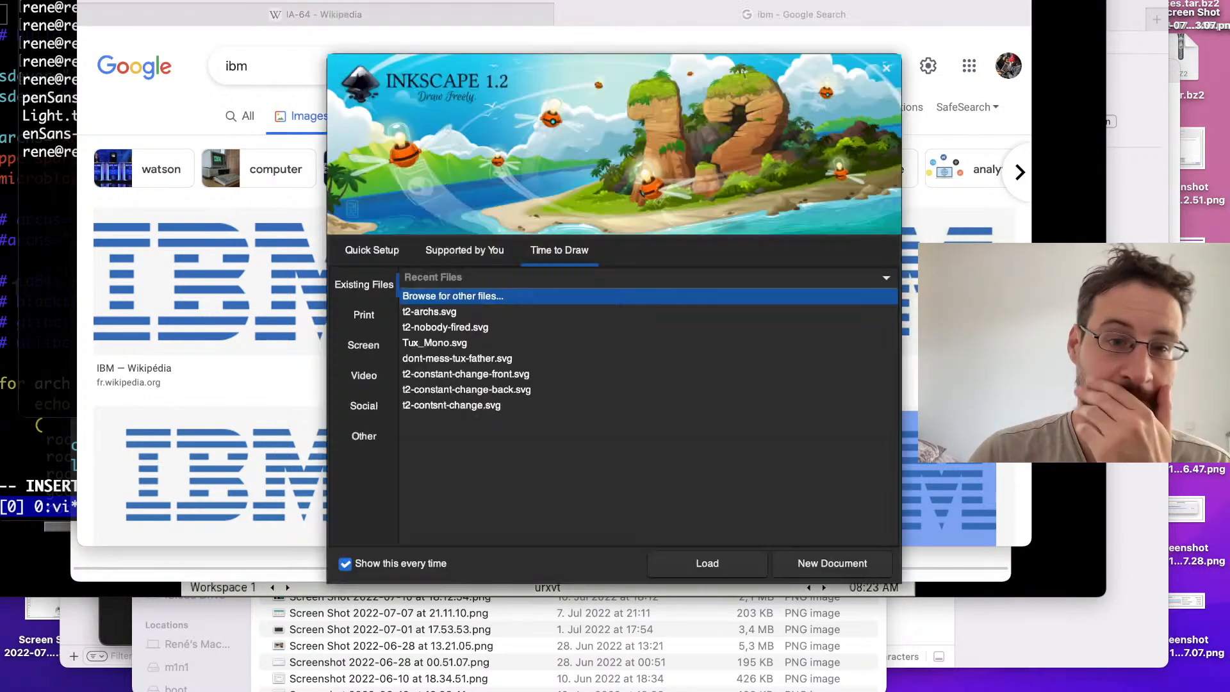
pyautogui.click(498, 329)
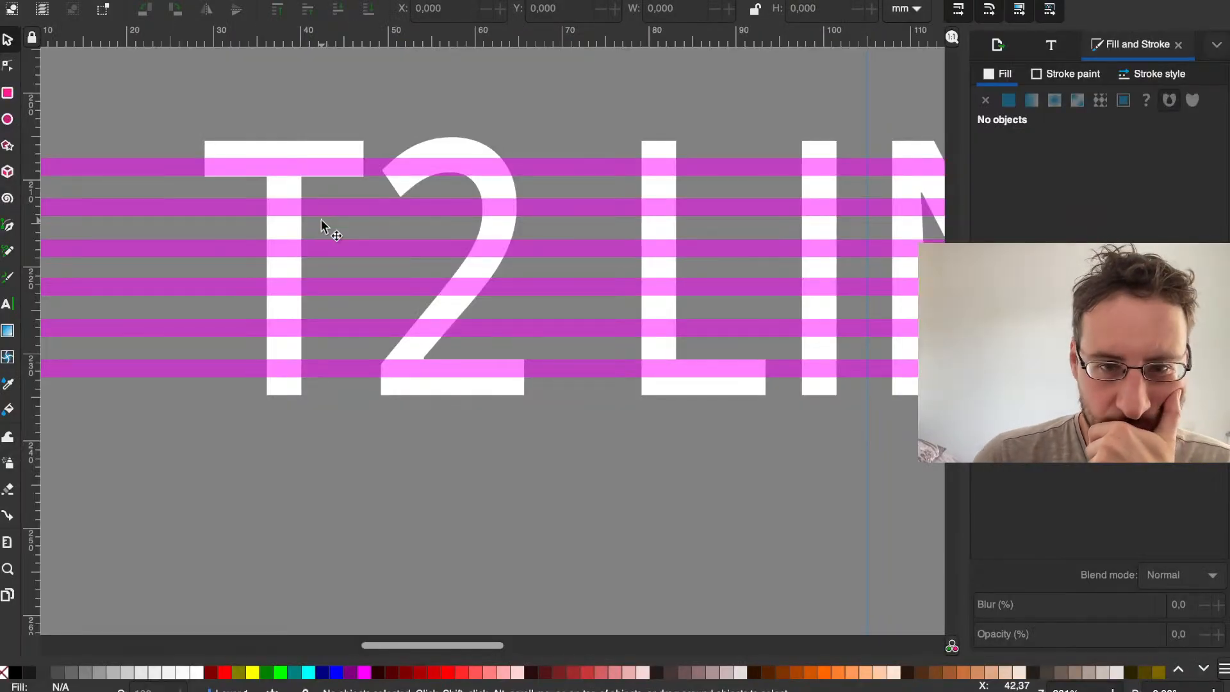
# Step: Open the recent drawing t2-archs.svg with the CPU architecture names
pyautogui.scroll(-3, 321, 219)
pyautogui.click(102, 0)
pyautogui.moveTo(54, 0)
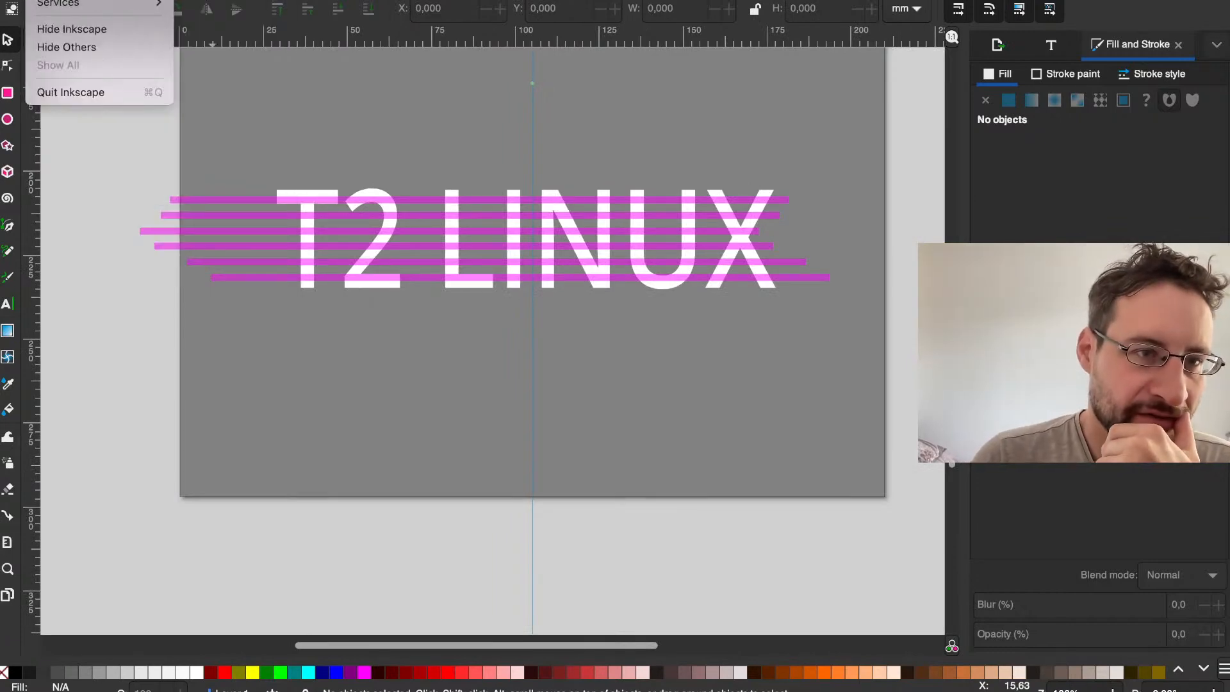
pyautogui.press('Escape')
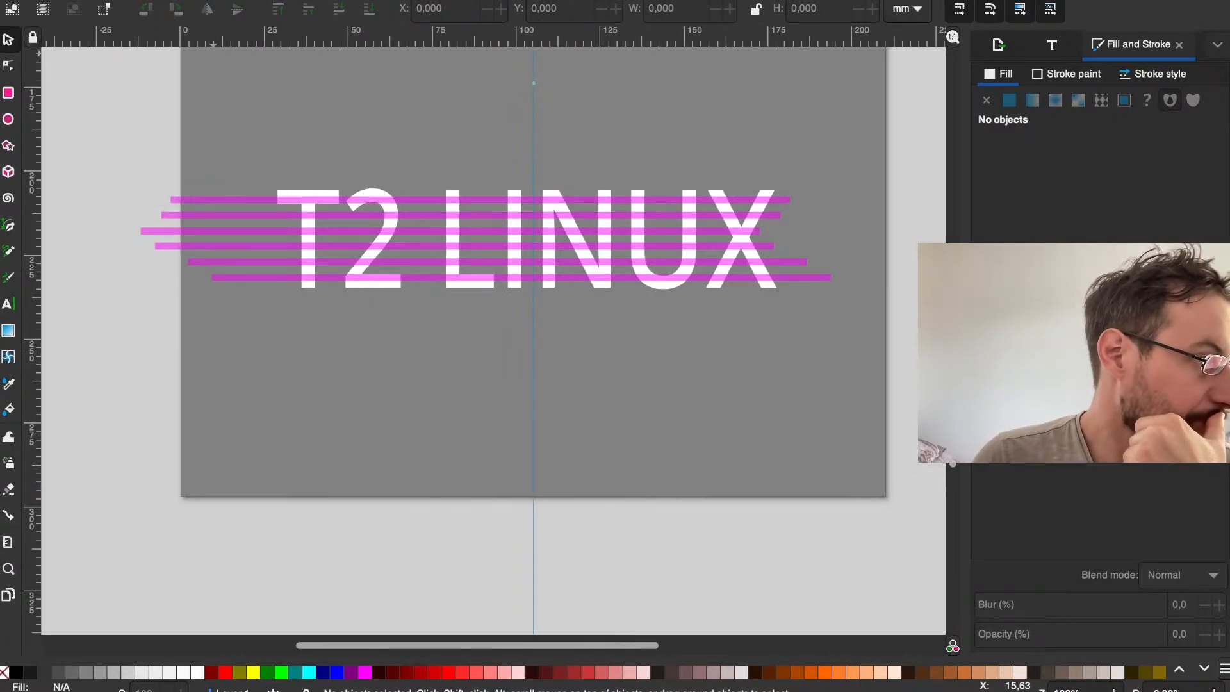
pyautogui.doubleClick(214, 0)
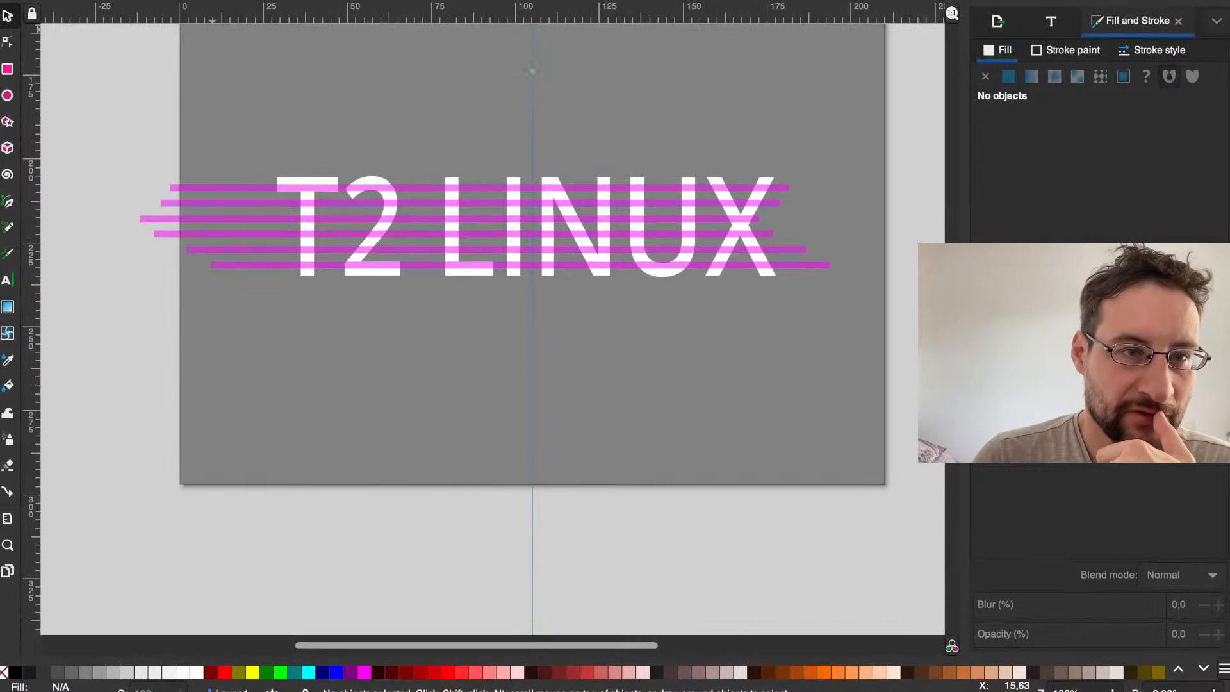
pyautogui.click(103, 0)
pyautogui.moveTo(266, 5)
pyautogui.click(362, 21)
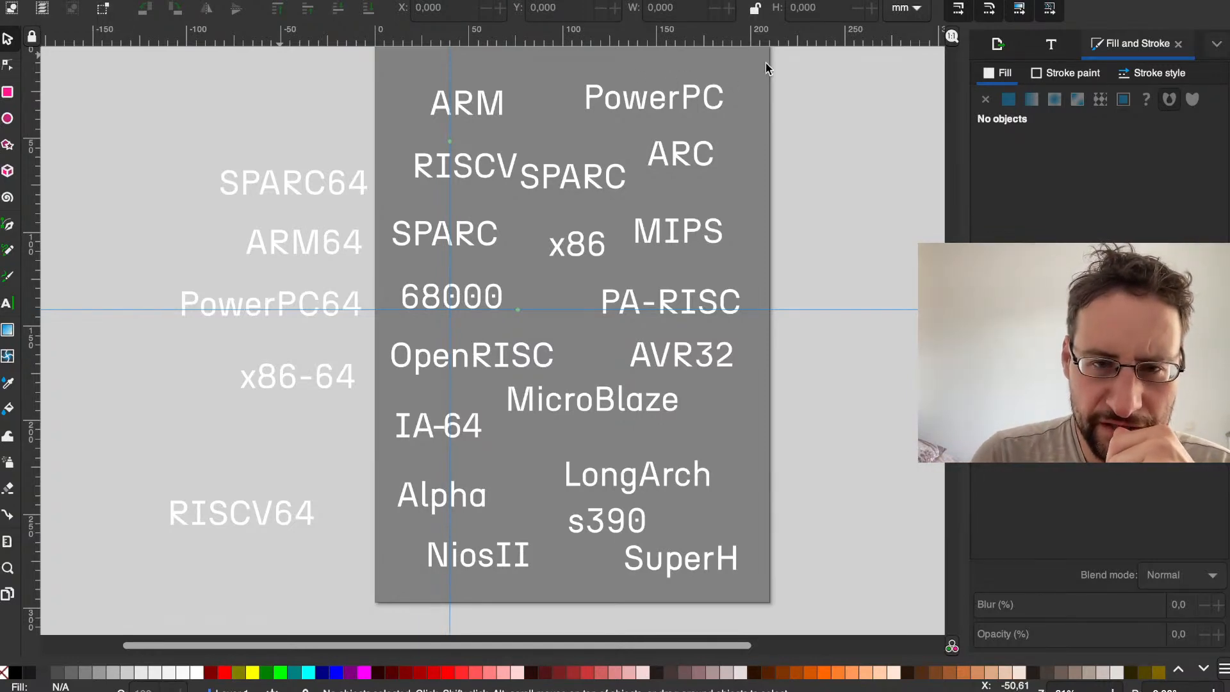
# Step: Move the LongArch label slightly up and to the left, closer to MicroBlaze
pyautogui.click(486, 99)
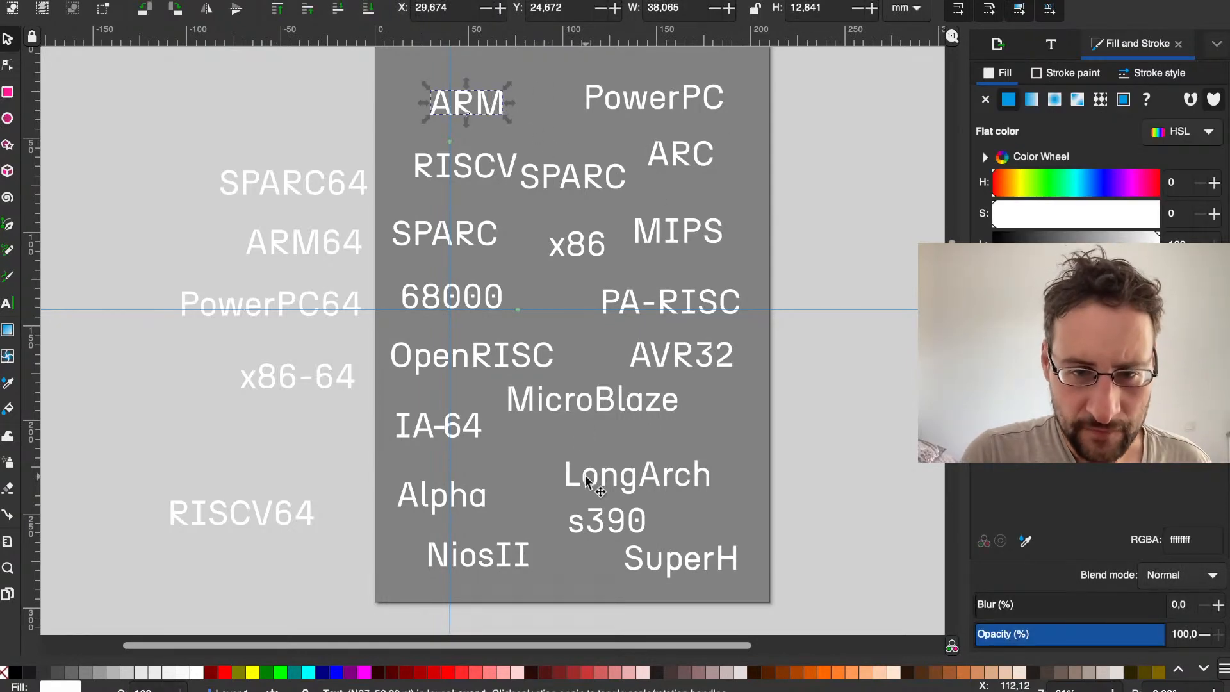
pyautogui.moveTo(605, 475); pyautogui.dragTo(595, 462)
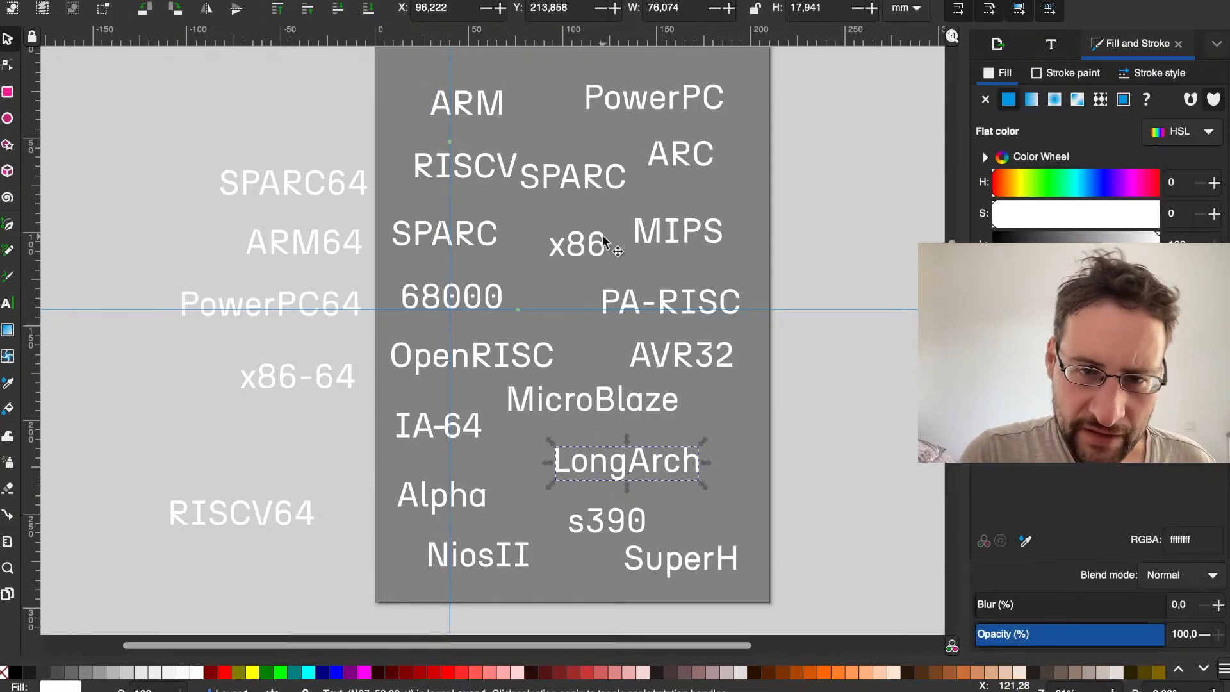
# Step: Enlarge the x86 label to about 44 mm wide, ARM to about 51 mm and PowerPC to about 94 mm
pyautogui.click(573, 250)
pyautogui.moveTo(541, 267); pyautogui.dragTo(517, 286)
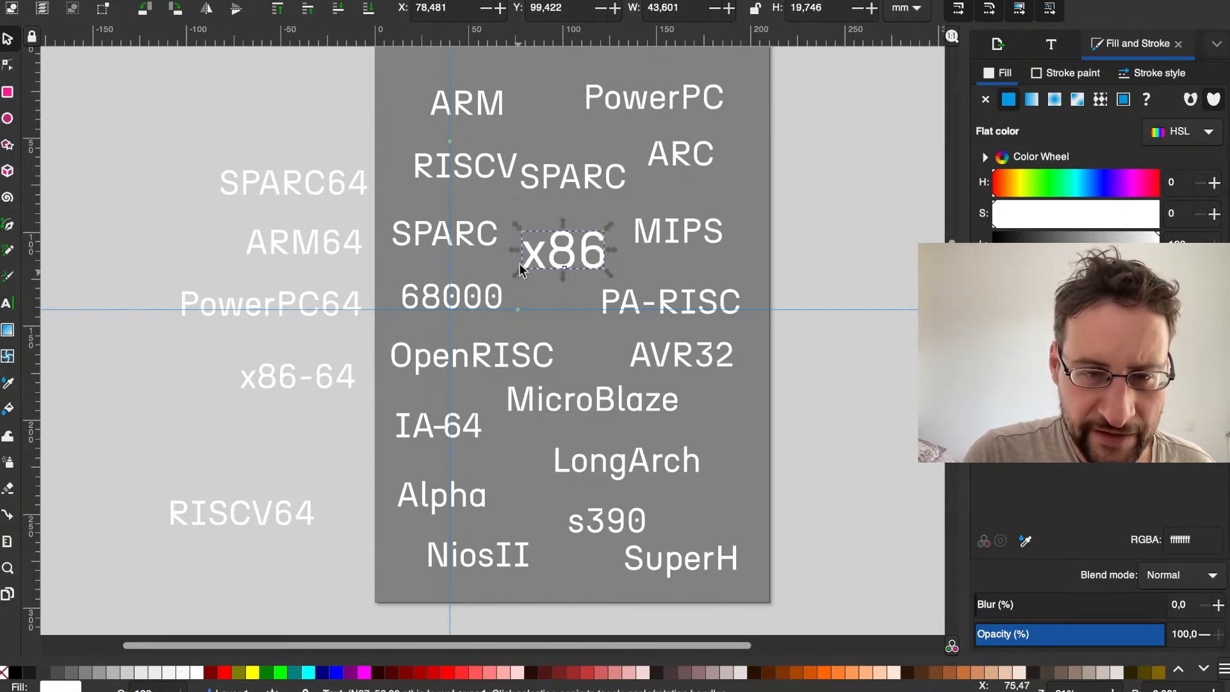
pyautogui.click(471, 120)
pyautogui.click(466, 111)
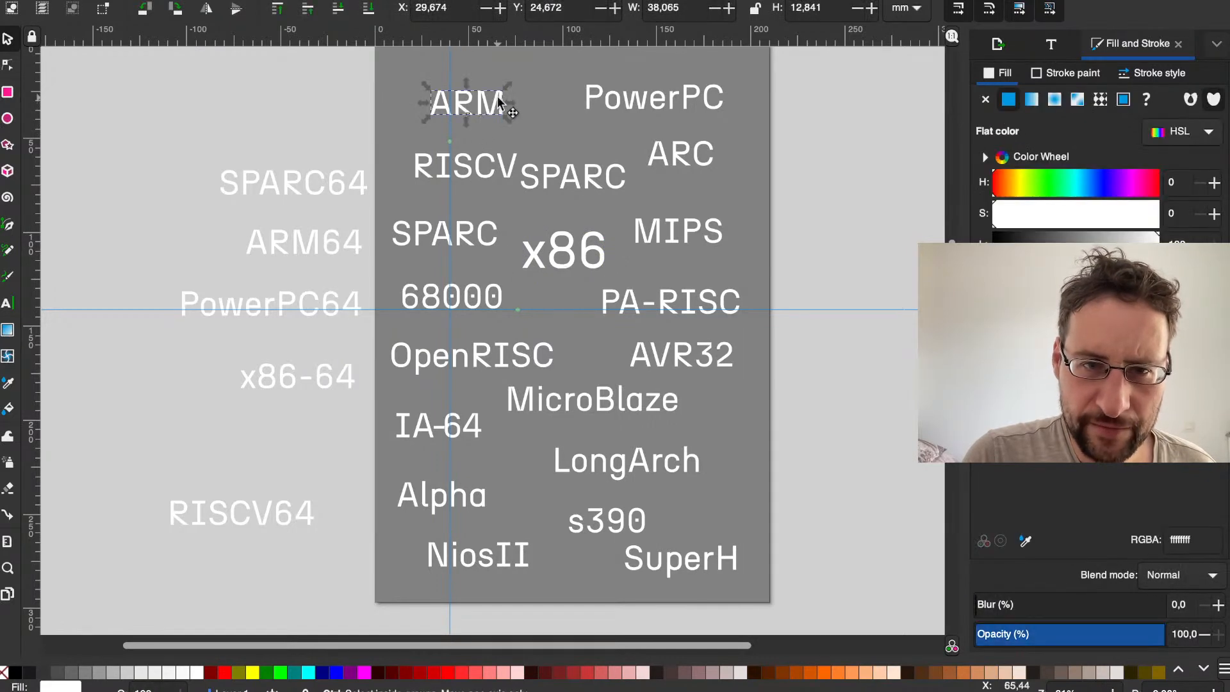
pyautogui.moveTo(506, 90); pyautogui.dragTo(532, 72)
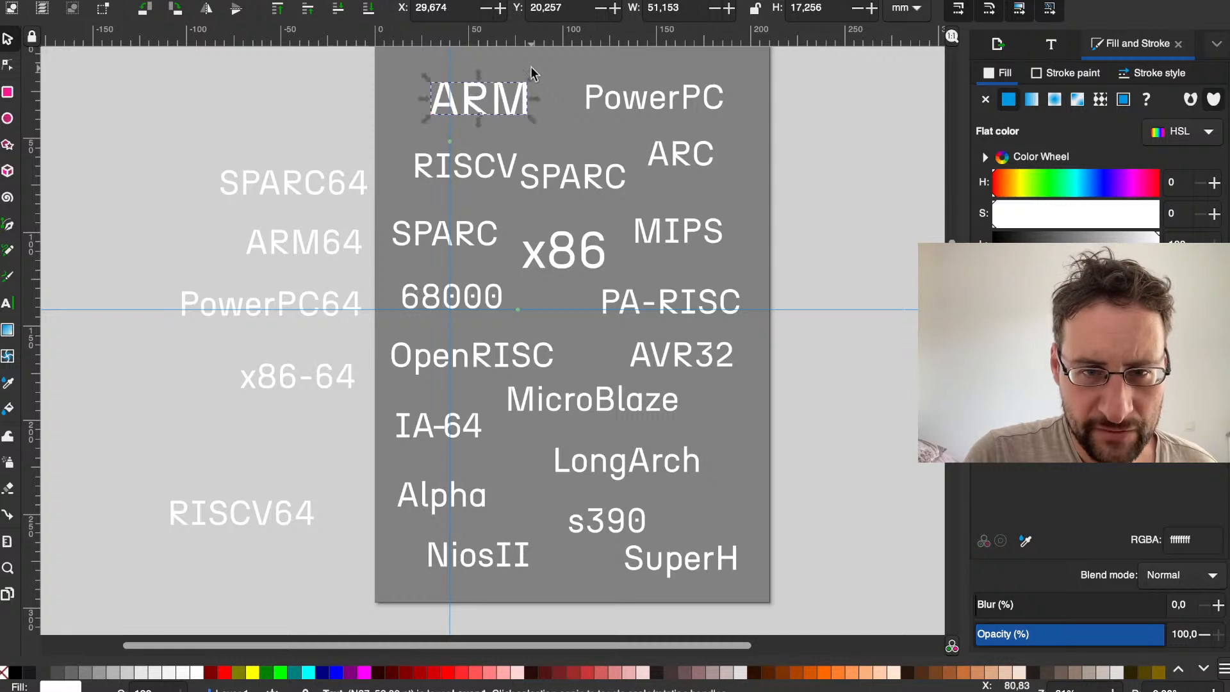
pyautogui.click(675, 120)
pyautogui.click(708, 101)
pyautogui.moveTo(723, 88); pyautogui.dragTo(768, 66)
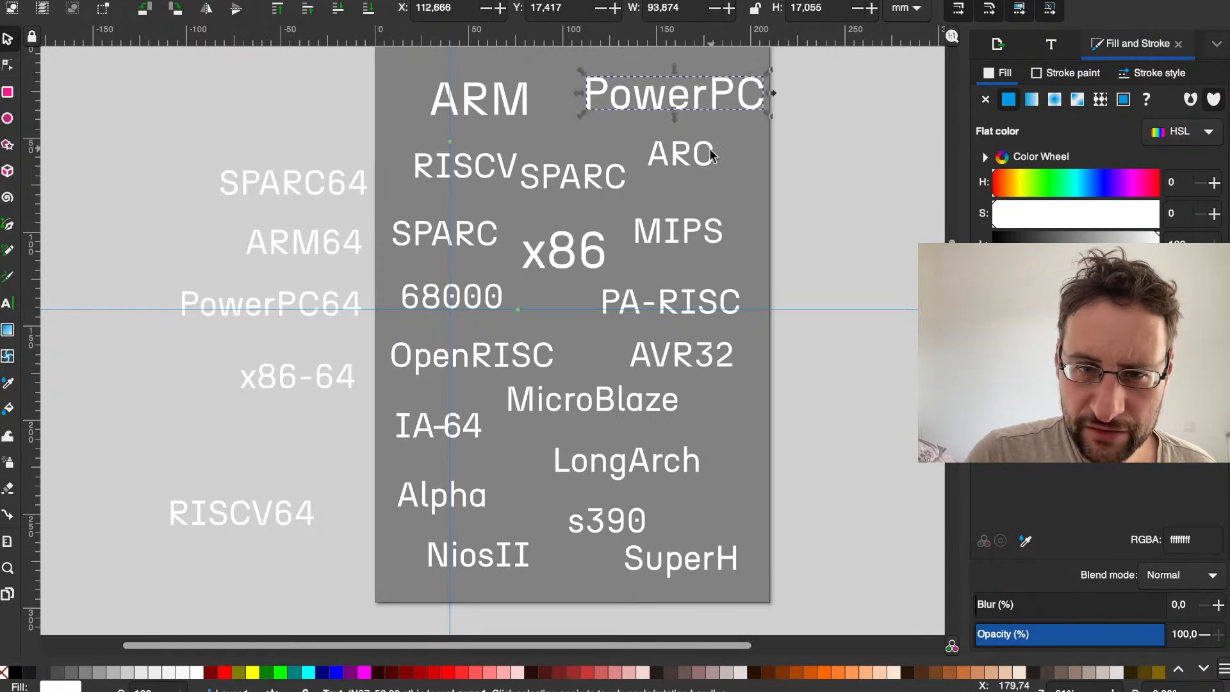
# Step: Enlarge the RISCV label toward its upper right and select the 68000 label
pyautogui.click(703, 152)
pyautogui.click(703, 151)
pyautogui.click(583, 181)
pyautogui.click(464, 171)
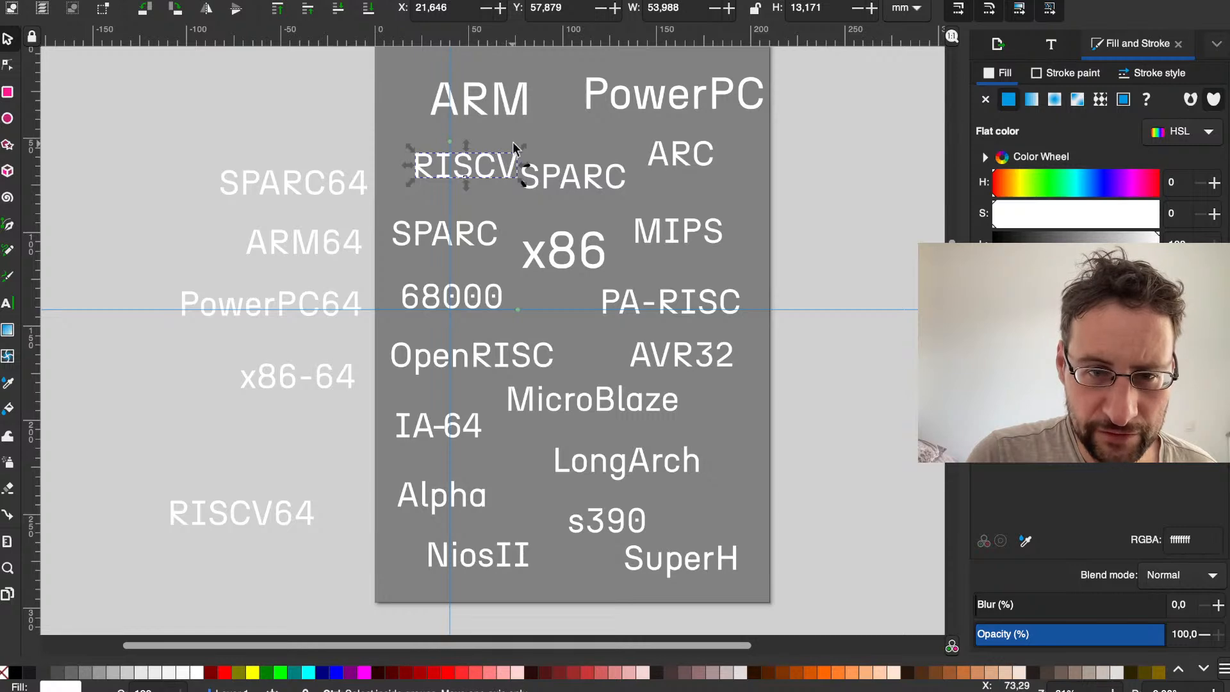
pyautogui.moveTo(522, 152); pyautogui.dragTo(549, 141)
pyautogui.click(484, 296)
pyautogui.click(487, 298)
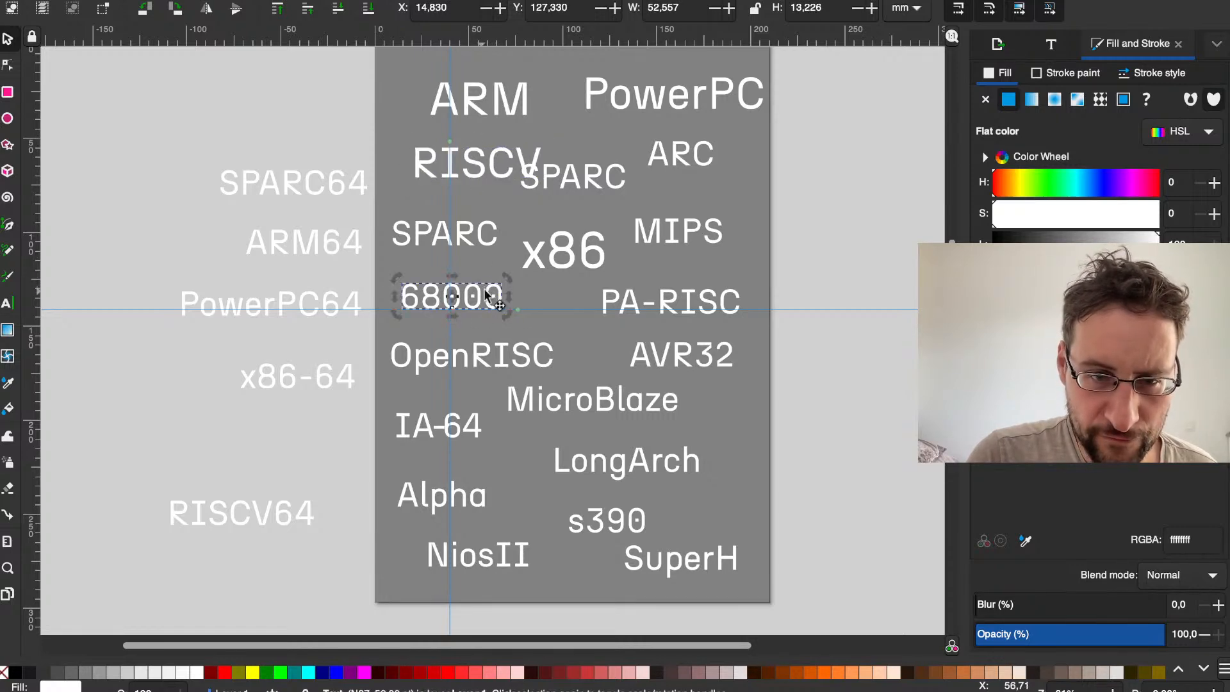
# Step: Clear the selection and undo the enlargements of the RISCV, PowerPC, ARM and x86 labels
pyautogui.press('Escape')
pyautogui.hotkey('ctrl', 'z')
pyautogui.hotkey('ctrl', 'z')
pyautogui.hotkey('ctrl', 'z')
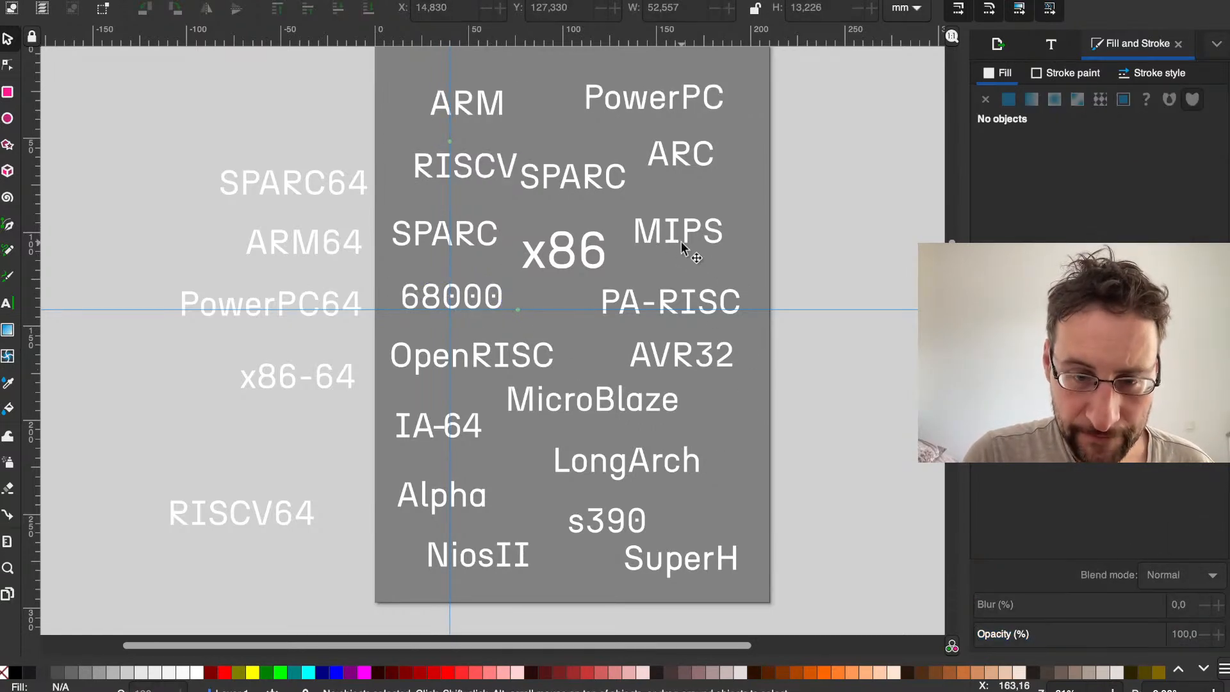
pyautogui.hotkey('ctrl', 'z')
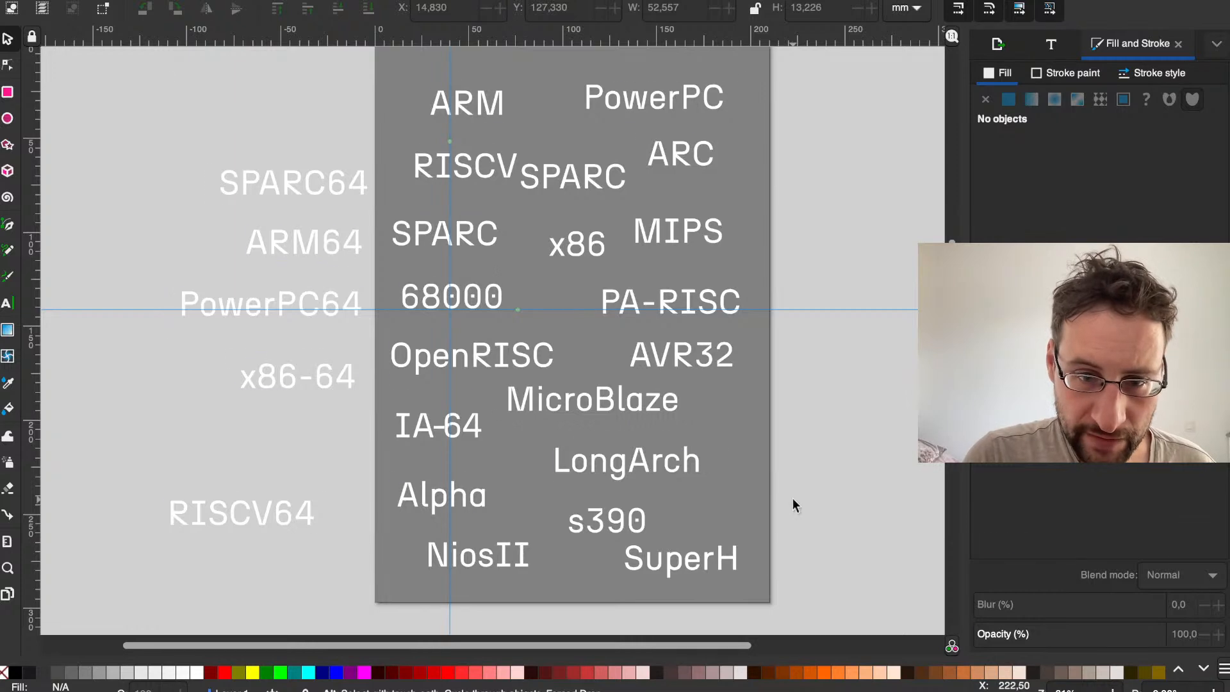
# Step: Move the SPARC64, ARM64, PowerPC64 and x86-64 labels farther left of the page, spacing them out vertically
pyautogui.hotkey('ctrl', 'a')
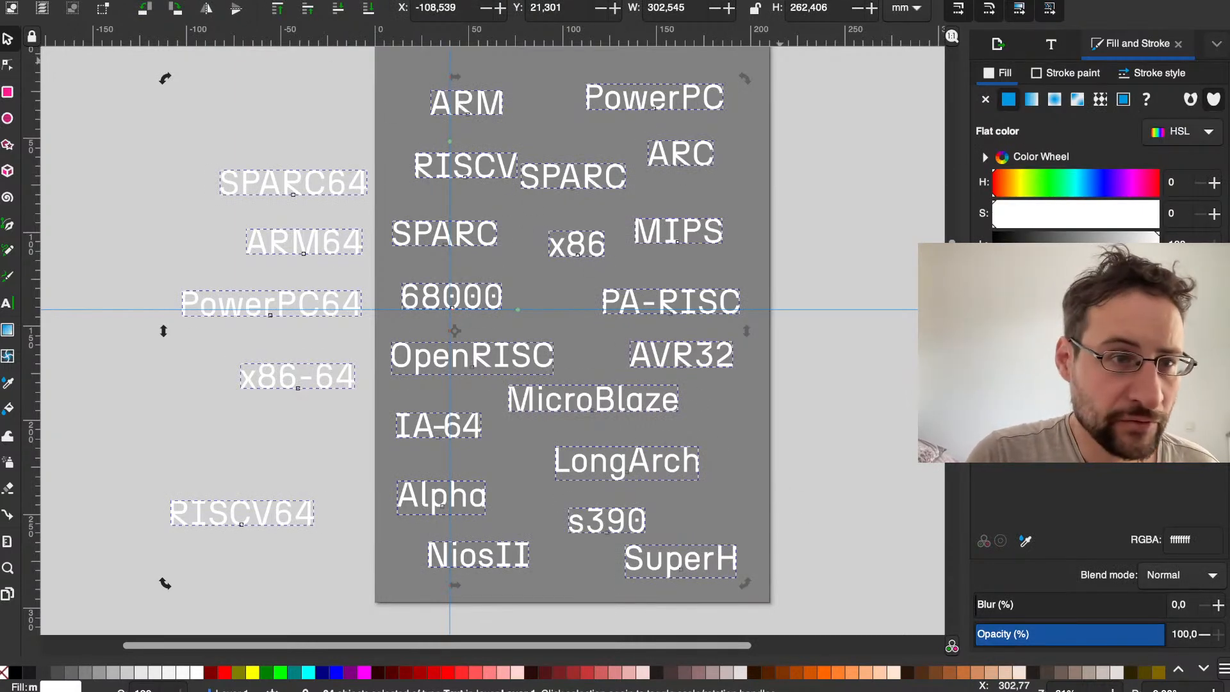
pyautogui.click(259, 120)
pyautogui.moveTo(280, 187); pyautogui.dragTo(188, 171)
pyautogui.moveTo(304, 260); pyautogui.dragTo(242, 256)
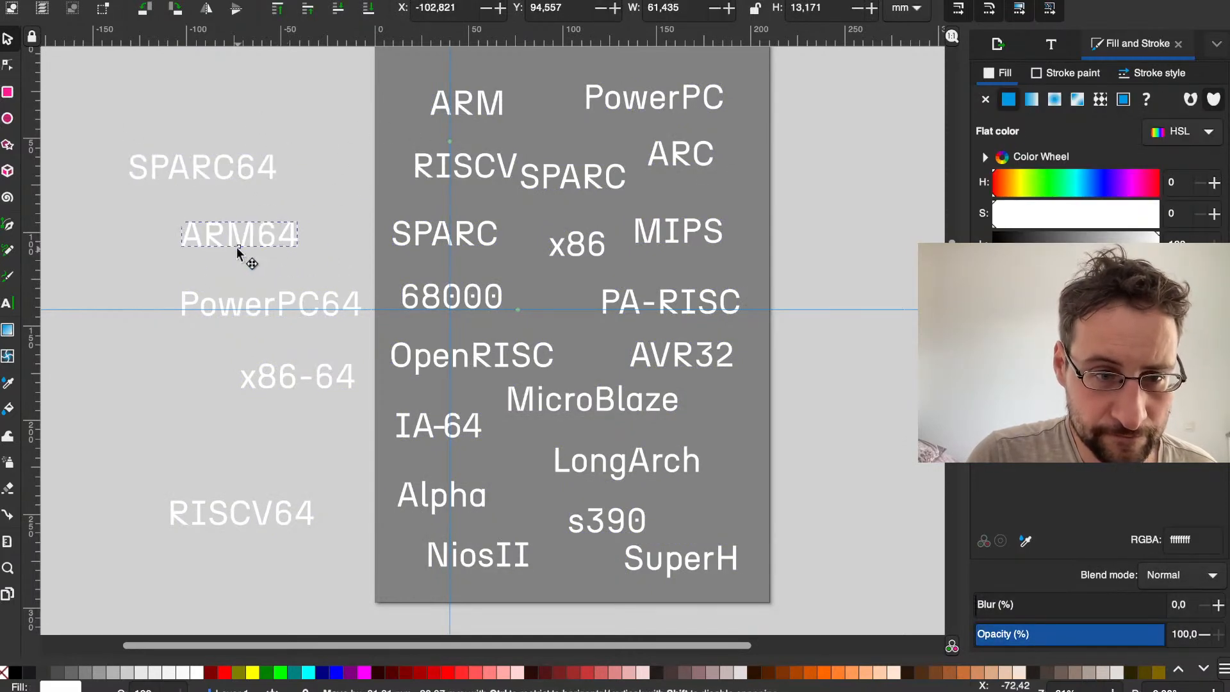
pyautogui.moveTo(245, 298); pyautogui.dragTo(204, 315)
pyautogui.moveTo(268, 365); pyautogui.dragTo(195, 380)
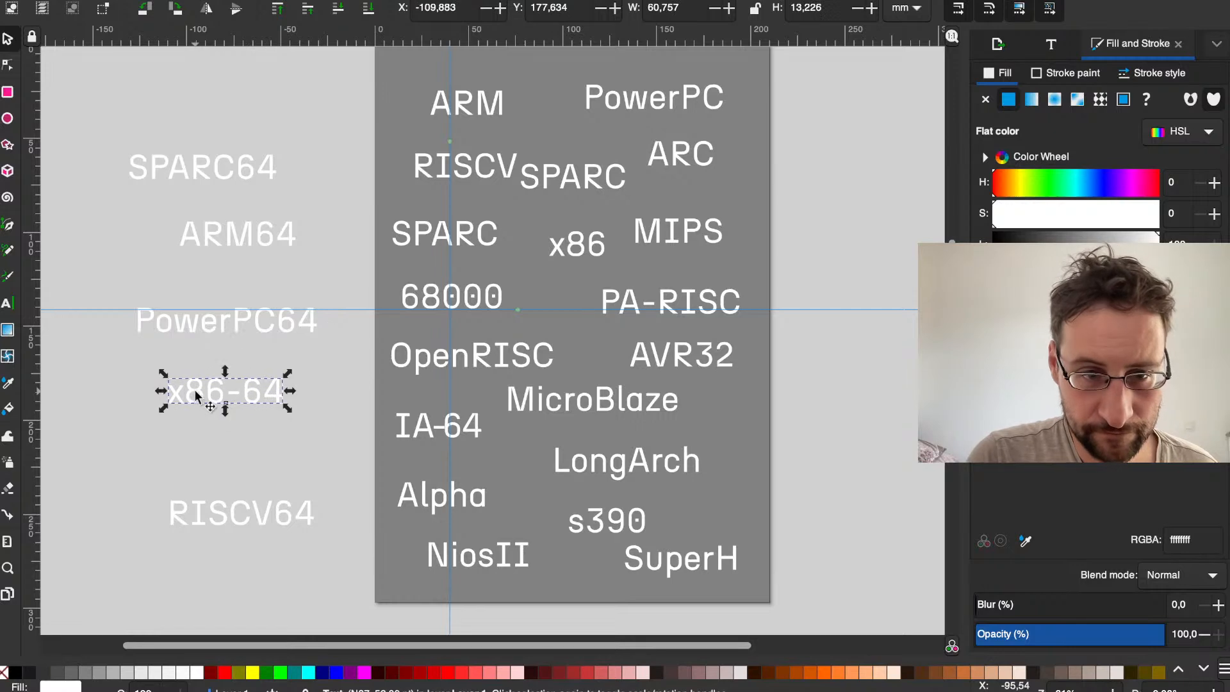
pyautogui.click(374, 68)
pyautogui.moveTo(347, 81); pyautogui.dragTo(839, 586)
pyautogui.moveTo(754, 544); pyautogui.dragTo(365, 62)
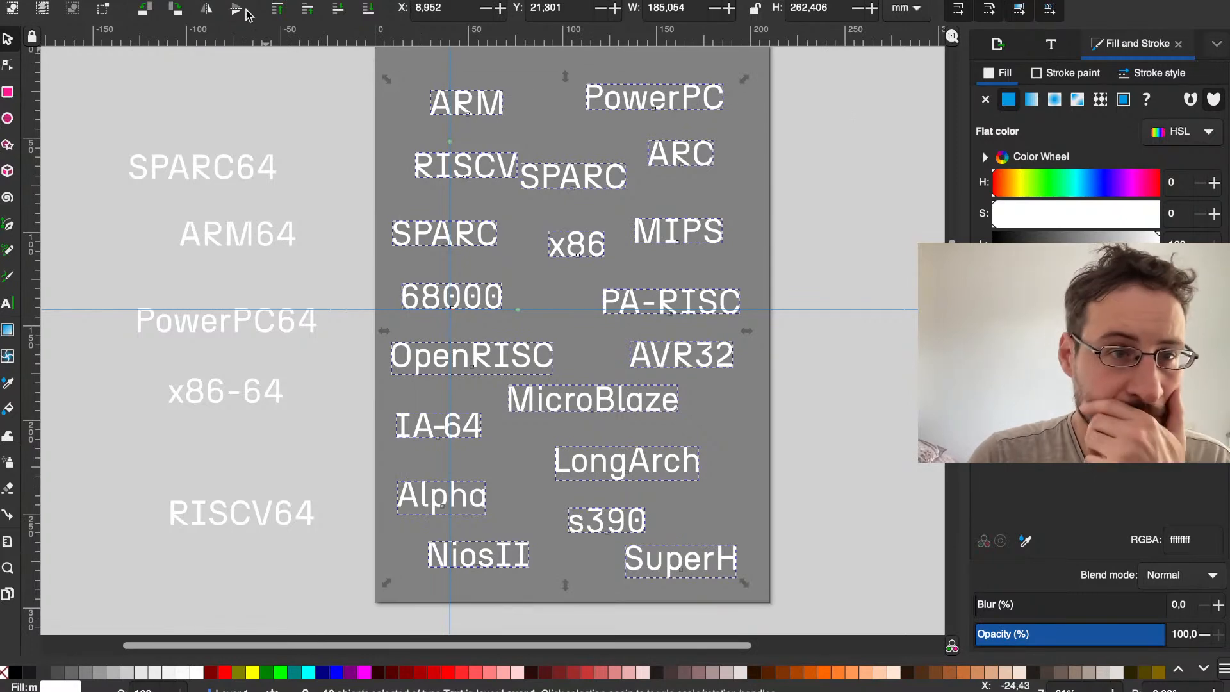
pyautogui.click(328, 73)
pyautogui.click(435, 100)
pyautogui.doubleClick(495, 112)
pyautogui.click(331, 97)
pyautogui.moveTo(371, 88); pyautogui.dragTo(829, 580)
pyautogui.click(829, 601)
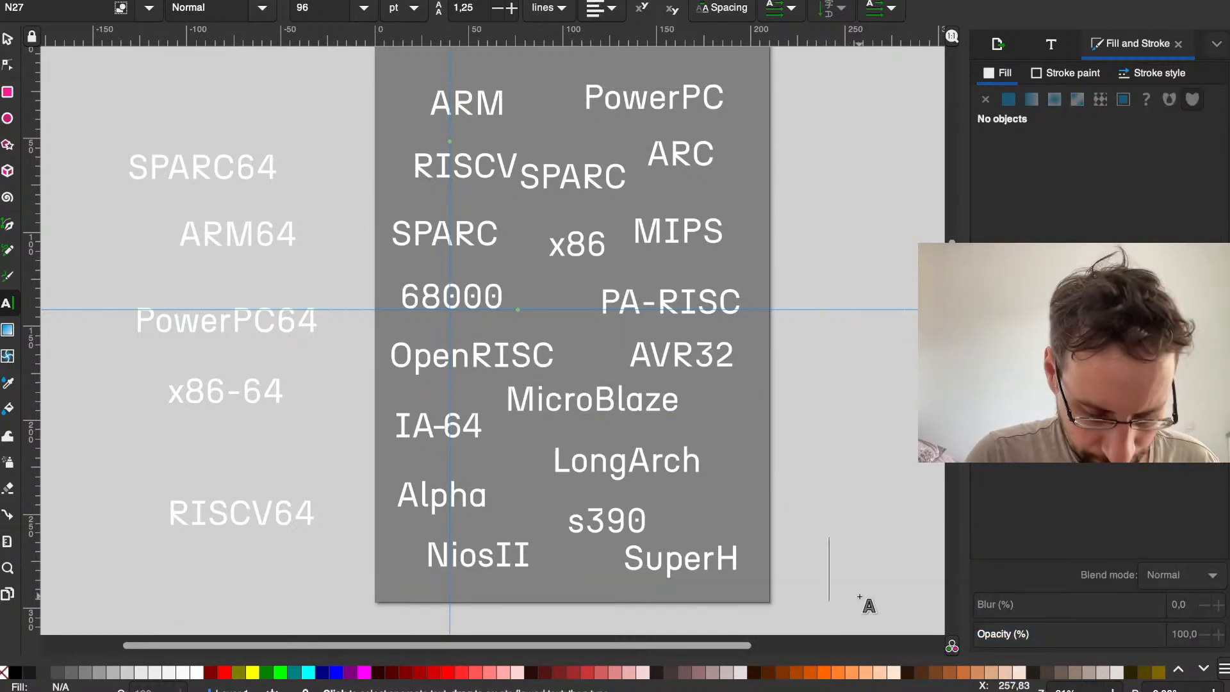
# Step: Undo the recent moves of the SPARC64, ARM64, PowerPC64 and x86-64 labels beside the page
pyautogui.hotkey('ctrl', 'z')
pyautogui.hotkey('ctrl', 'z')
pyautogui.hotkey('ctrl', 'z')
pyautogui.press('F1')
pyautogui.hotkey('ctrl', 'z')
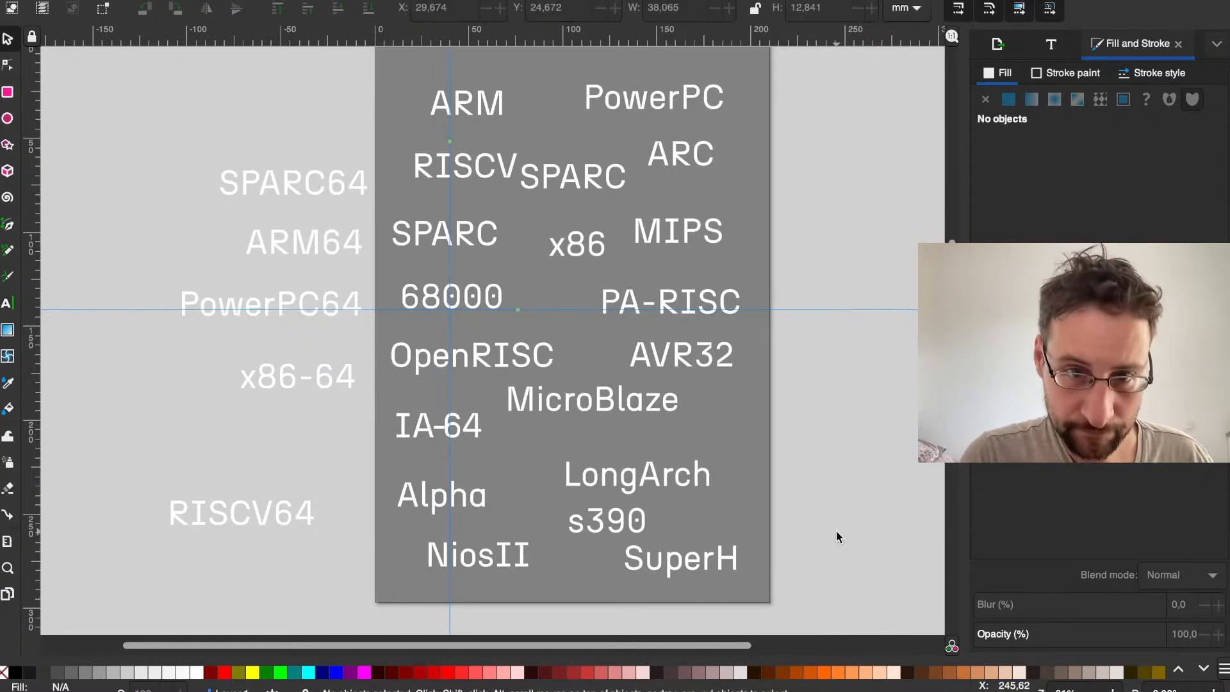
pyautogui.hotkey('ctrl', 'z')
# Step: Try to set the font size of all architecture labels on the page to 52, then to 64
pyautogui.moveTo(836, 604)
pyautogui.mouseDown()
pyautogui.moveTo(540, 233)
pyautogui.moveTo(398, 102)
pyautogui.mouseUp()
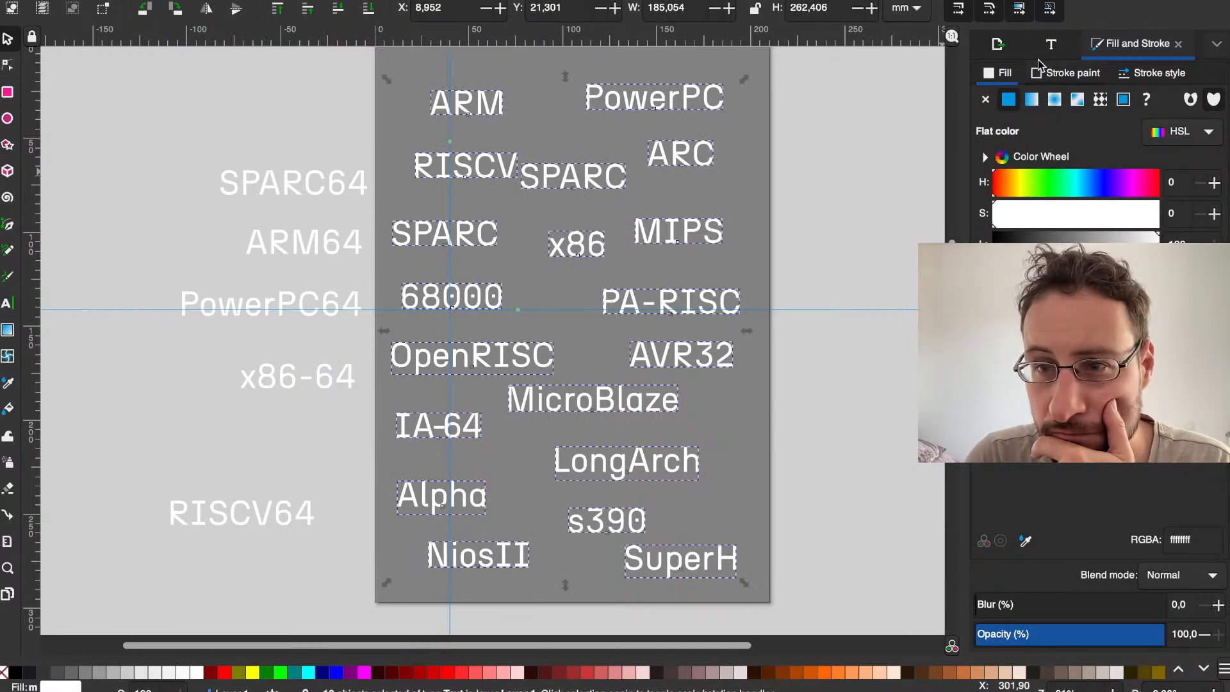
pyautogui.click(1049, 49)
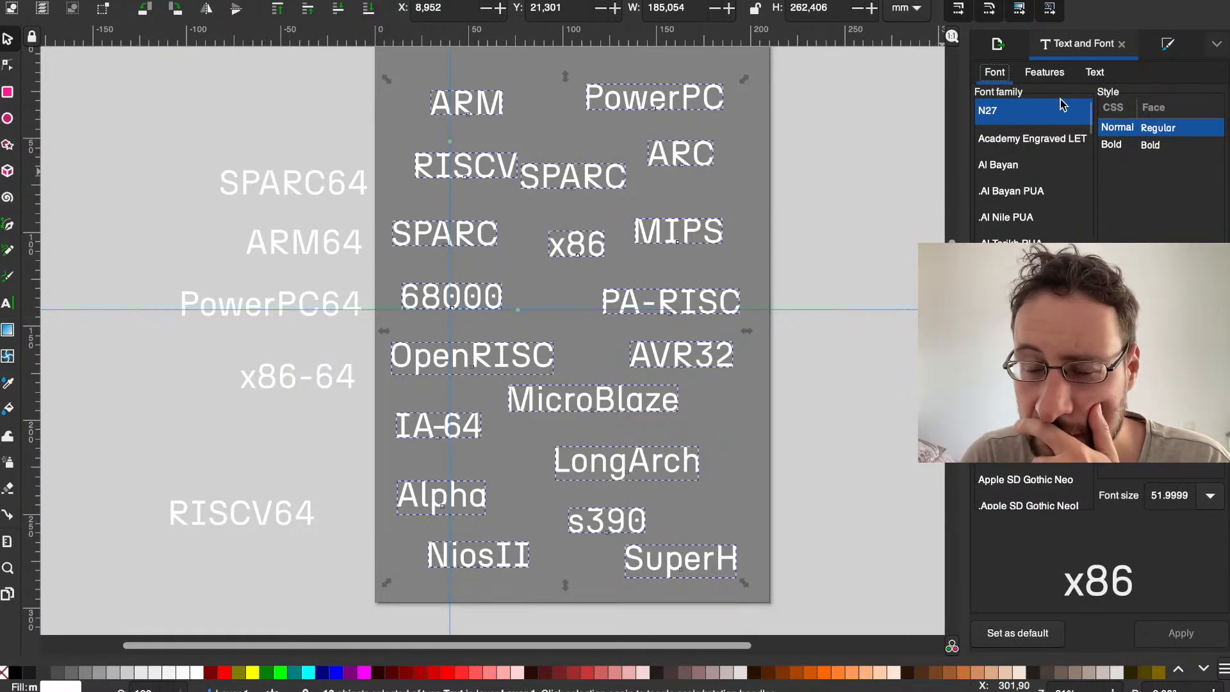
pyautogui.click(1096, 72)
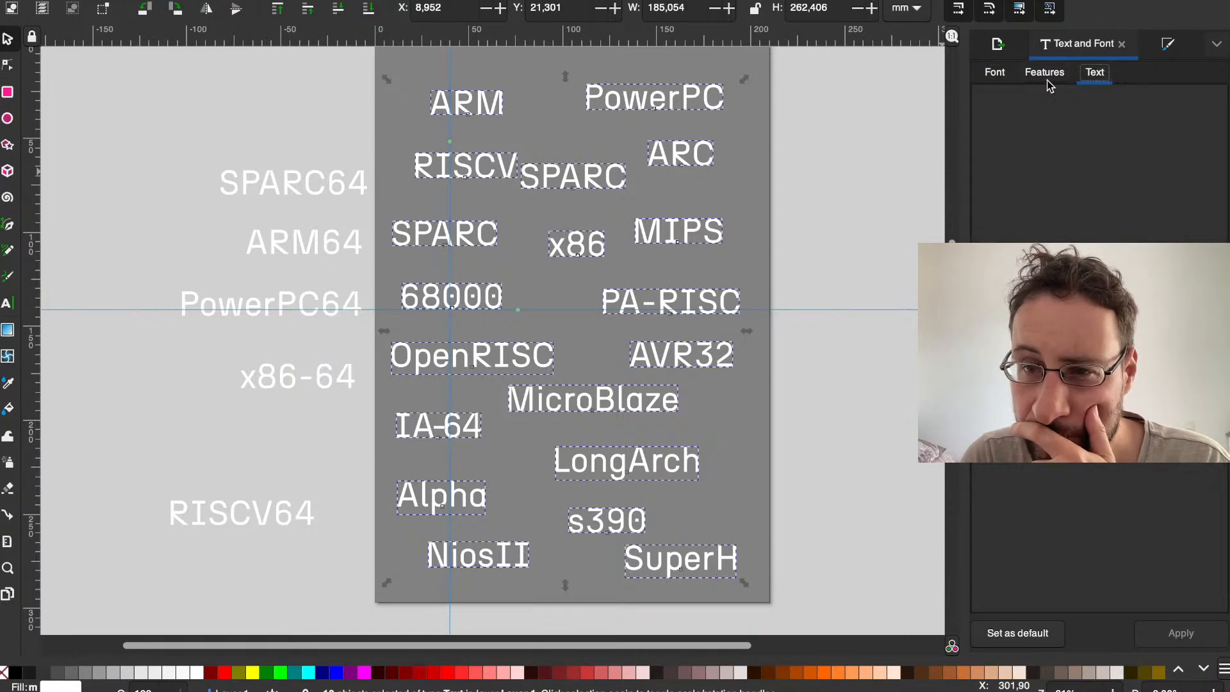
pyautogui.click(992, 72)
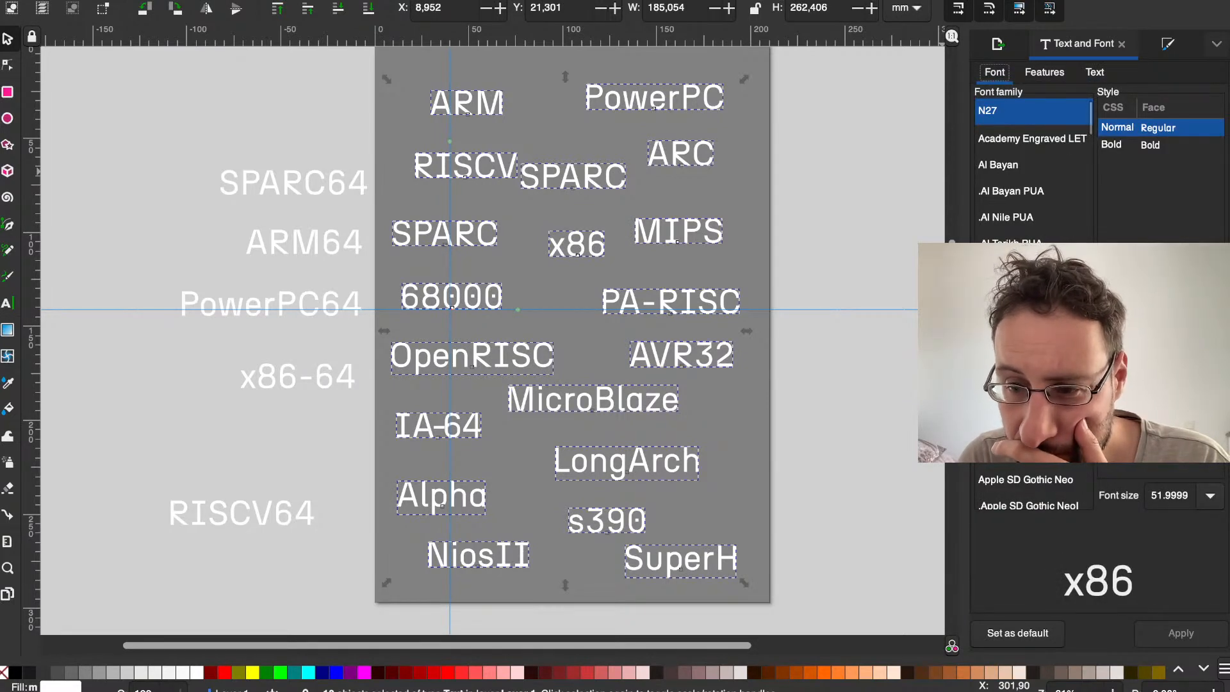
pyautogui.doubleClick(1186, 495)
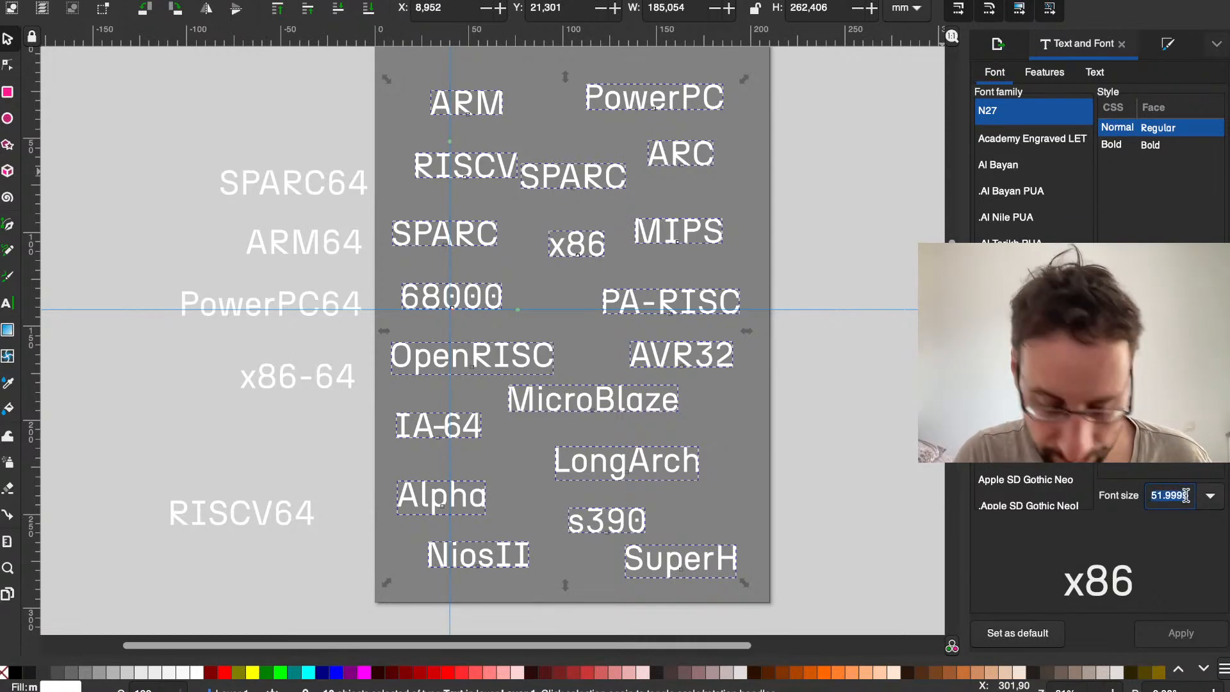
pyautogui.write('52')
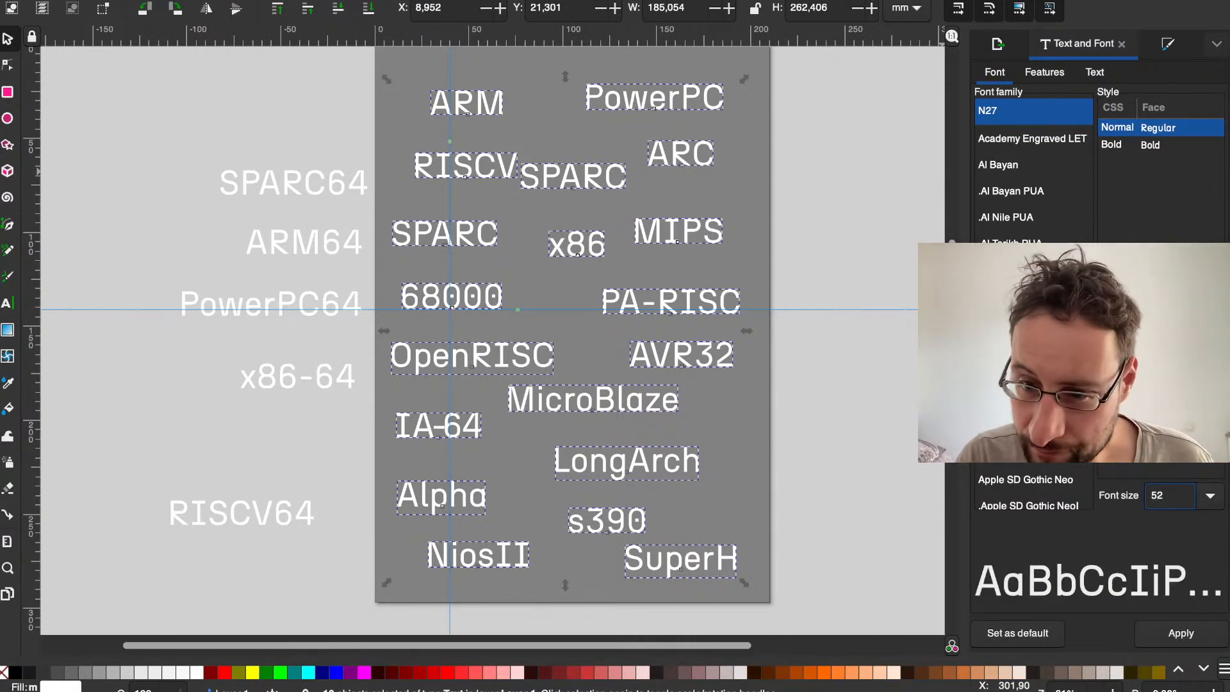
pyautogui.click(1211, 499)
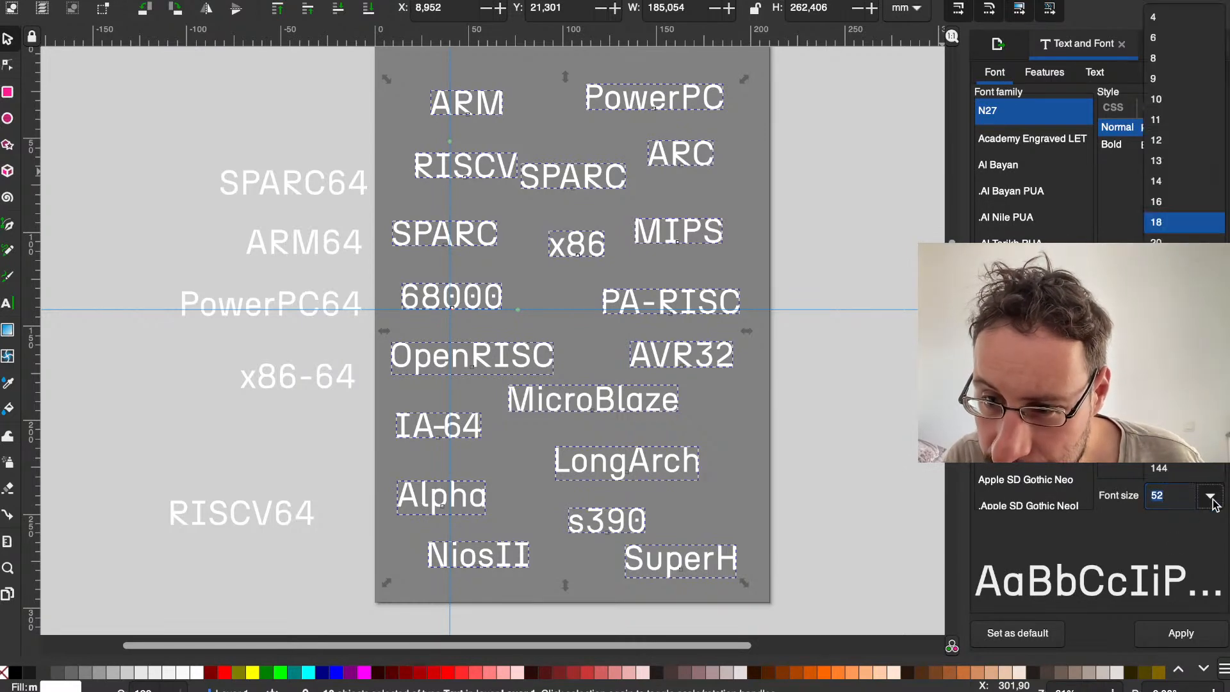
pyautogui.click(1185, 411)
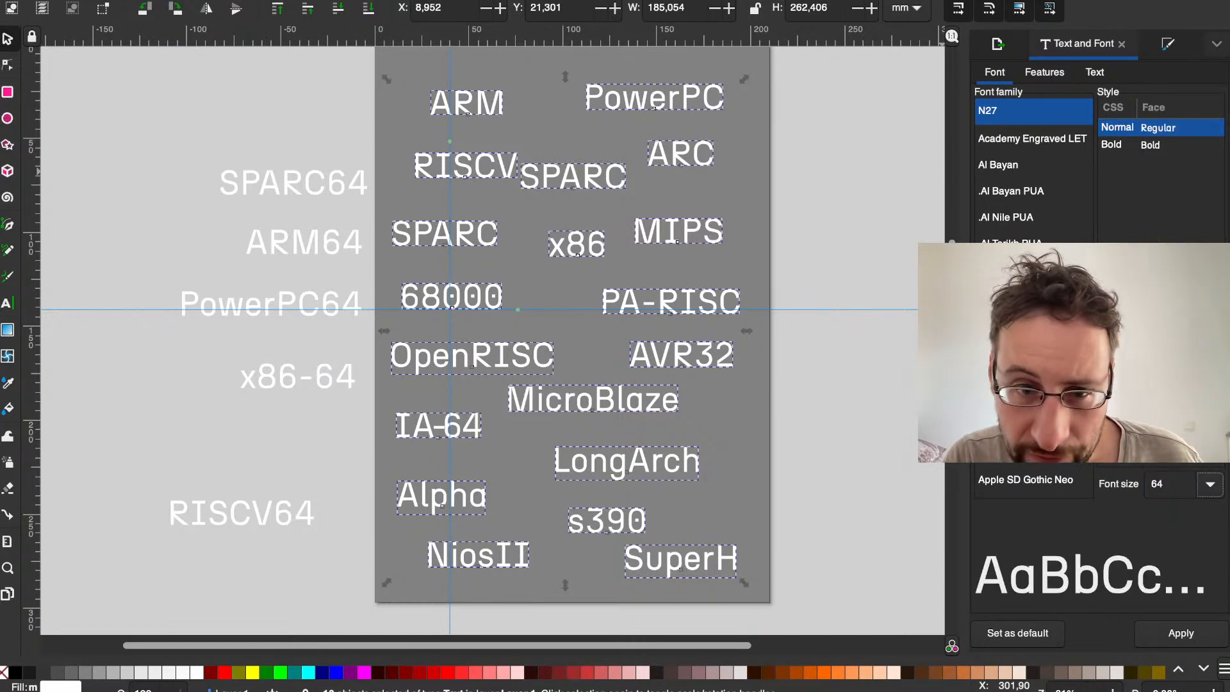
pyautogui.click(897, 223)
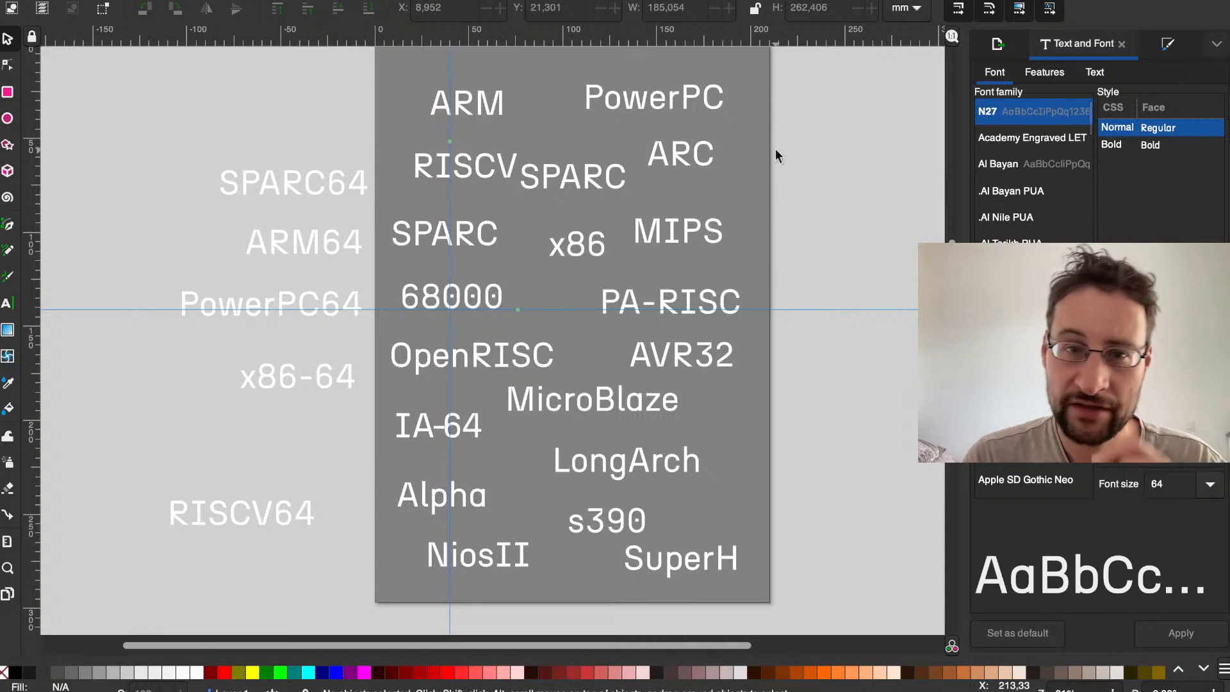
# Step: Try to set the PowerPC label's font size to 51.55, then to 48
pyautogui.click(645, 108)
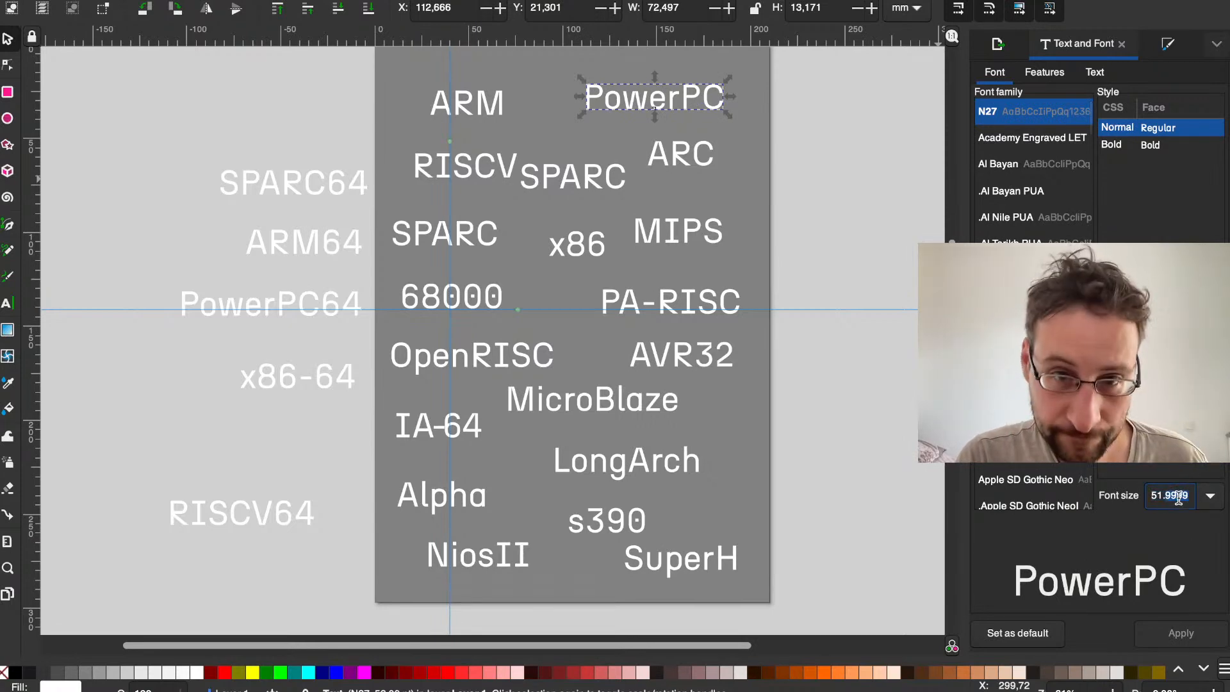
pyautogui.write('51.55')
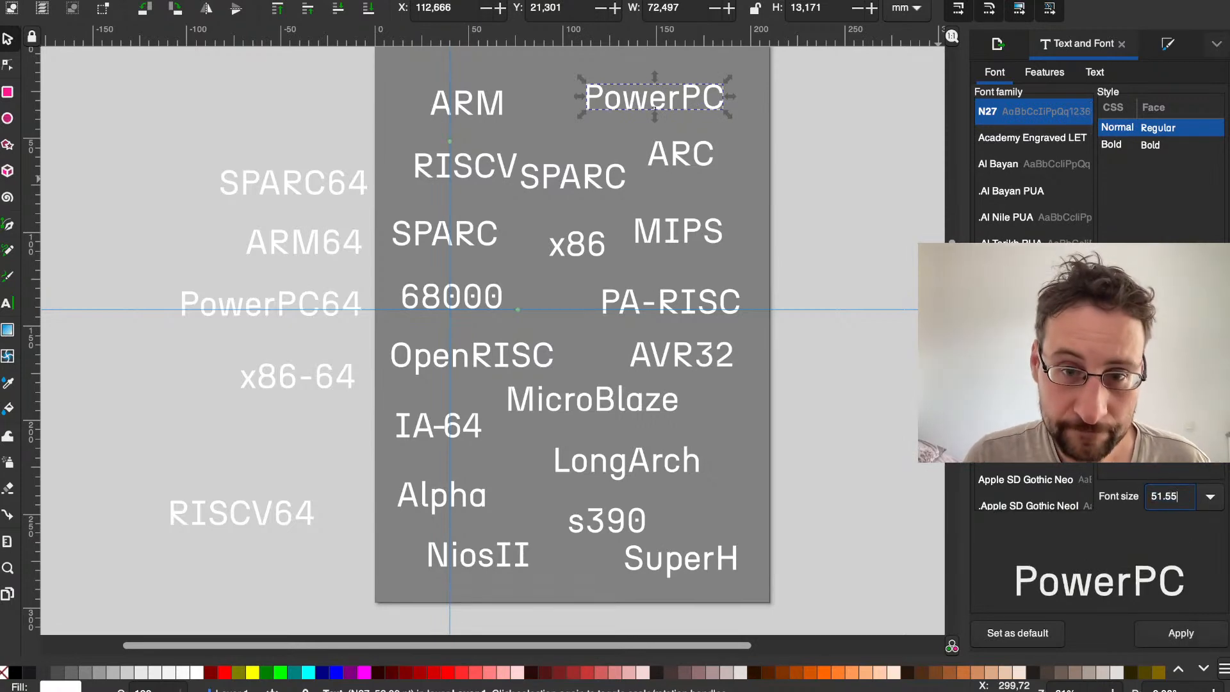
pyautogui.click(1210, 497)
pyautogui.click(1156, 386)
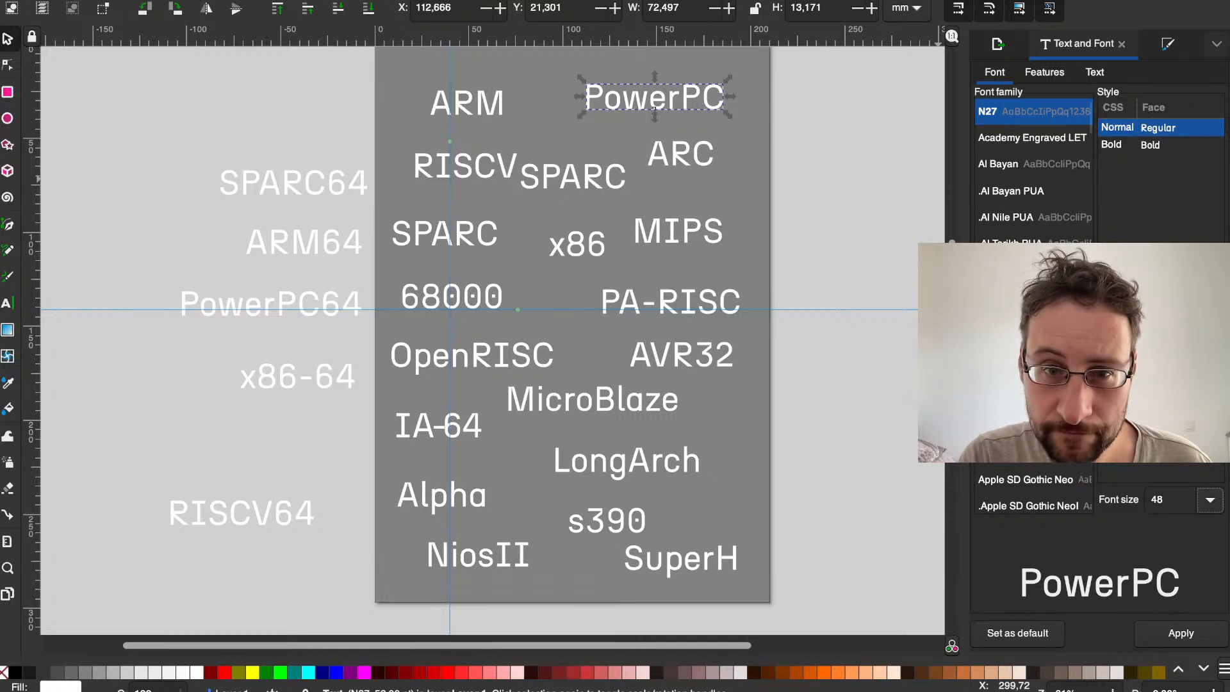
pyautogui.click(864, 205)
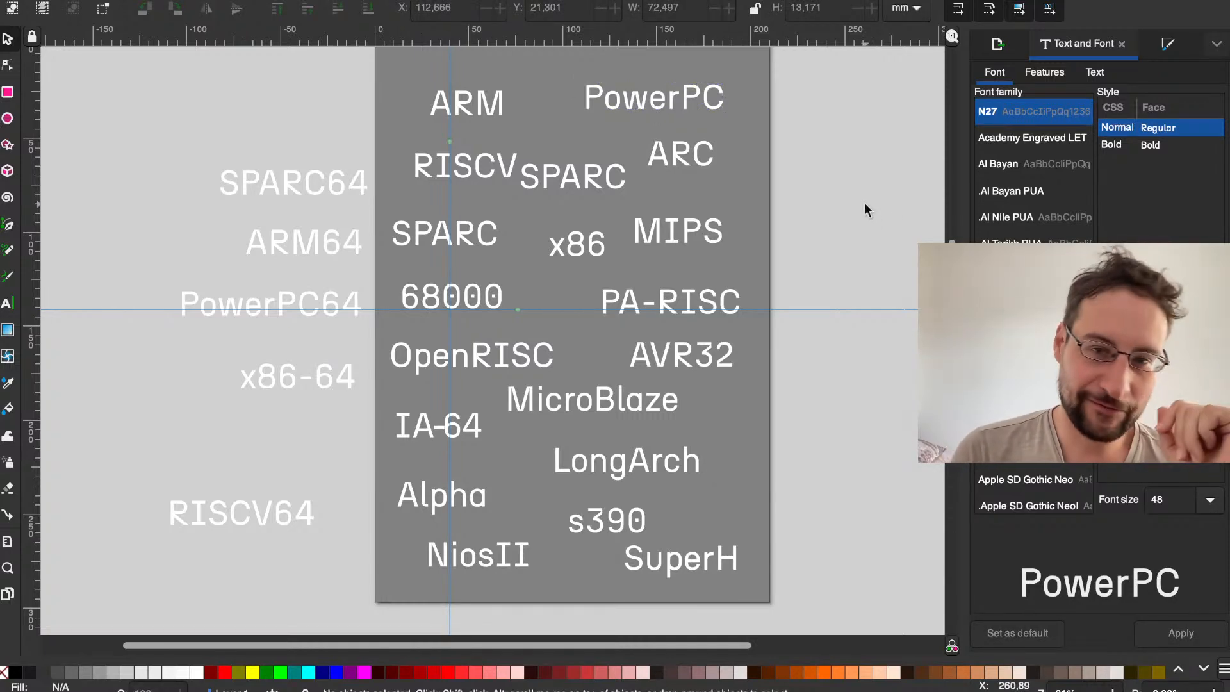
# Step: Examine the text settings and font size of the PowerPC, ARM and upper SPARC labels
pyautogui.scroll(-1, 633, 90)
pyautogui.click(633, 91)
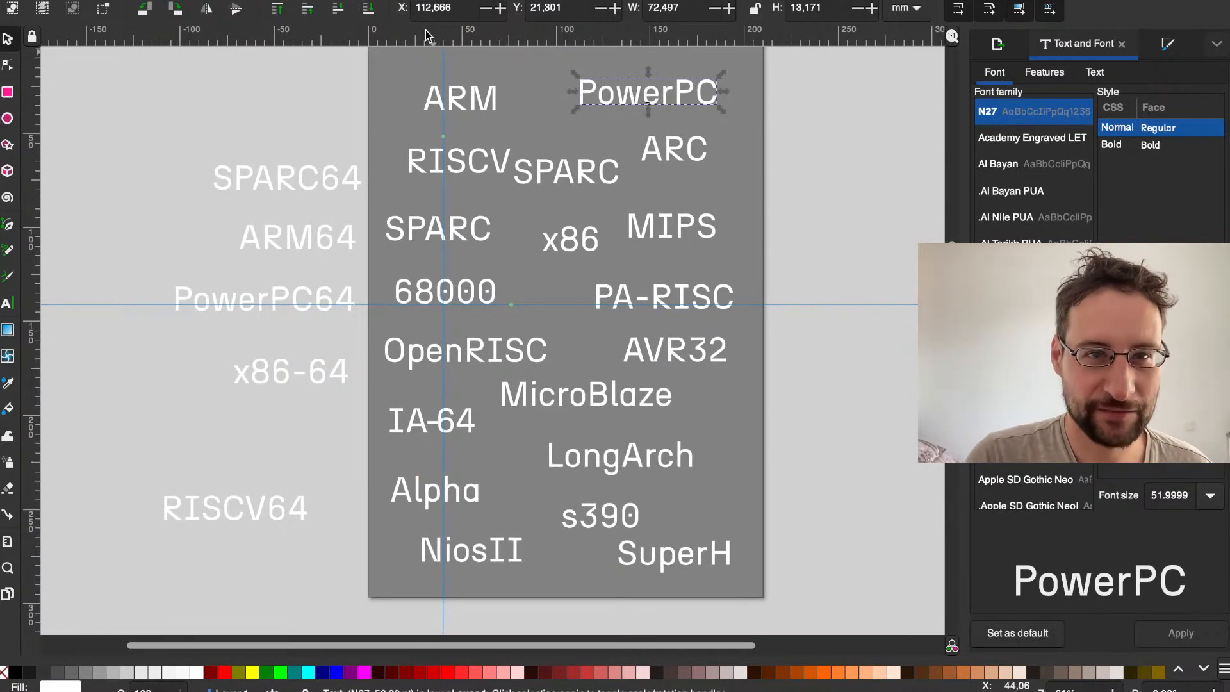
pyautogui.click(468, 97)
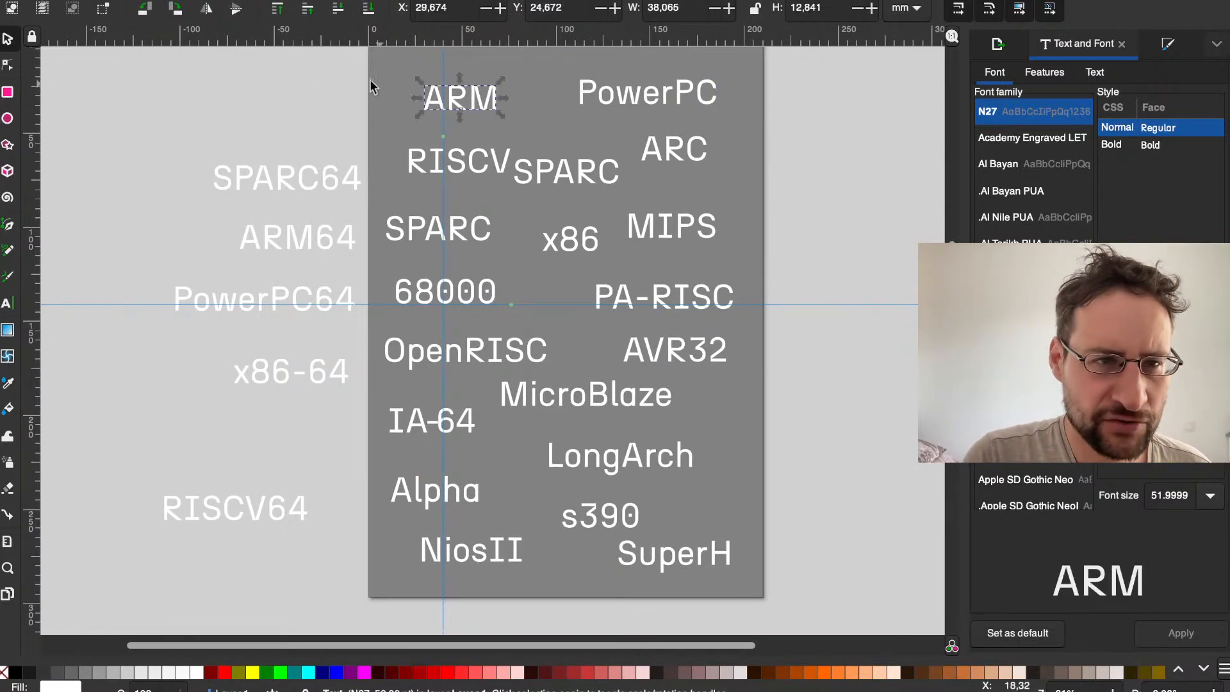
pyautogui.click(7, 65)
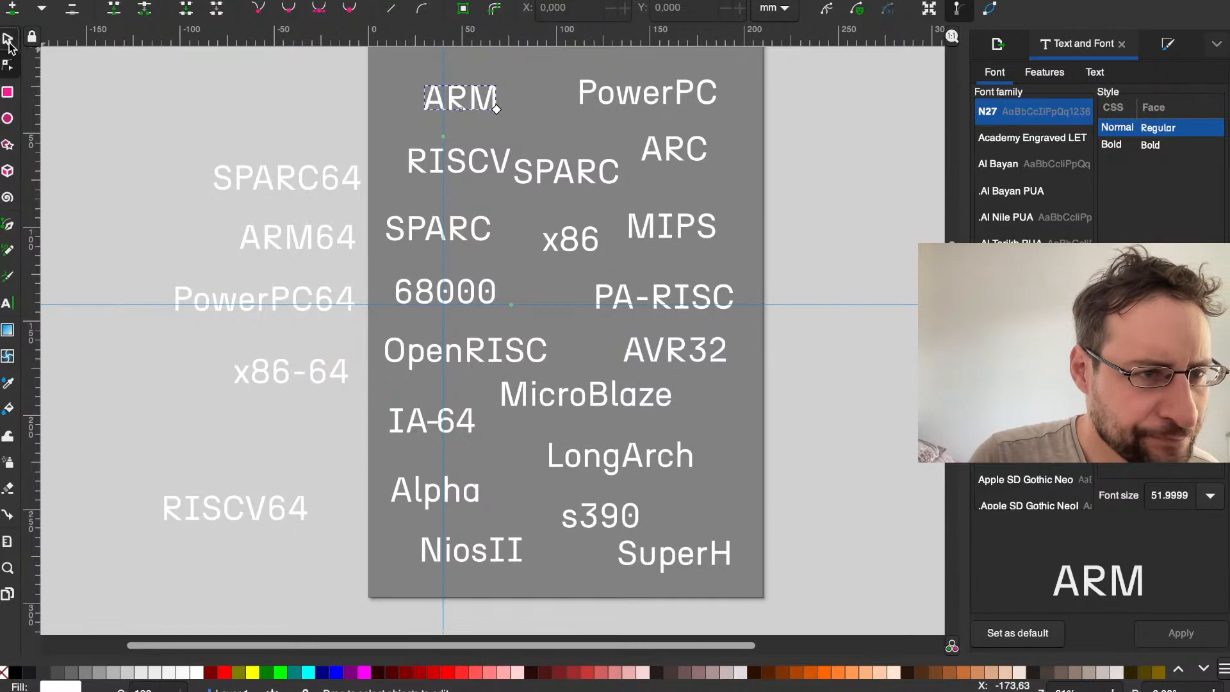
pyautogui.click(9, 42)
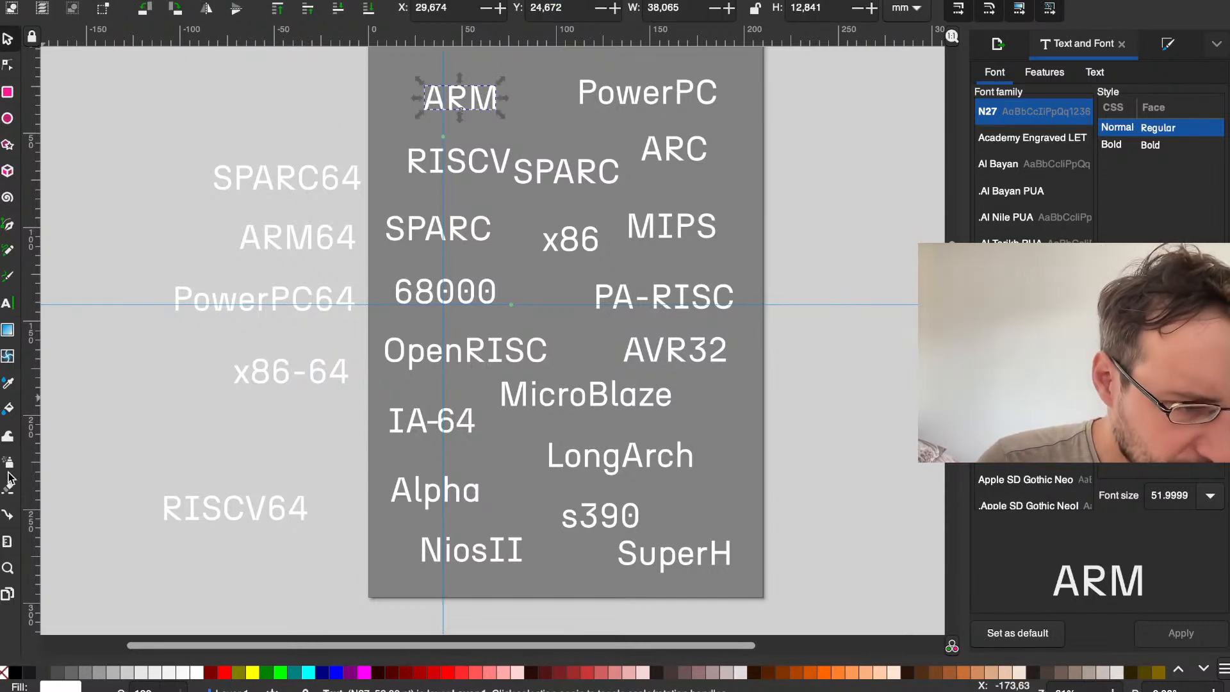
pyautogui.click(9, 307)
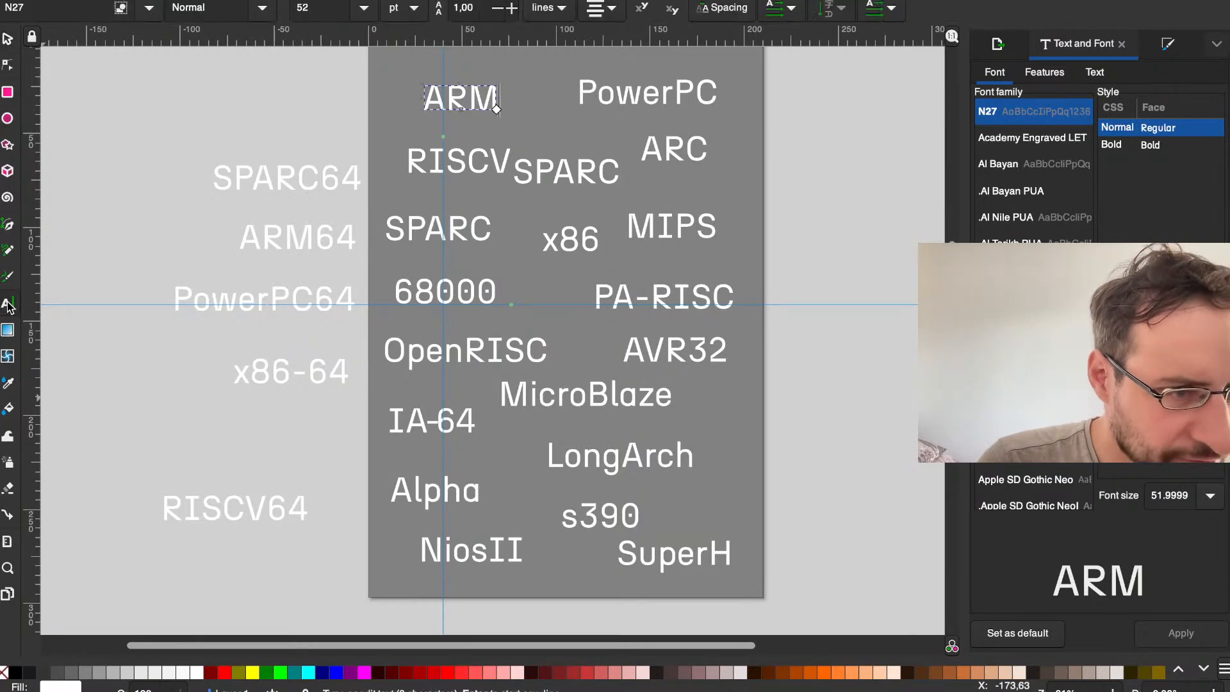
pyautogui.click(270, 107)
pyautogui.click(449, 101)
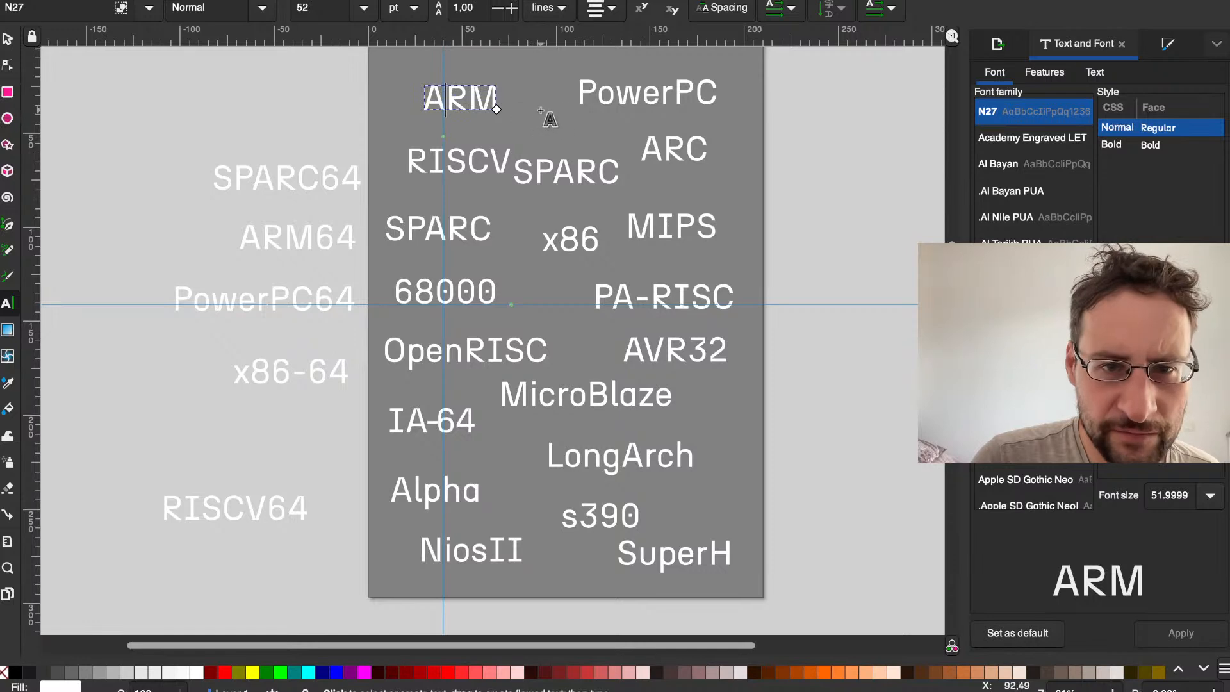
pyautogui.click(684, 149)
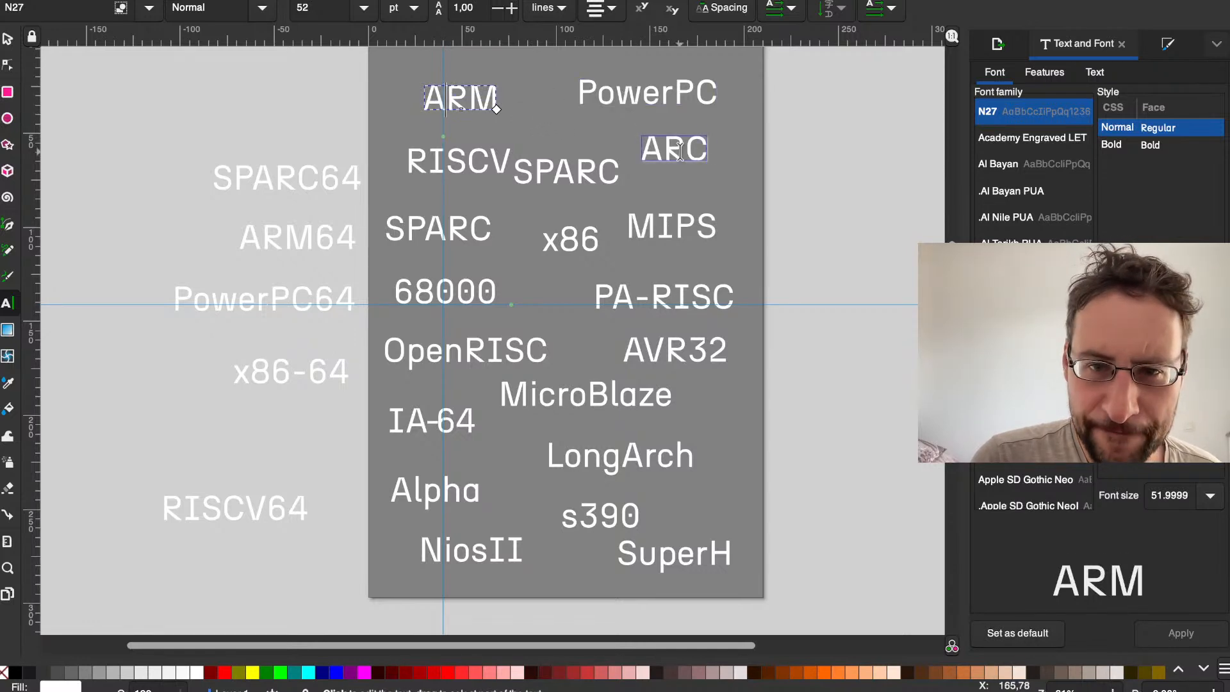
pyautogui.click(588, 171)
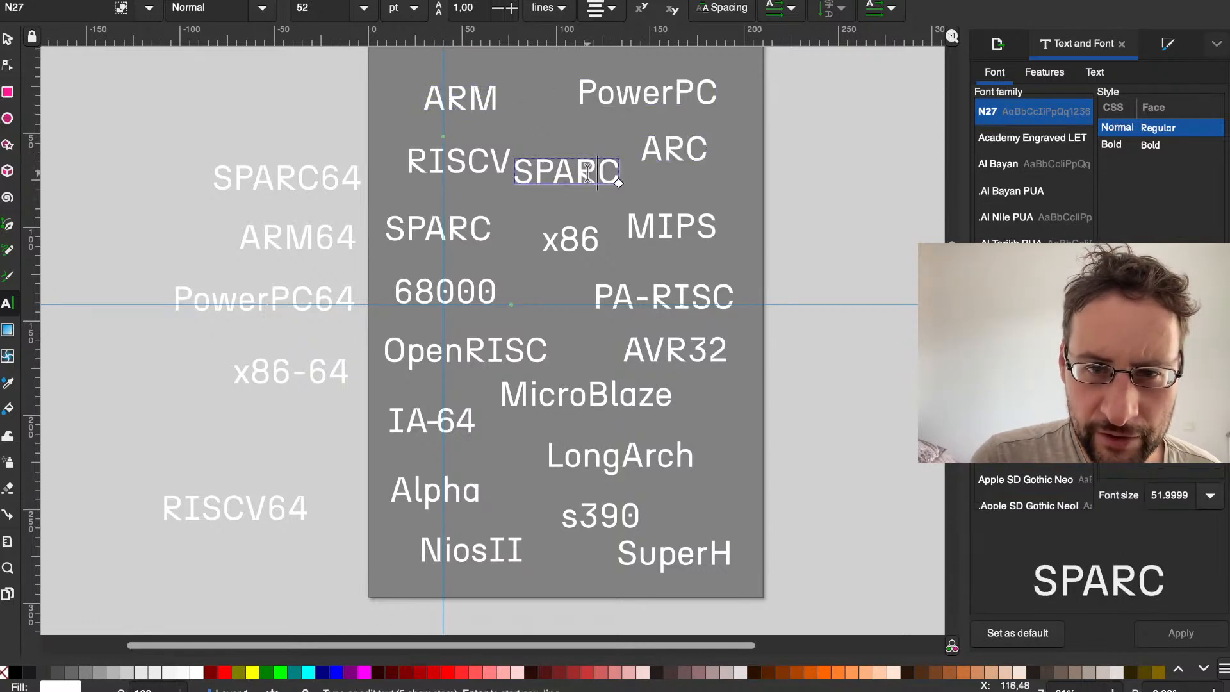
pyautogui.click(656, 225)
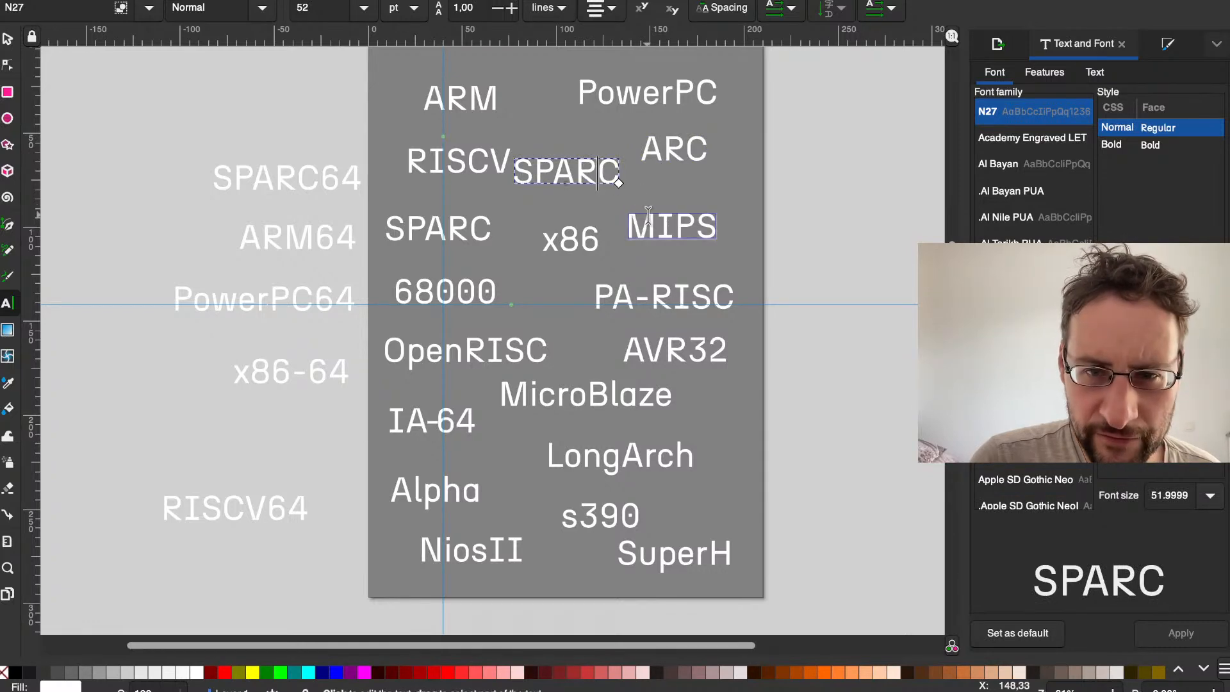
# Step: Compare the font size and dimensions of the SuperH and NiosII labels at the bottom of the page
pyautogui.click(638, 553)
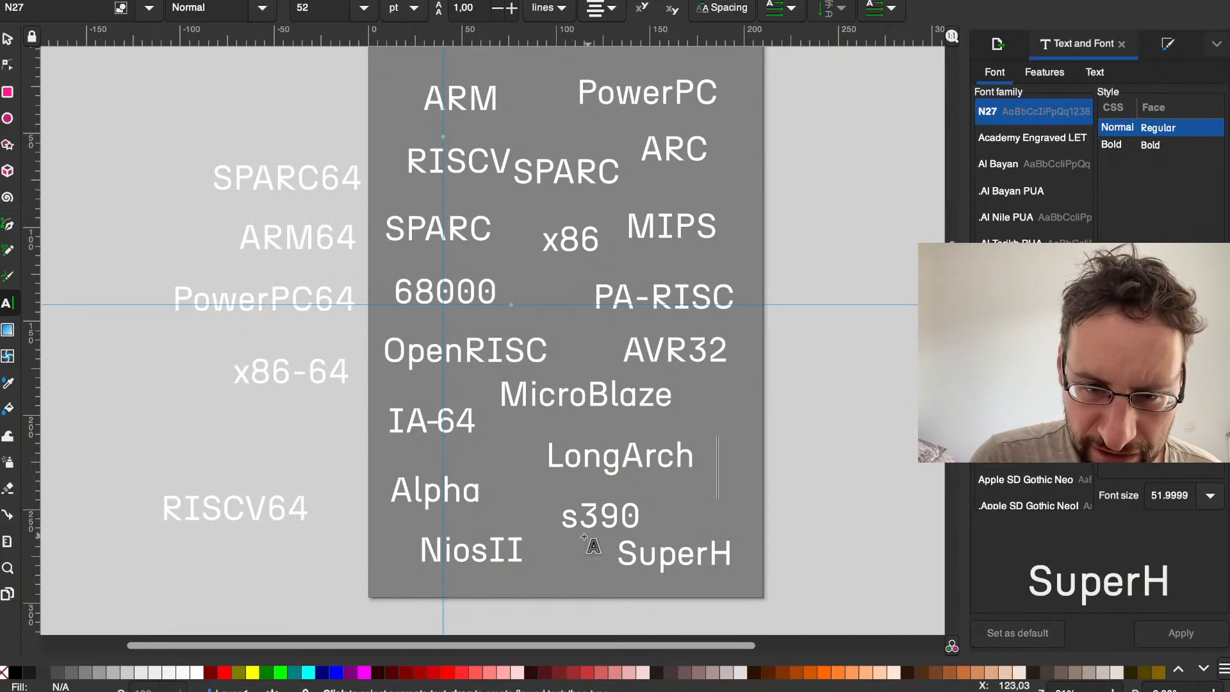
pyautogui.click(507, 549)
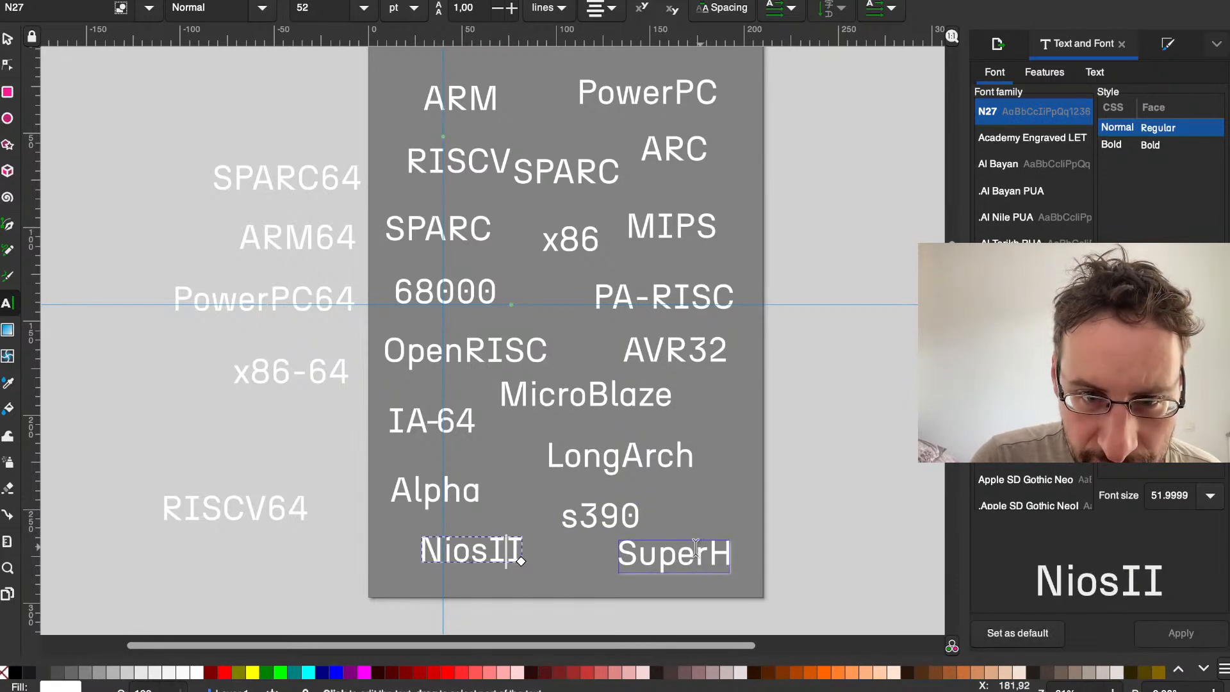
pyautogui.click(661, 573)
pyautogui.click(820, 557)
pyautogui.click(714, 564)
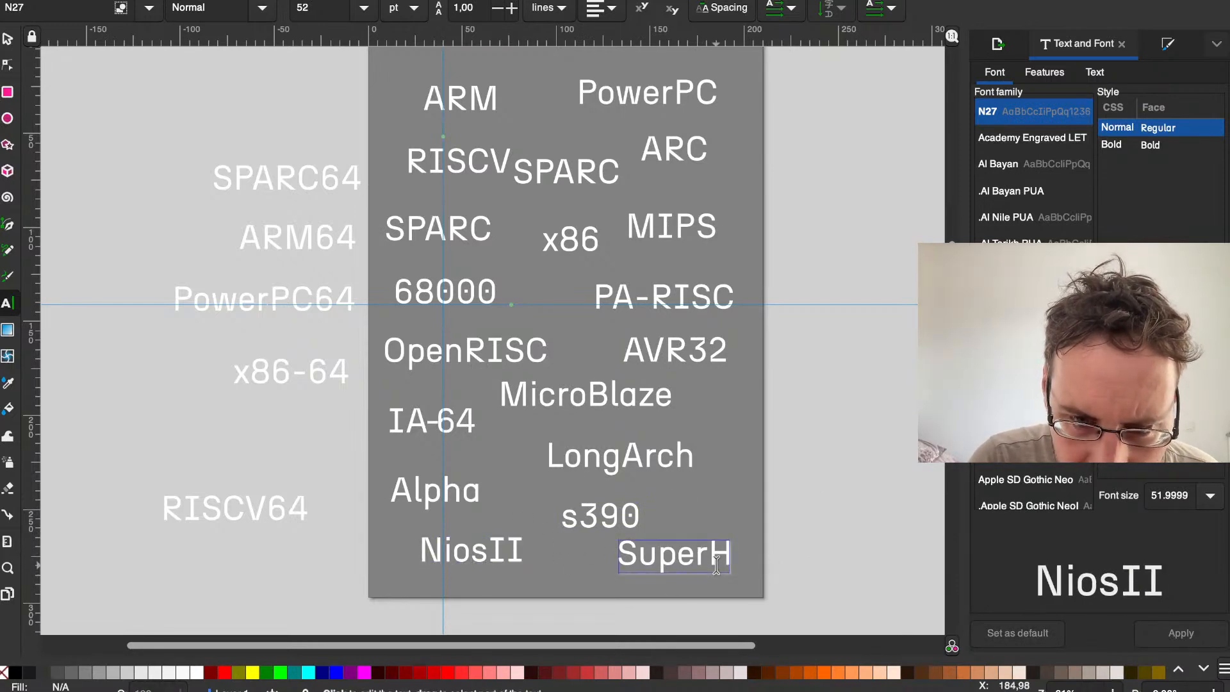
pyautogui.moveTo(819, 590); pyautogui.dragTo(670, 558)
pyautogui.click(492, 549)
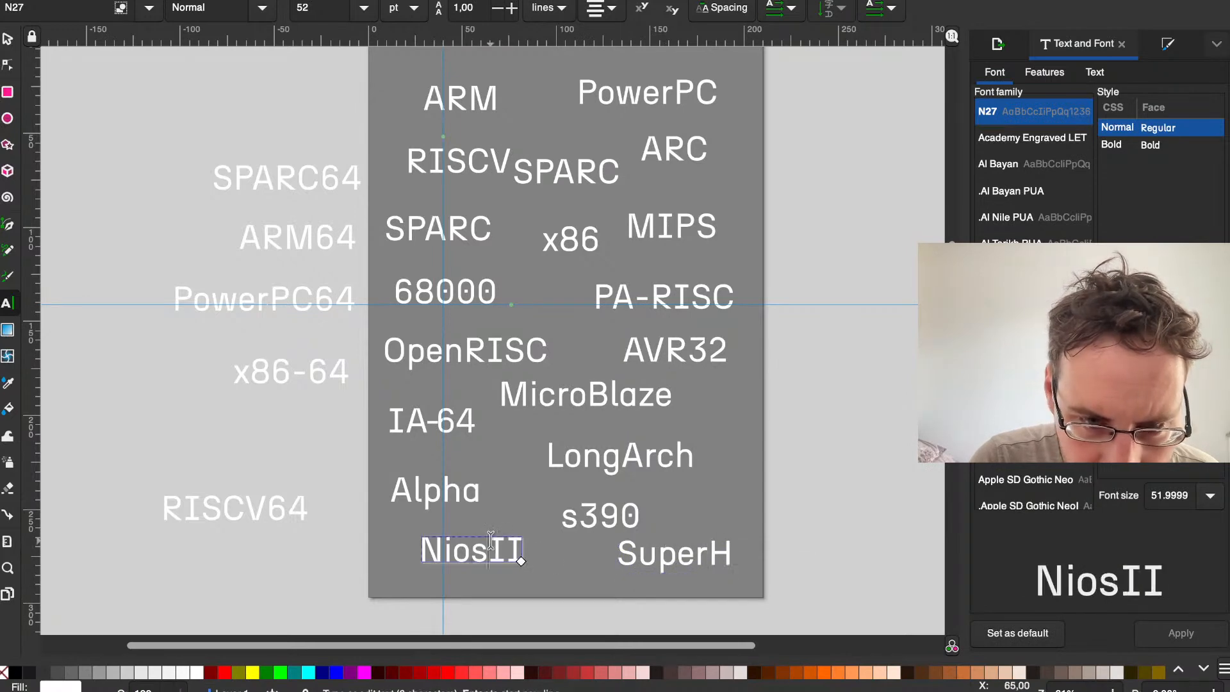
pyautogui.click(647, 557)
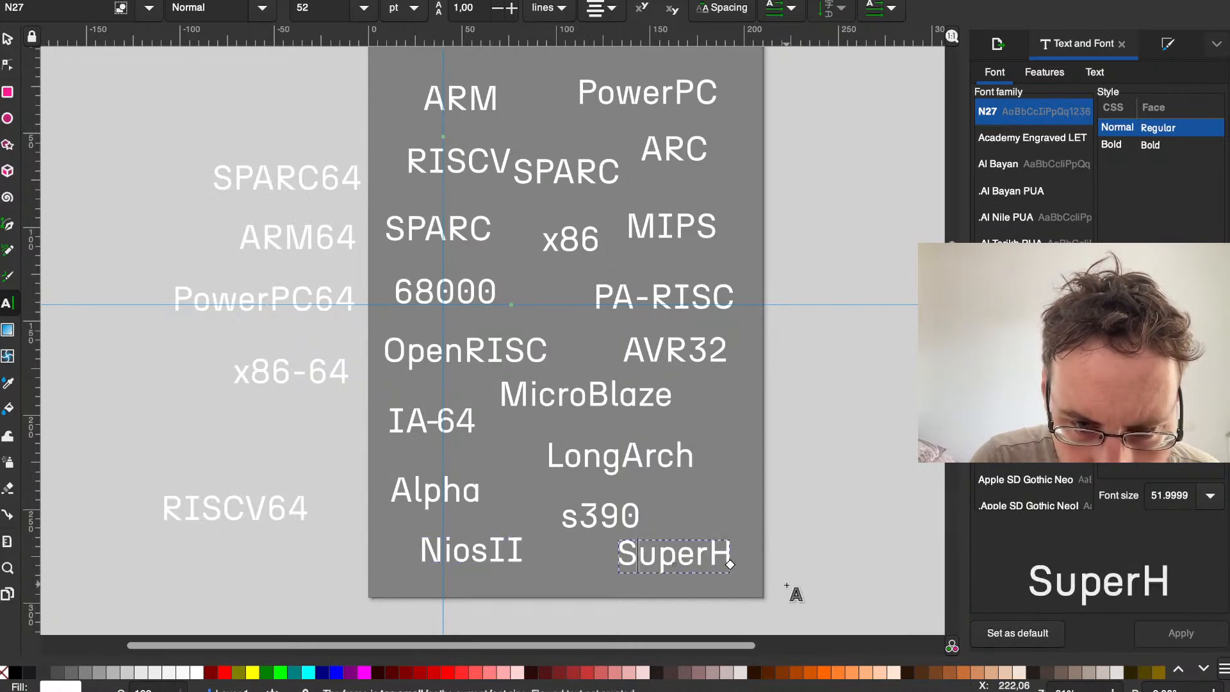
pyautogui.click(8, 39)
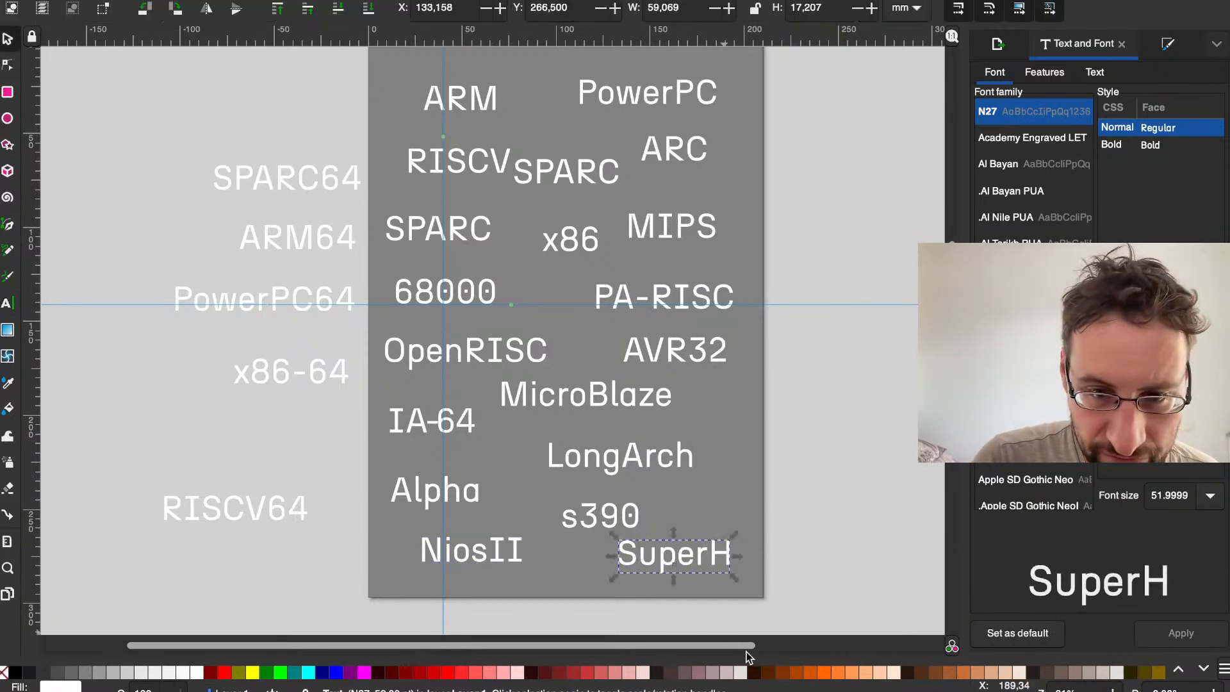
pyautogui.click(479, 552)
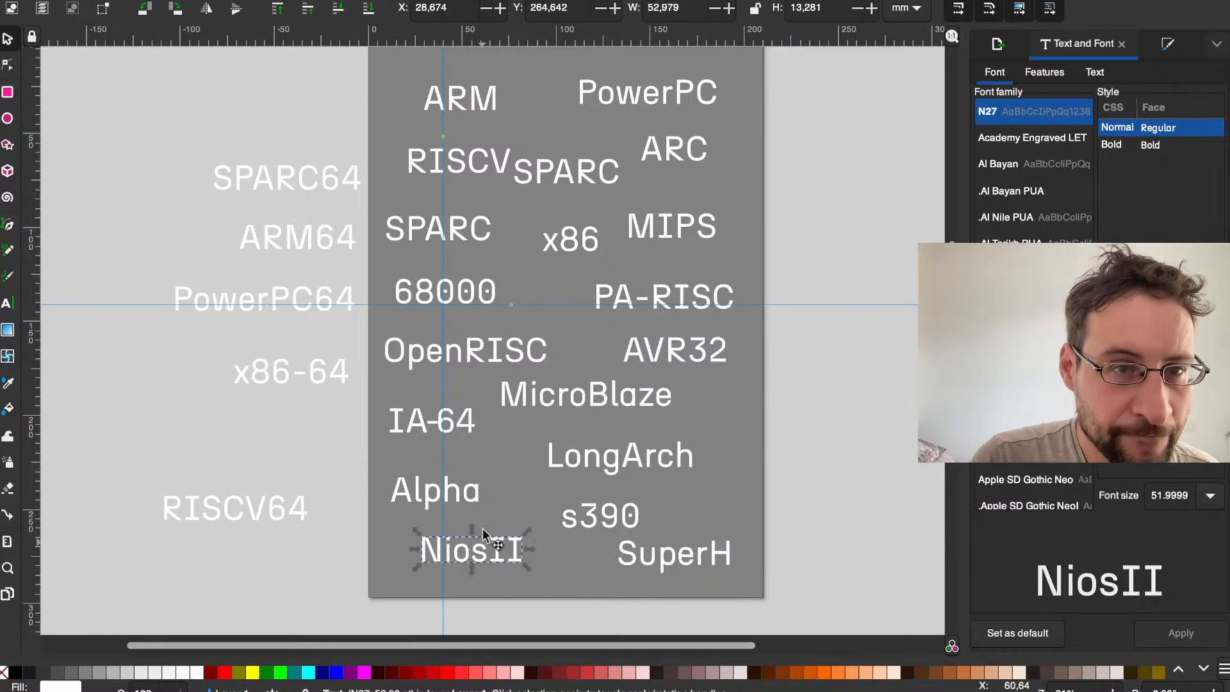
pyautogui.click(668, 537)
pyautogui.click(730, 530)
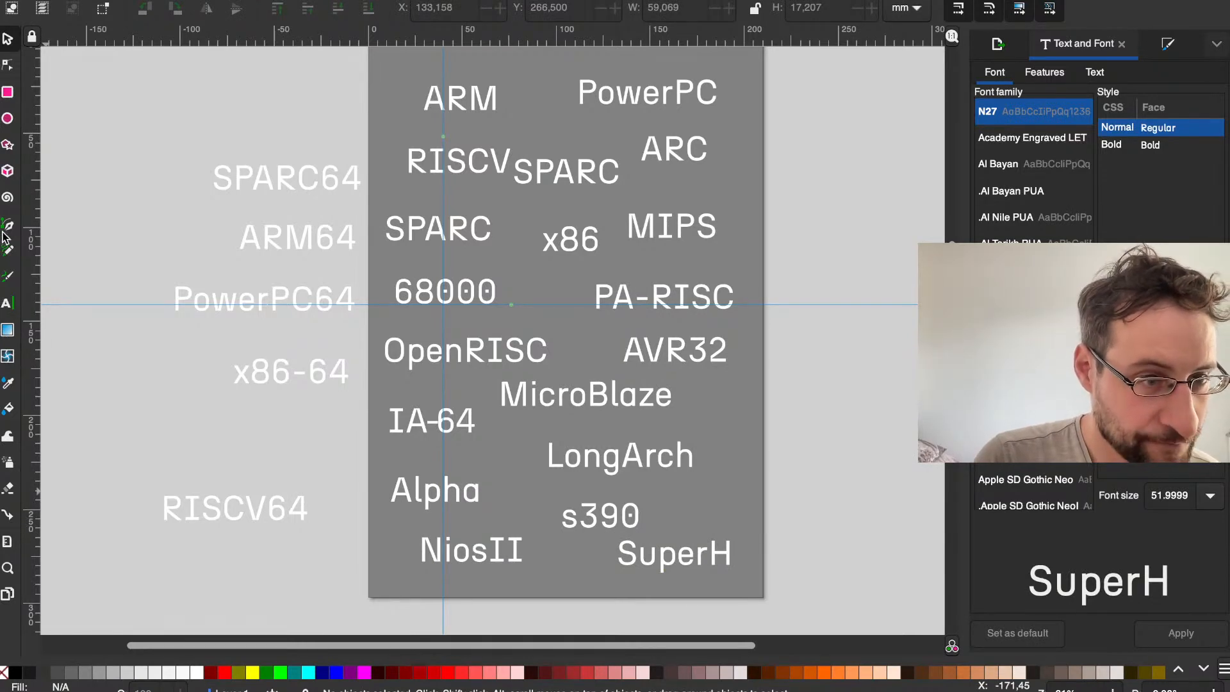
# Step: Set the font size of the SuperH and NiosII labels to 48 pt
pyautogui.click(11, 303)
pyautogui.click(637, 554)
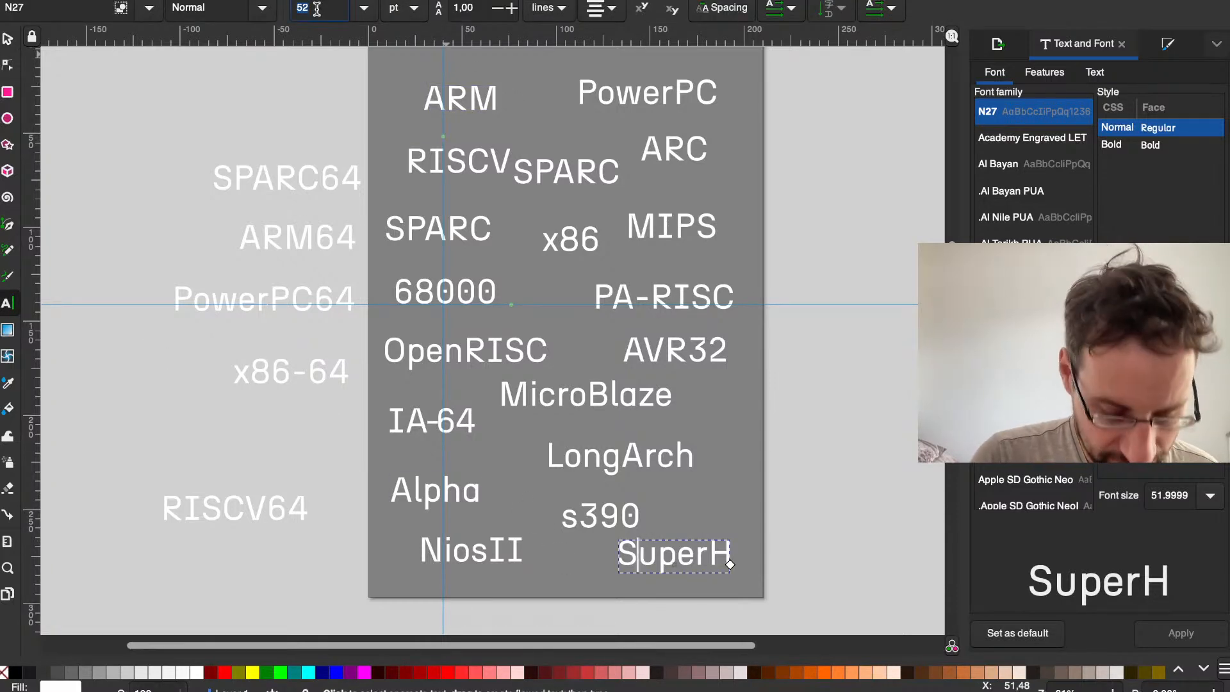
pyautogui.write('48')
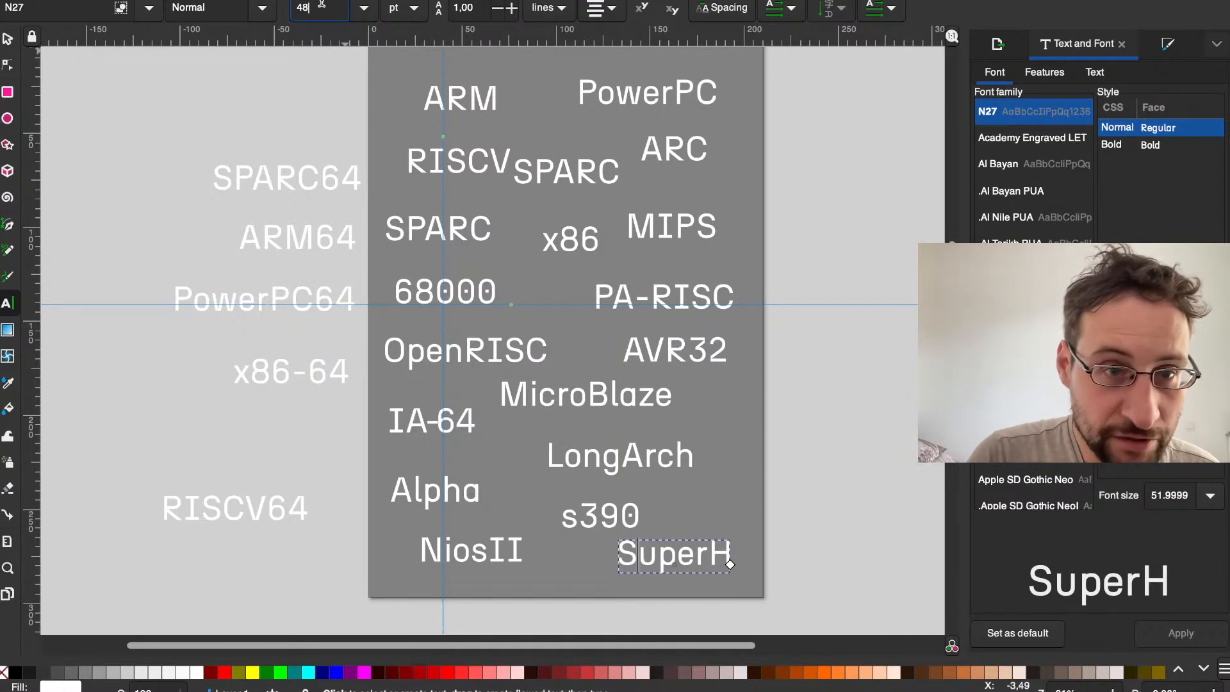
pyautogui.press('Return')
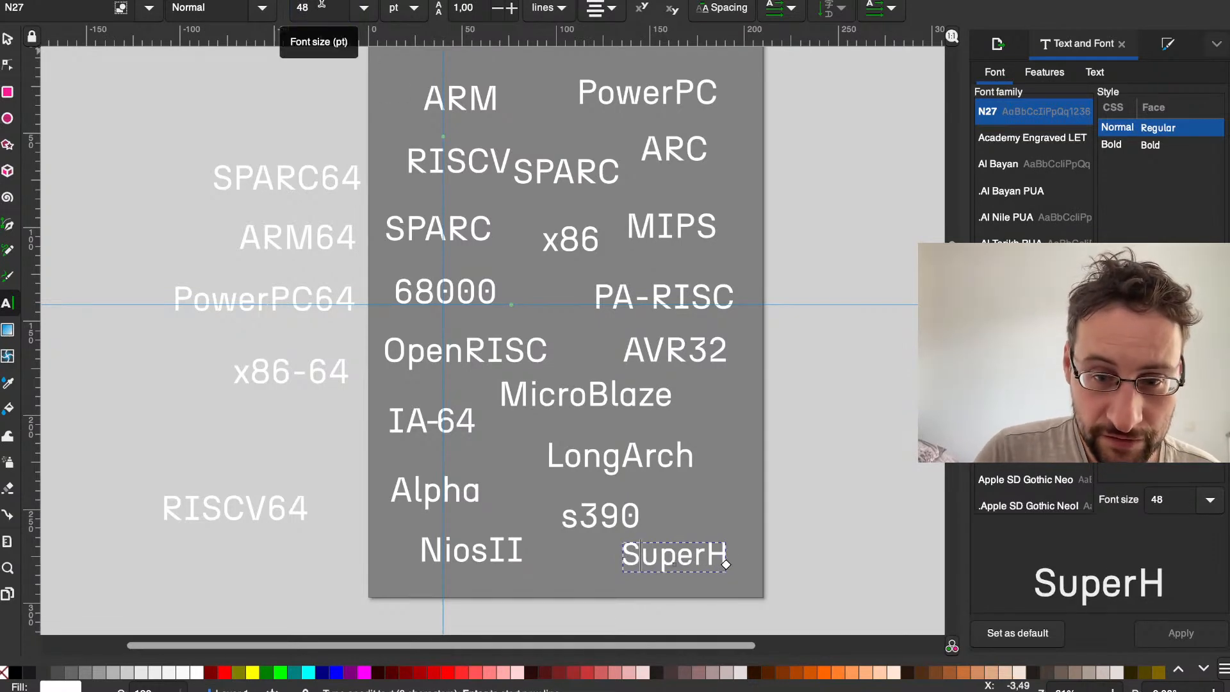
pyautogui.click(471, 551)
pyautogui.click(321, 13)
pyautogui.write('48')
pyautogui.press('Return')
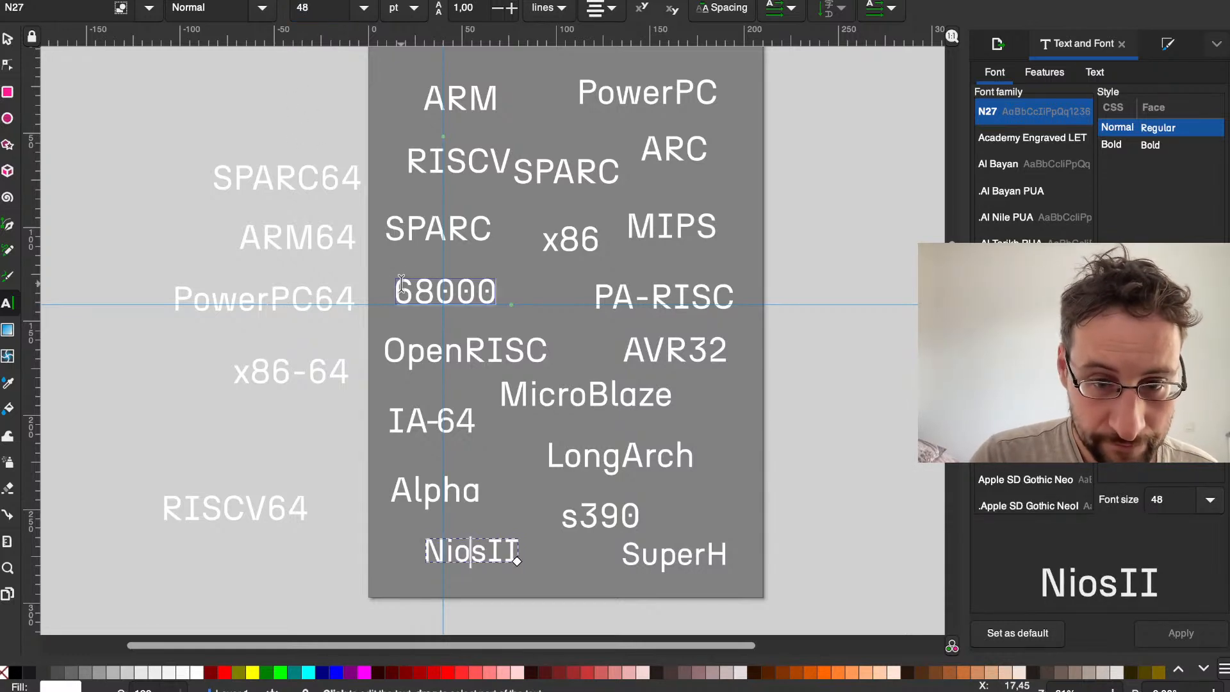
# Step: Set the font size of the s390, LongArch and MicroBlaze labels to 48 pt
pyautogui.click(620, 516)
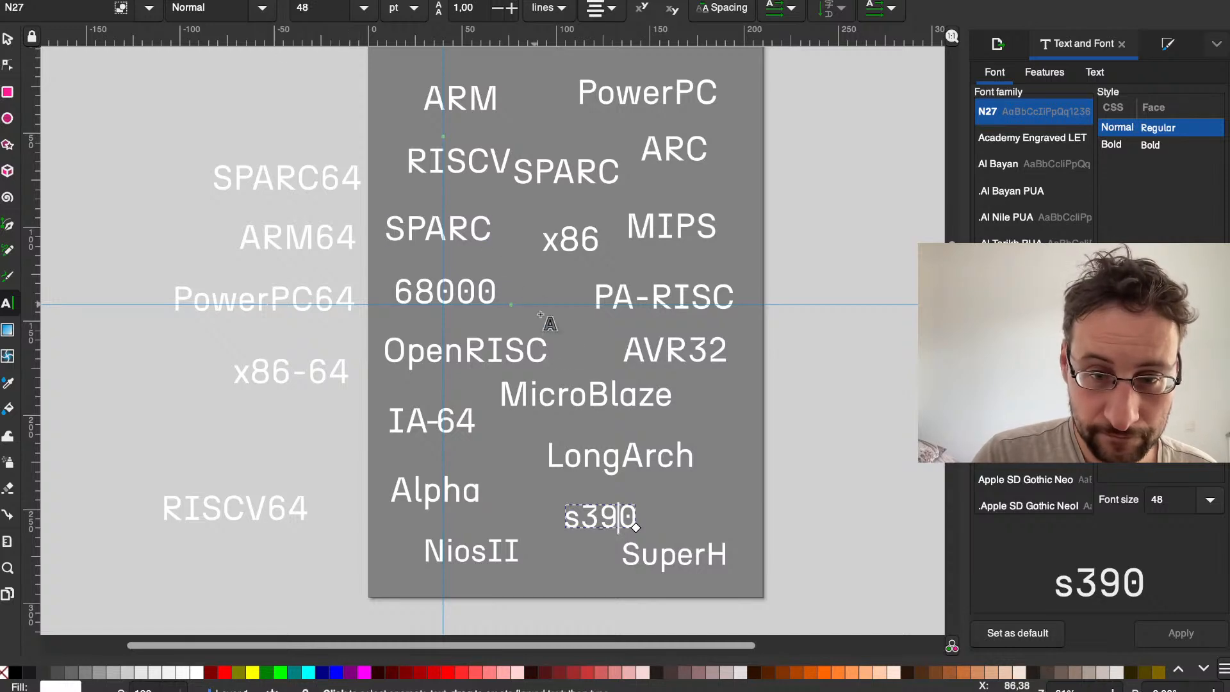
pyautogui.click(653, 451)
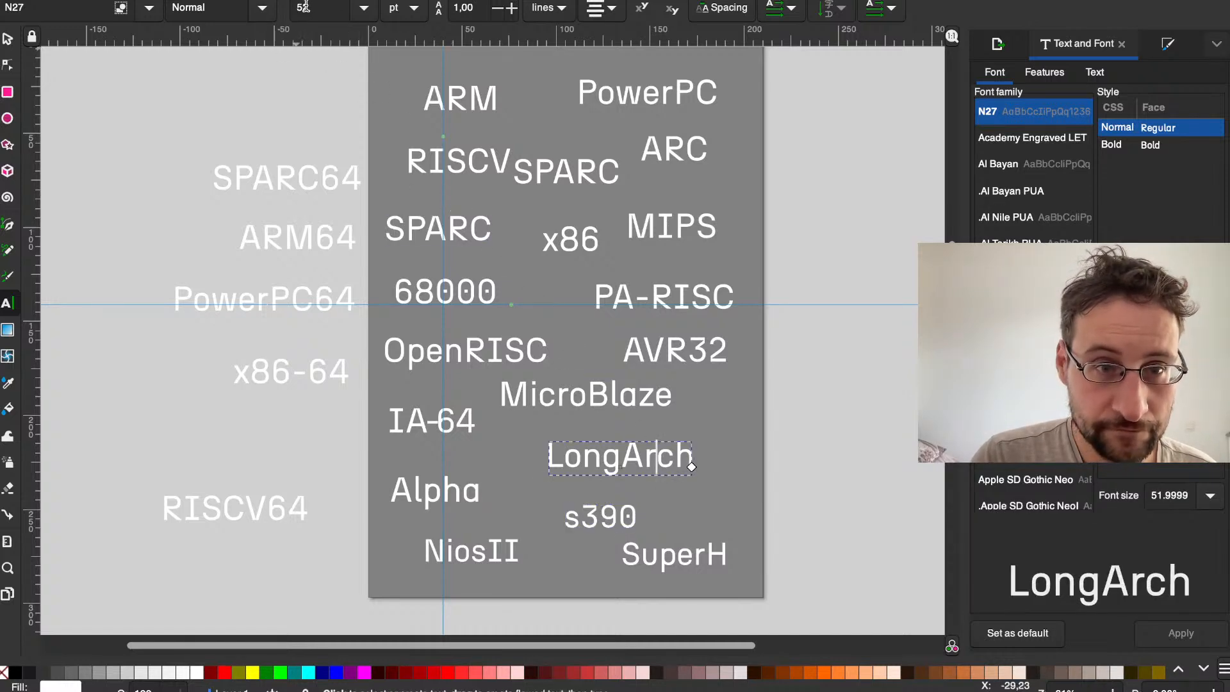
pyautogui.press('Escape')
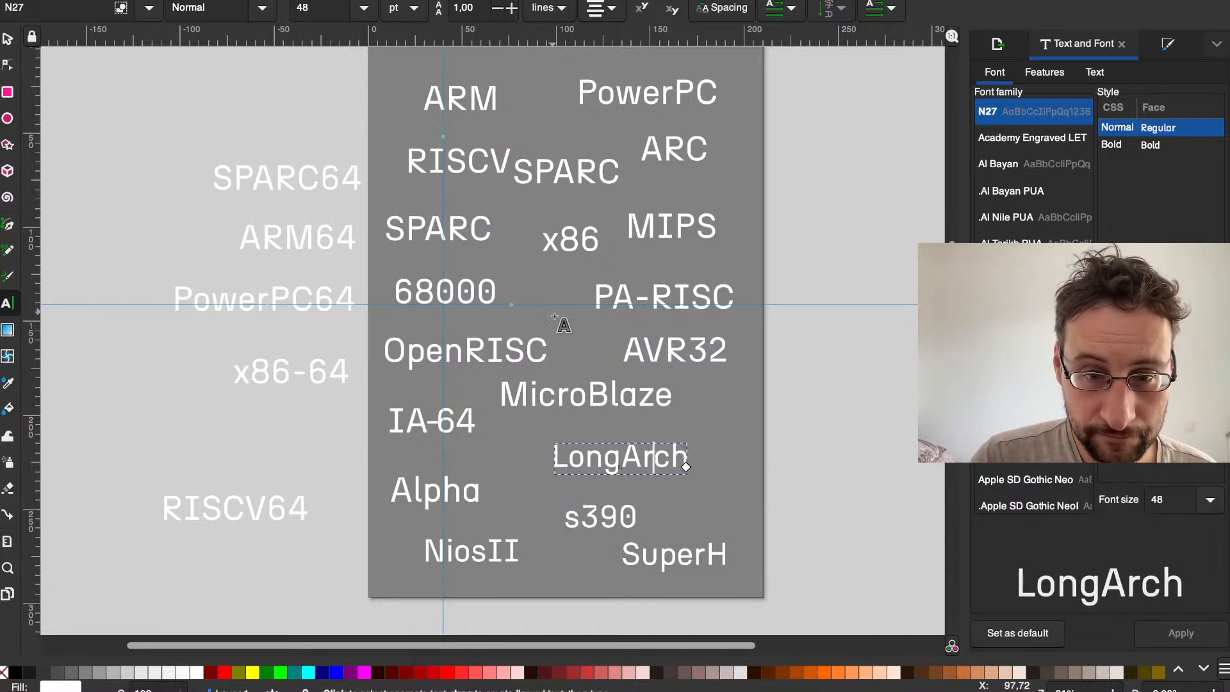
pyautogui.click(569, 397)
pyautogui.write('48')
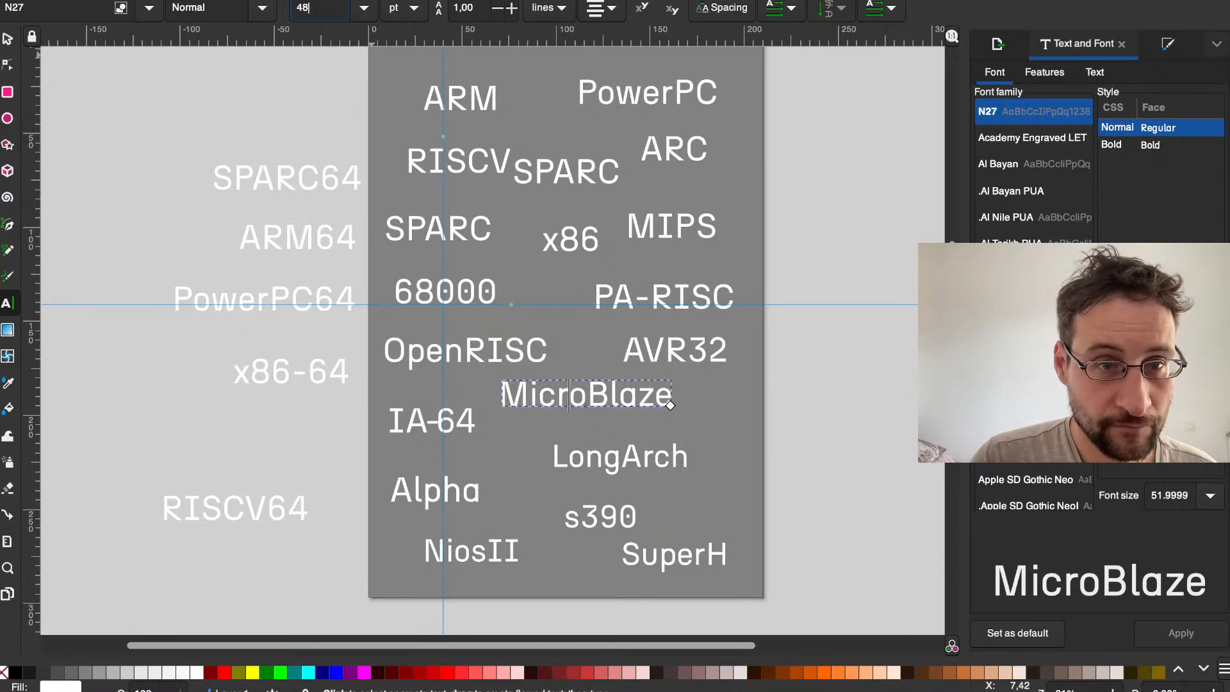
pyautogui.press('Return')
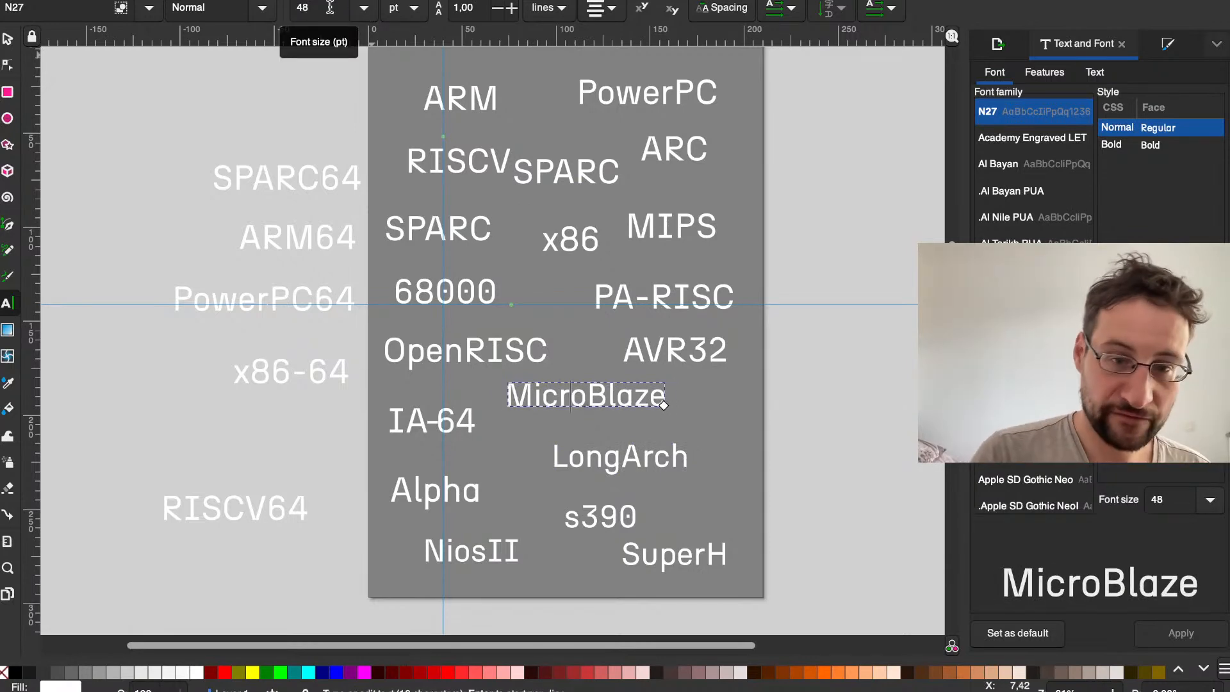
# Step: Set the 68000 label's font size to 48 pt
pyautogui.click(440, 299)
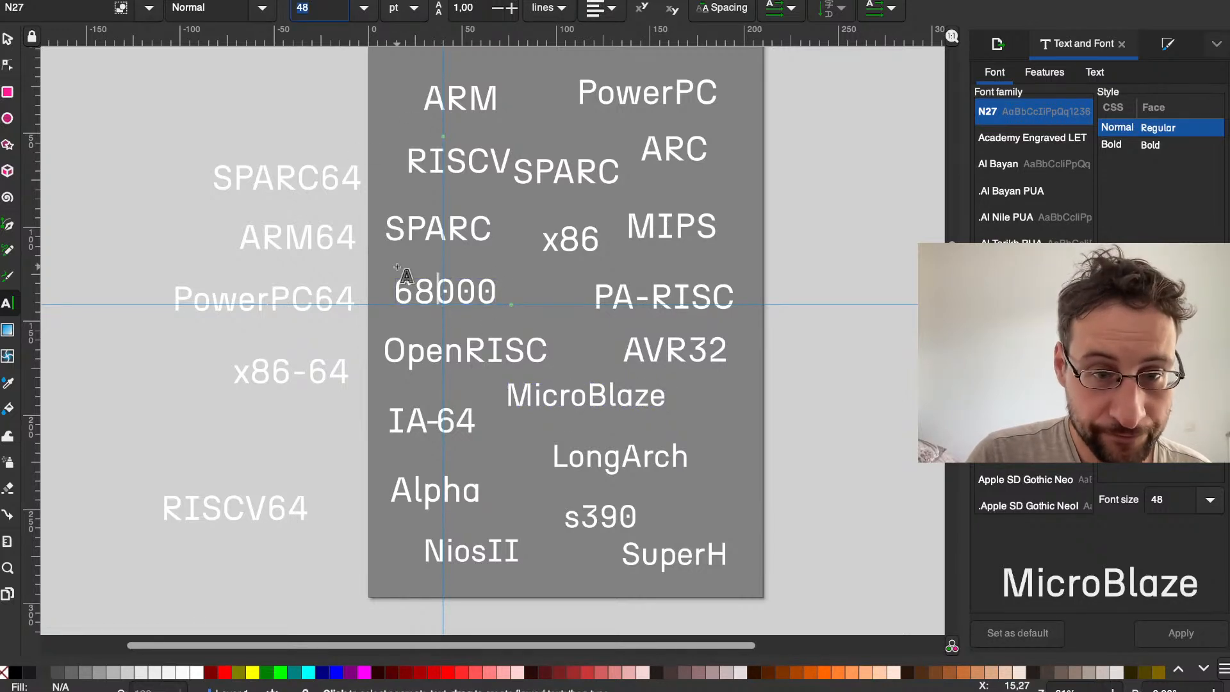
pyautogui.doubleClick(399, 291)
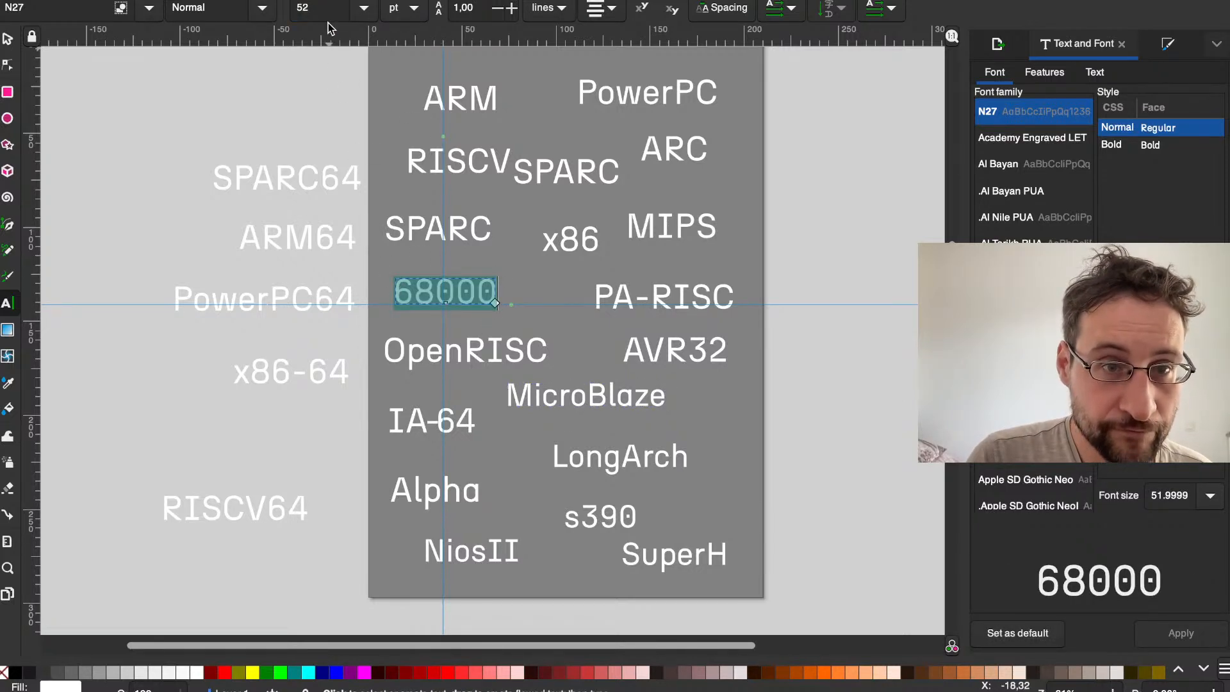
pyautogui.write('48')
pyautogui.press('Return')
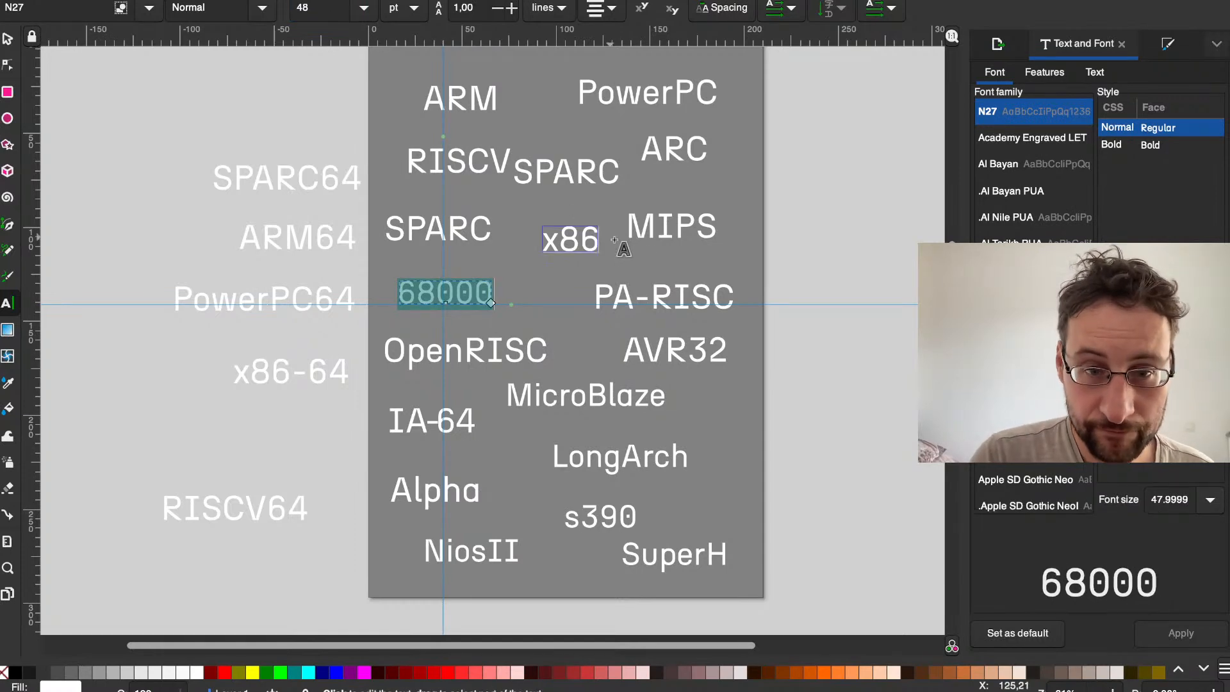
# Step: Set the PA-RISC label's font size to 48 pt
pyautogui.click(810, 261)
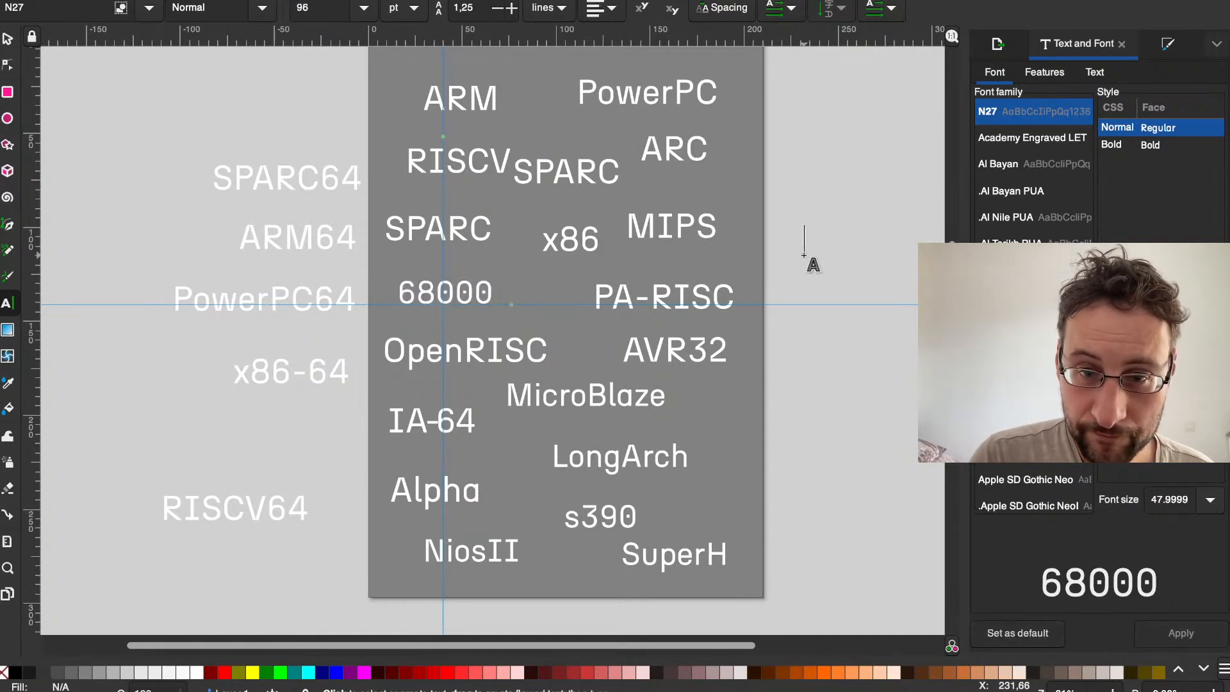
pyautogui.tripleClick(720, 290)
pyautogui.press('BackSpace')
pyautogui.press('BackSpace')
pyautogui.write('48')
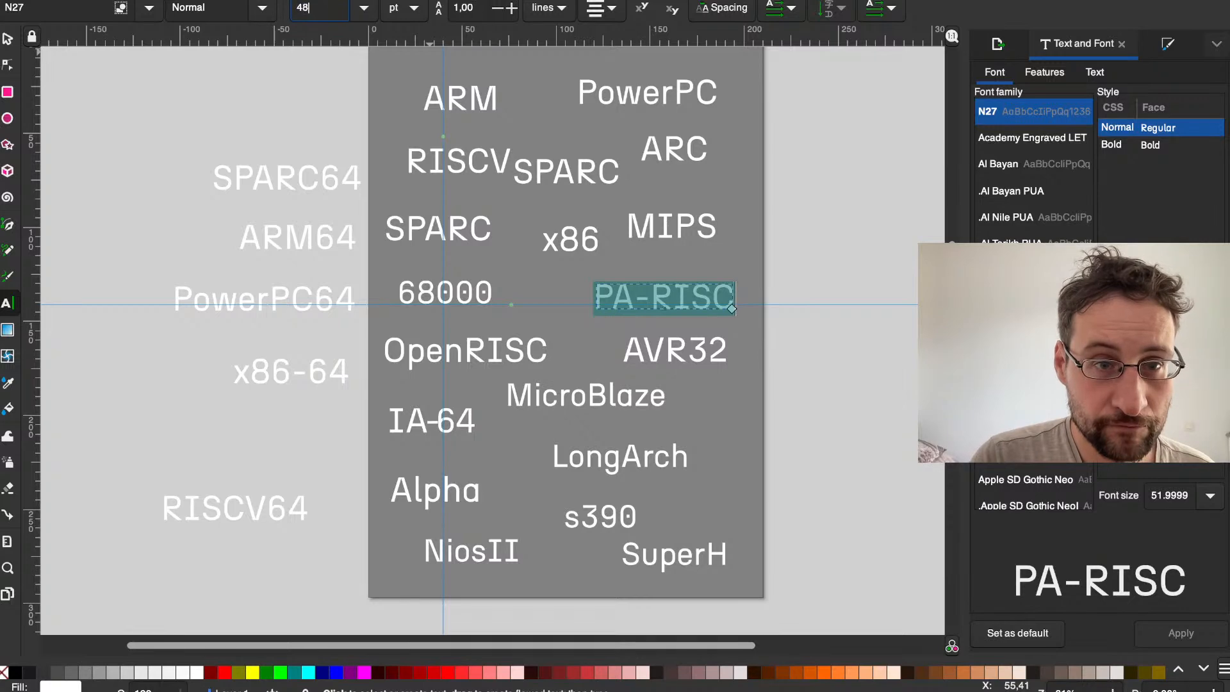
pyautogui.press('Return')
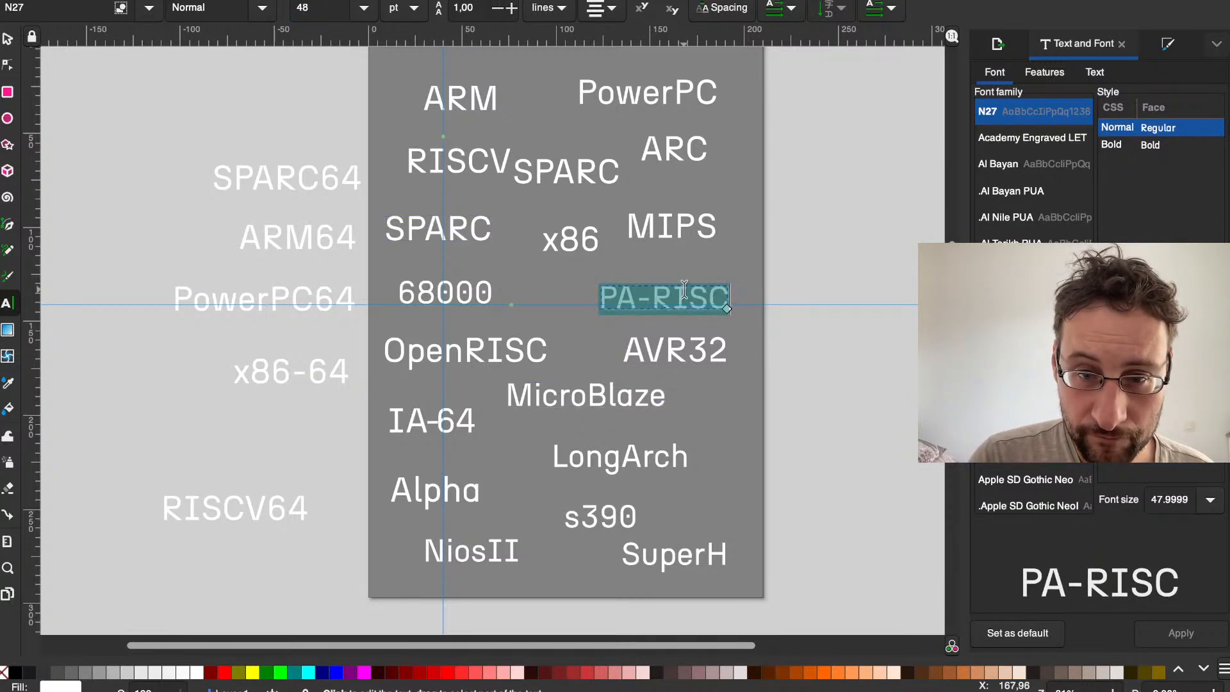
# Step: Set the font size of the AVR32 and OpenRISC labels to 48 pt
pyautogui.click(708, 351)
pyautogui.doubleClick(336, 9)
pyautogui.write('48')
pyautogui.press('Return')
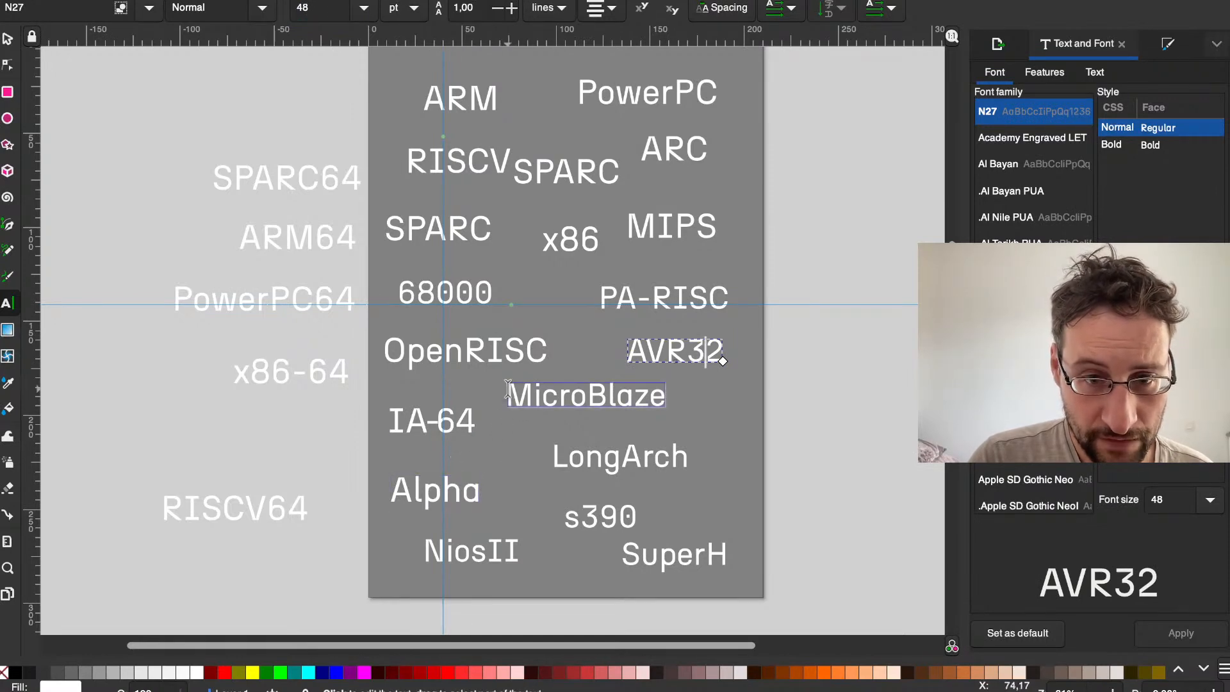
pyautogui.click(452, 356)
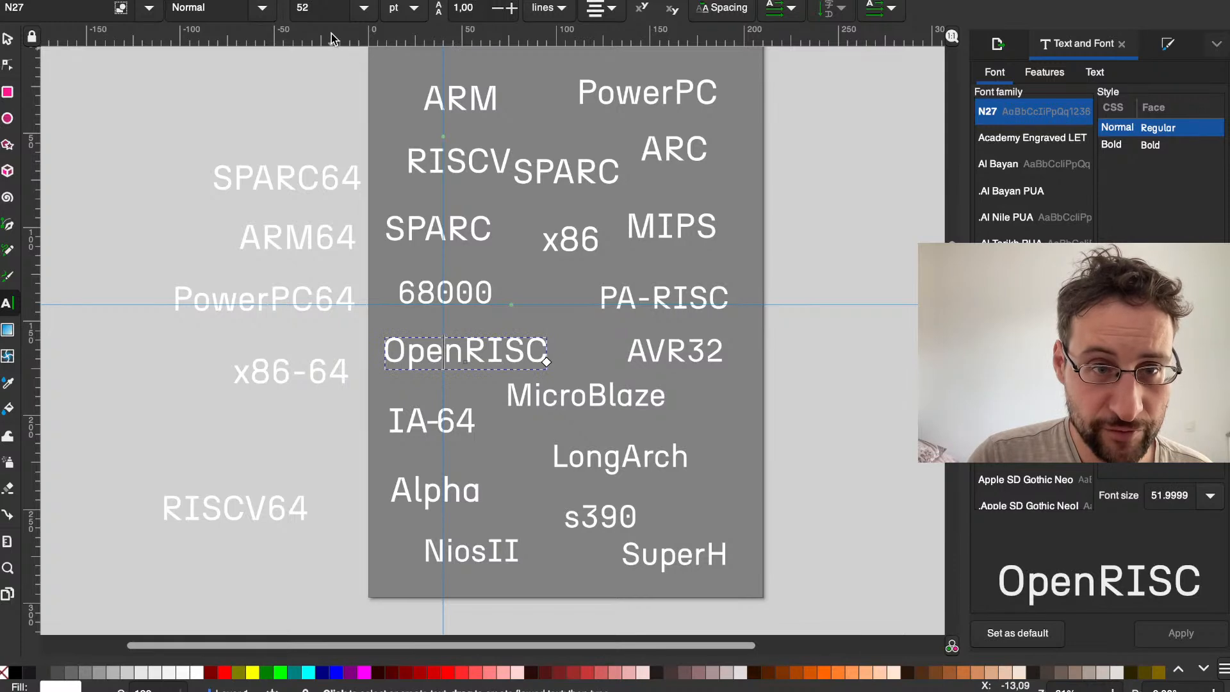
pyautogui.write('48')
pyautogui.press('Return')
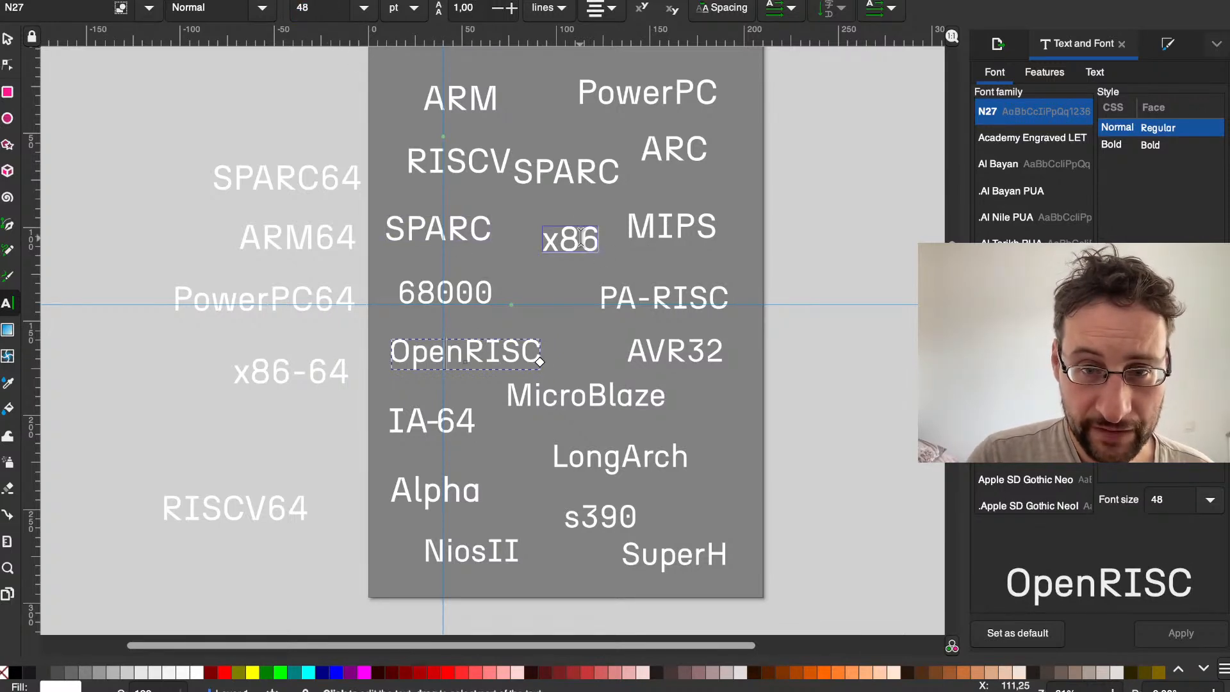
# Step: Set the ARC label's font size to 48 pt
pyautogui.click(666, 141)
pyautogui.doubleClick(333, 6)
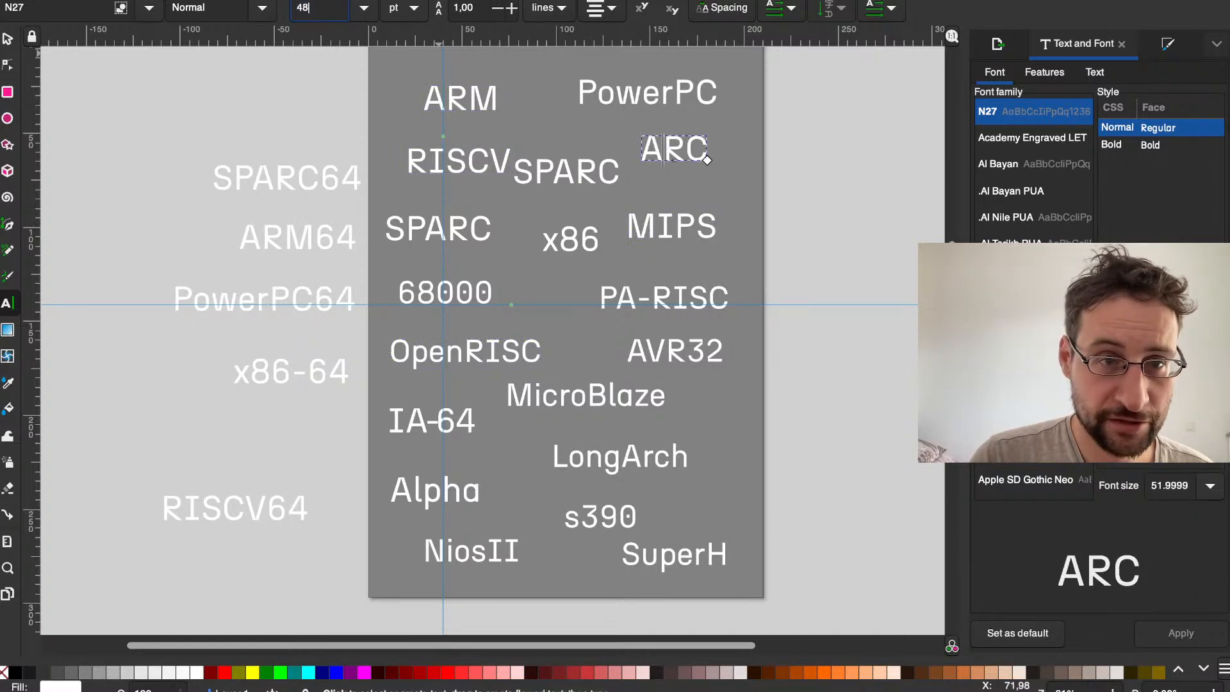
pyautogui.press('Return')
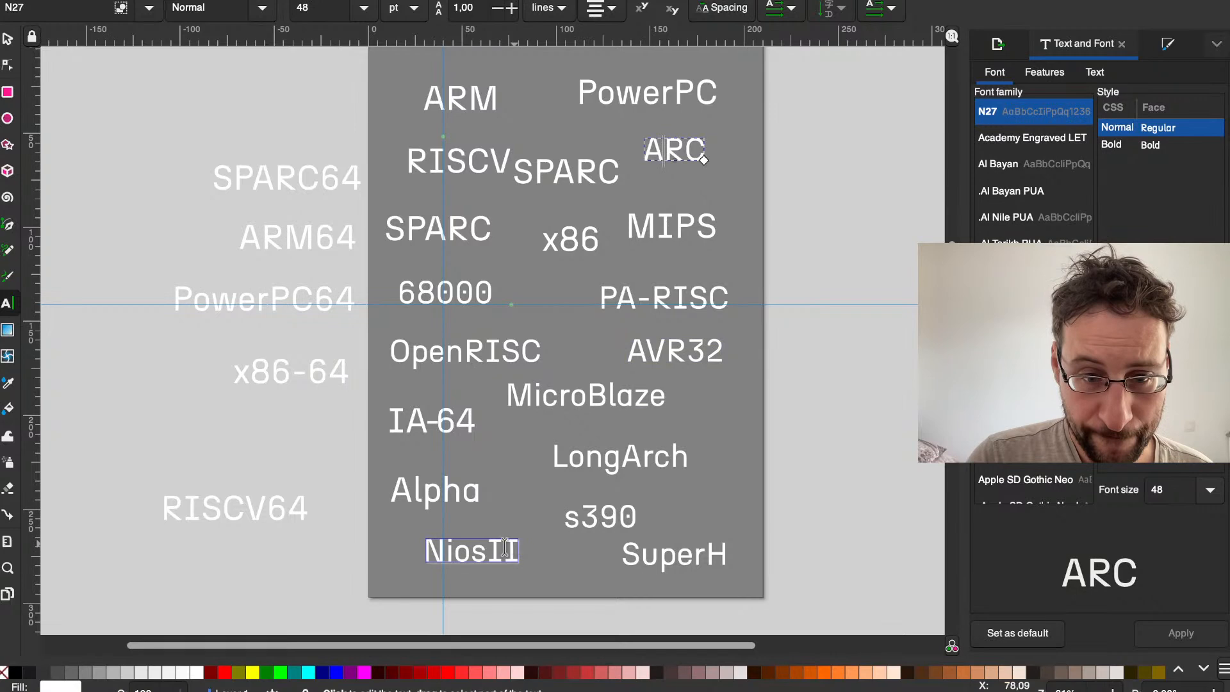
pyautogui.doubleClick(407, 490)
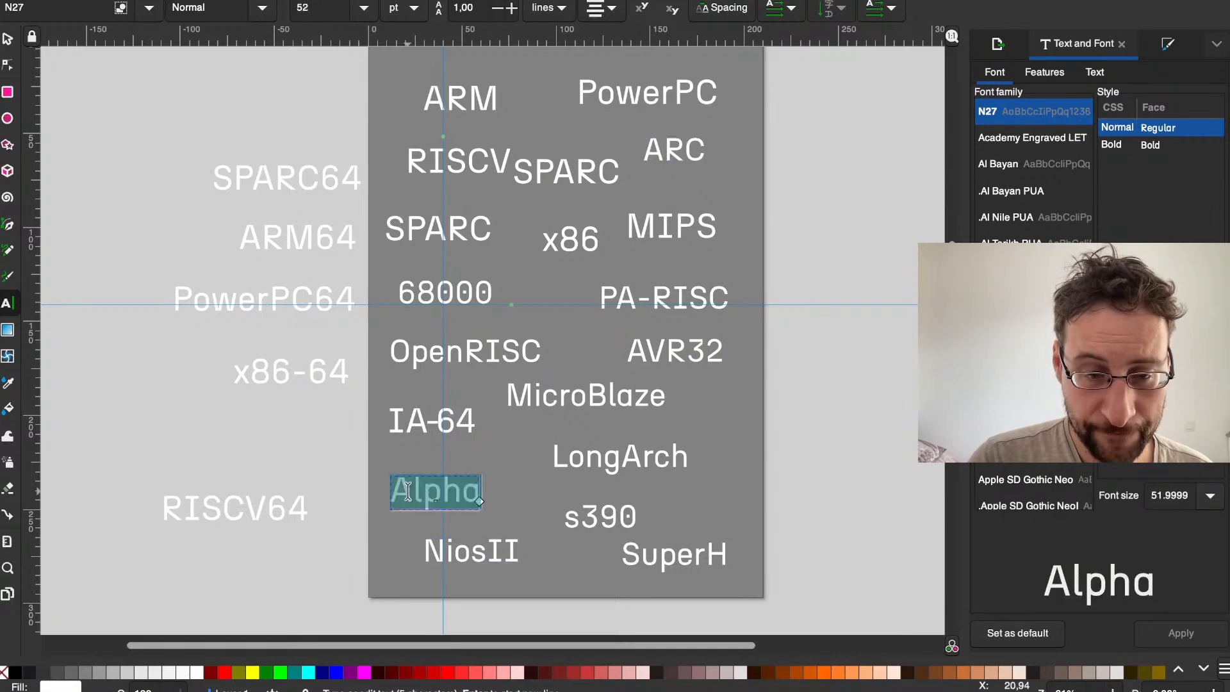
pyautogui.write('48')
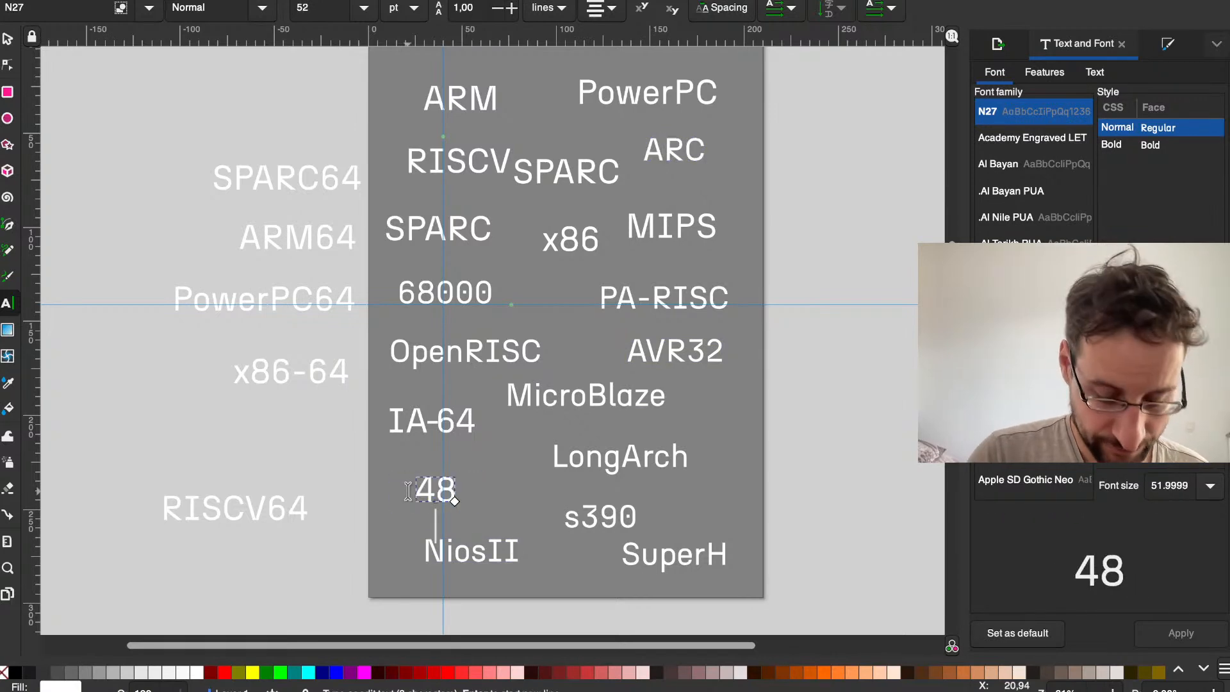
pyautogui.press('super+z')
pyautogui.press('super+z')
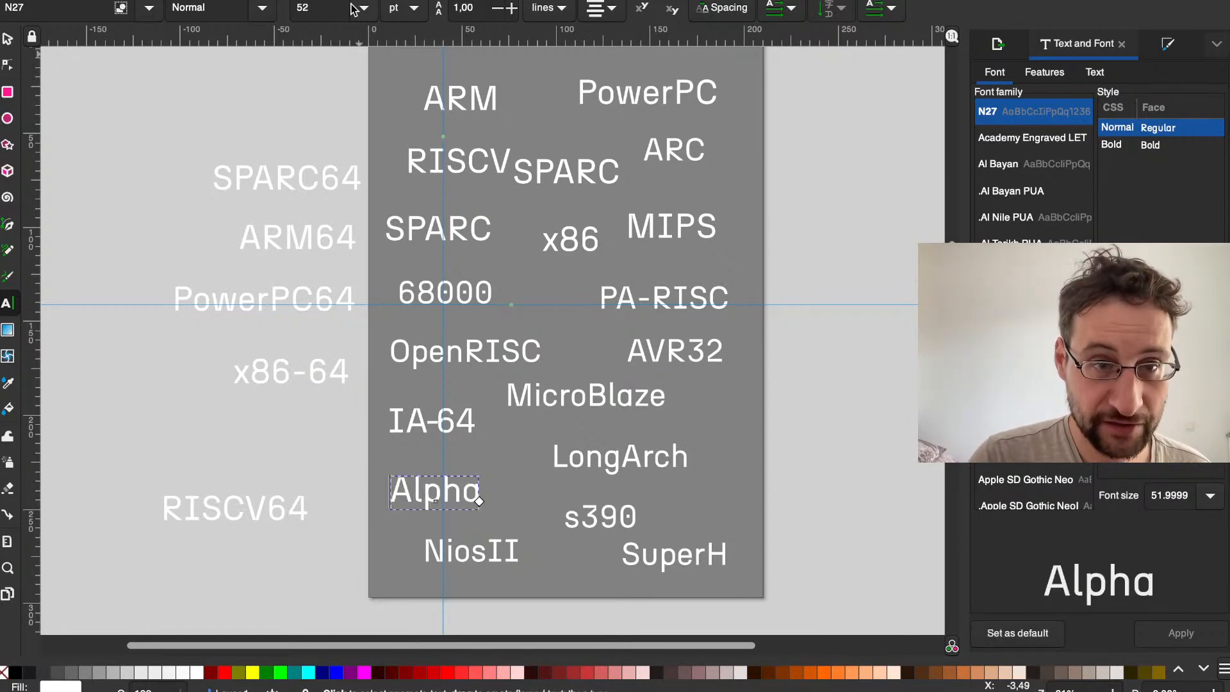
# Step: Set the font size of the Alpha and IA-64 labels to 48 pt
pyautogui.write('48')
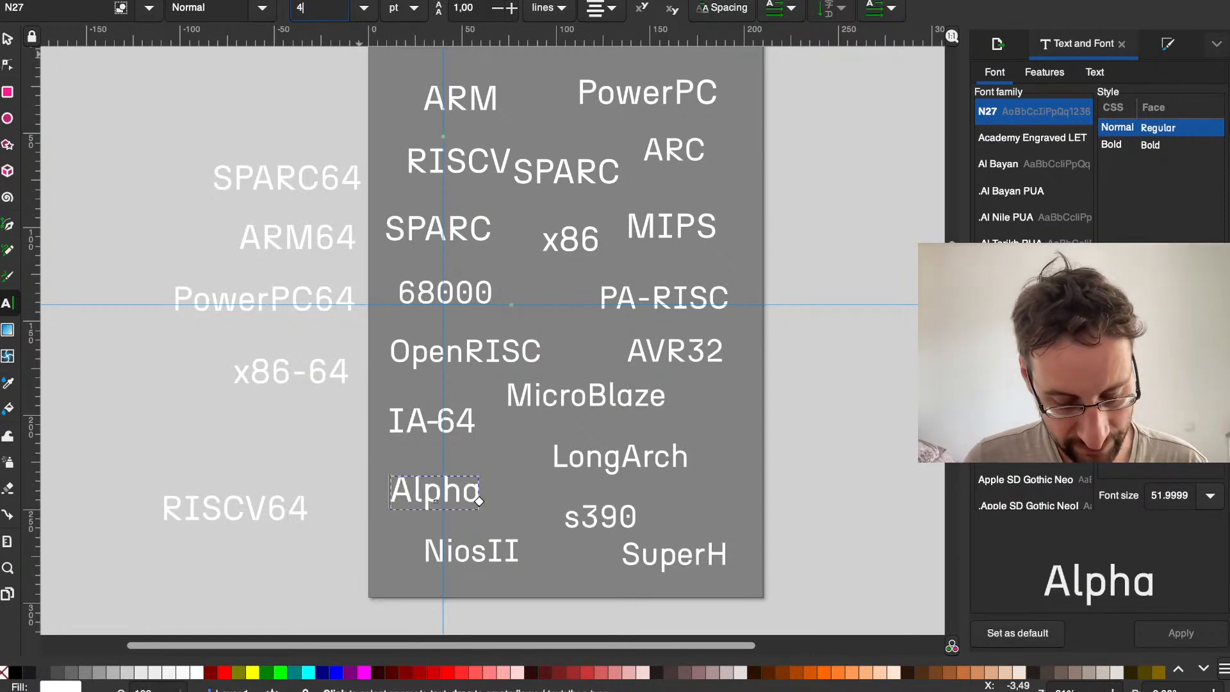
pyautogui.press('Return')
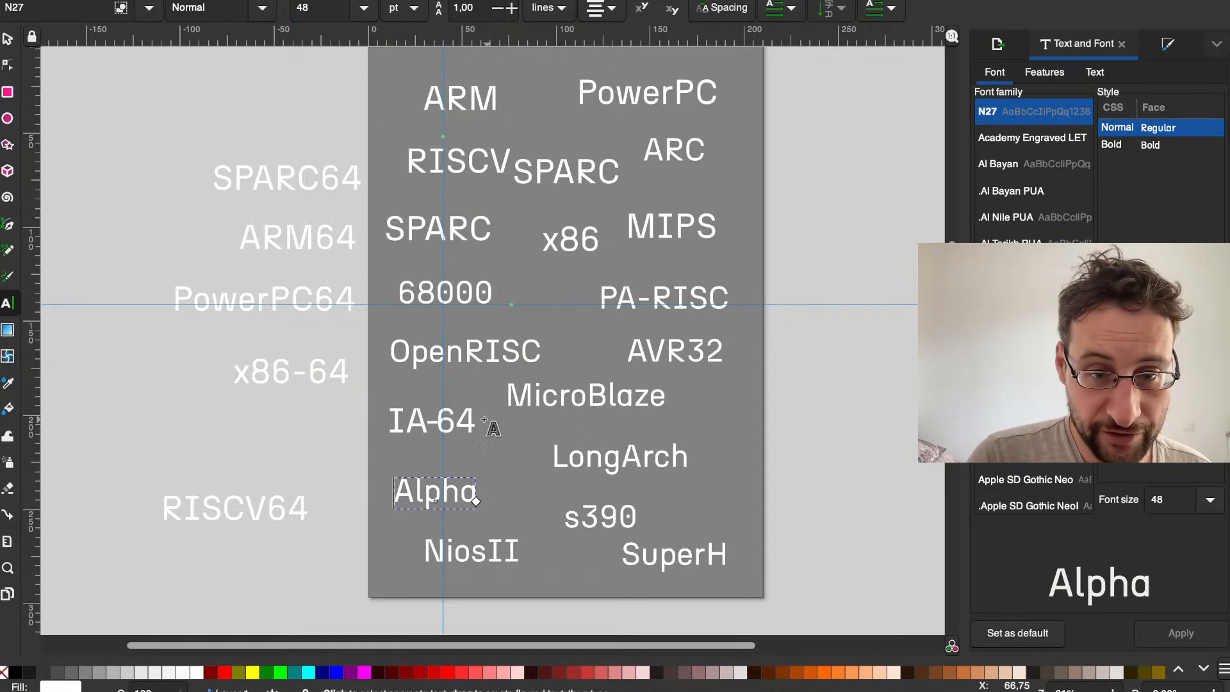
pyautogui.click(456, 422)
pyautogui.write('48')
pyautogui.press('Return')
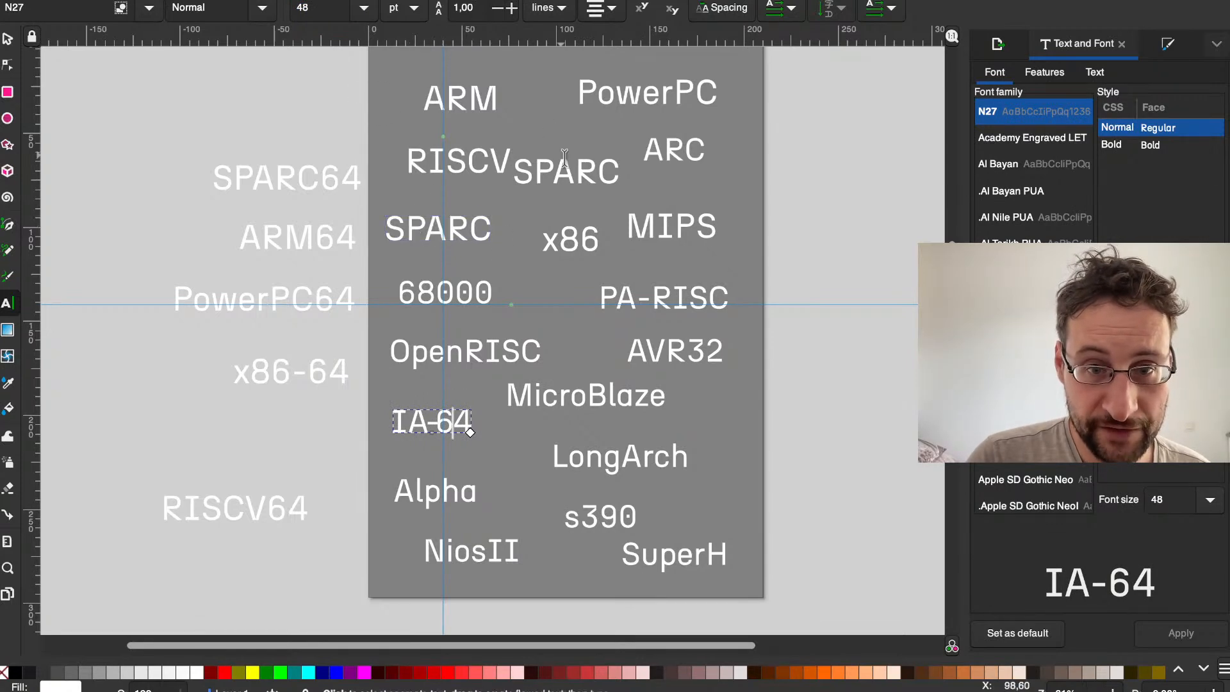
# Step: Enlarge the ARM and PowerPC labels at the head of the page to a font size of 68 pt
pyautogui.click(446, 99)
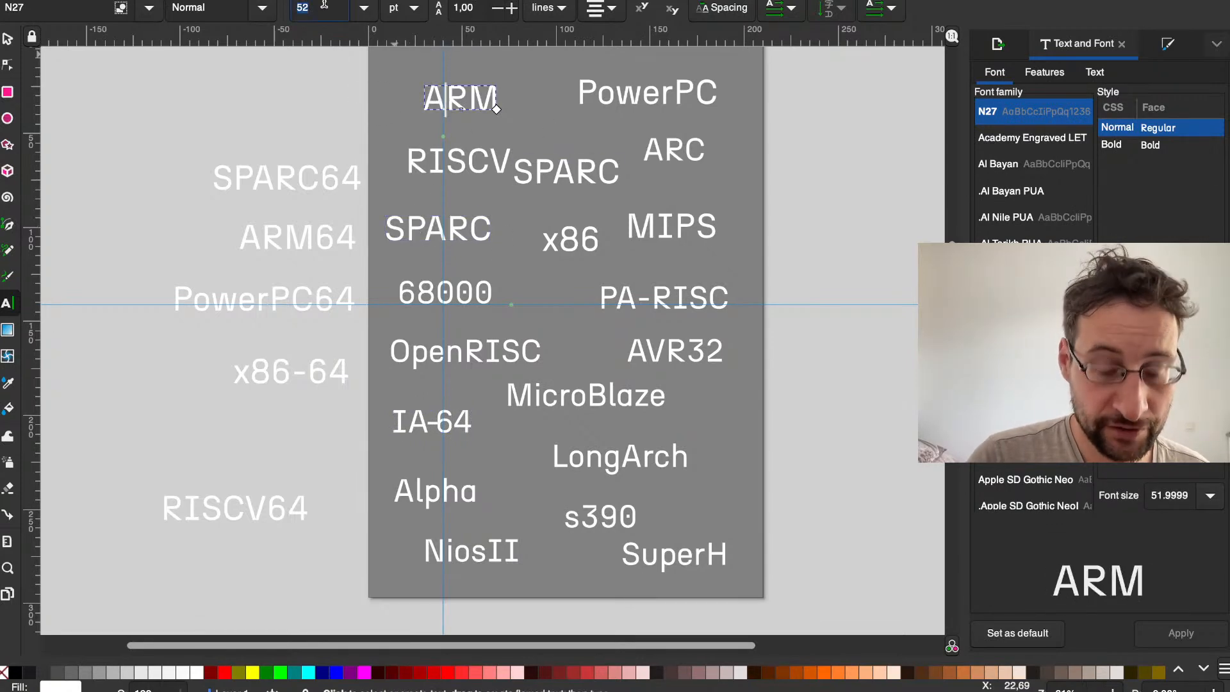
pyautogui.write('6')
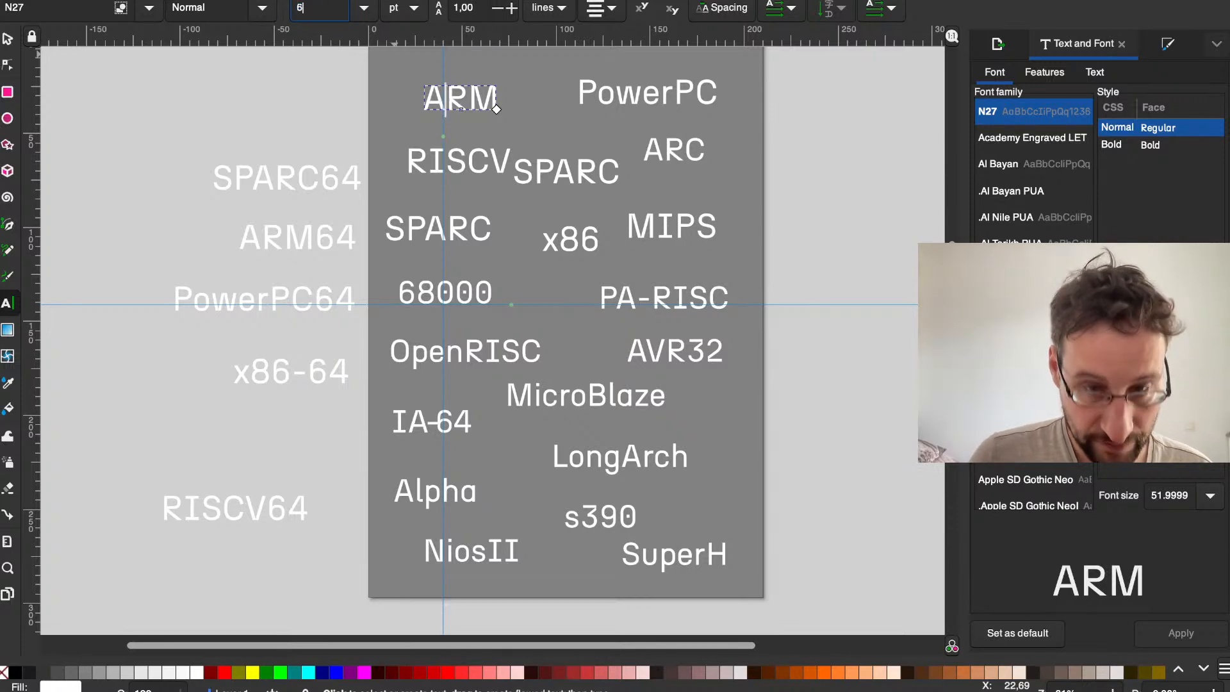
pyautogui.write('8')
pyautogui.press('Return')
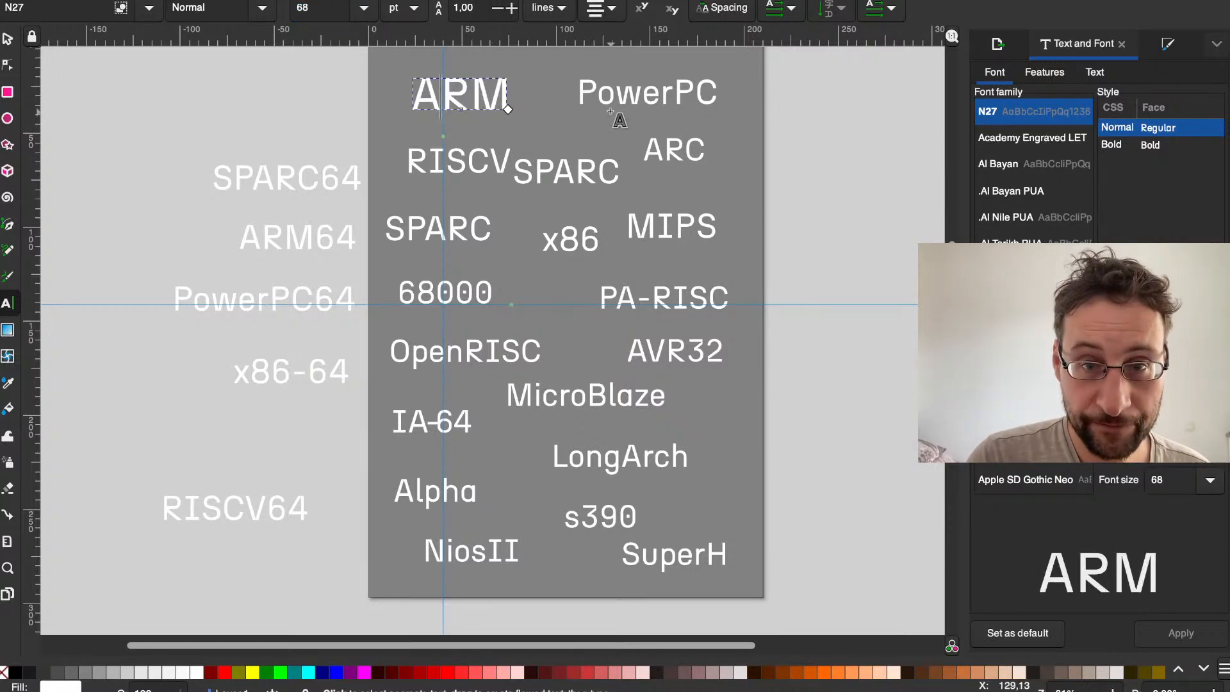
pyautogui.click(597, 96)
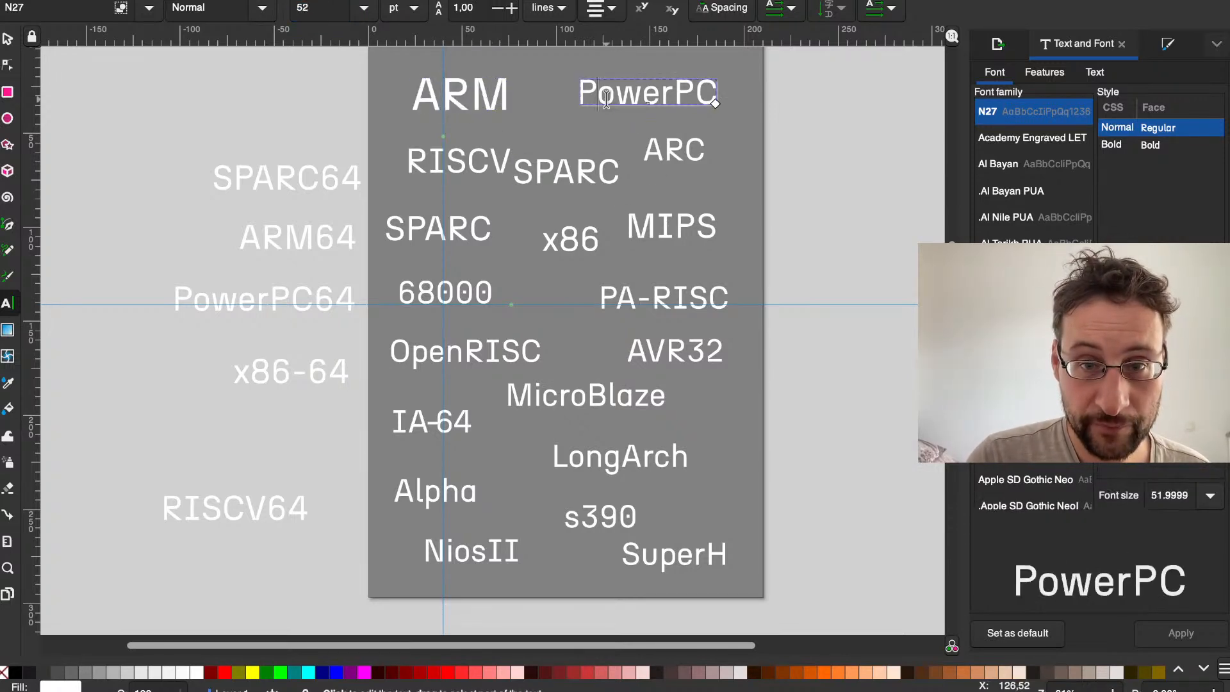
pyautogui.click(319, 6)
pyautogui.write('68')
pyautogui.press('Return')
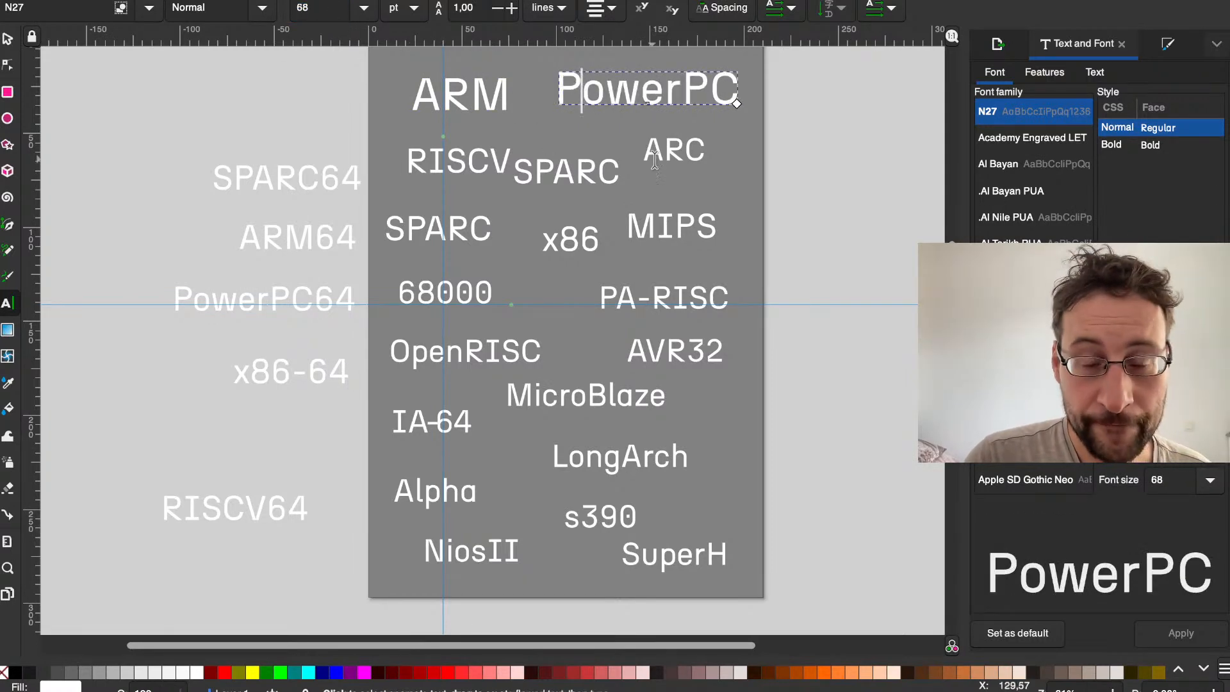
# Step: Enlarge the RISCV label to a font size of 68 pt
pyautogui.click(454, 160)
pyautogui.click(319, 7)
pyautogui.write('68')
pyautogui.press('Return')
# Step: Enlarge the x86 label to a font size of 68 pt and move it down between the 68000 and PA-RISC labels
pyautogui.click(425, 287)
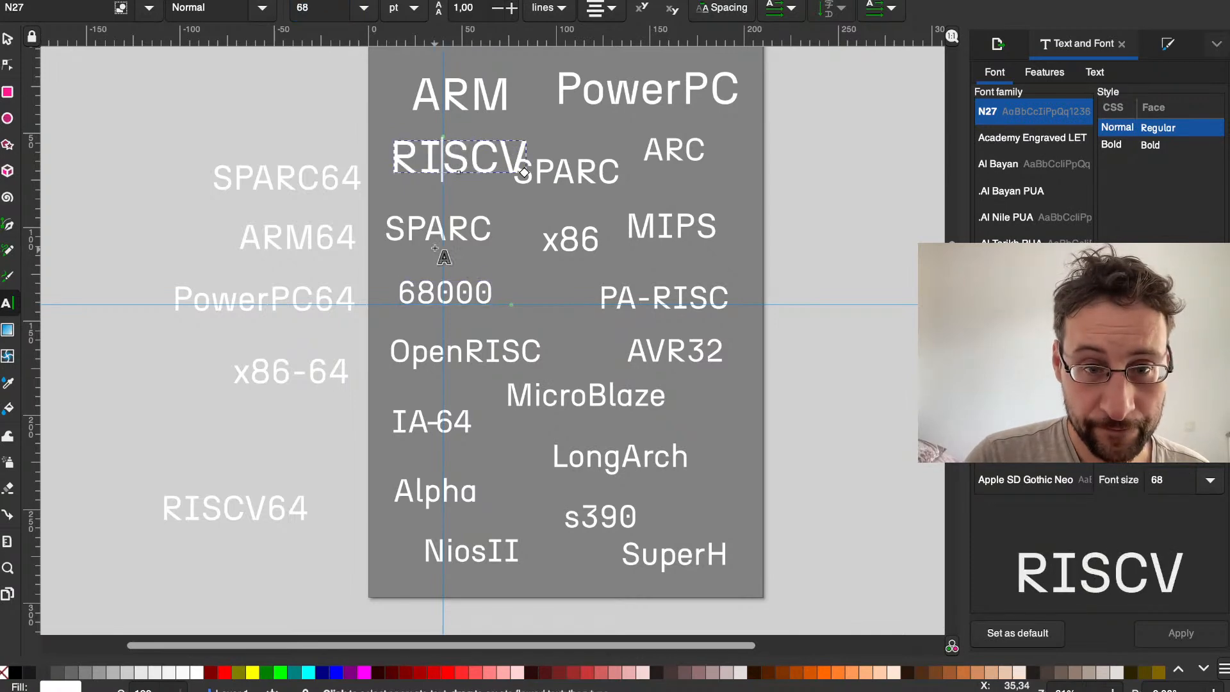
pyautogui.click(572, 246)
pyautogui.write('68')
pyautogui.press('Return')
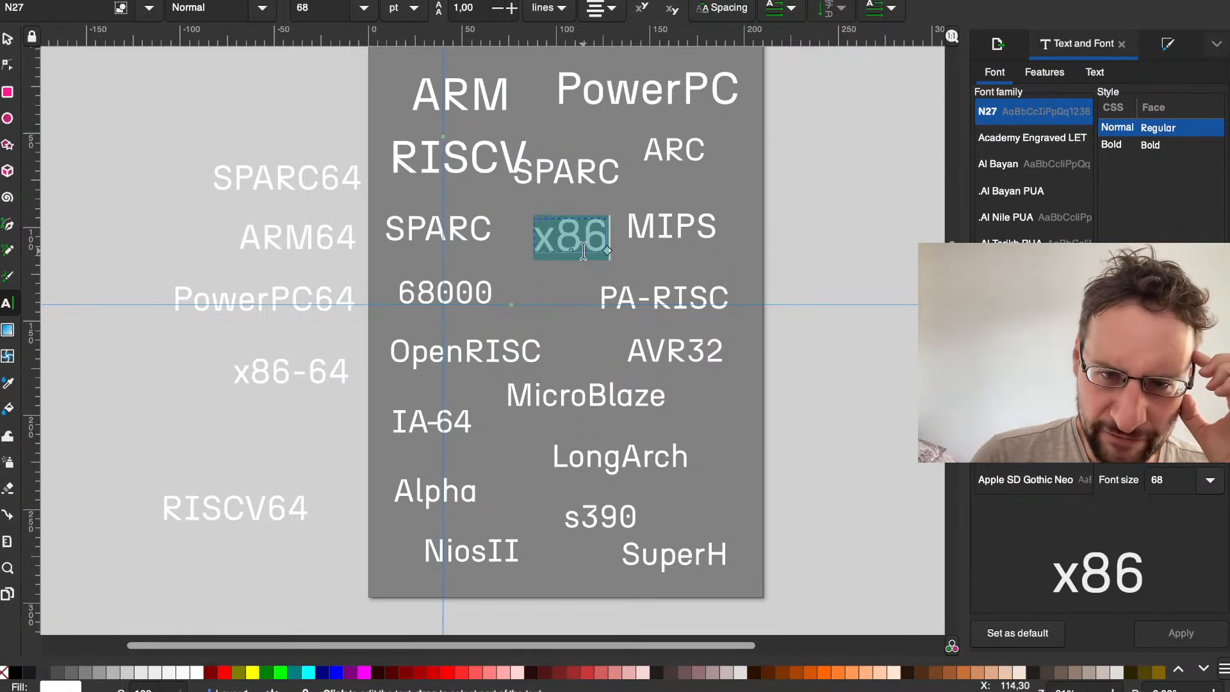
pyautogui.click(8, 38)
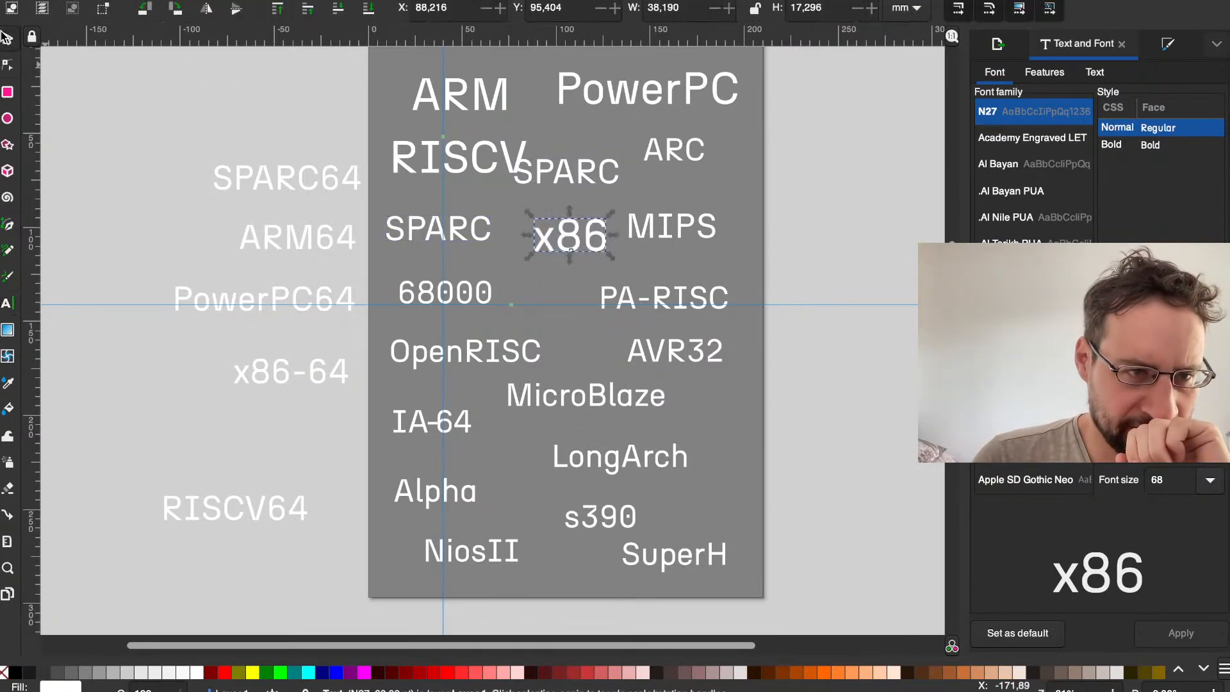
pyautogui.moveTo(567, 241); pyautogui.dragTo(552, 318)
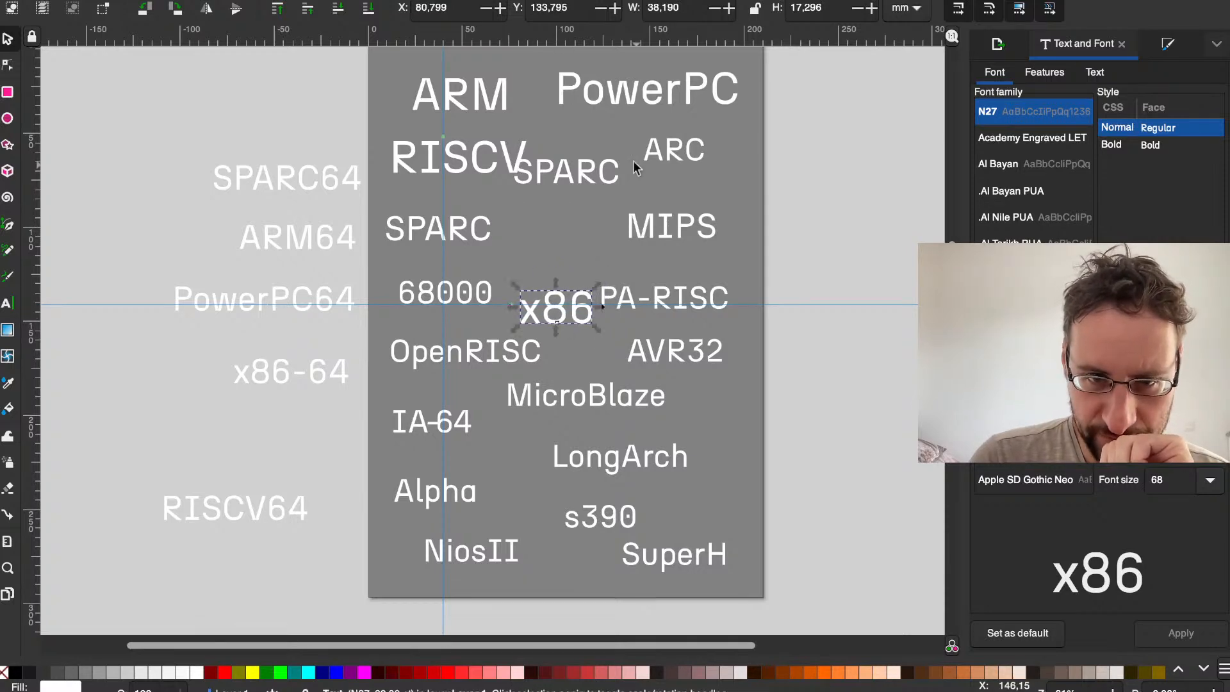
pyautogui.moveTo(460, 105); pyautogui.dragTo(465, 107)
pyautogui.moveTo(674, 153); pyautogui.dragTo(691, 477)
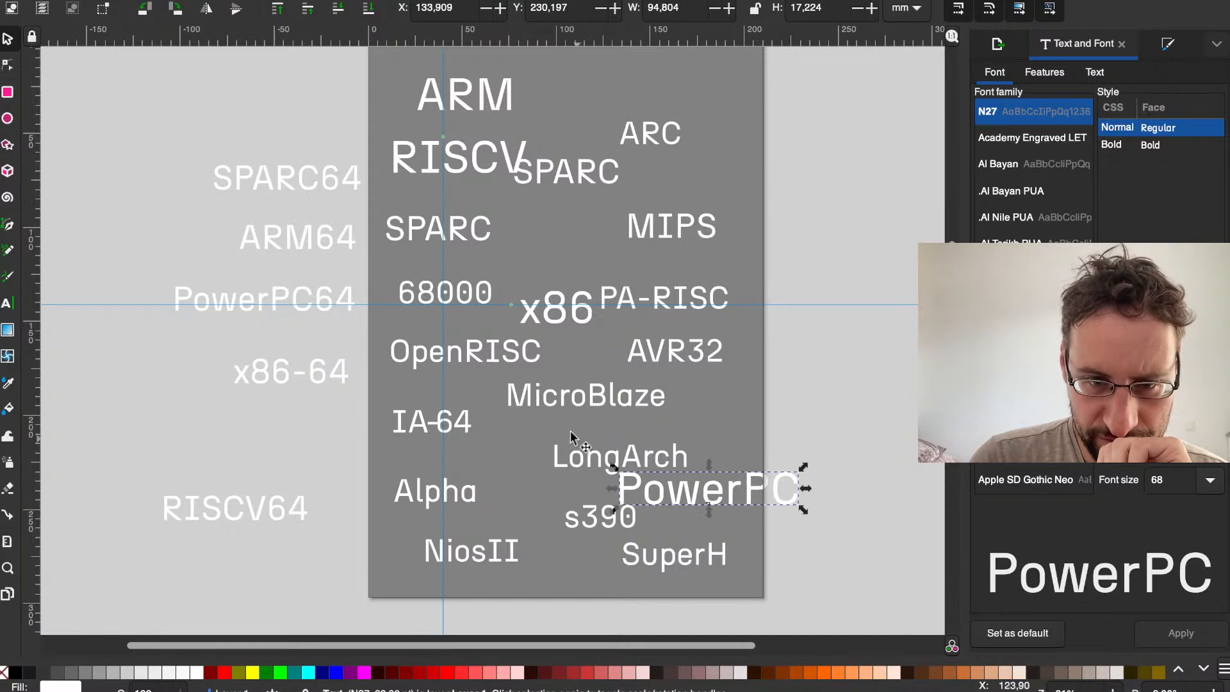
pyautogui.moveTo(649, 115); pyautogui.dragTo(693, 85)
pyautogui.moveTo(662, 208)
pyautogui.mouseDown()
pyautogui.moveTo(618, 129)
pyautogui.moveTo(658, 209)
pyautogui.mouseUp()
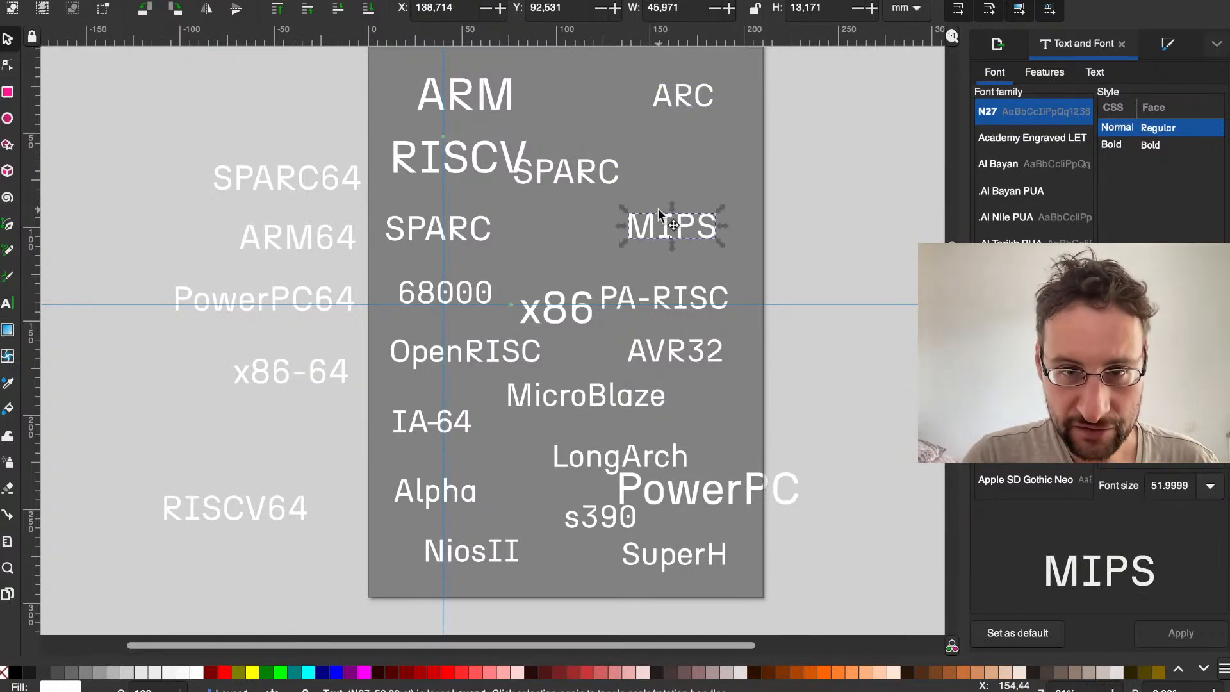
pyautogui.press('super+z')
pyautogui.press('super+z')
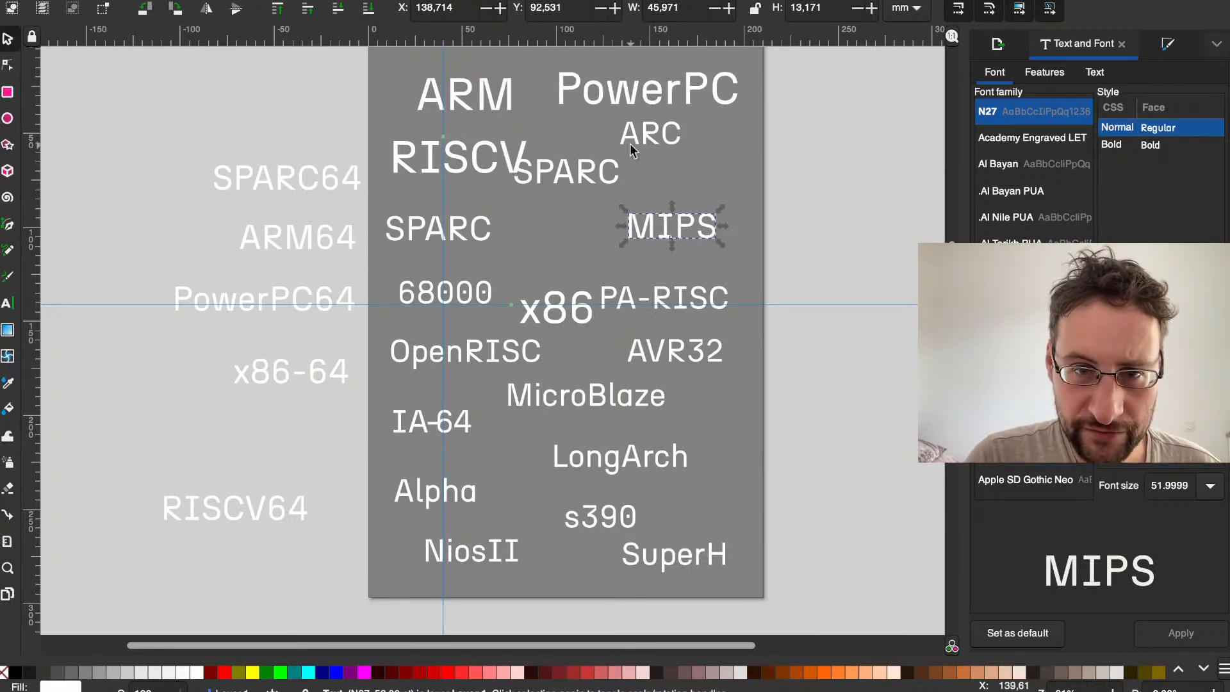
# Step: Stack ARC, PowerPC and MIPS in that order at the page's upper right, and lower the neighbouring SPARC label below RISCV
pyautogui.moveTo(647, 134); pyautogui.dragTo(685, 83)
pyautogui.moveTo(611, 99); pyautogui.dragTo(607, 140)
pyautogui.click(545, 172)
pyautogui.moveTo(545, 173); pyautogui.dragTo(533, 207)
pyautogui.moveTo(663, 224)
pyautogui.mouseDown()
pyautogui.moveTo(674, 164)
pyautogui.moveTo(676, 178)
pyautogui.mouseUp()
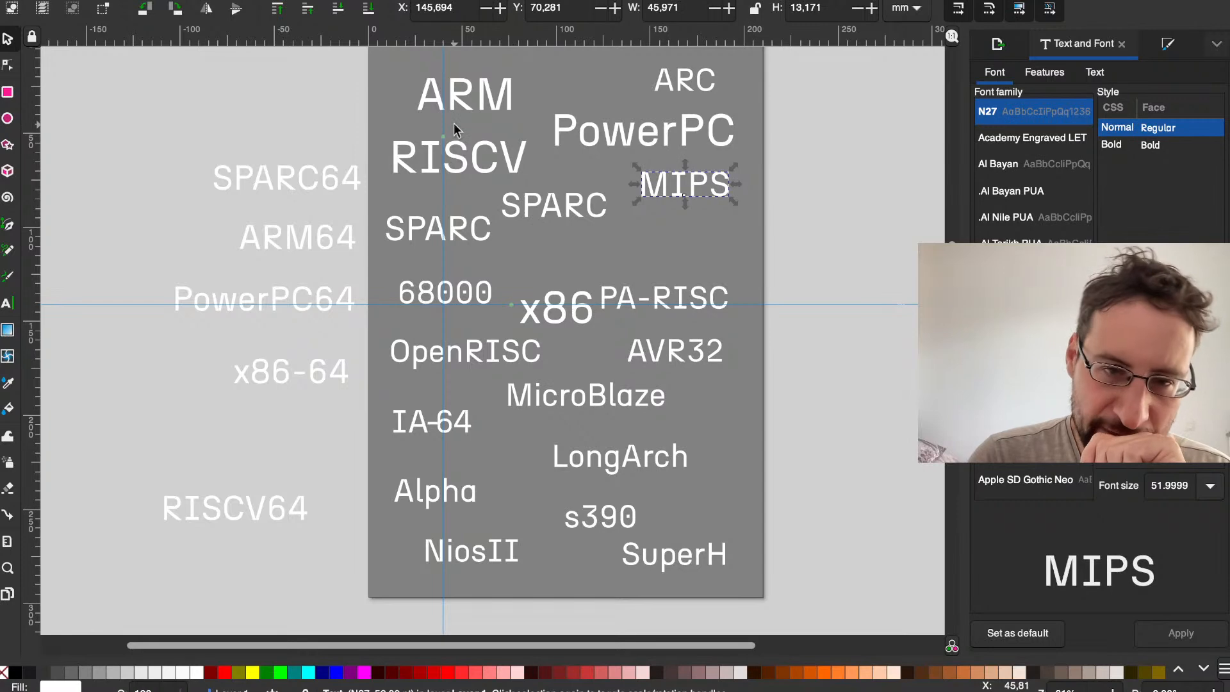
# Step: Raise SuperH to the height of LongArch and nudge ARM and PowerPC slightly to even out the spacing
pyautogui.moveTo(452, 96); pyautogui.dragTo(444, 94)
pyautogui.click(440, 152)
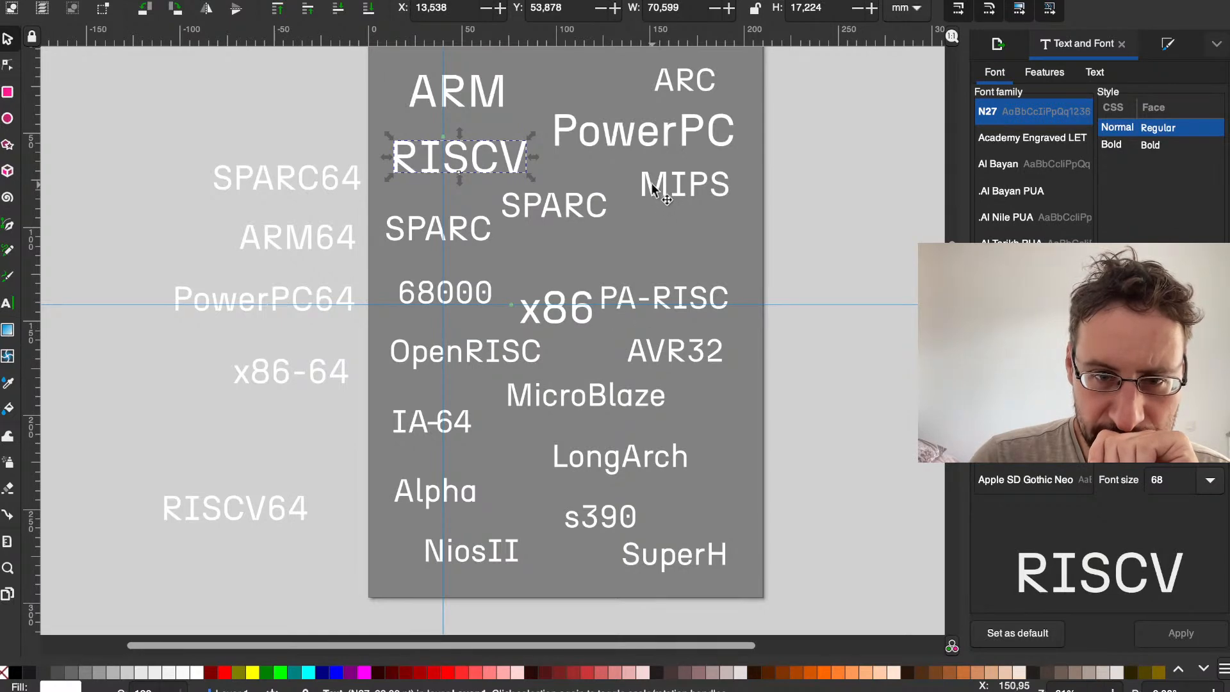
pyautogui.moveTo(651, 562); pyautogui.dragTo(644, 456)
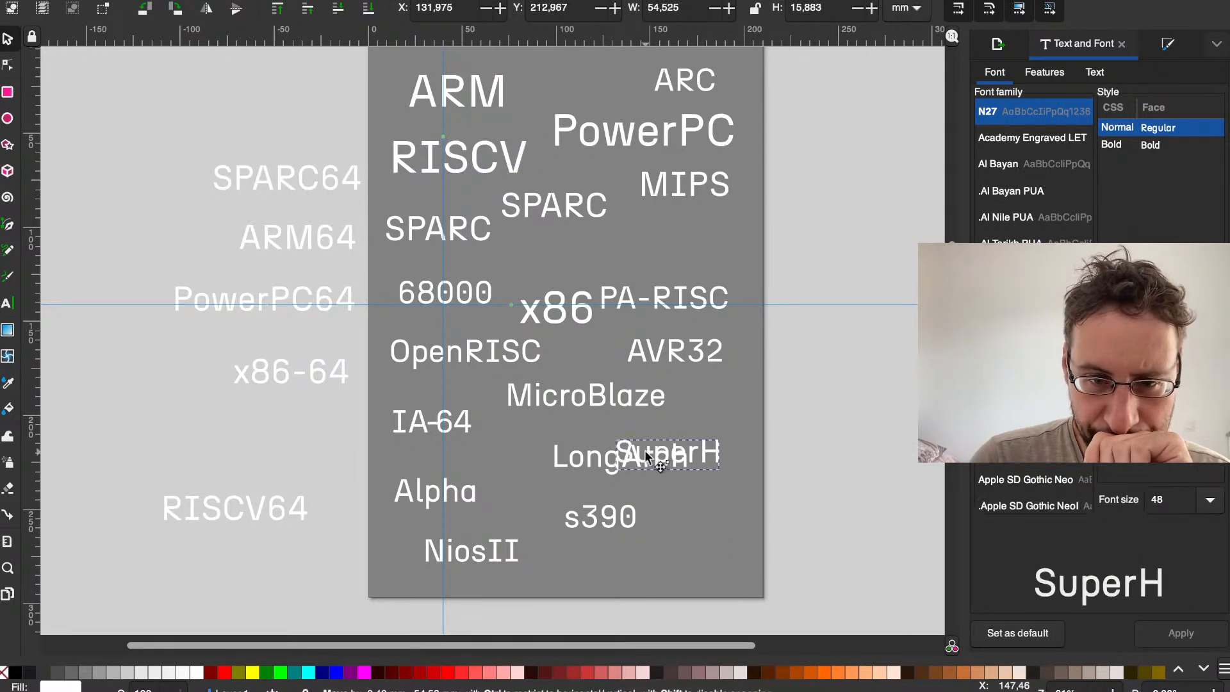
pyautogui.moveTo(618, 145)
pyautogui.mouseDown()
pyautogui.moveTo(635, 321)
pyautogui.moveTo(613, 153)
pyautogui.mouseUp()
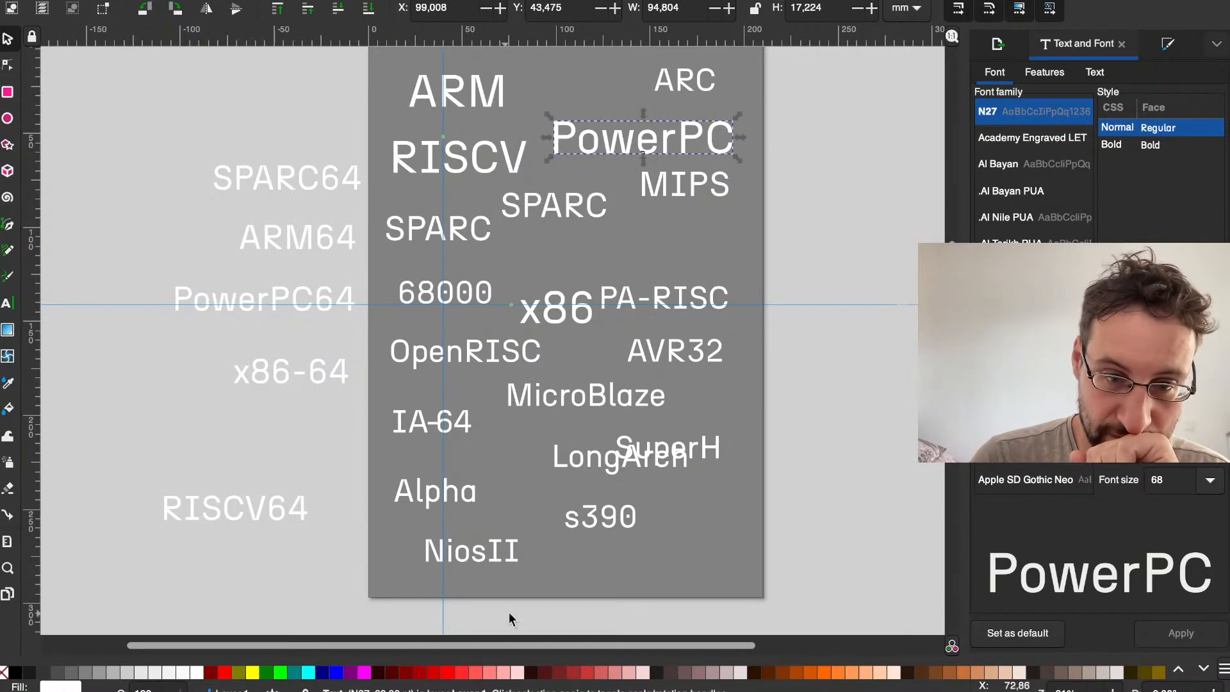
# Step: Rearrange labels: Alpha beside ARM, RISCV at the page's lower right above s390, LongArch beneath IA-64, and PA-RISC higher below MIPS
pyautogui.moveTo(466, 554); pyautogui.dragTo(440, 549)
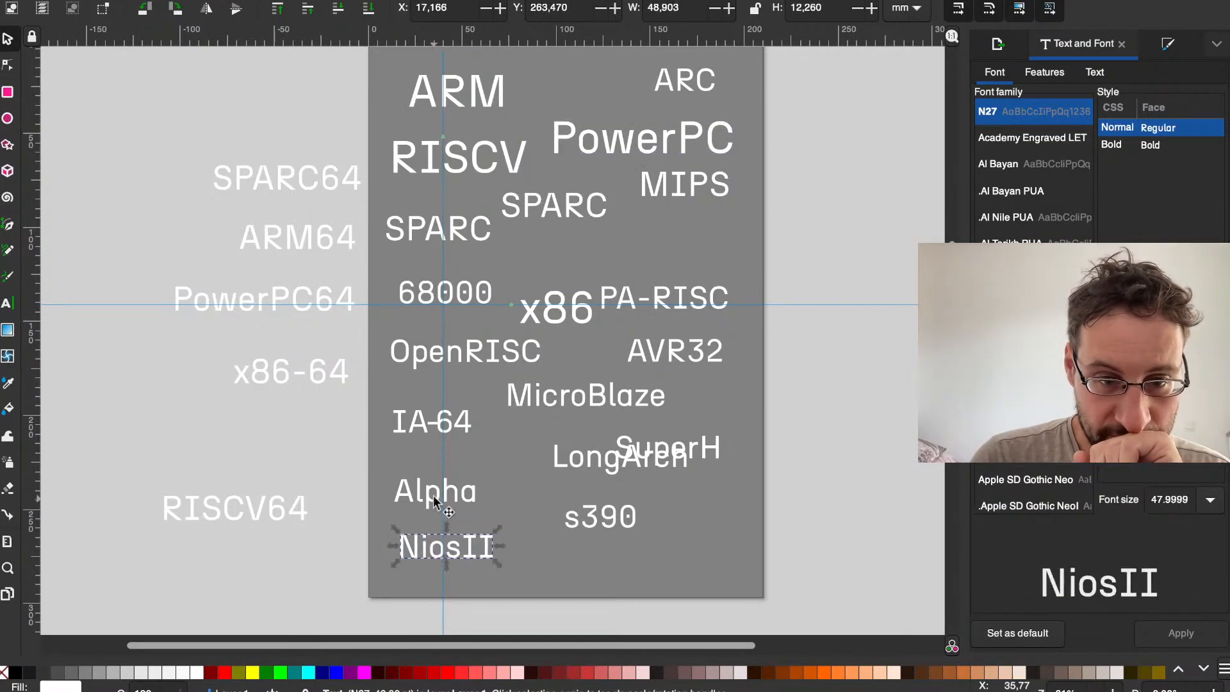
pyautogui.moveTo(414, 494); pyautogui.dragTo(552, 555)
pyautogui.moveTo(613, 489); pyautogui.dragTo(607, 520)
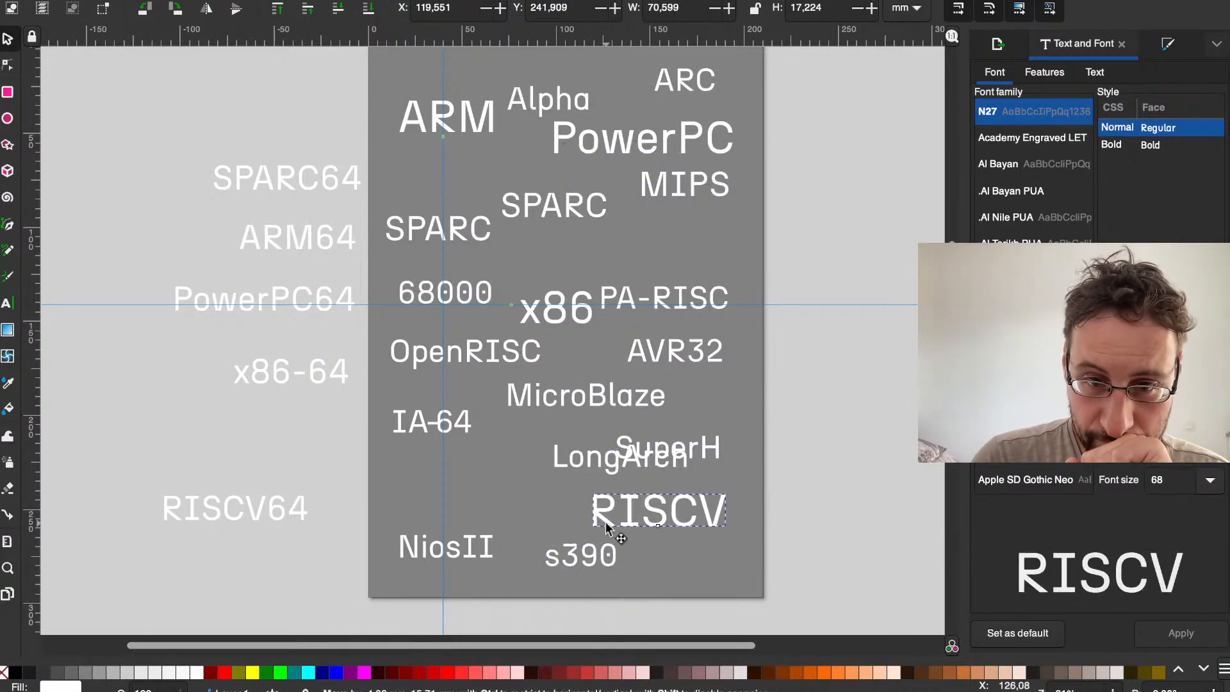
pyautogui.moveTo(575, 468); pyautogui.dragTo(459, 491)
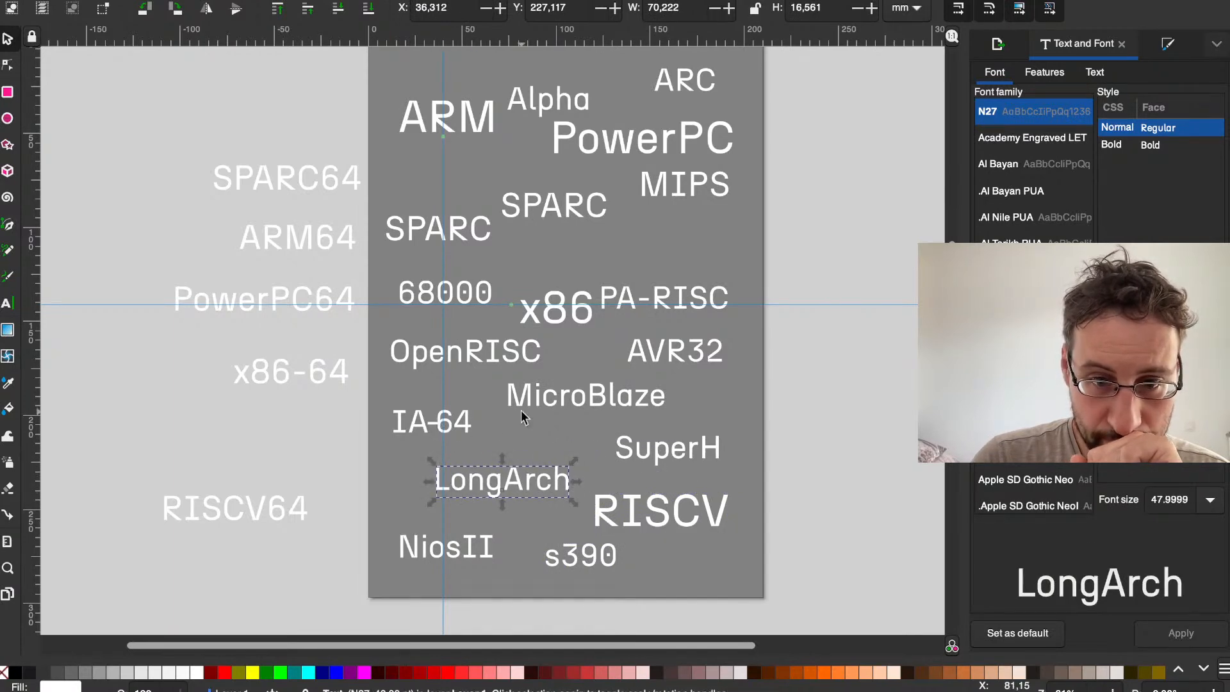
pyautogui.moveTo(675, 282); pyautogui.dragTo(686, 237)
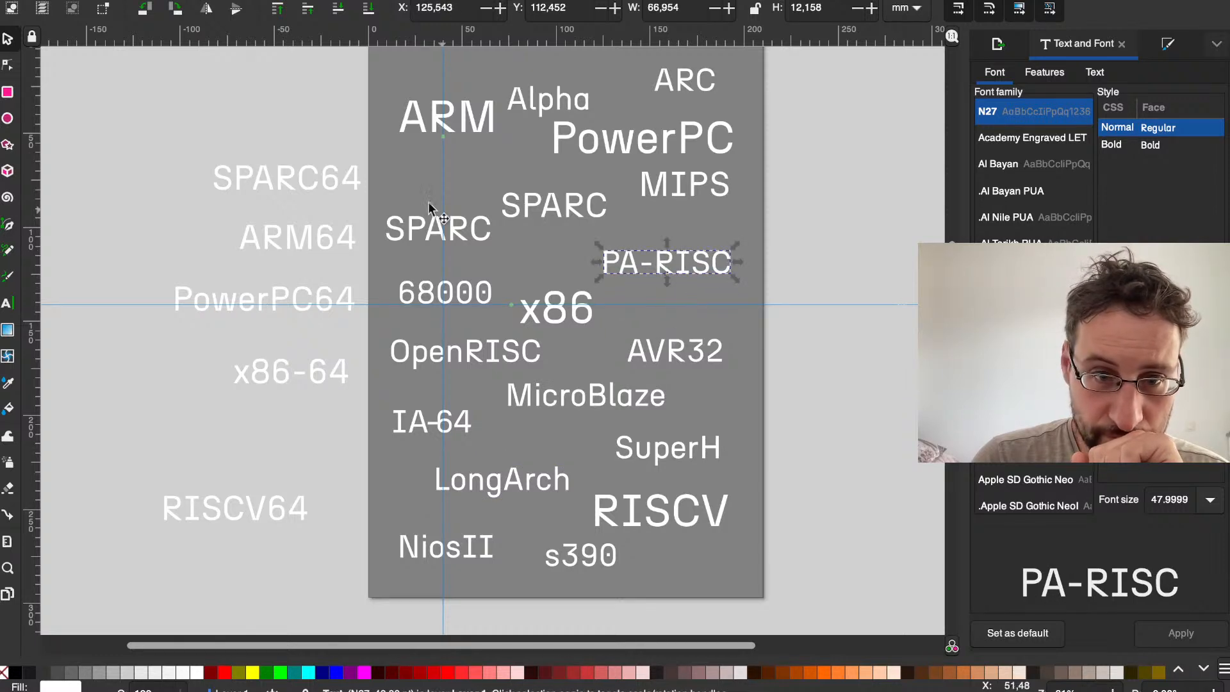
# Step: Delete the duplicate SPARC label, lower MIPS slightly, and move Alpha up beside ARC
pyautogui.moveTo(517, 203); pyautogui.dragTo(456, 179)
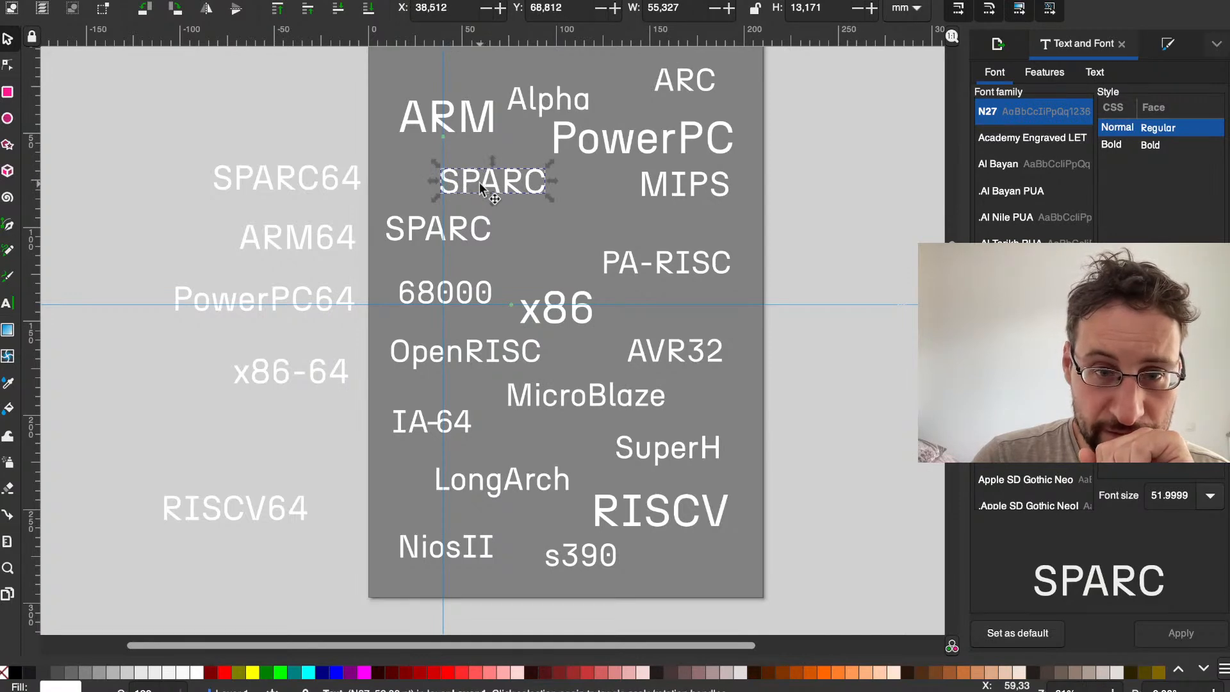
pyautogui.press('Delete')
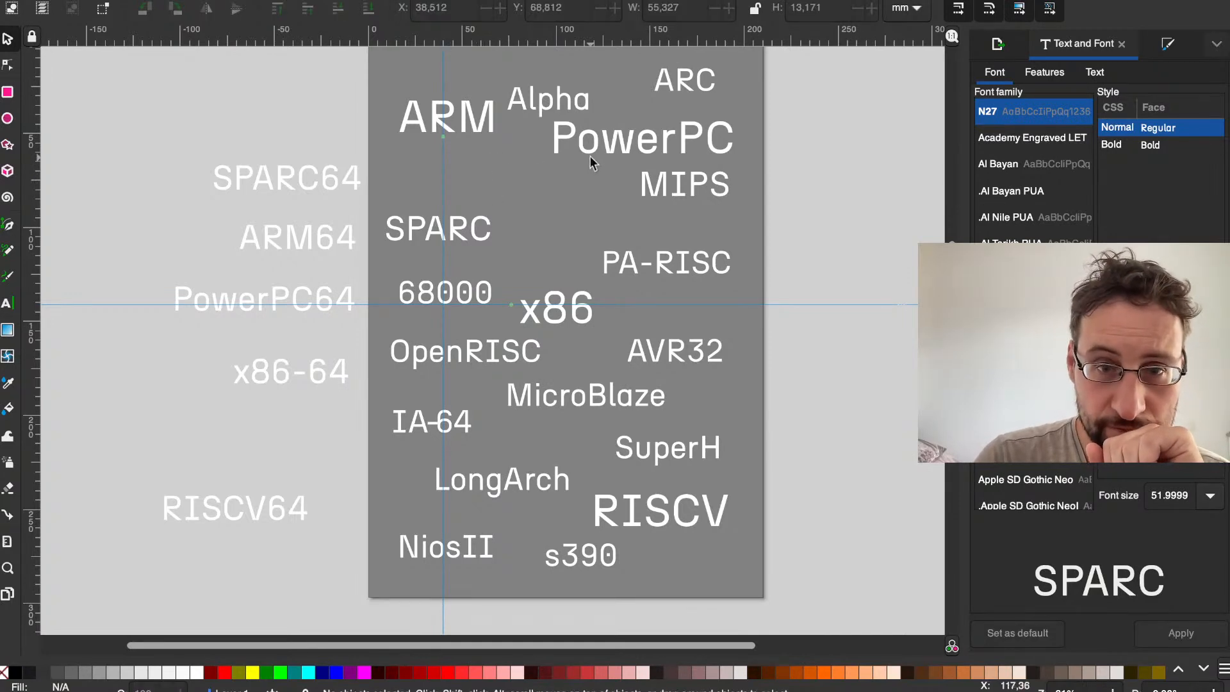
pyautogui.moveTo(661, 194); pyautogui.dragTo(638, 213)
pyautogui.moveTo(536, 103); pyautogui.dragTo(560, 70)
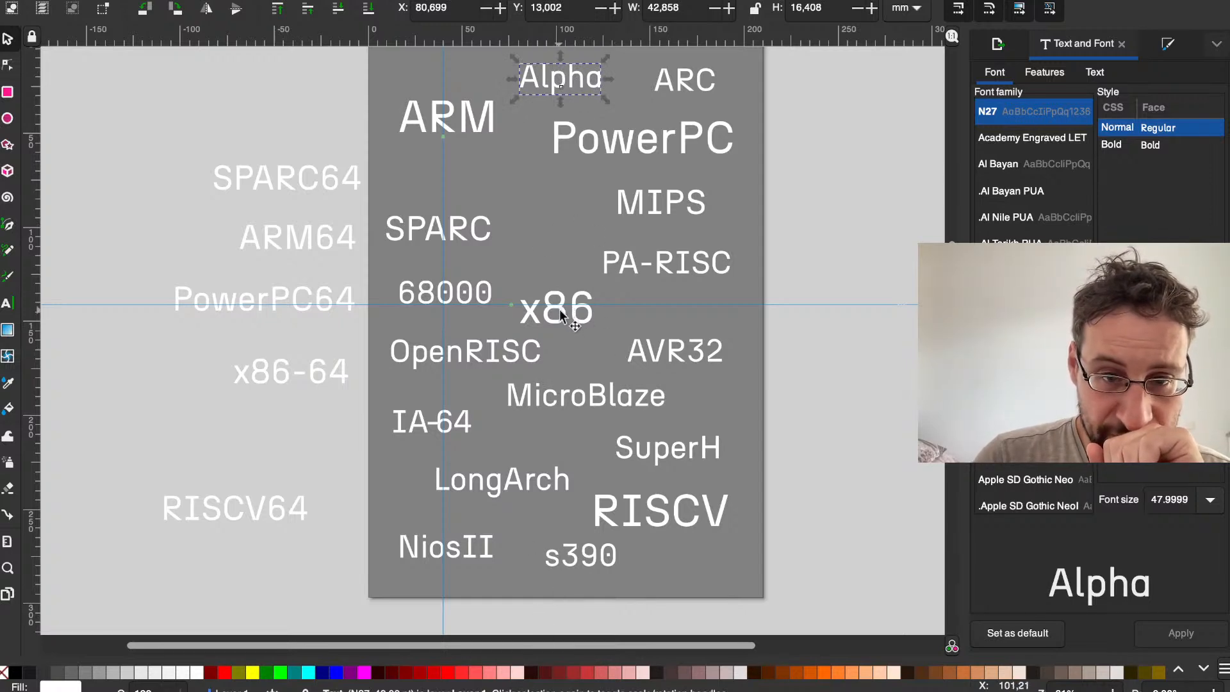
# Step: Raise SPARC, 68000 and x86 slightly and shift MIPS left, closer to SPARC
pyautogui.moveTo(458, 224); pyautogui.dragTo(471, 193)
pyautogui.moveTo(432, 287); pyautogui.dragTo(422, 260)
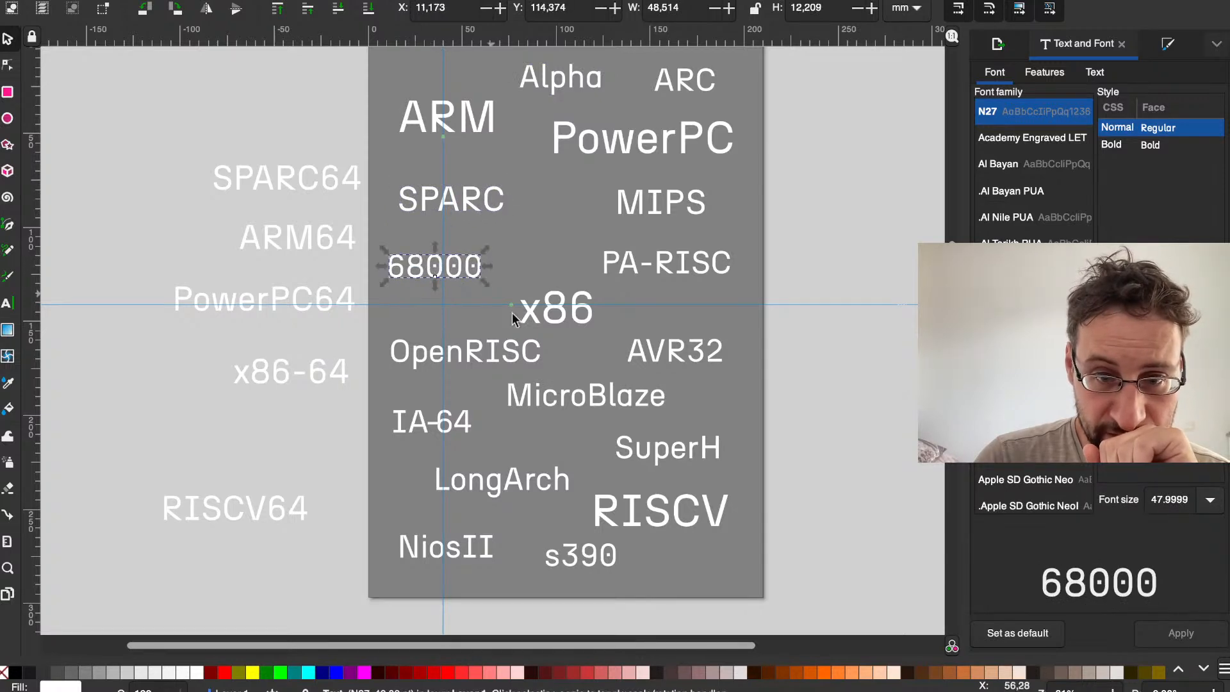
pyautogui.click(558, 320)
pyautogui.moveTo(559, 322); pyautogui.dragTo(549, 312)
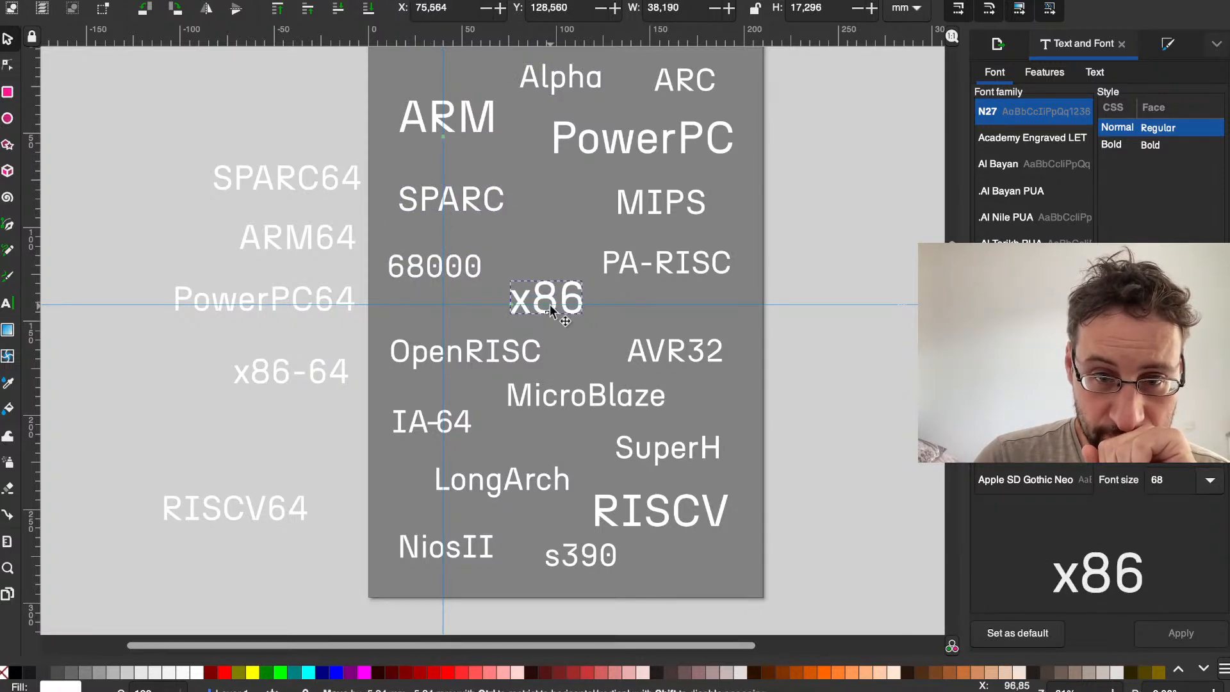
pyautogui.moveTo(651, 199); pyautogui.dragTo(597, 198)
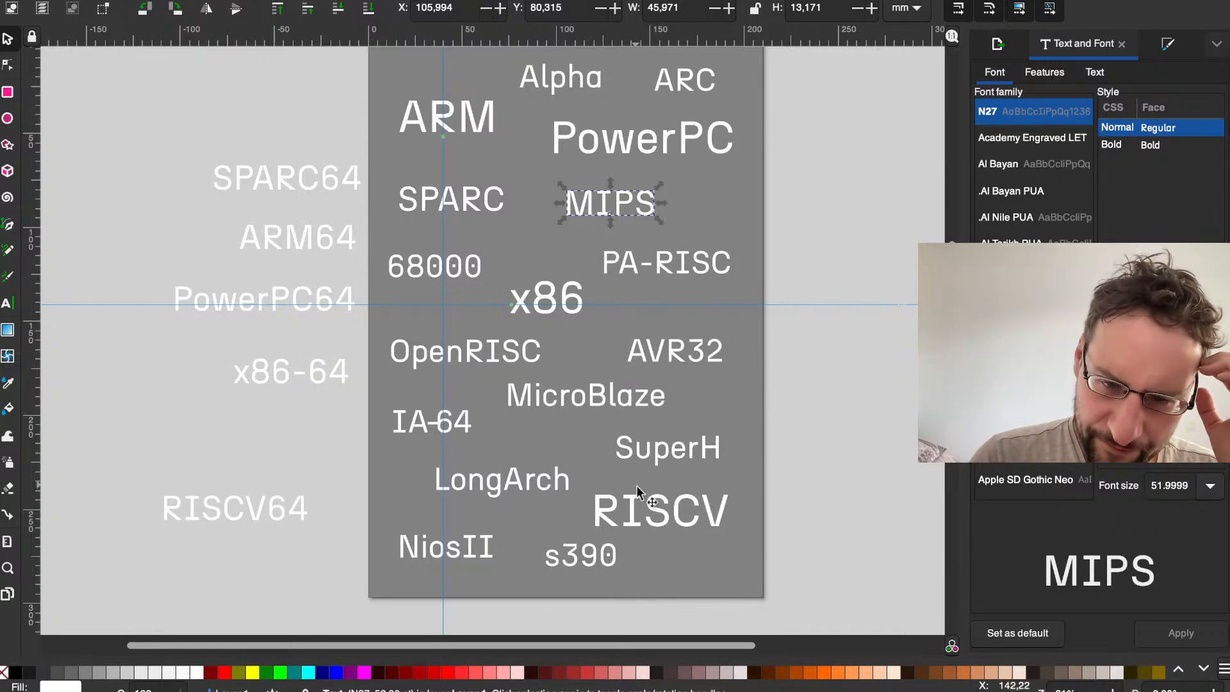
# Step: Centre RISCV below LongArch and SuperH, and place IA-64 between NiosII and s390 along the page's lower edge
pyautogui.moveTo(636, 506); pyautogui.dragTo(651, 498)
pyautogui.moveTo(566, 547); pyautogui.dragTo(656, 561)
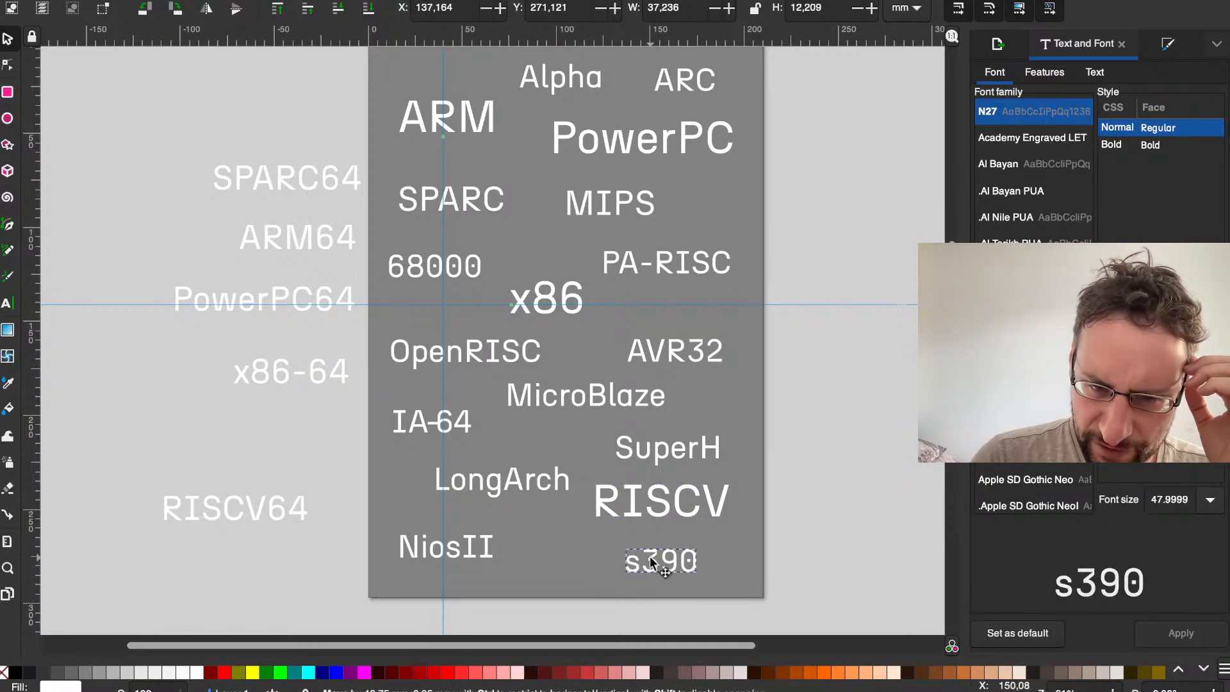
pyautogui.moveTo(597, 502); pyautogui.dragTo(520, 541)
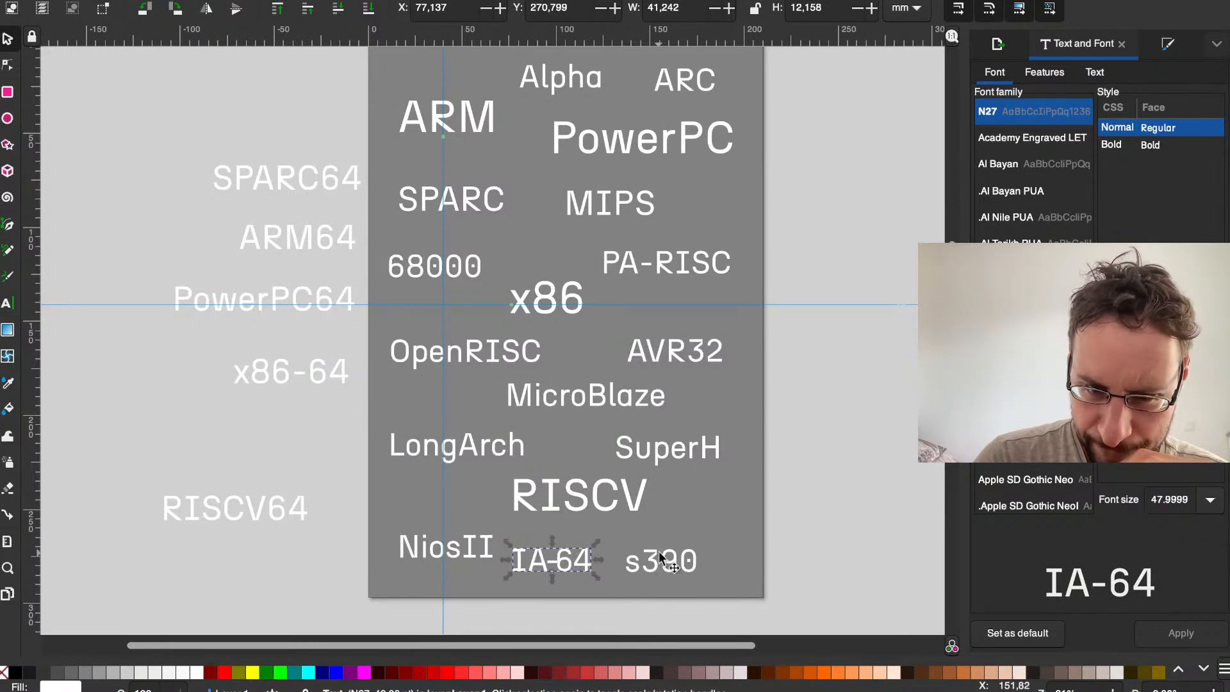
pyautogui.moveTo(655, 552); pyautogui.dragTo(677, 538)
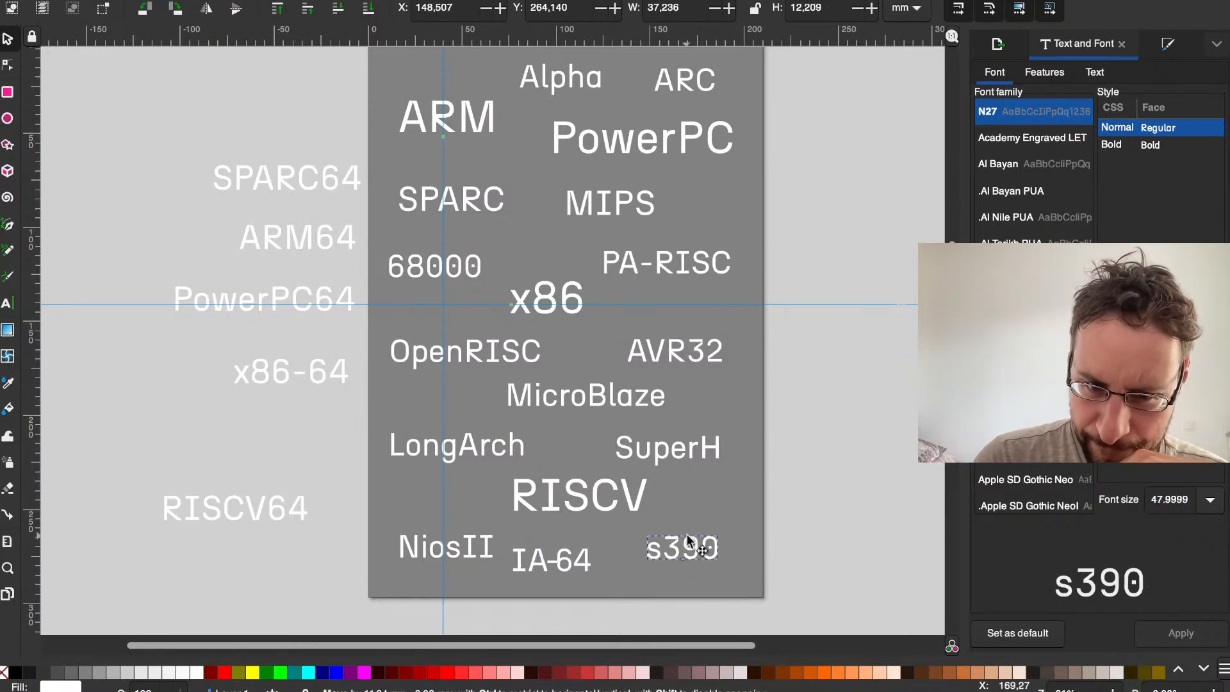
# Step: Fine-tune the lower labels: shift RISCV and NiosII left, MicroBlaze right, and LongArch and AVR32 slightly up
pyautogui.click(599, 496)
pyautogui.moveTo(420, 544); pyautogui.dragTo(411, 542)
pyautogui.moveTo(559, 510); pyautogui.dragTo(506, 509)
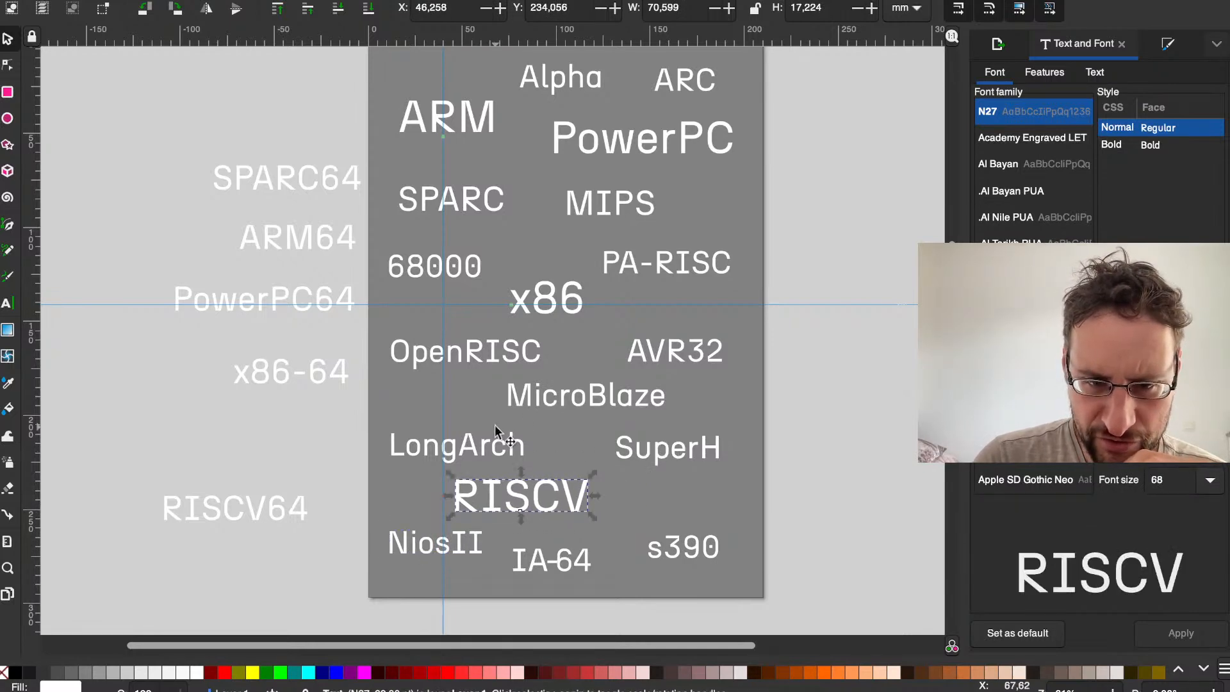
pyautogui.moveTo(400, 446); pyautogui.dragTo(400, 437)
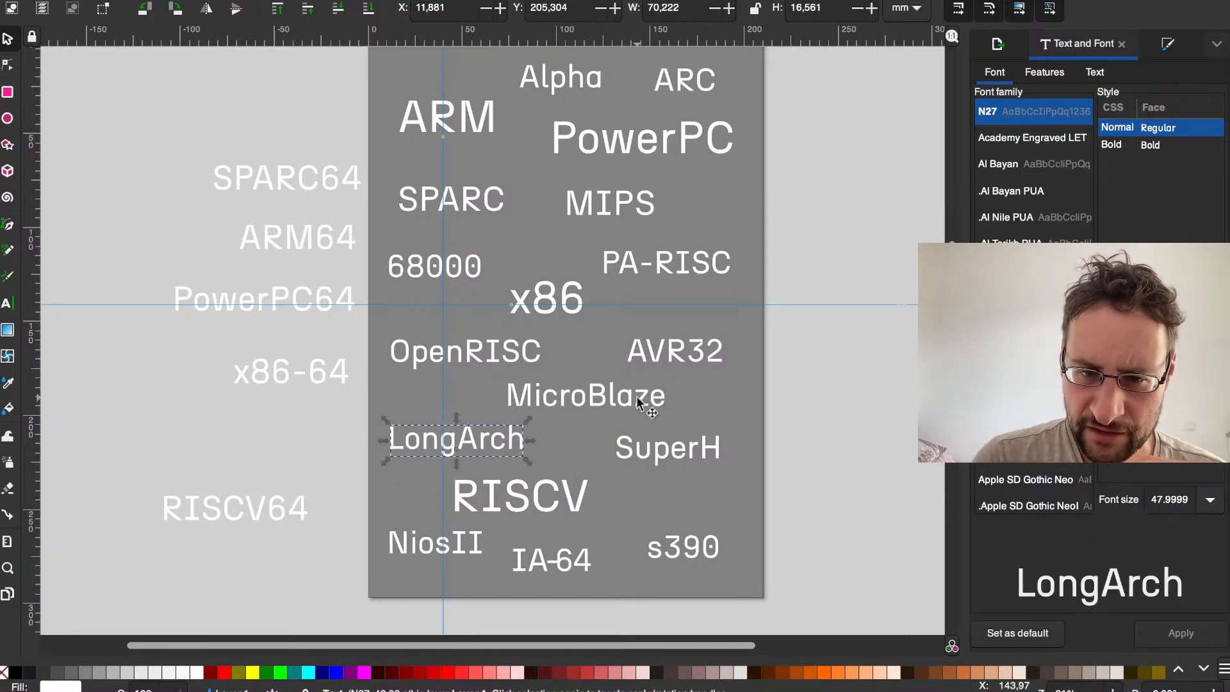
pyautogui.moveTo(636, 394); pyautogui.dragTo(658, 396)
pyautogui.moveTo(663, 337); pyautogui.dragTo(662, 330)
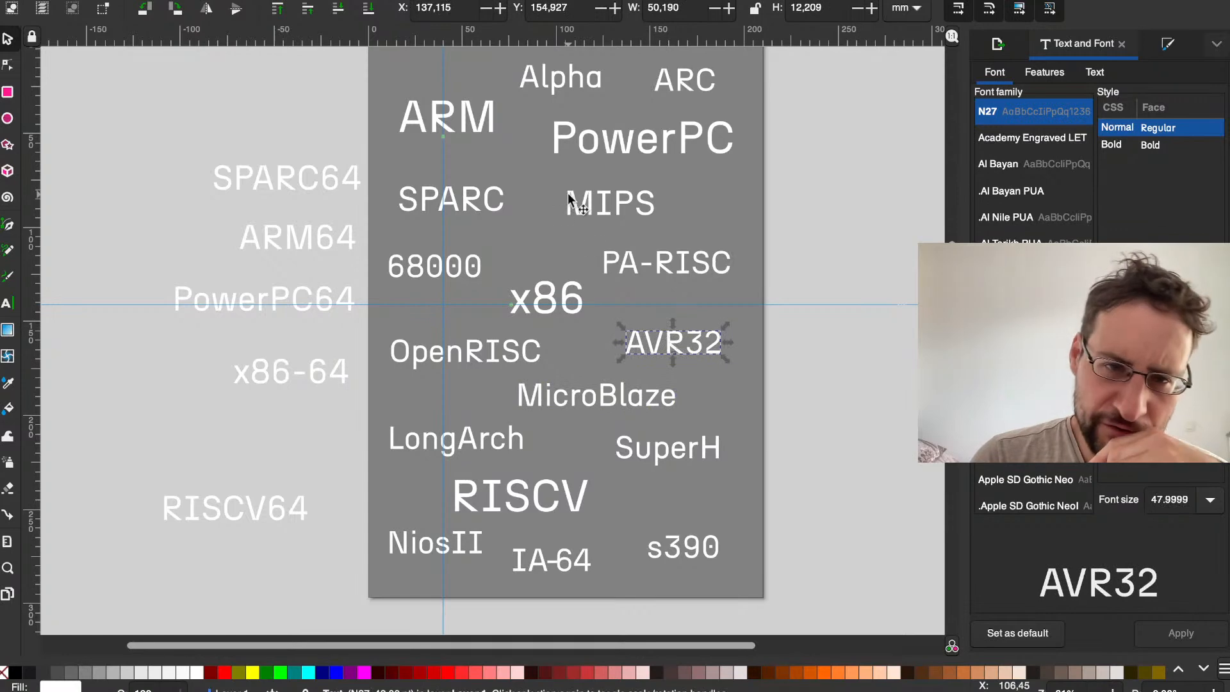
# Step: Nudge SPARC and MicroBlaze right, adjust ARM, 68000 and OpenRISC slightly, and move the vertical guide to about 37 mm
pyautogui.click(531, 75)
pyautogui.moveTo(422, 124); pyautogui.dragTo(433, 122)
pyautogui.moveTo(464, 182); pyautogui.dragTo(477, 178)
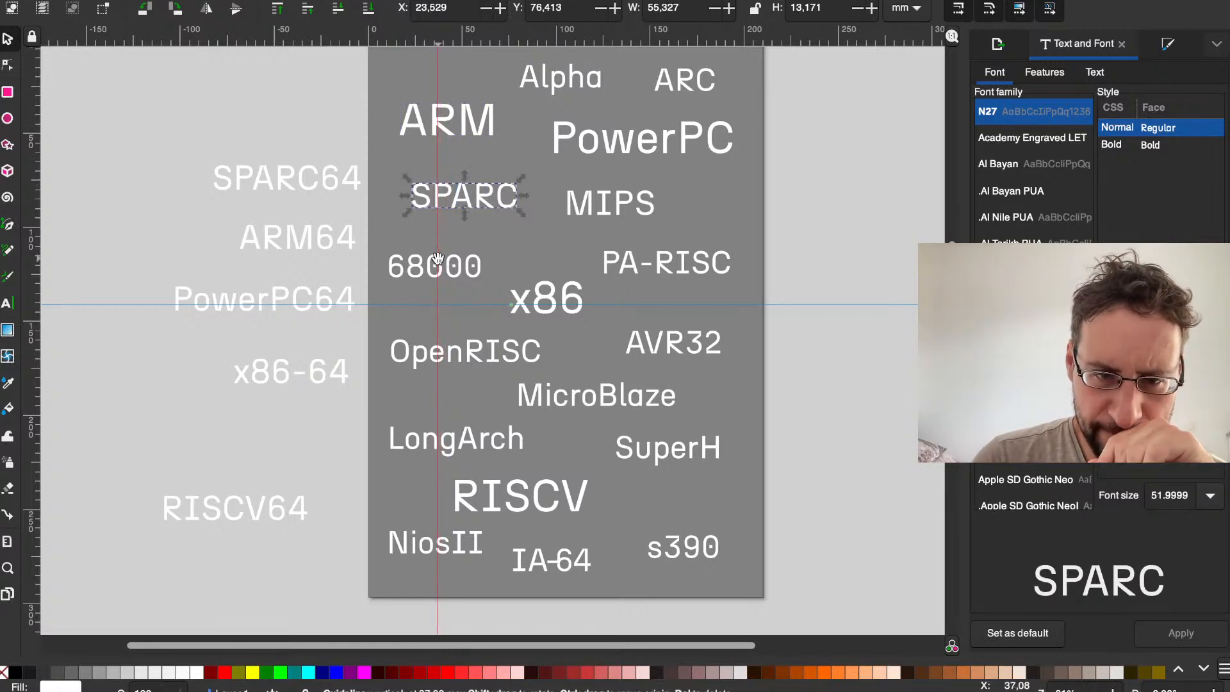
pyautogui.moveTo(438, 275); pyautogui.dragTo(427, 265)
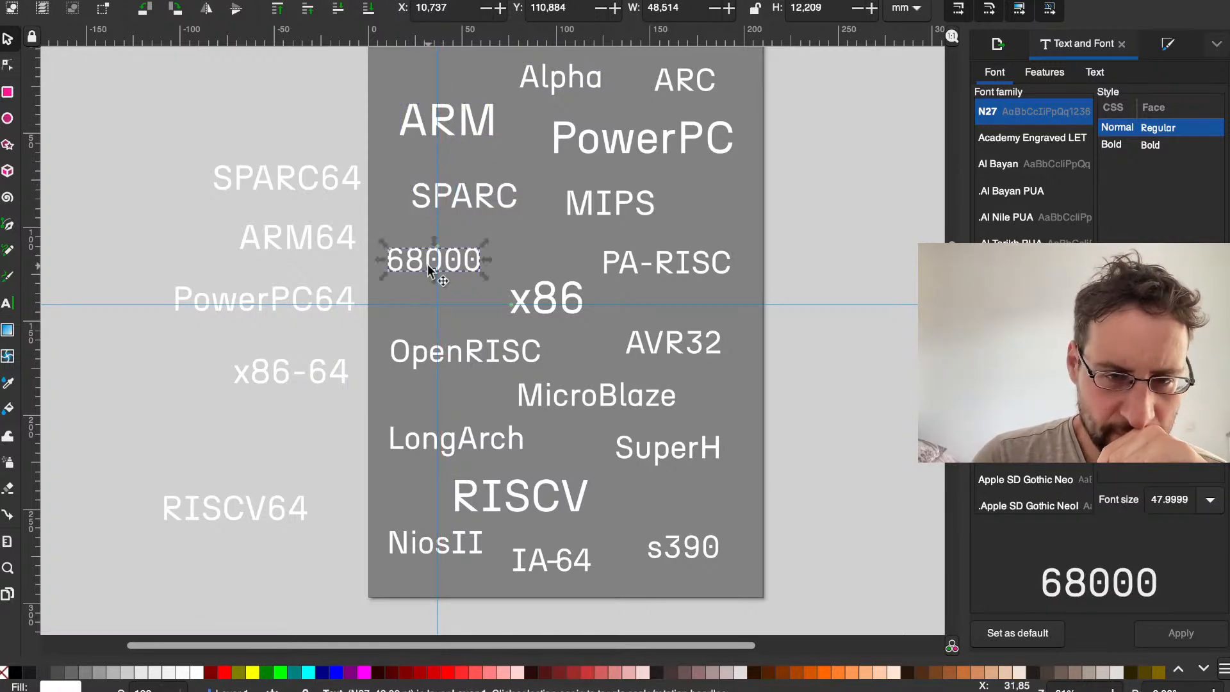
pyautogui.moveTo(416, 337); pyautogui.dragTo(413, 338)
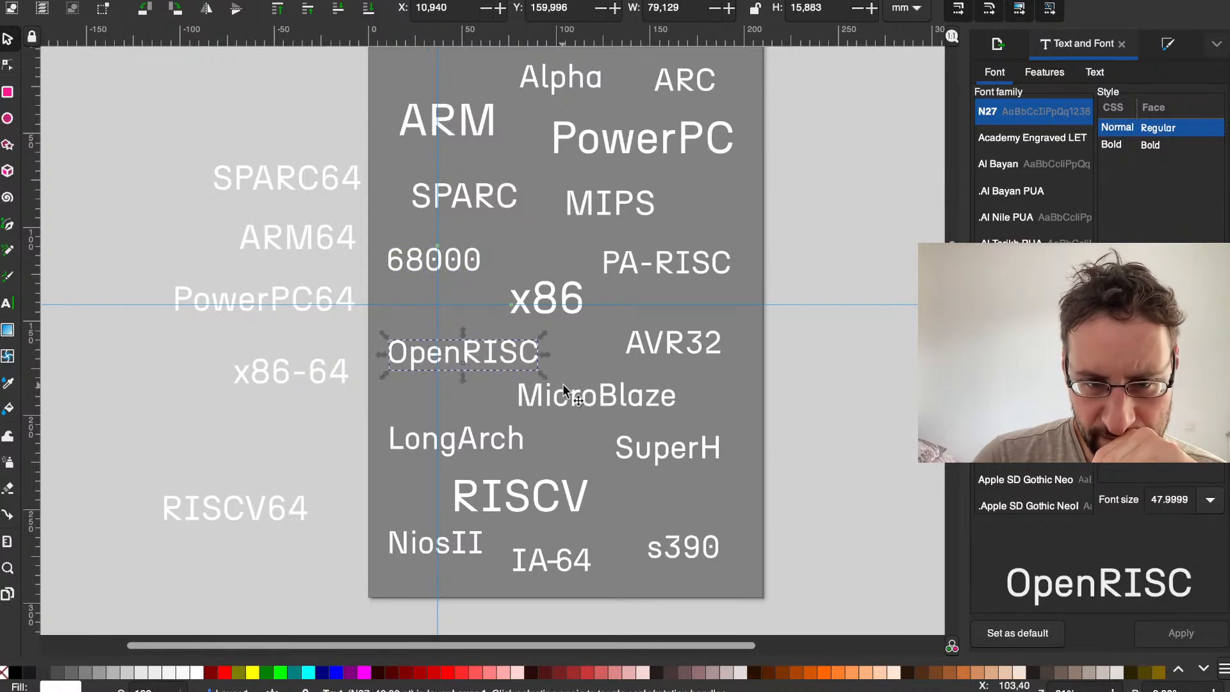
pyautogui.moveTo(575, 396); pyautogui.dragTo(589, 396)
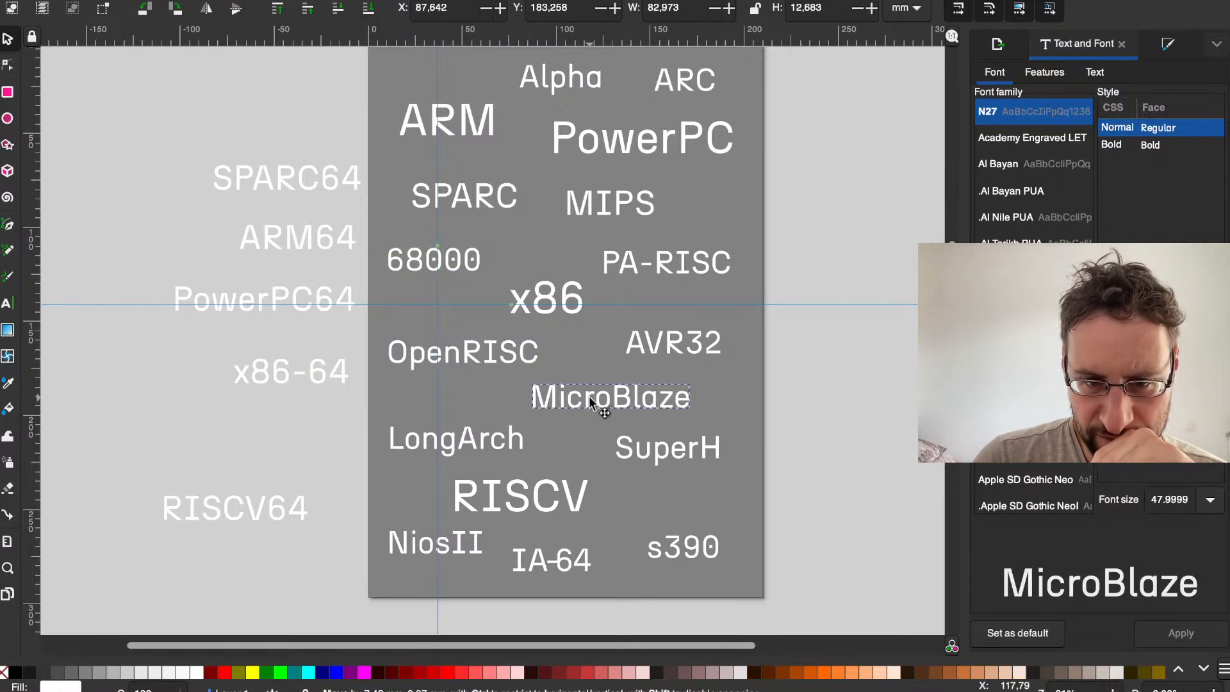
pyautogui.click(419, 439)
pyautogui.click(793, 366)
# Step: Save the document and export the page as PNG to t2-constant-change-front.png, replacing the existing file
pyautogui.scroll(2, 793, 367)
pyautogui.hscroll(1, 793, 366)
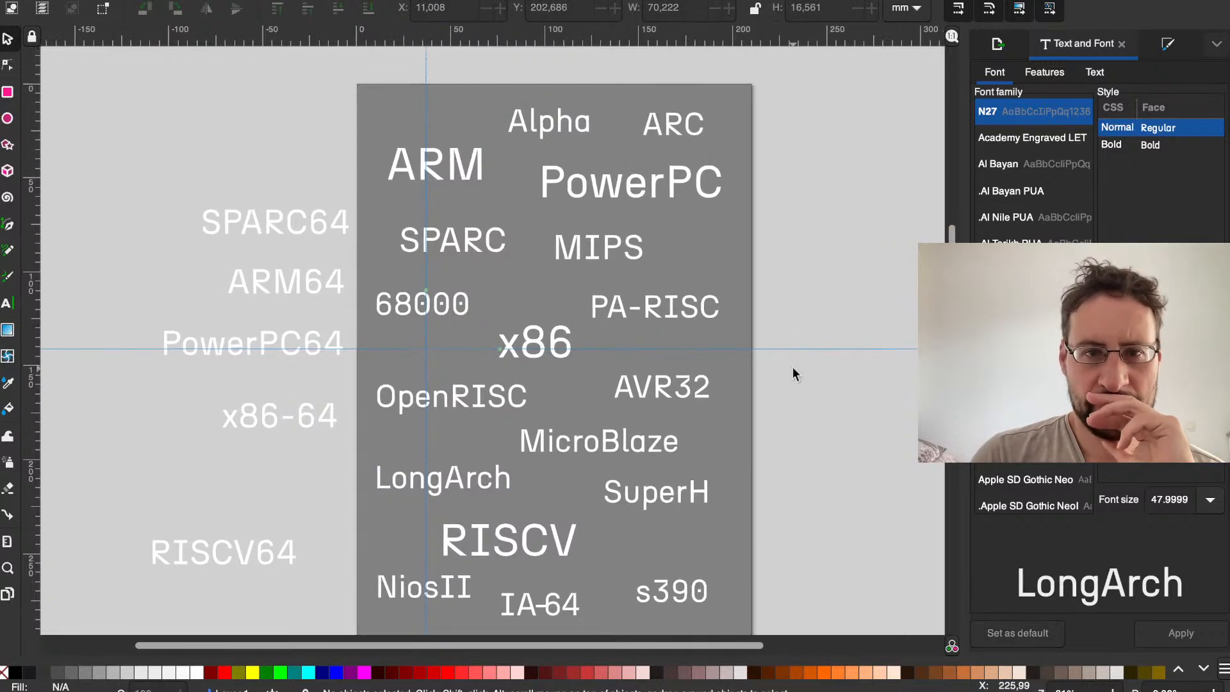
pyautogui.scroll(-2, 793, 367)
pyautogui.hscroll(2, 793, 366)
pyautogui.scroll(1, 793, 367)
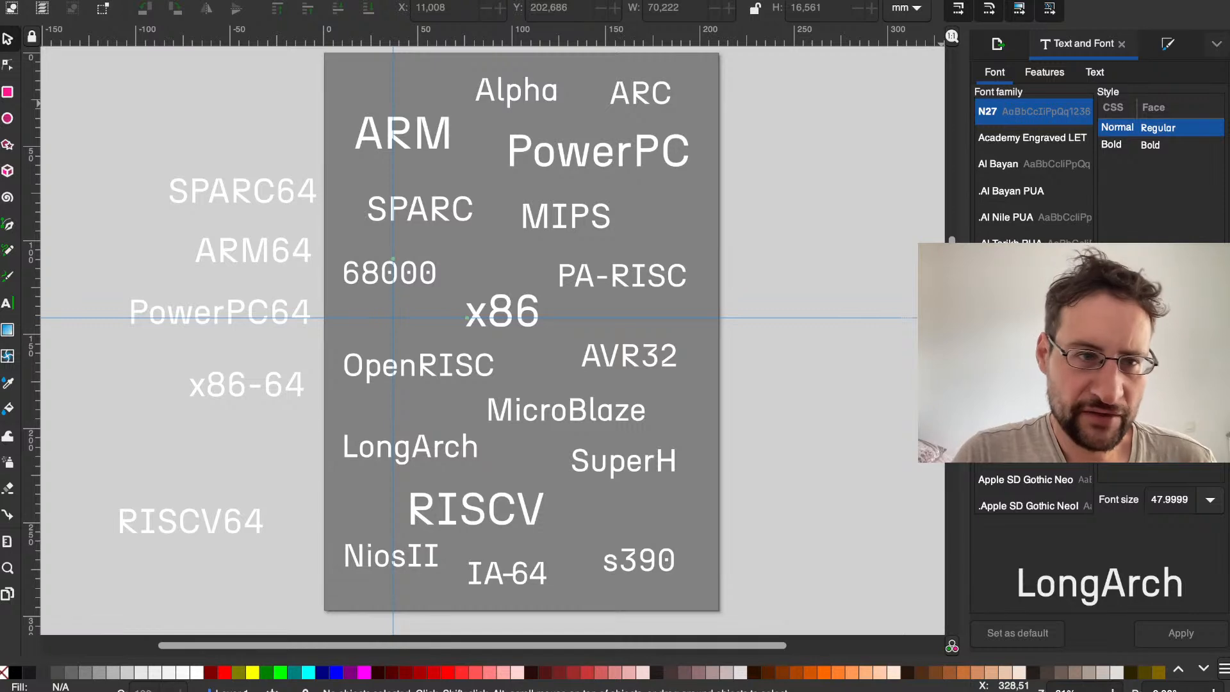
pyautogui.click(57, 0)
pyautogui.moveTo(106, 0)
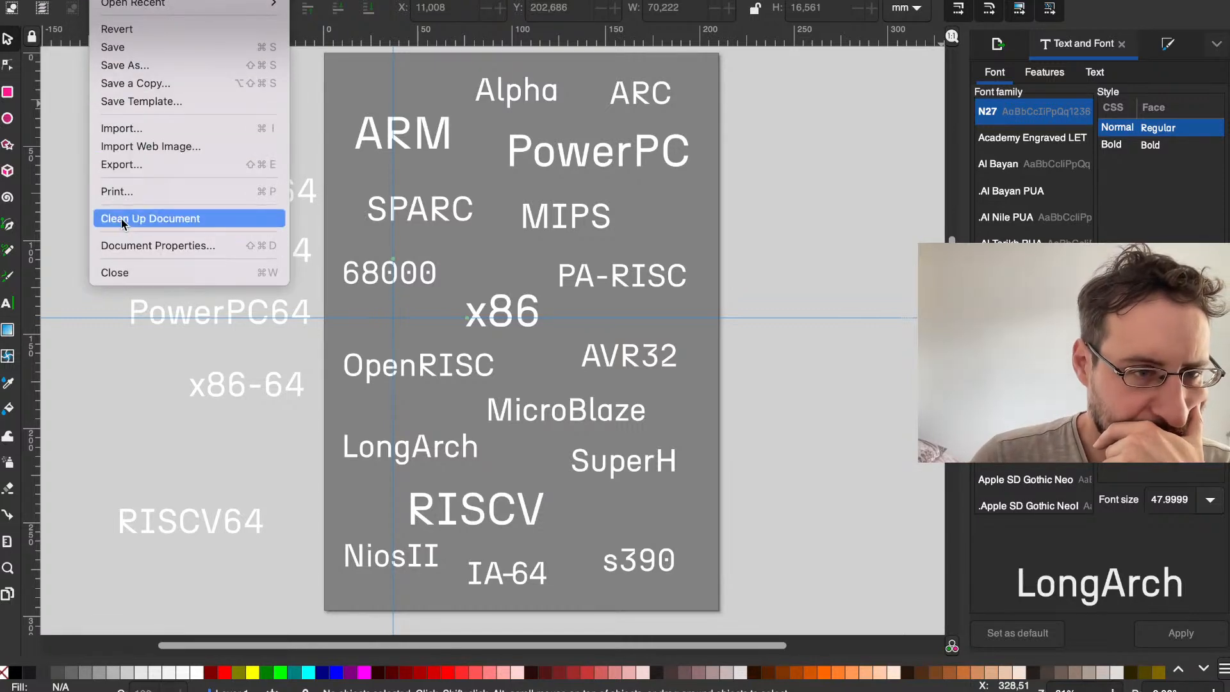
pyautogui.click(122, 165)
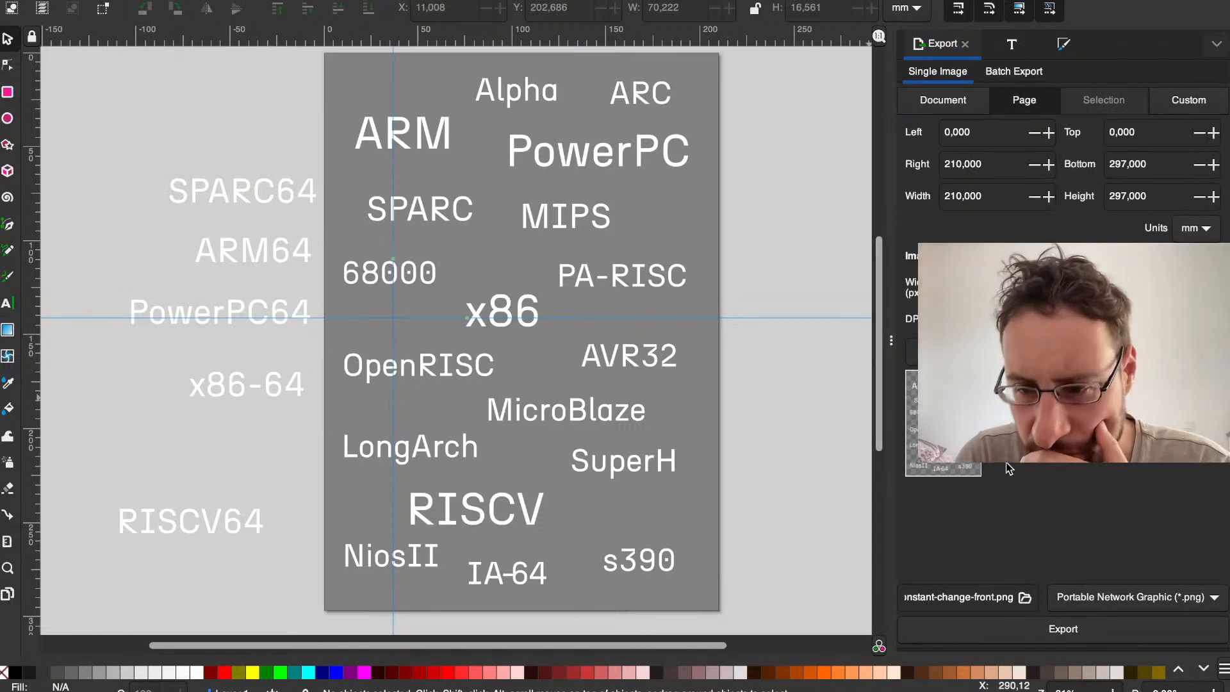
pyautogui.click(1112, 607)
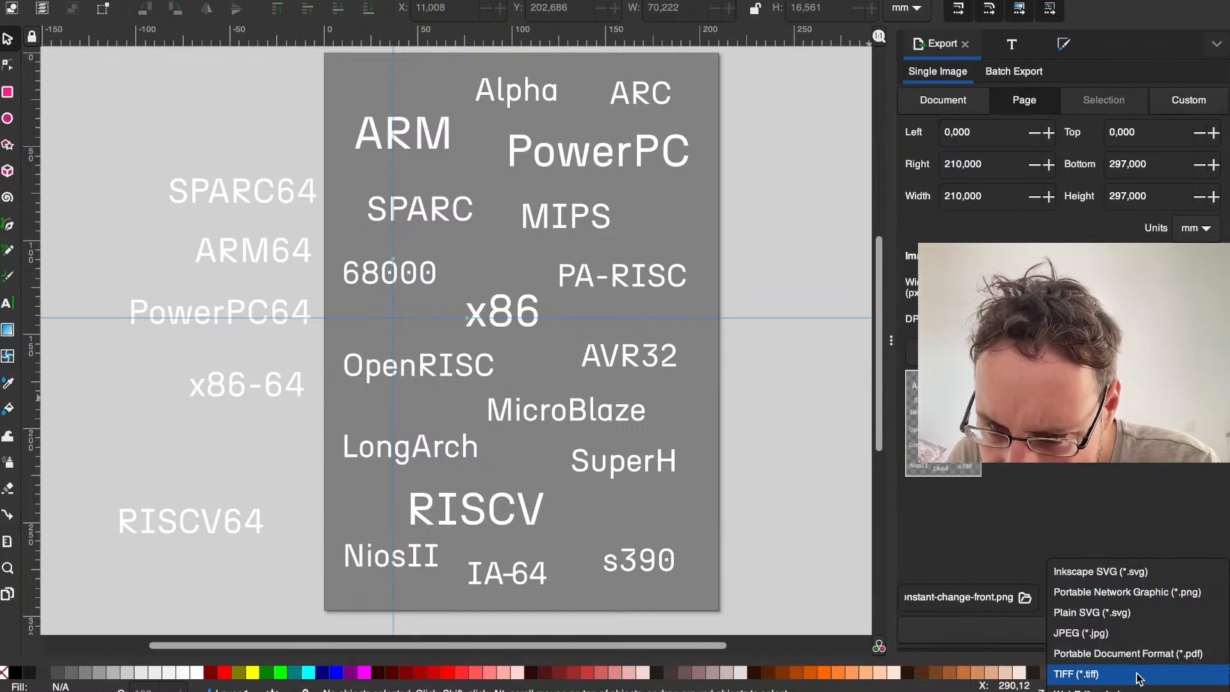
pyautogui.click(1133, 520)
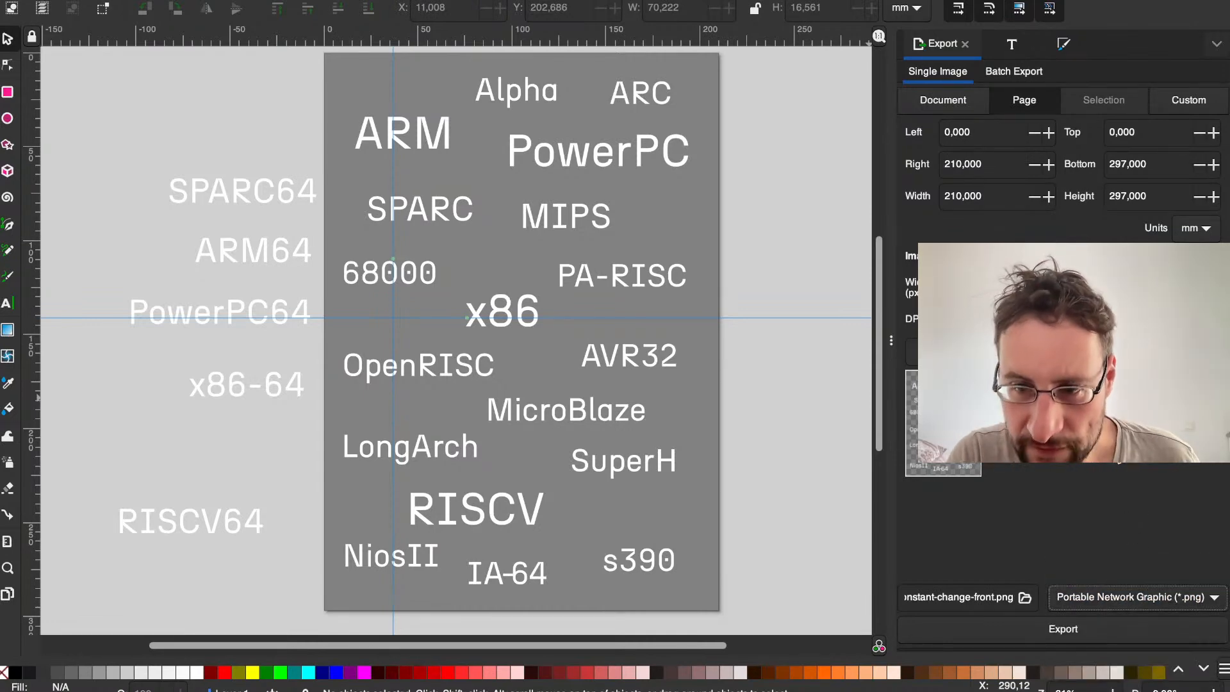
pyautogui.press('super+s')
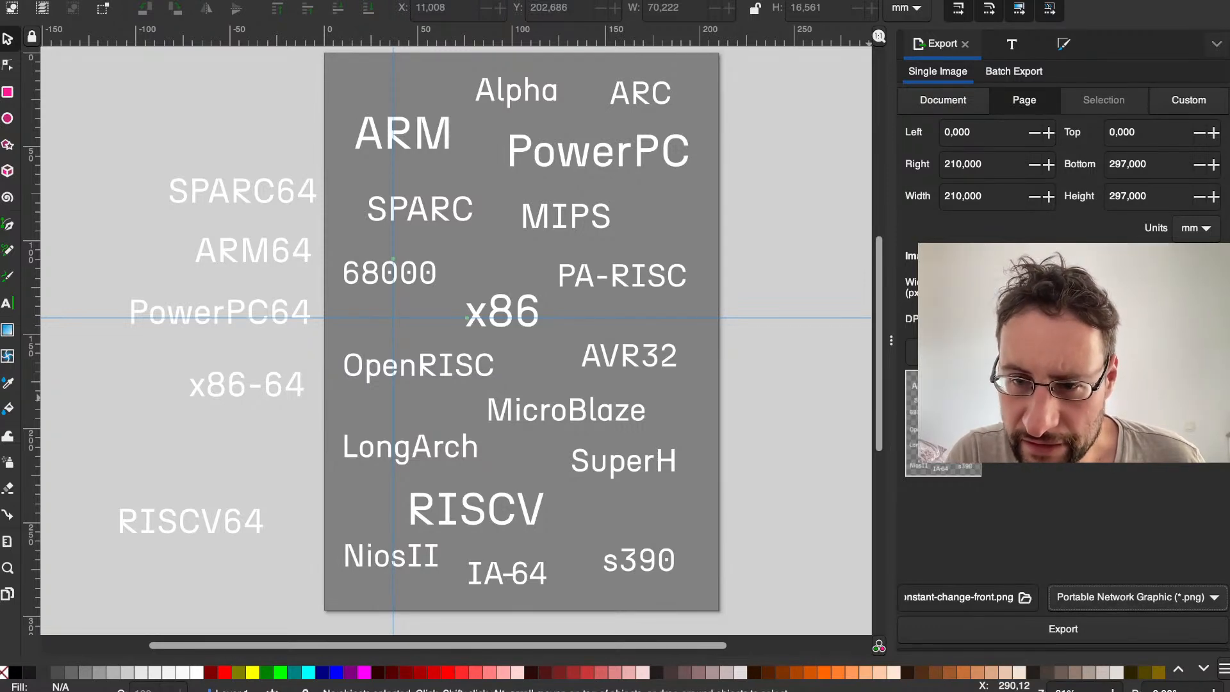
pyautogui.click(1055, 639)
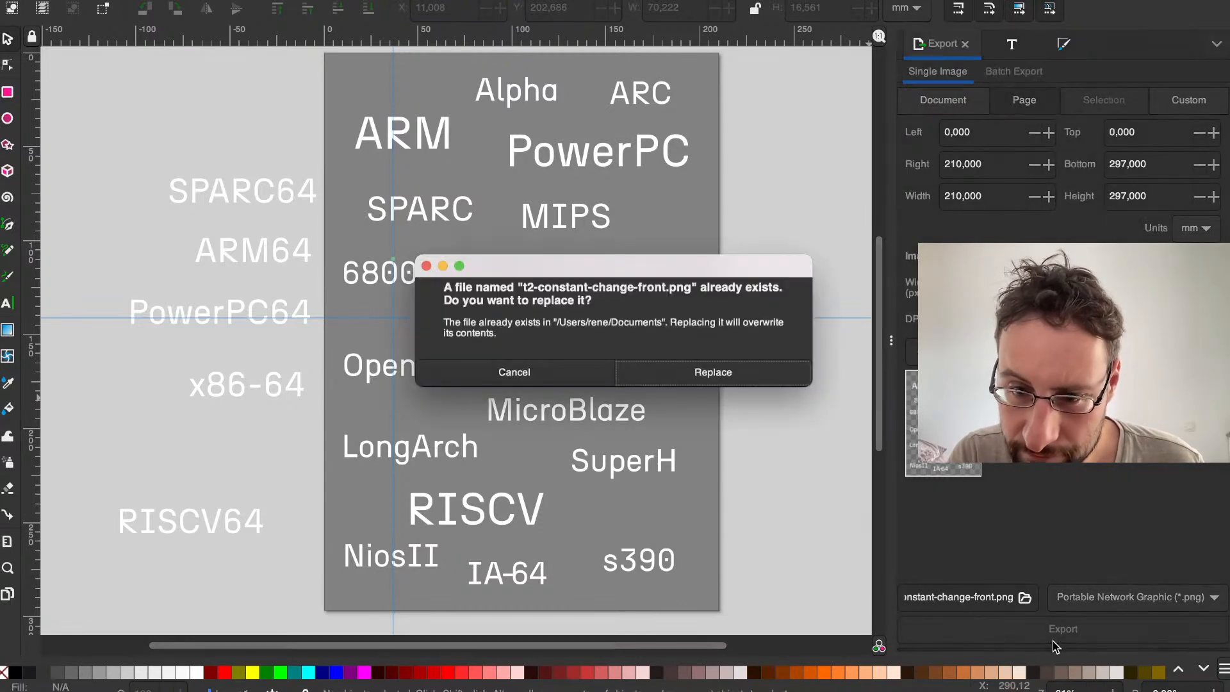
pyautogui.click(698, 374)
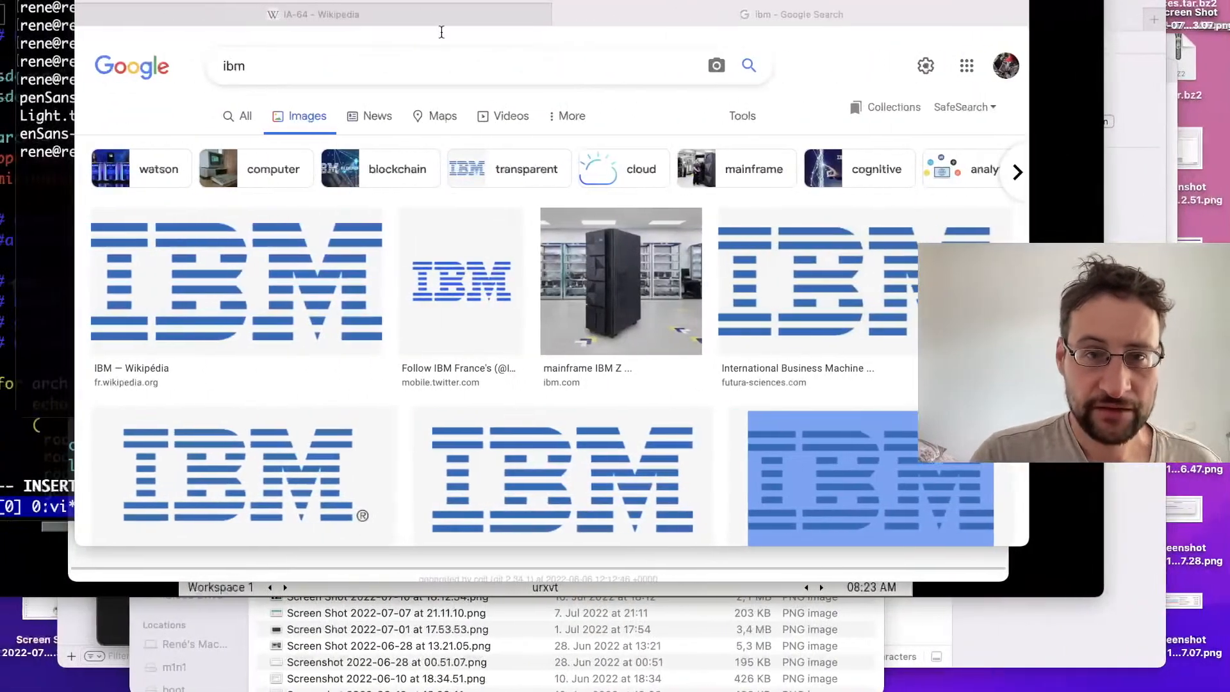
# Step: Switch to the Safari browser, open the Spreadshirt partner dashboard and enlarge the browser window to nearly full screen
pyautogui.click(441, 32)
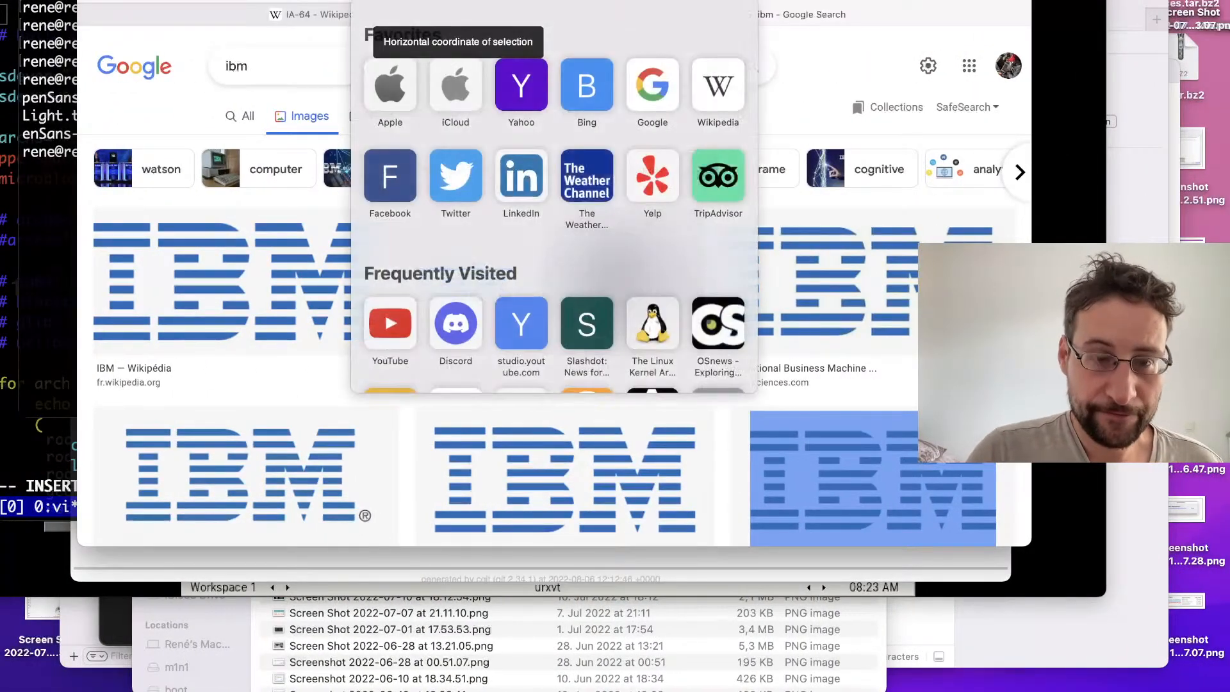
pyautogui.write('sp')
pyautogui.press('Return')
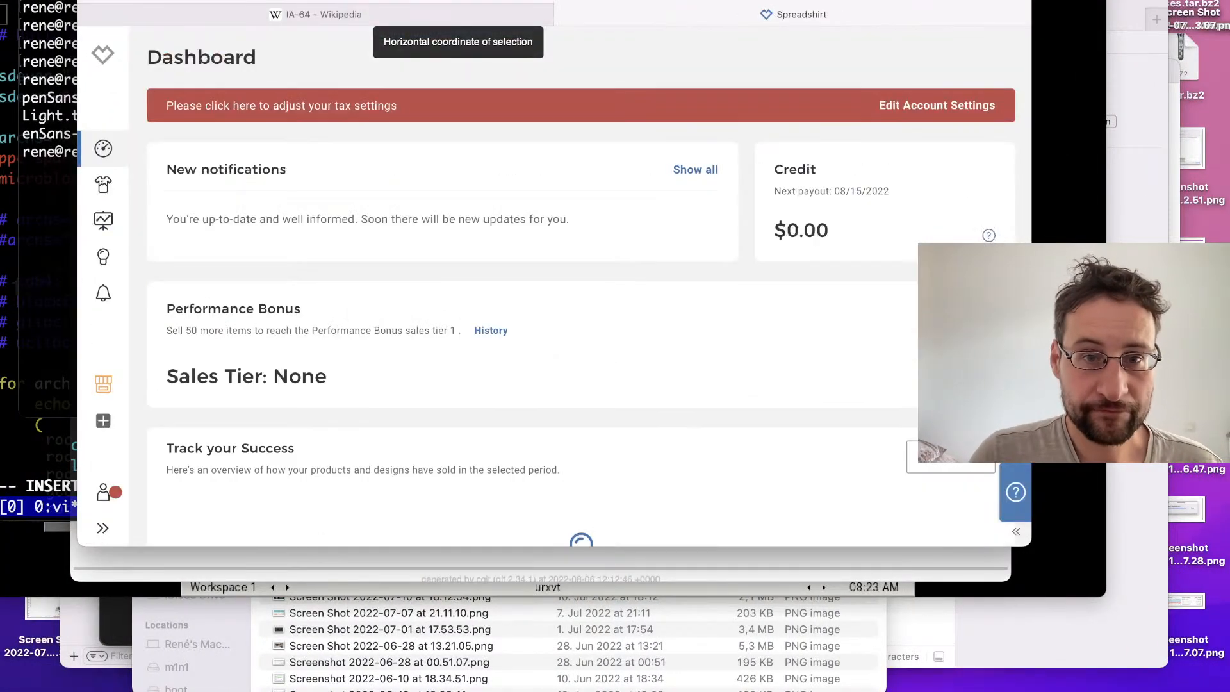
pyautogui.moveTo(77, 0); pyautogui.dragTo(9, 1)
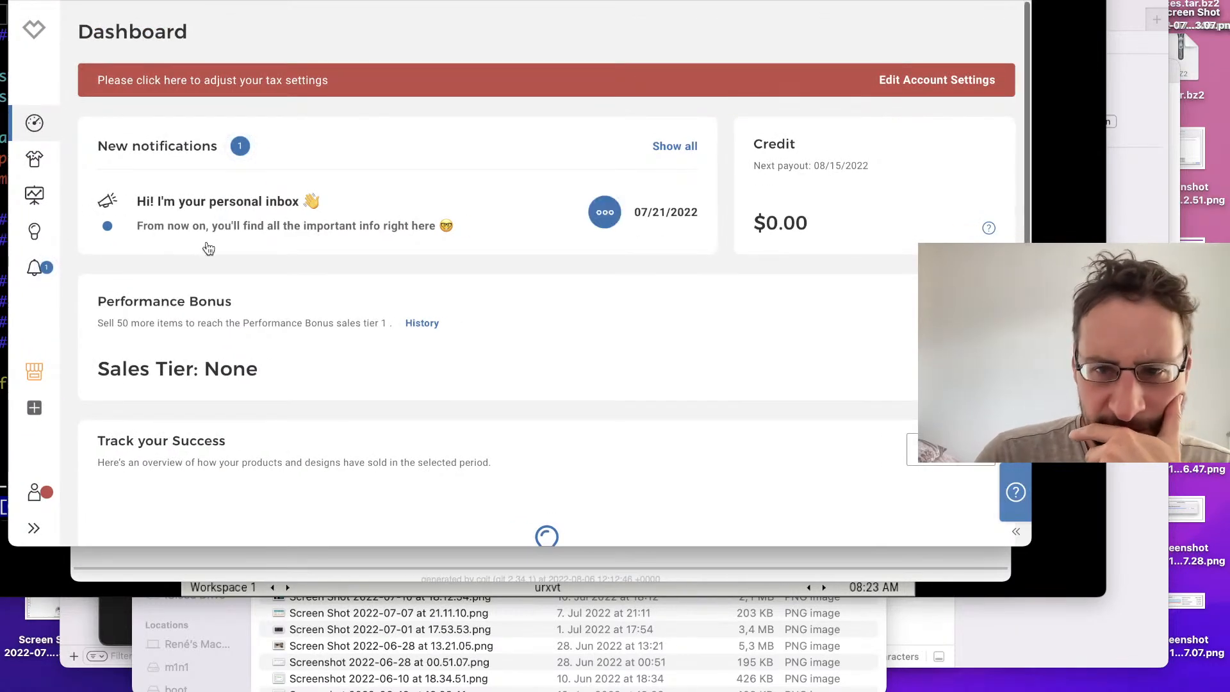
pyautogui.moveTo(1025, 546); pyautogui.dragTo(1203, 691)
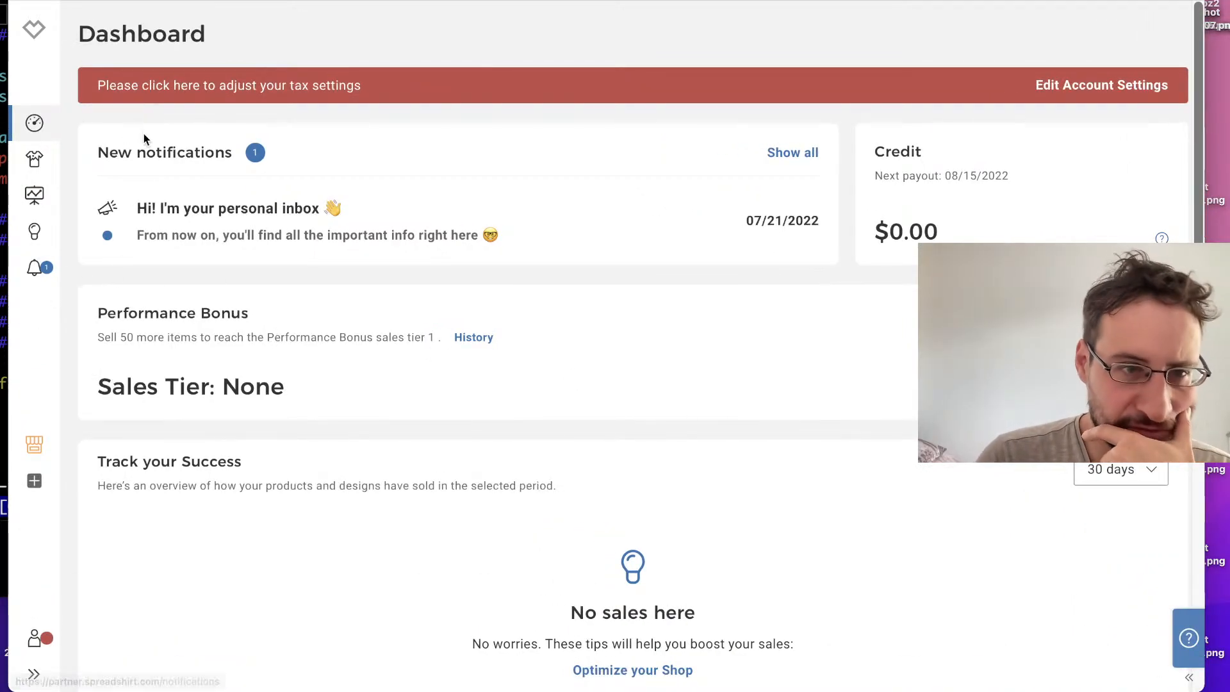
# Step: Open the spreadshirt.de website
pyautogui.press('super+l')
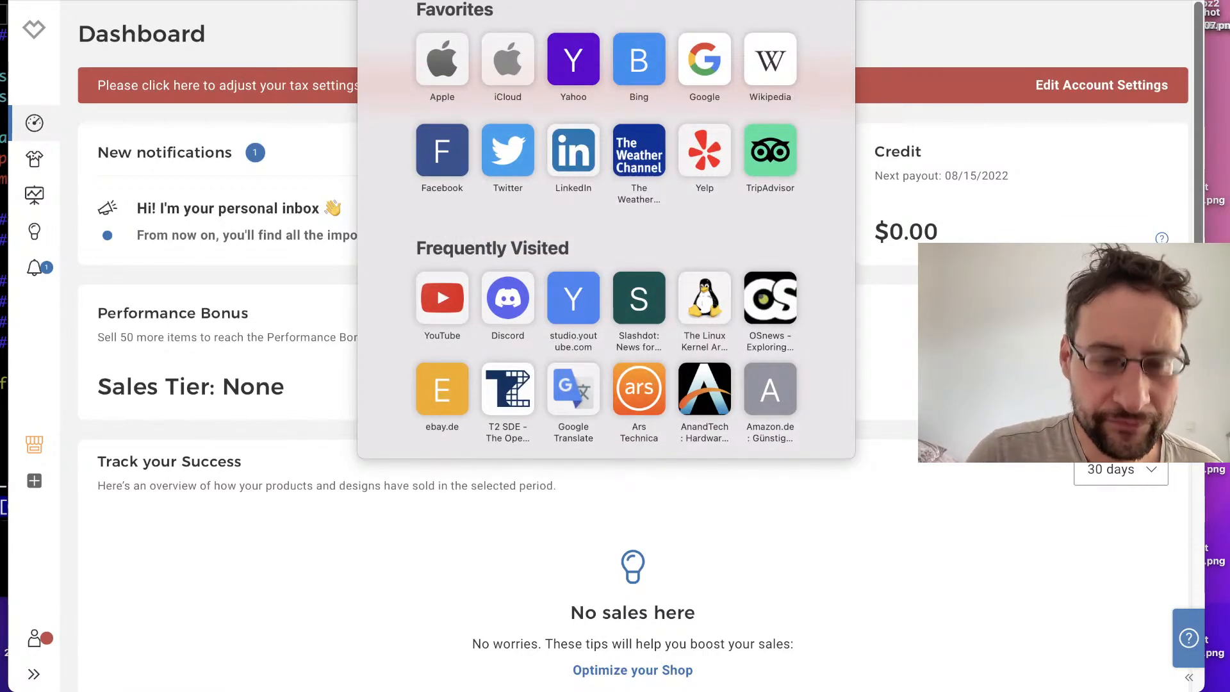
pyautogui.write('spreadshirt.de')
pyautogui.press('Return')
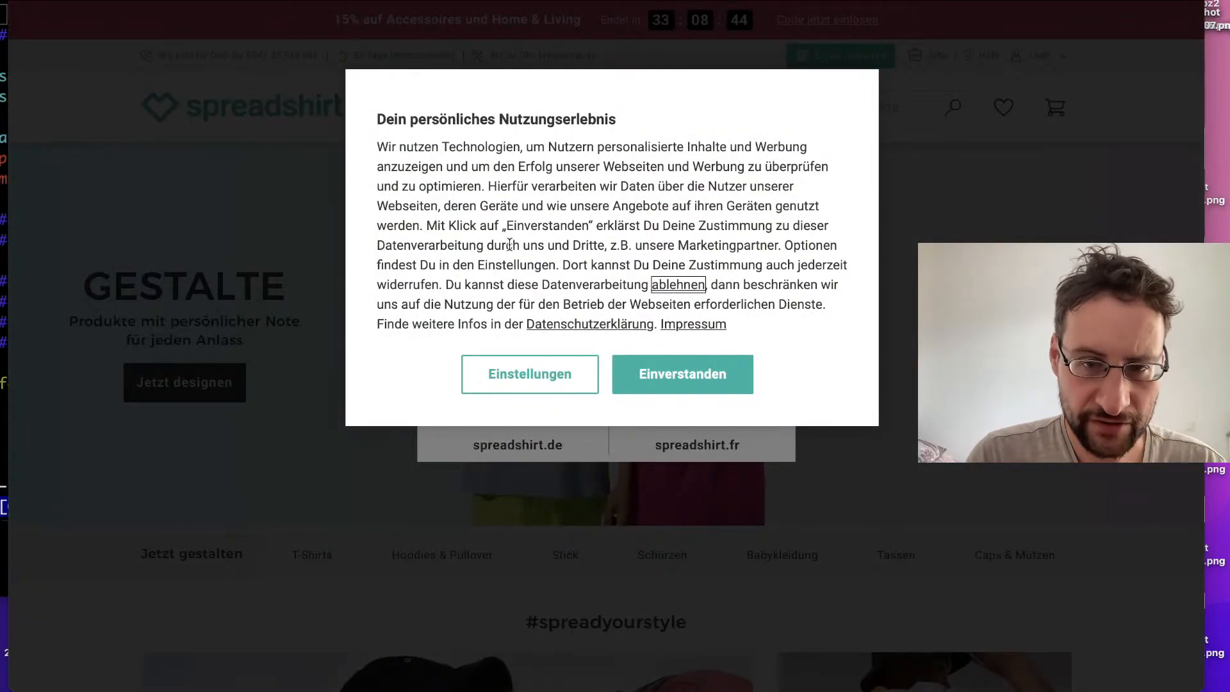
pyautogui.press('super+l')
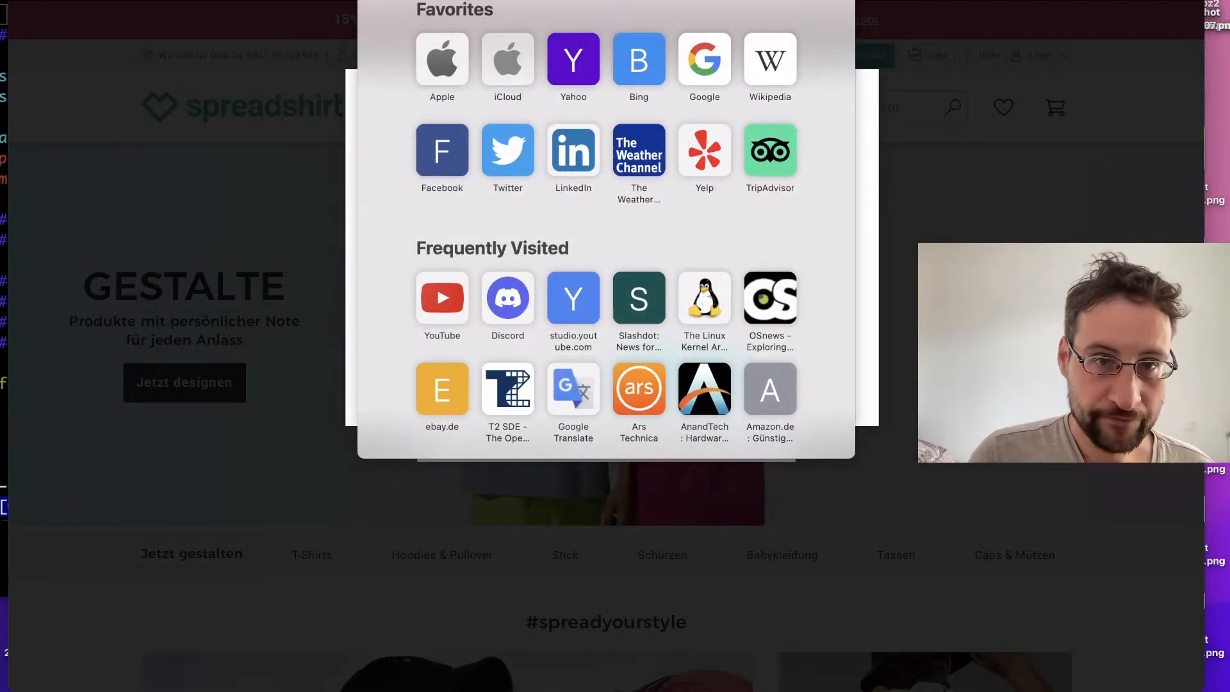
pyautogui.write('spreadshirt.')
pyautogui.press('Down')
pyautogui.press('Down')
pyautogui.press('Down')
pyautogui.press('Down')
pyautogui.press('Down')
pyautogui.press('Down')
pyautogui.press('Down')
pyautogui.press('Down')
pyautogui.press('Down')
pyautogui.press('Down')
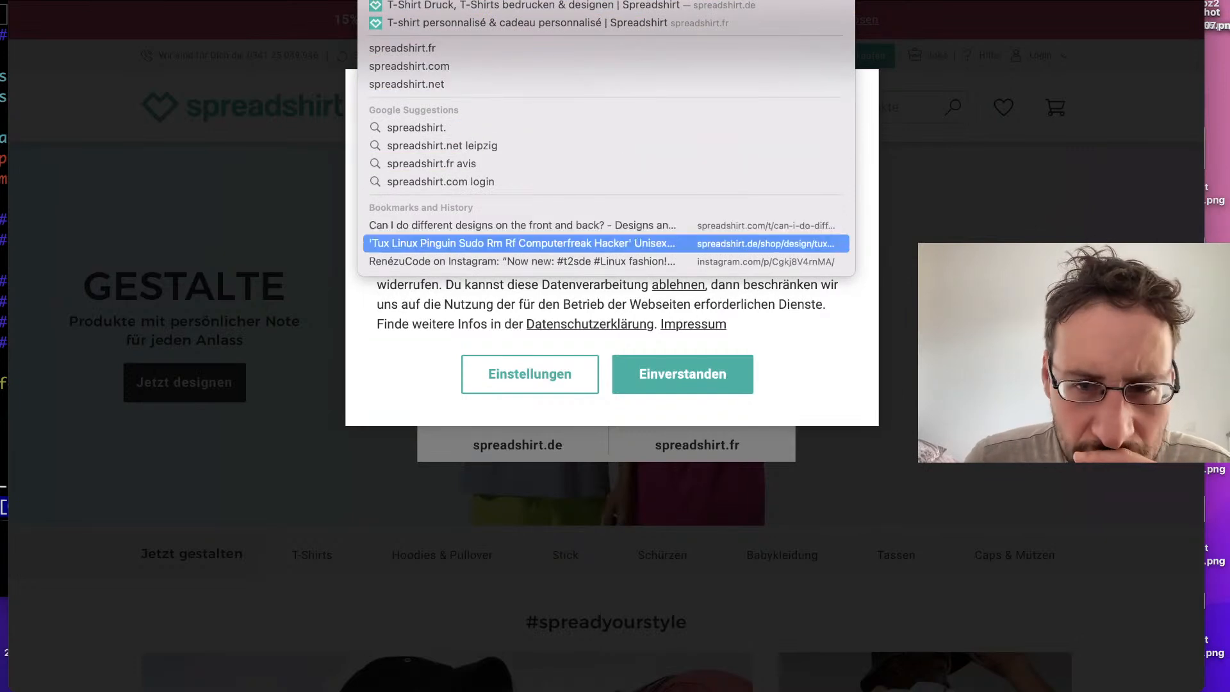
pyautogui.press('Up')
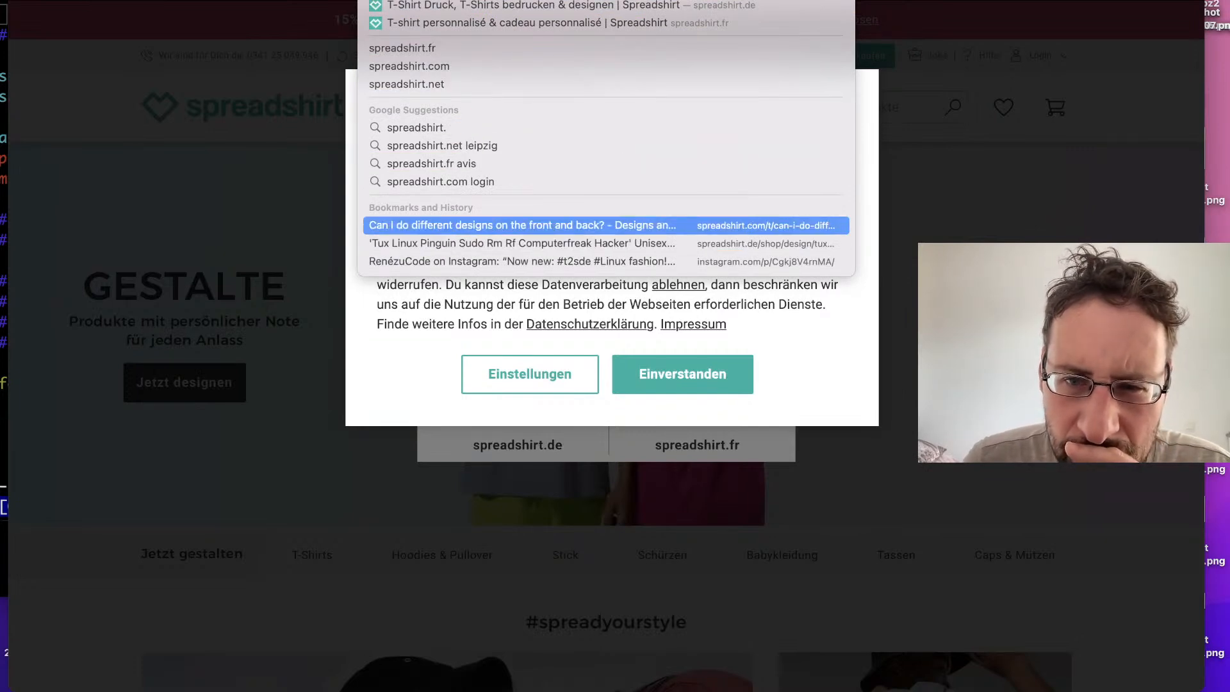
pyautogui.press('Up')
pyautogui.press('Up')
pyautogui.press('Up')
pyautogui.press('Up')
pyautogui.press('Up')
pyautogui.press('Up')
pyautogui.press('Up')
pyautogui.press('Up')
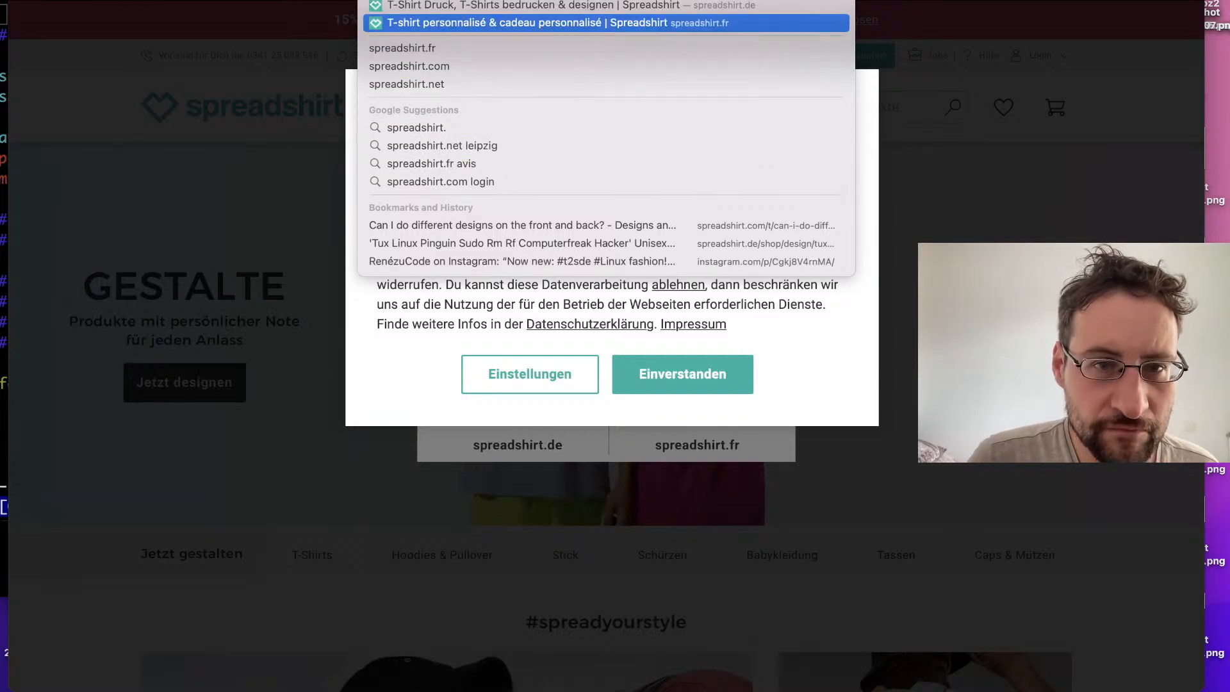
pyautogui.write('ad')
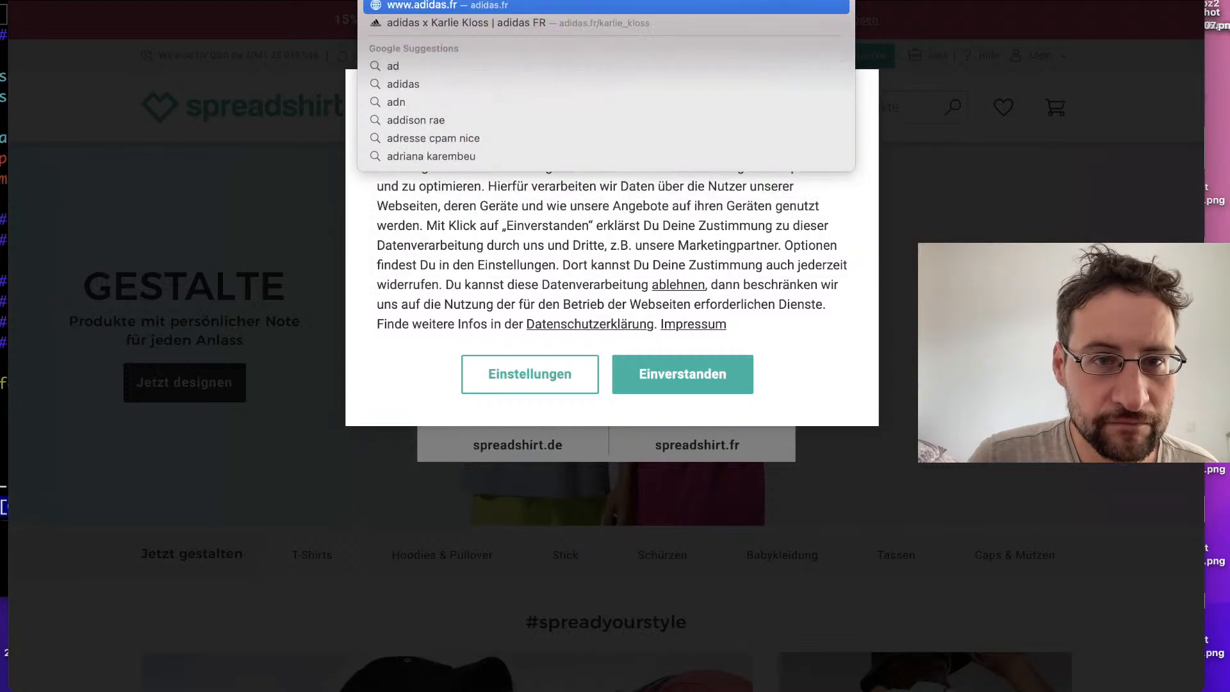
pyautogui.press('BackSpace')
pyautogui.press('BackSpace')
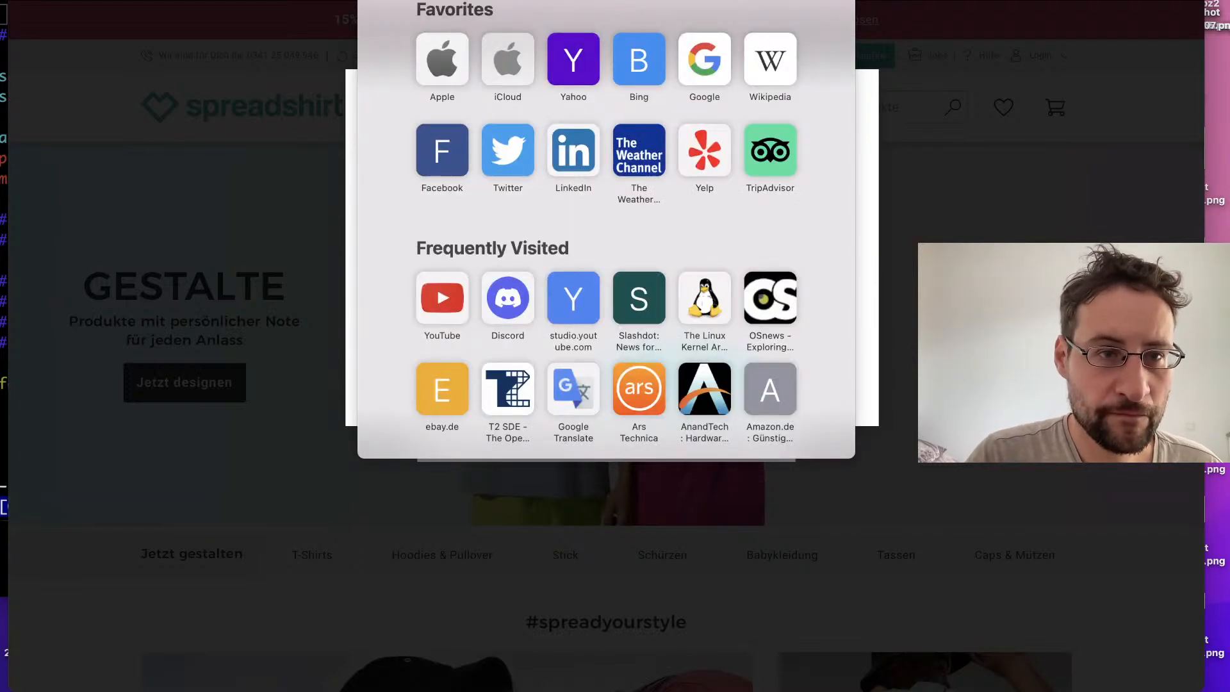
# Step: Return to the Spreadshirt dashboard through the browsing history, then open the German login page
pyautogui.click(212, 0)
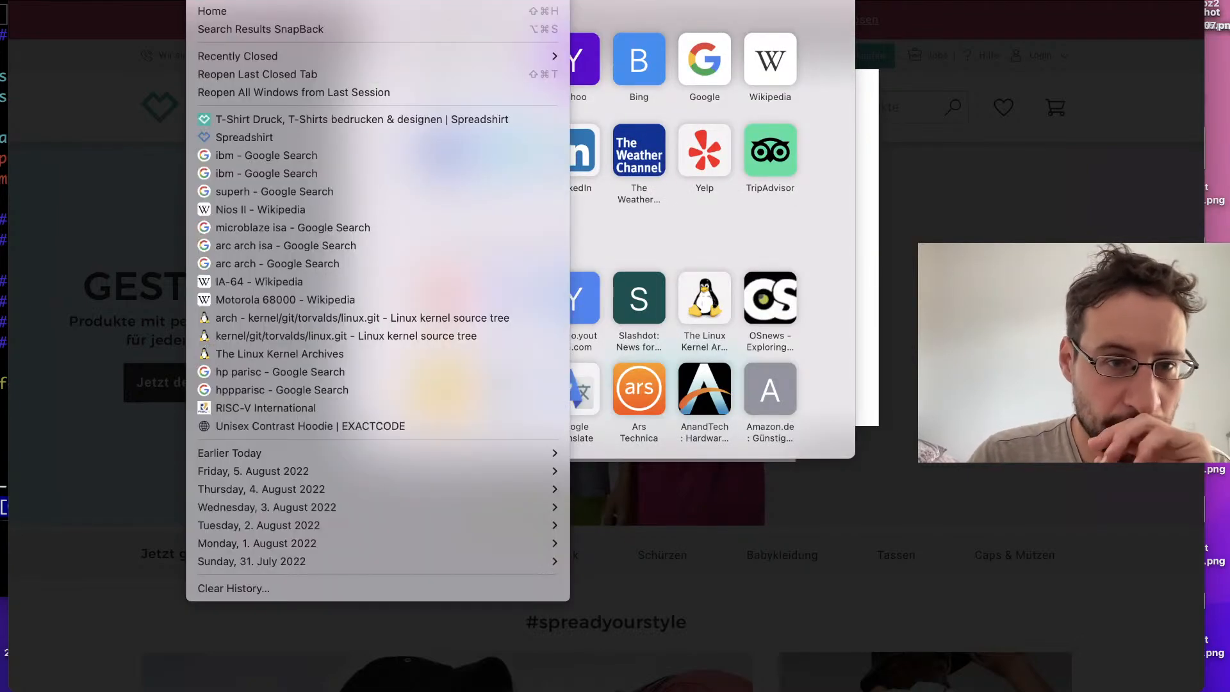
pyautogui.click(262, 137)
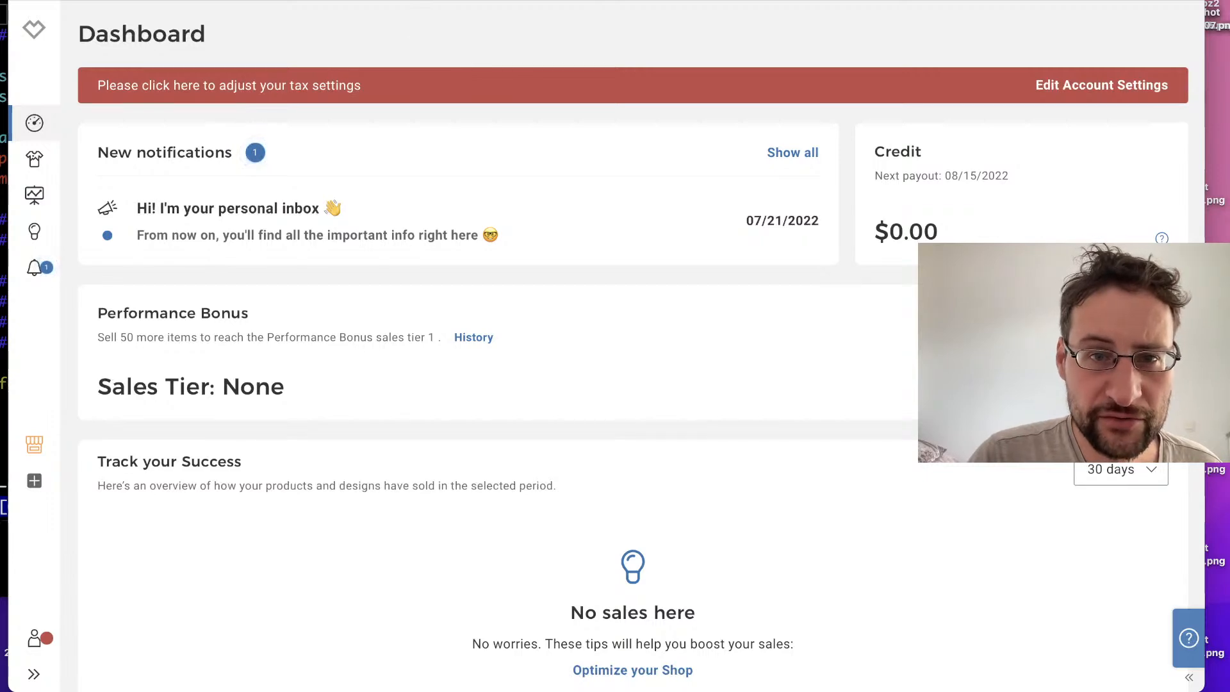
pyautogui.click(560, 1)
pyautogui.click(678, 365)
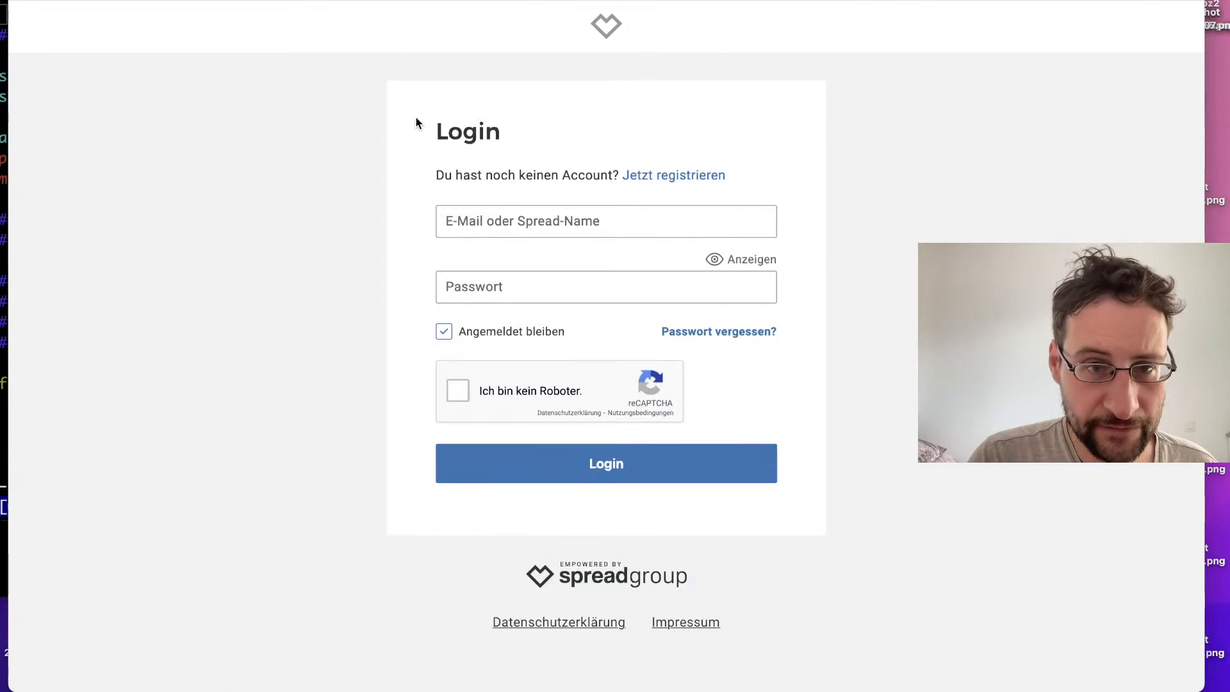
pyautogui.click(262, 0)
pyautogui.click(263, 1)
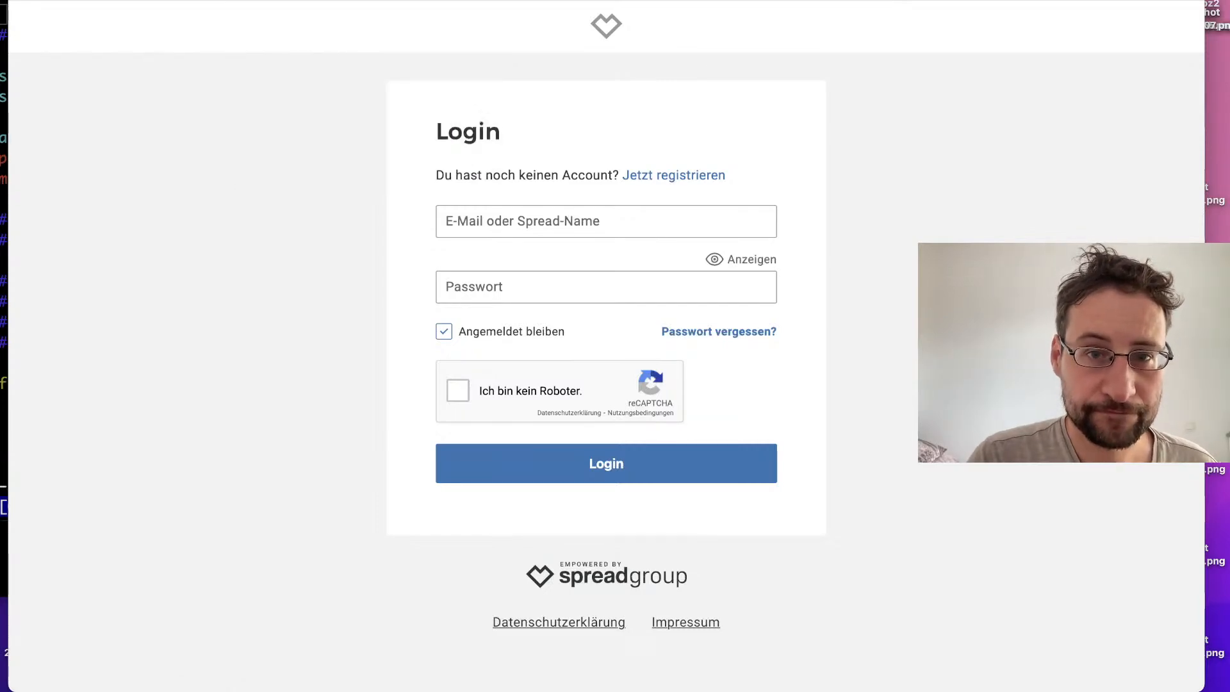
# Step: Open the YouTube Studio channel dashboard and show the Shopping section of the channel's monetization settings
pyautogui.click(606, 0)
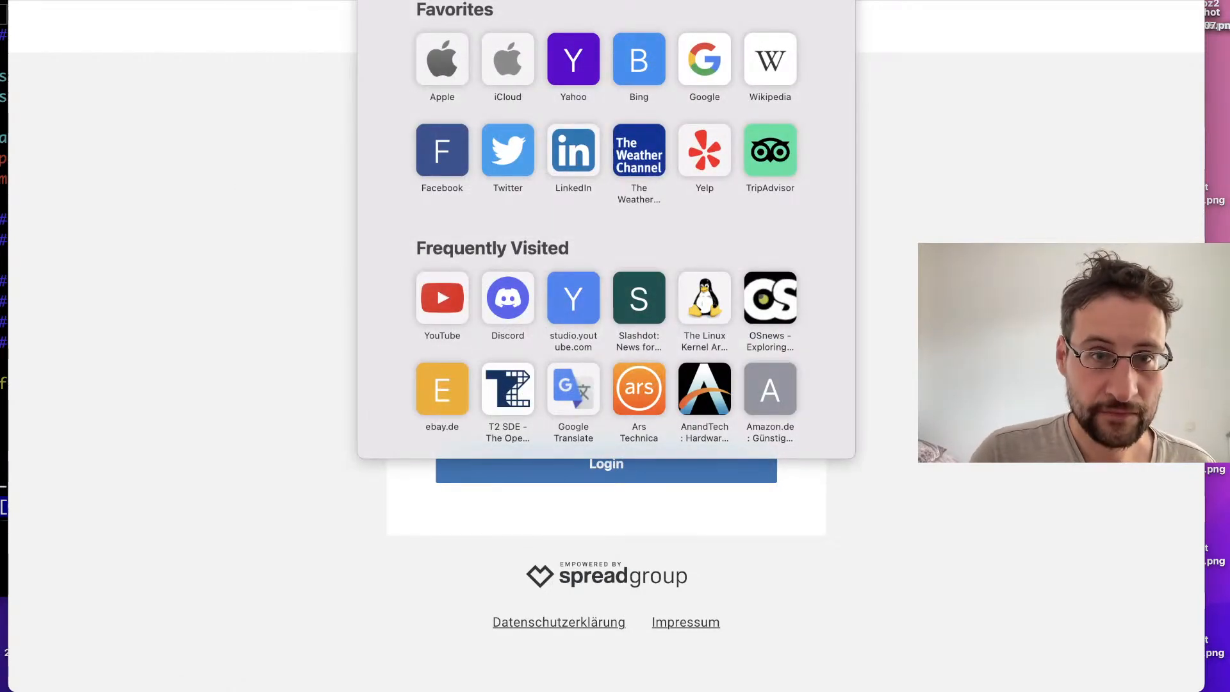
pyautogui.write('youtube.com/dashboard')
pyautogui.press('Return')
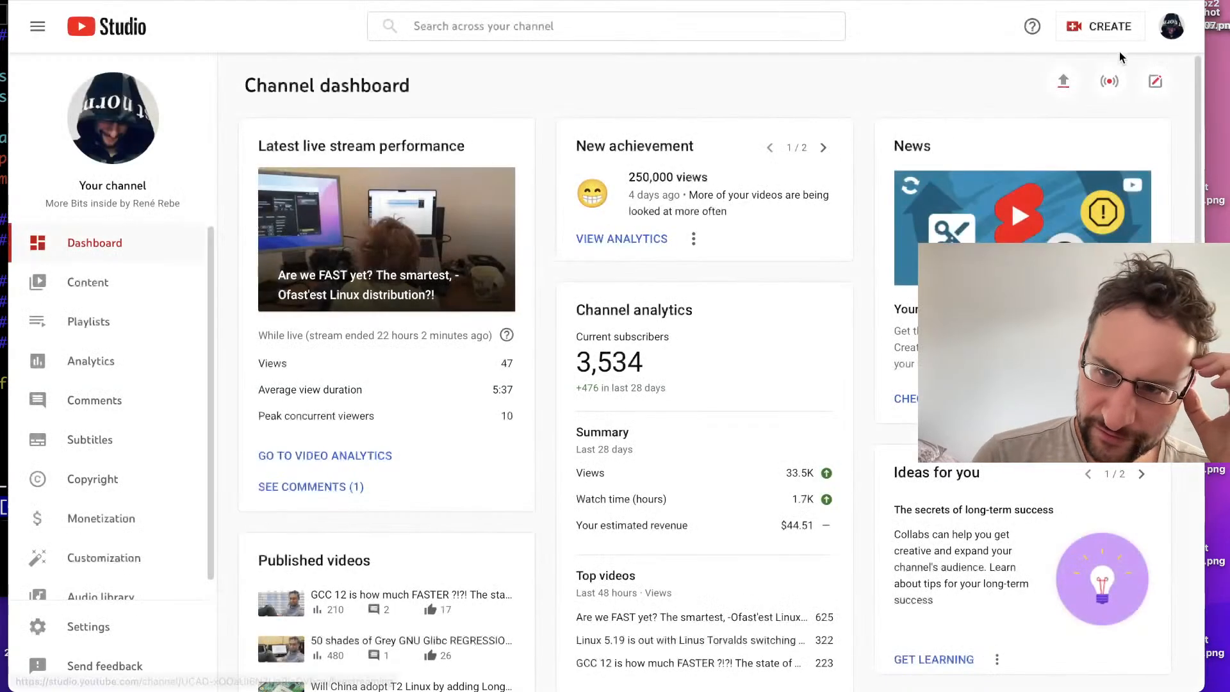
pyautogui.click(82, 520)
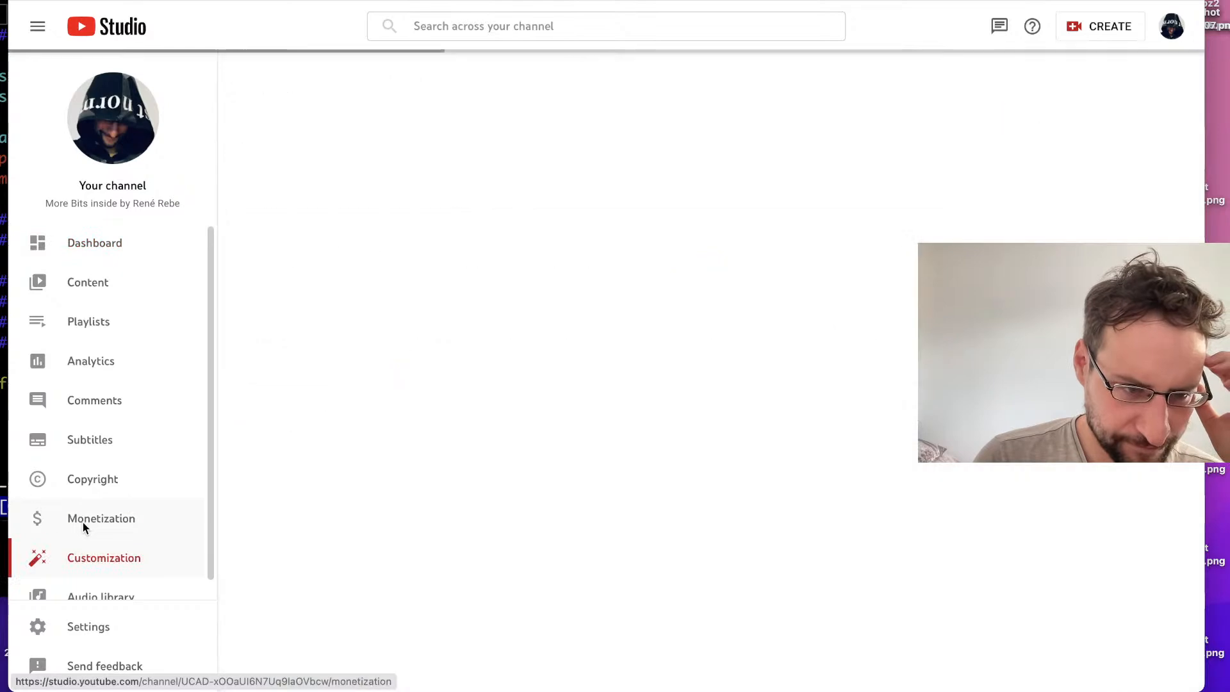
pyautogui.click(420, 129)
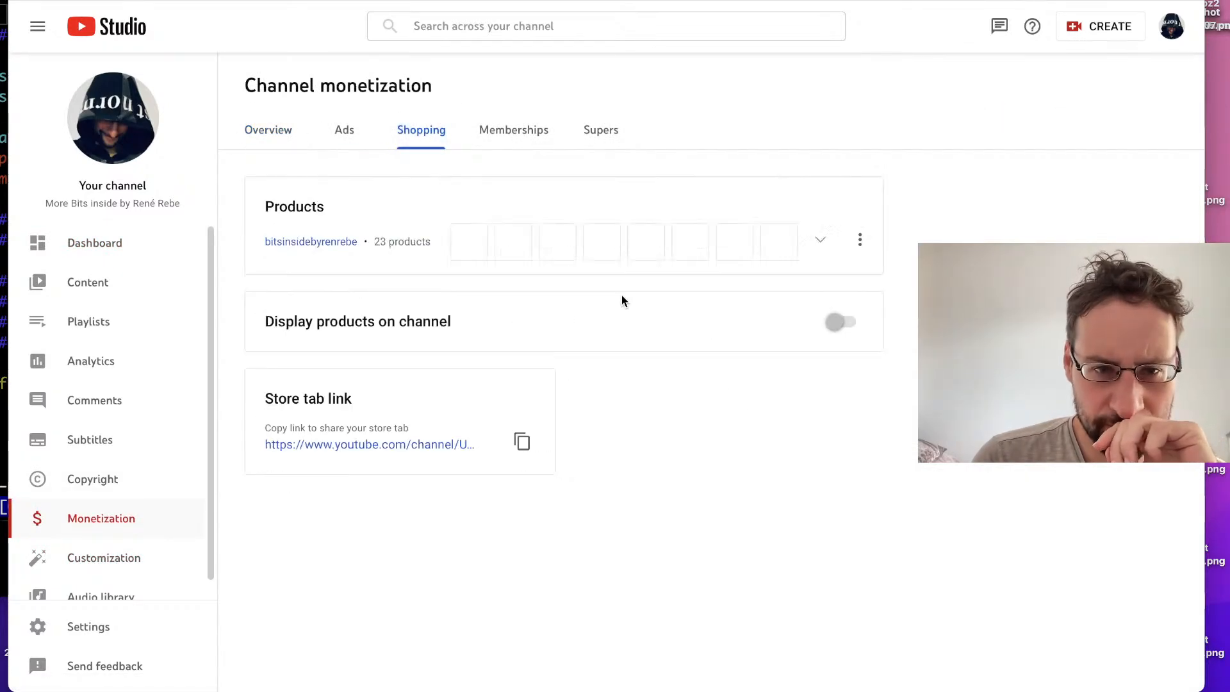
# Step: Open the merch shop linked under Products and dismiss the offer to shop on the American site
pyautogui.click(294, 247)
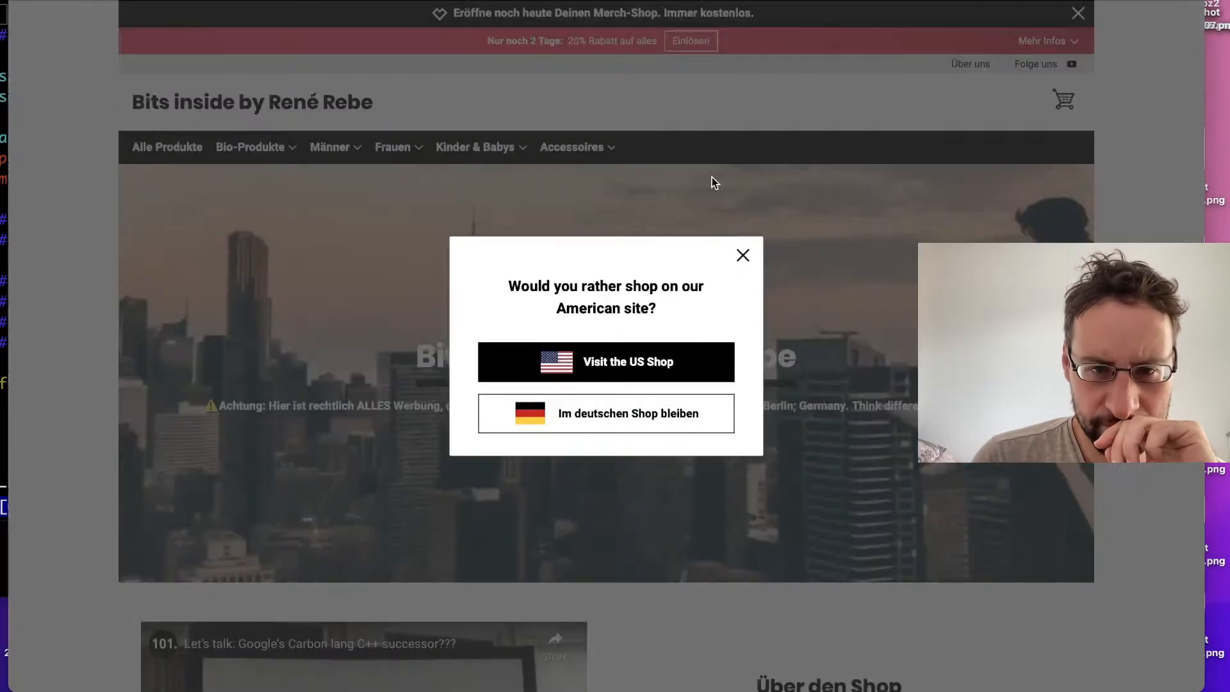
pyautogui.click(742, 255)
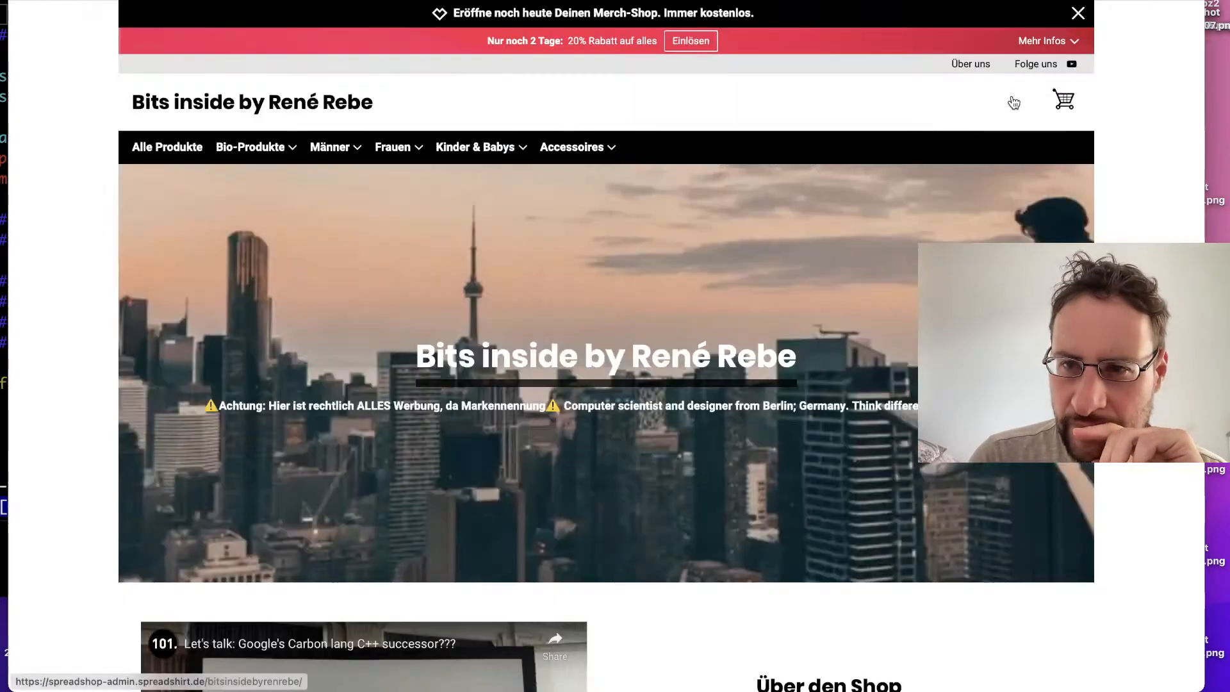
pyautogui.press('super+l')
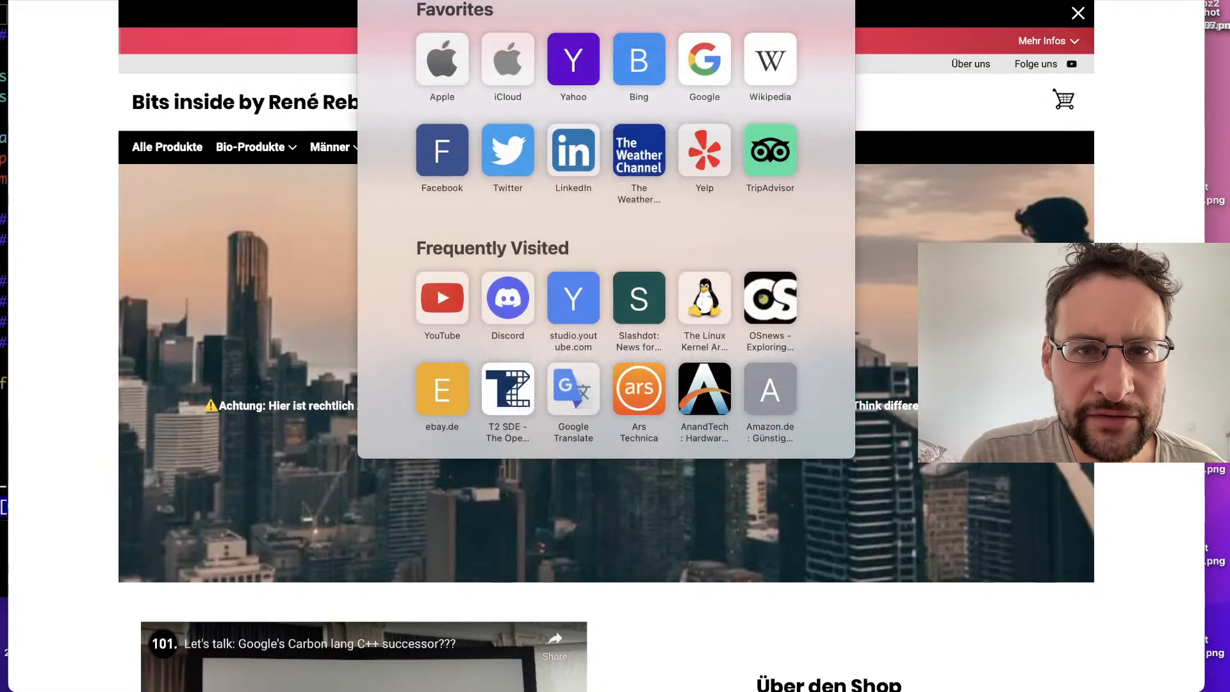
pyautogui.press('Escape')
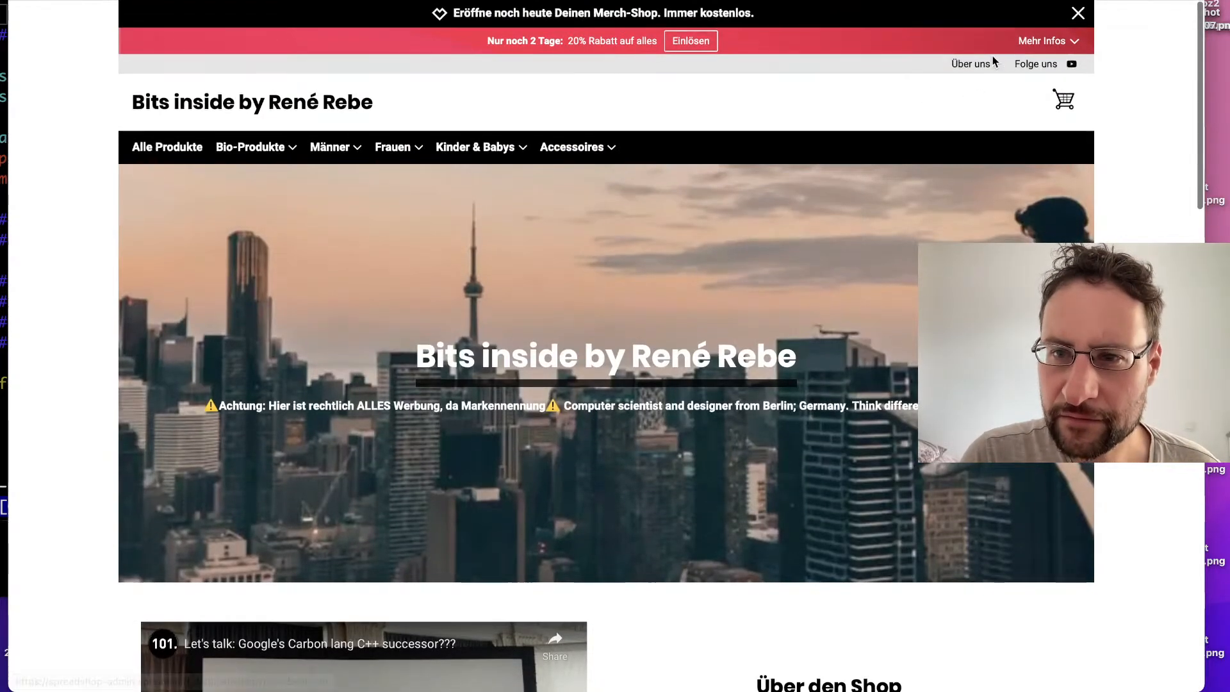
# Step: Browse the shop's home page down to the product previews and show the full list of products
pyautogui.scroll(-15, 869, 66)
pyautogui.scroll(-1, 869, 66)
pyautogui.scroll(2, 870, 68)
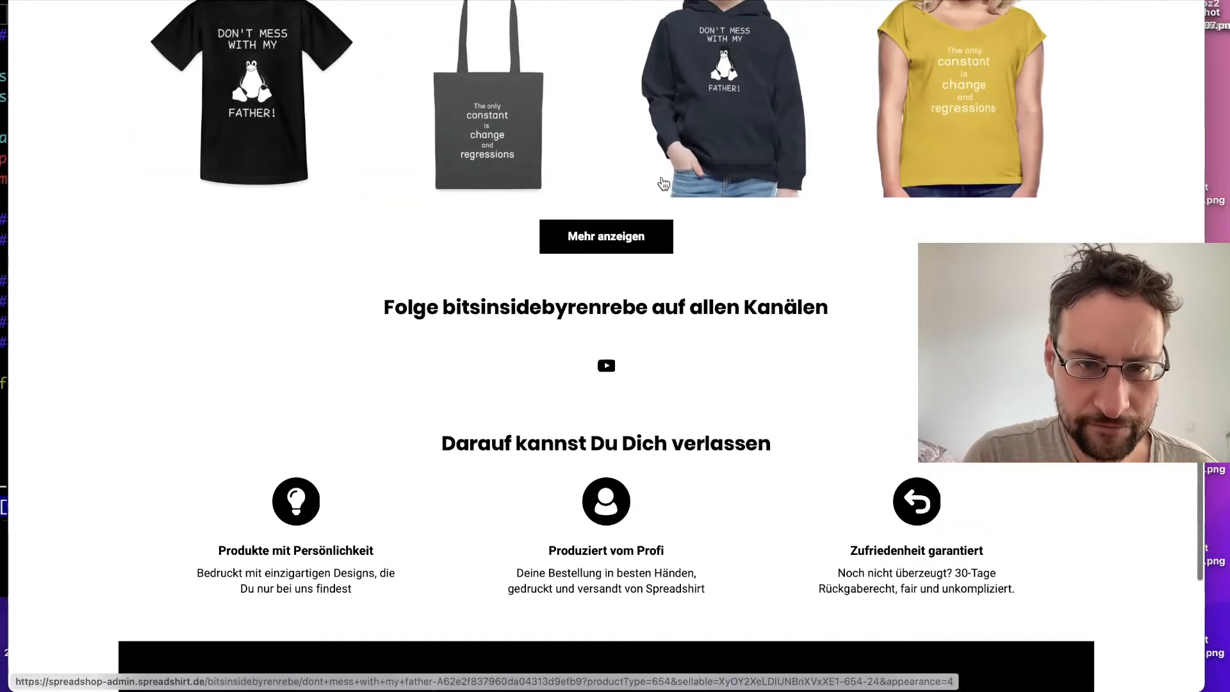
pyautogui.click(627, 226)
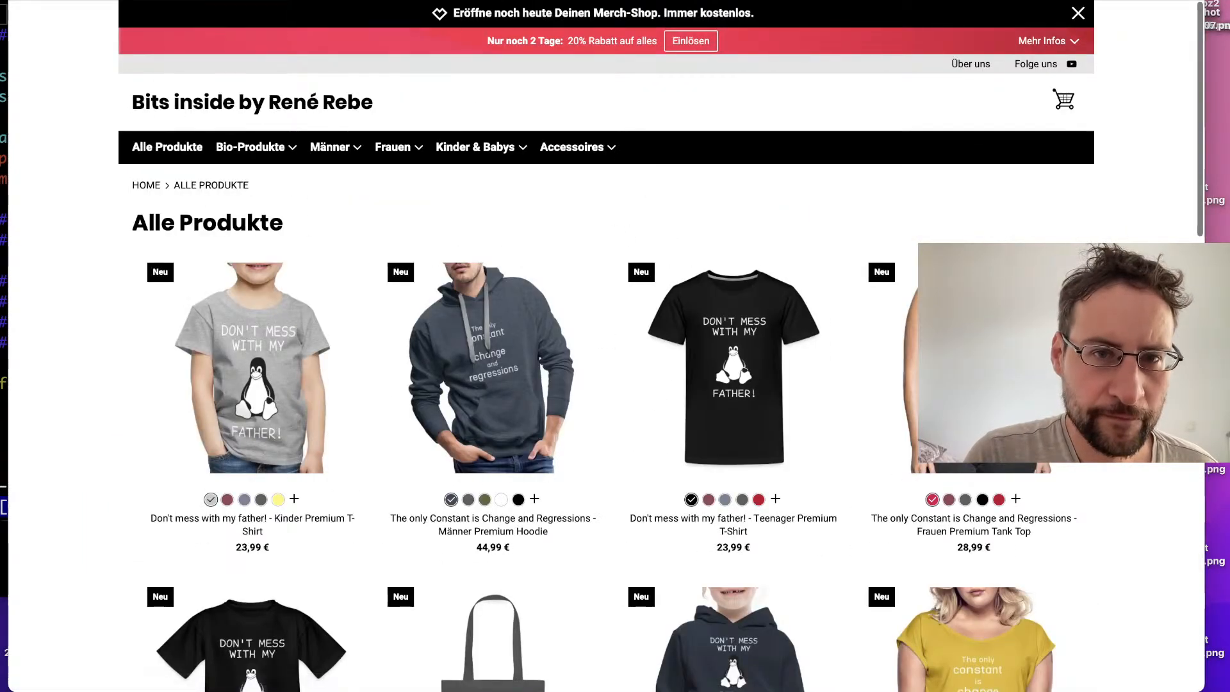
# Step: Open the Spreadshop start page and bring up the form for registering a free merch shop
pyautogui.press('super+l')
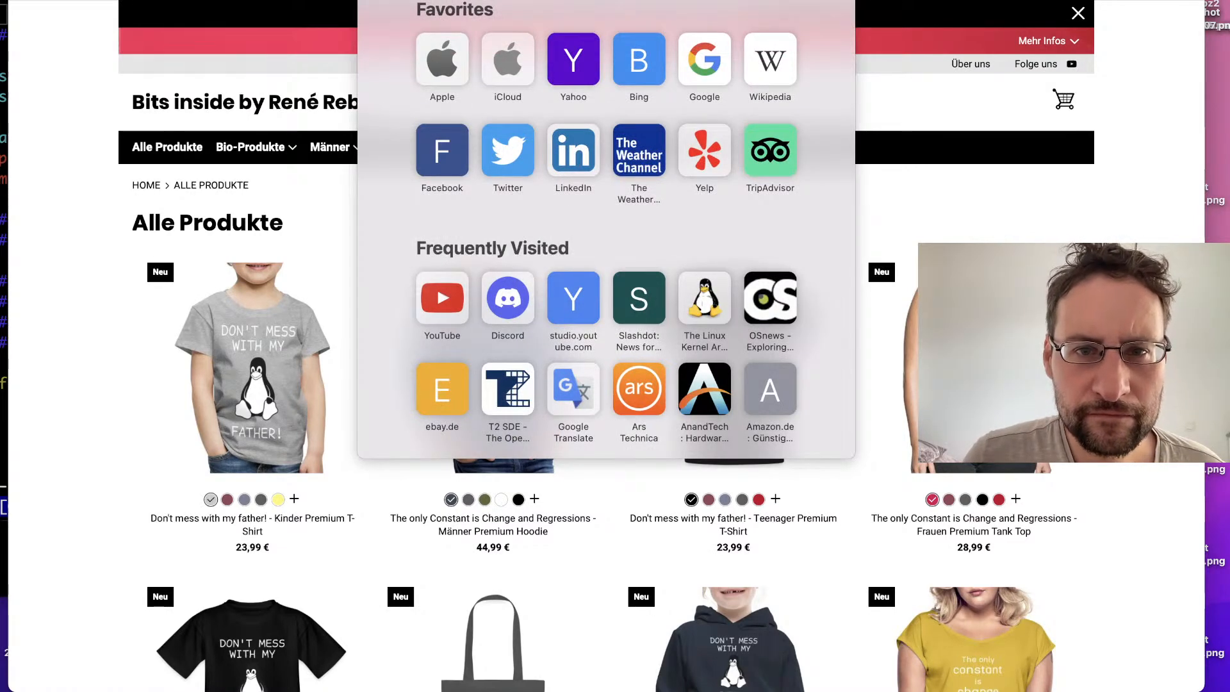
pyautogui.press('Return')
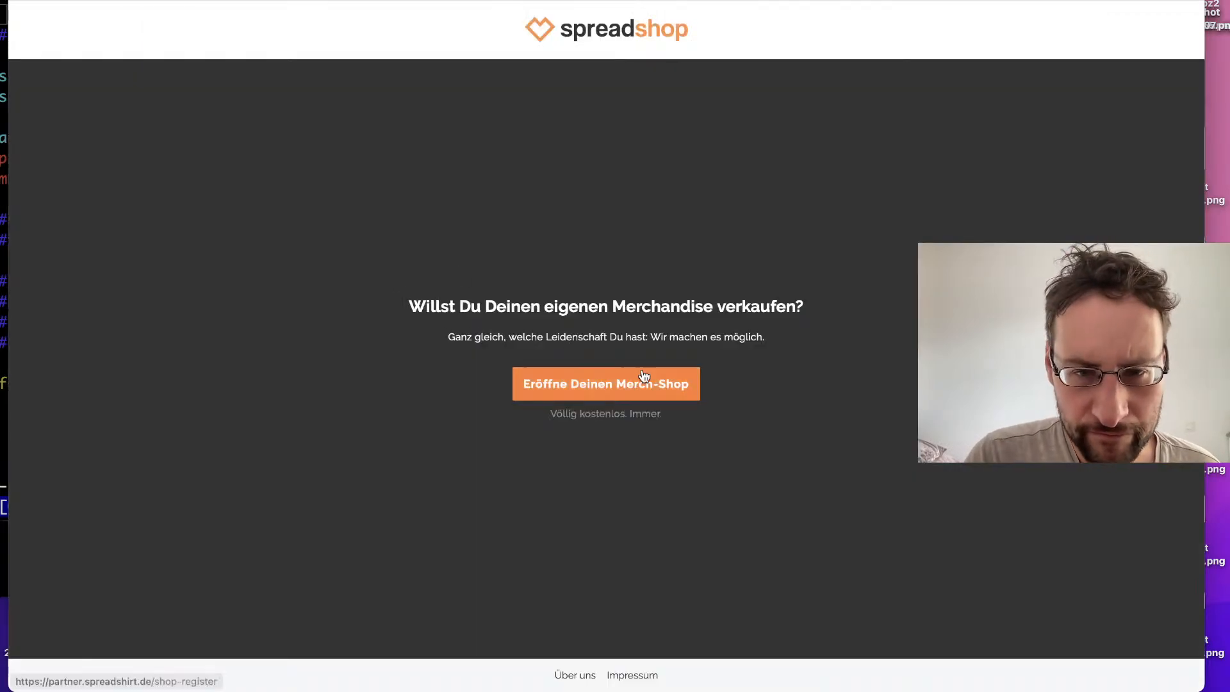
pyautogui.click(666, 383)
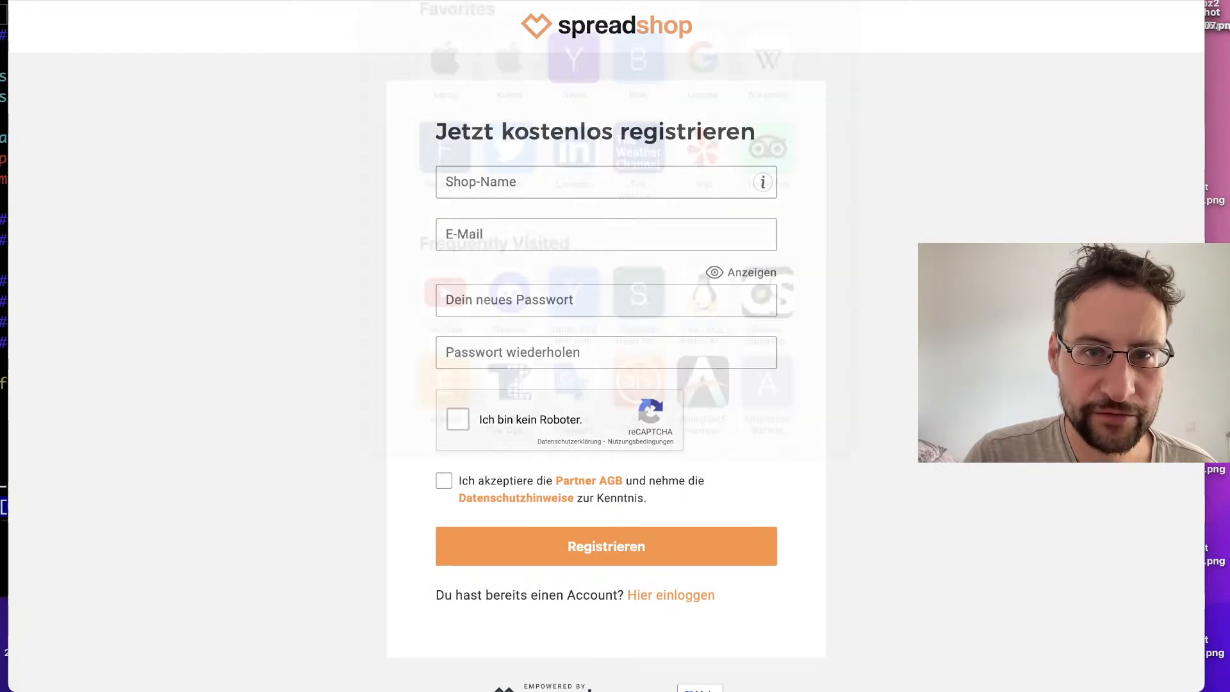
# Step: Look up "spread" among the suggested pages, show the already open EXACTCODE hoodie page, and return to the registration page
pyautogui.press('super+l')
pyautogui.write('spread')
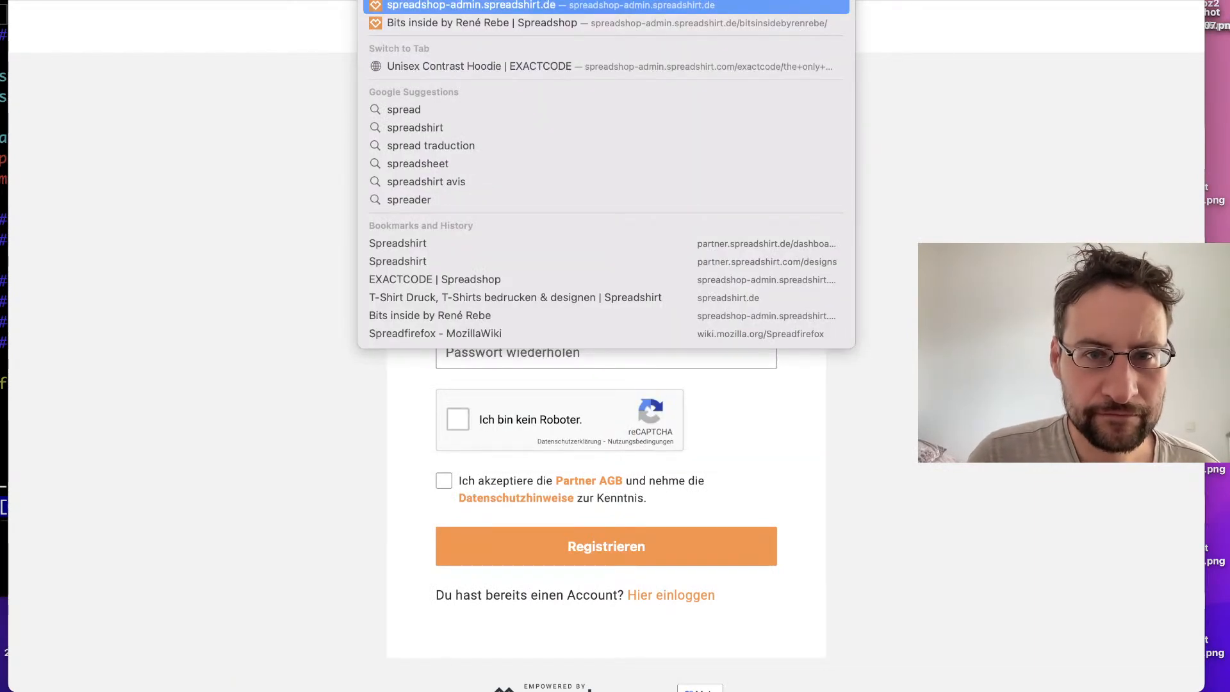
pyautogui.press('Down')
pyautogui.press('Down')
pyautogui.press('Return')
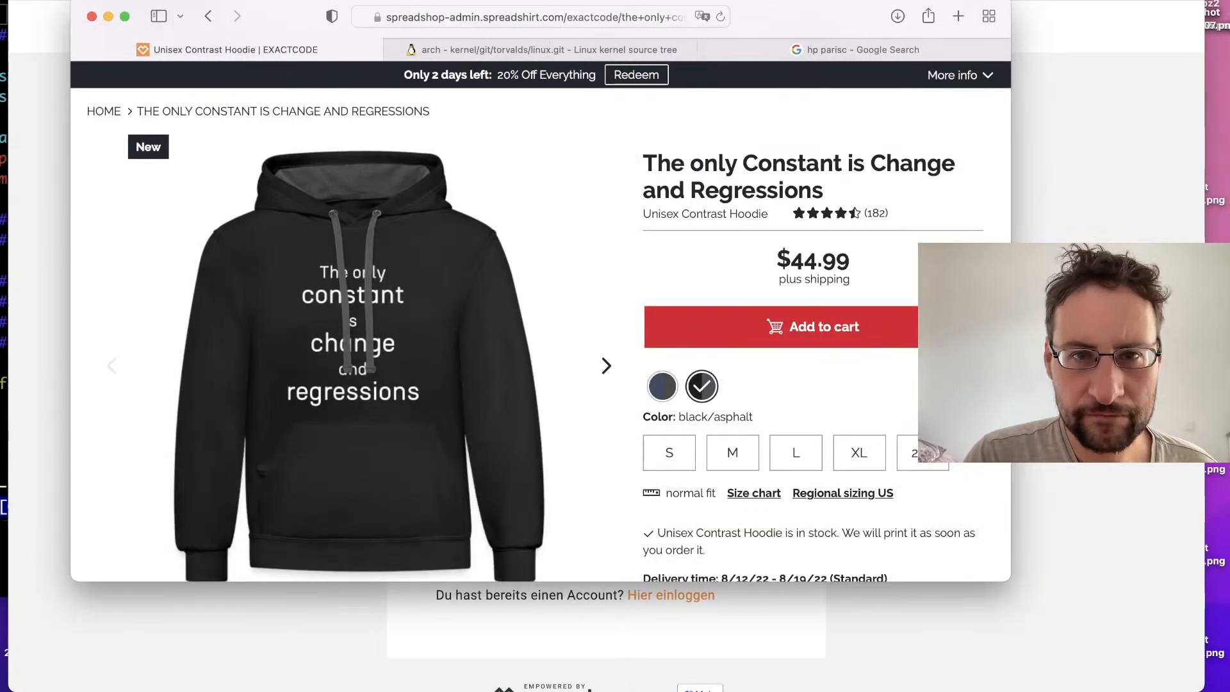
pyautogui.press('super+grave')
pyautogui.hotkey('ctrl', 'Right')
pyautogui.hotkey('ctrl', 'Left')
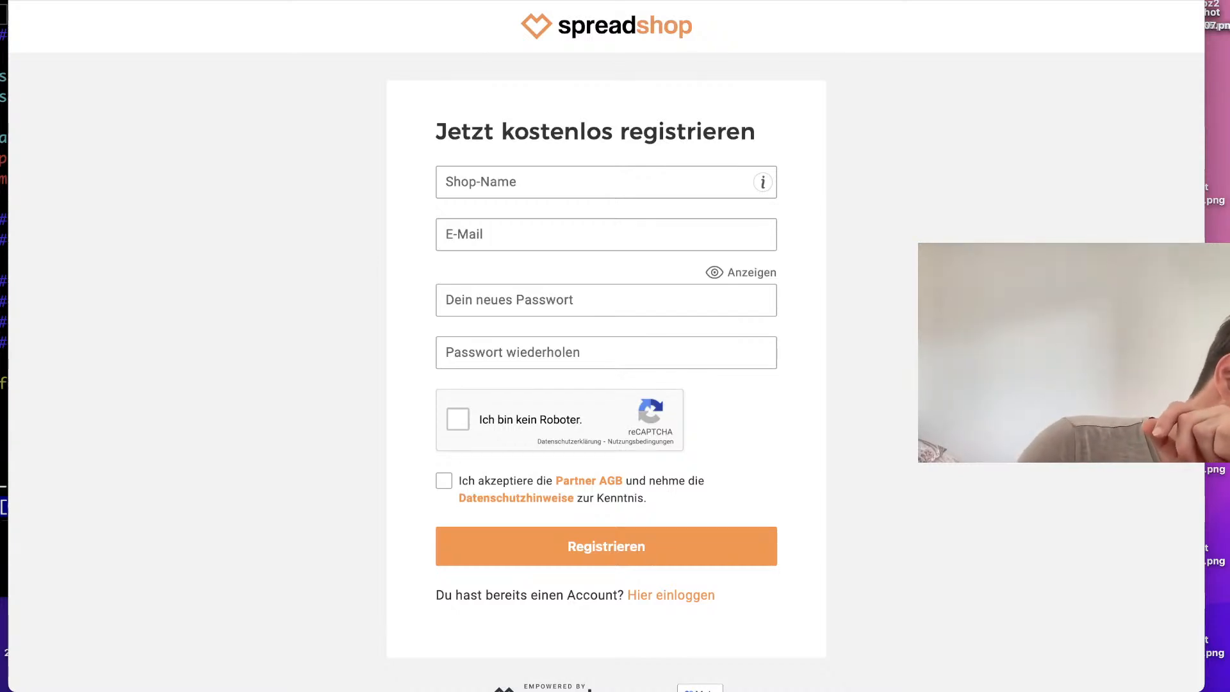
# Step: Switch to the Spreadshirt Designs window and look through the uploaded designs and their publishing status
pyautogui.press('super+grave')
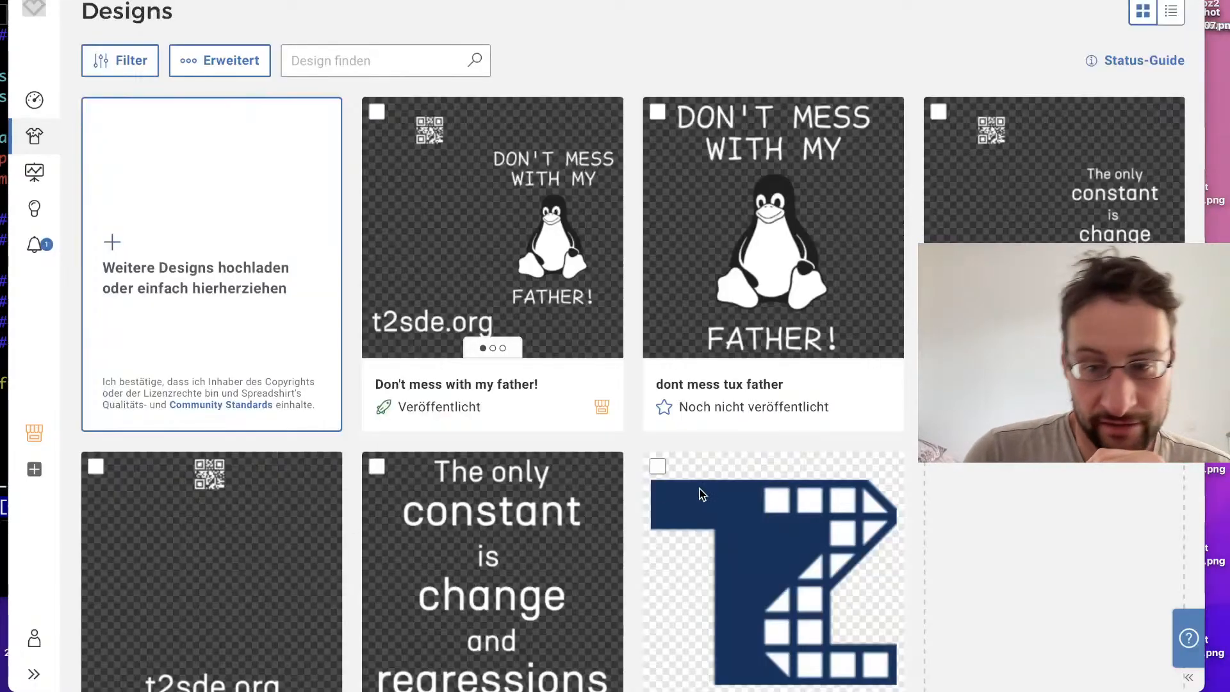
pyautogui.scroll(-5, 706, 490)
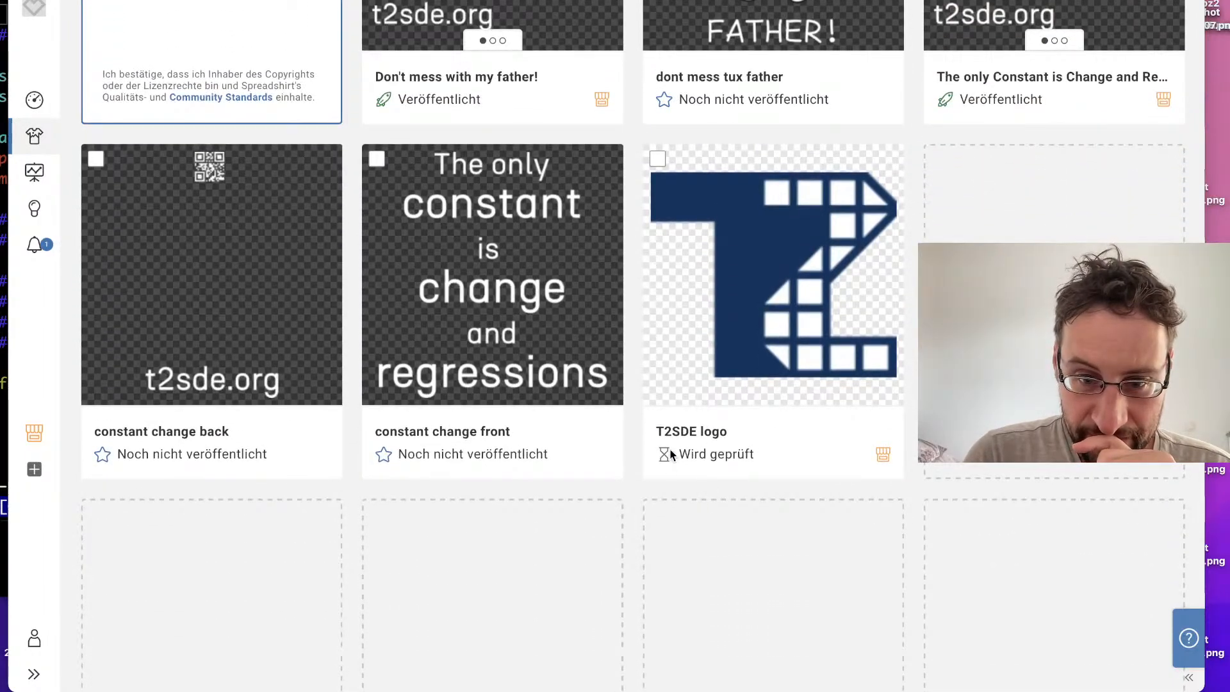
pyautogui.scroll(2, 670, 465)
pyautogui.scroll(3, 670, 468)
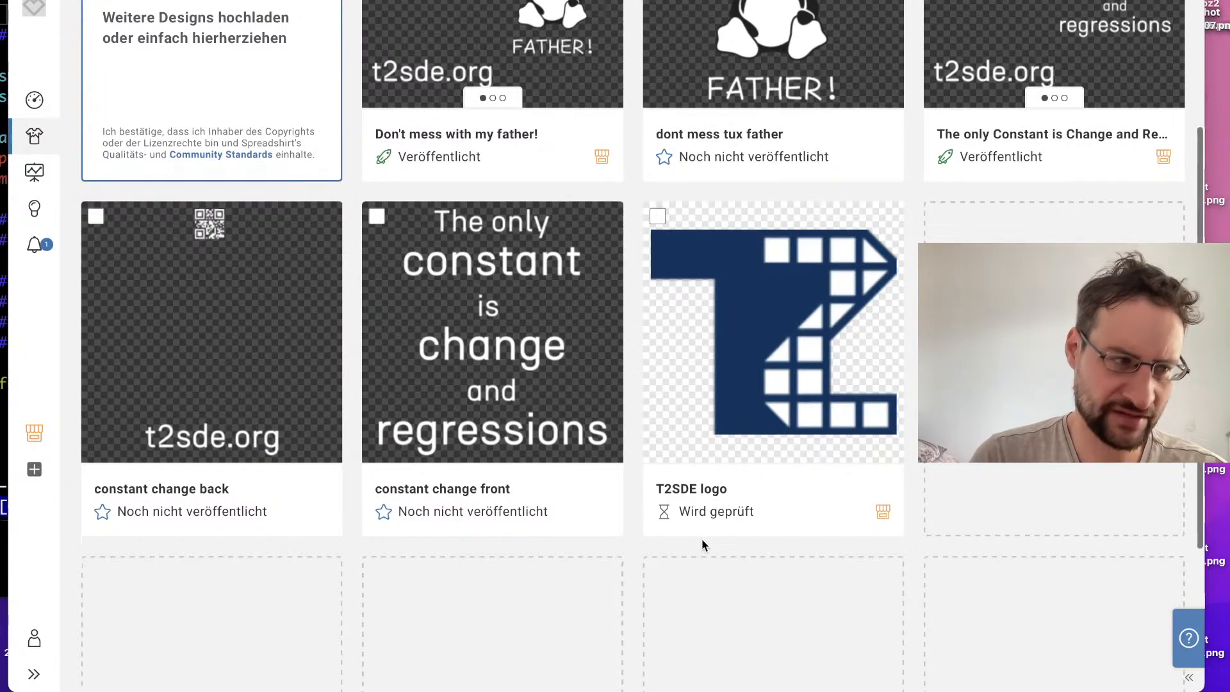
pyautogui.scroll(2, 701, 540)
pyautogui.scroll(1, 701, 539)
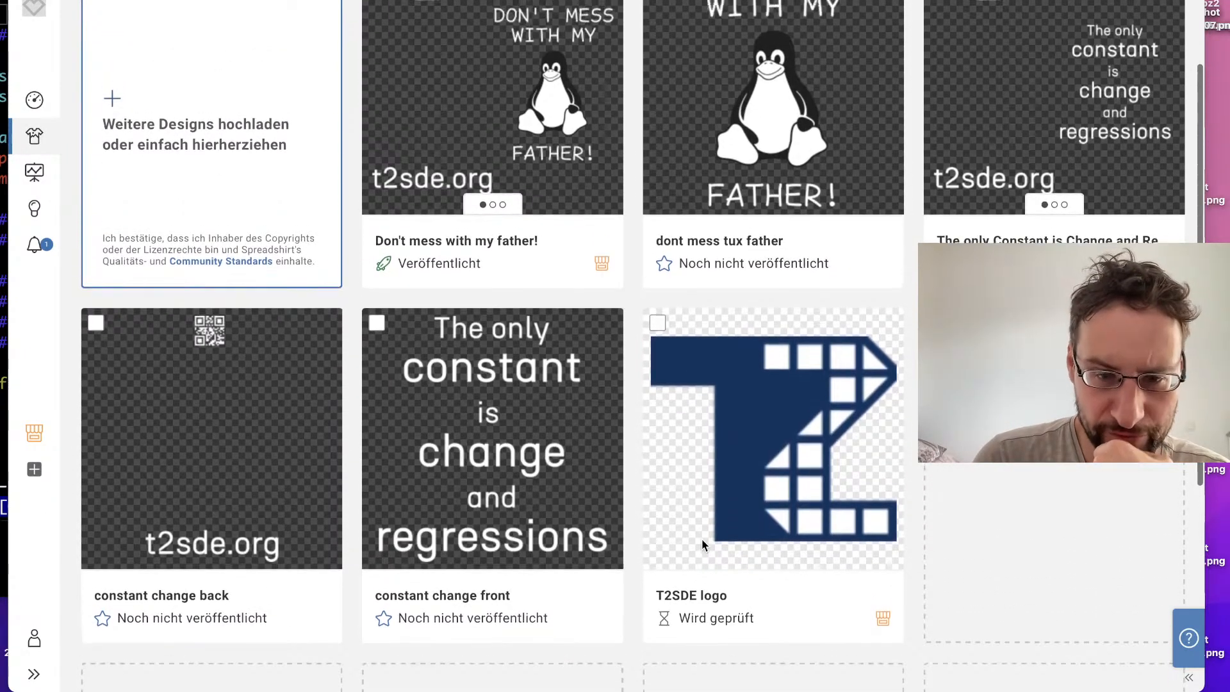
pyautogui.scroll(-2, 701, 539)
pyautogui.scroll(5, 701, 540)
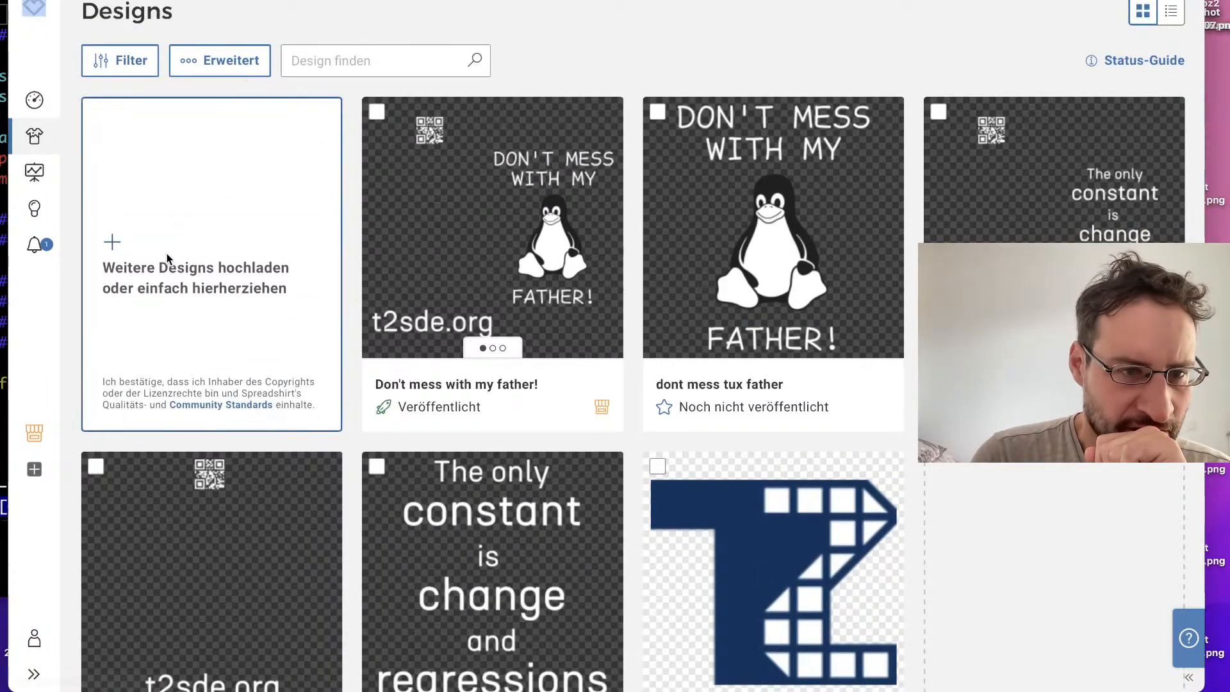
# Step: Start a new design upload and look through the Documents, Recents and Applications folders for the exported image
pyautogui.click(114, 243)
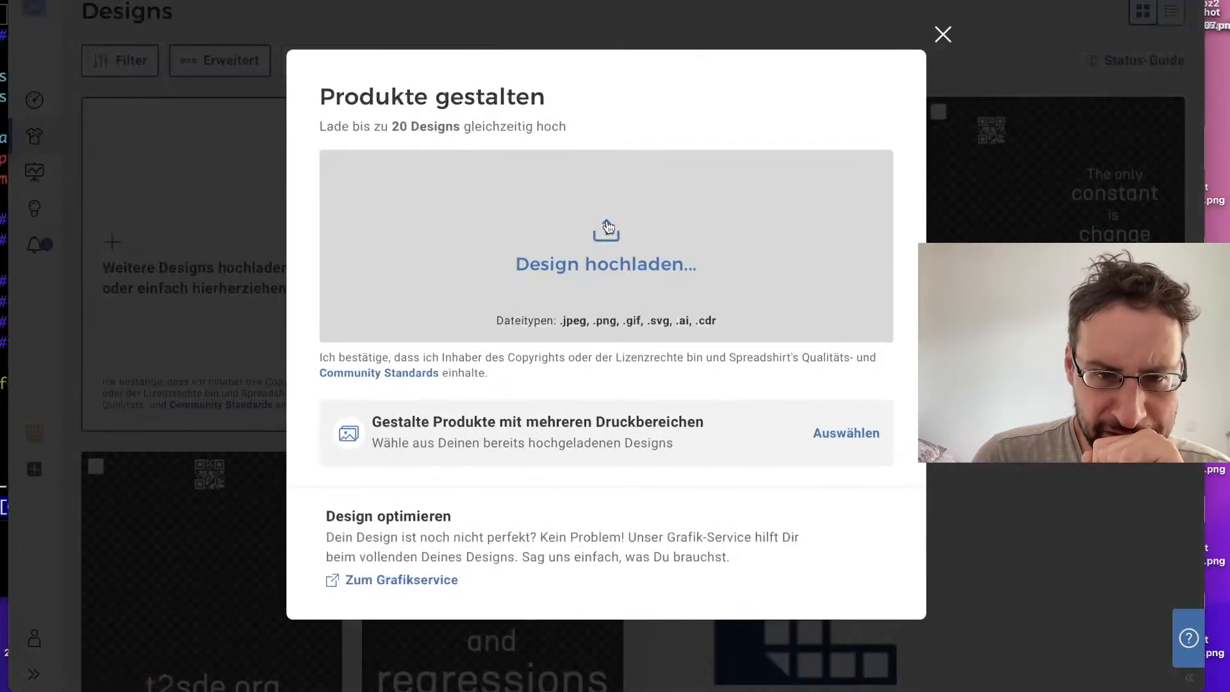
pyautogui.click(608, 227)
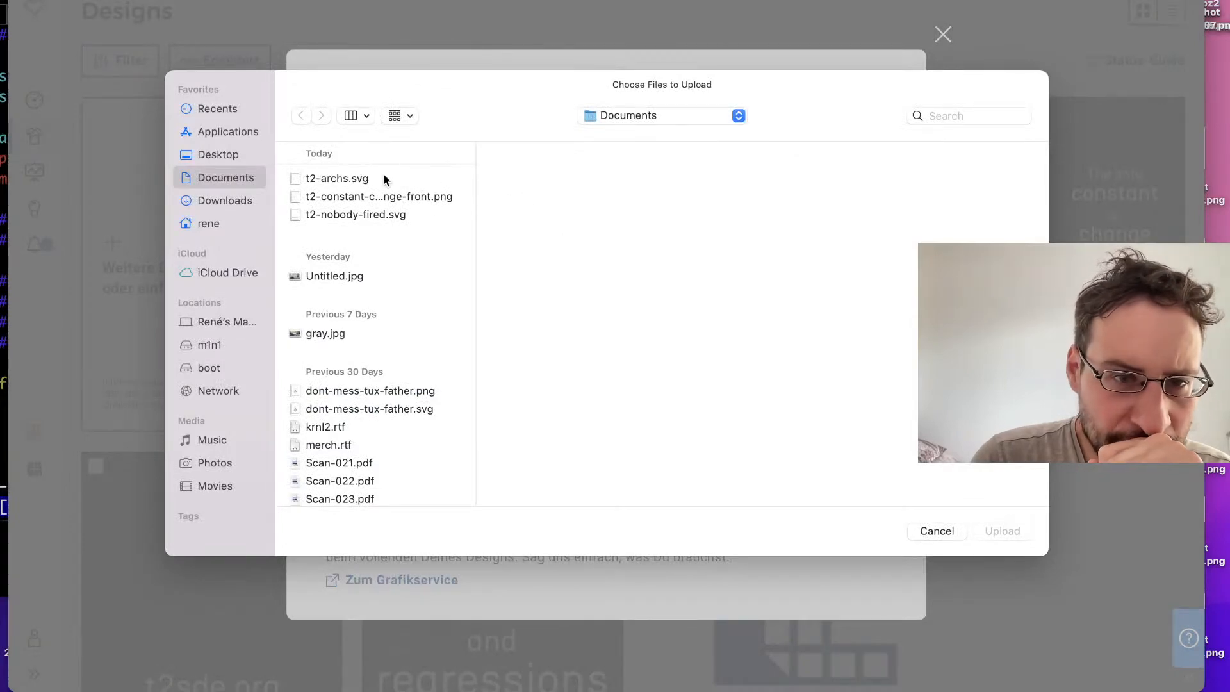
pyautogui.click(350, 196)
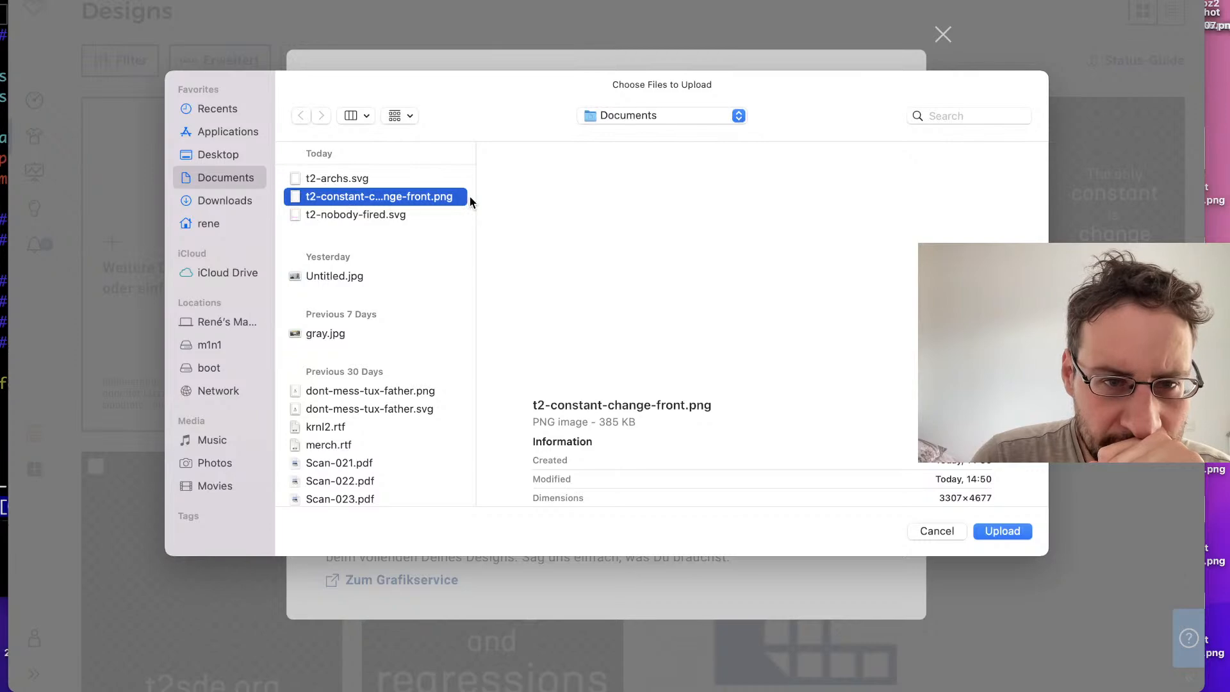
pyautogui.click(235, 110)
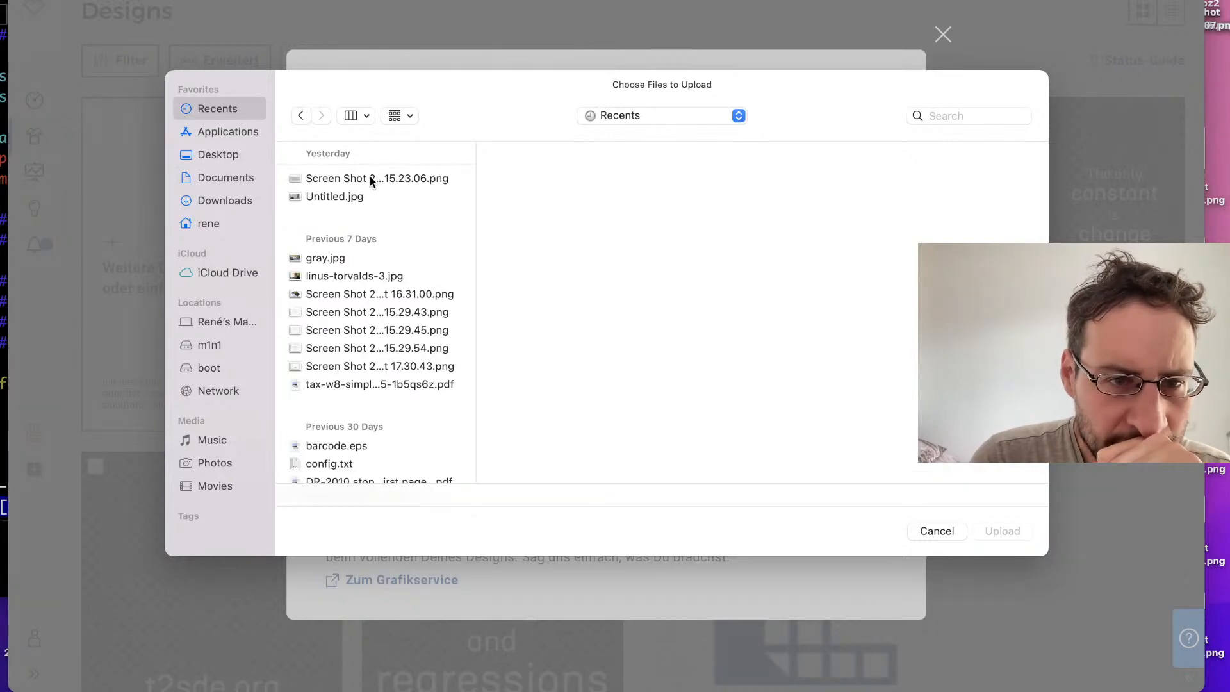
pyautogui.click(371, 176)
pyautogui.click(228, 132)
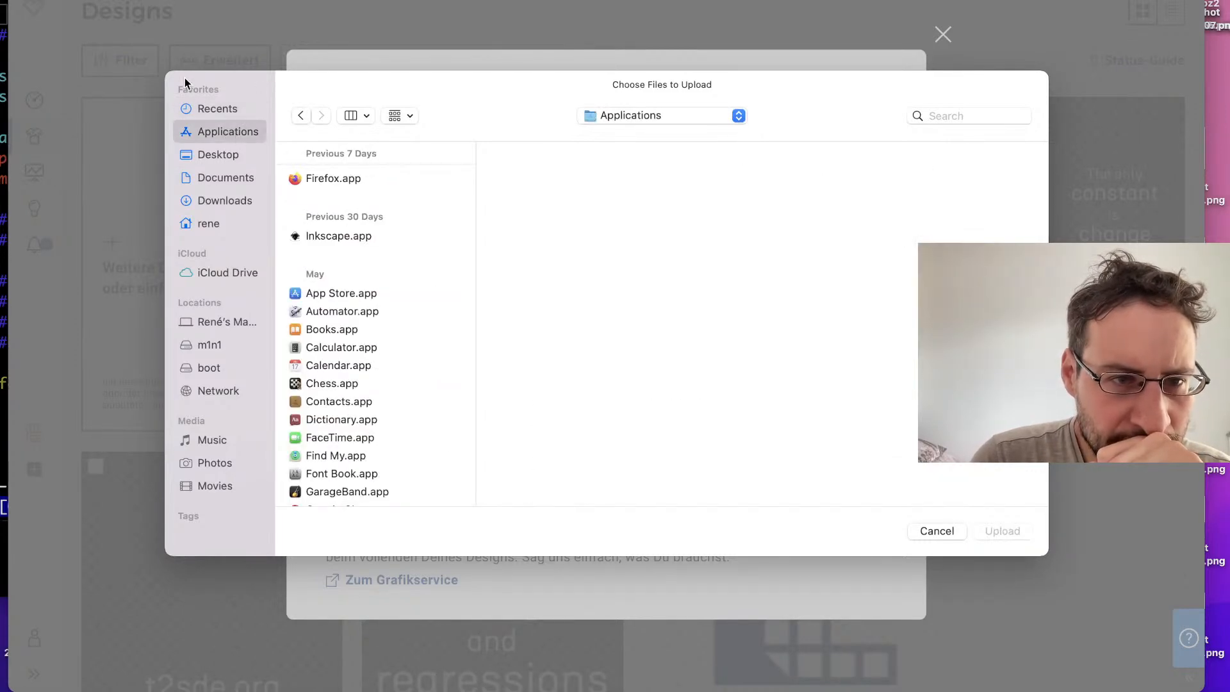
pyautogui.click(232, 178)
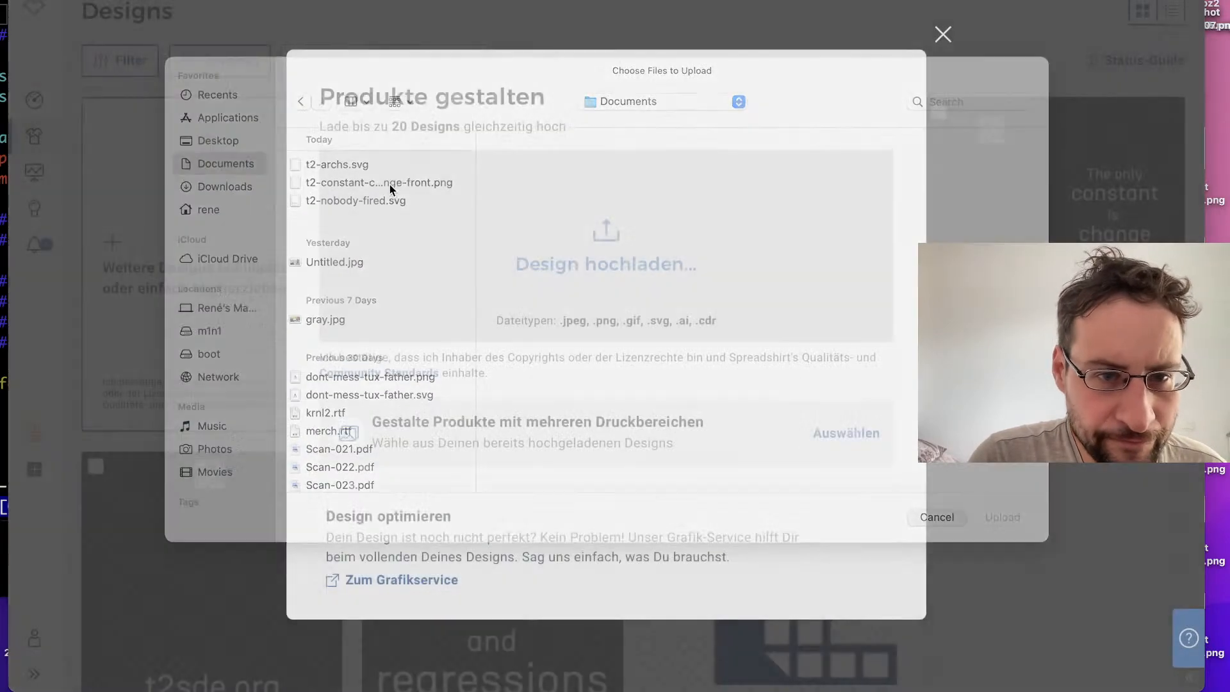
# Step: Check the export file name in Inkscape, then upload t2-constant-change-front.png from Documents to Spreadshirt as a new design
pyautogui.hotkey('ctrl', 'Right')
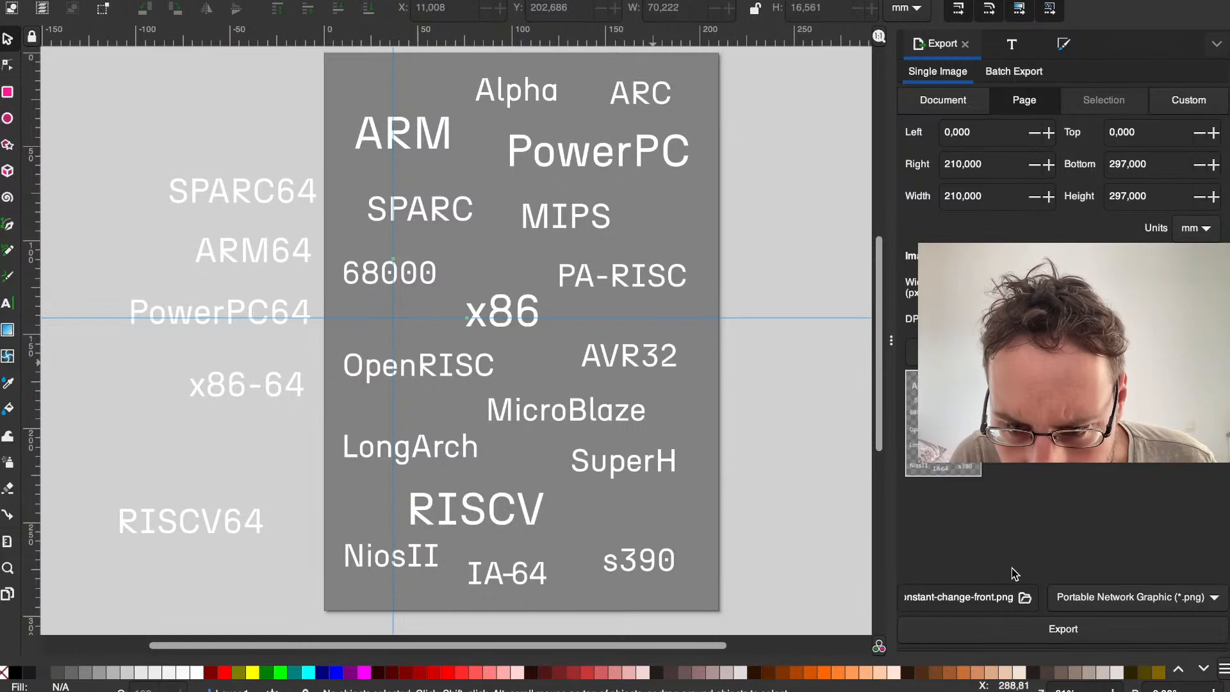
pyautogui.hotkey('ctrl', 'Left')
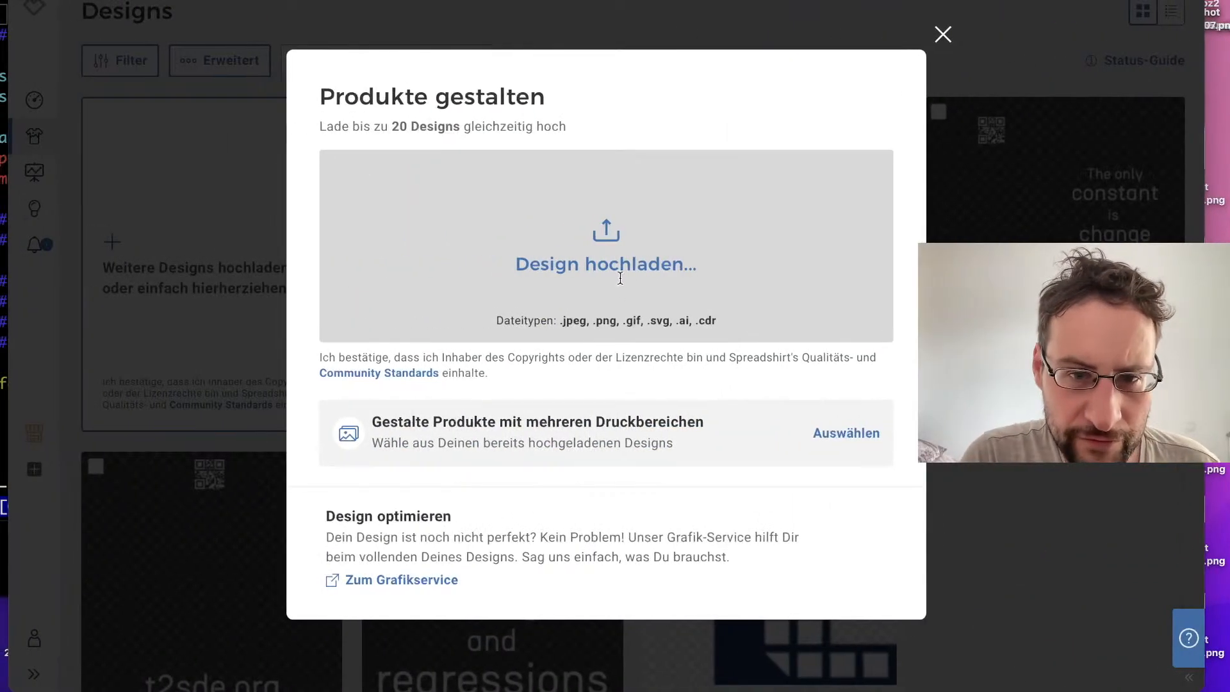
pyautogui.click(620, 278)
pyautogui.click(445, 200)
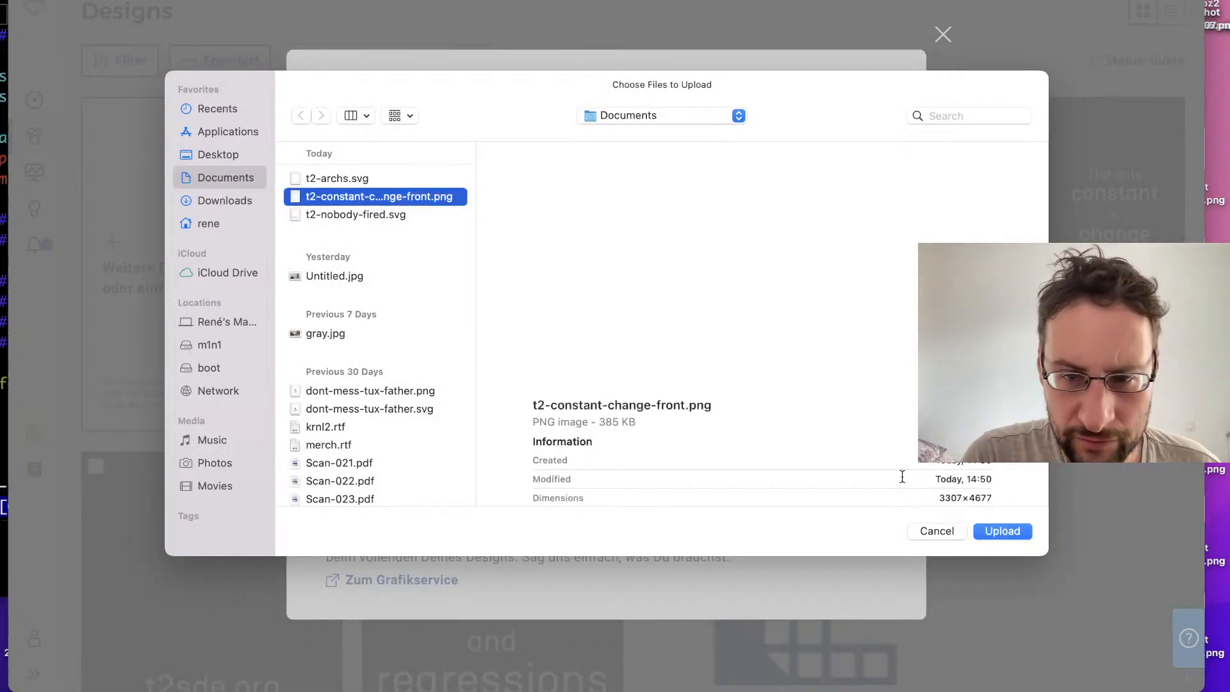
pyautogui.click(1003, 532)
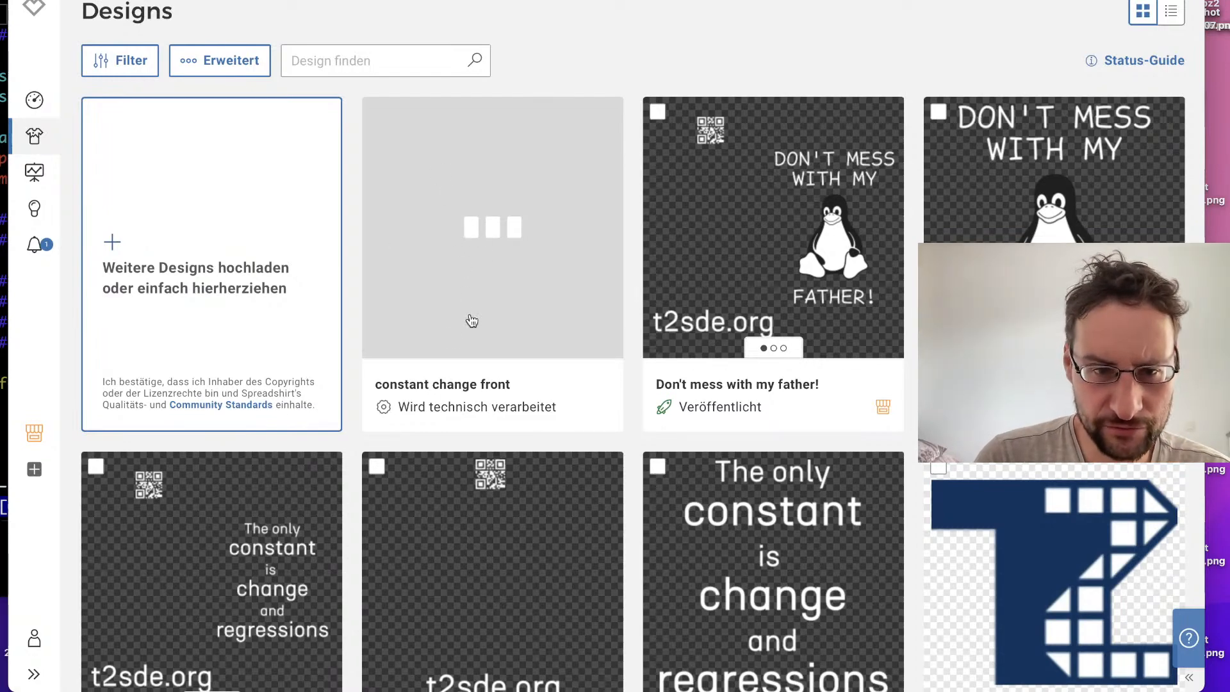
pyautogui.click(483, 263)
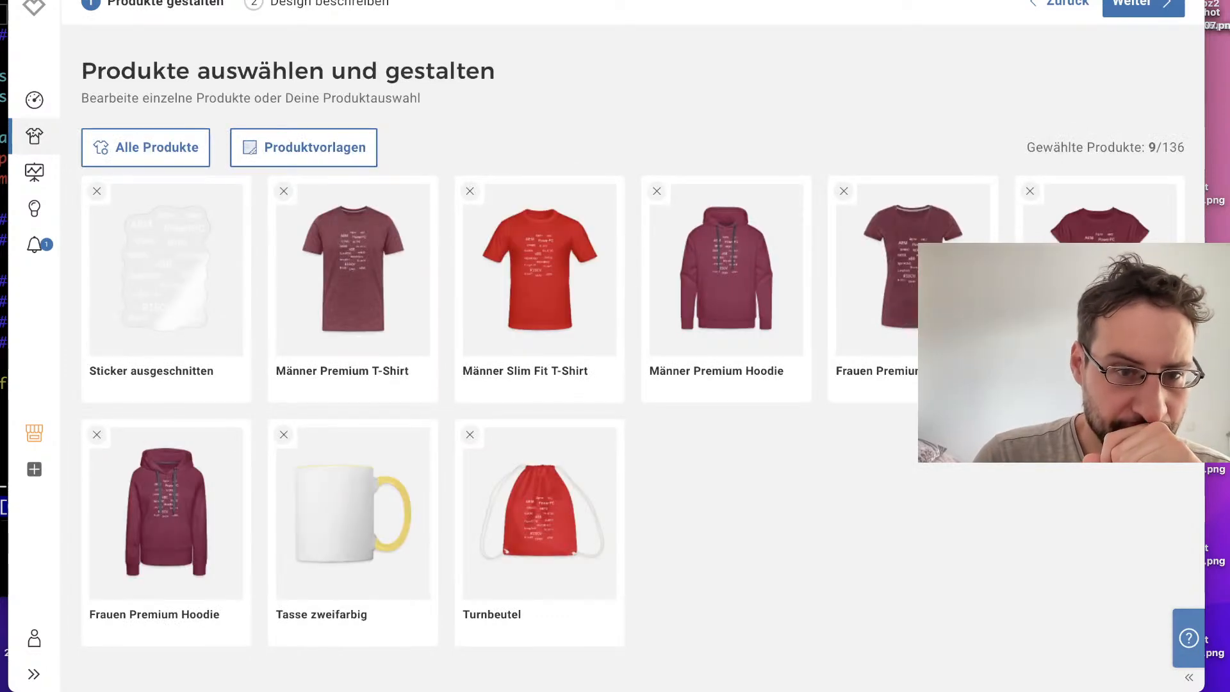
pyautogui.click(256, 3)
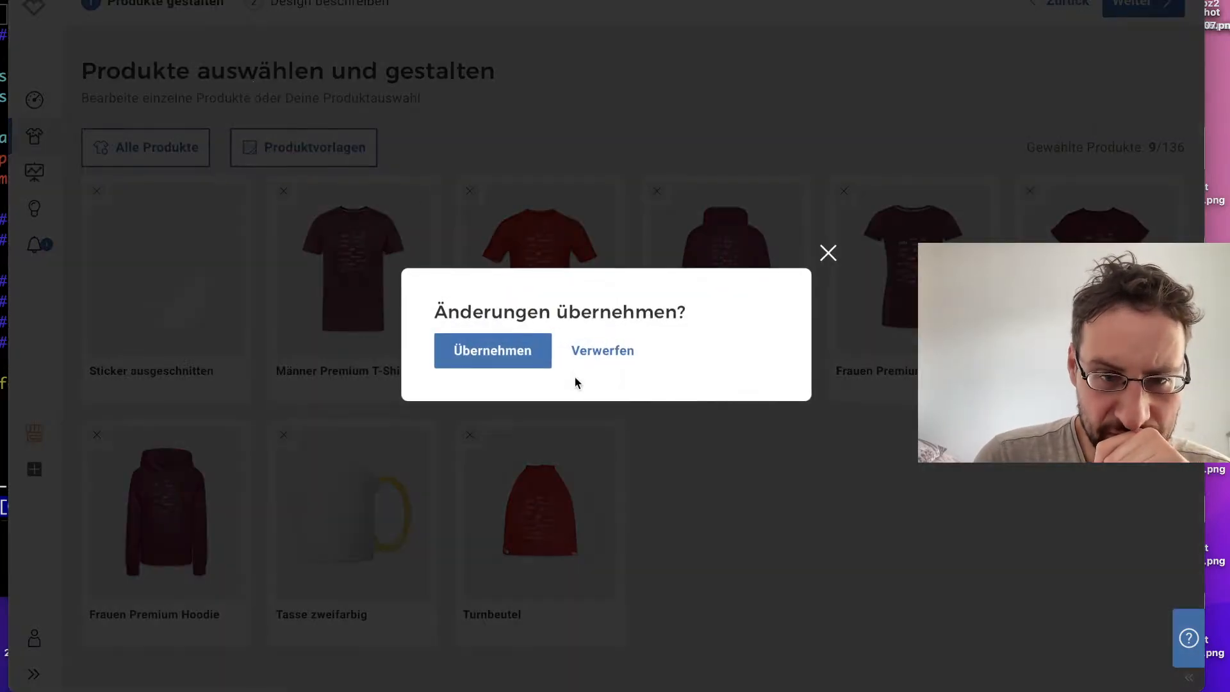
pyautogui.click(594, 354)
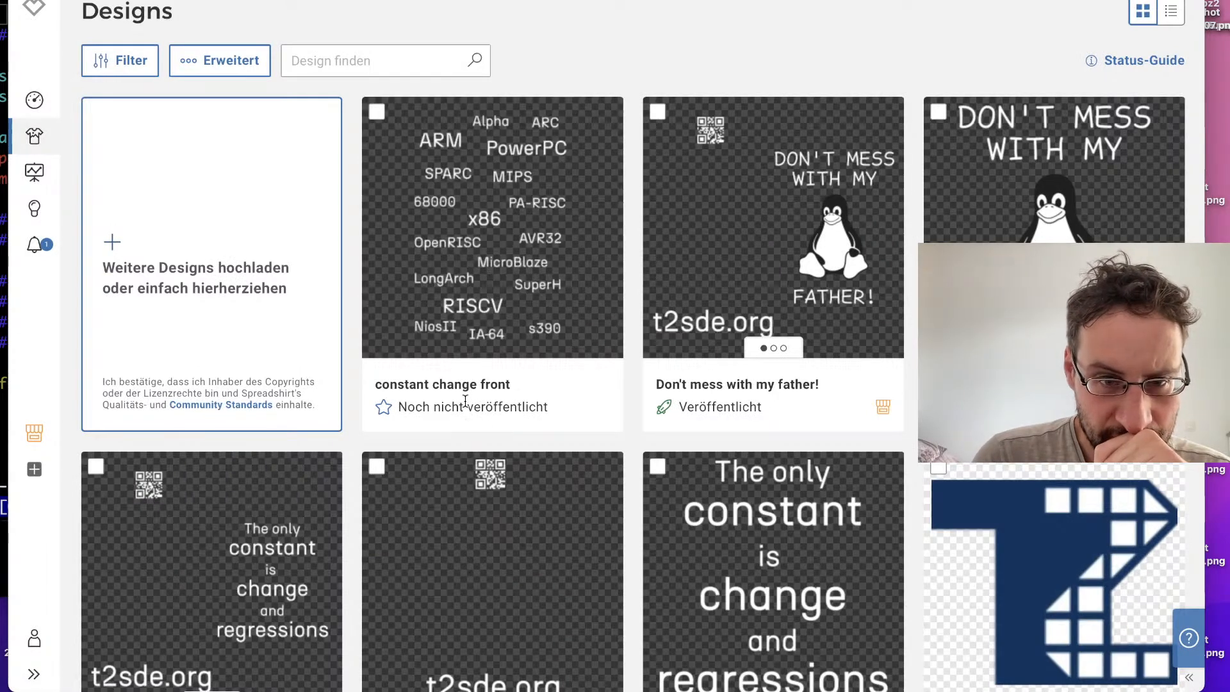
# Step: Open the product selection for the uploaded processor architectures design and edit the Männer Premium T-Shirt
pyautogui.click(501, 301)
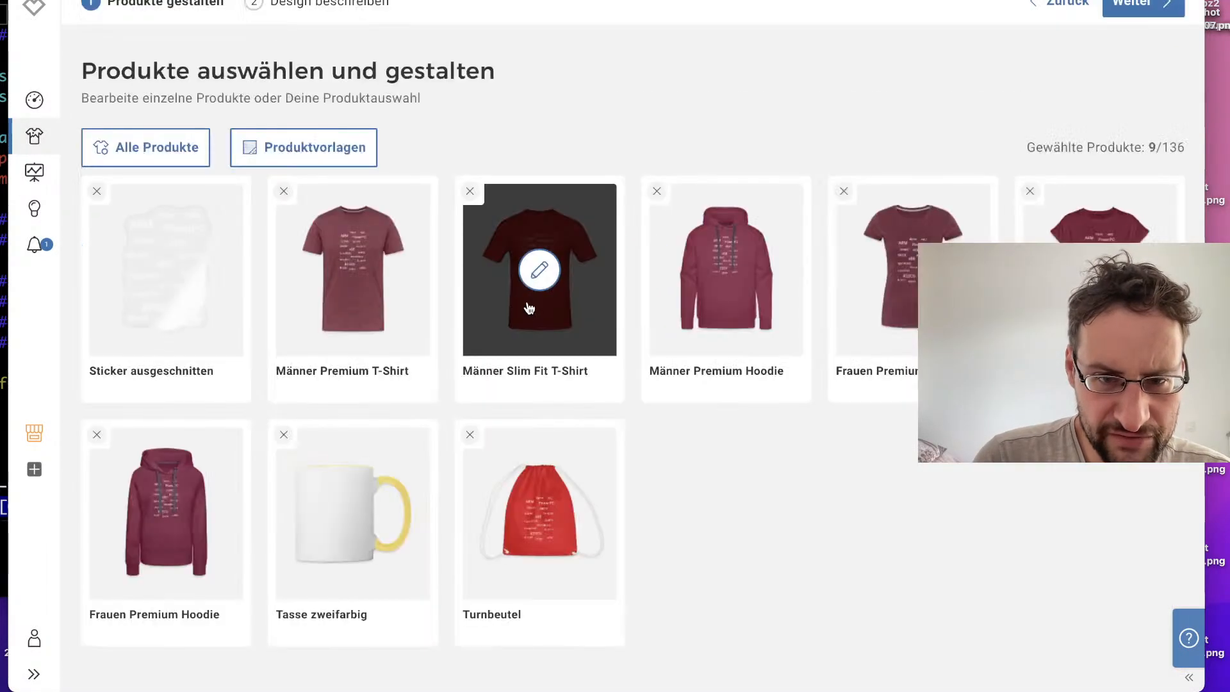
pyautogui.press('super+Left')
pyautogui.click(826, 254)
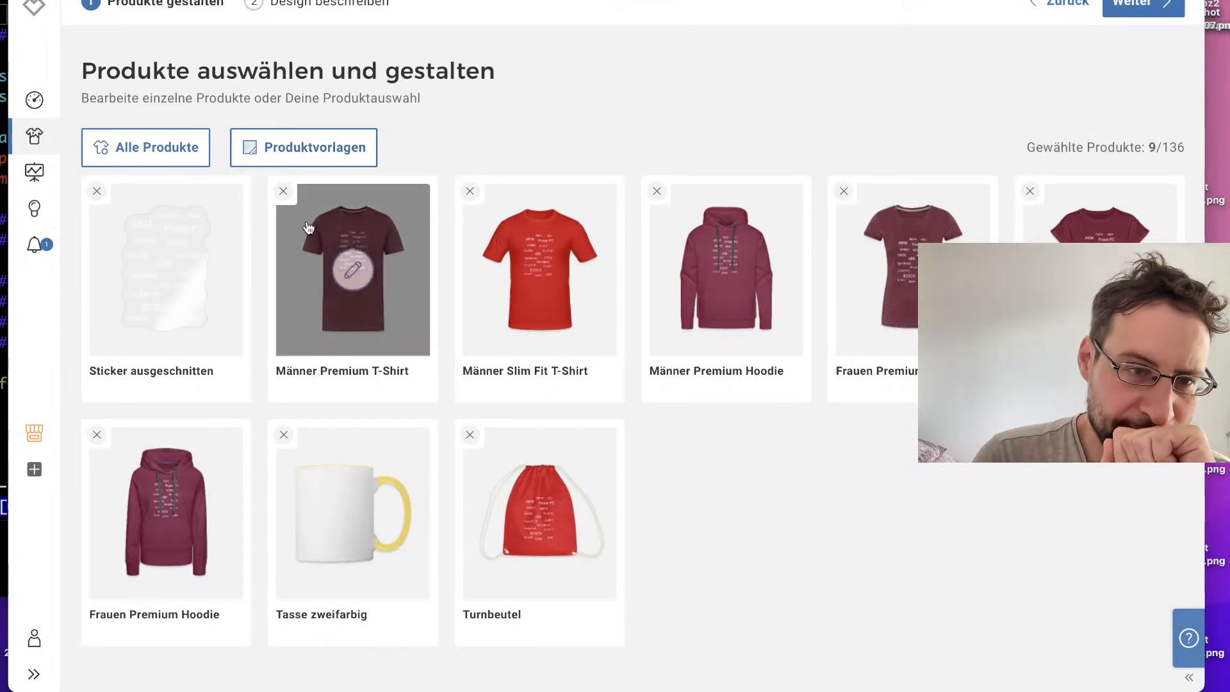
pyautogui.click(353, 270)
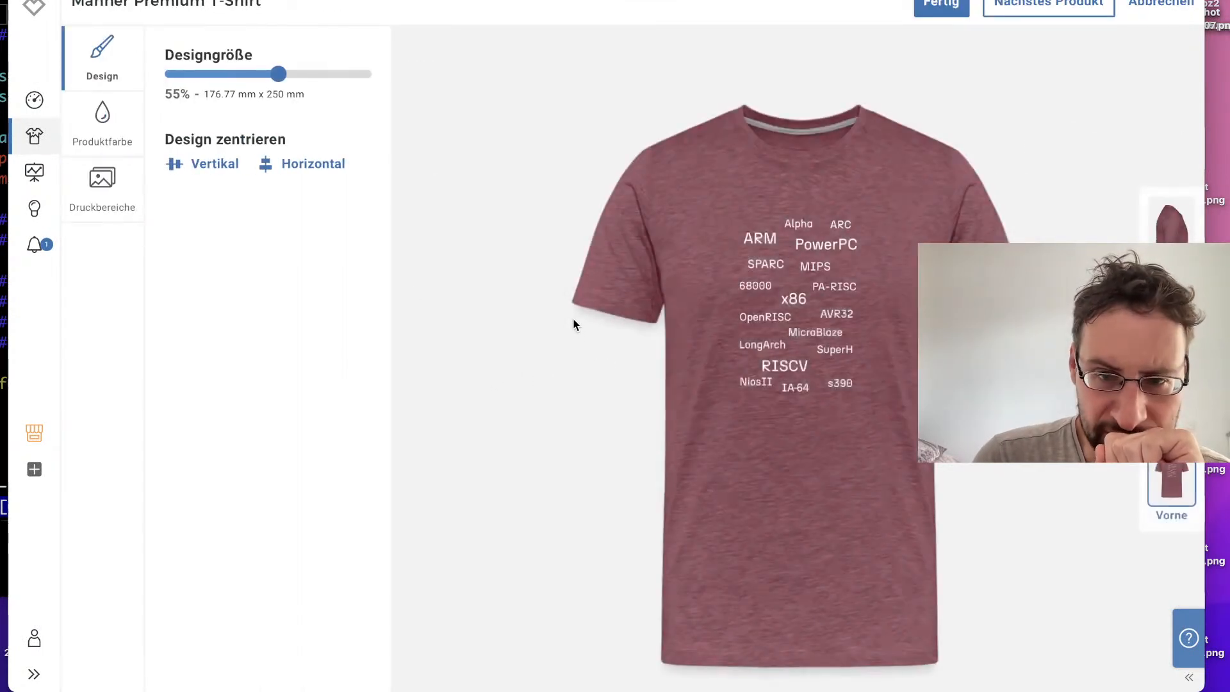
# Step: Enlarge the design on the T-shirt front to about 85%, move it down inside the print area, and switch to Inkscape
pyautogui.click(812, 325)
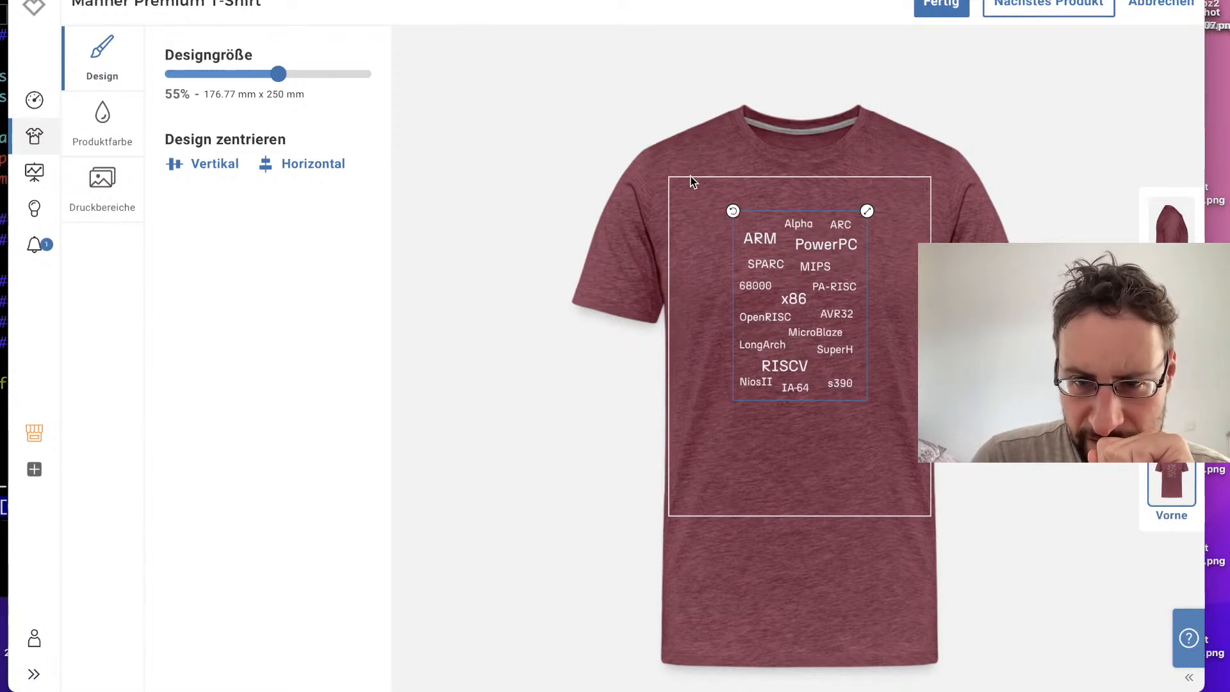
pyautogui.moveTo(866, 214); pyautogui.dragTo(931, 174)
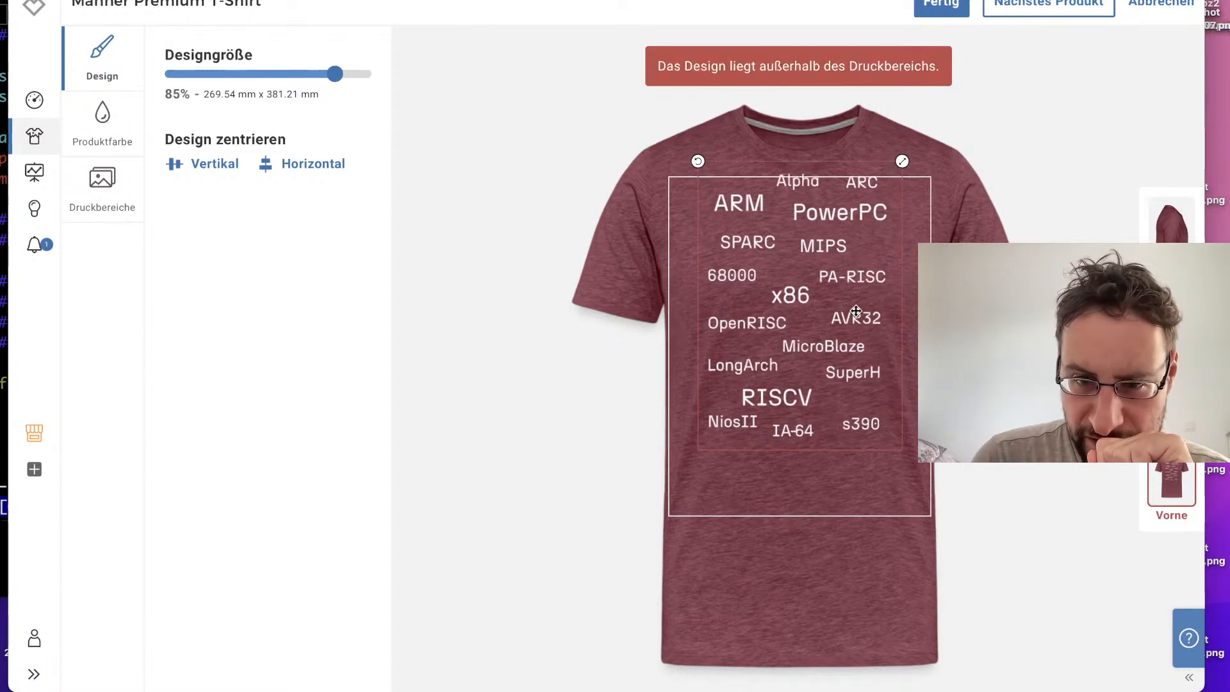
pyautogui.moveTo(855, 368); pyautogui.dragTo(855, 369)
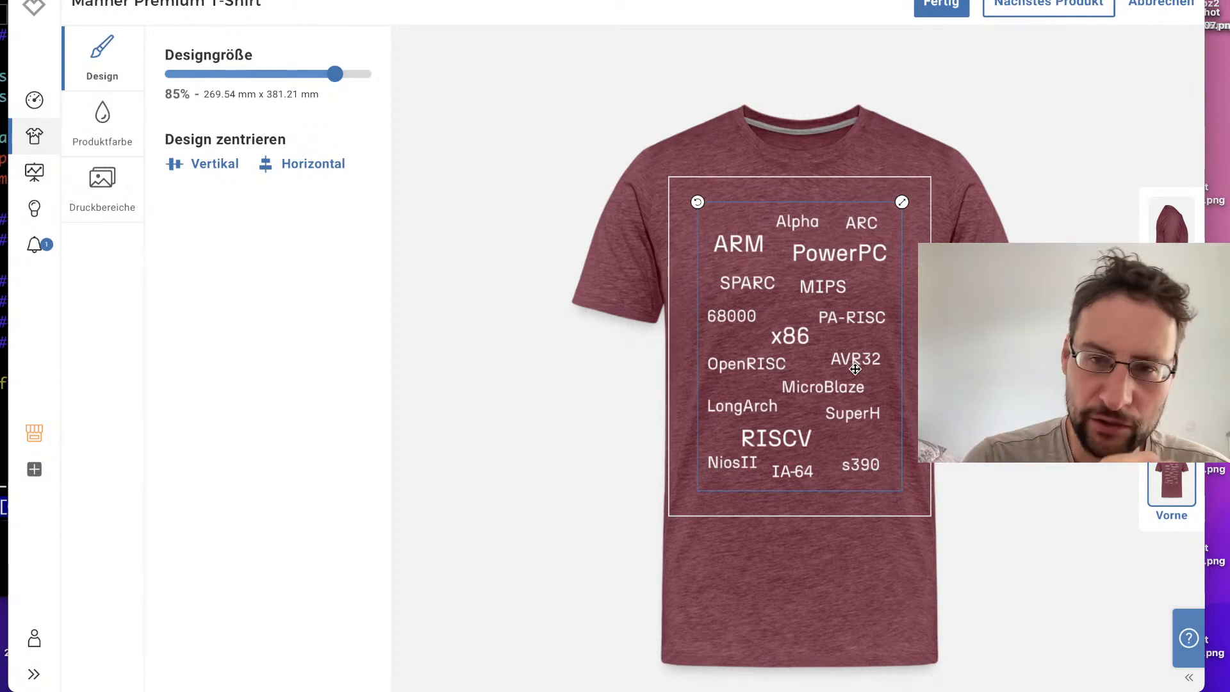
pyautogui.hotkey('alt', 'Tab')
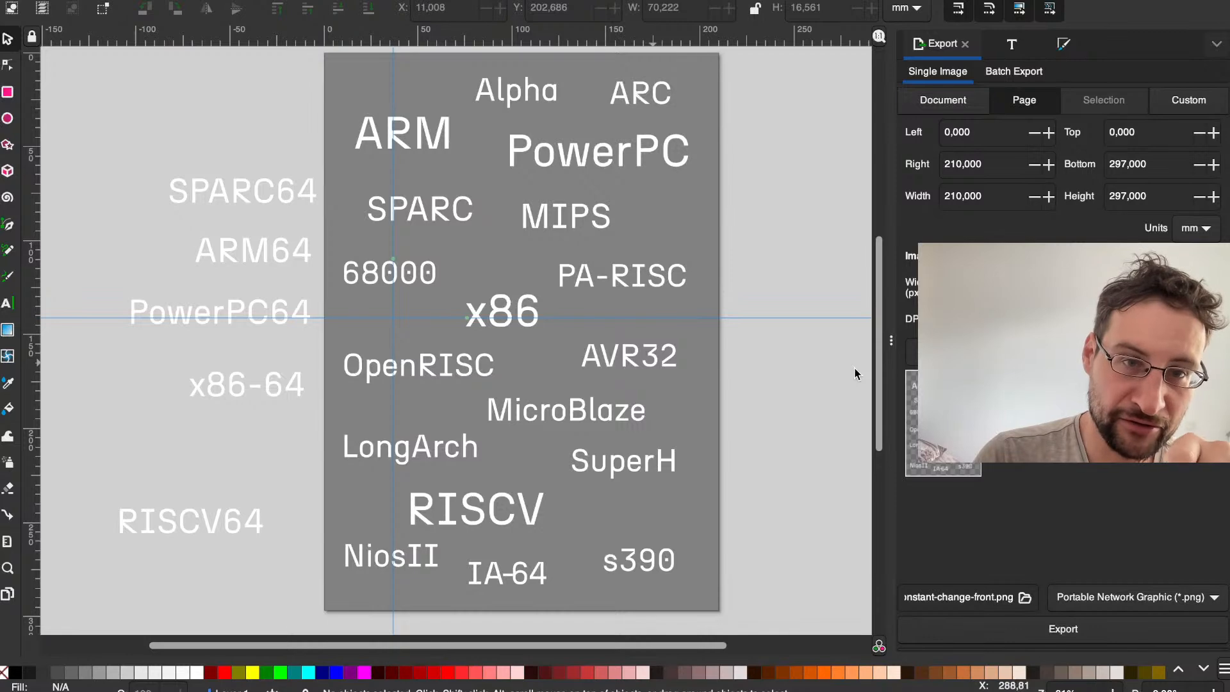
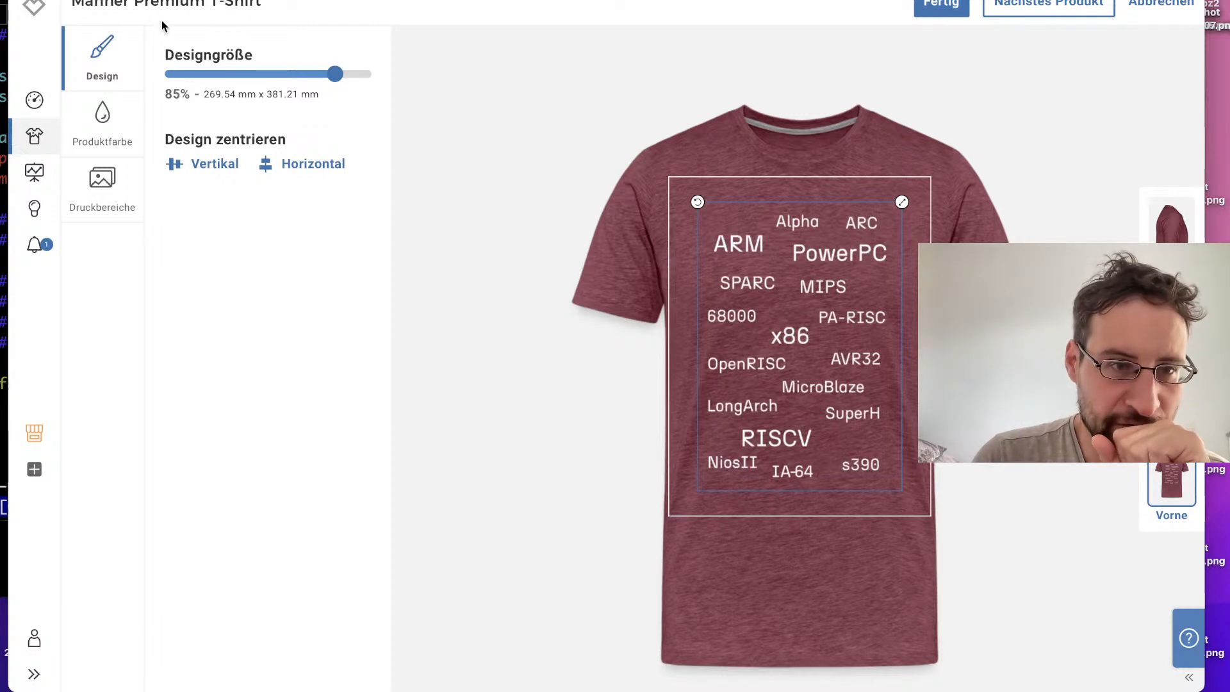
# Step: Leave the Männer Premium T-Shirt editor, apply the changes, and return to the list of uploaded designs
pyautogui.click(34, 14)
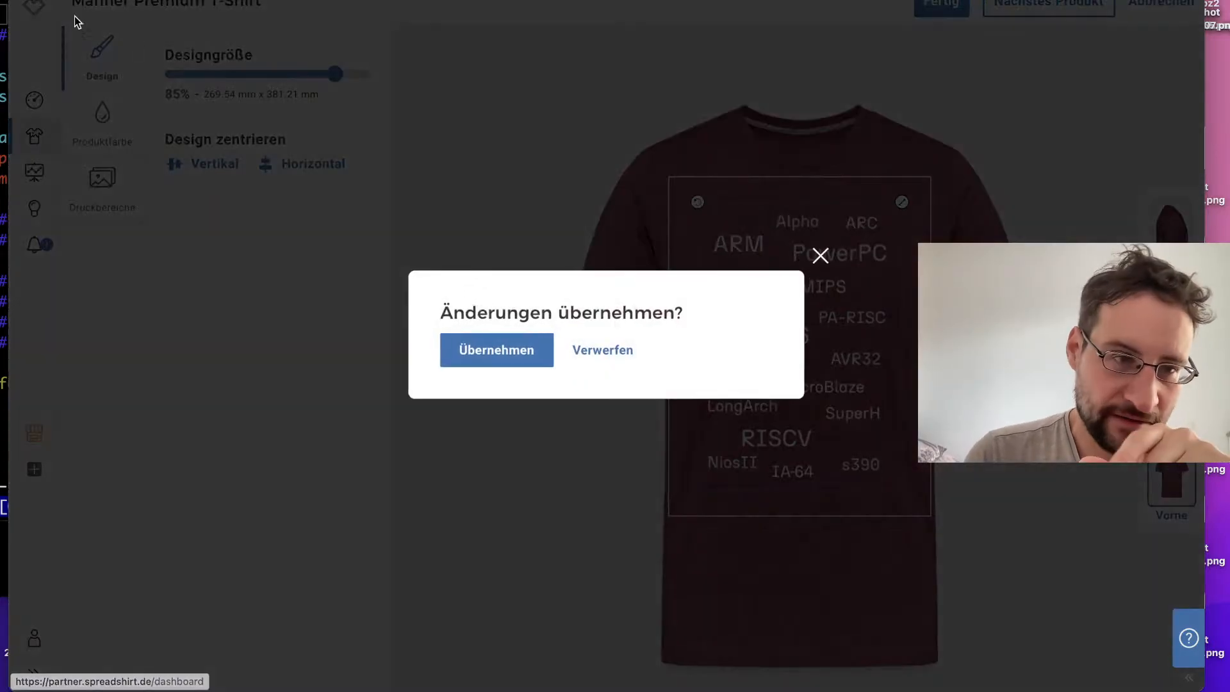
pyautogui.click(489, 346)
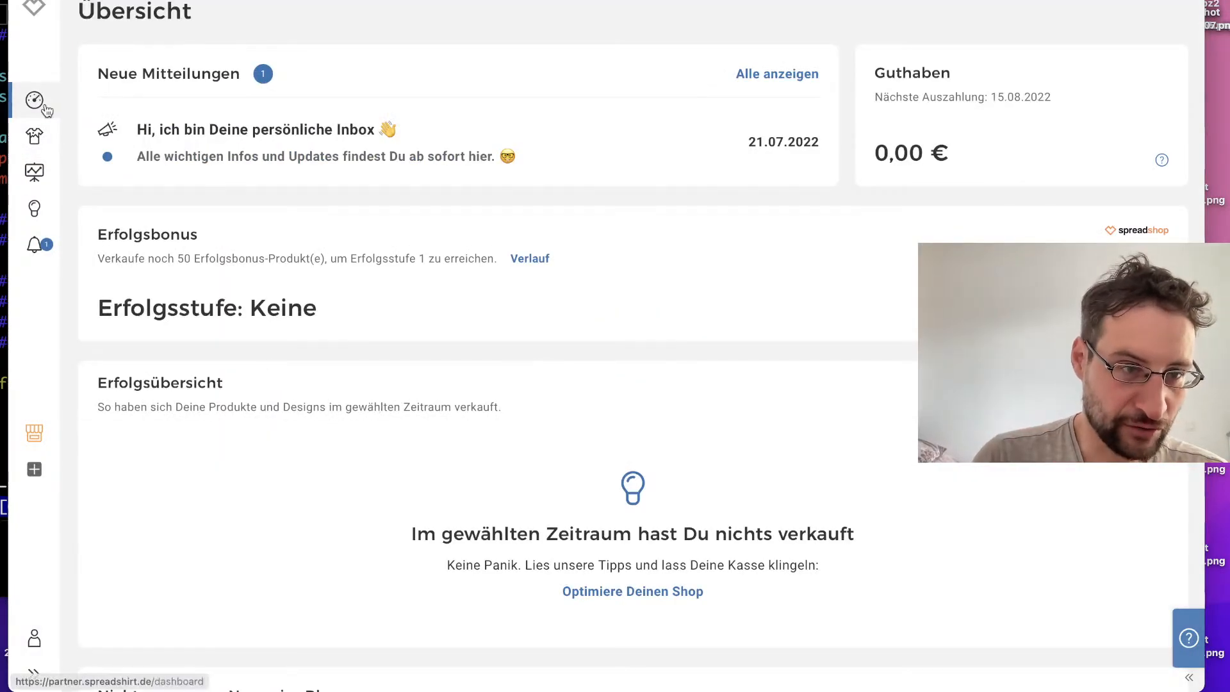
pyautogui.click(46, 138)
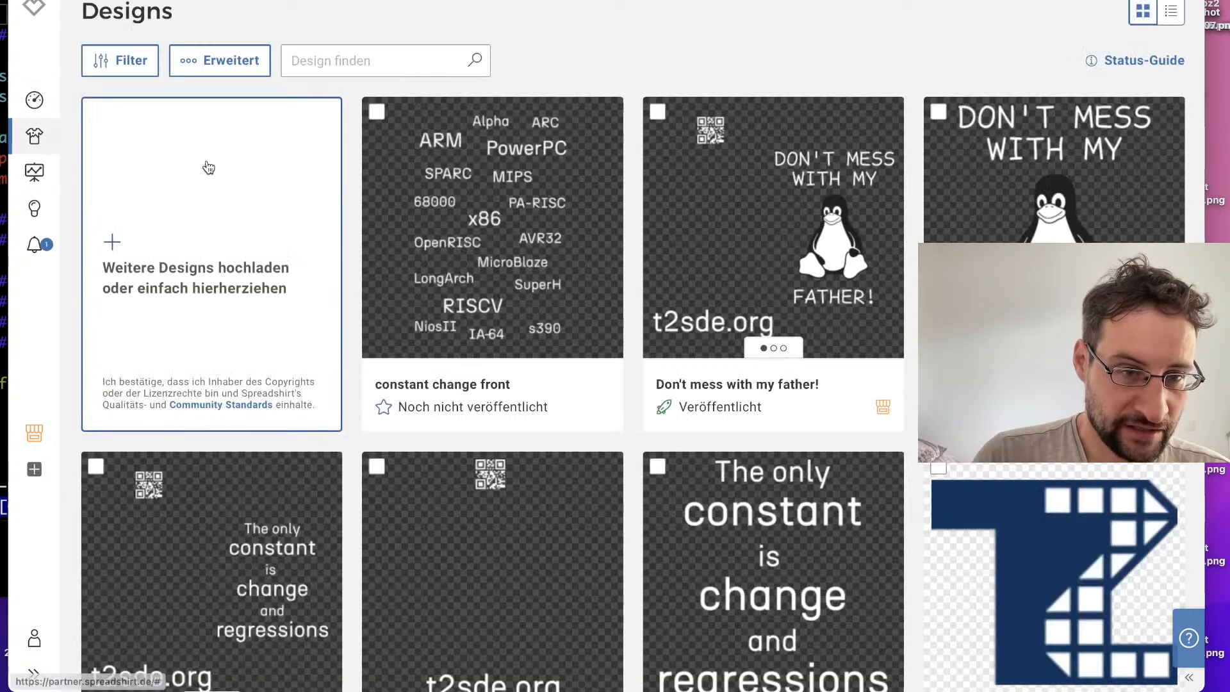
# Step: Create a multi-print-area design with the processor architectures text on the front and constant change back on the back
pyautogui.click(282, 253)
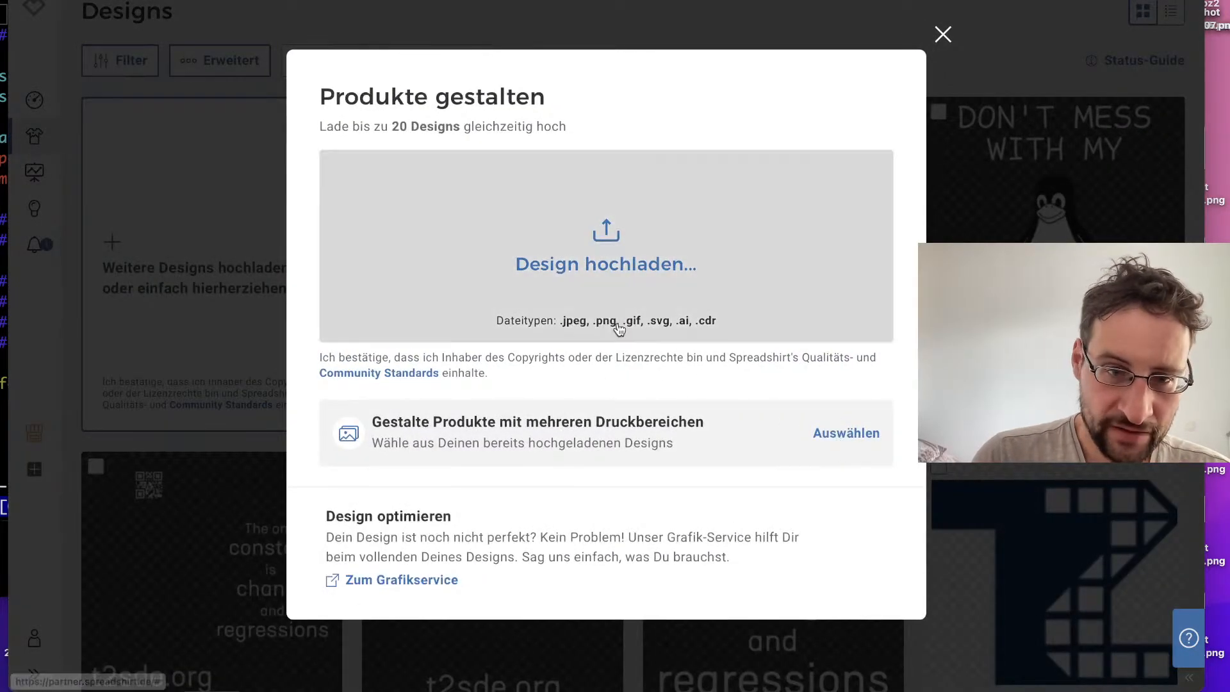
pyautogui.click(836, 430)
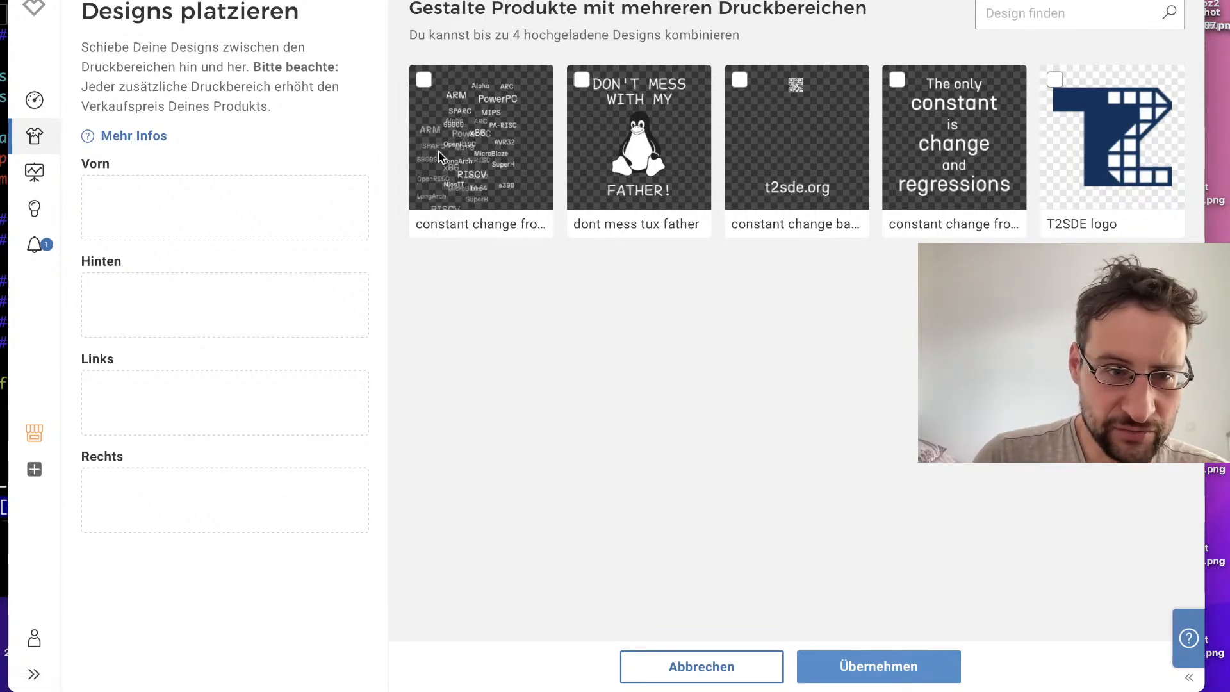
pyautogui.click(462, 192)
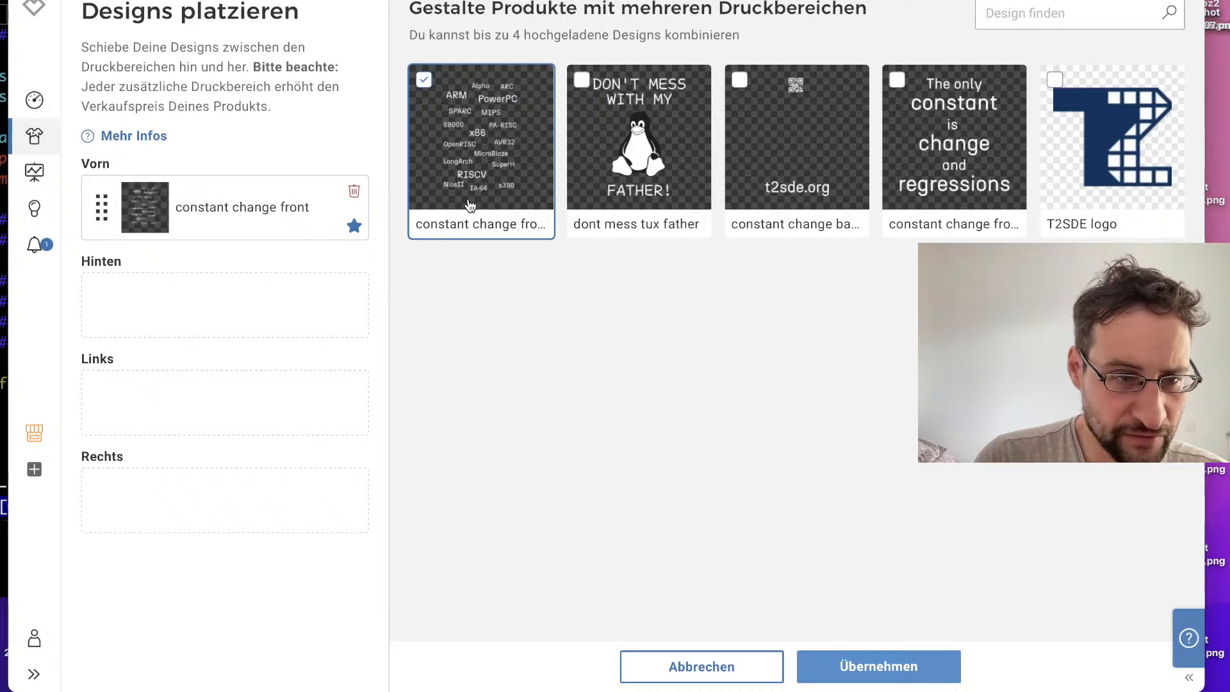
pyautogui.click(743, 85)
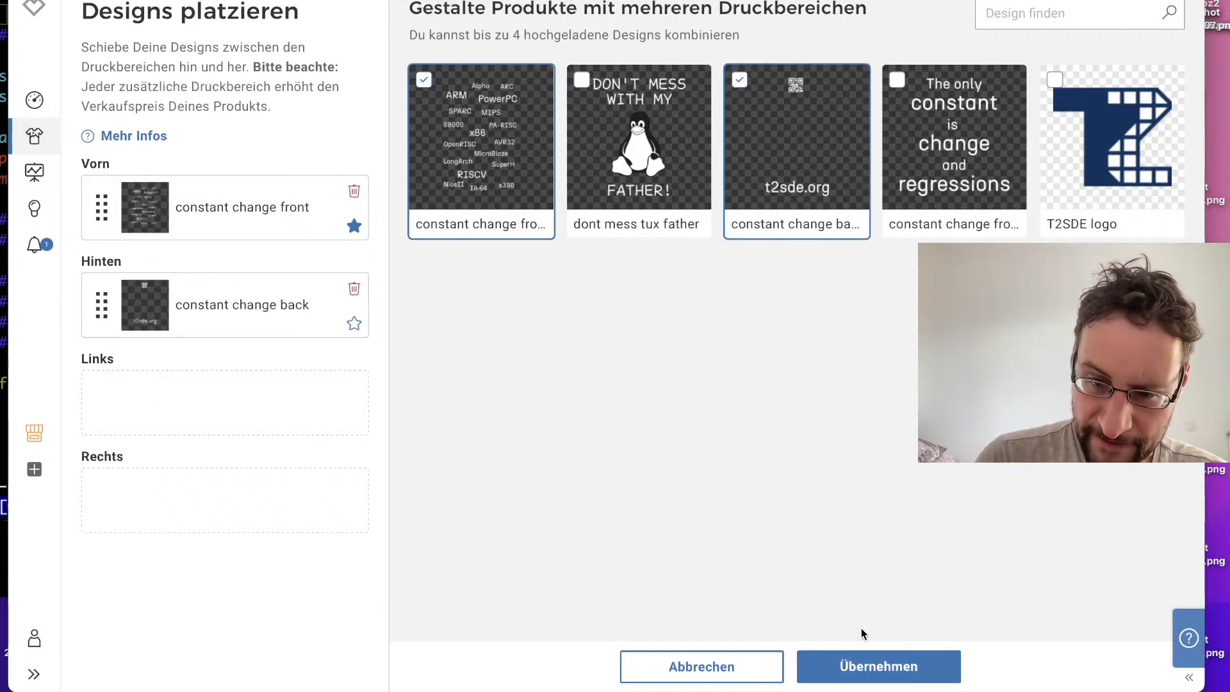
pyautogui.click(857, 673)
# Step: Open the new combined front-and-back design for editing and customize the Männer T-Shirt
pyautogui.moveTo(507, 308)
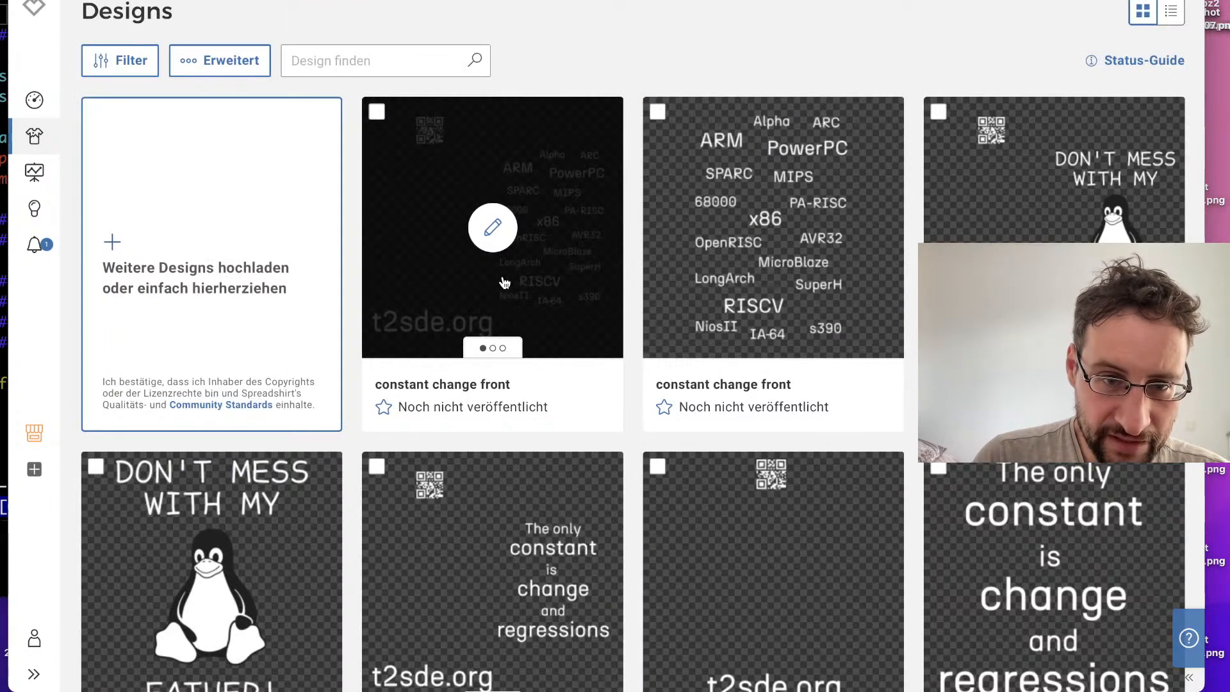
pyautogui.click(493, 230)
pyautogui.scroll(-2, 522, 206)
pyautogui.moveTo(422, 288)
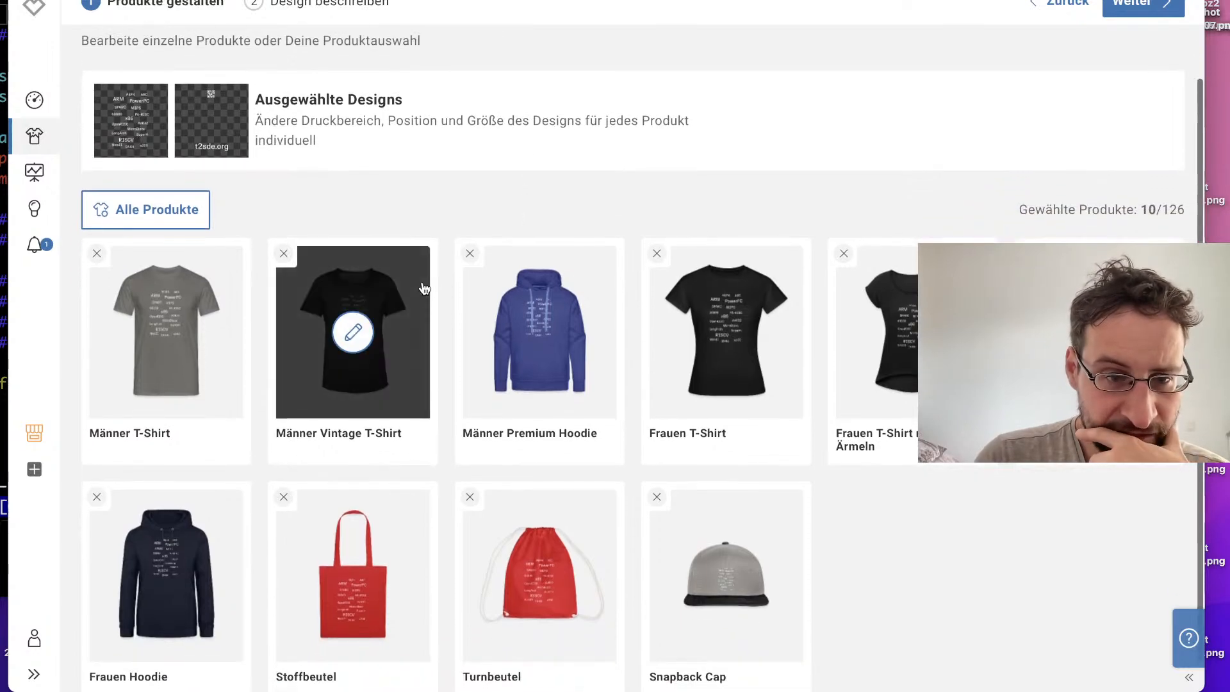
pyautogui.click(183, 387)
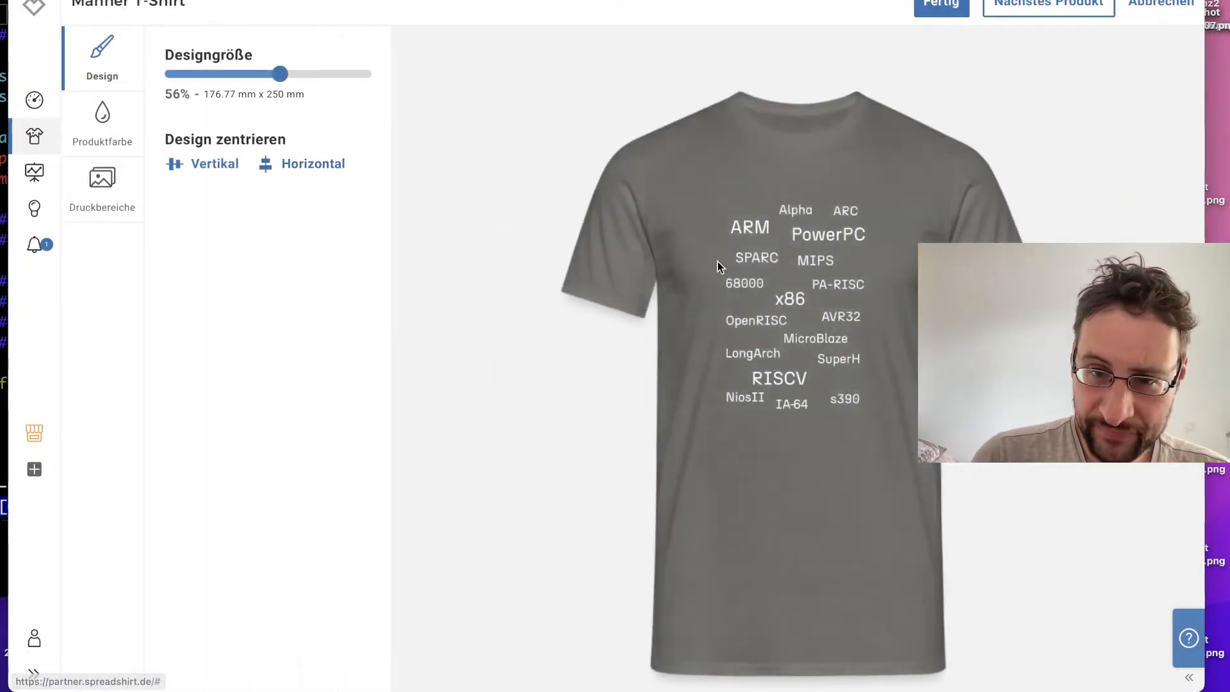
# Step: Enlarge the processor architectures design on the Männer T-Shirt front to about 87% and position it within the print area
pyautogui.click(825, 282)
pyautogui.moveTo(878, 194); pyautogui.dragTo(912, 157)
pyautogui.moveTo(881, 281); pyautogui.dragTo(879, 364)
pyautogui.click(909, 225)
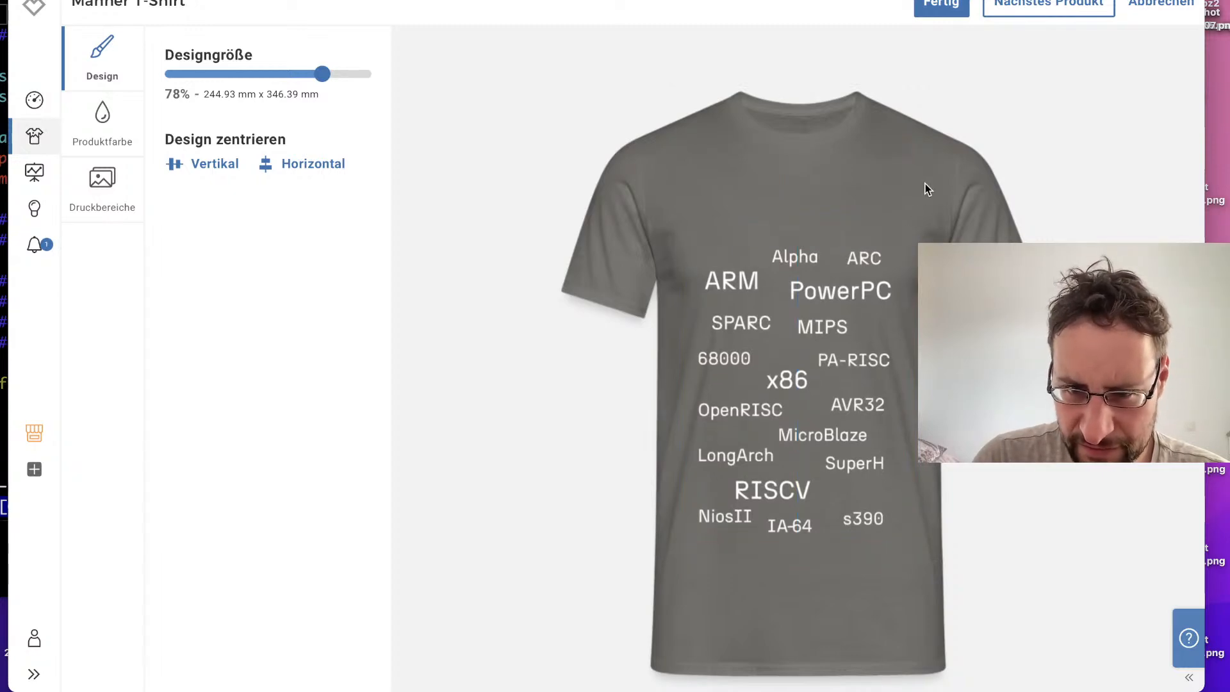
pyautogui.click(882, 264)
pyautogui.moveTo(909, 242); pyautogui.dragTo(920, 218)
pyautogui.moveTo(828, 342)
pyautogui.mouseDown()
pyautogui.moveTo(836, 302)
pyautogui.moveTo(833, 321)
pyautogui.mouseUp()
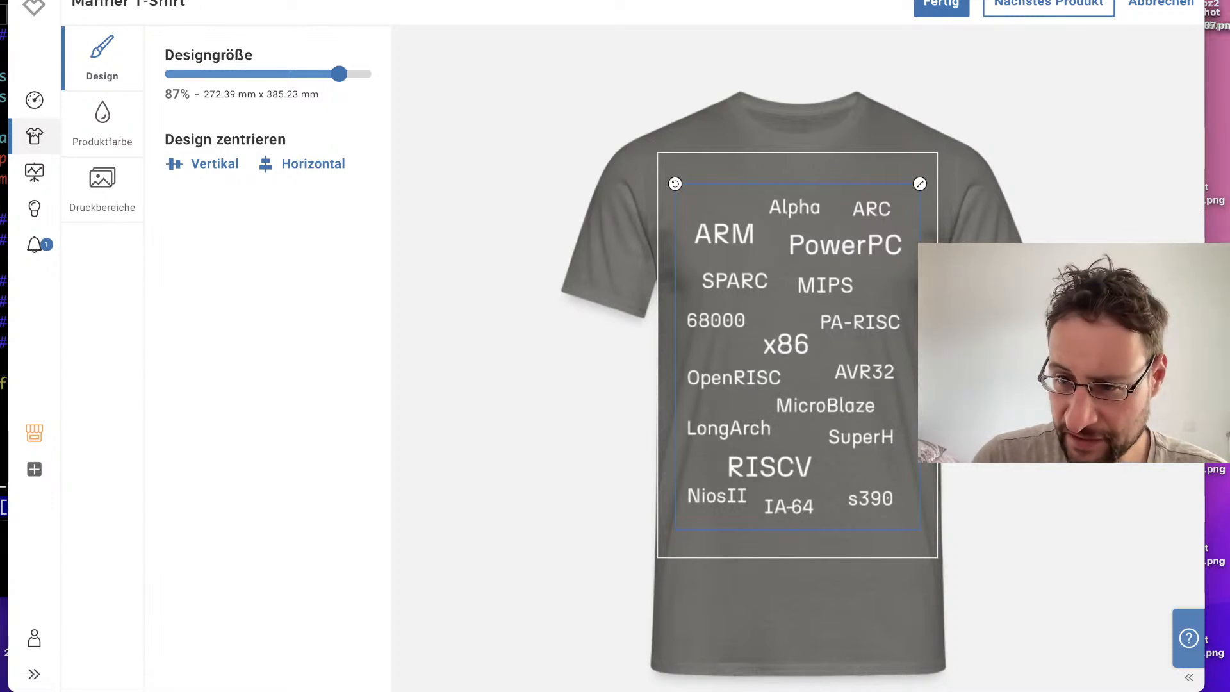
# Step: Enlarge the T-shirt's back design to about 88% and place it near the collar, then nudge the front design slightly up
pyautogui.click(1140, 340)
pyautogui.moveTo(759, 269); pyautogui.dragTo(759, 372)
pyautogui.moveTo(859, 276); pyautogui.dragTo(834, 239)
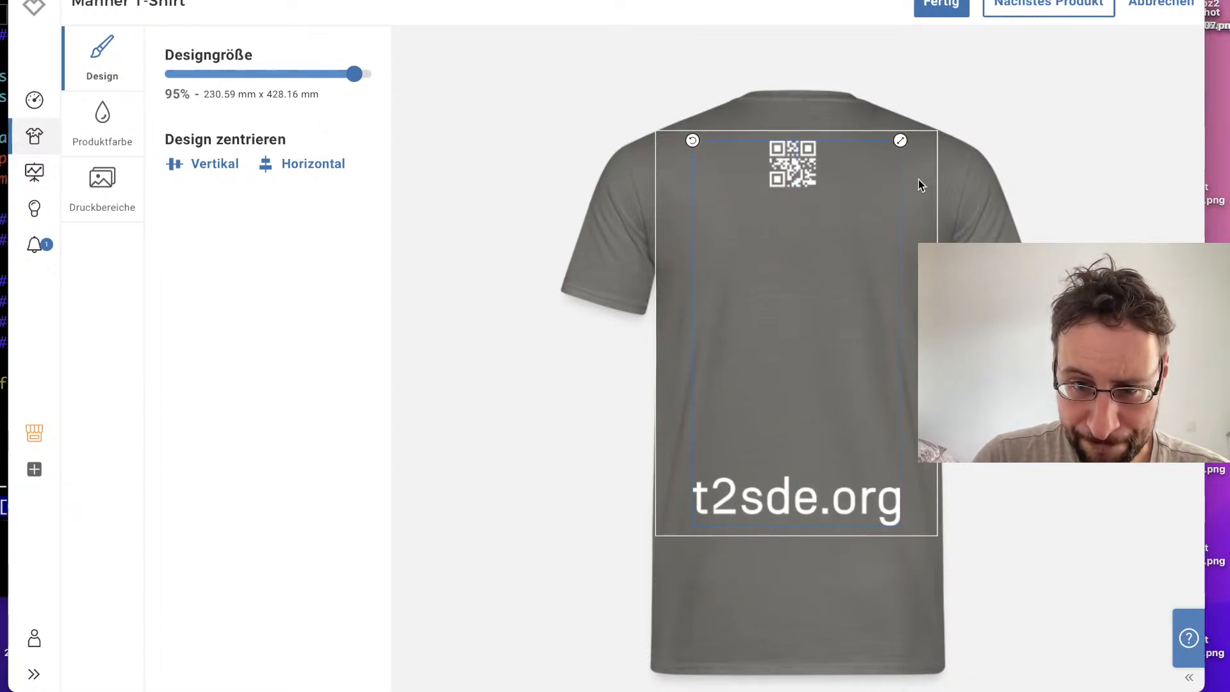
pyautogui.moveTo(900, 142); pyautogui.dragTo(892, 156)
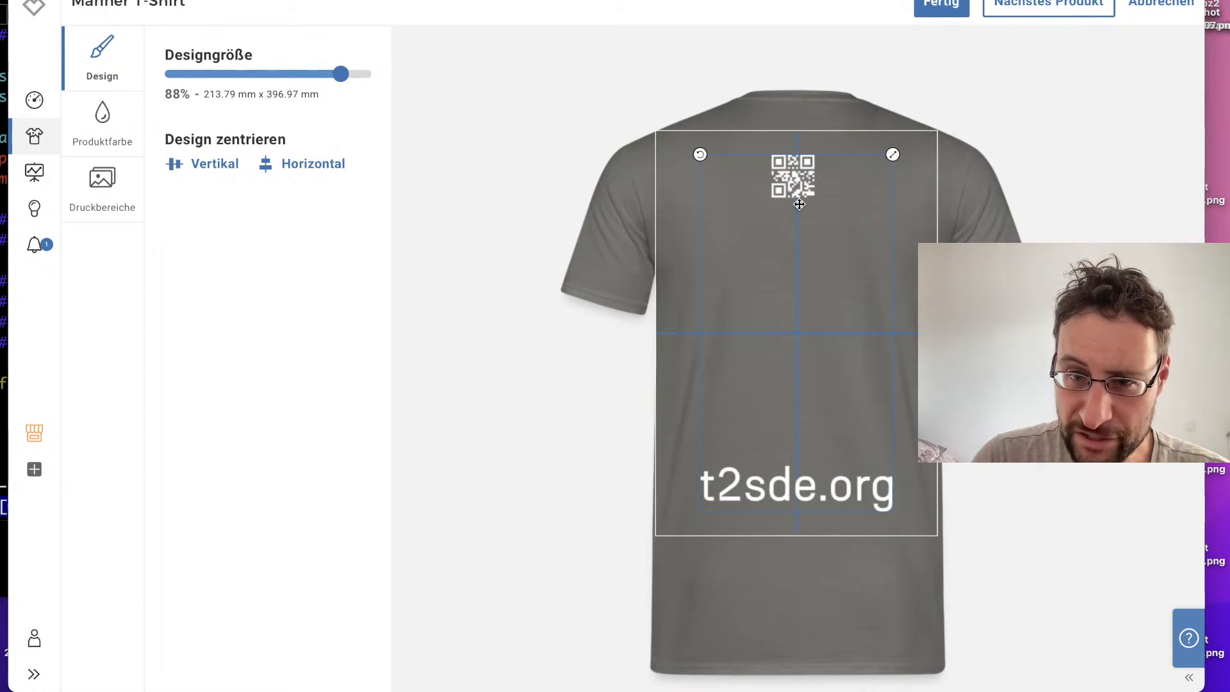
pyautogui.moveTo(797, 192); pyautogui.dragTo(794, 173)
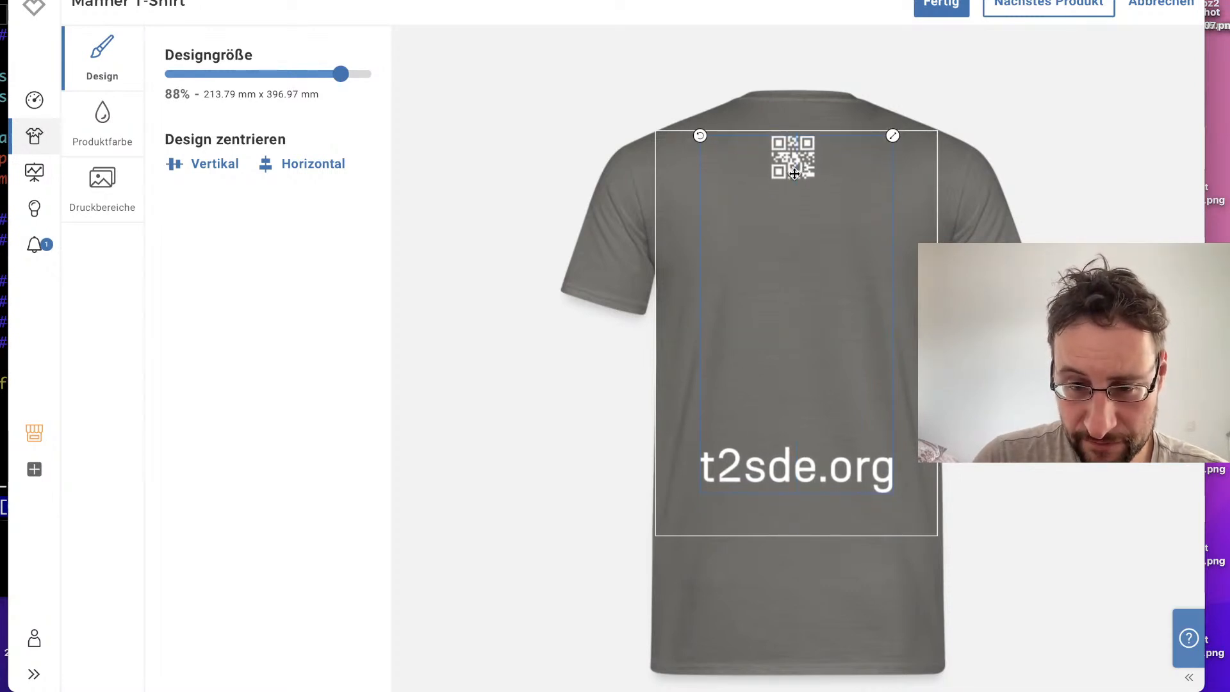
pyautogui.click(1146, 295)
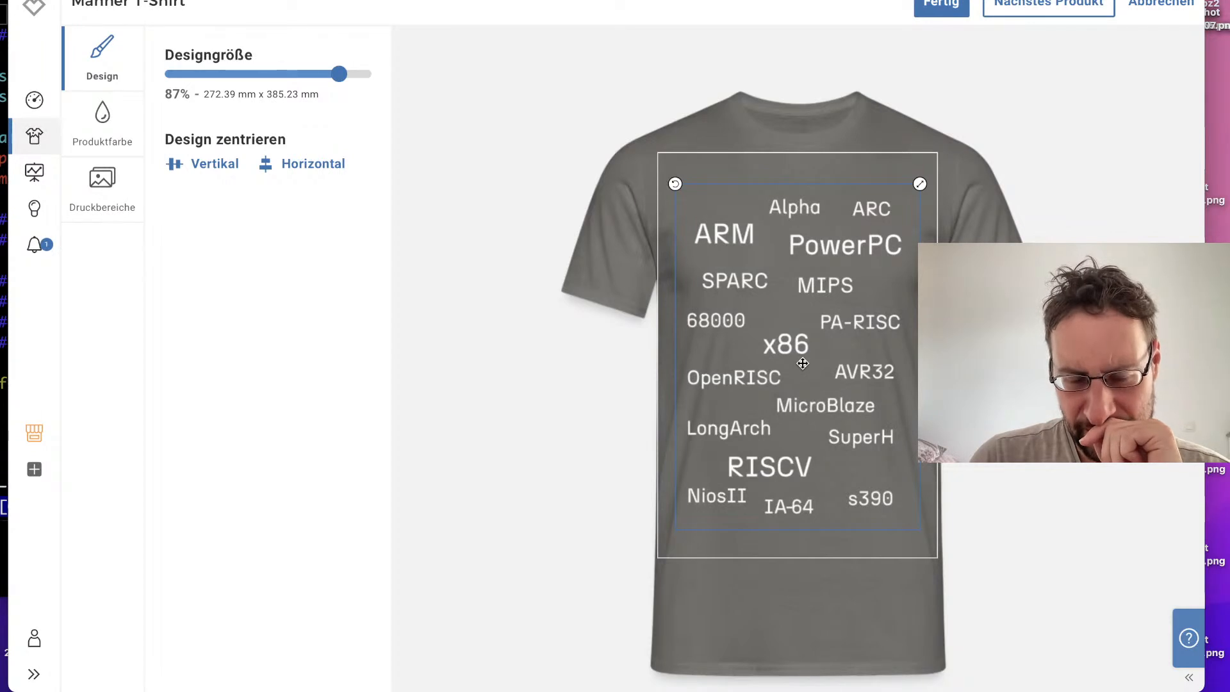
pyautogui.moveTo(797, 358); pyautogui.dragTo(787, 337)
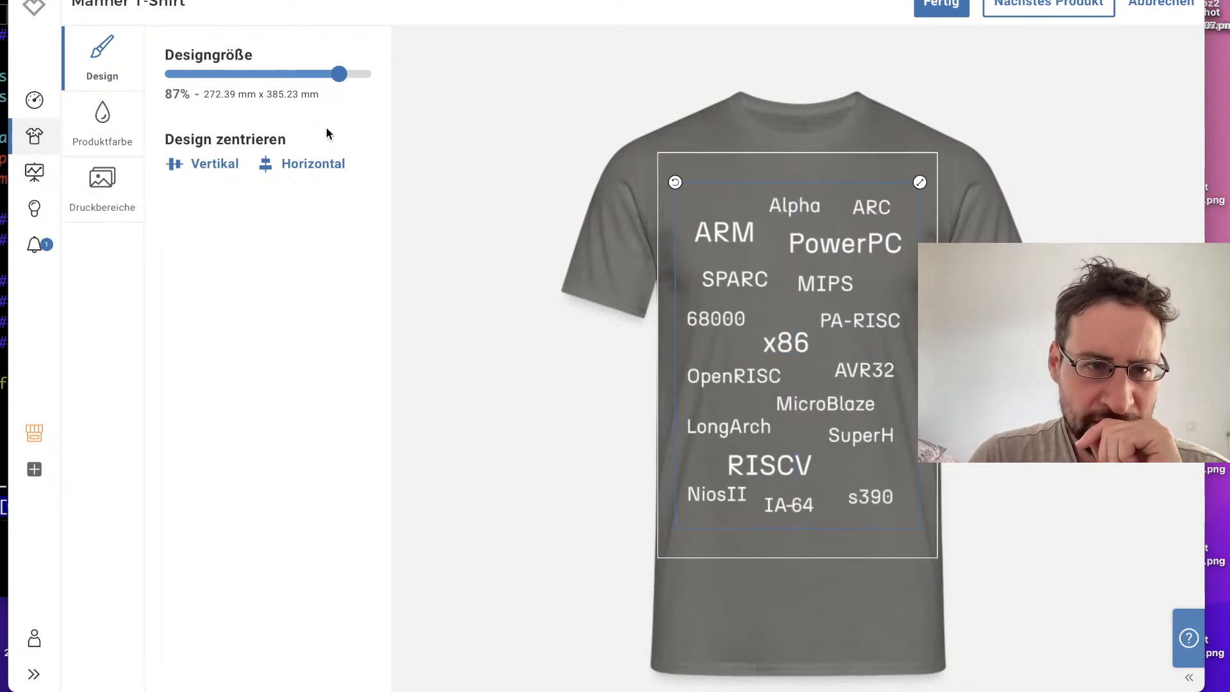
# Step: Preview the front design with white, yellow, light blue and grey as the Männer T-Shirt's standard colour, leaving only white deactivated
pyautogui.click(105, 119)
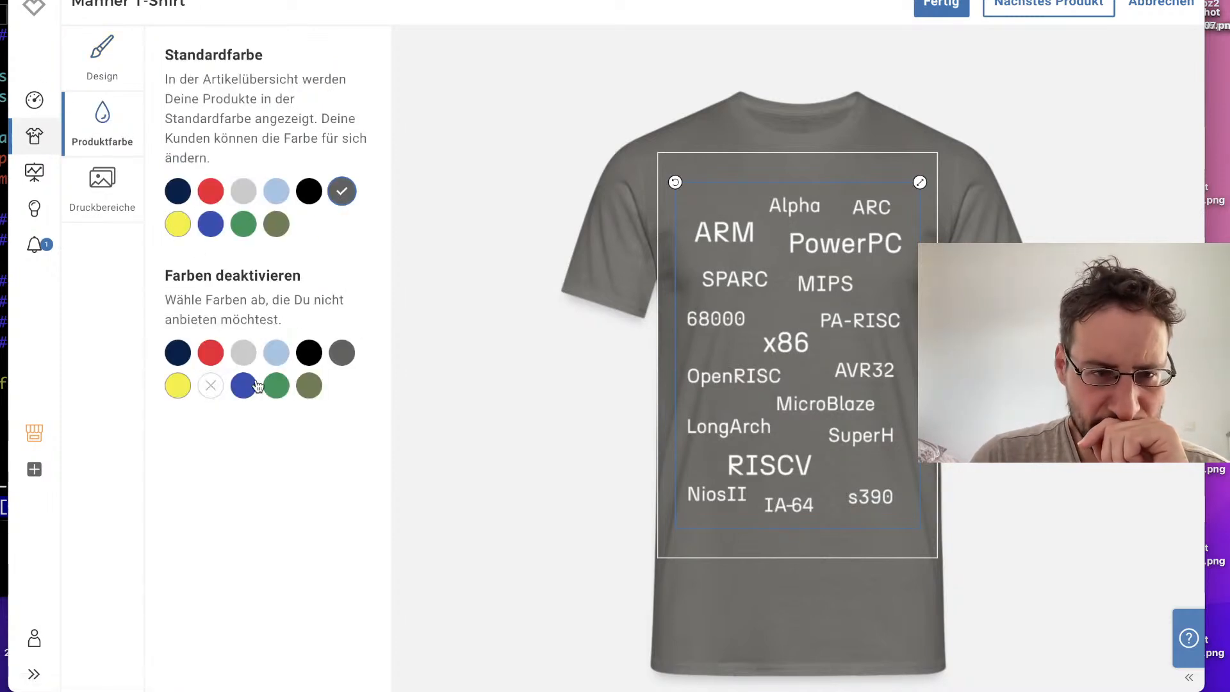
pyautogui.click(183, 388)
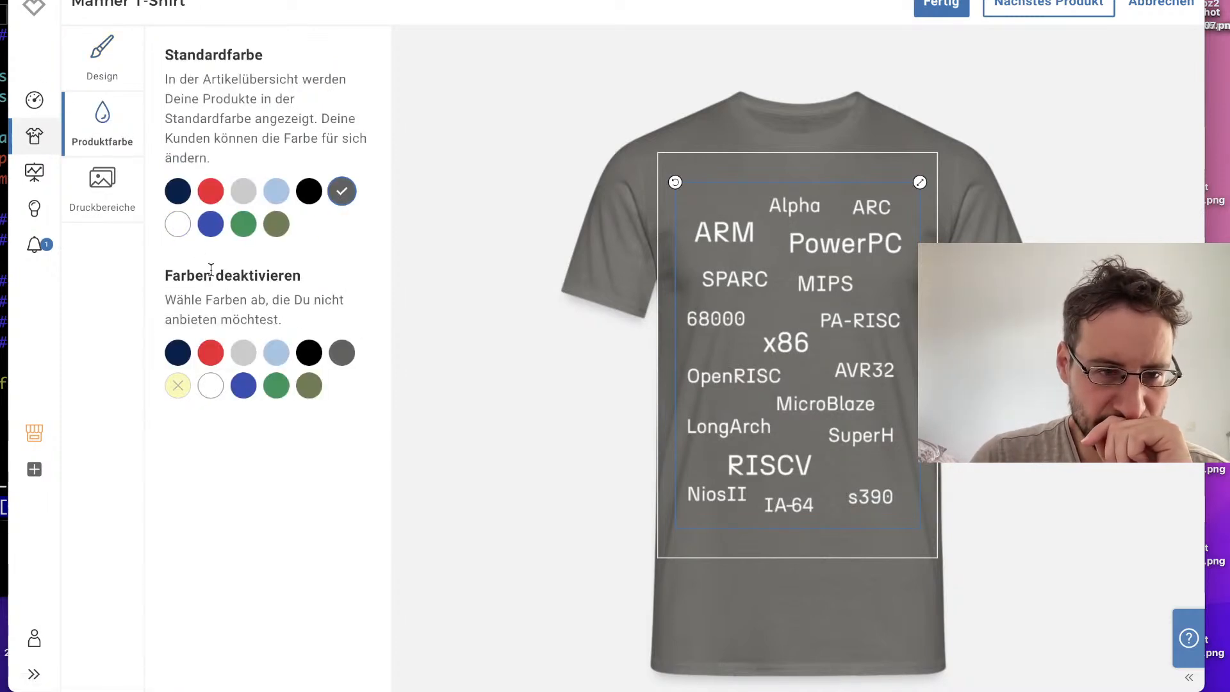
pyautogui.click(178, 223)
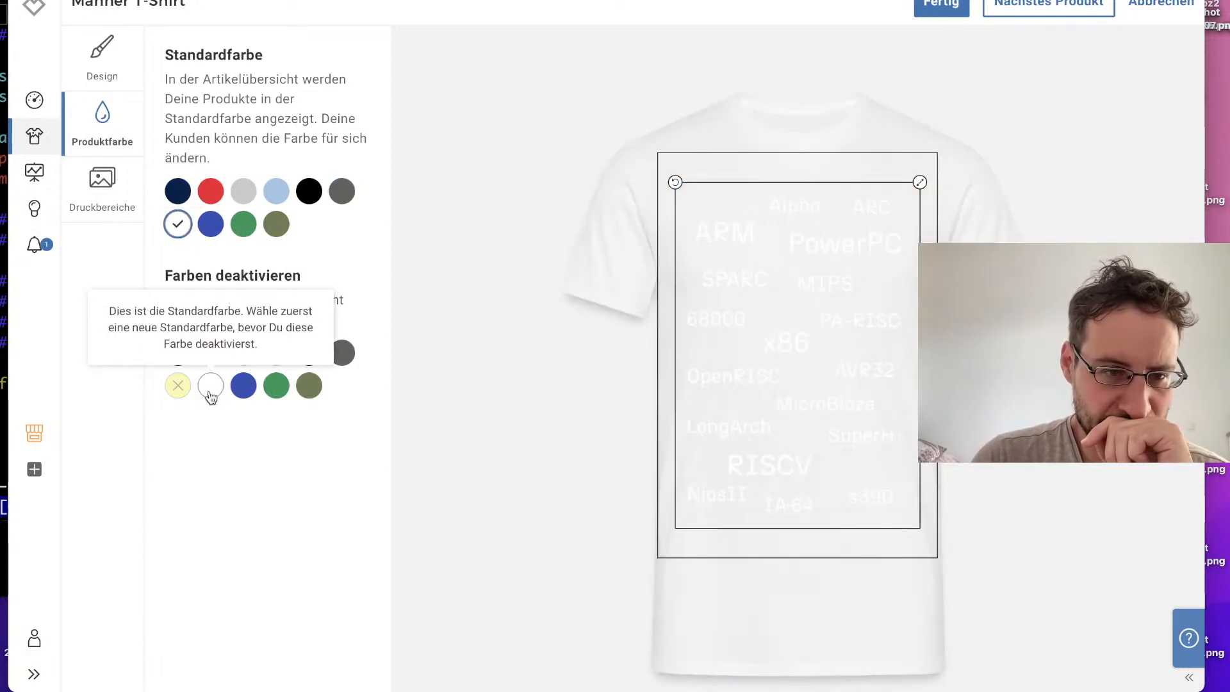
pyautogui.click(179, 385)
pyautogui.click(177, 224)
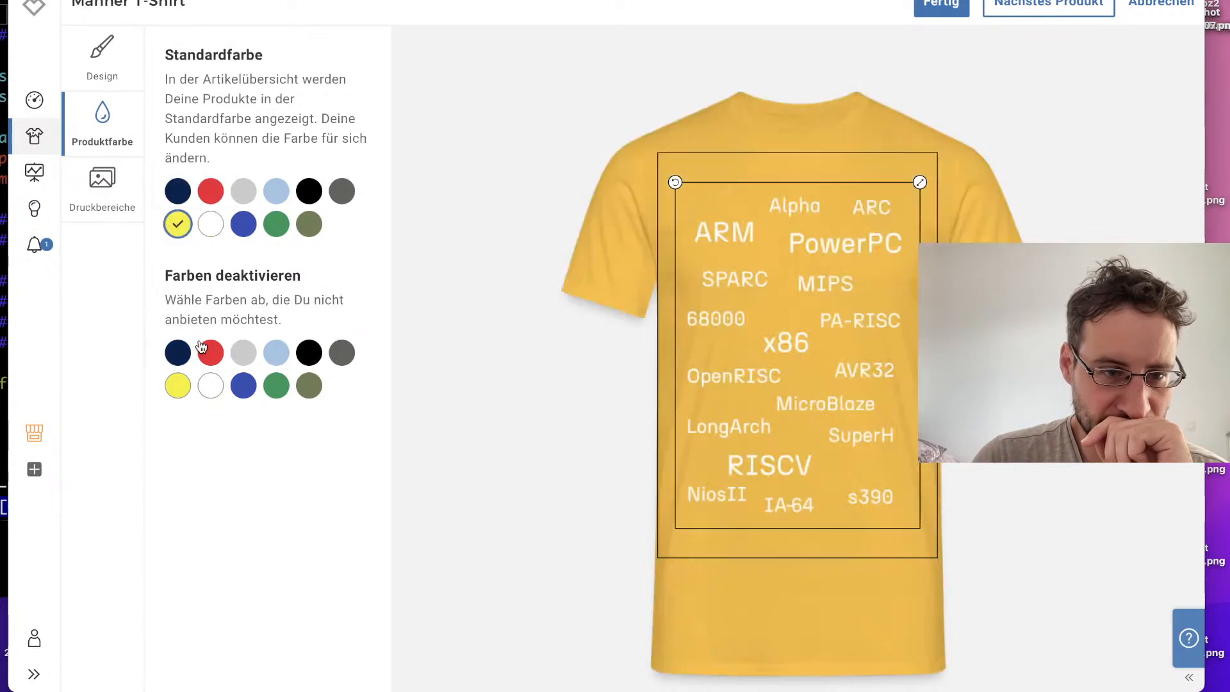
pyautogui.click(211, 385)
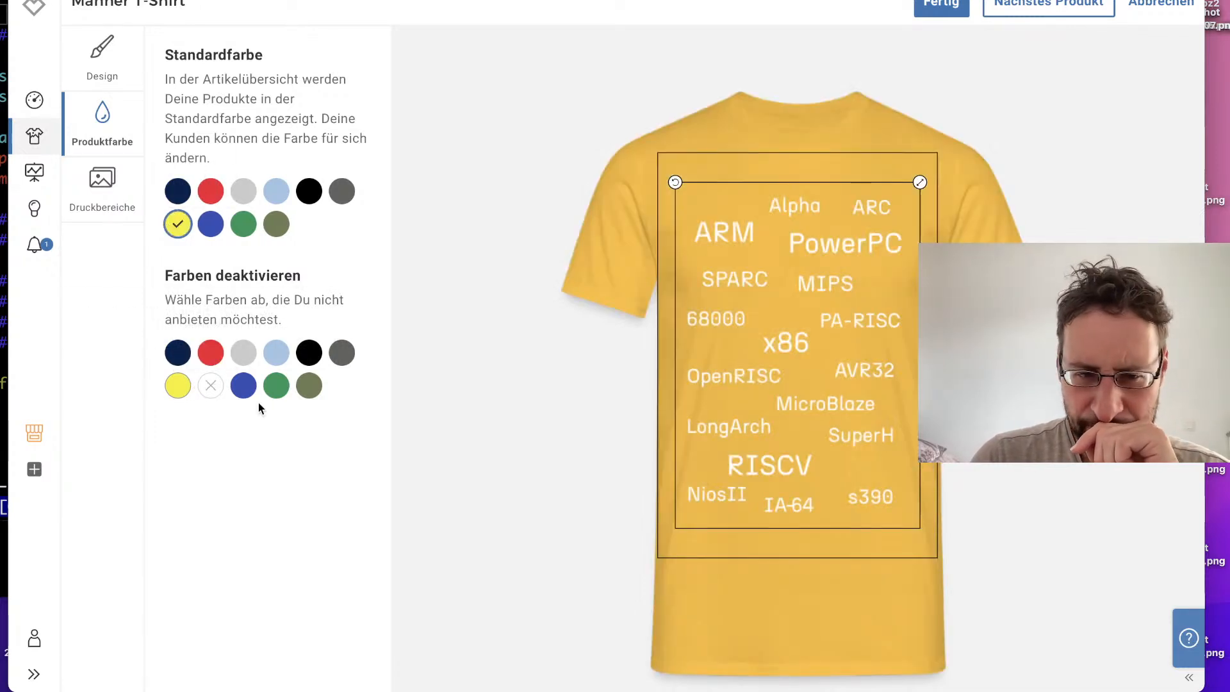
pyautogui.click(283, 201)
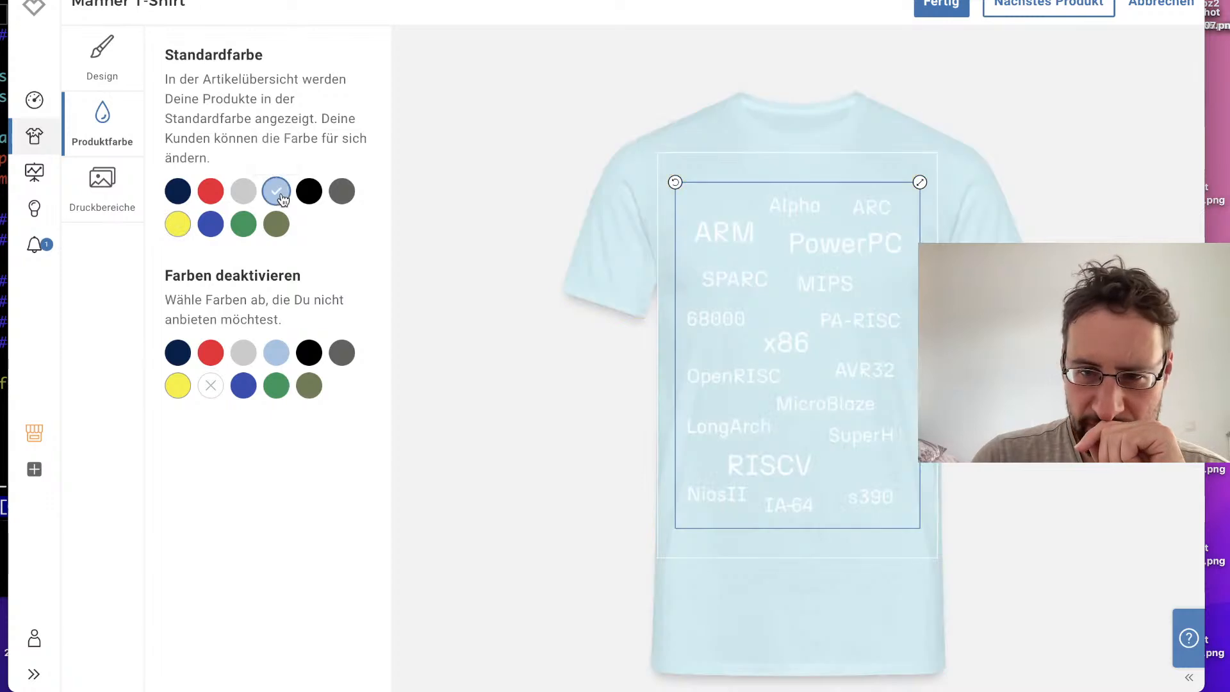
pyautogui.click(243, 200)
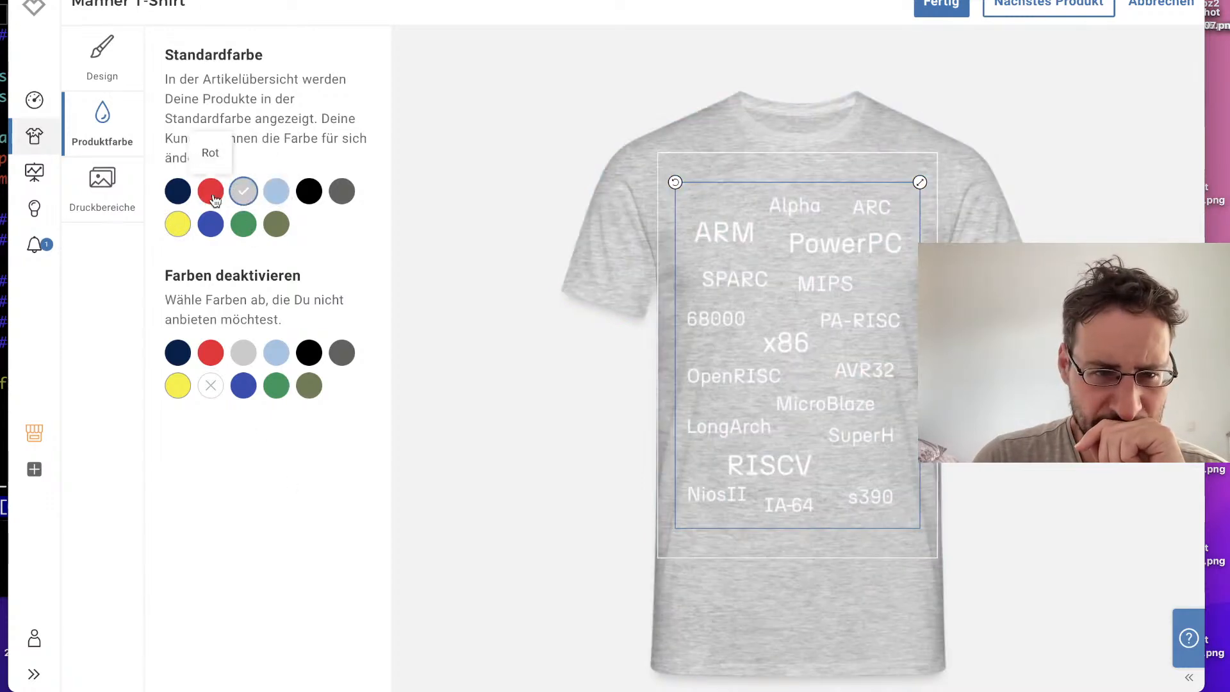
# Step: Deactivate light grey and light blue for the Männer T-Shirt and make blue its standard colour
pyautogui.click(210, 191)
pyautogui.click(244, 352)
pyautogui.click(276, 353)
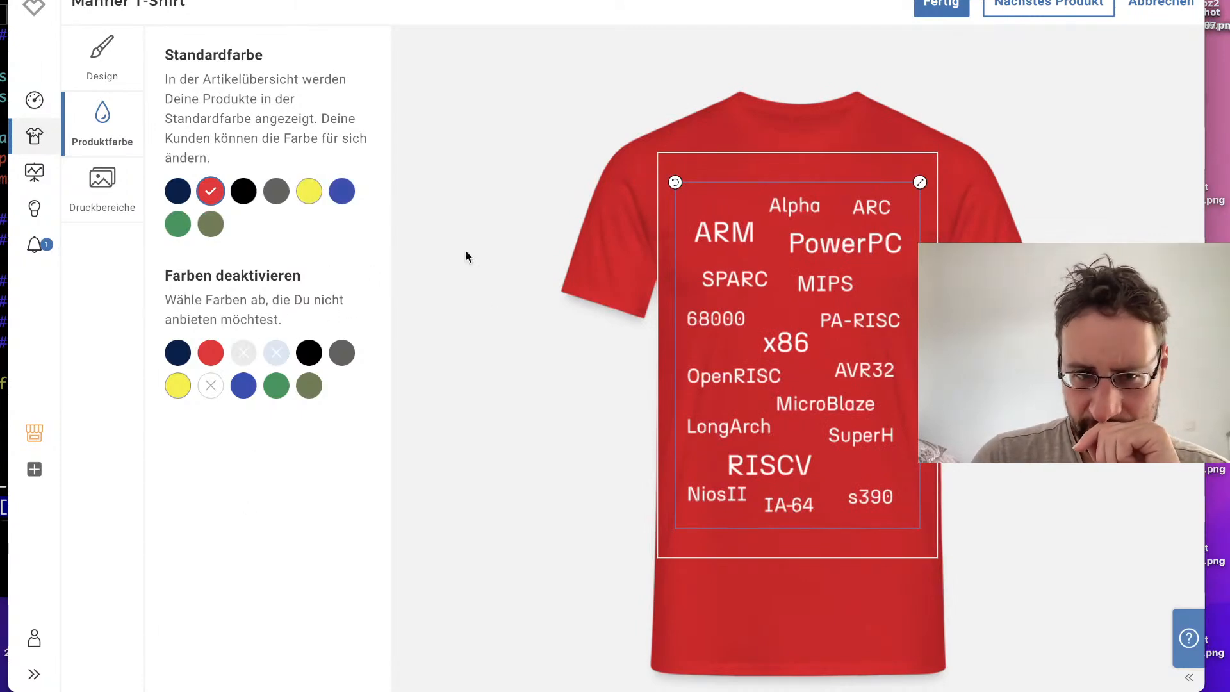
pyautogui.click(341, 190)
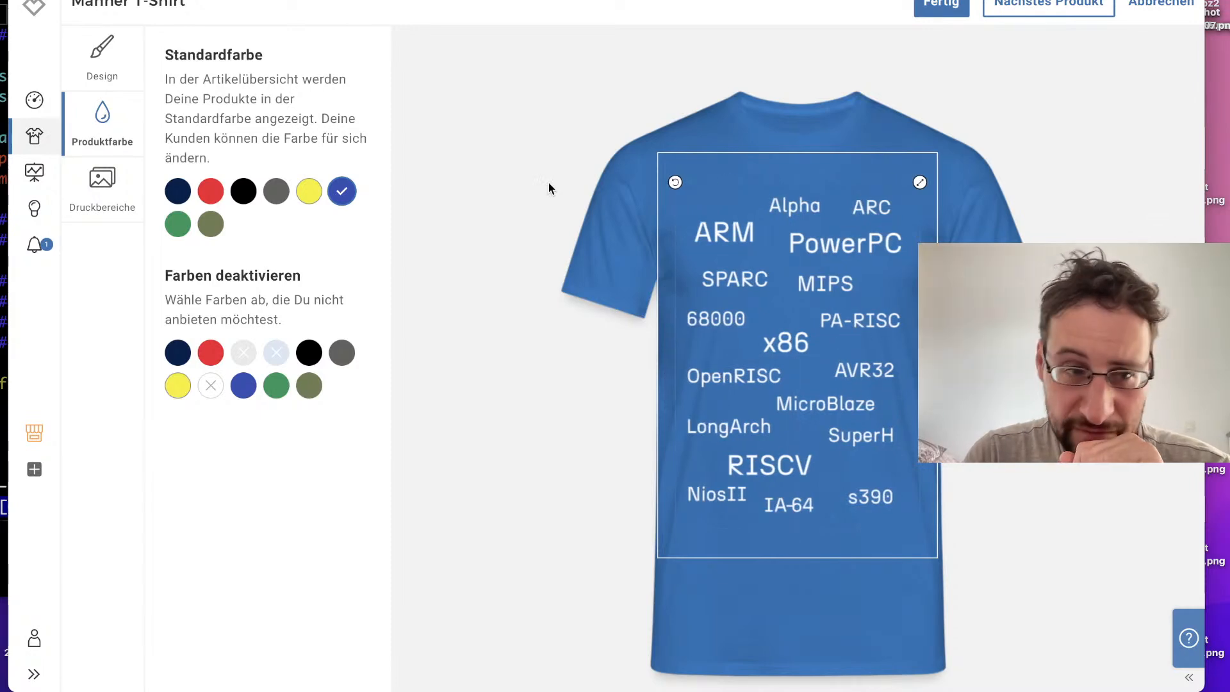
# Step: Continue to the Männer Vintage T-Shirt, enlarge its front design to about 96% and fit it inside the print area
pyautogui.click(967, 5)
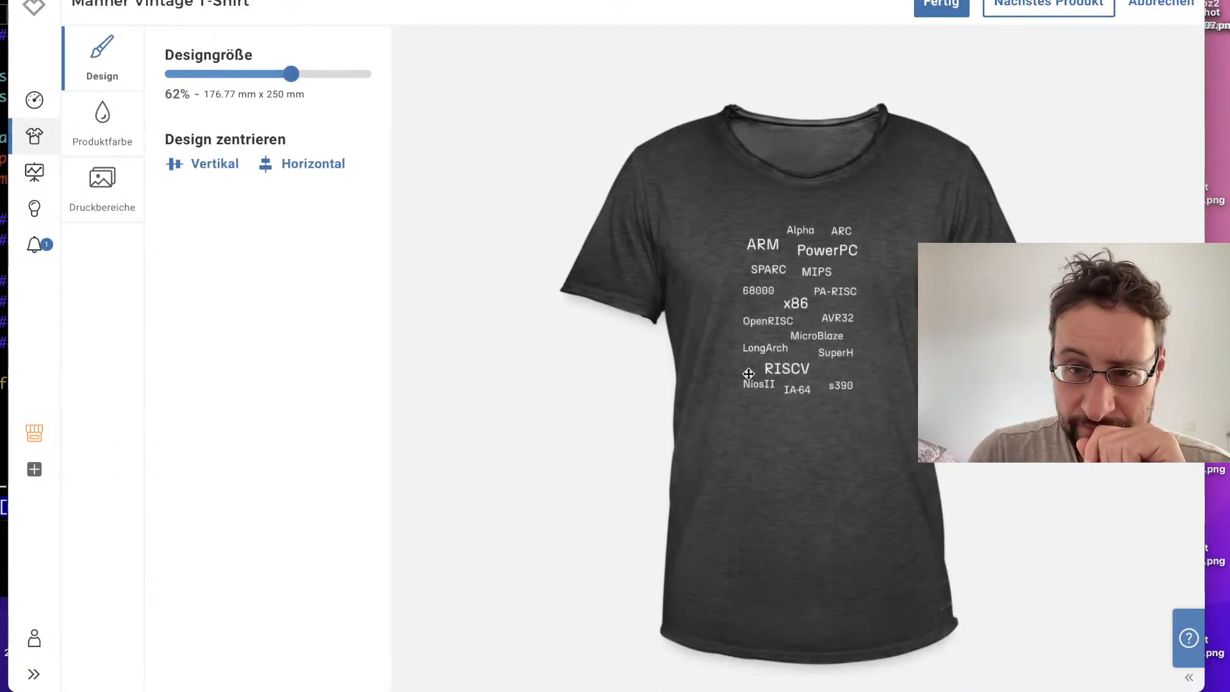
pyautogui.click(776, 361)
pyautogui.moveTo(776, 361); pyautogui.dragTo(777, 428)
pyautogui.moveTo(877, 295); pyautogui.dragTo(908, 226)
pyautogui.moveTo(812, 295); pyautogui.dragTo(818, 251)
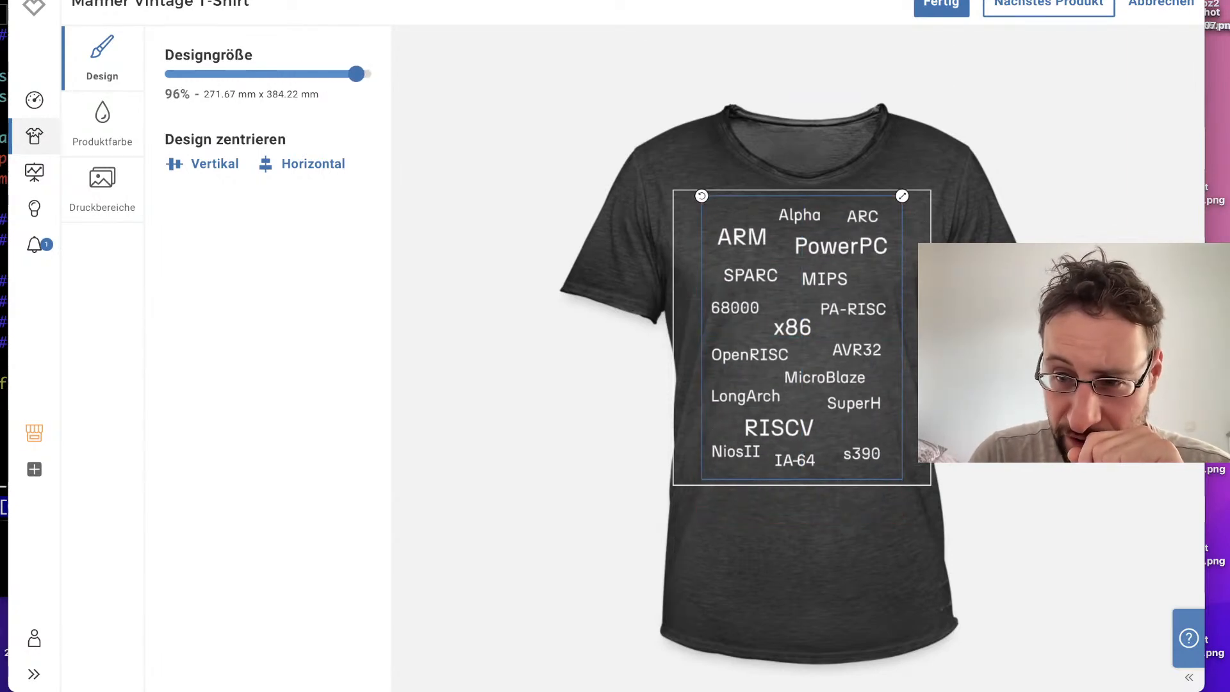
# Step: Enlarge the Vintage T-Shirt's back design to about 89%, position it within the print area, and review the product colours
pyautogui.click(1146, 384)
pyautogui.moveTo(853, 161); pyautogui.dragTo(820, 202)
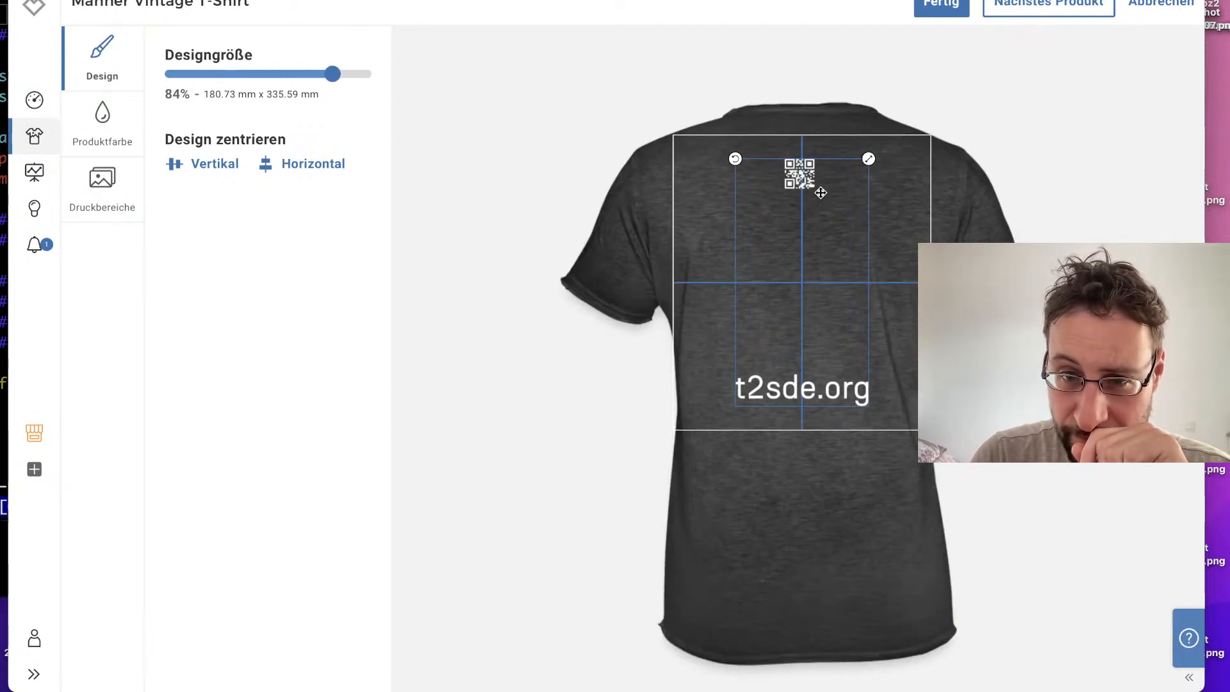
pyautogui.moveTo(869, 158); pyautogui.dragTo(825, 165)
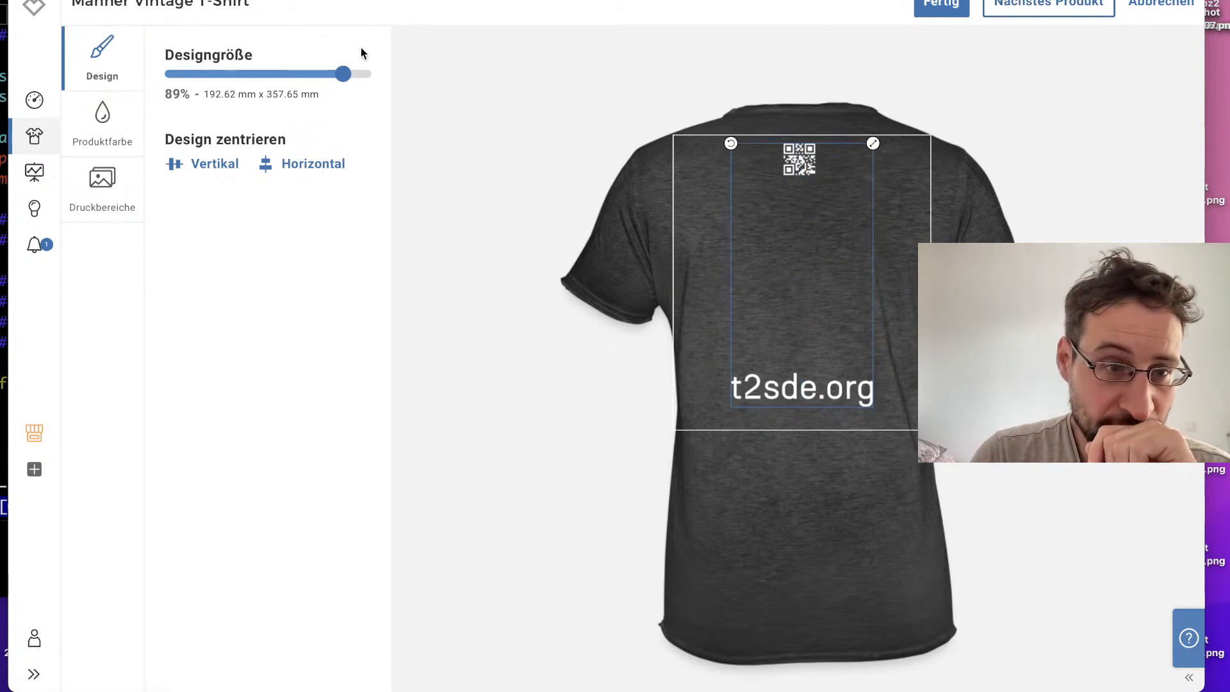
pyautogui.click(88, 131)
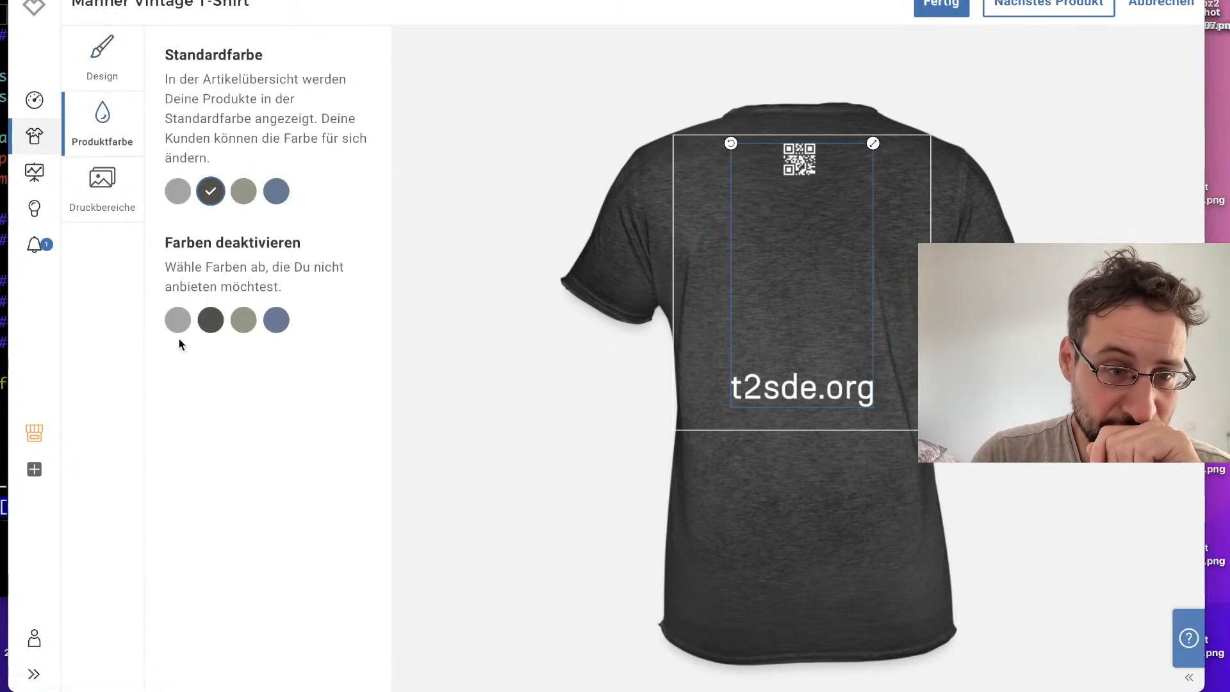
# Step: Continue to the Männer Premium Hoodie, enlarge its front design to about 99% and fit it inside the print area
pyautogui.click(1049, 9)
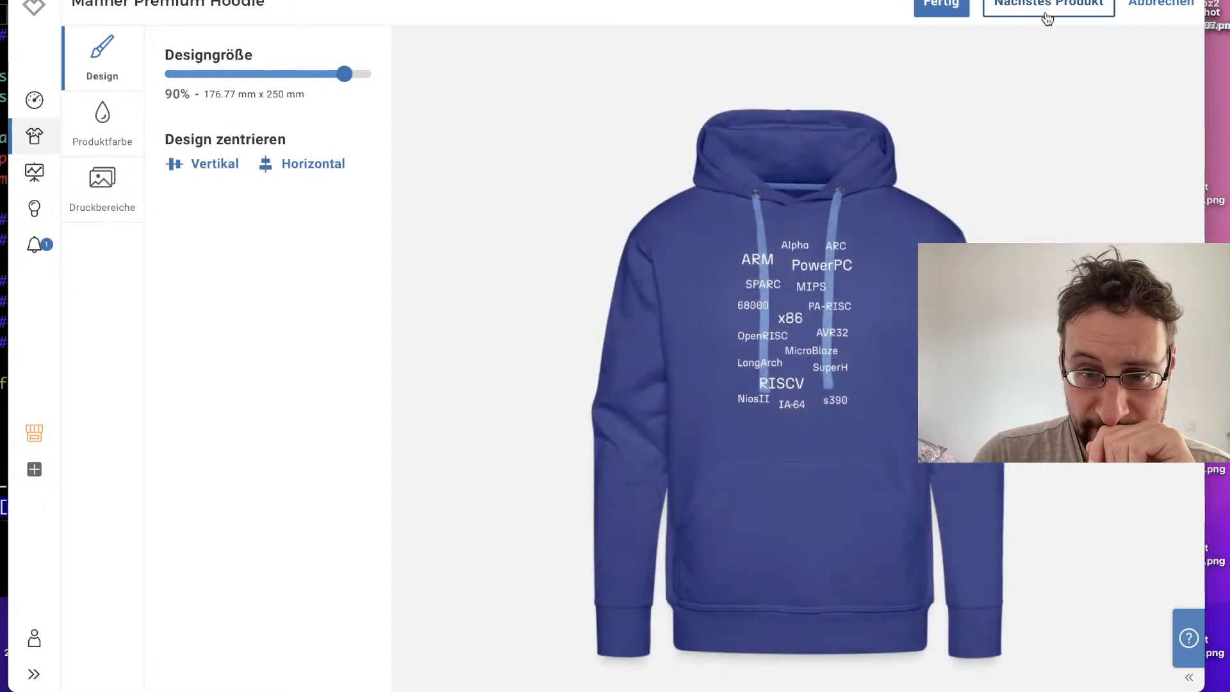
pyautogui.moveTo(799, 332); pyautogui.dragTo(799, 378)
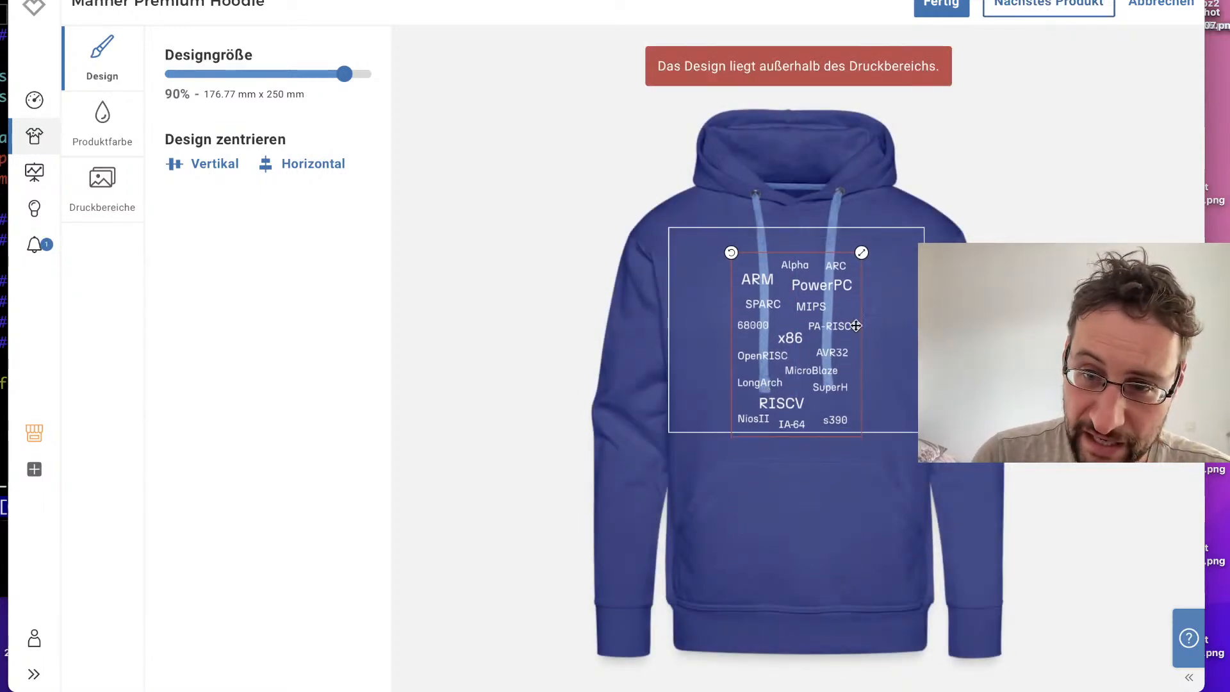
pyautogui.moveTo(862, 252); pyautogui.dragTo(870, 238)
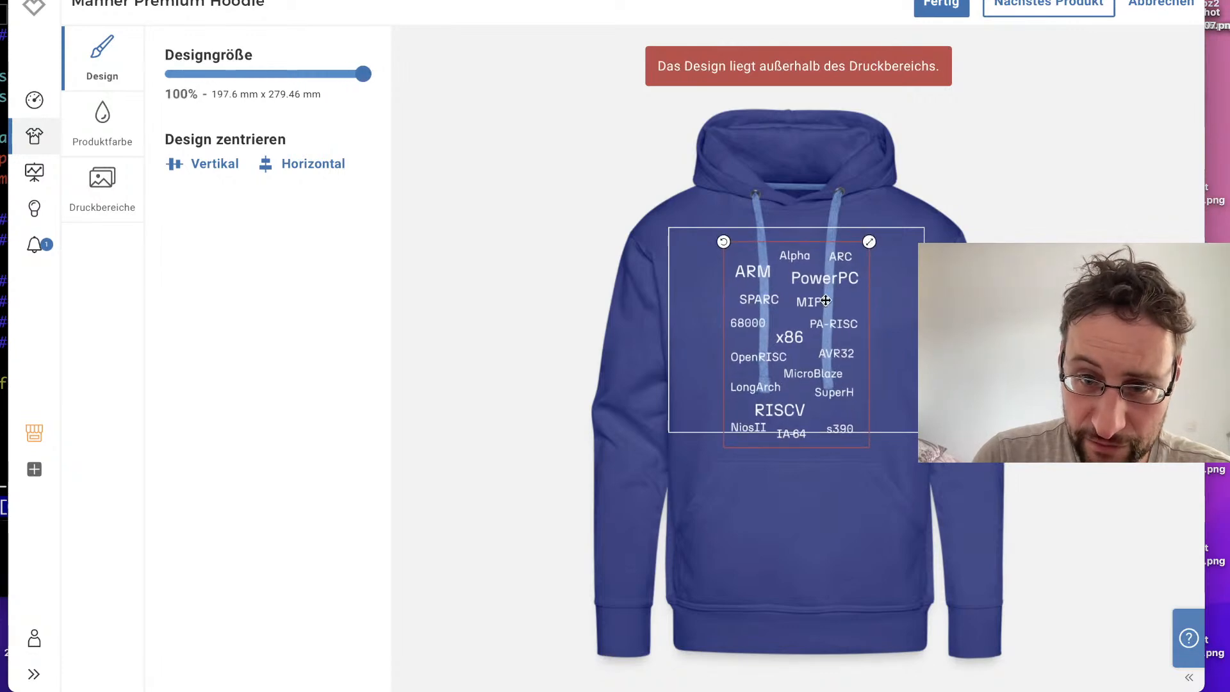
pyautogui.moveTo(823, 304); pyautogui.dragTo(819, 289)
pyautogui.moveTo(872, 232); pyautogui.dragTo(871, 235)
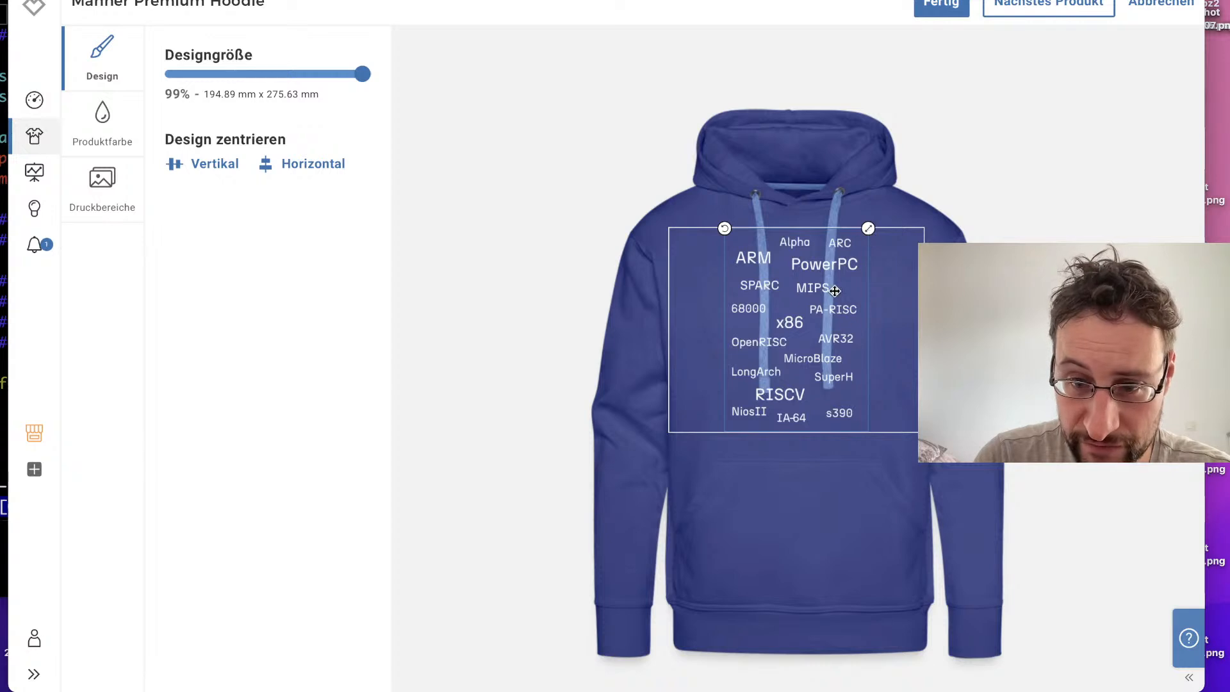
# Step: Enlarge the Männer Premium Hoodie's back design to about 94%, fit it inside the print area, and deactivate white as a product colour
pyautogui.moveTo(833, 292); pyautogui.dragTo(833, 293)
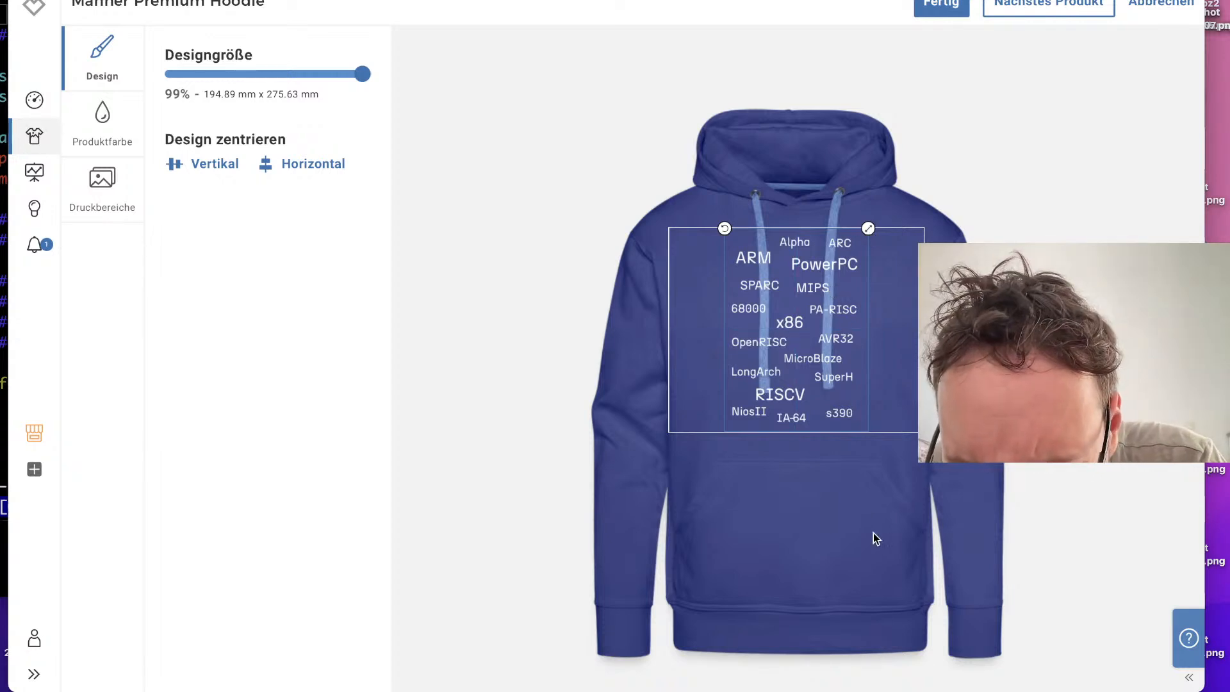
pyautogui.click(1147, 339)
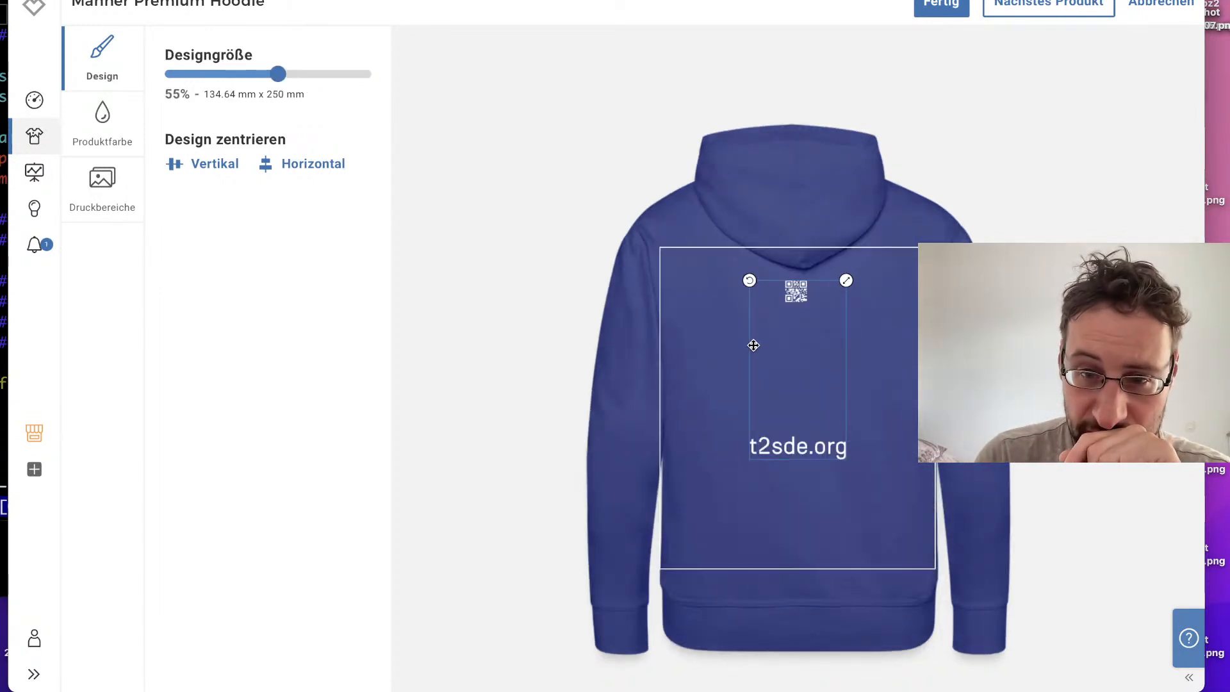
pyautogui.moveTo(847, 281); pyautogui.dragTo(871, 240)
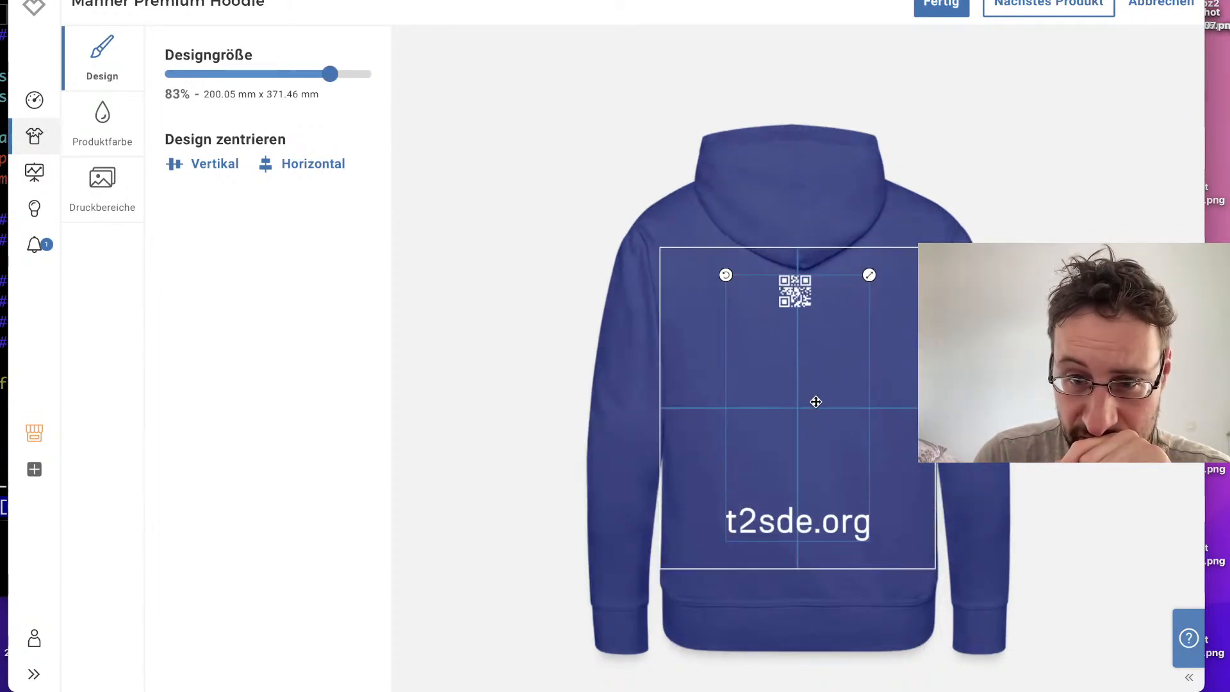
pyautogui.moveTo(812, 422); pyautogui.dragTo(811, 429)
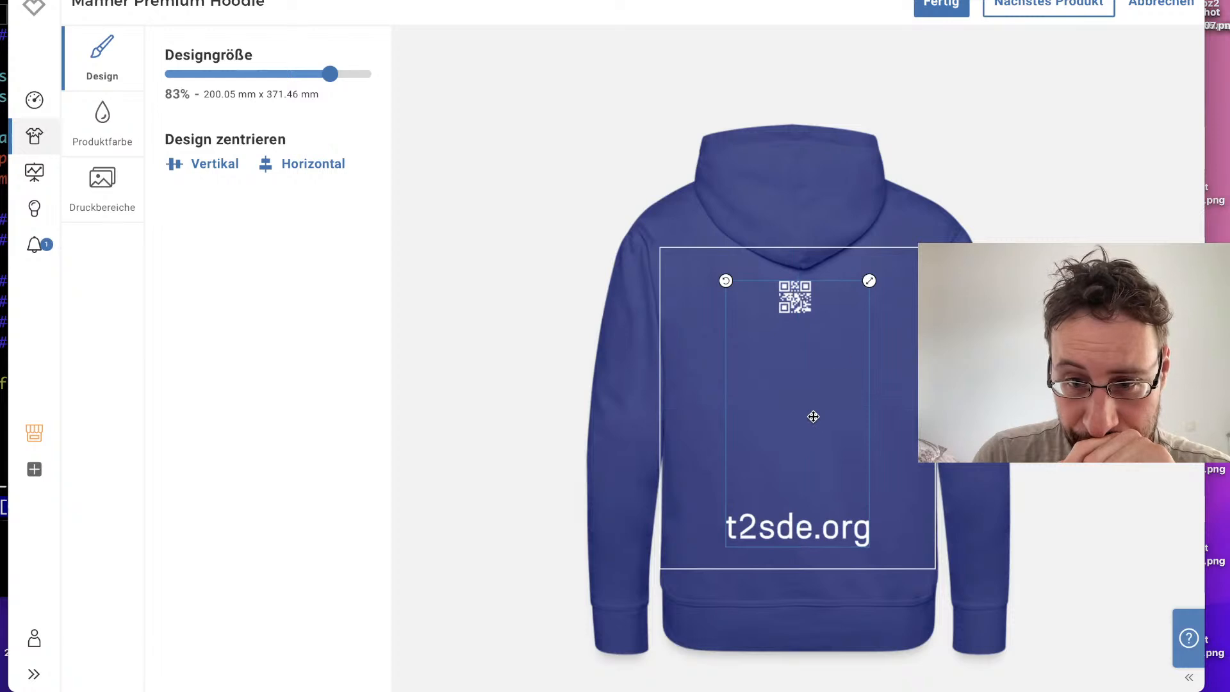
pyautogui.moveTo(871, 285); pyautogui.dragTo(850, 268)
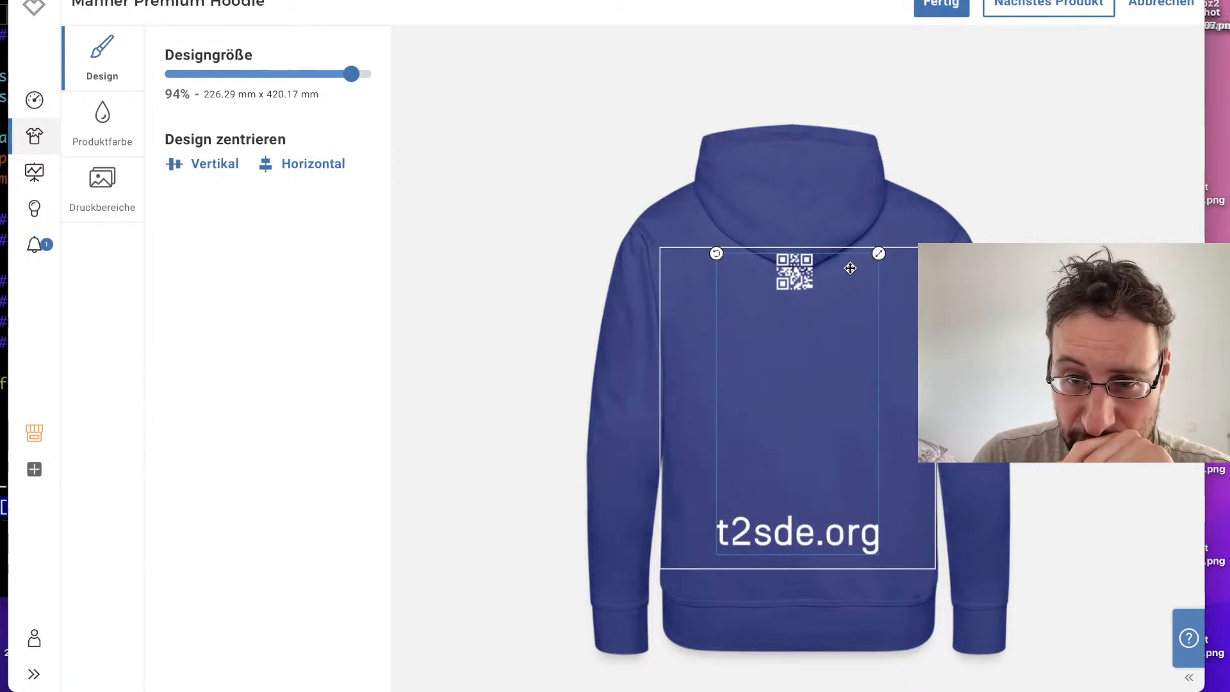
pyautogui.click(76, 125)
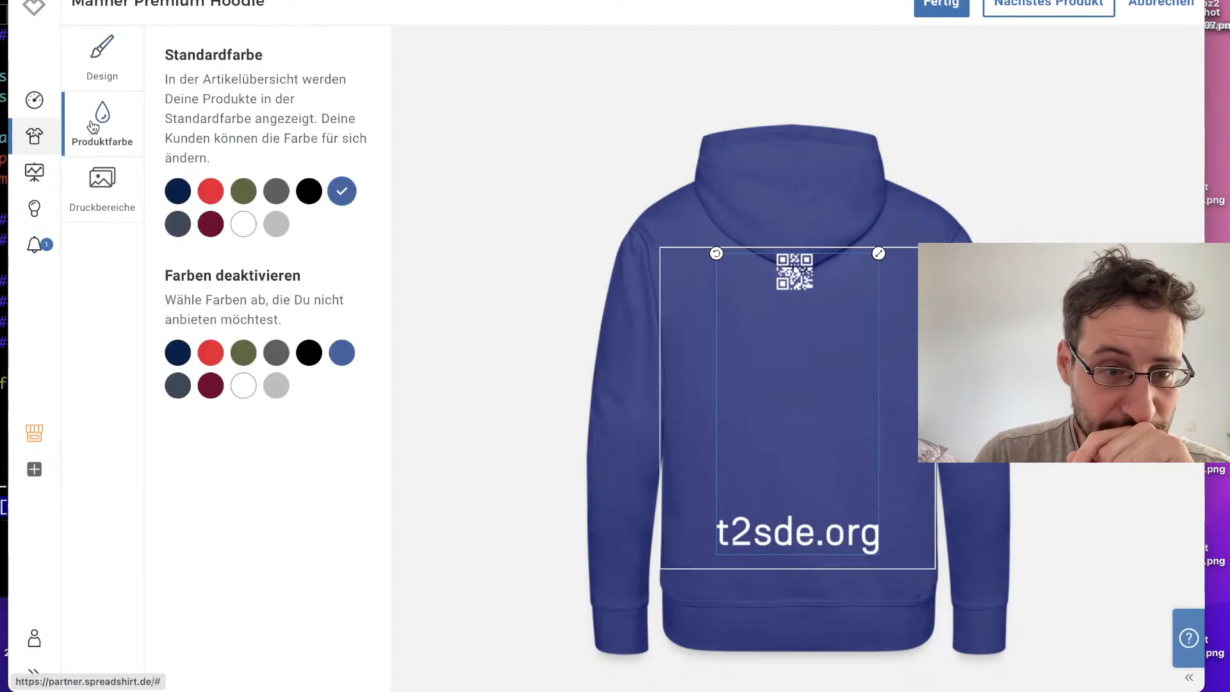
pyautogui.click(240, 387)
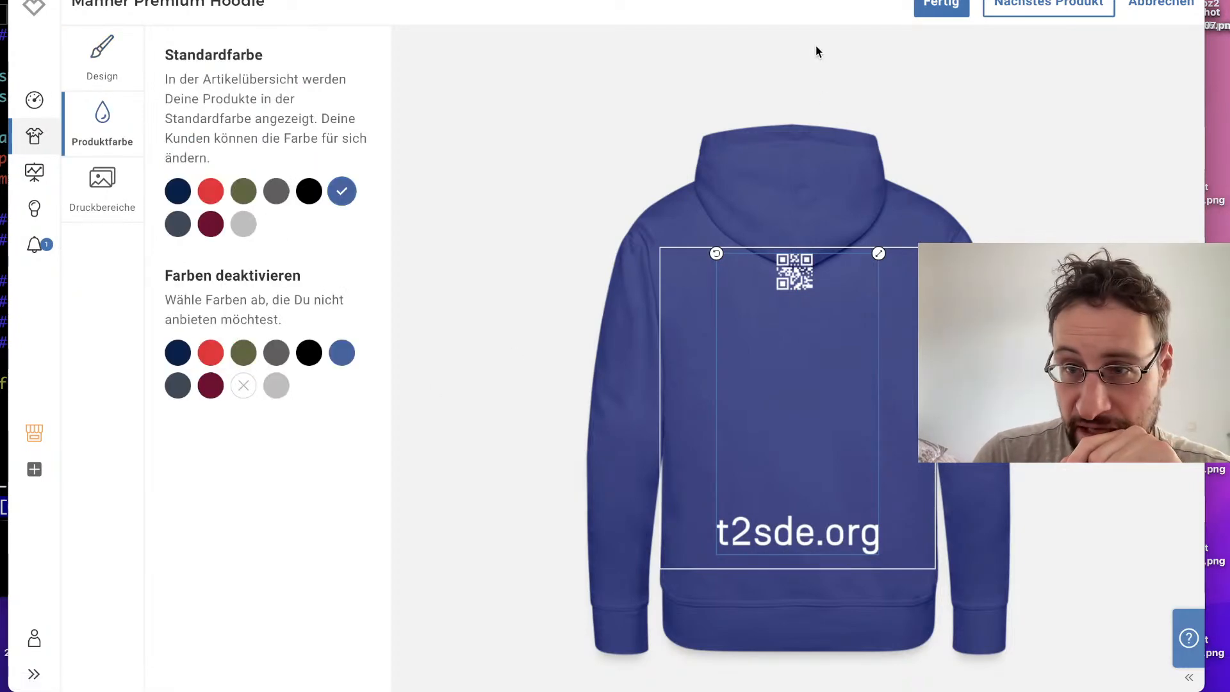
# Step: Continue to the Frauen T-Shirt, enlarge its front design to about 95% and fit it inside the print area
pyautogui.click(1060, 7)
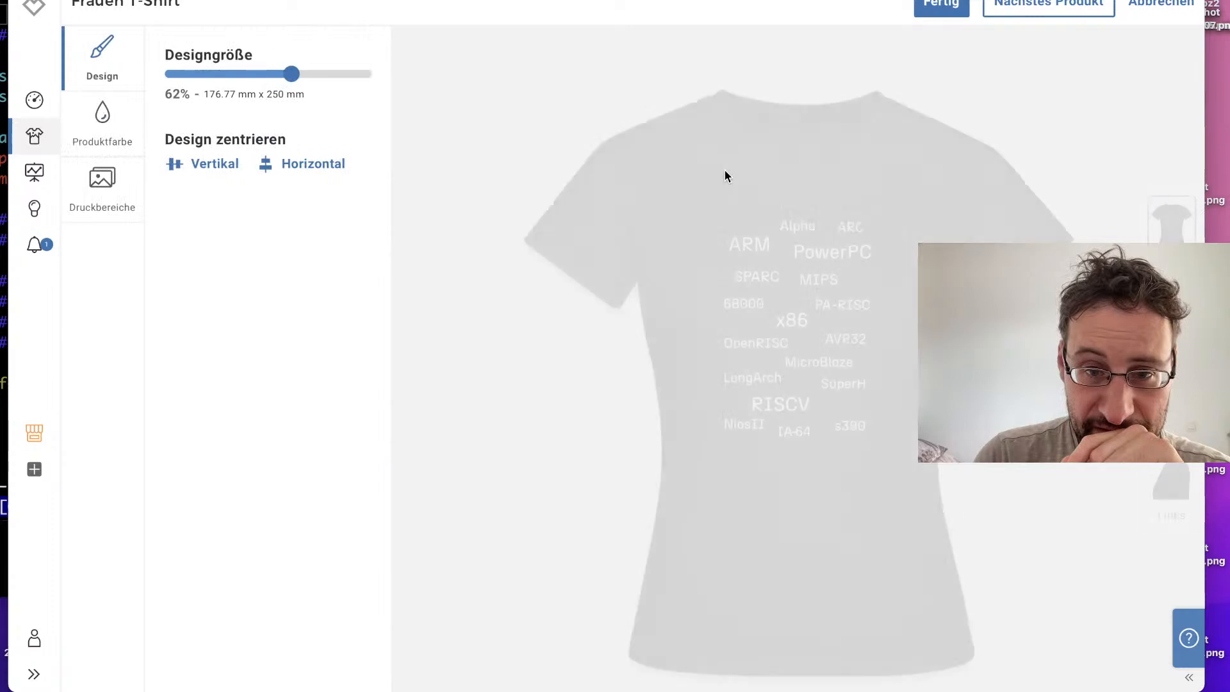
pyautogui.moveTo(831, 293); pyautogui.dragTo(762, 473)
pyautogui.moveTo(866, 313); pyautogui.dragTo(898, 268)
pyautogui.moveTo(836, 348); pyautogui.dragTo(854, 298)
pyautogui.moveTo(909, 203); pyautogui.dragTo(925, 181)
pyautogui.moveTo(834, 296); pyautogui.dragTo(834, 294)
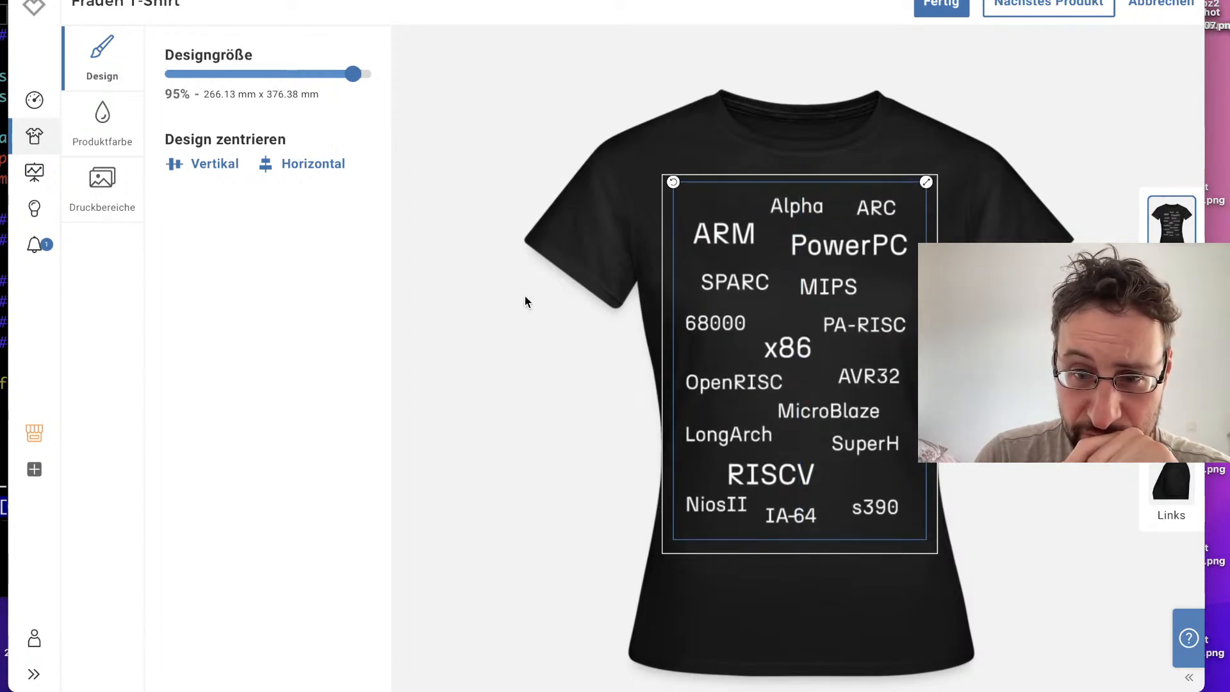
# Step: Deactivate white for the Frauen T-Shirt, and enlarge its back design to nearly fill the print area's height
pyautogui.click(104, 116)
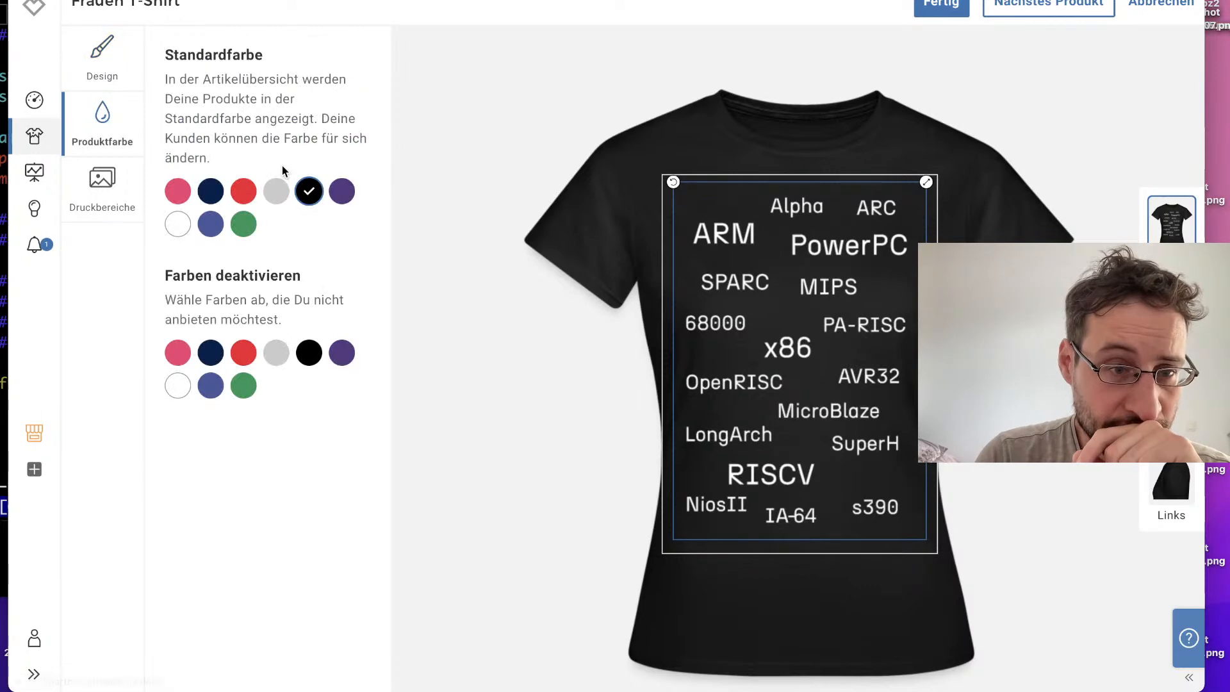
pyautogui.click(178, 381)
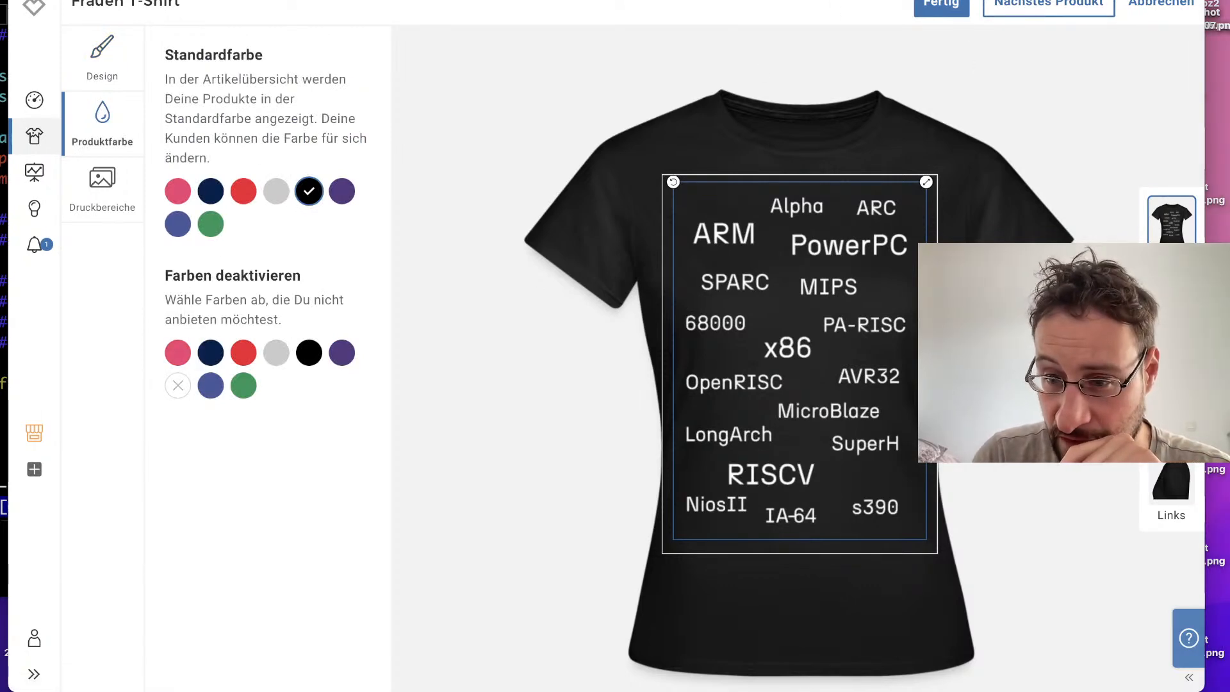
pyautogui.click(1159, 524)
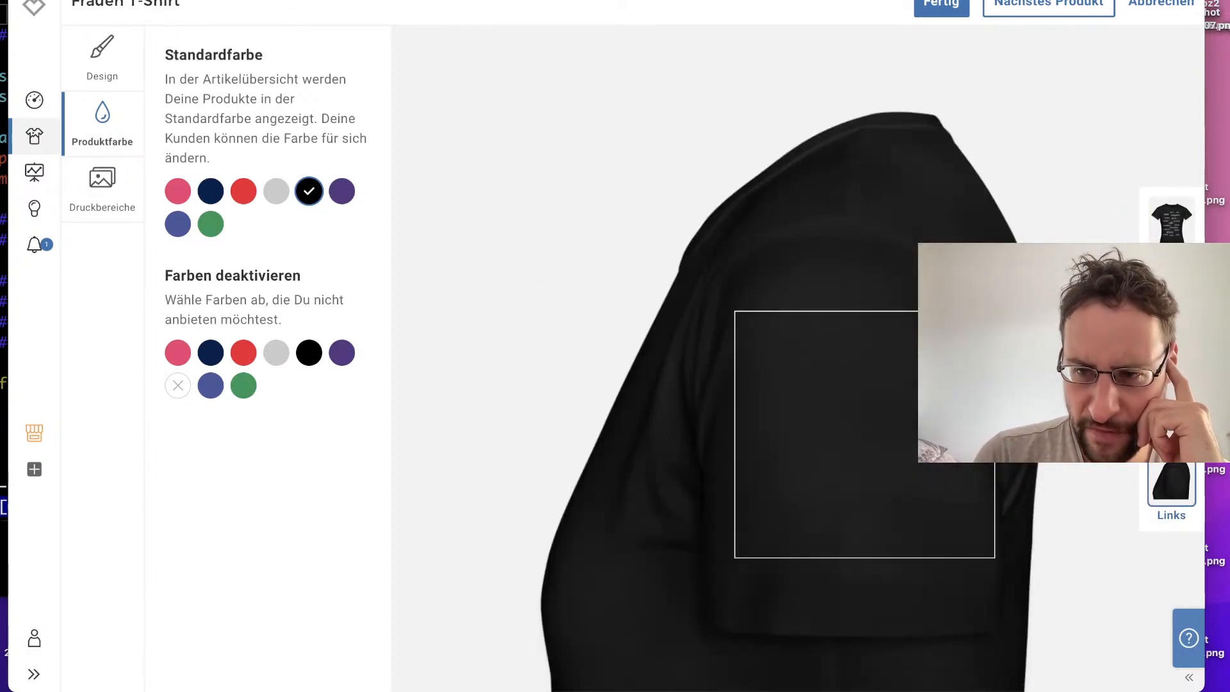
pyautogui.click(1170, 310)
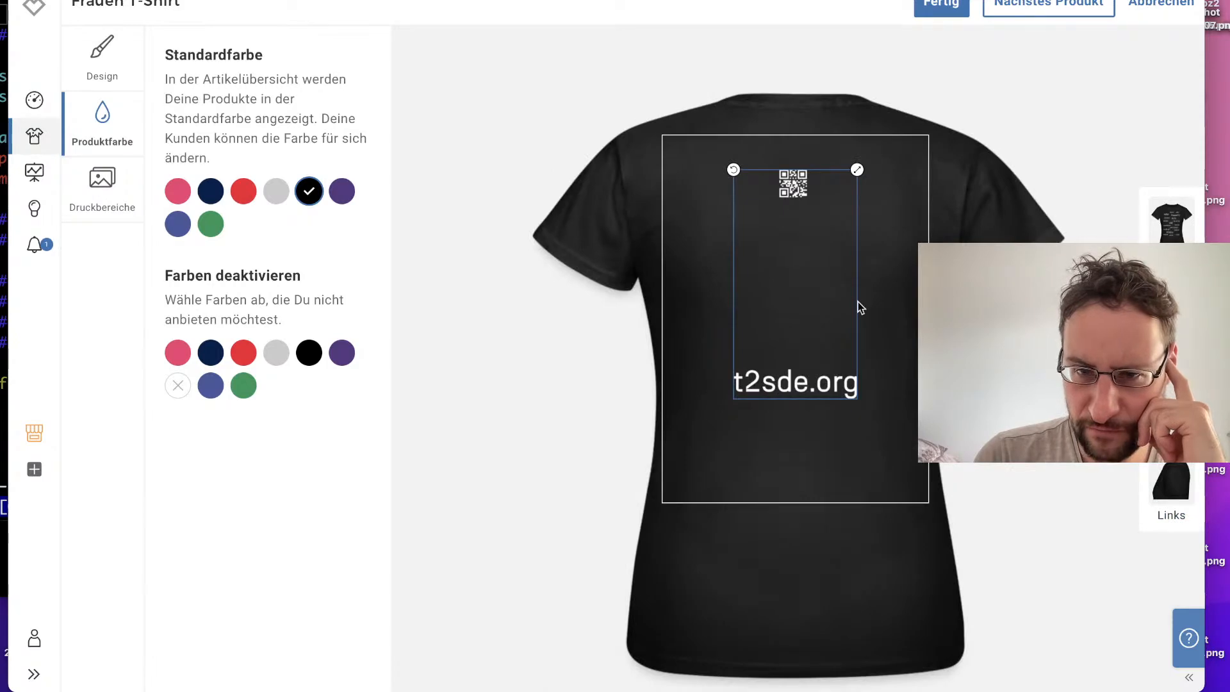
pyautogui.moveTo(858, 171); pyautogui.dragTo(874, 138)
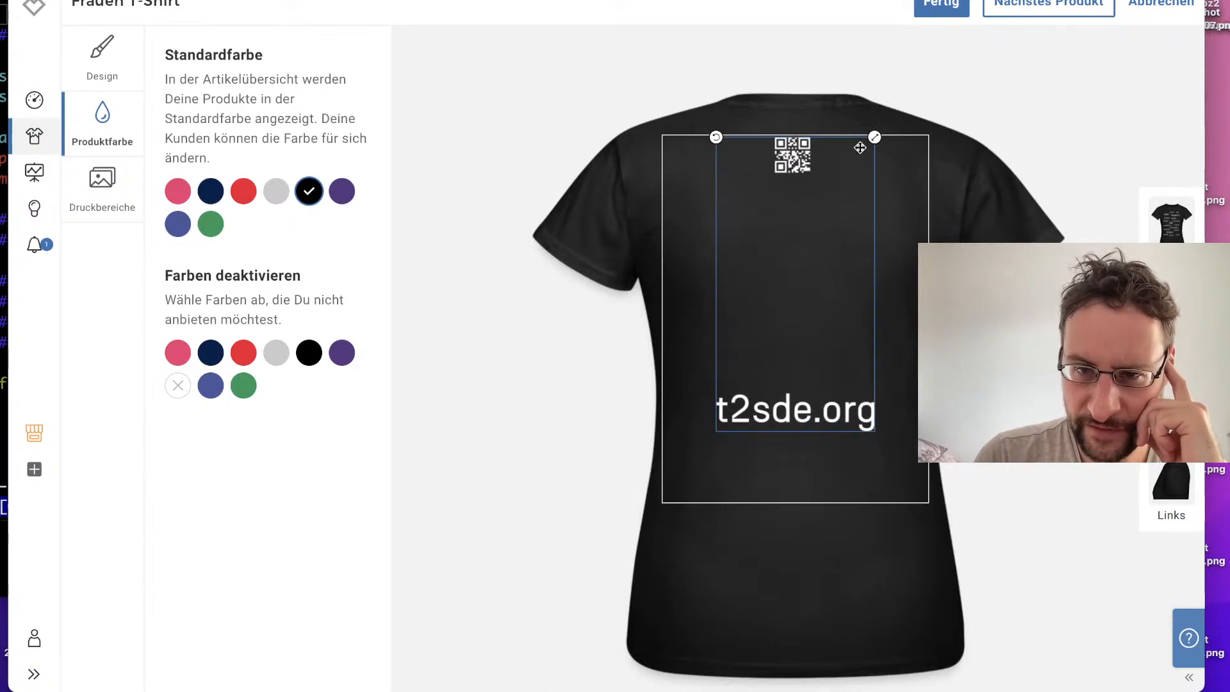
pyautogui.moveTo(830, 184); pyautogui.dragTo(818, 225)
pyautogui.moveTo(873, 171); pyautogui.dragTo(846, 160)
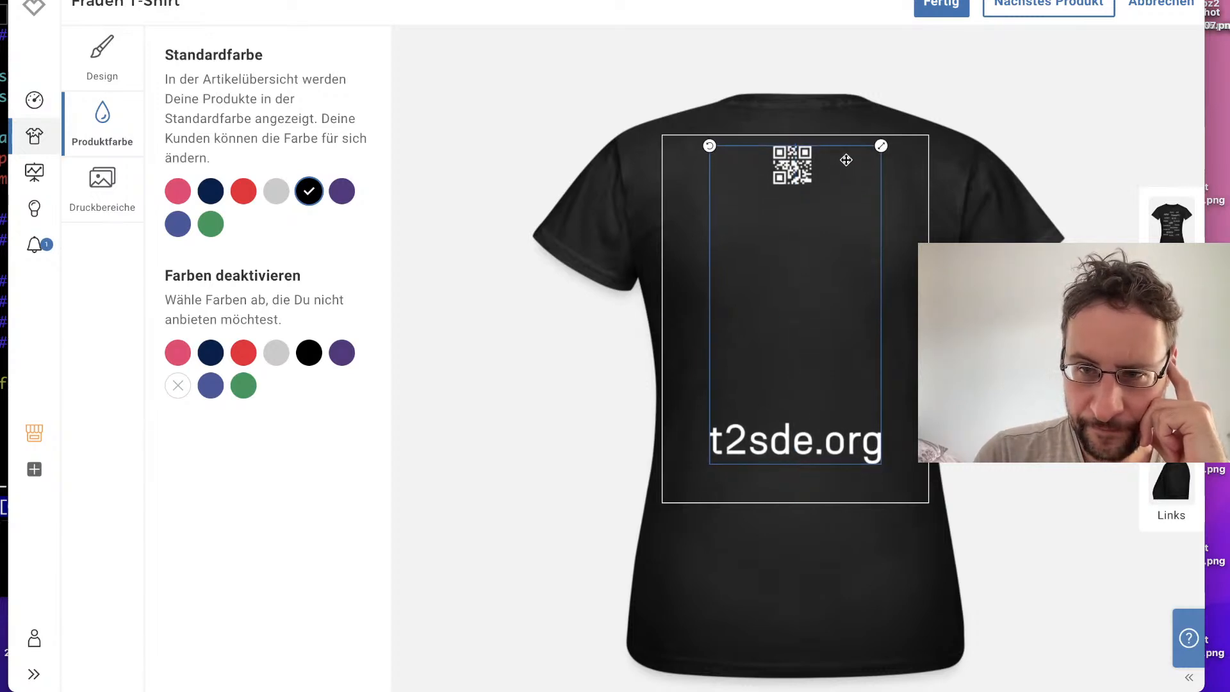
# Step: Continue to the Frauen T-Shirt mit gerollten Ärmeln, enlarge its front design to about 98% and fit it inside the print area
pyautogui.click(1077, 9)
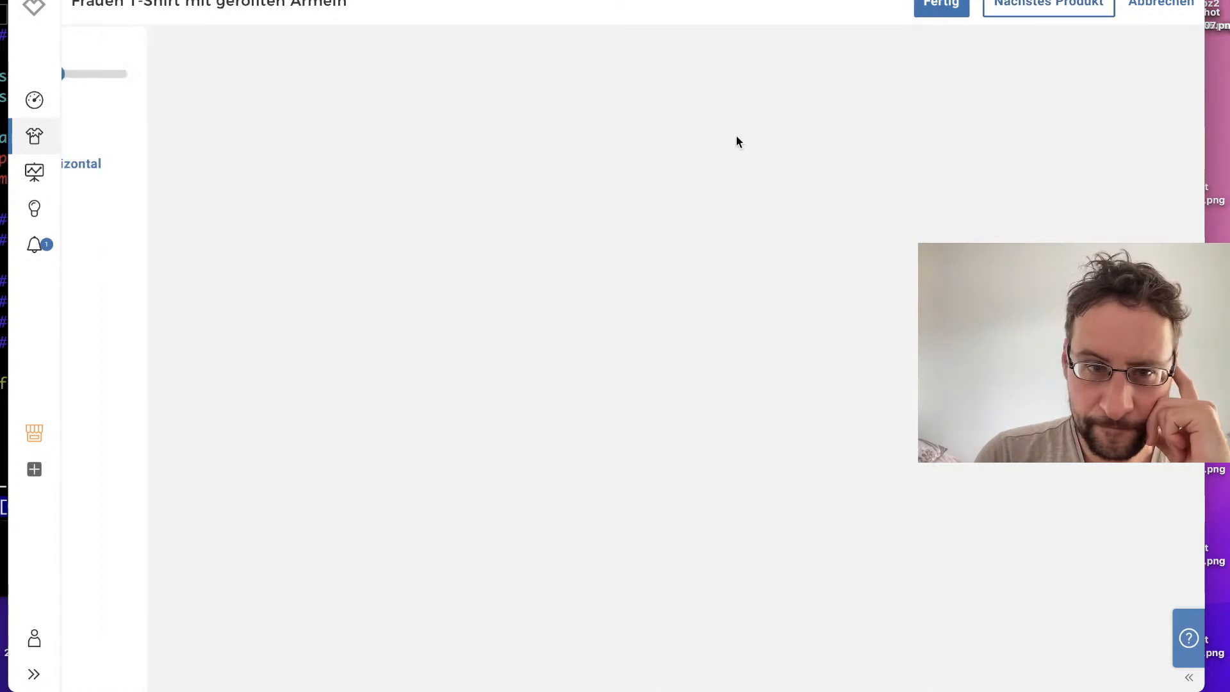
pyautogui.moveTo(759, 318); pyautogui.dragTo(737, 410)
pyautogui.moveTo(859, 340); pyautogui.dragTo(891, 304)
pyautogui.moveTo(787, 432); pyautogui.dragTo(805, 377)
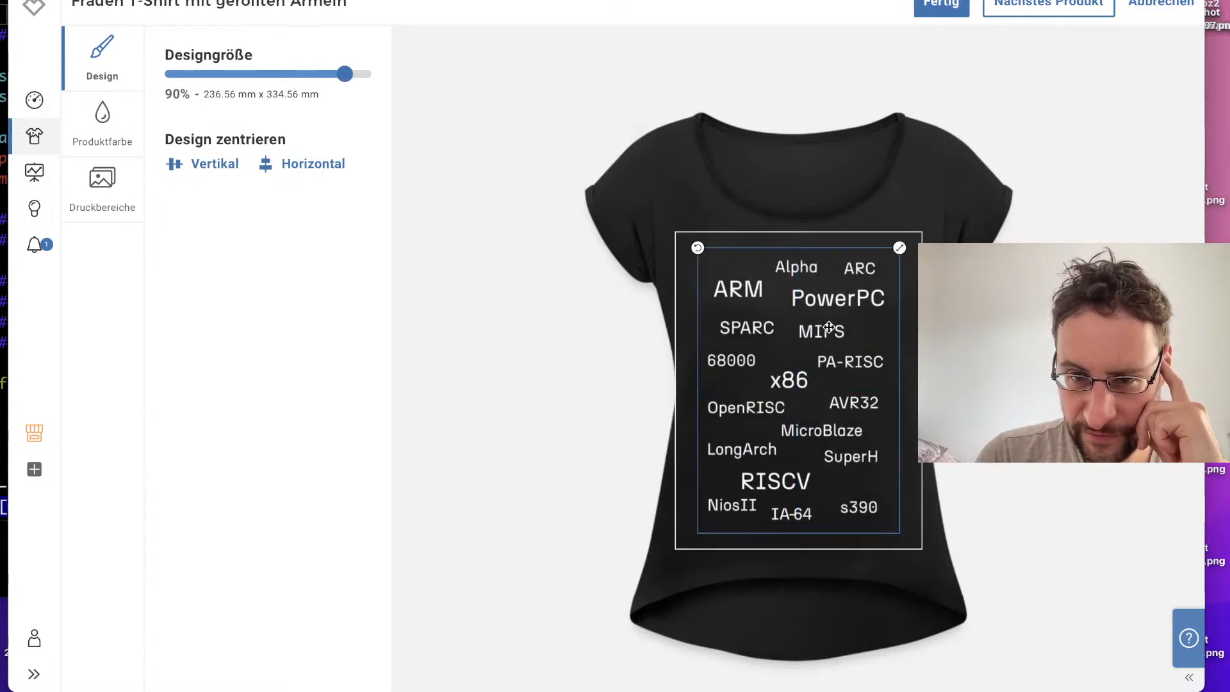
pyautogui.moveTo(899, 249)
pyautogui.mouseDown()
pyautogui.moveTo(918, 226)
pyautogui.moveTo(921, 237)
pyautogui.mouseUp()
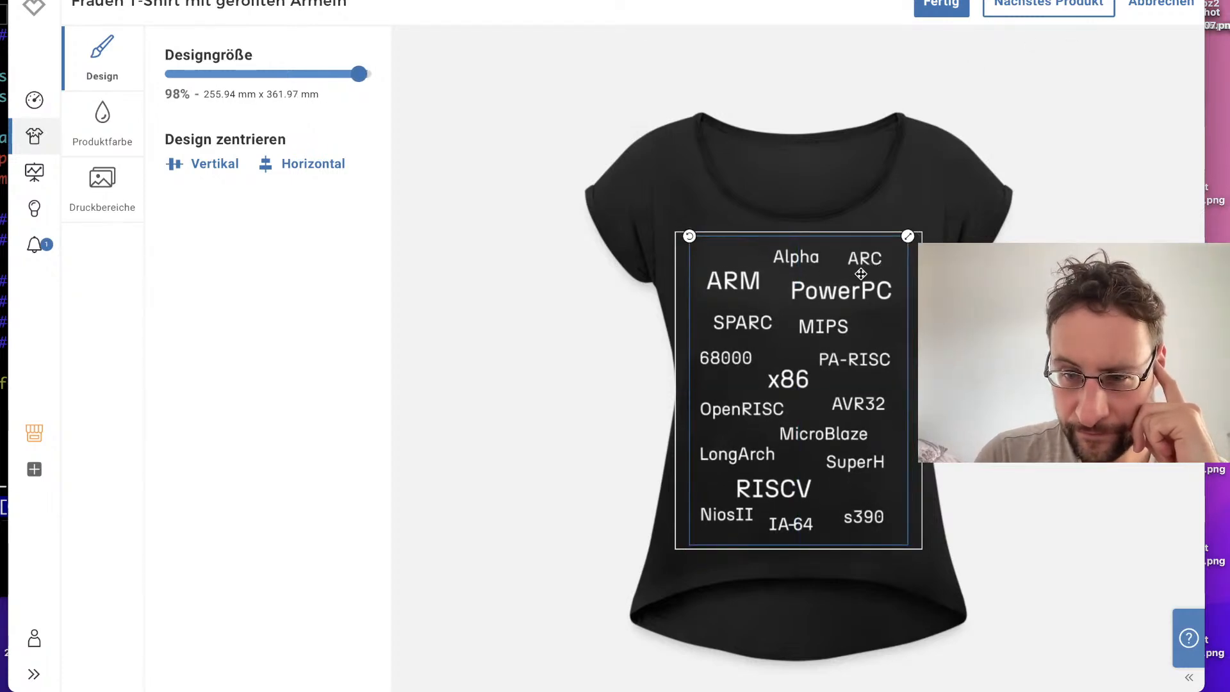
# Step: Enlarge the rolled-sleeve T-Shirt's back design to about 89% and position it within the print area
pyautogui.click(1153, 359)
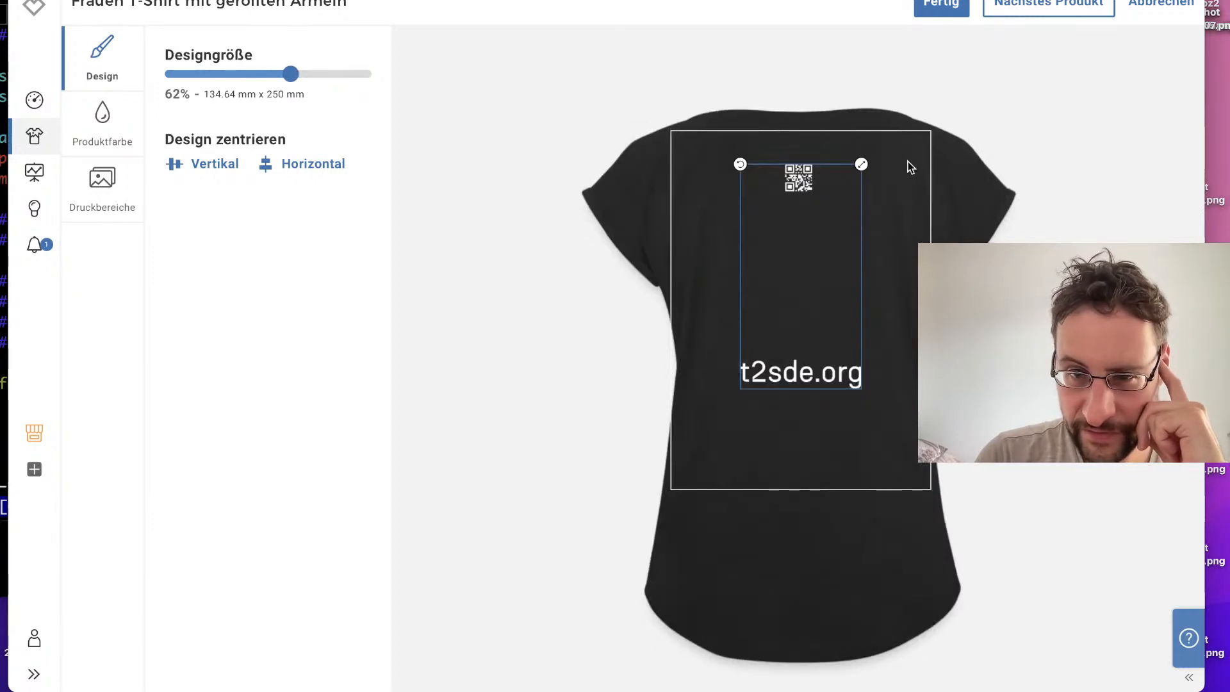
pyautogui.moveTo(859, 168); pyautogui.dragTo(893, 109)
pyautogui.moveTo(824, 184); pyautogui.dragTo(825, 215)
pyautogui.moveTo(892, 142); pyautogui.dragTo(887, 146)
pyautogui.moveTo(837, 187); pyautogui.dragTo(836, 214)
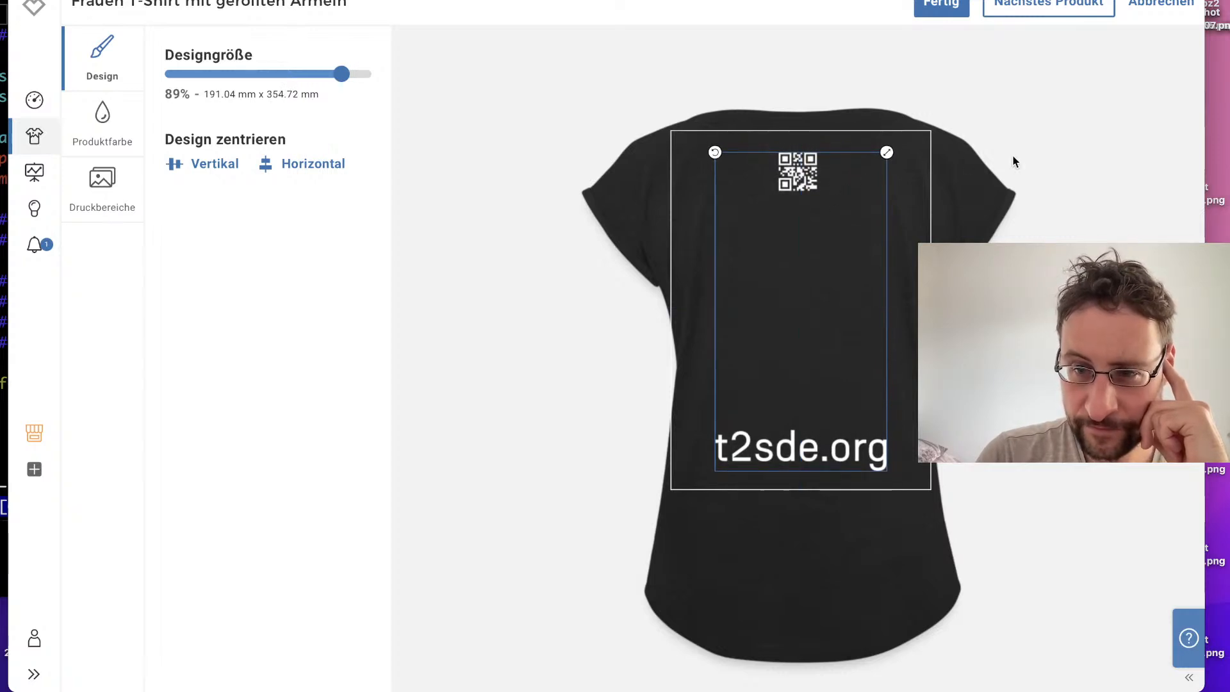
# Step: Continue to the Frauen Premium Tank Top, deactivate white as a product colour, and enlarge its front design
pyautogui.click(1083, 11)
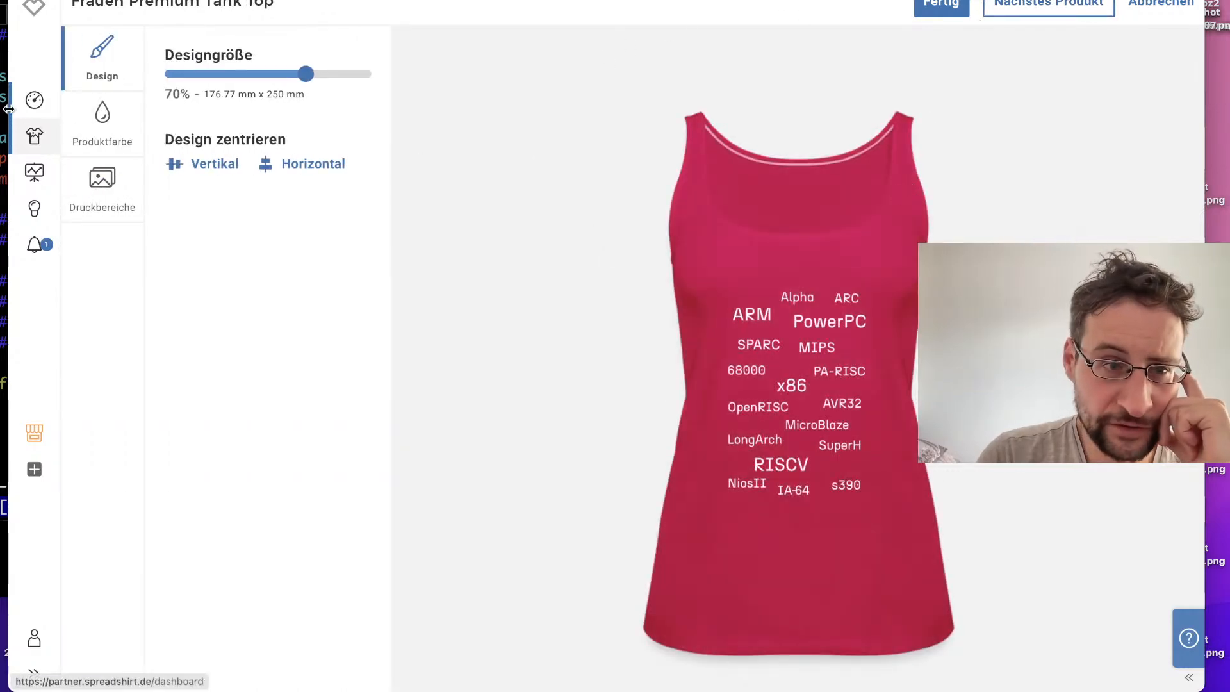
pyautogui.click(104, 120)
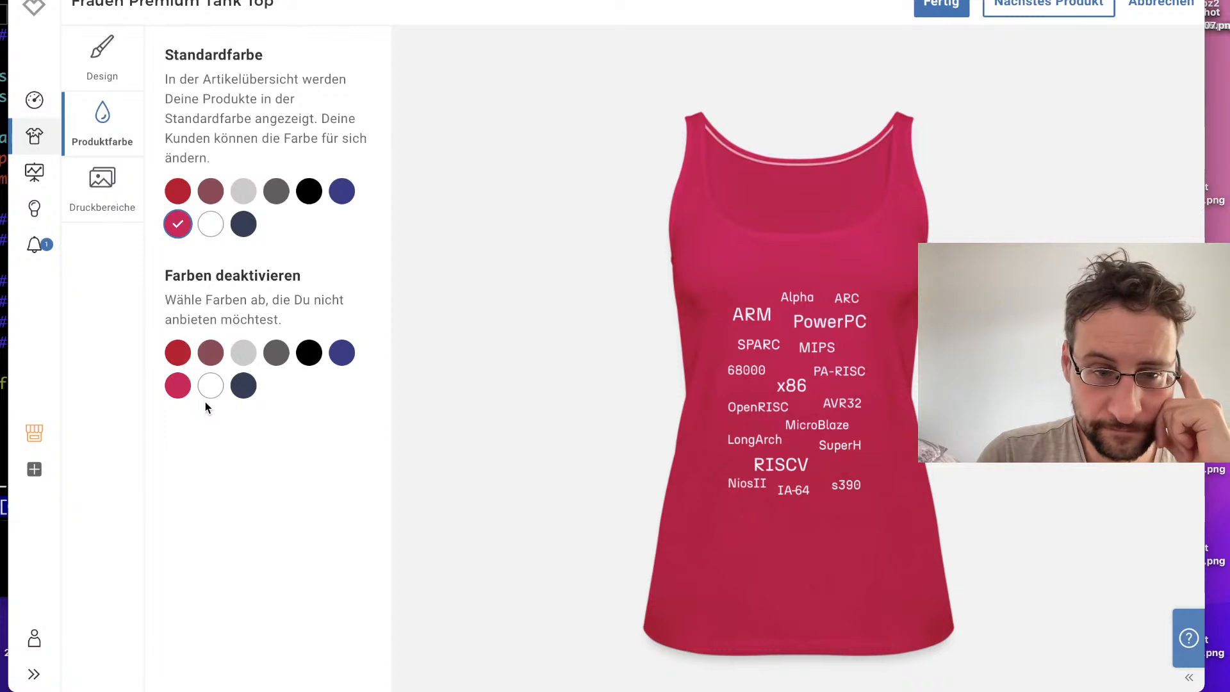
pyautogui.click(210, 385)
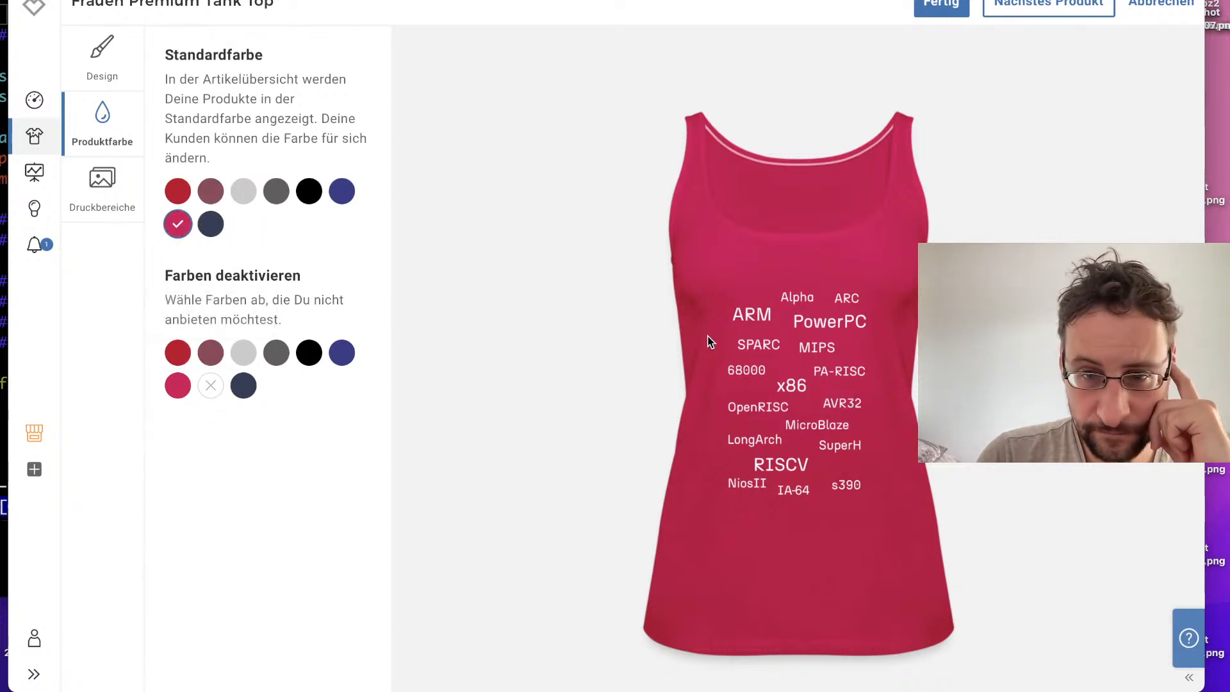
pyautogui.click(788, 324)
pyautogui.moveTo(869, 288); pyautogui.dragTo(892, 241)
# Step: Enlarge the Premium Tank Top's back design and place it at the upper edge of the print area
pyautogui.click(1153, 367)
pyautogui.moveTo(775, 257); pyautogui.dragTo(777, 269)
pyautogui.click(868, 232)
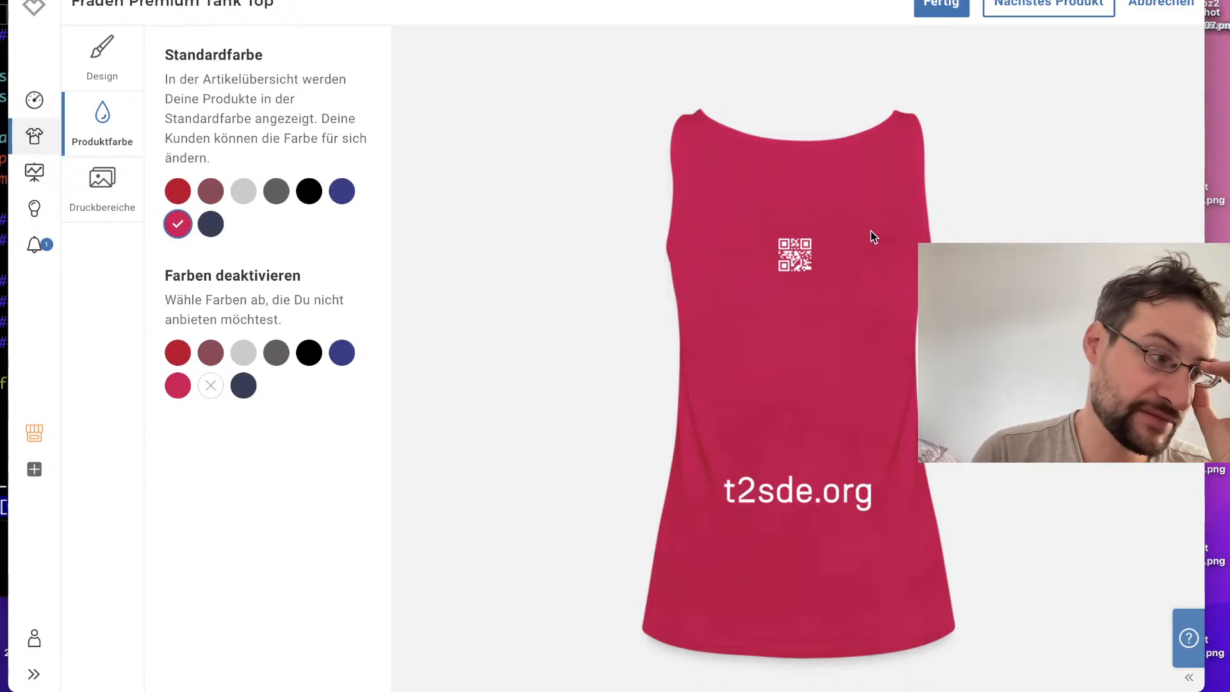
pyautogui.click(821, 273)
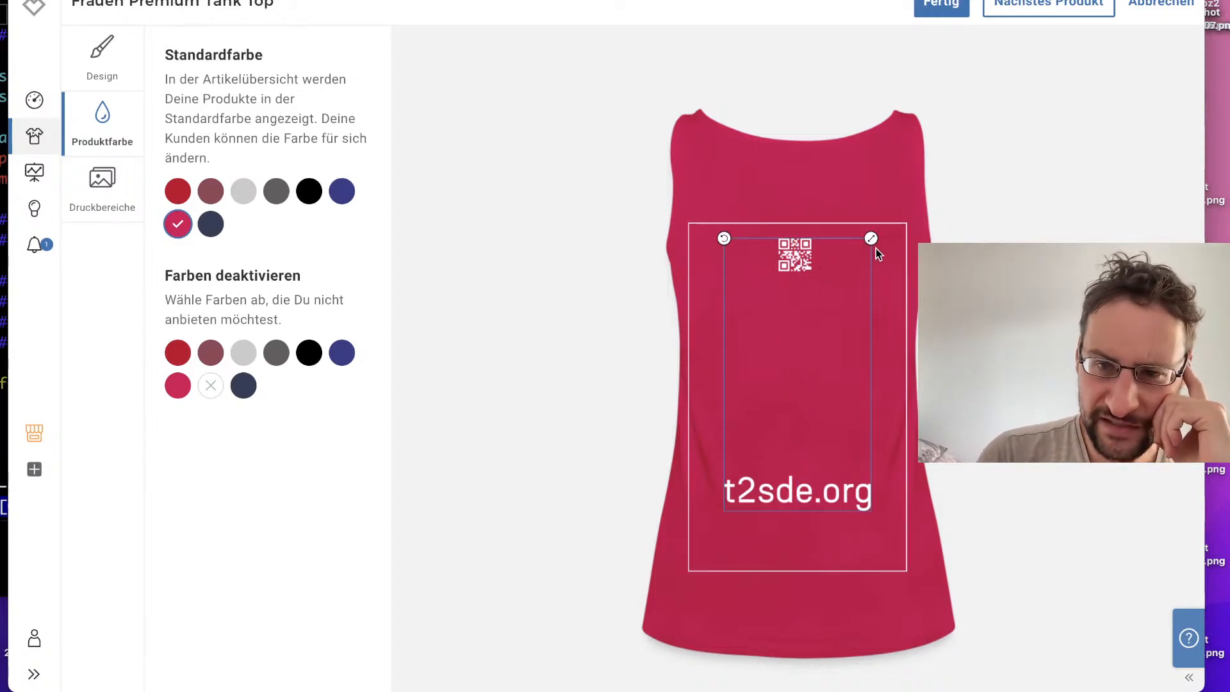
pyautogui.moveTo(866, 244); pyautogui.dragTo(823, 245)
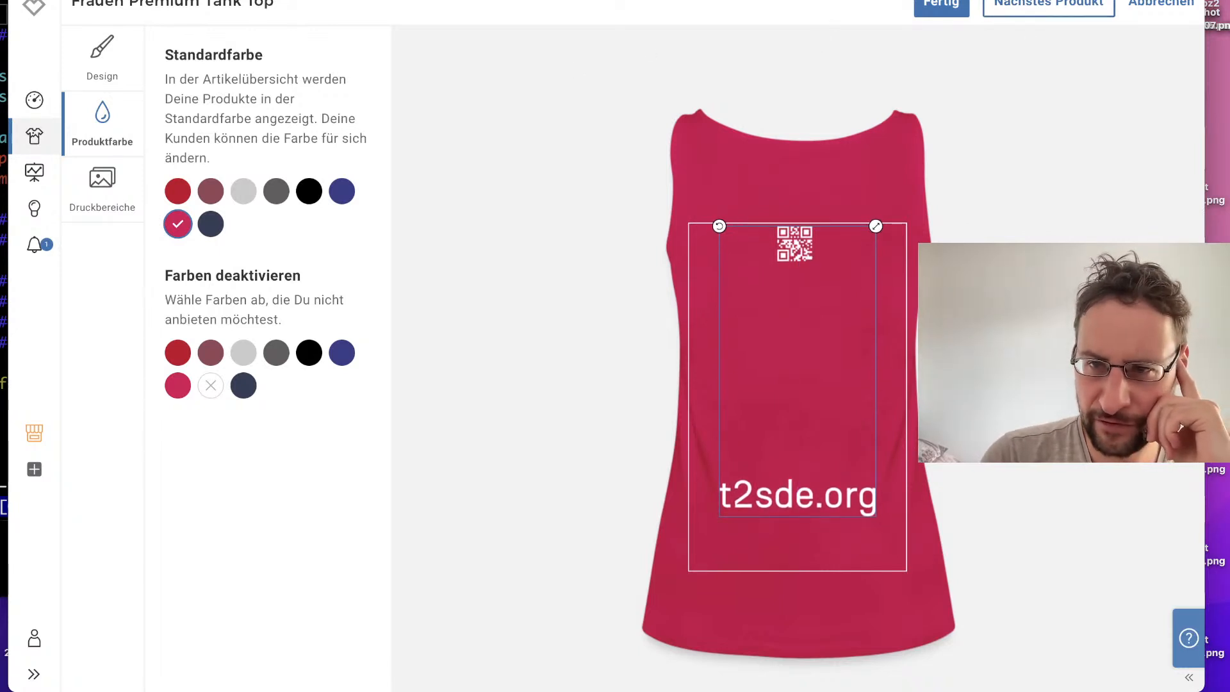
# Step: Continue to the Frauen Hoodie and enlarge its front design to 100% and its back design to about 88%, both inside the print area
pyautogui.click(1041, 8)
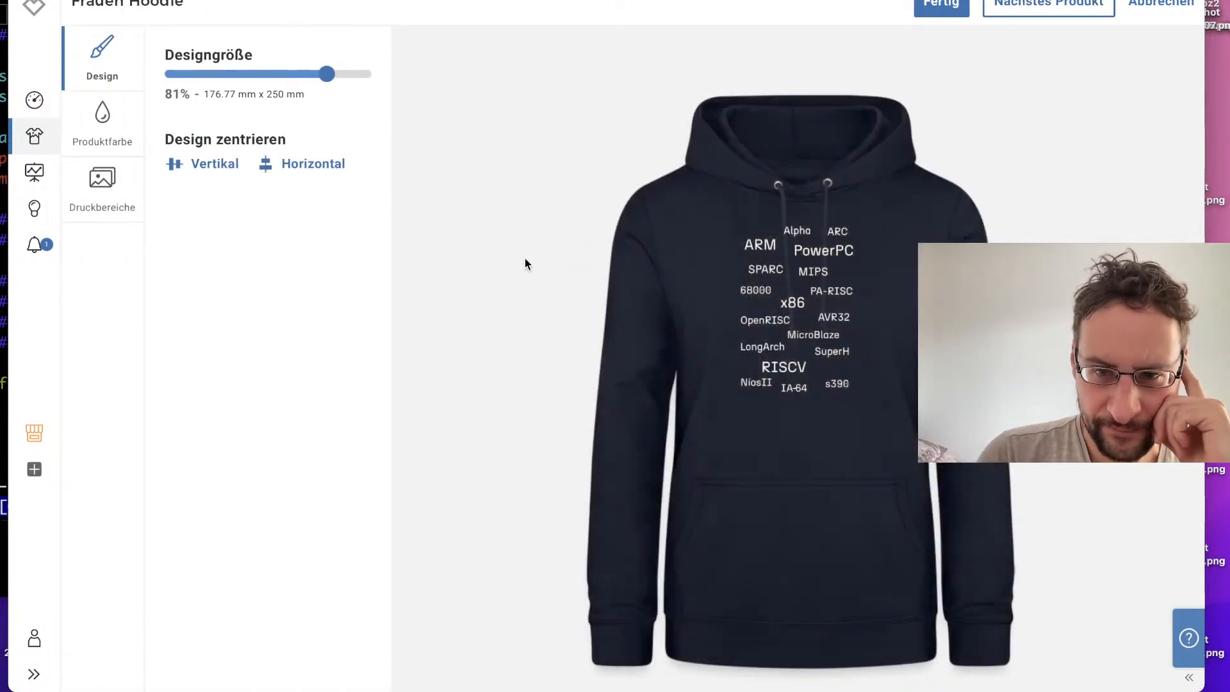
pyautogui.moveTo(798, 280); pyautogui.dragTo(798, 309)
pyautogui.moveTo(863, 249)
pyautogui.mouseDown()
pyautogui.moveTo(883, 221)
pyautogui.moveTo(876, 233)
pyautogui.mouseUp()
pyautogui.moveTo(792, 322)
pyautogui.mouseDown()
pyautogui.moveTo(804, 299)
pyautogui.moveTo(799, 322)
pyautogui.mouseUp()
pyautogui.moveTo(354, 73); pyautogui.dragTo(397, 76)
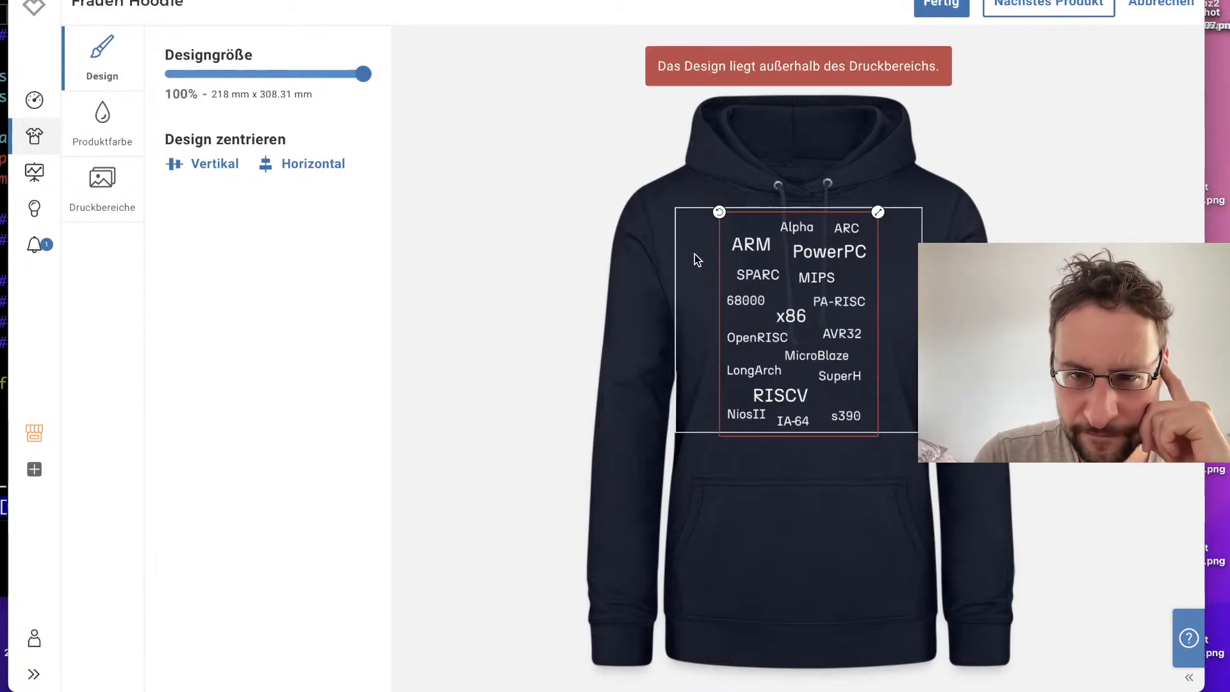
pyautogui.moveTo(746, 263); pyautogui.dragTo(778, 291)
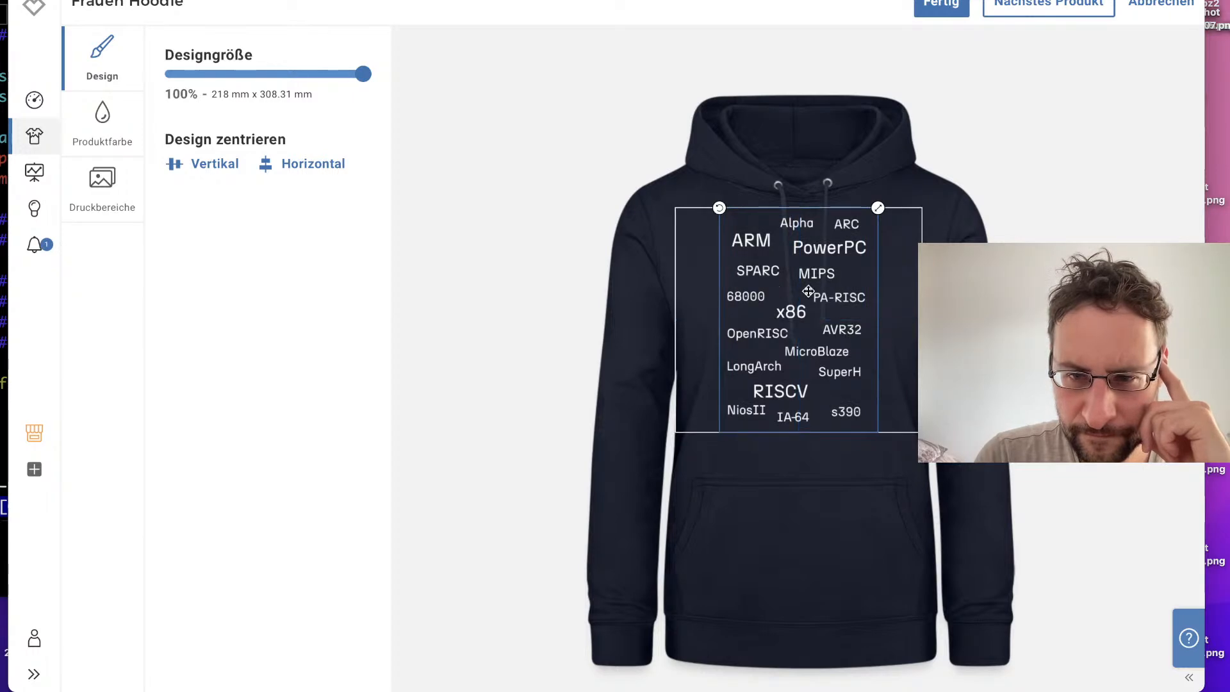
pyautogui.click(1160, 333)
pyautogui.moveTo(846, 273); pyautogui.dragTo(823, 249)
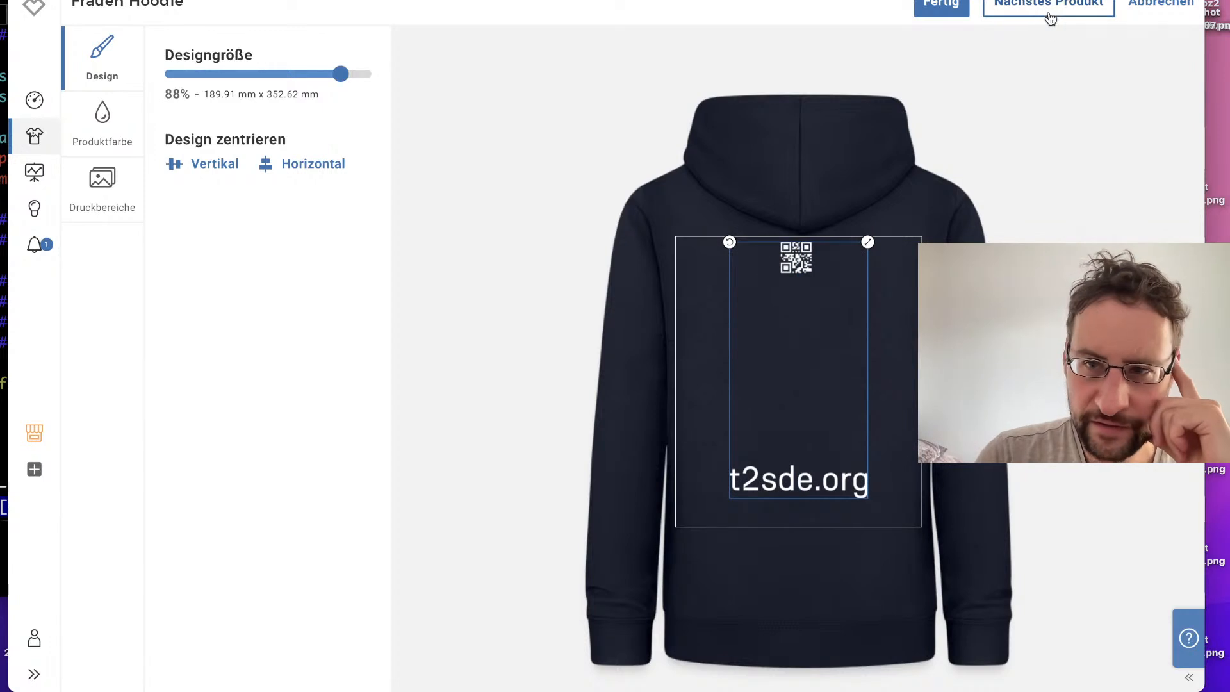
# Step: Try deactivating Hellgrau meliert and dark pink for the Frauen Hoodie and making burgundy its standard colour
pyautogui.click(80, 140)
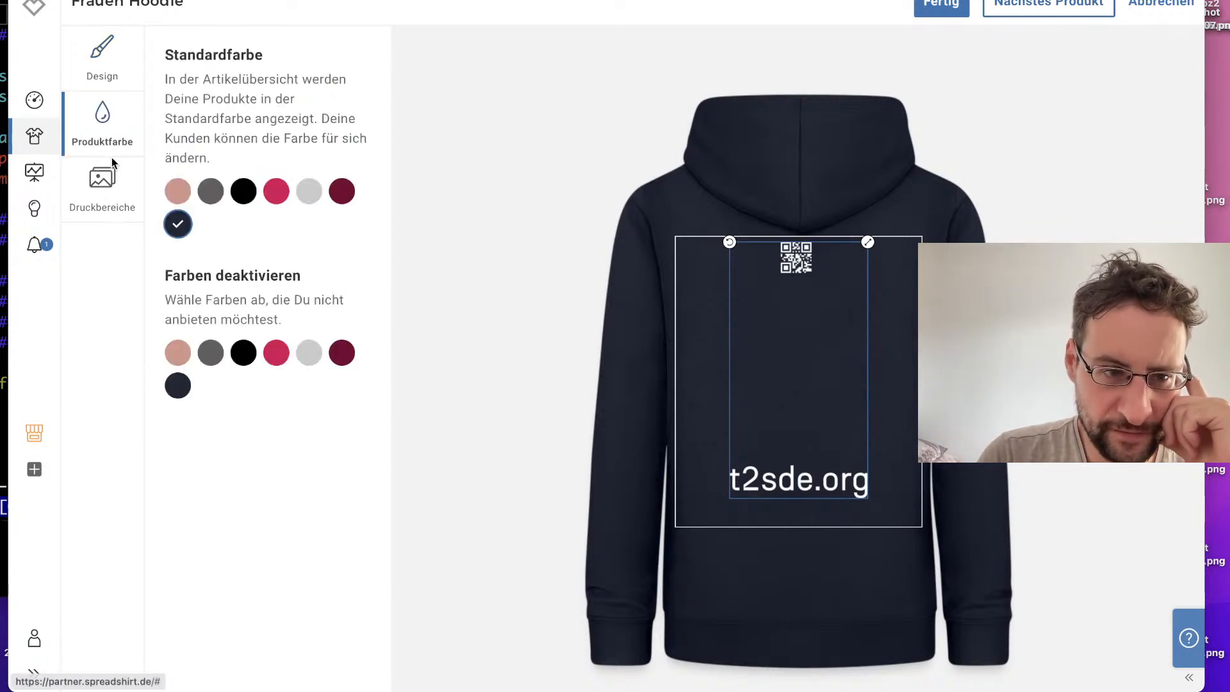
pyautogui.click(311, 352)
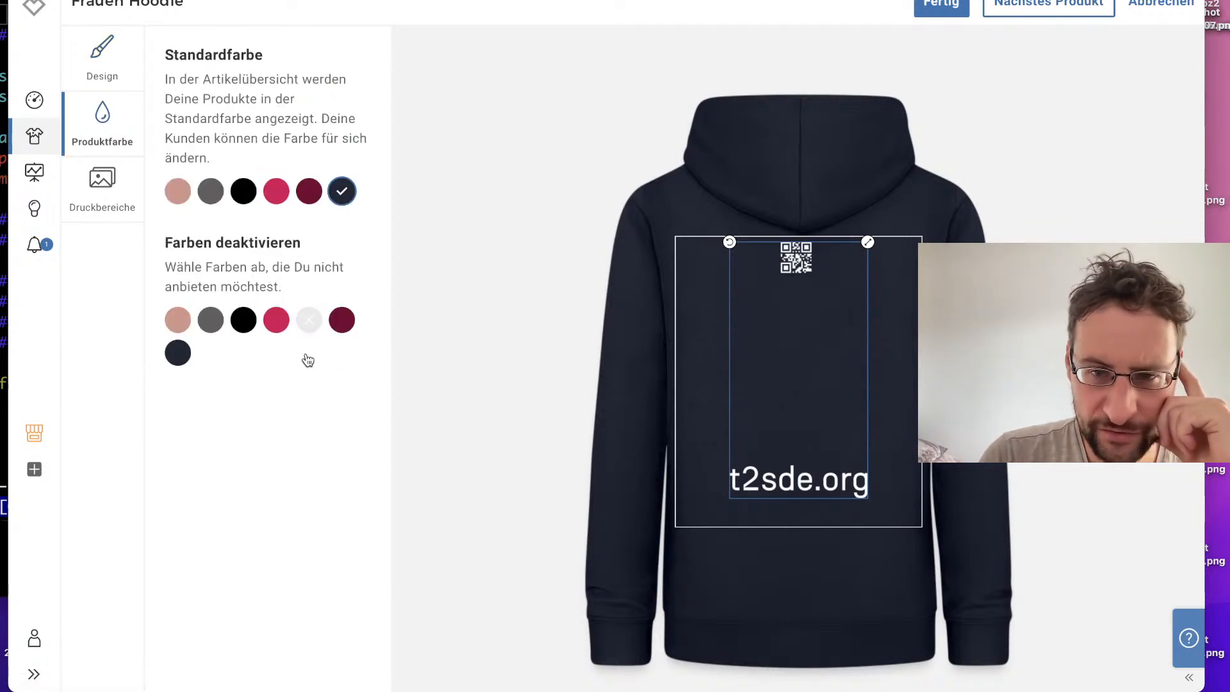
pyautogui.click(276, 320)
pyautogui.click(276, 190)
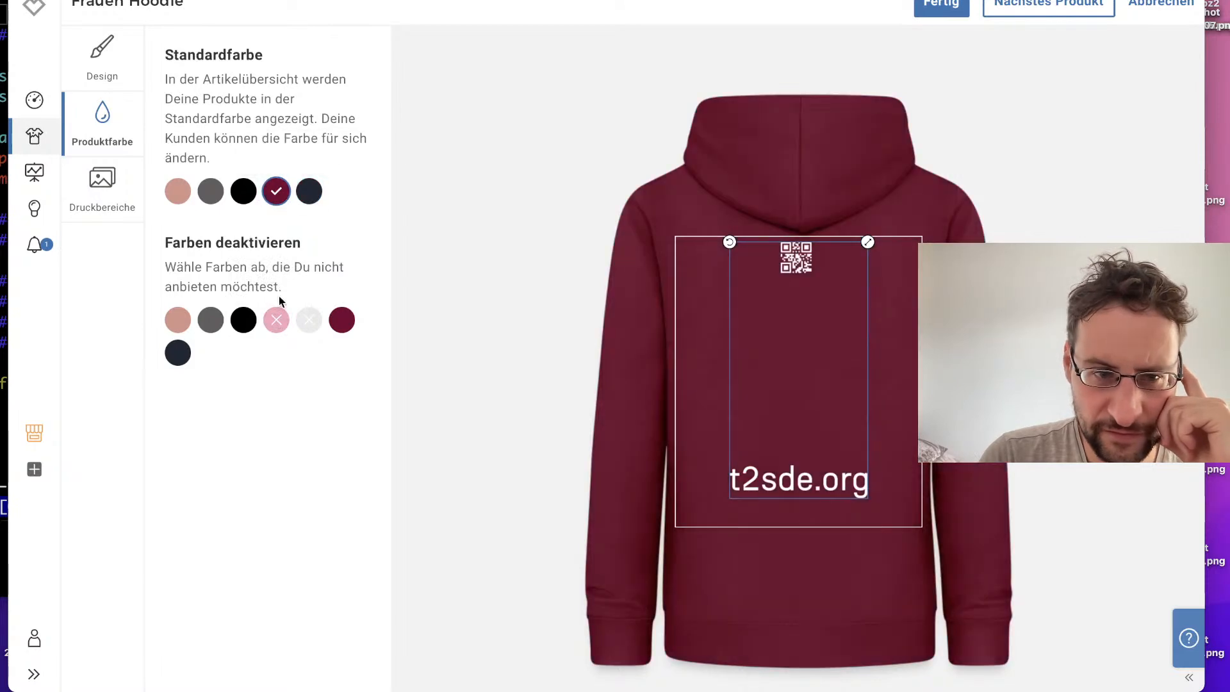
# Step: Reactivate Hellgrau meliert and dark pink for the Frauen Hoodie and try Hellgrau meliert, Altrosa and dark pink as its standard colour
pyautogui.click(308, 326)
pyautogui.click(276, 191)
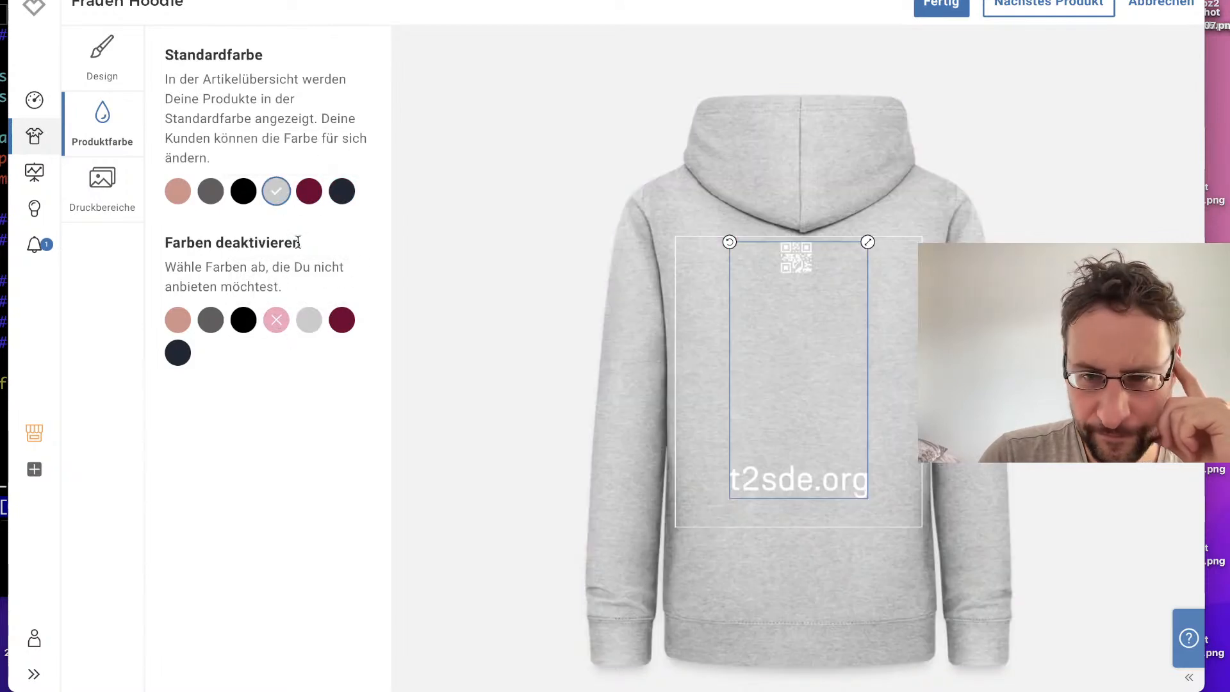
pyautogui.click(276, 321)
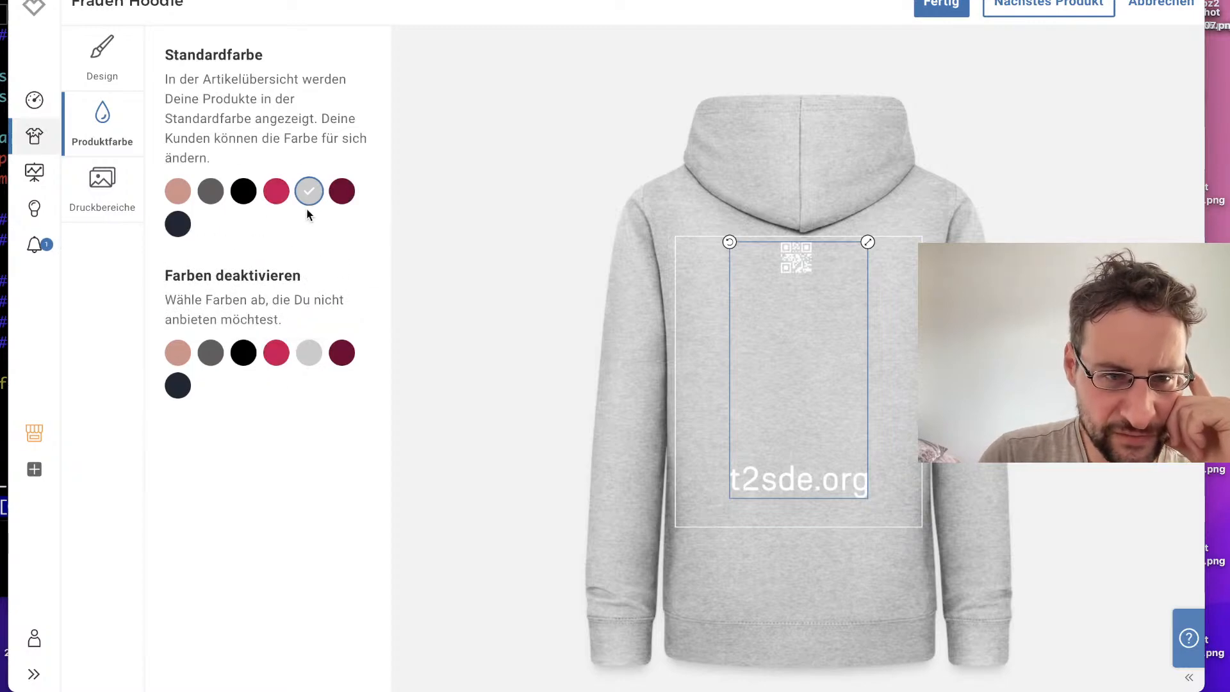
pyautogui.click(194, 197)
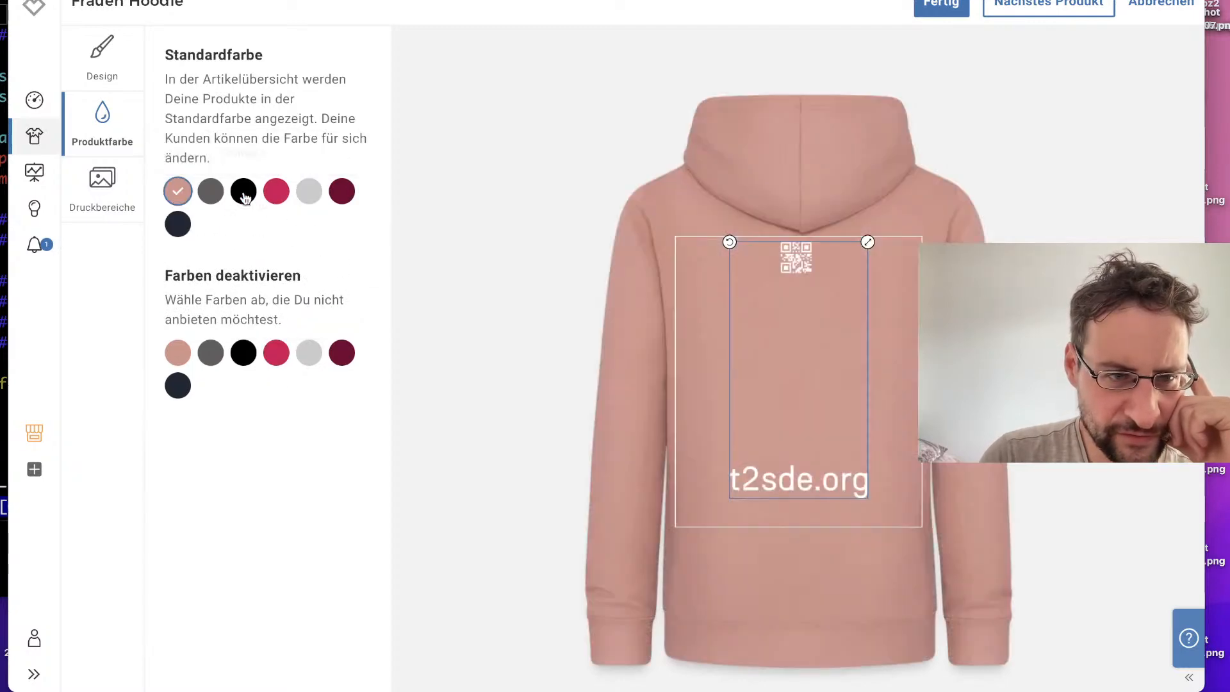
pyautogui.click(307, 196)
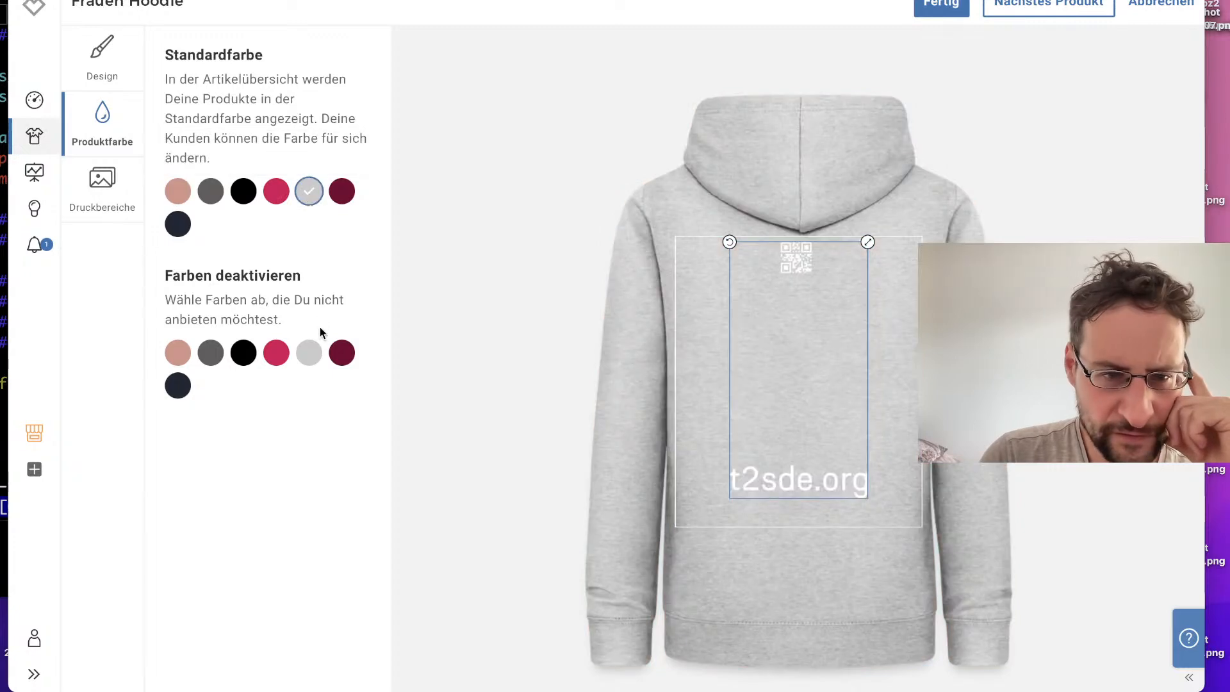
pyautogui.click(276, 192)
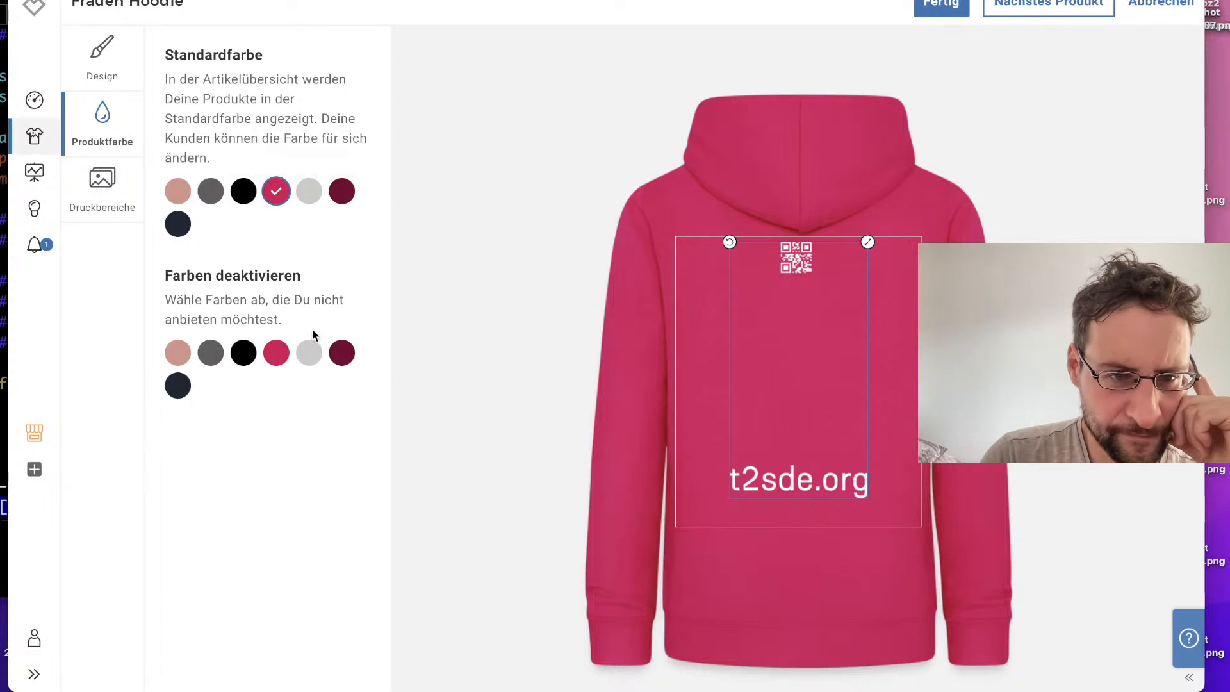
# Step: Deactivate Hellgrau meliert for the Frauen Hoodie and make Altrosa its standard colour
pyautogui.click(309, 350)
pyautogui.click(211, 191)
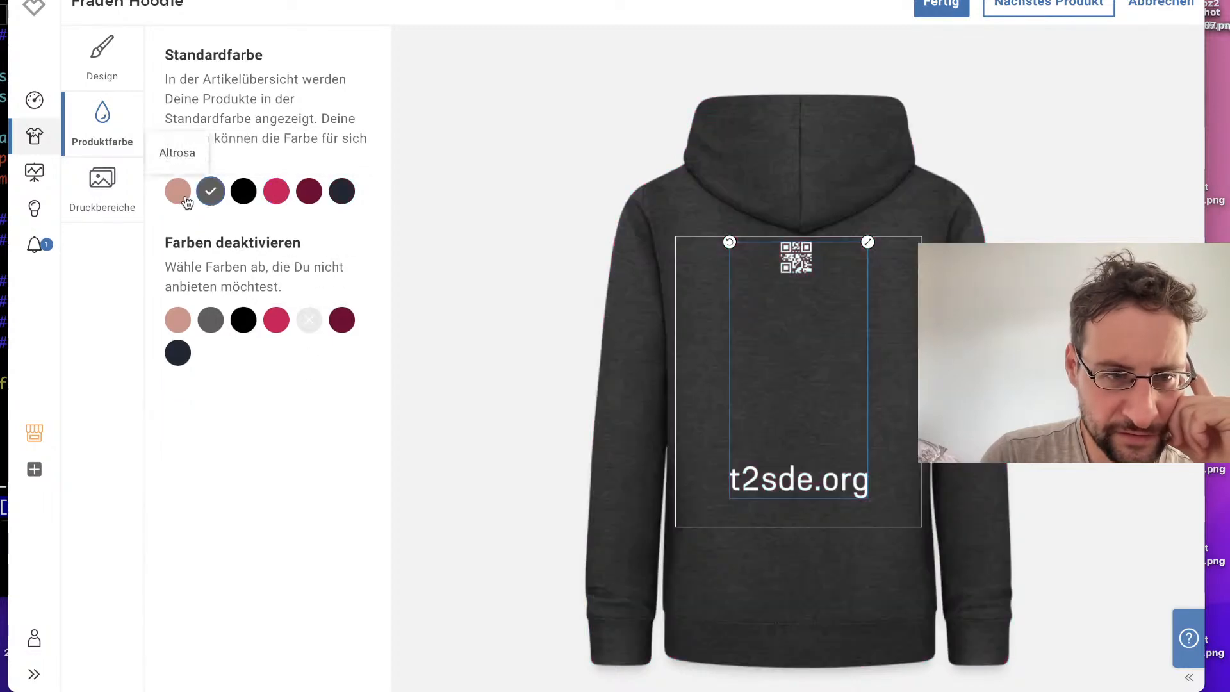
pyautogui.click(178, 191)
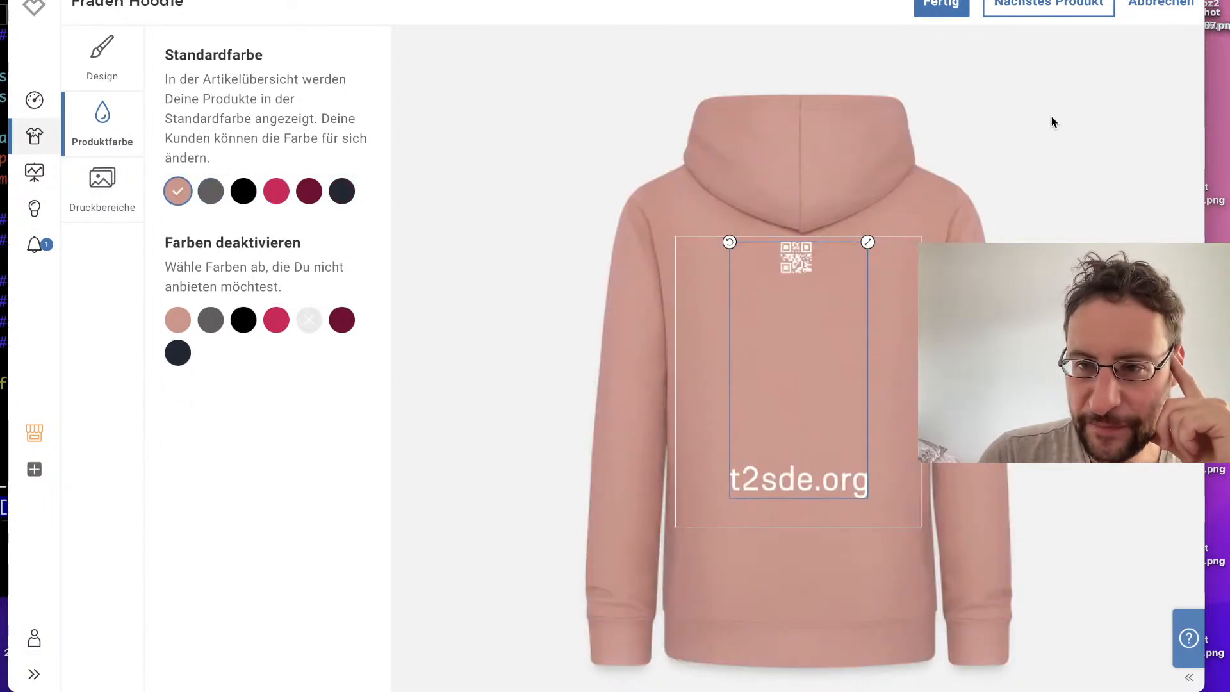
# Step: Continue to the Stoffbeutel, enlarge its front and back designs to 100% within the print area, and check its product colours
pyautogui.click(1073, 6)
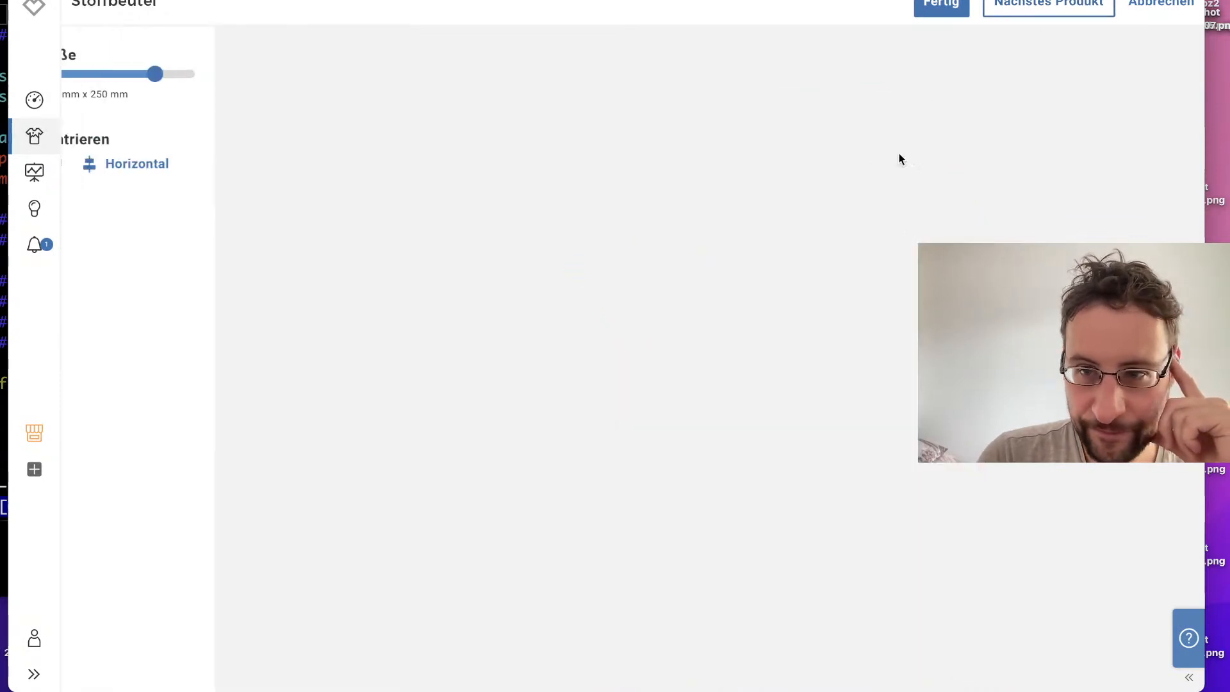
pyautogui.moveTo(803, 428)
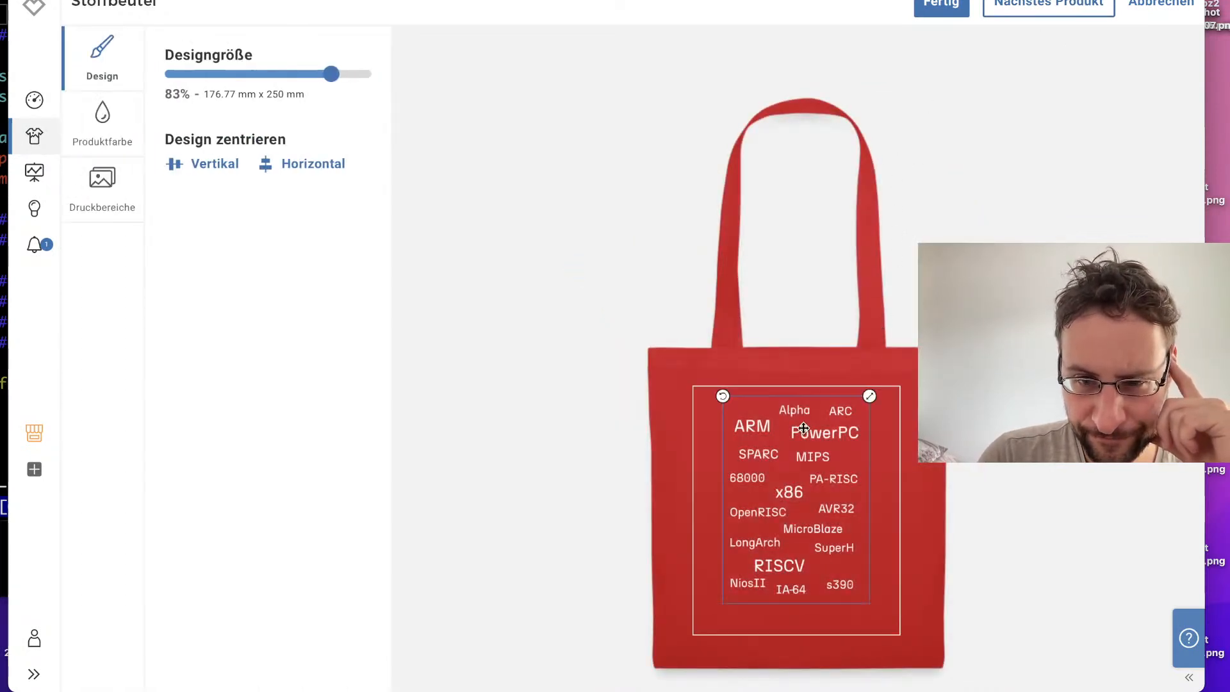
pyautogui.moveTo(876, 399)
pyautogui.mouseDown()
pyautogui.moveTo(892, 369)
pyautogui.moveTo(882, 395)
pyautogui.mouseUp()
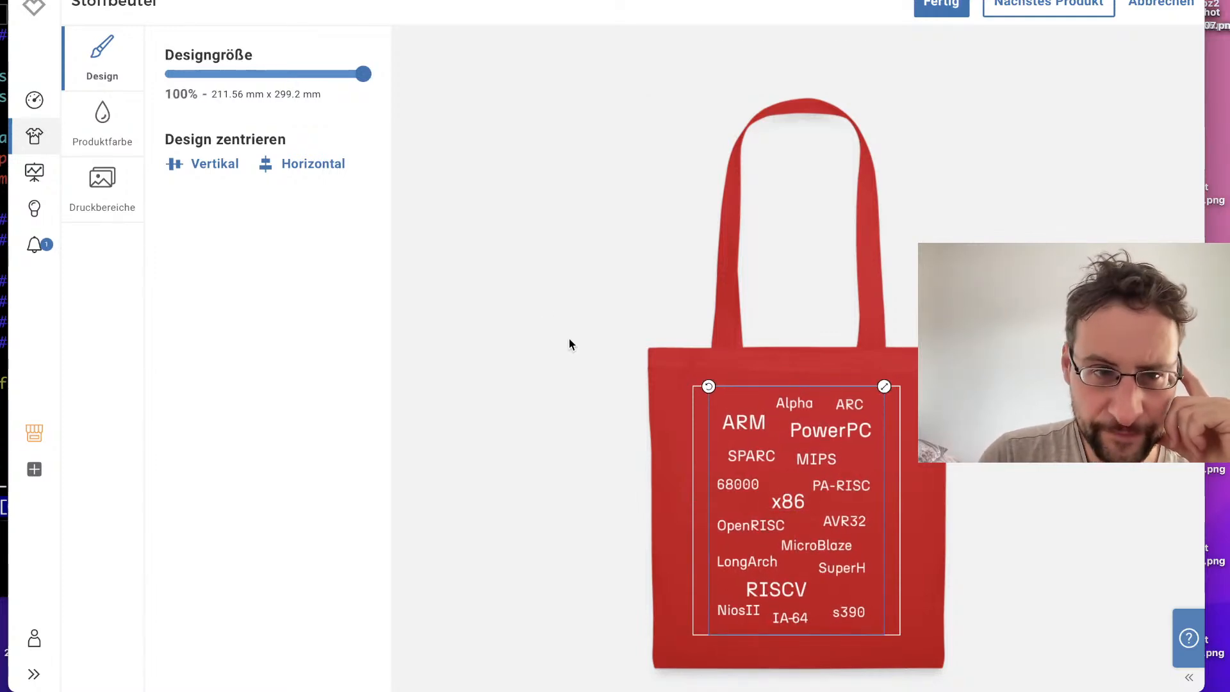
pyautogui.moveTo(387, 75)
pyautogui.mouseDown()
pyautogui.moveTo(352, 74)
pyautogui.moveTo(382, 75)
pyautogui.mouseUp()
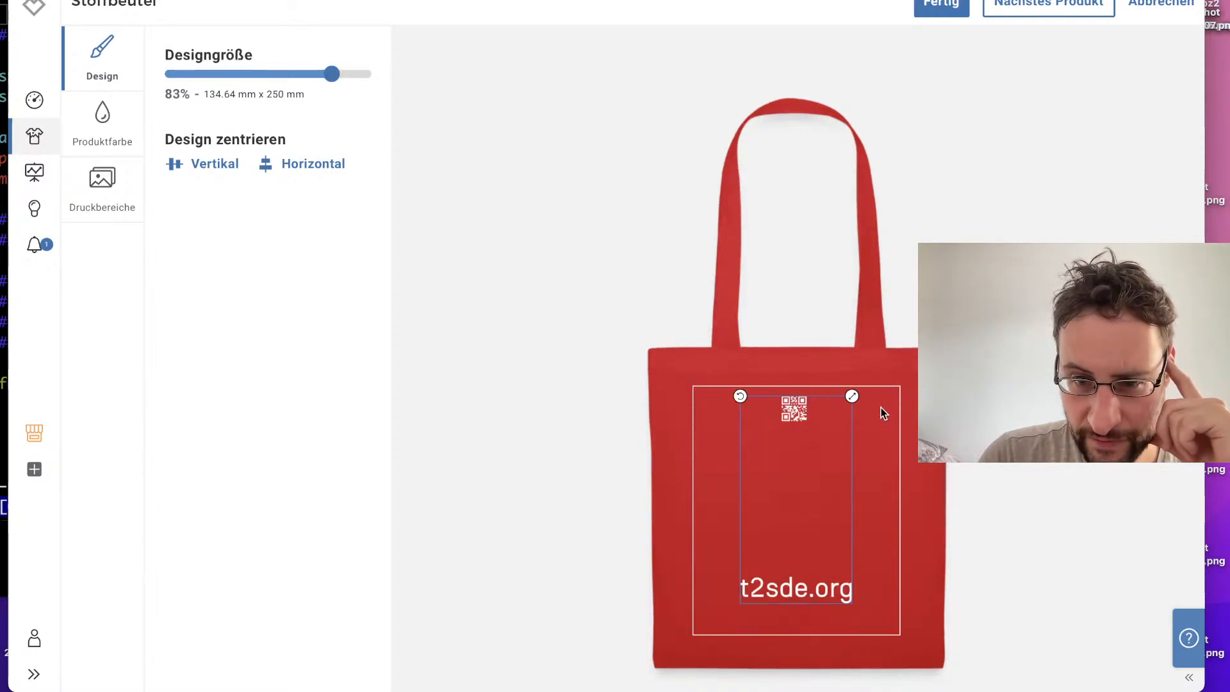
pyautogui.moveTo(852, 396); pyautogui.dragTo(820, 436)
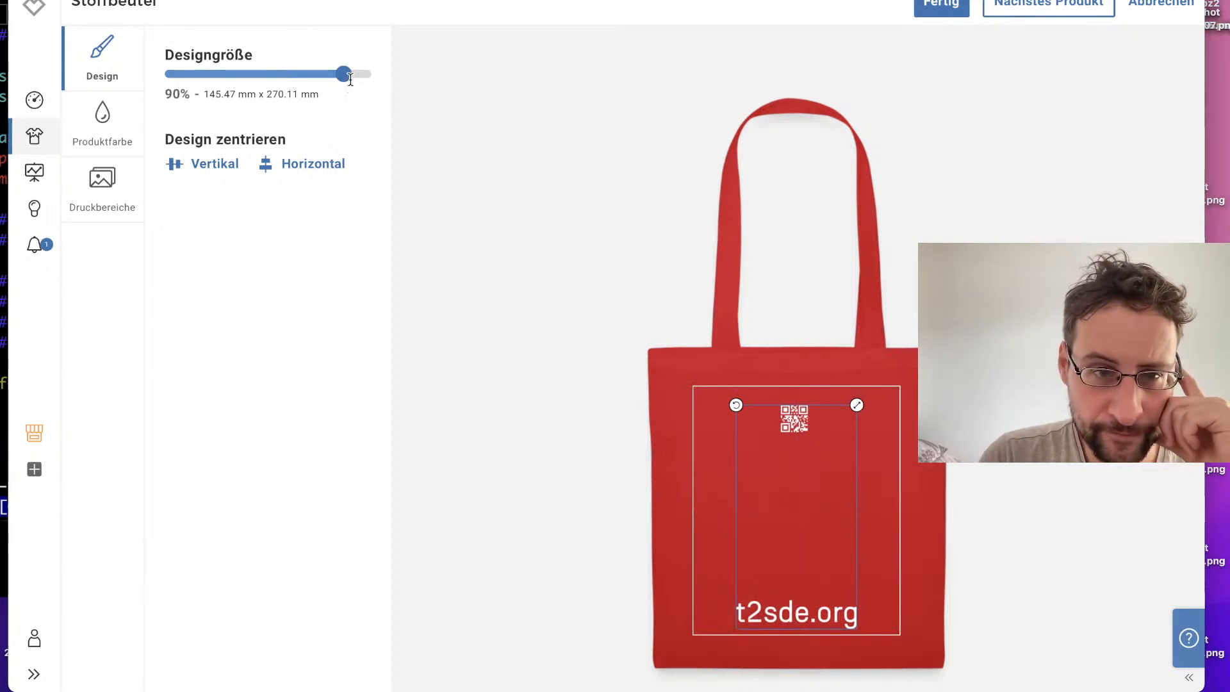
pyautogui.moveTo(339, 80); pyautogui.dragTo(443, 105)
pyautogui.moveTo(803, 538); pyautogui.dragTo(809, 477)
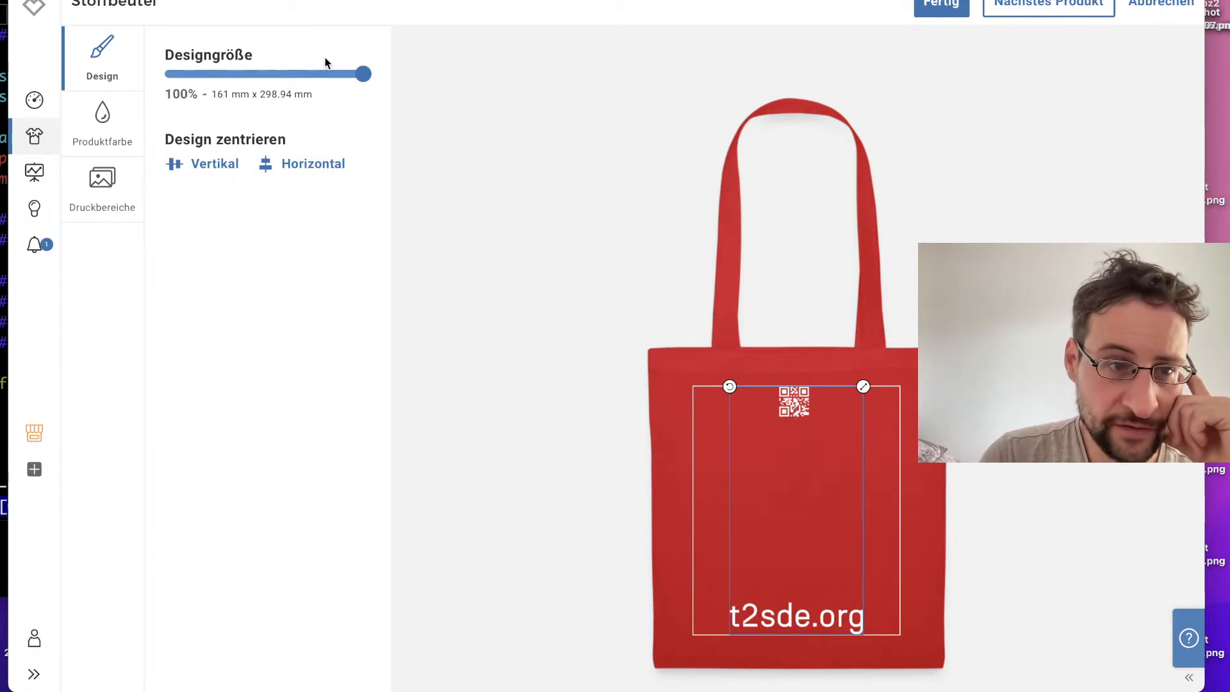
pyautogui.click(80, 124)
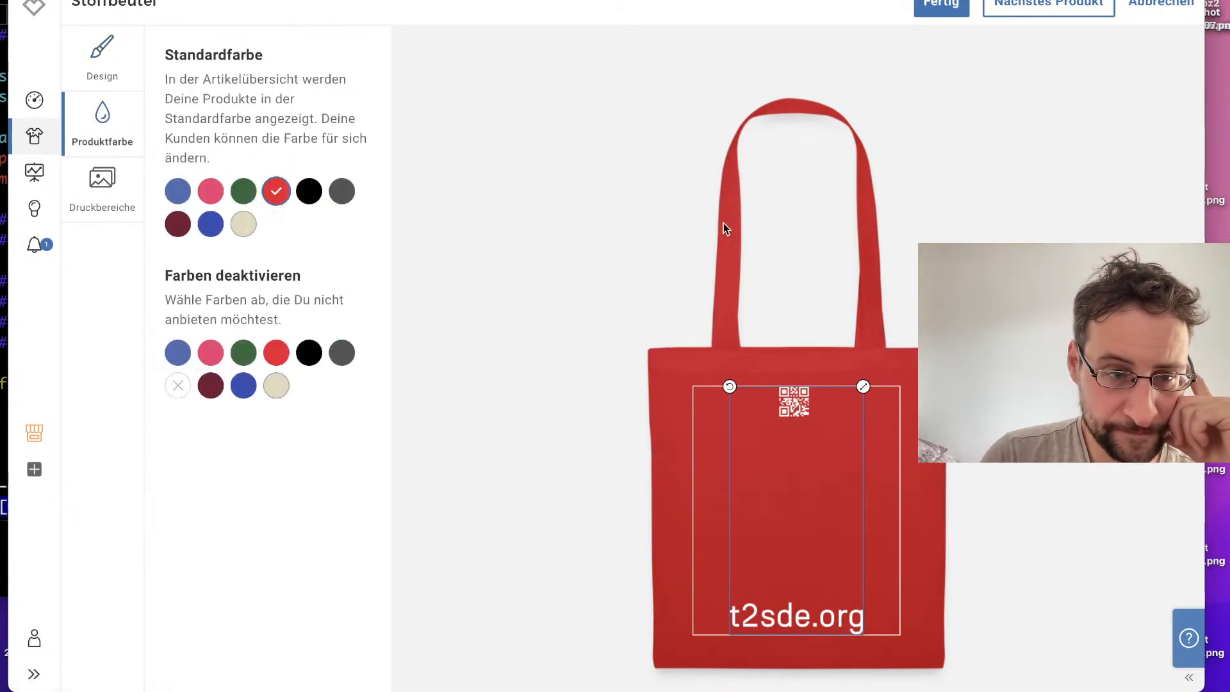
# Step: Continue to the Turnbeutel and enlarge its back design to about 98% and its front design to 100%, both inside the print area
pyautogui.click(1025, 10)
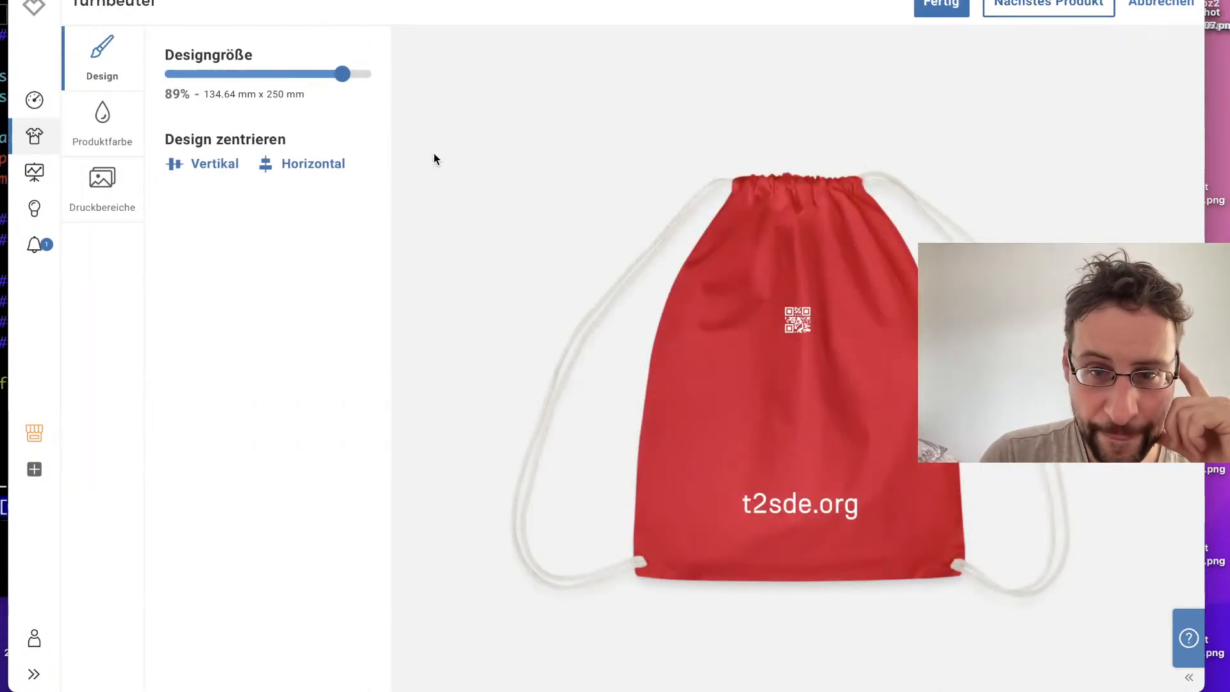
pyautogui.moveTo(342, 74)
pyautogui.mouseDown()
pyautogui.moveTo(387, 71)
pyautogui.moveTo(359, 82)
pyautogui.mouseUp()
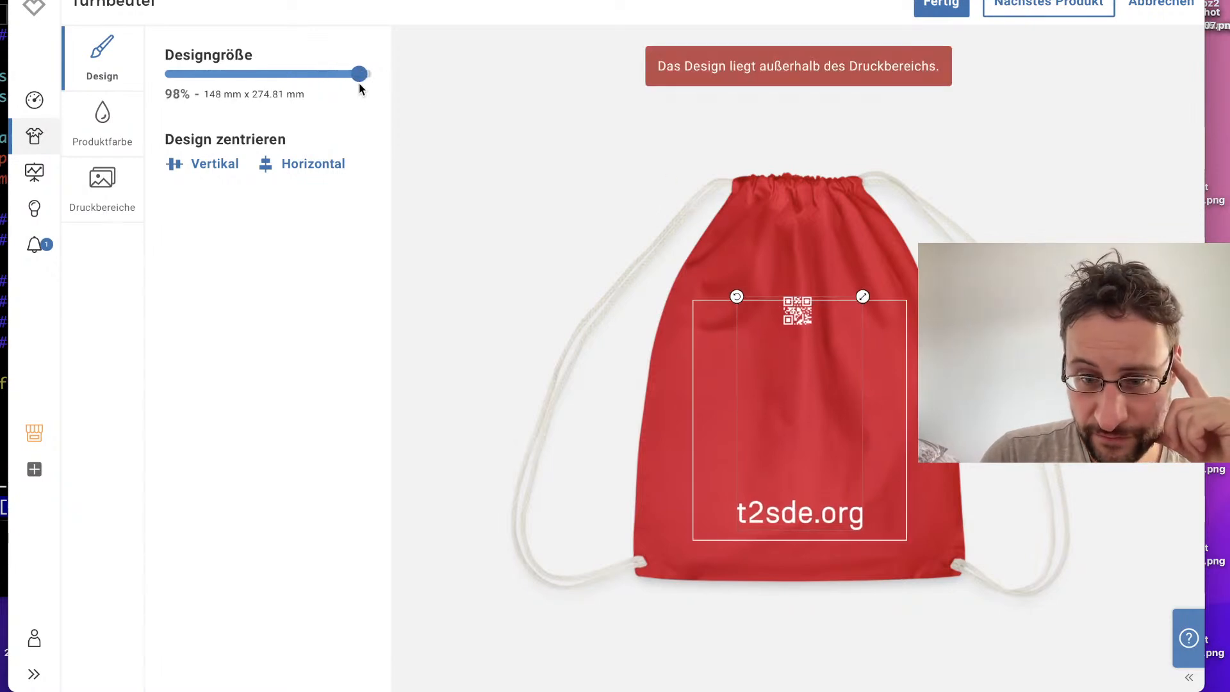
pyautogui.moveTo(797, 327); pyautogui.dragTo(799, 333)
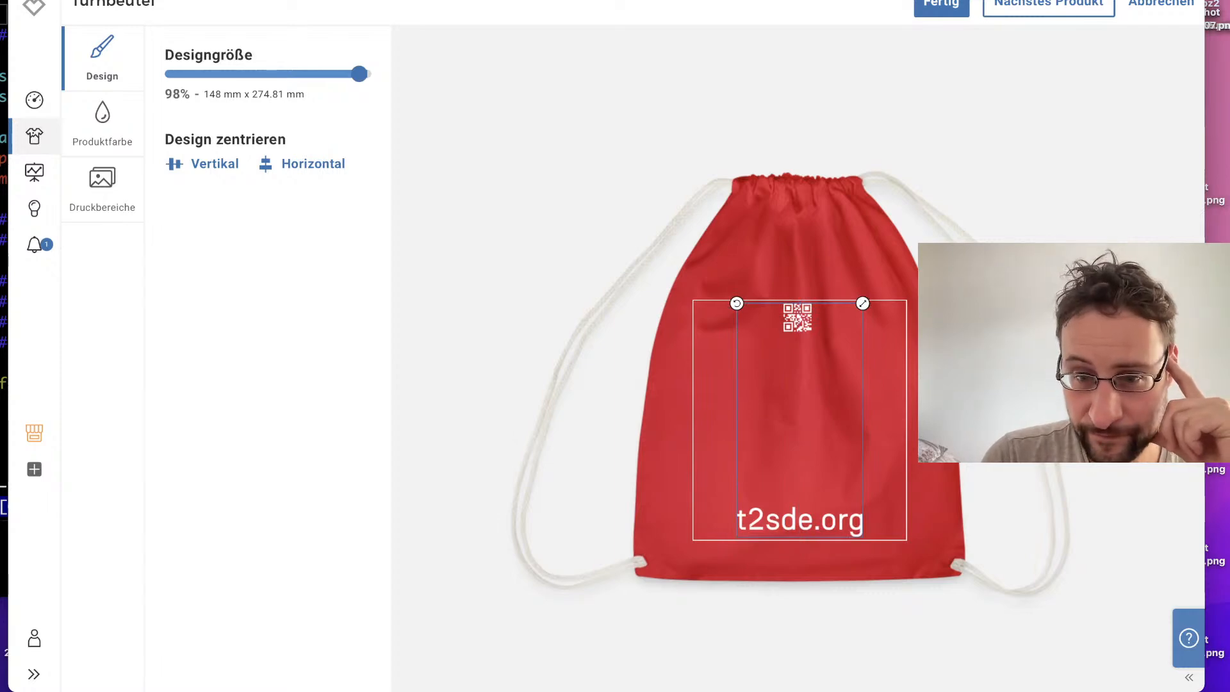
pyautogui.click(1153, 336)
pyautogui.moveTo(876, 308); pyautogui.dragTo(894, 293)
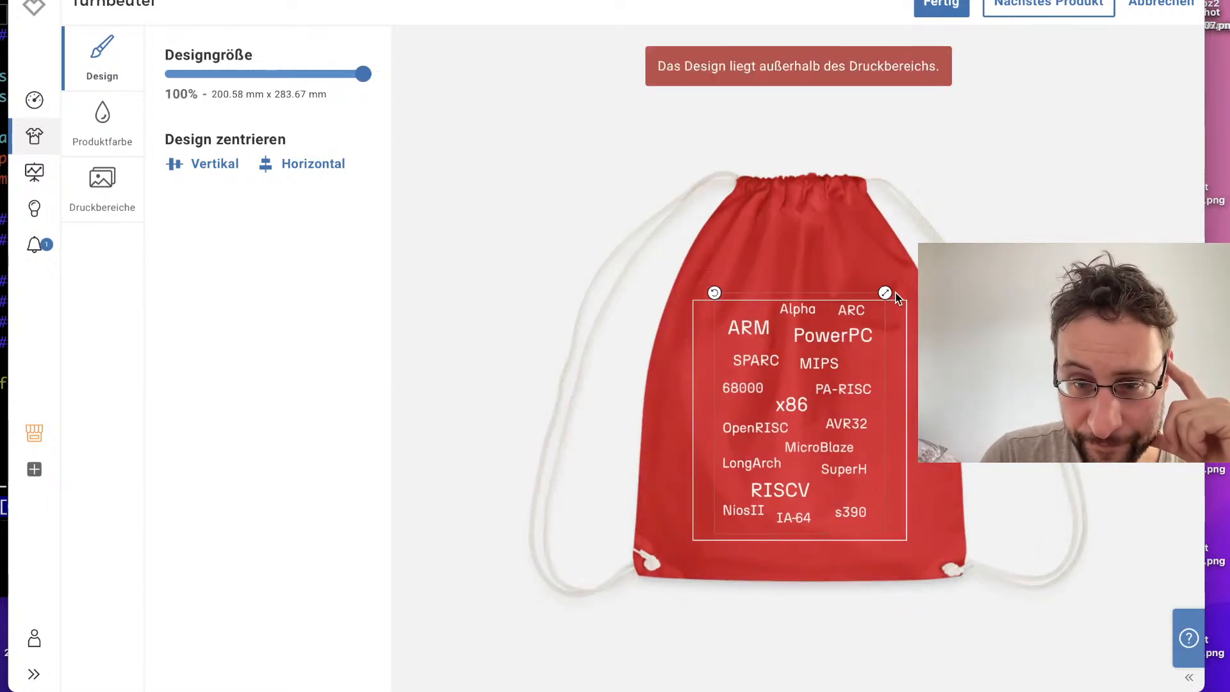
pyautogui.click(337, 75)
pyautogui.moveTo(337, 75); pyautogui.dragTo(420, 101)
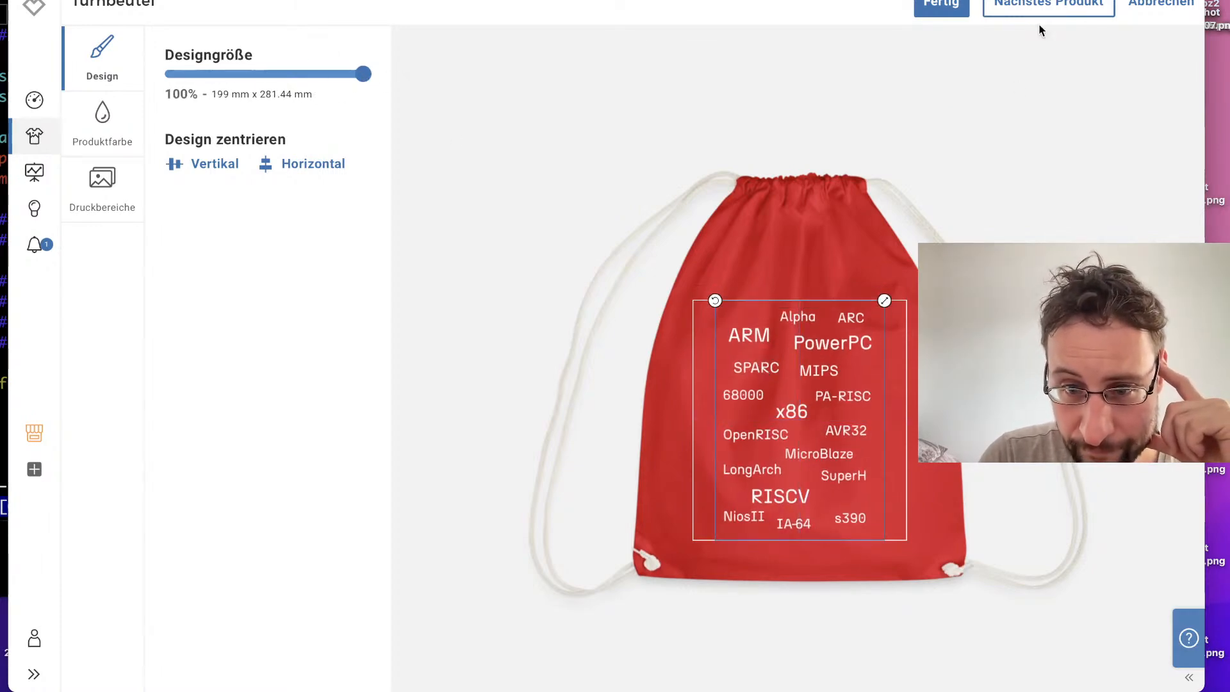
# Step: Review the Snapback Cap's front print, then finish the product editing and remove the cap from the selected products
pyautogui.click(1079, 7)
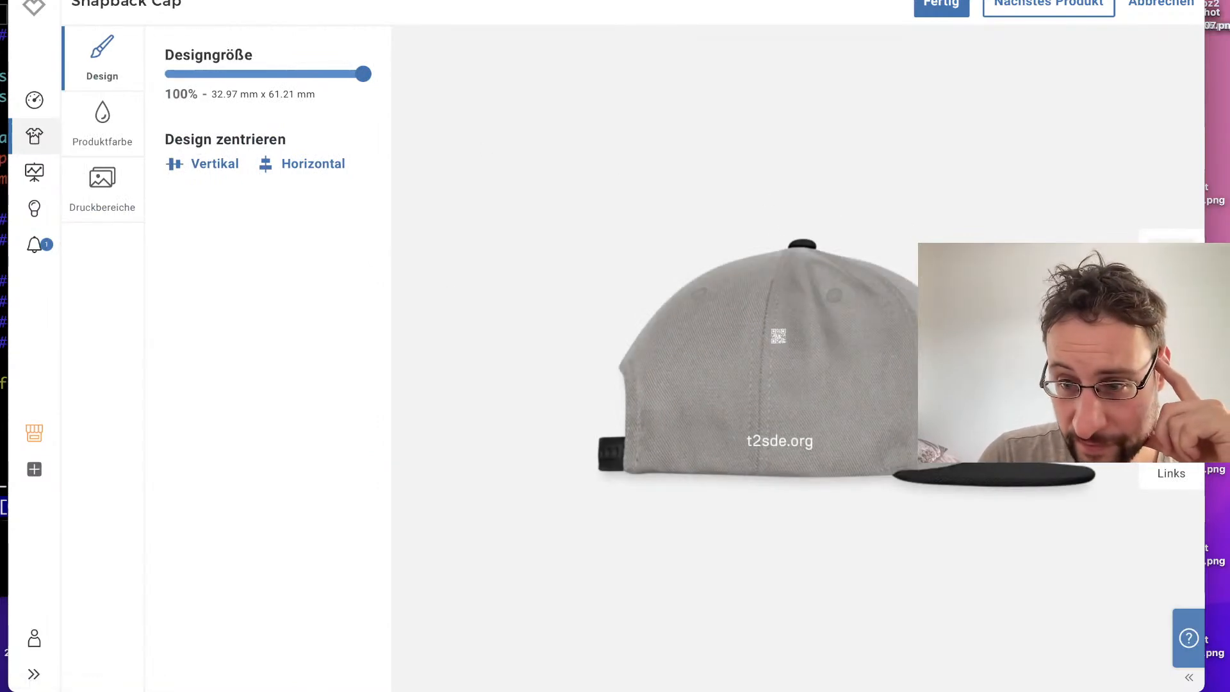
pyautogui.click(1171, 263)
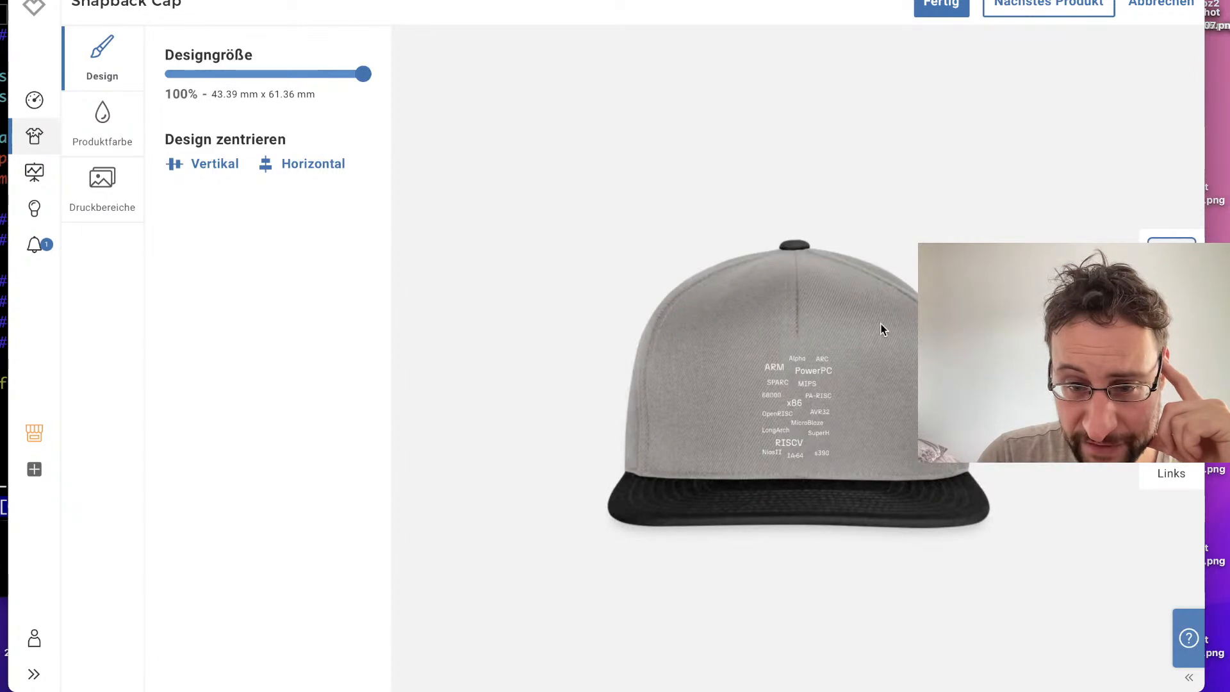
pyautogui.click(838, 409)
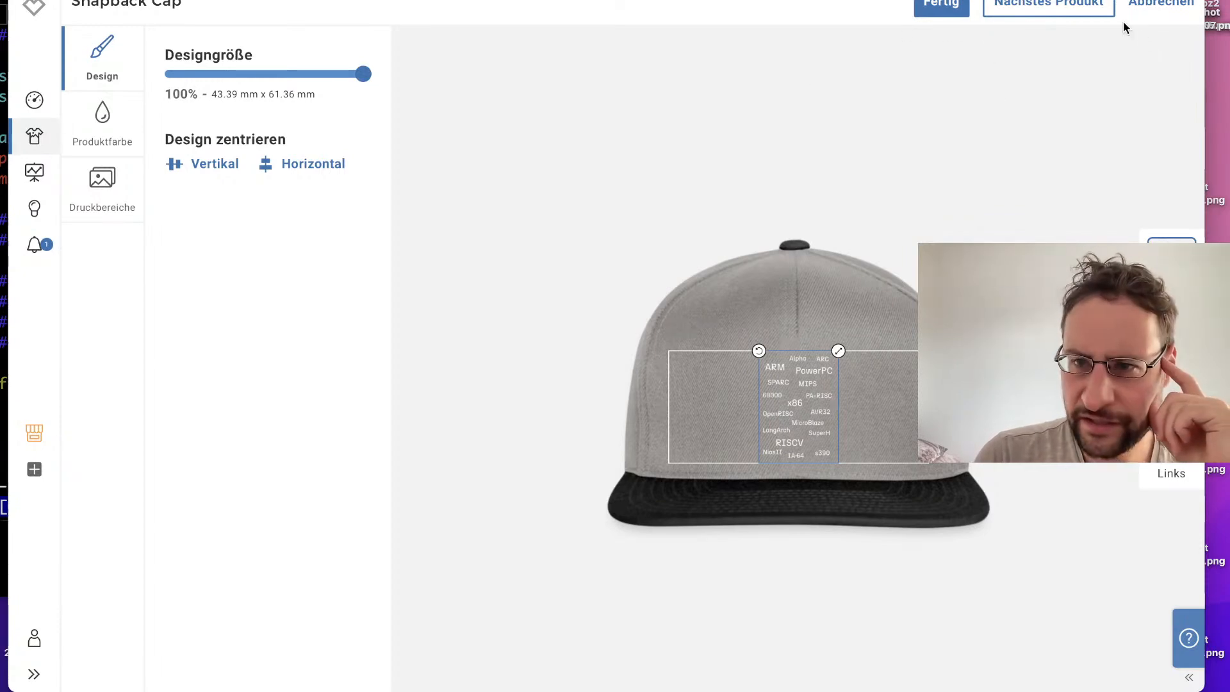
pyautogui.click(941, 6)
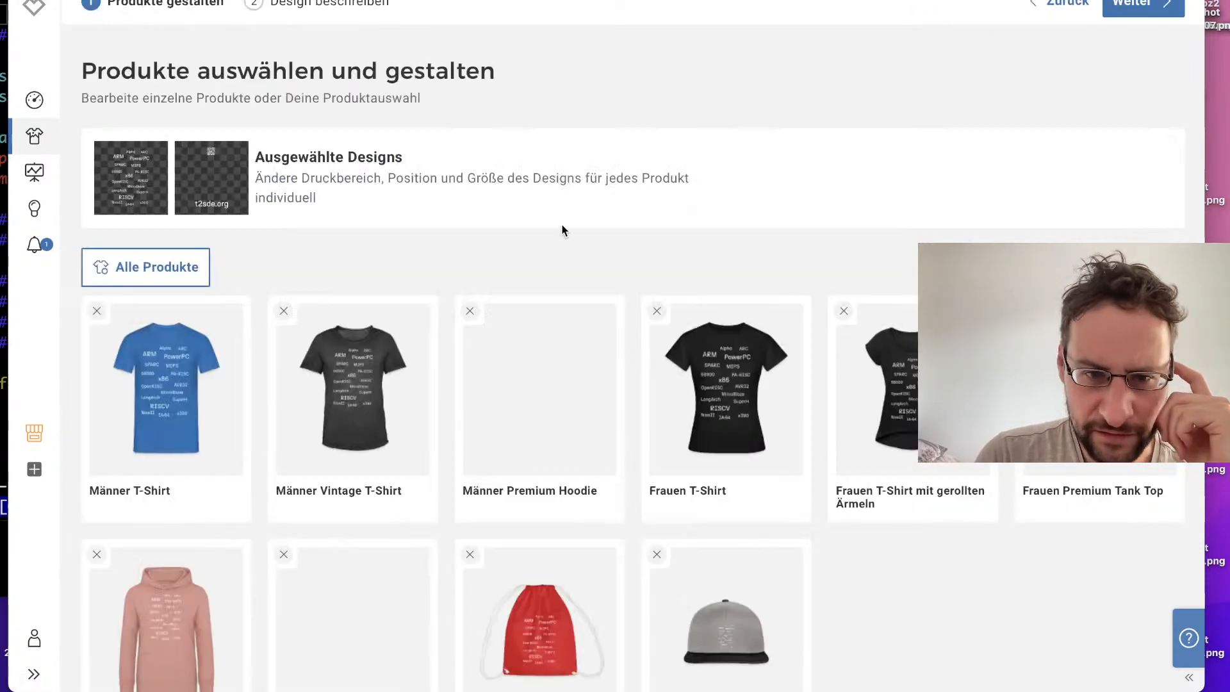
pyautogui.scroll(-1, 548, 250)
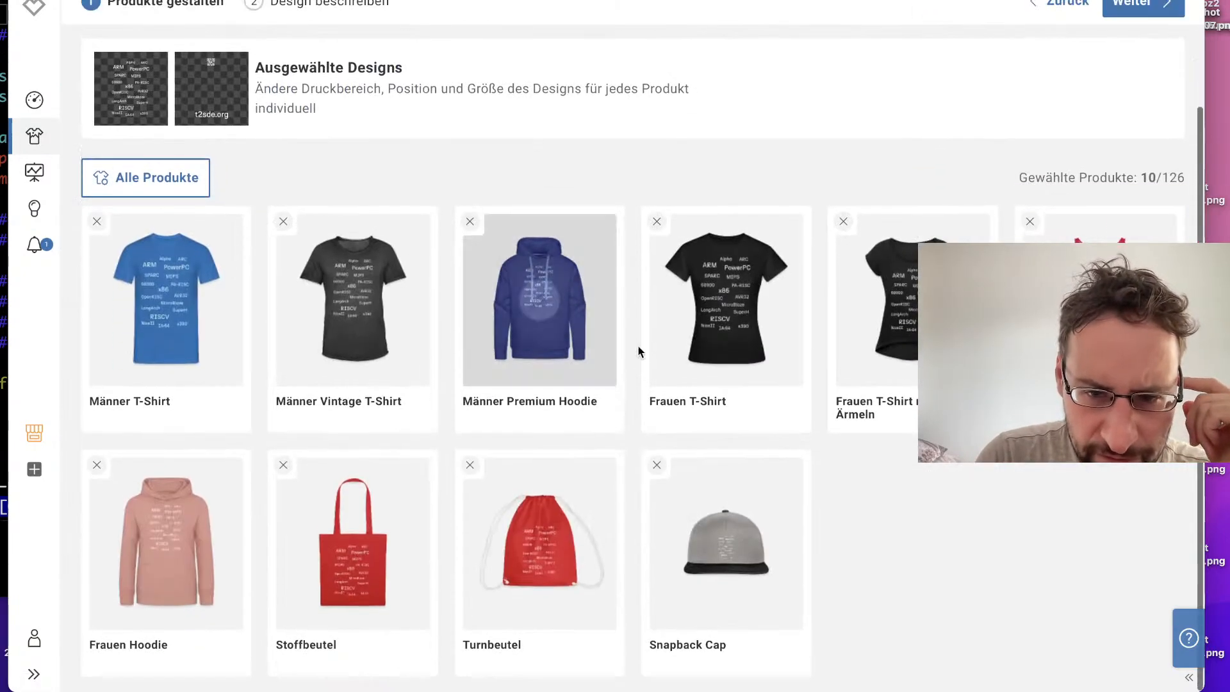
pyautogui.click(657, 466)
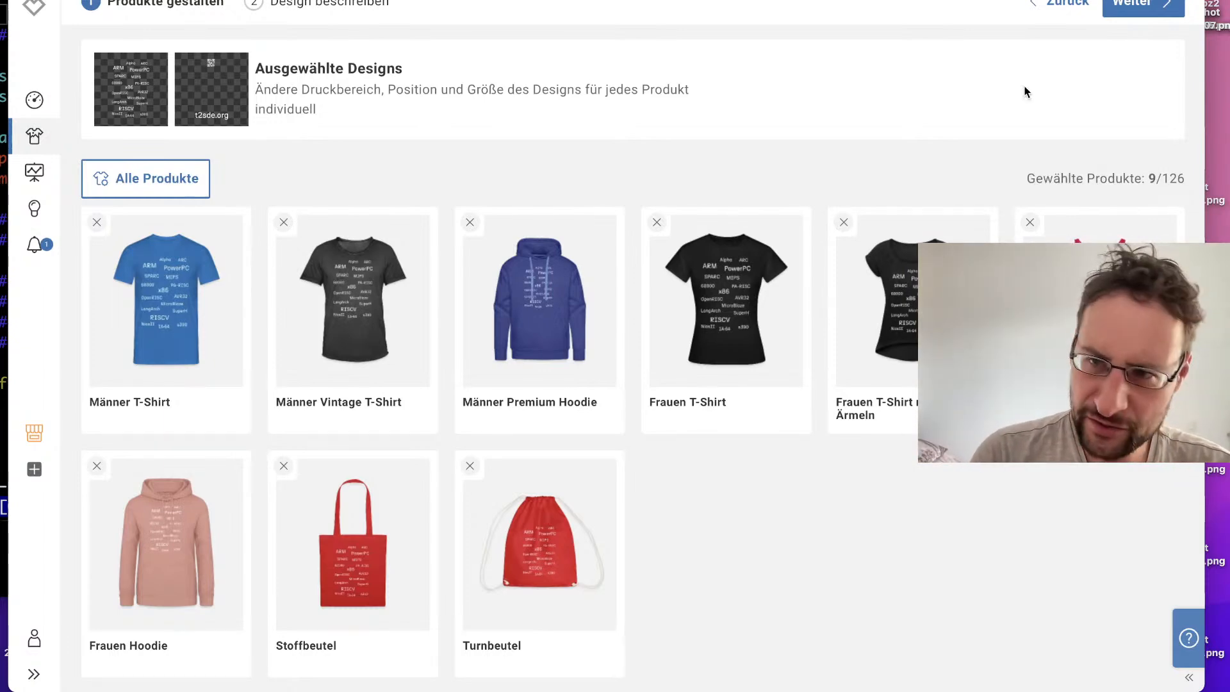
# Step: Continue to the design description and set the design name to "T2 Architectures"
pyautogui.click(1143, 5)
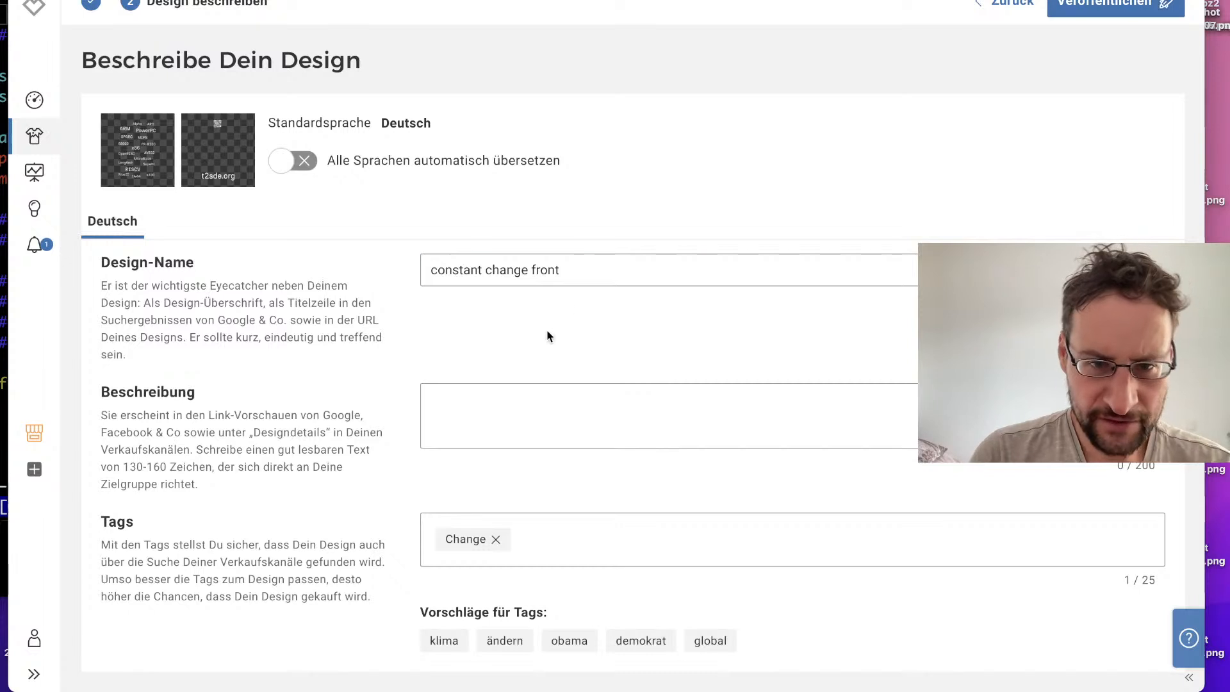
pyautogui.tripleClick(575, 272)
pyautogui.write('T2')
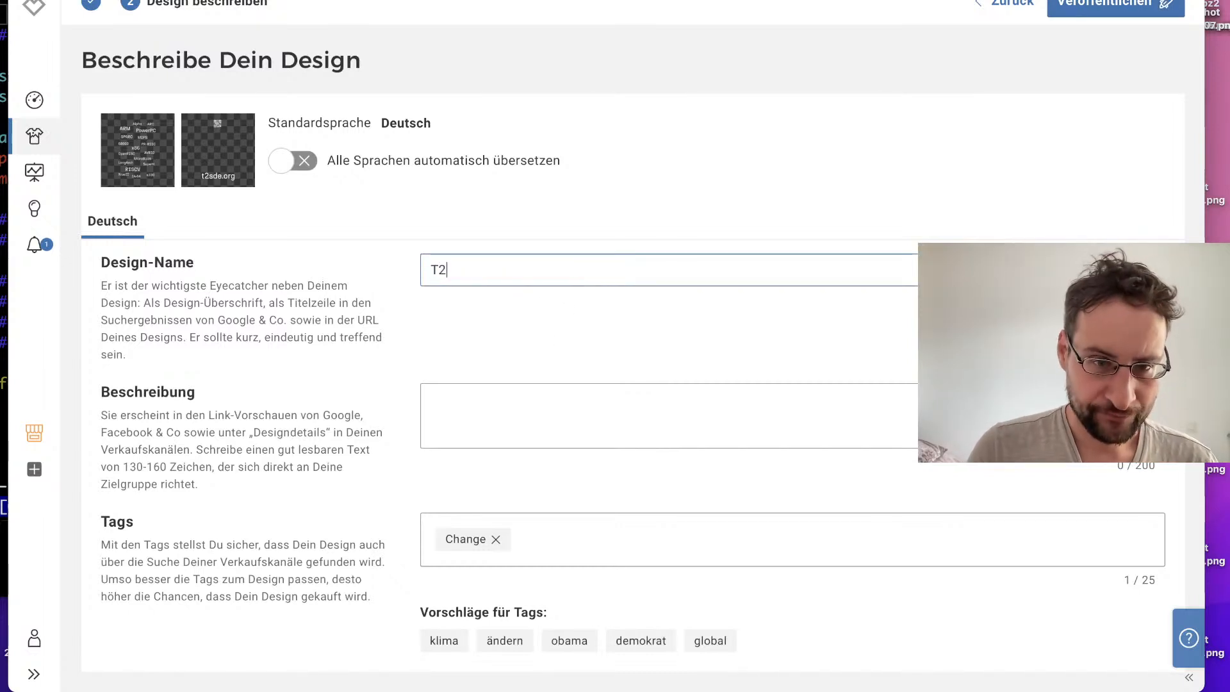
pyautogui.write(' Architectures')
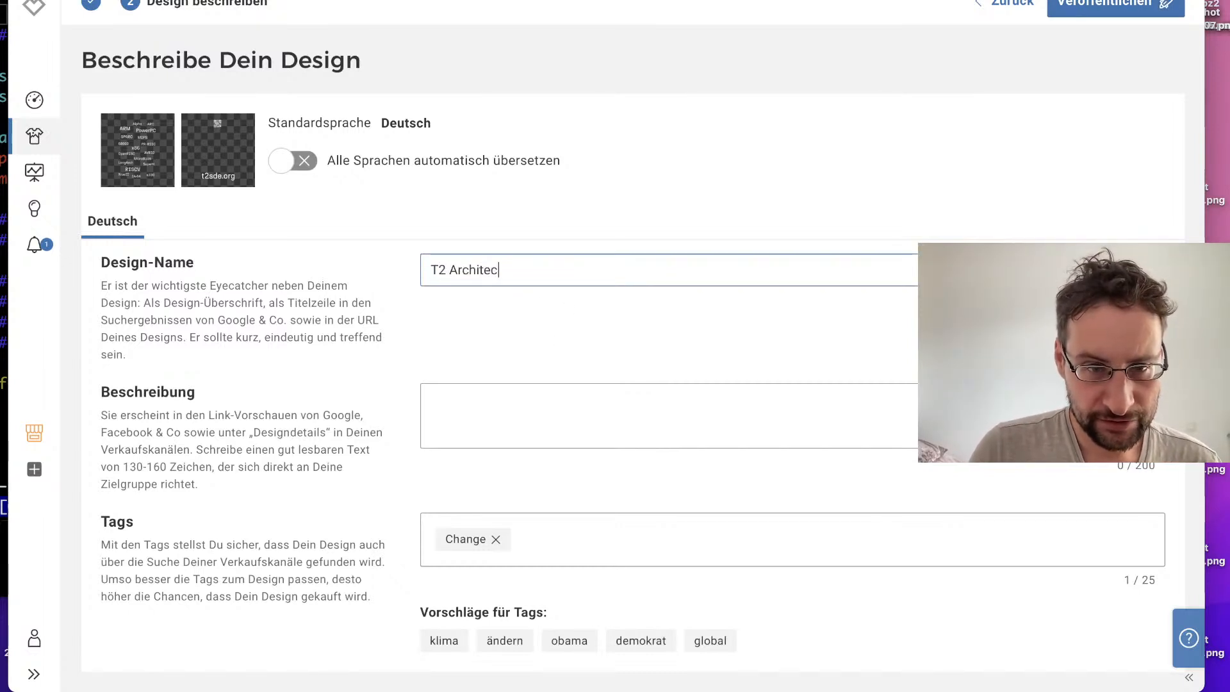
# Step: Replace the "Change" tag with the tags linux, arm, mips, sparc, x86, 386, amd64 and riscv
pyautogui.click(497, 539)
pyautogui.write('linux')
pyautogui.press('Return')
pyautogui.write('arm')
pyautogui.press('Return')
pyautogui.write('mips')
pyautogui.press('Return')
pyautogui.write('sparc')
pyautogui.press('Return')
pyautogui.write('x86')
pyautogui.press('Return')
pyautogui.write('386')
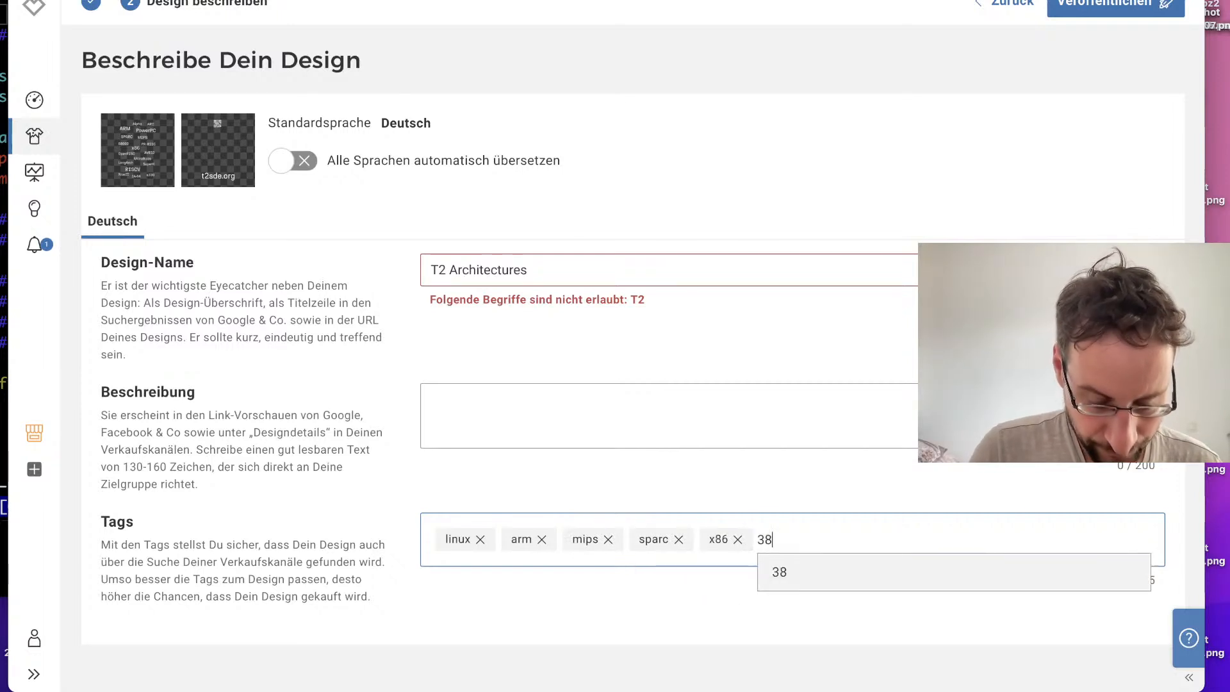
pyautogui.press('Return')
pyautogui.write('amd64')
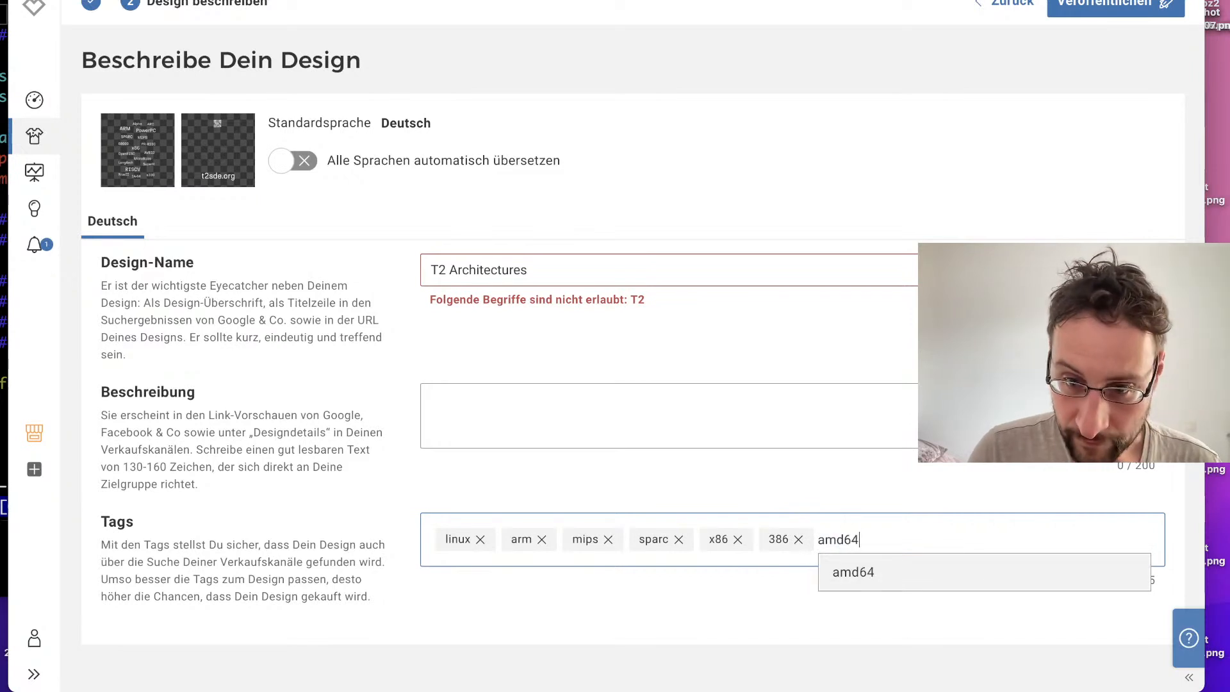
pyautogui.press('Return')
pyautogui.write('riscv')
pyautogui.press('Return')
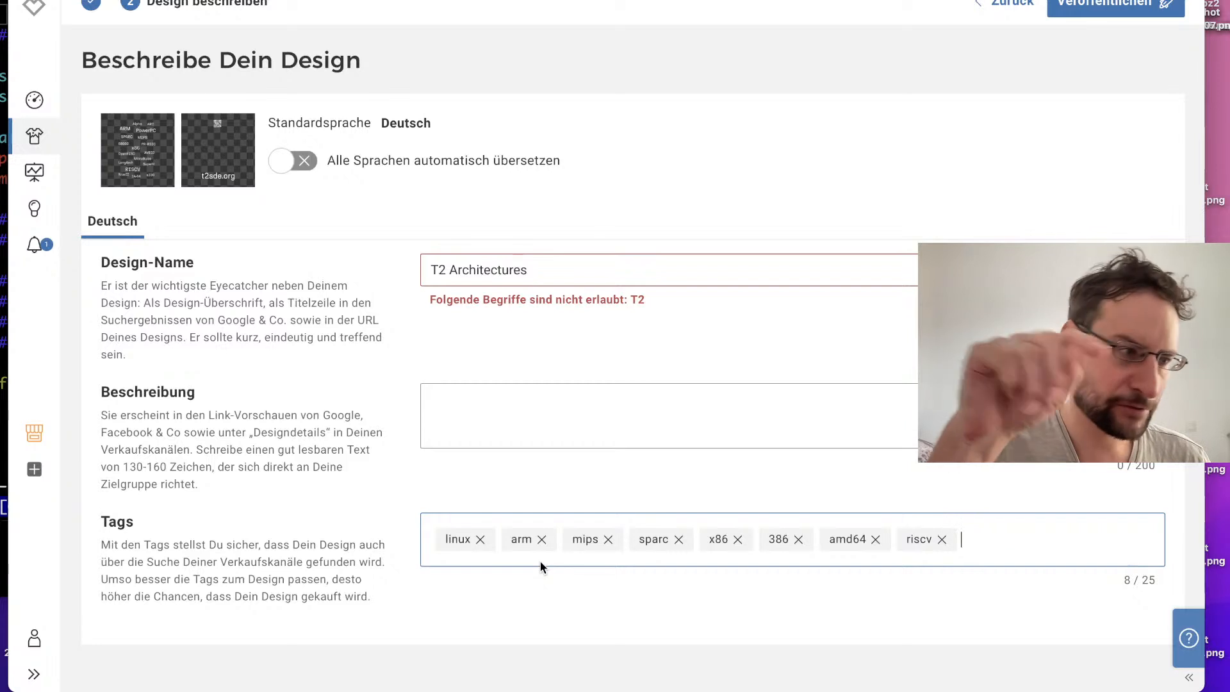
# Step: Change the design name to "T2SDE Architectures"
pyautogui.click(555, 409)
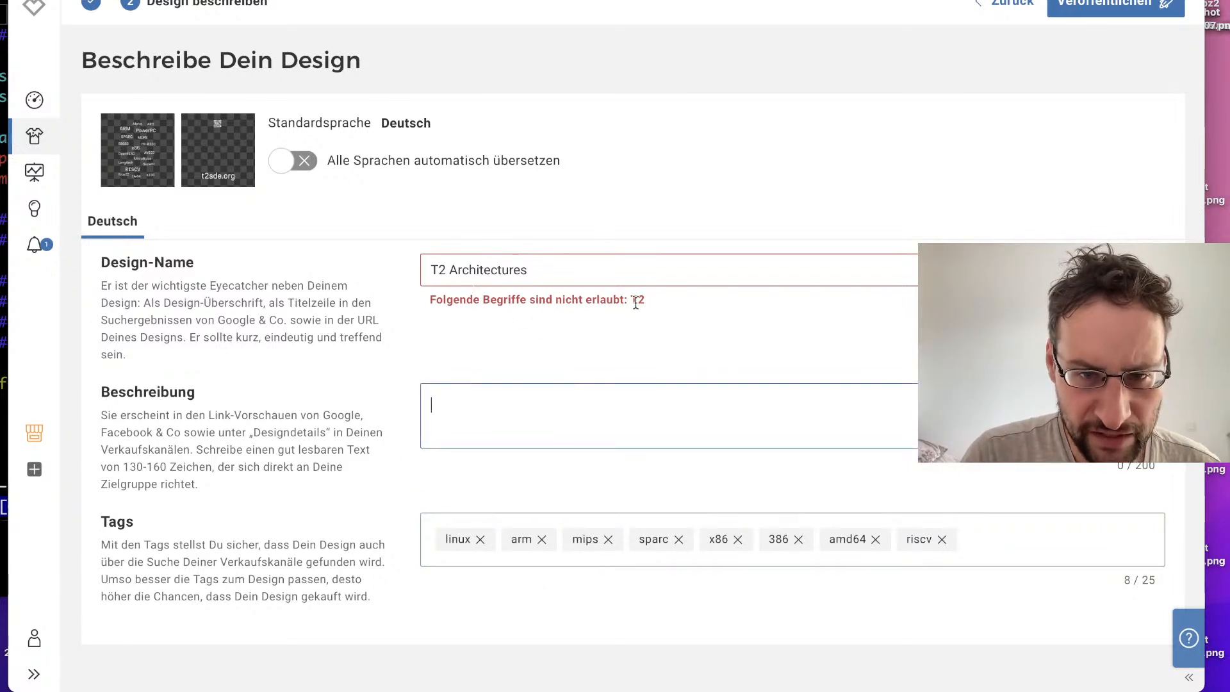
pyautogui.click(450, 268)
pyautogui.press('BackSpace')
pyautogui.write('SDE')
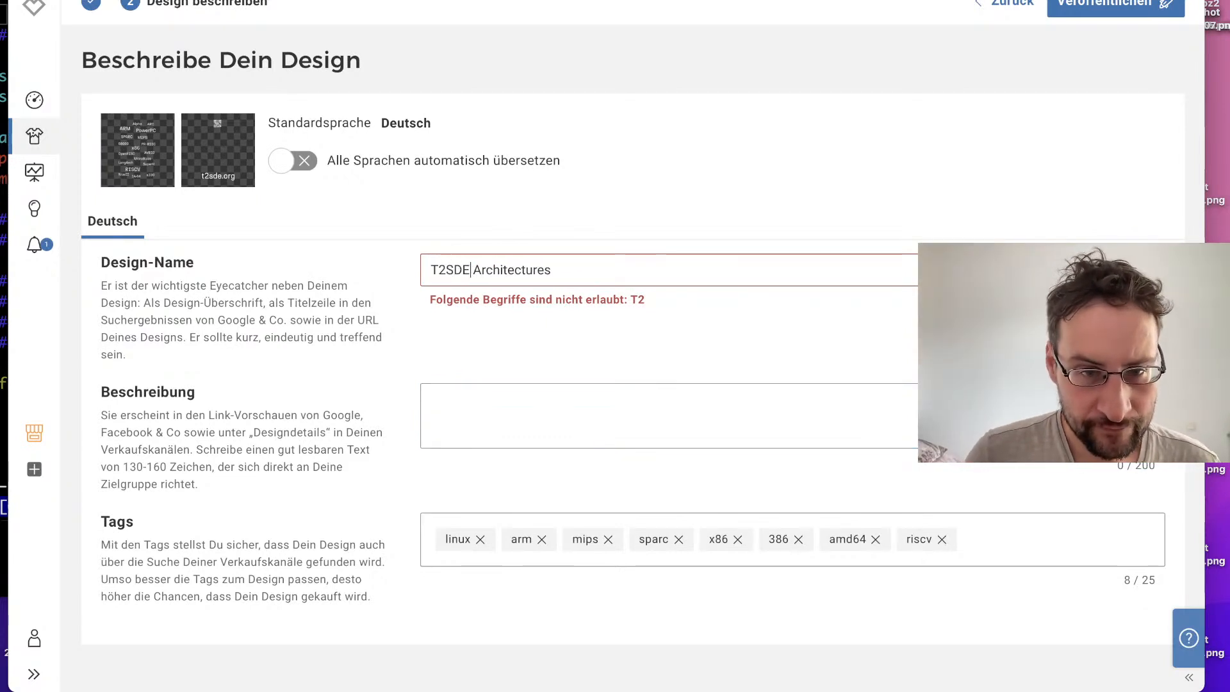
# Step: Set the design description to "T2SDE Linux Architectures list." and publish the design
pyautogui.click(674, 389)
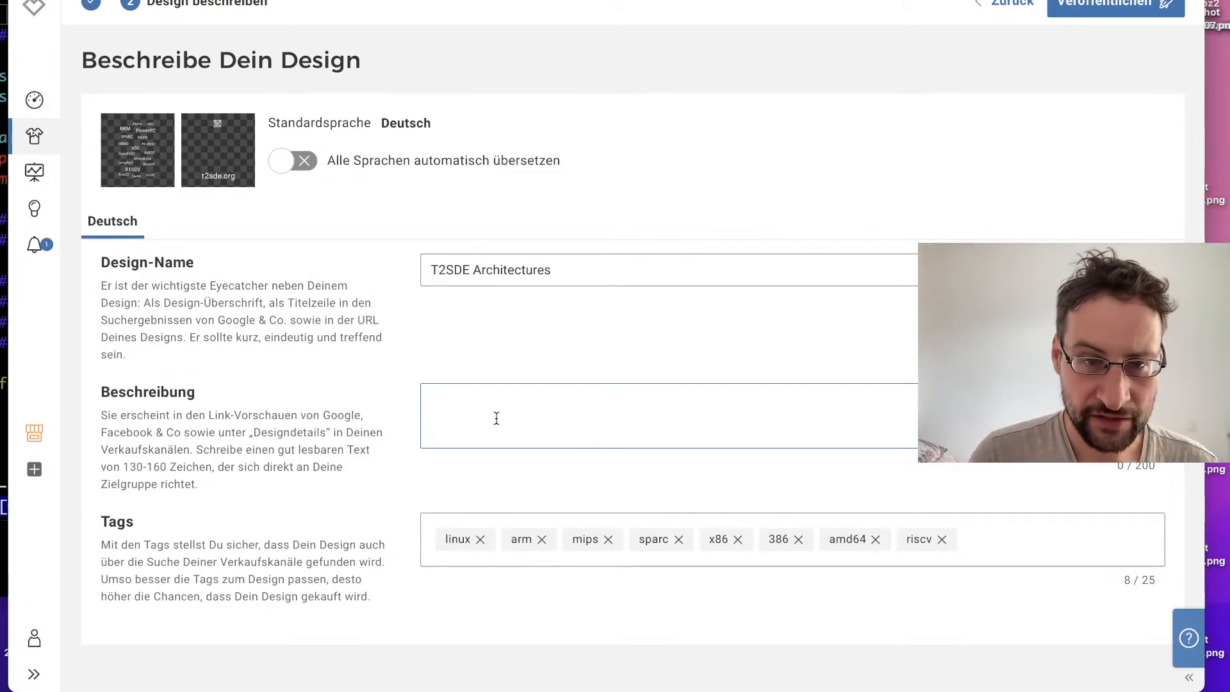
pyautogui.write('T2SDE Linux archi')
pyautogui.press('BackSpace')
pyautogui.press('BackSpace')
pyautogui.press('BackSpace')
pyautogui.press('BackSpace')
pyautogui.press('BackSpace')
pyautogui.write('CPU A')
pyautogui.press('BackSpace')
pyautogui.press('BackSpace')
pyautogui.press('BackSpace')
pyautogui.press('BackSpace')
pyautogui.press('BackSpace')
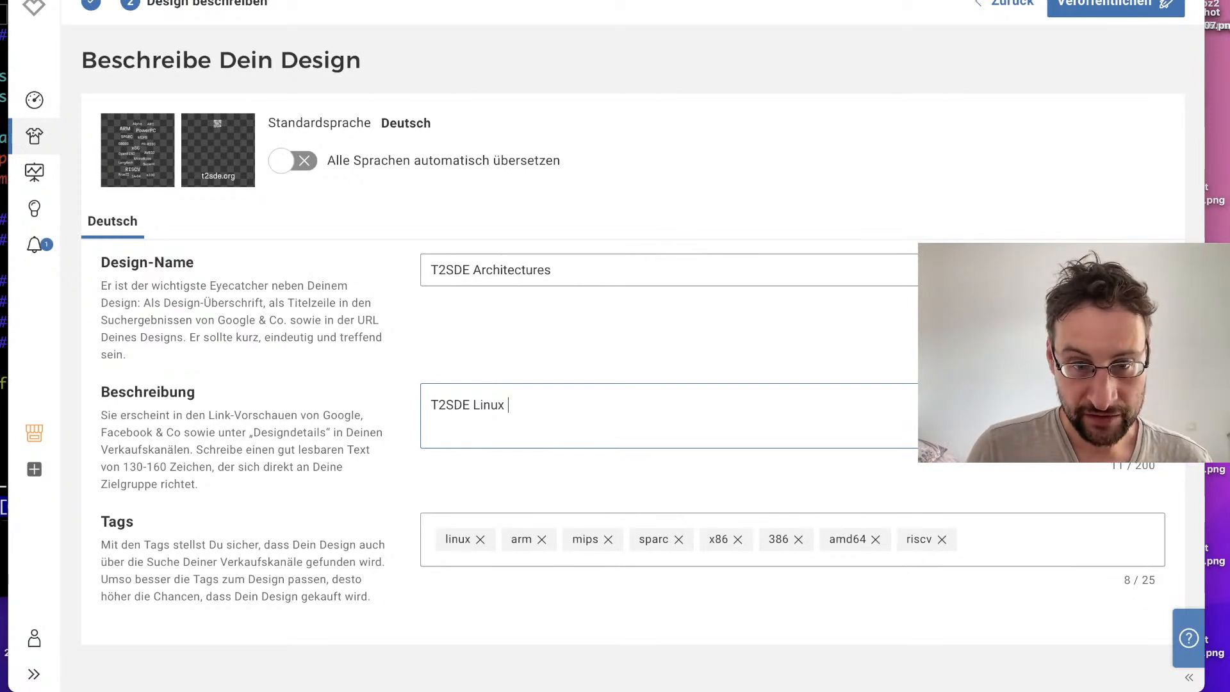
pyautogui.write('Architectures list.')
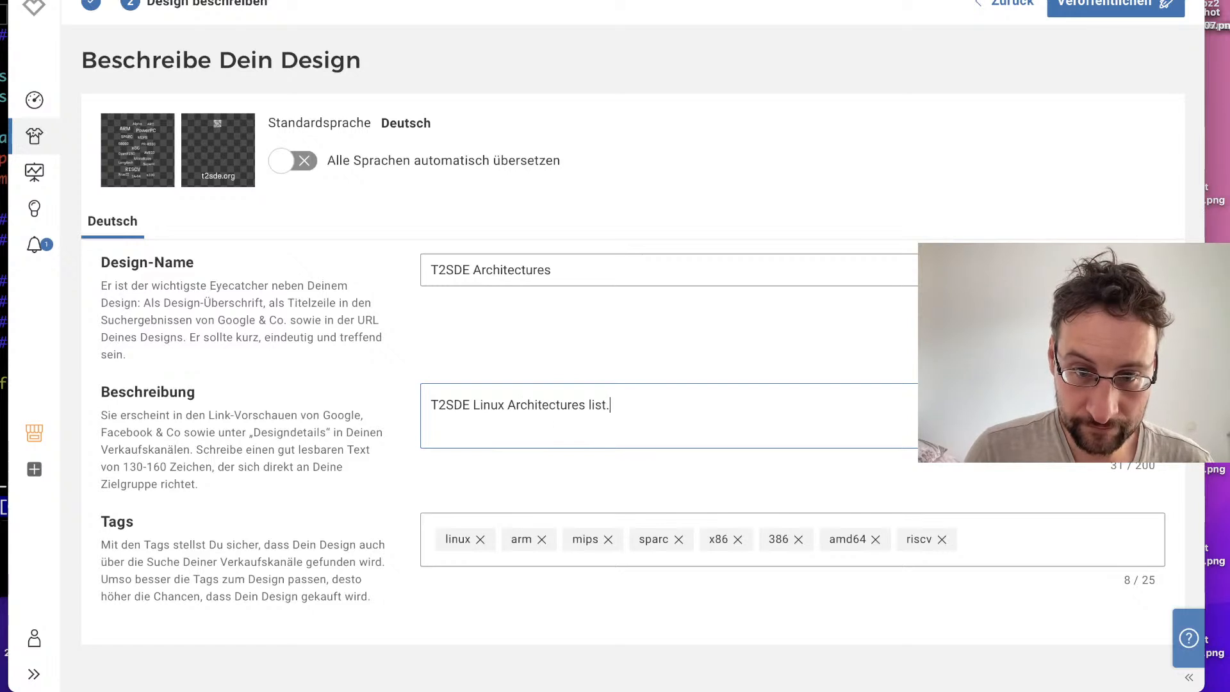
pyautogui.click(1118, 7)
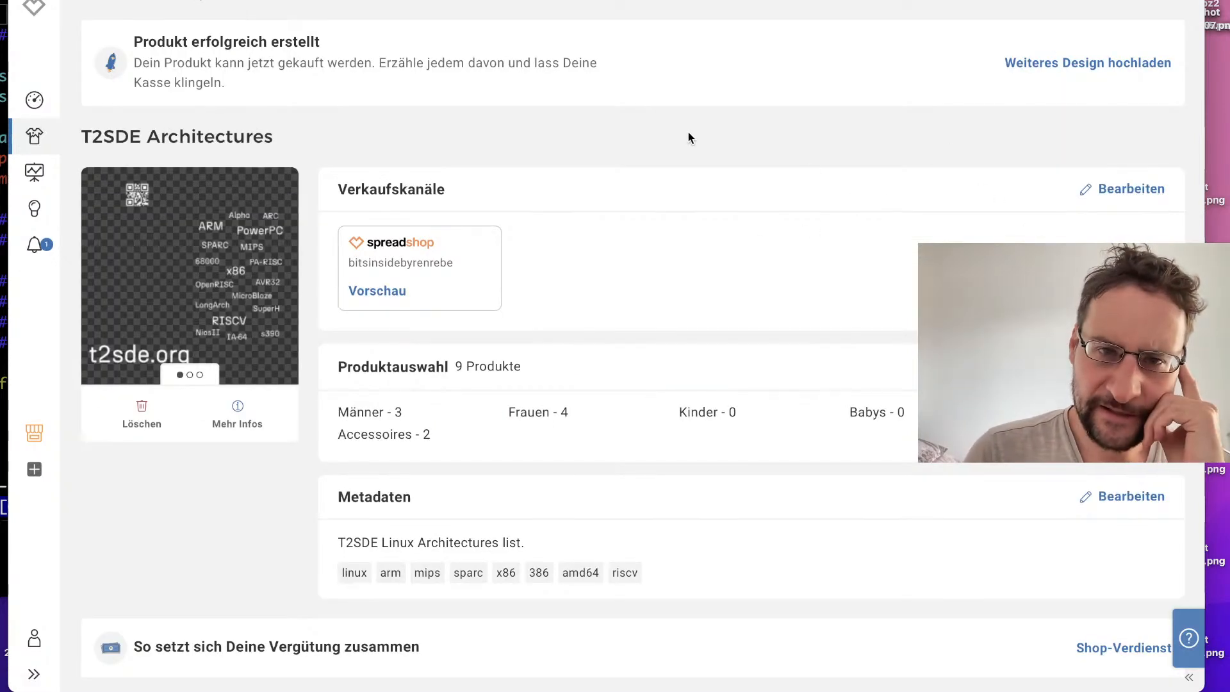
# Step: Switch to Inkscape and open the recent file t2-nobody-fired.svg
pyautogui.hotkey('ctrl', 'Right')
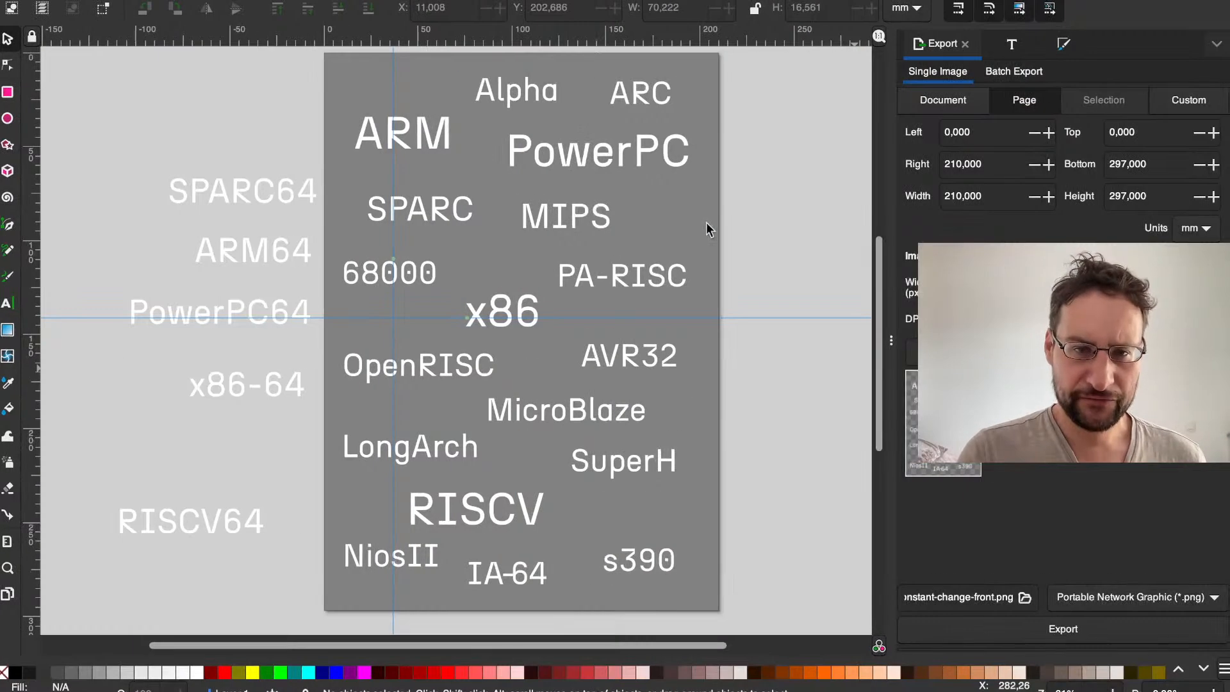
pyautogui.click(55, 0)
pyautogui.moveTo(106, 0)
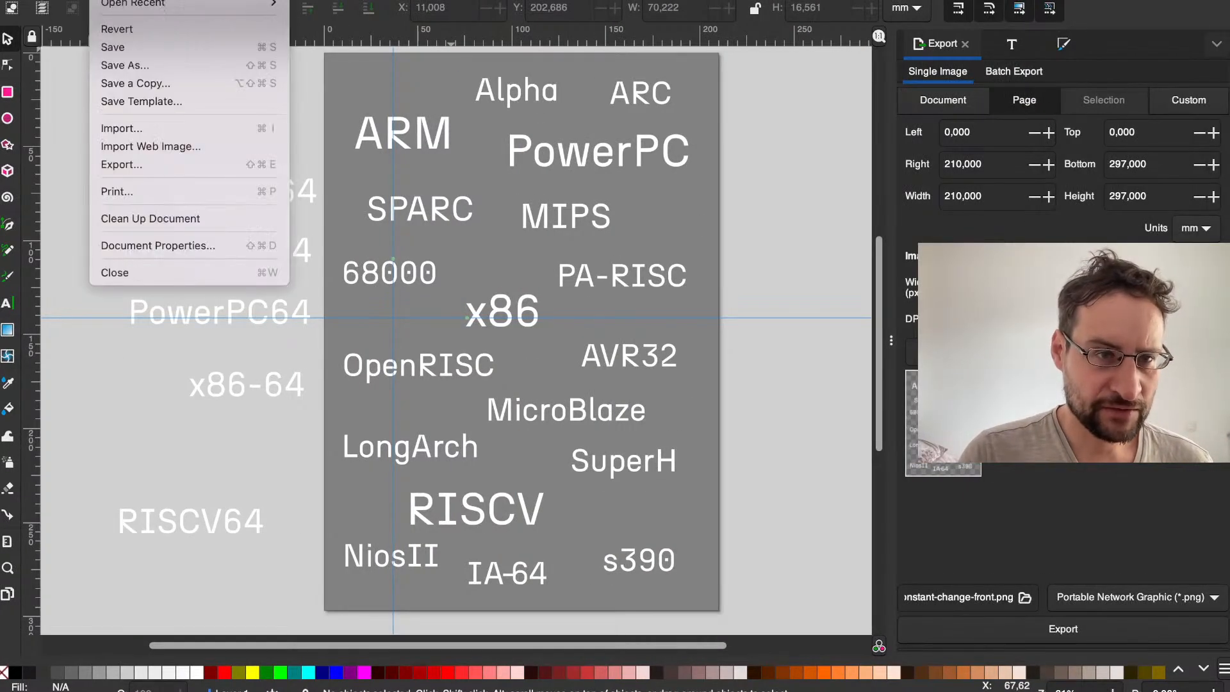
pyautogui.moveTo(168, 3)
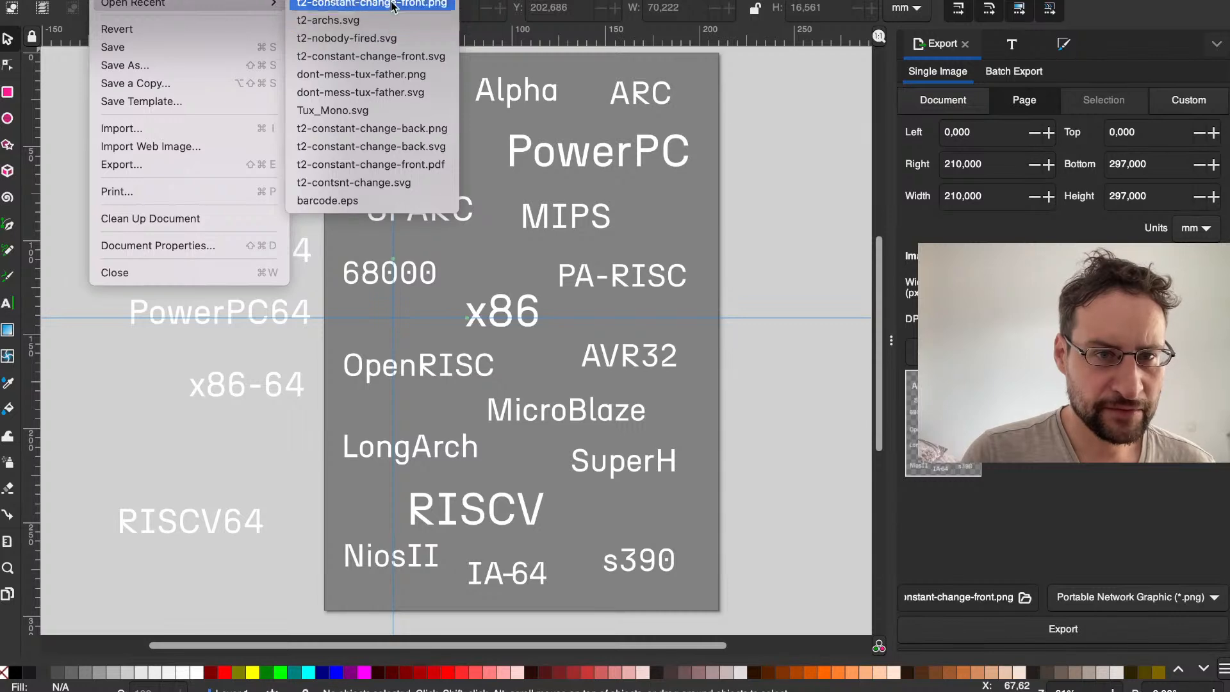
pyautogui.click(387, 39)
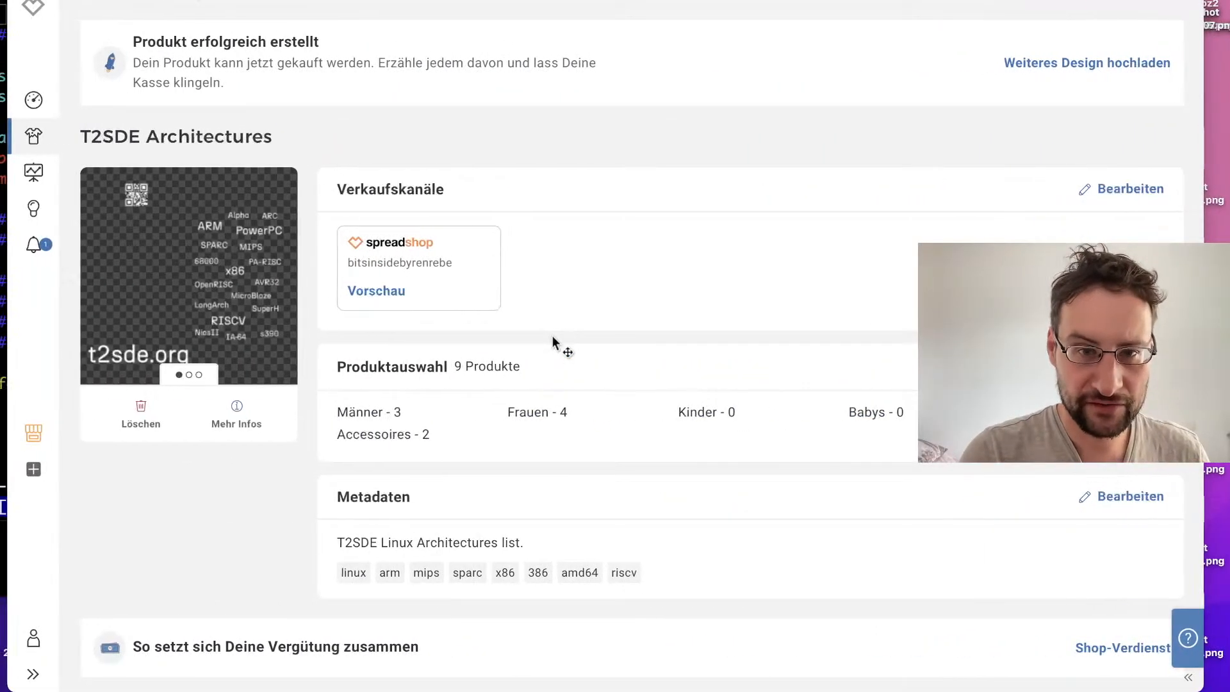
# Step: Switch back to Safari and open the T2 SDE website in a new tab
pyautogui.press('super+t')
pyautogui.write('t2')
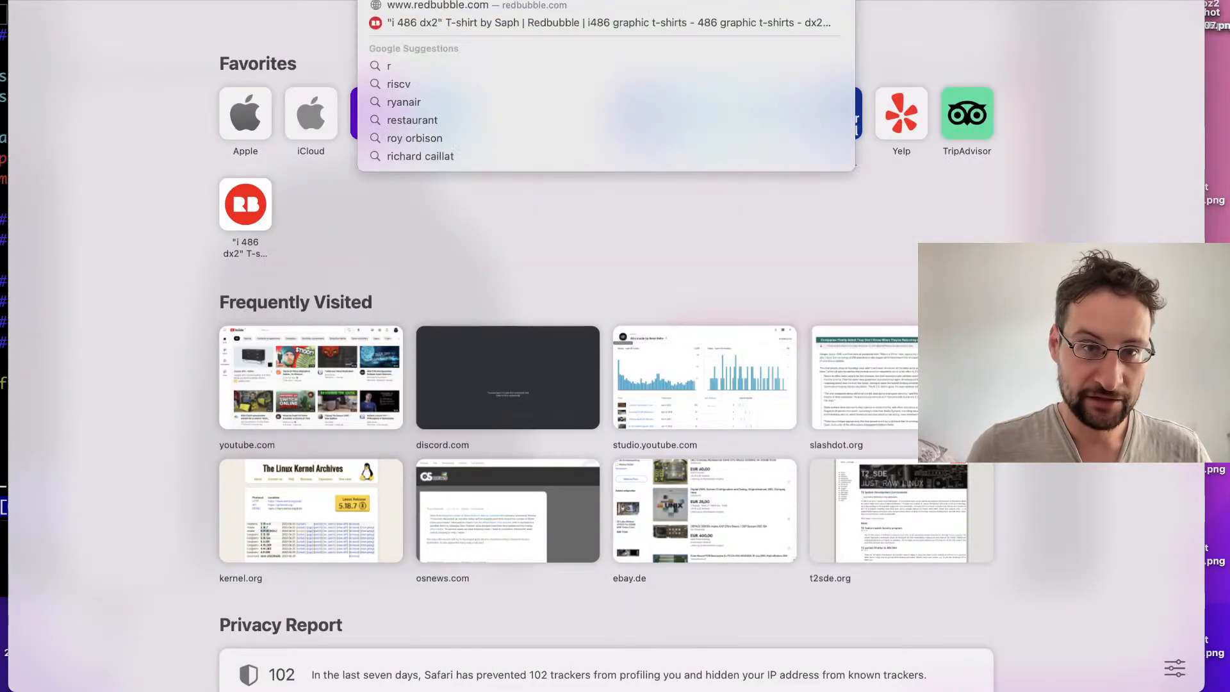
pyautogui.press('Return')
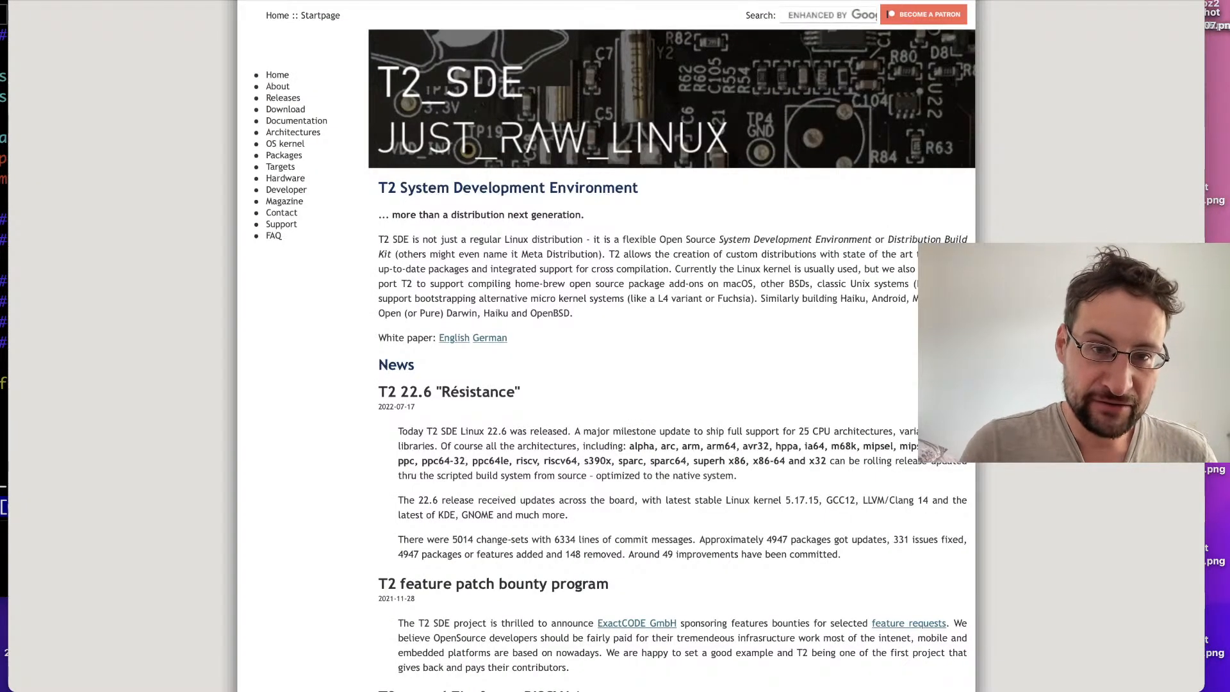